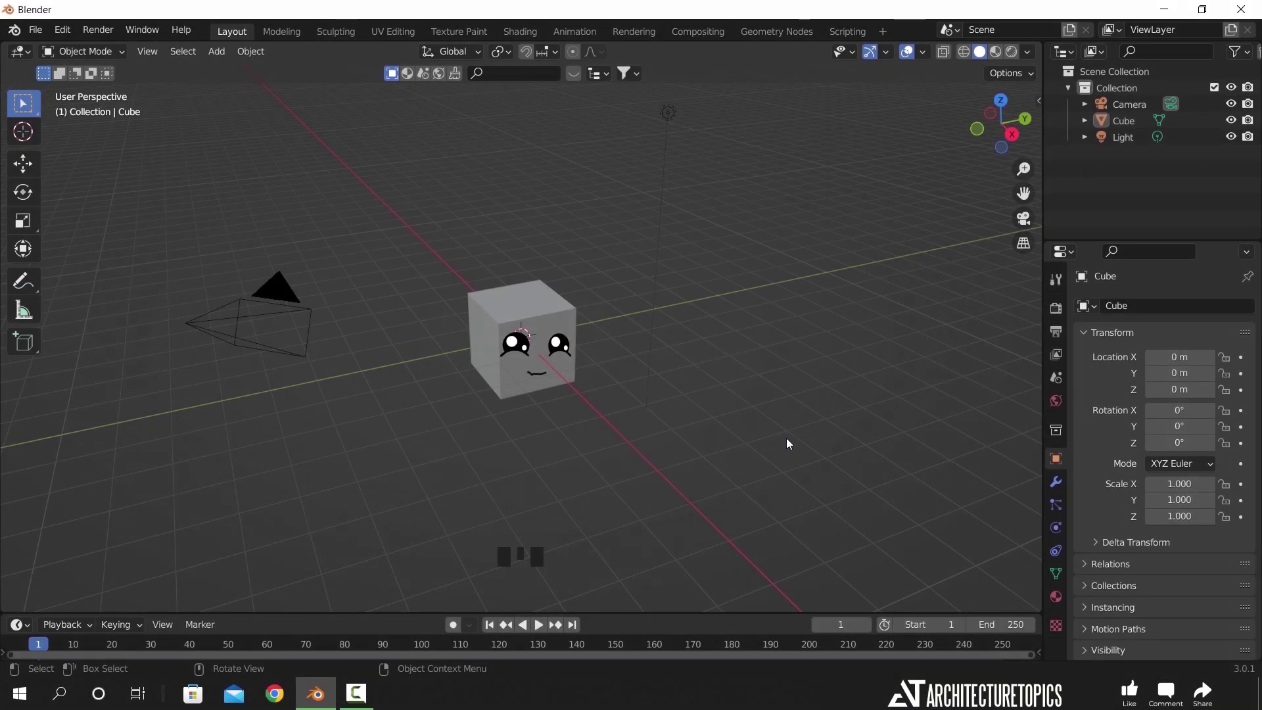
# - Delete the light from the scene
pyautogui.click(644, 138)
pyautogui.press('x')
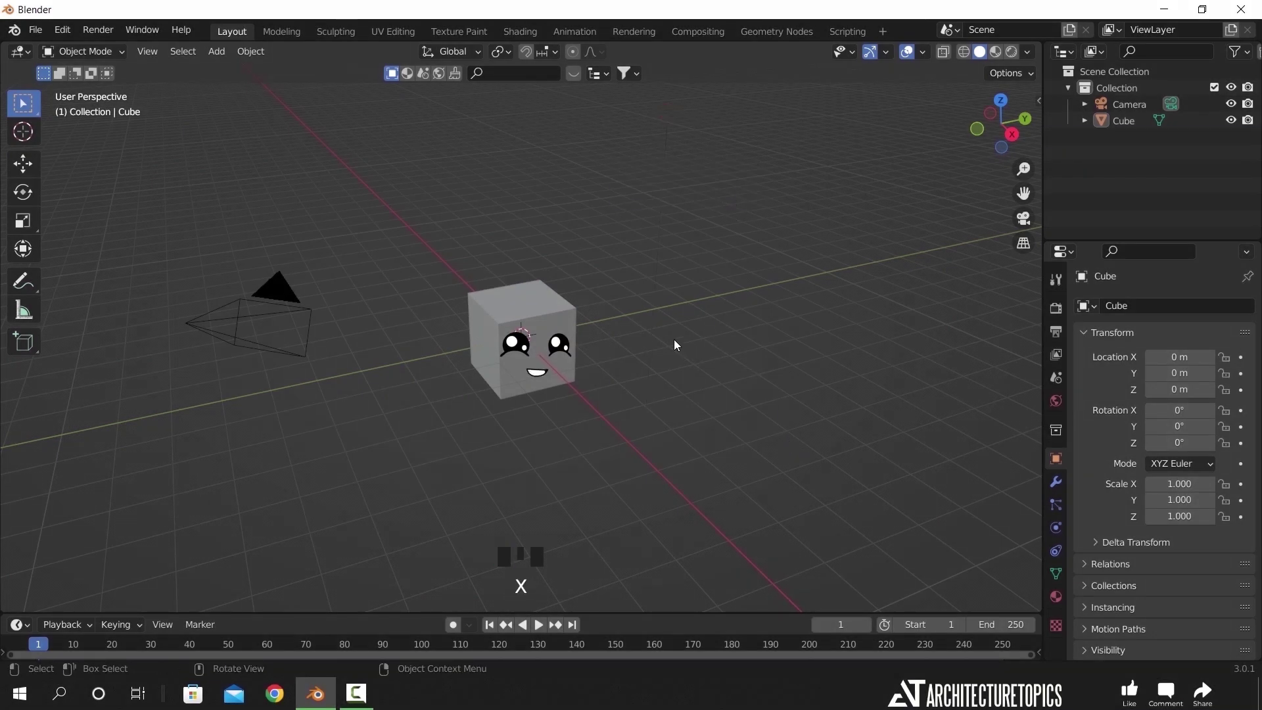
# - Raise the default cube's whole mesh along Z in Edit Mode so its origin sits near the base
pyautogui.click(551, 315)
pyautogui.press('Tab')
pyautogui.press('g')
pyautogui.press('z')
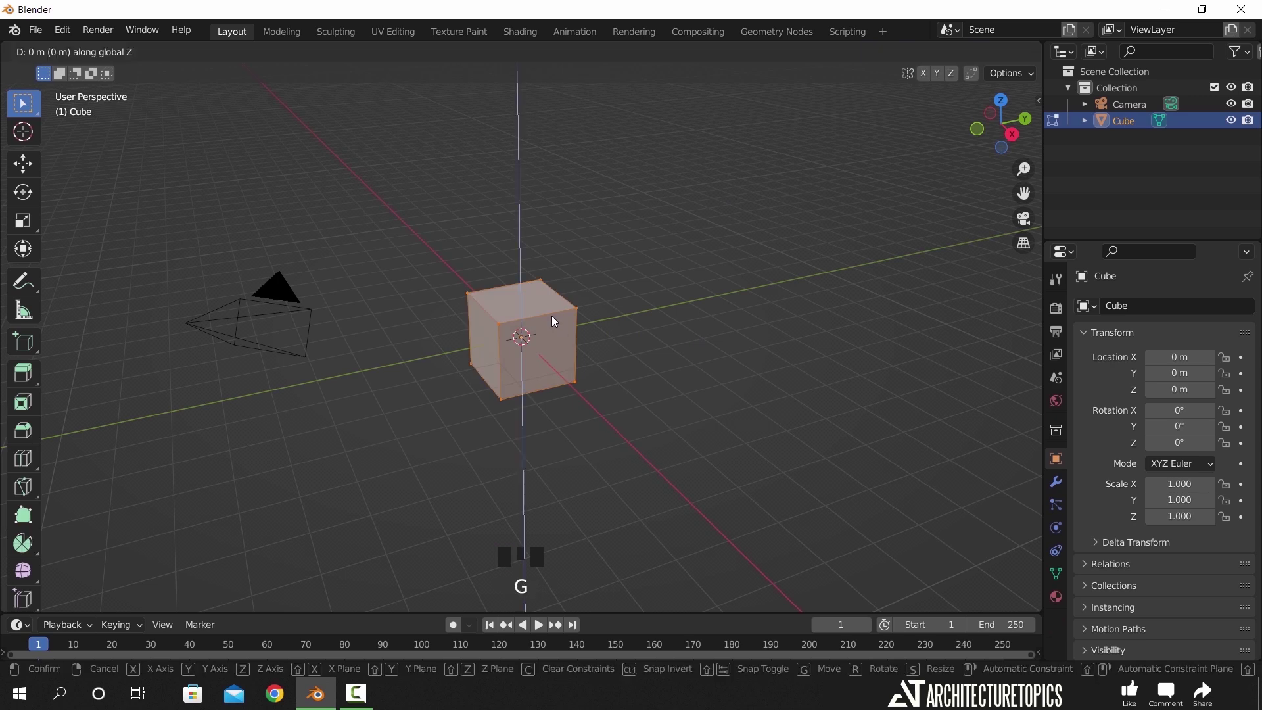
pyautogui.click(550, 284)
pyautogui.press('Tab')
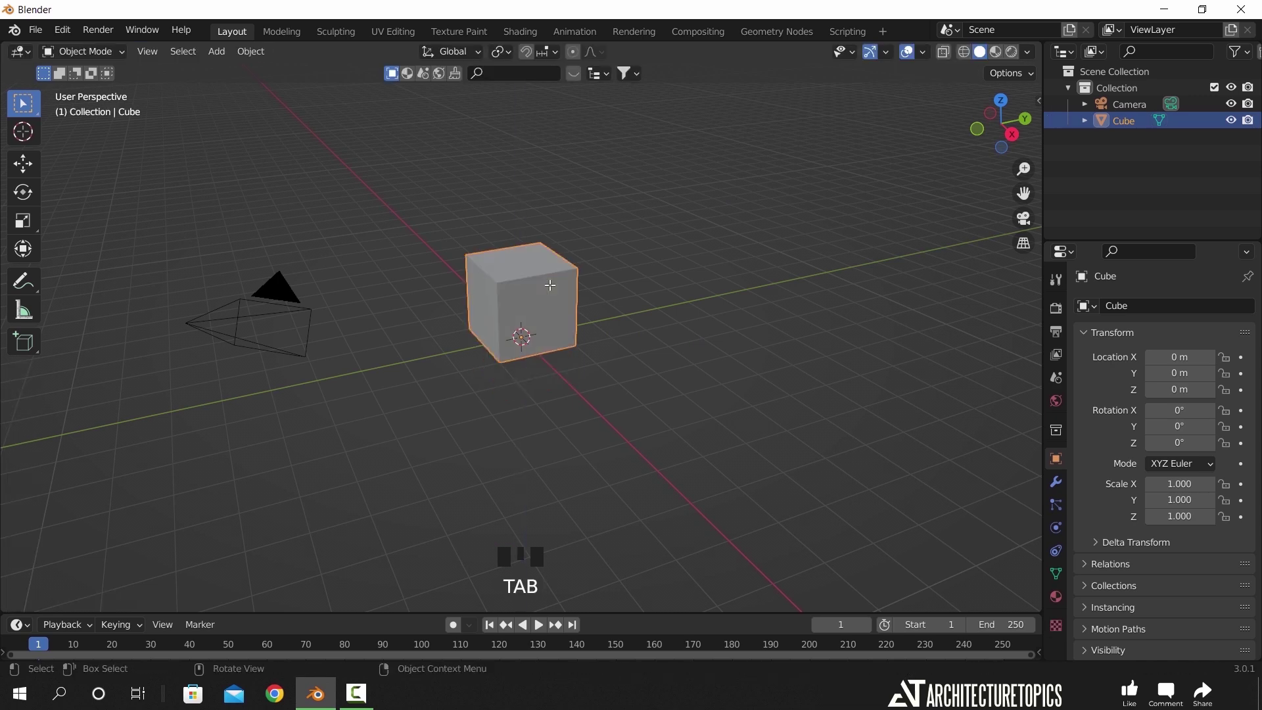
# - Set the cube's dimensions to 8.4 m in X, 6 m in Y and 2.7 m in Z
pyautogui.press('n')
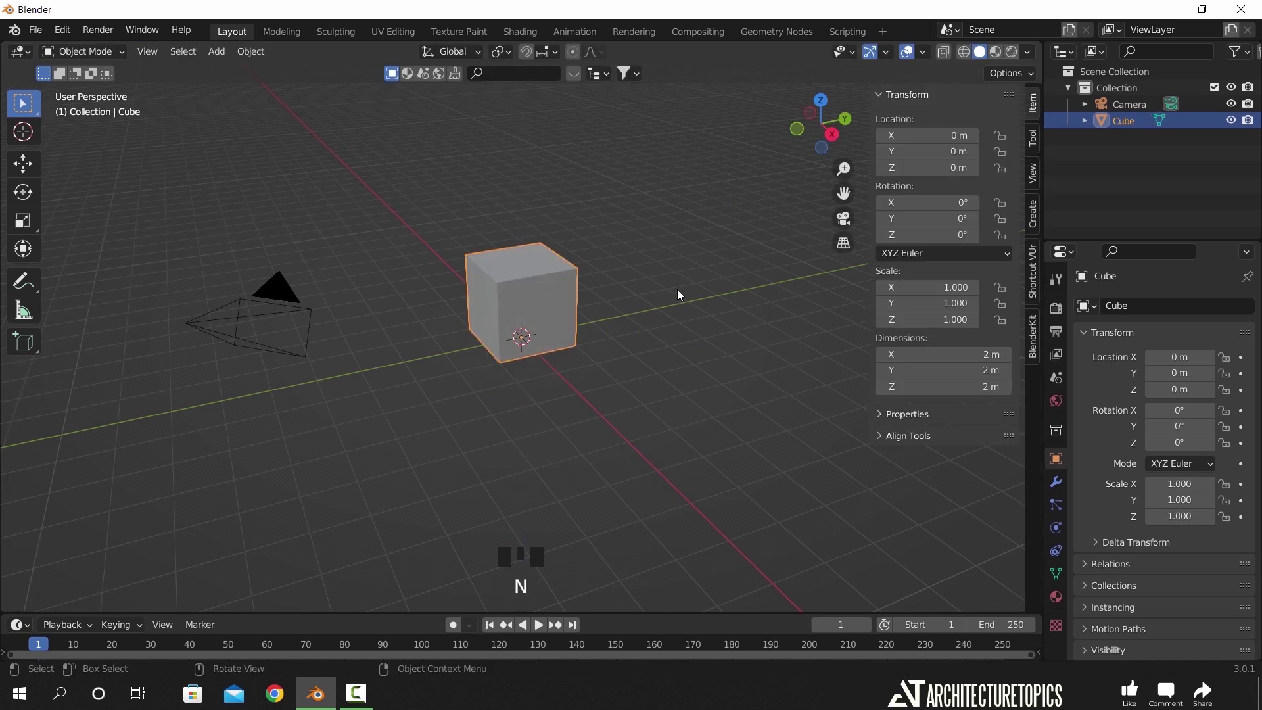
pyautogui.click(935, 354)
pyautogui.write('8')
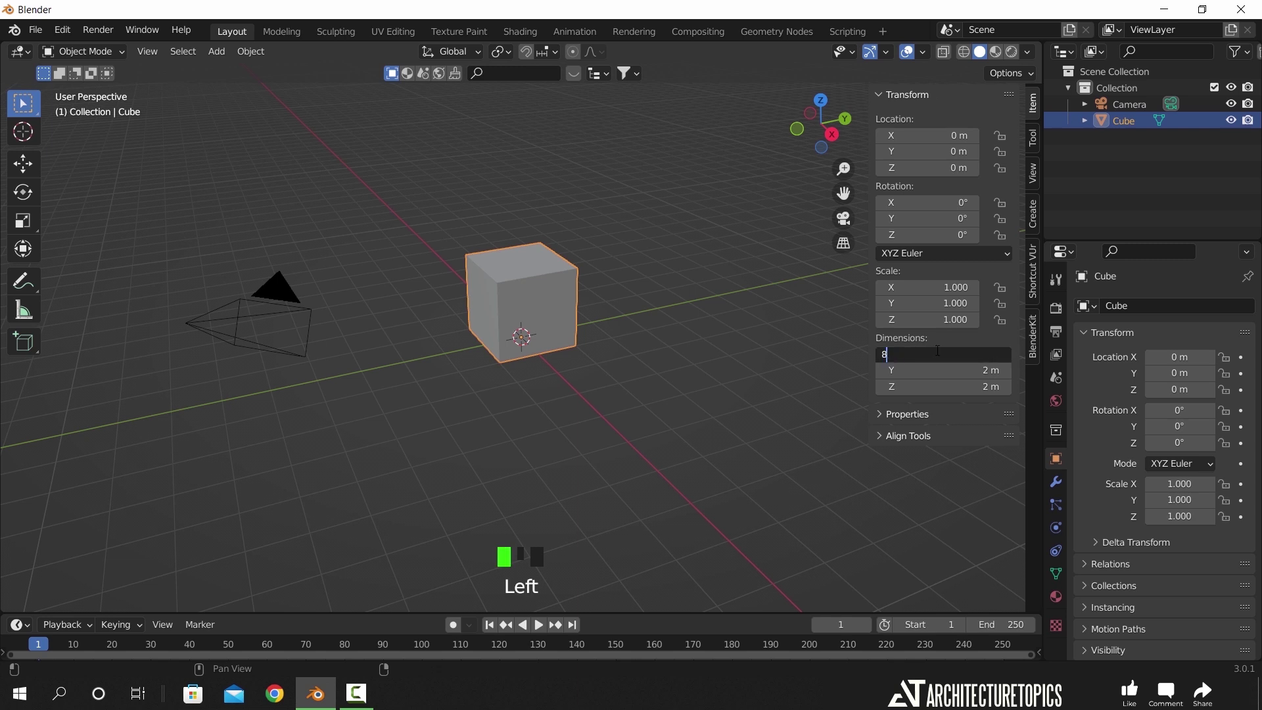
pyautogui.write('.4')
pyautogui.press('Return')
pyautogui.click(940, 370)
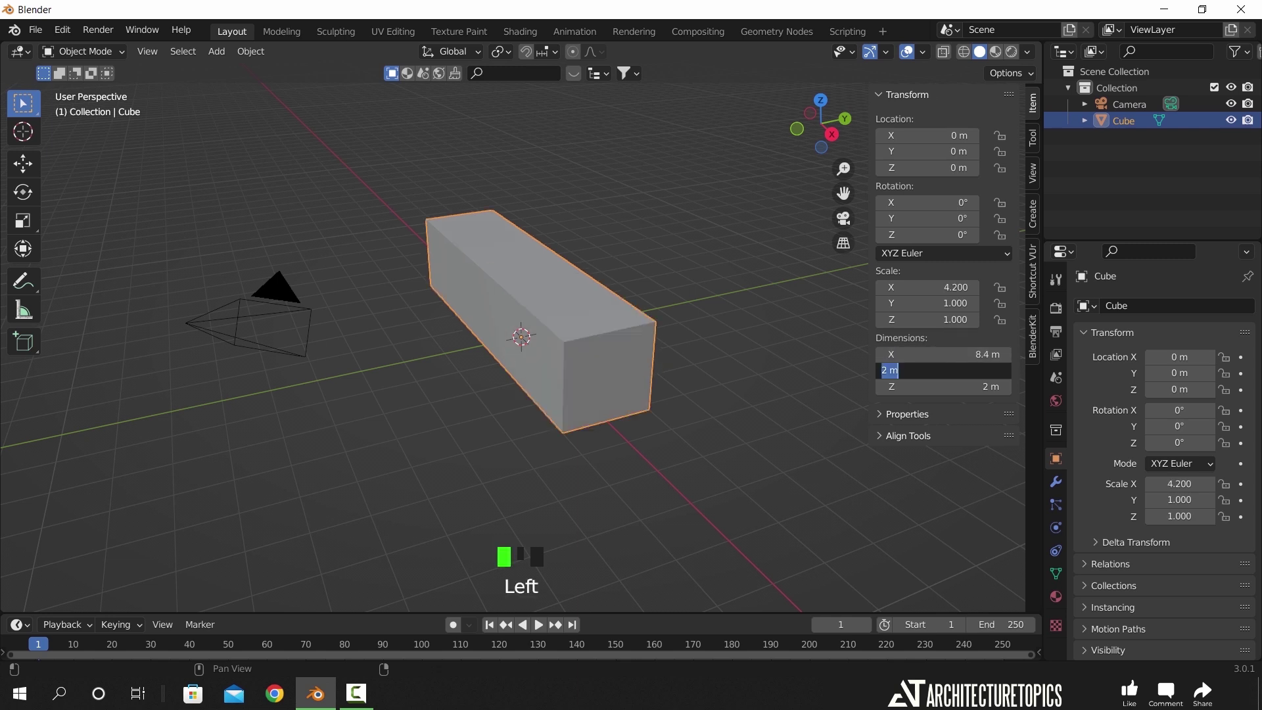
pyautogui.write('6')
pyautogui.press('Return')
pyautogui.click(940, 387)
pyautogui.write('2.7')
pyautogui.press('Return')
pyautogui.moveTo(537, 358); pyautogui.dragTo(715, 353, button='middle')
pyautogui.scroll(2, 716, 353)
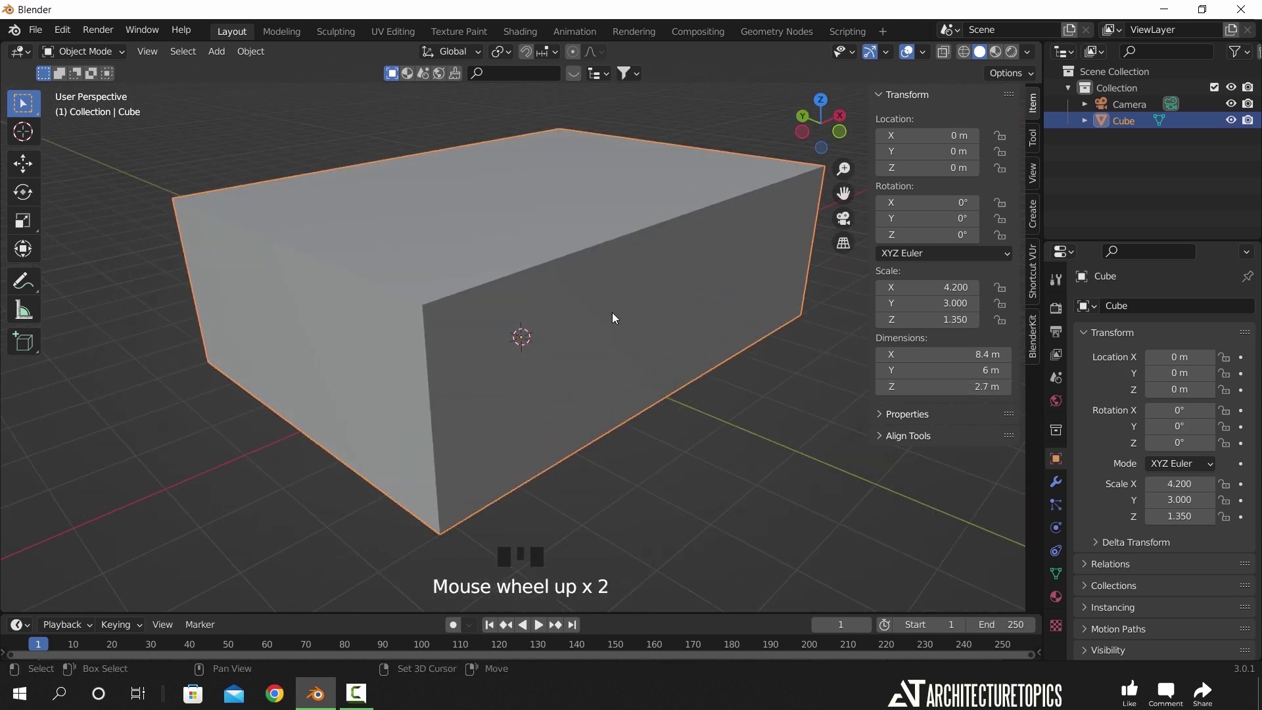
pyautogui.keyDown('shift'); pyautogui.moveTo(614, 314); pyautogui.dragTo(637, 341, button='middle'); pyautogui.keyUp('shift')
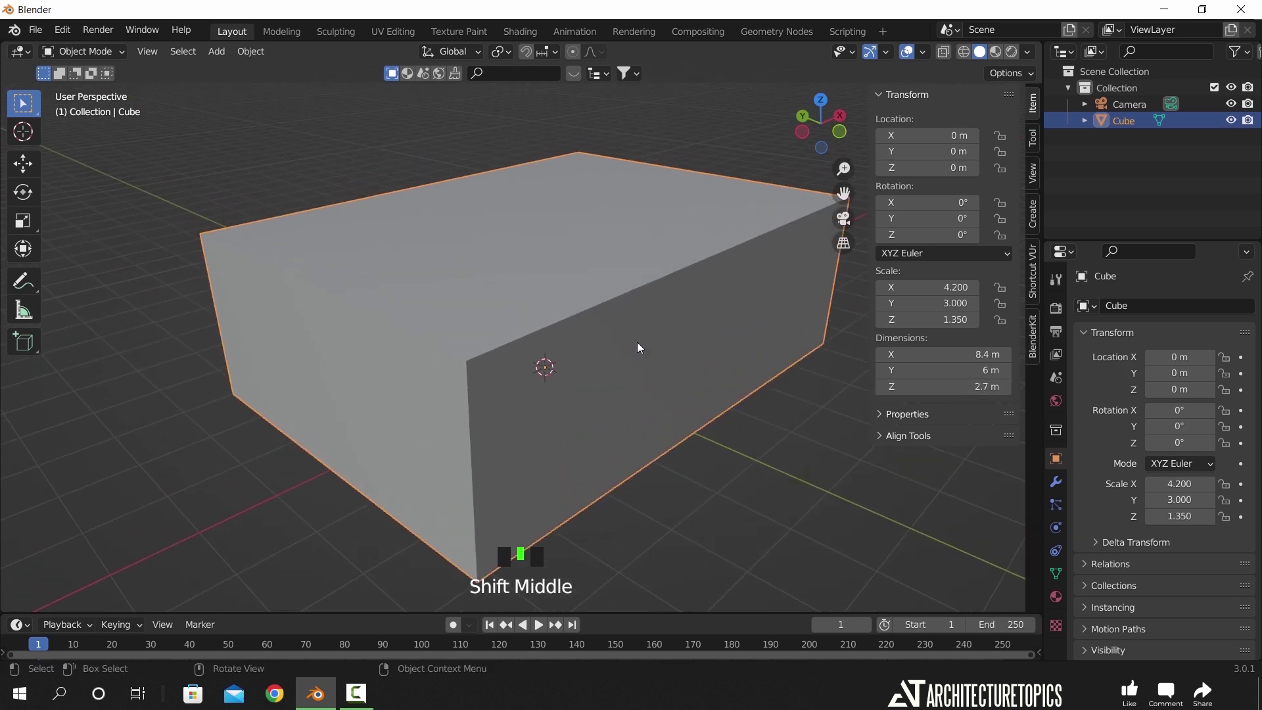
pyautogui.press('n')
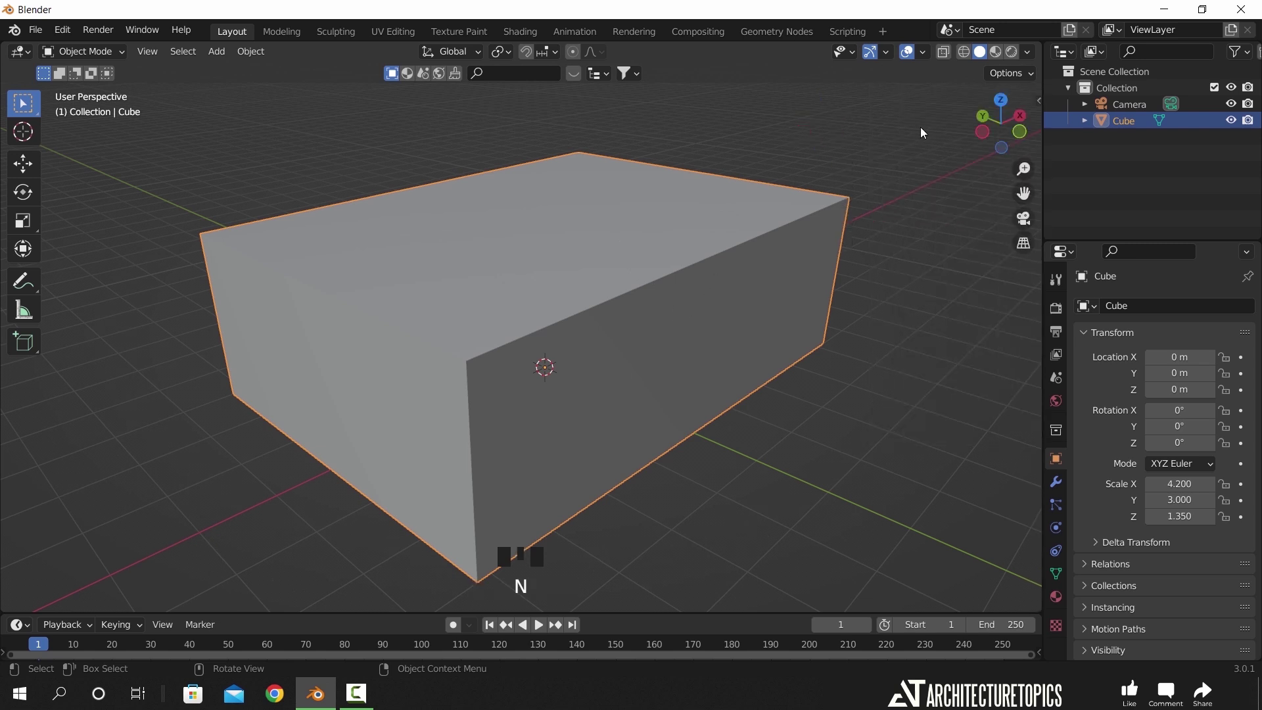
# - Make sure Backface Culling is on in the viewport shading, and enable the Face Orientation overlay
pyautogui.click(1026, 52)
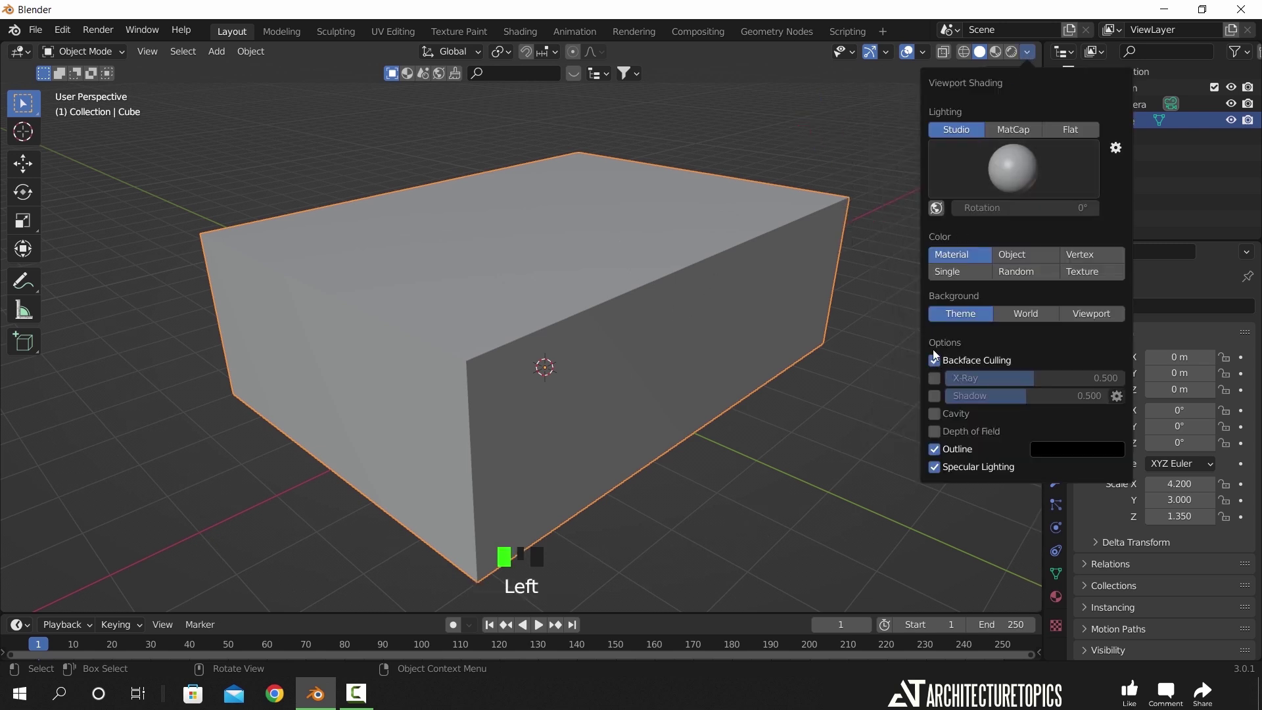
pyautogui.moveTo(930, 52)
pyautogui.click(822, 344)
# - Flip the normals of all the room box's faces so they point inward
pyautogui.press('Tab')
pyautogui.press('a')
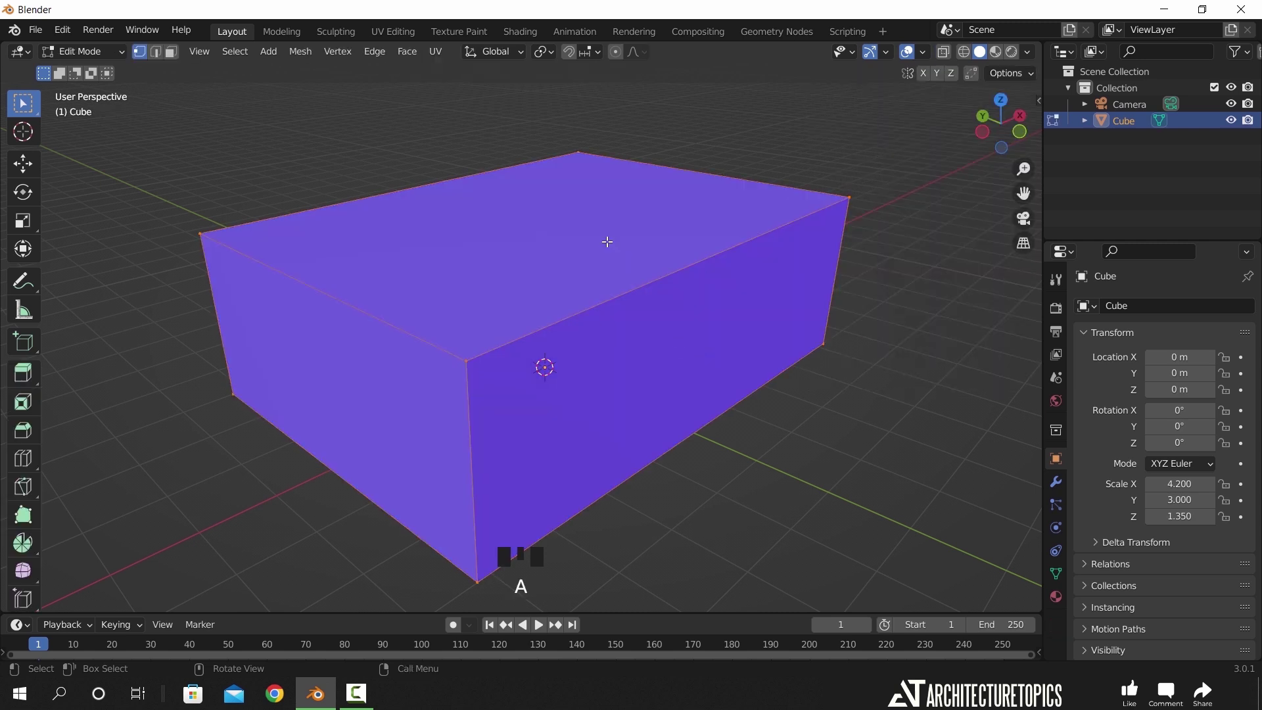
pyautogui.click(297, 51)
pyautogui.moveTo(342, 320)
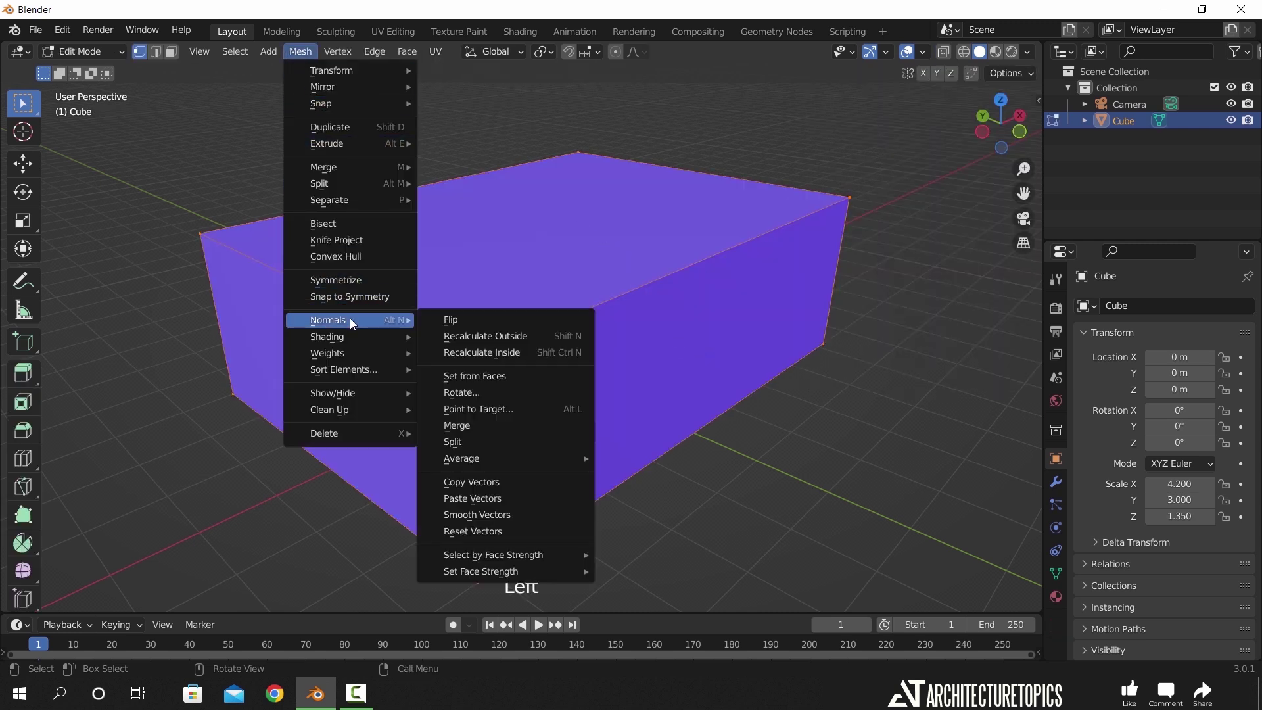
pyautogui.click(444, 317)
# - Disable the Face Orientation overlay and return to Object Mode
pyautogui.moveTo(617, 359); pyautogui.dragTo(716, 368, button='middle')
pyautogui.click(923, 53)
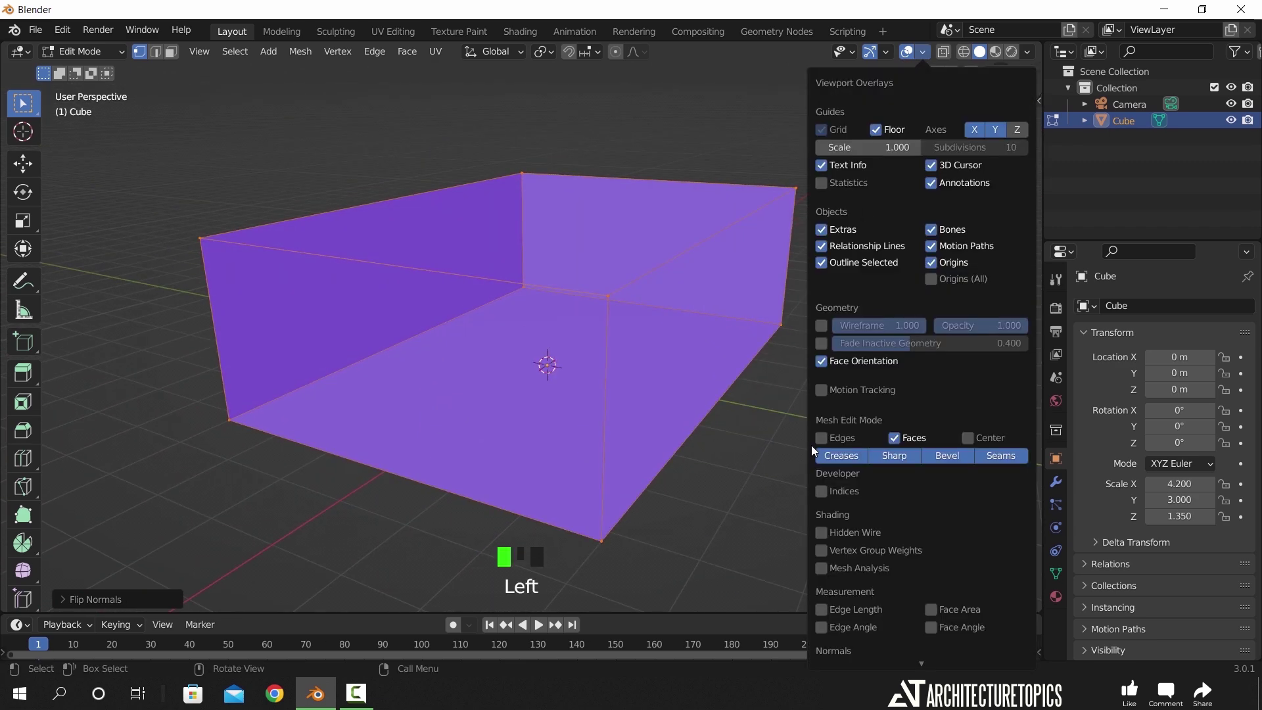
pyautogui.click(818, 438)
pyautogui.moveTo(661, 389); pyautogui.dragTo(688, 320, button='middle')
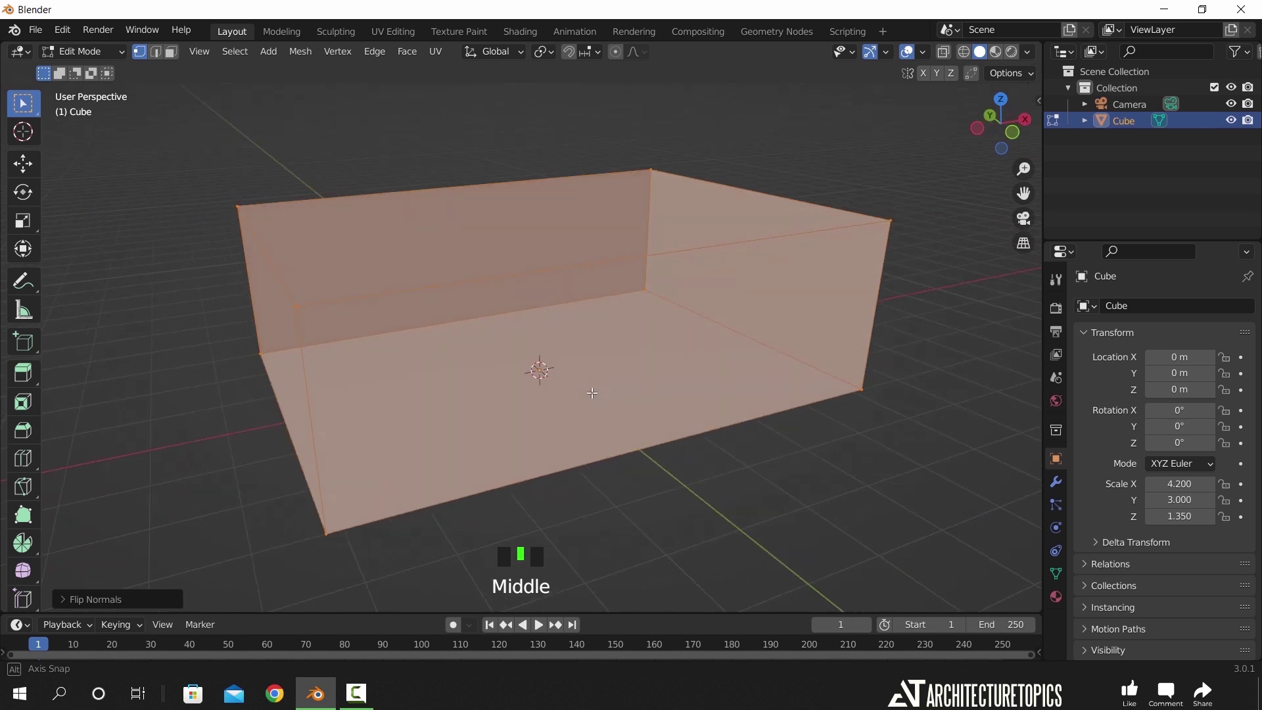
pyautogui.press('Tab')
# - Show the room box from the top in wireframe display
pyautogui.moveTo(702, 341); pyautogui.dragTo(631, 344, button='middle')
pyautogui.press('KP_7')
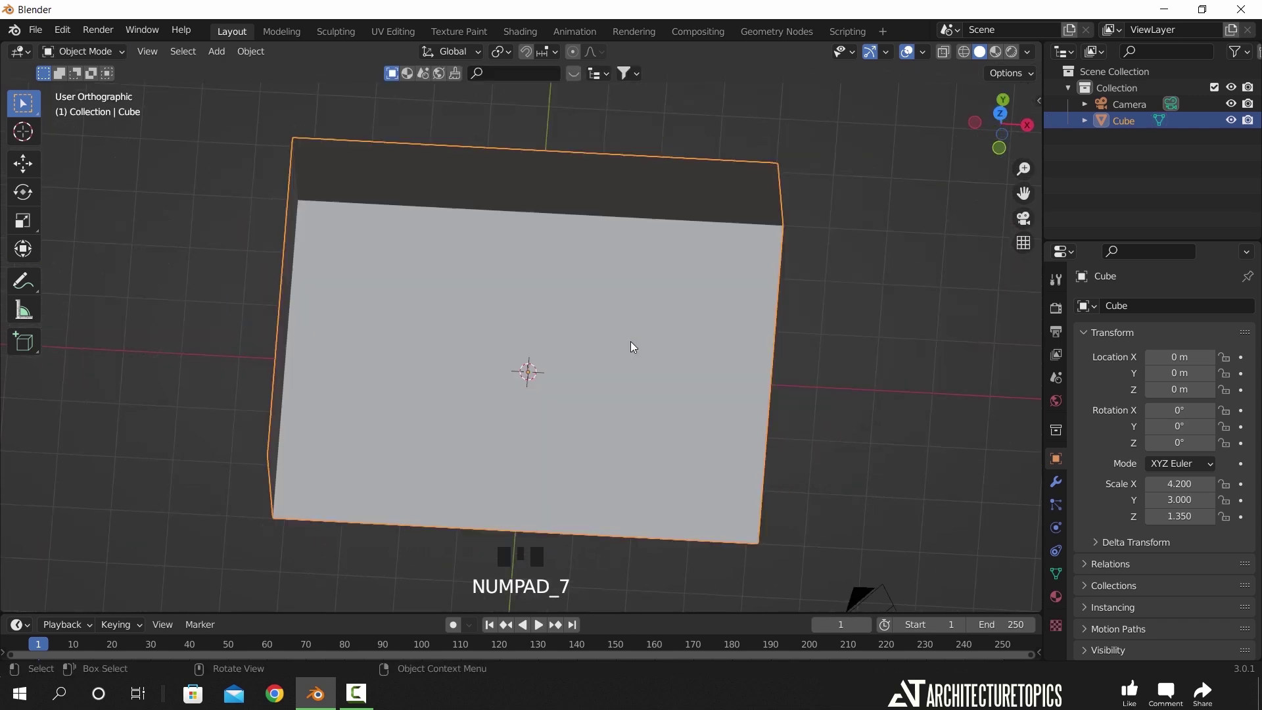
pyautogui.press('z')
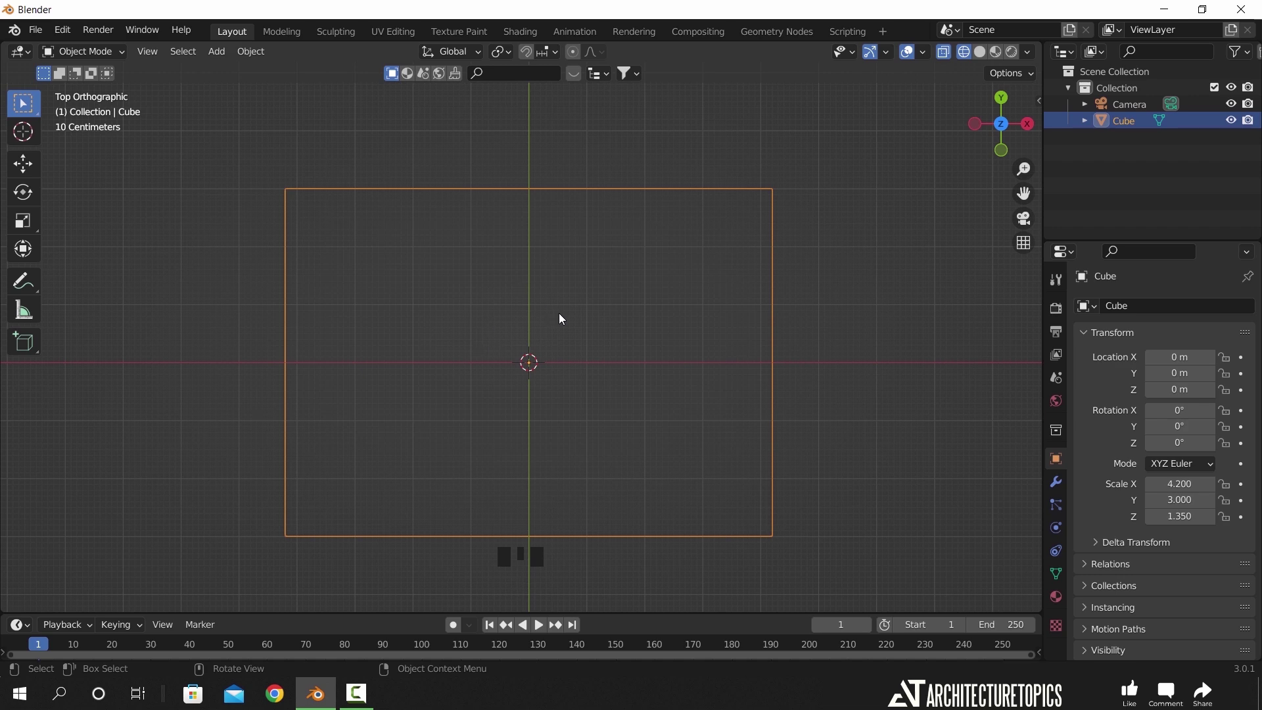
# - Sketch the corridor opening, its walls and a turning arrow at the room's +X end of the back wall with the Annotate tool
pyautogui.click(31, 286)
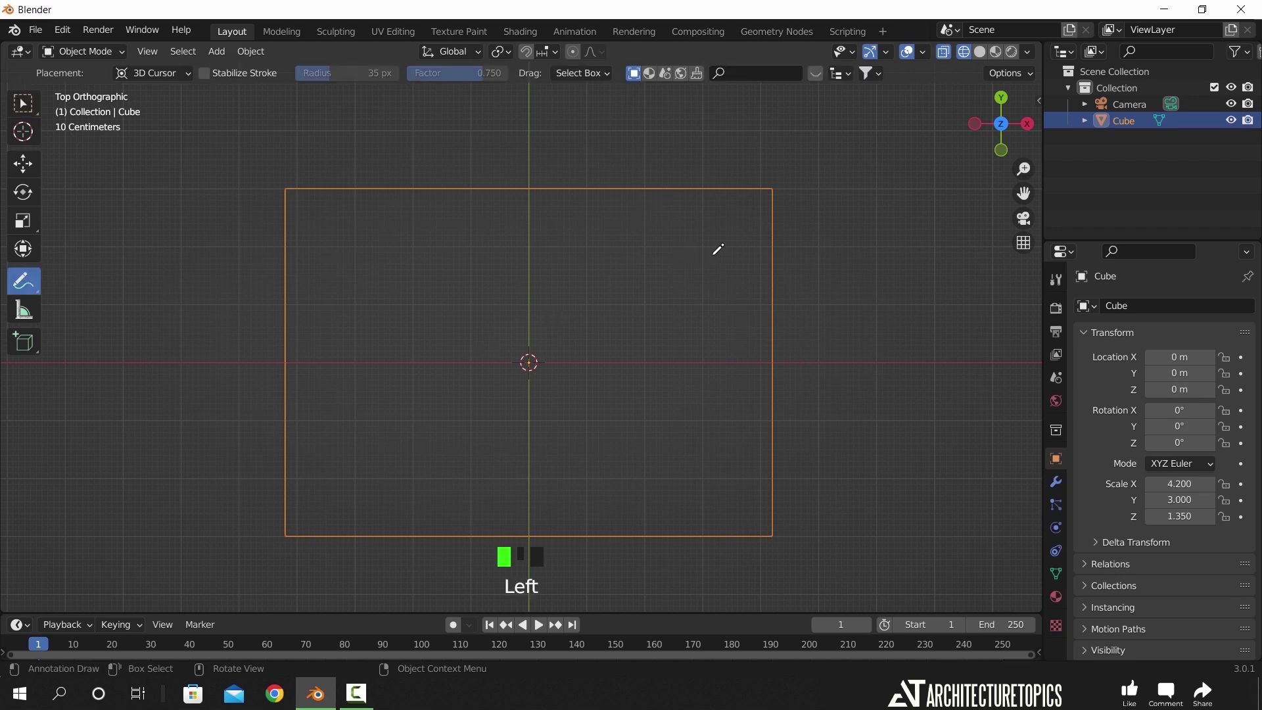
pyautogui.scroll(-1, 683, 281)
pyautogui.keyDown('shift'); pyautogui.moveTo(682, 282); pyautogui.dragTo(688, 310, button='middle'); pyautogui.keyUp('shift')
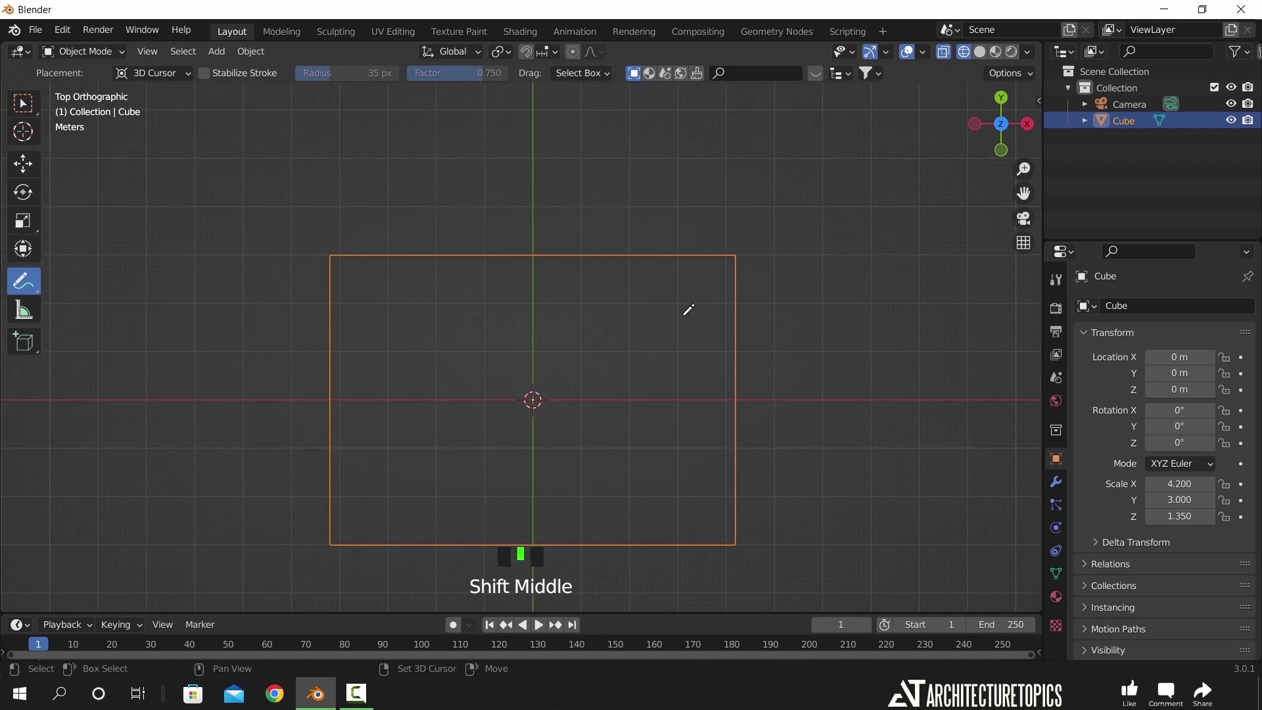
pyautogui.scroll(1, 690, 310)
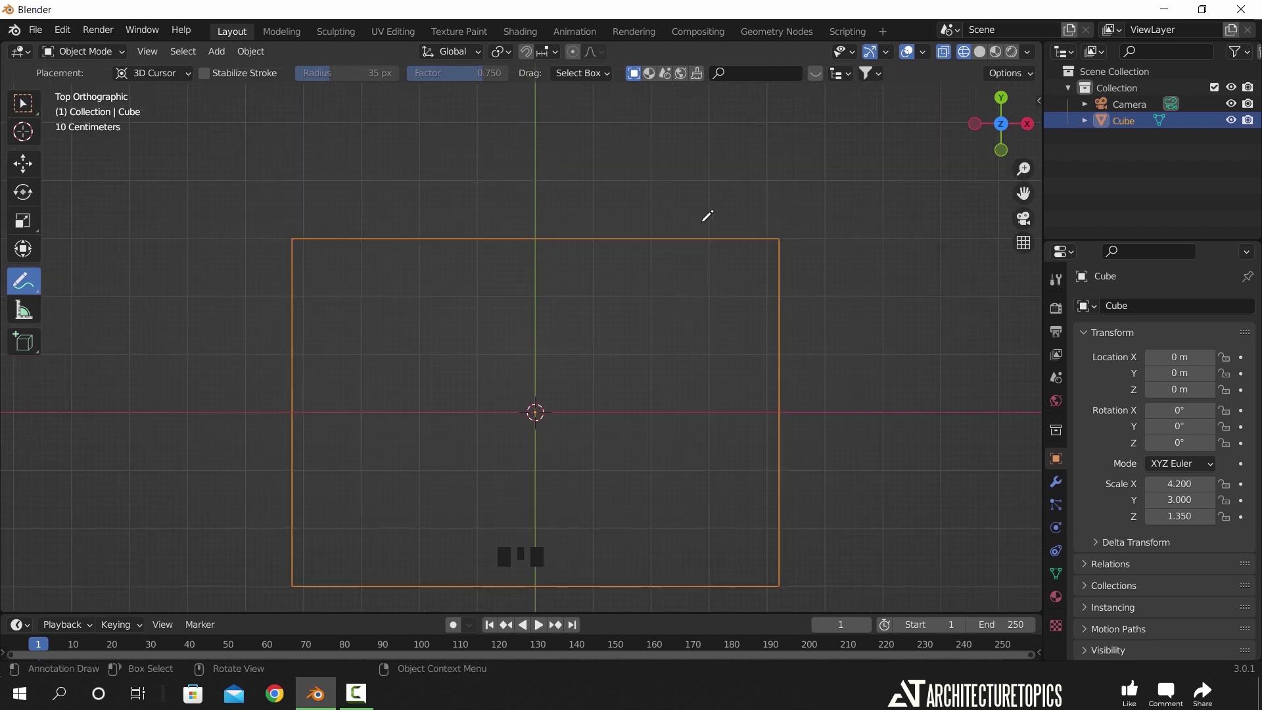
pyautogui.moveTo(706, 219); pyautogui.dragTo(708, 282)
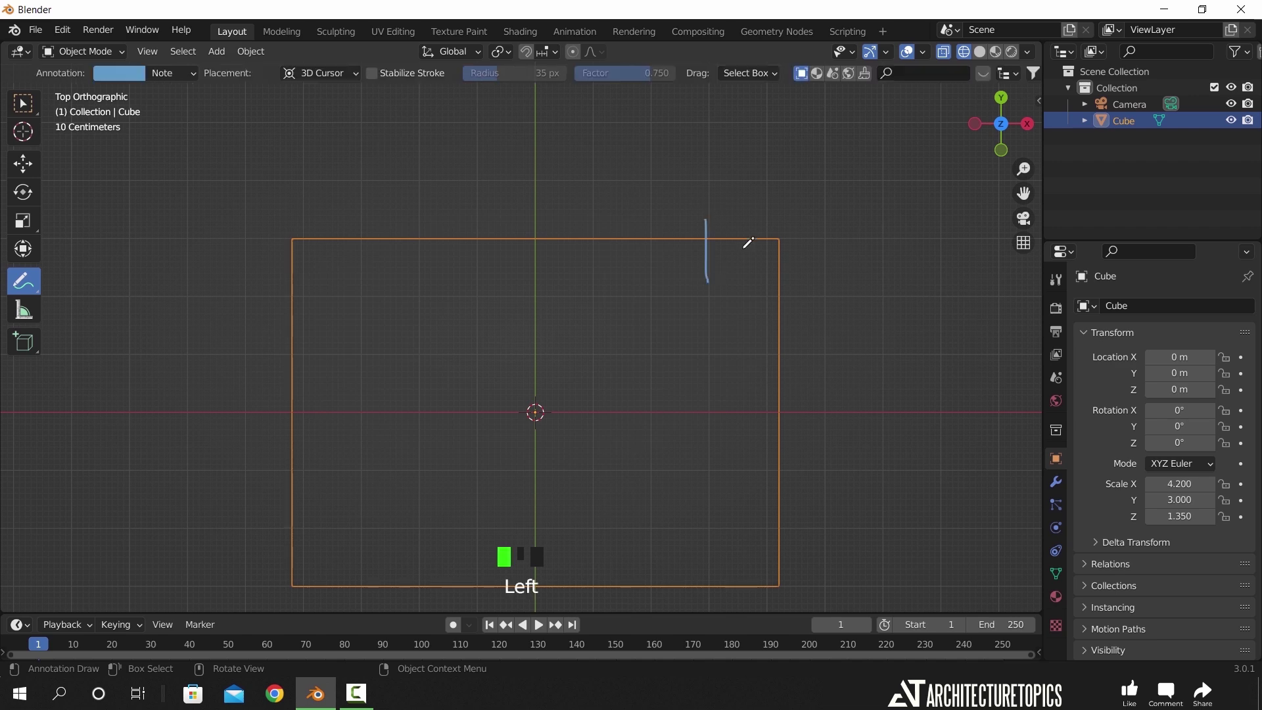
pyautogui.moveTo(780, 222); pyautogui.dragTo(789, 269)
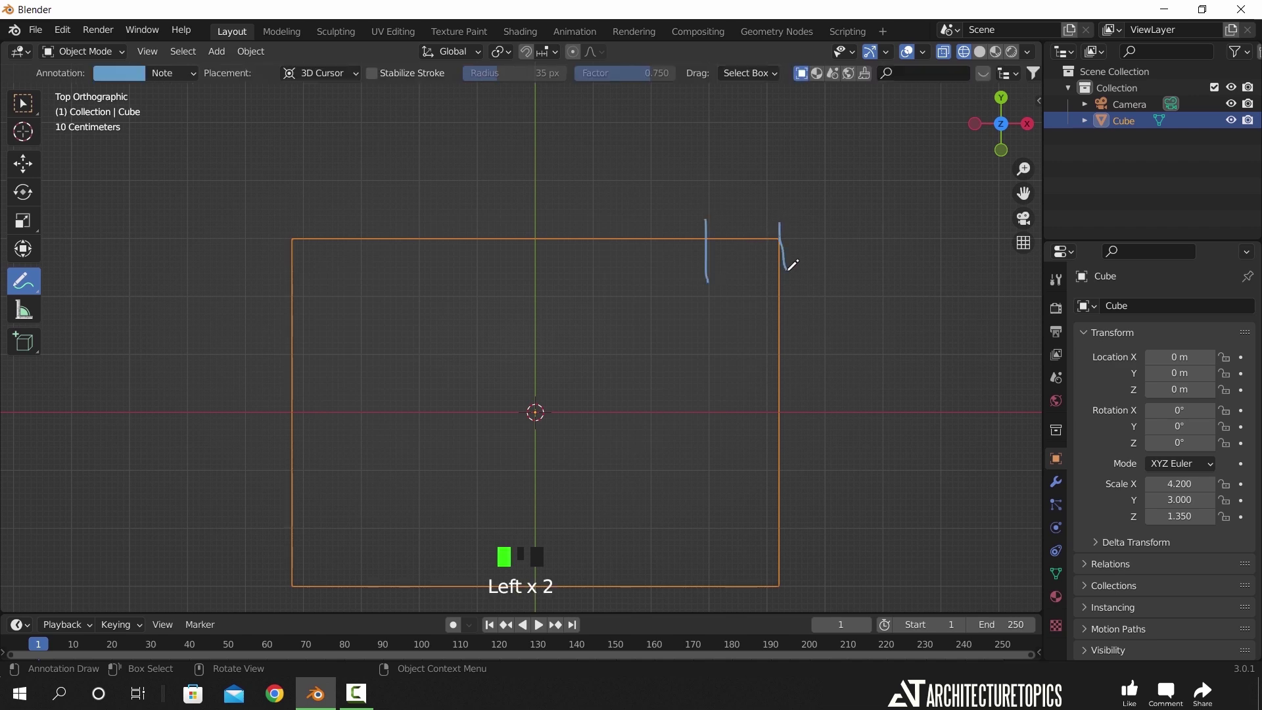
pyautogui.click(741, 265)
pyautogui.moveTo(747, 236)
pyautogui.mouseDown()
pyautogui.moveTo(809, 178)
pyautogui.moveTo(830, 200)
pyautogui.moveTo(813, 216)
pyautogui.mouseUp()
pyautogui.moveTo(708, 219)
pyautogui.mouseDown()
pyautogui.moveTo(753, 153)
pyautogui.moveTo(897, 164)
pyautogui.mouseUp()
pyautogui.moveTo(784, 242); pyautogui.dragTo(942, 244)
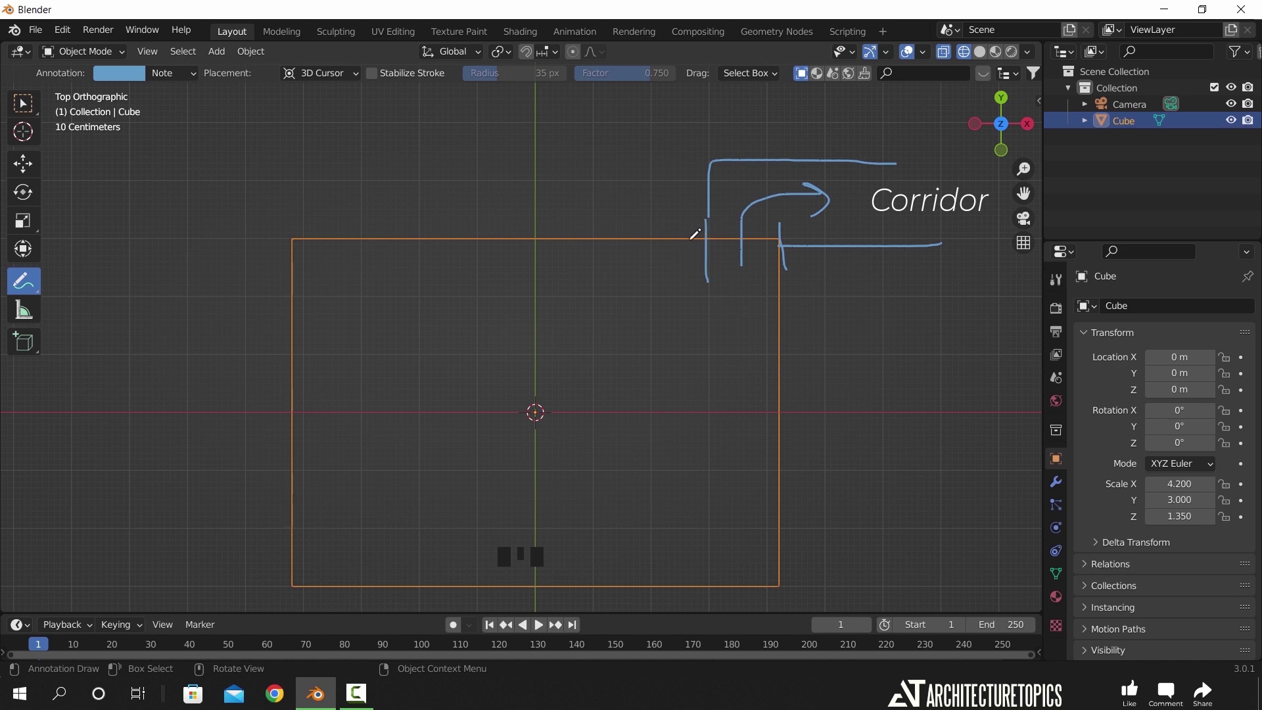
# - Annotate the two shelf positions on the back wall with short boundary lines and crosses
pyautogui.moveTo(663, 218)
pyautogui.mouseDown()
pyautogui.moveTo(669, 279)
pyautogui.moveTo(690, 228)
pyautogui.moveTo(682, 257)
pyautogui.moveTo(695, 259)
pyautogui.mouseUp()
pyautogui.moveTo(504, 227); pyautogui.dragTo(503, 283)
pyautogui.moveTo(450, 225)
pyautogui.mouseDown()
pyautogui.moveTo(455, 266)
pyautogui.moveTo(493, 255)
pyautogui.mouseUp()
pyautogui.click(489, 235)
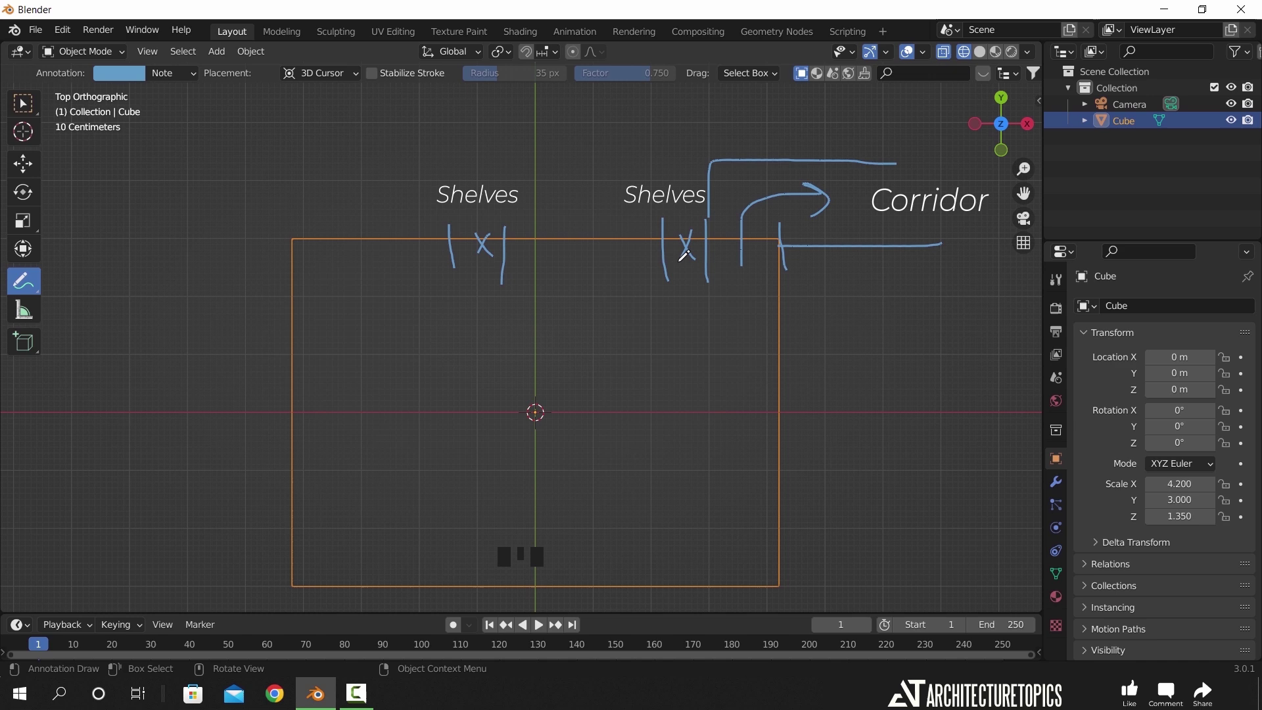
# - Annotate the main wall bay between the shelves with a curve, and the window side on the -X wall with an arrow
pyautogui.moveTo(506, 235)
pyautogui.mouseDown()
pyautogui.moveTo(561, 201)
pyautogui.moveTo(628, 197)
pyautogui.moveTo(665, 234)
pyautogui.mouseUp()
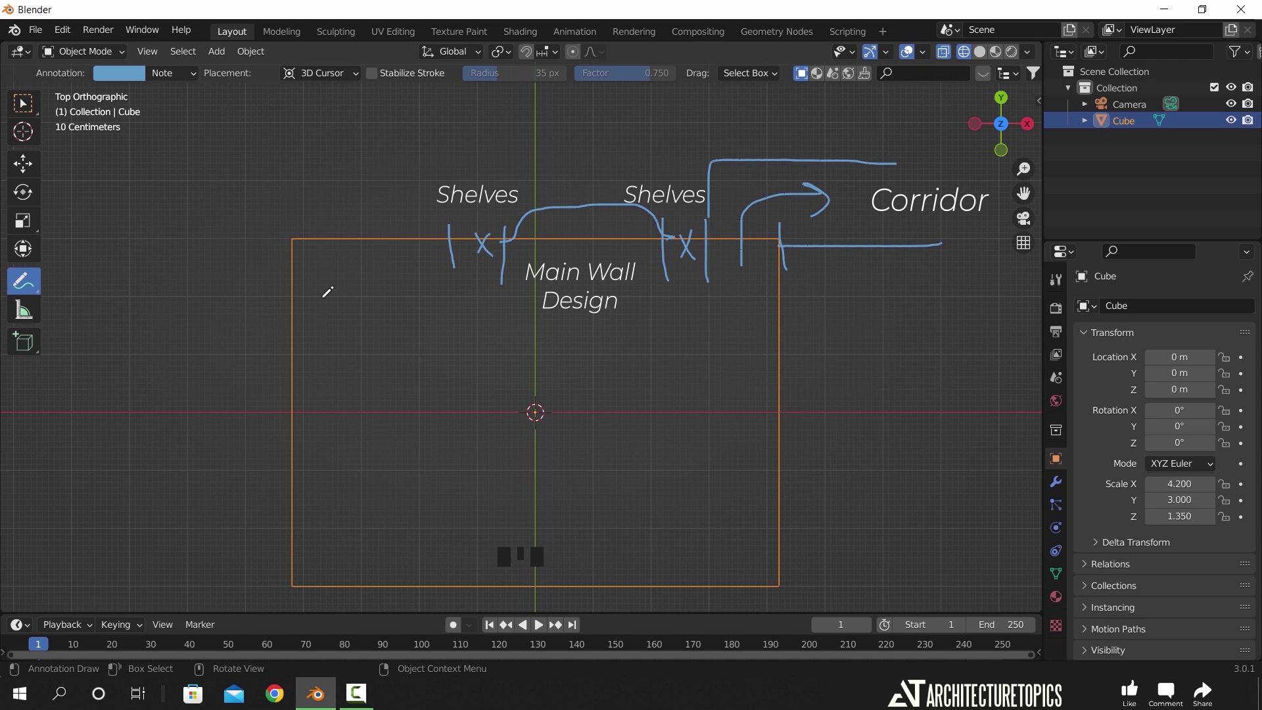
pyautogui.moveTo(221, 301)
pyautogui.mouseDown()
pyautogui.moveTo(338, 299)
pyautogui.moveTo(309, 320)
pyautogui.mouseUp()
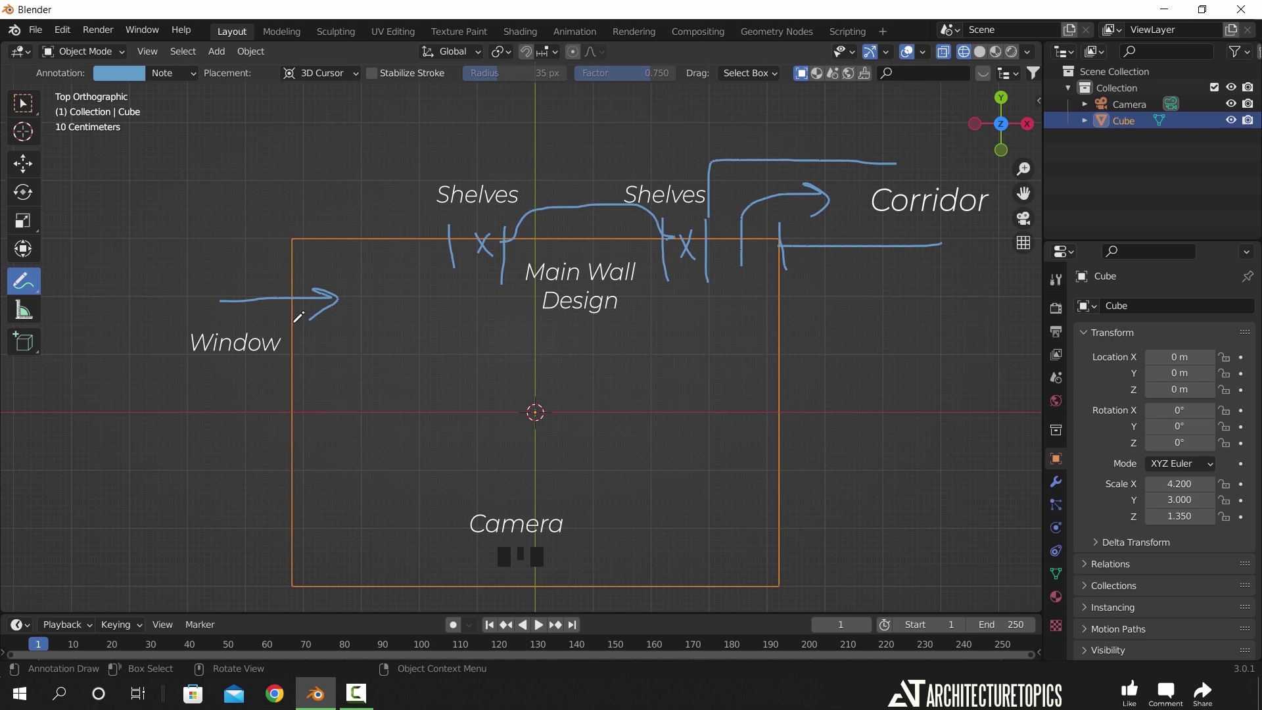
# - Remove the annotation layer with all planning sketches and return to the Select Box tool
pyautogui.click(23, 103)
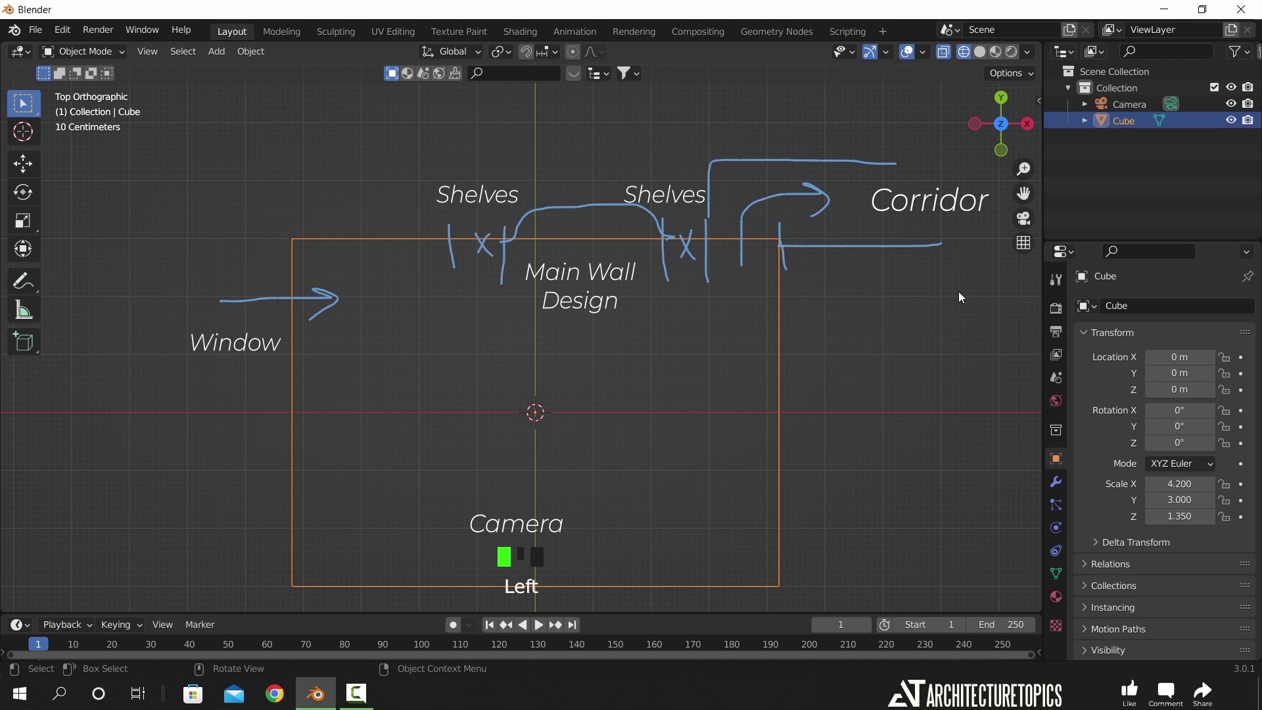
pyautogui.press('n')
pyautogui.click(1032, 176)
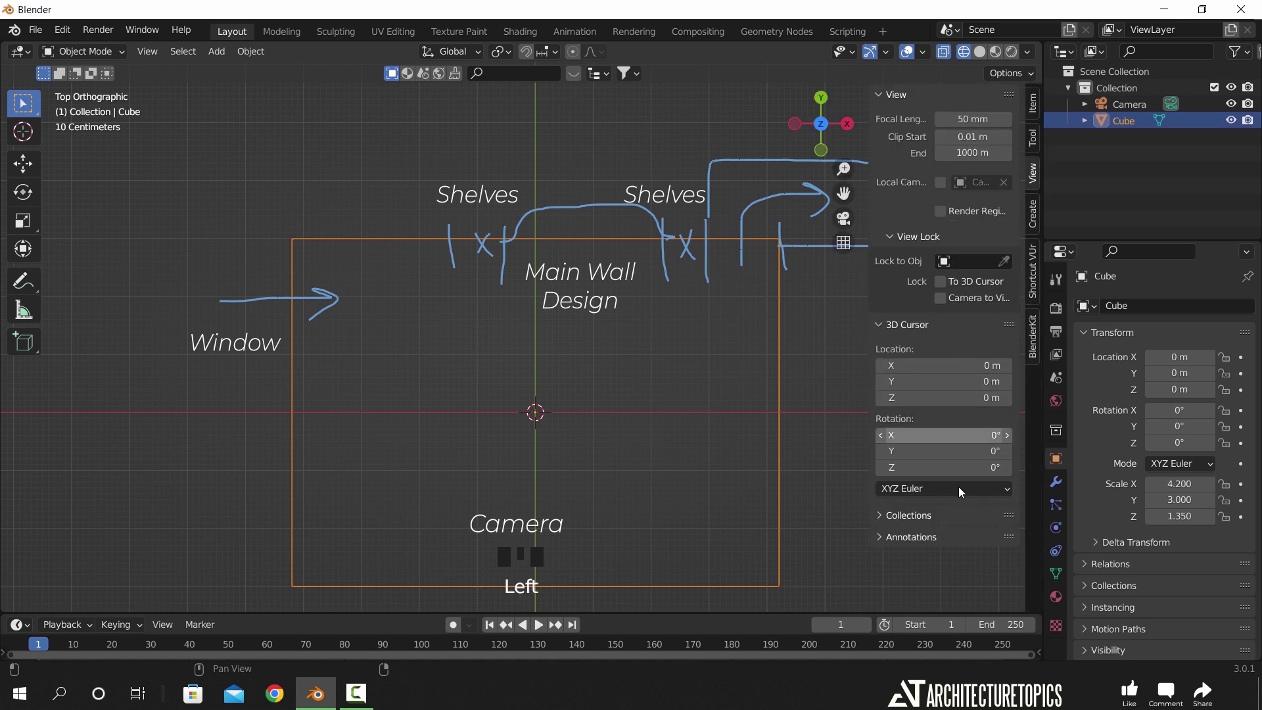
pyautogui.click(931, 538)
pyautogui.click(1004, 601)
pyautogui.click(1032, 108)
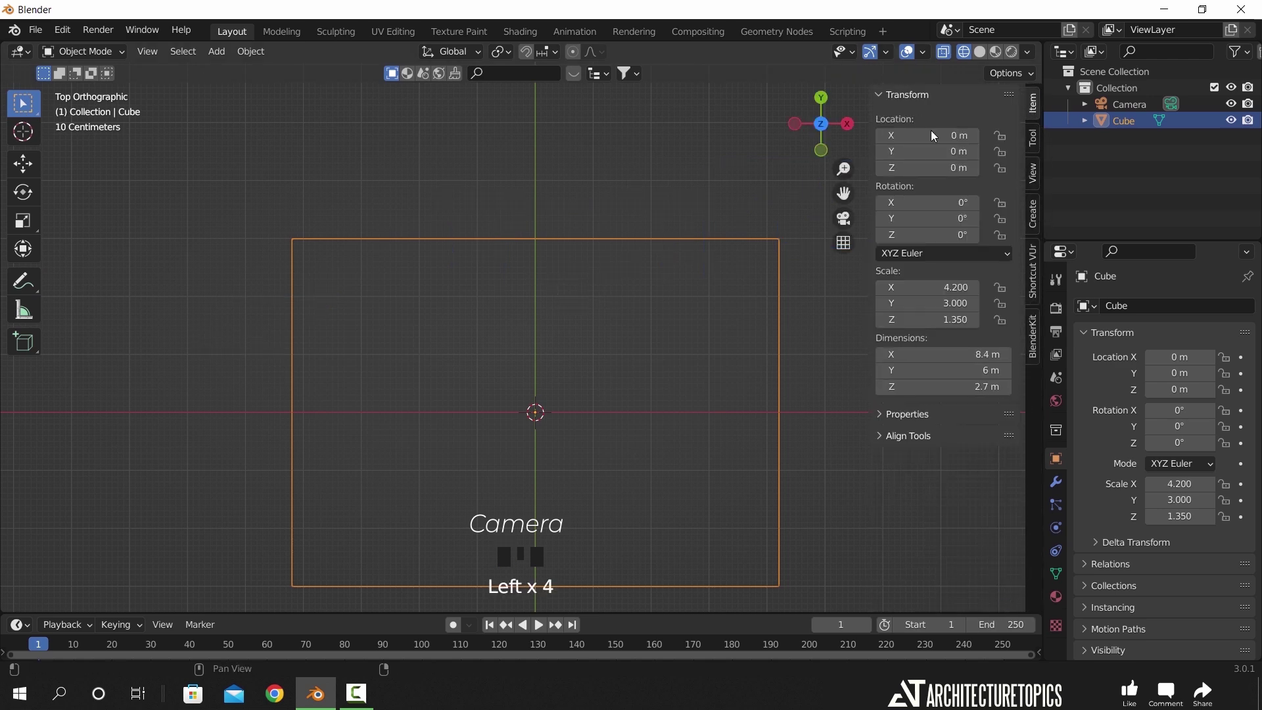
pyautogui.press('n')
# - Add a centred loop cut across the room box's length in Edit Mode, parallel to the Y axis
pyautogui.press('Tab')
pyautogui.hotkey('ctrl', 'r')
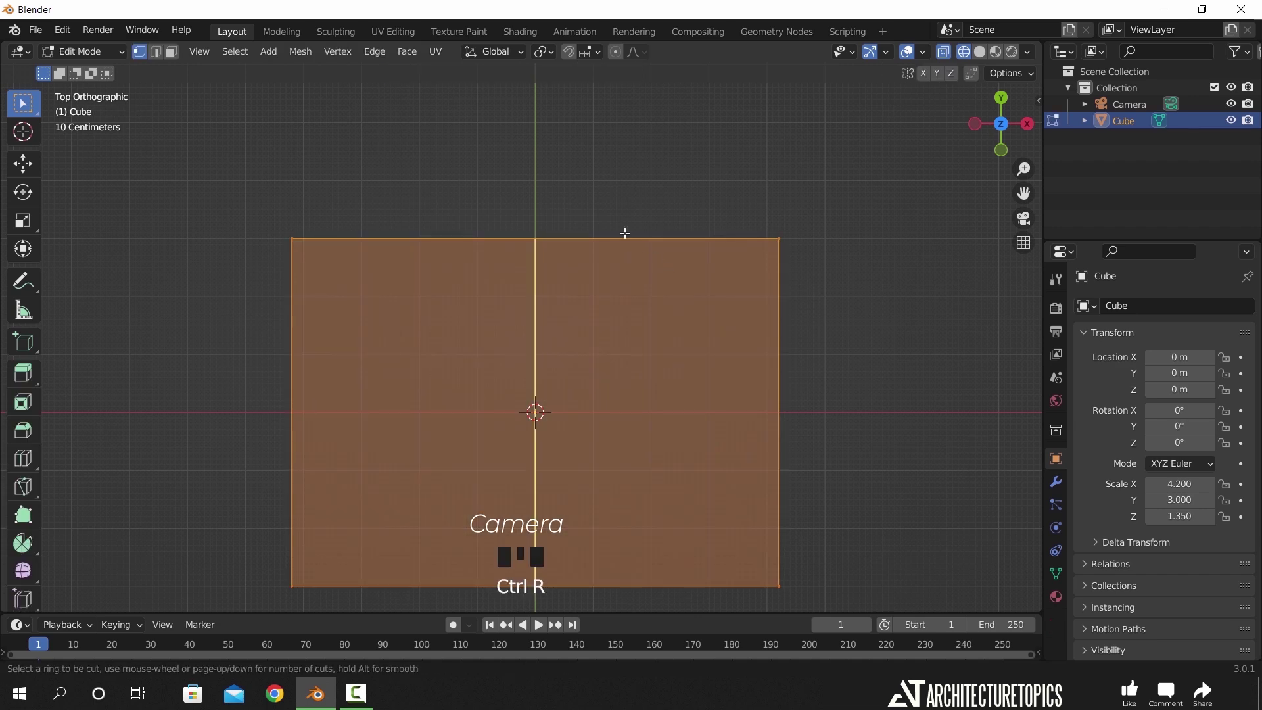
pyautogui.click(625, 233)
pyautogui.rightClick(708, 341)
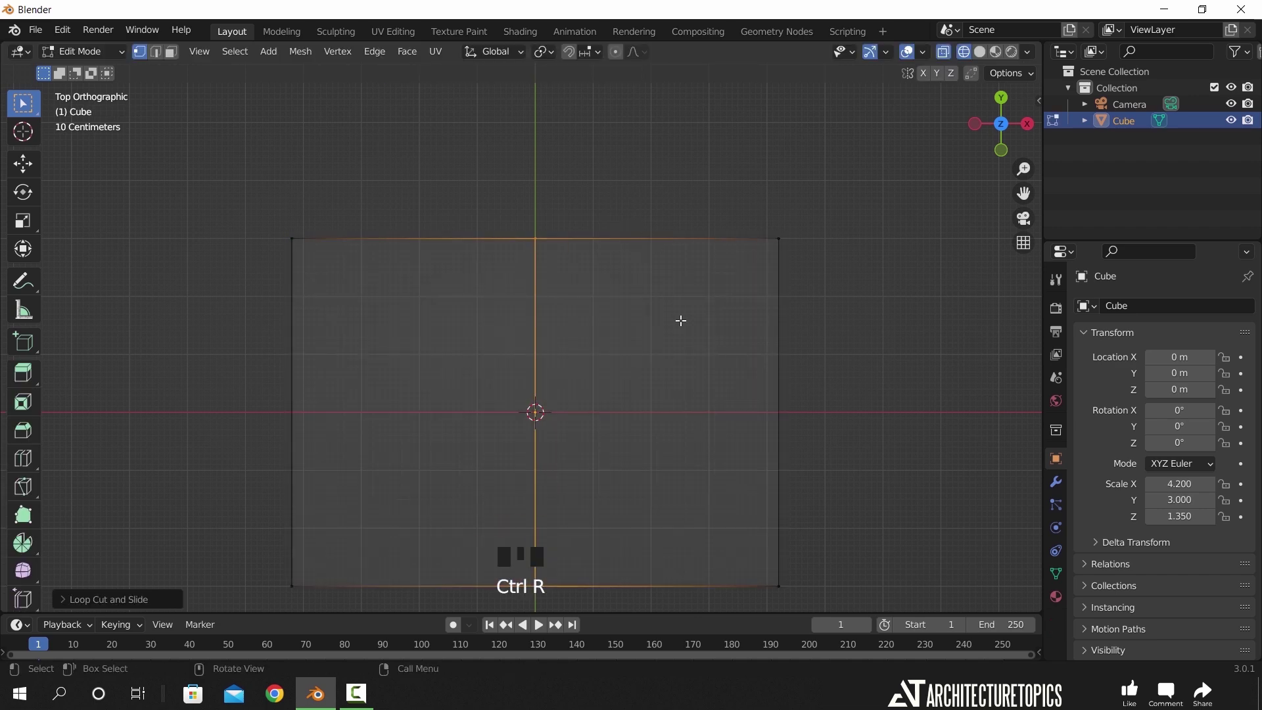
# - Enable snapping to vertices and snap the new edge loop onto the room's +X wall
pyautogui.click(570, 51)
pyautogui.click(589, 51)
pyautogui.click(578, 116)
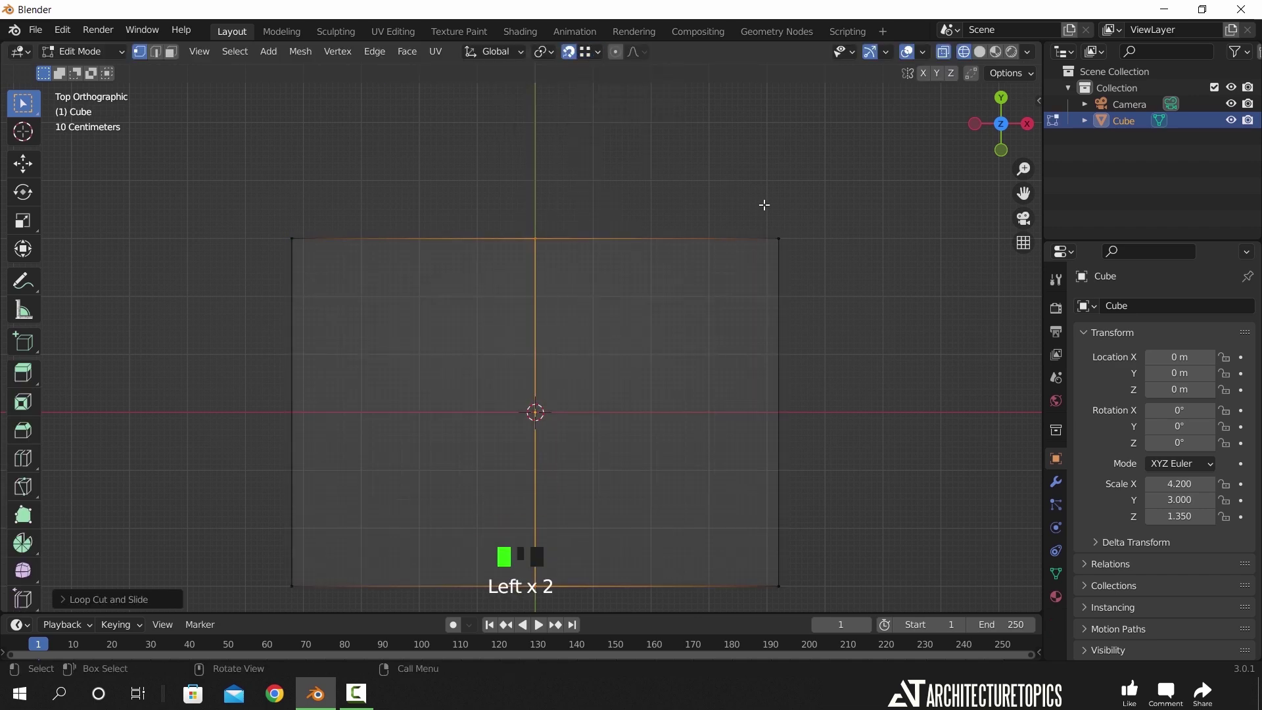
pyautogui.press('g')
pyautogui.click(824, 181)
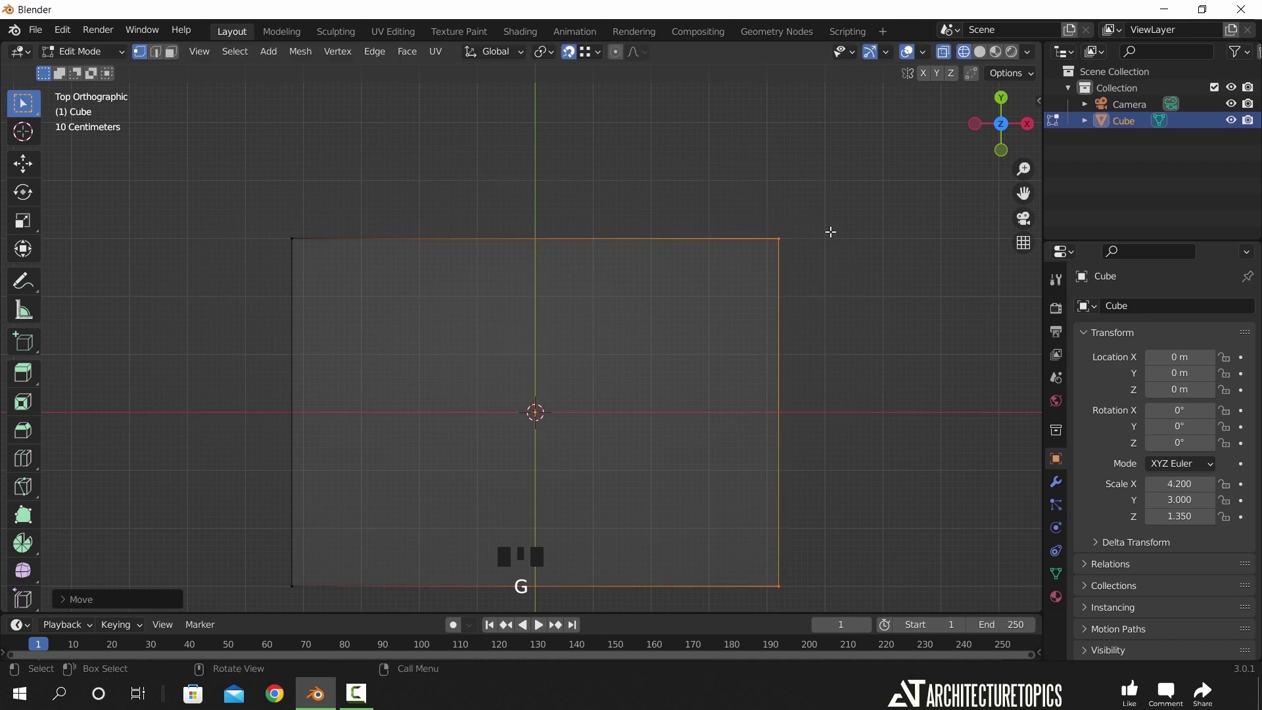
# - Move the edge loop -1.6 m along X to mark the corridor's width
pyautogui.write('gx')
pyautogui.write('1.6')
pyautogui.press('-')
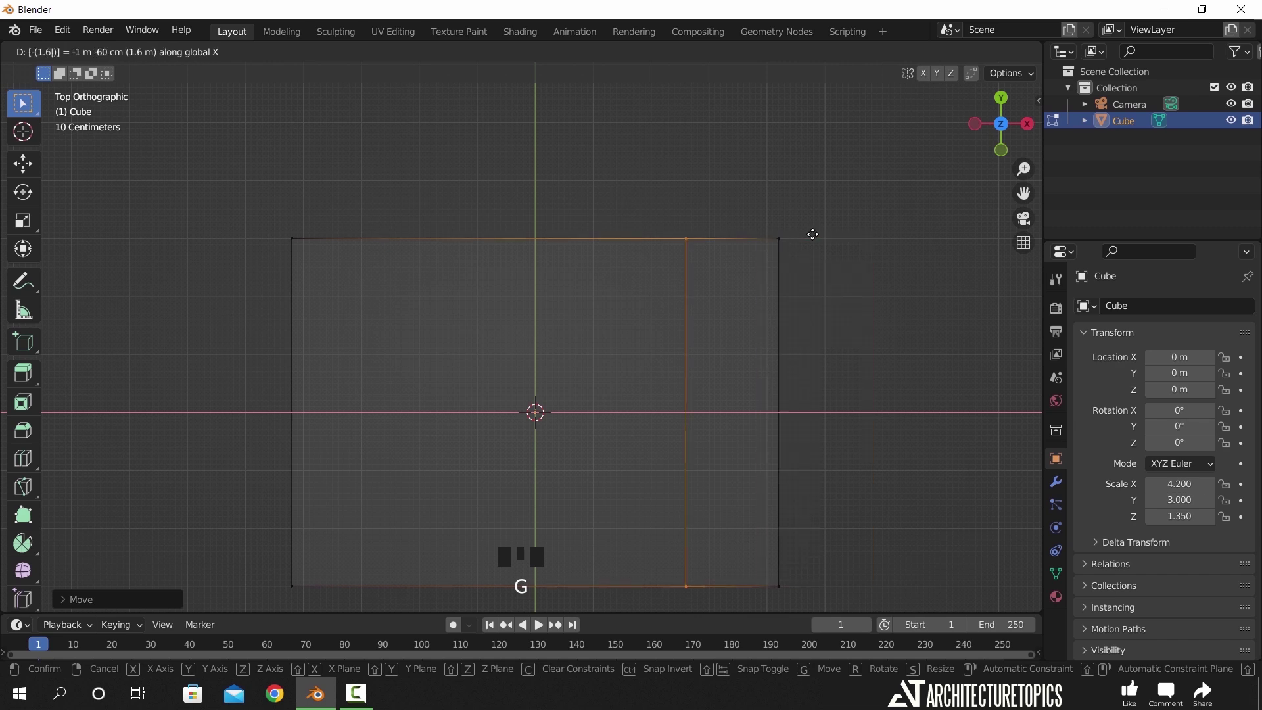
pyautogui.press('Return')
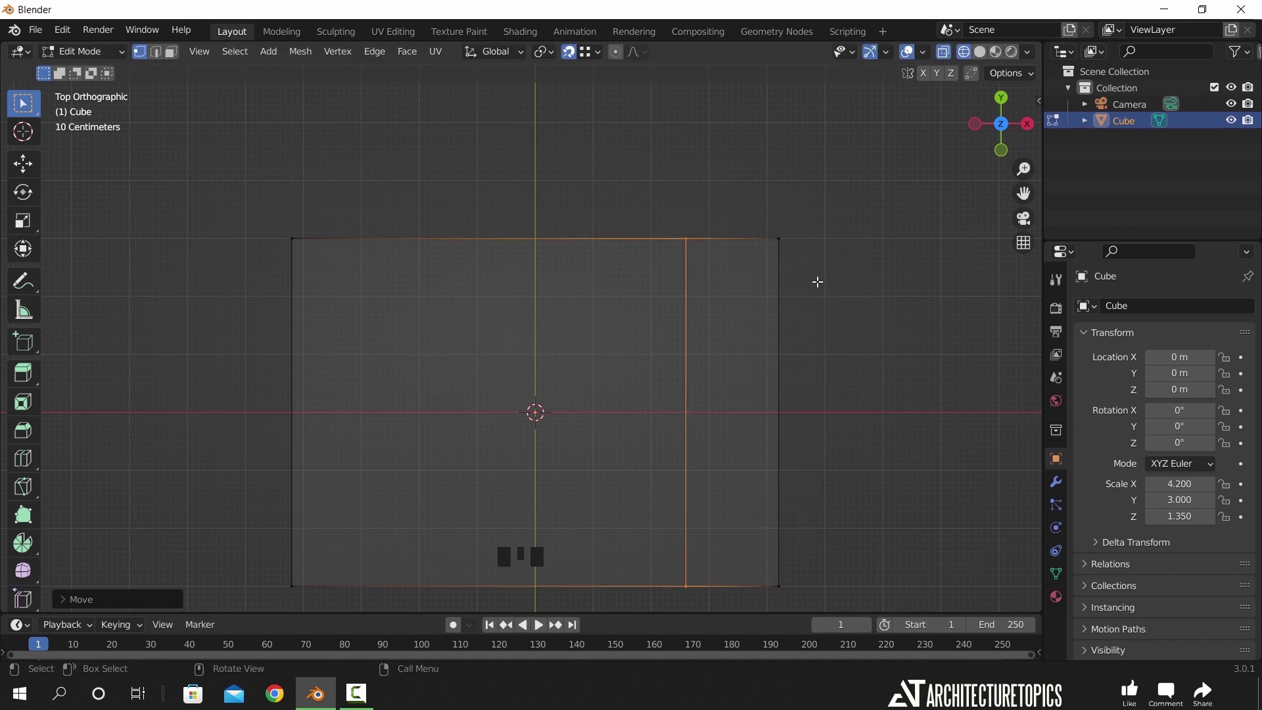
# - Extrude the back-wall face beside the +X wall 1.6 m outward to form the corridor opening
pyautogui.press('3')
pyautogui.click(733, 273)
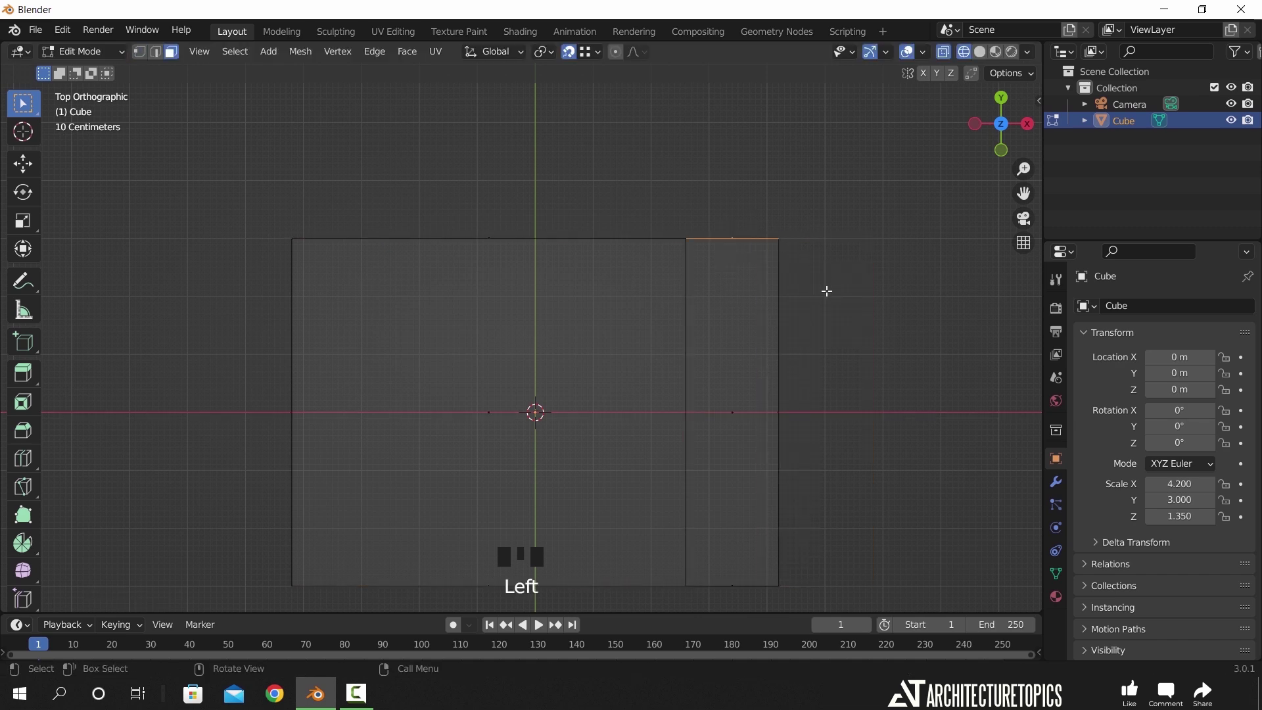
pyautogui.write('e1.6')
pyautogui.press('-')
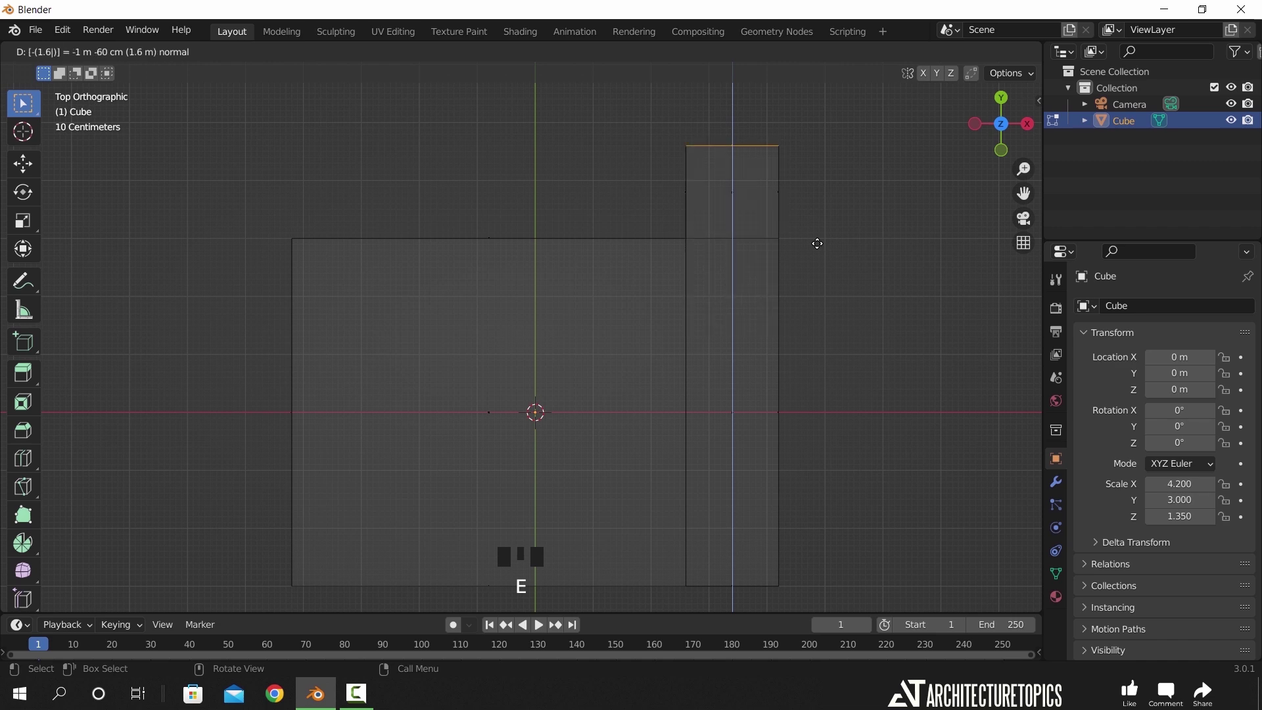
pyautogui.press('Return')
# - Extrude the corridor stub's +X side face along +X so the corridor turns past the room's side wall
pyautogui.click(779, 197)
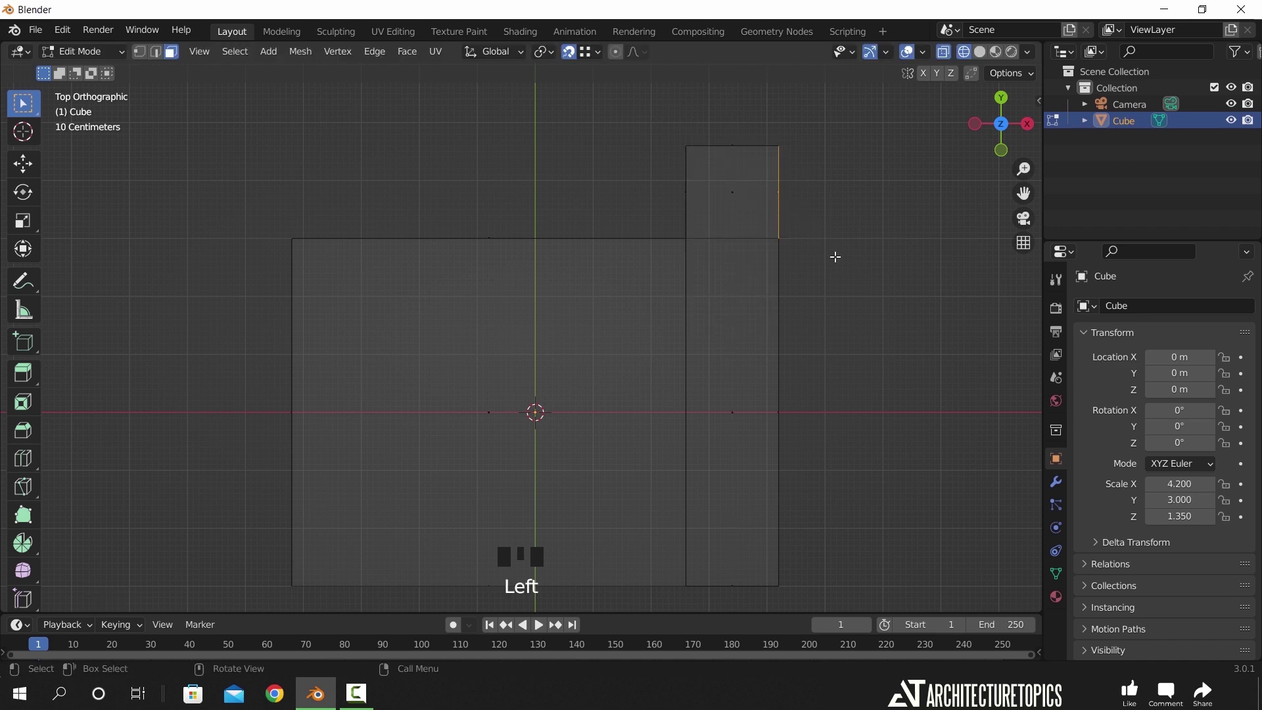
pyautogui.press('e')
pyautogui.click(997, 273)
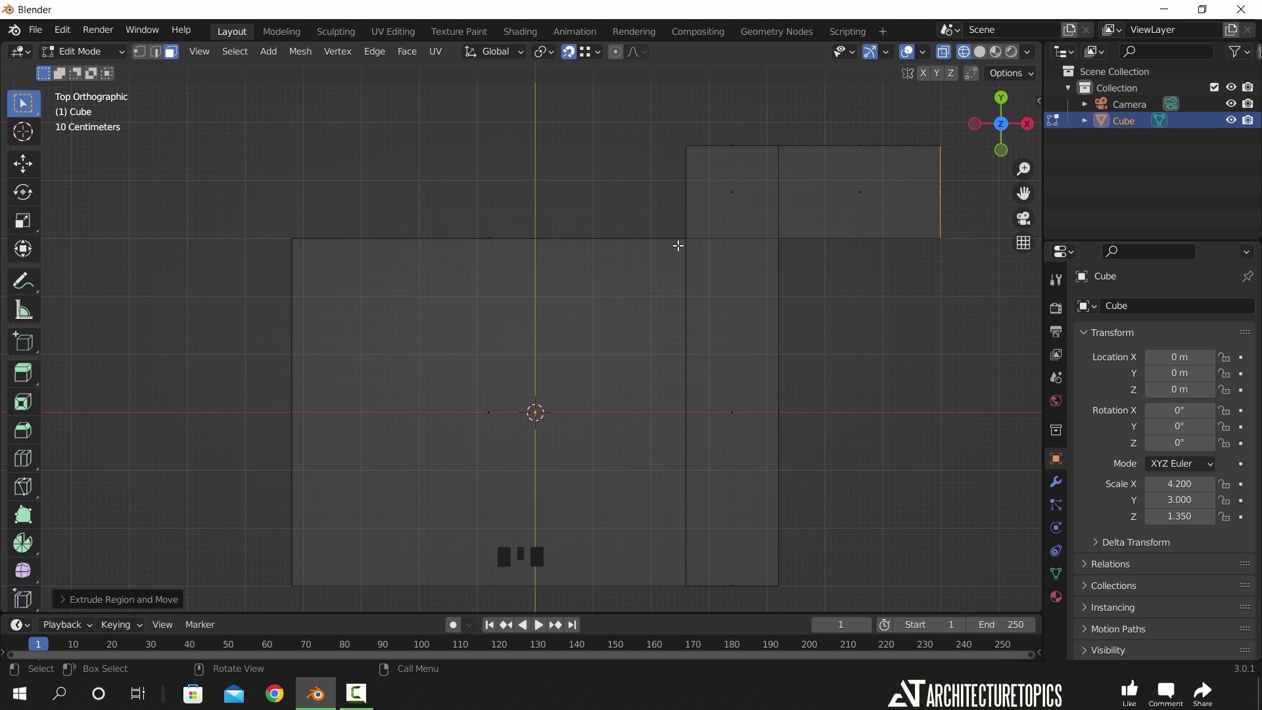
# - Add a loop cut across the main room parallel to Y and snap it along X onto the corridor's inner edge
pyautogui.hotkey('ctrl', 'r')
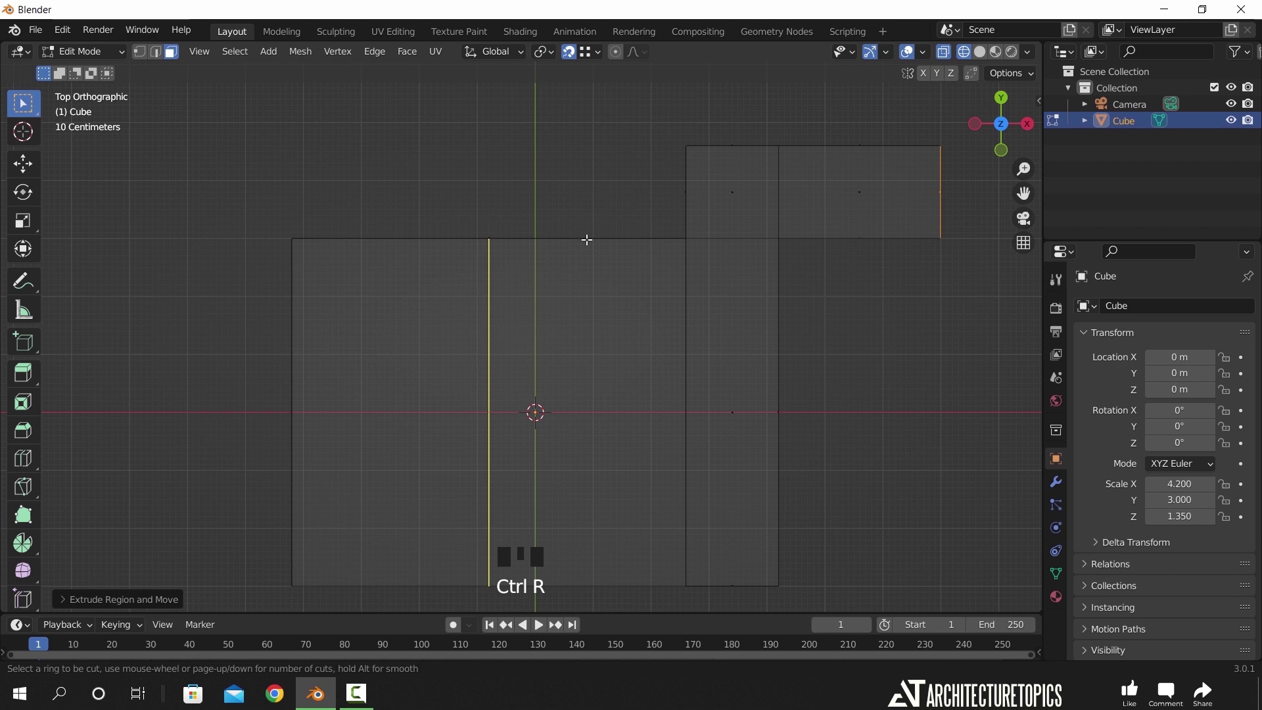
pyautogui.click(587, 240)
pyautogui.click(587, 240)
pyautogui.press('g')
pyautogui.press('x')
pyautogui.click(684, 240)
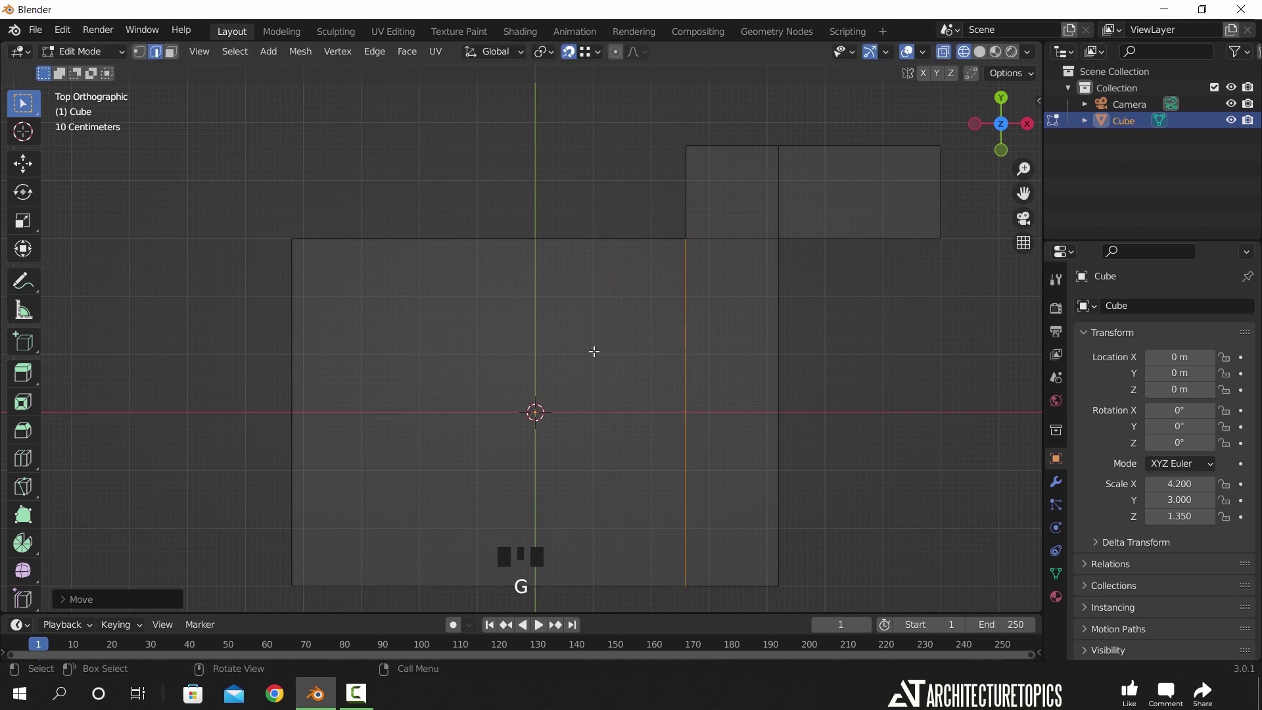
# - Move the new edge loop -5 m along X from the corridor's edge
pyautogui.press('g')
pyautogui.write('x5-')
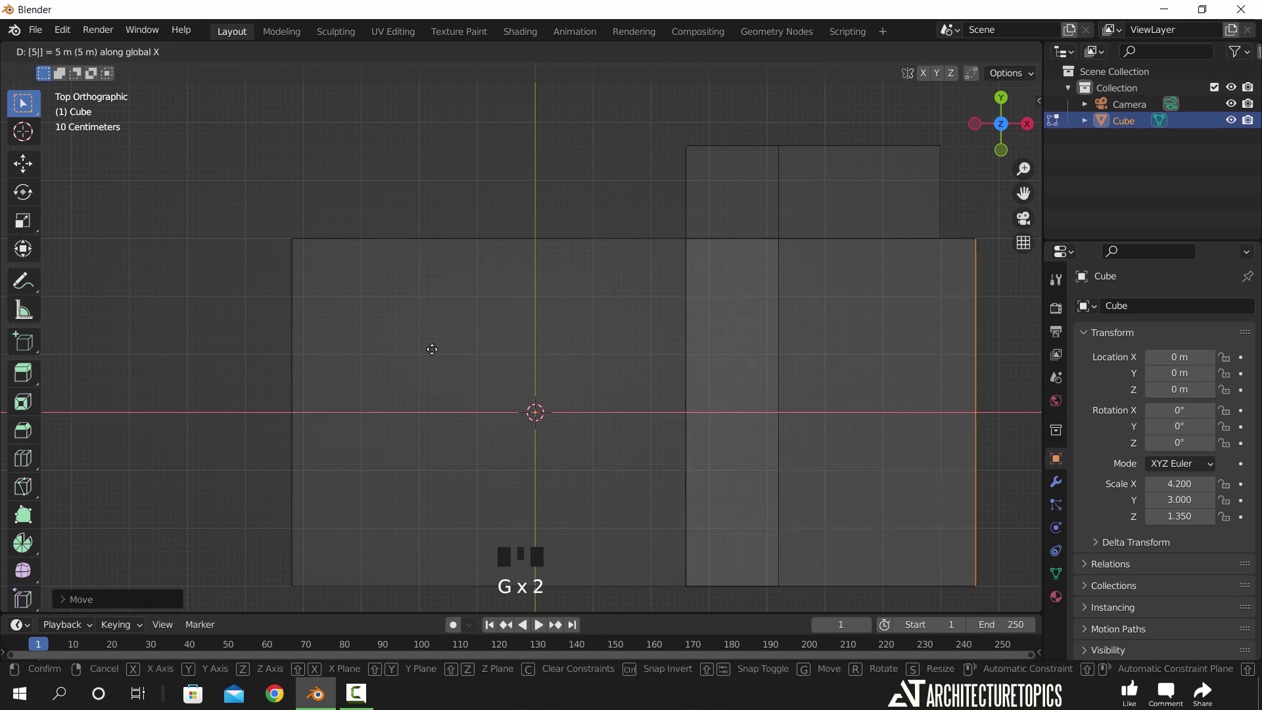
pyautogui.press('Return')
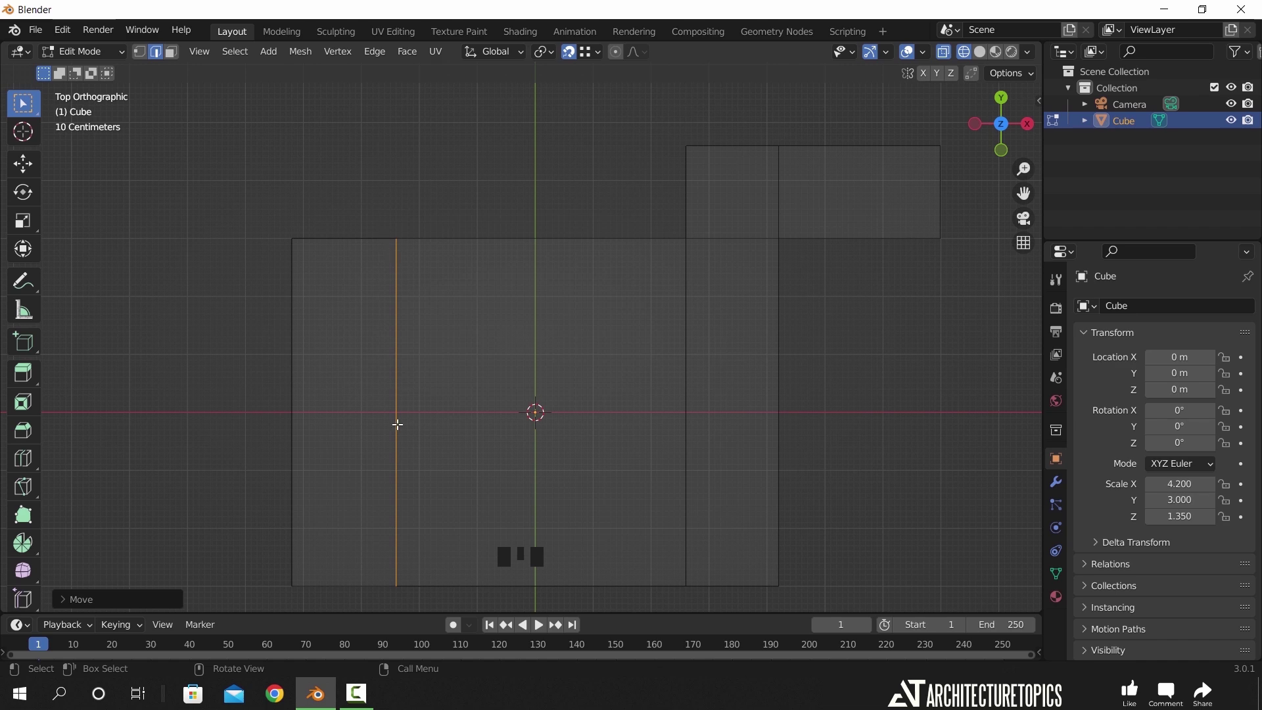
# - Add a centred loop cut in the 5 m section and bevel it into a wide middle strip
pyautogui.scroll(1, 594, 280)
pyautogui.hotkey('ctrl', 'r')
pyautogui.click(566, 225)
pyautogui.rightClick(566, 225)
pyautogui.hotkey('ctrl', 'b')
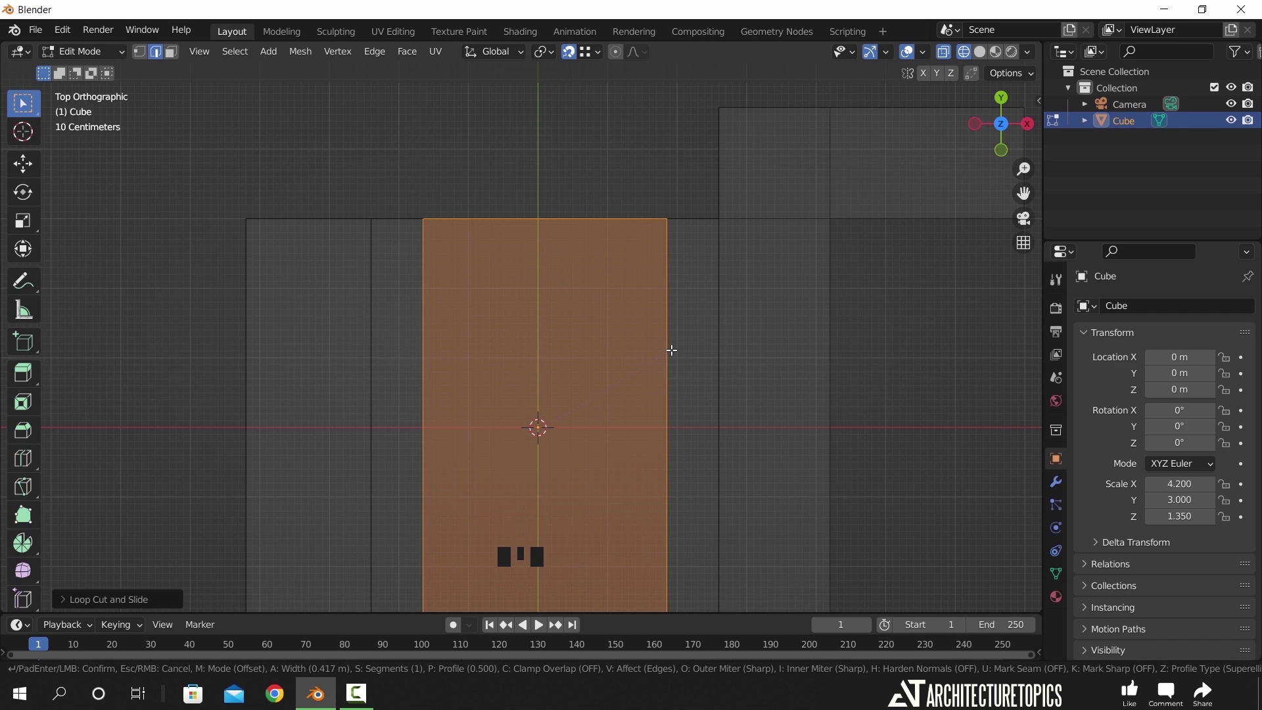
pyautogui.click(671, 349)
# - Scale the beveled middle strip slightly narrower along X
pyautogui.keyDown('shift'); pyautogui.moveTo(631, 208); pyautogui.dragTo(616, 293, button='middle'); pyautogui.keyUp('shift')
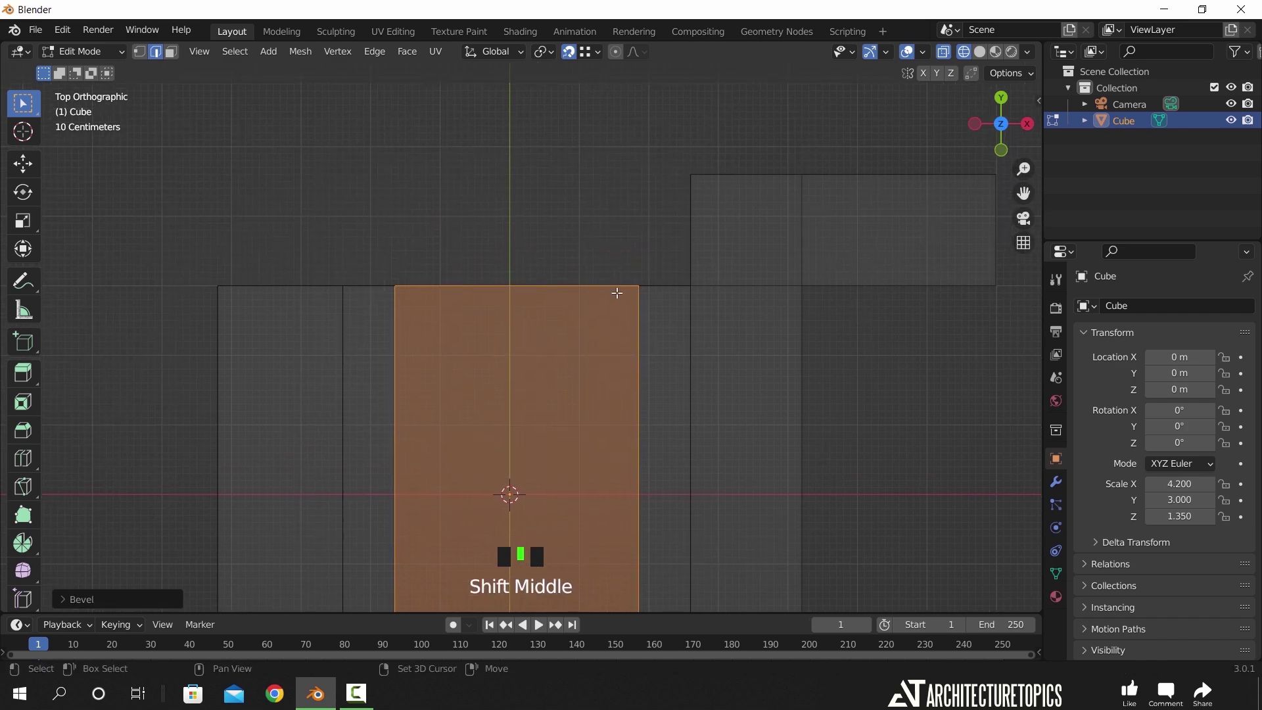
pyautogui.scroll(2, 658, 292)
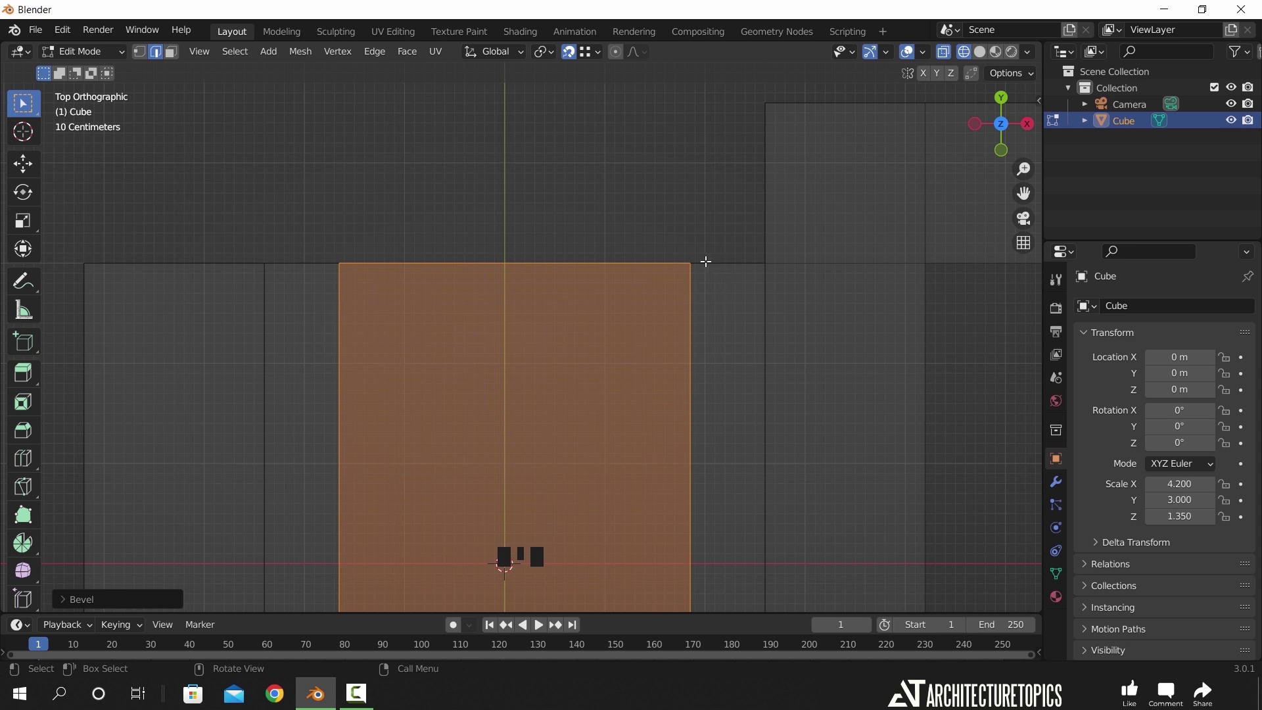
pyautogui.press('s')
pyautogui.press('x')
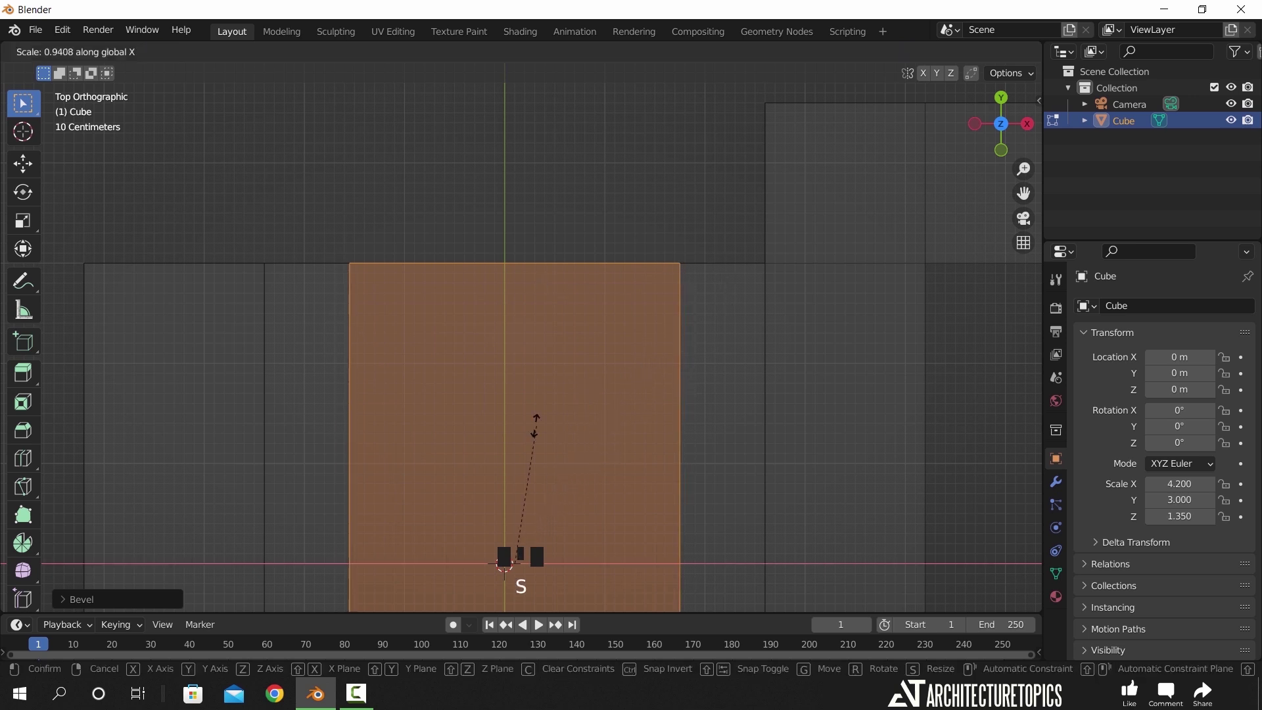
pyautogui.click(514, 445)
# - Add a centred loop cut in each of the two sections flanking the middle strip
pyautogui.scroll(-4, 605, 361)
pyautogui.keyDown('shift'); pyautogui.moveTo(626, 414); pyautogui.dragTo(612, 437, button='middle'); pyautogui.keyUp('shift')
pyautogui.scroll(6, 609, 390)
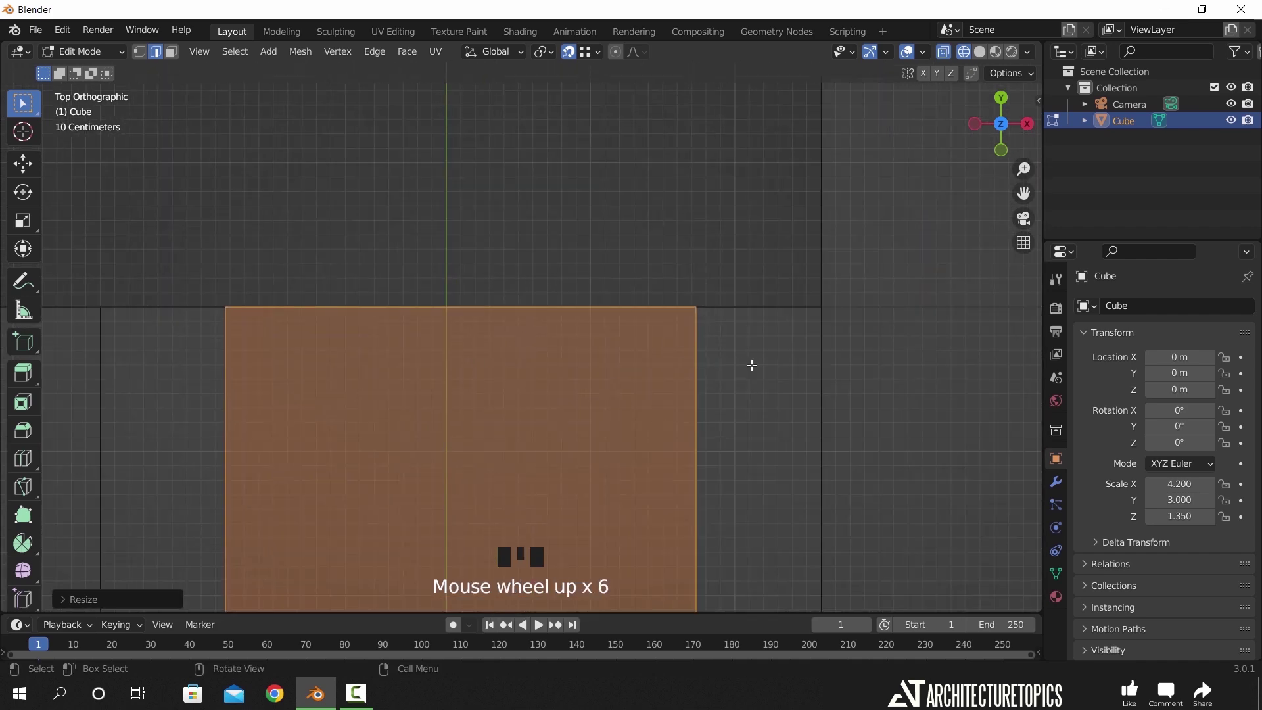
pyautogui.hotkey('ctrl', 'r')
pyautogui.click(779, 366)
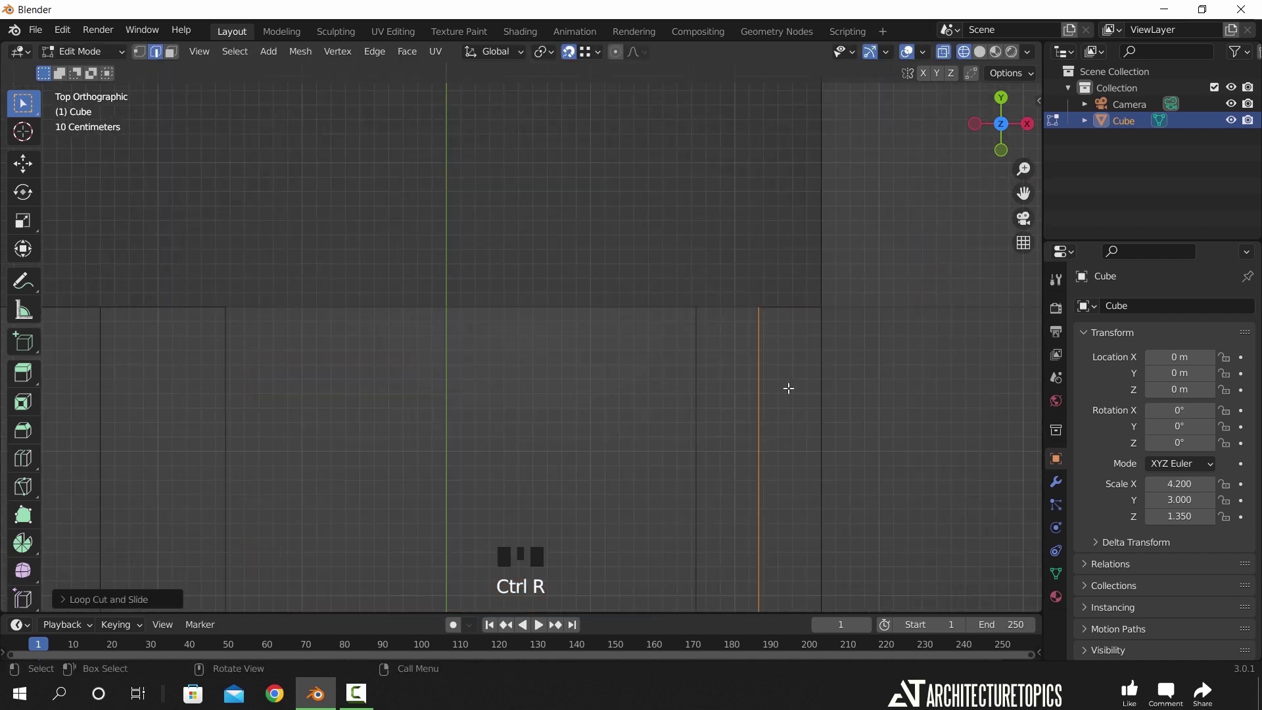
pyautogui.hotkey('ctrl', 'r')
pyautogui.click(184, 314)
pyautogui.rightClick(184, 314)
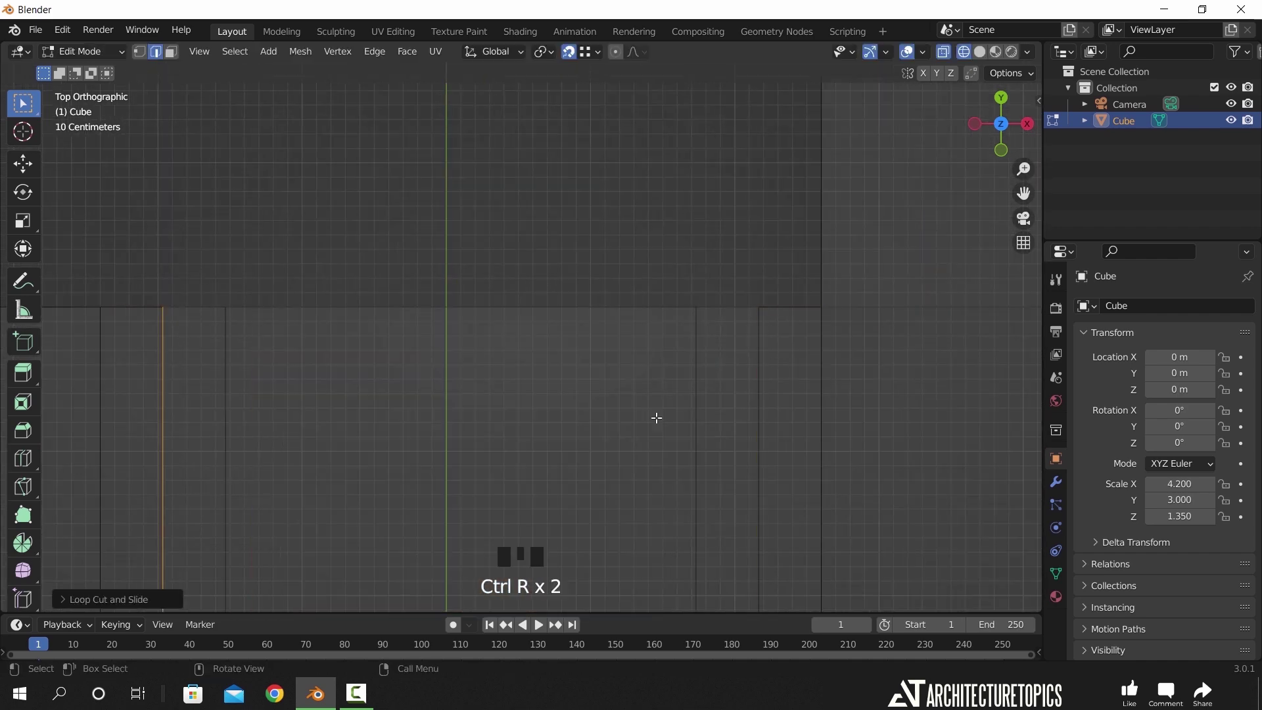
# - Bevel both flanking edge loops together until they nearly fill their sections, leaving narrow gaps at the sides
pyautogui.keyDown('alt'); pyautogui.keyDown('shift'); pyautogui.click(759, 412); pyautogui.keyUp('shift'); pyautogui.keyUp('alt')
pyautogui.hotkey('ctrl', 'b')
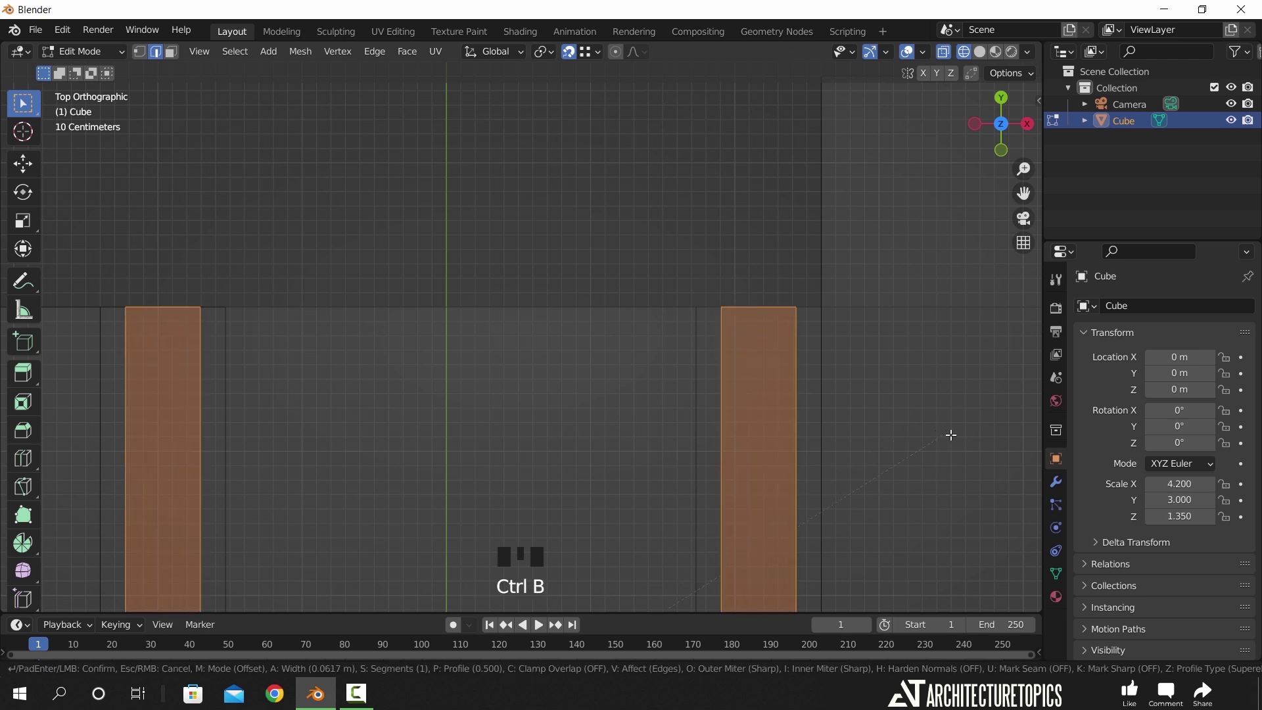
pyautogui.click(82, 420)
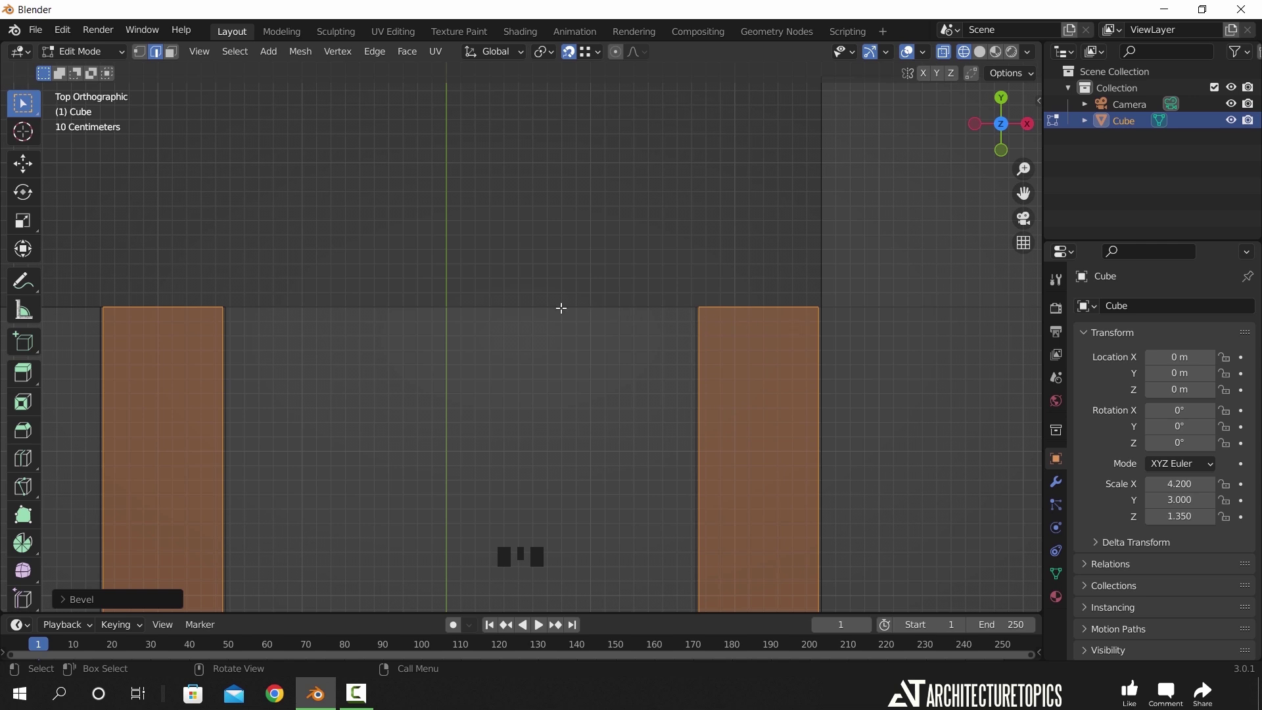
# - Extrude the wide middle face of the back wall 0.6 m outward to form a recess
pyautogui.scroll(-1, 528, 335)
pyautogui.press('3')
pyautogui.click(446, 380)
pyautogui.scroll(4, 505, 344)
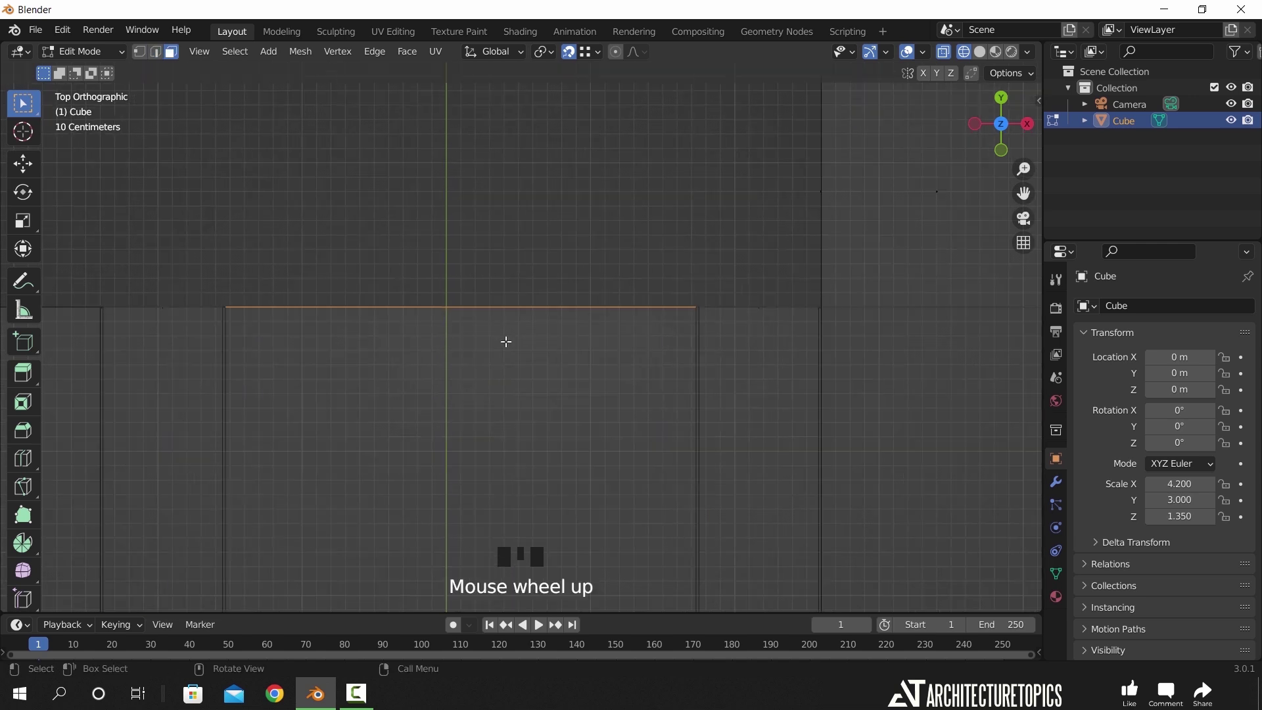
pyautogui.press('e')
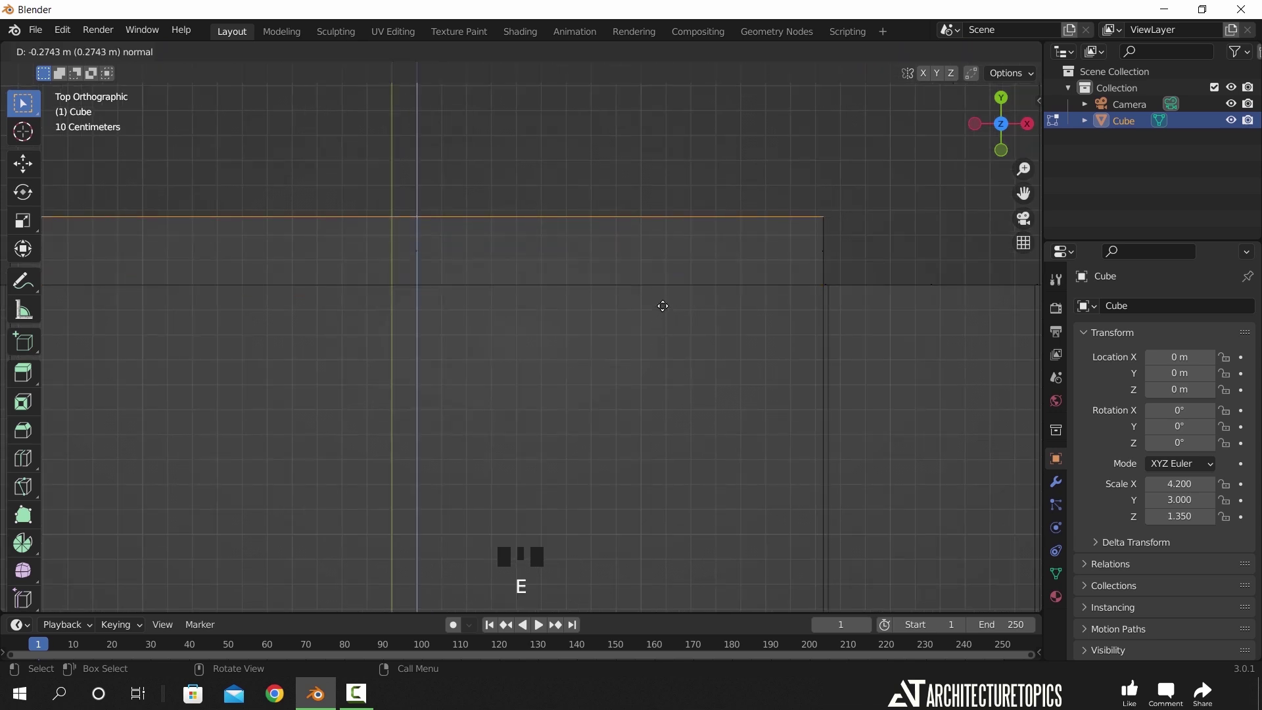
pyautogui.write('0.6-')
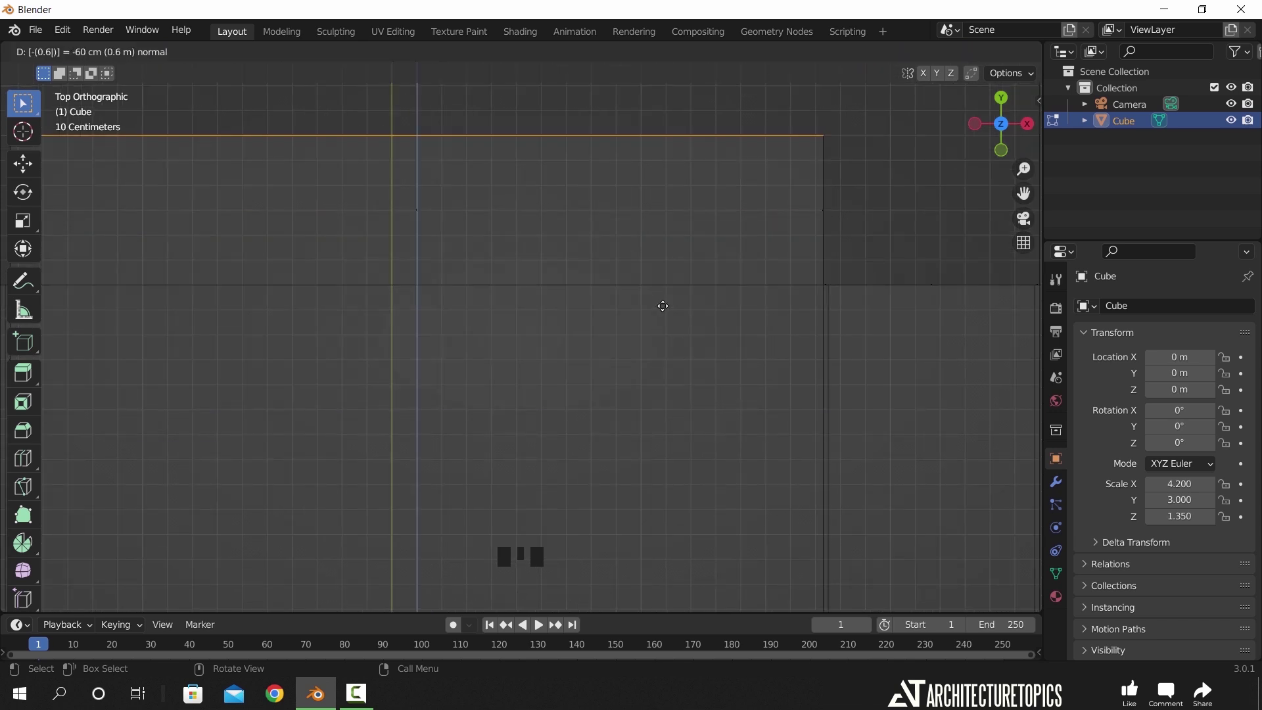
pyautogui.press('Return')
pyautogui.scroll(-5, 753, 288)
pyautogui.scroll(2, 647, 343)
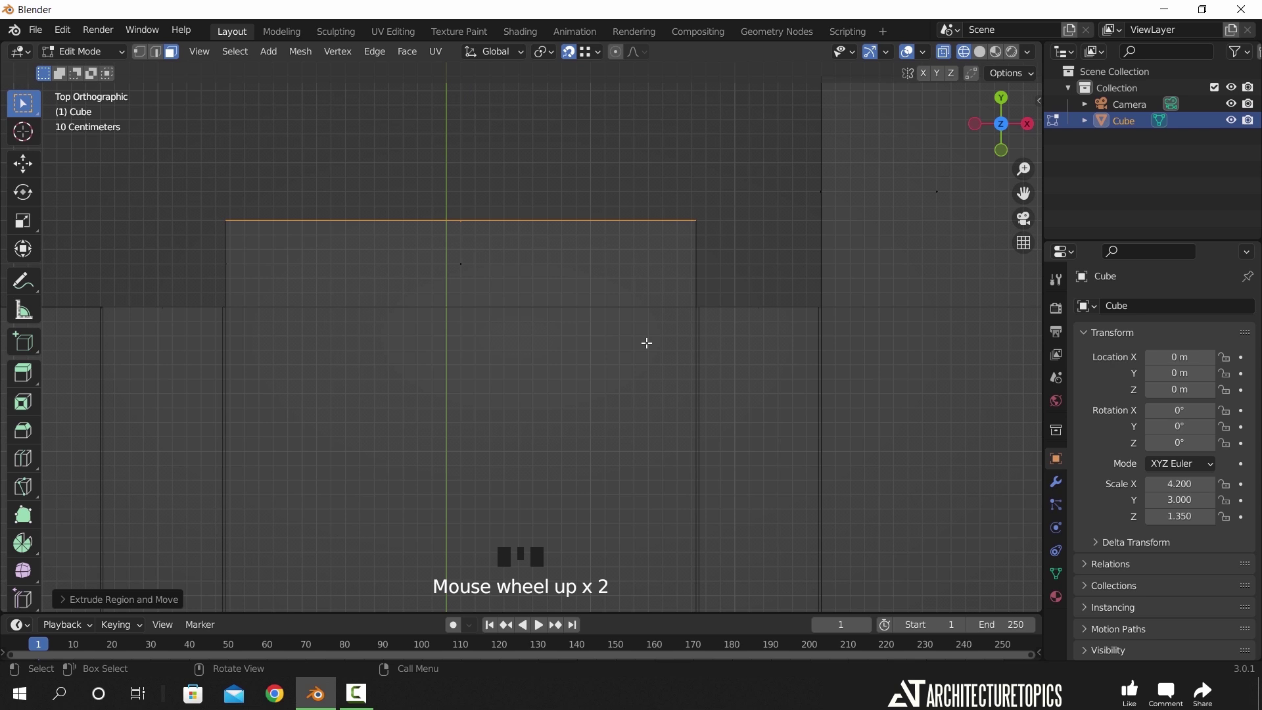
# - In solid shading, round the recess's two inner vertical corner edges with a 24-segment bevel about 0.143 m wide
pyautogui.moveTo(590, 361); pyautogui.dragTo(660, 398, button='middle')
pyautogui.press('z')
pyautogui.click(817, 258)
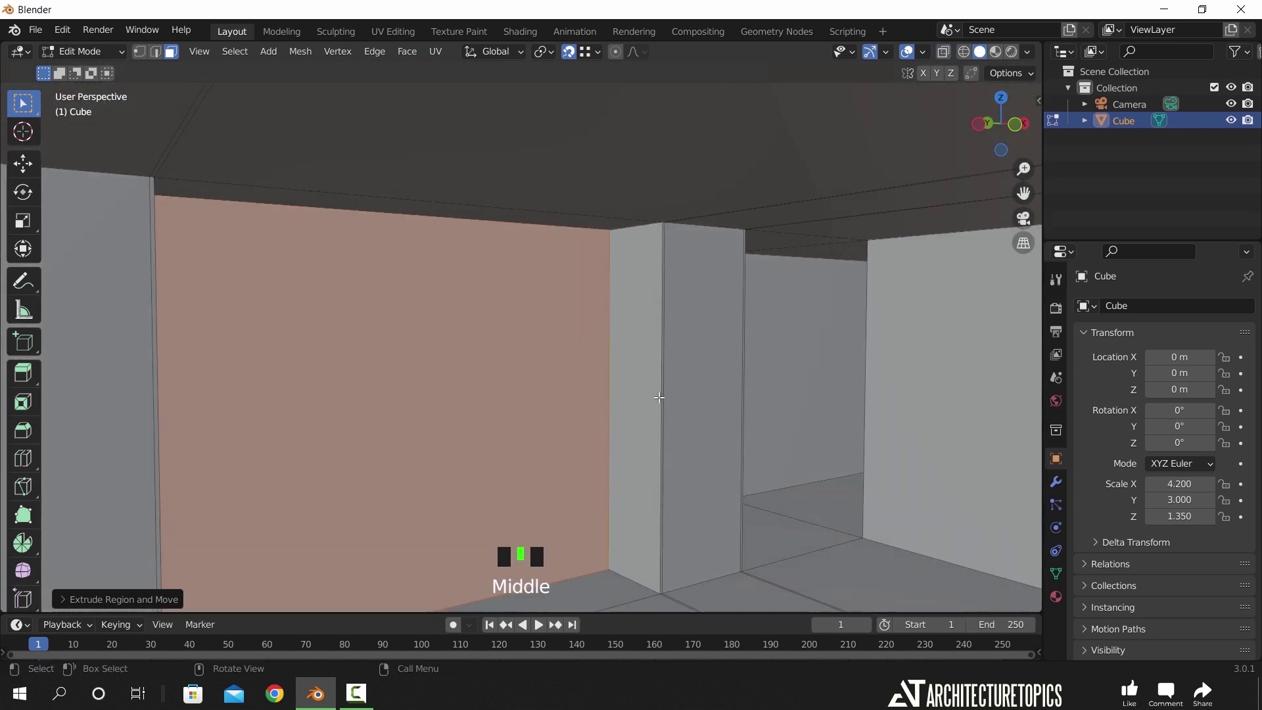
pyautogui.press('2')
pyautogui.click(609, 356)
pyautogui.moveTo(609, 355); pyautogui.dragTo(540, 371, button='middle')
pyautogui.keyDown('shift'); pyautogui.click(266, 361); pyautogui.keyUp('shift')
pyautogui.hotkey('ctrl', 'b')
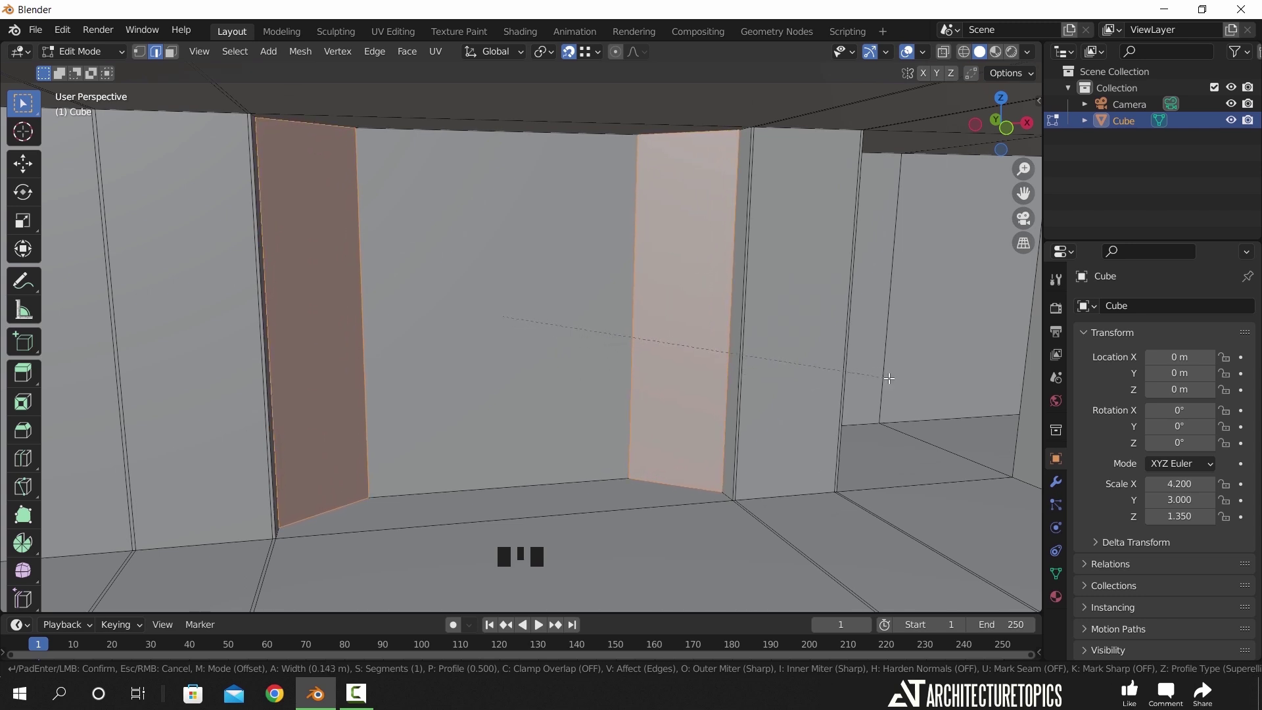
pyautogui.scroll(5, 881, 377)
pyautogui.scroll(18, 890, 378)
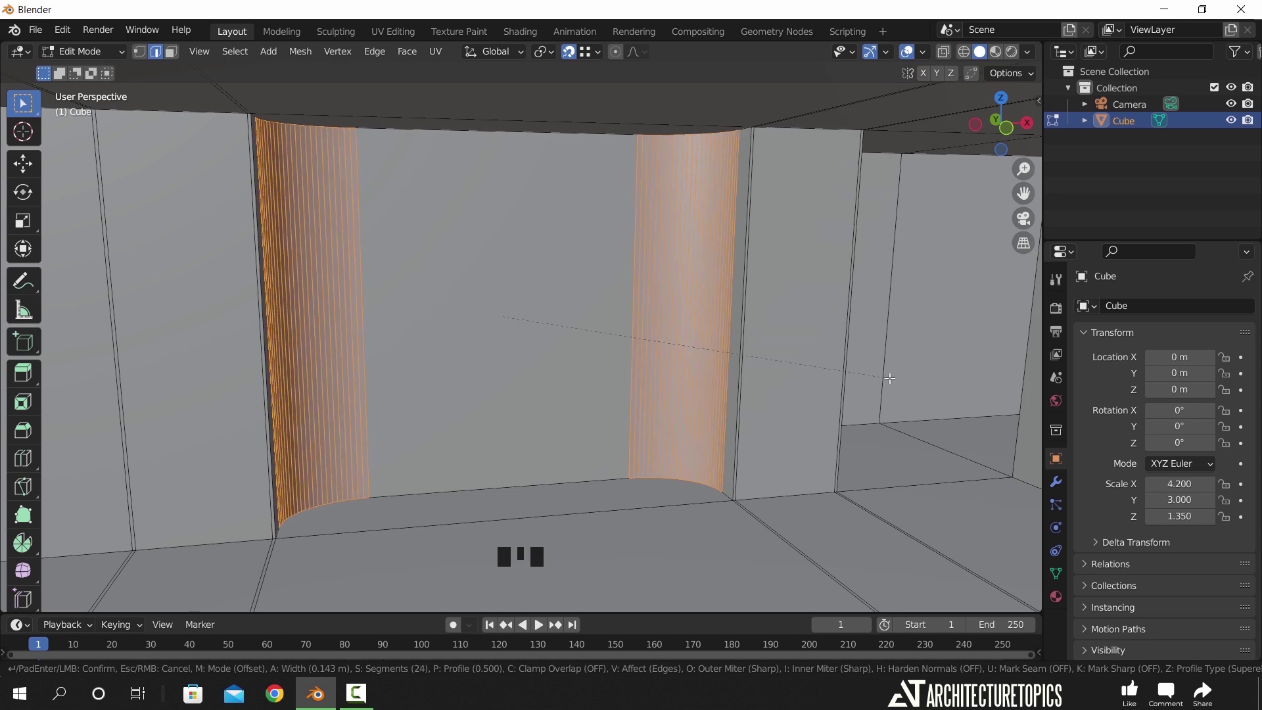
pyautogui.click(890, 378)
# - Add a centred vertical loop cut on the recess's back wall and widen it into a panel with a single-segment bevel
pyautogui.moveTo(850, 385); pyautogui.dragTo(739, 382, button='middle')
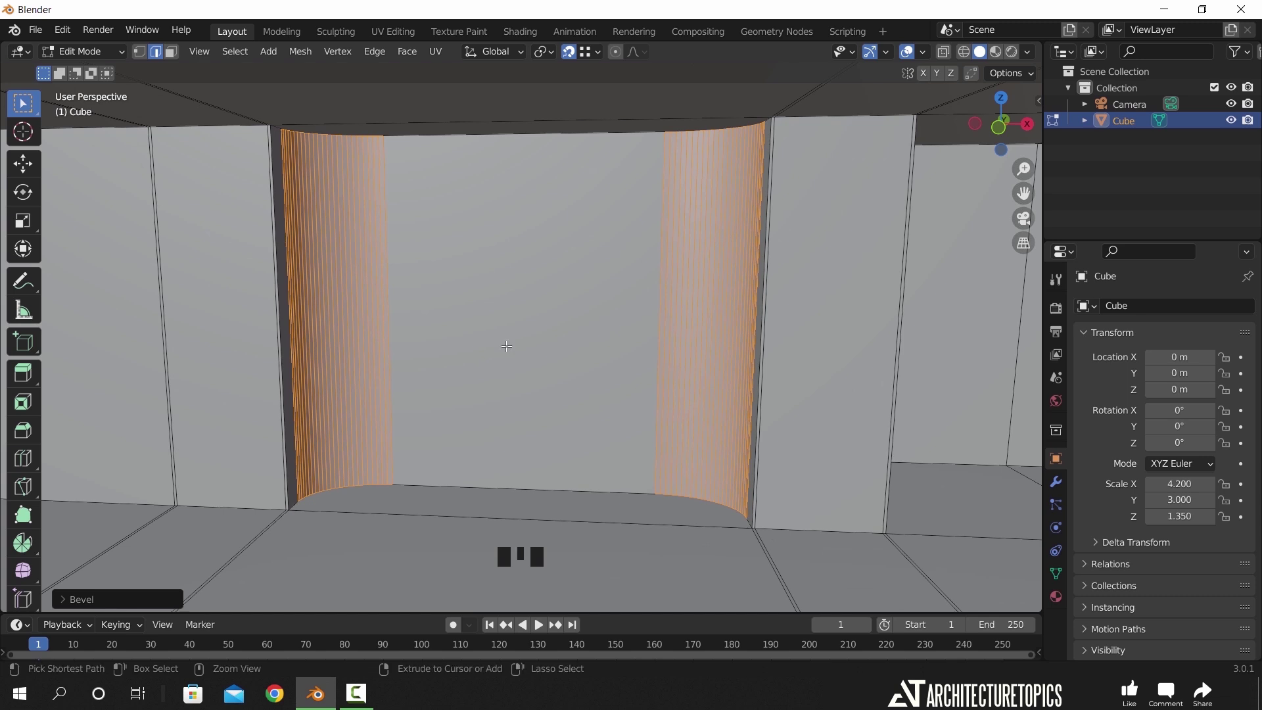
pyautogui.hotkey('ctrl', 'r')
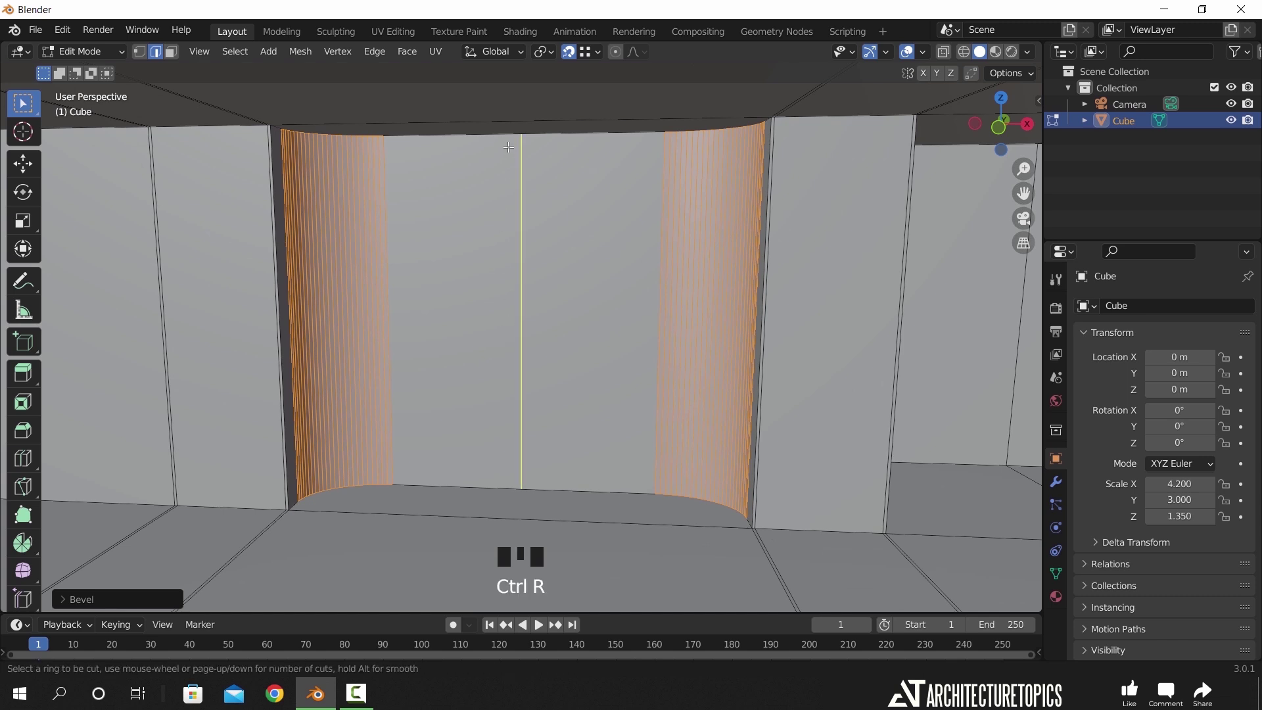
pyautogui.click(509, 147)
pyautogui.hotkey('ctrl', 'b')
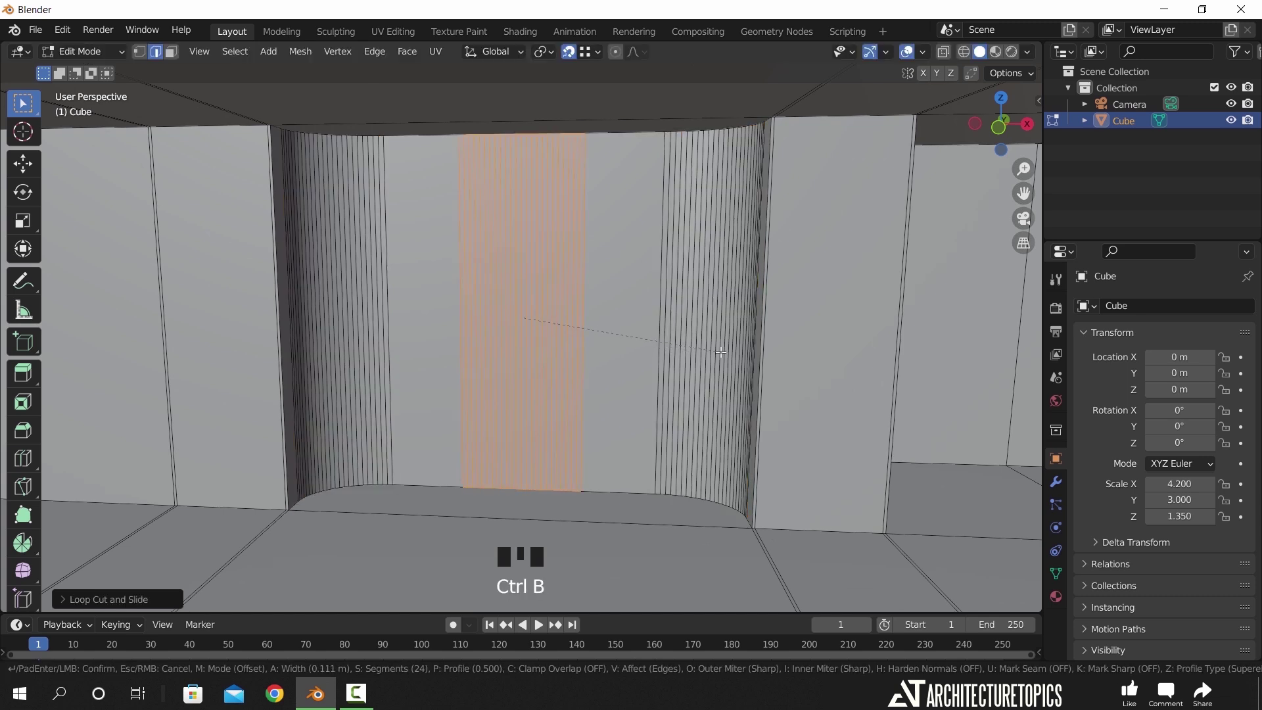
pyautogui.scroll(-11, 722, 353)
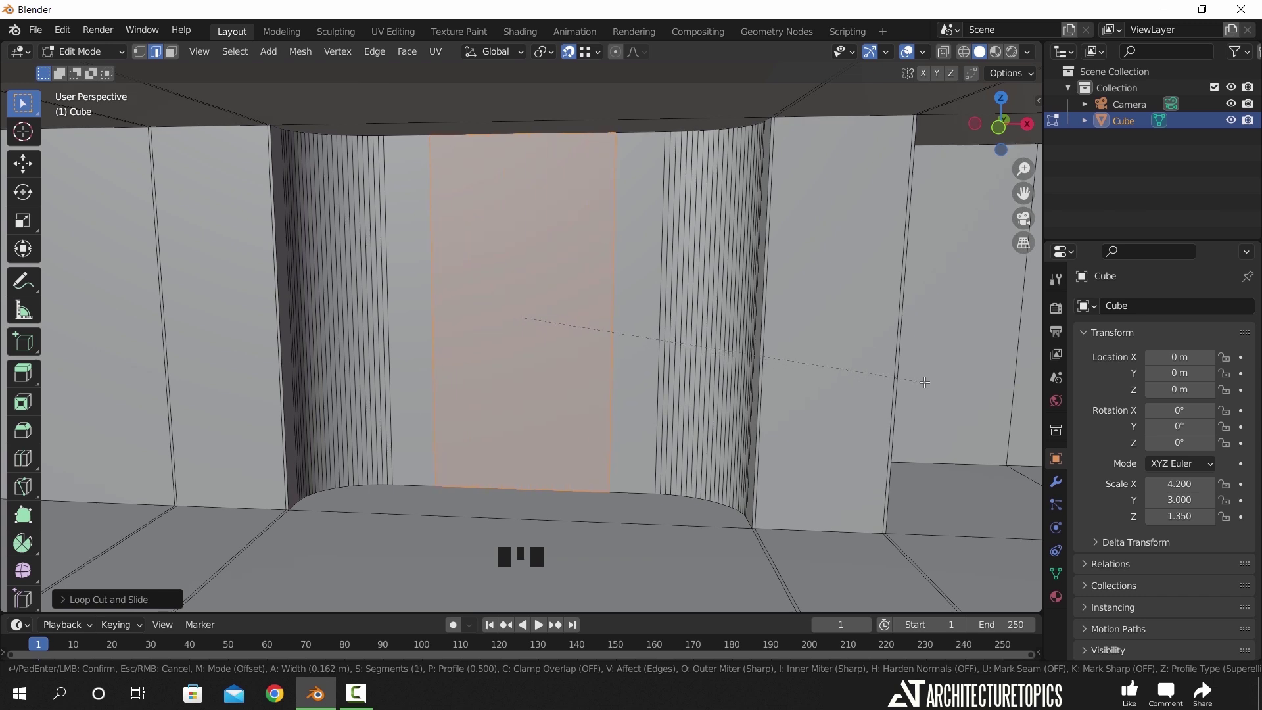
pyautogui.click(885, 384)
# - Extrude the recess's central panel toward the room in two thin layers, shifting the first along Y and making the second about 0.01 m thick
pyautogui.moveTo(884, 384); pyautogui.dragTo(665, 389, button='middle')
pyautogui.scroll(3, 828, 381)
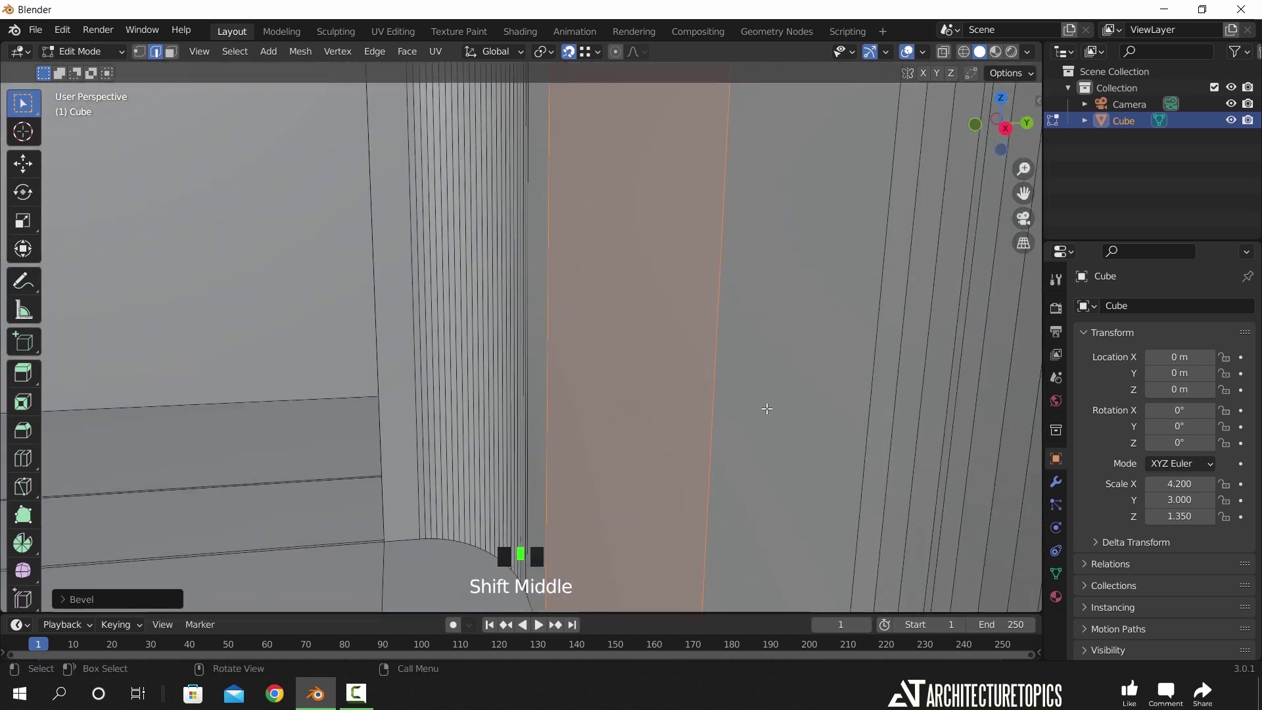
pyautogui.press('e')
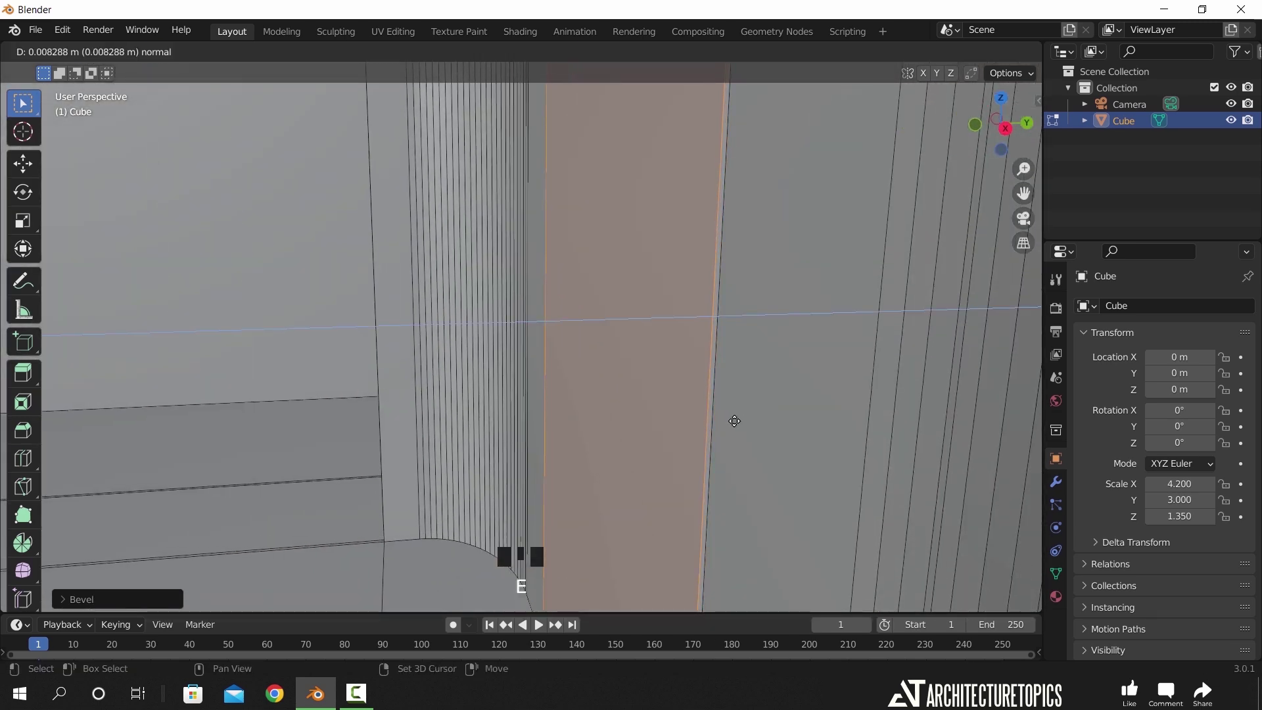
pyautogui.click(735, 421)
pyautogui.press('g')
pyautogui.press('y')
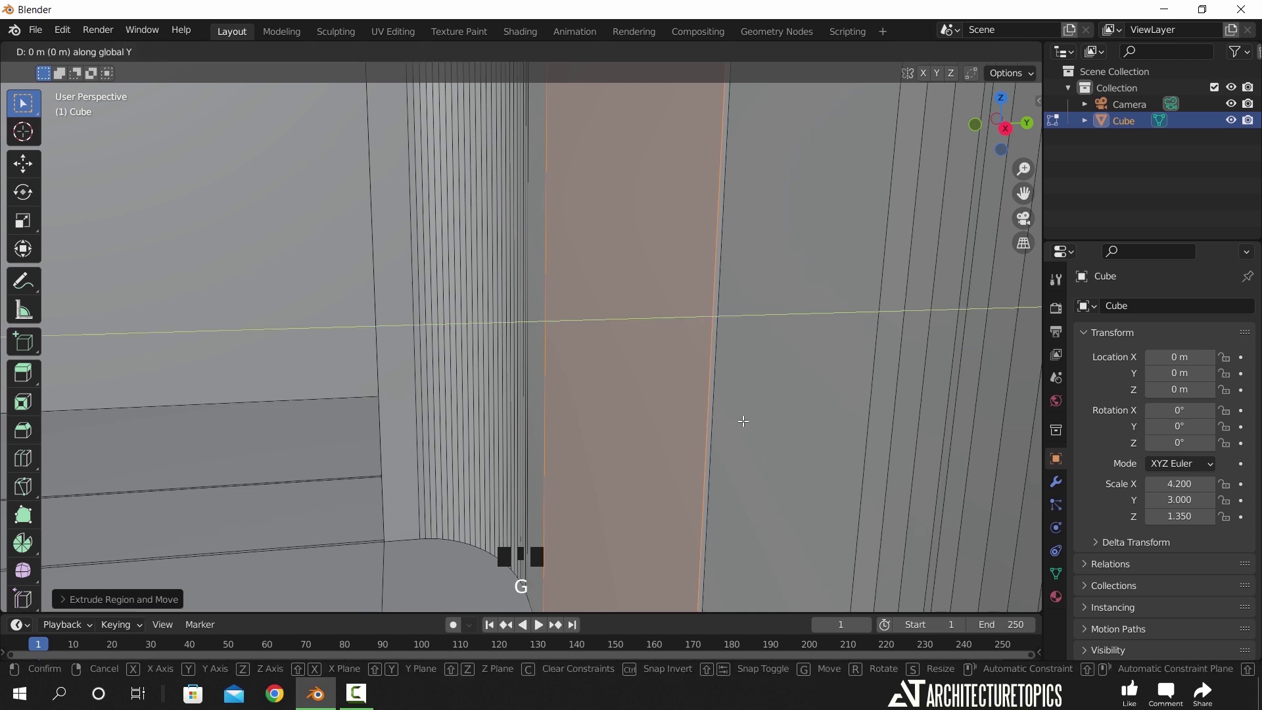
pyautogui.click(713, 431)
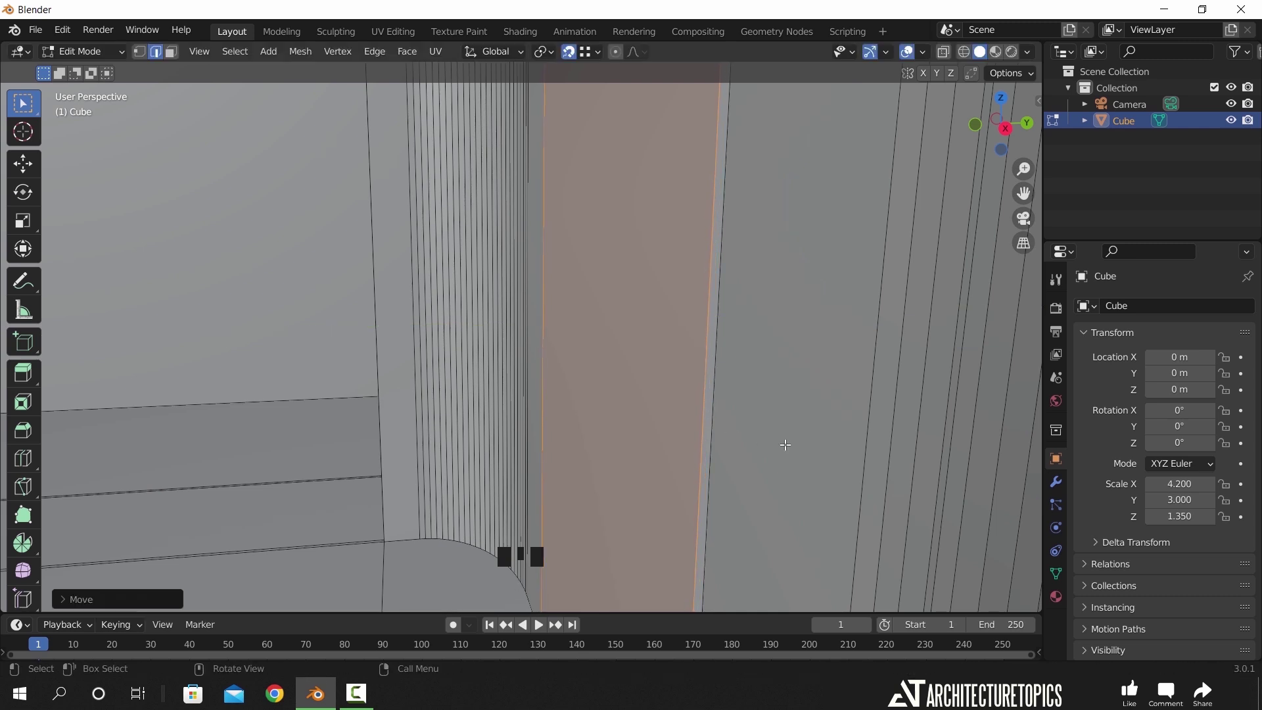
pyautogui.press('e')
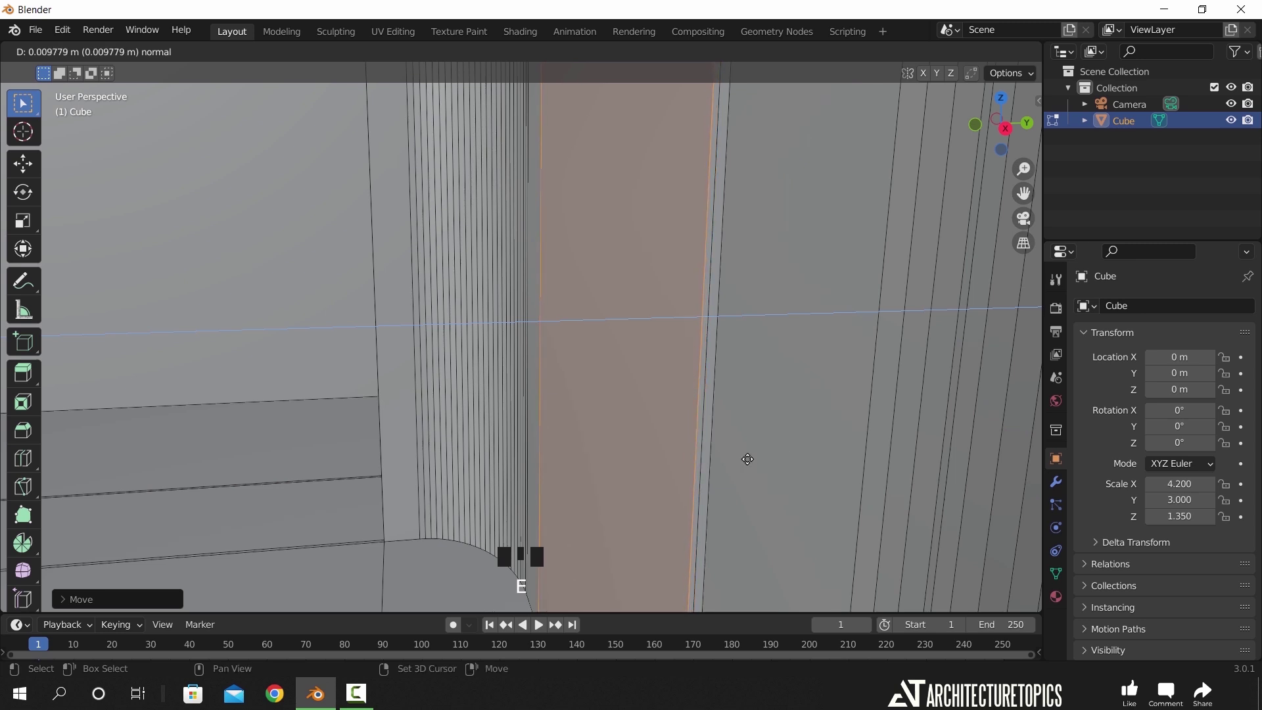
pyautogui.click(748, 459)
# - Select the thin side faces of the panel's rear layer on both sides and shrink/fatten them by about 0.004 m
pyautogui.click(704, 363)
pyautogui.press('3')
pyautogui.scroll(3, 702, 353)
pyautogui.keyDown('shift'); pyautogui.moveTo(702, 353); pyautogui.dragTo(749, 357, button='middle'); pyautogui.keyUp('shift')
pyautogui.click(710, 337)
pyautogui.scroll(-4, 493, 395)
pyautogui.moveTo(493, 395); pyautogui.dragTo(592, 368, button='middle')
pyautogui.scroll(2, 547, 360)
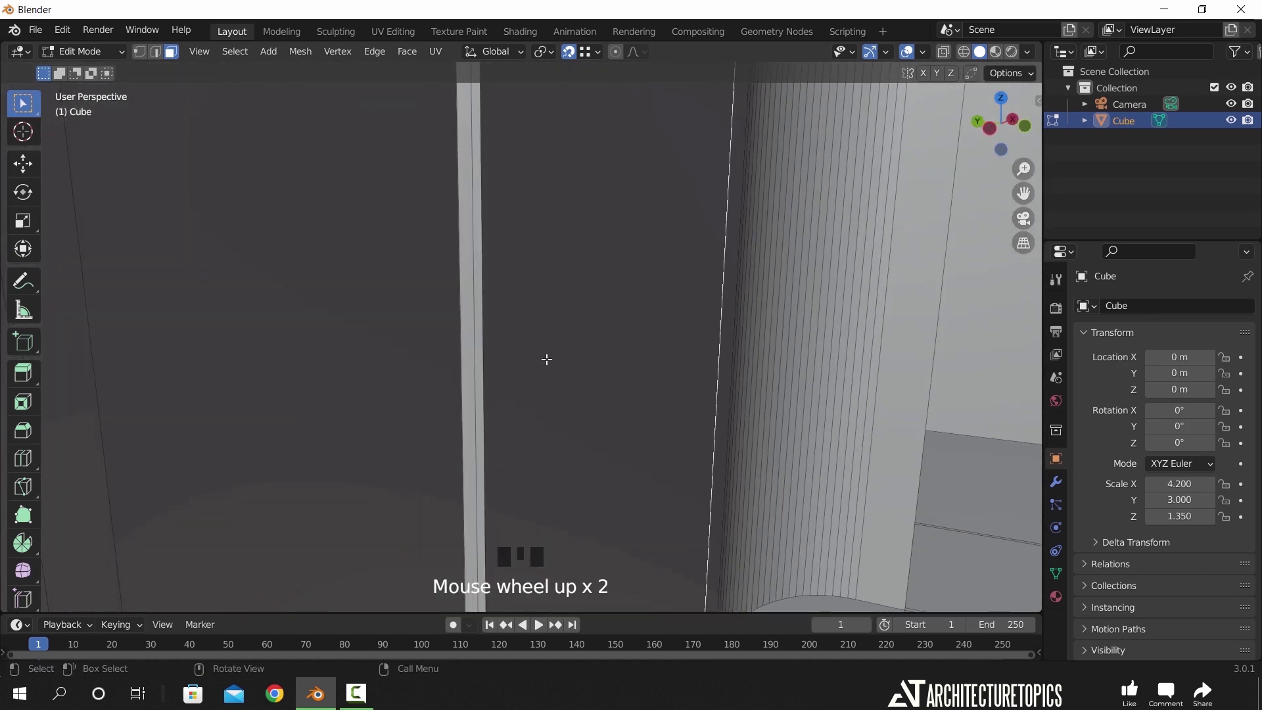
pyautogui.keyDown('shift'); pyautogui.click(478, 306); pyautogui.keyUp('shift')
pyautogui.rightClick(540, 320)
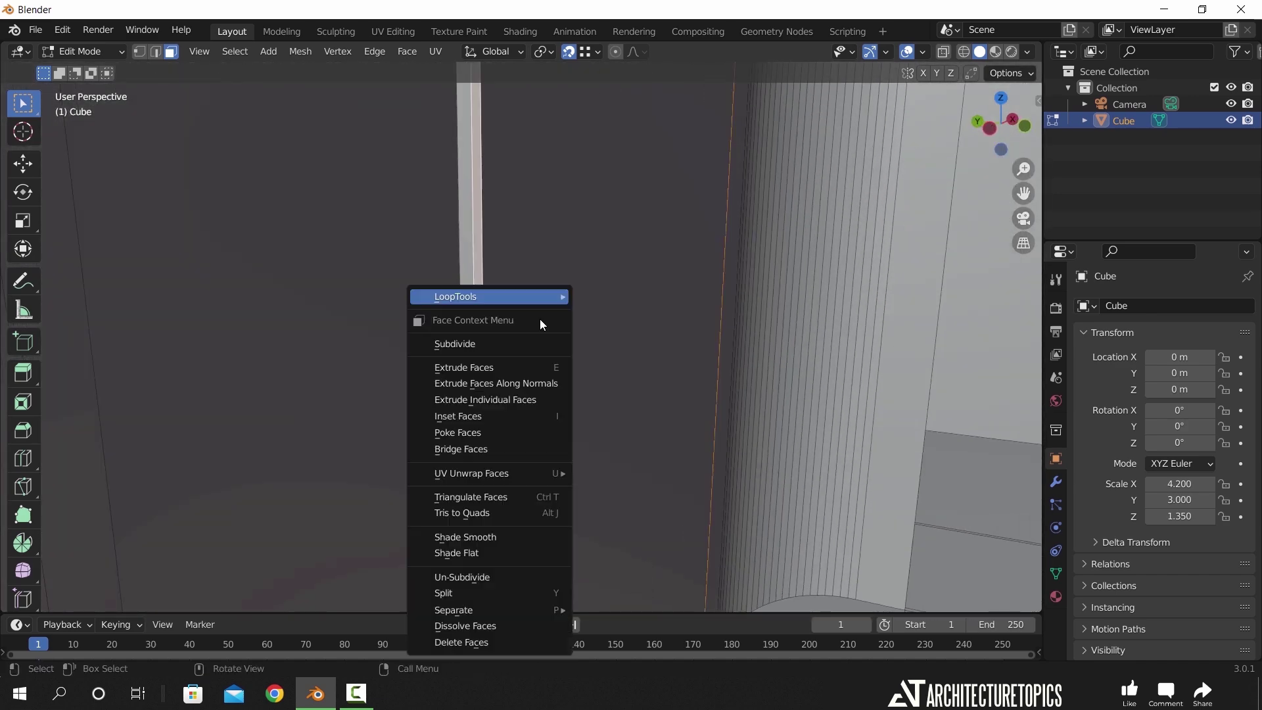
pyautogui.rightClick(525, 373)
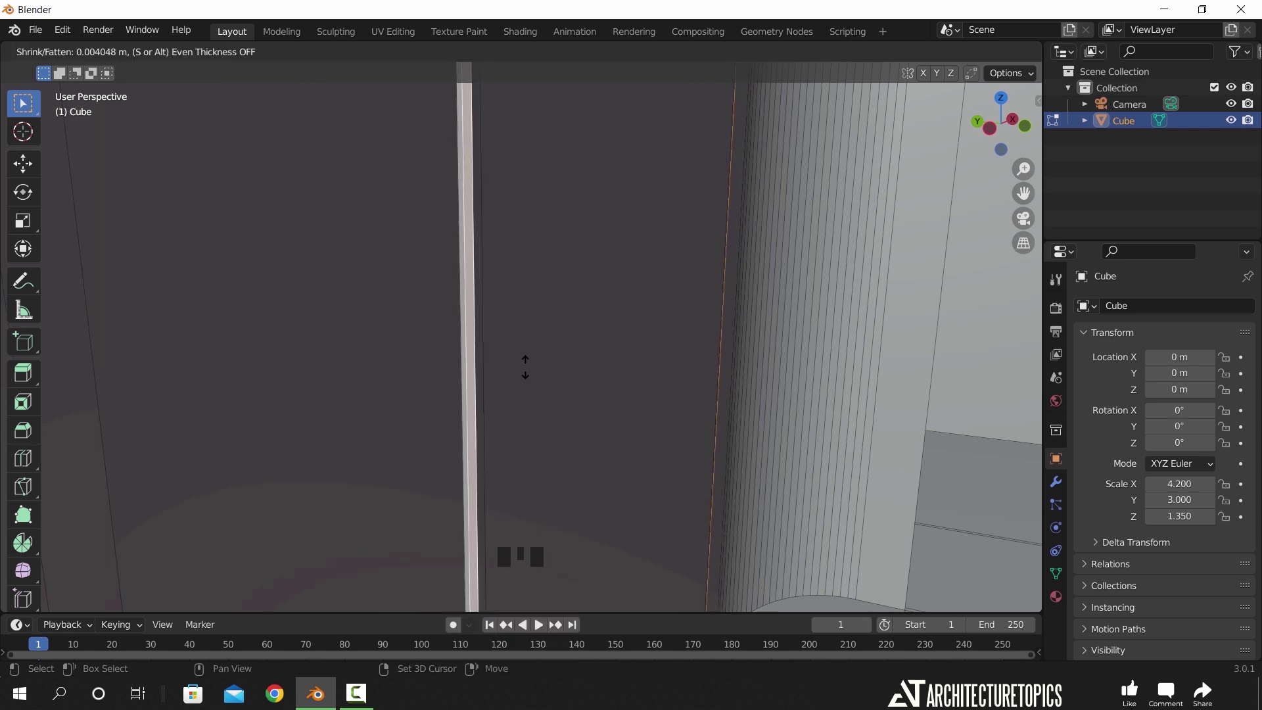
pyautogui.click(526, 367)
pyautogui.moveTo(524, 366); pyautogui.dragTo(500, 345, button='middle')
pyautogui.scroll(-4, 531, 392)
# - Return to Object Mode and enable viewport cavity shading with the type Both
pyautogui.press('Tab')
pyautogui.scroll(-2, 547, 304)
pyautogui.click(922, 55)
pyautogui.click(822, 325)
pyautogui.moveTo(551, 326); pyautogui.dragTo(499, 346, button='middle')
pyautogui.click(1028, 52)
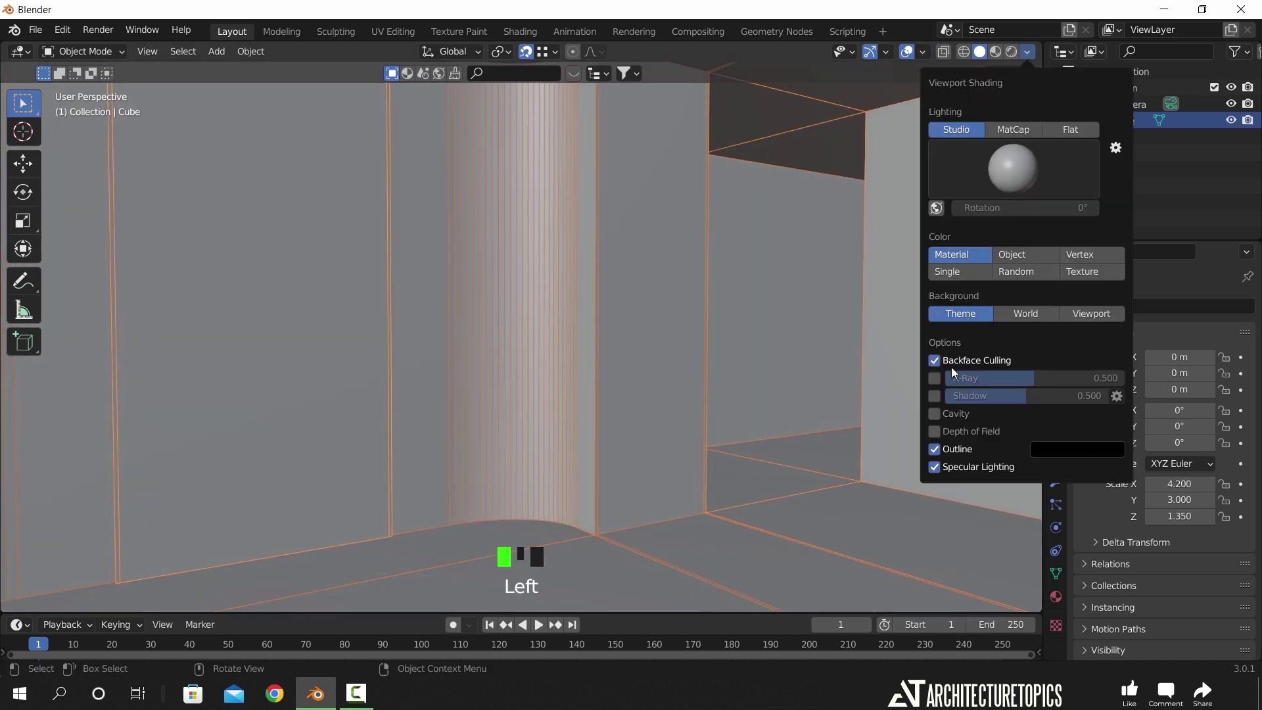
pyautogui.click(935, 414)
pyautogui.click(1067, 416)
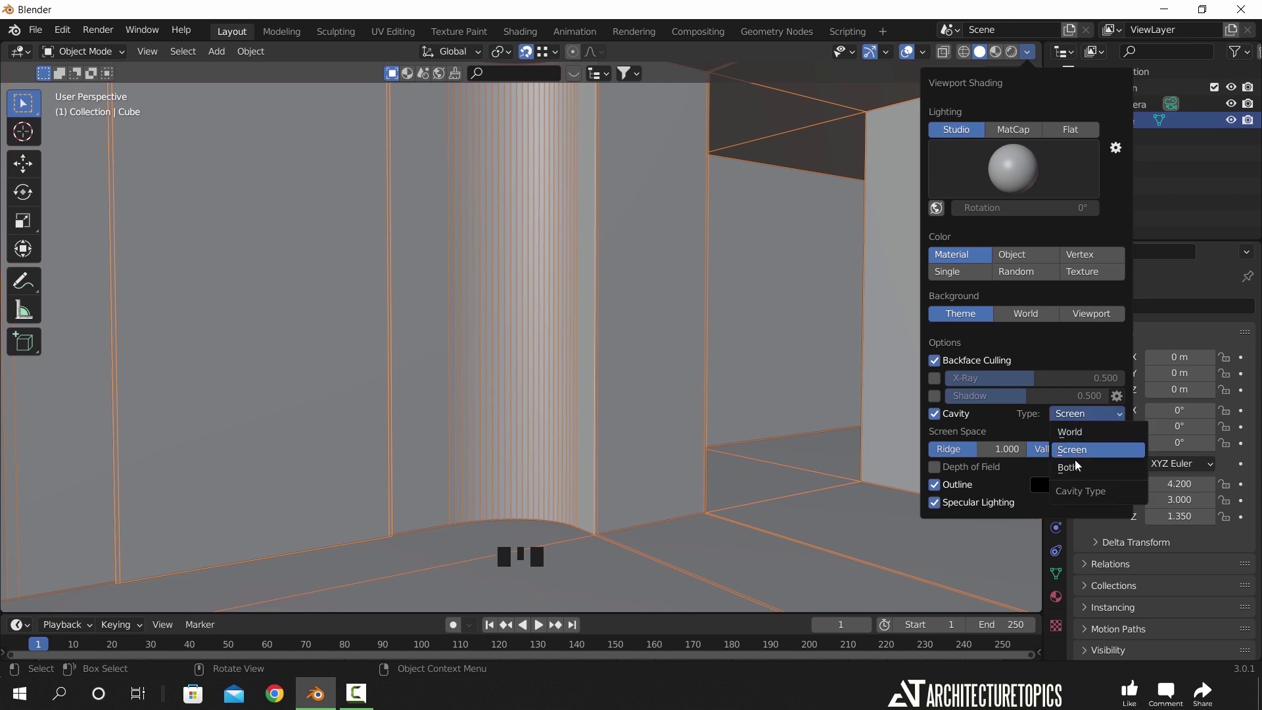
pyautogui.moveTo(669, 368); pyautogui.dragTo(635, 319, button='middle')
# - Shade the room mesh smooth and enable Auto Smooth at 30°
pyautogui.click(601, 306)
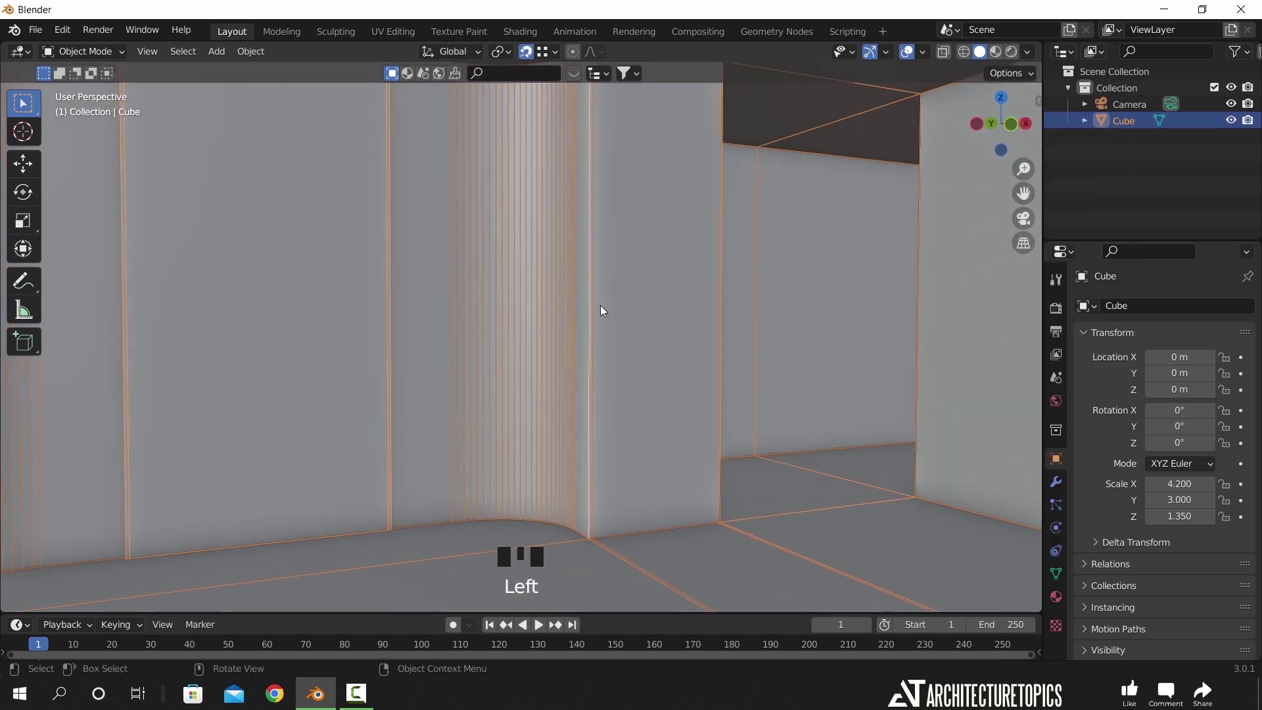
pyautogui.rightClick(524, 234)
pyautogui.click(526, 236)
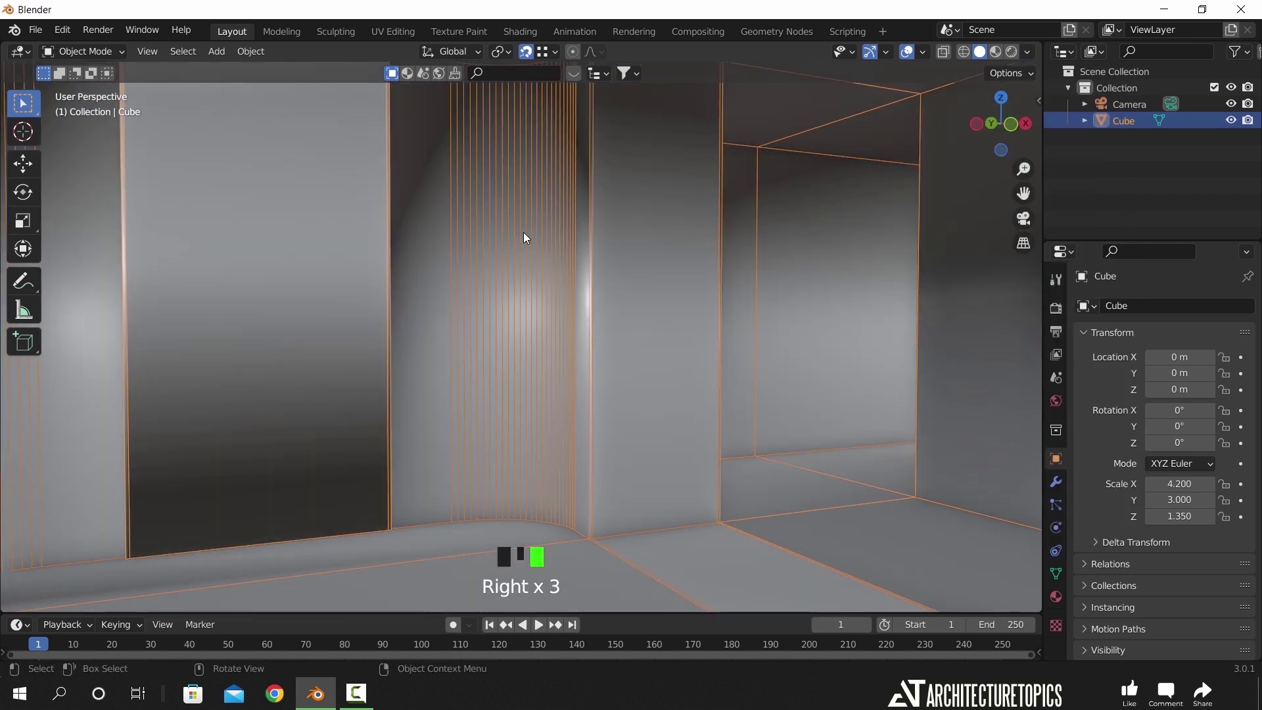
pyautogui.click(1056, 574)
pyautogui.click(1094, 618)
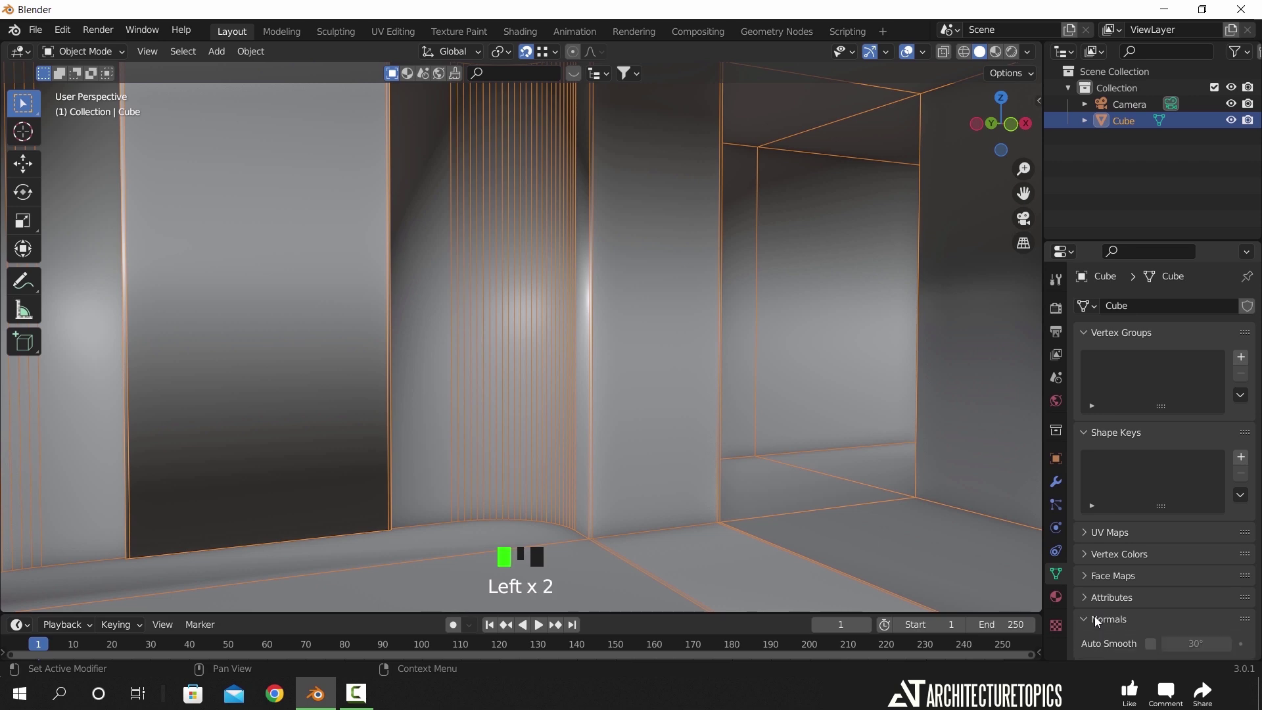
pyautogui.click(1150, 644)
pyautogui.moveTo(651, 368); pyautogui.dragTo(371, 292, button='middle')
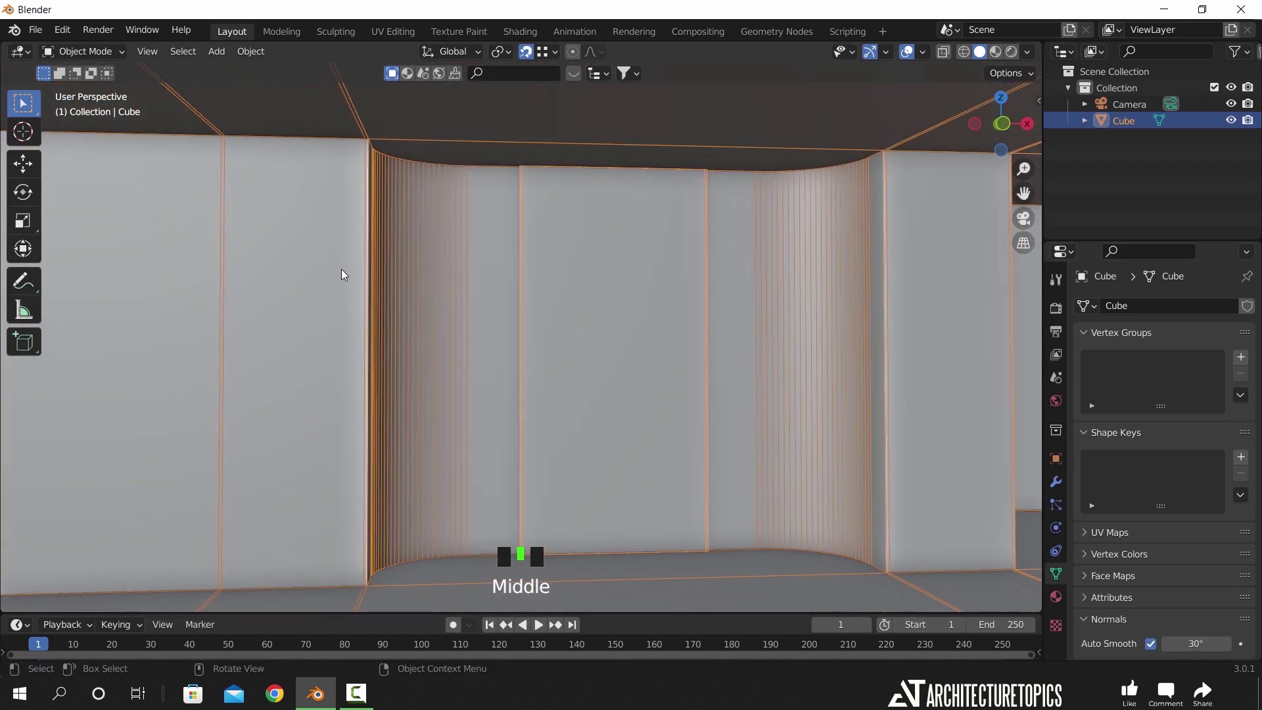
# - Separate the two narrow wall faces flanking the recess into their own object
pyautogui.press('Tab')
pyautogui.click(318, 262)
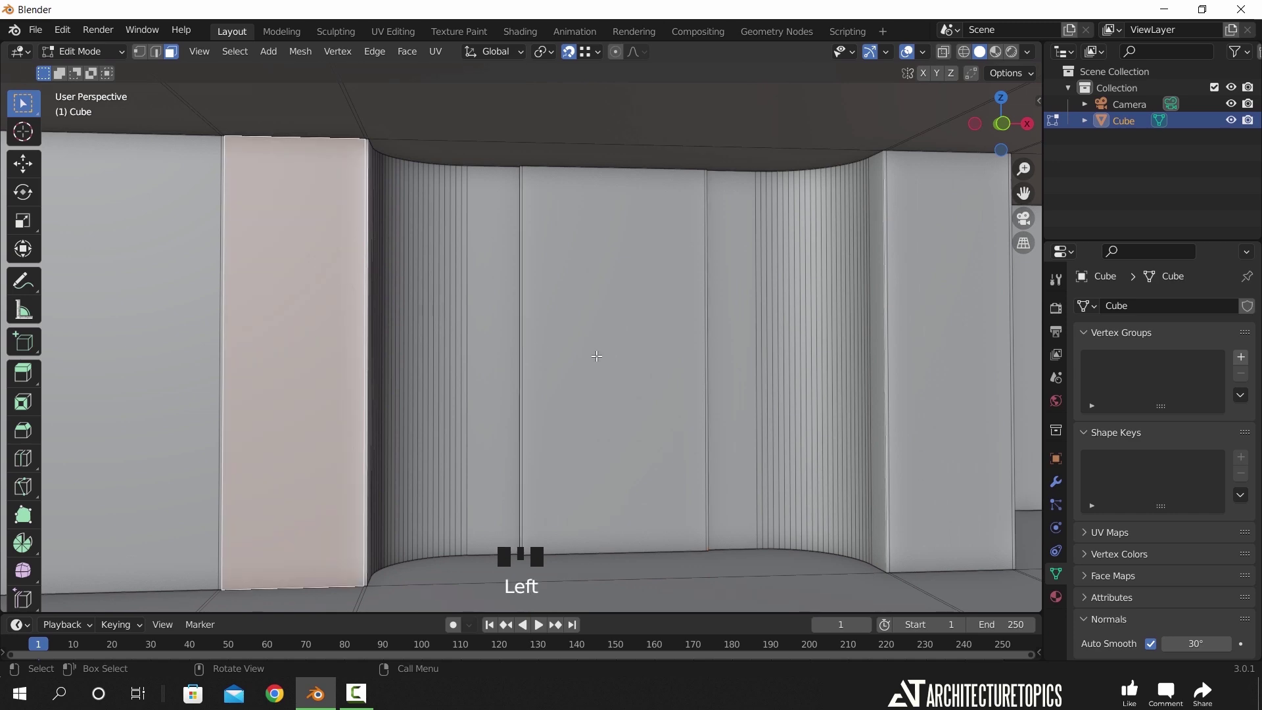
pyautogui.keyDown('shift'); pyautogui.moveTo(318, 262); pyautogui.dragTo(219, 297, button='middle'); pyautogui.keyUp('shift')
pyautogui.keyDown('shift'); pyautogui.click(649, 331); pyautogui.keyUp('shift')
pyautogui.moveTo(649, 331)
pyautogui.mouseDown(button='middle')
pyautogui.moveTo(613, 327)
pyautogui.moveTo(680, 331)
pyautogui.moveTo(639, 321)
pyautogui.mouseUp(button='middle')
pyautogui.press('p')
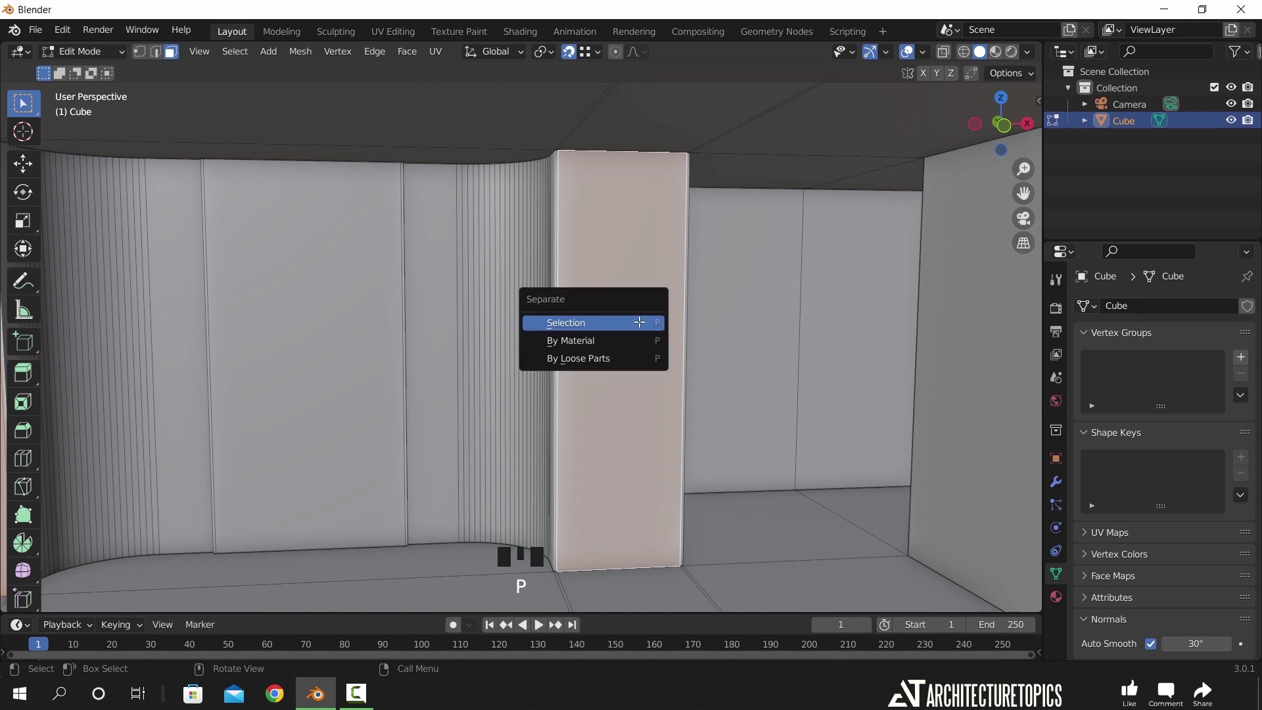
pyautogui.click(639, 322)
pyautogui.press('Tab')
# - In the separated object, add a centred vertical loop cut to each of the two wall faces
pyautogui.click(613, 342)
pyautogui.press('Tab')
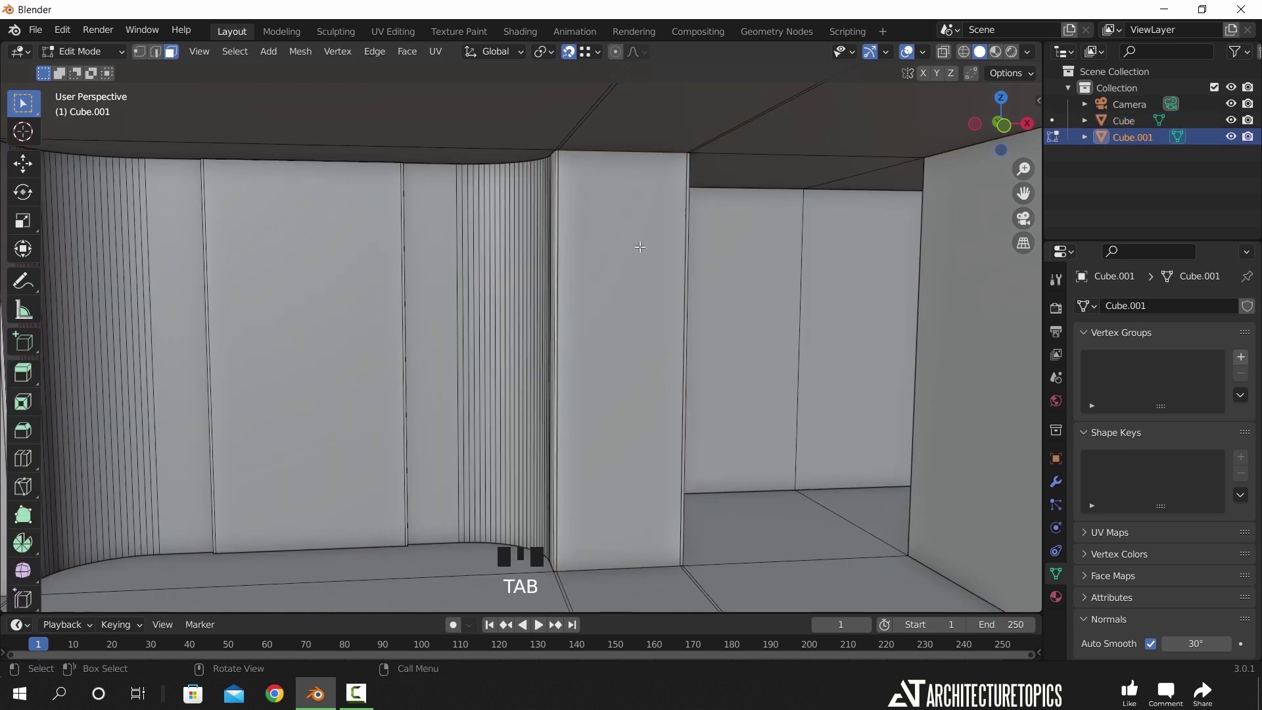
pyautogui.hotkey('ctrl', 'r')
pyautogui.click(619, 160)
pyautogui.keyDown('shift'); pyautogui.moveTo(619, 161); pyautogui.dragTo(862, 163, button='middle'); pyautogui.keyUp('shift')
pyautogui.hotkey('ctrl', 'r')
pyautogui.click(191, 155)
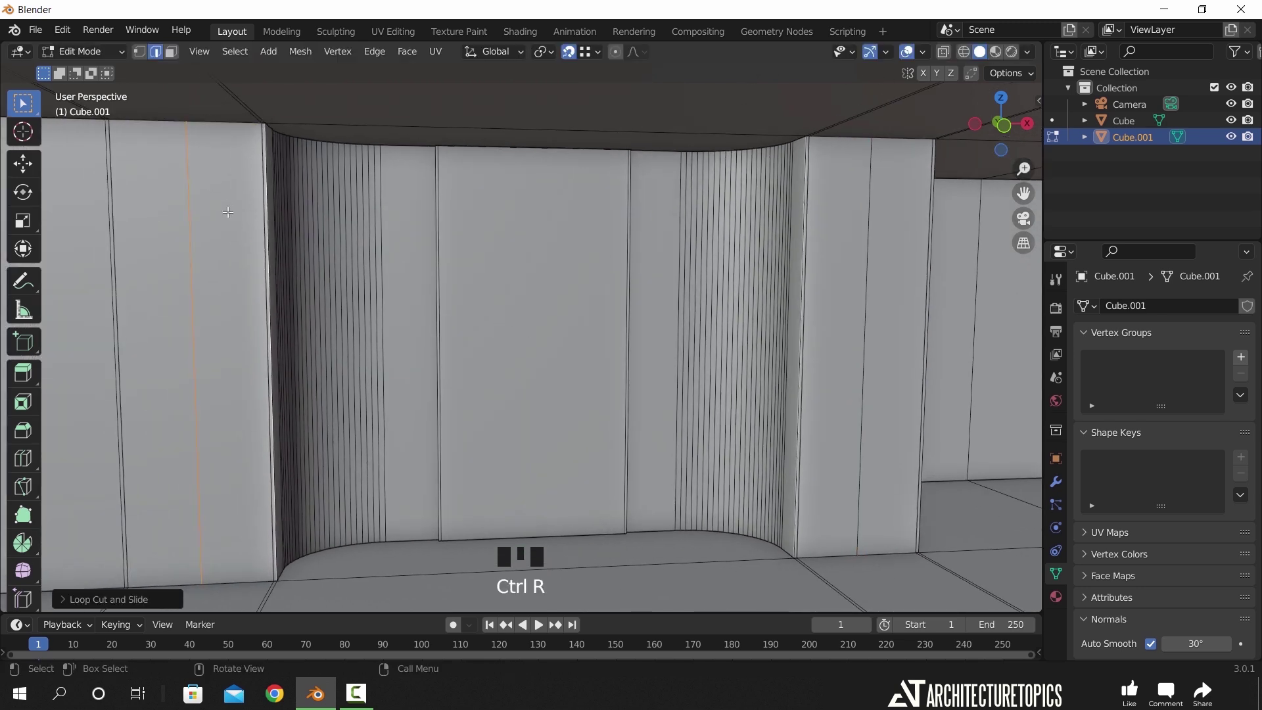
pyautogui.press('a')
pyautogui.keyDown('shift'); pyautogui.moveTo(226, 244); pyautogui.dragTo(710, 403, button='middle'); pyautogui.keyUp('shift')
pyautogui.scroll(3, 484, 318)
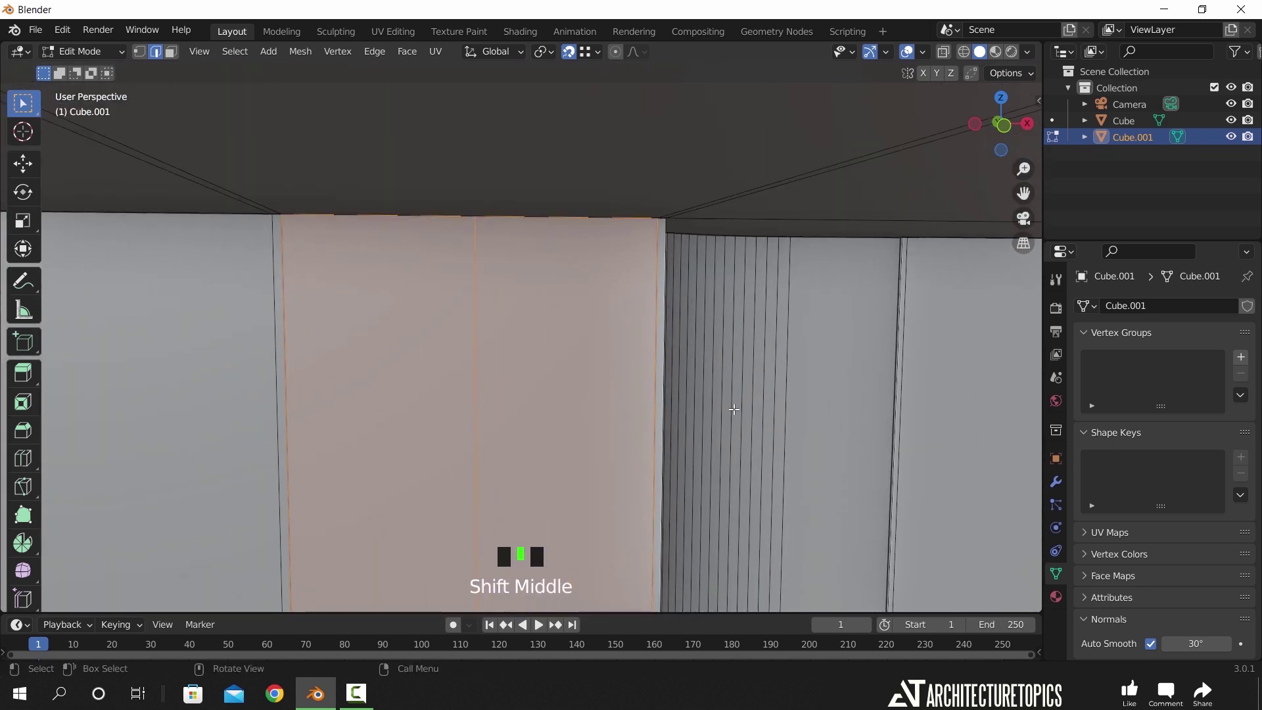
pyautogui.press('i')
pyautogui.press('i')
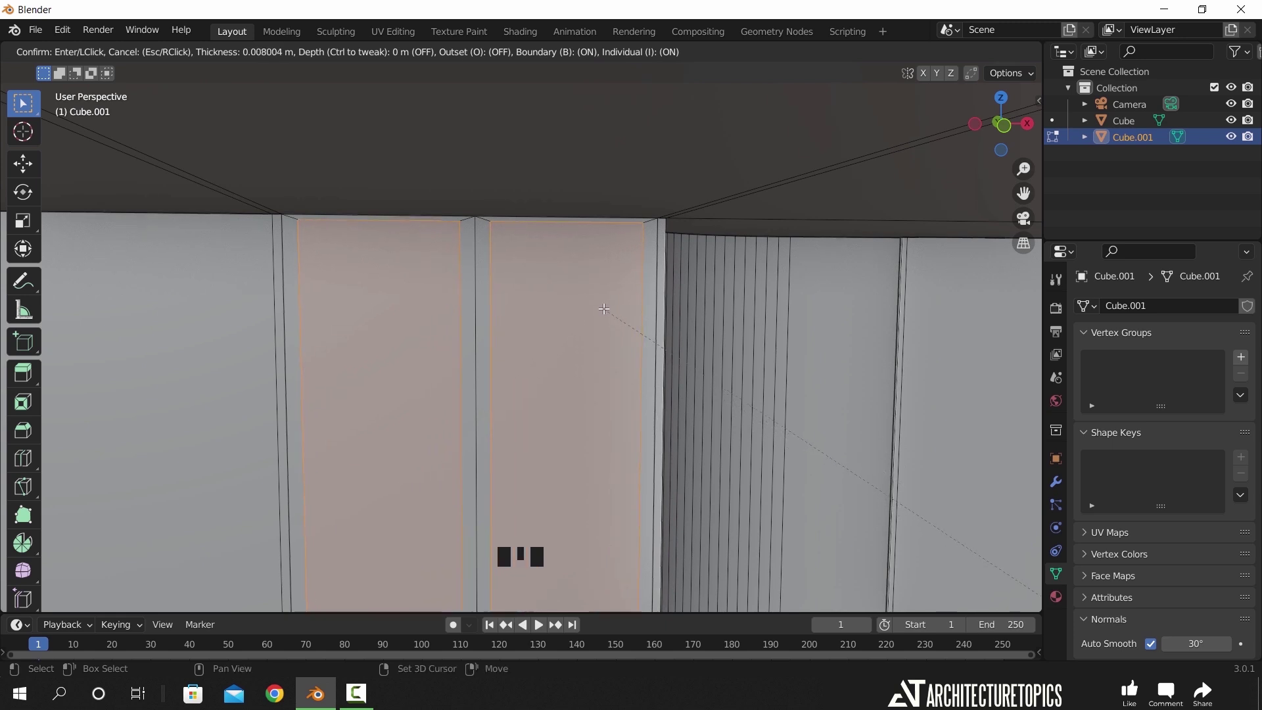
pyautogui.rightClick(598, 315)
# - Apply the object transform to the separated wall faces and inset each of the split faces individually
pyautogui.press('Tab')
pyautogui.hotkey('ctrl', 'a')
pyautogui.click(591, 332)
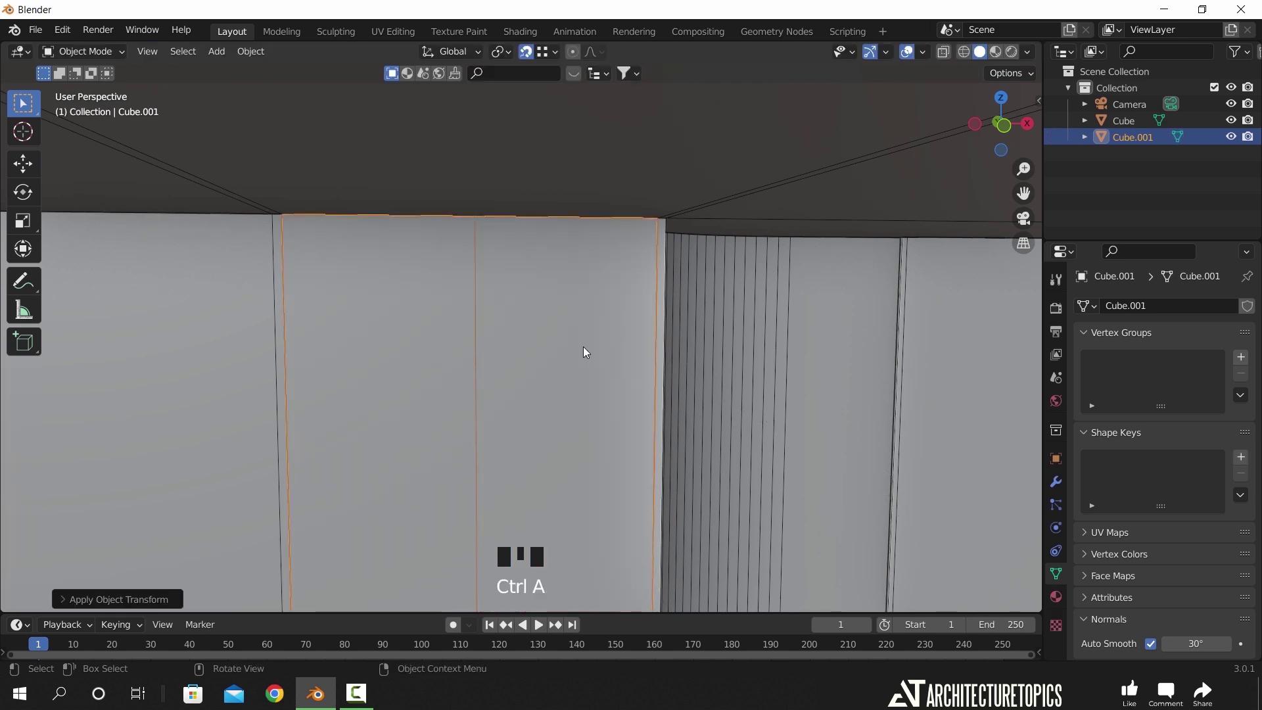
pyautogui.press('Tab')
pyautogui.press('i')
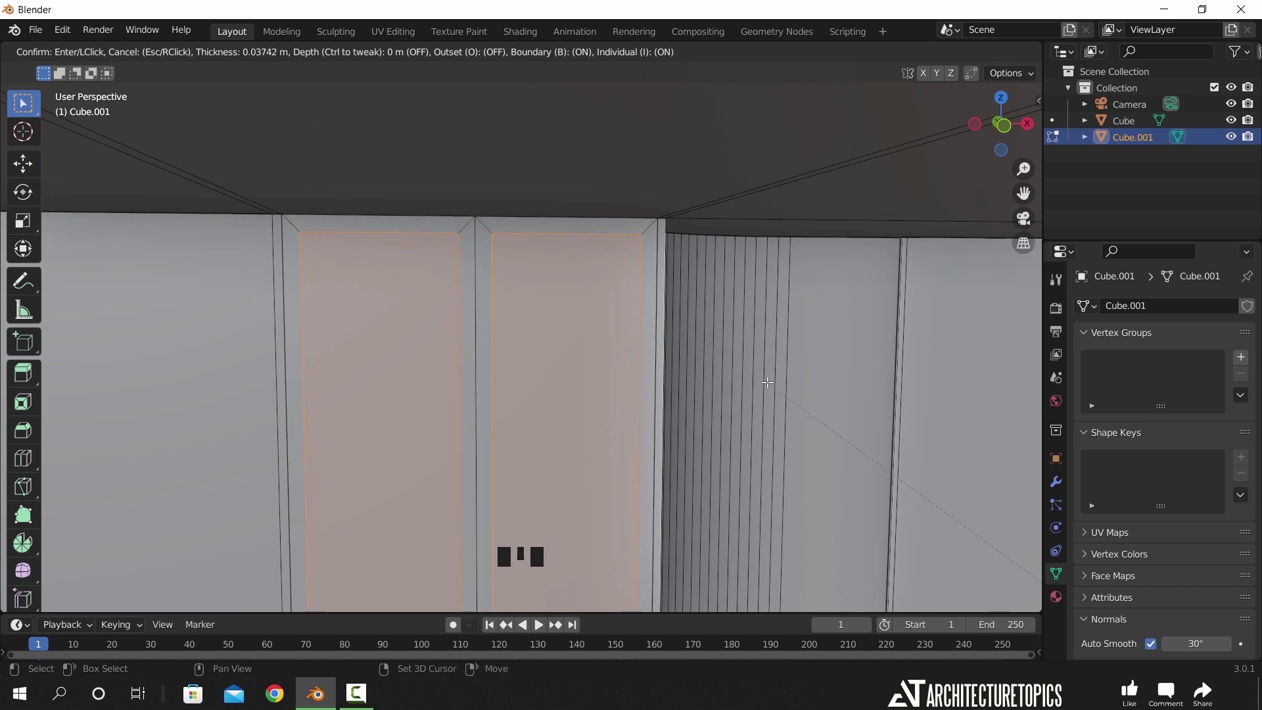
pyautogui.click(706, 350)
# - Extrude the inset faces 0.3 m into the wall to form the shelf compartments
pyautogui.moveTo(673, 423); pyautogui.dragTo(656, 448, button='middle')
pyautogui.write('e-0.05')
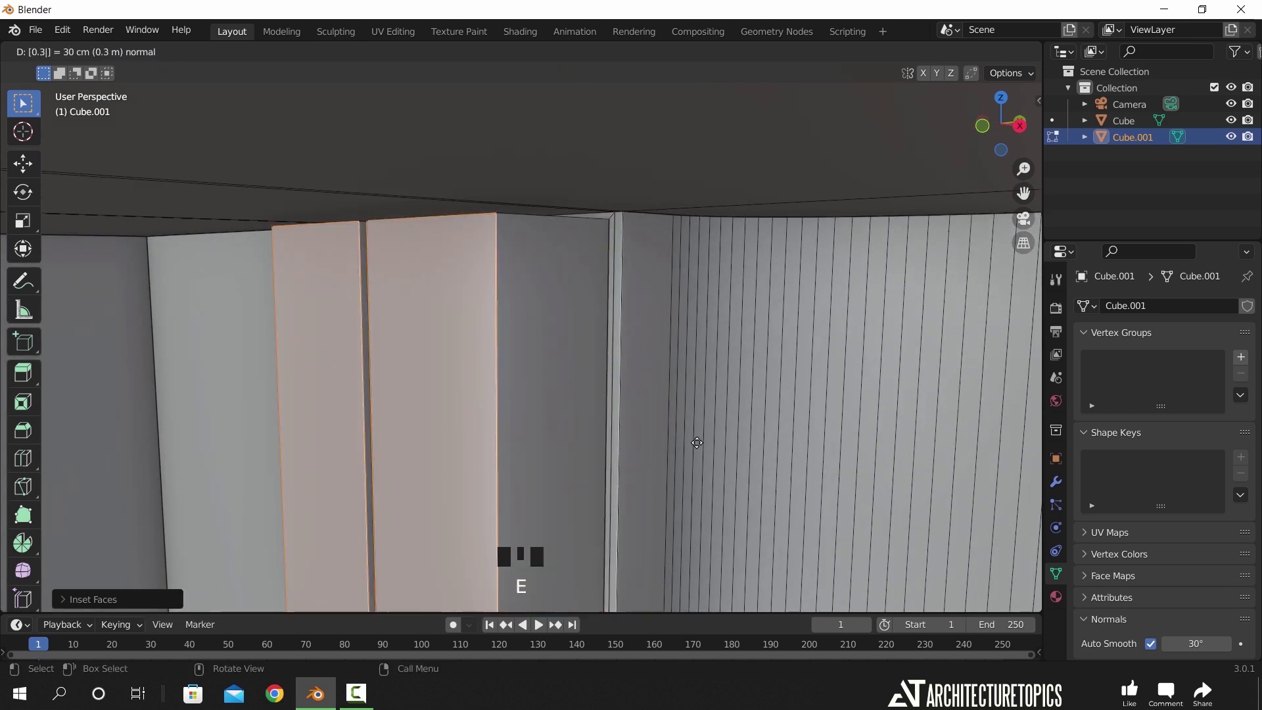
pyautogui.press('Return')
pyautogui.moveTo(697, 443); pyautogui.dragTo(617, 314, button='middle')
pyautogui.scroll(3, 664, 355)
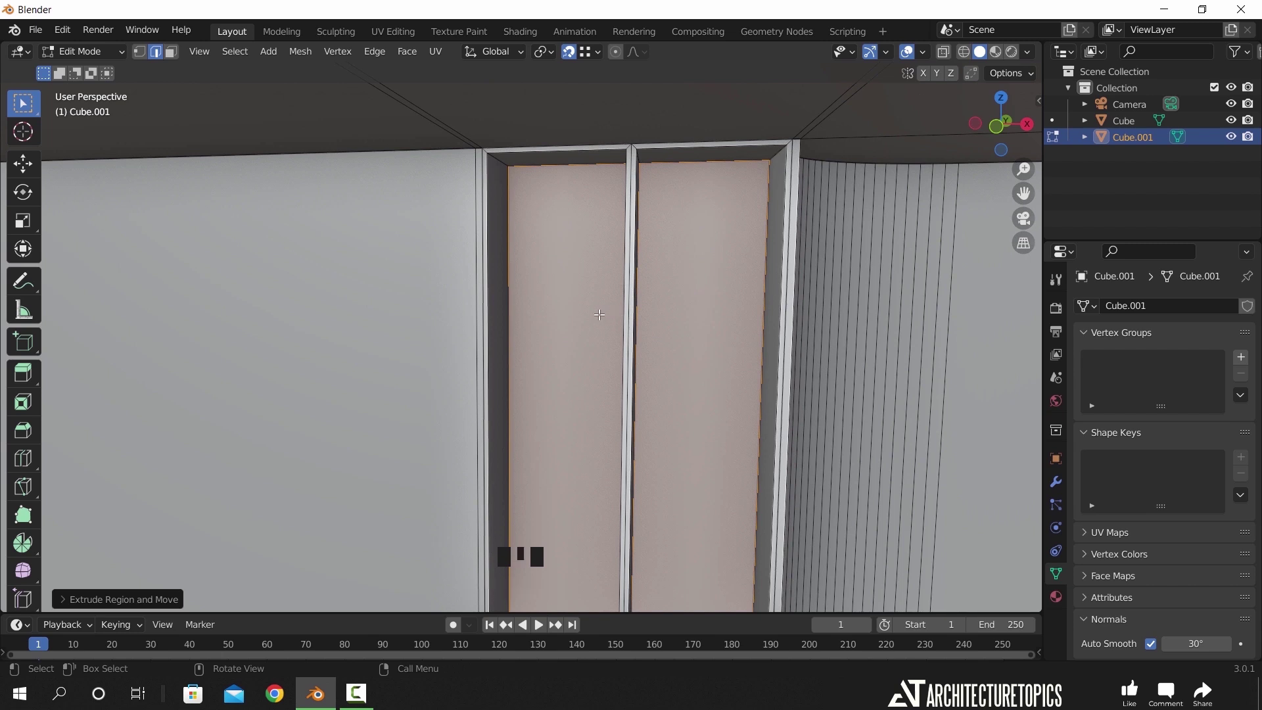
# - Place the 3D cursor on the back of the left compartment, add a cube there and scale it down to fit inside
pyautogui.keyDown('shift'); pyautogui.rightClick(563, 309); pyautogui.keyUp('shift')
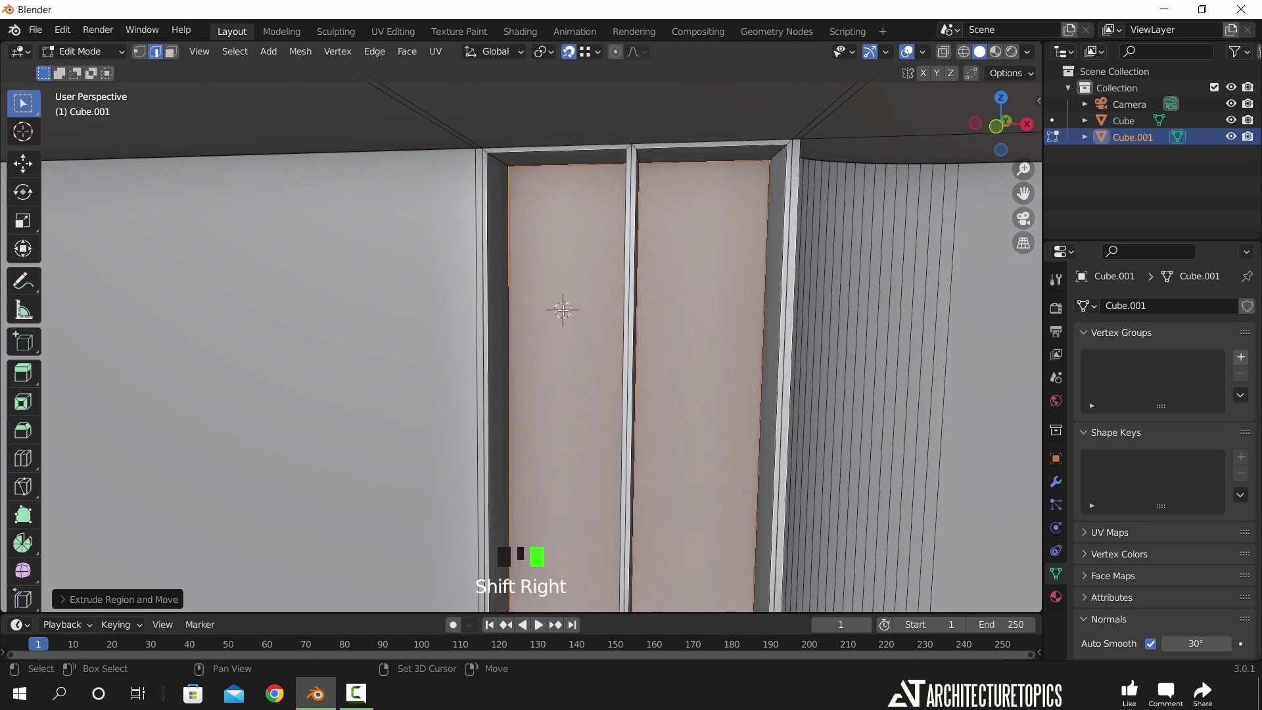
pyautogui.hotkey('shift', 'a')
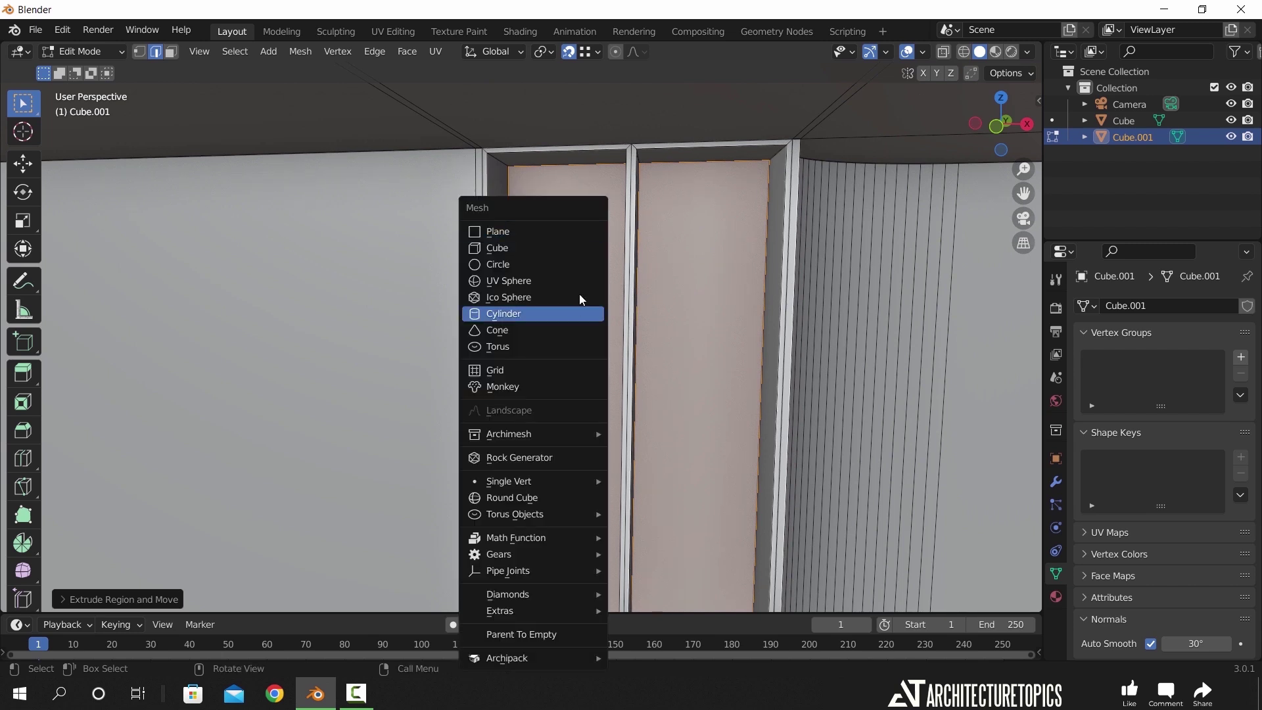
pyautogui.click(543, 248)
pyautogui.press('s')
pyautogui.click(605, 337)
pyautogui.press('s')
pyautogui.click(653, 366)
# - Flatten the cube along Z into a thin shelf board
pyautogui.press('s')
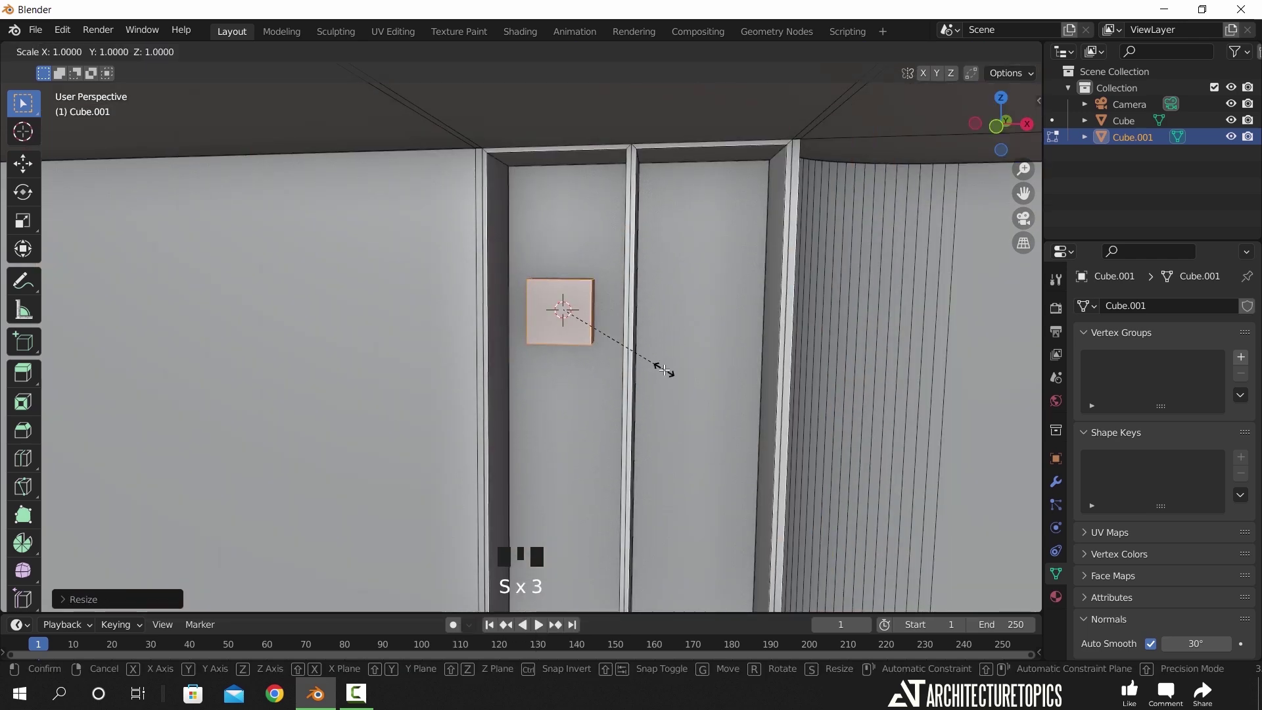
pyautogui.press('z')
pyautogui.click(582, 323)
pyautogui.moveTo(582, 322); pyautogui.dragTo(612, 365, button='middle')
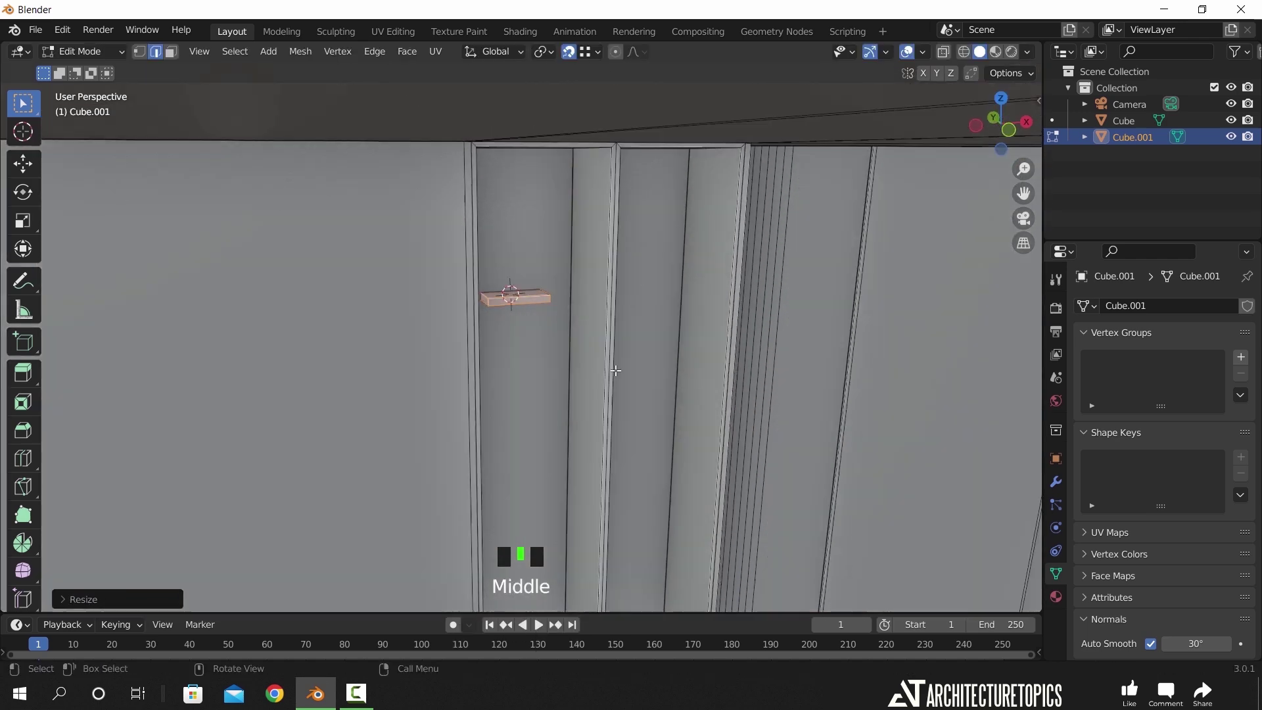
pyautogui.scroll(6, 618, 369)
pyautogui.press('s')
pyautogui.press('z')
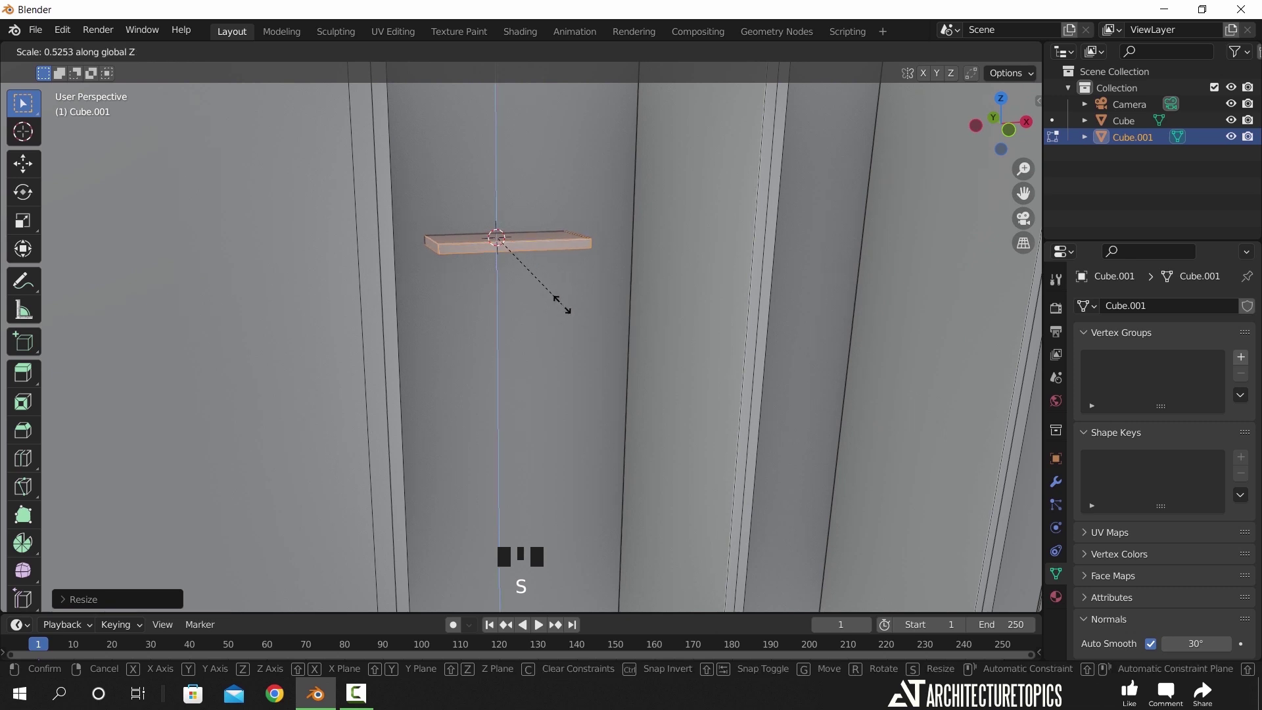
pyautogui.click(569, 334)
# - Move the shelf board into the upper part of the left compartment, flush with its left side wall
pyautogui.scroll(-1, 569, 334)
pyautogui.moveTo(569, 334); pyautogui.dragTo(502, 319, button='middle')
pyautogui.scroll(-5, 538, 215)
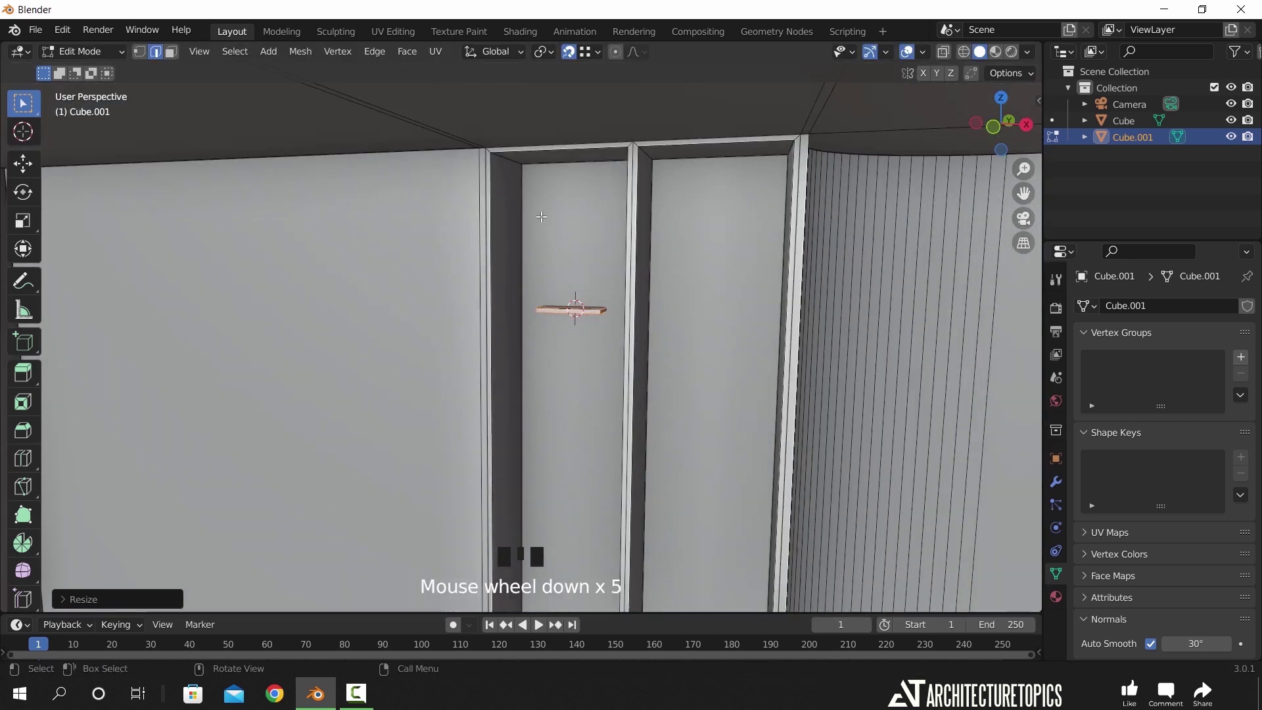
pyautogui.press('g')
pyautogui.click(563, 230)
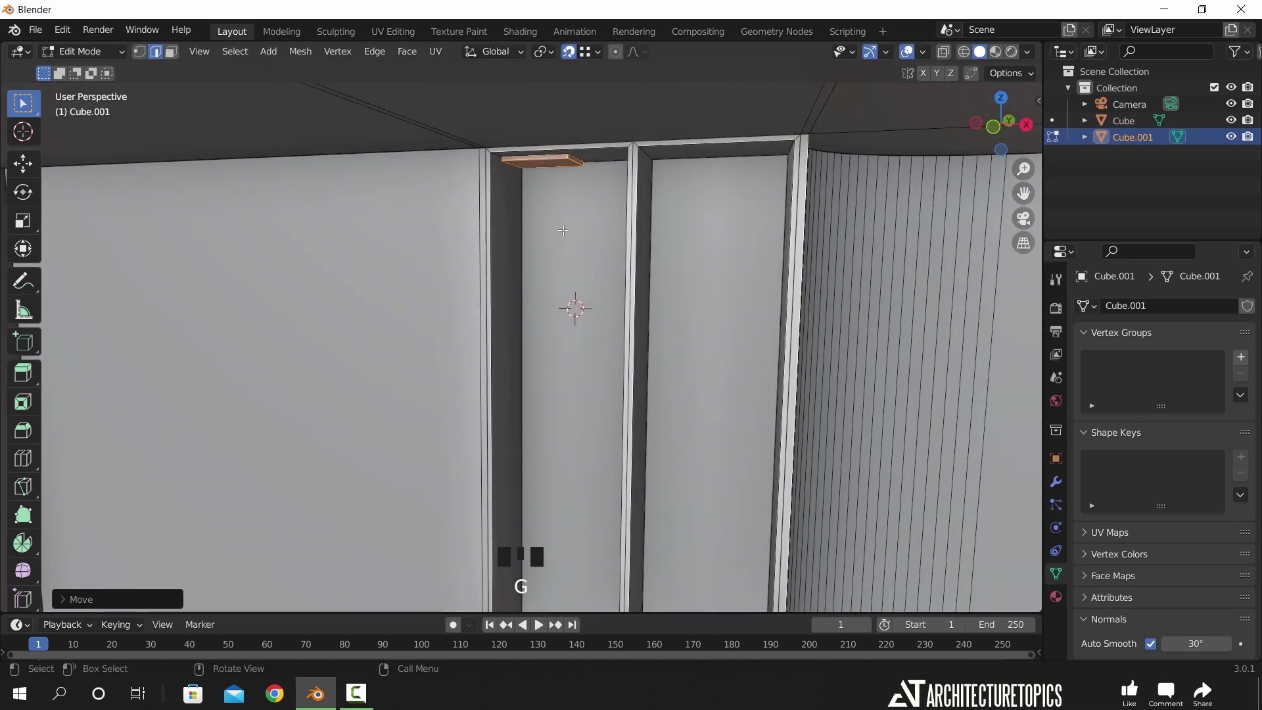
pyautogui.press('g')
pyautogui.click(570, 302)
# - Extend the shelf's right end face along X to the compartment's opposite side wall
pyautogui.moveTo(570, 301); pyautogui.dragTo(616, 268, button='middle')
pyautogui.scroll(2, 581, 236)
pyautogui.click(606, 238)
pyautogui.press('g')
pyautogui.press('x')
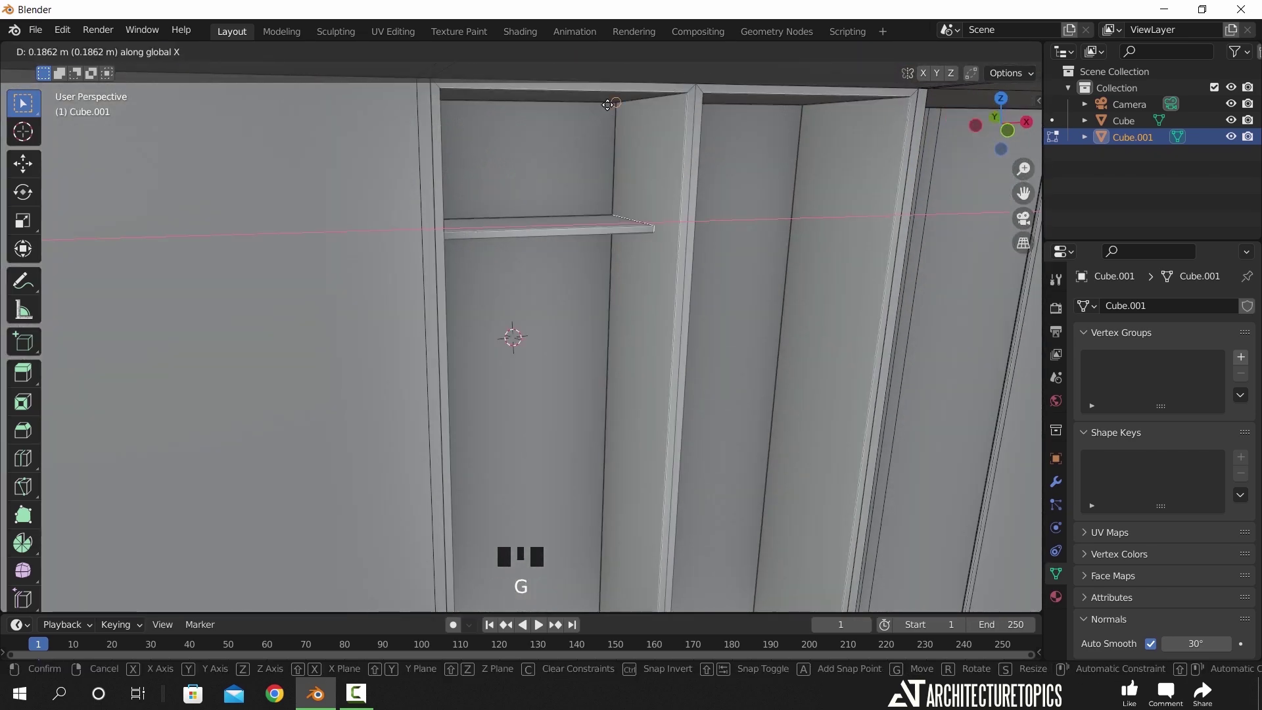
pyautogui.click(640, 237)
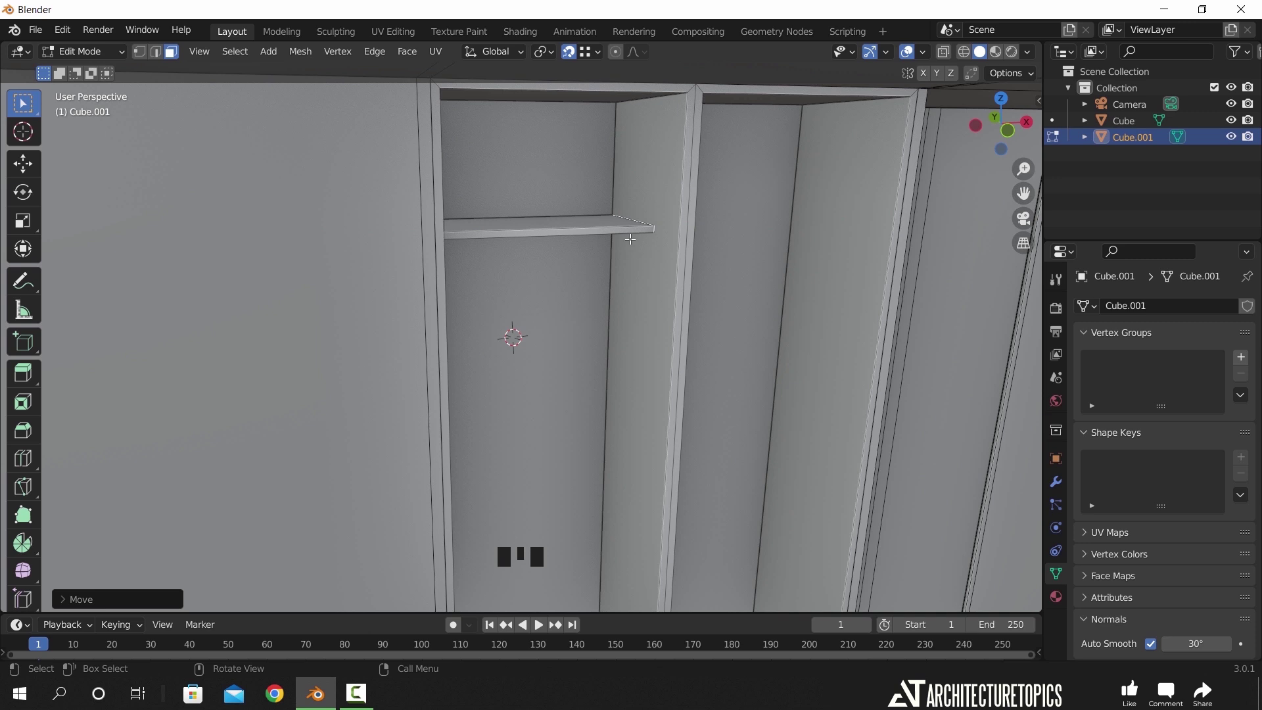
# - Select the whole shelf and duplicate it along X into the right compartment
pyautogui.press('ctrl+KP_Add')
pyautogui.press('ctrl+KP_Add')
pyautogui.press('ctrl+KP_Add')
pyautogui.press('ctrl+KP_Add')
pyautogui.press('ctrl+KP_Add')
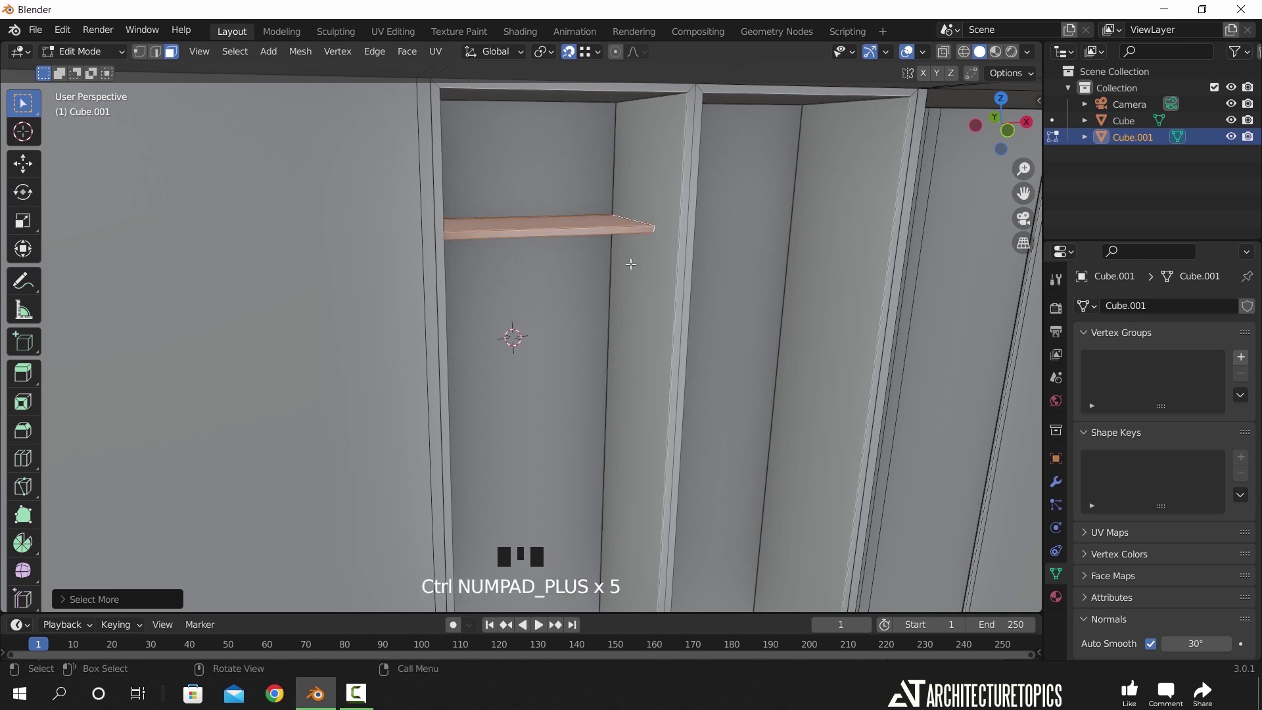
pyautogui.hotkey('shift', 'd')
pyautogui.press('x')
pyautogui.click(809, 108)
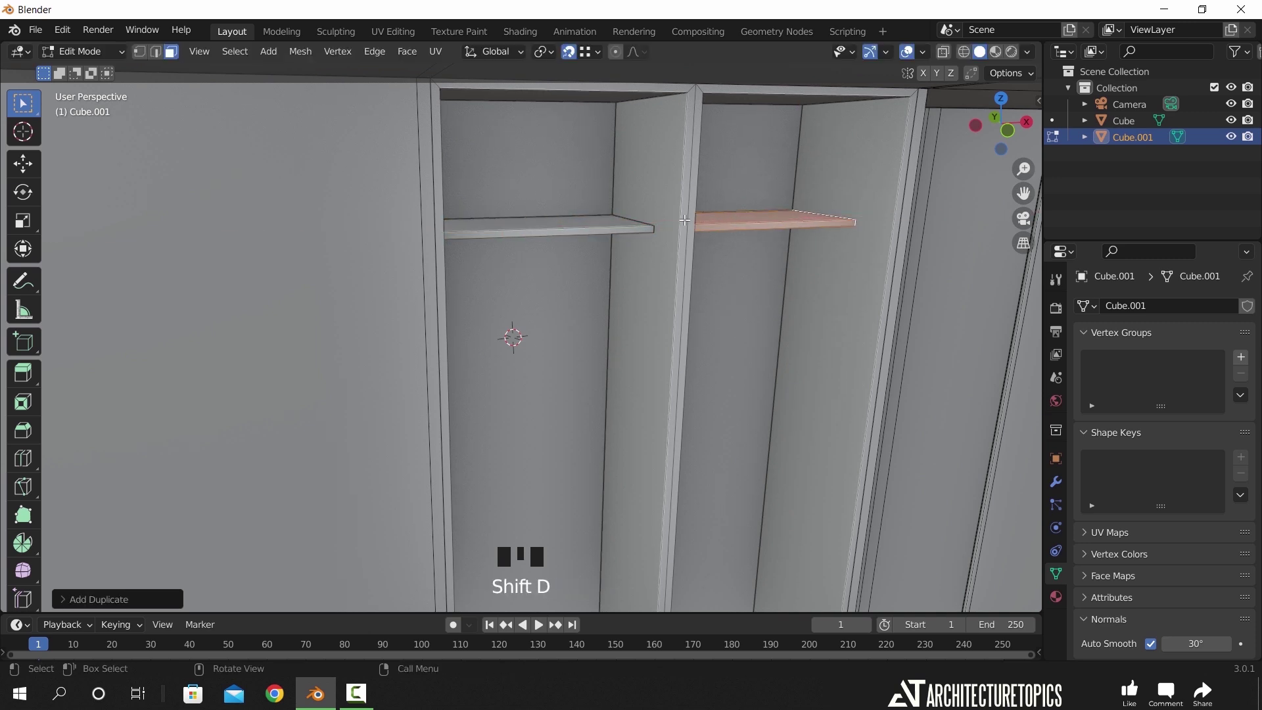
# - Select both shelves and, in wireframe front view, move them up along Z to the top of the compartments
pyautogui.keyDown('shift'); pyautogui.click(609, 221); pyautogui.keyUp('shift')
pyautogui.press('ctrl+KP_Add')
pyautogui.press('ctrl+KP_Add')
pyautogui.press('ctrl+KP_Add')
pyautogui.press('ctrl+KP_Add')
pyautogui.press('ctrl+KP_Add')
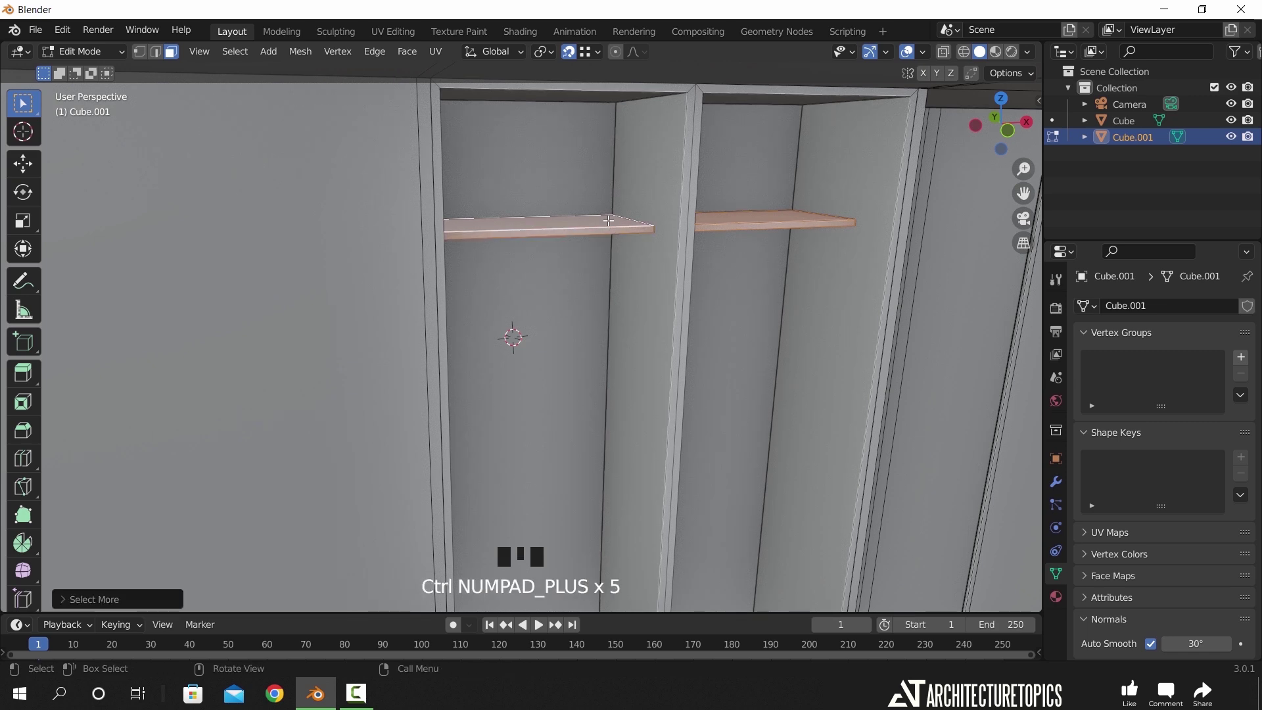
pyautogui.press('KP_1')
pyautogui.scroll(-4, 609, 221)
pyautogui.press('z')
pyautogui.scroll(-5, 474, 282)
pyautogui.keyDown('shift'); pyautogui.moveTo(572, 434); pyautogui.dragTo(591, 267, button='middle'); pyautogui.keyUp('shift')
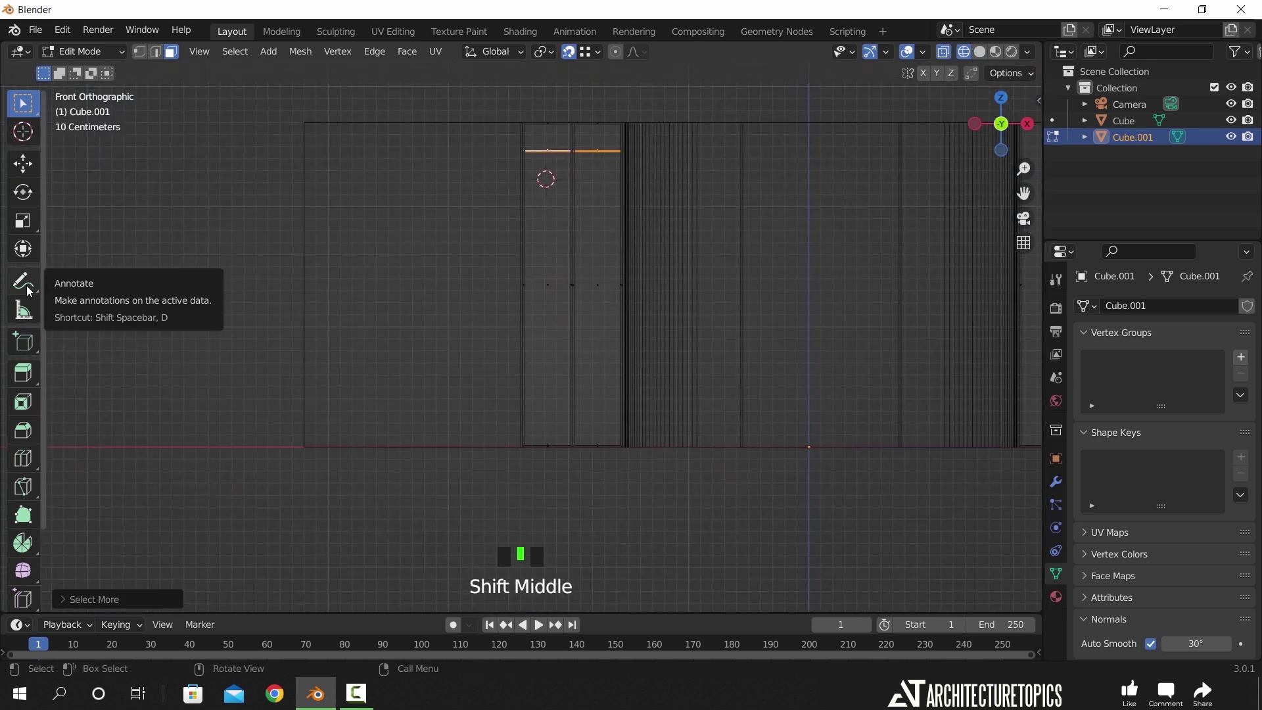
pyautogui.scroll(2, 628, 217)
pyautogui.keyDown('shift'); pyautogui.moveTo(629, 217); pyautogui.dragTo(620, 312, button='middle'); pyautogui.keyUp('shift')
pyautogui.press('g')
pyautogui.press('z')
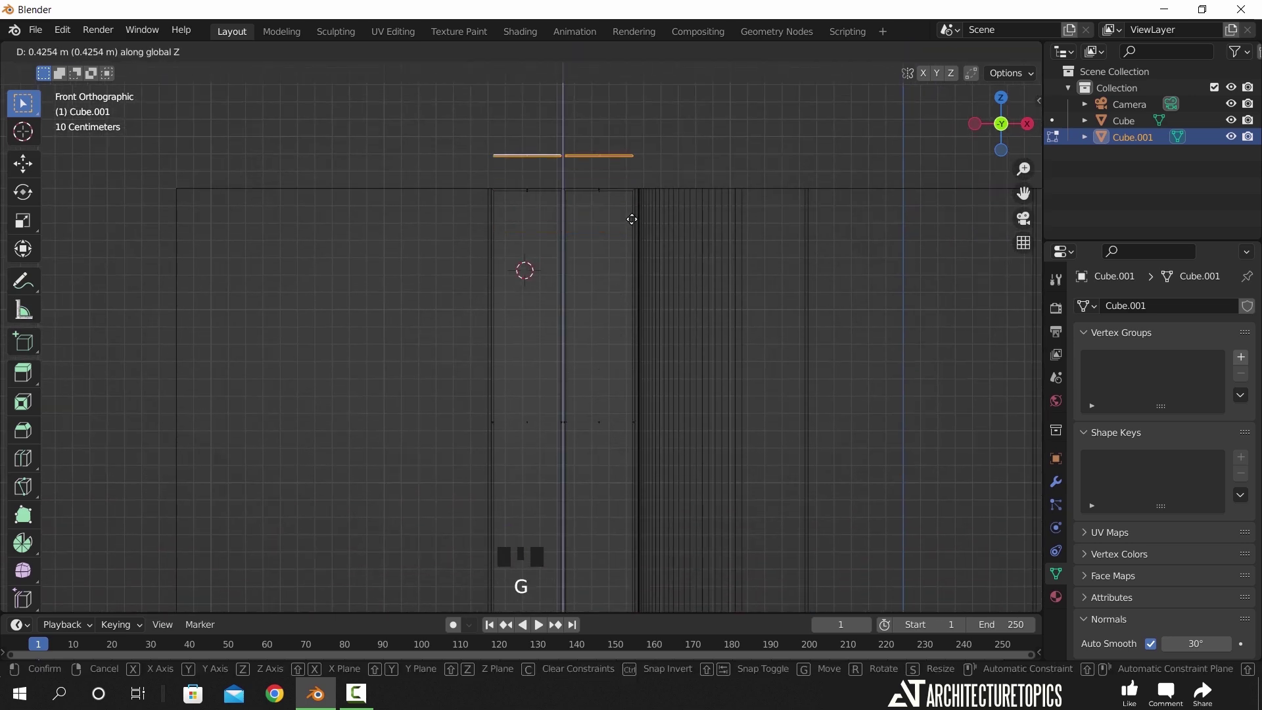
pyautogui.press('KP_Decimal')
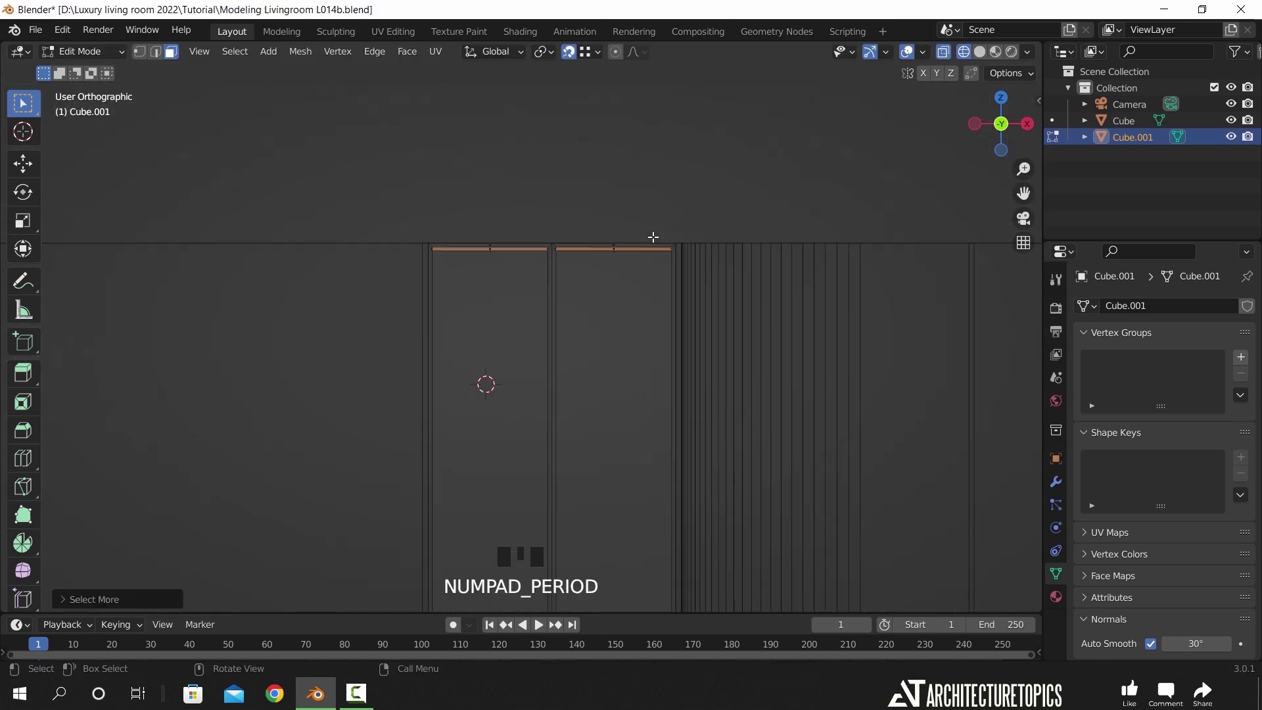
pyautogui.moveTo(608, 282); pyautogui.dragTo(611, 319, button='middle')
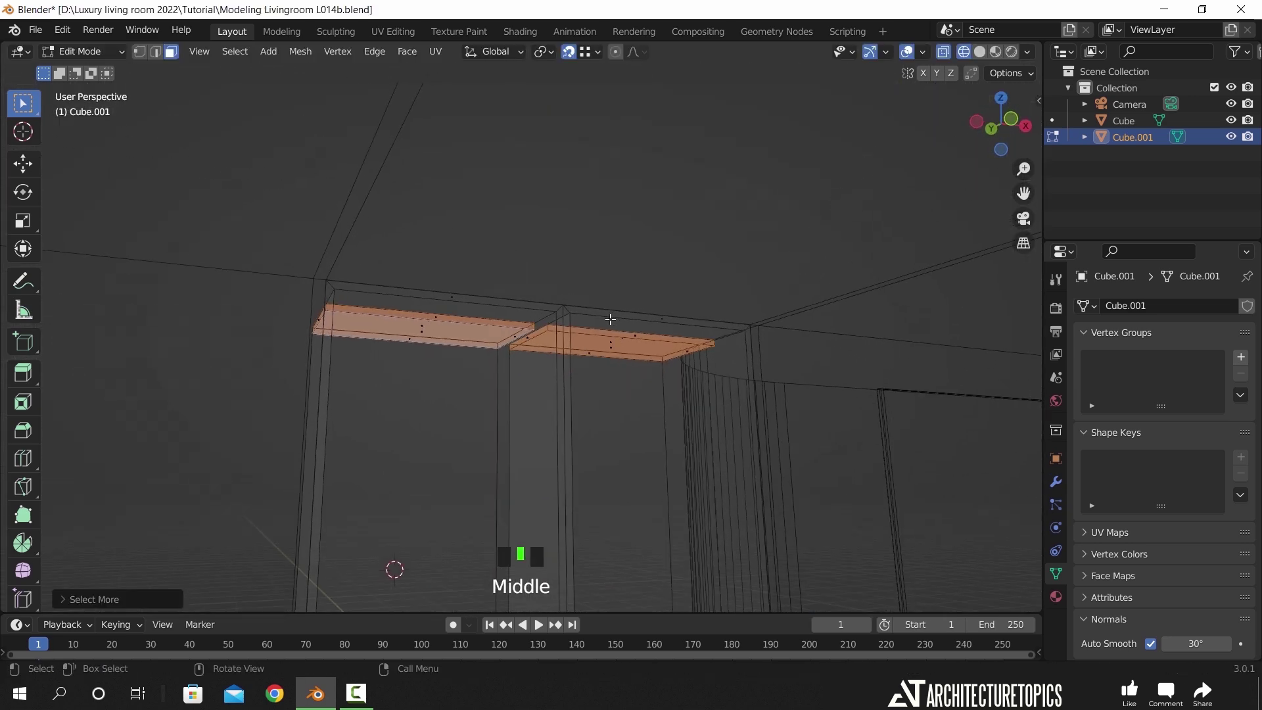
# - Inspect the shelves in solid shading, select both undersides and undo the last seven operations
pyautogui.hotkey('shift', 'z')
pyautogui.moveTo(744, 426); pyautogui.dragTo(714, 419, button='middle')
pyautogui.moveTo(644, 413); pyautogui.dragTo(655, 398, button='middle')
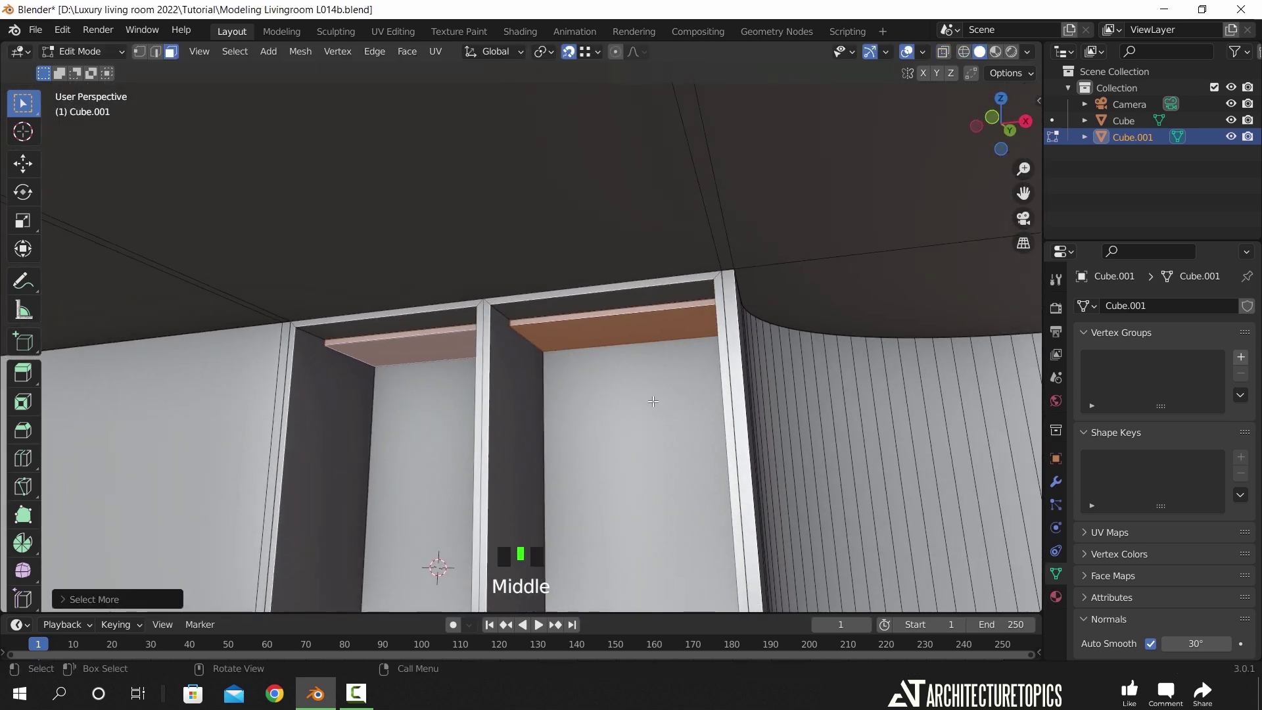
pyautogui.scroll(1, 598, 309)
pyautogui.click(578, 317)
pyautogui.keyDown('shift'); pyautogui.click(428, 331); pyautogui.keyUp('shift')
pyautogui.moveTo(427, 331); pyautogui.dragTo(790, 399, button='middle')
pyautogui.hotkey('ctrl', 'z')
pyautogui.hotkey('ctrl', 'z')
pyautogui.hotkey('ctrl', 'z')
pyautogui.hotkey('ctrl', 'z')
pyautogui.hotkey('ctrl', 'z')
pyautogui.hotkey('ctrl', 'z')
pyautogui.hotkey('ctrl', 'z')
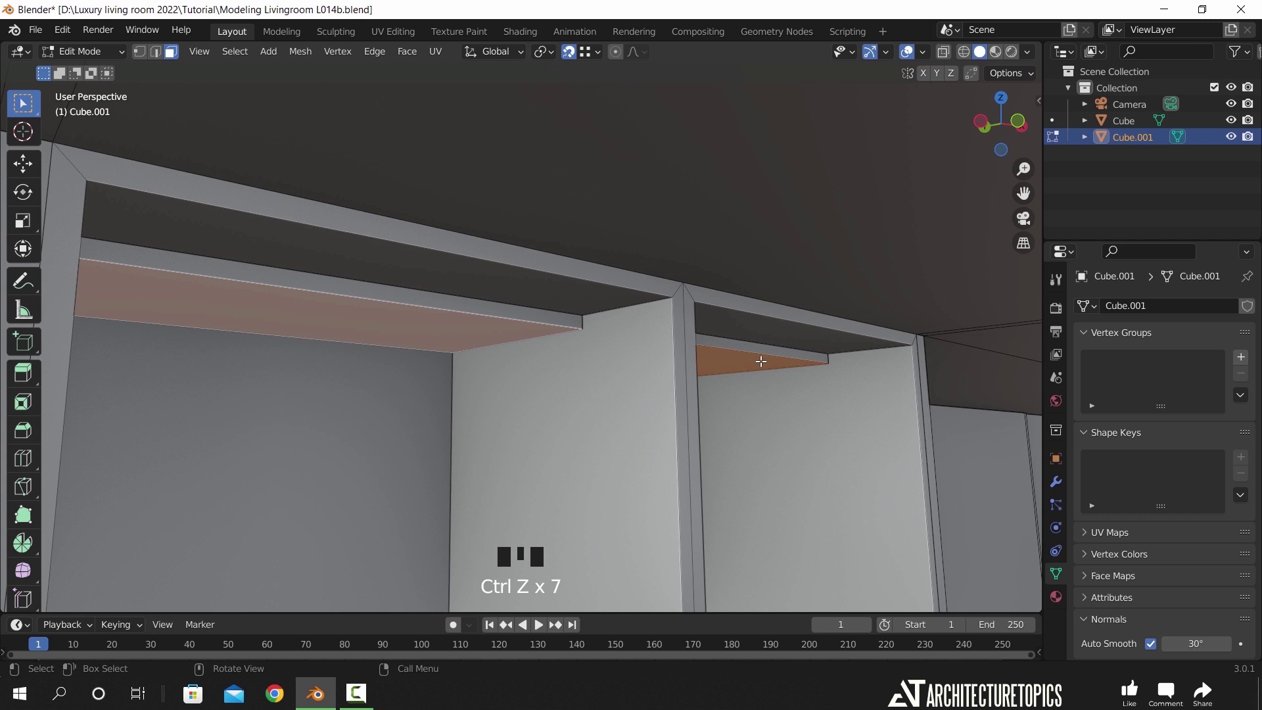
pyautogui.press('g')
pyautogui.rightClick(769, 388)
pyautogui.press('Tab')
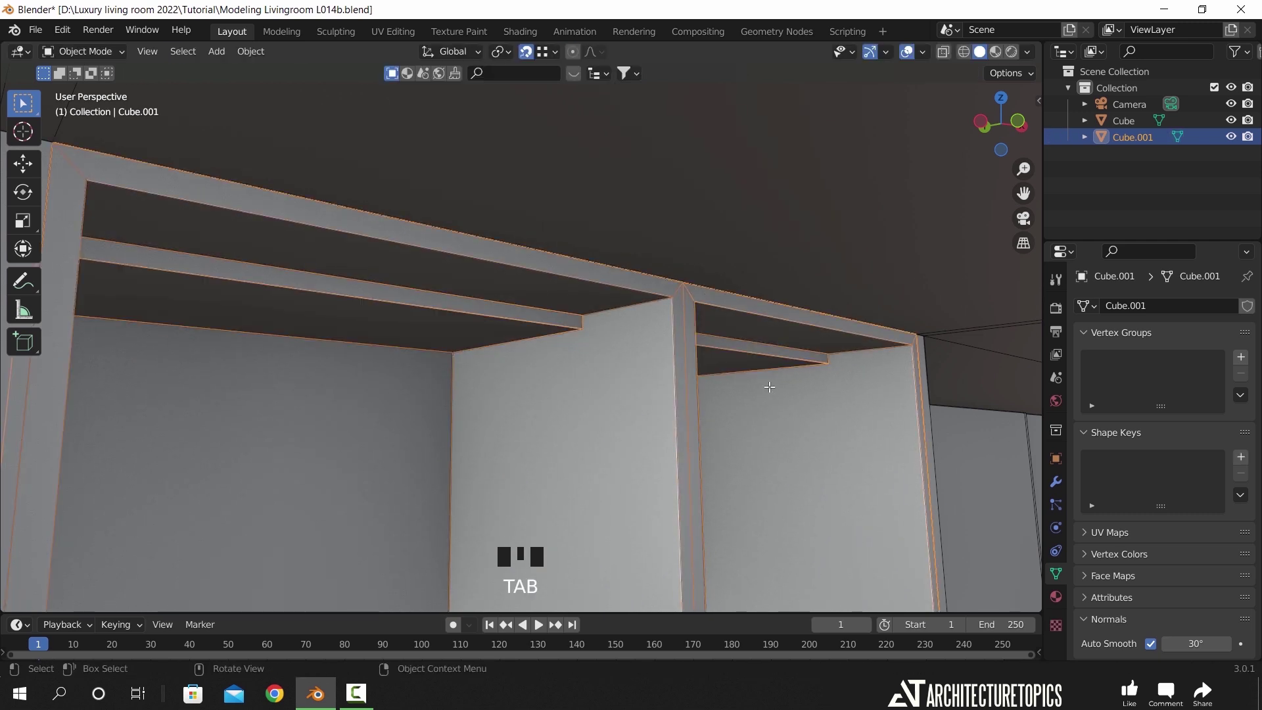
pyautogui.press('Tab')
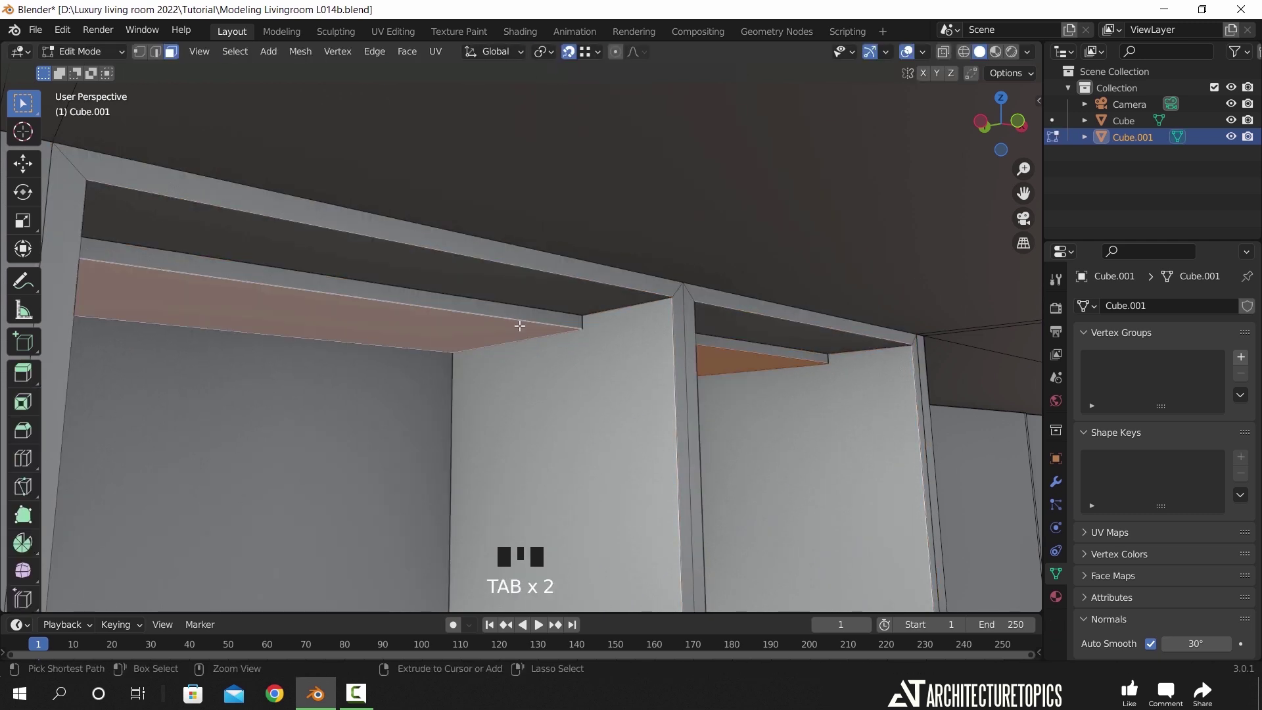
# - Expand the selection from the undersides to the complete overlapping shelf copies and delete them
pyautogui.press('ctrl+KP_Add')
pyautogui.press('ctrl+KP_Add')
pyautogui.press('ctrl+KP_Add')
pyautogui.press('ctrl+KP_Add')
pyautogui.press('ctrl+KP_Add')
pyautogui.press('x')
pyautogui.click(498, 363)
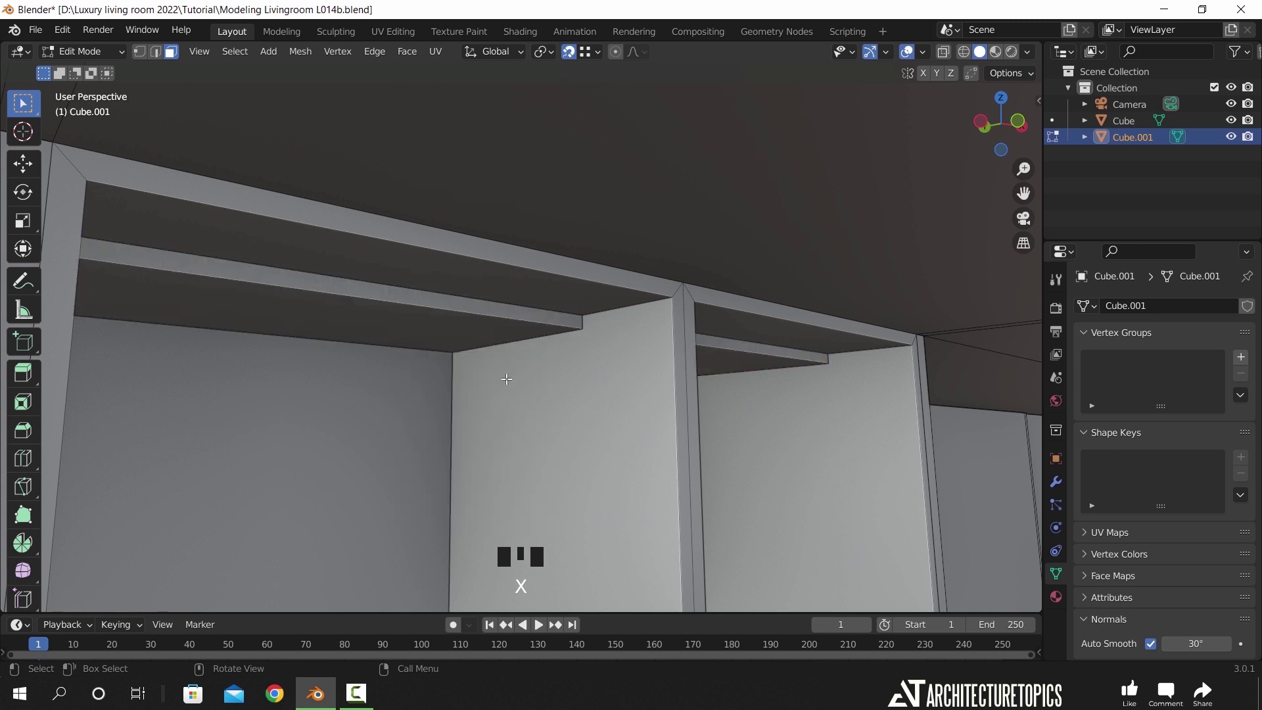
# - Select the front faces of both shelves and move them about 0.046 m along Y toward the niche opening
pyautogui.keyDown('shift'); pyautogui.click(745, 351); pyautogui.keyUp('shift')
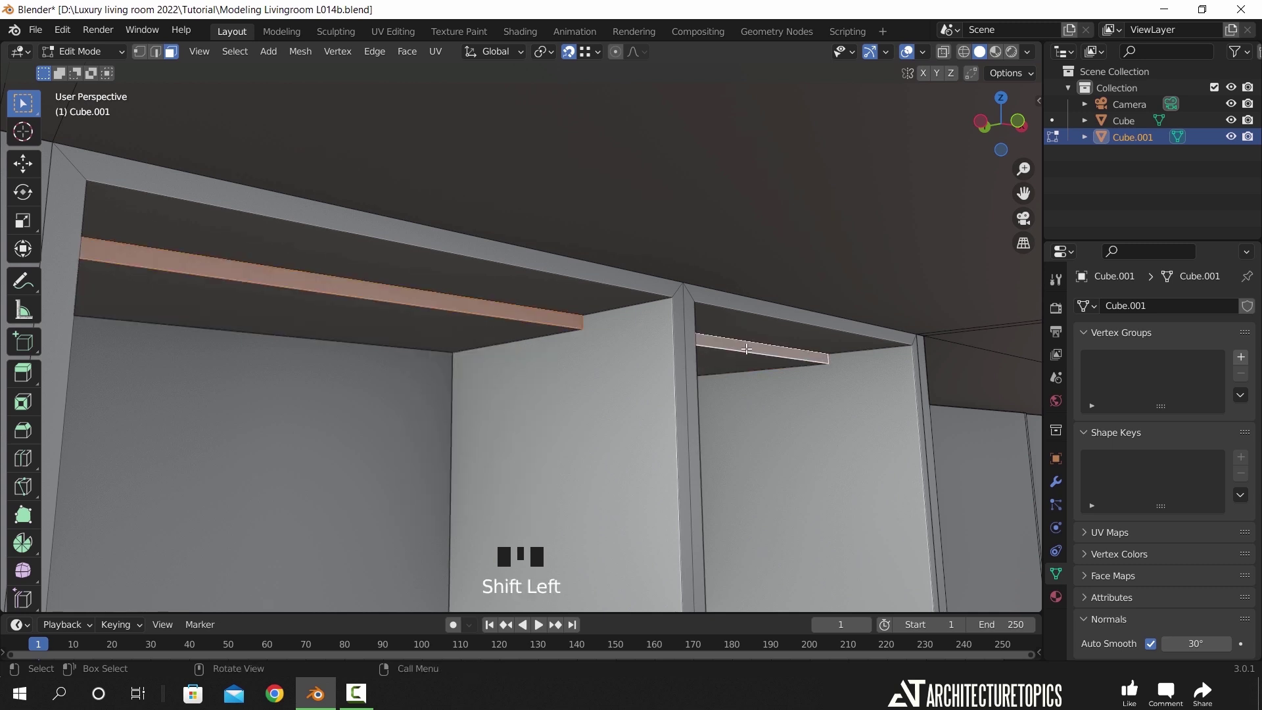
pyautogui.press('ctrl+KP_Add')
pyautogui.press('ctrl+KP_Add')
pyautogui.press('ctrl+KP_Add')
pyautogui.press('ctrl+KP_Add')
pyautogui.press('ctrl+KP_Add')
pyautogui.click(747, 349)
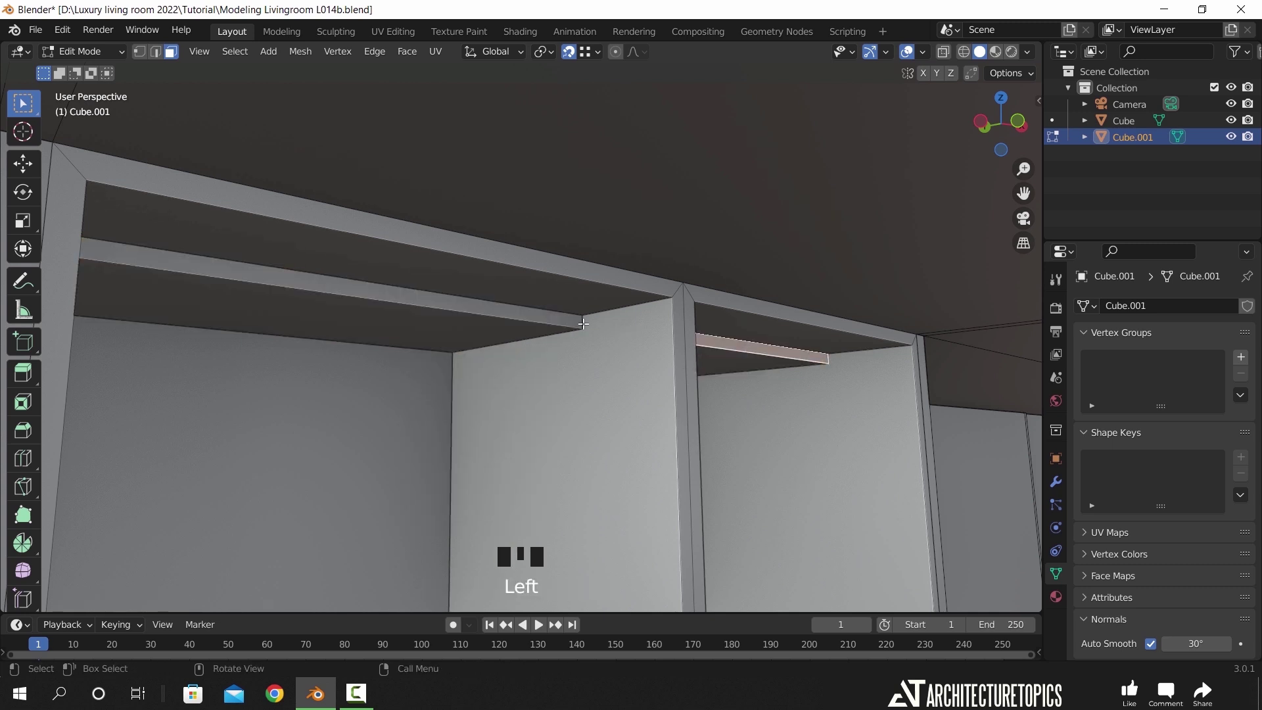
pyautogui.keyDown('shift'); pyautogui.click(411, 295); pyautogui.keyUp('shift')
pyautogui.press('g')
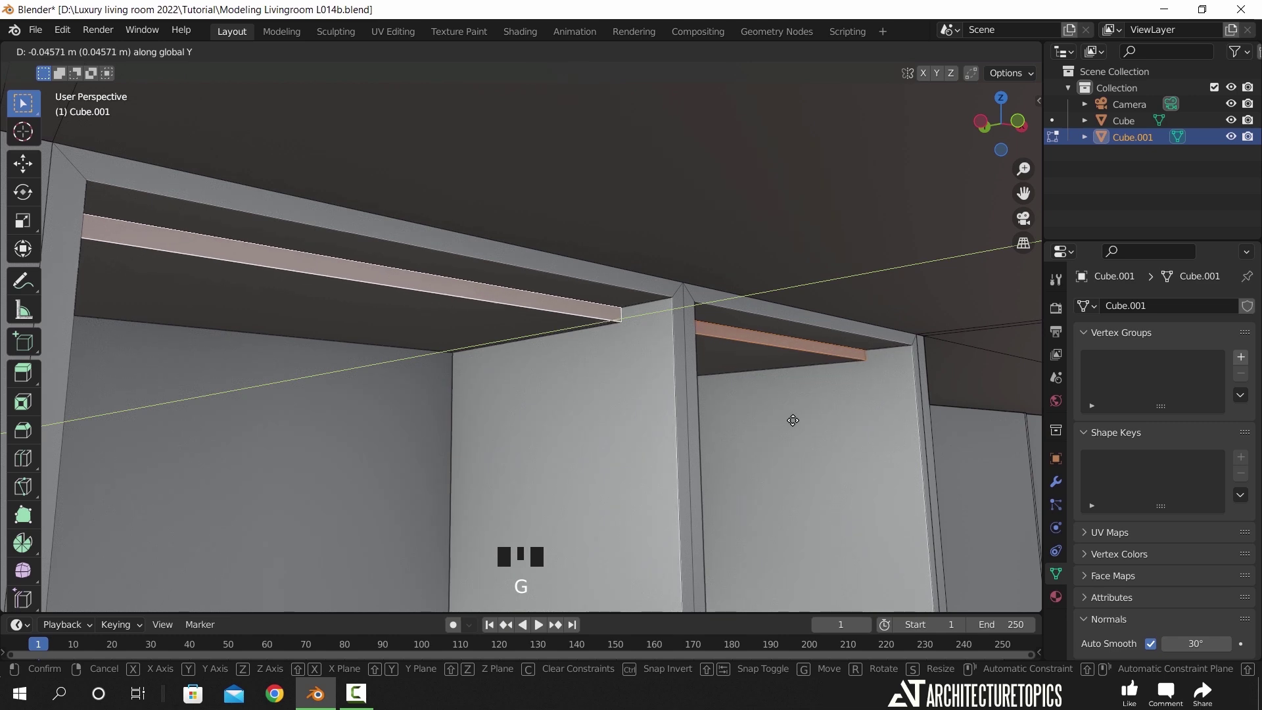
pyautogui.click(795, 419)
# - Select both whole shelves and, in wireframe front view, move them down about 0.39 m along Z
pyautogui.press('ctrl+KP_Add')
pyautogui.press('ctrl+KP_Add')
pyautogui.press('ctrl+KP_Add')
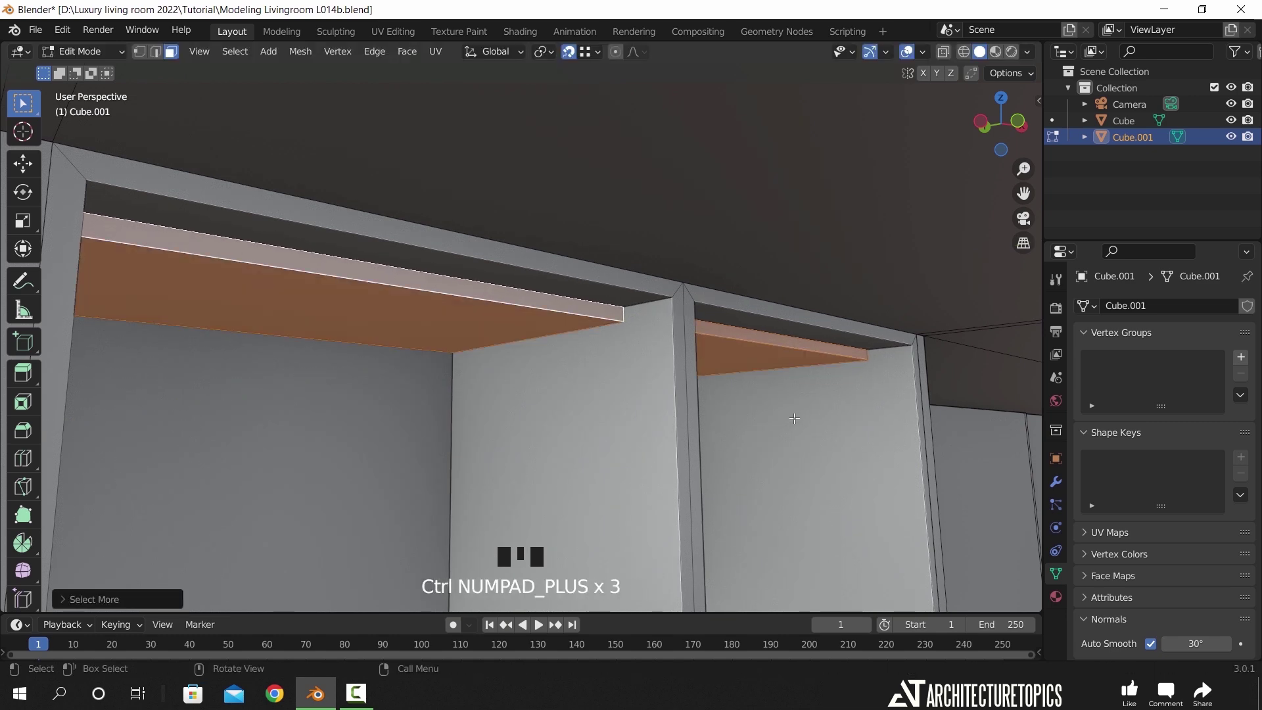
pyautogui.press('KP_1')
pyautogui.press('z')
pyautogui.click(632, 420)
pyautogui.scroll(-9, 601, 377)
pyautogui.keyDown('shift'); pyautogui.moveTo(632, 523); pyautogui.dragTo(673, 345, button='middle'); pyautogui.keyUp('shift')
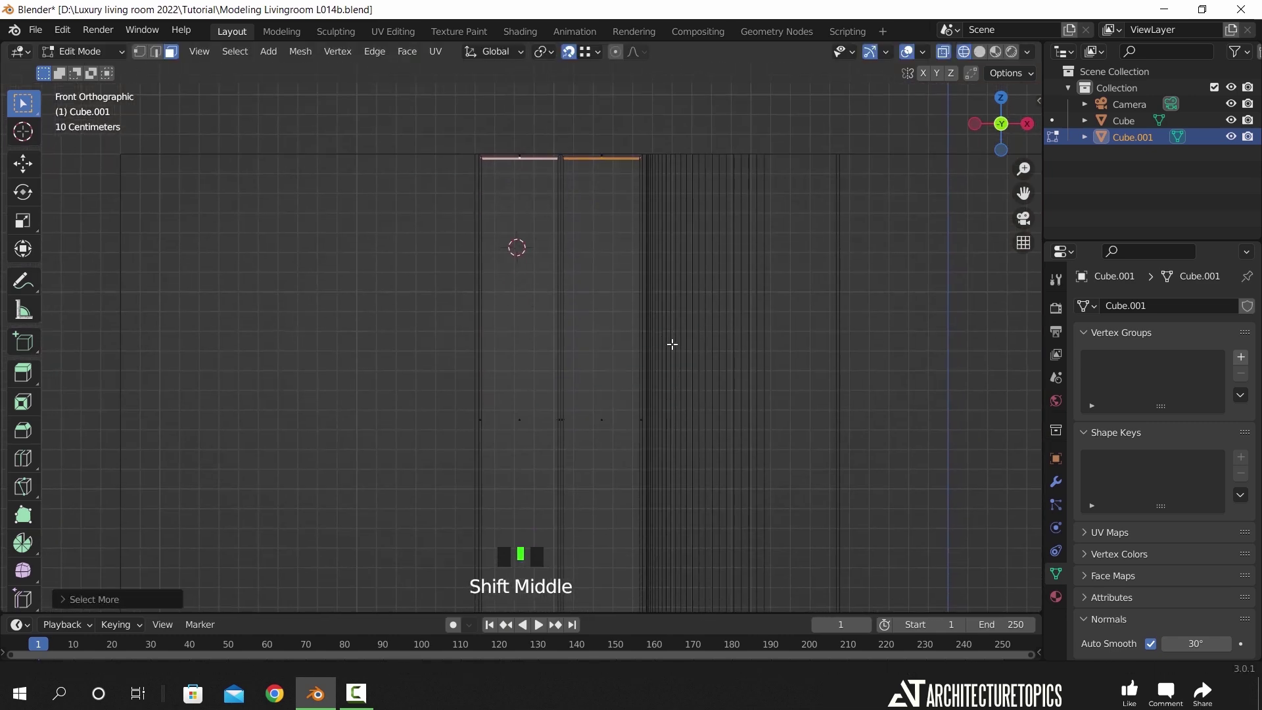
pyautogui.scroll(-3, 635, 321)
pyautogui.press('g')
pyautogui.press('z')
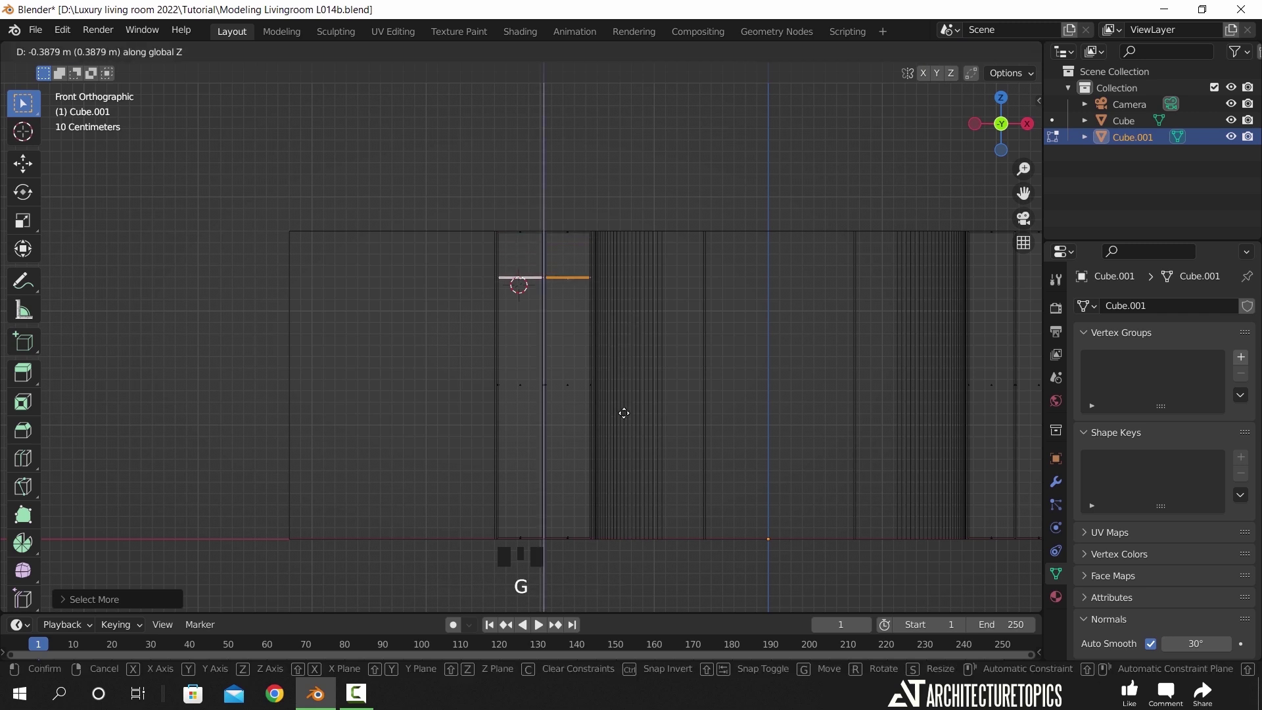
pyautogui.click(624, 413)
# - Duplicate the shelf pair about 0.48 m down along Z and repeat the duplication three more times
pyautogui.hotkey('shift', 'd')
pyautogui.press('z')
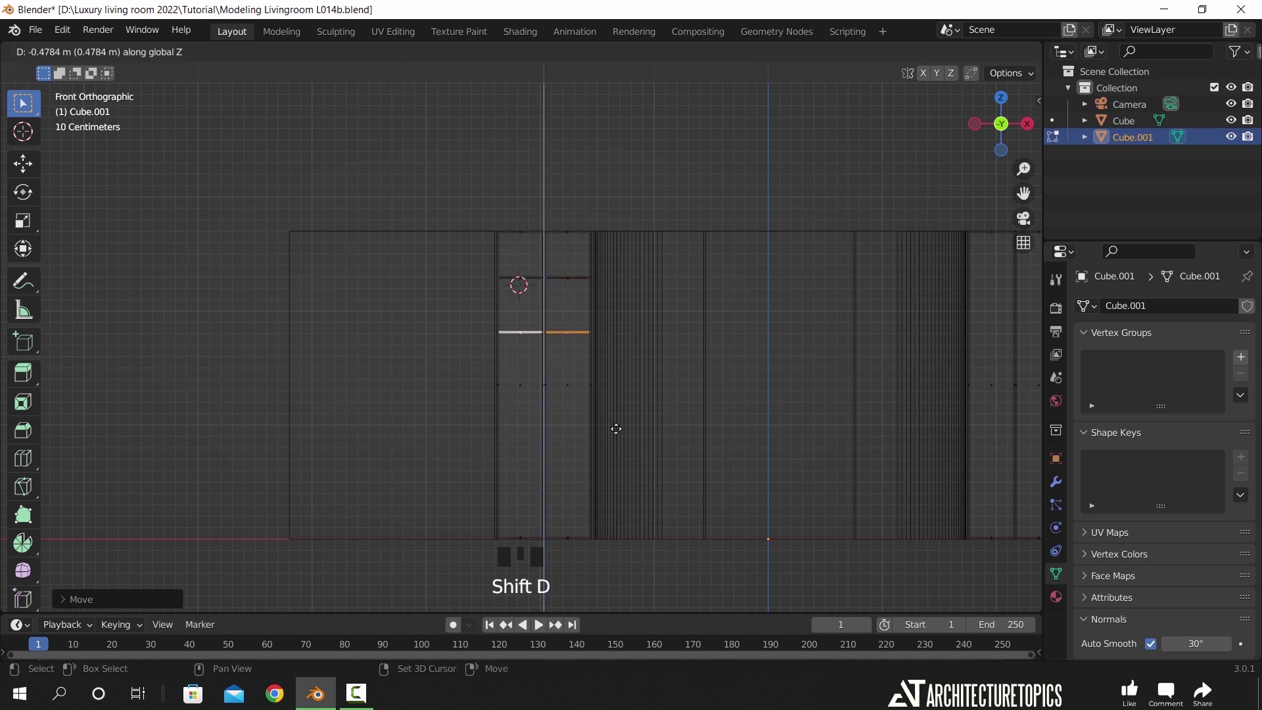
pyautogui.click(616, 429)
pyautogui.hotkey('shift', 'r')
pyautogui.hotkey('shift', 'r')
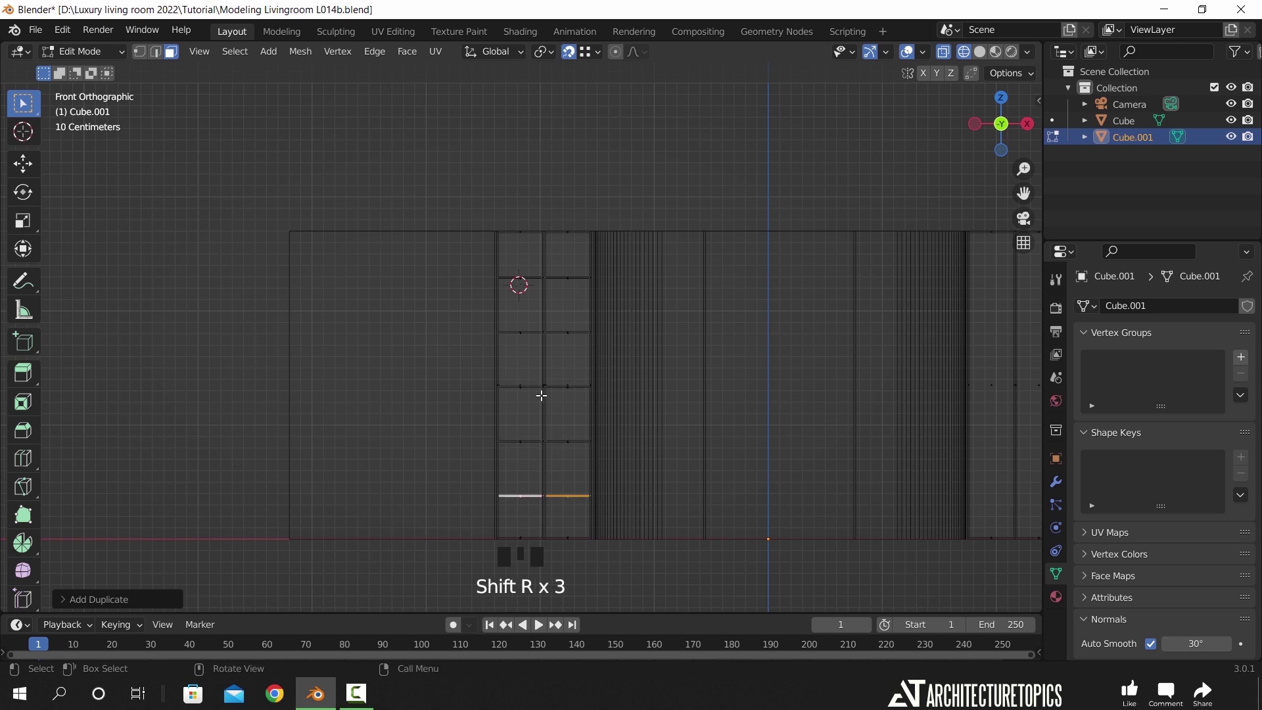
# - Select all five shelf rows in both compartments and deselect the niche's back faces in top view
pyautogui.keyDown('shift'); pyautogui.click(569, 444); pyautogui.keyUp('shift')
pyautogui.keyDown('shift'); pyautogui.click(527, 440); pyautogui.keyUp('shift')
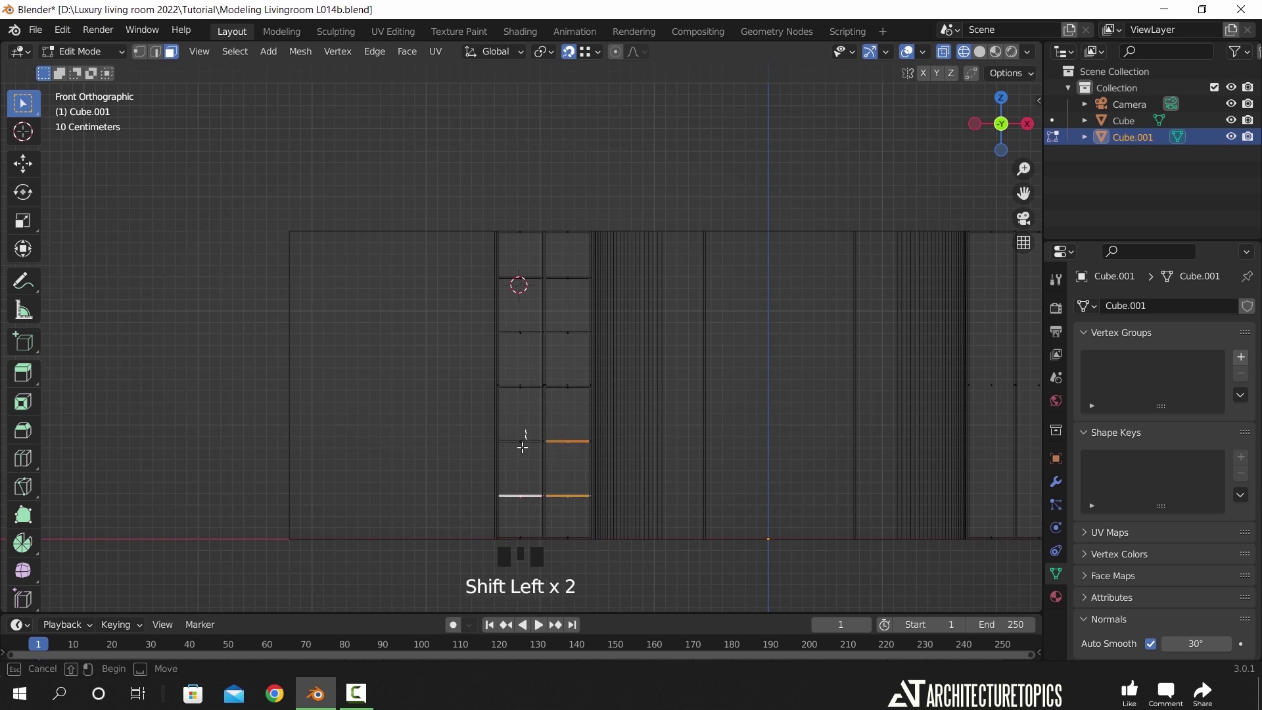
pyautogui.keyDown('shift'); pyautogui.moveTo(529, 265); pyautogui.dragTo(505, 398); pyautogui.keyUp('shift')
pyautogui.keyDown('shift'); pyautogui.moveTo(574, 271); pyautogui.dragTo(556, 453); pyautogui.keyUp('shift')
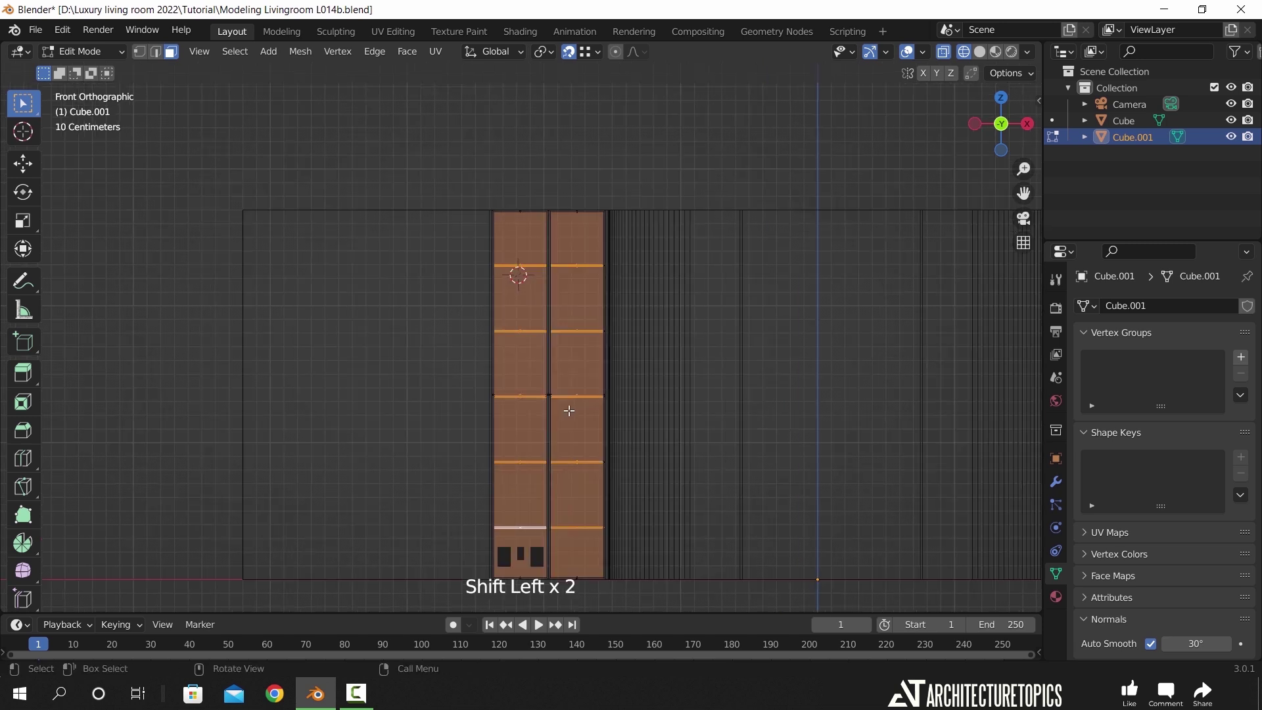
pyautogui.press('KP_7')
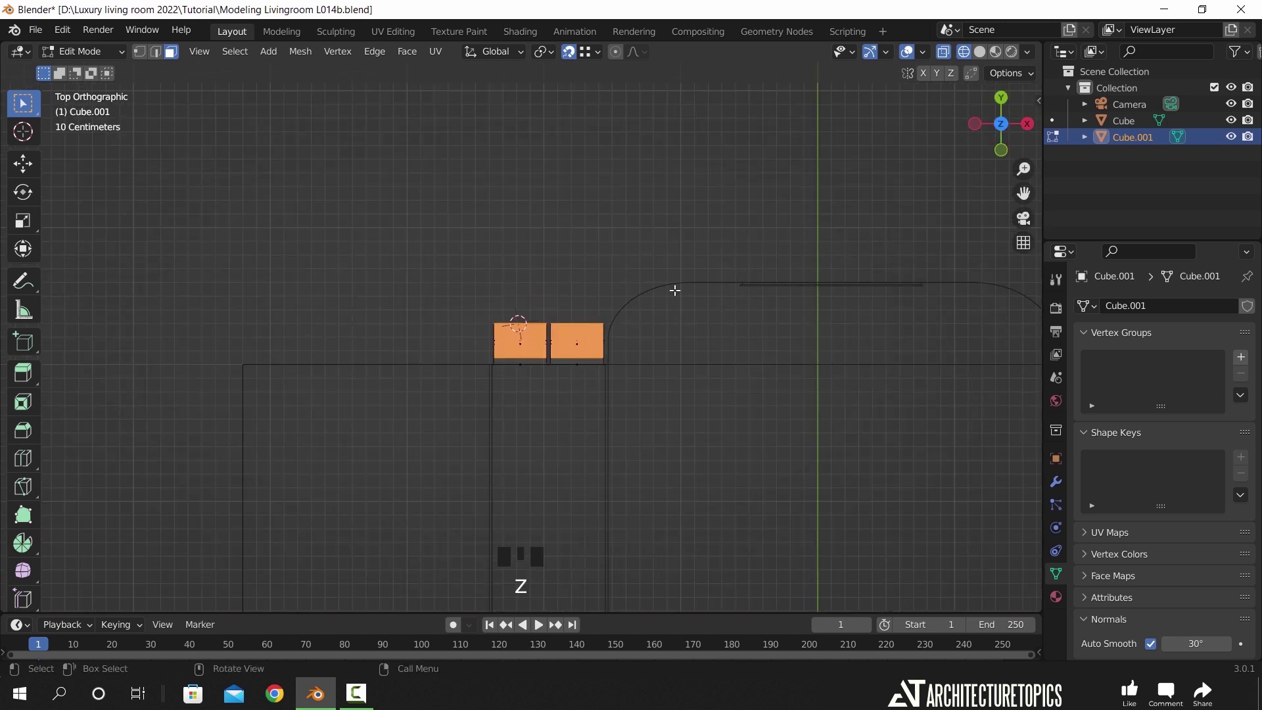
pyautogui.scroll(3, 676, 290)
pyautogui.keyDown('ctrl'); pyautogui.moveTo(677, 283); pyautogui.dragTo(426, 324); pyautogui.keyUp('ctrl')
# - In solid shading, duplicate the selected shelves along X into the matching niche on the other side of the rounded recess
pyautogui.moveTo(432, 364)
pyautogui.mouseDown(button='middle')
pyautogui.moveTo(479, 237)
pyautogui.moveTo(549, 271)
pyautogui.moveTo(524, 231)
pyautogui.moveTo(623, 424)
pyautogui.mouseUp(button='middle')
pyautogui.moveTo(624, 425)
pyautogui.mouseDown(button='middle')
pyautogui.moveTo(563, 353)
pyautogui.moveTo(515, 336)
pyautogui.mouseUp(button='middle')
pyautogui.press('z')
pyautogui.click(678, 356)
pyautogui.moveTo(677, 356)
pyautogui.mouseDown(button='middle')
pyautogui.moveTo(612, 358)
pyautogui.moveTo(657, 382)
pyautogui.moveTo(778, 353)
pyautogui.moveTo(394, 344)
pyautogui.mouseUp(button='middle')
pyautogui.scroll(-2, 603, 332)
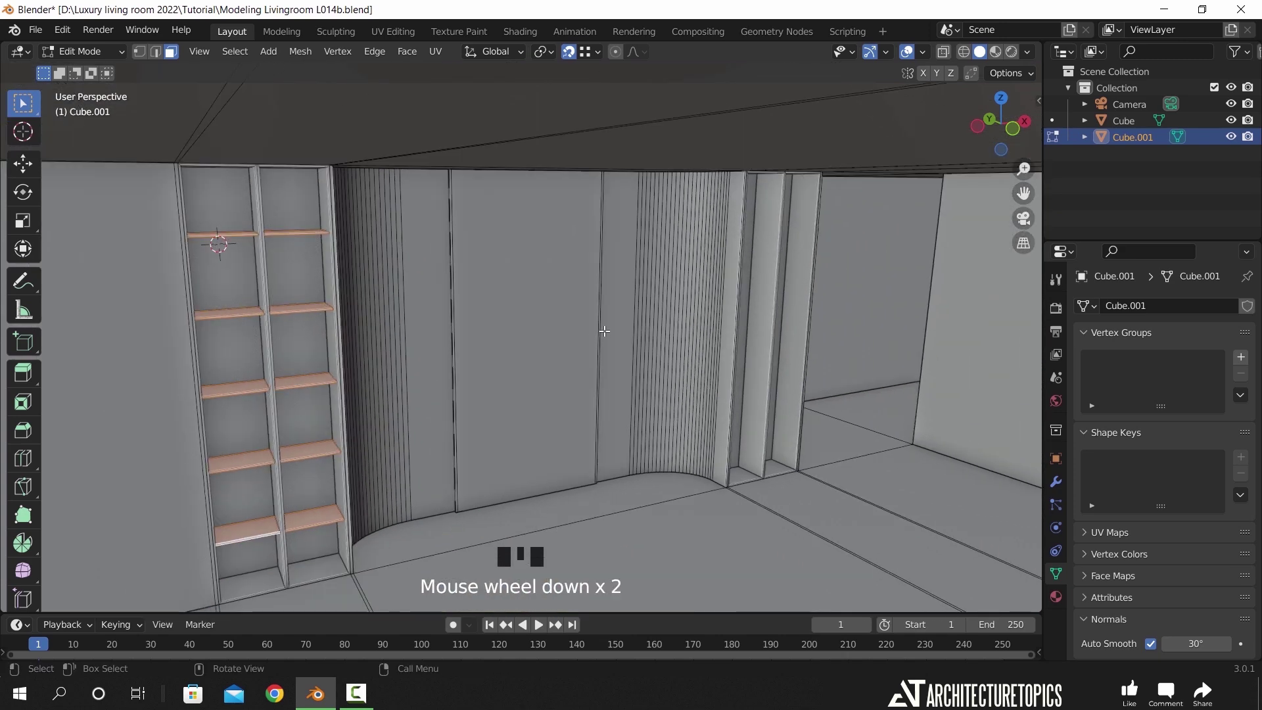
pyautogui.moveTo(664, 331); pyautogui.dragTo(283, 308, button='middle')
pyautogui.moveTo(630, 370); pyautogui.dragTo(618, 303, button='middle')
pyautogui.hotkey('shift', 'd')
pyautogui.press('x')
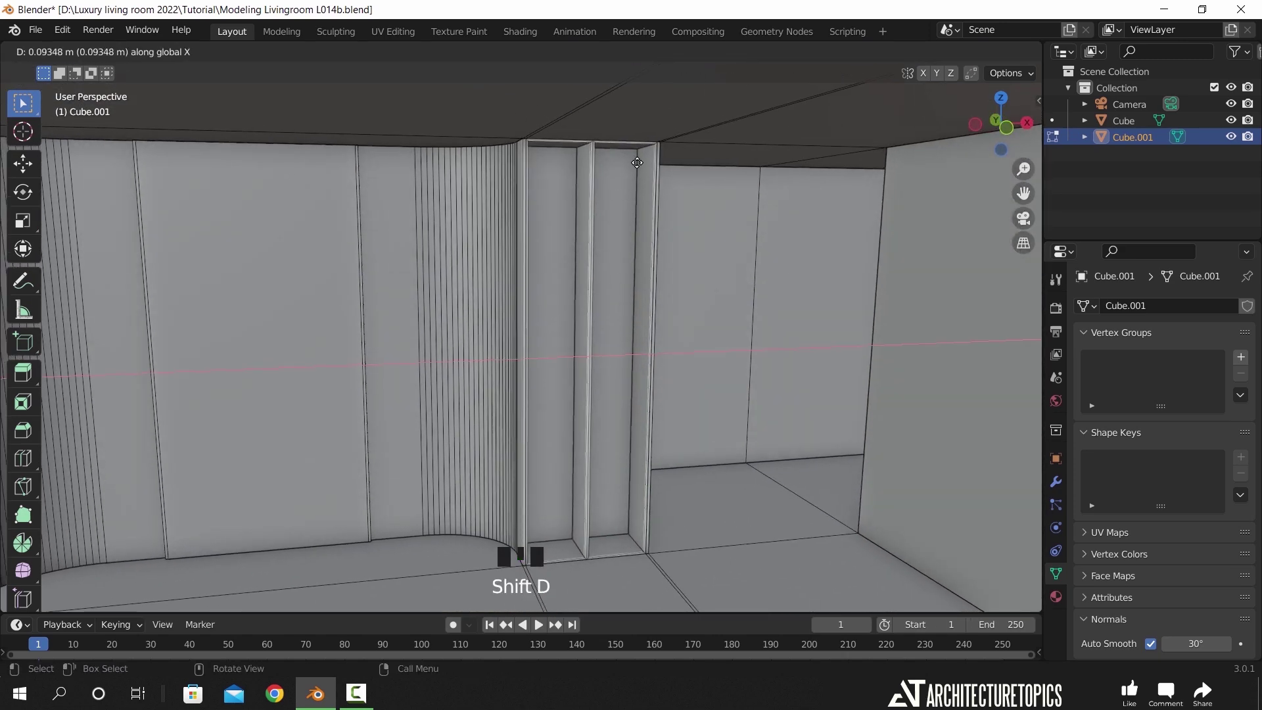
pyautogui.click(635, 284)
# - Add a Bevel modifier to the shelving object in Object Mode and set its amount to 0.001 m
pyautogui.keyDown('shift'); pyautogui.moveTo(621, 326); pyautogui.dragTo(641, 437, button='middle'); pyautogui.keyUp('shift')
pyautogui.scroll(5, 570, 359)
pyautogui.press('Tab')
pyautogui.scroll(1, 644, 439)
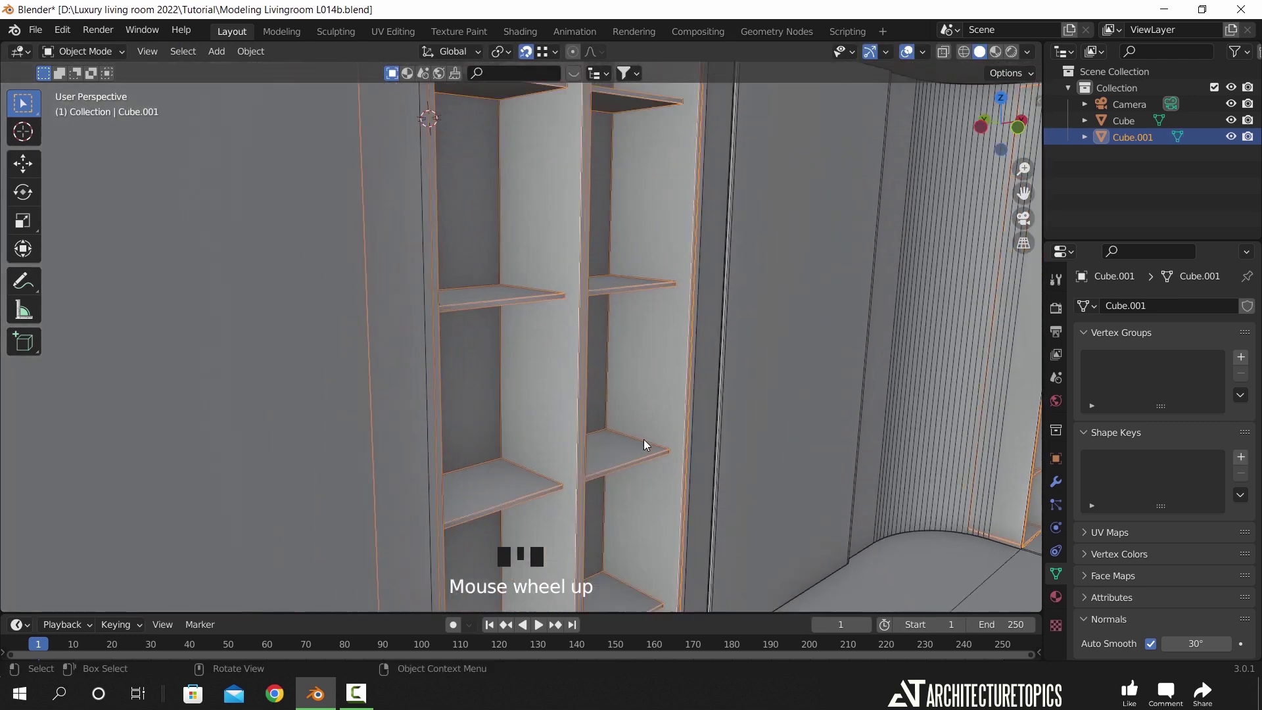
pyautogui.scroll(2, 646, 431)
pyautogui.click(1057, 484)
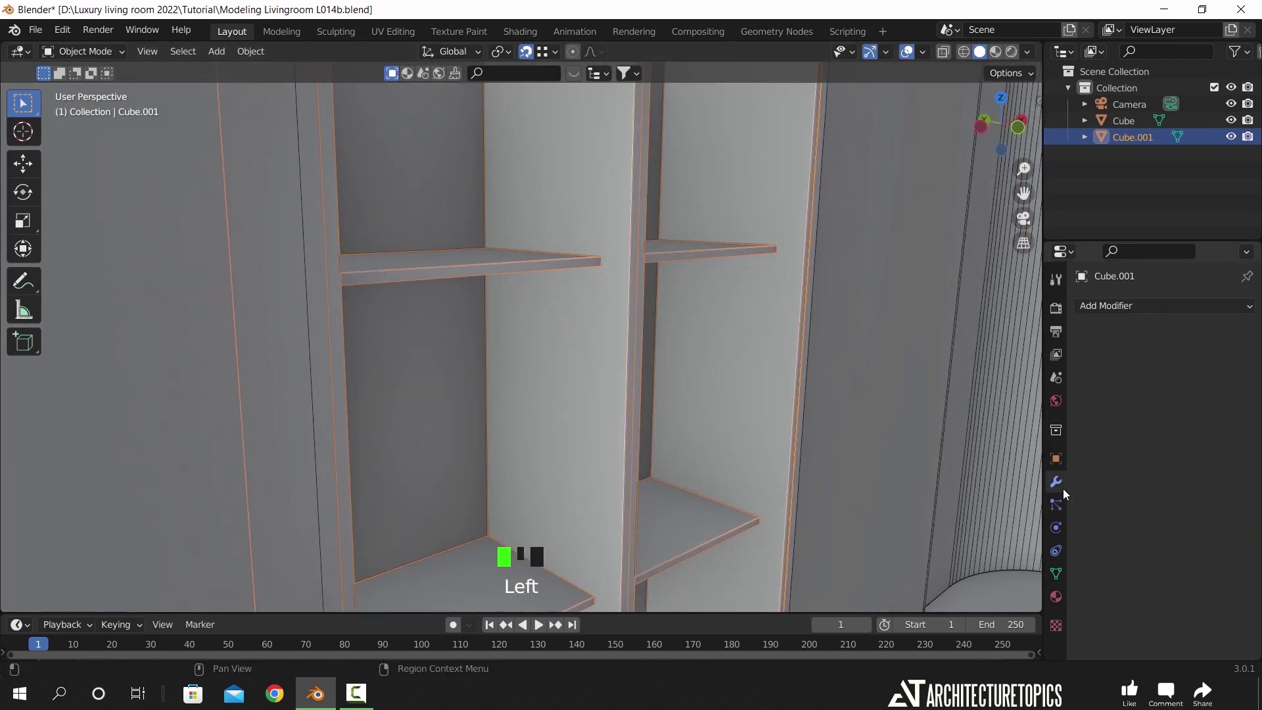
pyautogui.click(1106, 307)
pyautogui.click(919, 369)
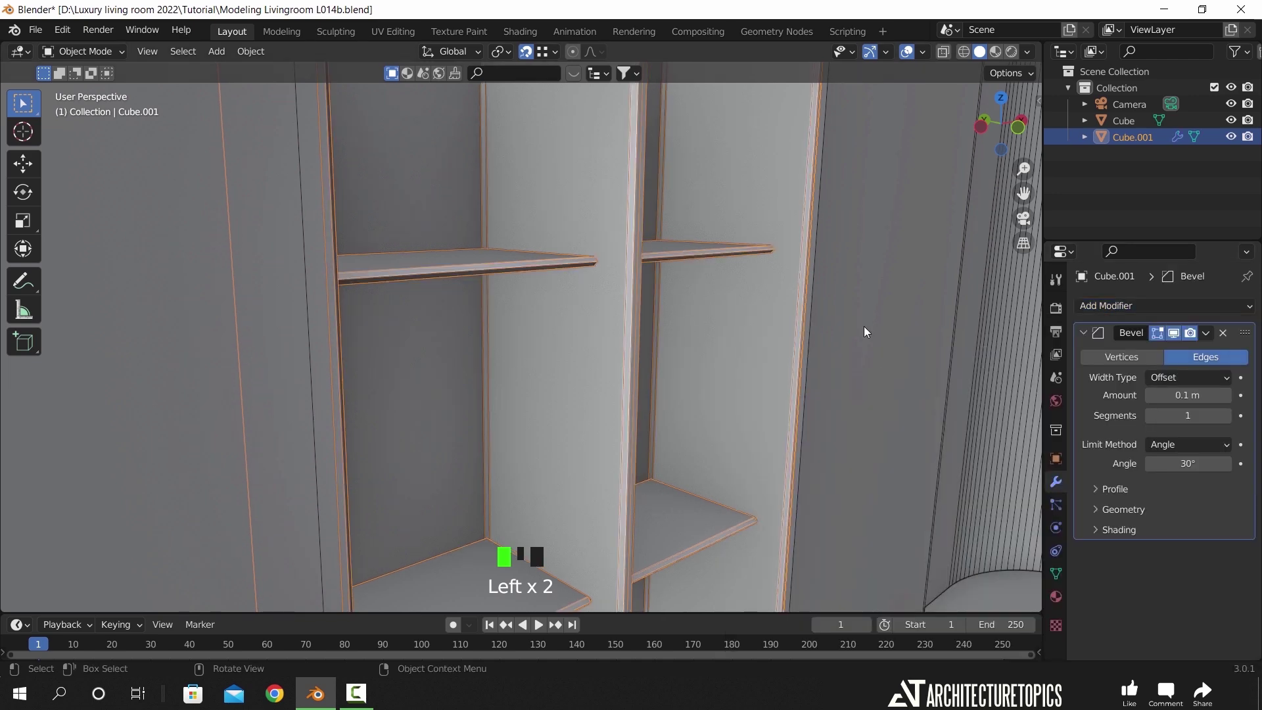
pyautogui.click(1188, 396)
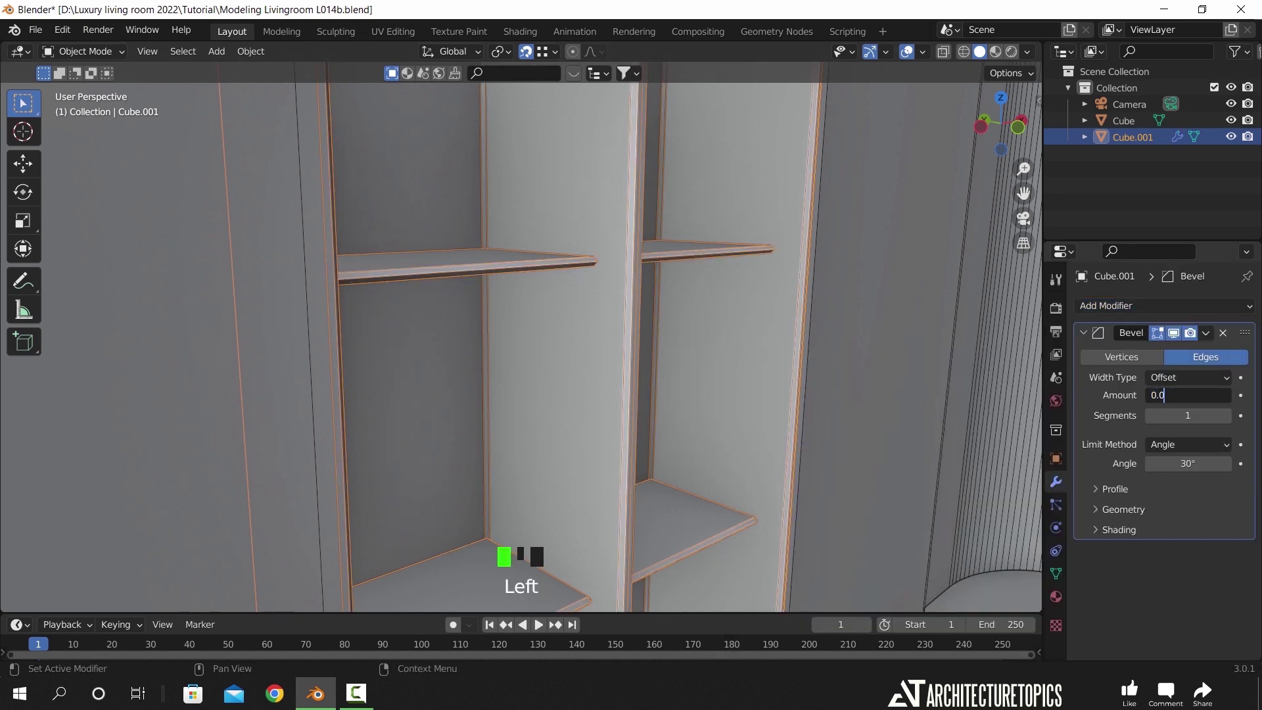
pyautogui.press('Return')
pyautogui.scroll(2, 583, 352)
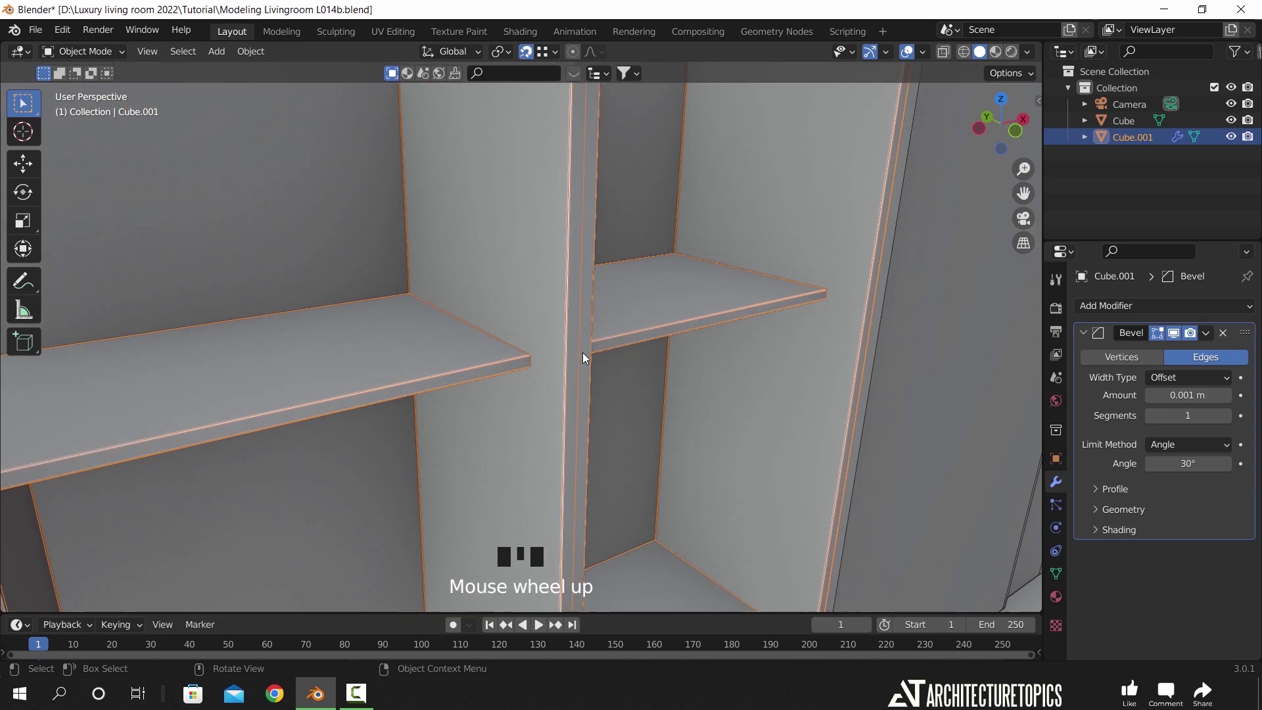
pyautogui.scroll(-1, 650, 381)
pyautogui.moveTo(619, 346); pyautogui.dragTo(652, 332, button='middle')
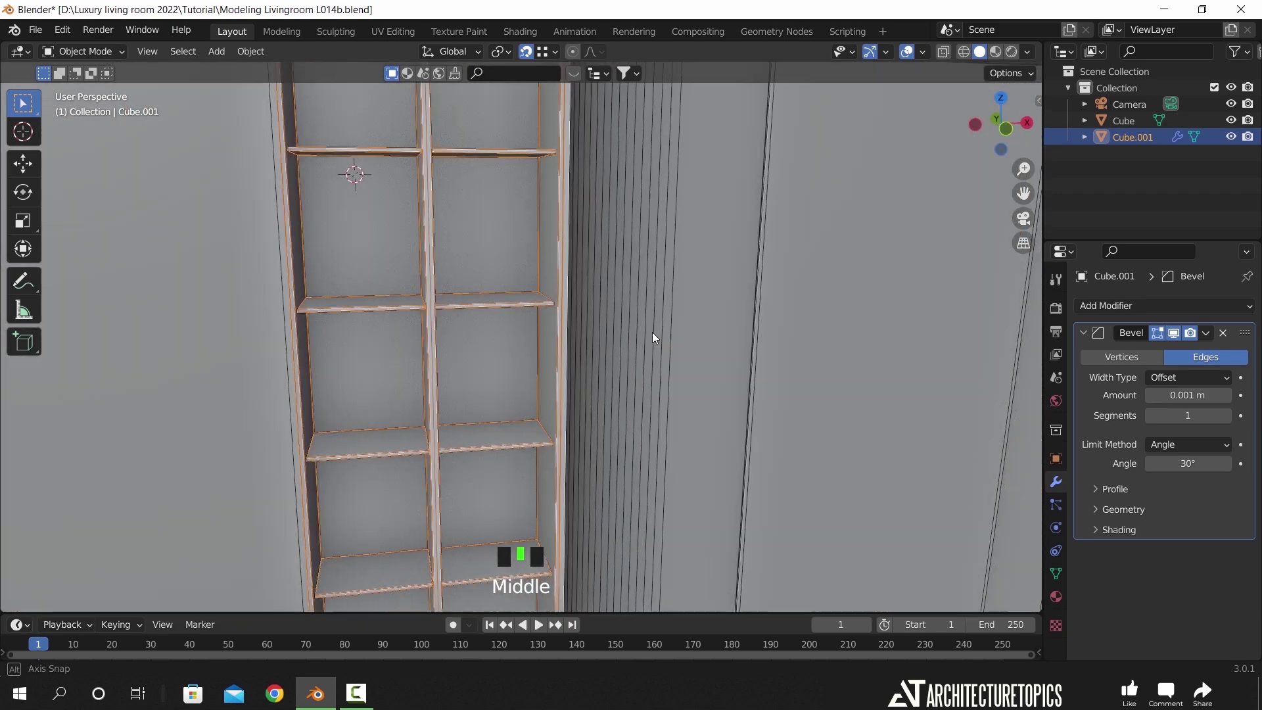
# - In the room's wall mesh, select the vertical corner edges beside the shelf niches and at the corridor opening
pyautogui.scroll(-4, 744, 339)
pyautogui.keyDown('shift'); pyautogui.moveTo(744, 339); pyautogui.dragTo(492, 325, button='middle'); pyautogui.keyUp('shift')
pyautogui.scroll(7, 701, 327)
pyautogui.keyDown('shift'); pyautogui.moveTo(707, 336); pyautogui.dragTo(559, 330, button='middle'); pyautogui.keyUp('shift')
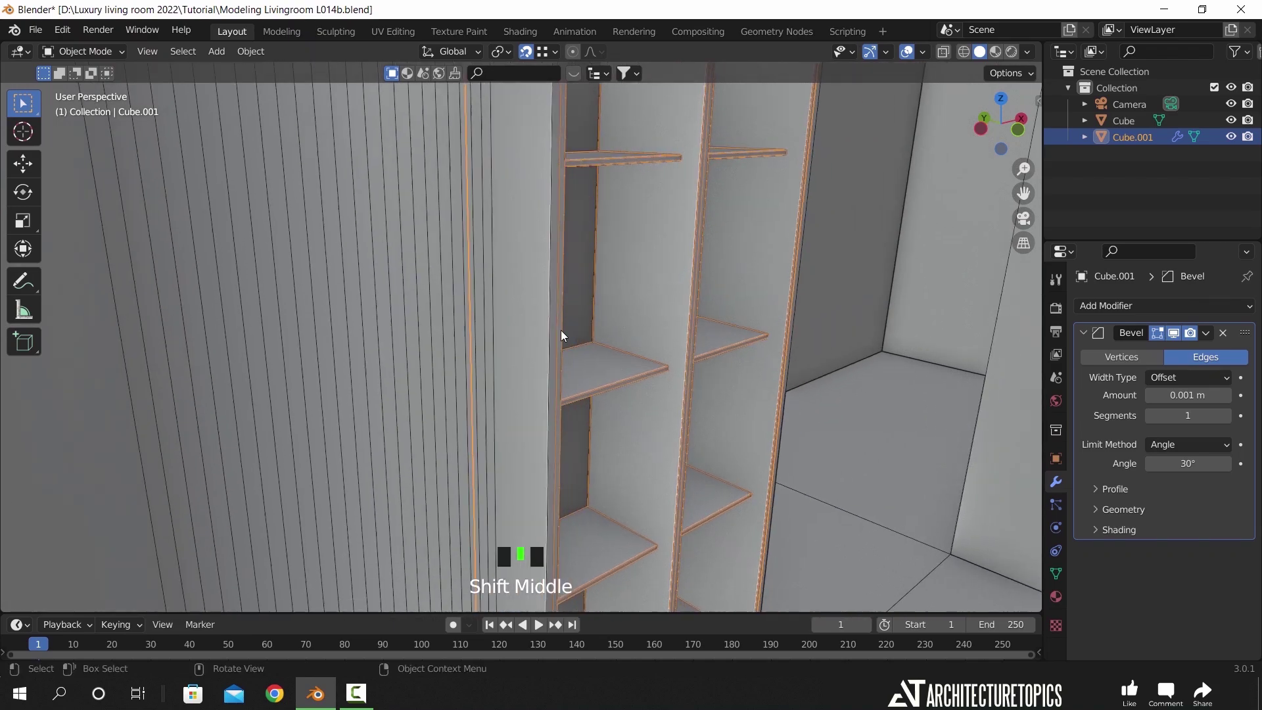
pyautogui.scroll(2, 541, 314)
pyautogui.click(540, 314)
pyautogui.press('Tab')
pyautogui.click(564, 312)
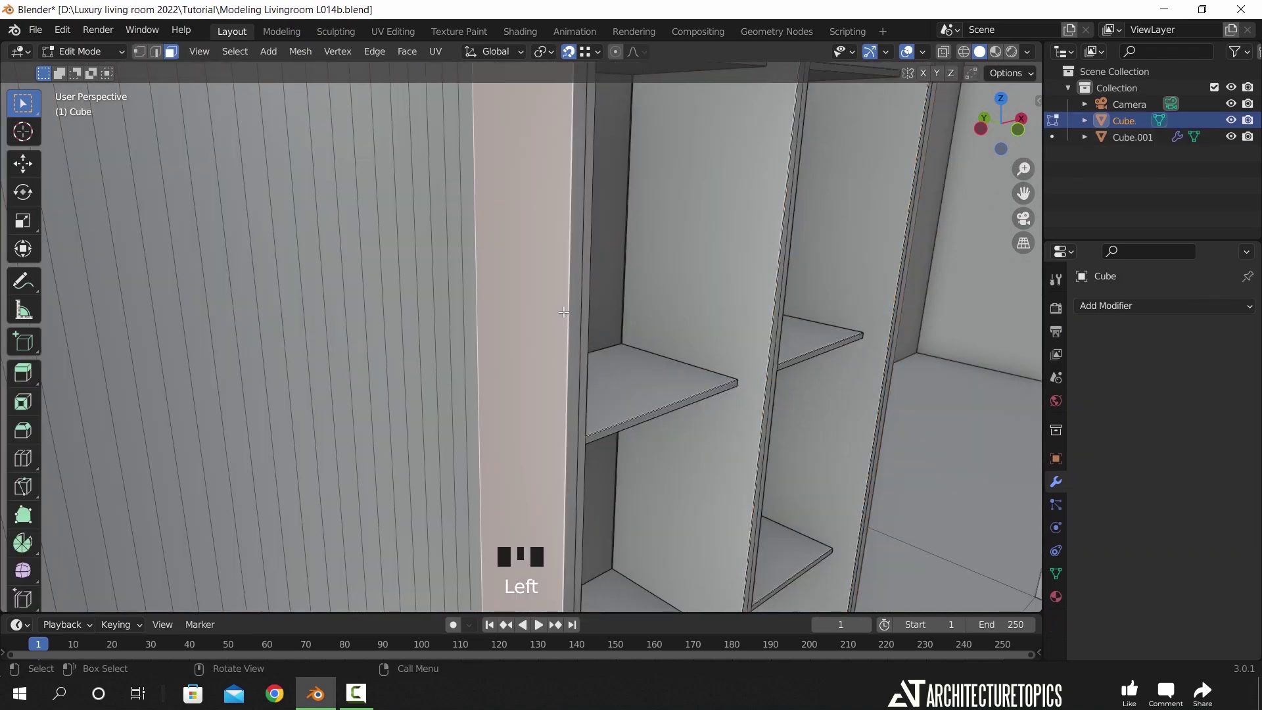
pyautogui.press('2')
pyautogui.click(564, 312)
pyautogui.moveTo(564, 312); pyautogui.dragTo(509, 324, button='middle')
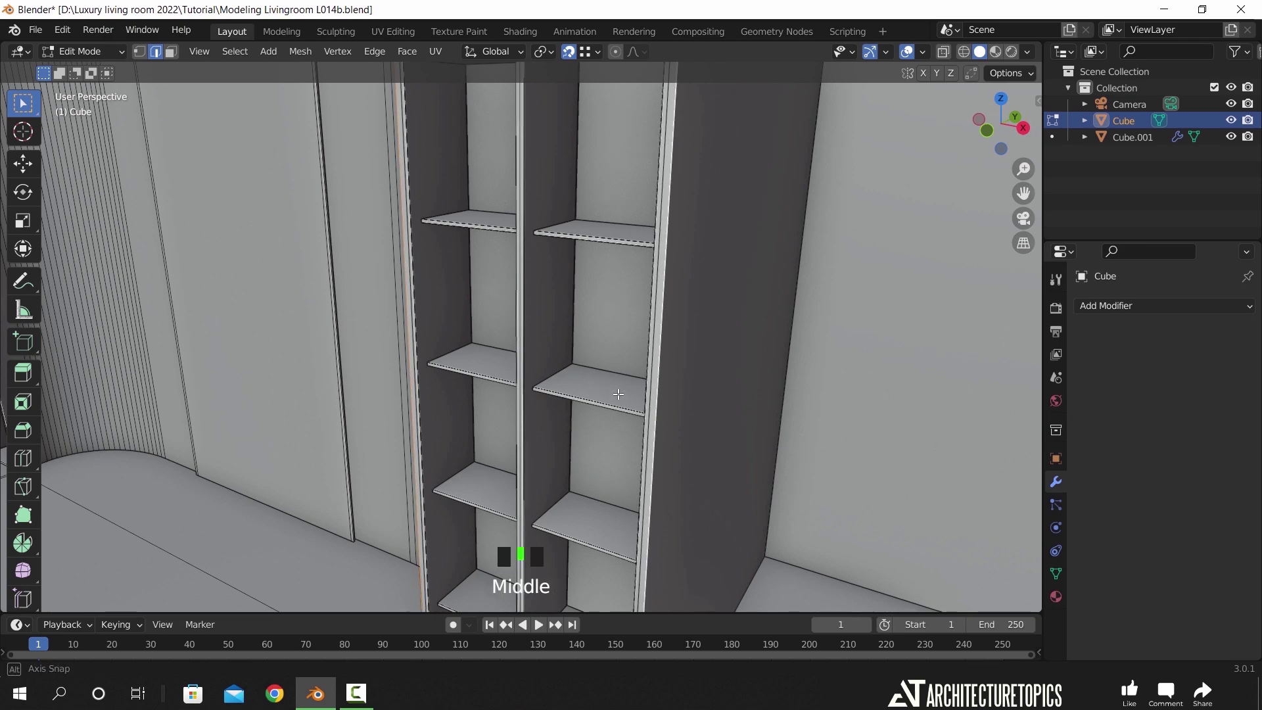
pyautogui.moveTo(664, 300); pyautogui.dragTo(818, 356, button='middle')
pyautogui.keyDown('shift'); pyautogui.click(907, 372); pyautogui.keyUp('shift')
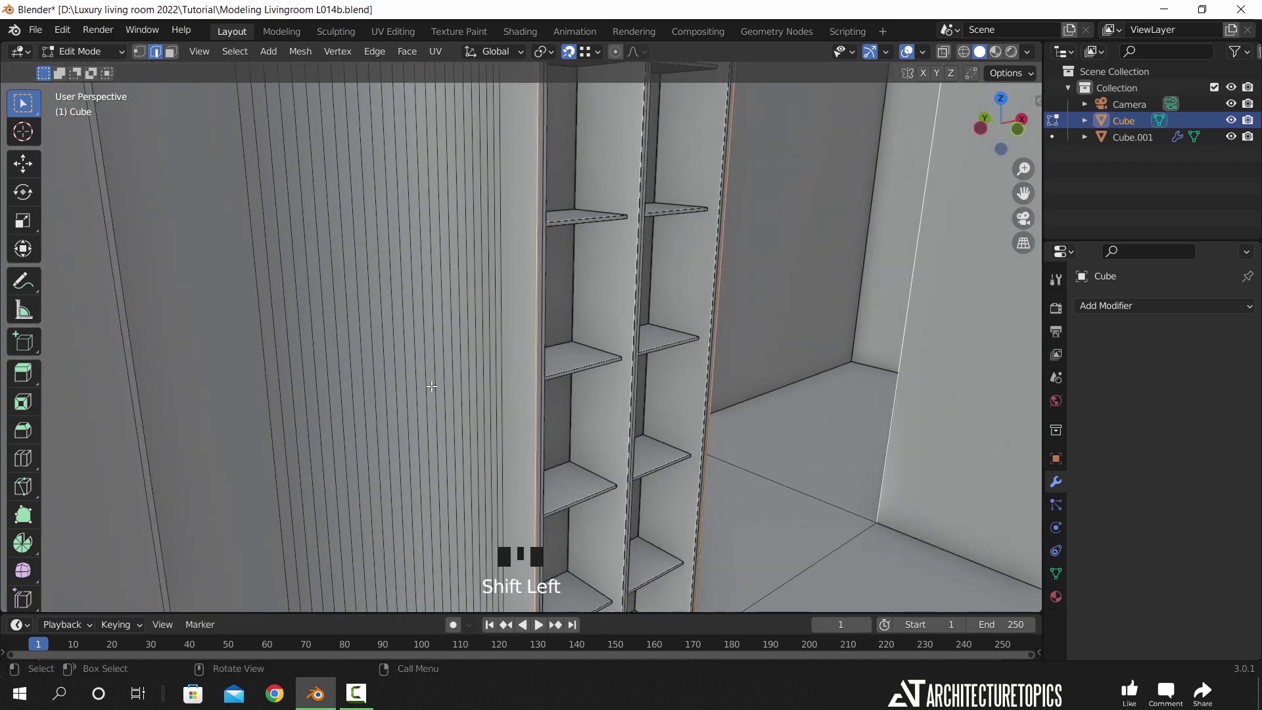
pyautogui.keyDown('shift'); pyautogui.moveTo(484, 376); pyautogui.dragTo(676, 346, button='middle'); pyautogui.keyUp('shift')
pyautogui.scroll(-4, 476, 361)
pyautogui.keyDown('shift'); pyautogui.moveTo(475, 361); pyautogui.dragTo(563, 333, button='middle'); pyautogui.keyUp('shift')
pyautogui.scroll(-2, 247, 354)
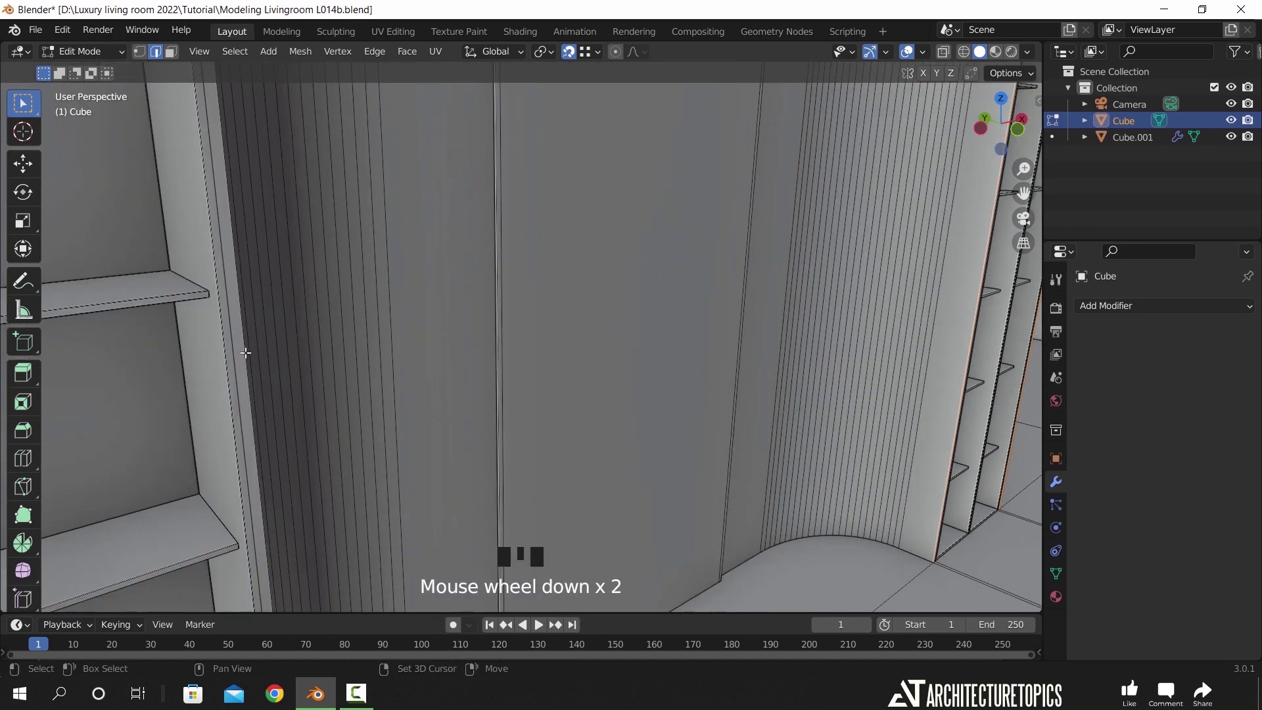
pyautogui.moveTo(270, 375); pyautogui.dragTo(699, 353, button='middle')
pyautogui.scroll(4, 849, 341)
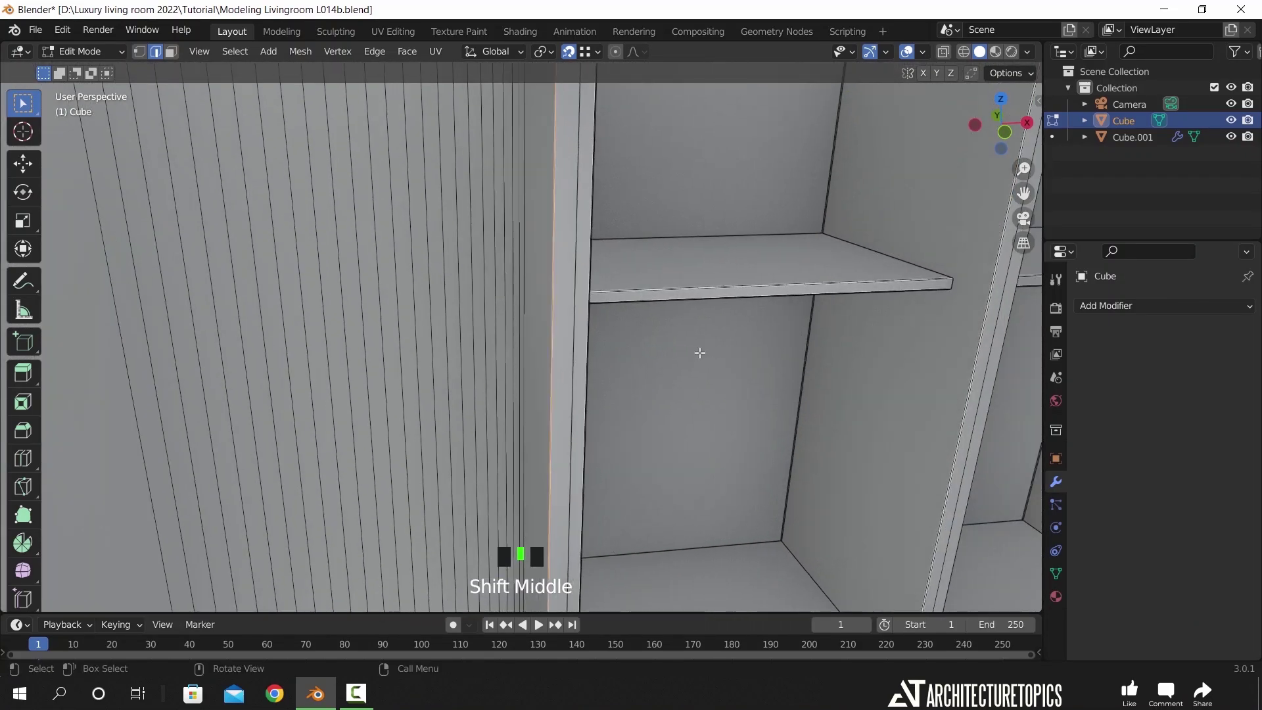
# - Bevel the selected wall edges with 4 segments and a width of about 0.0004 m
pyautogui.hotkey('ctrl', 'b')
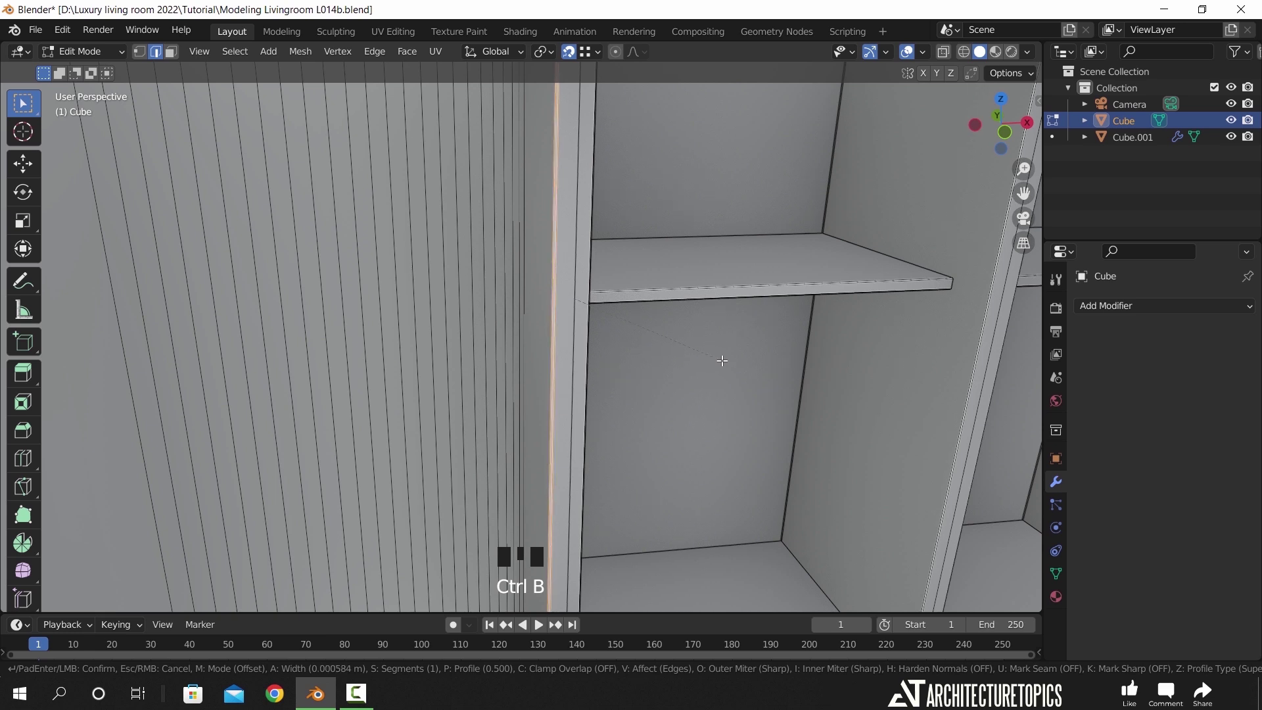
pyautogui.scroll(1, 720, 361)
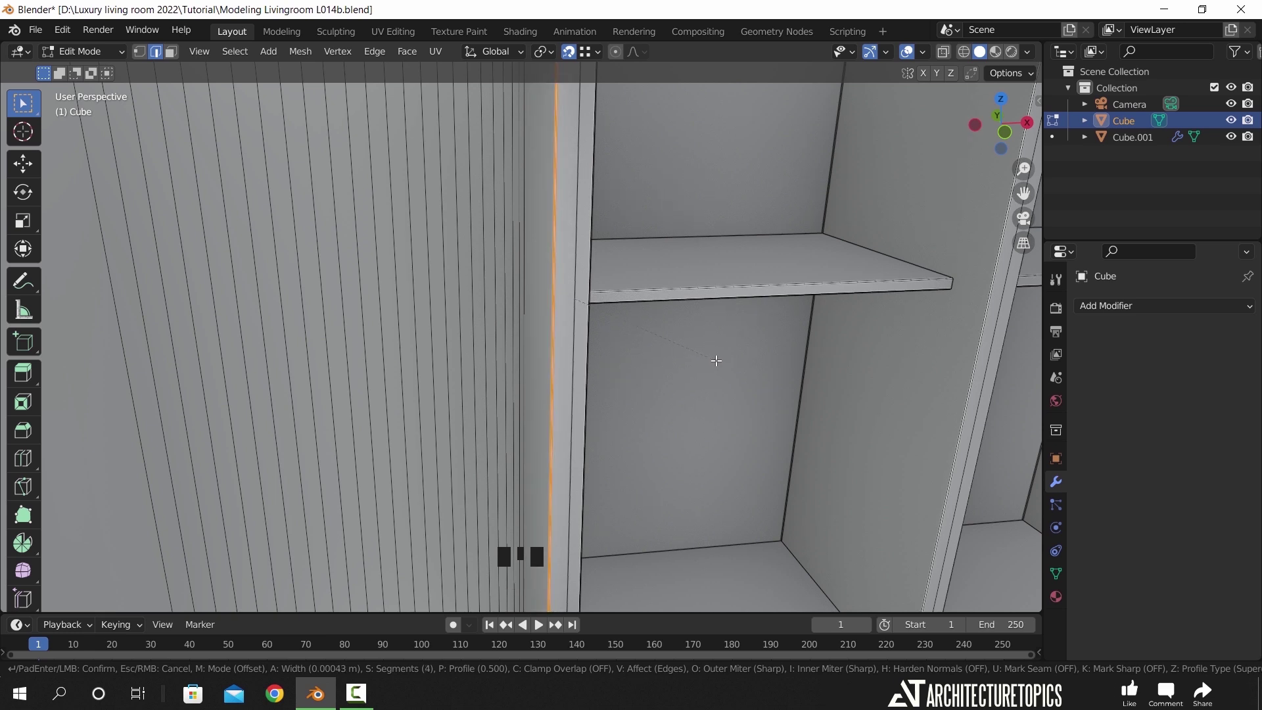
pyautogui.click(716, 361)
# - Examine the bevelled edges with overlays hidden, and the whole shelving wall in front perspective with overlays shown
pyautogui.press('Tab')
pyautogui.moveTo(716, 361); pyautogui.dragTo(908, 167, button='middle')
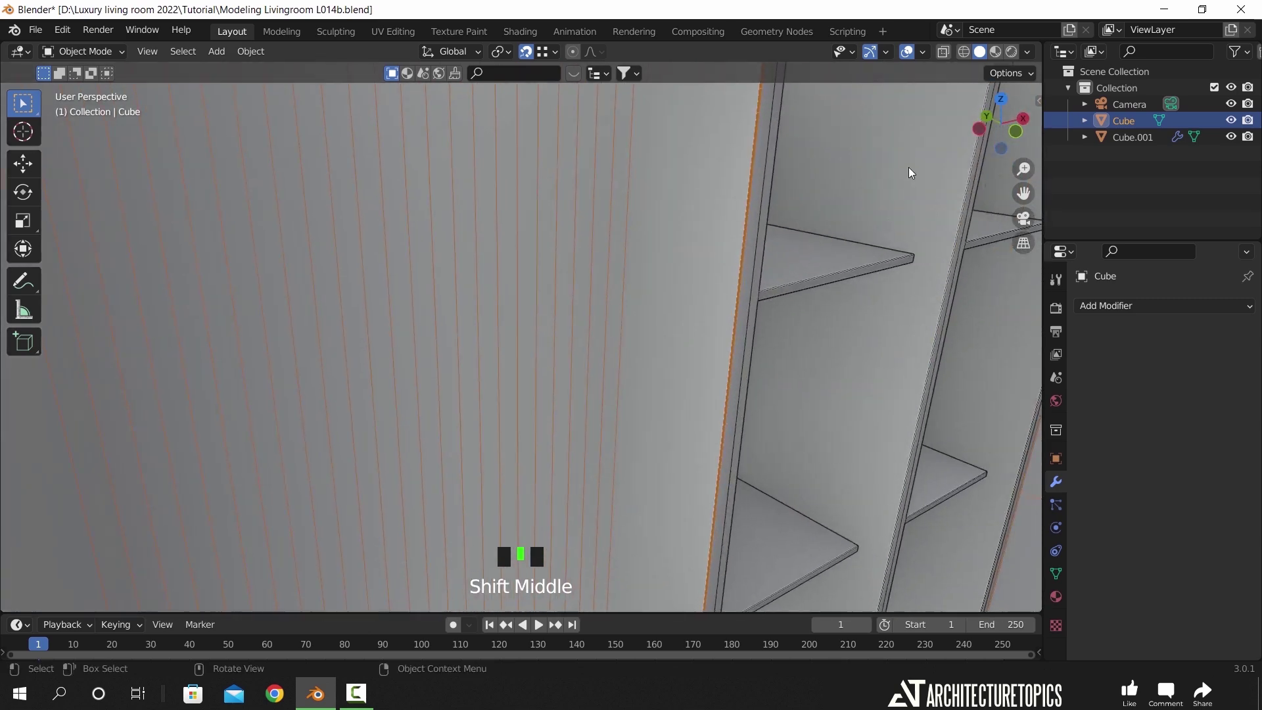
pyautogui.click(909, 52)
pyautogui.moveTo(559, 274); pyautogui.dragTo(649, 388, button='middle')
pyautogui.click(906, 52)
pyautogui.scroll(-4, 696, 322)
pyautogui.press('KP_1')
pyautogui.middleClick(509, 290)
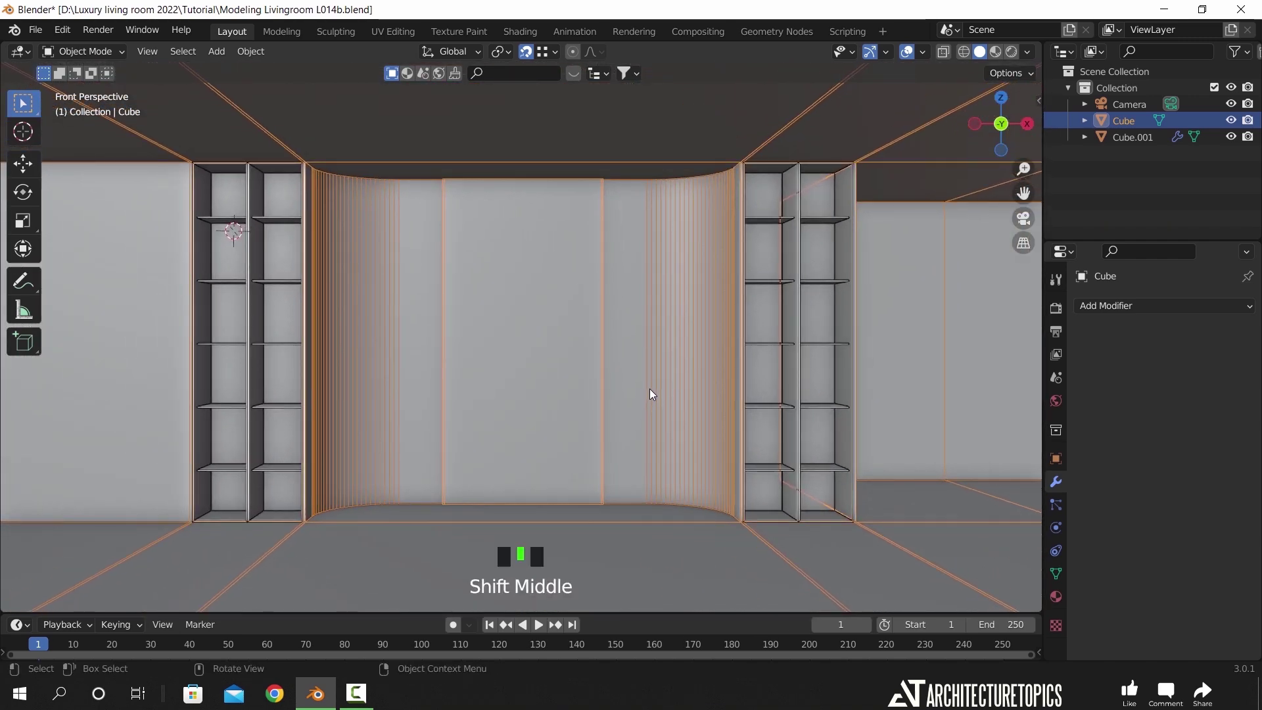
pyautogui.moveTo(1024, 170); pyautogui.dragTo(1024, 187)
pyautogui.keyDown('shift'); pyautogui.moveTo(791, 345); pyautogui.dragTo(792, 330, button='middle'); pyautogui.keyUp('shift')
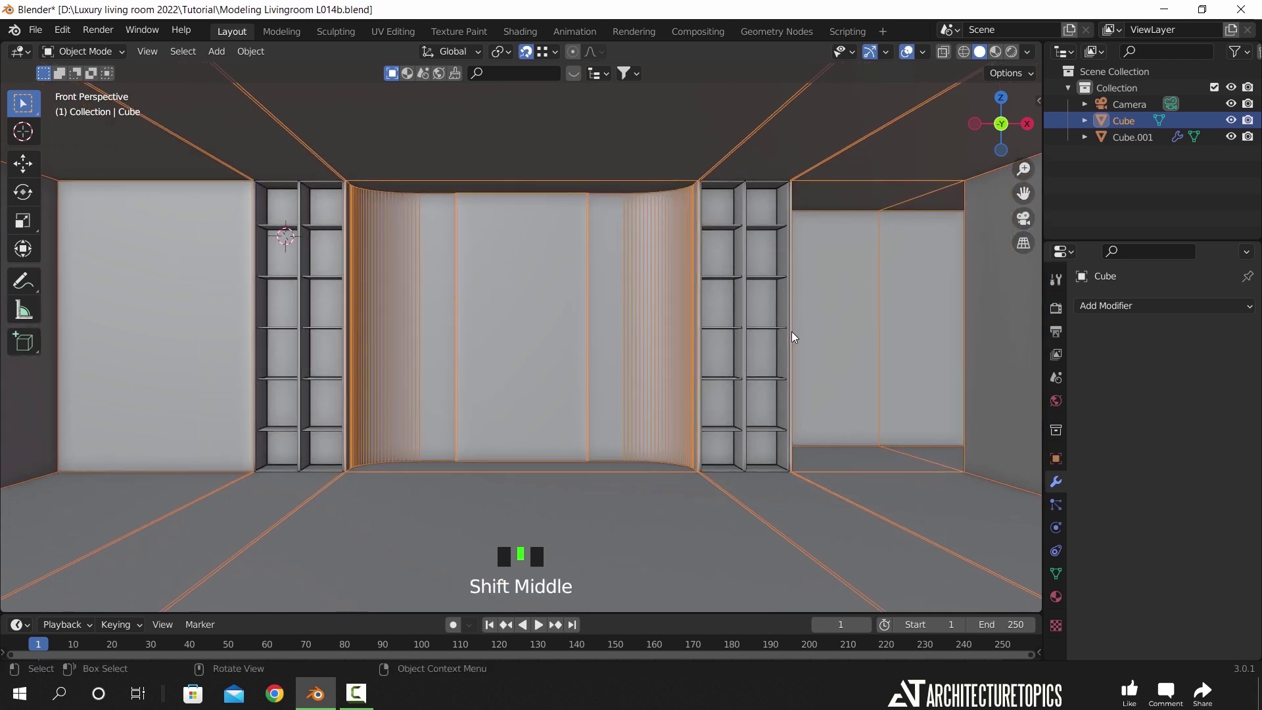
# - Align the camera to the current front view of the shelving wall and set its focal length to 28 mm
pyautogui.press('ctrl+alt+KP_0')
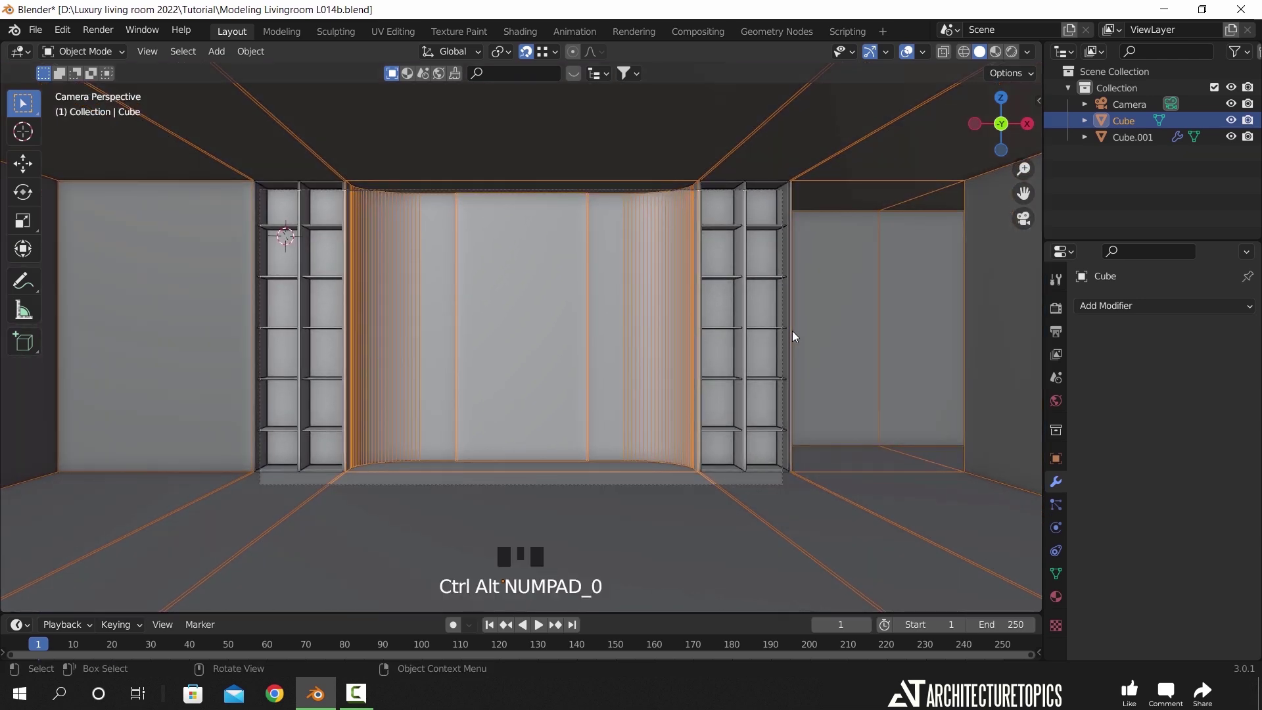
pyautogui.click(784, 337)
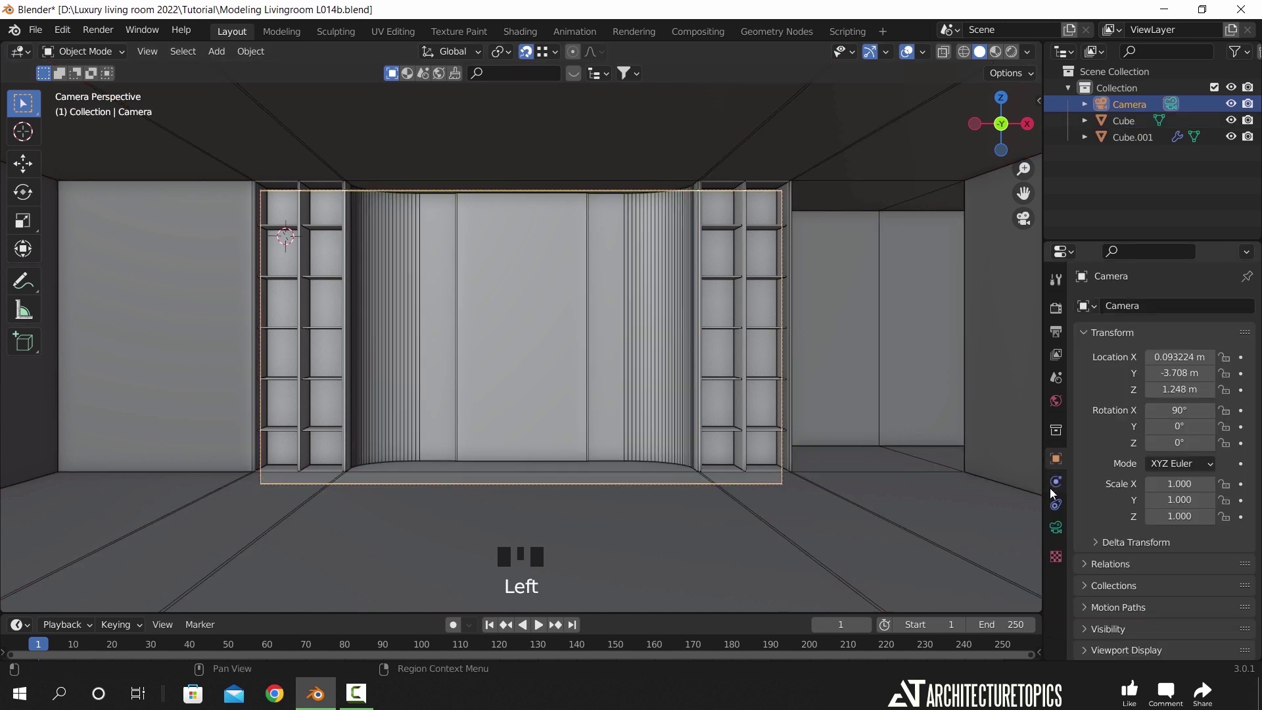
pyautogui.click(1057, 526)
pyautogui.click(1181, 385)
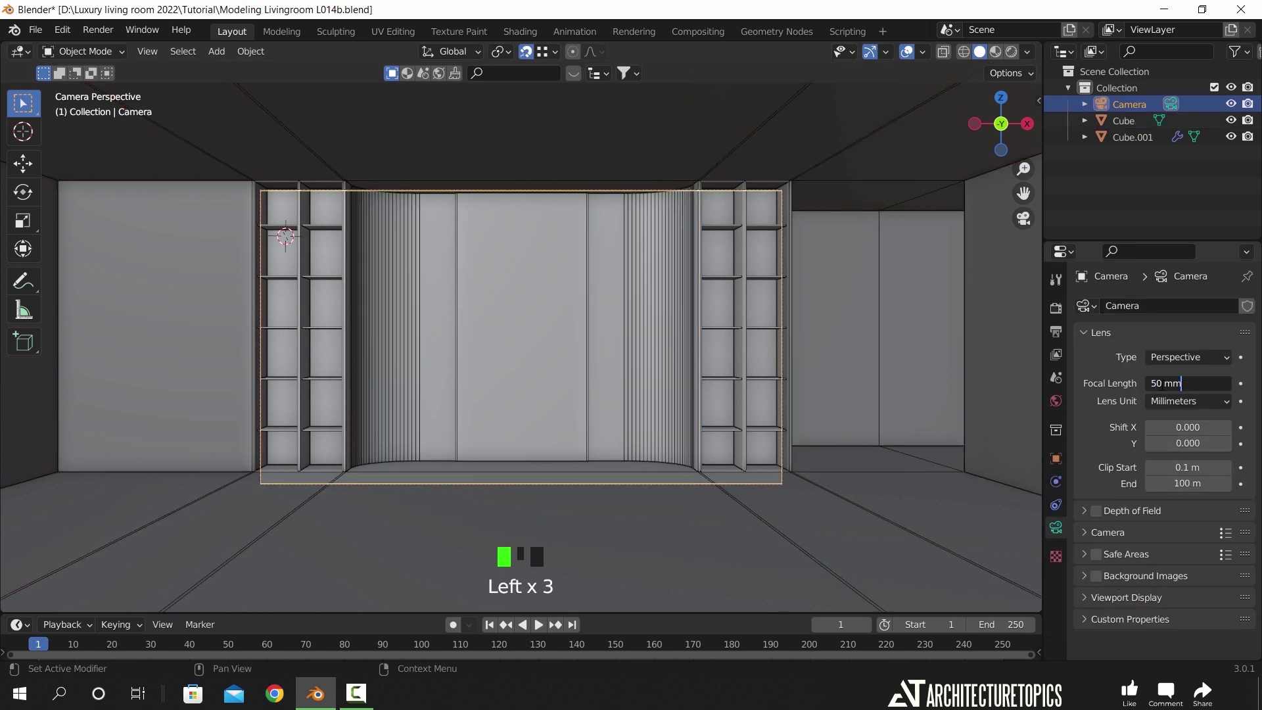
pyautogui.write('28')
pyautogui.press('Return')
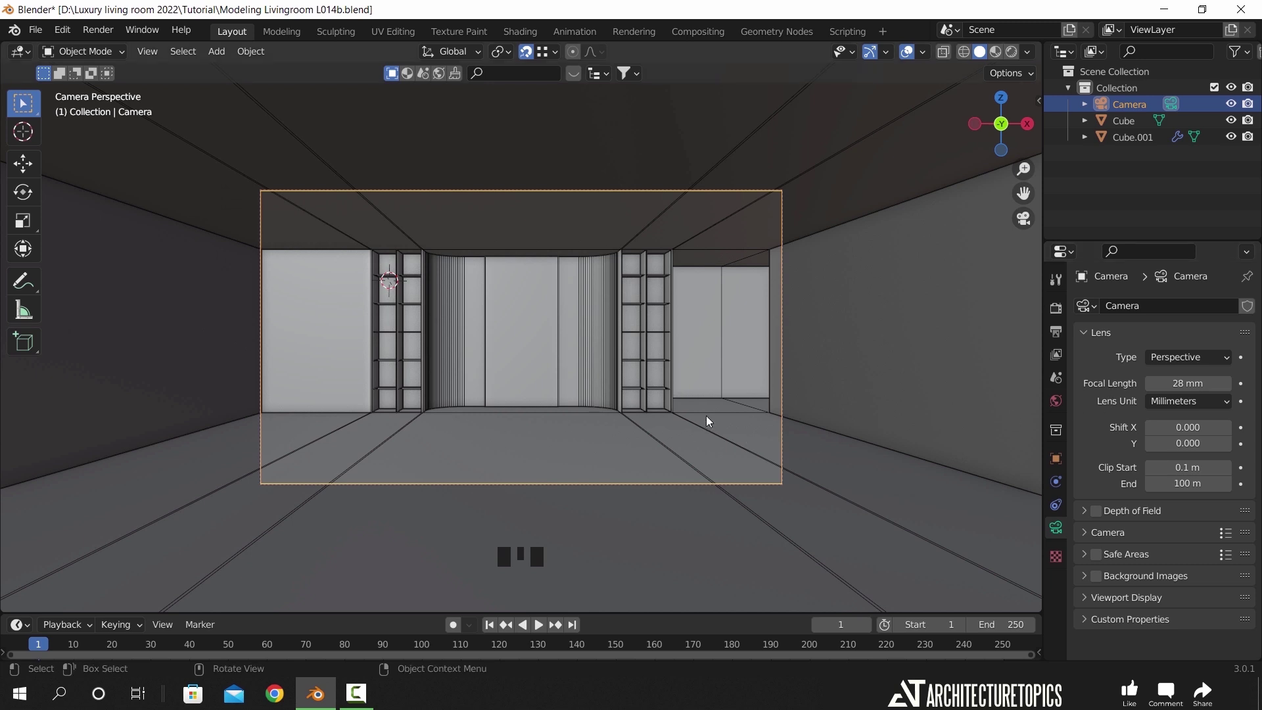
# - Move the camera sideways along X by a fraction of a metre, then slightly back from the shelving wall with snapping off
pyautogui.press('g')
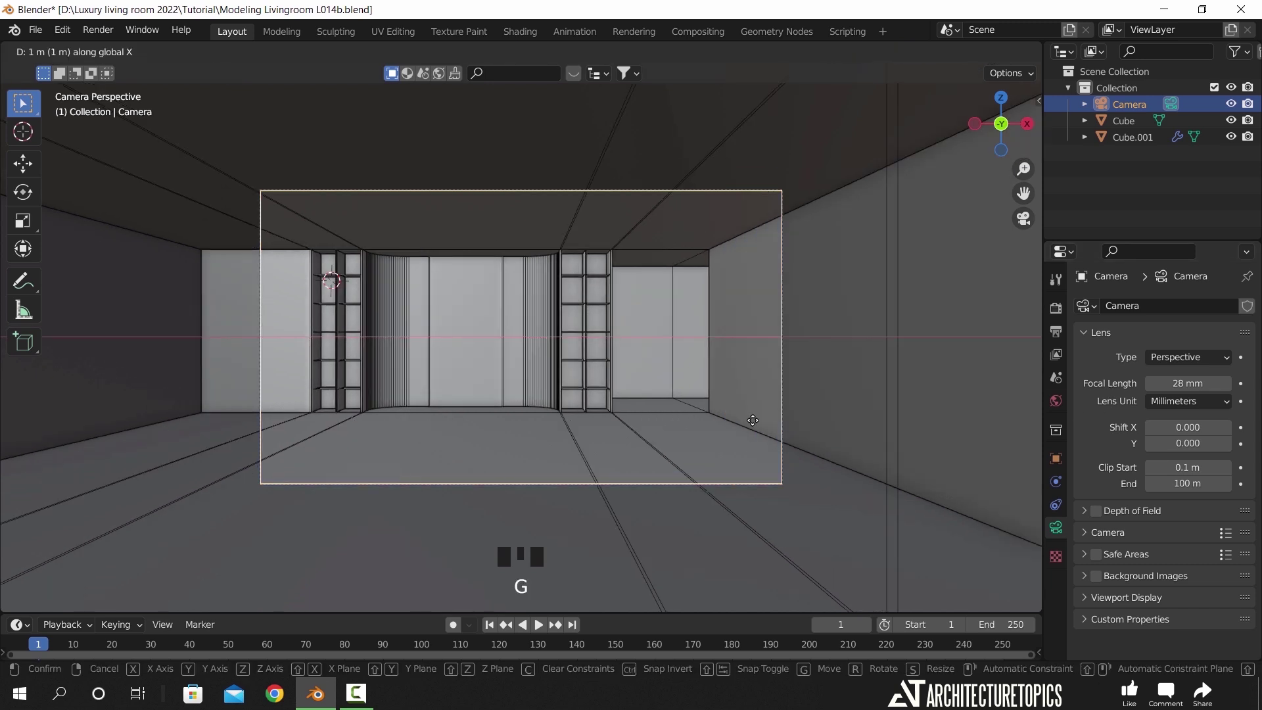
pyautogui.rightClick(719, 140)
pyautogui.click(673, 388)
pyautogui.press('g')
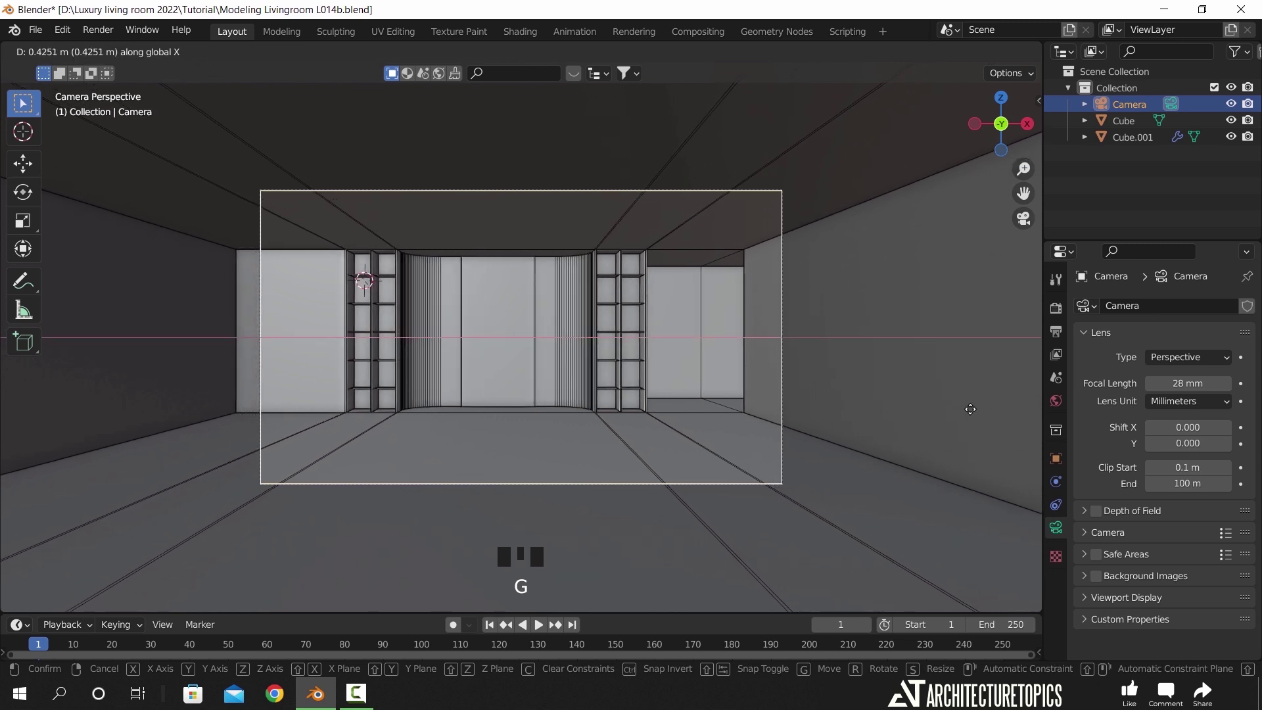
pyautogui.click(851, 413)
pyautogui.press('g')
pyautogui.click(787, 221)
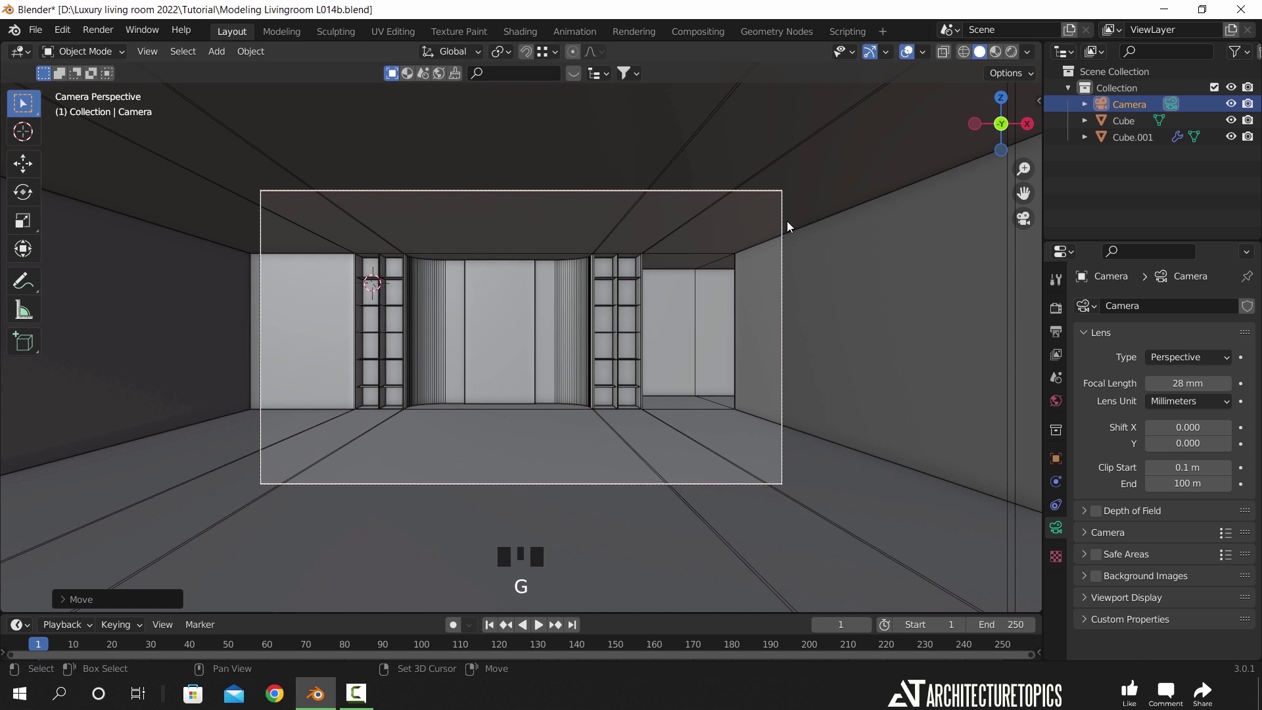
# - Turn off backface culling in the viewport and set the camera's clip start to 1.1 m
pyautogui.click(1027, 52)
pyautogui.click(935, 361)
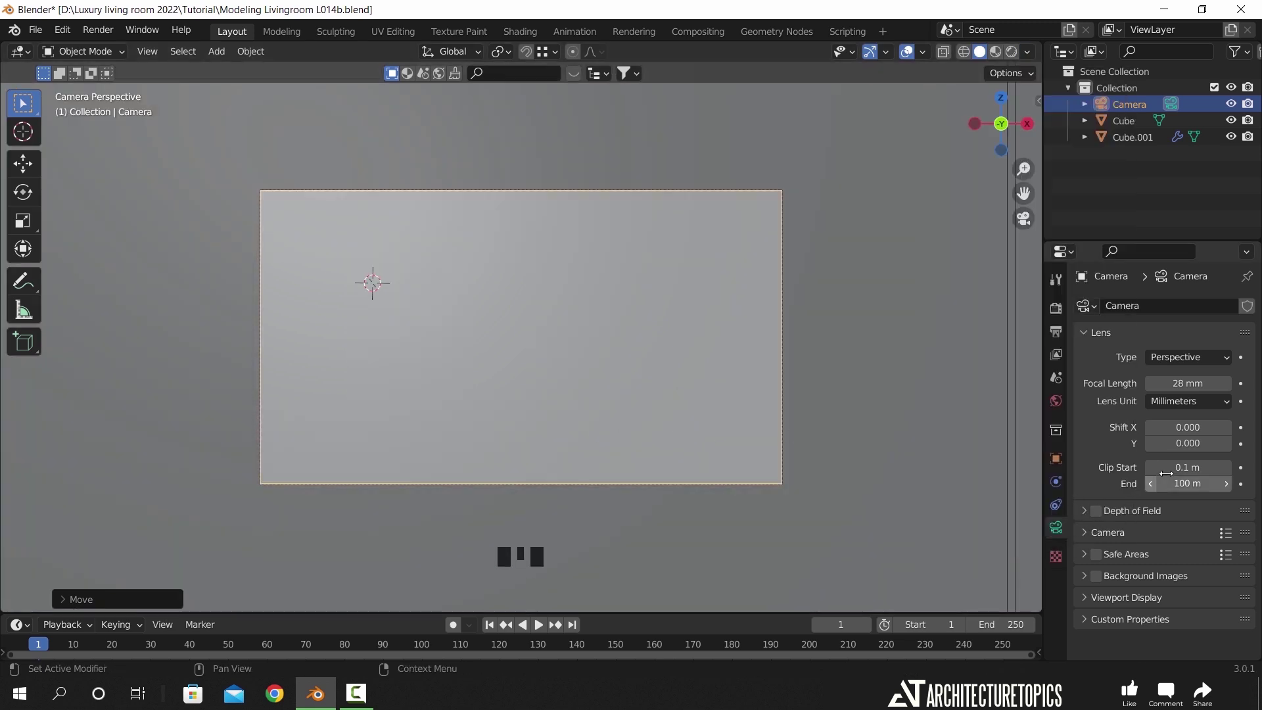
pyautogui.click(1188, 467)
pyautogui.press('Return')
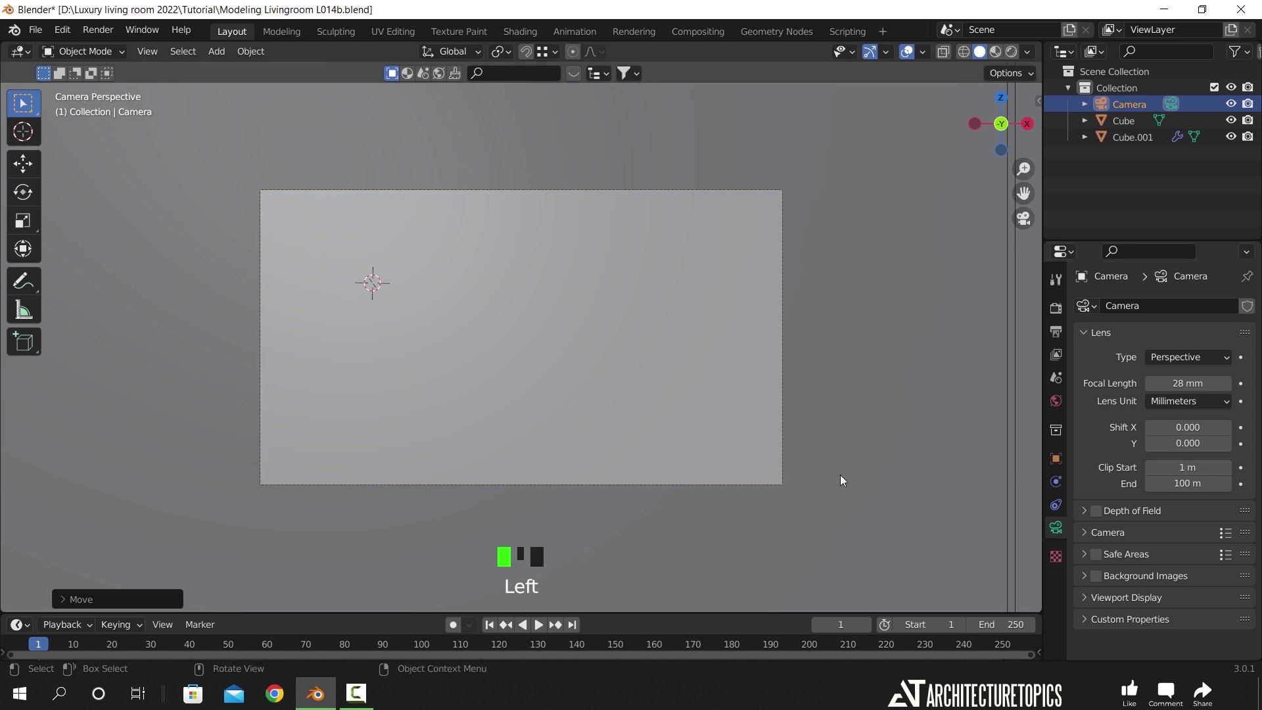
pyautogui.click(1228, 468)
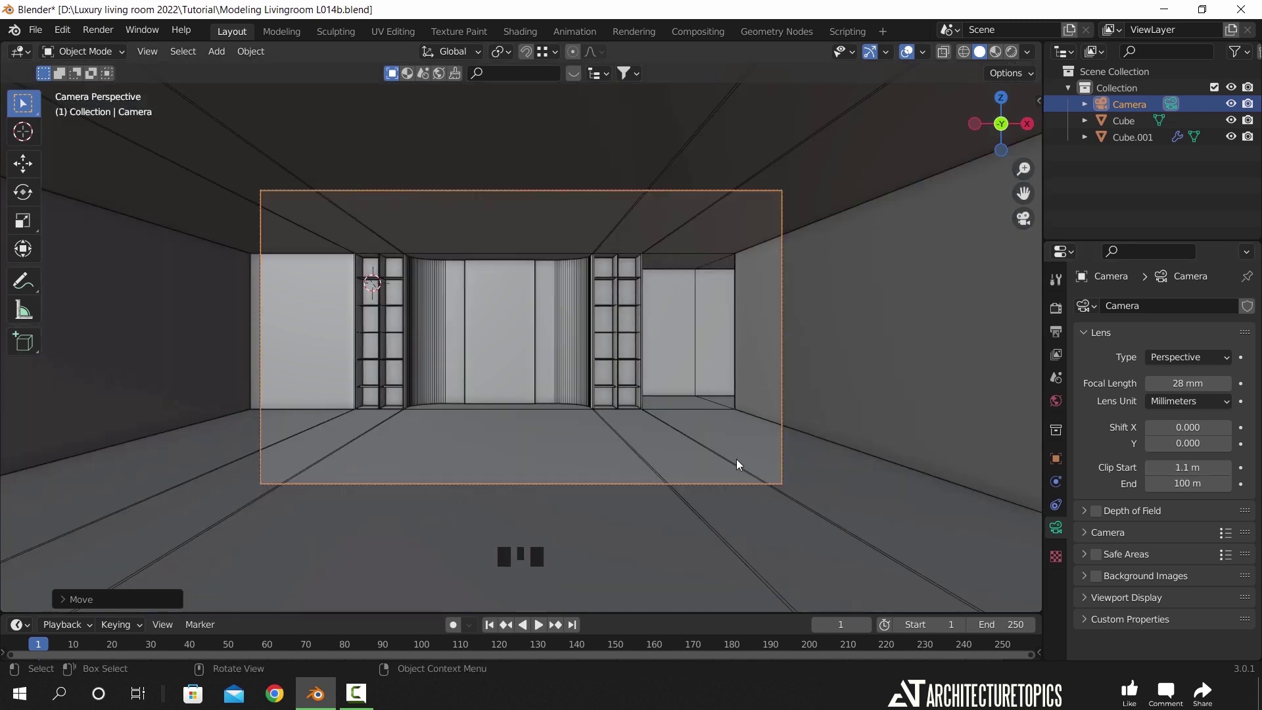
pyautogui.scroll(3, 732, 441)
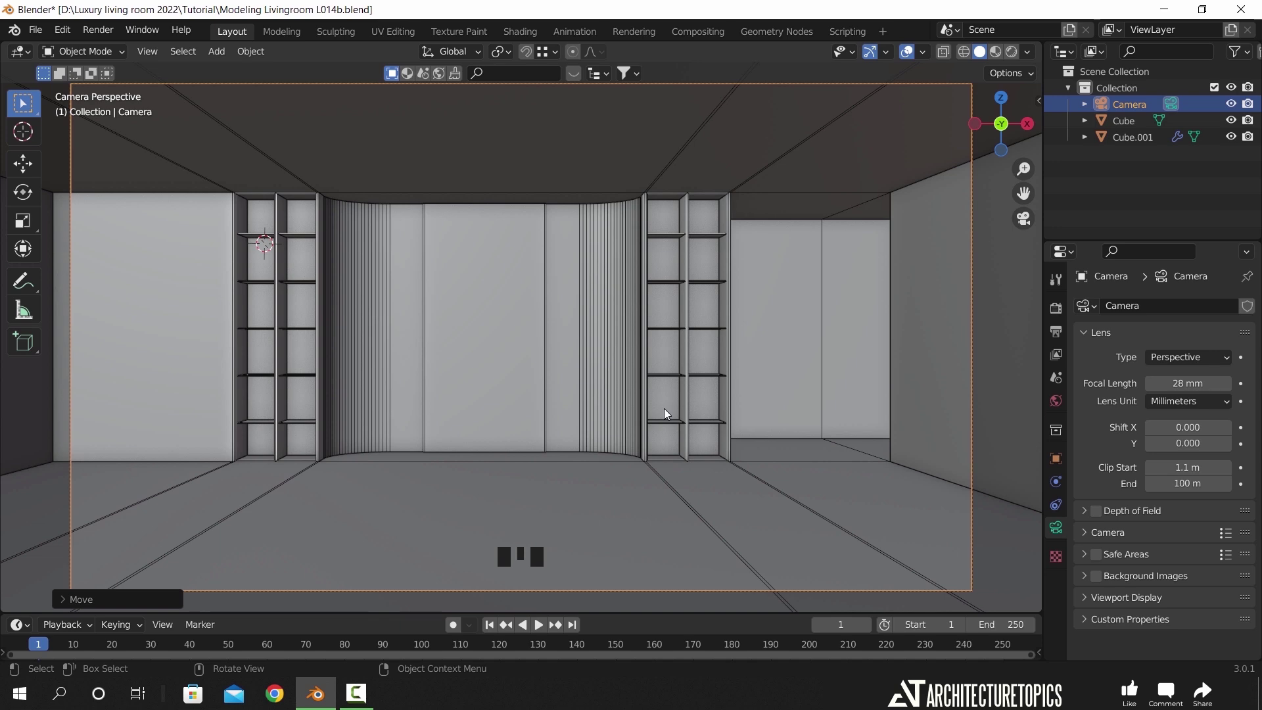
# - In top wireframe view, edit the room mesh and select the row of main room faces across its full width
pyautogui.click(657, 142)
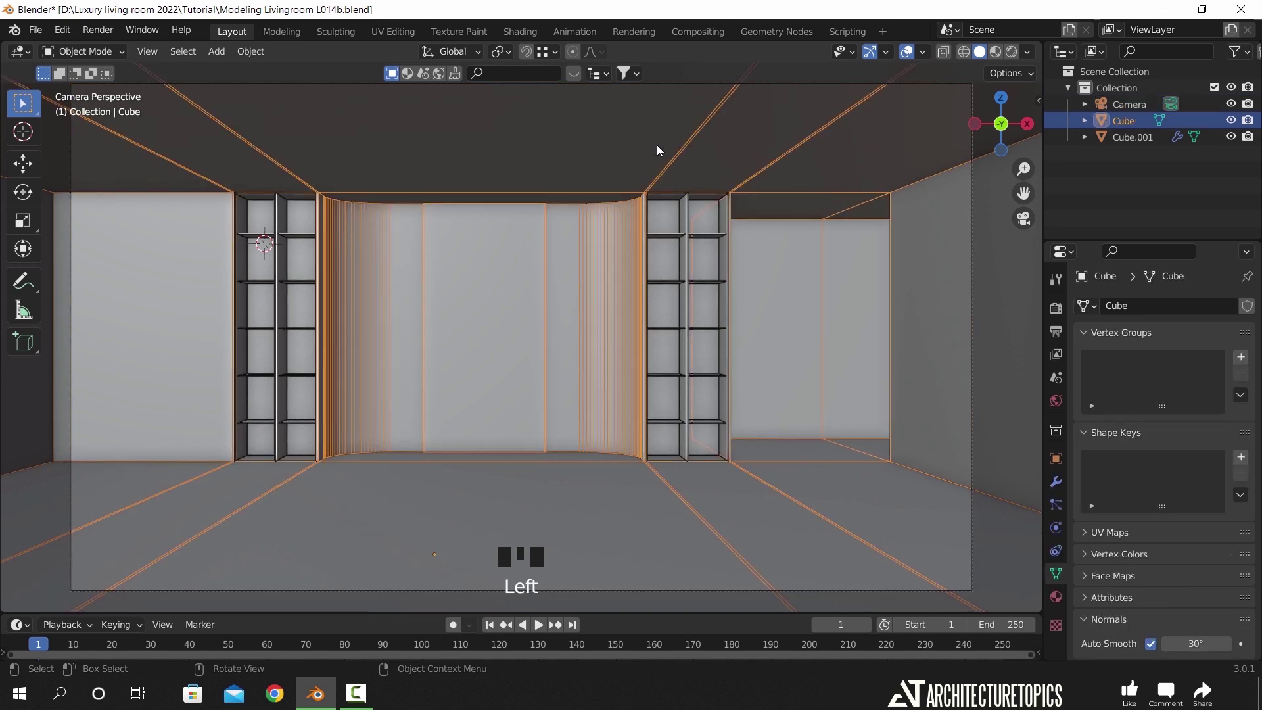
pyautogui.press('KP_7')
pyautogui.scroll(-4, 654, 356)
pyautogui.press('z')
pyautogui.keyDown('shift'); pyautogui.moveTo(538, 447); pyautogui.dragTo(664, 317, button='middle'); pyautogui.keyUp('shift')
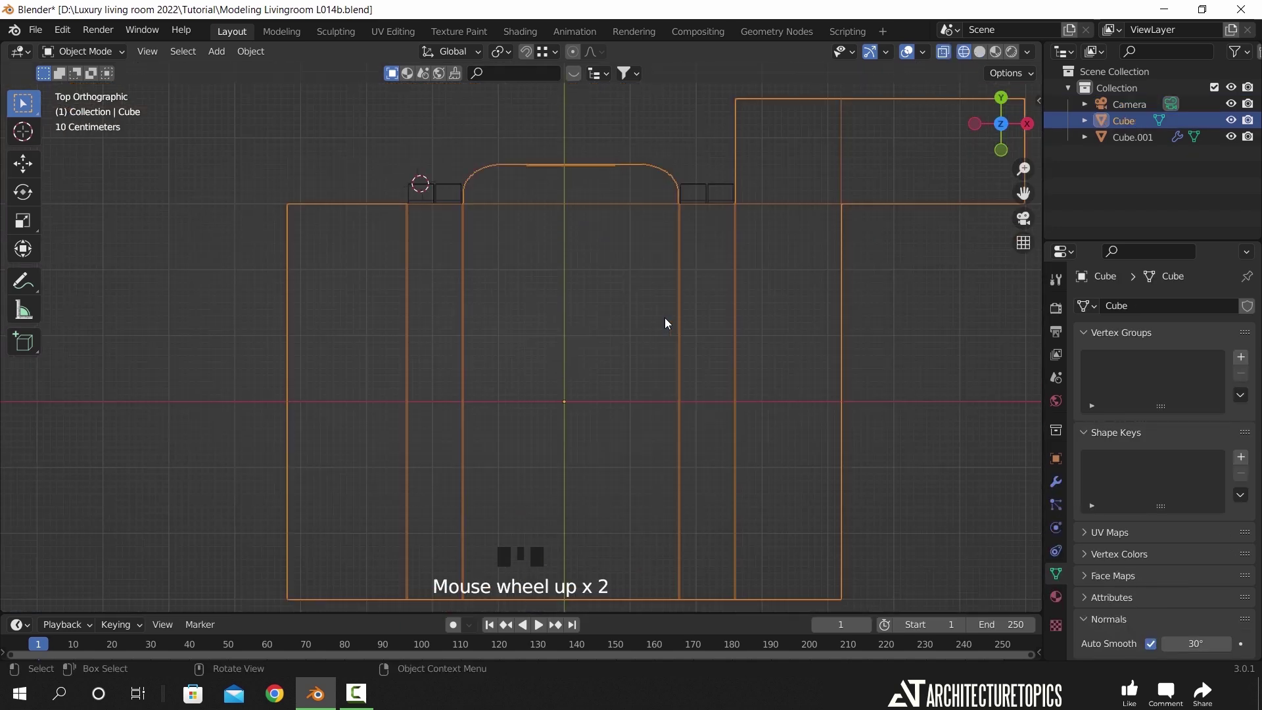
pyautogui.scroll(3, 684, 328)
pyautogui.press('Tab')
pyautogui.scroll(-2, 708, 338)
pyautogui.hotkey('ctrl', 'r')
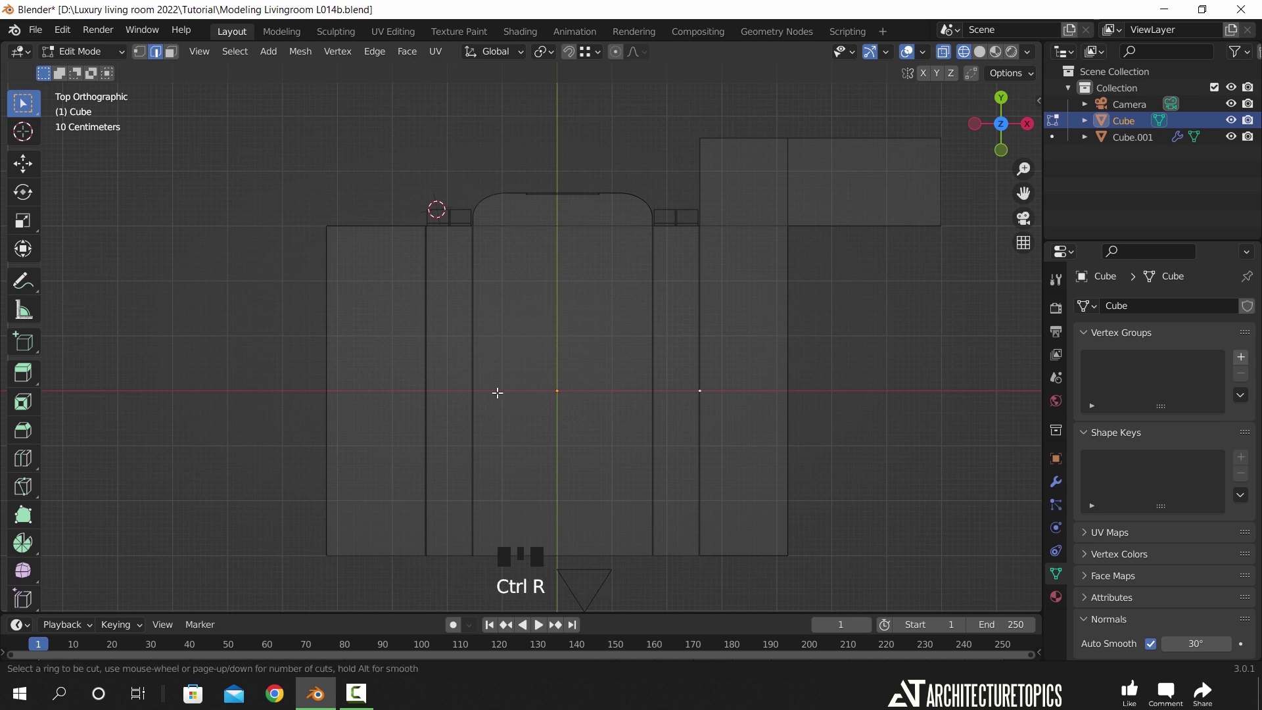
pyautogui.press('Escape')
pyautogui.scroll(1, 528, 326)
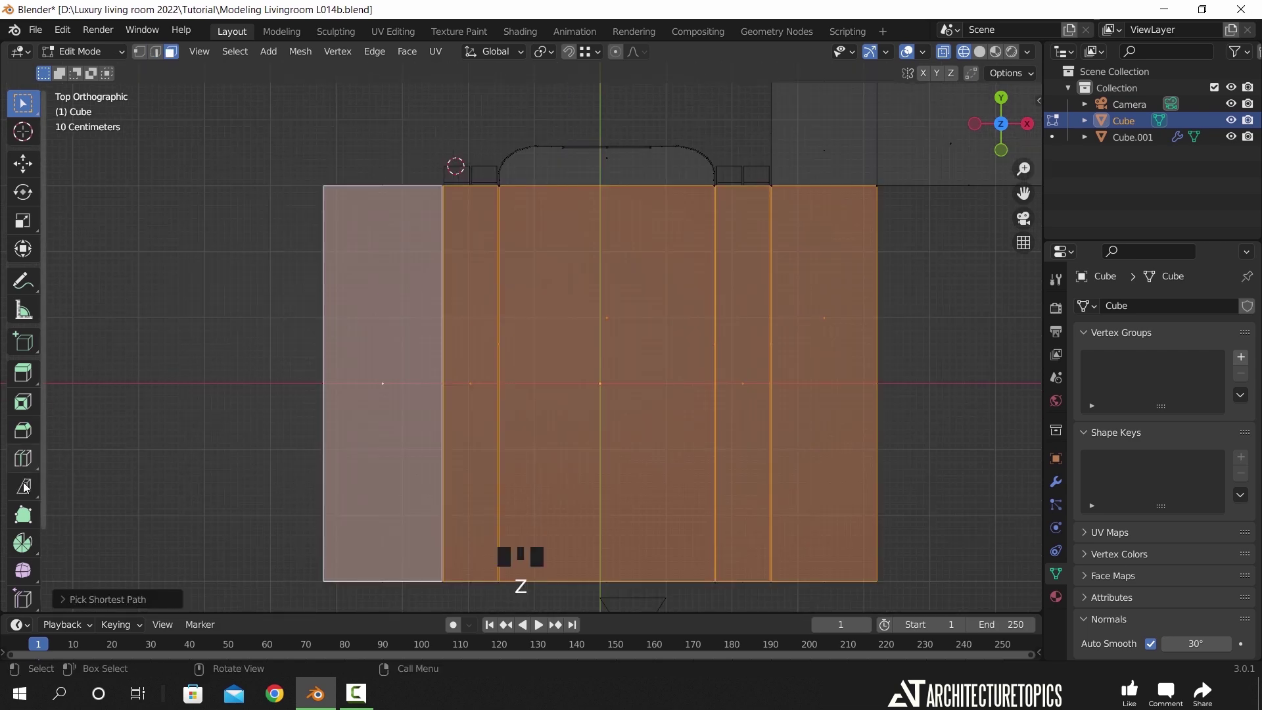
# - Bisect the selected faces with a straight cut across the room's width, just in front of the back wall
pyautogui.click(25, 487)
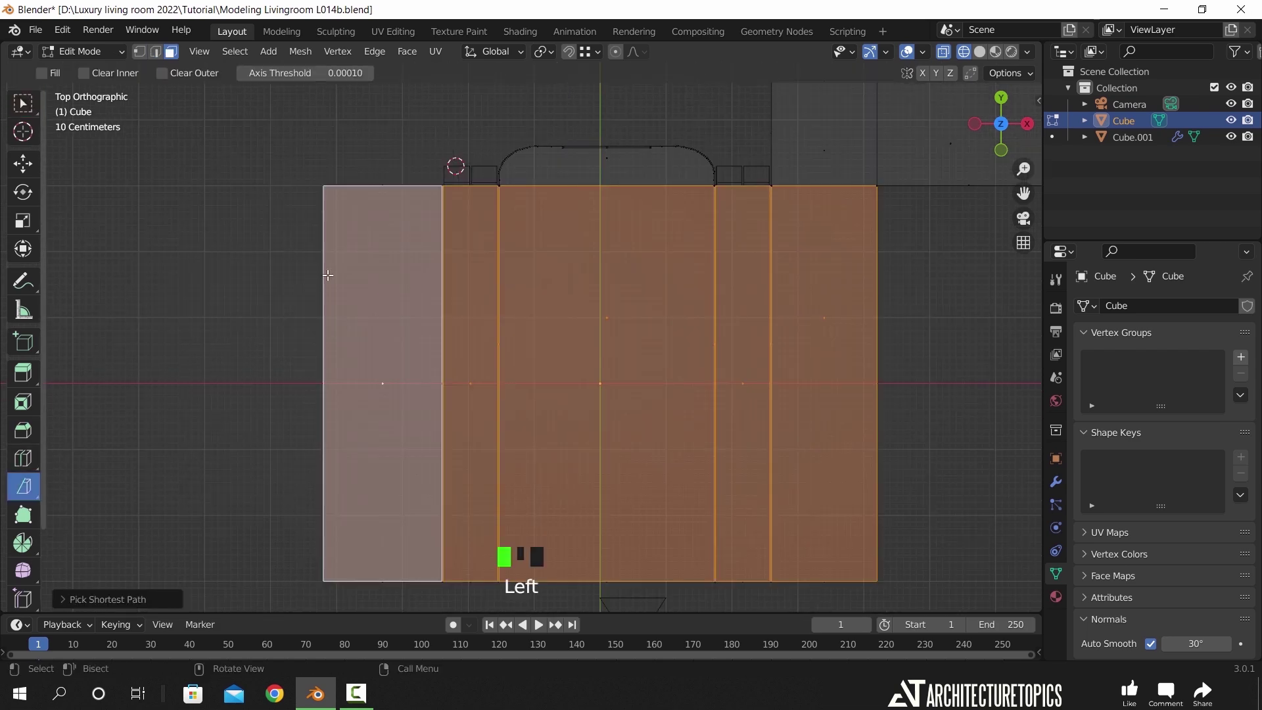
pyautogui.moveTo(323, 212); pyautogui.dragTo(874, 213)
pyautogui.moveTo(901, 239); pyautogui.dragTo(789, 251, button='middle')
pyautogui.press('KP_7')
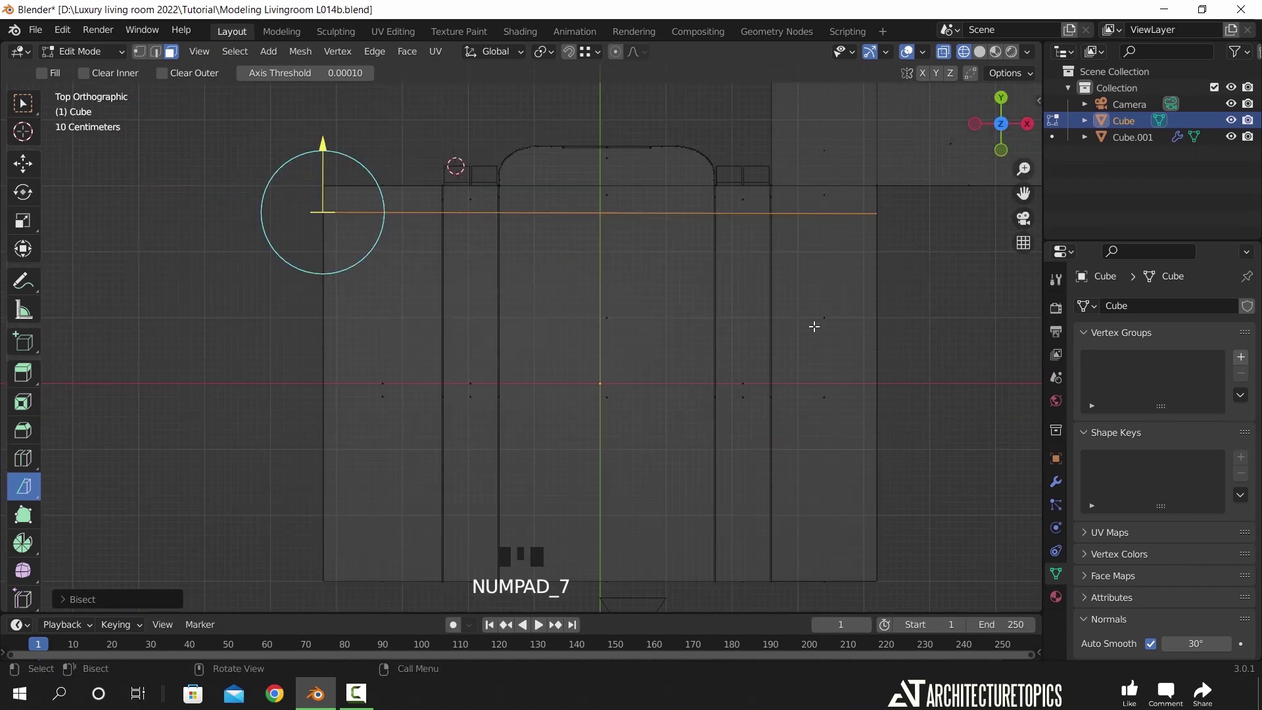
# - Add a loop cut across the room parallel to the bisect line and move it farther from the back wall
pyautogui.hotkey('ctrl', 'r')
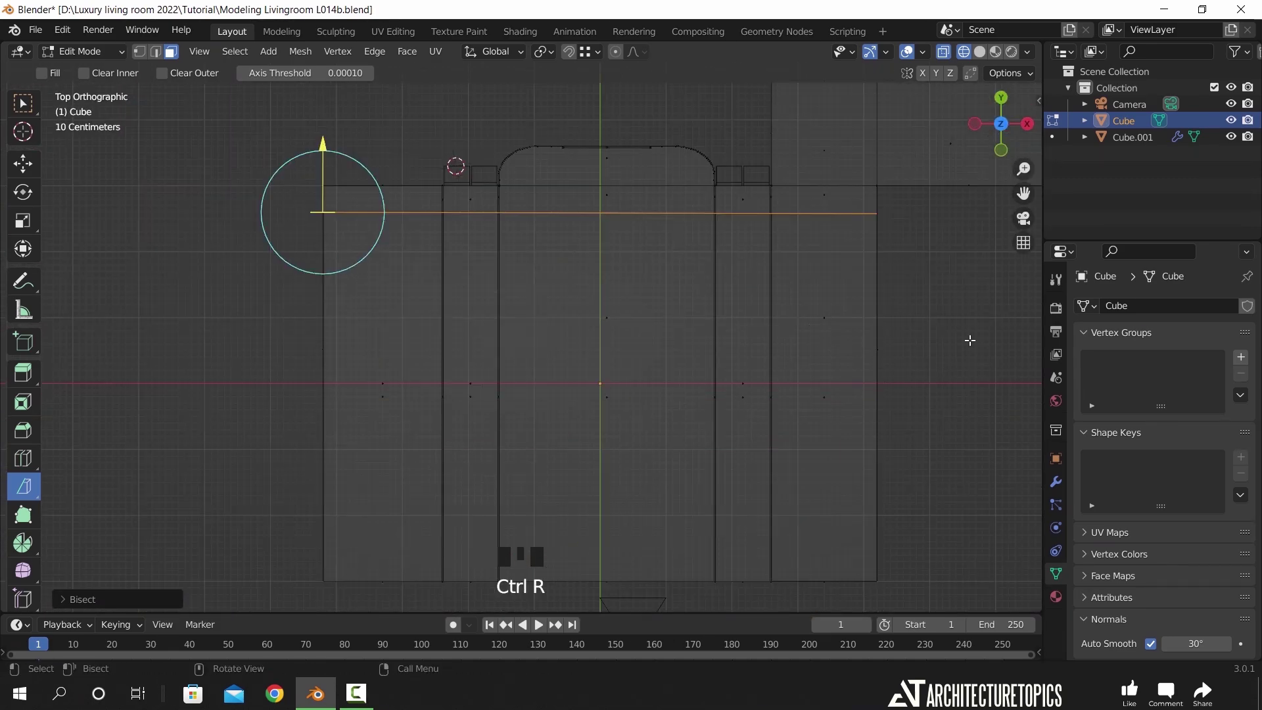
pyautogui.click(927, 352)
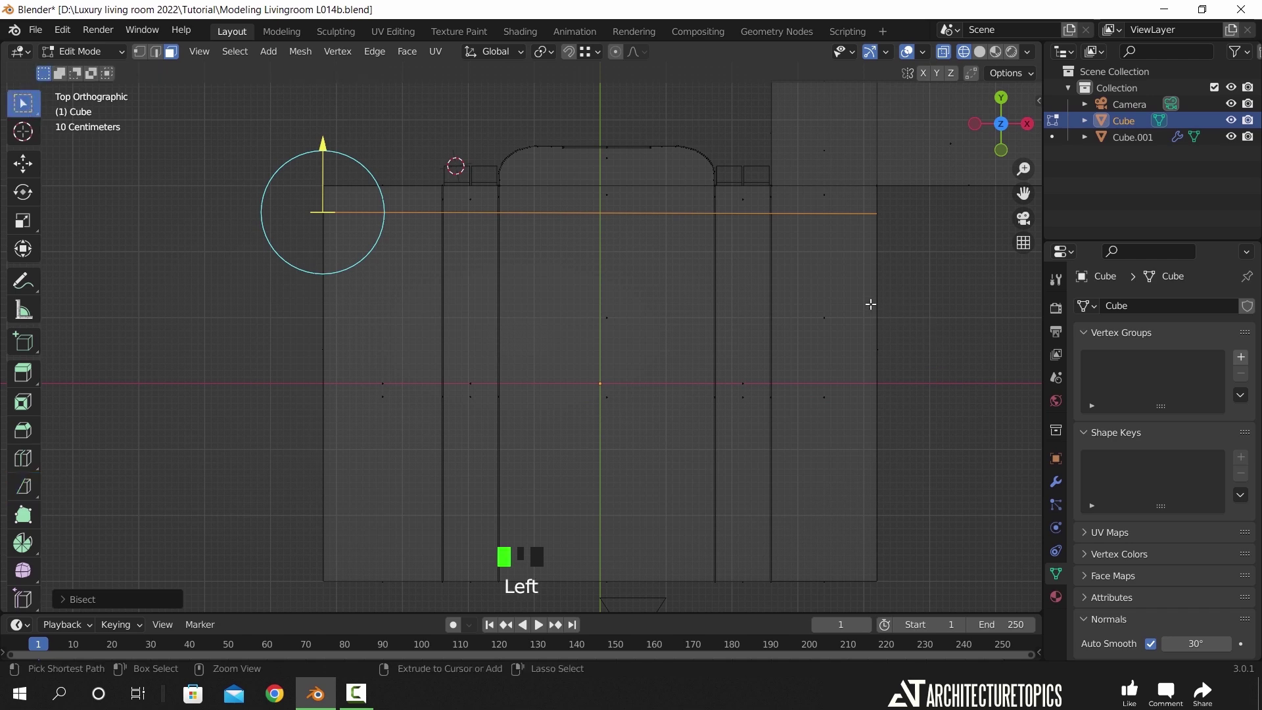
pyautogui.hotkey('ctrl', 'r')
pyautogui.click(880, 390)
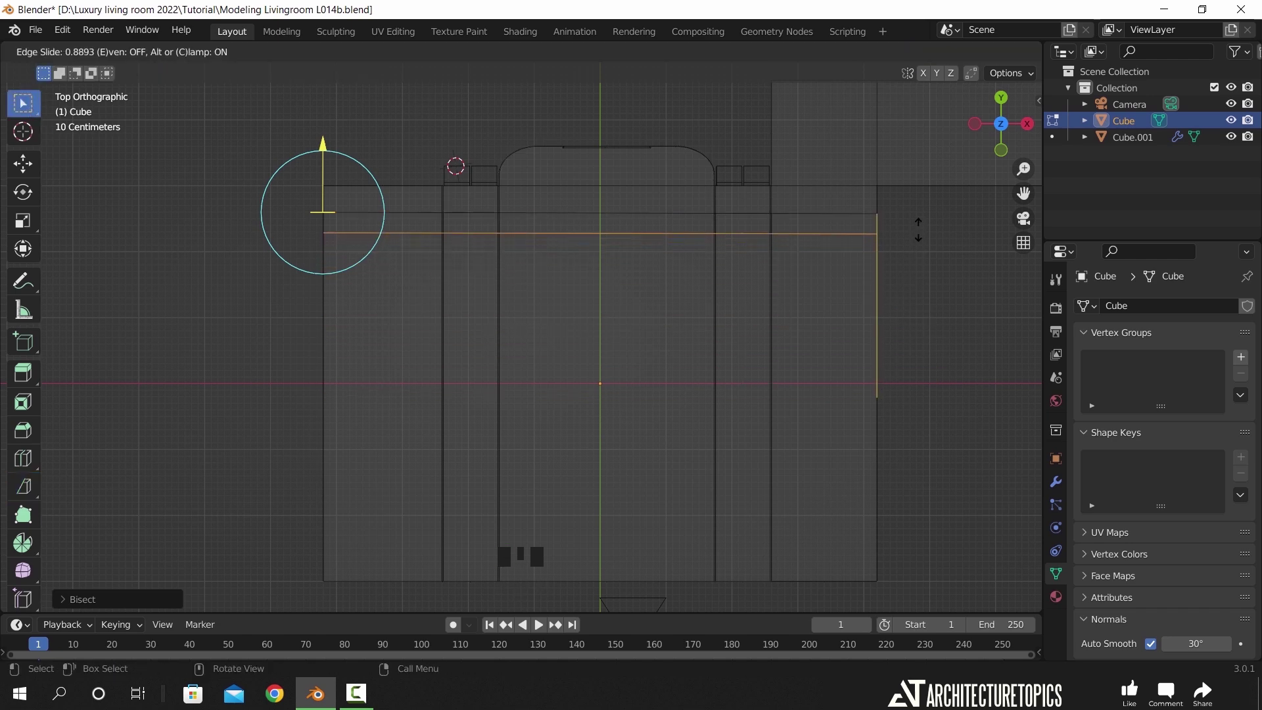
pyautogui.click(918, 229)
pyautogui.moveTo(751, 385); pyautogui.dragTo(800, 301, button='middle')
pyautogui.press('KP_7')
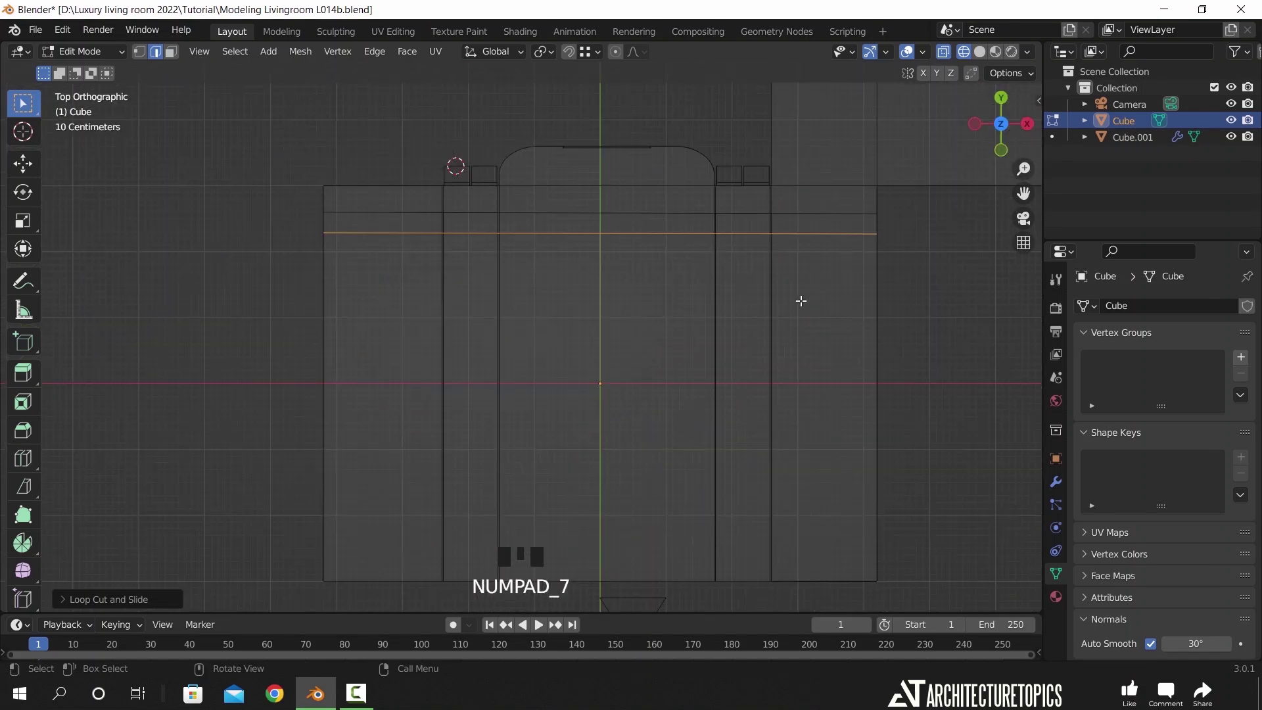
pyautogui.press('g')
pyautogui.click(826, 363)
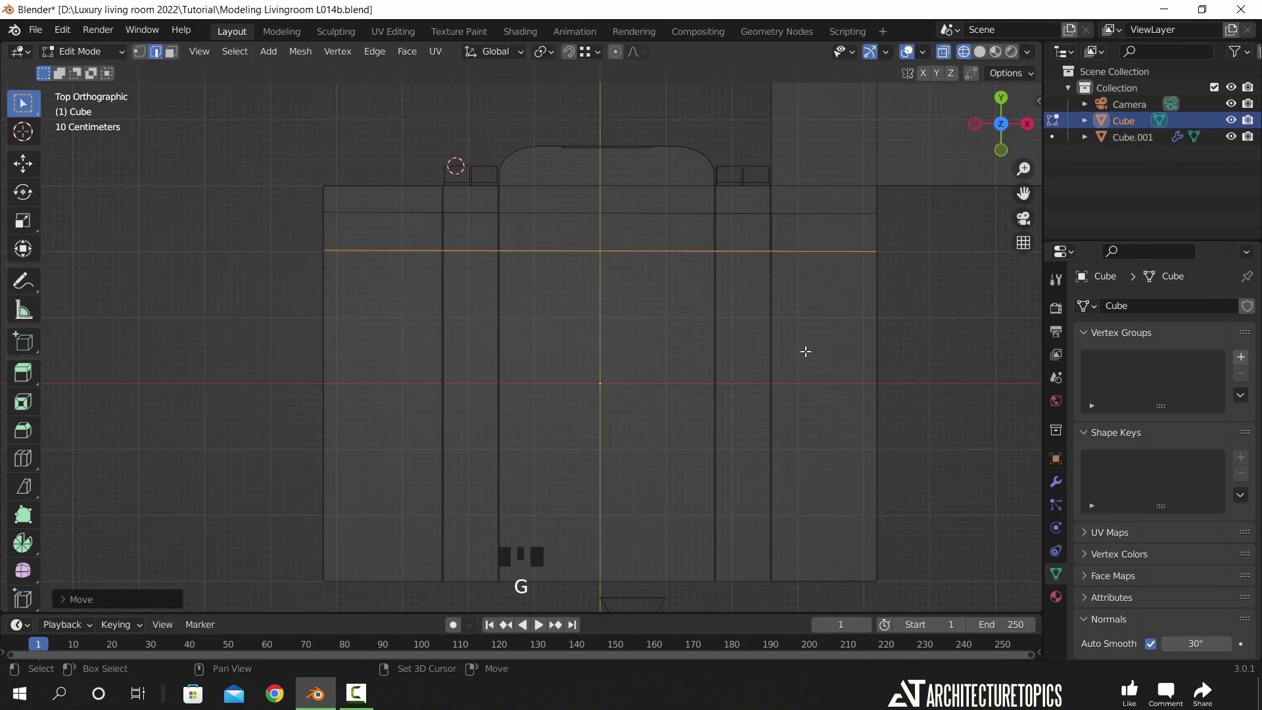
# - Add another loop cut across the room's width and slide it close to the front wall behind the camera
pyautogui.hotkey('ctrl', 'r')
pyautogui.click(864, 361)
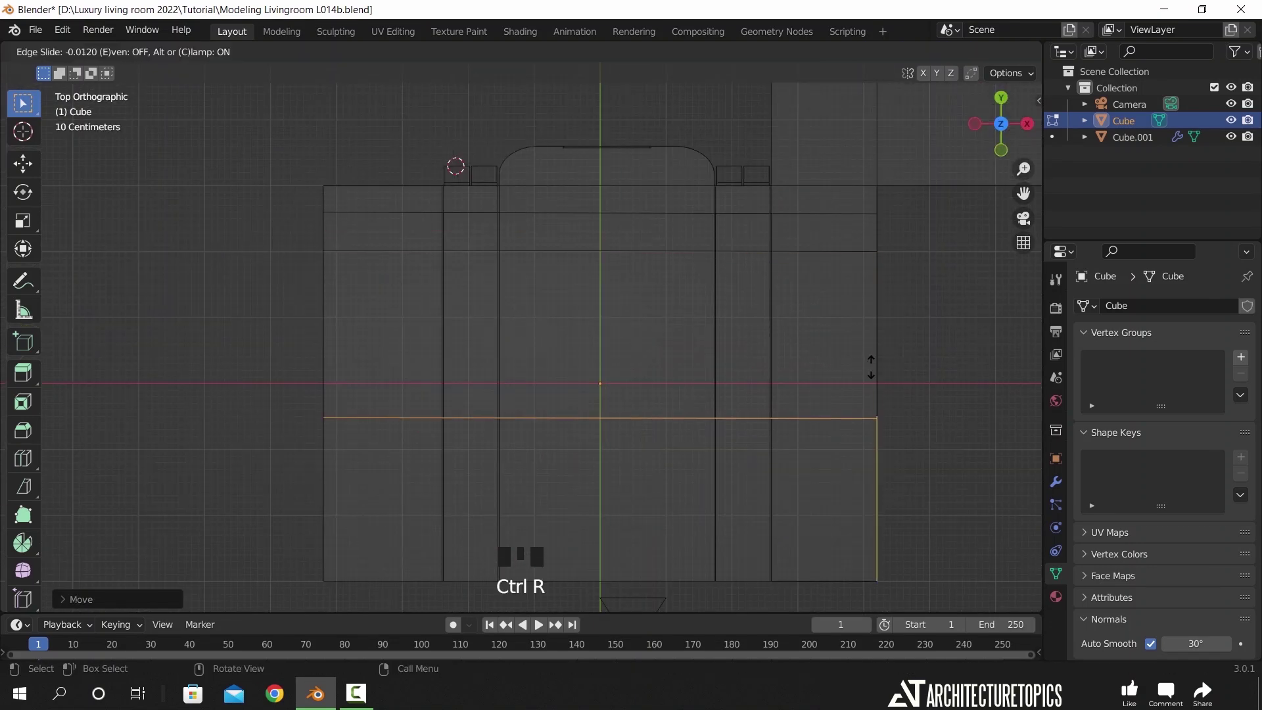
pyautogui.click(895, 463)
pyautogui.scroll(1, 847, 344)
pyautogui.keyDown('shift'); pyautogui.moveTo(842, 344); pyautogui.dragTo(818, 262, button='middle'); pyautogui.keyUp('shift')
pyautogui.scroll(-3, 743, 335)
pyautogui.scroll(3, 743, 335)
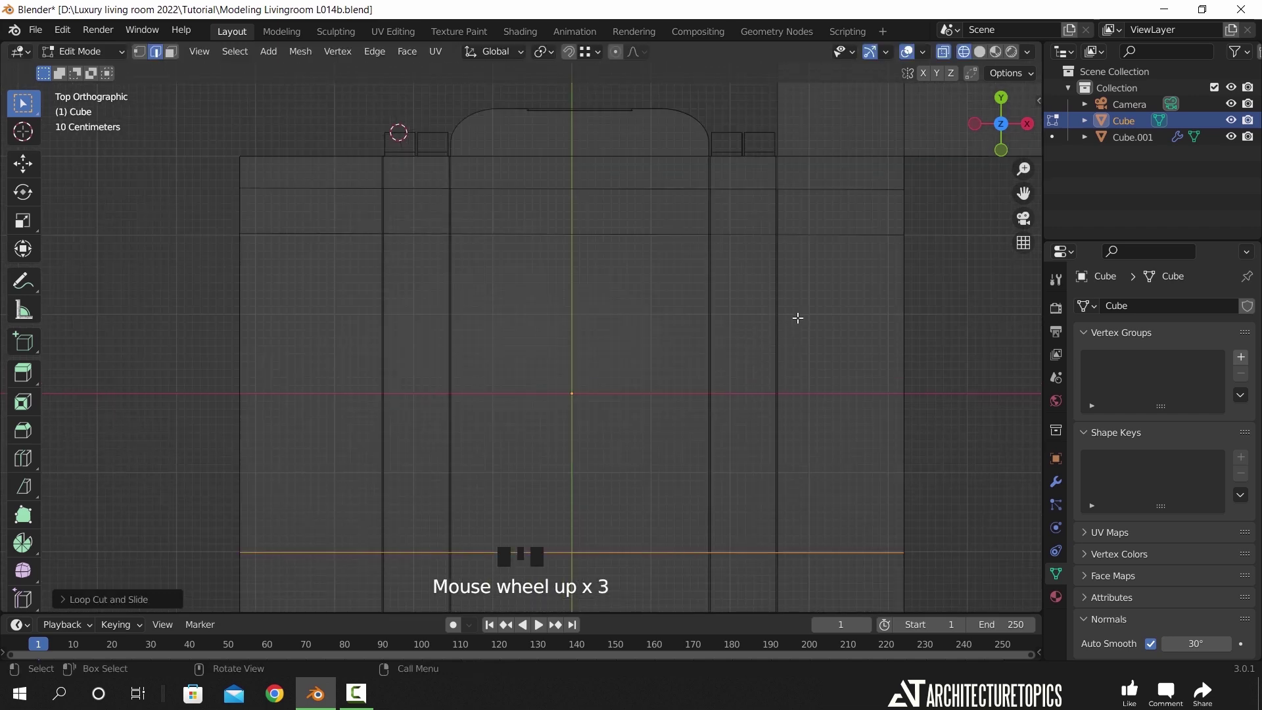
pyautogui.scroll(-2, 799, 310)
pyautogui.scroll(1, 748, 319)
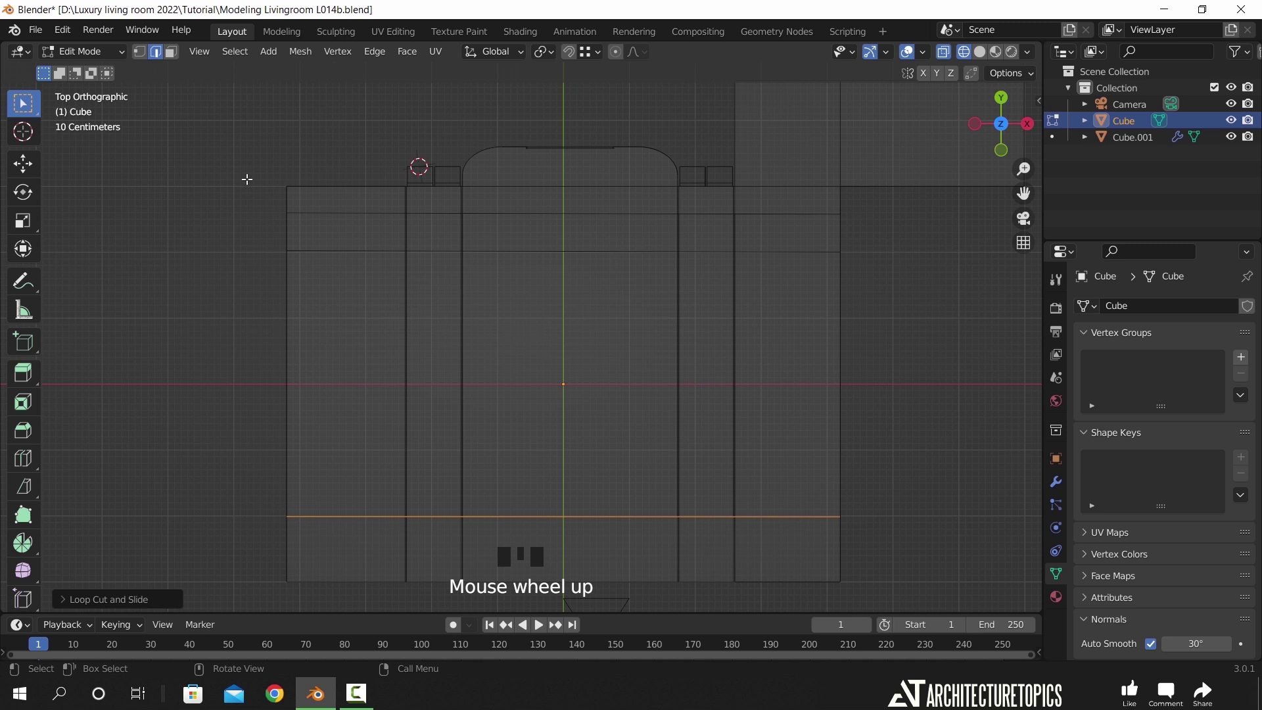
# - Select only the central ceiling faces between the shelf columns, from the bisect line to the front loop cut
pyautogui.click(171, 53)
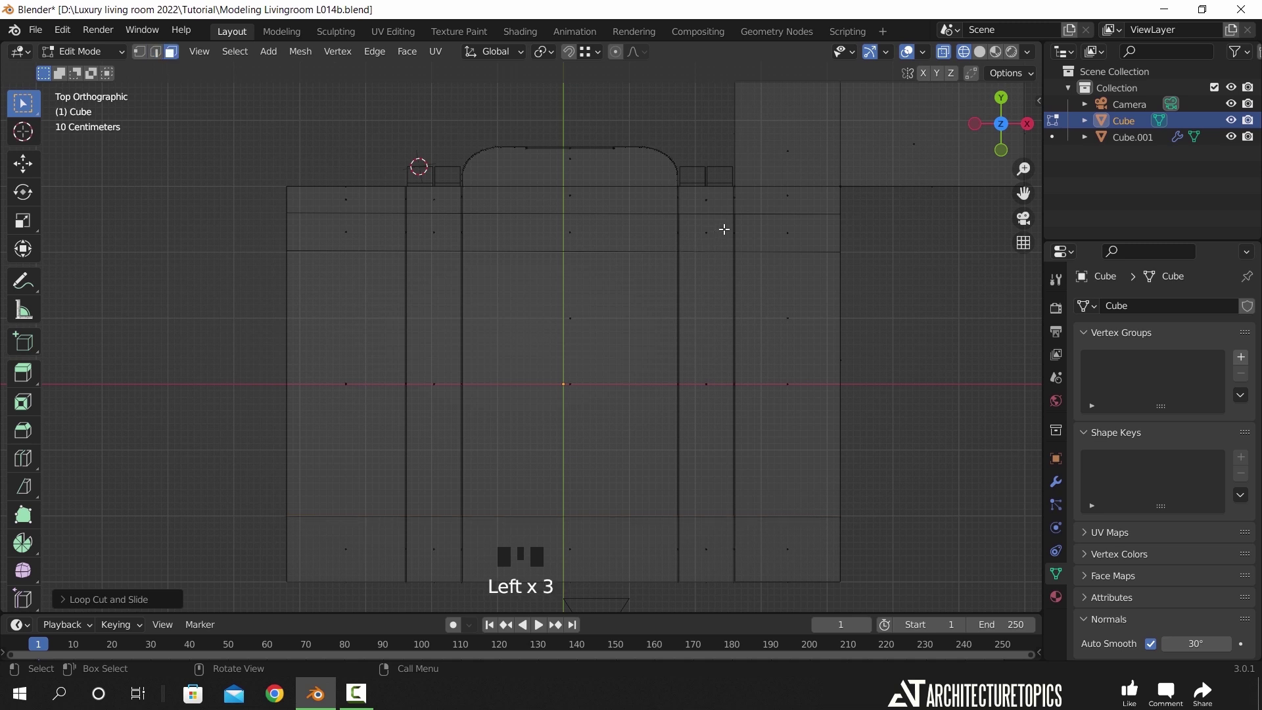
pyautogui.moveTo(753, 224); pyautogui.dragTo(403, 509)
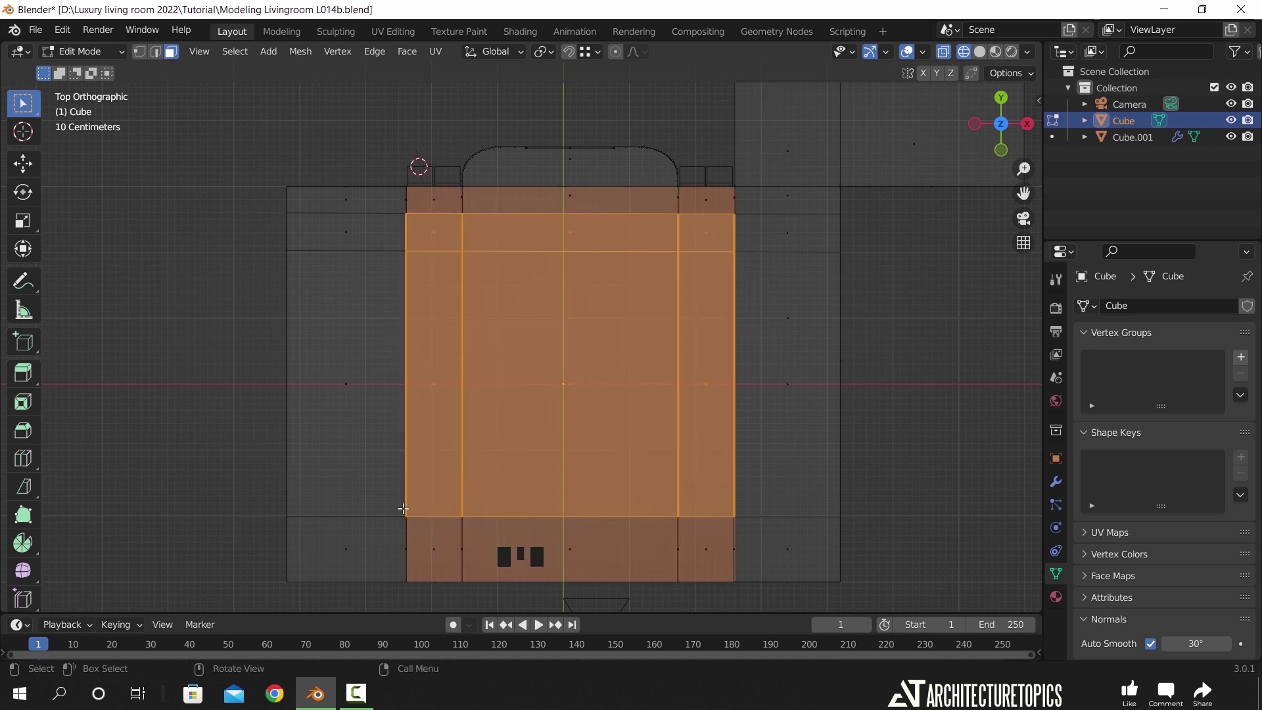
pyautogui.keyDown('ctrl'); pyautogui.moveTo(755, 159); pyautogui.dragTo(391, 214); pyautogui.keyUp('ctrl')
pyautogui.moveTo(618, 317); pyautogui.dragTo(755, 394, button='middle')
pyautogui.keyDown('ctrl'); pyautogui.moveTo(724, 383); pyautogui.dragTo(338, 512); pyautogui.keyUp('ctrl')
pyautogui.moveTo(338, 513); pyautogui.dragTo(671, 397, button='middle')
pyautogui.scroll(3, 659, 438)
pyautogui.press('KP_7')
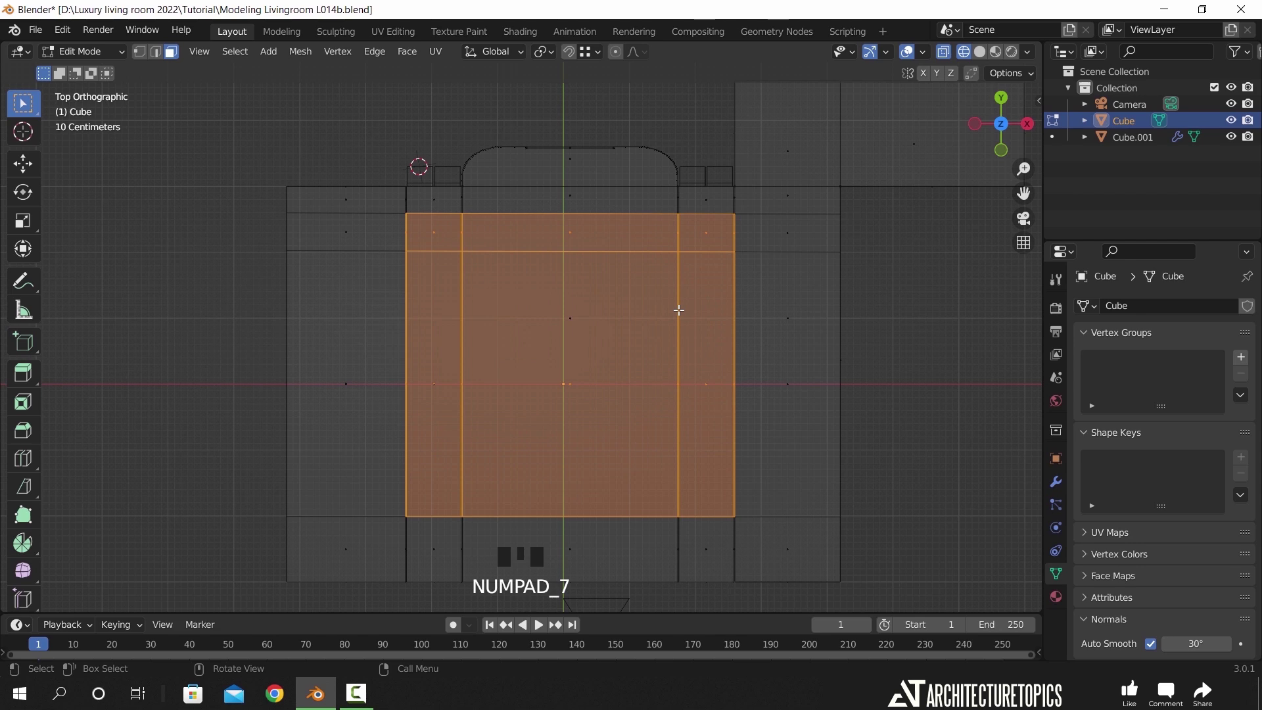
# - Delete the selected central ceiling faces and return the viewport to solid shading
pyautogui.scroll(3, 679, 310)
pyautogui.scroll(-2, 679, 339)
pyautogui.scroll(2, 651, 298)
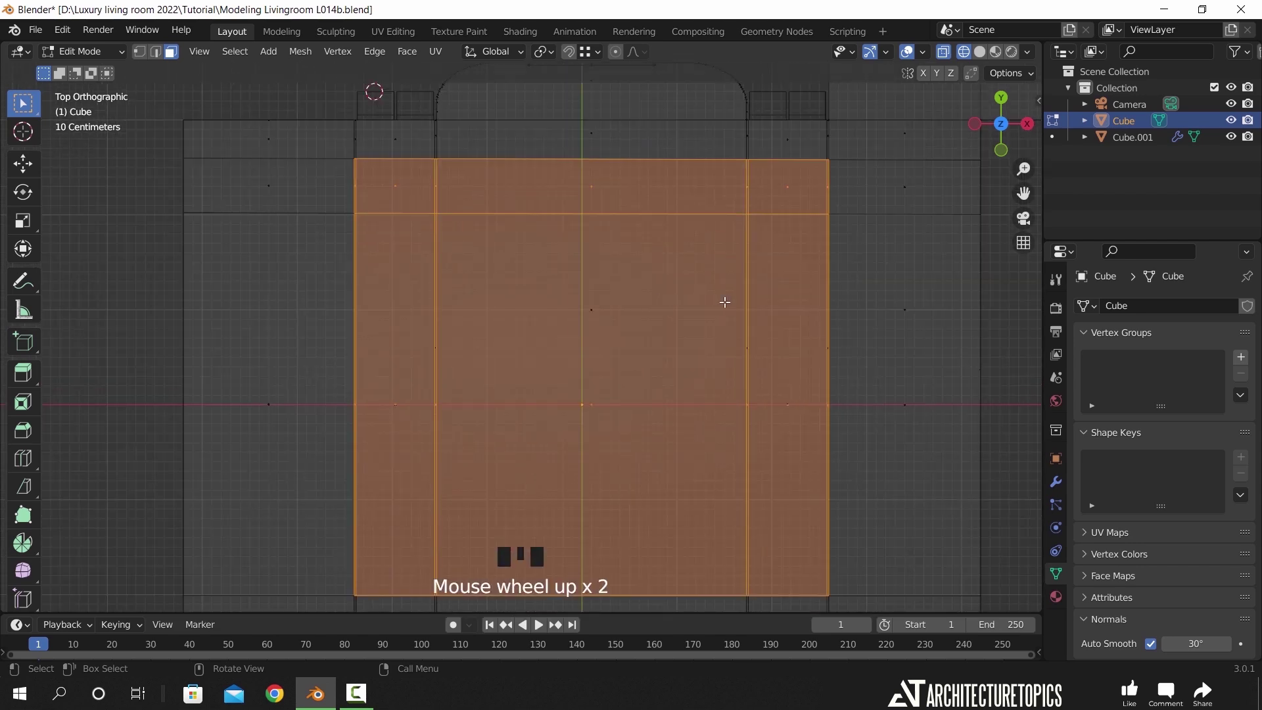
pyautogui.press('x')
pyautogui.click(743, 306)
pyautogui.press('z')
pyautogui.click(681, 322)
# - Select the ceiling opening's edges on the corridor side and extrude them with snapping to the opposite side to close the opening
pyautogui.moveTo(704, 372); pyautogui.dragTo(801, 275, button='middle')
pyautogui.press('2')
pyautogui.click(596, 196)
pyautogui.keyDown('shift'); pyautogui.click(698, 236); pyautogui.keyUp('shift')
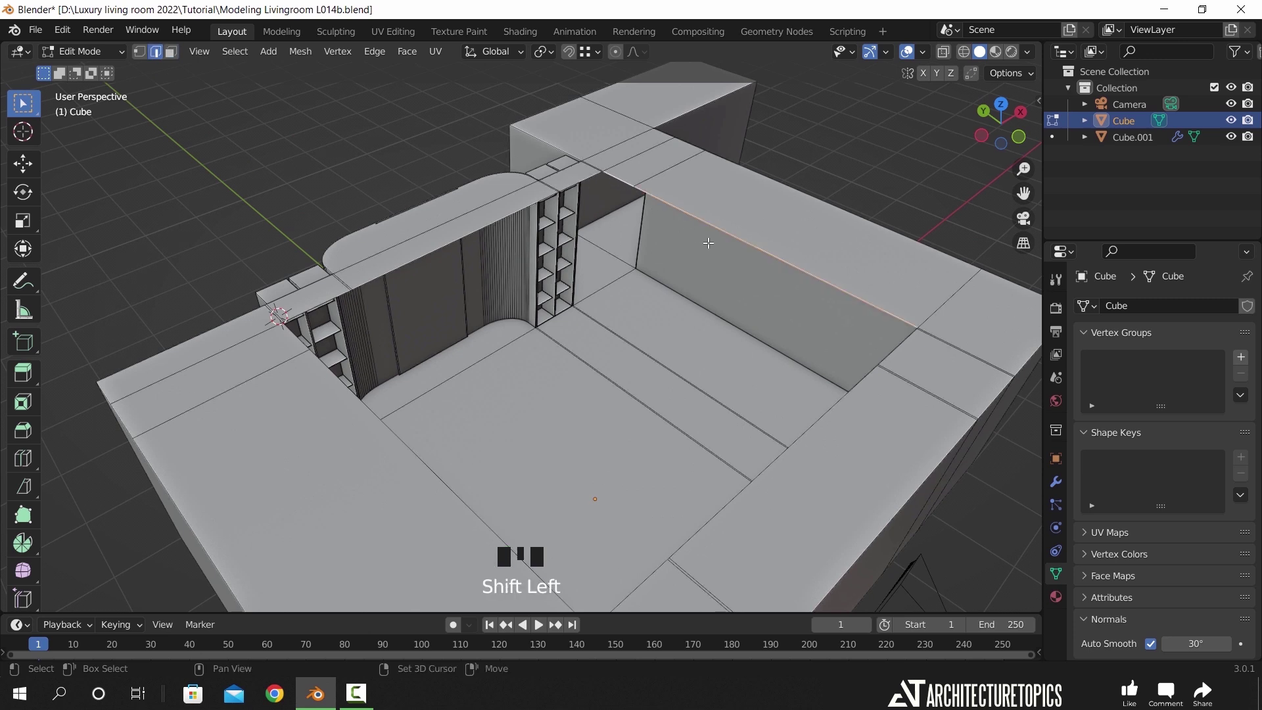
pyautogui.scroll(-1, 529, 305)
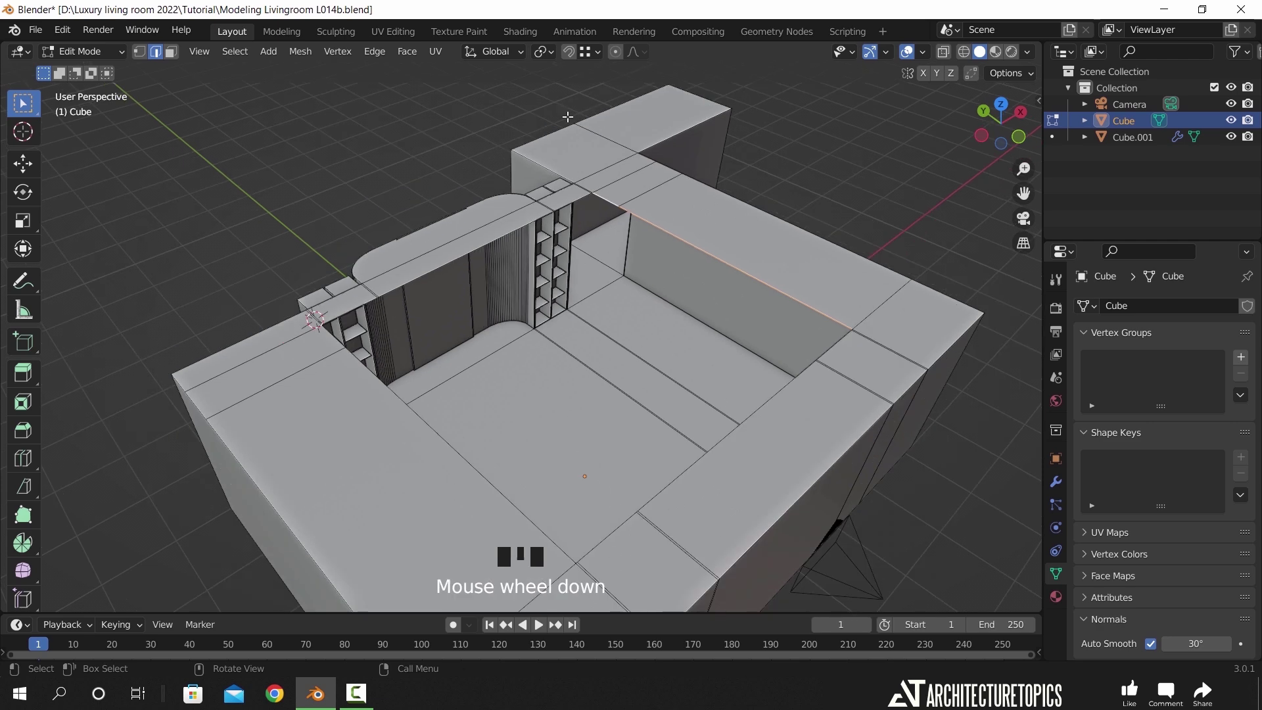
pyautogui.click(568, 58)
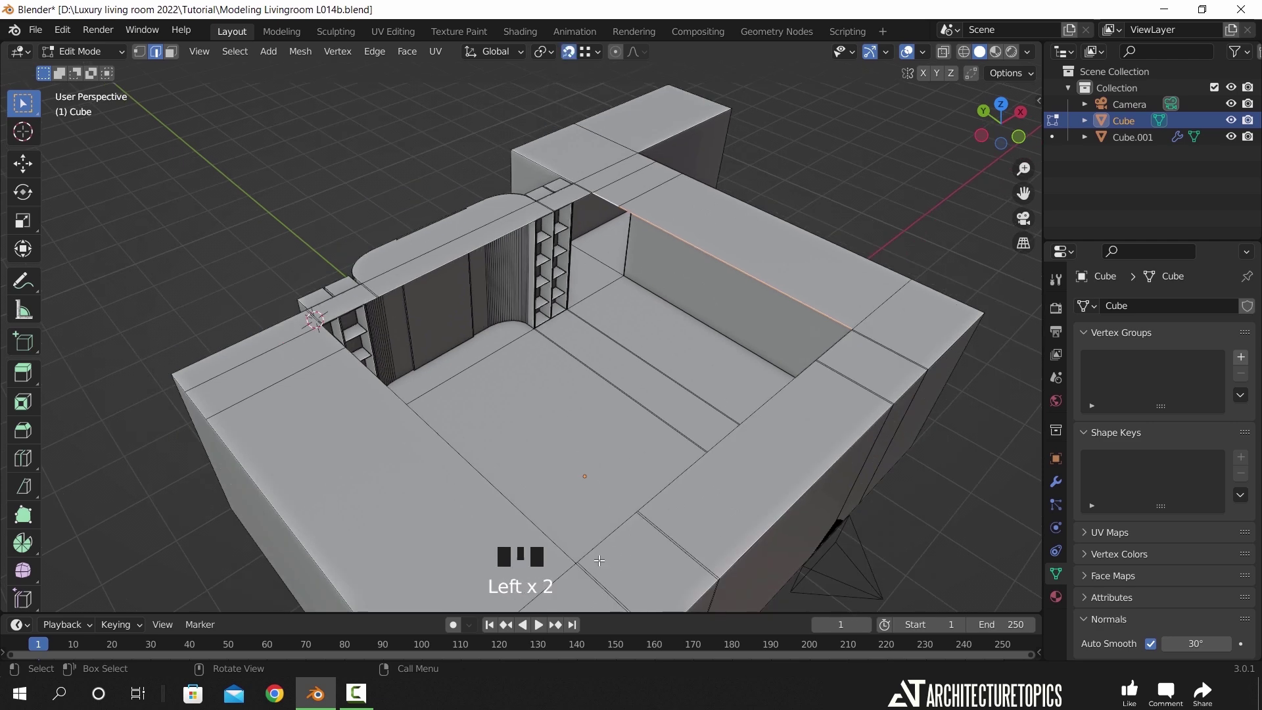
pyautogui.press('e')
pyautogui.click(578, 565)
pyautogui.moveTo(664, 370); pyautogui.dragTo(624, 282, button='middle')
pyautogui.scroll(3, 625, 283)
pyautogui.scroll(-2, 305, 71)
# - Select the new central ceiling face in face mode and show it from above in wireframe, close to its corner
pyautogui.click(173, 53)
pyautogui.click(724, 373)
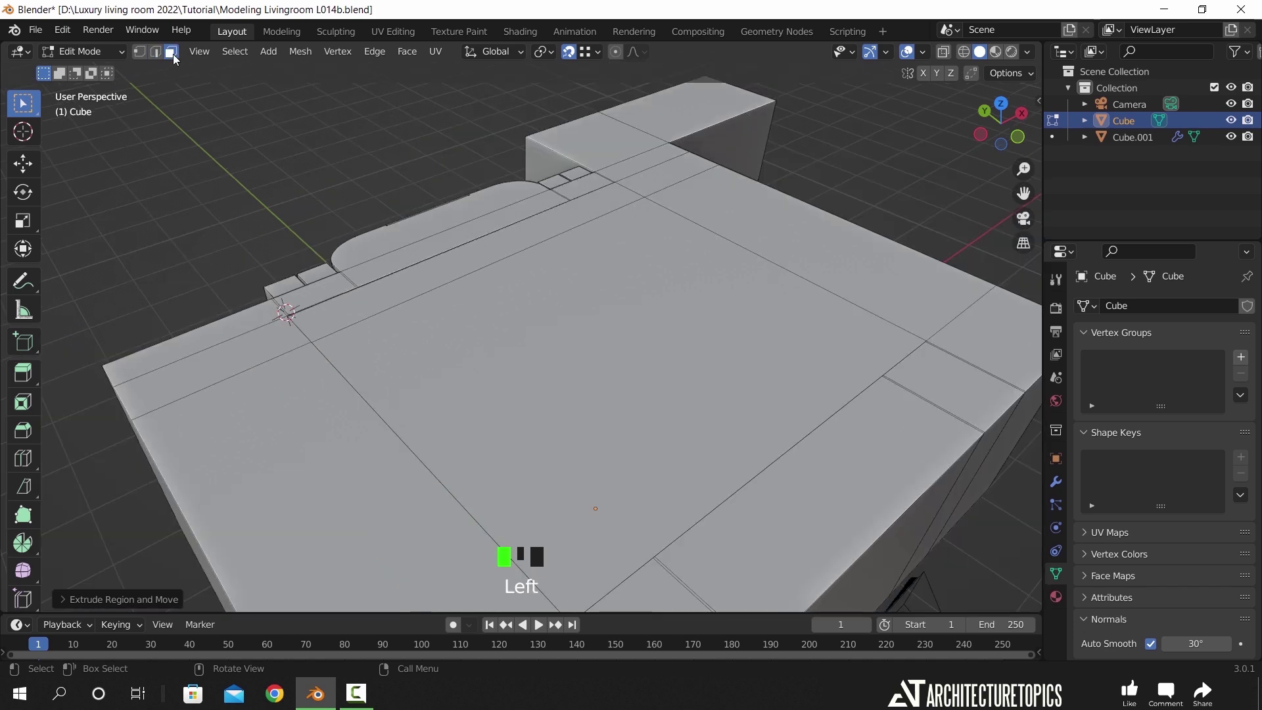
pyautogui.moveTo(755, 386); pyautogui.dragTo(684, 345, button='middle')
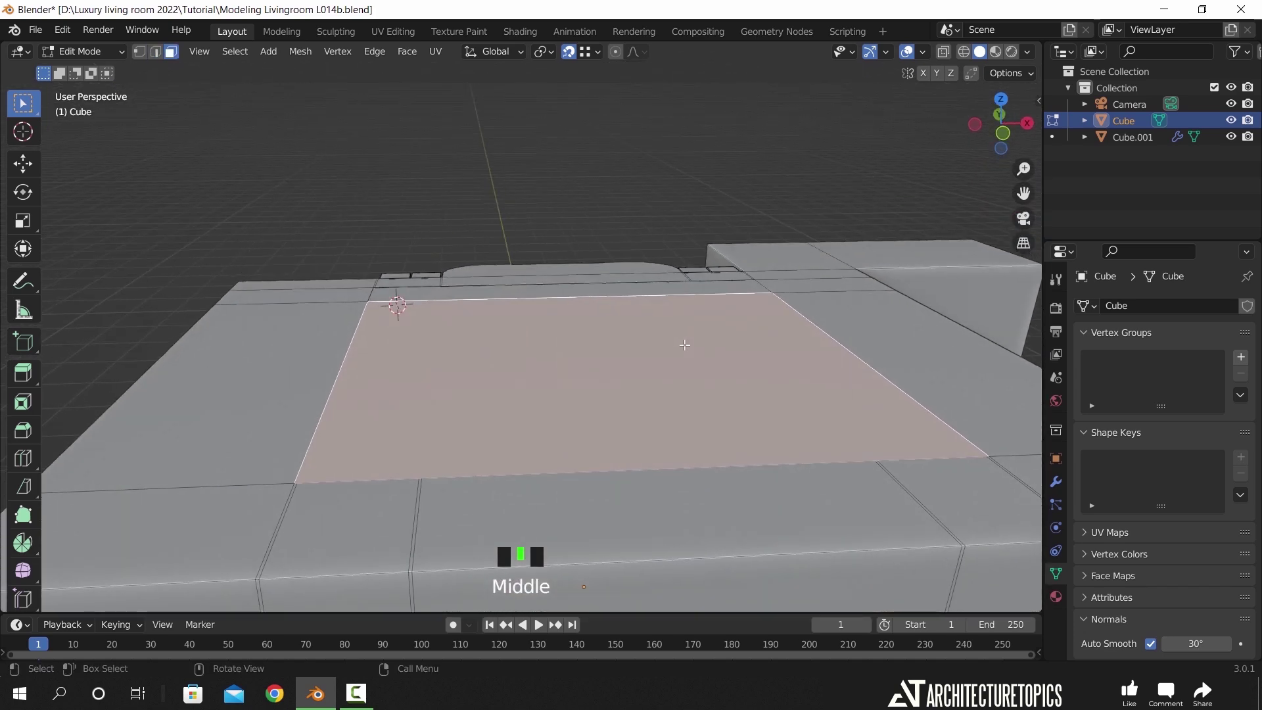
pyautogui.press('KP_7')
pyautogui.scroll(-1, 693, 355)
pyautogui.press('z')
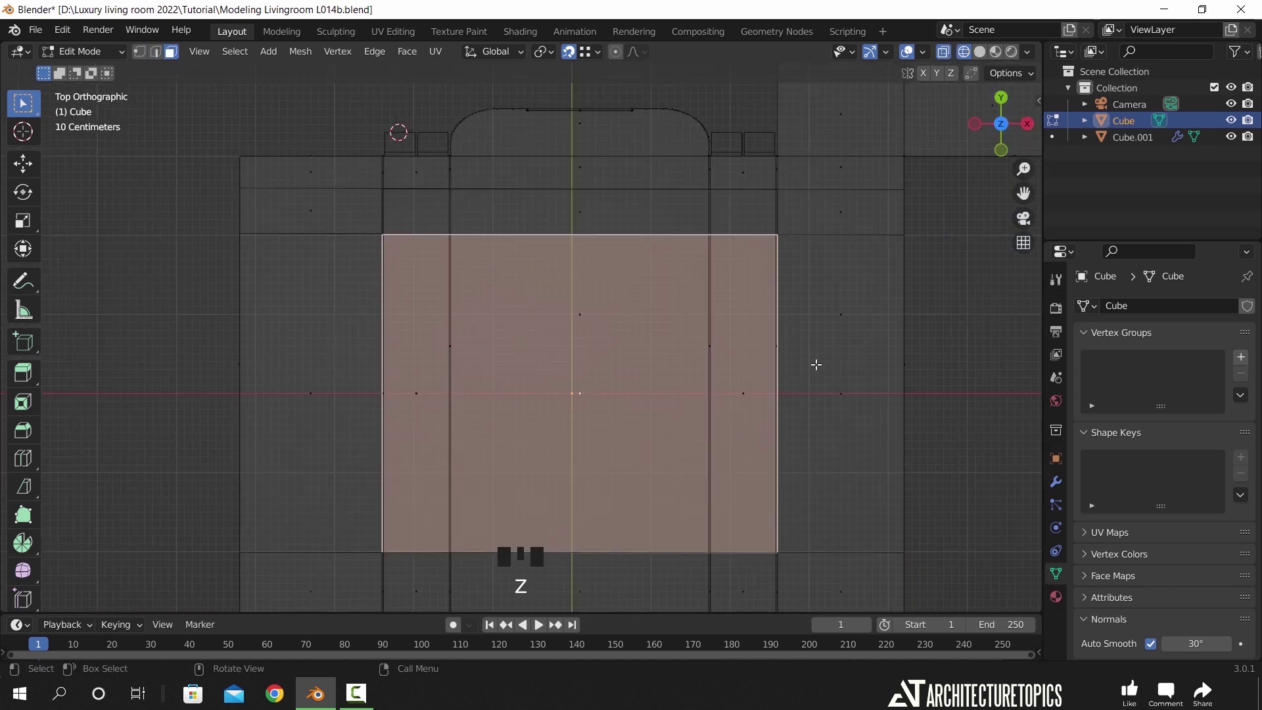
pyautogui.keyDown('shift'); pyautogui.moveTo(816, 364); pyautogui.dragTo(482, 451, button='middle'); pyautogui.keyUp('shift')
pyautogui.scroll(10, 601, 399)
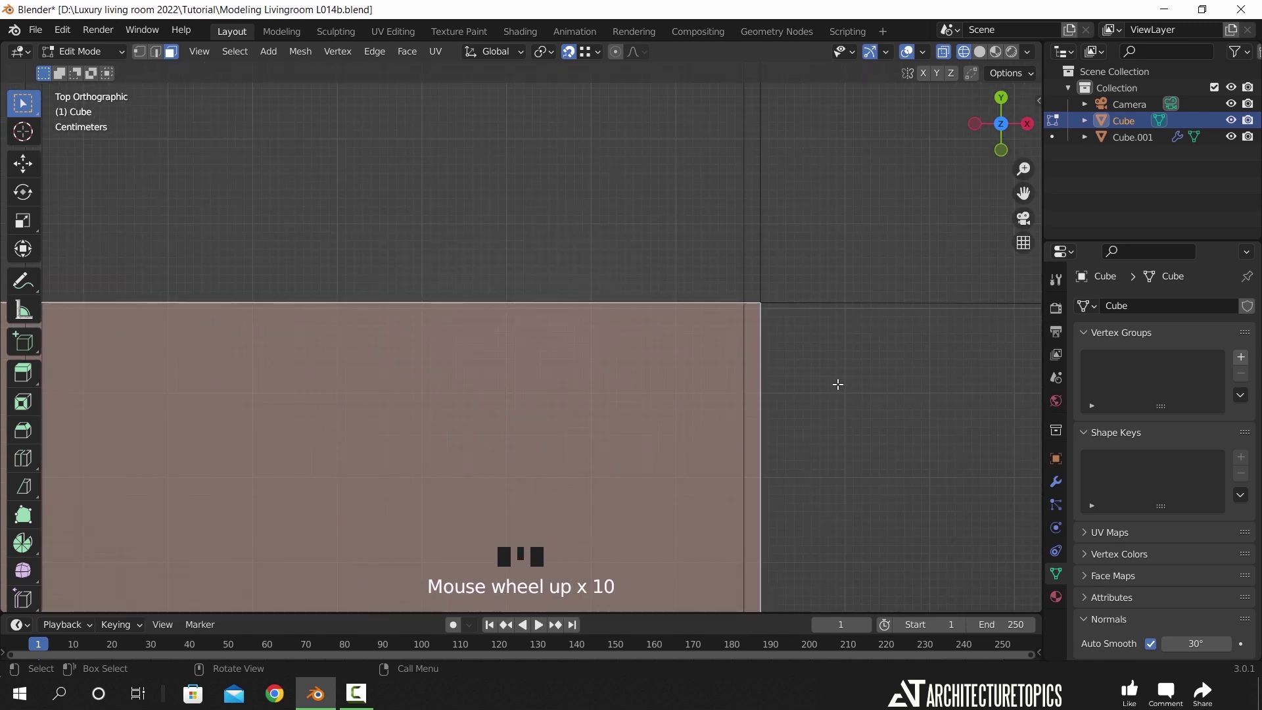
# - Cancel the started inset and apply the room object's scale, returning to mesh editing
pyautogui.press('i')
pyautogui.rightClick(877, 415)
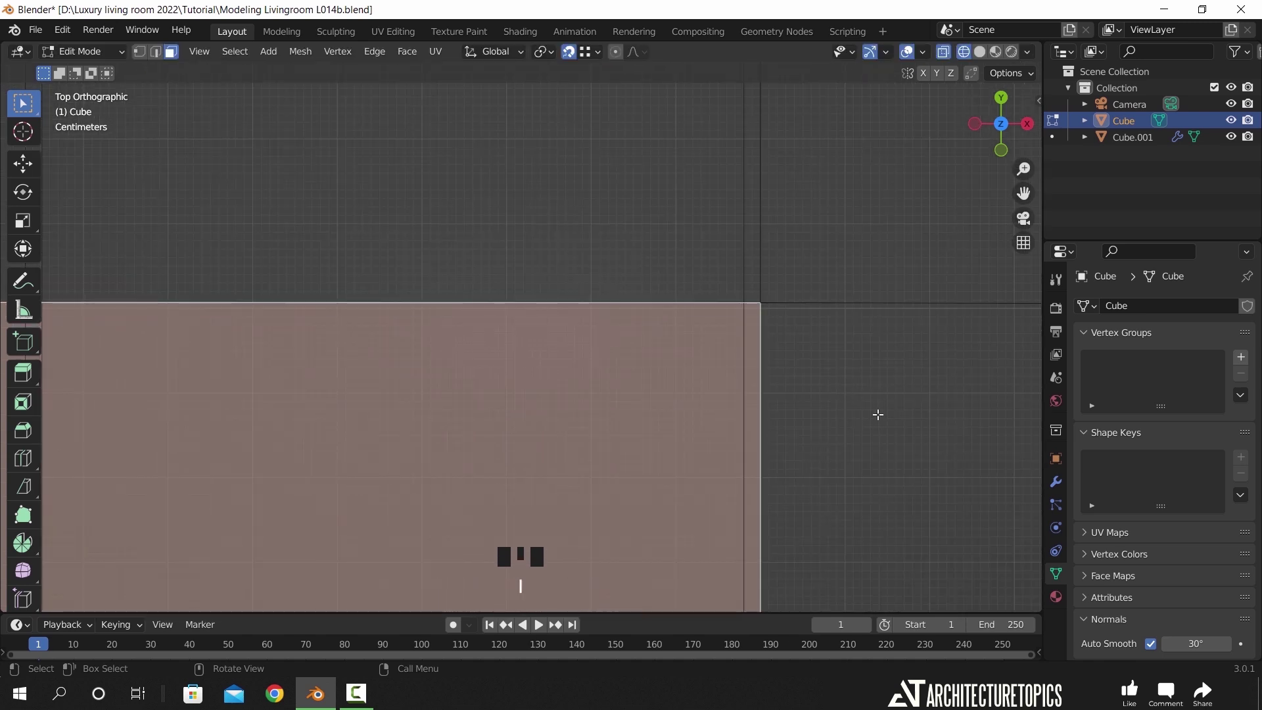
pyautogui.press('Tab')
pyautogui.hotkey('ctrl', 'a')
pyautogui.click(878, 414)
pyautogui.press('Tab')
# - Inset the central ceiling face by a narrow margin and keep only the resulting border ring selected
pyautogui.press('i')
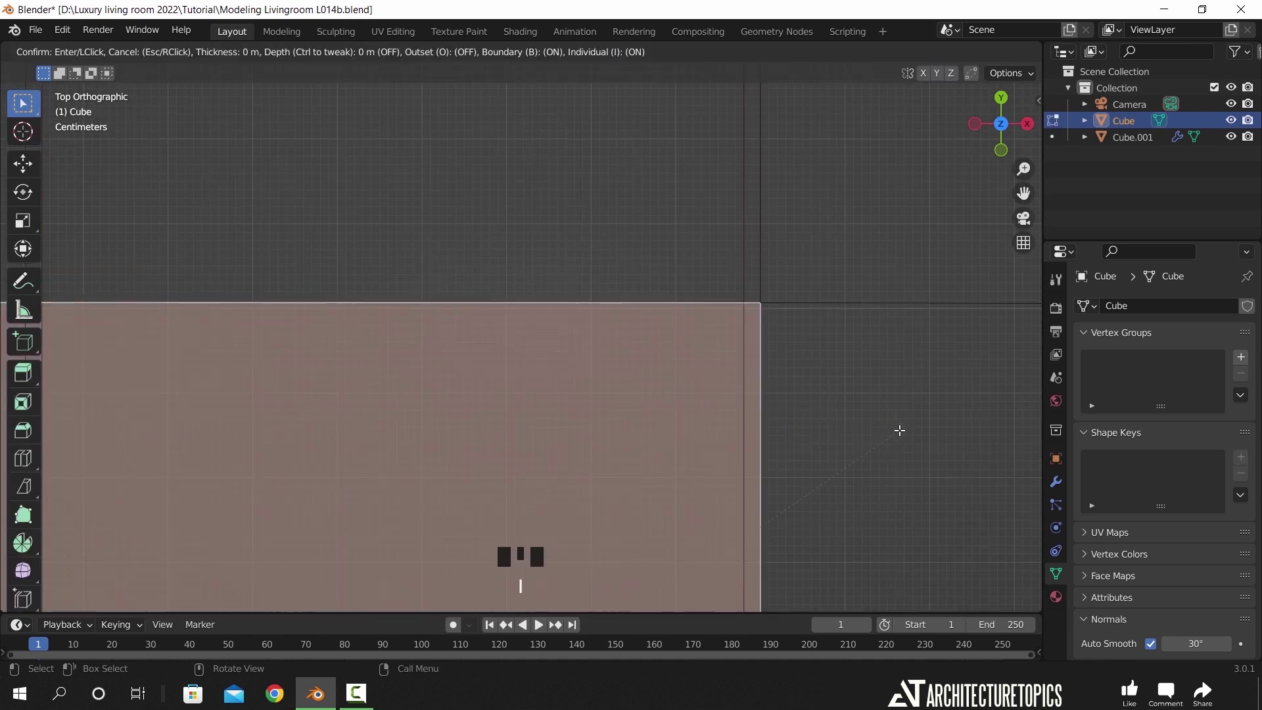
pyautogui.click(781, 481)
pyautogui.press('ctrl+KP_Add')
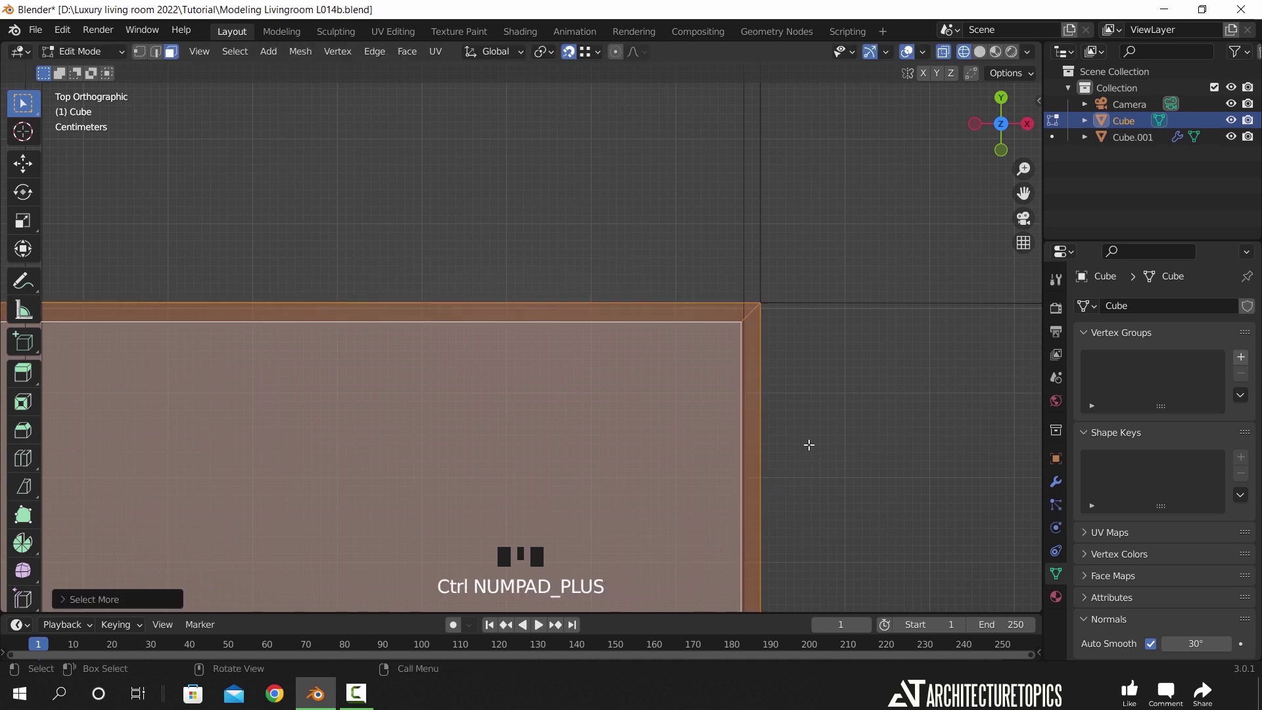
pyautogui.scroll(-13, 632, 209)
pyautogui.keyDown('ctrl'); pyautogui.moveTo(466, 390); pyautogui.dragTo(324, 553); pyautogui.keyUp('ctrl')
# - Extrude the ceiling's border ring about -0.013 m along its normal
pyautogui.moveTo(496, 457); pyautogui.dragTo(539, 305, button='middle')
pyautogui.scroll(9, 659, 426)
pyautogui.moveTo(658, 426); pyautogui.dragTo(585, 329, button='middle')
pyautogui.press('z')
pyautogui.scroll(4, 741, 346)
pyautogui.moveTo(741, 349)
pyautogui.keyDown('shift'); pyautogui.mouseDown(button='middle')
pyautogui.moveTo(645, 400)
pyautogui.moveTo(639, 452)
pyautogui.mouseUp(button='middle'); pyautogui.keyUp('shift')
pyautogui.press('e')
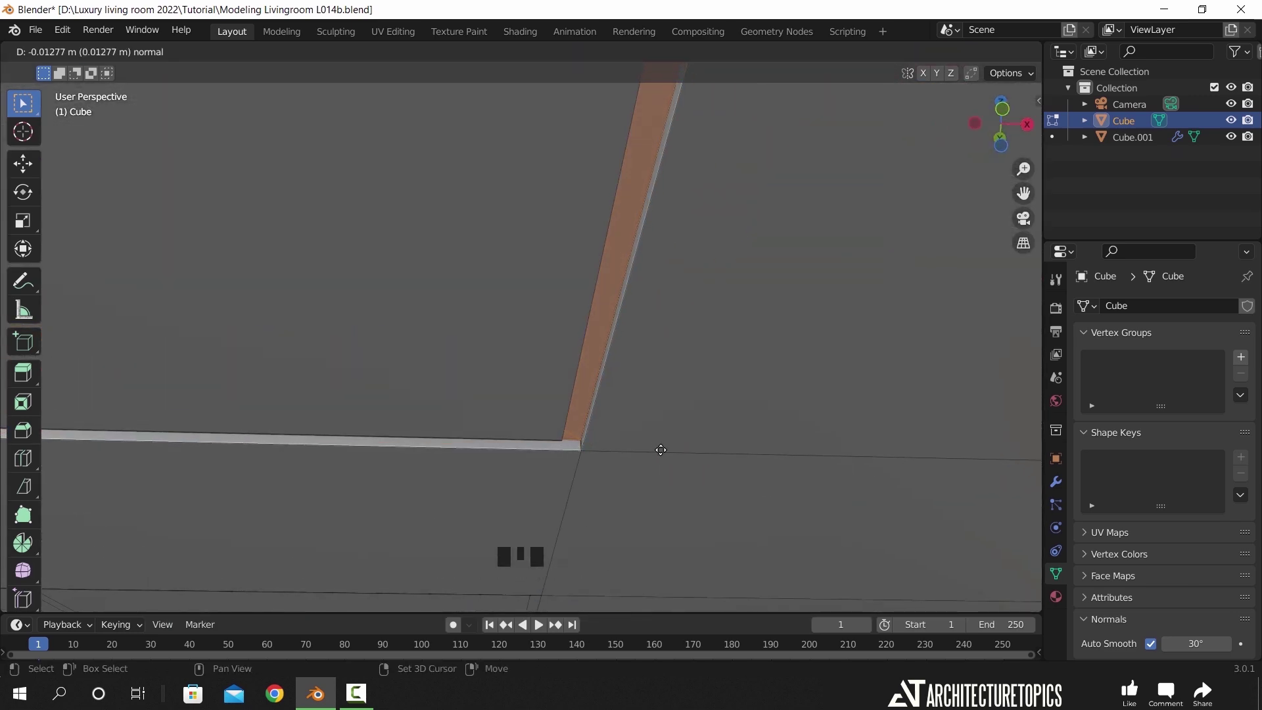
pyautogui.click(661, 450)
# - Return to the camera view in Object Mode with nothing selected and turn off the wireframe overlay
pyautogui.scroll(-3, 544, 423)
pyautogui.moveTo(544, 423); pyautogui.dragTo(508, 522, button='middle')
pyautogui.scroll(-4, 527, 482)
pyautogui.scroll(-5, 516, 416)
pyautogui.scroll(2, 467, 456)
pyautogui.keyDown('shift'); pyautogui.moveTo(468, 456); pyautogui.dragTo(431, 436, button='middle'); pyautogui.keyUp('shift')
pyautogui.press('Tab')
pyautogui.keyDown('shift'); pyautogui.moveTo(535, 436); pyautogui.dragTo(606, 315, button='middle'); pyautogui.keyUp('shift')
pyautogui.press('KP_0')
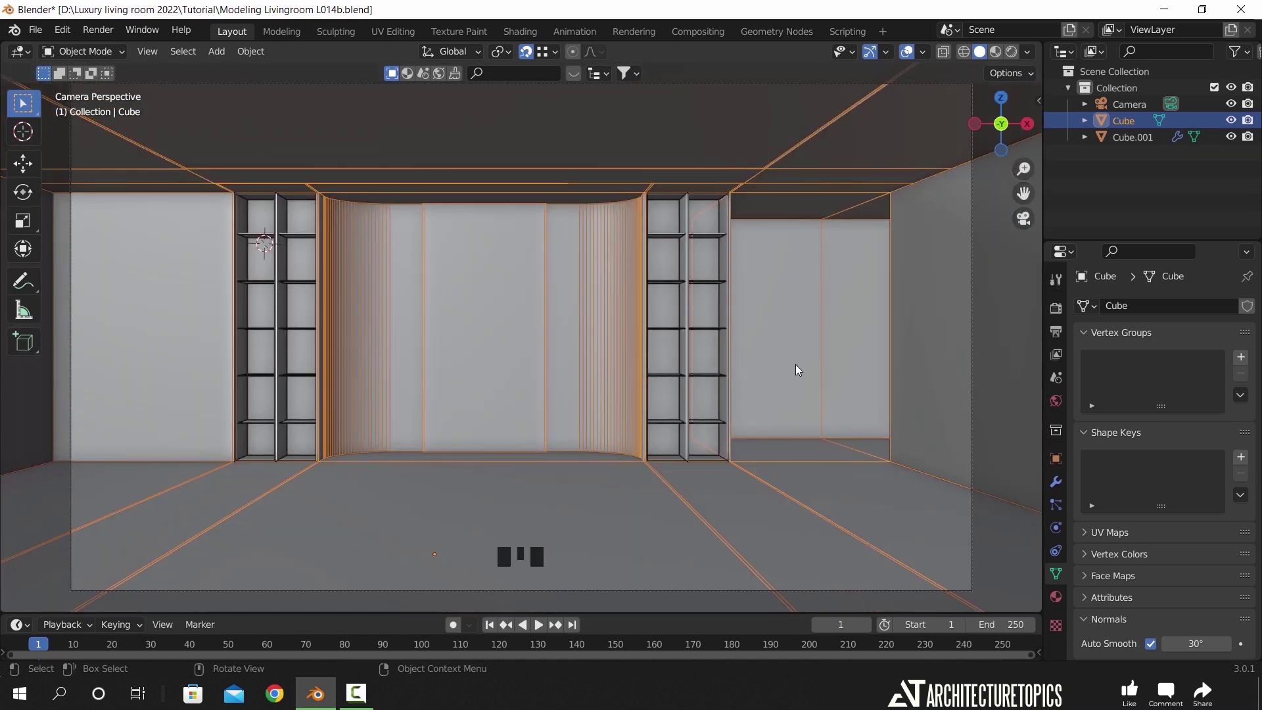
pyautogui.hotkey('alt', 'a')
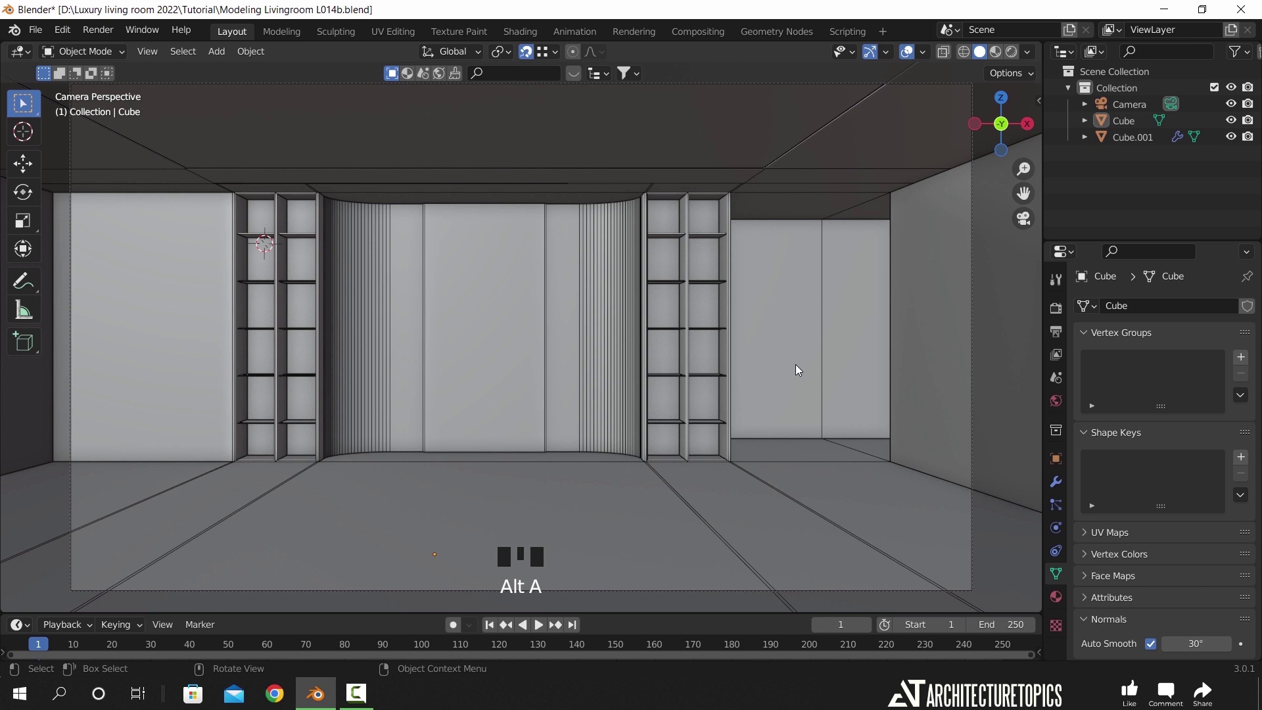
pyautogui.click(924, 52)
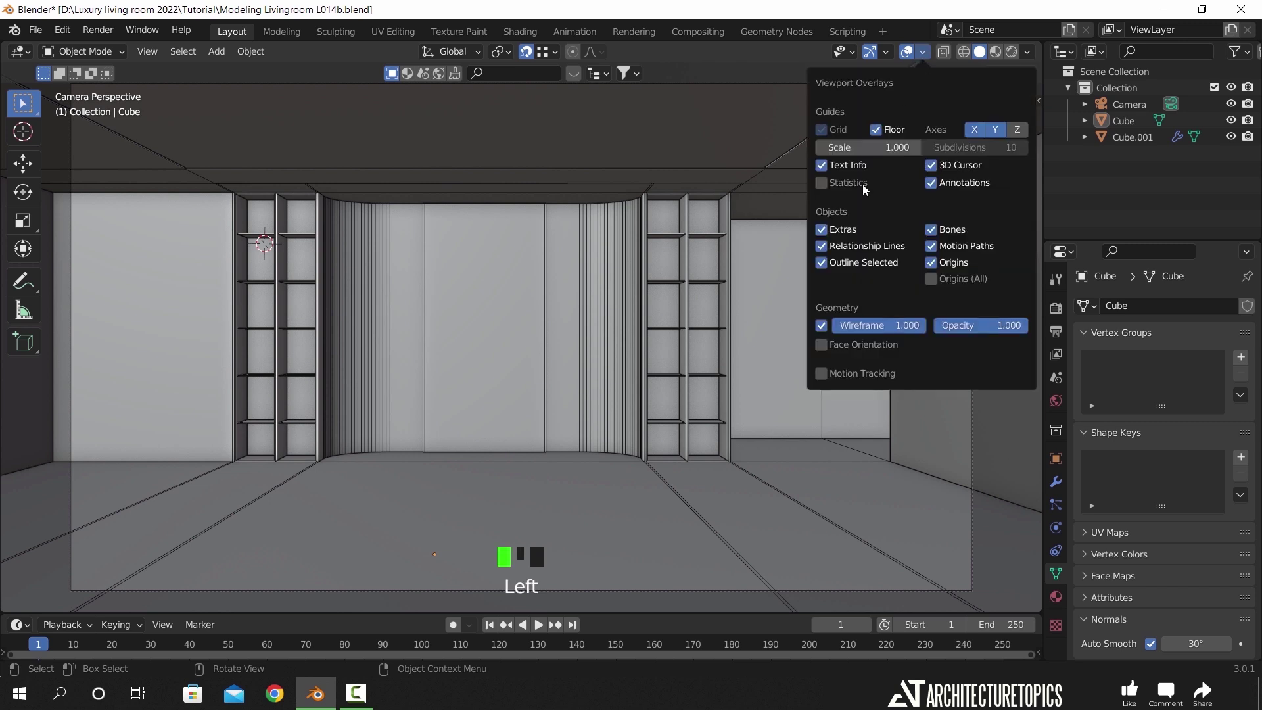
pyautogui.click(824, 326)
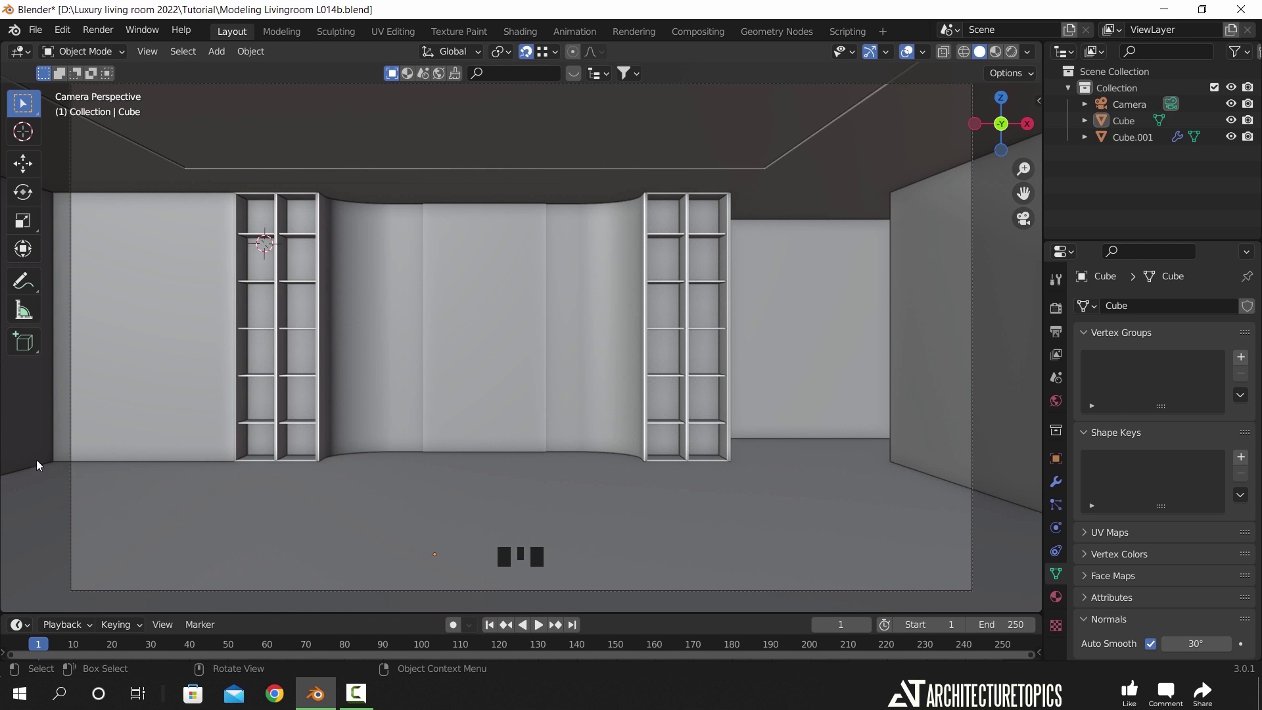
# - Edit the room mesh in edge mode and wireframe, selecting the back wall's floor edge beside the left shelf column
pyautogui.click(186, 454)
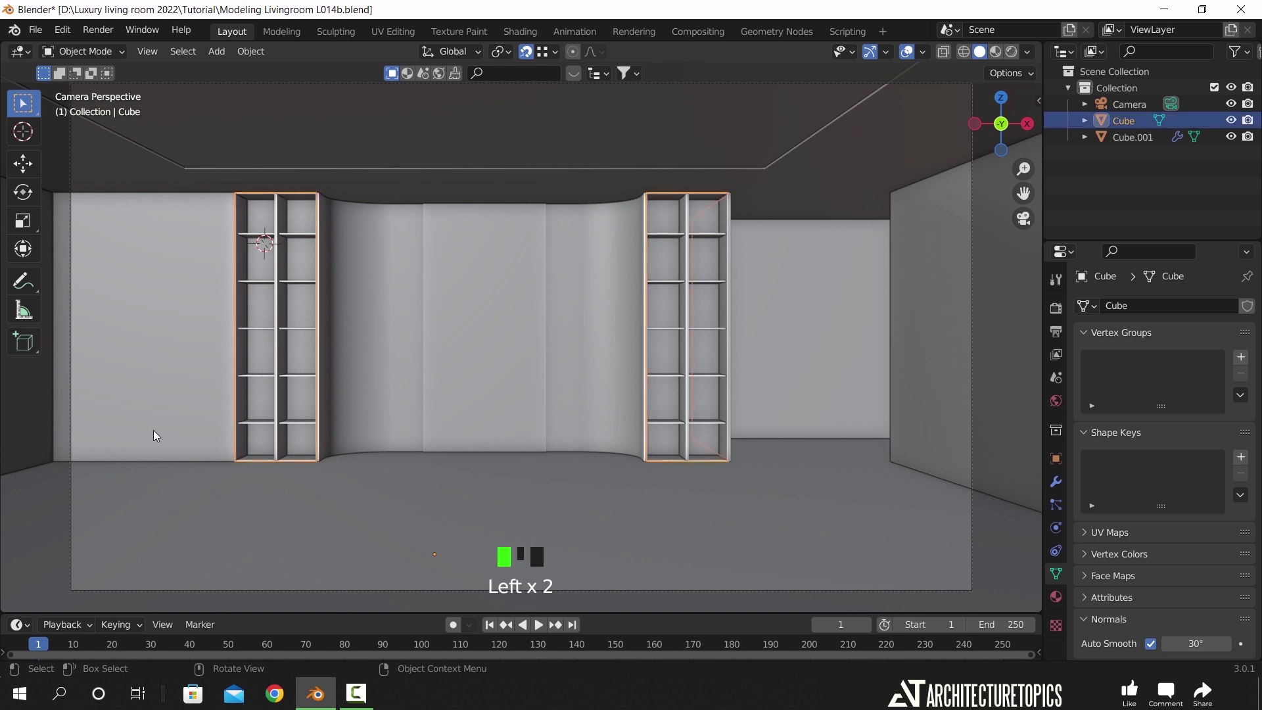
pyautogui.click(400, 417)
pyautogui.click(400, 417)
pyautogui.press('Tab')
pyautogui.moveTo(451, 479); pyautogui.dragTo(555, 428, button='middle')
pyautogui.scroll(3, 427, 480)
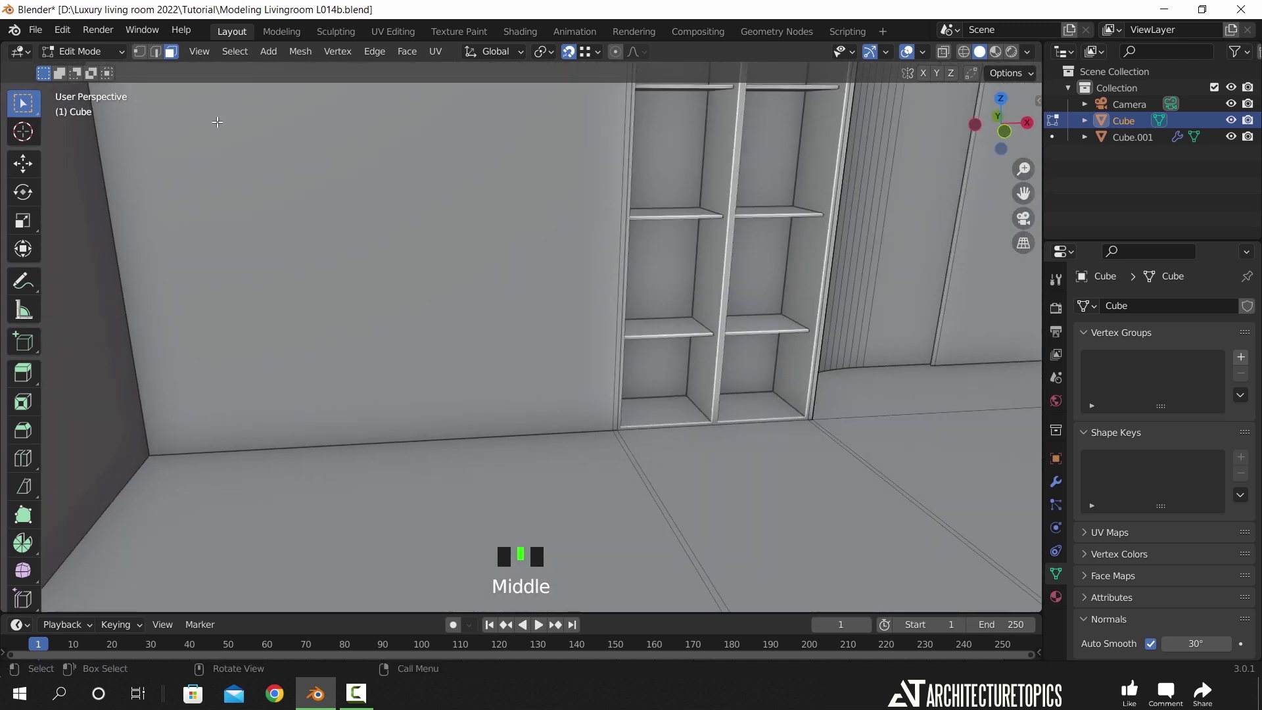
pyautogui.click(156, 52)
pyautogui.press('z')
pyautogui.click(303, 444)
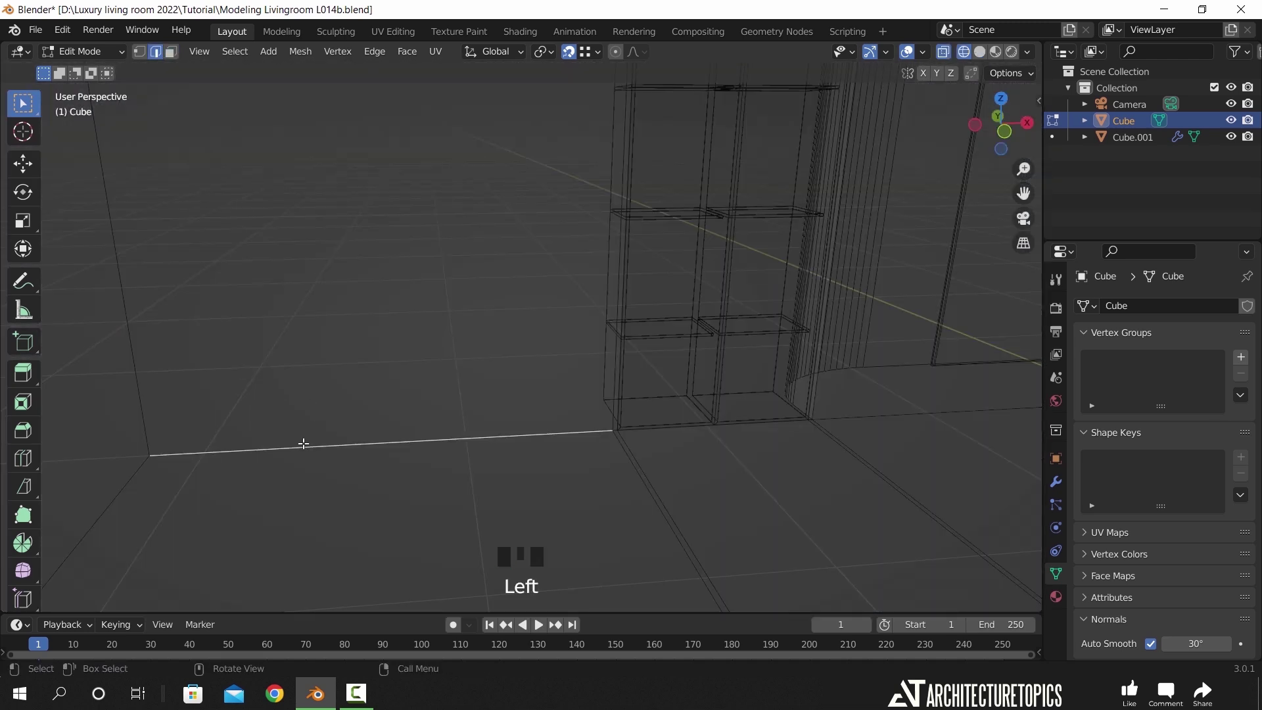
# - Extend the selection along the room's floor edges, around the side and front walls and corridor, to the right shelf column
pyautogui.scroll(-9, 200, 420)
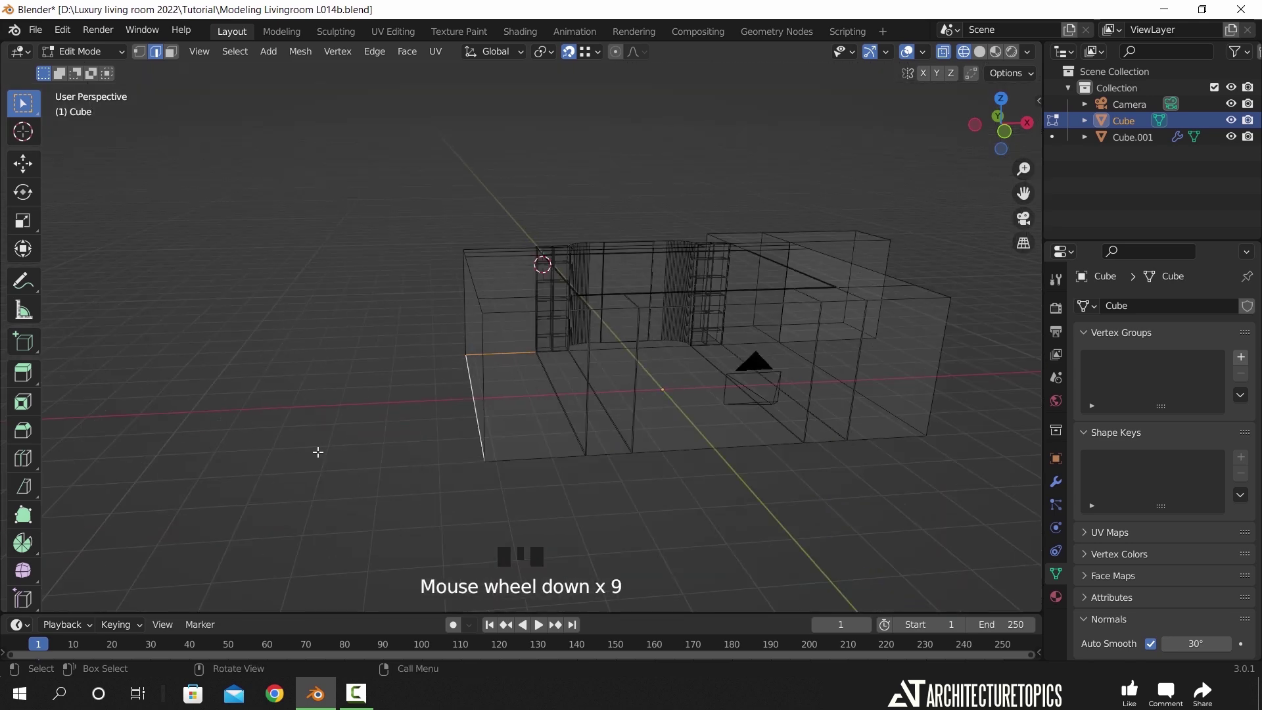
pyautogui.keyDown('ctrl'); pyautogui.click(902, 443); pyautogui.keyUp('ctrl')
pyautogui.moveTo(901, 443); pyautogui.dragTo(679, 502, button='middle')
pyautogui.keyDown('ctrl'); pyautogui.click(702, 510); pyautogui.keyUp('ctrl')
pyautogui.keyDown('ctrl'); pyautogui.click(737, 493); pyautogui.keyUp('ctrl')
pyautogui.keyDown('ctrl'); pyautogui.click(767, 475); pyautogui.keyUp('ctrl')
pyautogui.hotkey('ctrl', 'z')
pyautogui.keyDown('ctrl'); pyautogui.click(710, 458); pyautogui.keyUp('ctrl')
pyautogui.keyDown('ctrl'); pyautogui.click(705, 457); pyautogui.keyUp('ctrl')
pyautogui.moveTo(658, 423); pyautogui.dragTo(502, 361, button='middle')
pyautogui.scroll(4, 707, 459)
pyautogui.scroll(3, 460, 397)
pyautogui.scroll(-1, 503, 414)
pyautogui.scroll(-1, 504, 414)
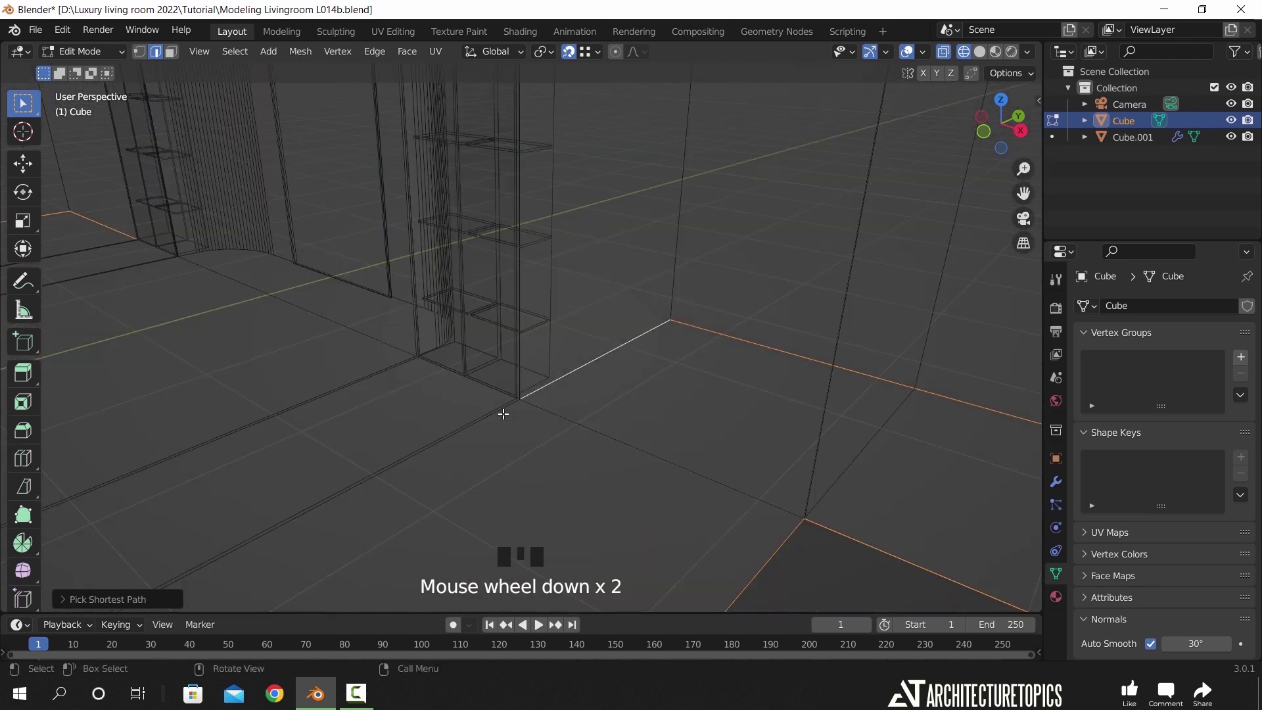
pyautogui.moveTo(532, 417)
pyautogui.mouseDown(button='middle')
pyautogui.moveTo(609, 423)
pyautogui.moveTo(555, 422)
pyautogui.mouseUp(button='middle')
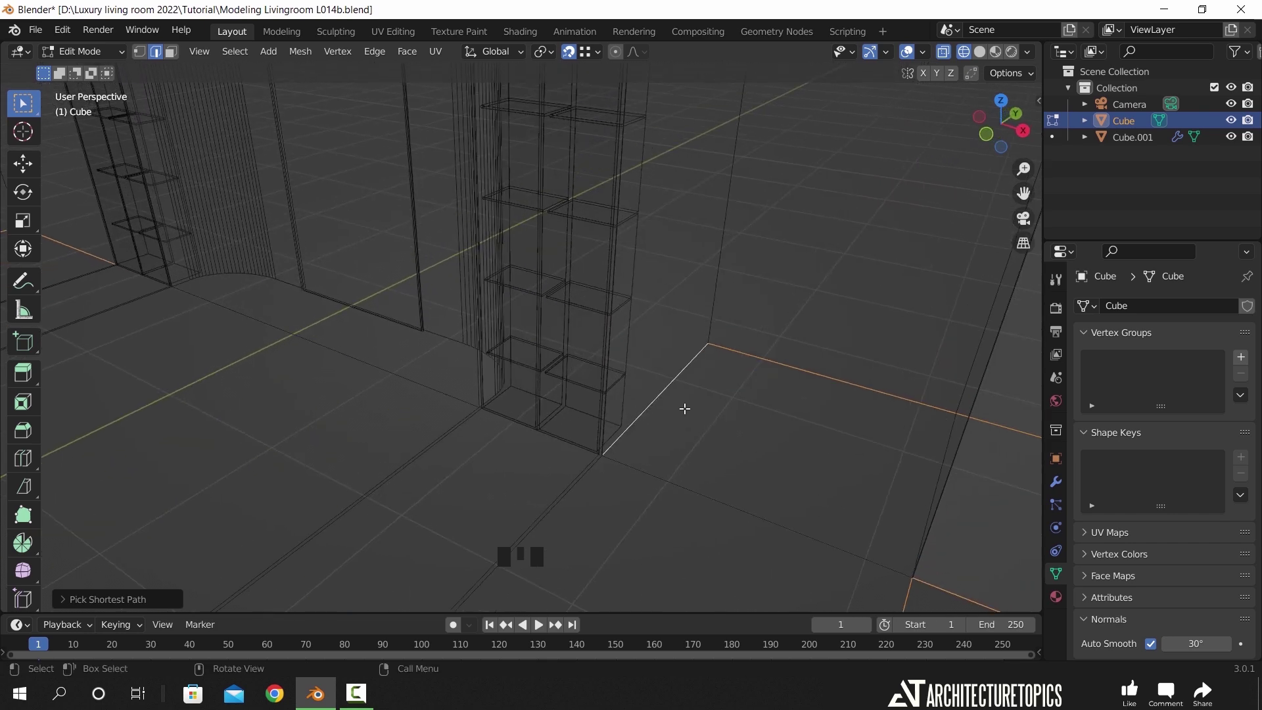
# - Duplicate the selected floor edges in place and separate the copy into its own object
pyautogui.hotkey('shift', 'd')
pyautogui.rightClick(747, 318)
pyautogui.press('p')
pyautogui.click(747, 317)
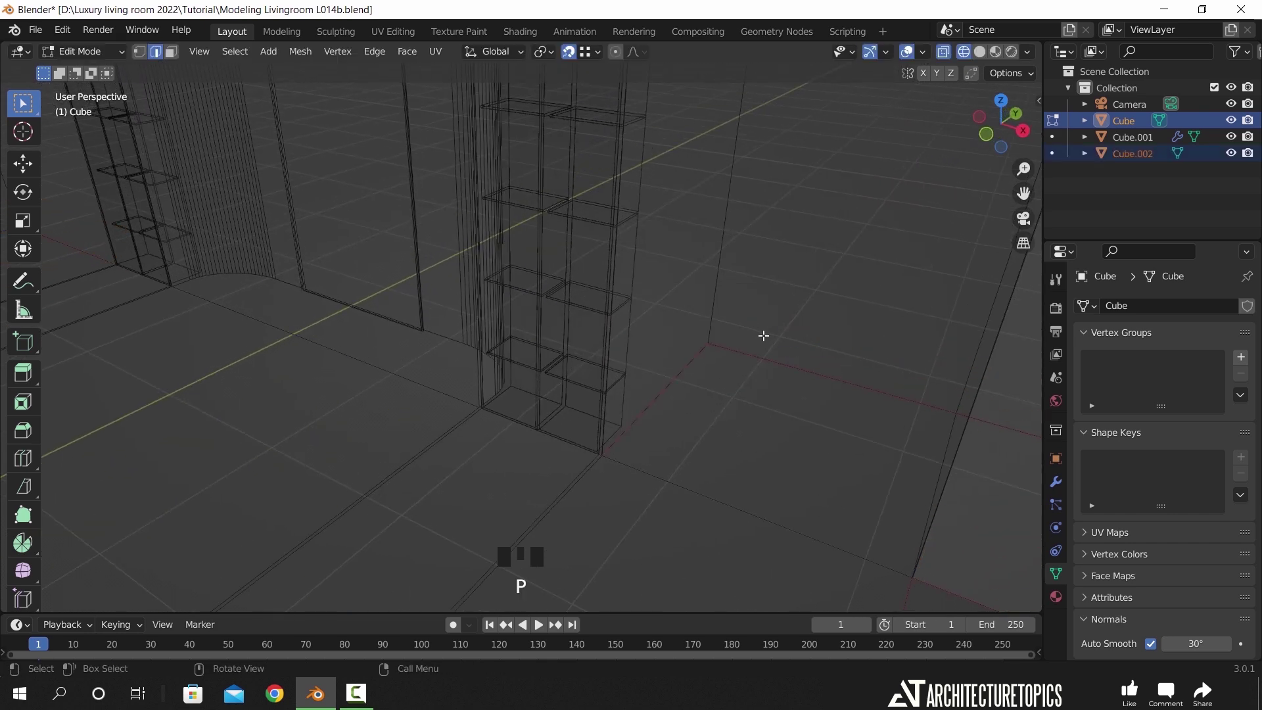
# - Select the separated floor-edge object in Object Mode and convert it to a curve
pyautogui.press('Tab')
pyautogui.click(755, 356)
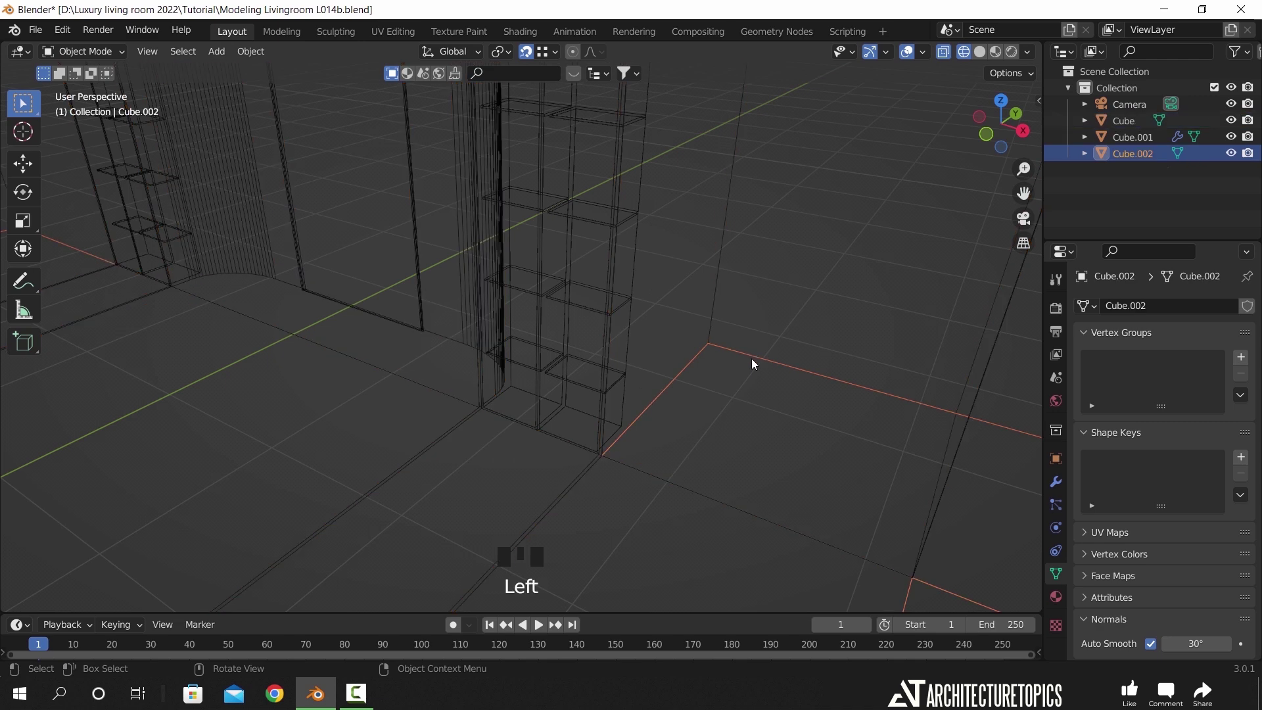
pyautogui.click(250, 51)
pyautogui.moveTo(333, 508)
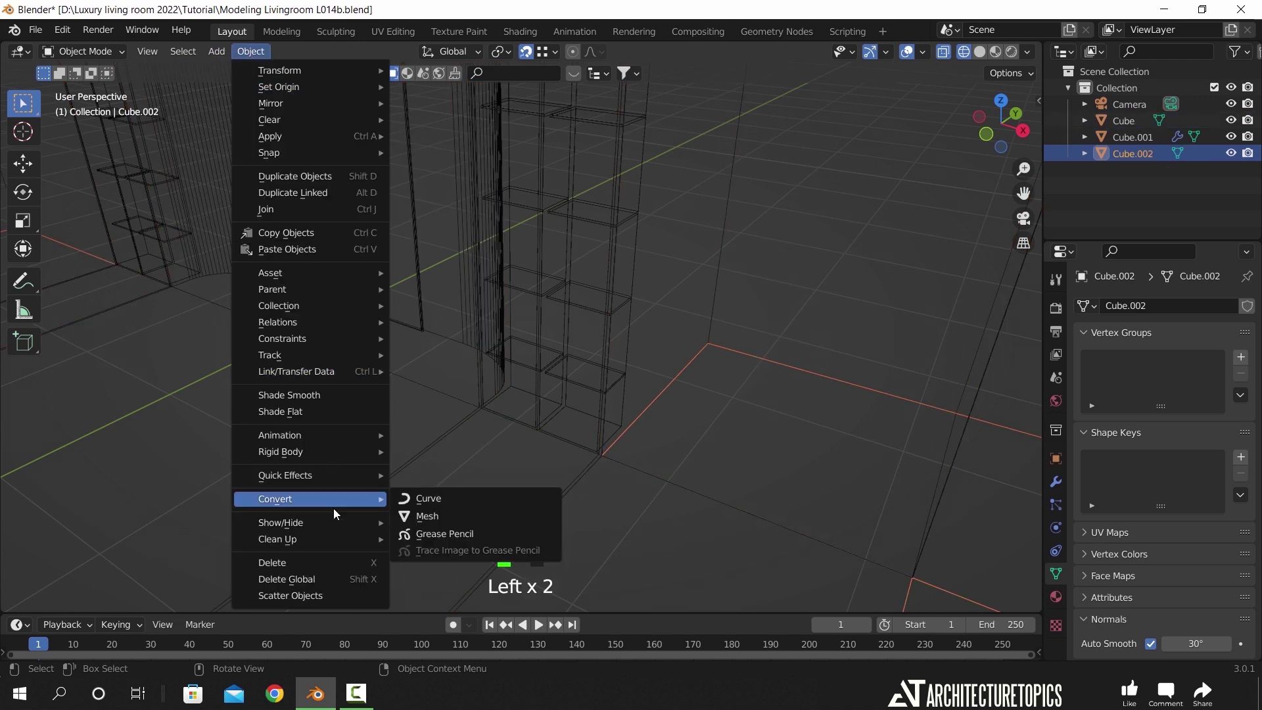
pyautogui.click(431, 498)
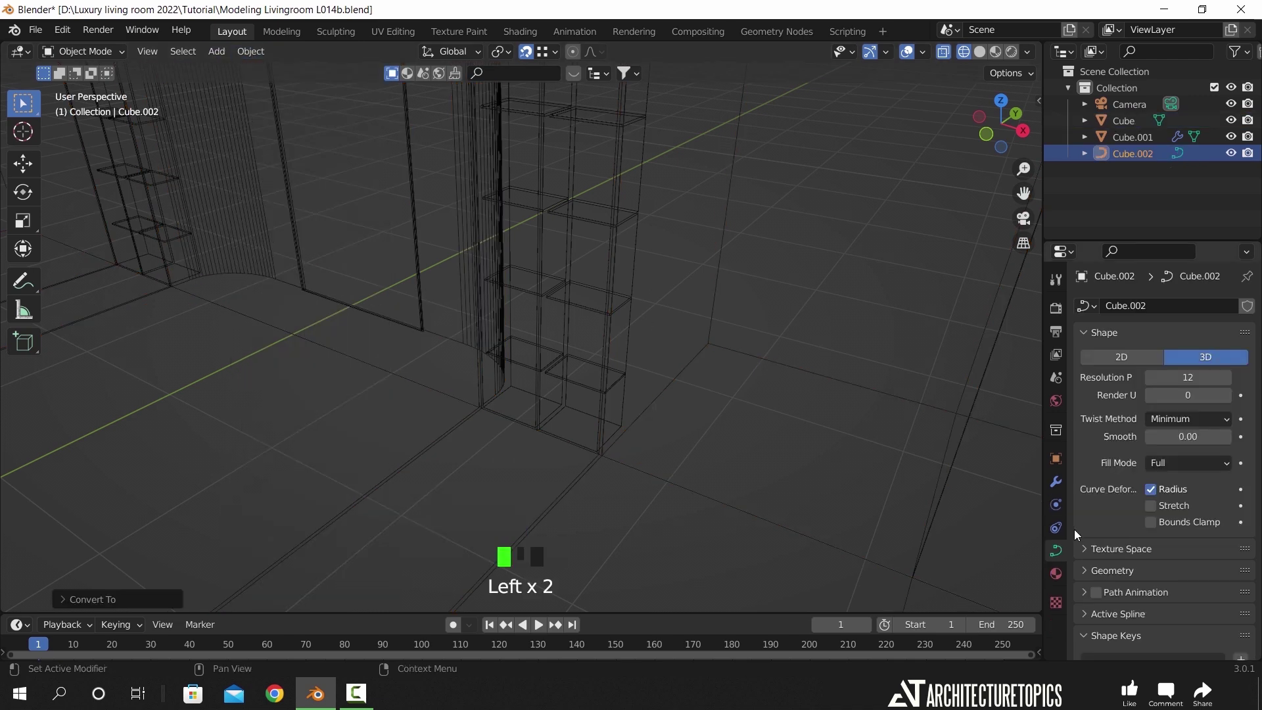
# - Set the floor-edge curve's geometry extrusion to 0.02 m after trying 0.05 m and 0.01 m
pyautogui.click(1111, 570)
pyautogui.scroll(-2, 1107, 569)
pyautogui.click(1184, 560)
pyautogui.write('0.05')
pyautogui.press('Return')
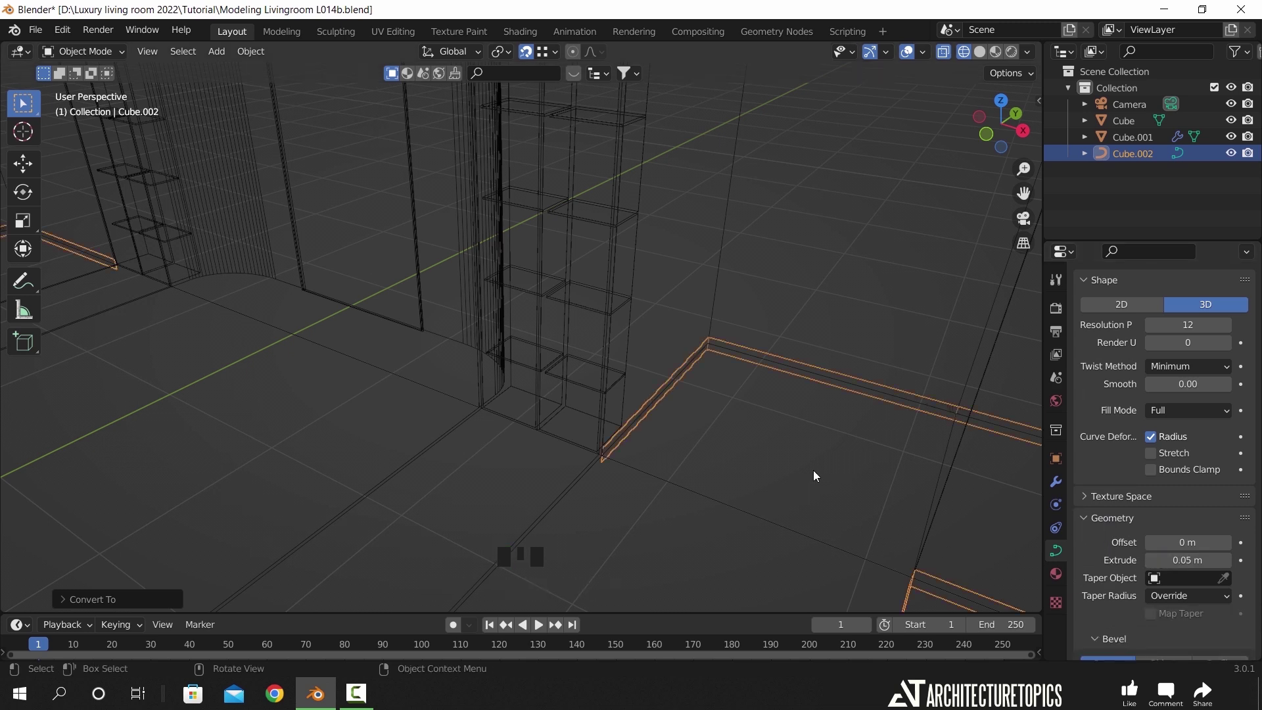
pyautogui.click(1187, 560)
pyautogui.write('0.01')
pyautogui.press('Return')
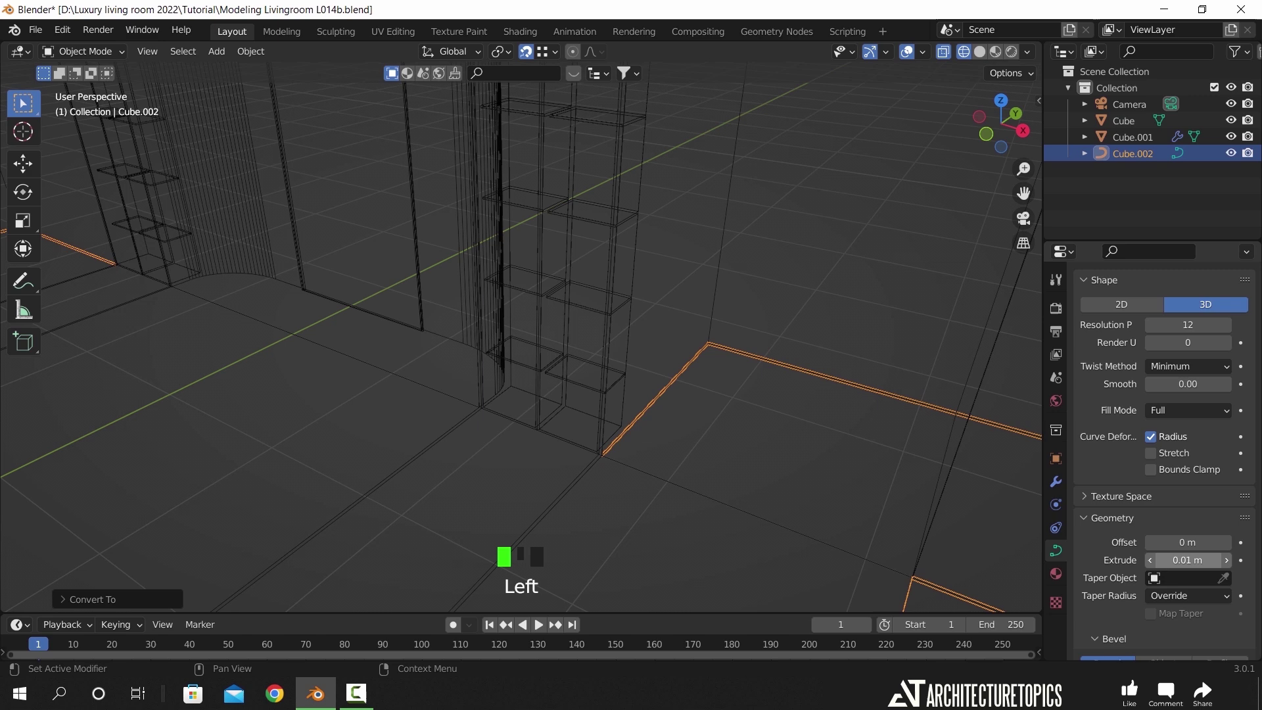
pyautogui.click(1189, 562)
pyautogui.write('0.02')
pyautogui.press('Return')
# - Return to solid shading and convert the extruded baseboard curve back to a mesh
pyautogui.moveTo(750, 460)
pyautogui.mouseDown(button='middle')
pyautogui.moveTo(729, 437)
pyautogui.moveTo(727, 388)
pyautogui.moveTo(668, 310)
pyautogui.moveTo(741, 338)
pyautogui.moveTo(670, 365)
pyautogui.moveTo(669, 353)
pyautogui.mouseUp(button='middle')
pyautogui.scroll(2, 734, 434)
pyautogui.press('z')
pyautogui.scroll(2, 741, 338)
pyautogui.click(249, 52)
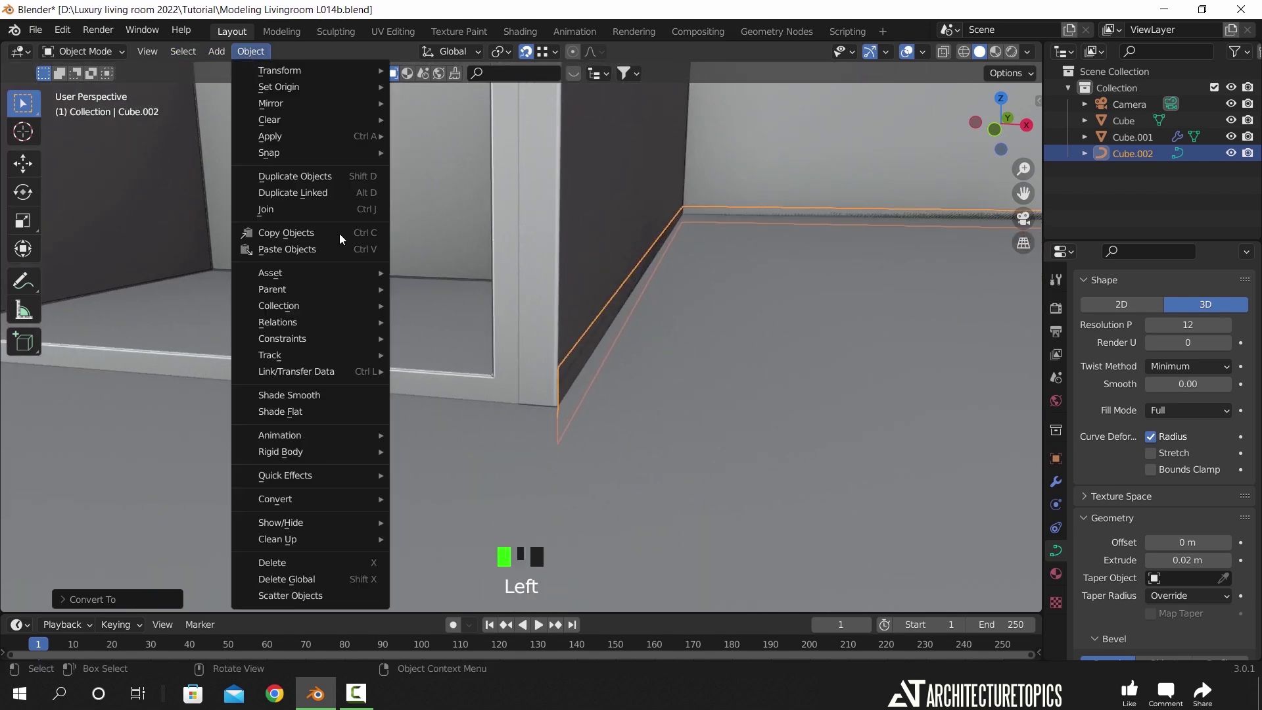
pyautogui.moveTo(342, 499)
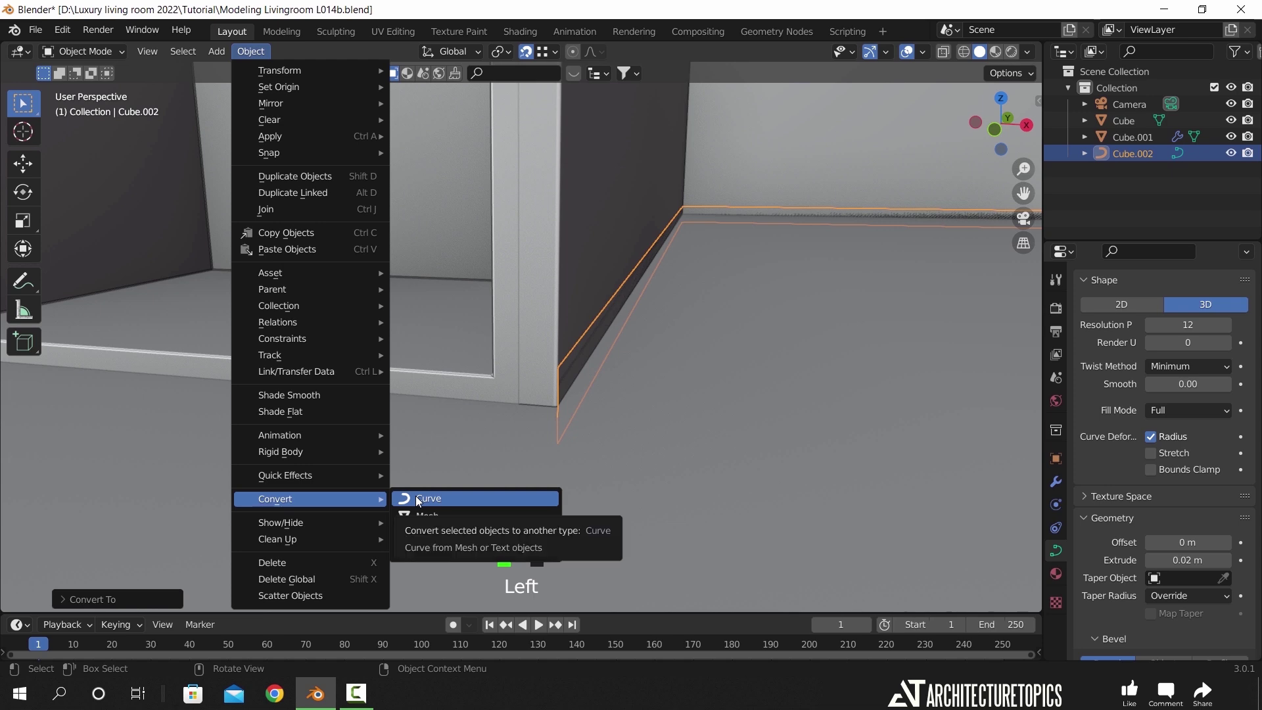
pyautogui.click(426, 515)
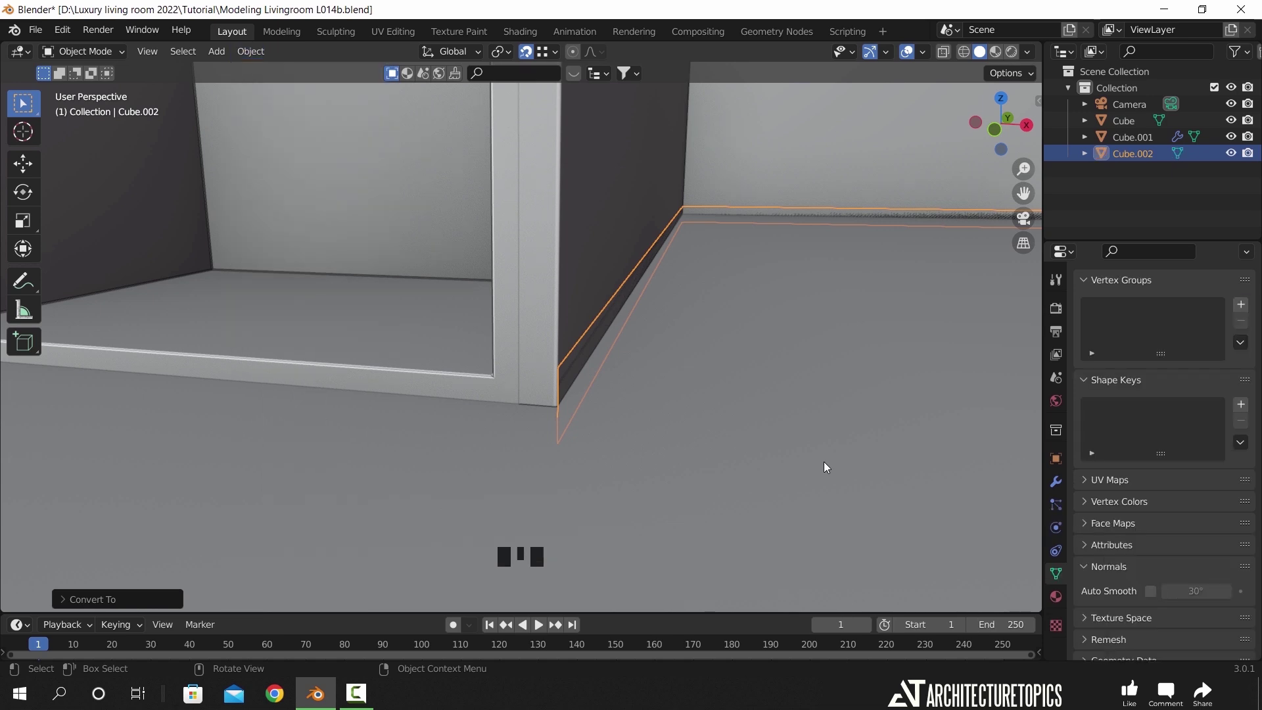
# - Add a Solidify modifier to the baseboard with 0.01 m thickness and an offset of 1
pyautogui.click(1056, 482)
pyautogui.moveTo(1113, 307); pyautogui.dragTo(922, 582)
pyautogui.click(1228, 398)
pyautogui.click(1228, 398)
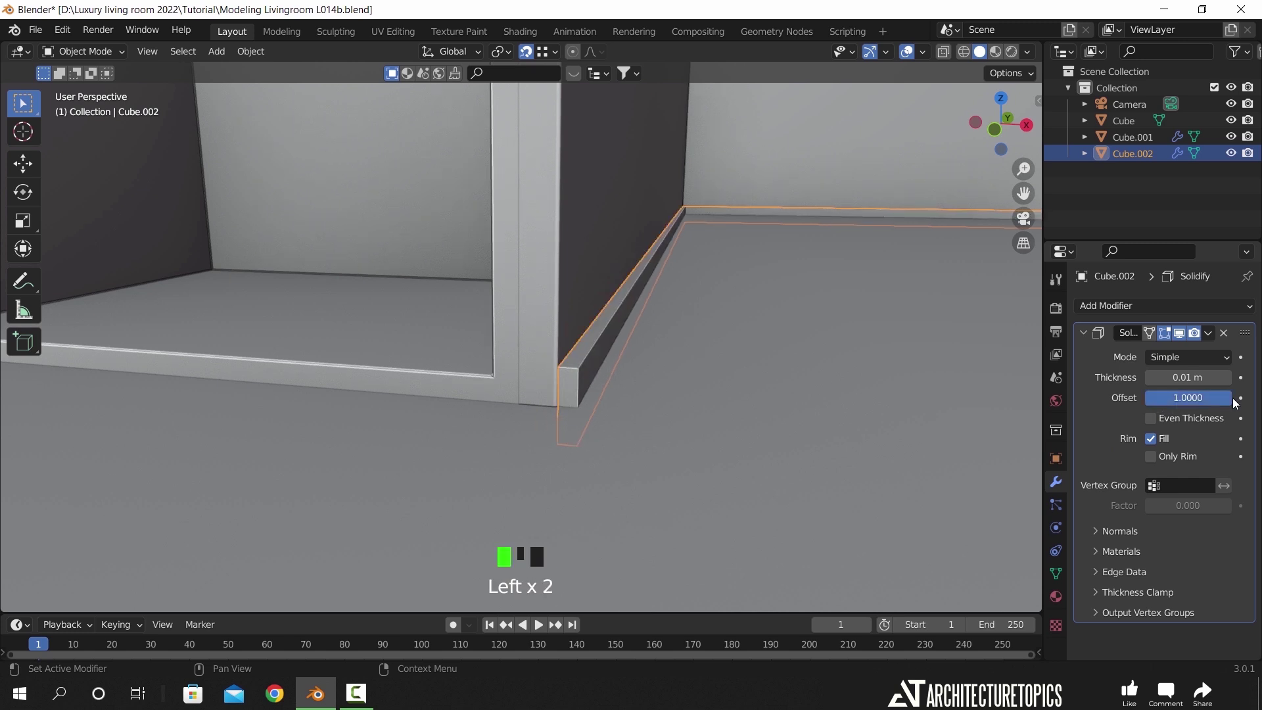
# - Move the baseboard up along the Z axis until its underside rests on the floor
pyautogui.press('g')
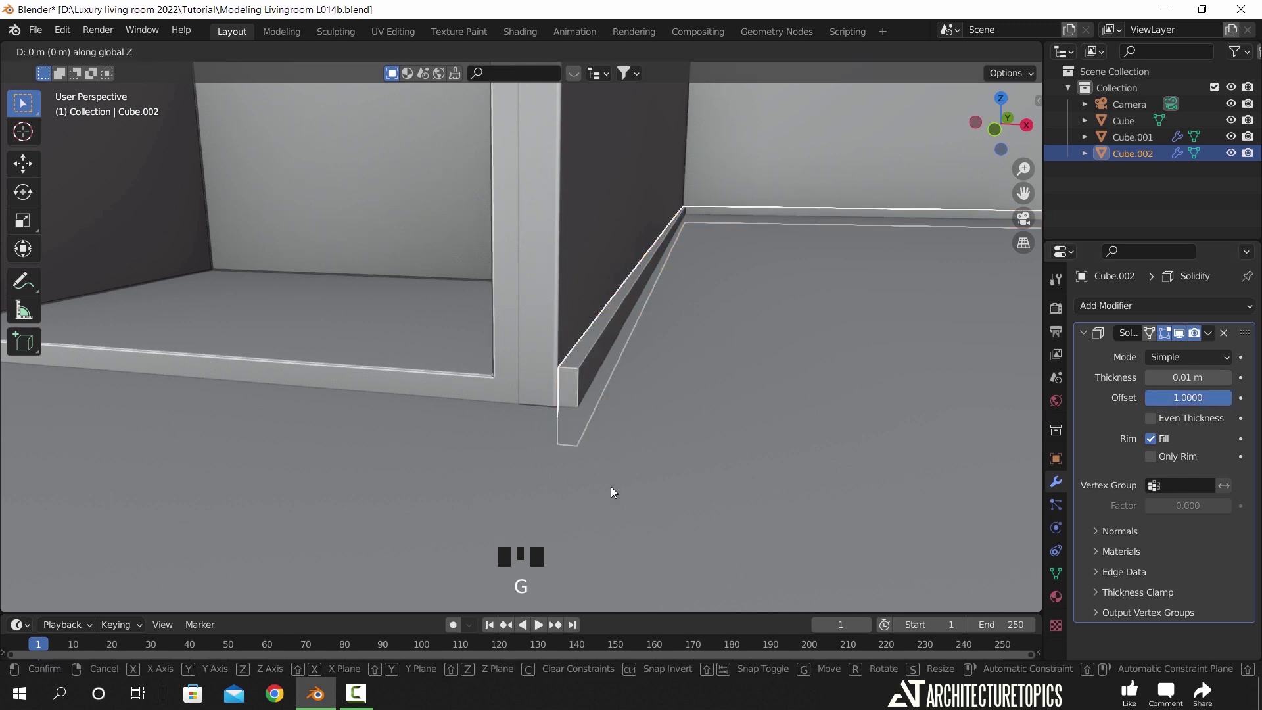
pyautogui.press('g')
pyautogui.click(732, 276)
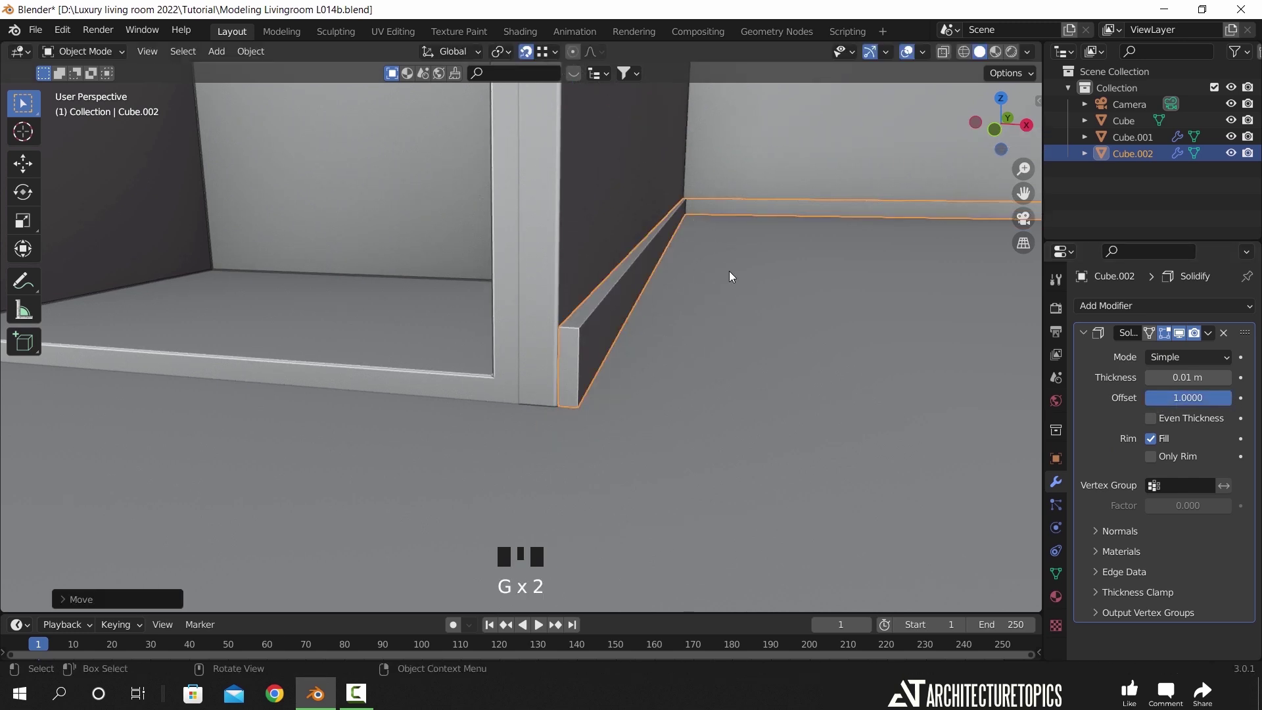
# - Separate the room's side wall face beside the shelf niches from the room mesh into its own object
pyautogui.keyDown('shift'); pyautogui.moveTo(744, 368); pyautogui.dragTo(487, 341, button='middle'); pyautogui.keyUp('shift')
pyautogui.scroll(-2, 677, 388)
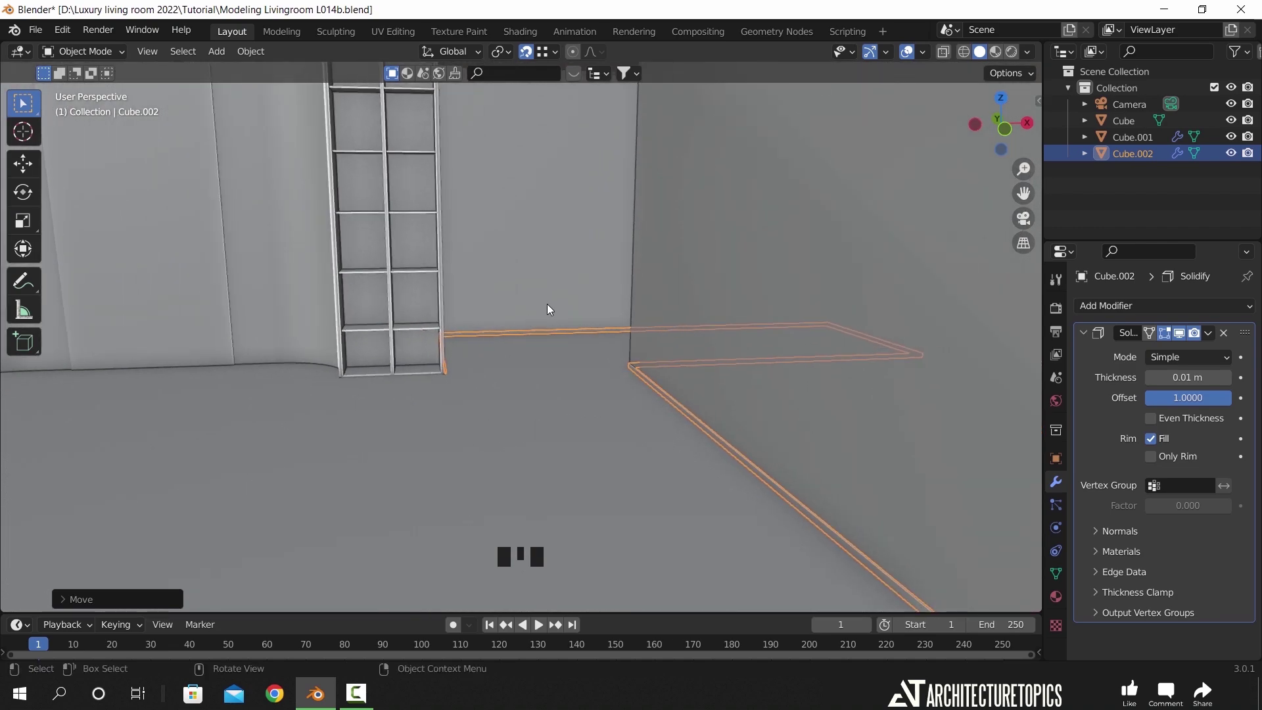
pyautogui.keyDown('shift'); pyautogui.moveTo(548, 309); pyautogui.dragTo(463, 327, button='middle'); pyautogui.keyUp('shift')
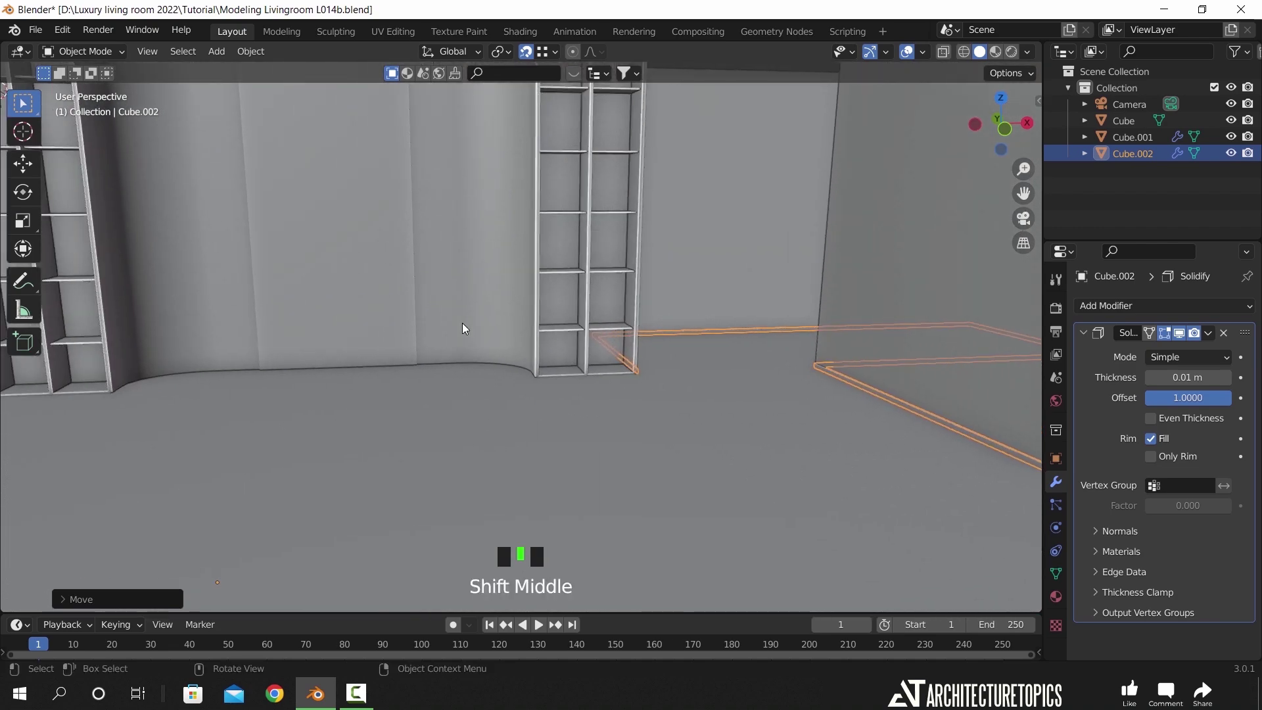
pyautogui.press('KP_0')
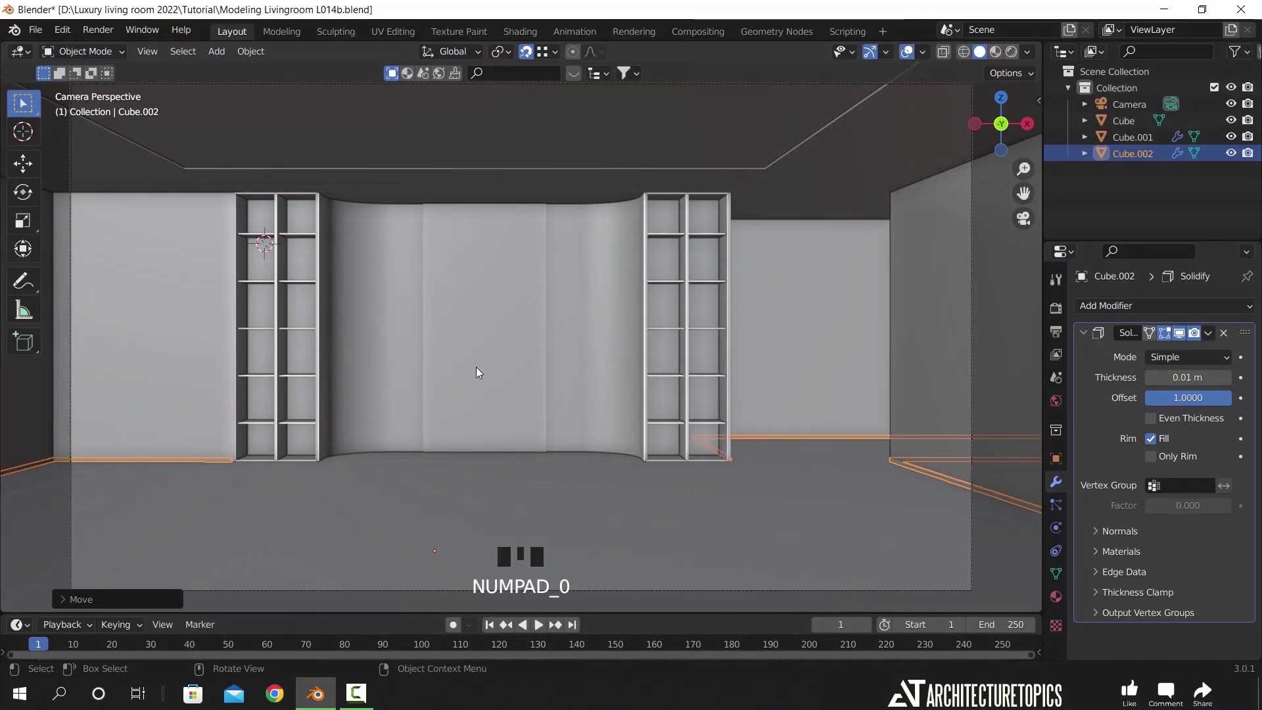
pyautogui.keyDown('shift'); pyautogui.moveTo(476, 367); pyautogui.dragTo(600, 382, button='middle'); pyautogui.keyUp('shift')
pyautogui.click(316, 306)
pyautogui.press('Tab')
pyautogui.click(302, 297)
pyautogui.moveTo(261, 313); pyautogui.dragTo(554, 421, button='middle')
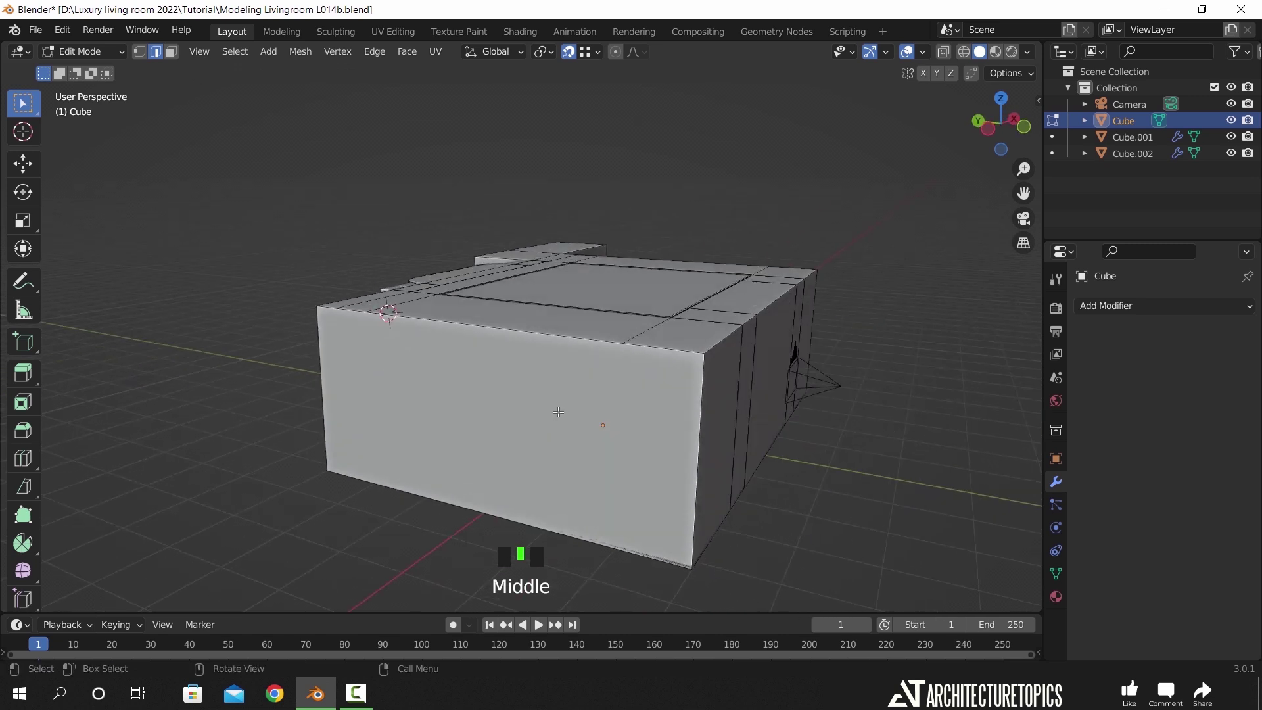
pyautogui.press('3')
pyautogui.click(558, 411)
pyautogui.keyDown('shift'); pyautogui.moveTo(499, 417); pyautogui.dragTo(567, 397, button='middle'); pyautogui.keyUp('shift')
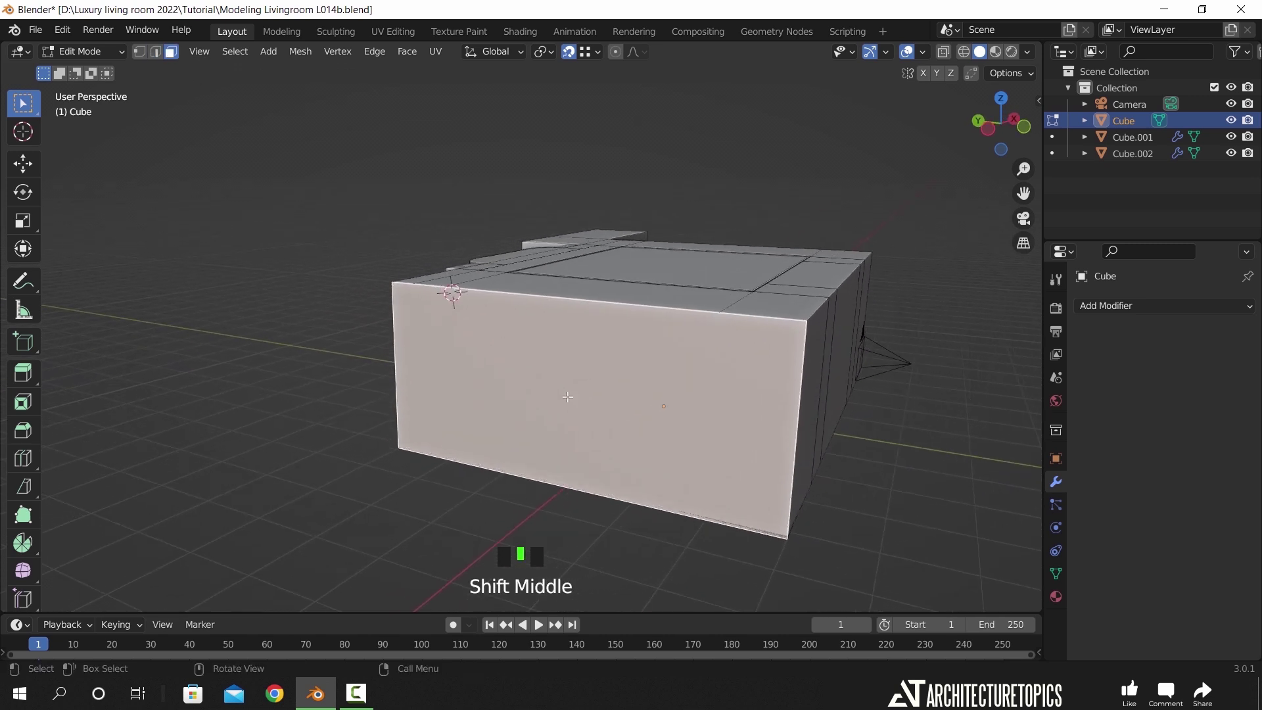
pyautogui.press('p')
pyautogui.click(567, 397)
# - Select the newly separated side wall object on its own
pyautogui.press('Tab')
pyautogui.click(546, 381)
pyautogui.press('Tab')
pyautogui.press('Tab')
pyautogui.click(586, 379)
pyautogui.click(581, 377)
pyautogui.press('g')
pyautogui.press('Escape')
# - Try to add a loop cut across the separated side wall, viewing it in wireframe
pyautogui.press('Tab')
pyautogui.hotkey('ctrl', 'r')
pyautogui.moveTo(554, 334); pyautogui.dragTo(705, 299, button='middle')
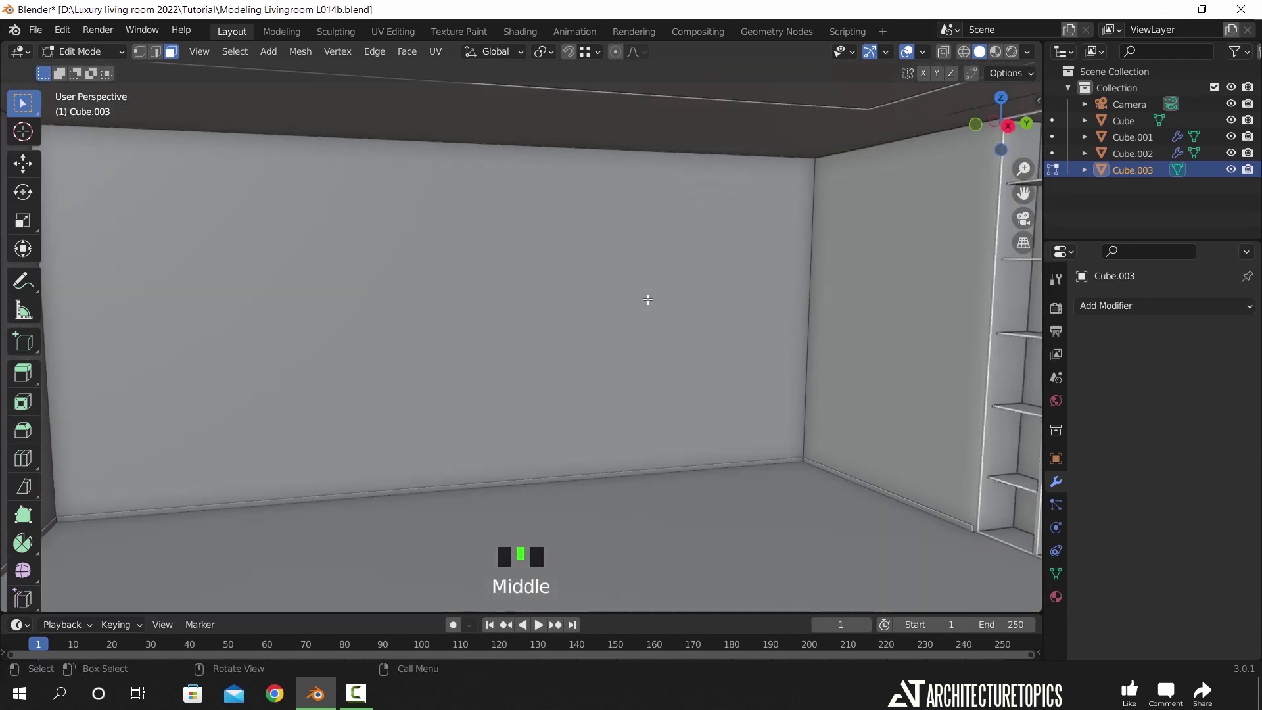
pyautogui.press('z')
pyautogui.moveTo(555, 236); pyautogui.dragTo(509, 270)
pyautogui.click(510, 270)
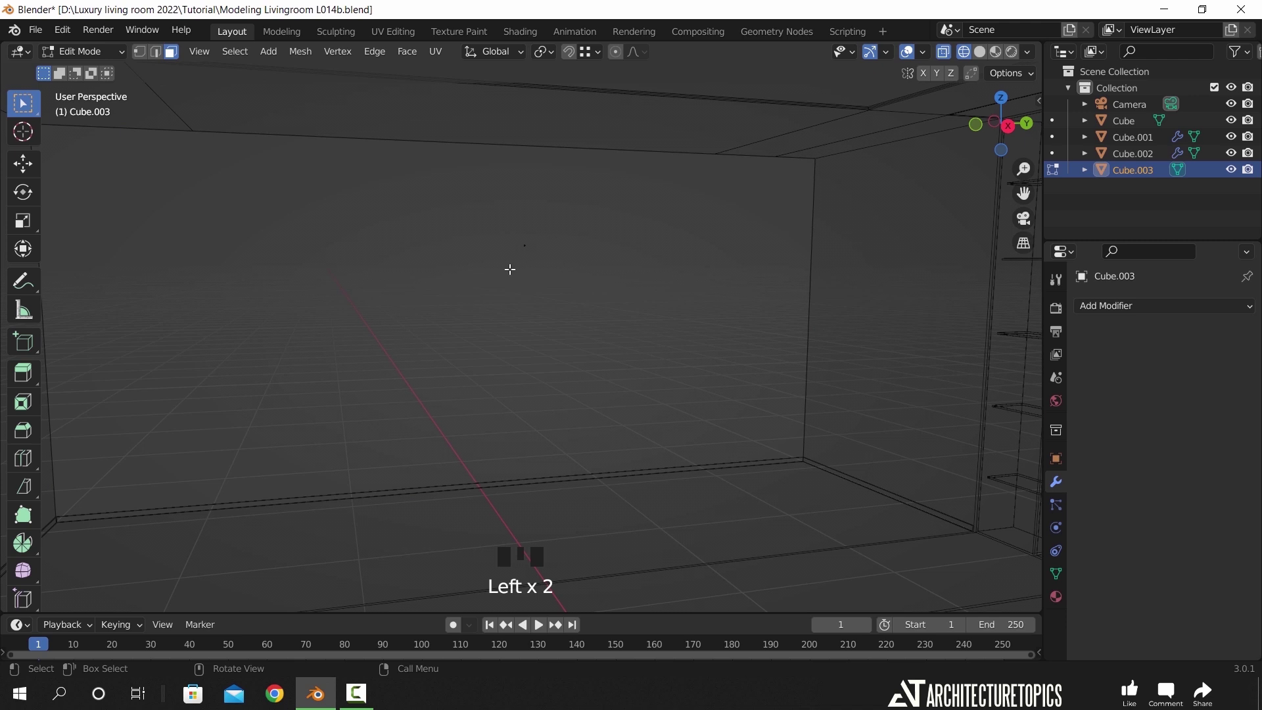
pyautogui.click(504, 264)
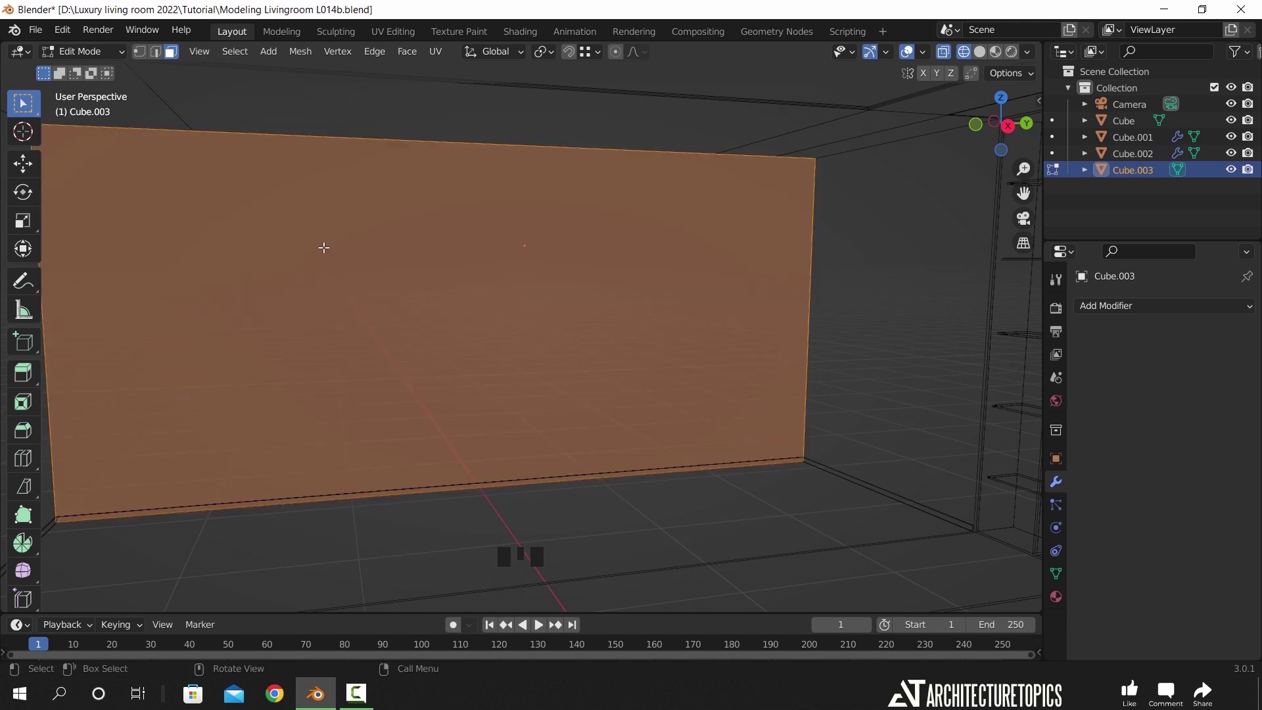
# - Set the separated side wall's origin to its geometry in Object Mode
pyautogui.click(245, 52)
pyautogui.click(251, 70)
pyautogui.press('Tab')
pyautogui.click(252, 51)
pyautogui.moveTo(279, 93)
pyautogui.click(436, 104)
# - Return to solid shading and scale the side wall along its length to roughly a third of its width
pyautogui.scroll(-3, 502, 301)
pyautogui.moveTo(502, 302)
pyautogui.mouseDown(button='middle')
pyautogui.moveTo(730, 338)
pyautogui.moveTo(550, 394)
pyautogui.moveTo(668, 369)
pyautogui.moveTo(597, 339)
pyautogui.mouseUp(button='middle')
pyautogui.scroll(-4, 572, 377)
pyautogui.scroll(4, 599, 358)
pyautogui.scroll(-3, 593, 358)
pyautogui.scroll(4, 668, 369)
pyautogui.press('z')
pyautogui.click(664, 354)
pyautogui.scroll(2, 681, 377)
pyautogui.press('s')
pyautogui.press('x')
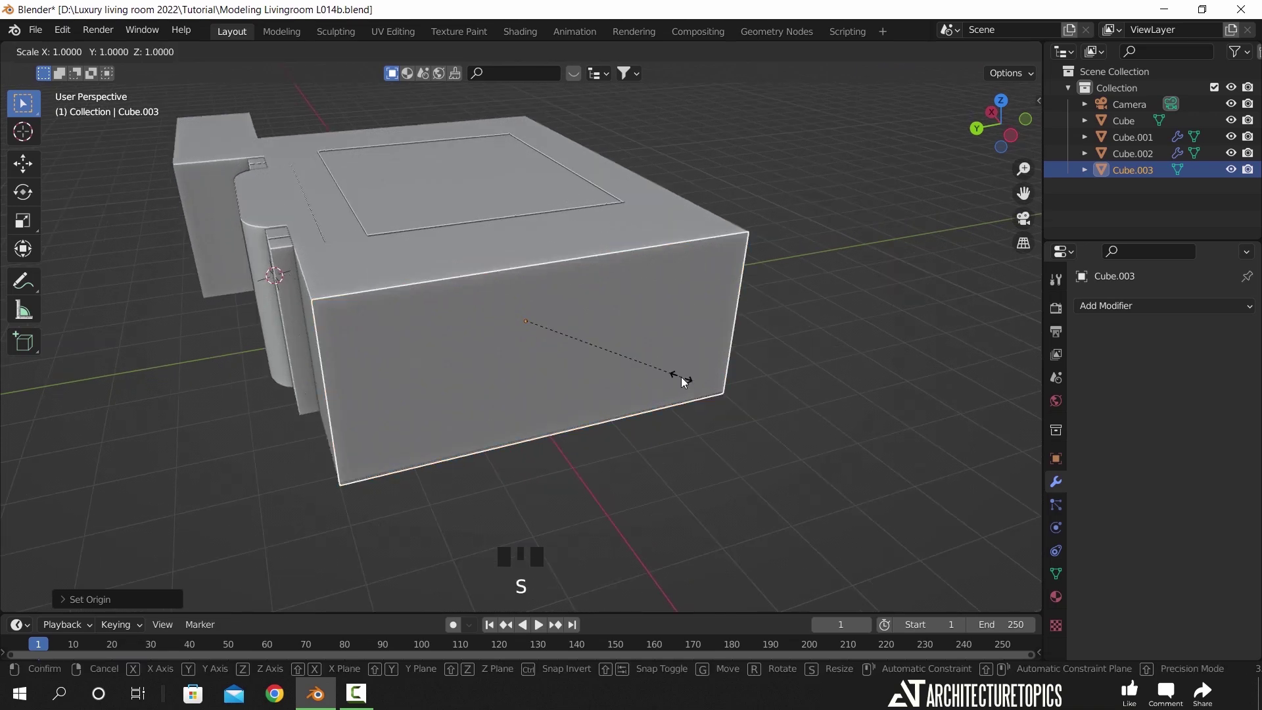
pyautogui.click(575, 360)
# - Move the shortened wall along the Y axis and snap it to the room corner beside the shelf niches
pyautogui.press('g')
pyautogui.press('y')
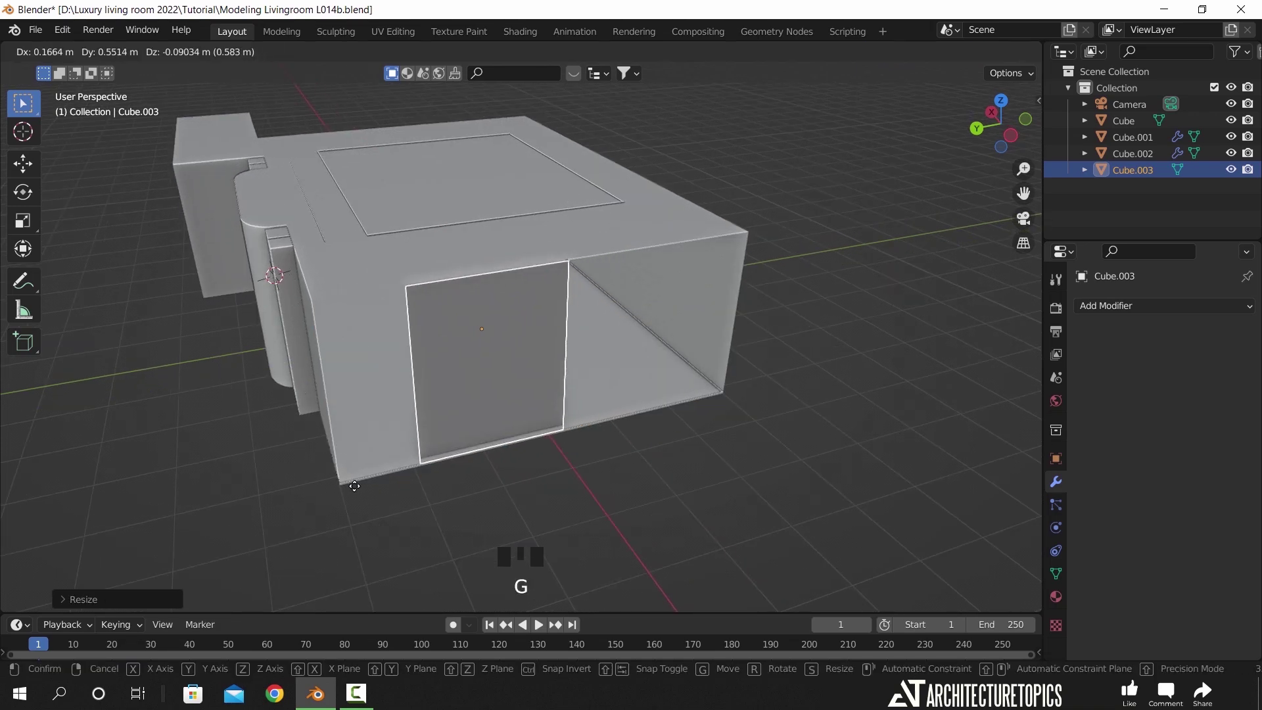
pyautogui.click(371, 474)
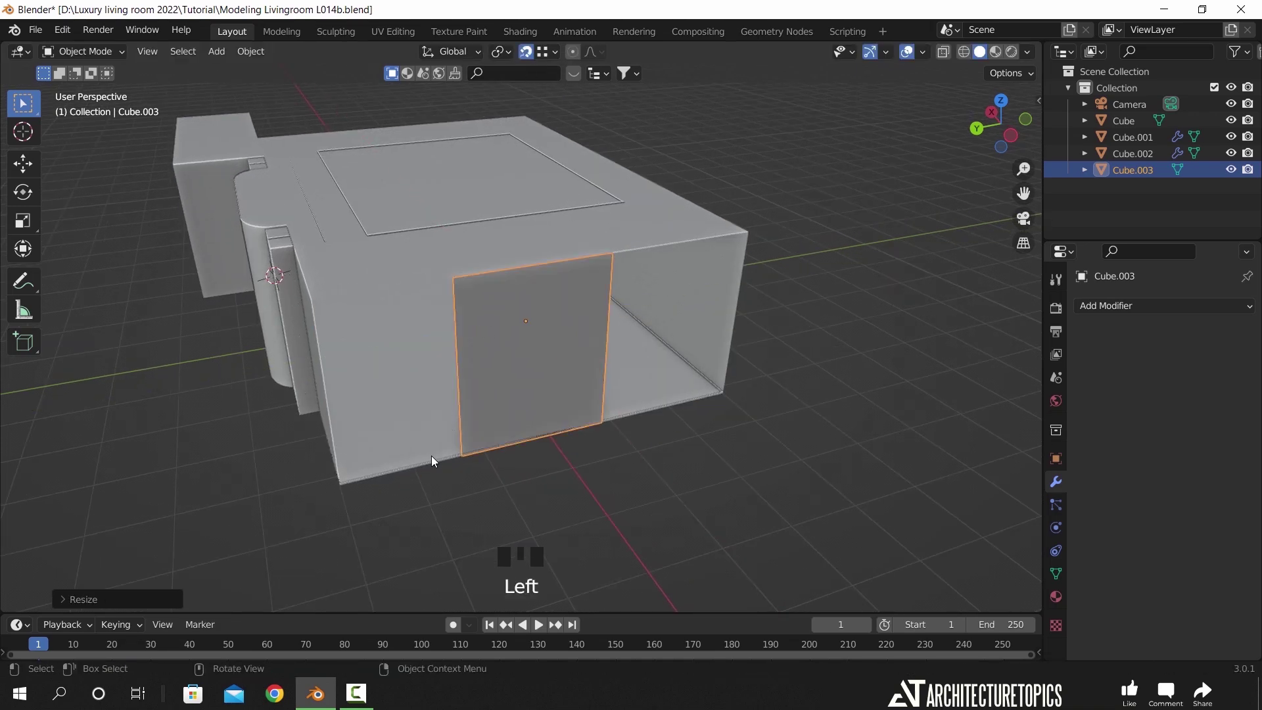
pyautogui.press('g')
pyautogui.press('x')
pyautogui.press('y')
pyautogui.click(347, 484)
pyautogui.moveTo(510, 460); pyautogui.dragTo(527, 415, button='middle')
# - Open the shortened wall for edge editing and select its upper edge
pyautogui.press('Tab')
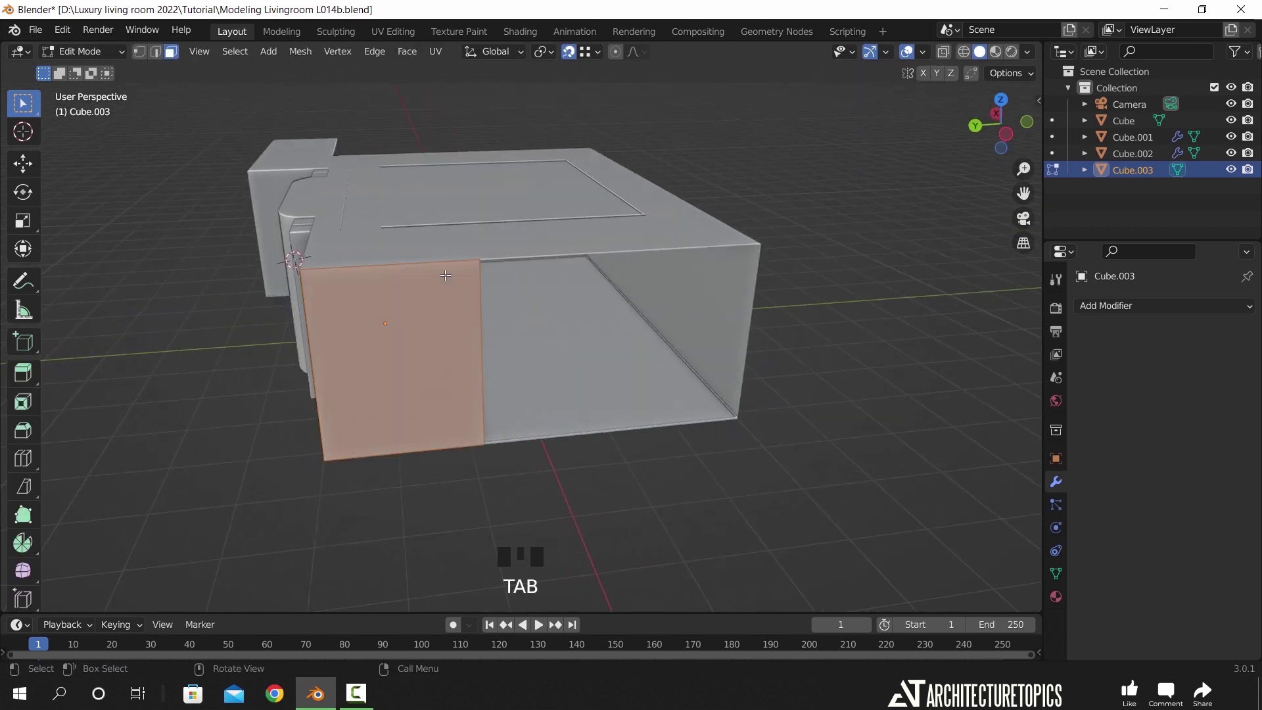
pyautogui.press('2')
pyautogui.doubleClick(398, 334)
pyautogui.moveTo(474, 244); pyautogui.dragTo(334, 309)
pyautogui.moveTo(451, 243); pyautogui.dragTo(307, 314)
pyautogui.press('g')
pyautogui.rightClick(439, 335)
pyautogui.moveTo(439, 336); pyautogui.dragTo(468, 338, button='middle')
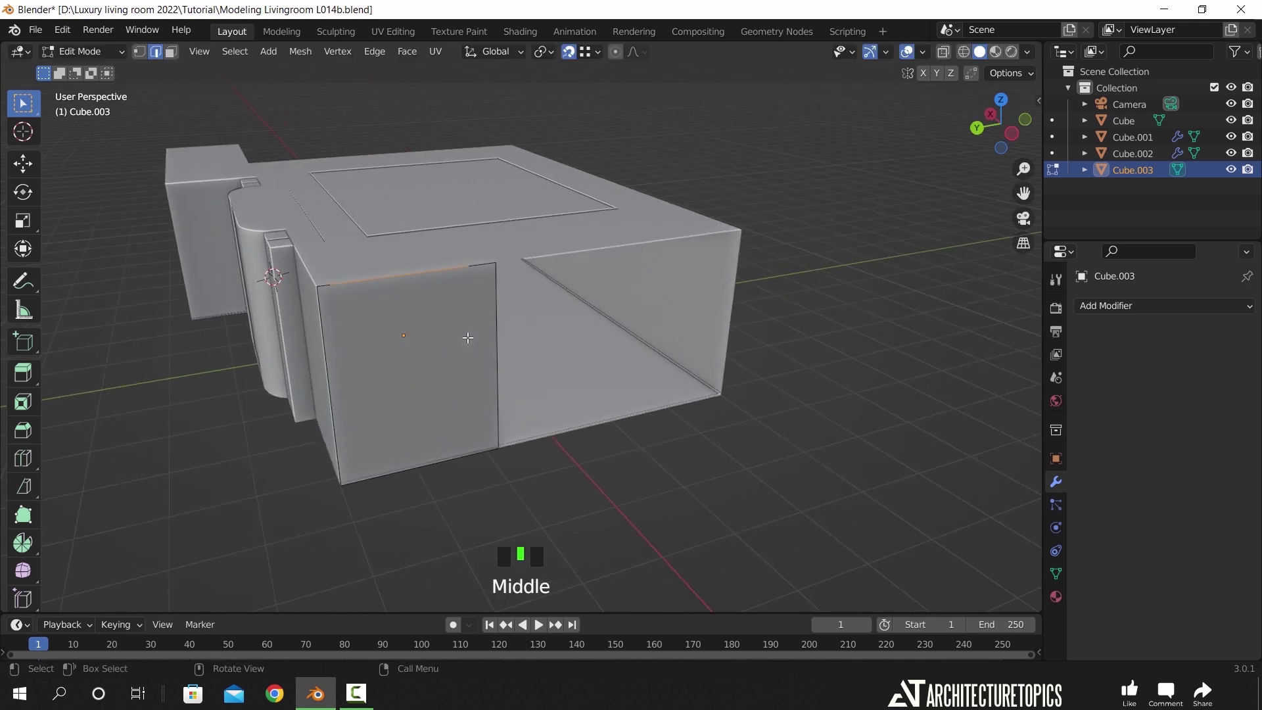
# - Divide the wall panel in wireframe side view with two horizontal and three vertical cuts outlining a window opening
pyautogui.scroll(3, 614, 301)
pyautogui.press('z')
pyautogui.scroll(-1, 553, 318)
pyautogui.press('KP_3')
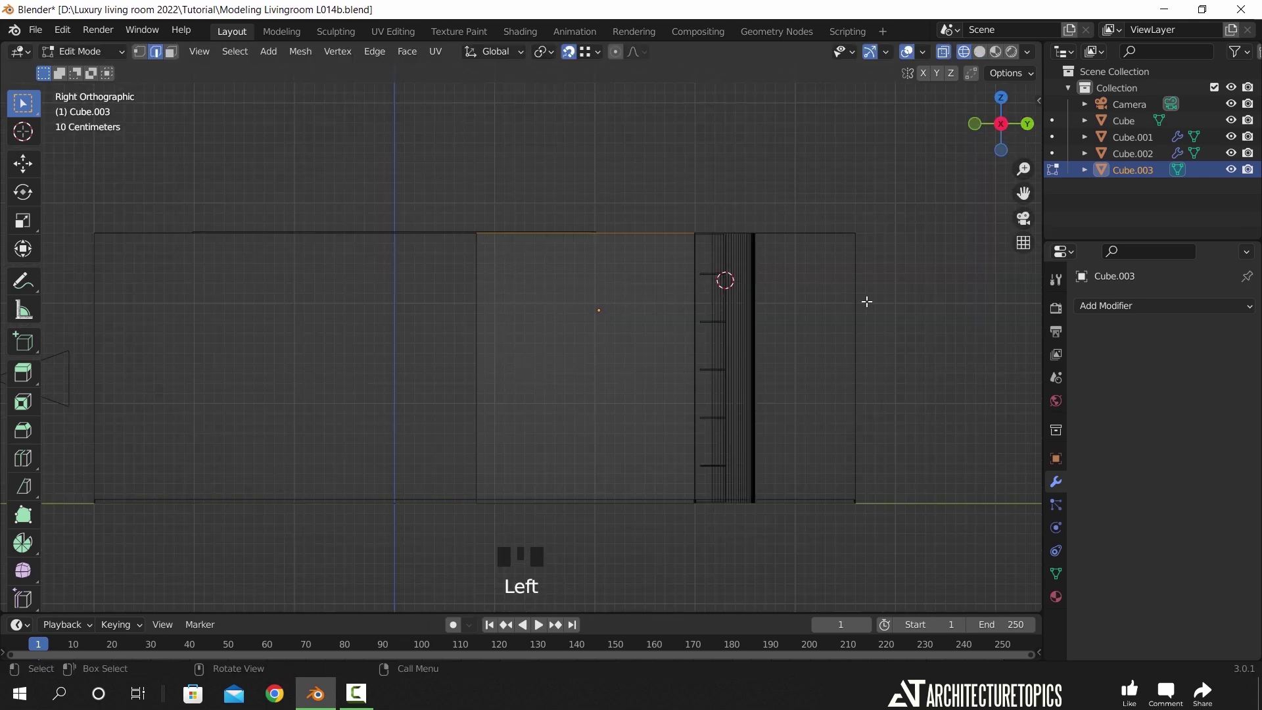
pyautogui.press('g')
pyautogui.click(613, 588)
pyautogui.press('e')
pyautogui.click(646, 387)
pyautogui.press('e')
pyautogui.click(758, 364)
# - Extrude the panel's free vertical edge along the Y axis to the far end of the room
pyautogui.click(476, 289)
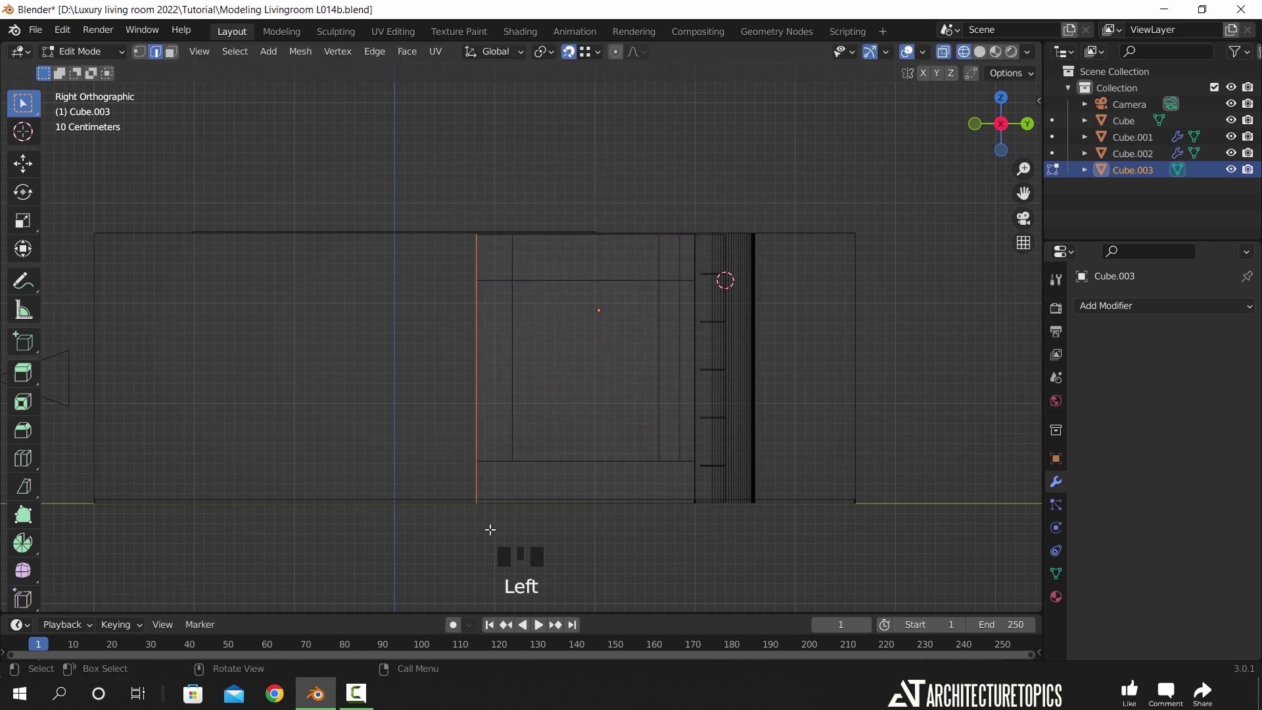
pyautogui.press('e')
pyautogui.press('x')
pyautogui.press('y')
pyautogui.click(101, 497)
# - Return to solid shading and extrude the three adjoining window faces of the side wall outward
pyautogui.moveTo(389, 403); pyautogui.dragTo(425, 439, button='middle')
pyautogui.scroll(3, 425, 439)
pyautogui.press('z')
pyautogui.moveTo(570, 399); pyautogui.dragTo(378, 268, button='middle')
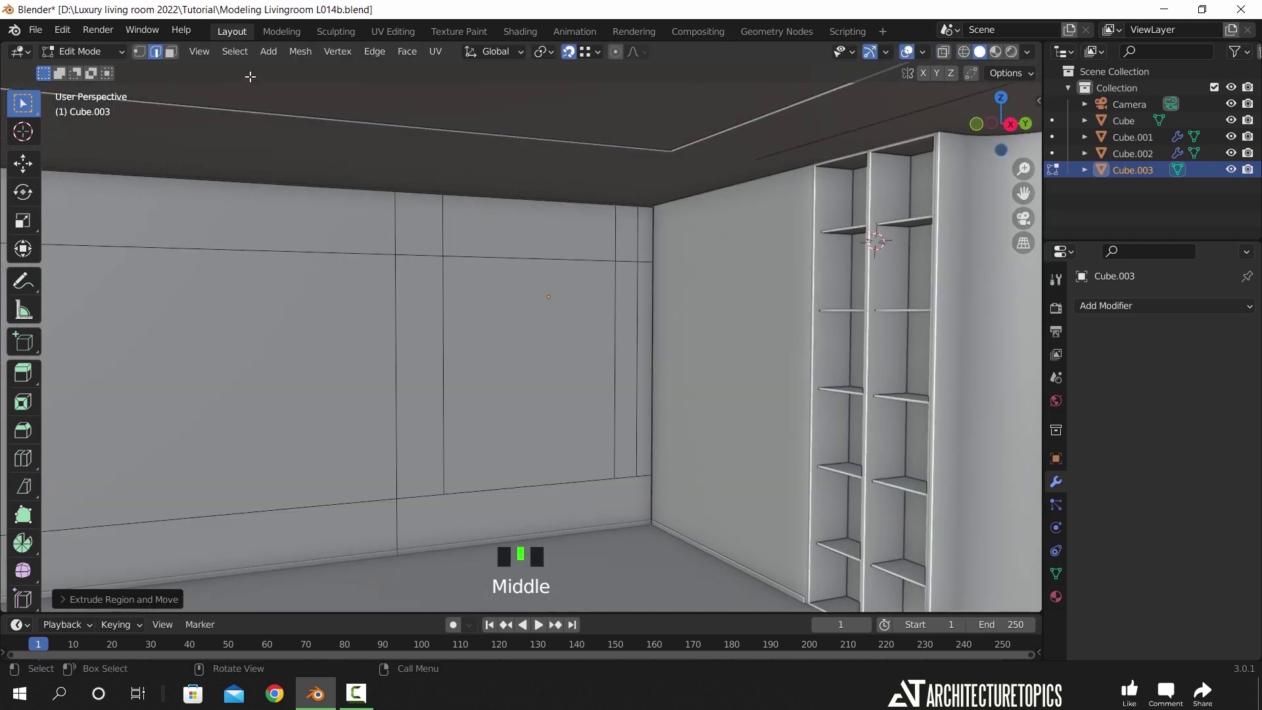
pyautogui.click(175, 52)
pyautogui.click(514, 329)
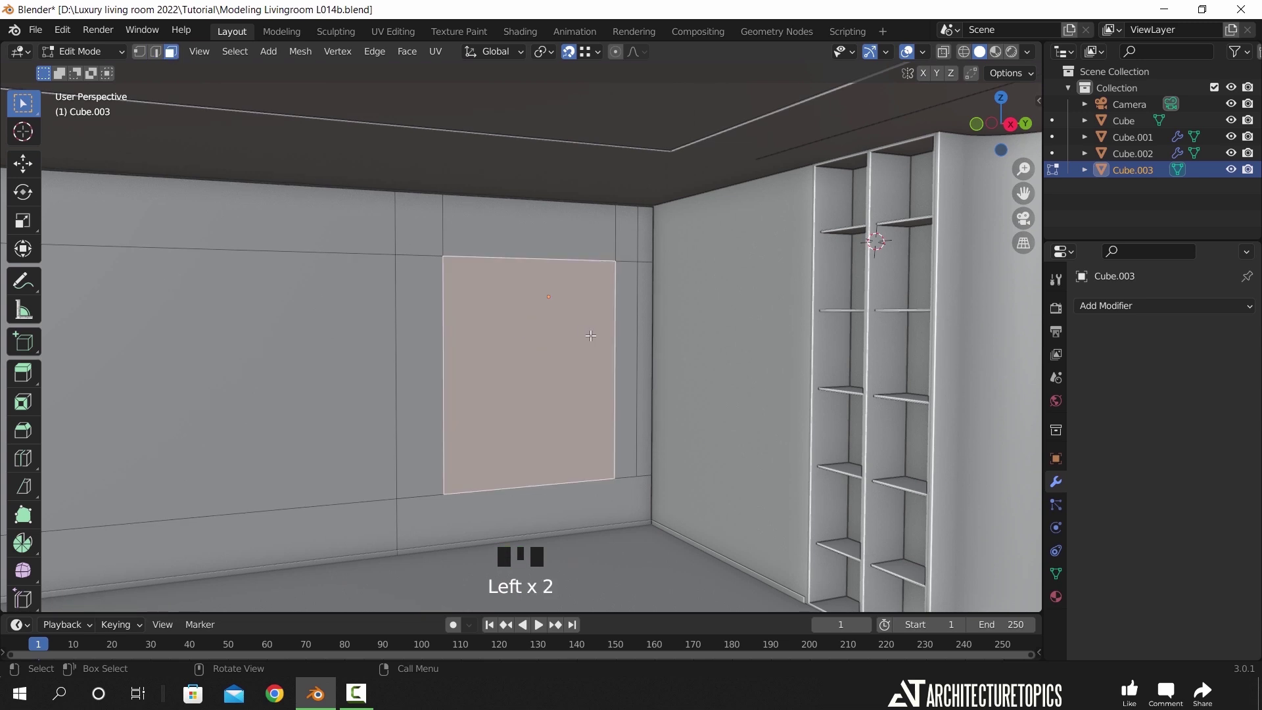
pyautogui.keyDown('shift'); pyautogui.click(630, 265); pyautogui.keyUp('shift')
pyautogui.keyDown('shift'); pyautogui.click(434, 301); pyautogui.keyUp('shift')
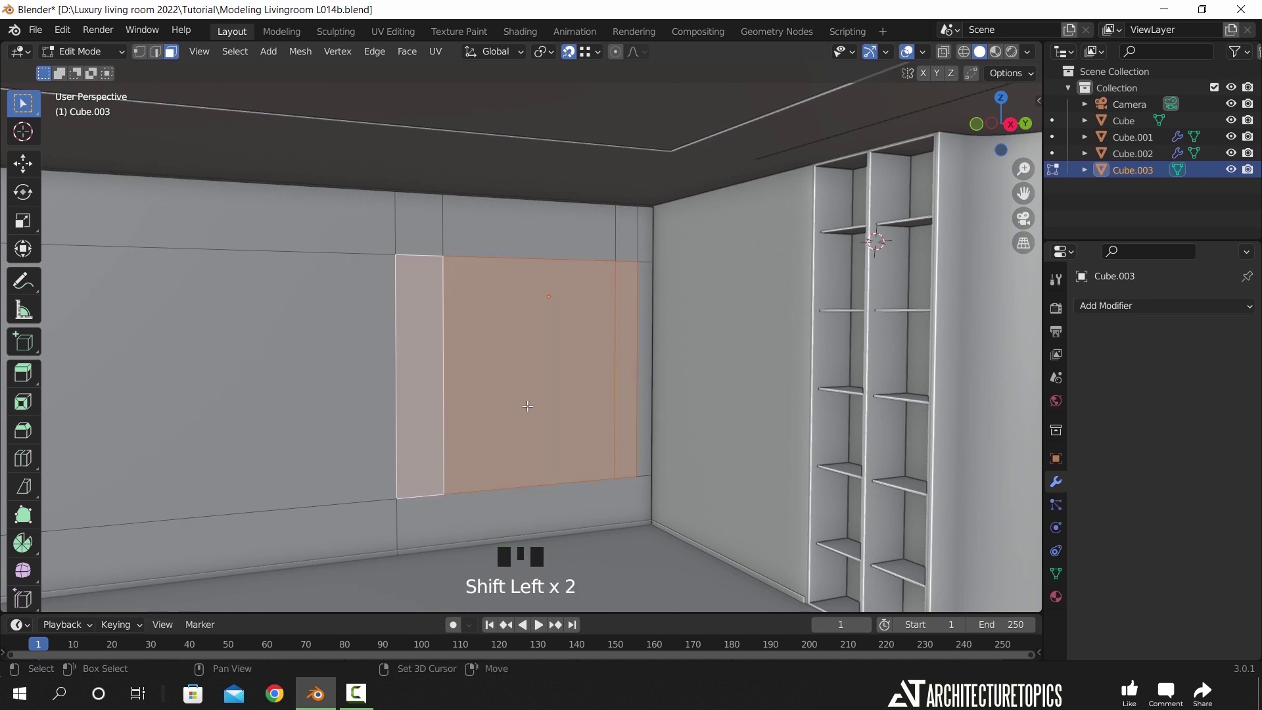
pyautogui.press('e')
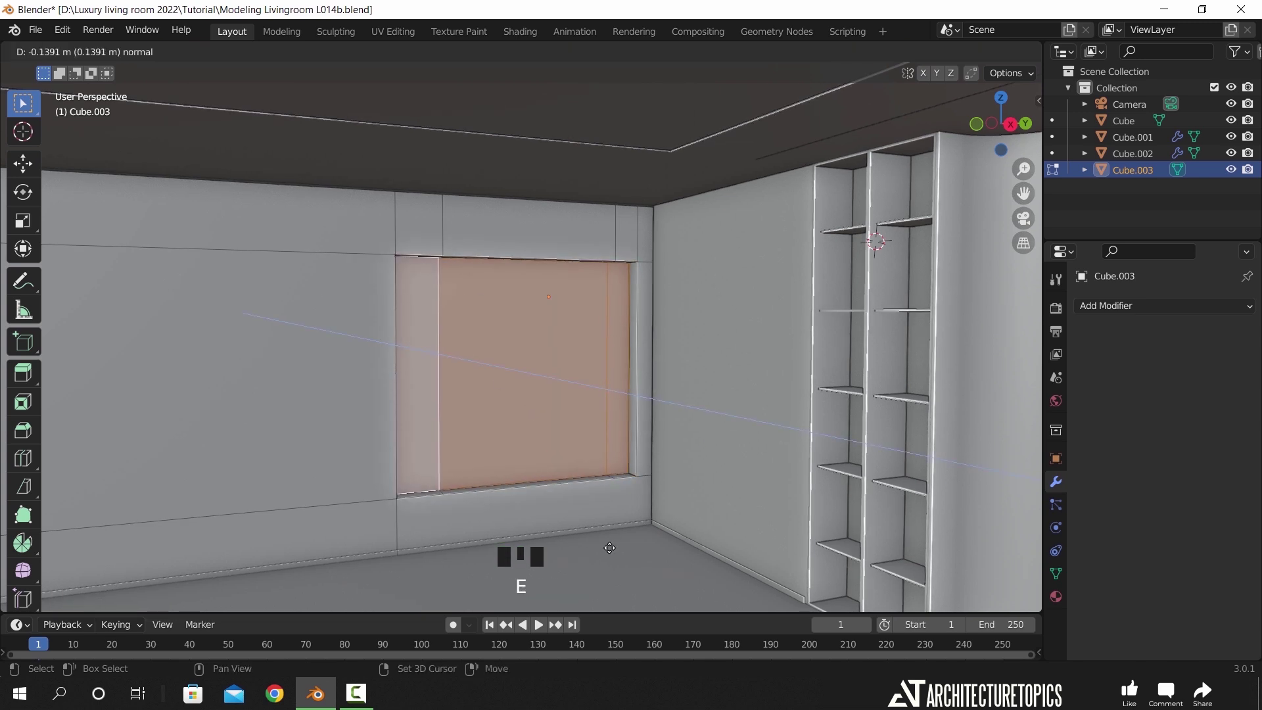
pyautogui.click(610, 526)
# - Delete the extruded window faces to open the side wall, and leave Edit Mode
pyautogui.press('x')
pyautogui.click(608, 503)
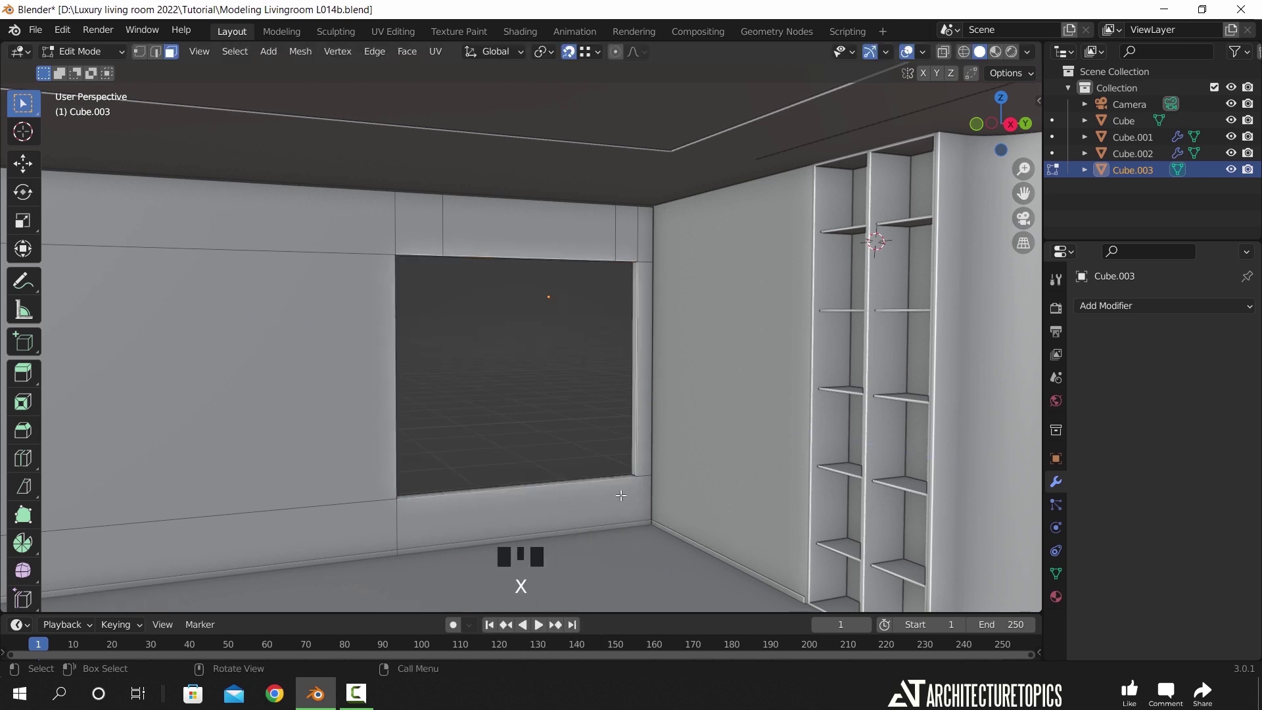
pyautogui.press('Tab')
# - Return to the camera view and set the render engine to Cycles with GPU Compute as the device
pyautogui.moveTo(501, 407); pyautogui.dragTo(474, 392, button='middle')
pyautogui.press('KP_0')
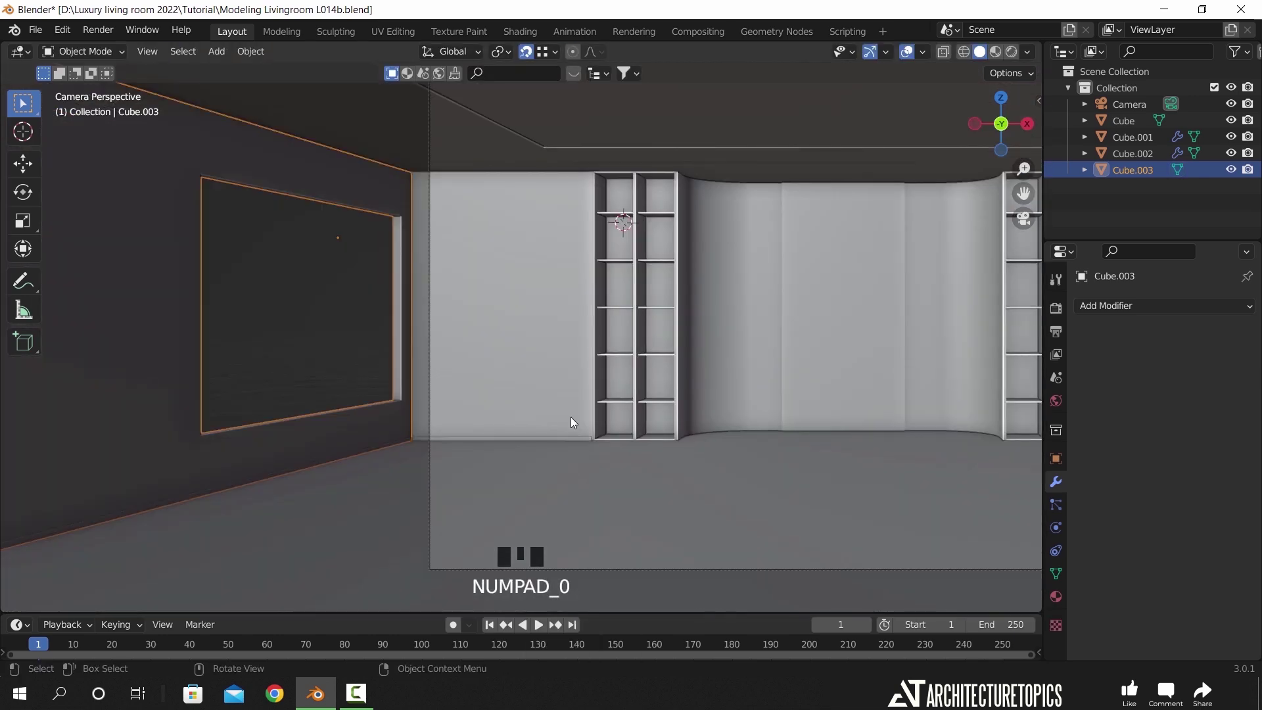
pyautogui.keyDown('shift'); pyautogui.moveTo(772, 445); pyautogui.dragTo(473, 460, button='middle'); pyautogui.keyUp('shift')
pyautogui.scroll(-2, 637, 456)
pyautogui.keyDown('shift'); pyautogui.moveTo(637, 456); pyautogui.dragTo(654, 449, button='middle'); pyautogui.keyUp('shift')
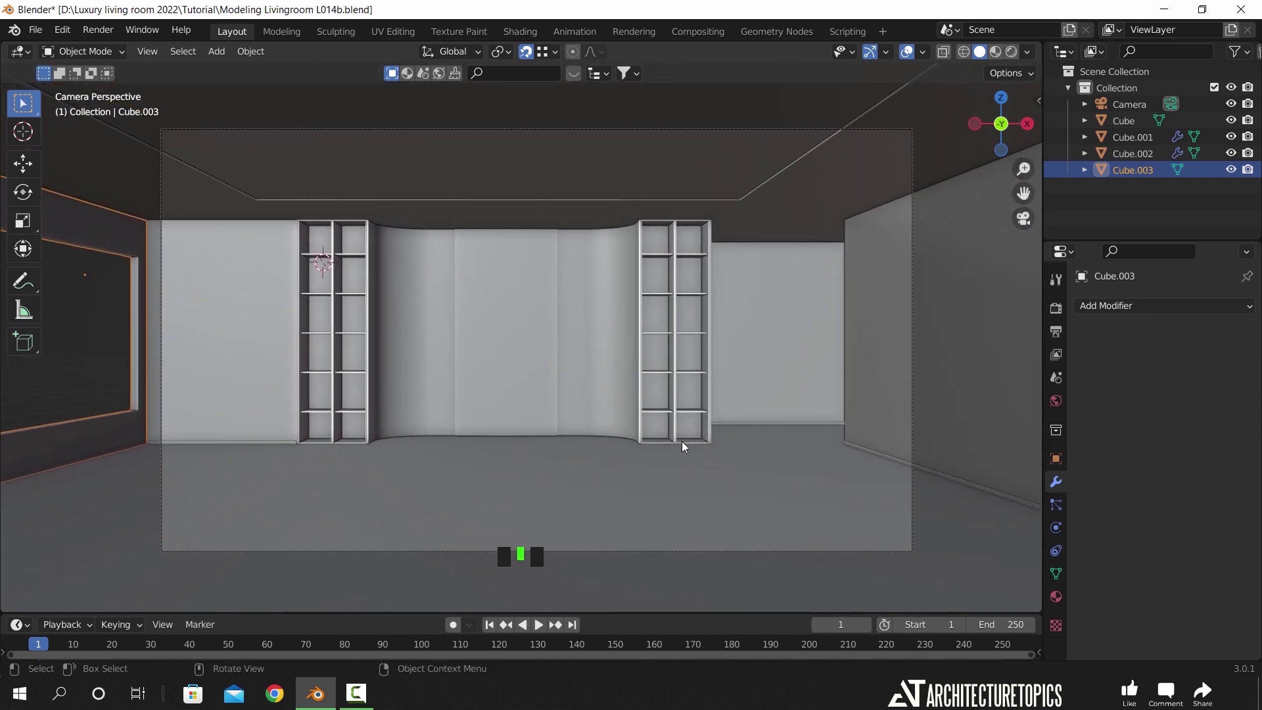
pyautogui.click(1056, 308)
pyautogui.click(1175, 309)
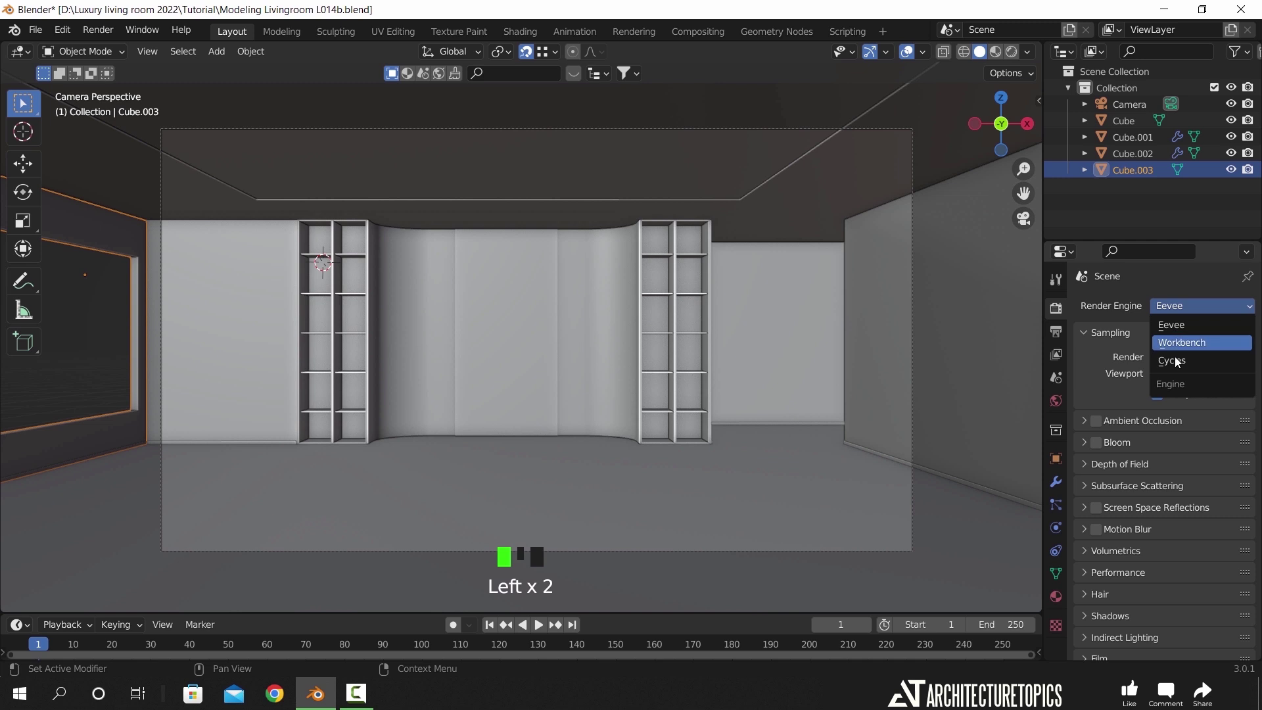
pyautogui.click(1177, 361)
pyautogui.click(1175, 349)
pyautogui.click(1175, 381)
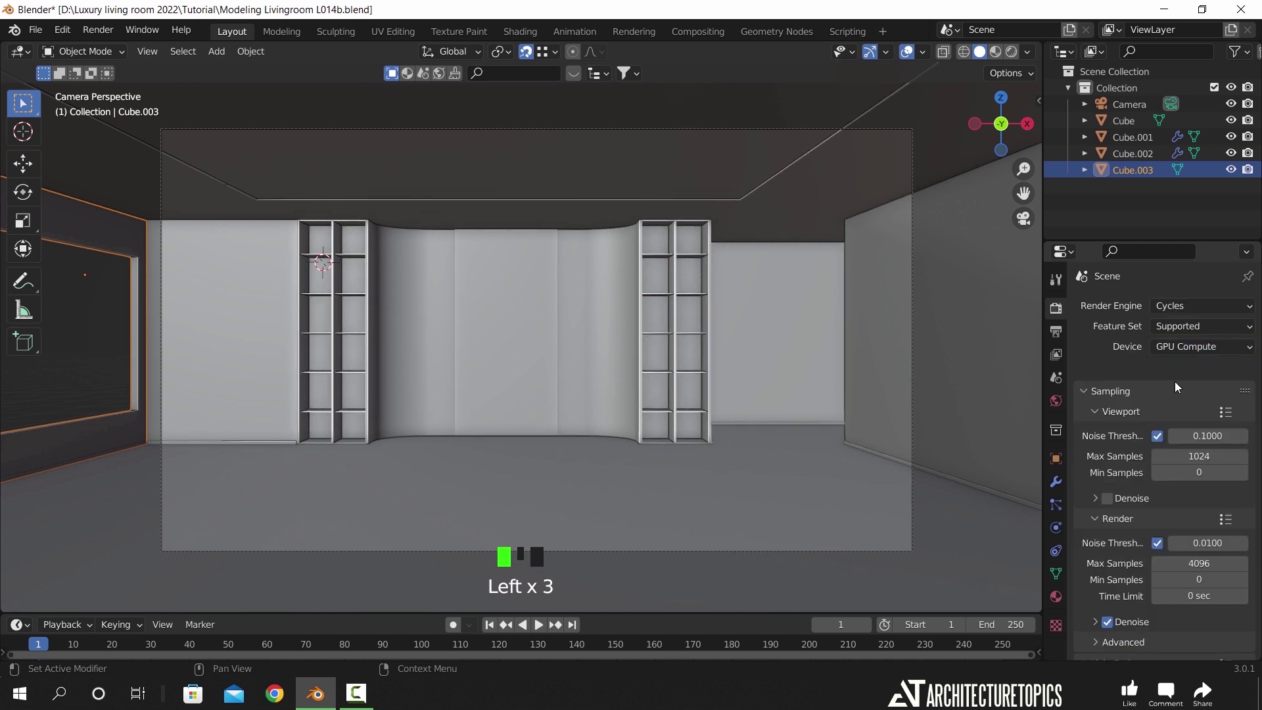
# - Set the viewport max samples to 20 and enable viewport denoising
pyautogui.click(1184, 438)
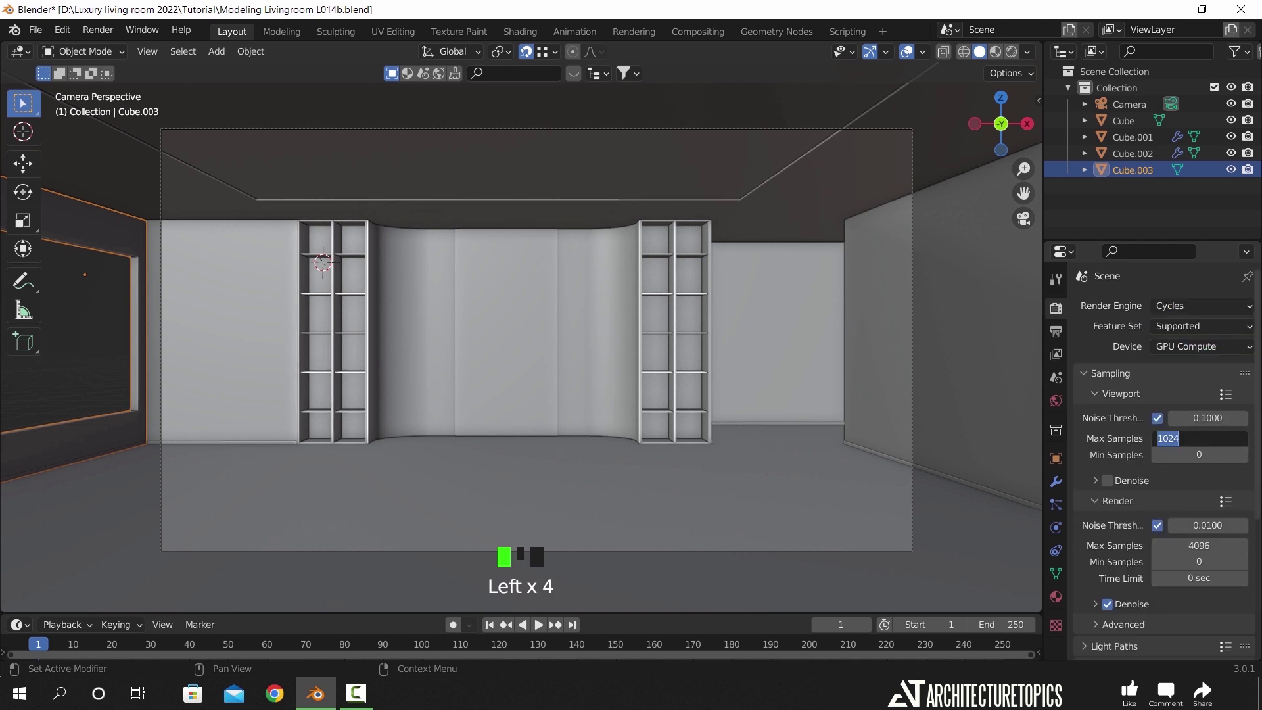
pyautogui.write('20')
pyautogui.press('Return')
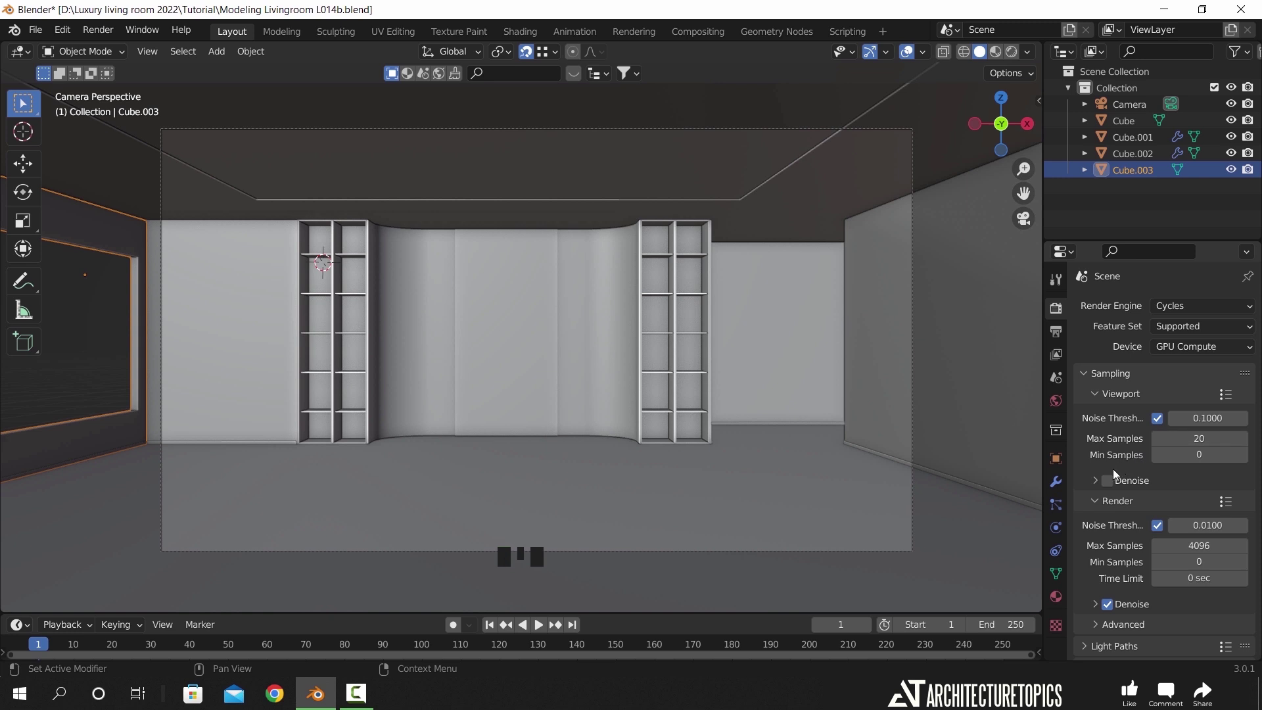
# - Show the viewport in rendered shading and enable Render Region in the output settings
pyautogui.press('z')
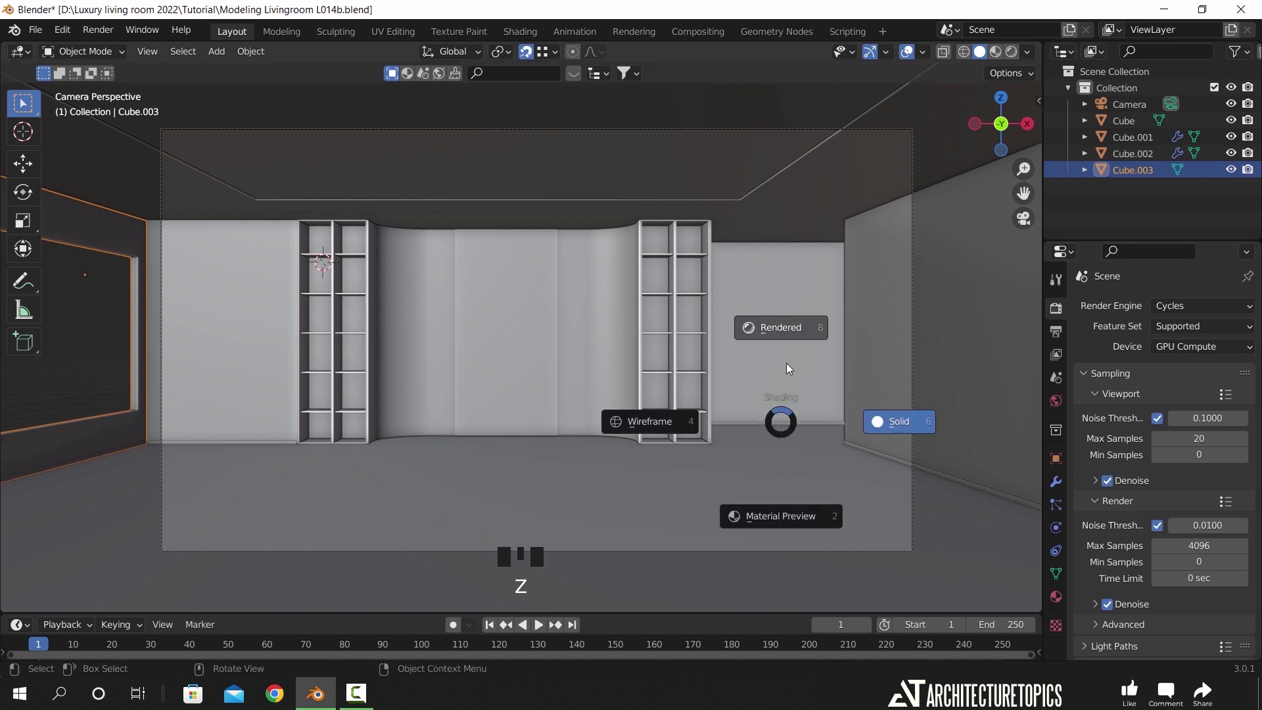
pyautogui.click(786, 363)
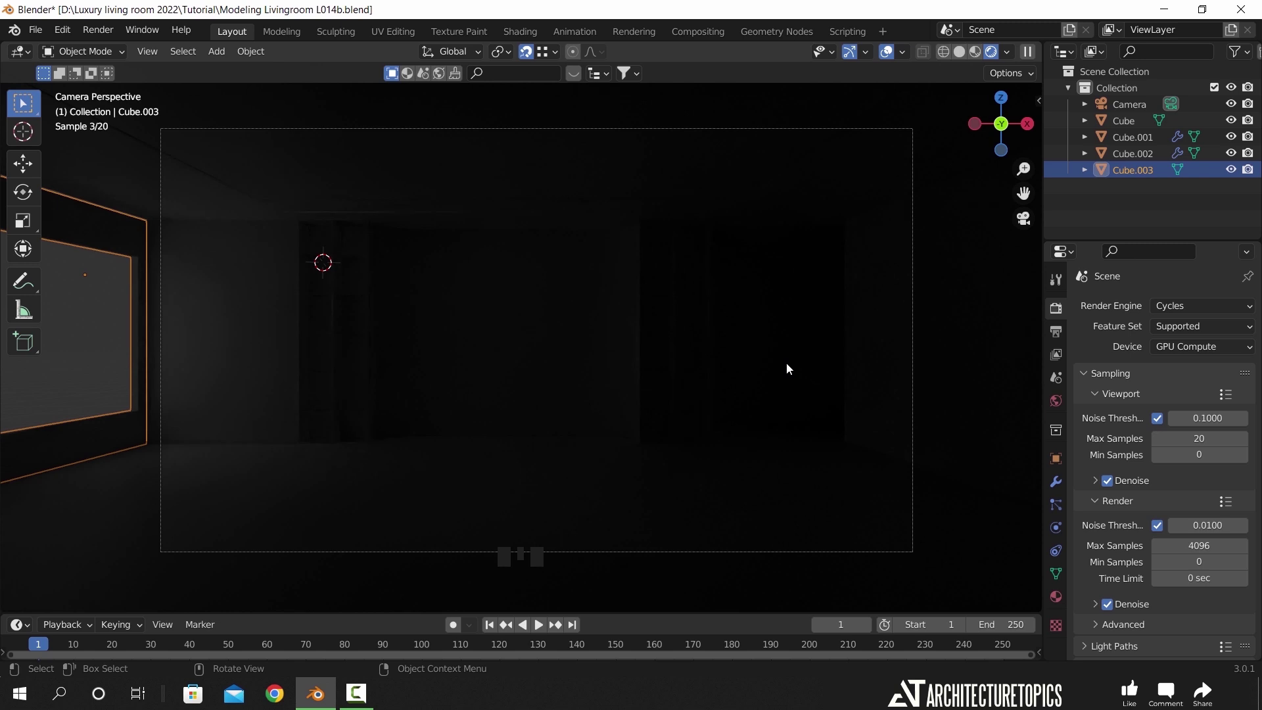
pyautogui.click(1055, 331)
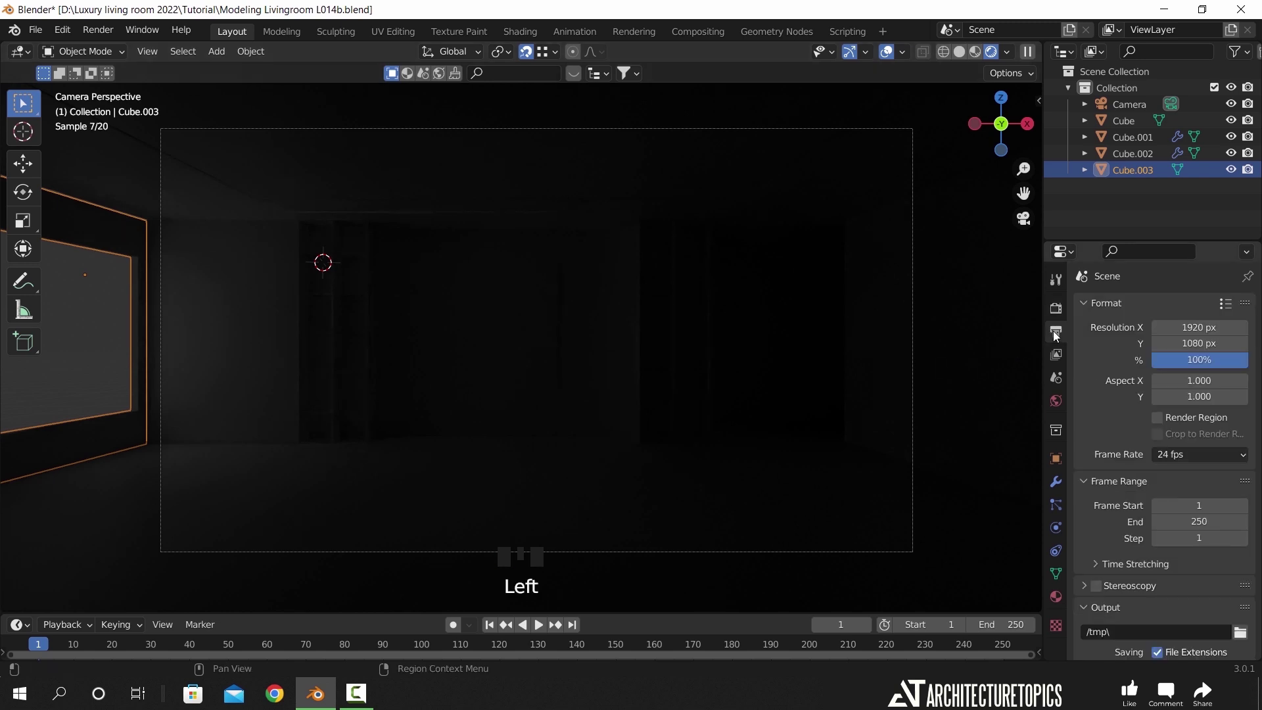
pyautogui.click(1158, 420)
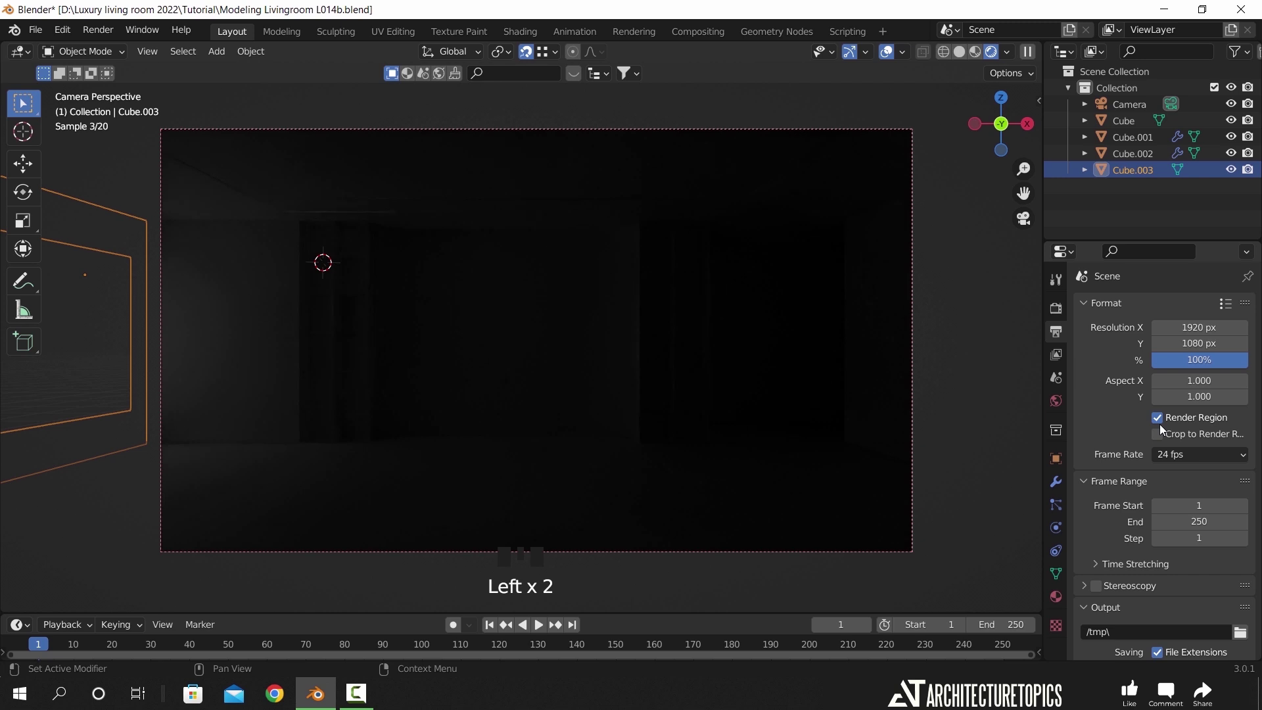
# - Assign a Sky Texture to the world background color
pyautogui.click(1056, 402)
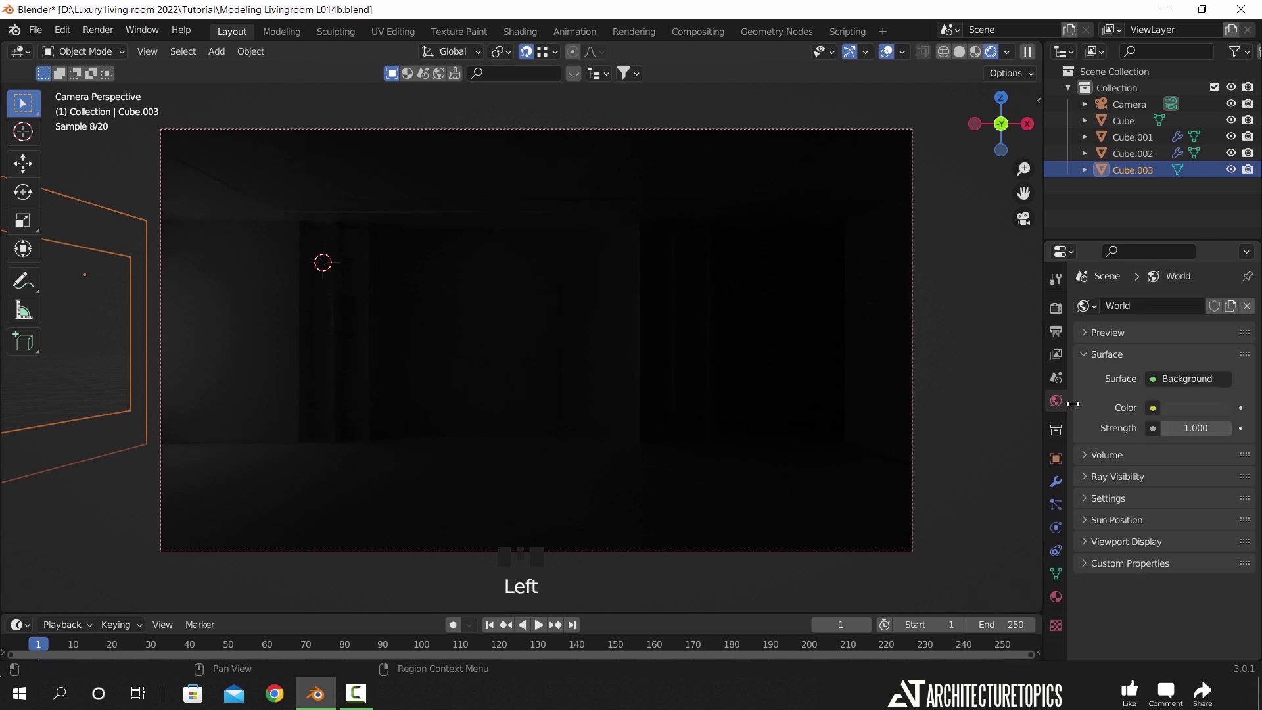
pyautogui.click(1154, 409)
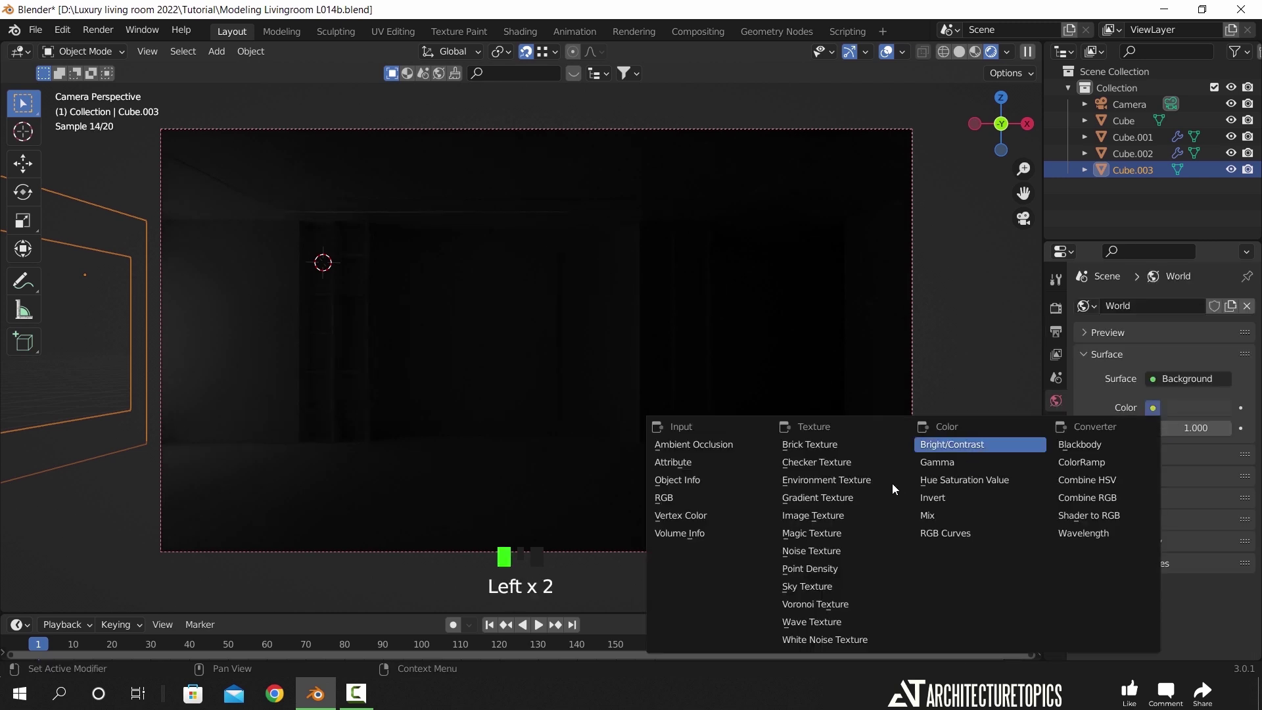
pyautogui.click(820, 582)
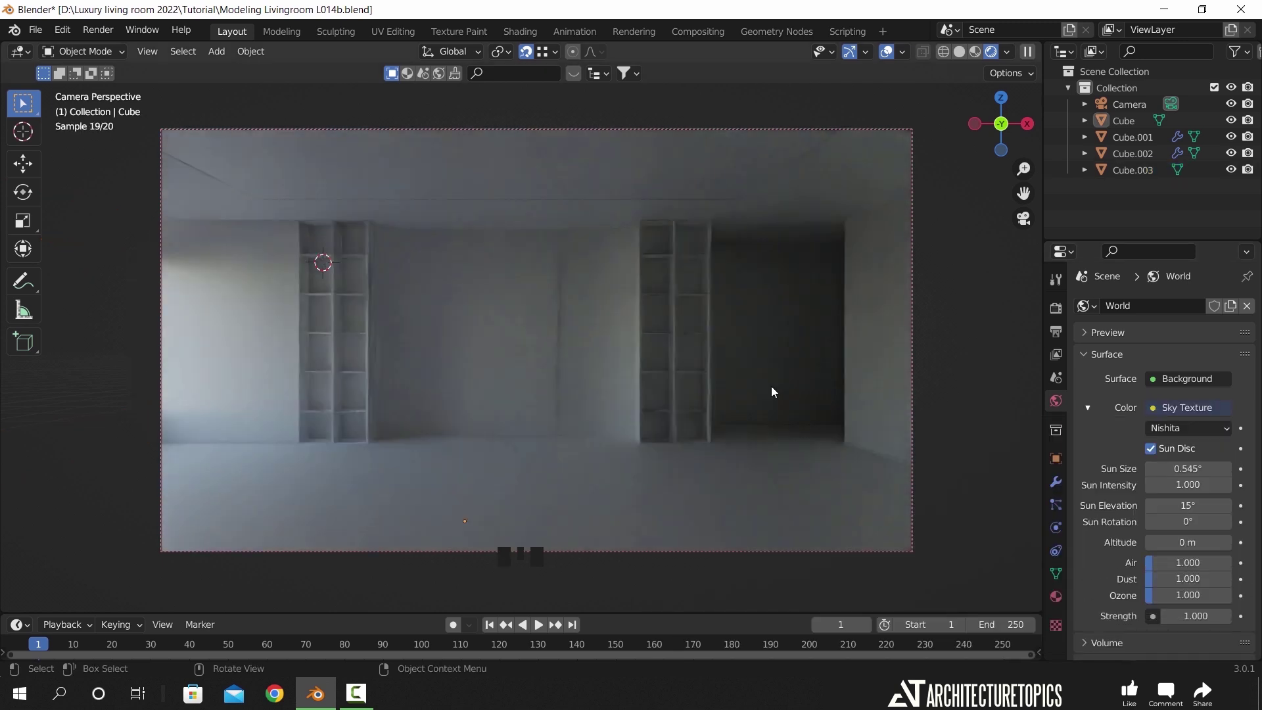
# - Add a Sun light to the scene
pyautogui.hotkey('shift', 'a')
pyautogui.moveTo(713, 547)
pyautogui.click(831, 559)
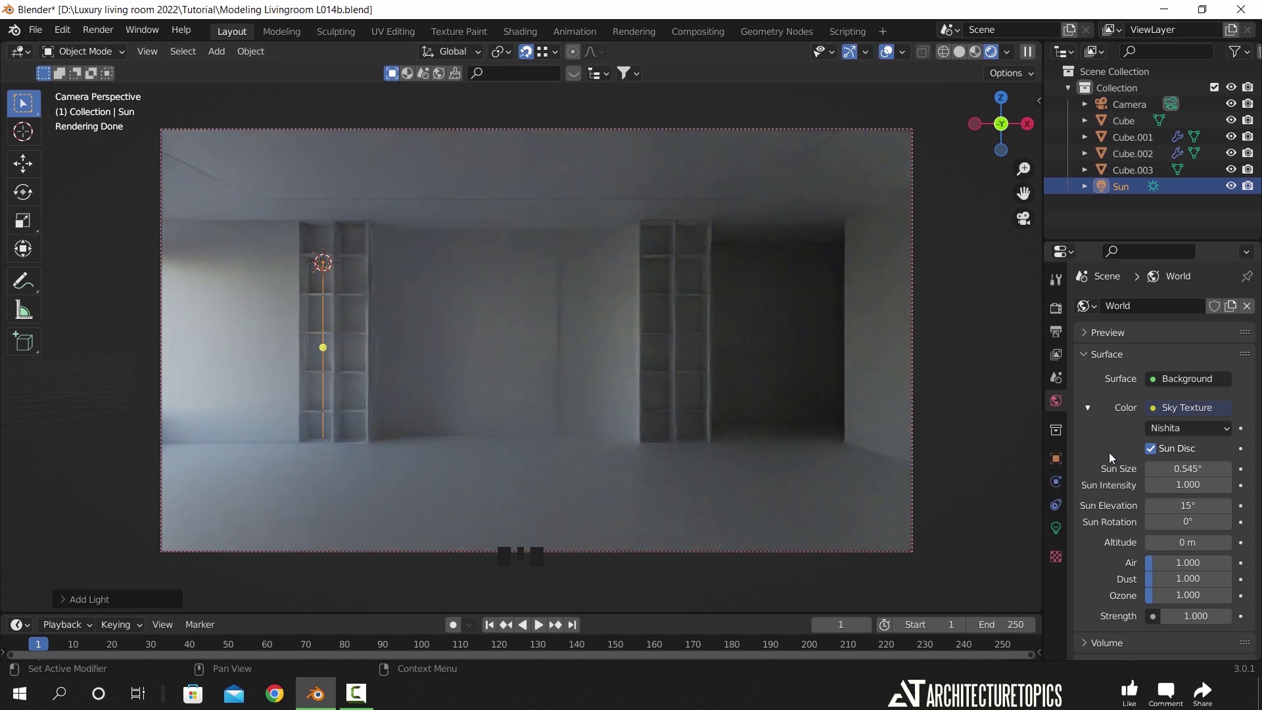
pyautogui.scroll(-6, 1109, 453)
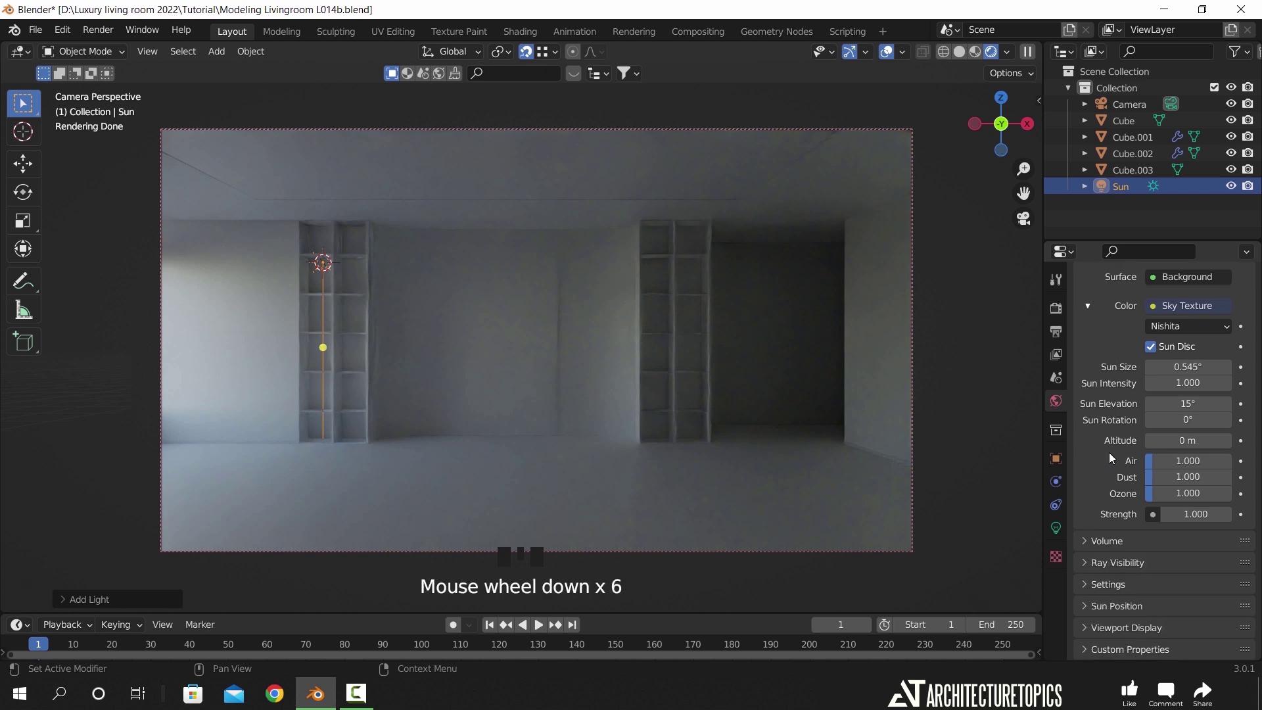
# - Link the world's Sun Position settings to the Sun light and the Sky Texture node
pyautogui.click(1117, 602)
pyautogui.scroll(-6, 1121, 566)
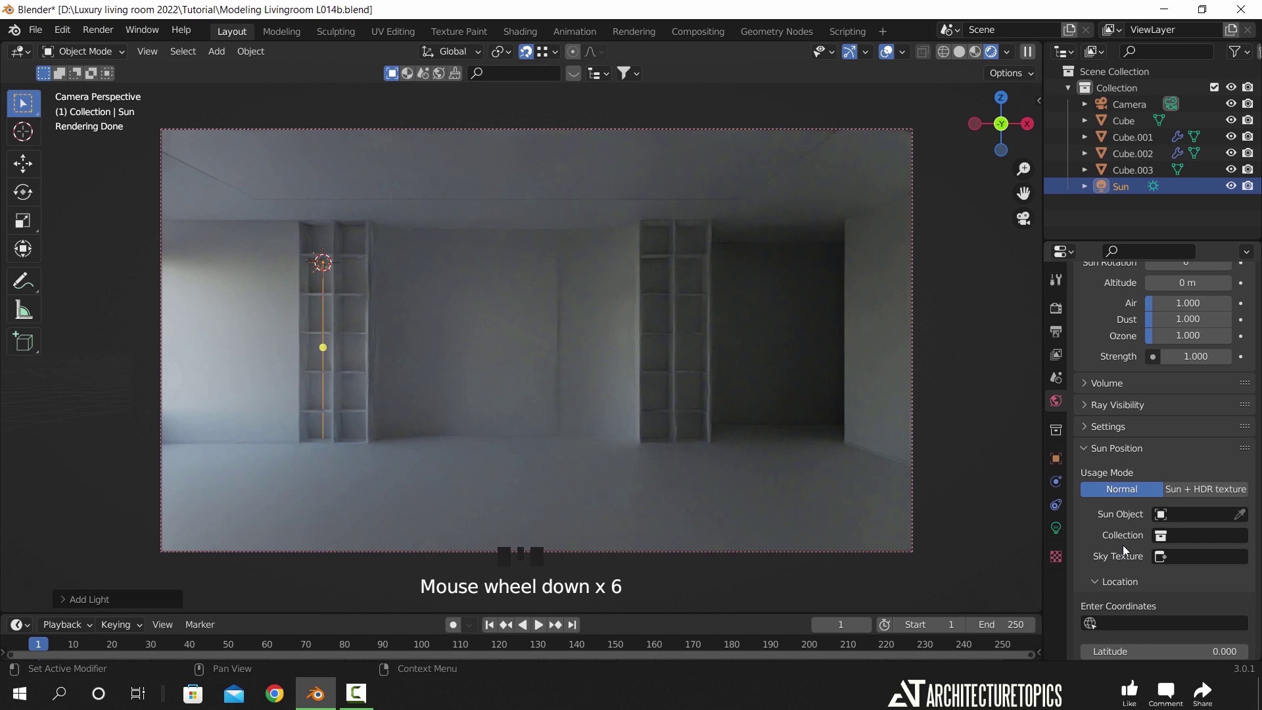
pyautogui.click(1205, 514)
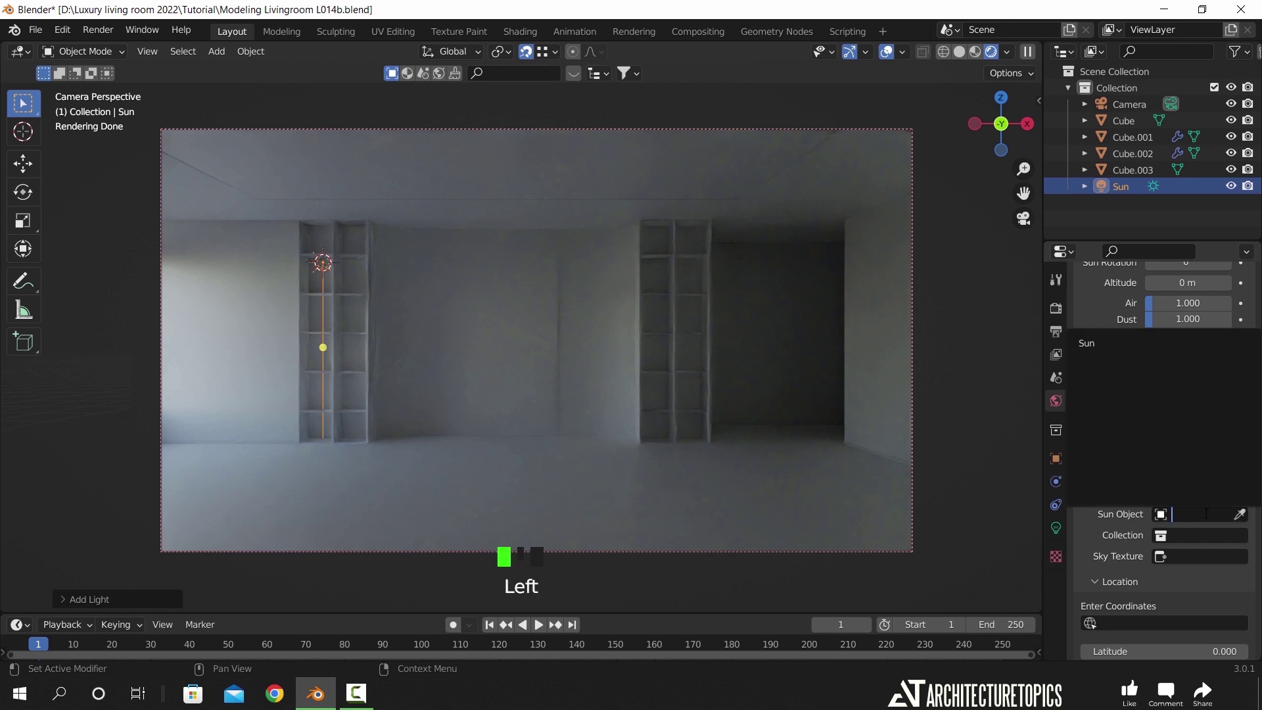
pyautogui.click(1099, 344)
pyautogui.click(1194, 557)
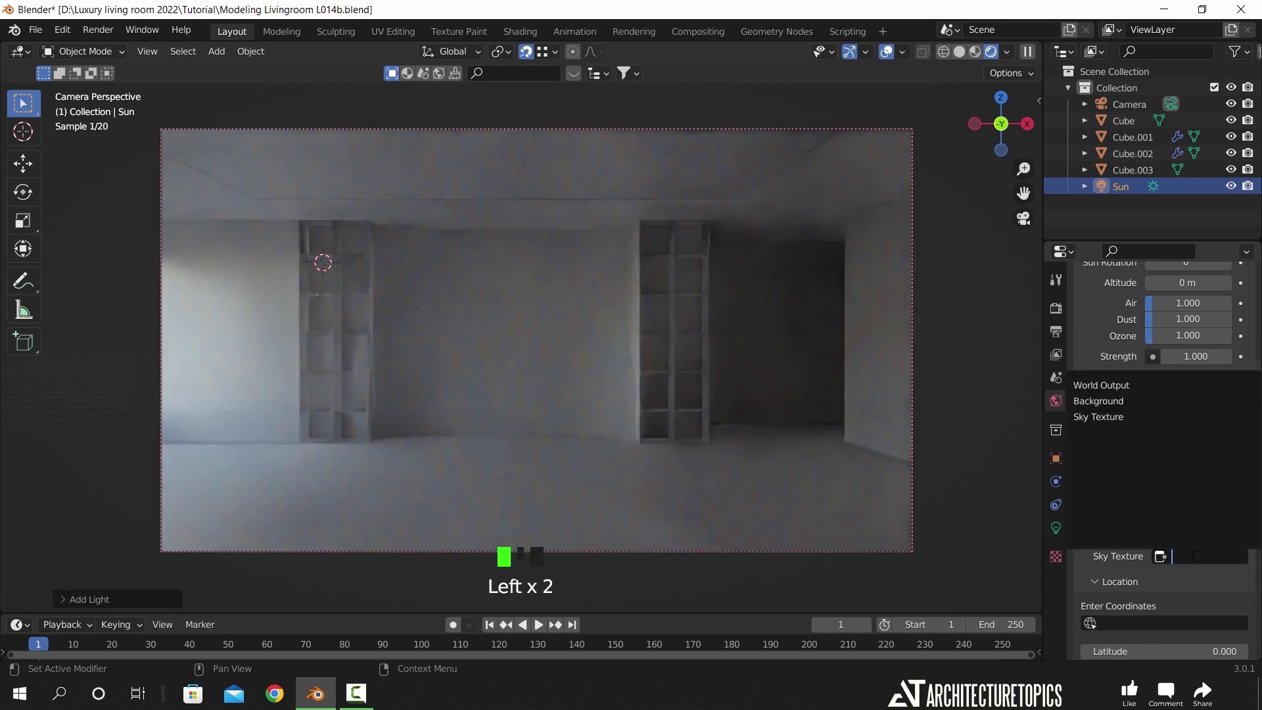
pyautogui.click(1121, 418)
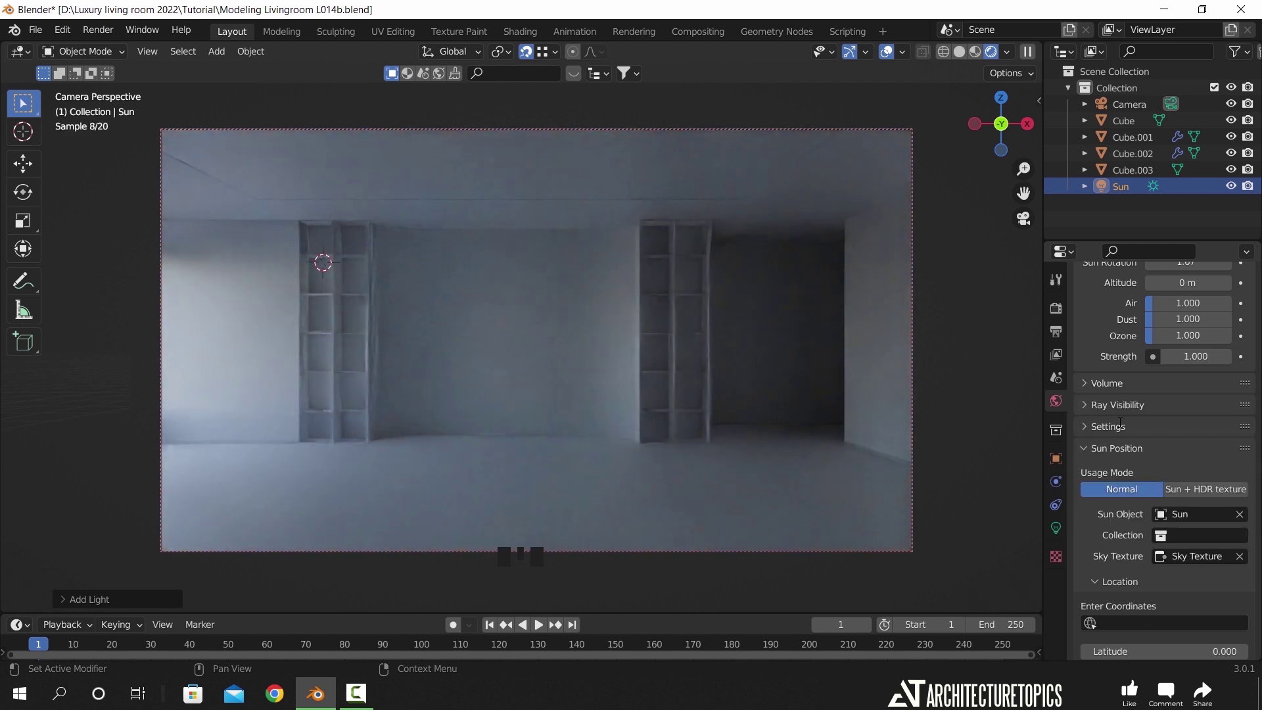
# - Set the Sun Position north offset to -36°
pyautogui.scroll(-9, 1119, 422)
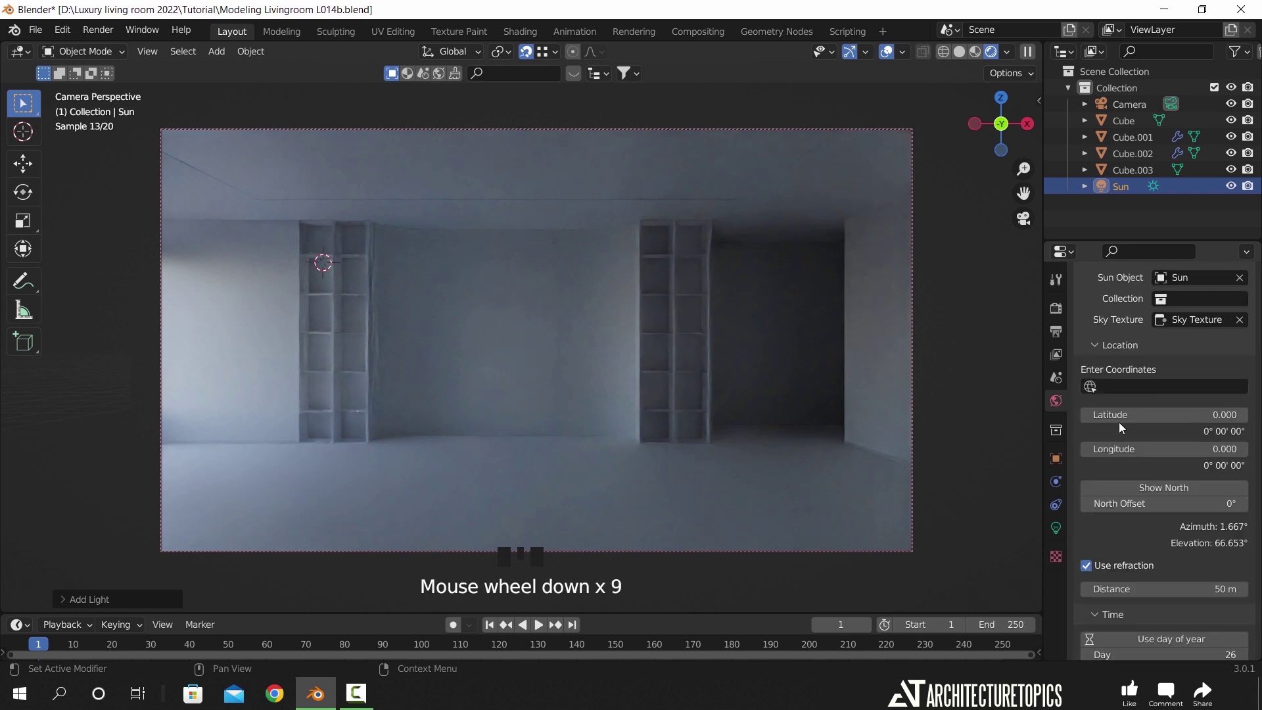
pyautogui.click(1118, 504)
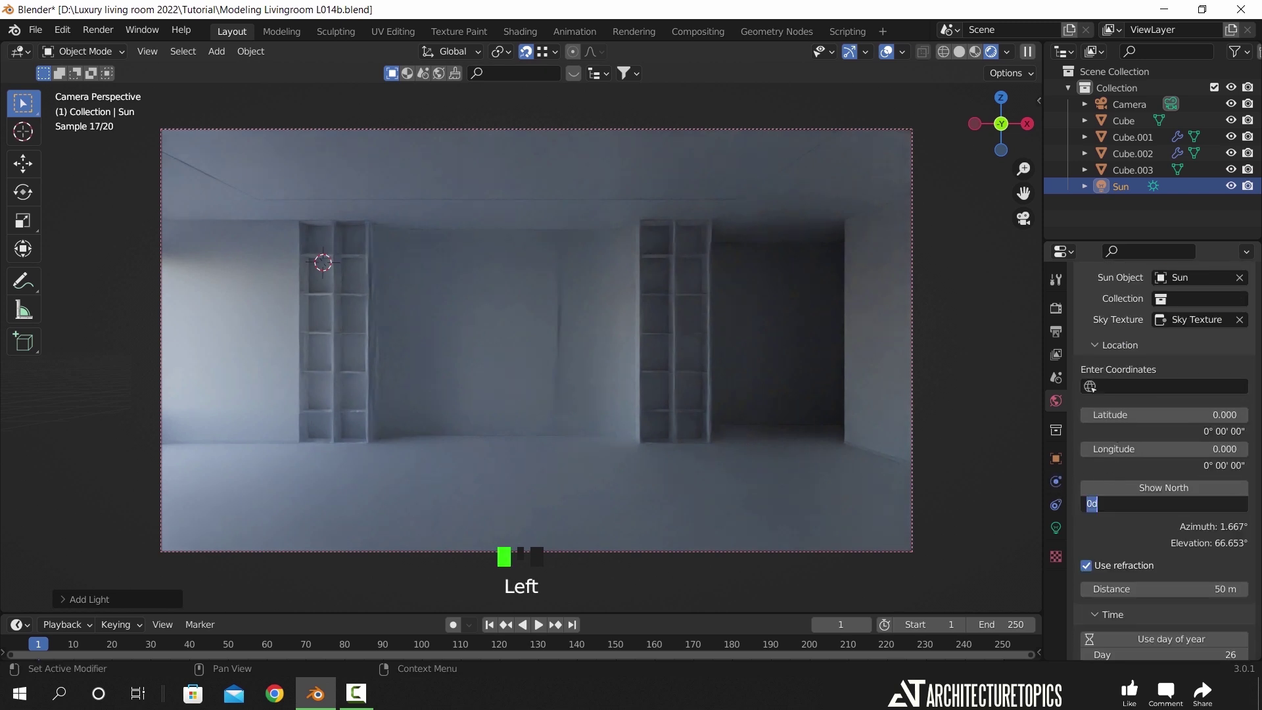
pyautogui.write('-36')
pyautogui.press('Return')
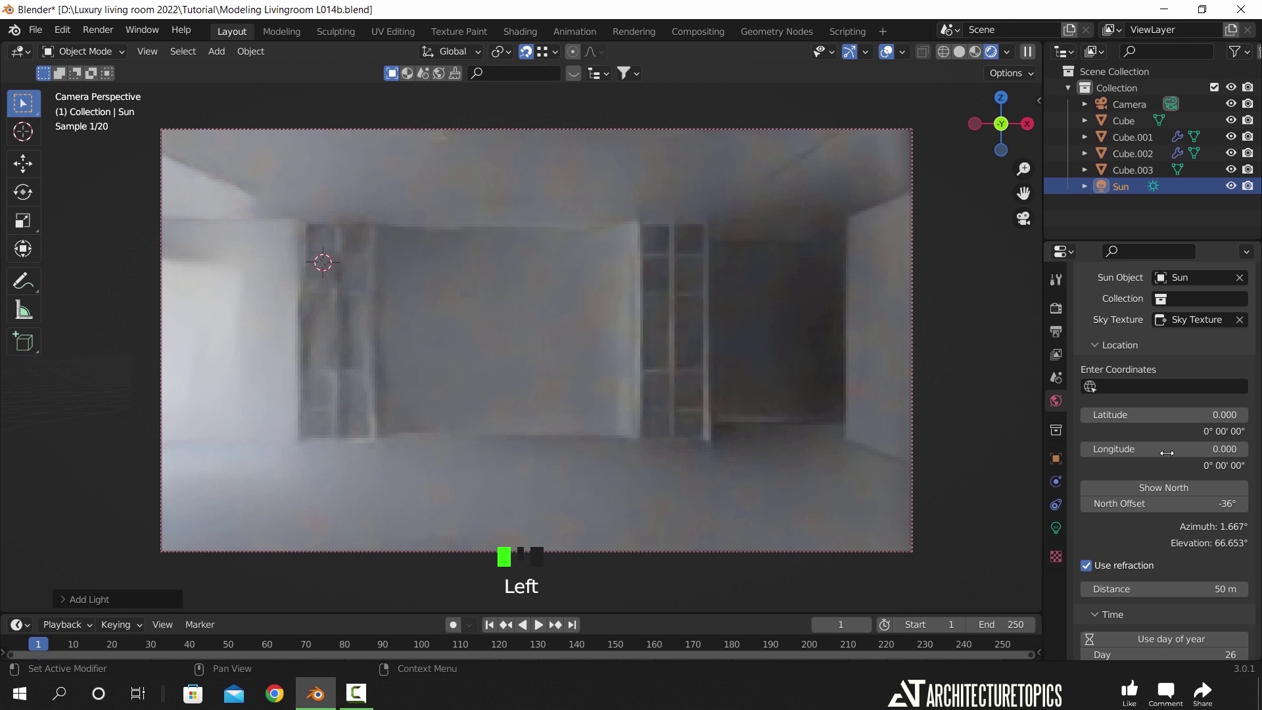
# - Set the sun location's latitude to 59 and longitude to 52
pyautogui.click(1156, 420)
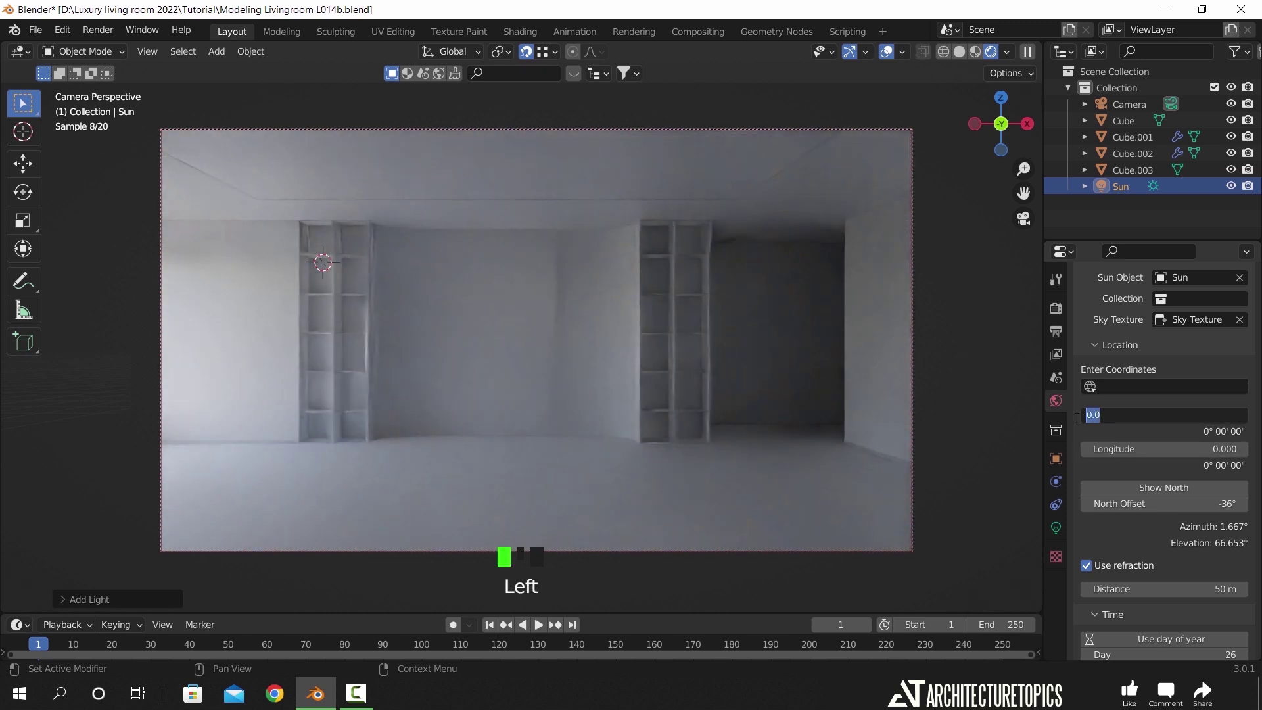
pyautogui.write('59')
pyautogui.press('Return')
pyautogui.click(1118, 449)
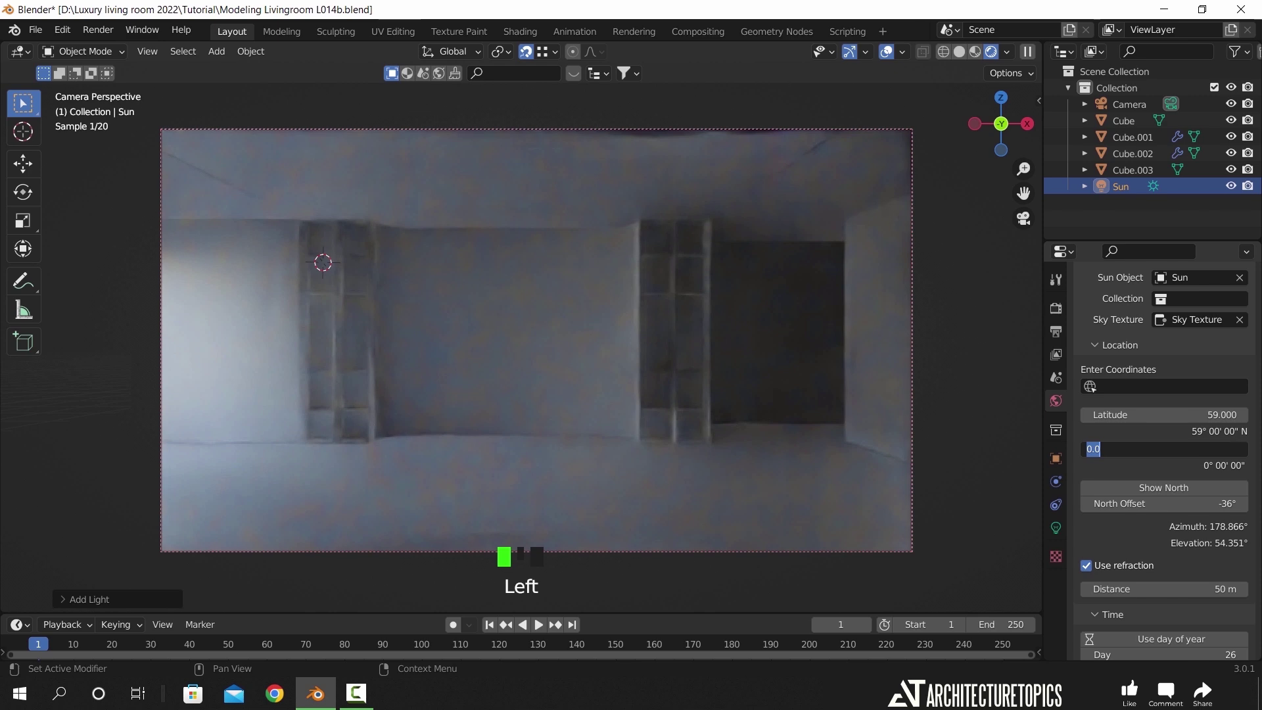
pyautogui.write('52')
pyautogui.press('Return')
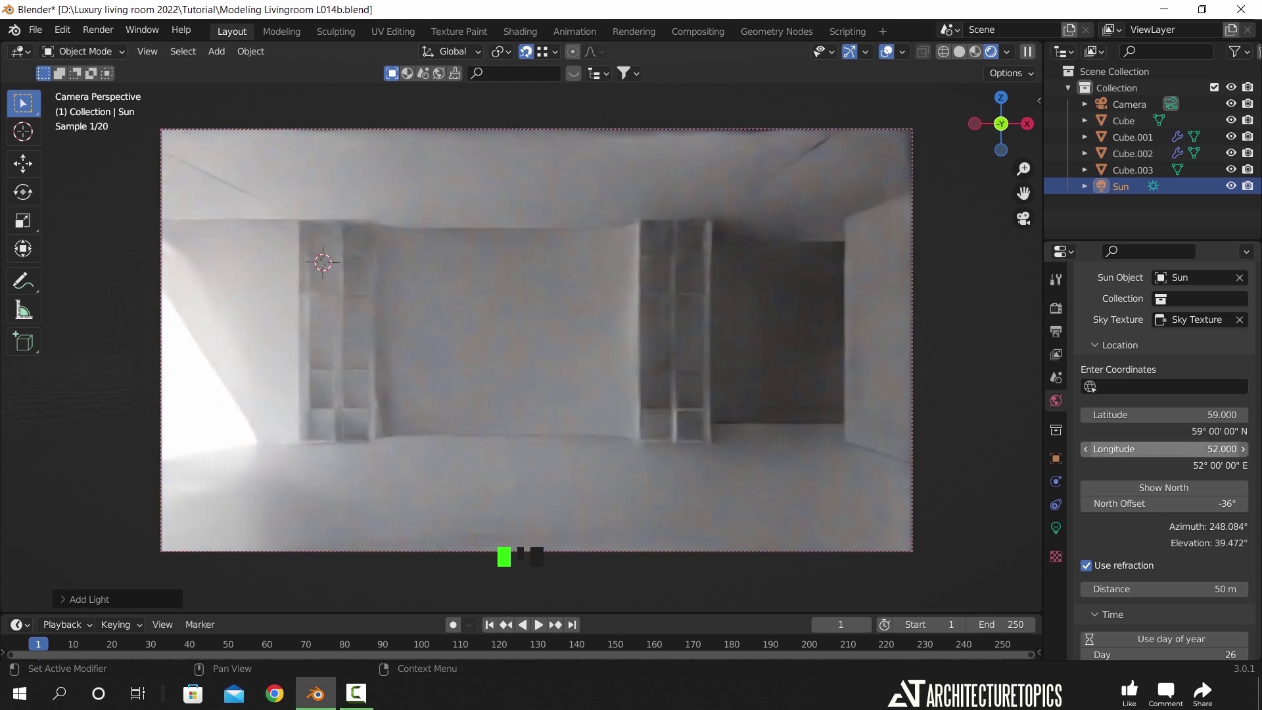
# - Set the Sun Position time of day to 13
pyautogui.scroll(-4, 1129, 462)
pyautogui.scroll(-5, 1129, 462)
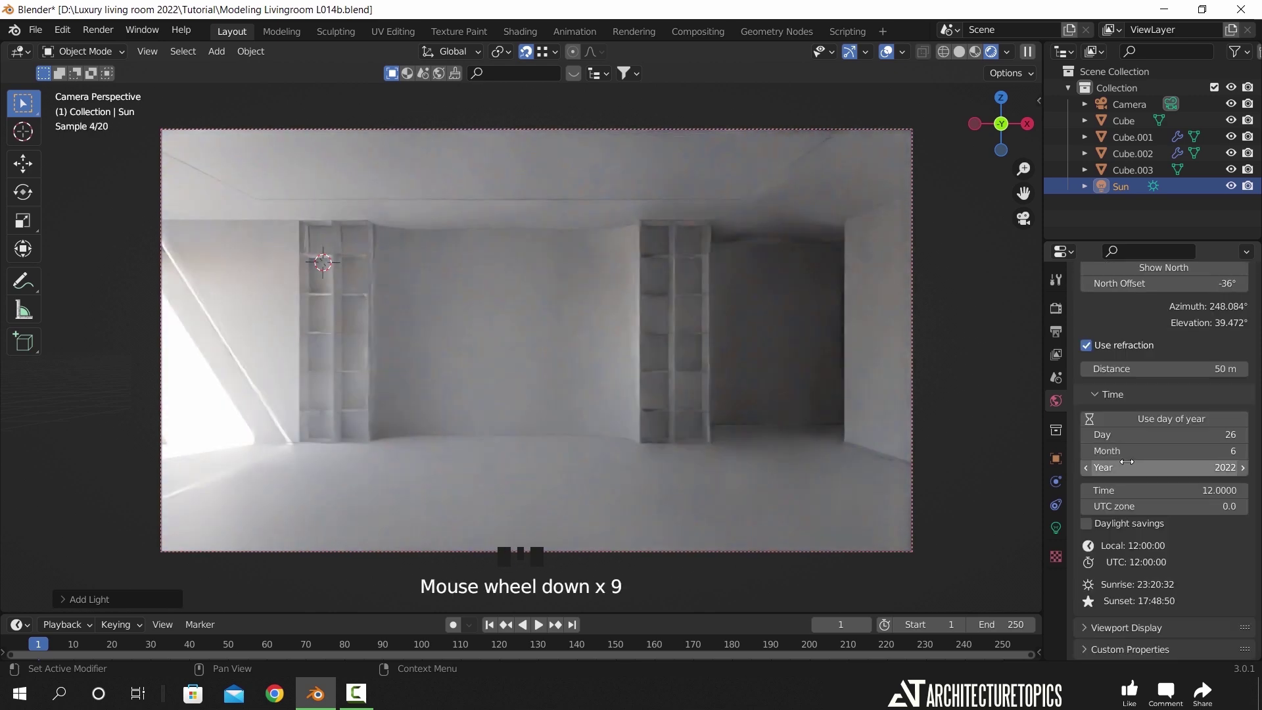
pyautogui.click(1157, 490)
pyautogui.write('13')
pyautogui.press('Return')
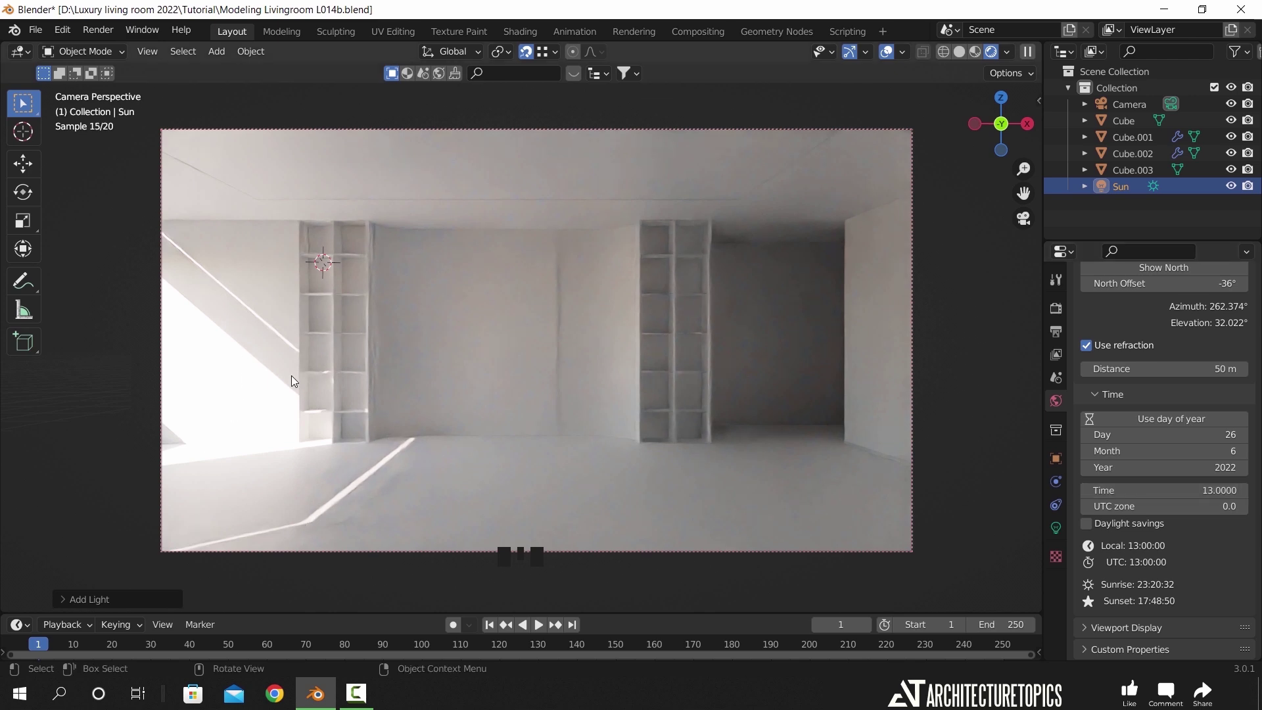
# - Switch to solid shading and move the side window wall against the room's edges to close the light-leaking gap
pyautogui.press('z')
pyautogui.click(516, 394)
pyautogui.moveTo(515, 395)
pyautogui.mouseDown(button='middle')
pyautogui.moveTo(487, 447)
pyautogui.moveTo(583, 428)
pyautogui.moveTo(528, 461)
pyautogui.moveTo(671, 401)
pyautogui.moveTo(613, 394)
pyautogui.moveTo(735, 380)
pyautogui.moveTo(881, 420)
pyautogui.moveTo(643, 444)
pyautogui.mouseUp(button='middle')
pyautogui.click(736, 375)
pyautogui.scroll(2, 786, 358)
pyautogui.keyDown('shift'); pyautogui.moveTo(787, 358); pyautogui.dragTo(704, 436, button='middle'); pyautogui.keyUp('shift')
pyautogui.press('Tab')
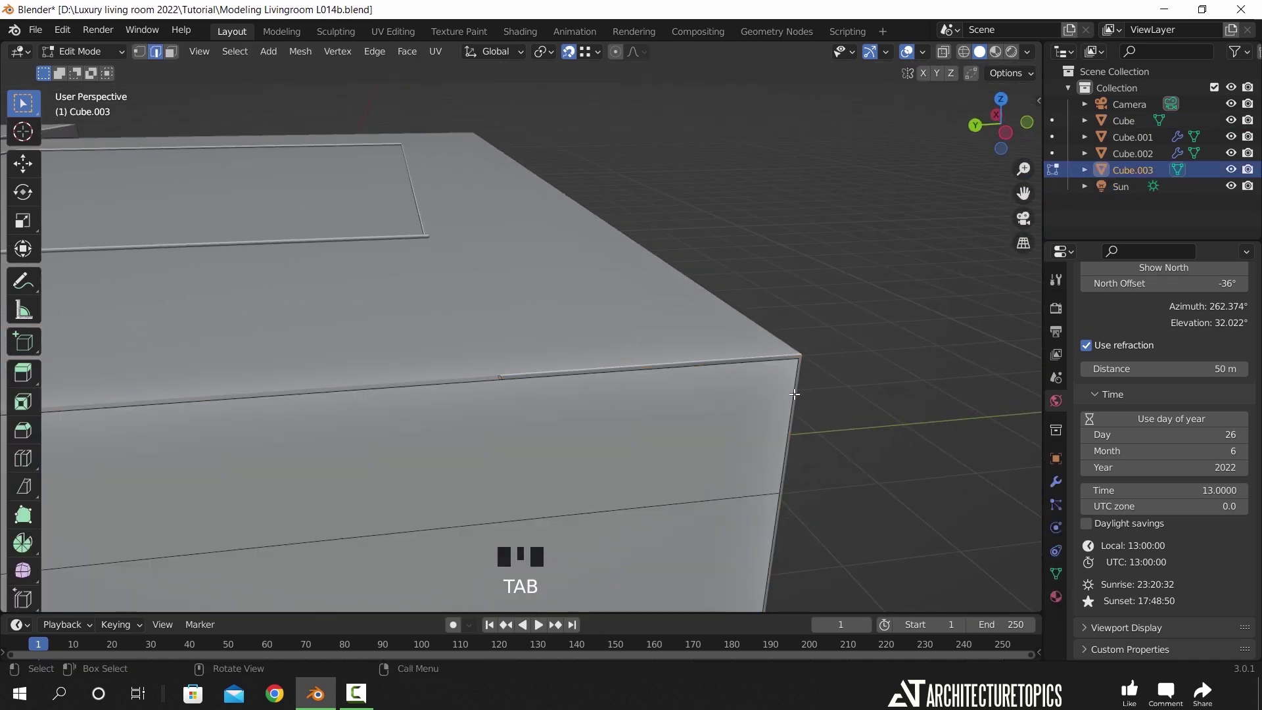
pyautogui.click(741, 364)
pyautogui.scroll(-4, 657, 387)
pyautogui.moveTo(462, 423); pyautogui.dragTo(638, 454, button='middle')
pyautogui.press('Tab')
pyautogui.keyDown('shift'); pyautogui.moveTo(638, 454); pyautogui.dragTo(710, 274, button='middle'); pyautogui.keyUp('shift')
pyautogui.scroll(5, 710, 273)
pyautogui.scroll(3, 756, 480)
pyautogui.press('g')
pyautogui.click(761, 420)
# - Extrude the window wall's vertical corner edges toward the adjoining wall to seal the remaining gap
pyautogui.scroll(-9, 513, 409)
pyautogui.keyDown('shift'); pyautogui.moveTo(394, 447); pyautogui.dragTo(664, 228, button='middle'); pyautogui.keyUp('shift')
pyautogui.scroll(4, 608, 235)
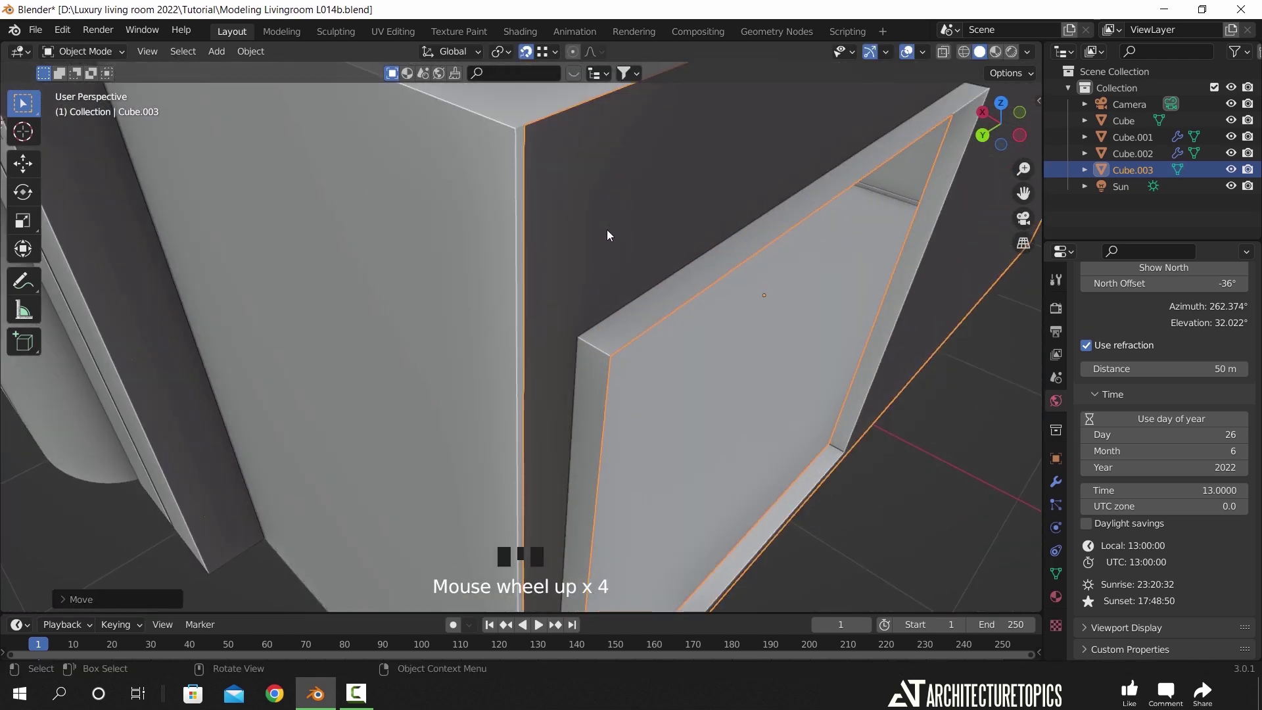
pyautogui.press('Tab')
pyautogui.click(524, 215)
pyautogui.keyDown('shift'); pyautogui.moveTo(524, 216); pyautogui.dragTo(517, 283, button='middle'); pyautogui.keyUp('shift')
pyautogui.keyDown('shift'); pyautogui.click(521, 356); pyautogui.keyUp('shift')
pyautogui.keyDown('shift'); pyautogui.moveTo(521, 356); pyautogui.dragTo(504, 389, button='middle'); pyautogui.keyUp('shift')
pyautogui.keyDown('ctrl'); pyautogui.click(504, 389); pyautogui.keyUp('ctrl')
pyautogui.press('e')
pyautogui.press('Tab')
pyautogui.moveTo(565, 324); pyautogui.dragTo(533, 343, button='middle')
# - Return to the camera view and show the room in rendered shading with nothing selected
pyautogui.press('KP_0')
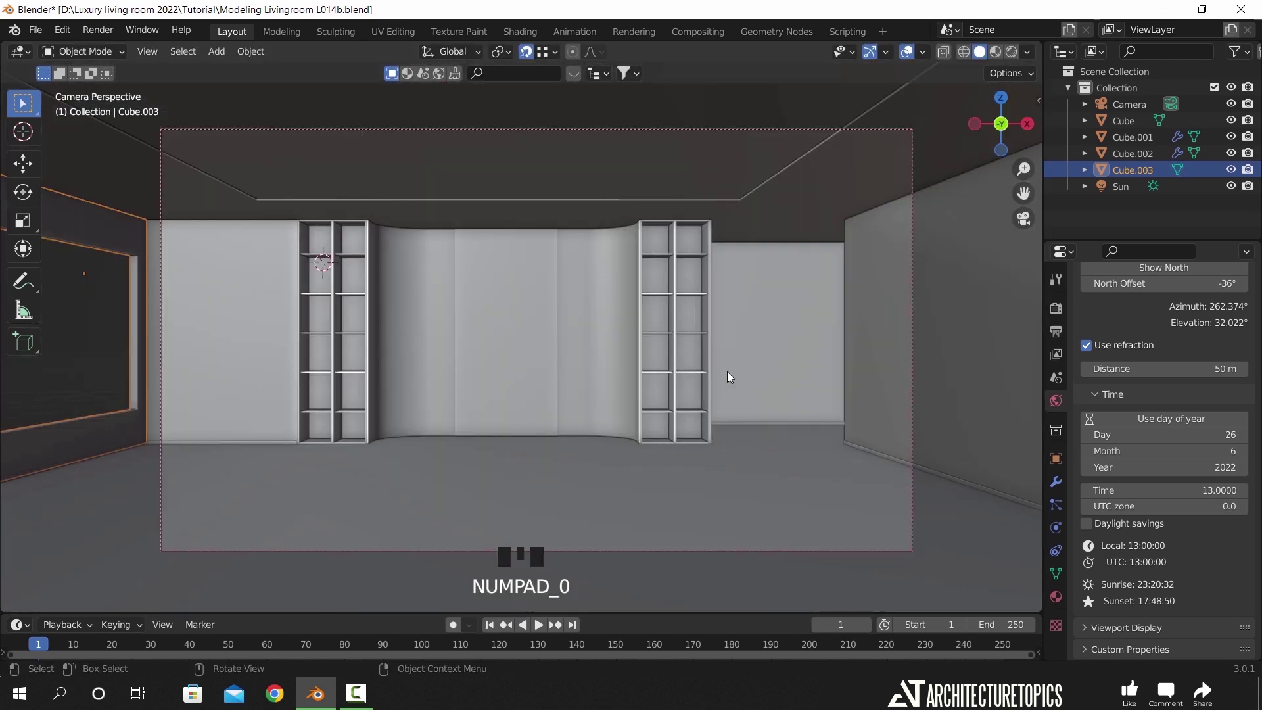
pyautogui.hotkey('alt', 'a')
pyautogui.press('z')
pyautogui.click(763, 310)
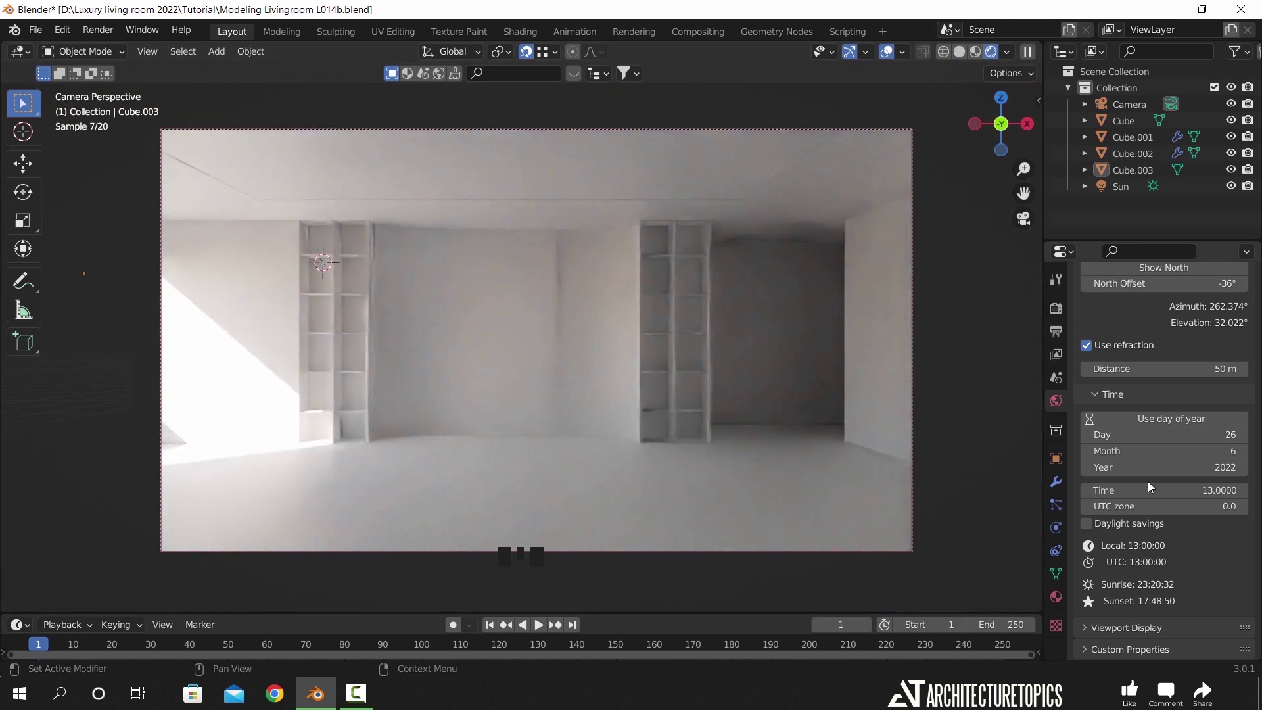
# - Try a Sun Position time of 12 and restore it to 13
pyautogui.click(1086, 490)
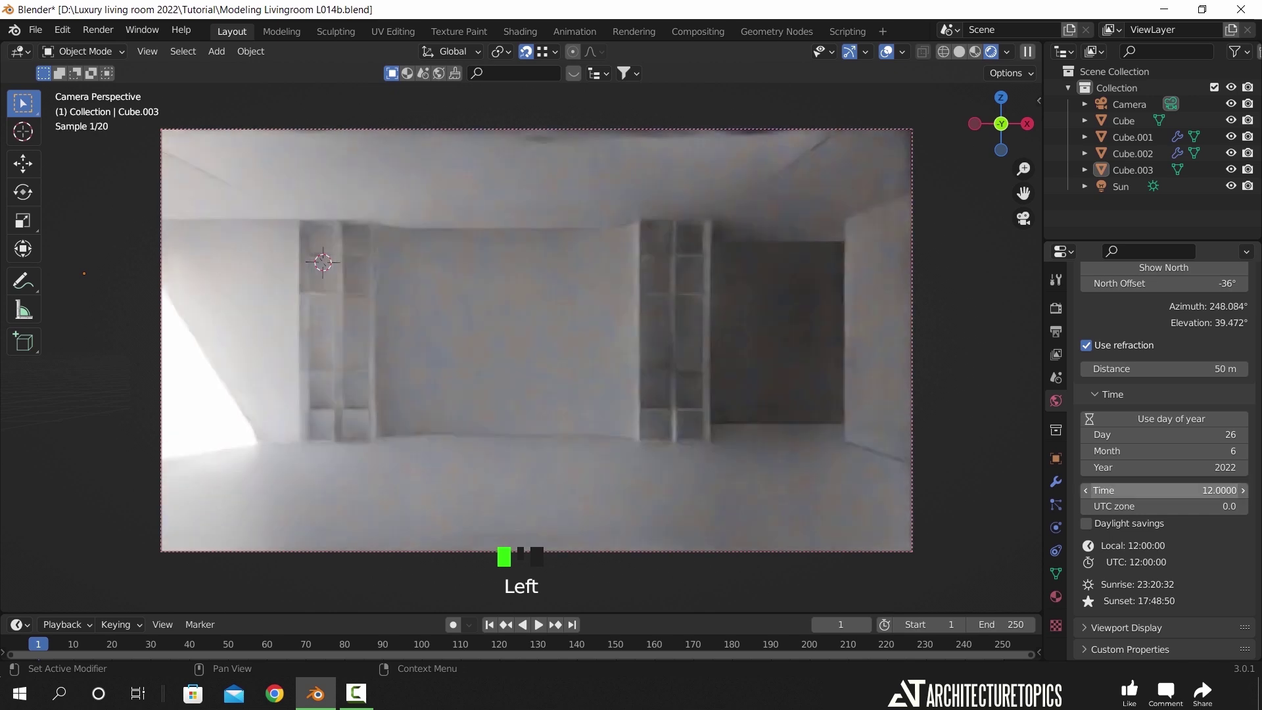
pyautogui.click(1152, 491)
pyautogui.write('13')
pyautogui.press('Return')
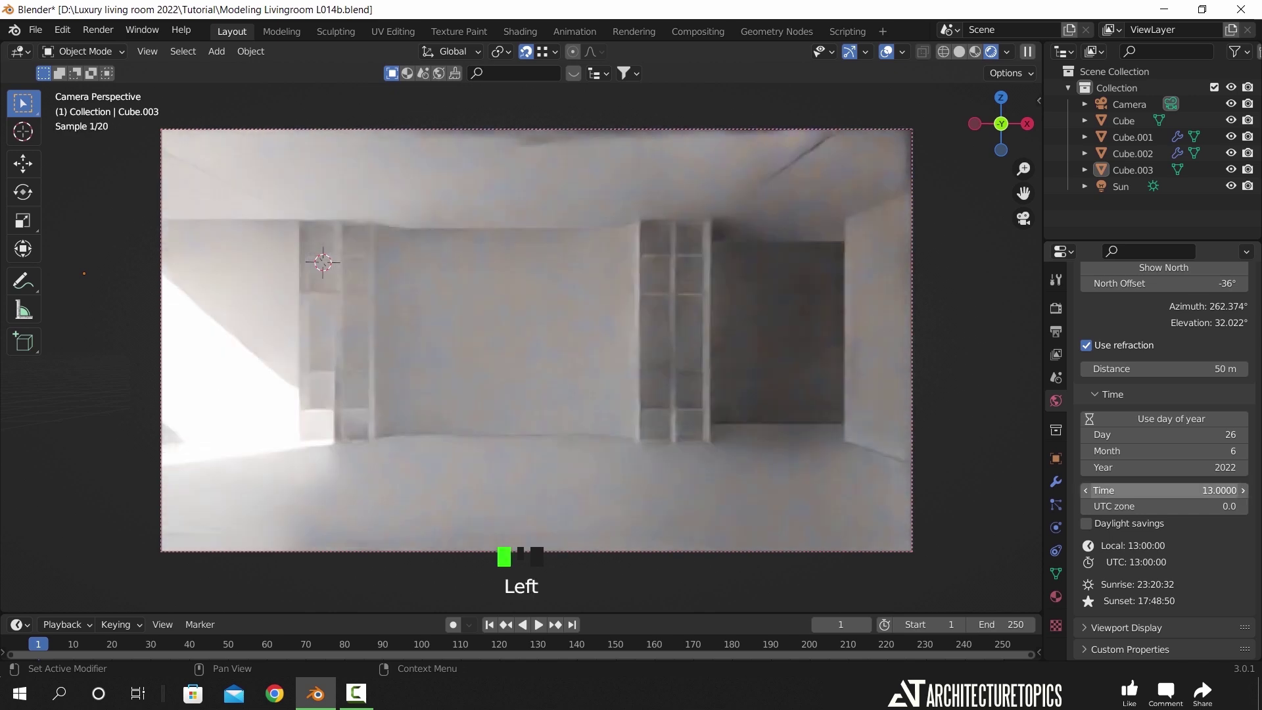
# - Set the sun's latitude to 62.4, longitude to 59.1 and north offset to -37.8°
pyautogui.scroll(6, 1138, 352)
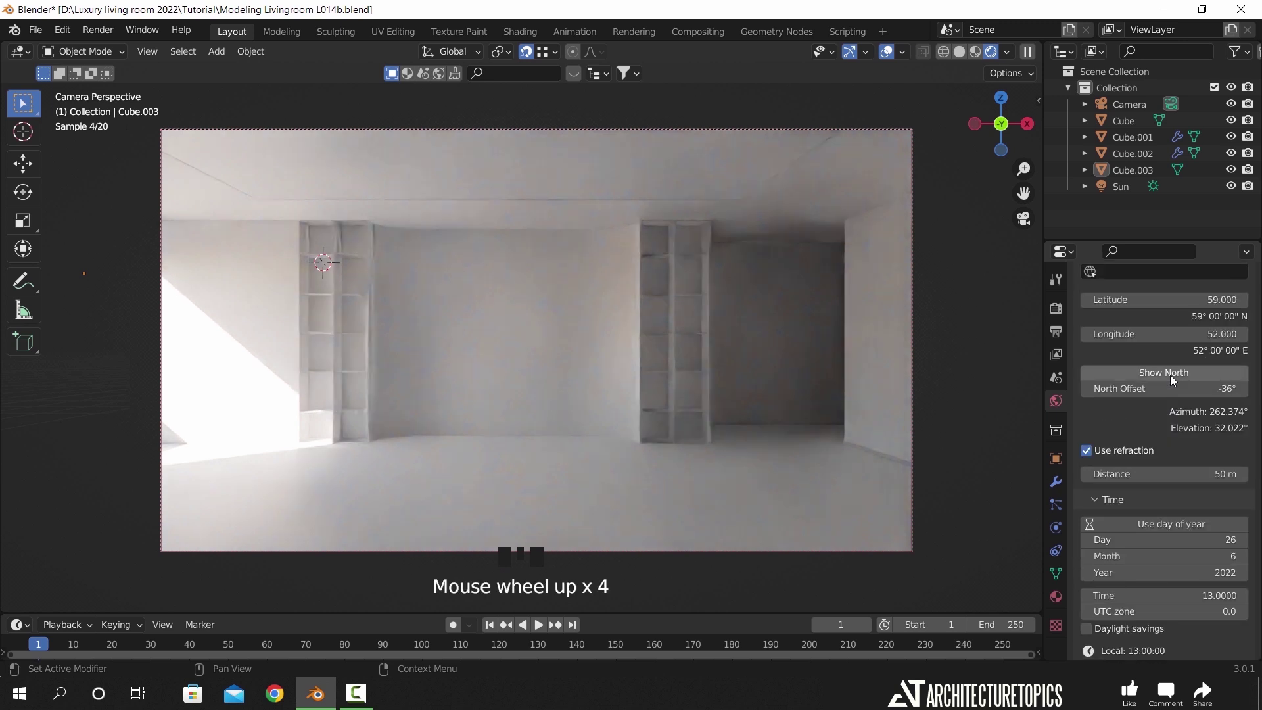
pyautogui.moveTo(1138, 351); pyautogui.dragTo(1173, 386)
pyautogui.moveTo(1158, 441); pyautogui.dragTo(1155, 441)
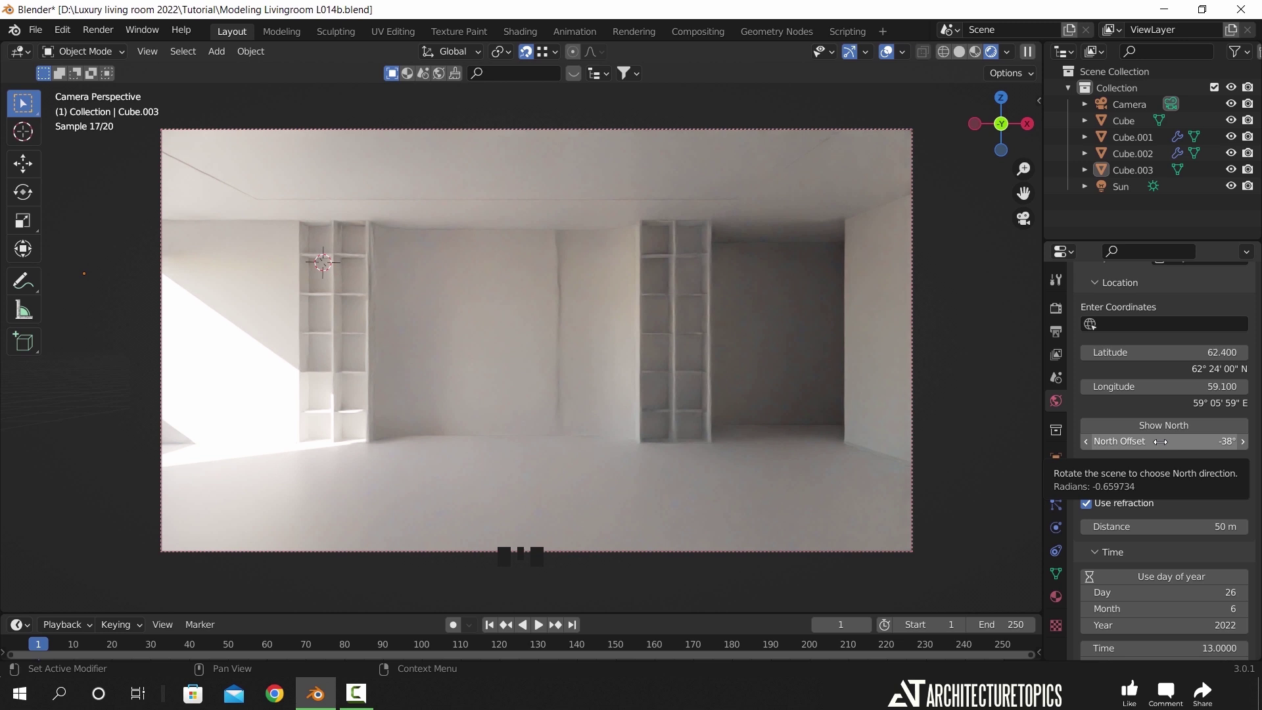
pyautogui.click(1210, 441)
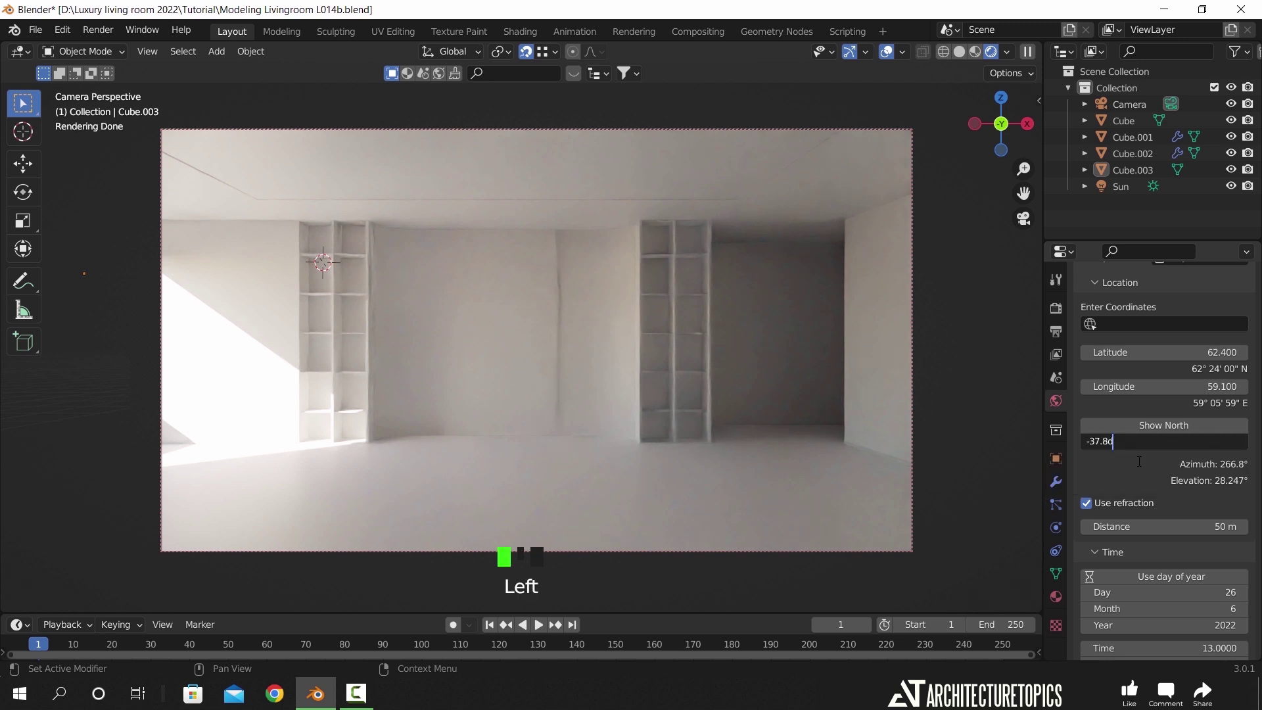
pyautogui.press('Return')
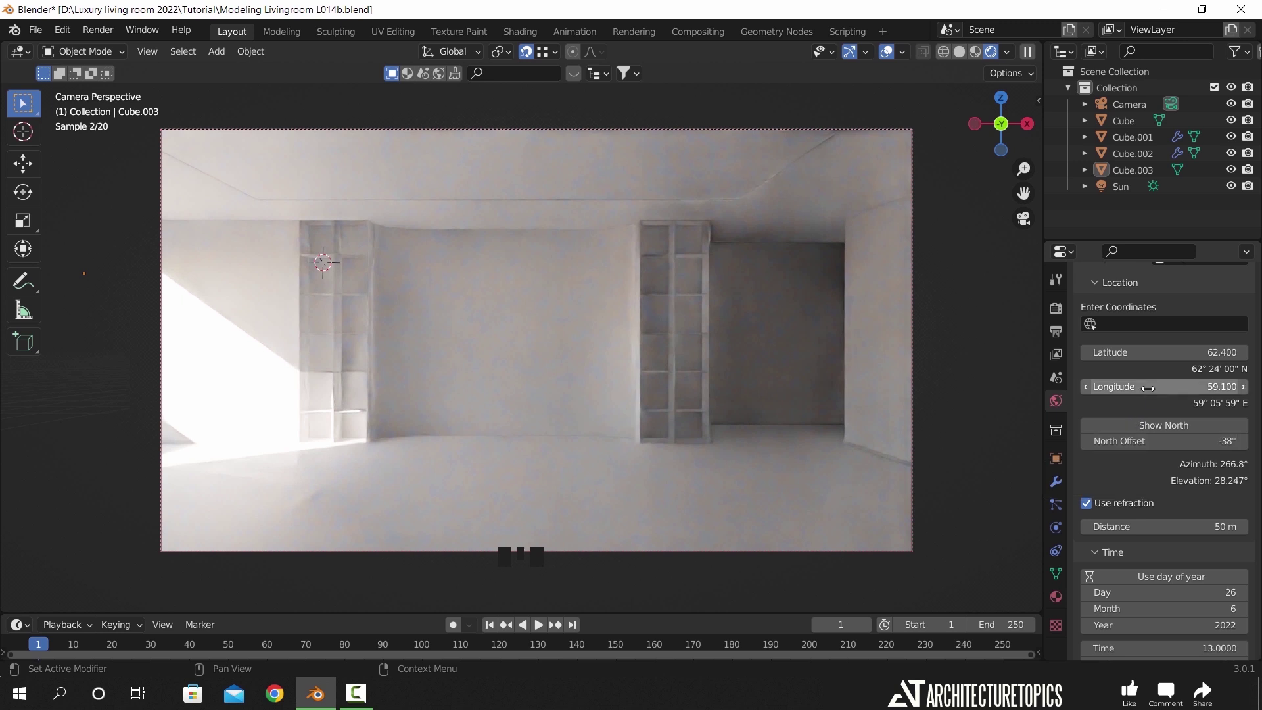
# - Raise the sun's longitude to 68.35 and fine-tune its latitude
pyautogui.moveTo(1148, 390); pyautogui.dragTo(1208, 390)
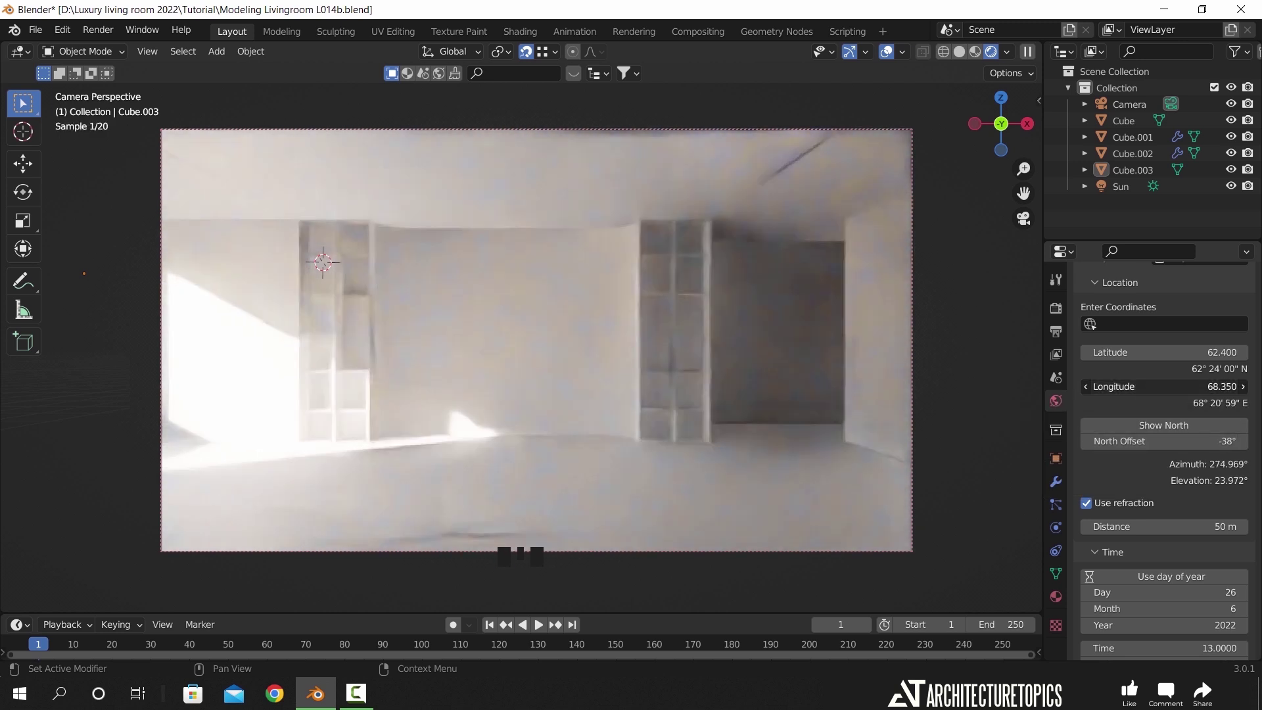
pyautogui.moveTo(1164, 352)
pyautogui.mouseDown()
pyautogui.moveTo(1202, 352)
pyautogui.moveTo(1091, 353)
pyautogui.moveTo(1177, 352)
pyautogui.mouseUp()
# - Set the Sky Texture's sun size to 8° and sun intensity to 0.3
pyautogui.scroll(15, 1159, 480)
pyautogui.scroll(3, 1158, 480)
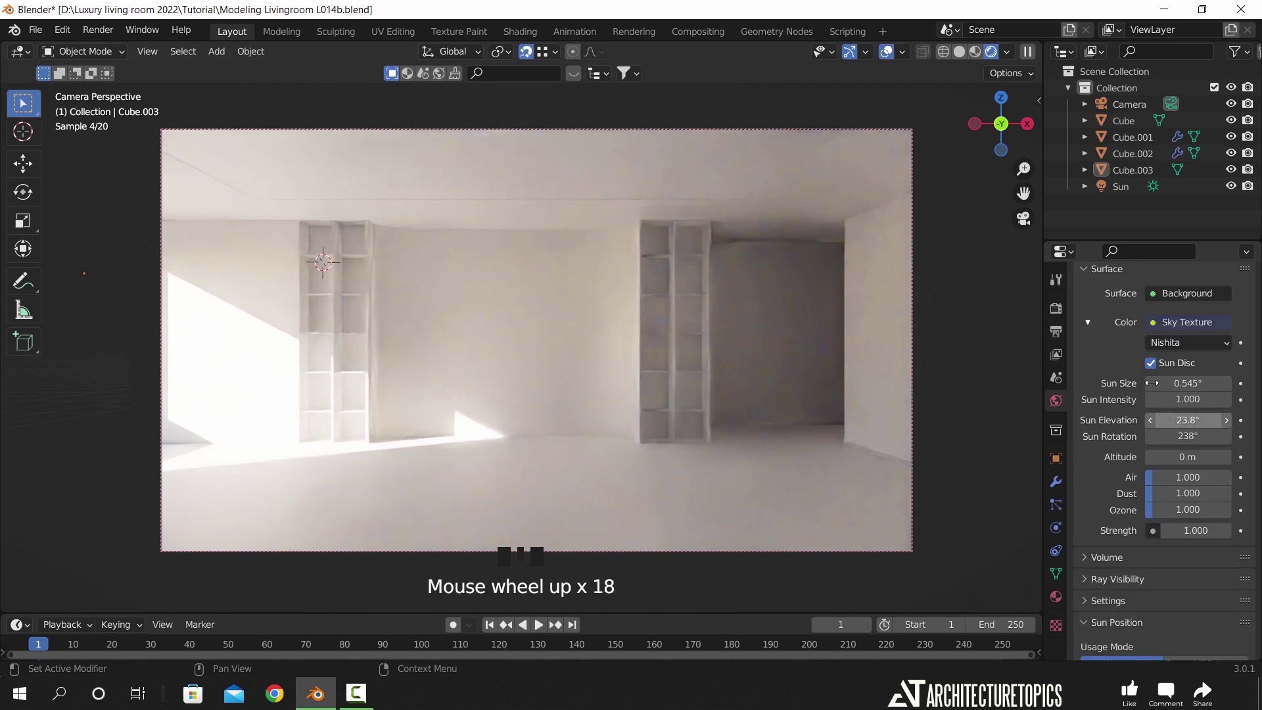
pyautogui.click(1189, 383)
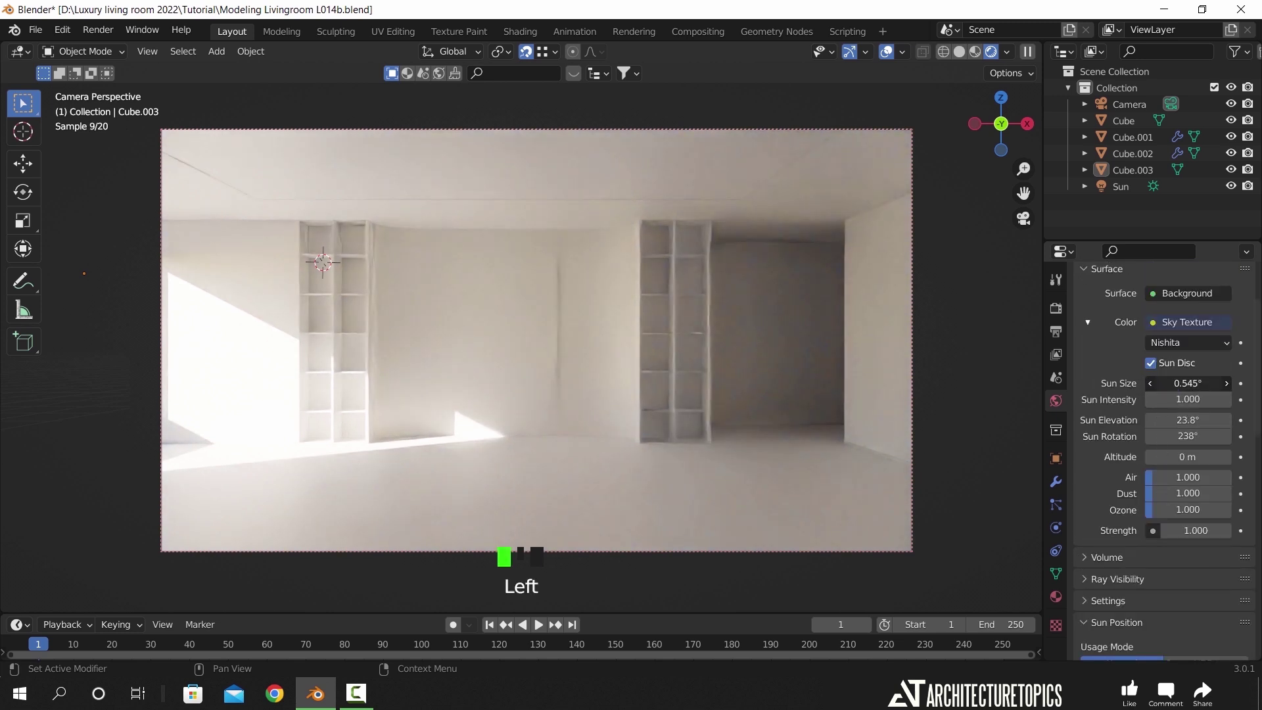
pyautogui.write('8')
pyautogui.press('Return')
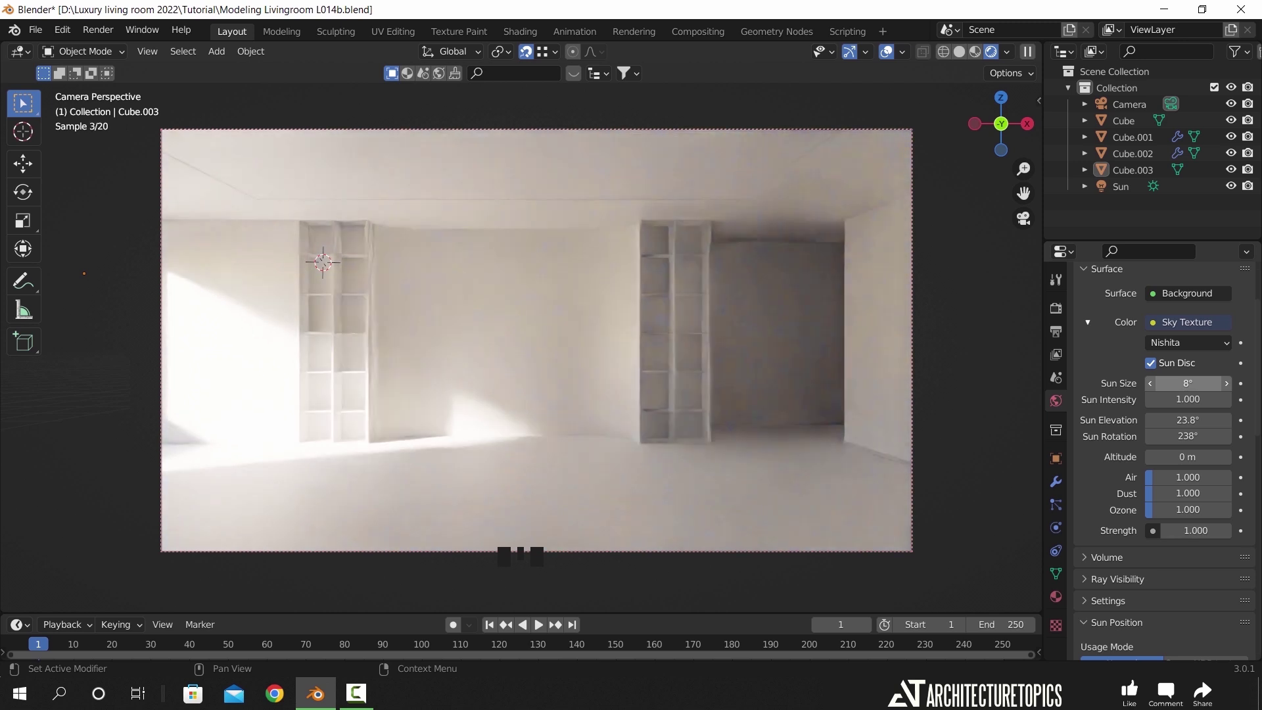
pyautogui.click(1188, 399)
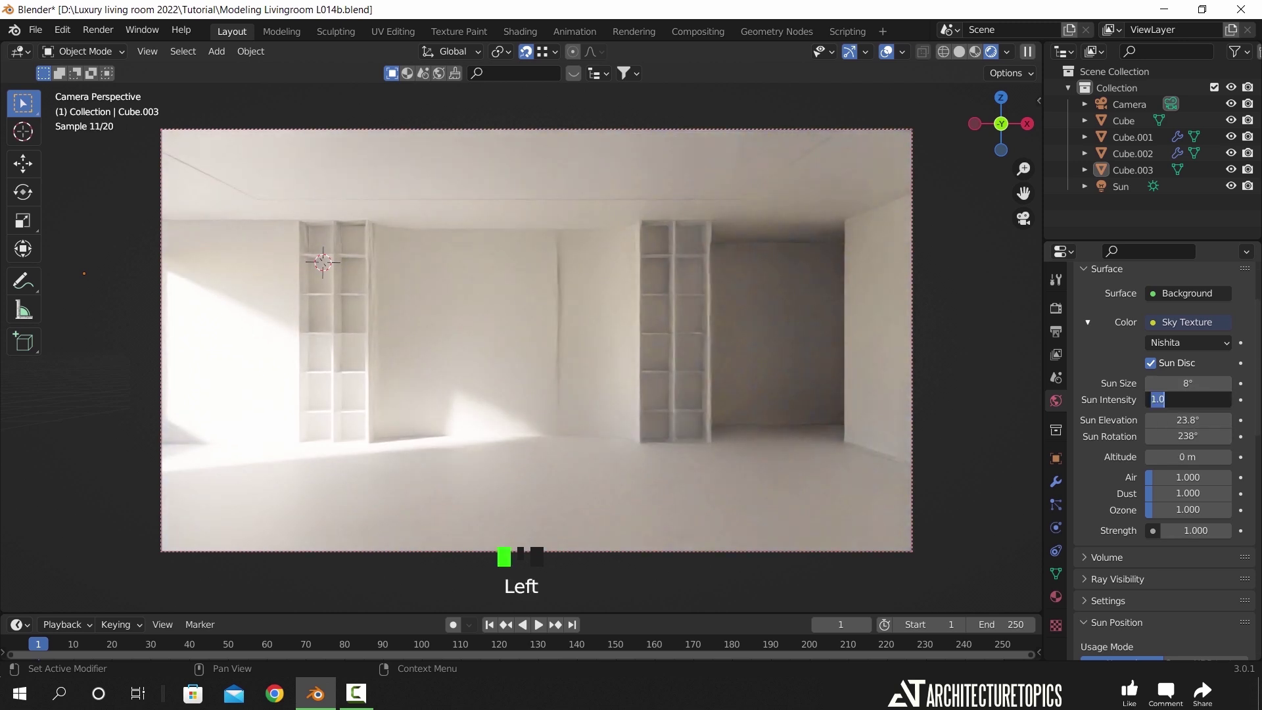
pyautogui.write('0.')
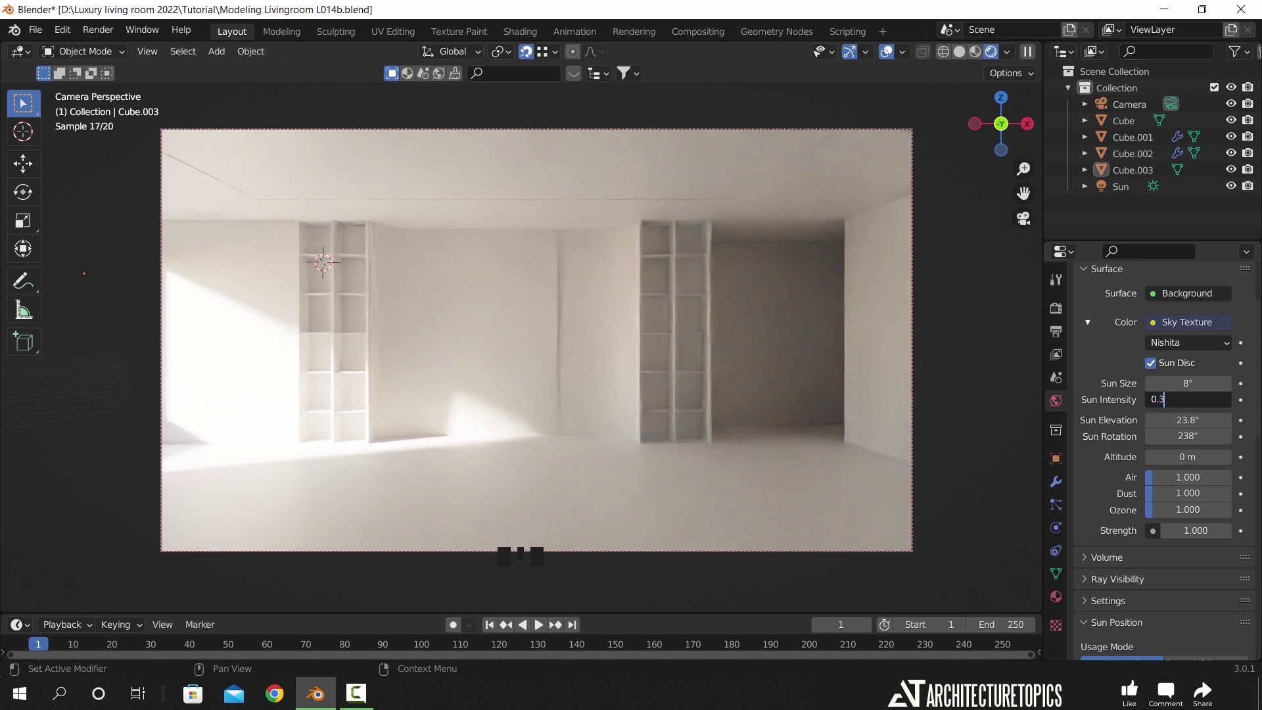
pyautogui.write('3')
pyautogui.press('Return')
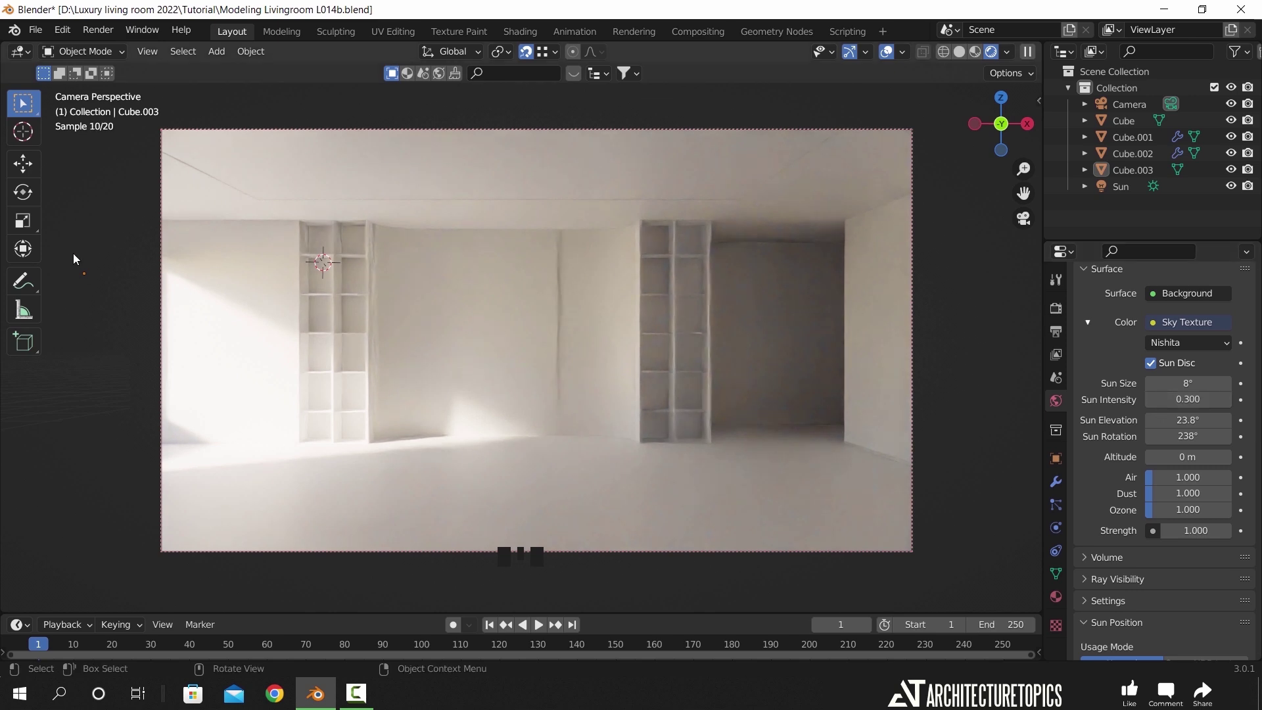
# - Return to solid shading and fill the side window opening of the wall with a single face
pyautogui.press('z')
pyautogui.click(395, 404)
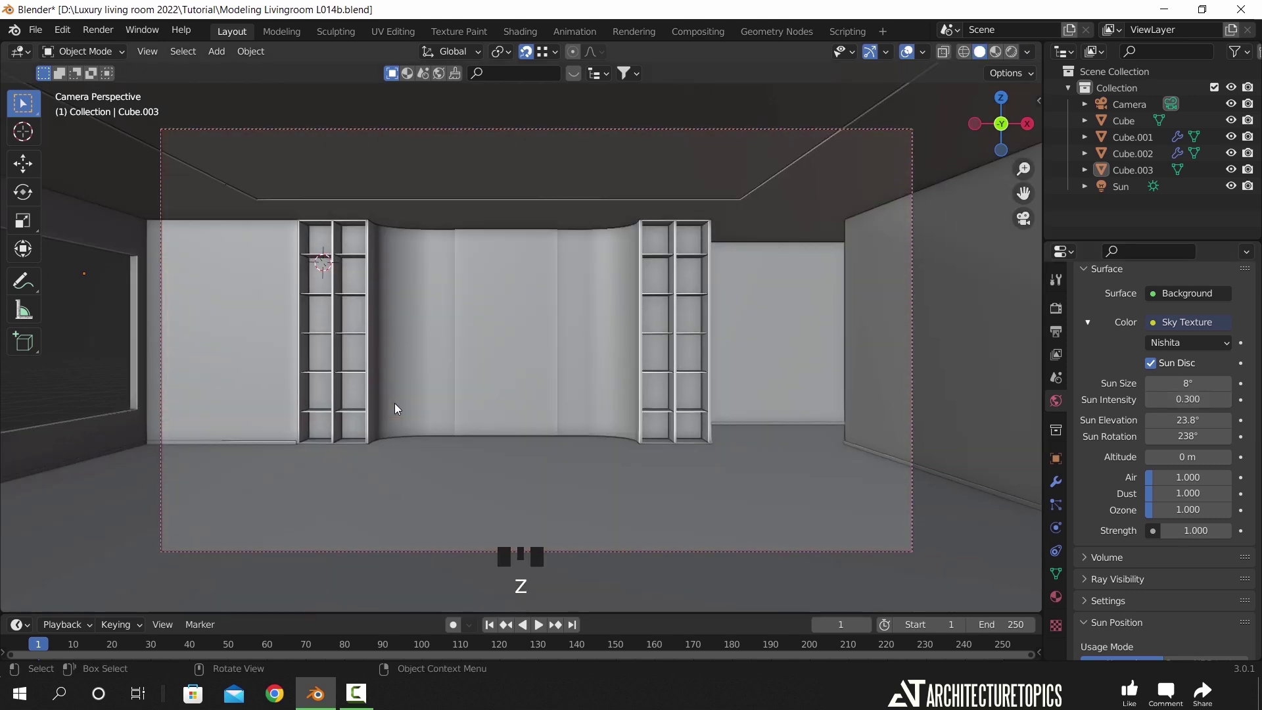
pyautogui.moveTo(160, 360)
pyautogui.mouseDown(button='middle')
pyautogui.moveTo(337, 407)
pyautogui.moveTo(404, 384)
pyautogui.moveTo(575, 421)
pyautogui.moveTo(580, 329)
pyautogui.moveTo(579, 359)
pyautogui.moveTo(598, 378)
pyautogui.moveTo(546, 383)
pyautogui.moveTo(631, 381)
pyautogui.mouseUp(button='middle')
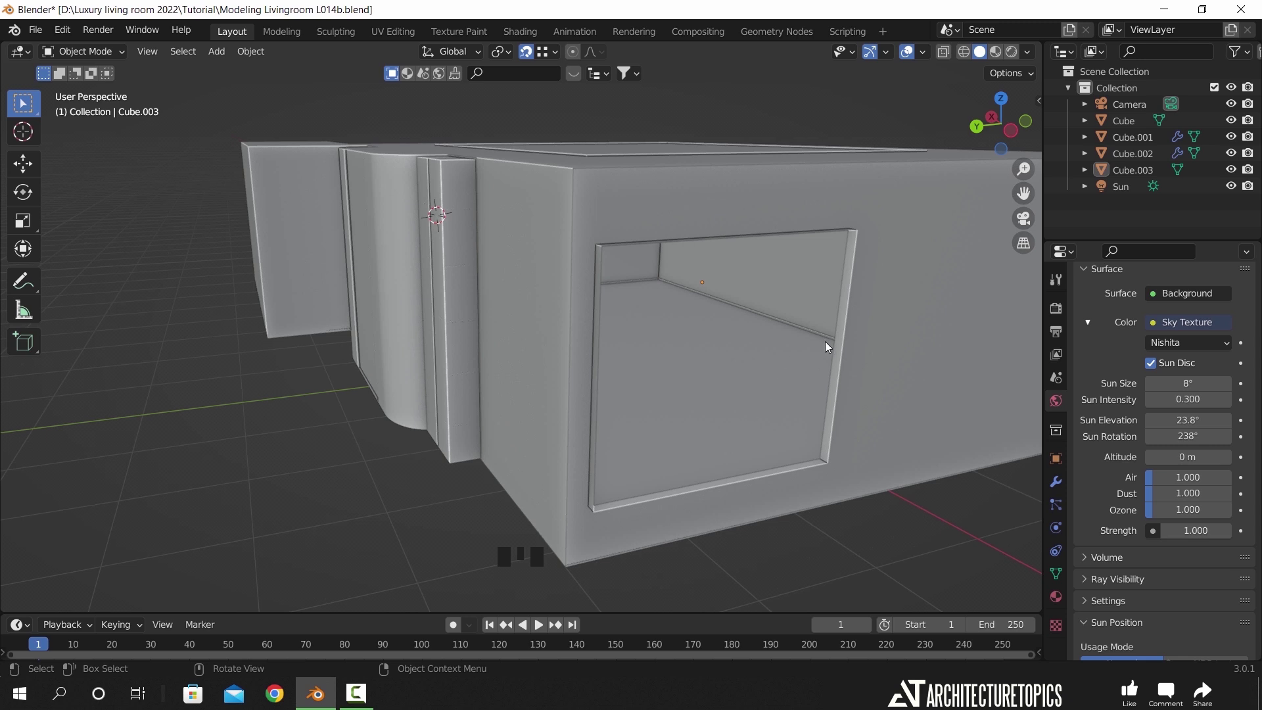
pyautogui.press('Tab')
pyautogui.click(847, 325)
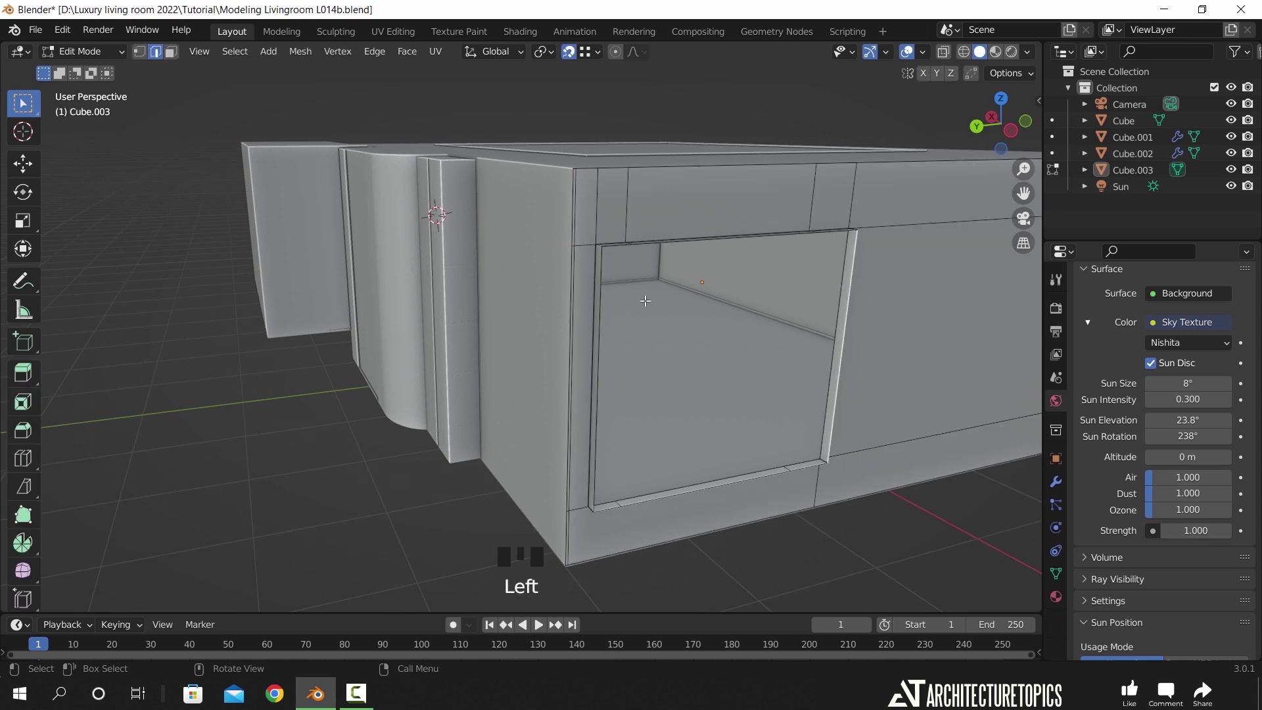
pyautogui.press('e')
pyautogui.click(735, 319)
pyautogui.press('p')
pyautogui.click(734, 302)
pyautogui.press('3')
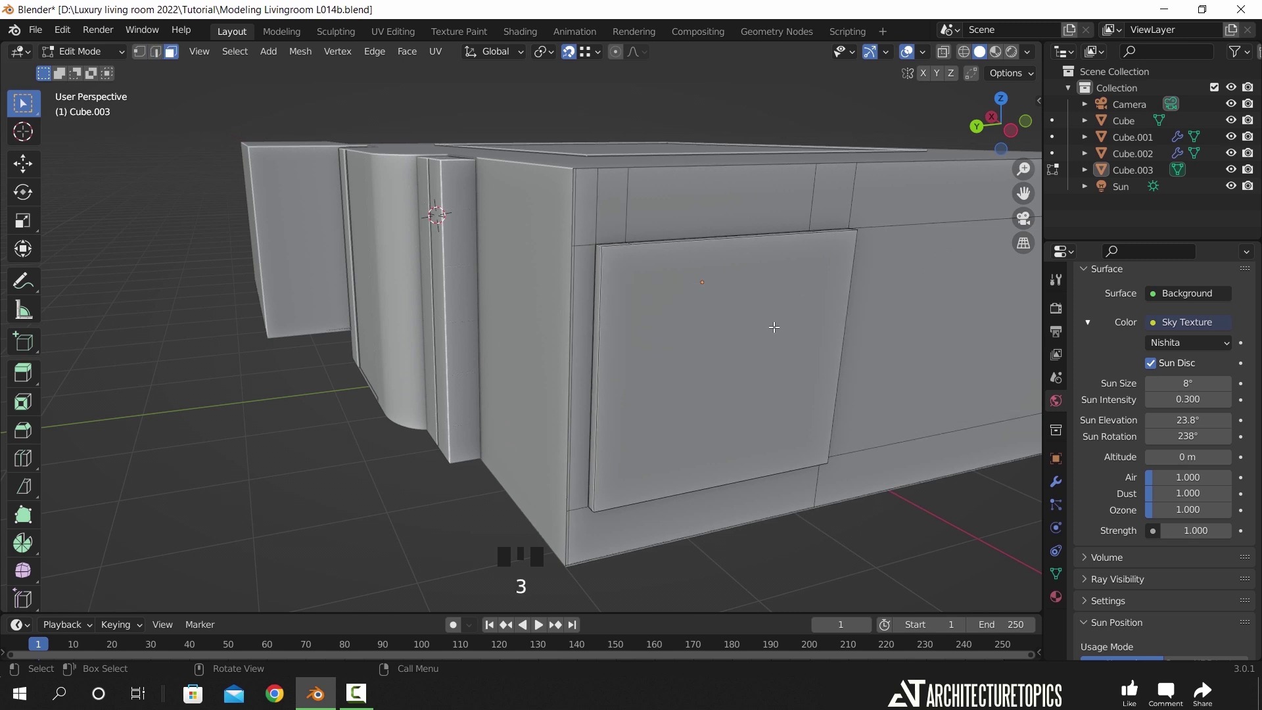
# - Subdivide the window's filled face twice into a 4 by 4 grid
pyautogui.click(756, 327)
pyautogui.rightClick(738, 371)
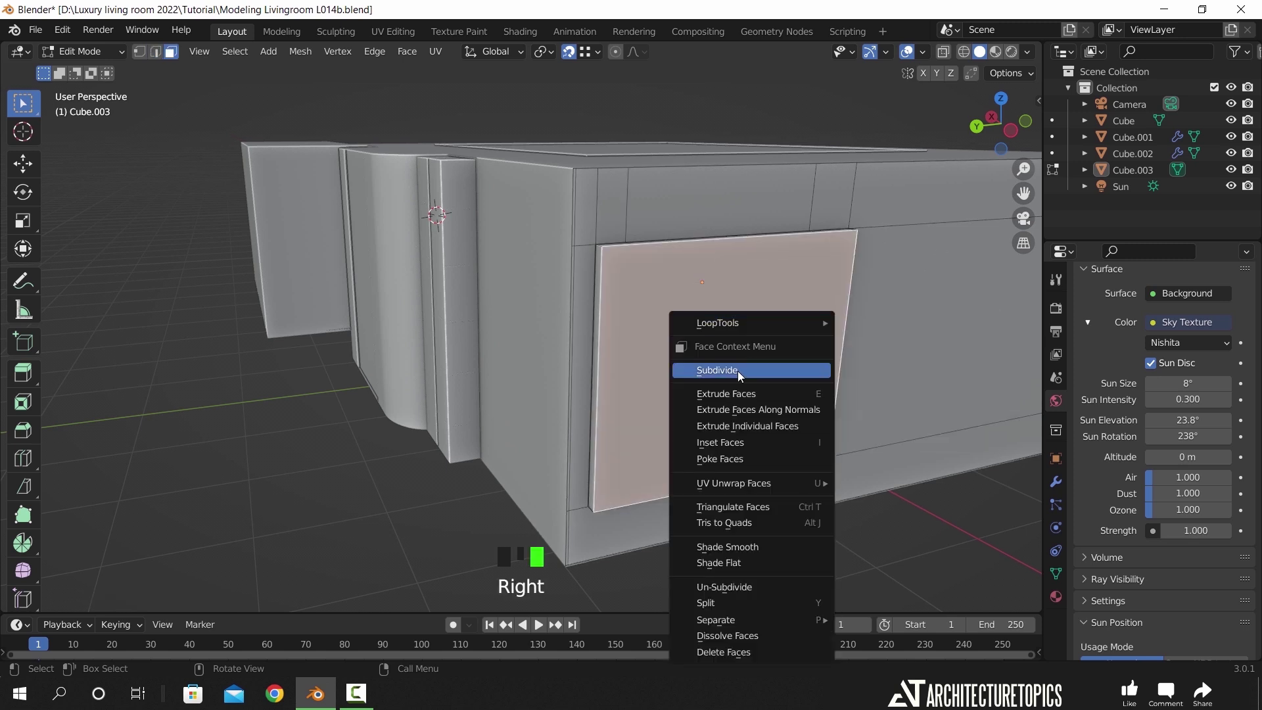
pyautogui.click(737, 371)
pyautogui.rightClick(738, 371)
pyautogui.click(743, 368)
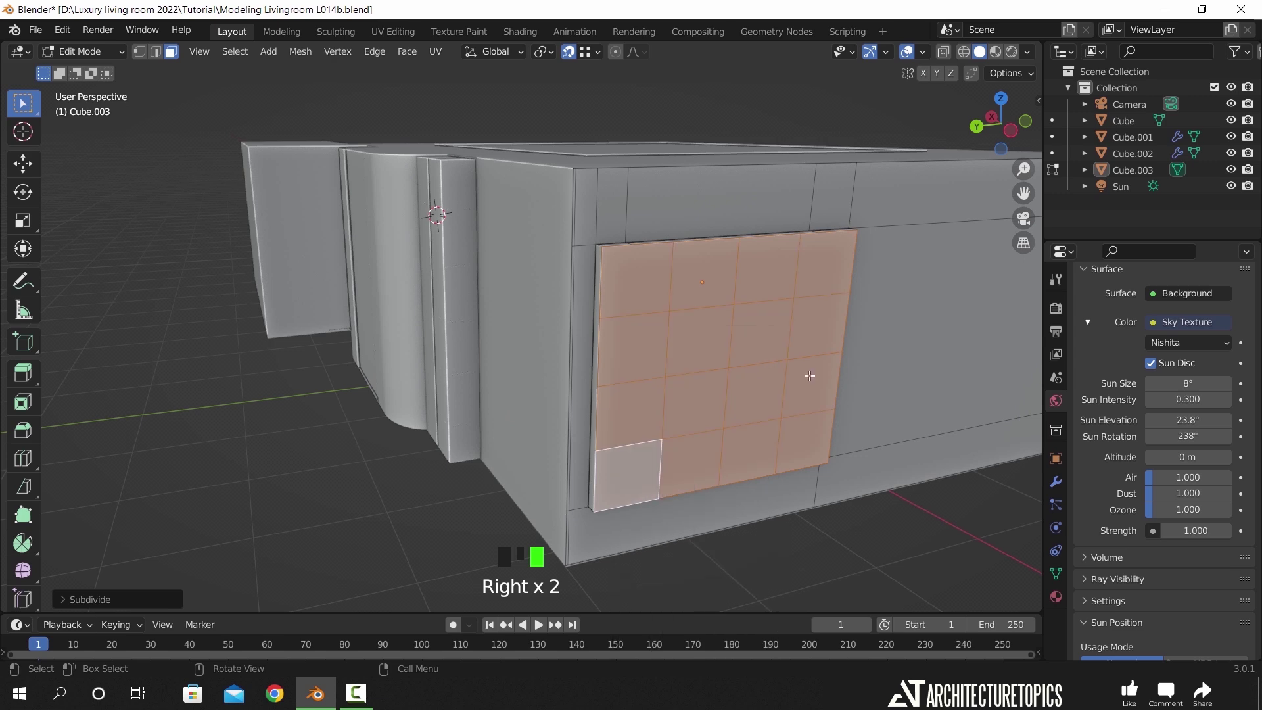
pyautogui.press('i')
pyautogui.press('i')
pyautogui.press('i')
pyautogui.rightClick(867, 393)
# - Apply the object transform of the side window wall
pyautogui.press('Tab')
pyautogui.press('Tab')
pyautogui.hotkey('ctrl', 'a')
pyautogui.click(744, 337)
# - Inset each of the window's 16 panes individually and delete the inner faces, leaving a grid of window bars
pyautogui.press('Tab')
pyautogui.press('i')
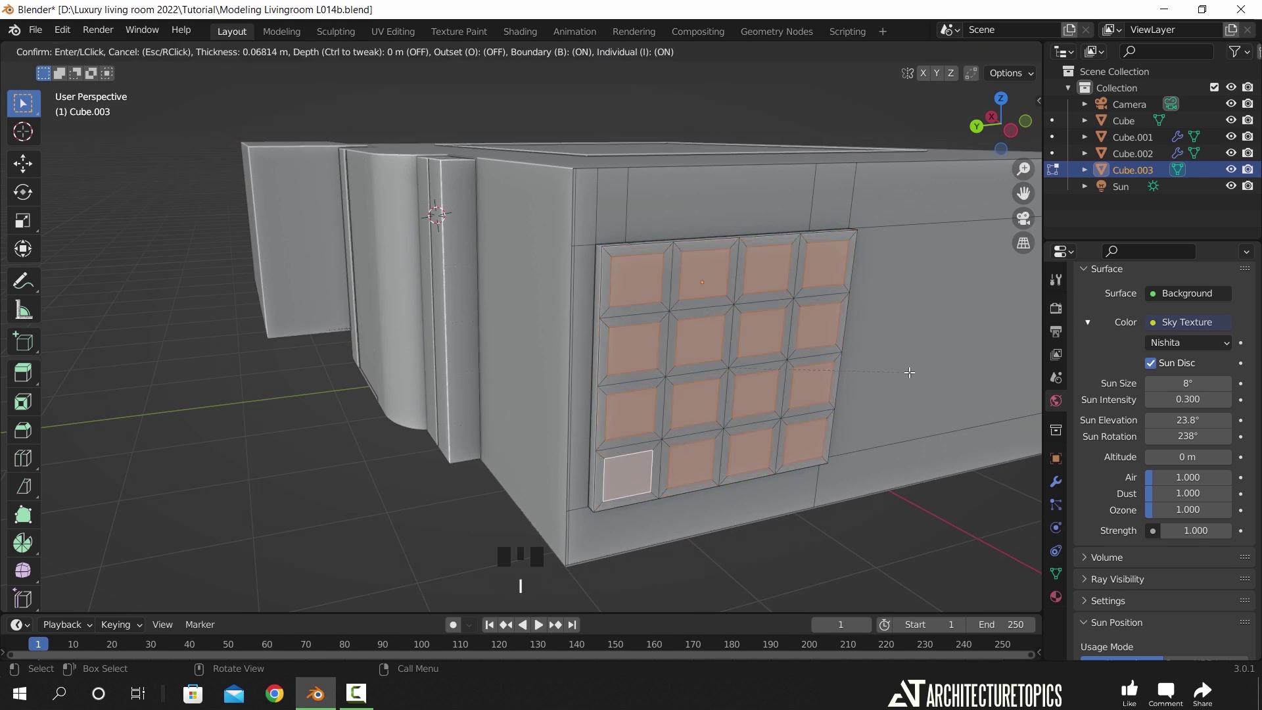
pyautogui.click(948, 373)
pyautogui.press('x')
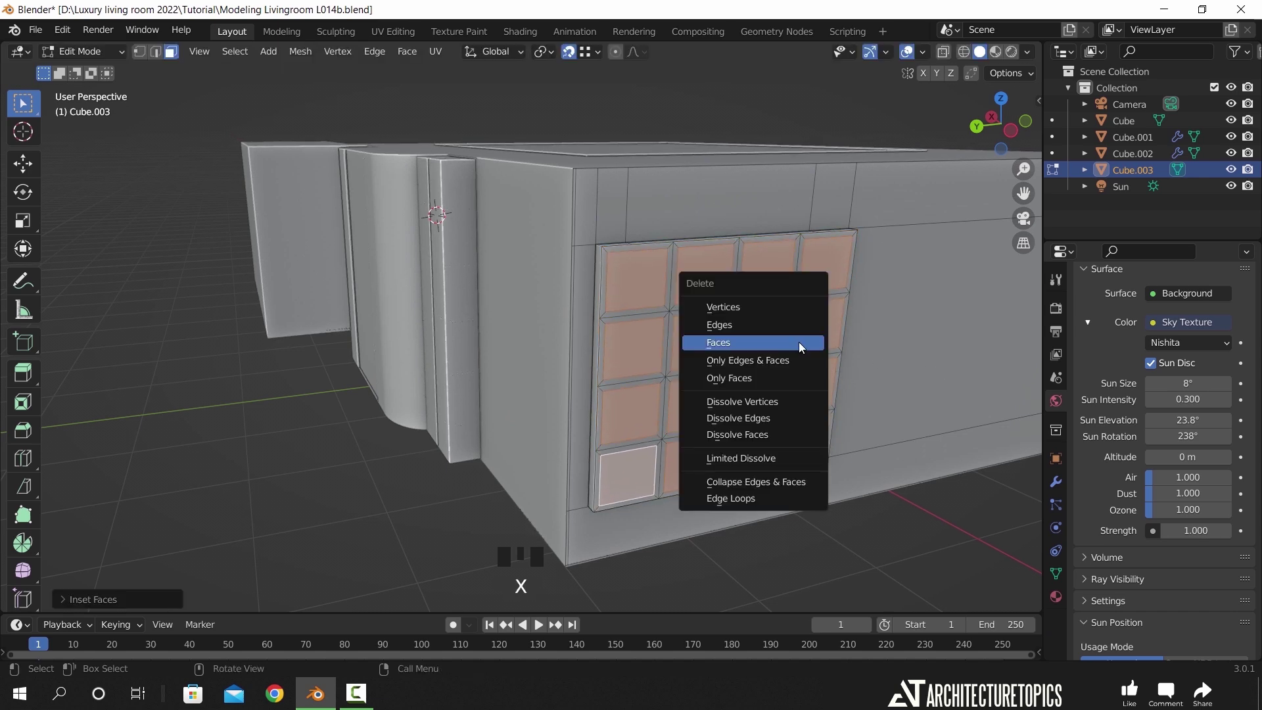
pyautogui.click(799, 342)
# - Leave mesh editing and preview the room through the camera in rendered shading
pyautogui.press('Tab')
pyautogui.press('KP_0')
pyautogui.press('z')
pyautogui.click(640, 326)
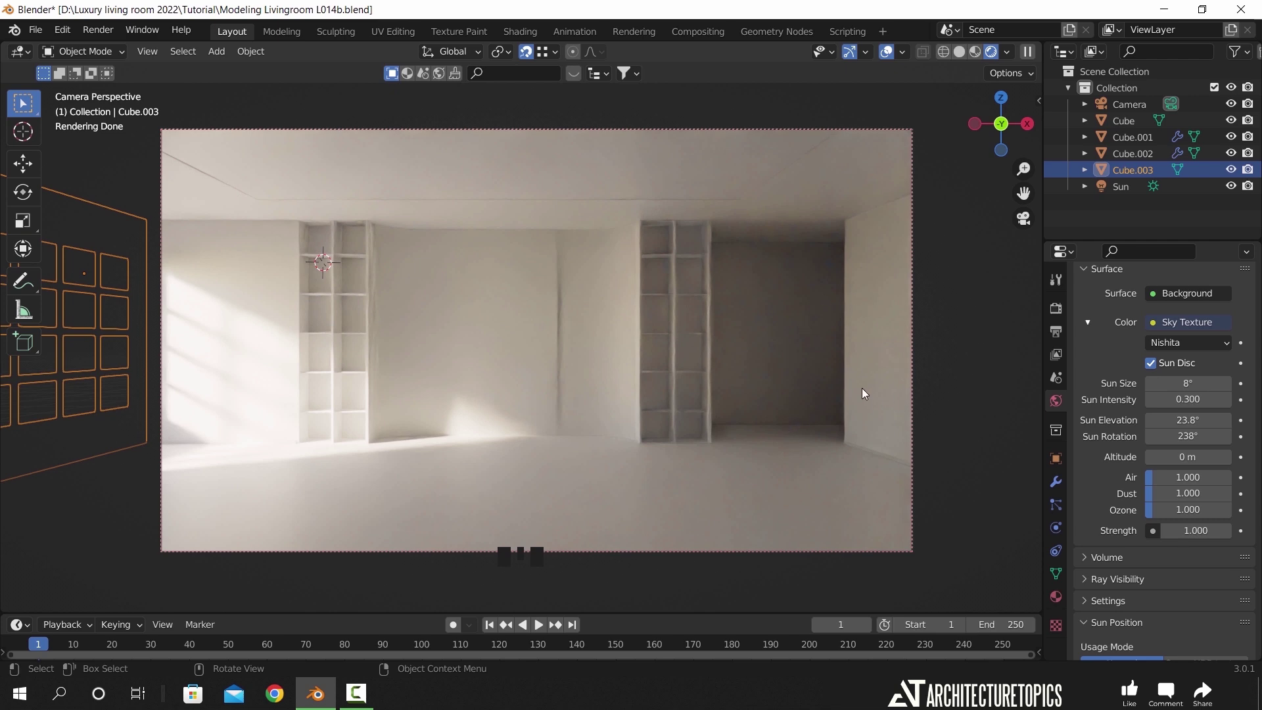
# - Return to solid shading and select the end face of the main room shell's side extension for editing
pyautogui.press('z')
pyautogui.moveTo(903, 377)
pyautogui.mouseDown(button='middle')
pyautogui.moveTo(715, 404)
pyautogui.moveTo(657, 386)
pyautogui.mouseUp(button='middle')
pyautogui.scroll(-6, 719, 425)
pyautogui.click(657, 386)
pyautogui.press('Tab')
pyautogui.click(653, 382)
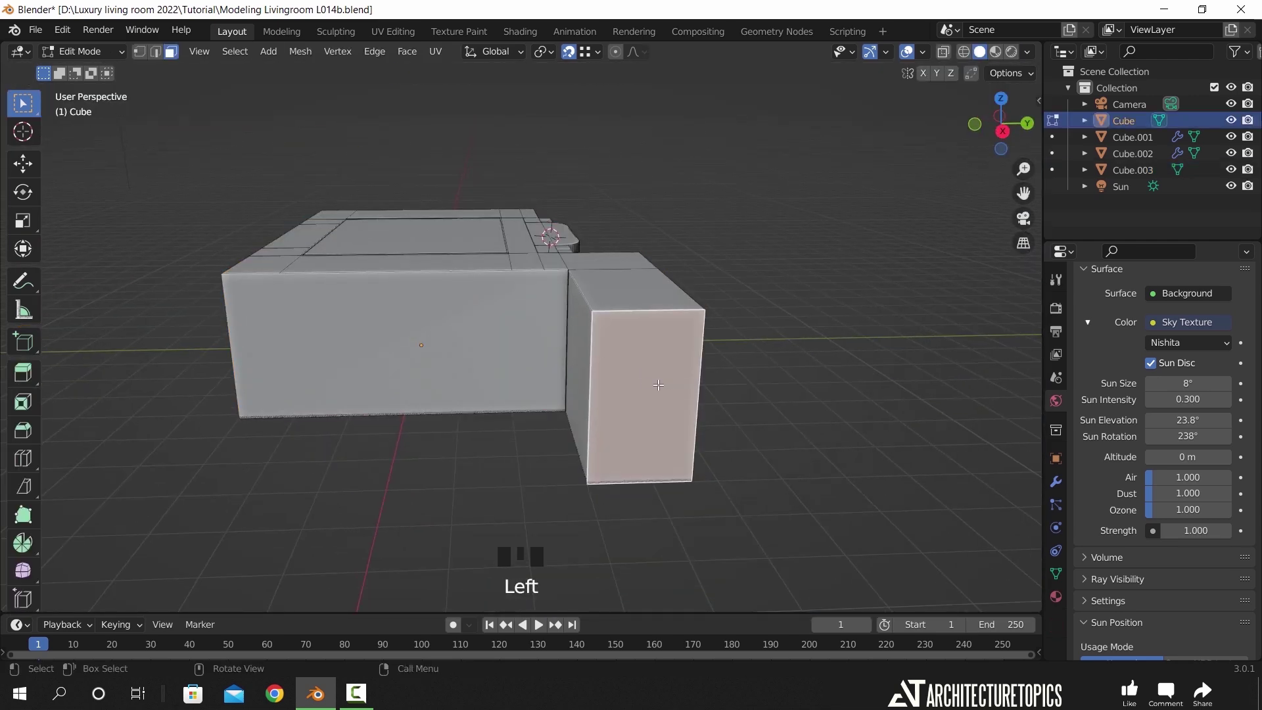
# - Try a horizontal loop cut with a bevel across the extension's end face, then undo it
pyautogui.hotkey('ctrl', 'r')
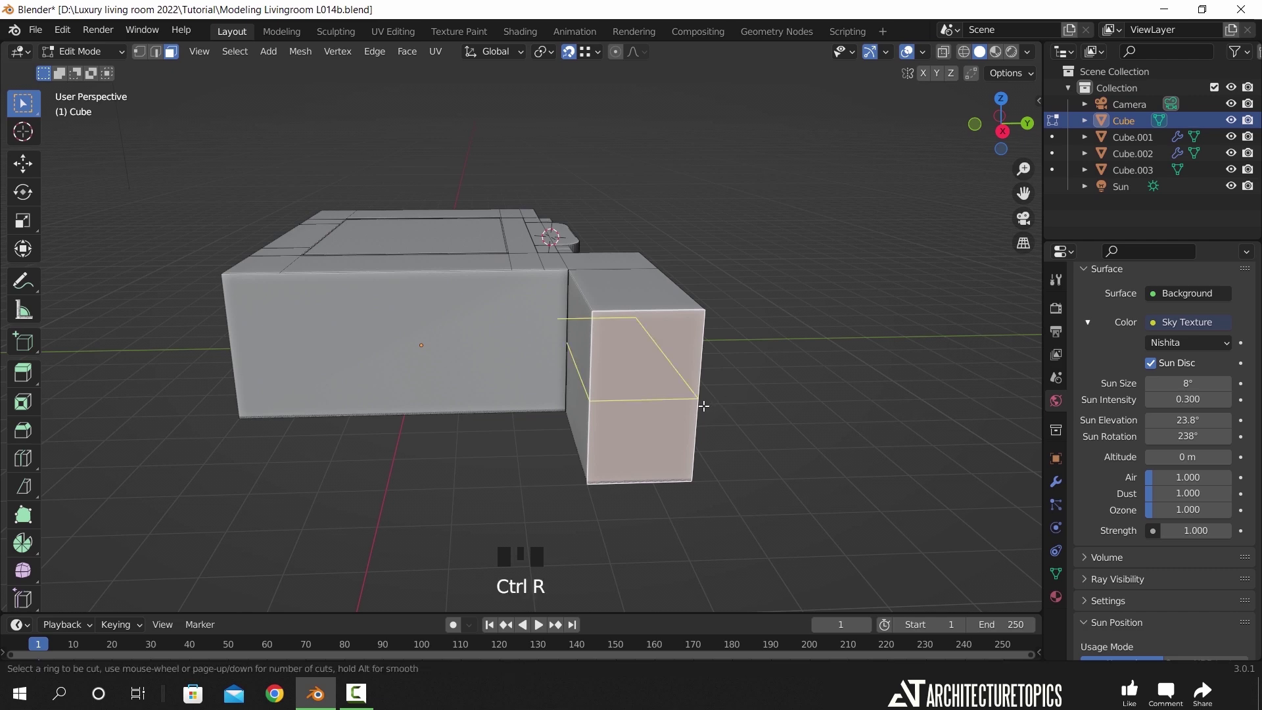
pyautogui.click(703, 401)
pyautogui.click(702, 406)
pyautogui.moveTo(702, 406); pyautogui.dragTo(695, 451, button='middle')
pyautogui.hotkey('ctrl', 'b')
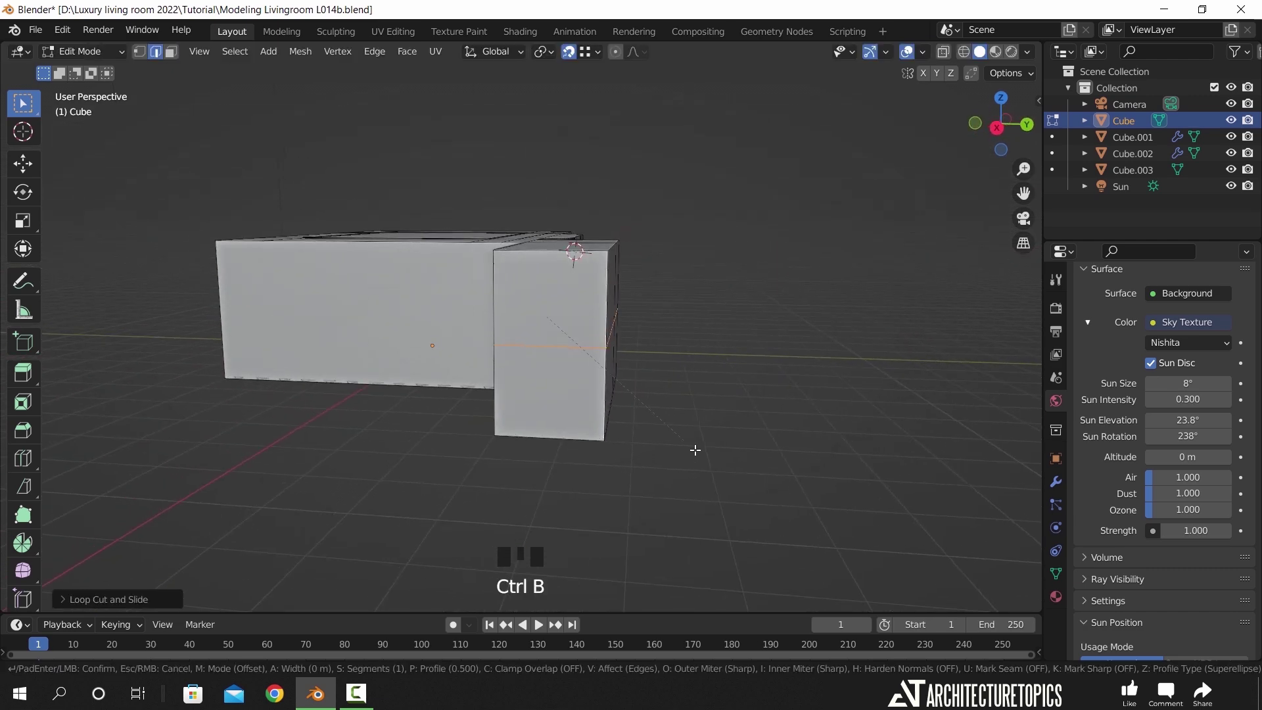
pyautogui.hotkey('ctrl', 'z')
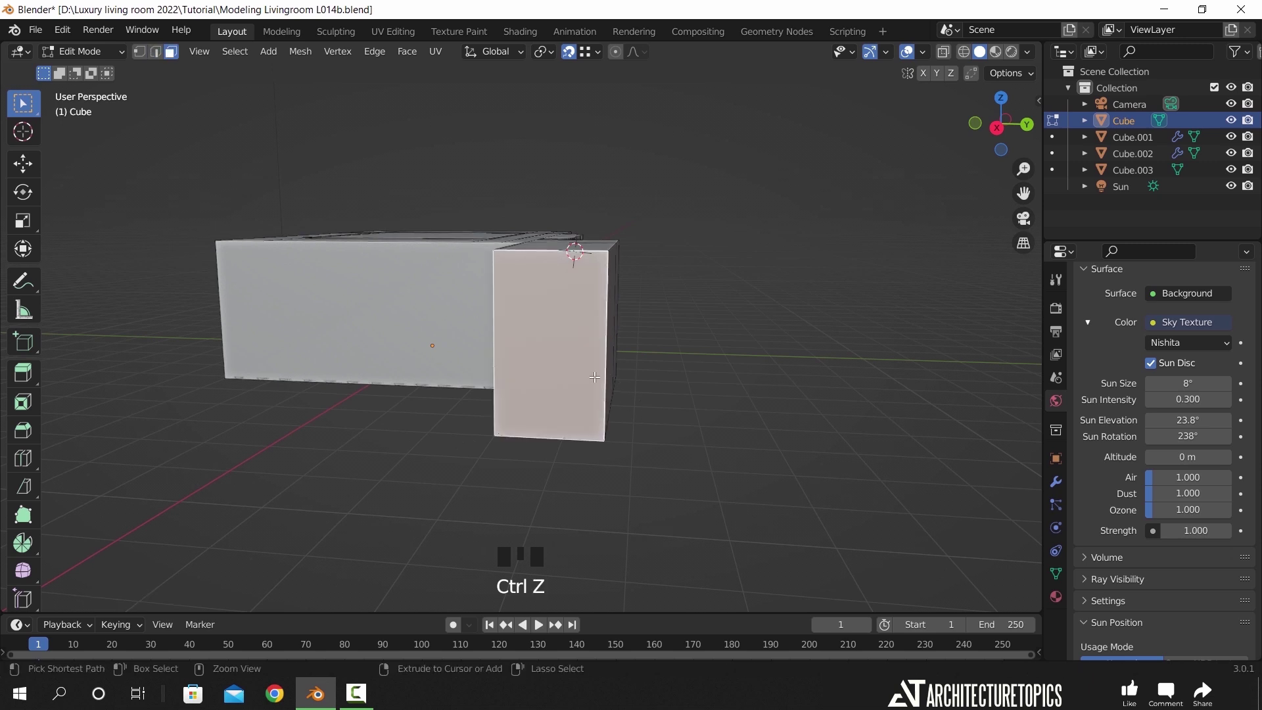
# - Separate the extension's end face into its own object and select only that new object
pyautogui.press('p')
pyautogui.click(540, 330)
pyautogui.press('Tab')
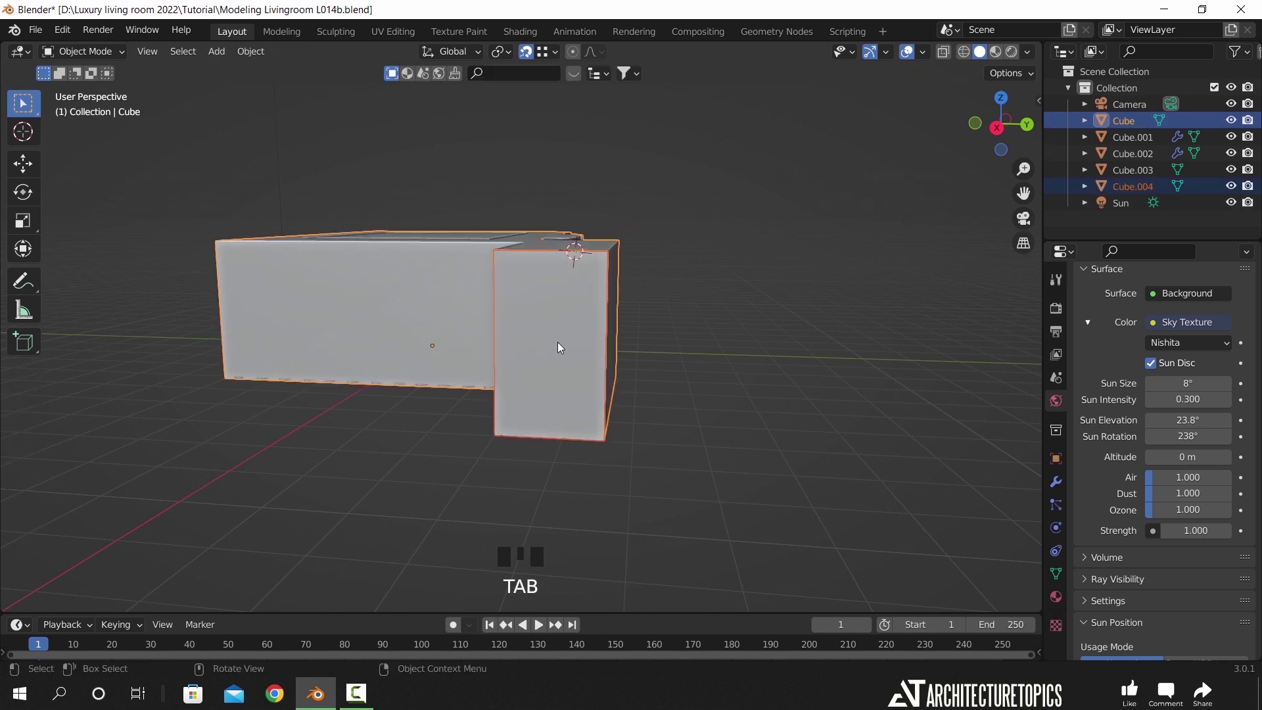
pyautogui.click(557, 342)
# - Cut a horizontal loop across the separated end wall and bevel it into a tall central window area
pyautogui.press('Tab')
pyautogui.hotkey('ctrl', 'r')
pyautogui.click(632, 375)
pyautogui.rightClick(642, 381)
pyautogui.hotkey('ctrl', 'b')
pyautogui.click(599, 346)
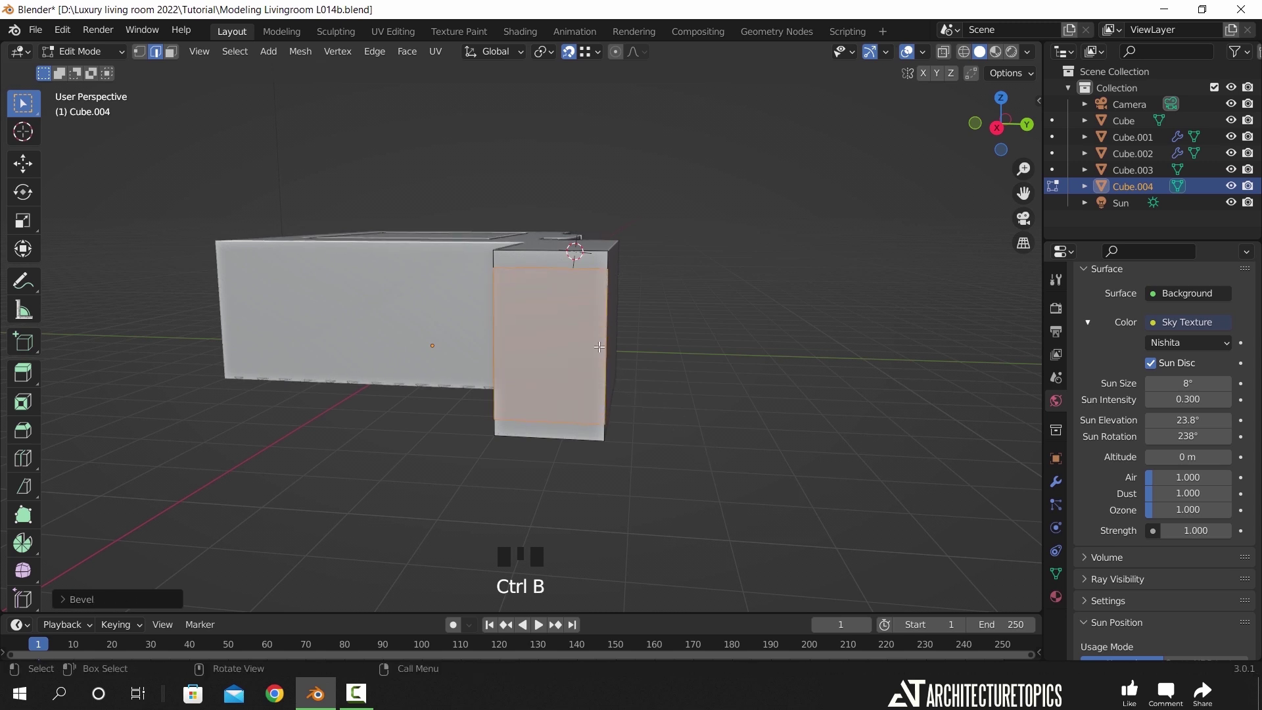
# - Subdivide the end wall's central area twice into a 4 by 4 grid
pyautogui.rightClick(581, 330)
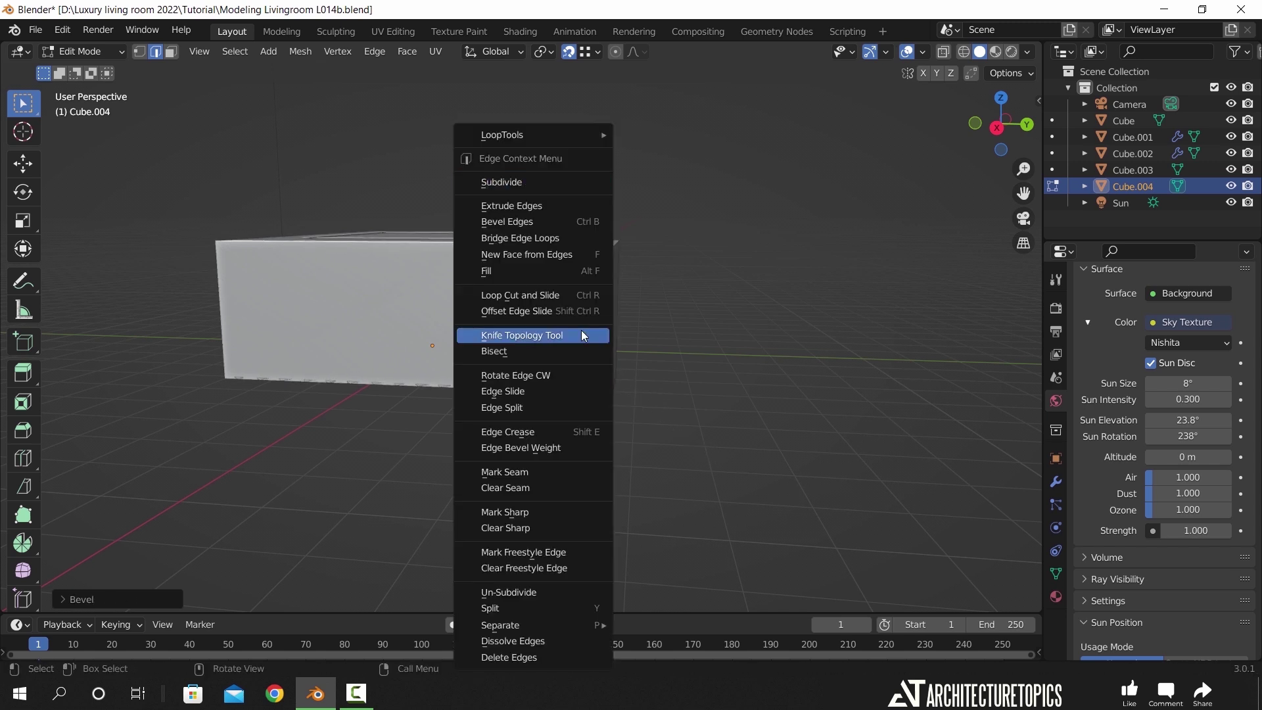
pyautogui.click(516, 184)
pyautogui.rightClick(544, 328)
pyautogui.click(487, 187)
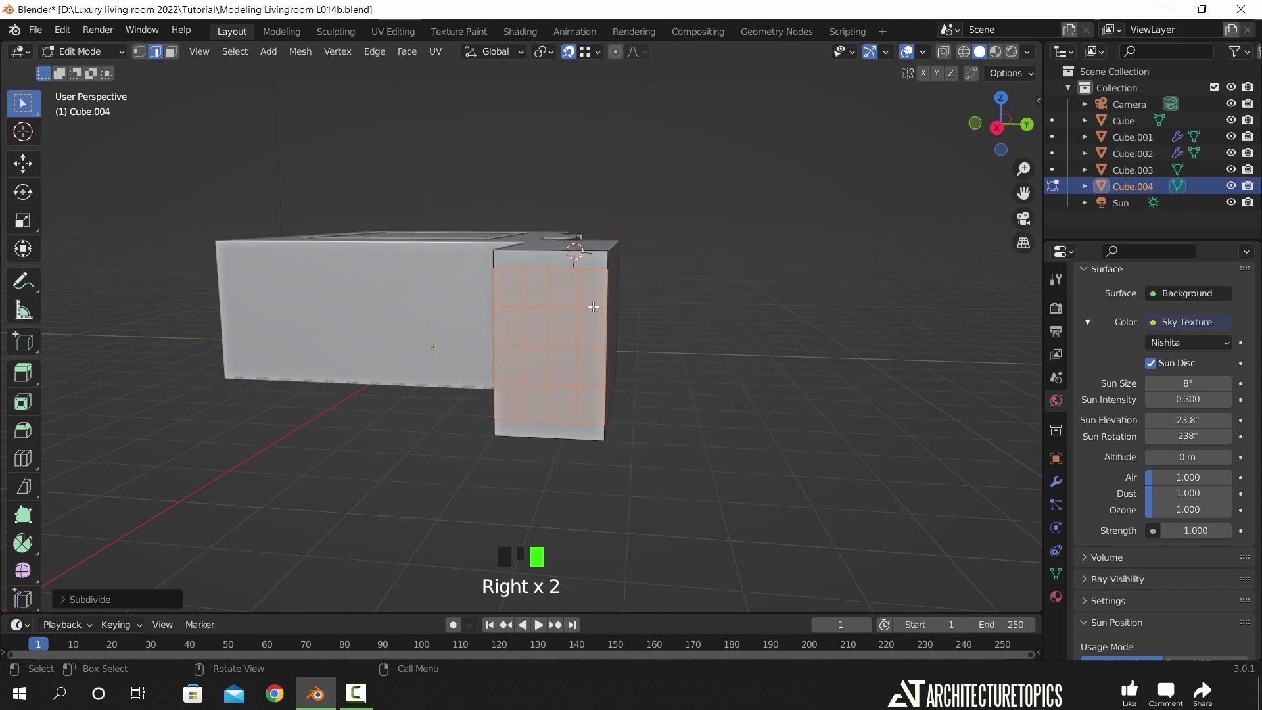
# - Inset the end wall's grid faces individually and delete the inner faces to open the window panes
pyautogui.press('i')
pyautogui.click(681, 352)
pyautogui.moveTo(681, 352); pyautogui.dragTo(623, 425, button='middle')
pyautogui.scroll(2, 583, 436)
pyautogui.press('x')
pyautogui.click(585, 440)
pyautogui.press('Tab')
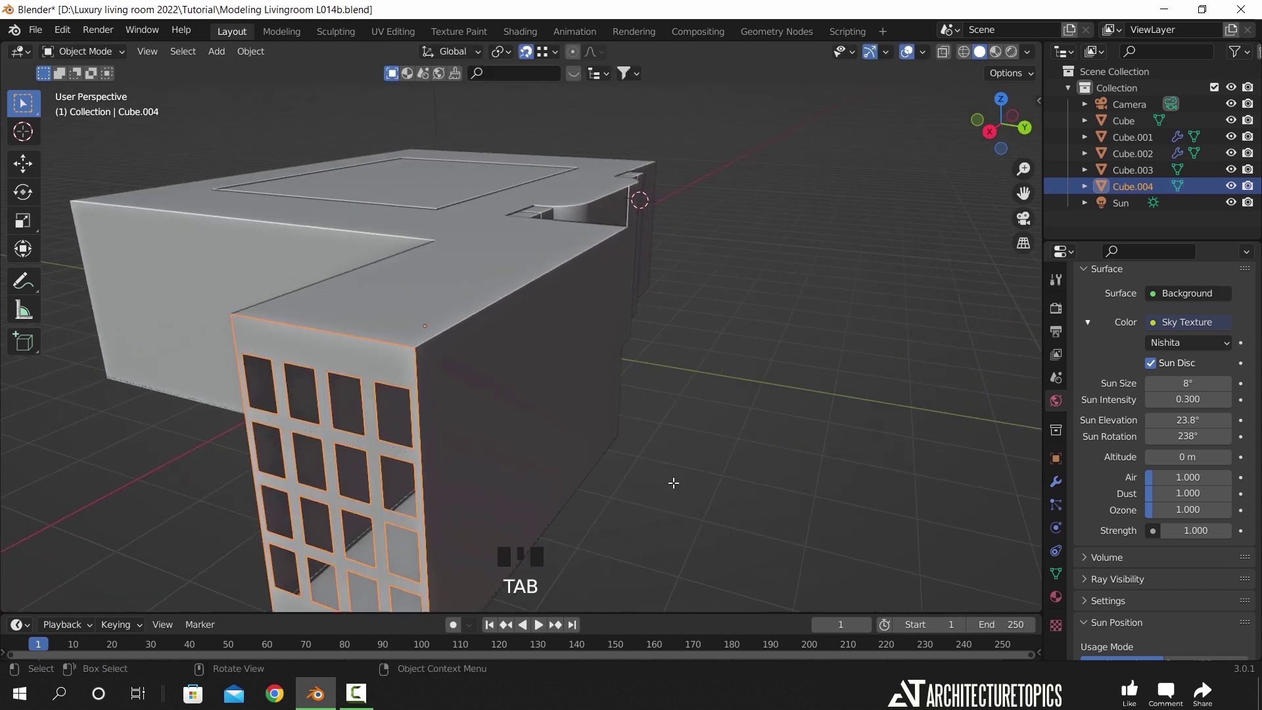
# - Preview the room with the new end window through the camera in rendered shading
pyautogui.press('KP_0')
pyautogui.press('z')
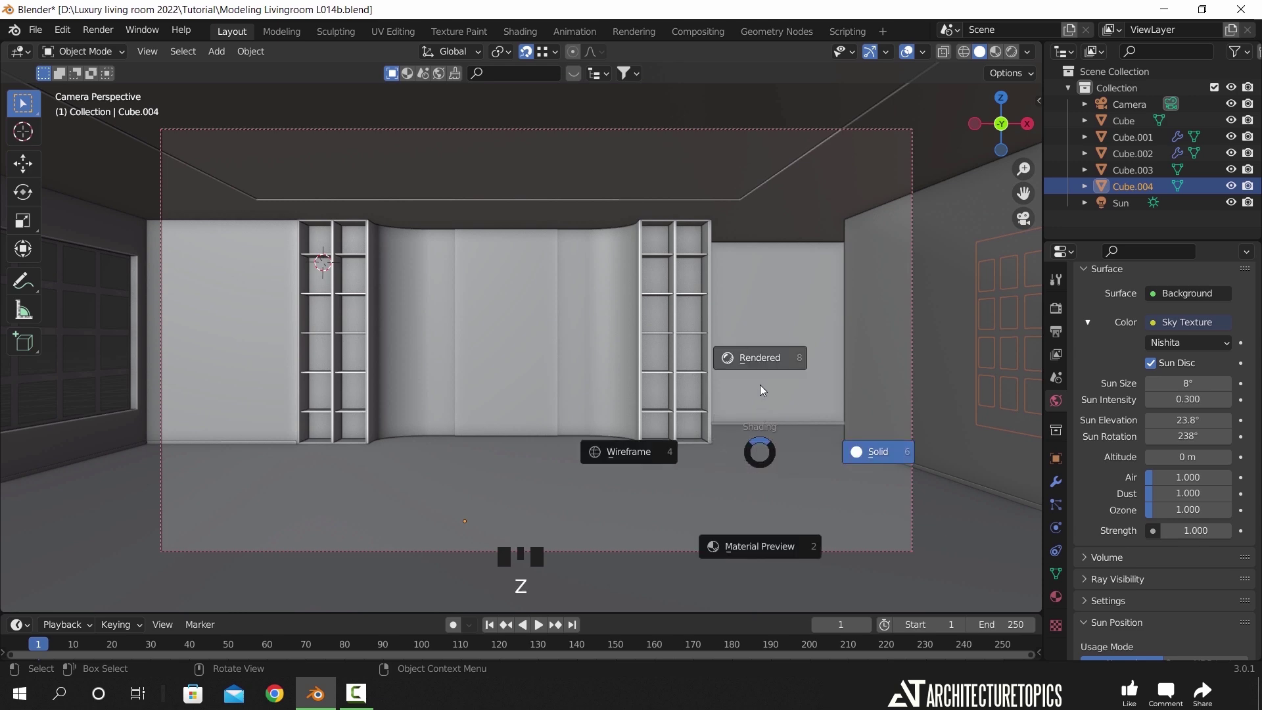
pyautogui.click(763, 372)
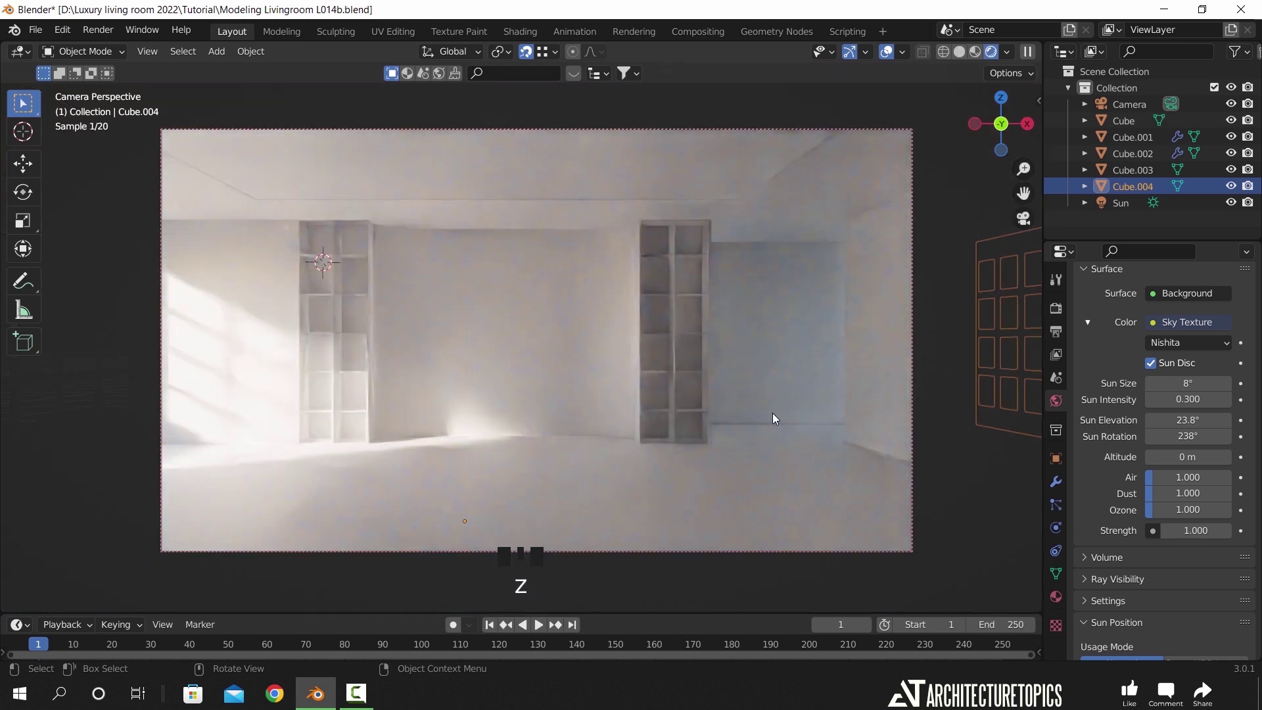
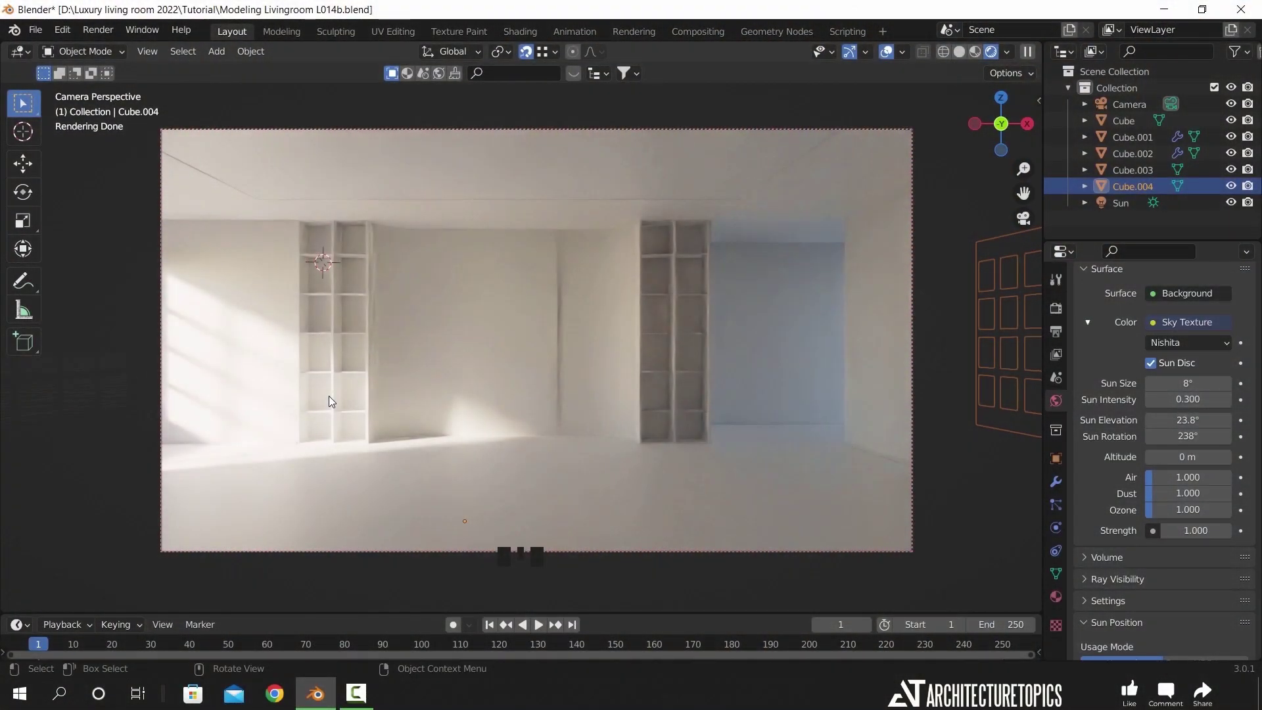
# - Create a new scene collection and rename it Ceiling lights
pyautogui.click(1068, 87)
pyautogui.rightClick(1106, 112)
pyautogui.click(1131, 110)
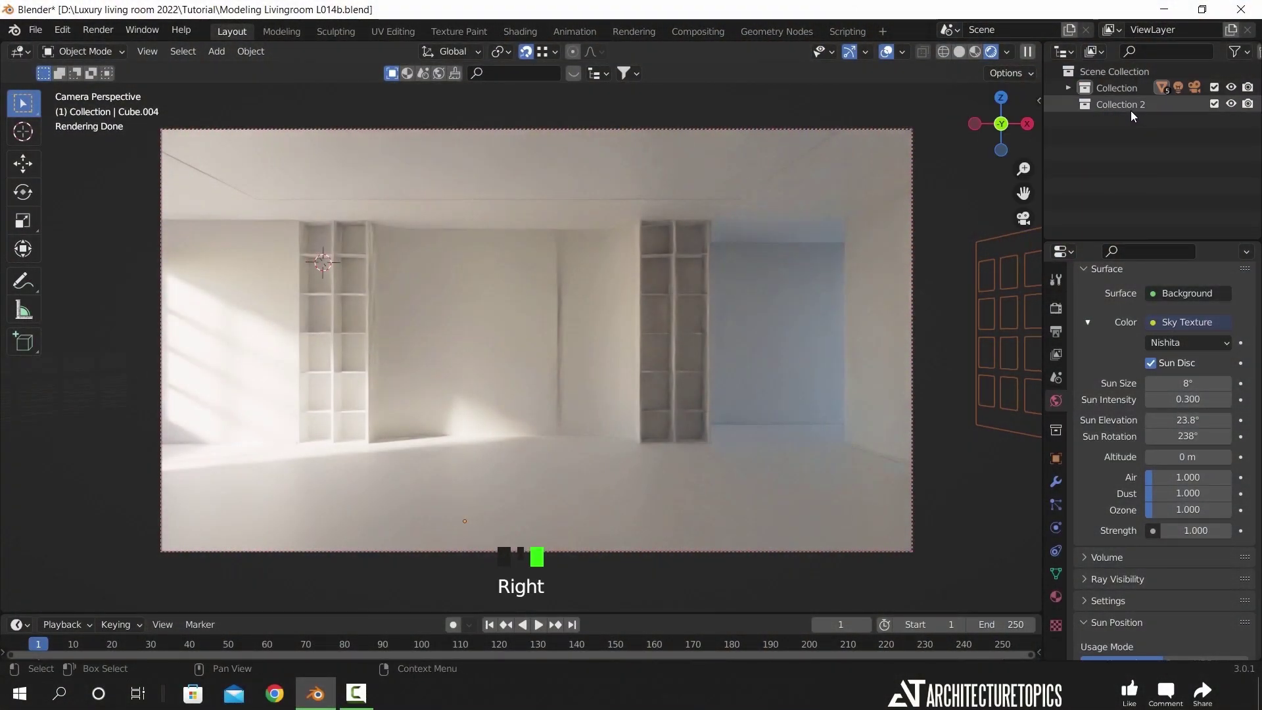
pyautogui.doubleClick(1131, 109)
pyautogui.write('Ceiling')
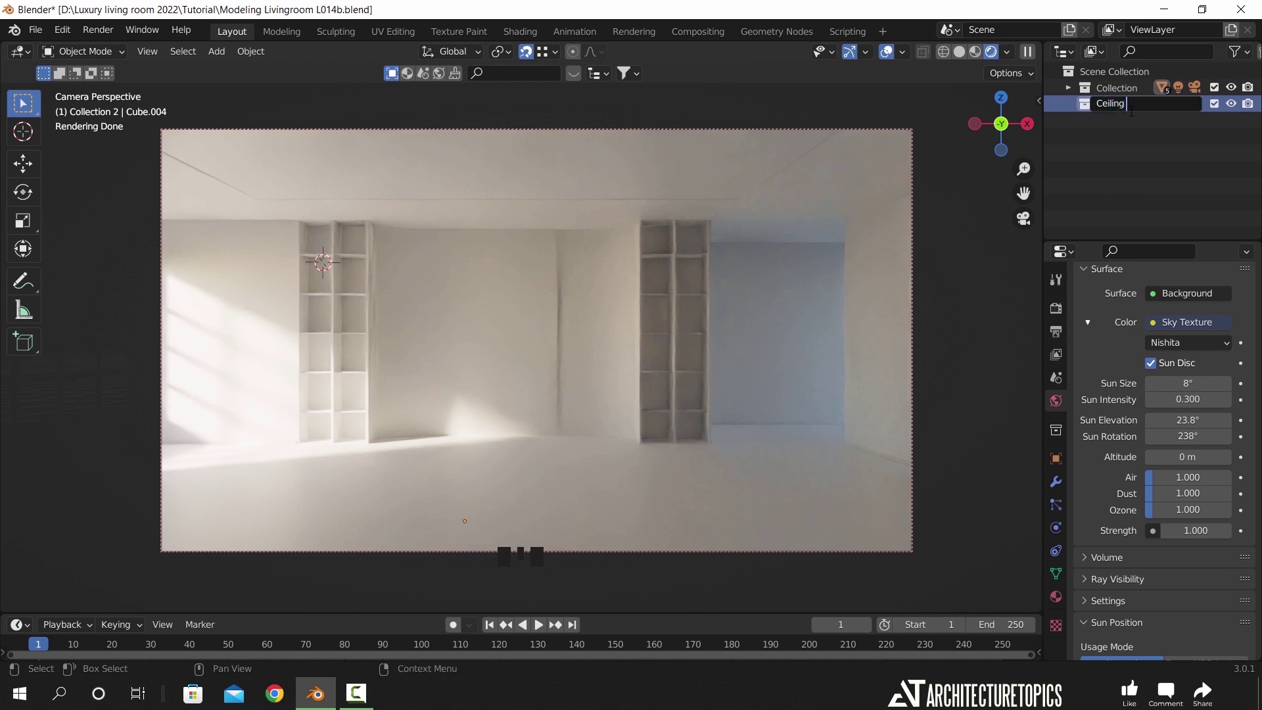
pyautogui.write(' lights')
pyautogui.press('Return')
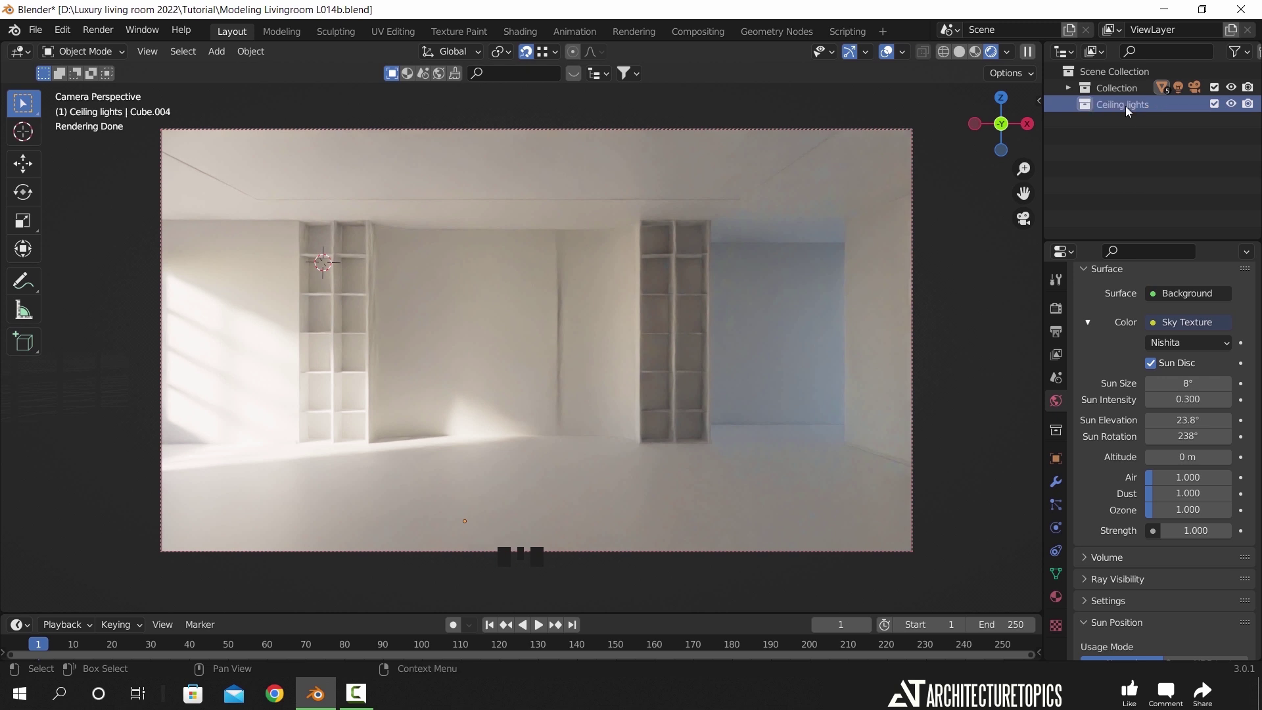
# - Return to solid shading and add a cube at the ceiling's recessed strip in the Ceiling lights collection
pyautogui.press('z')
pyautogui.click(701, 284)
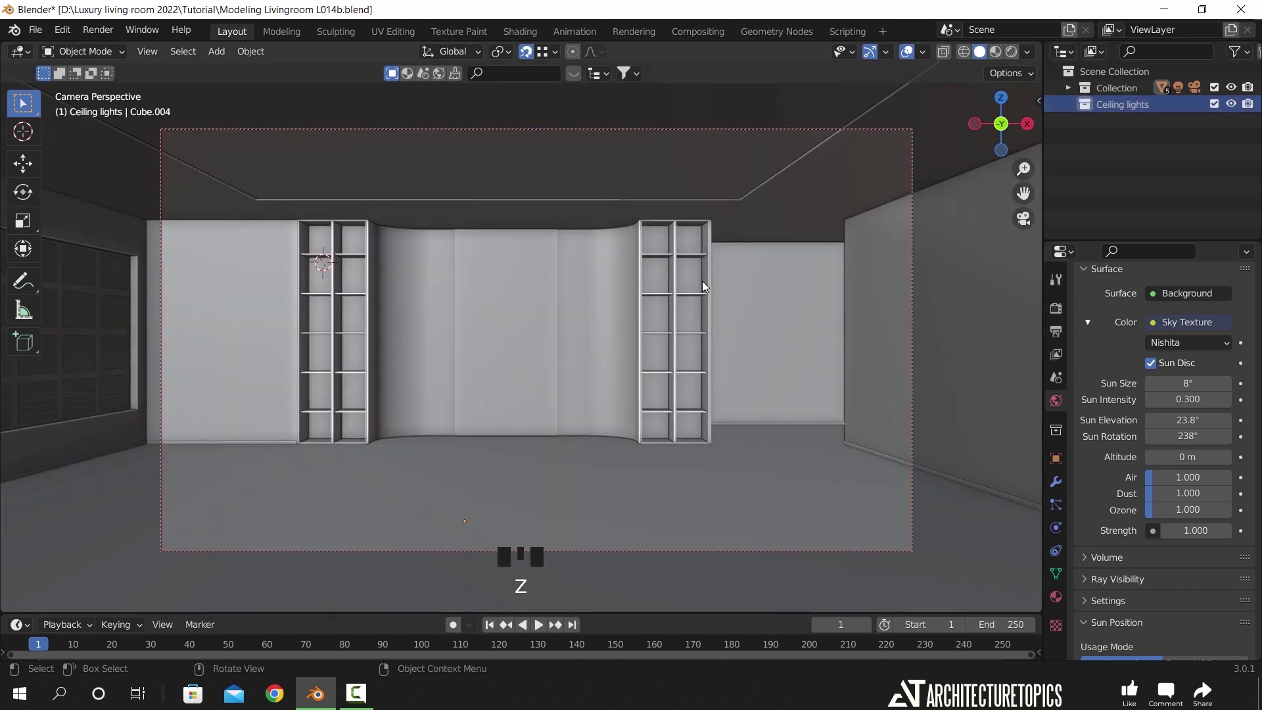
pyautogui.scroll(2, 754, 236)
pyautogui.keyDown('shift'); pyautogui.moveTo(766, 226); pyautogui.dragTo(688, 461, button='middle'); pyautogui.keyUp('shift')
pyautogui.keyDown('shift'); pyautogui.scroll(1, 688, 461); pyautogui.keyUp('shift')
pyautogui.scroll(6, 687, 460)
pyautogui.keyDown('shift'); pyautogui.moveTo(826, 421); pyautogui.dragTo(351, 244, button='middle'); pyautogui.keyUp('shift')
pyautogui.hotkey('shift', 'a')
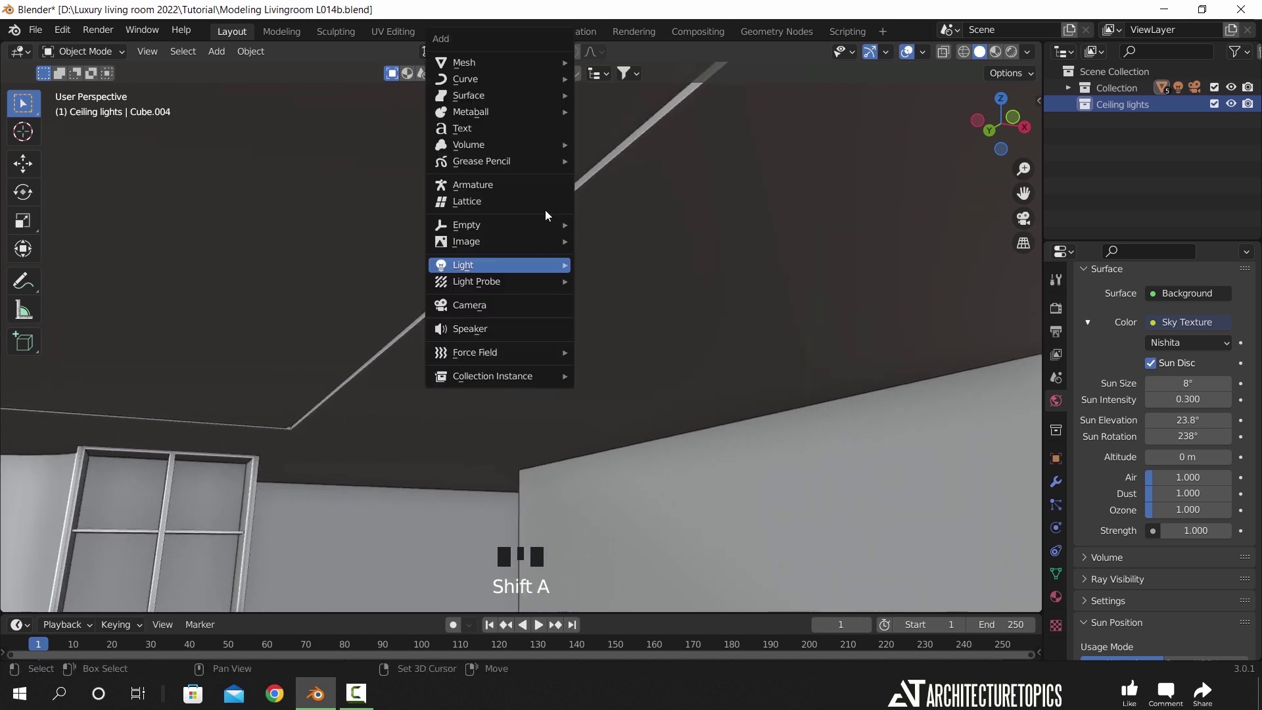
pyautogui.moveTo(552, 63)
pyautogui.click(612, 79)
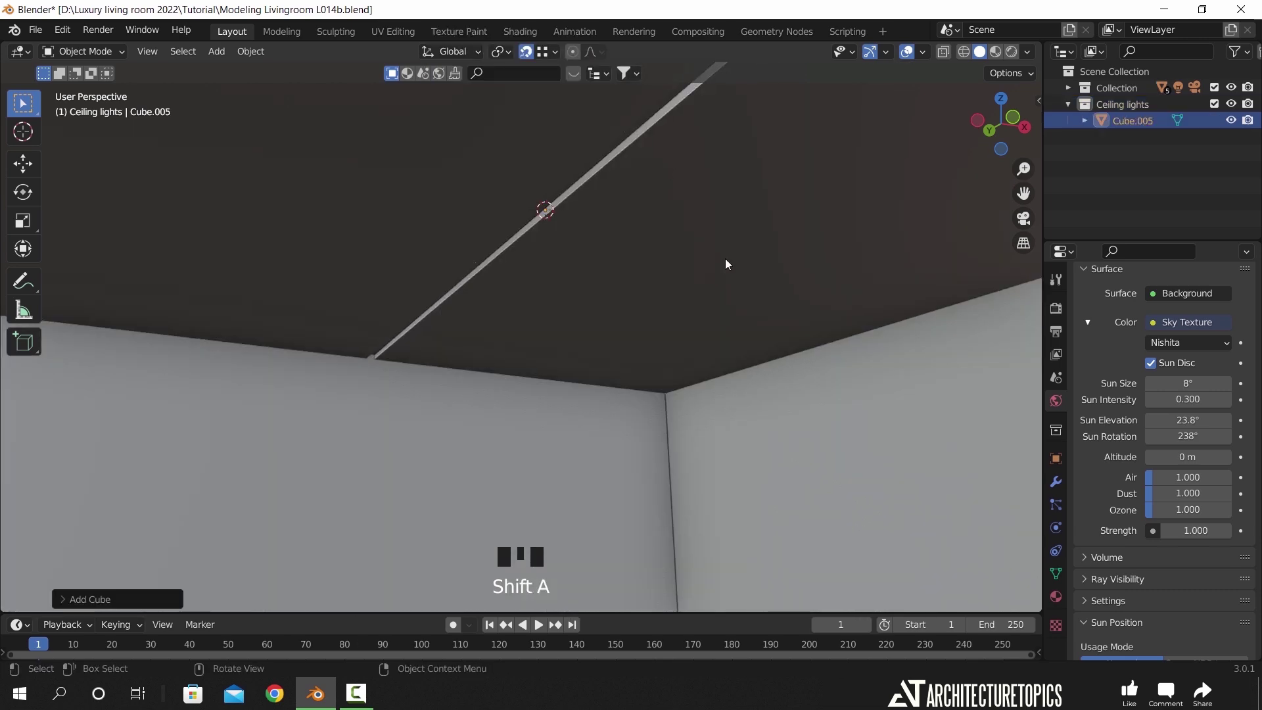
# - Scale the new ceiling cube down to a small block
pyautogui.press('s')
pyautogui.click(574, 204)
pyautogui.press('s')
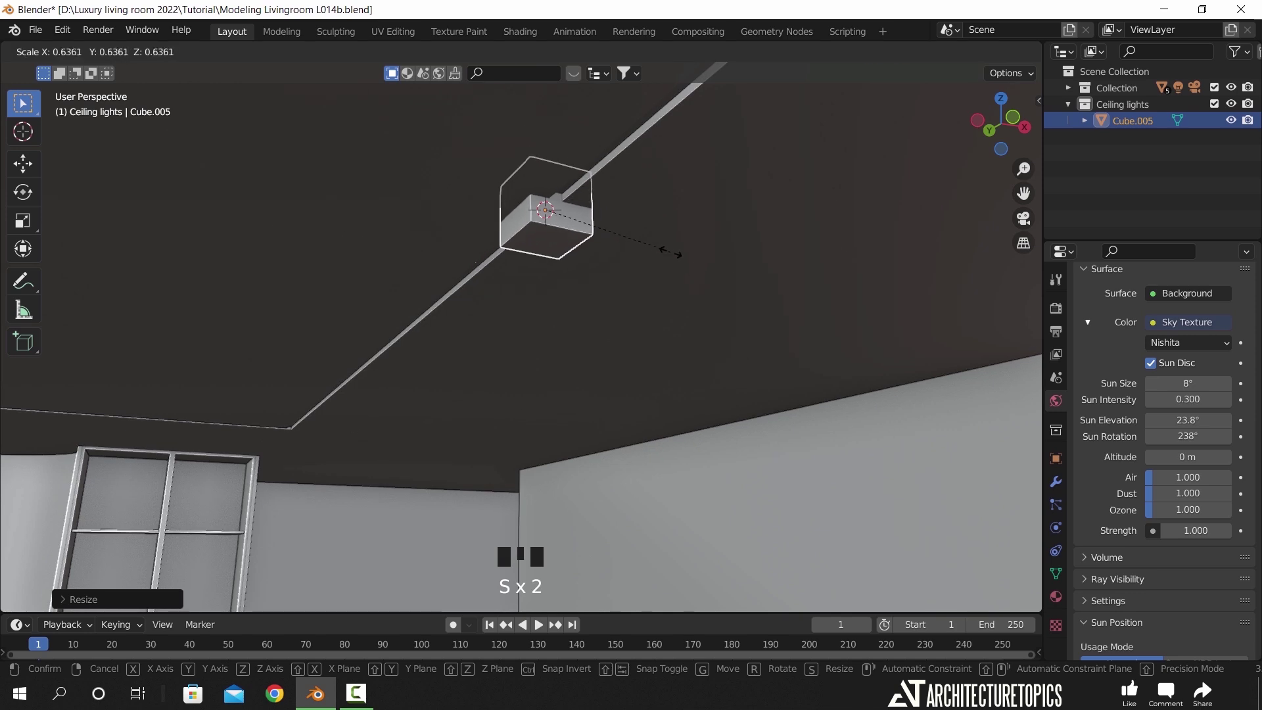
pyautogui.click(610, 243)
# - In wireframe from above, move the small cube onto the ceiling groove in front of the curved wall, keeping its height
pyautogui.press('KP_7')
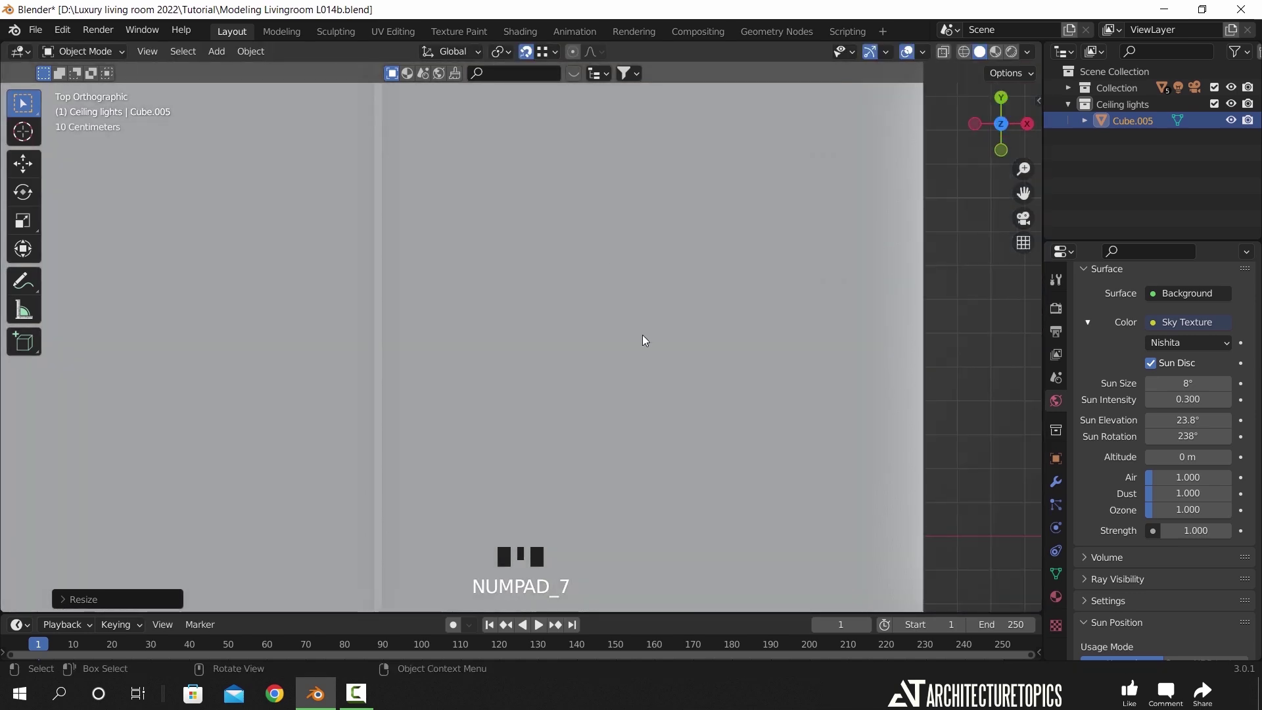
pyautogui.press('z')
pyautogui.keyDown('shift'); pyautogui.moveTo(460, 348); pyautogui.dragTo(693, 459, button='middle'); pyautogui.keyUp('shift')
pyautogui.scroll(-2, 715, 452)
pyautogui.press('g')
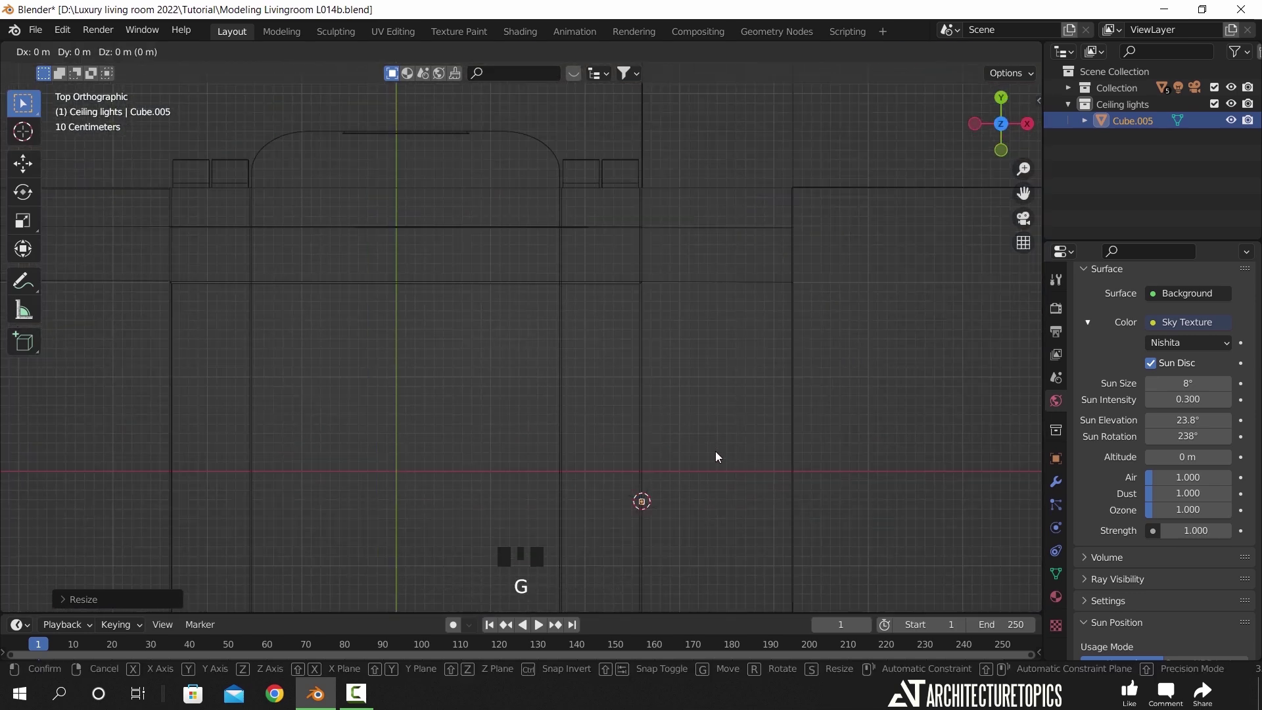
pyautogui.click(536, 276)
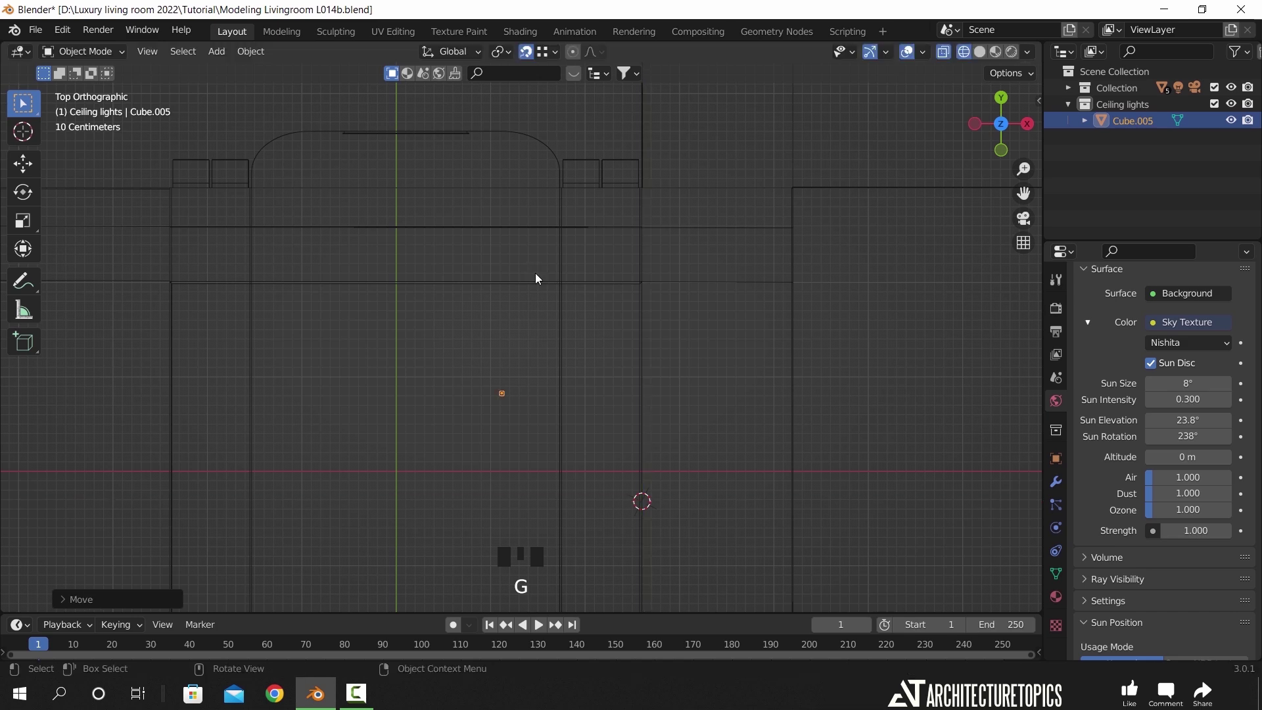
pyautogui.press('g')
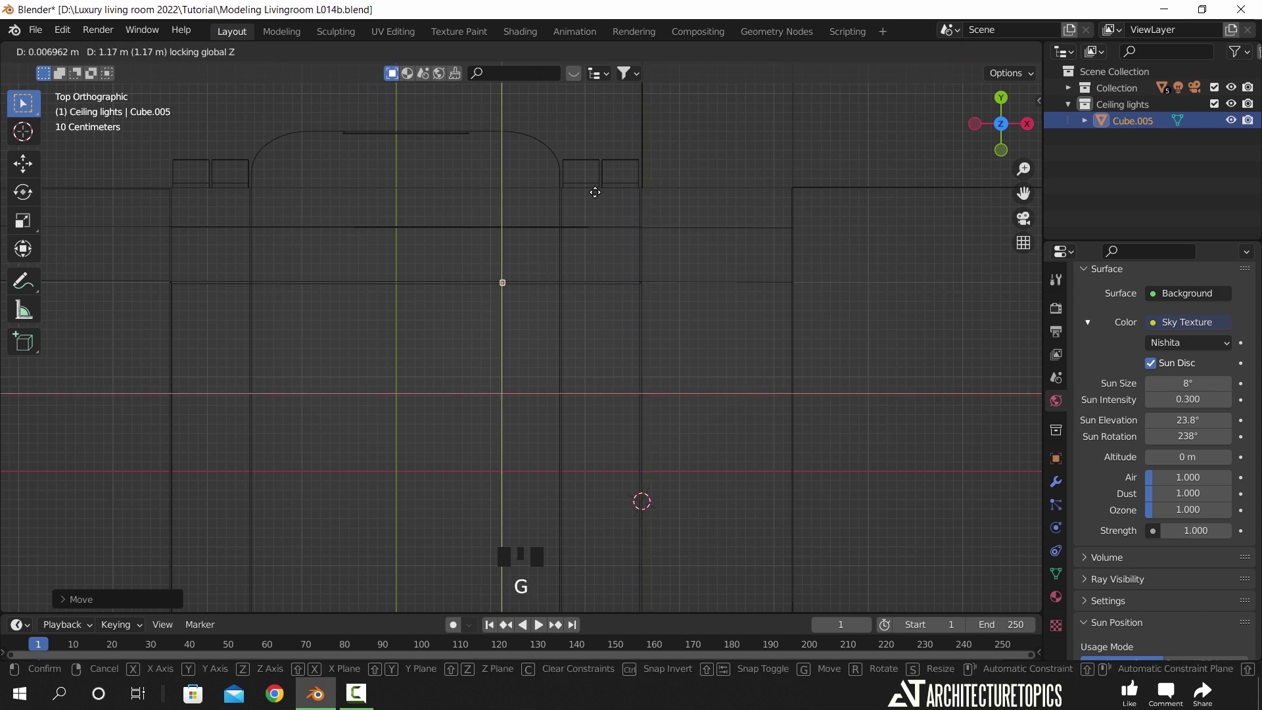
pyautogui.click(594, 192)
# - Shrink the cube to fit the groove's width and stretch it along X into a long thin bar
pyautogui.scroll(5, 544, 265)
pyautogui.scroll(5, 631, 384)
pyautogui.press('s')
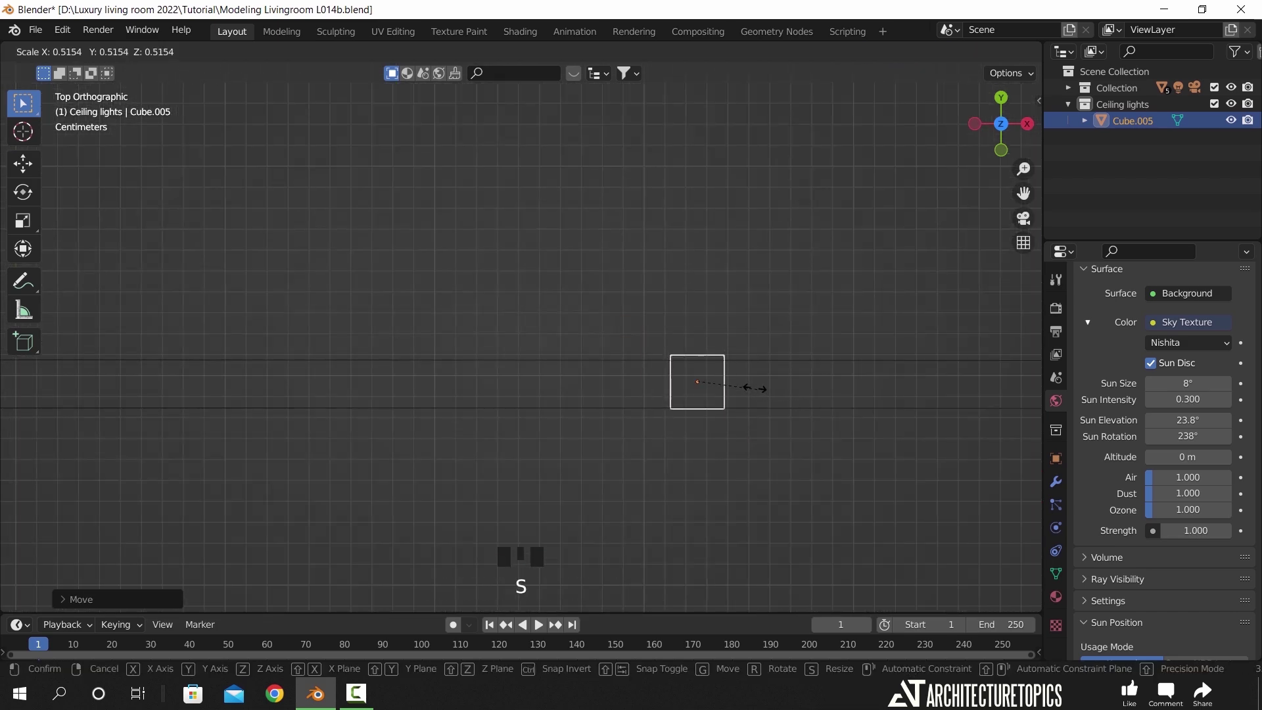
pyautogui.click(743, 385)
pyautogui.press('s')
pyautogui.press('x')
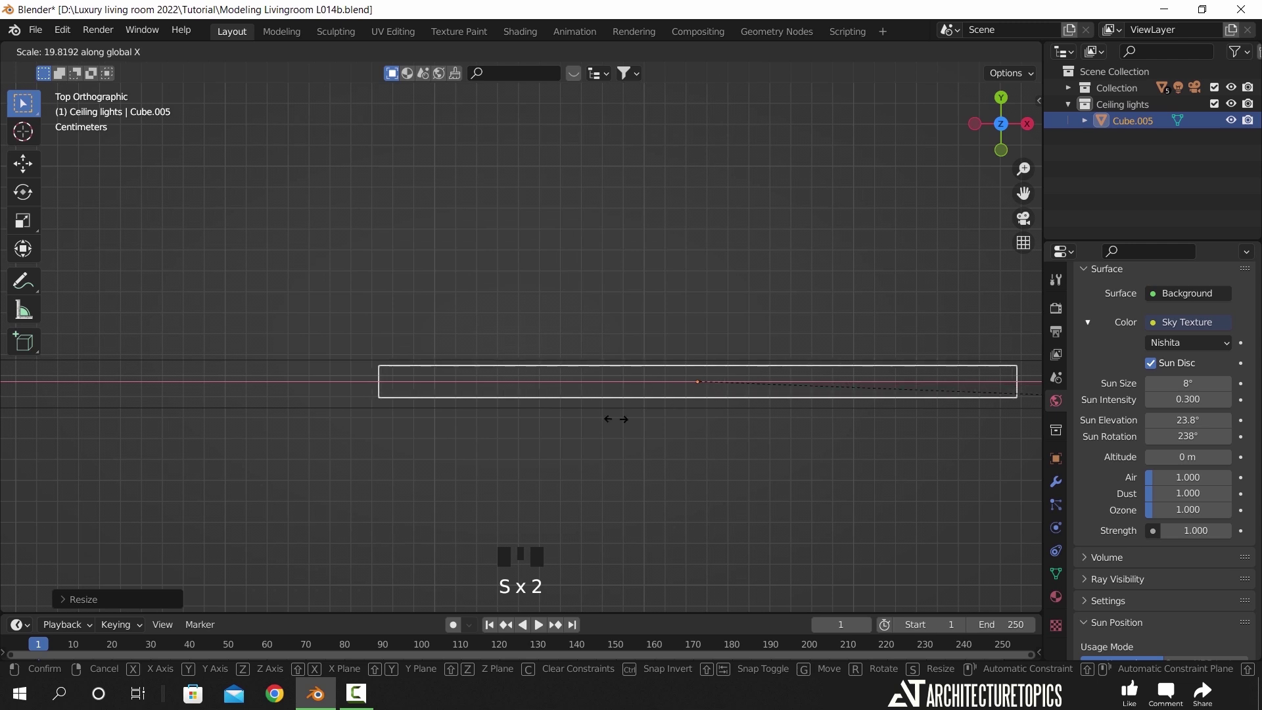
pyautogui.click(768, 428)
# - Adjust the bar's width along Y and shift it slightly along Y to sit within the ceiling groove
pyautogui.press('s')
pyautogui.press('y')
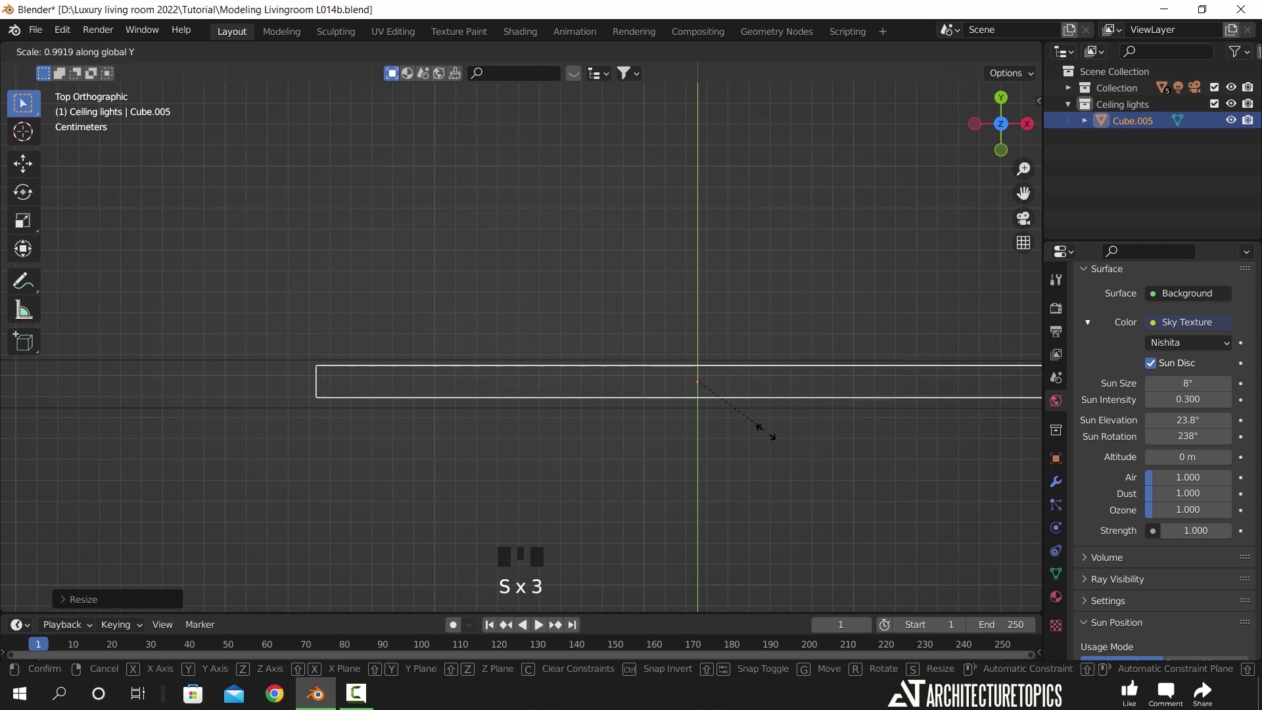
pyautogui.click(770, 453)
pyautogui.press('g')
pyautogui.press('y')
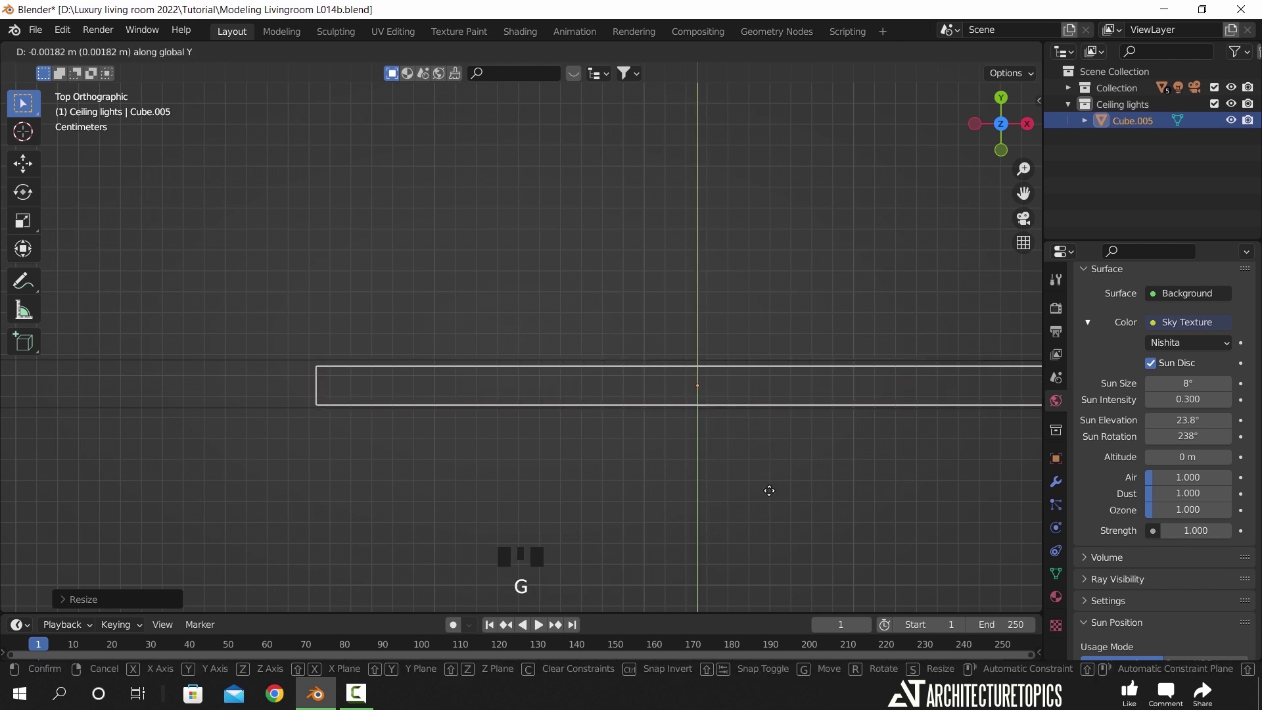
pyautogui.click(767, 490)
# - From the front, adjust the bar's height along Z and move it vertically to align with the ceiling groove
pyautogui.press('KP_1')
pyautogui.scroll(-8, 670, 440)
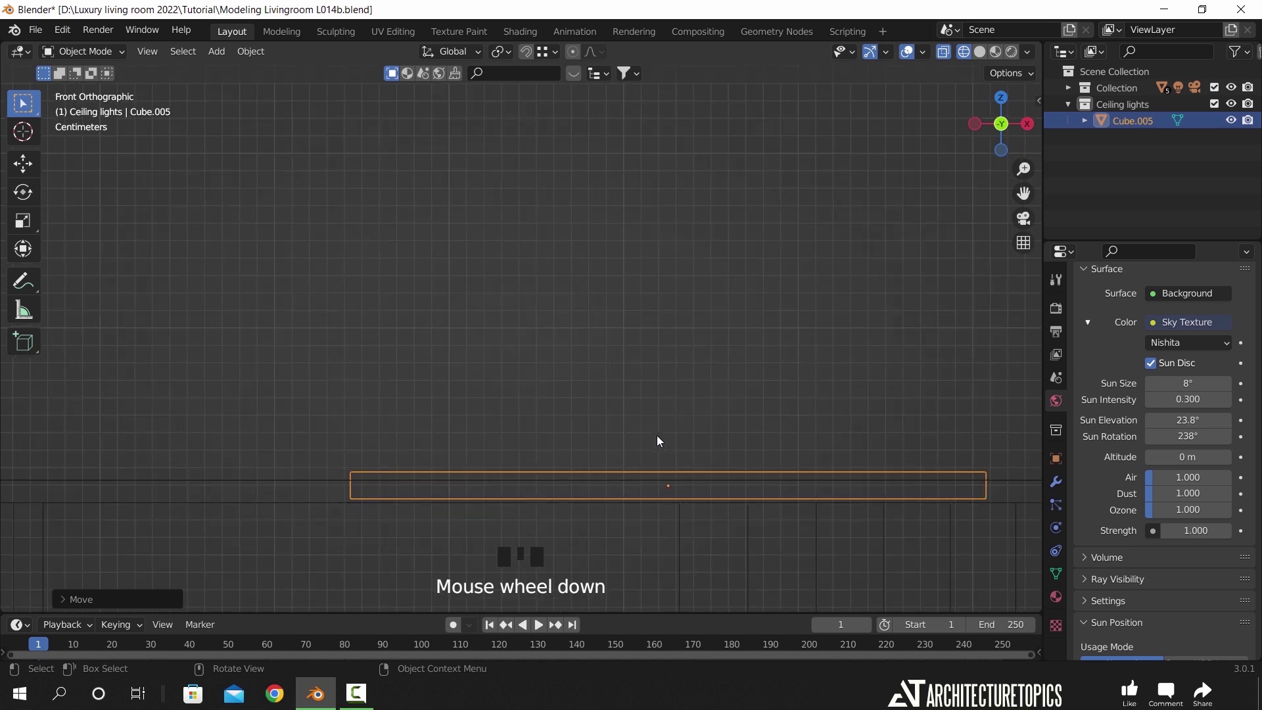
pyautogui.scroll(4, 651, 368)
pyautogui.press('s')
pyautogui.press('z')
pyautogui.click(784, 552)
pyautogui.press('g')
pyautogui.press('z')
pyautogui.click(767, 444)
# - Examine the ceiling bar's placement in solid shading, ending with a close look through the camera
pyautogui.moveTo(609, 379); pyautogui.dragTo(614, 334, button='middle')
pyautogui.press('z')
pyautogui.click(928, 374)
pyautogui.scroll(-4, 781, 377)
pyautogui.moveTo(781, 377); pyautogui.dragTo(851, 416, button='middle')
pyautogui.press('KP_0')
pyautogui.scroll(-3, 432, 373)
pyautogui.keyDown('shift'); pyautogui.moveTo(432, 373); pyautogui.dragTo(624, 353, button='middle'); pyautogui.keyUp('shift')
pyautogui.scroll(2, 581, 345)
pyautogui.scroll(5, 582, 346)
# - Try scaling the ceiling bar up uniformly, then undo the change
pyautogui.press('s')
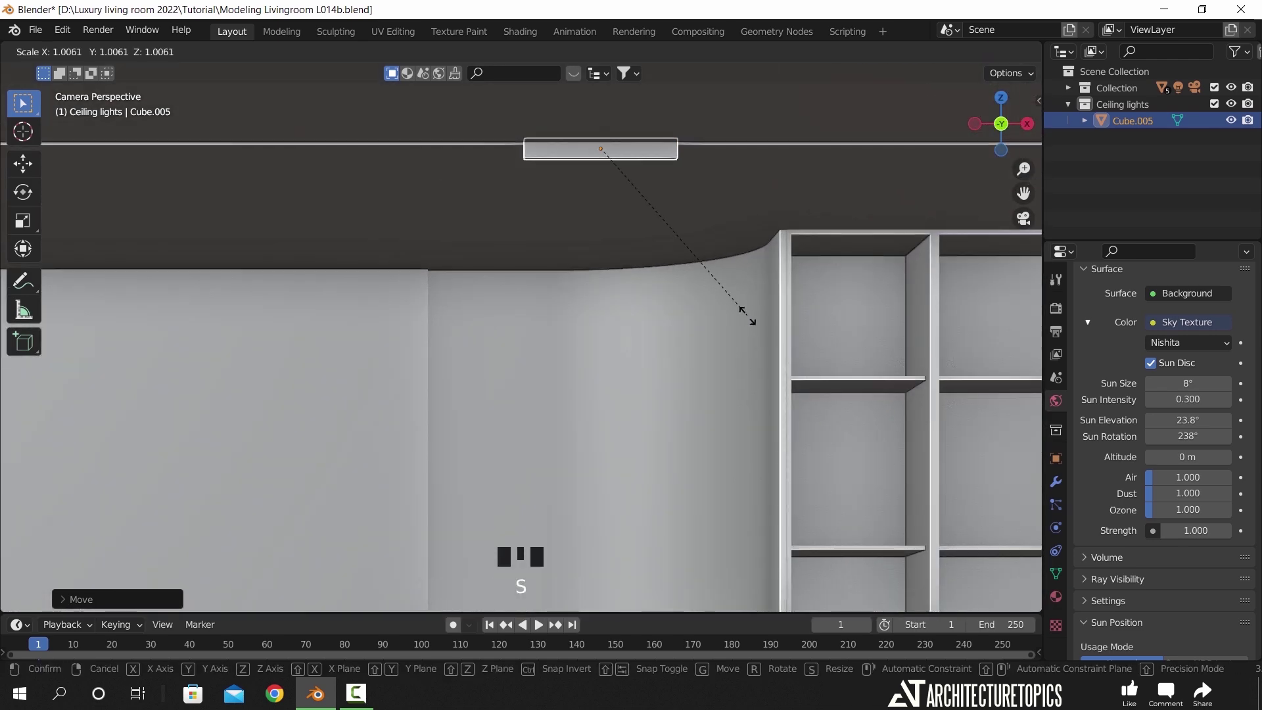
pyautogui.click(770, 322)
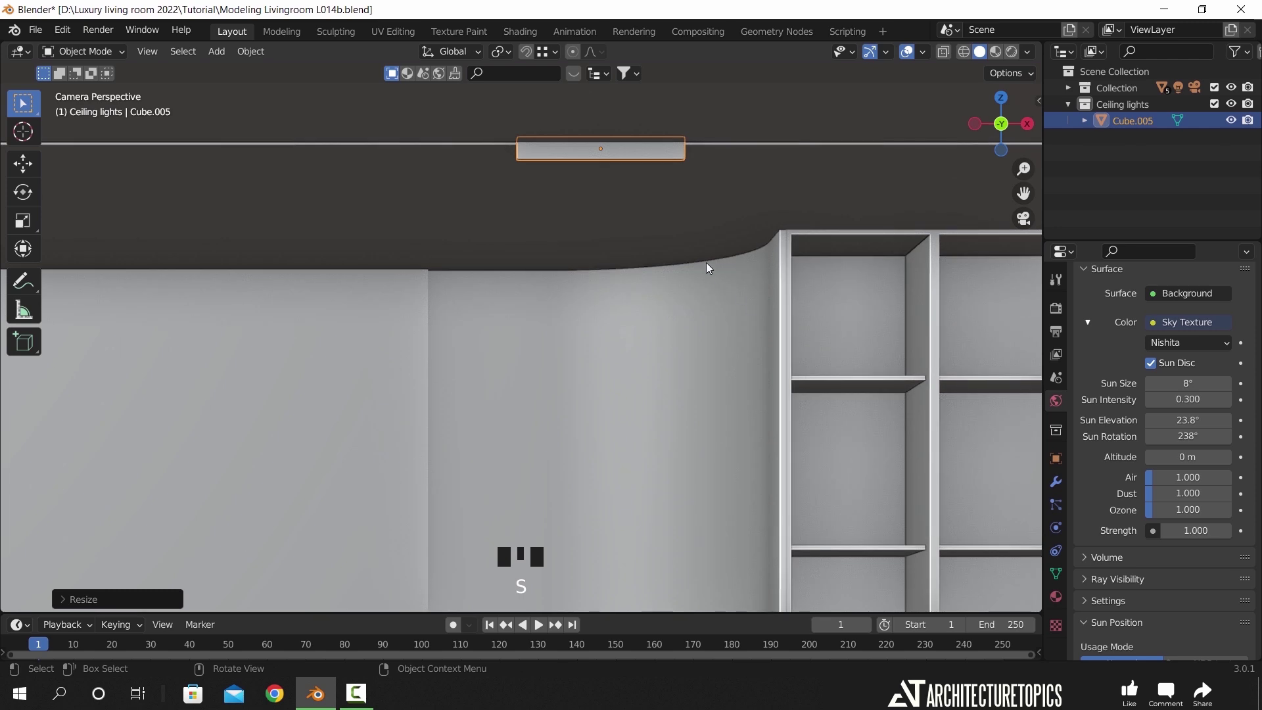
pyautogui.hotkey('ctrl', 'z')
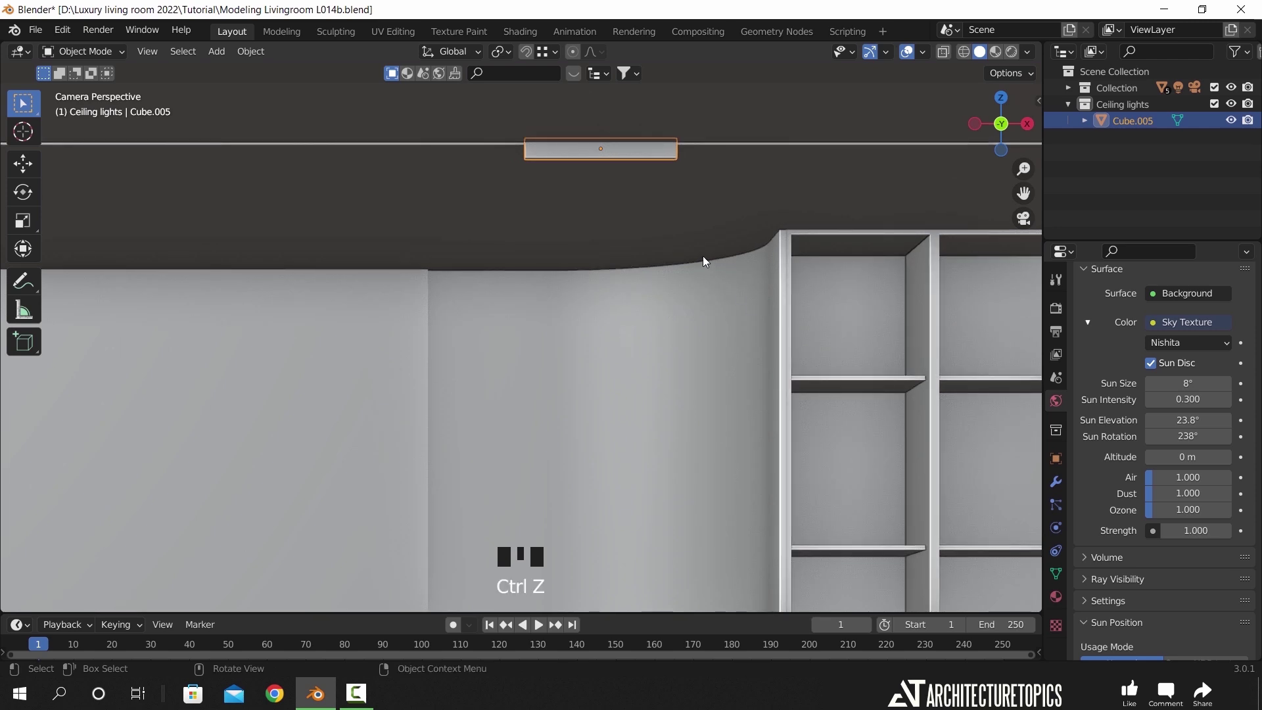
# - Scale the ceiling bar up slightly while keeping its Y dimension locked
pyautogui.press('s')
pyautogui.hotkey('shift', 'y')
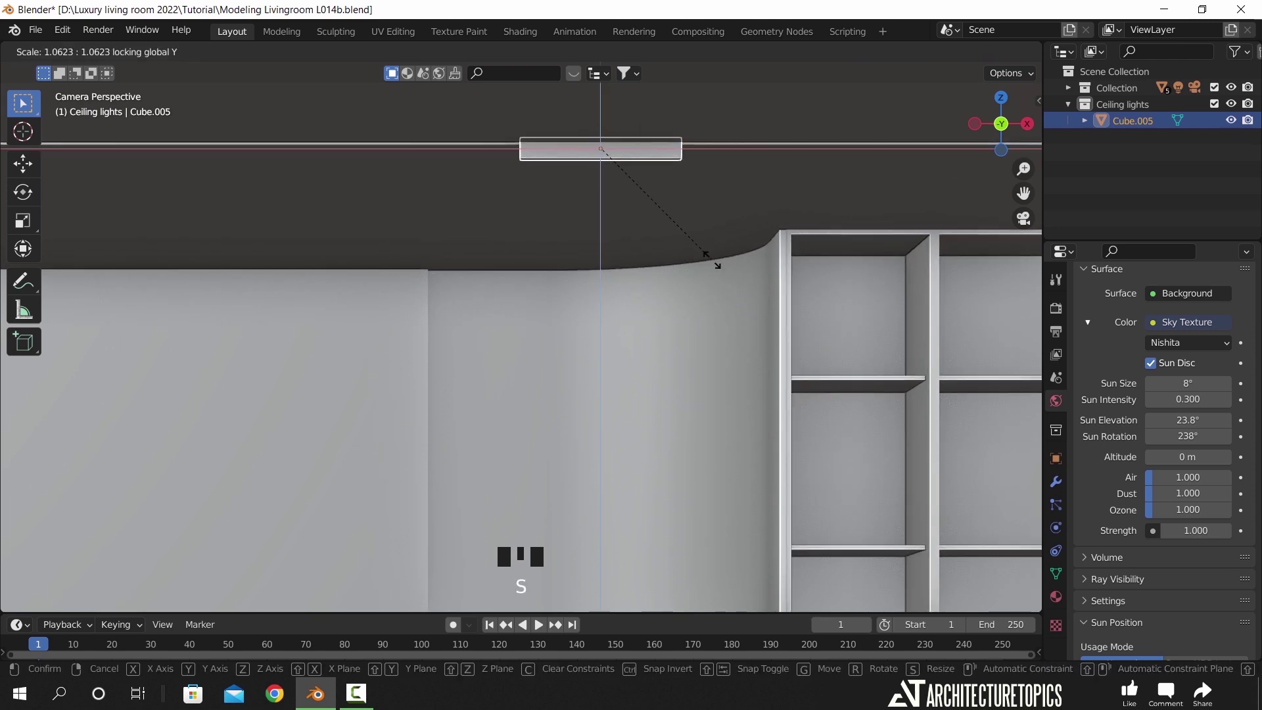
pyautogui.click(684, 263)
pyautogui.scroll(-5, 665, 267)
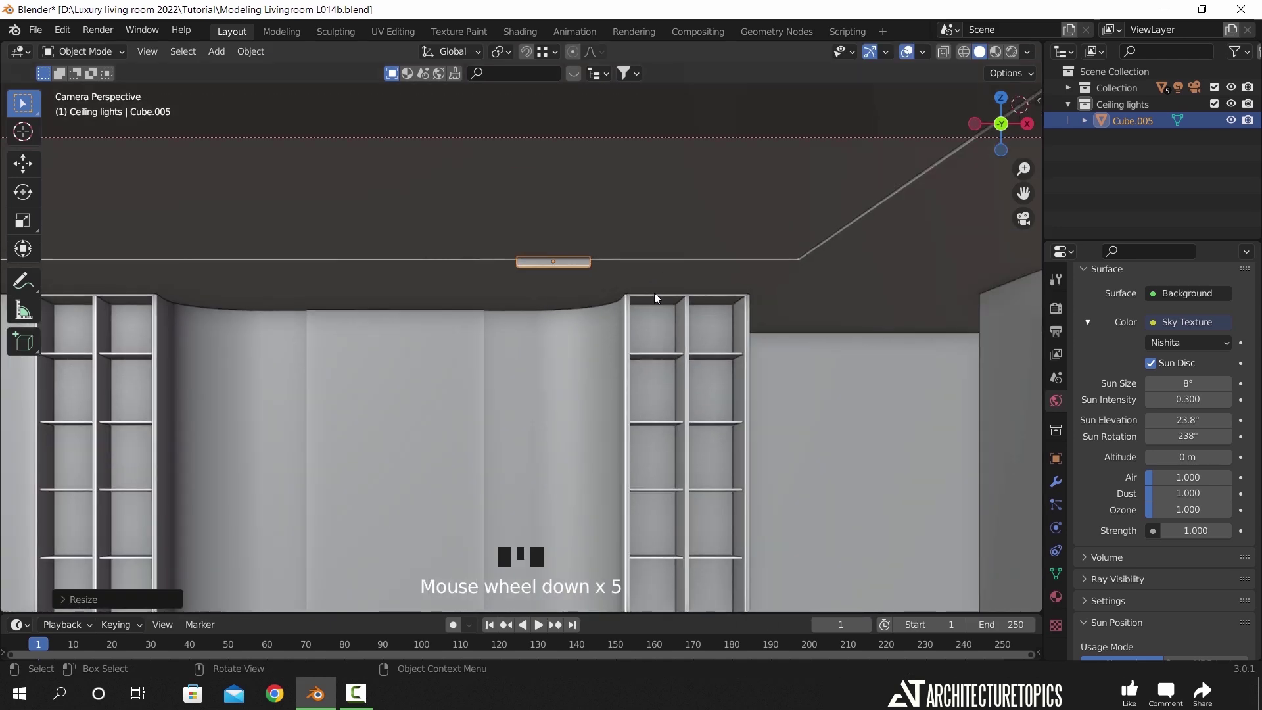
# - Move the ceiling bar along X in the groove until it sits above the shelf unit near the window-free wall
pyautogui.press('g')
pyautogui.click(684, 287)
pyautogui.keyDown('shift'); pyautogui.moveTo(684, 287); pyautogui.dragTo(720, 348, button='middle'); pyautogui.keyUp('shift')
pyautogui.press('g')
pyautogui.click(735, 373)
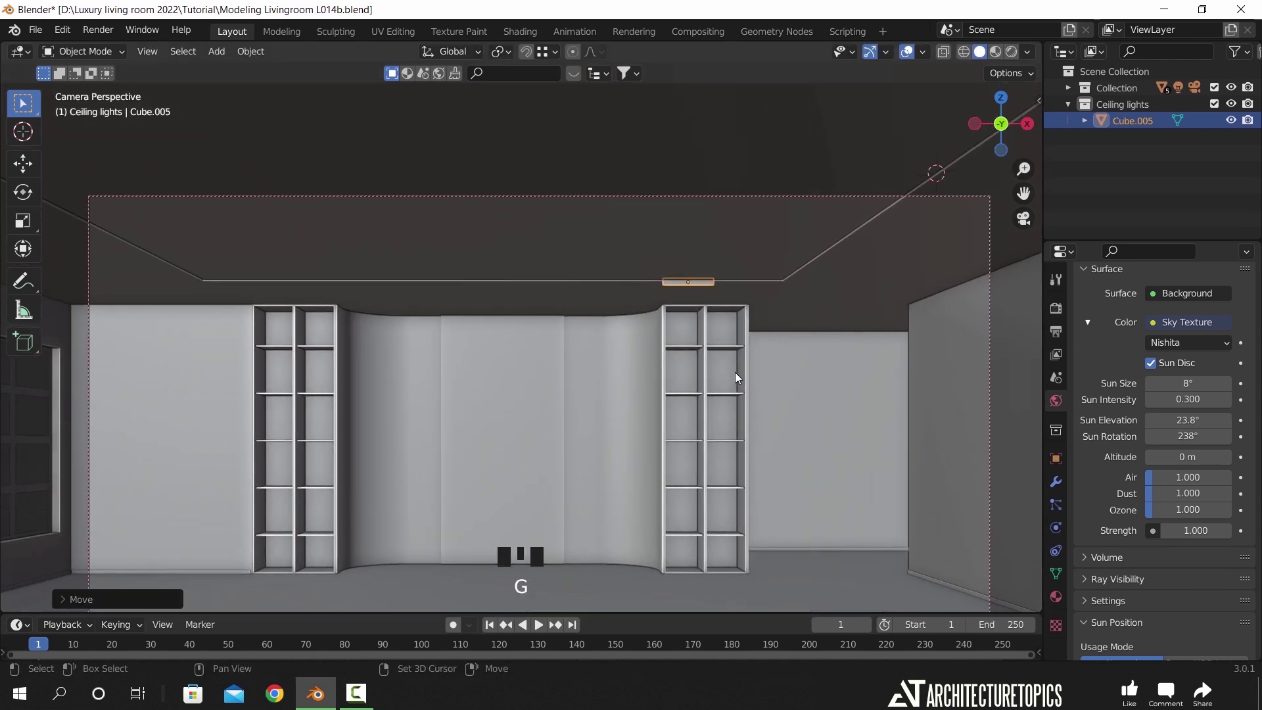
# - Try placing three evenly spaced copies of the bar along X, then undo the copies
pyautogui.hotkey('shift', 'd')
pyautogui.press('x')
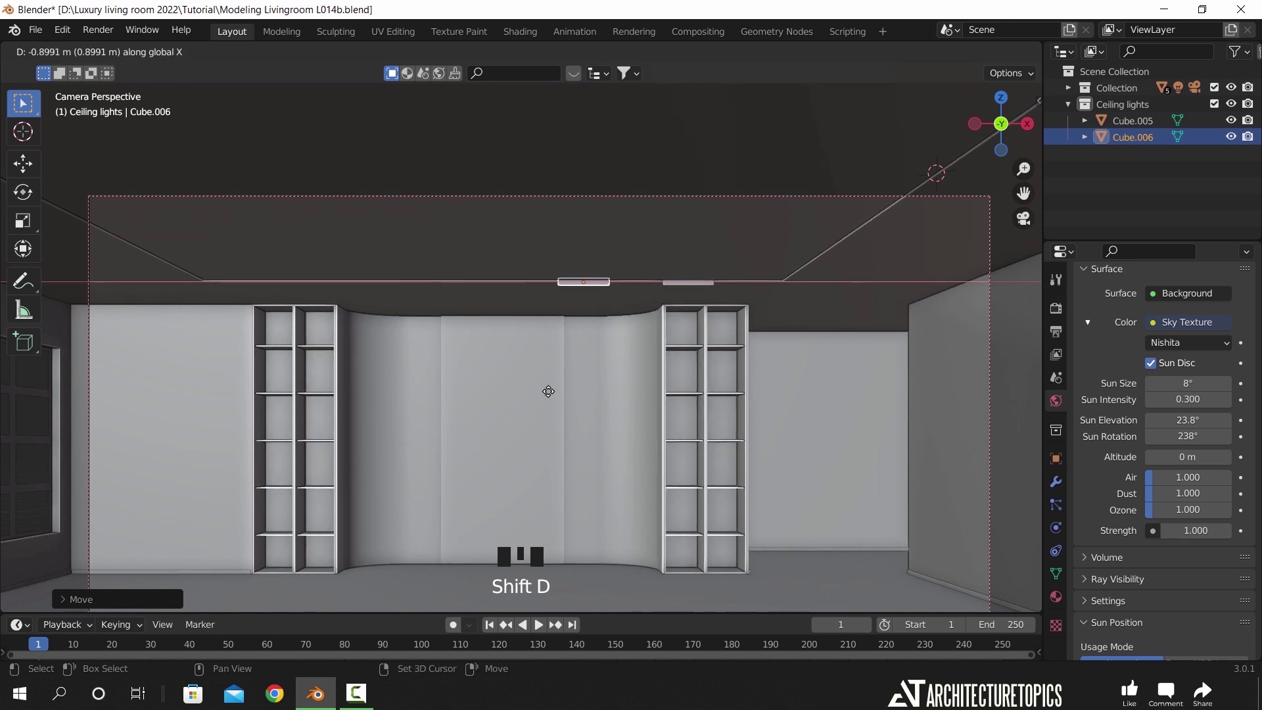
pyautogui.click(550, 392)
pyautogui.hotkey('shift', 'r')
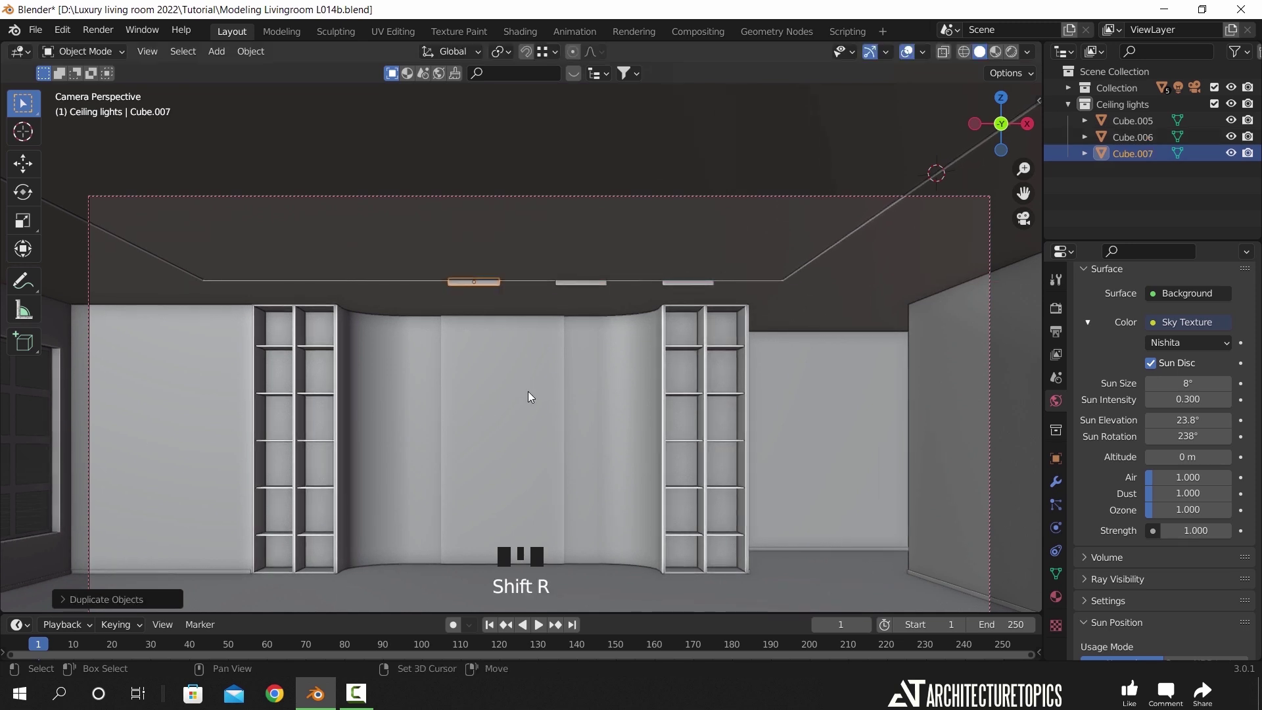
pyautogui.hotkey('shift', 'r')
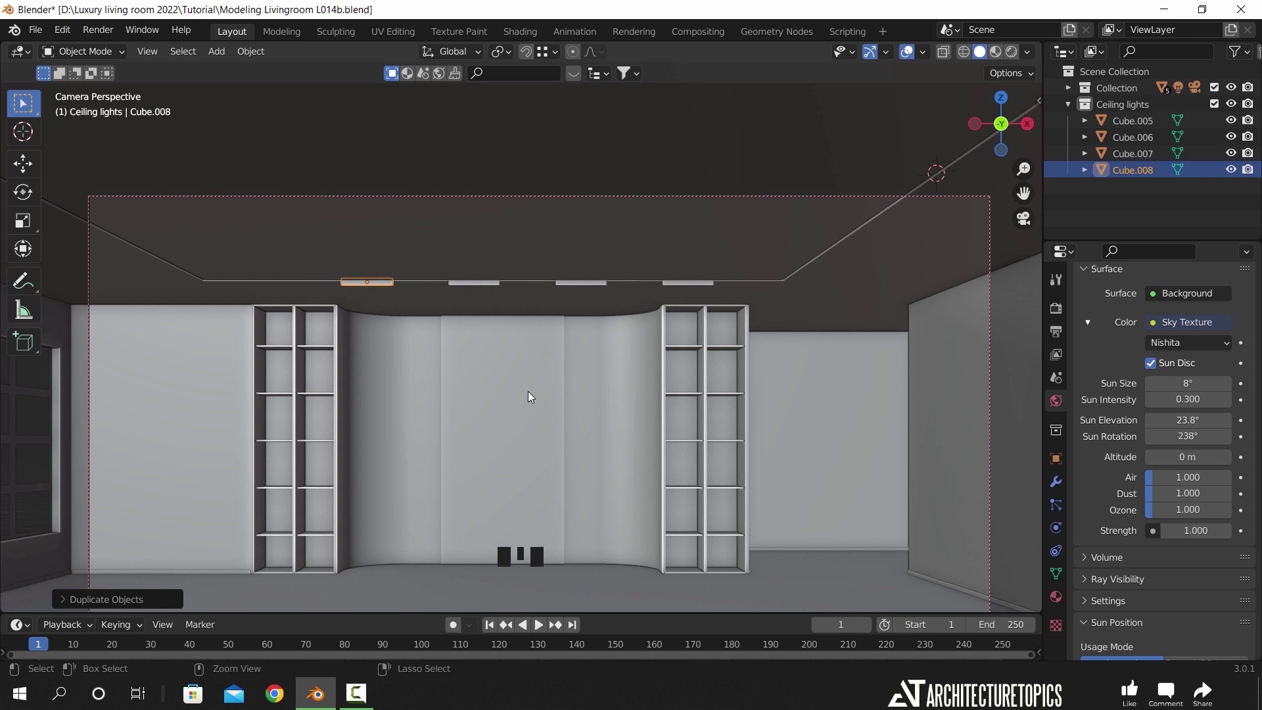
pyautogui.hotkey('ctrl', 'z')
pyautogui.hotkey('ctrl', 'z')
pyautogui.hotkey('ctrl', 'z')
pyautogui.hotkey('ctrl', 'z')
# - Lengthen the ceiling bar and nudge it along X above the shelf unit
pyautogui.scroll(3, 814, 358)
pyautogui.press('s')
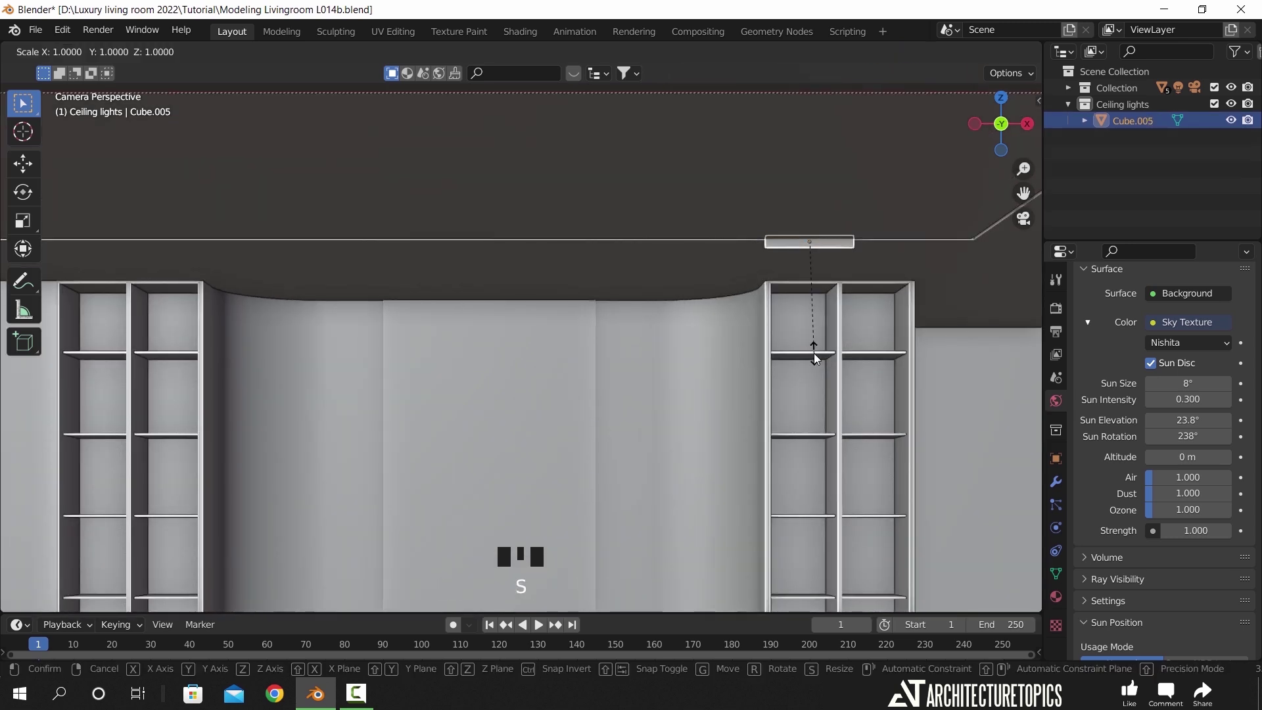
pyautogui.click(848, 374)
pyautogui.scroll(-2, 783, 342)
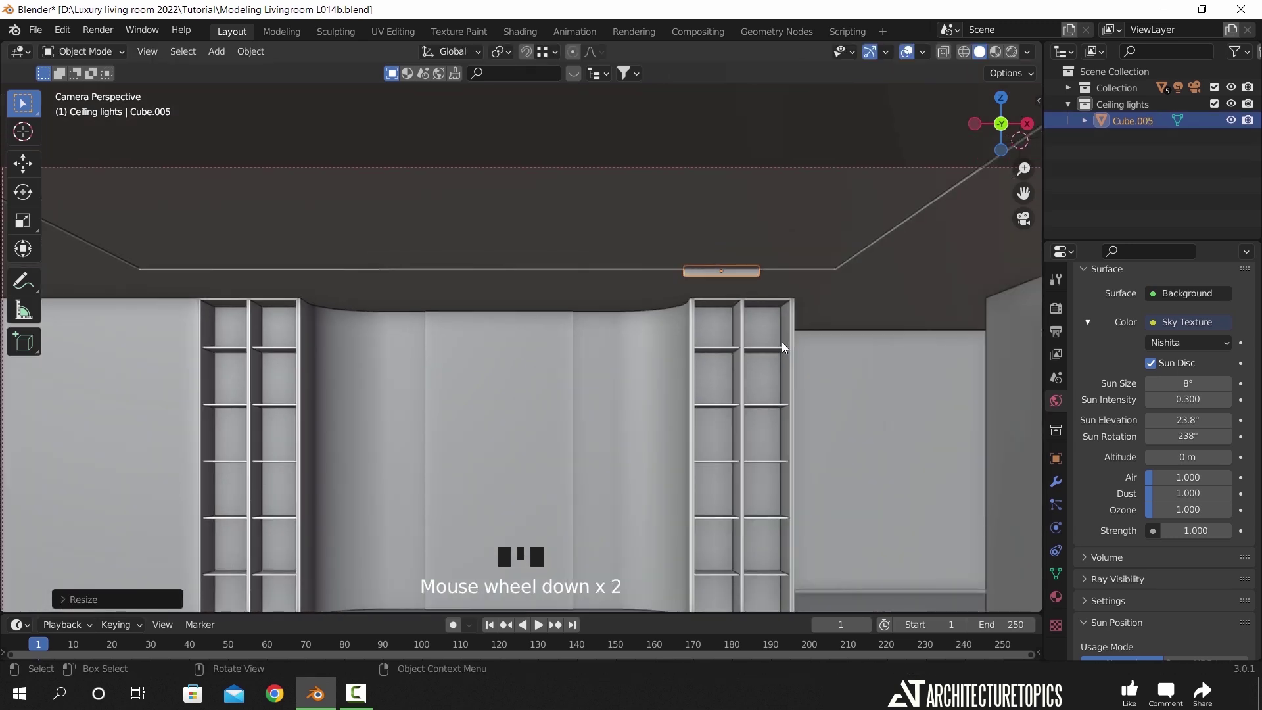
pyautogui.press('g')
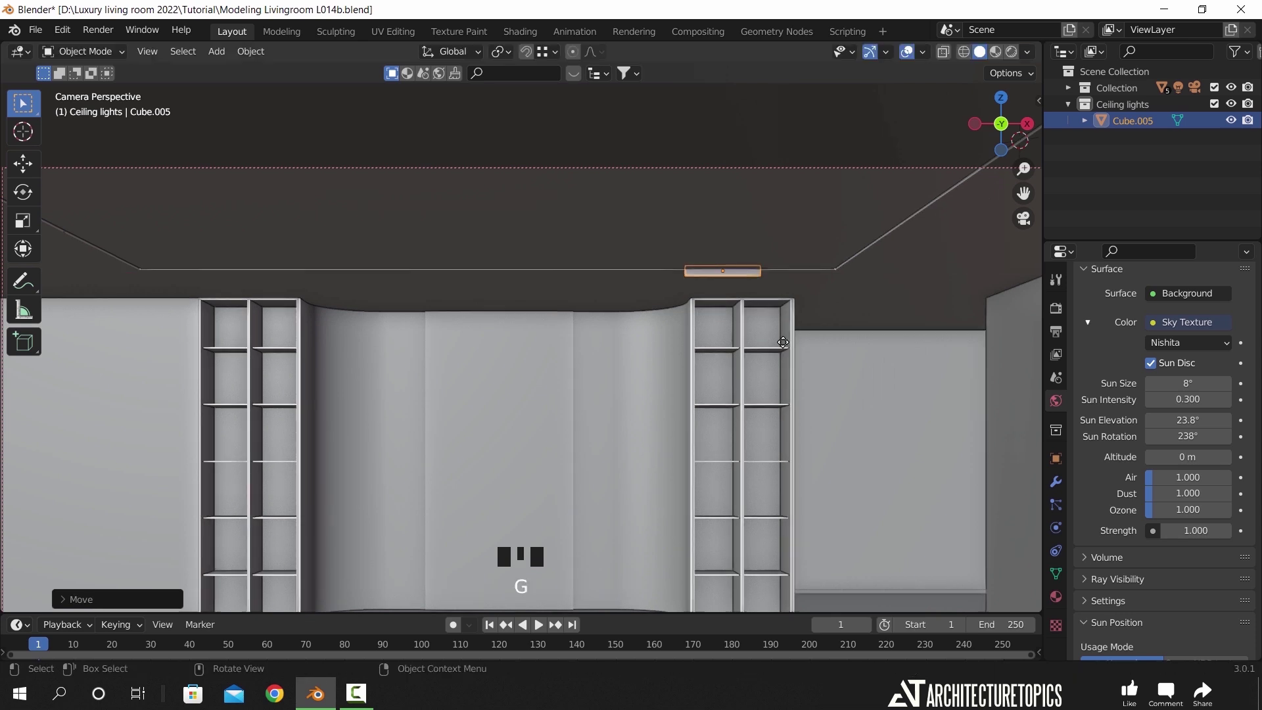
# - Duplicate the bar along X and repeat the duplication twice for a row of four evenly spaced bars
pyautogui.hotkey('shift', 'd')
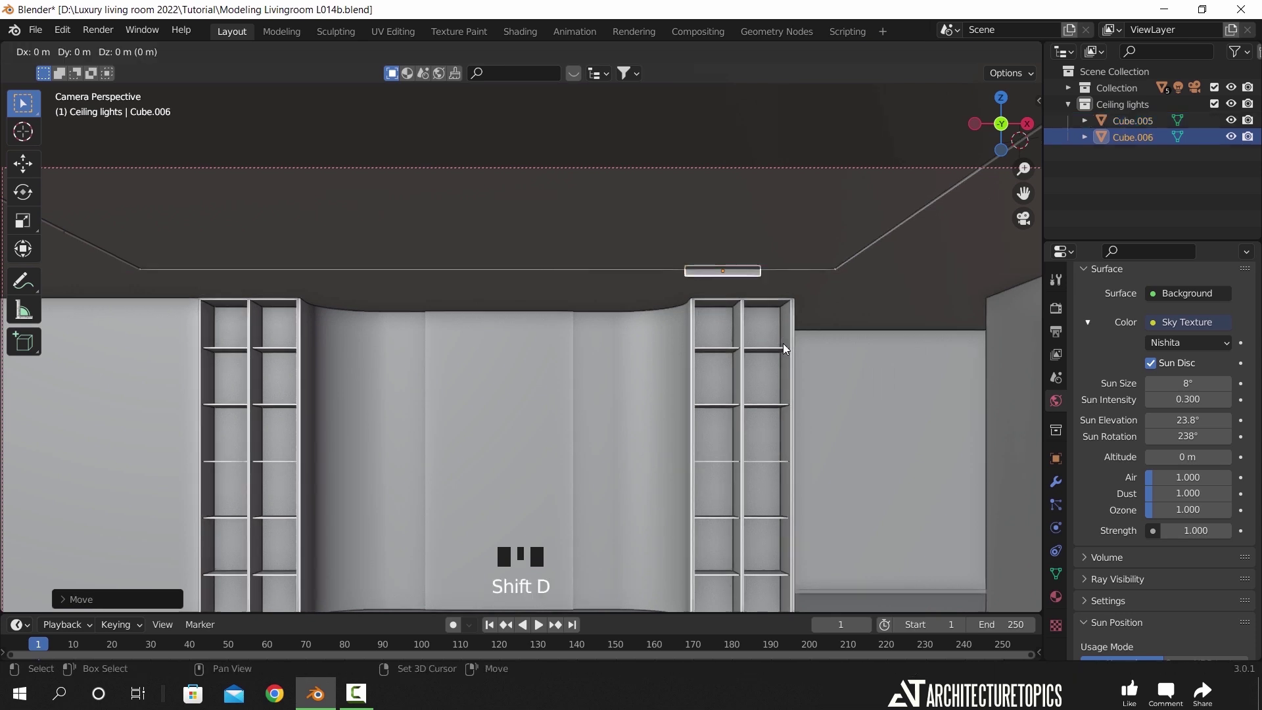
pyautogui.click(622, 373)
pyautogui.hotkey('shift', 'r')
pyautogui.hotkey('shift', 'r')
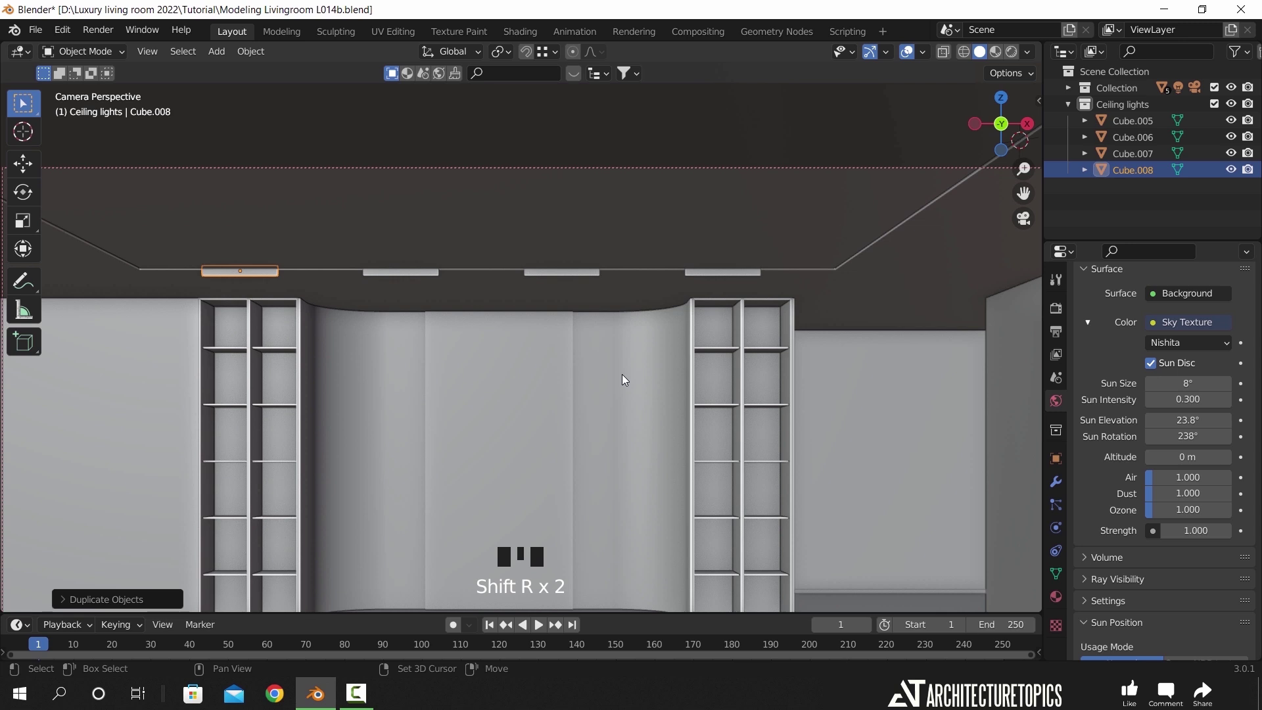
# - Select all four bars and shift the row slightly along X to balance it within the groove
pyautogui.keyDown('shift'); pyautogui.click(424, 273); pyautogui.keyUp('shift')
pyautogui.keyDown('shift'); pyautogui.click(550, 272); pyautogui.keyUp('shift')
pyautogui.keyDown('shift'); pyautogui.click(700, 274); pyautogui.keyUp('shift')
pyautogui.press('g')
pyautogui.click(750, 377)
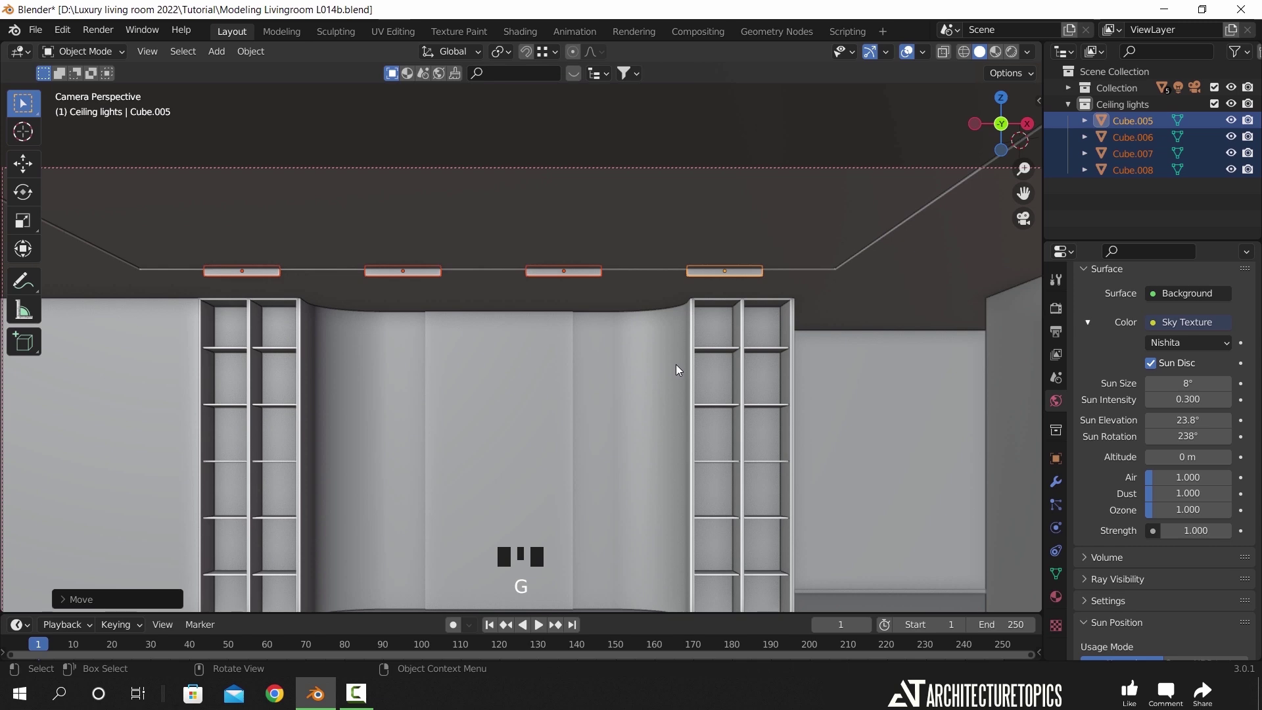
# - In the top wireframe view, duplicate the four bars and rotate the copies 90 degrees
pyautogui.scroll(-2, 676, 365)
pyautogui.press('KP_7')
pyautogui.press('z')
pyautogui.scroll(-5, 606, 428)
pyautogui.keyDown('shift'); pyautogui.moveTo(606, 428); pyautogui.dragTo(565, 285, button='middle'); pyautogui.keyUp('shift')
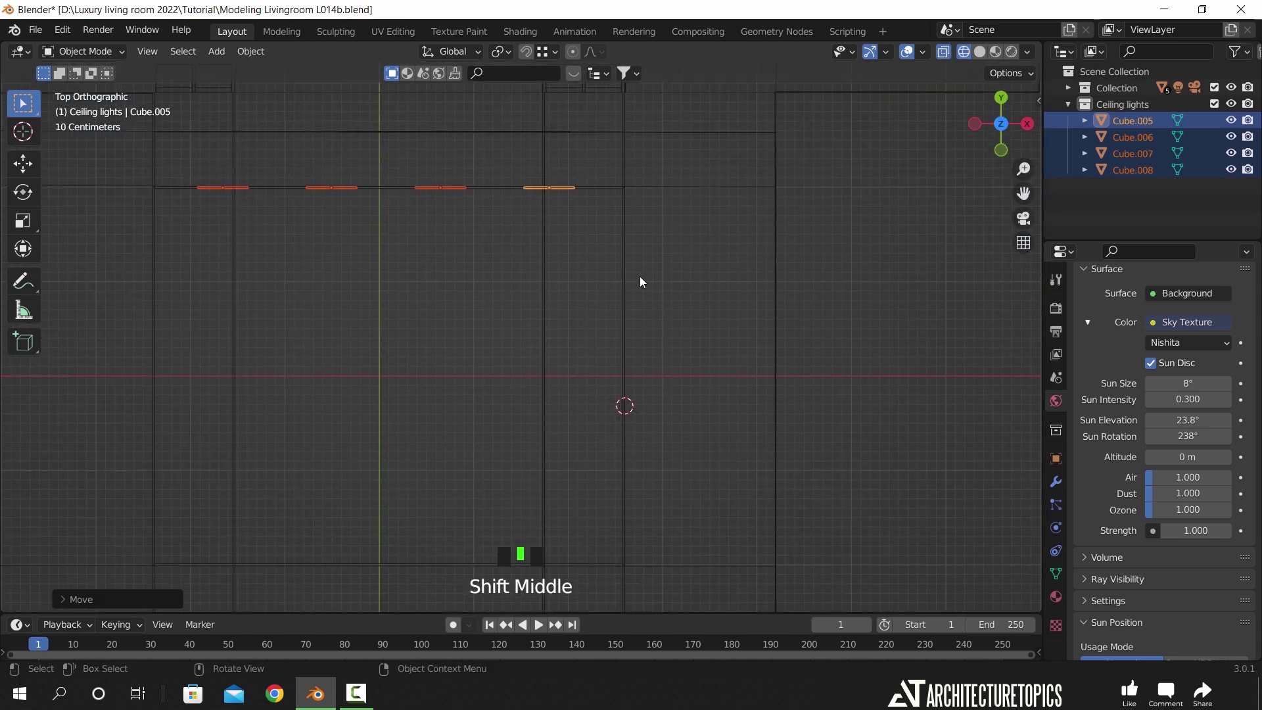
pyautogui.hotkey('shift', 'd')
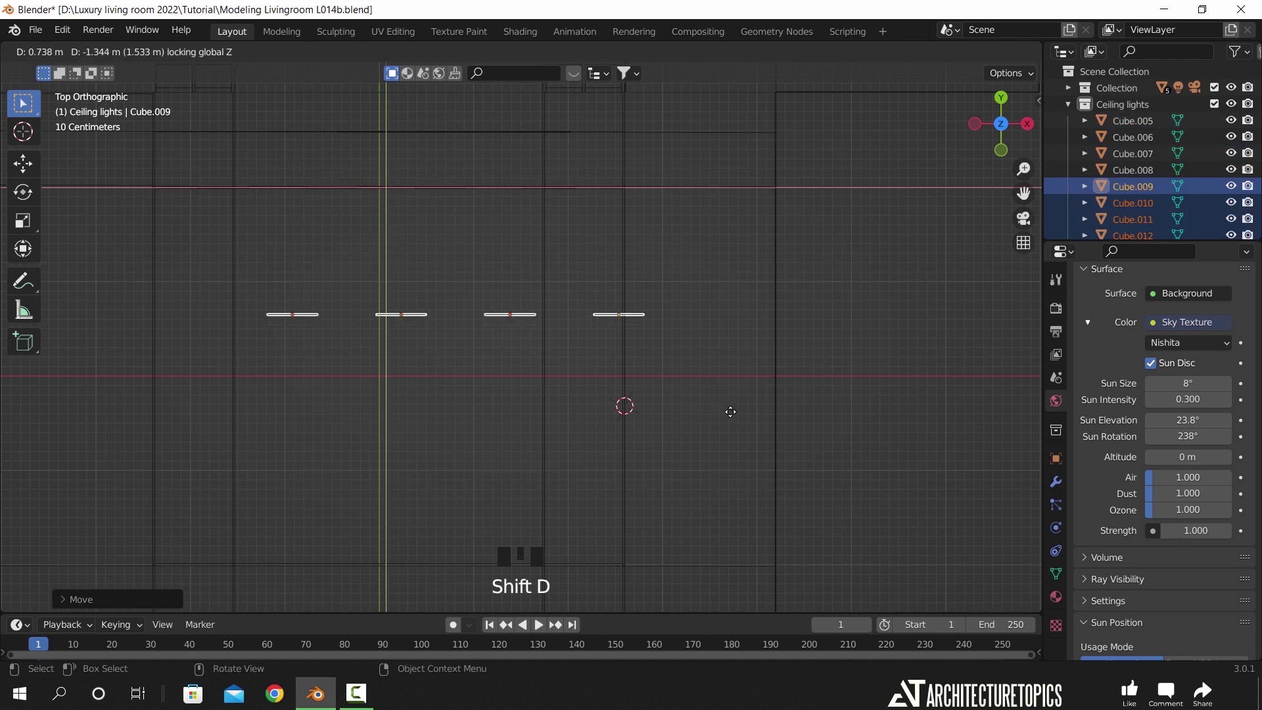
pyautogui.click(765, 428)
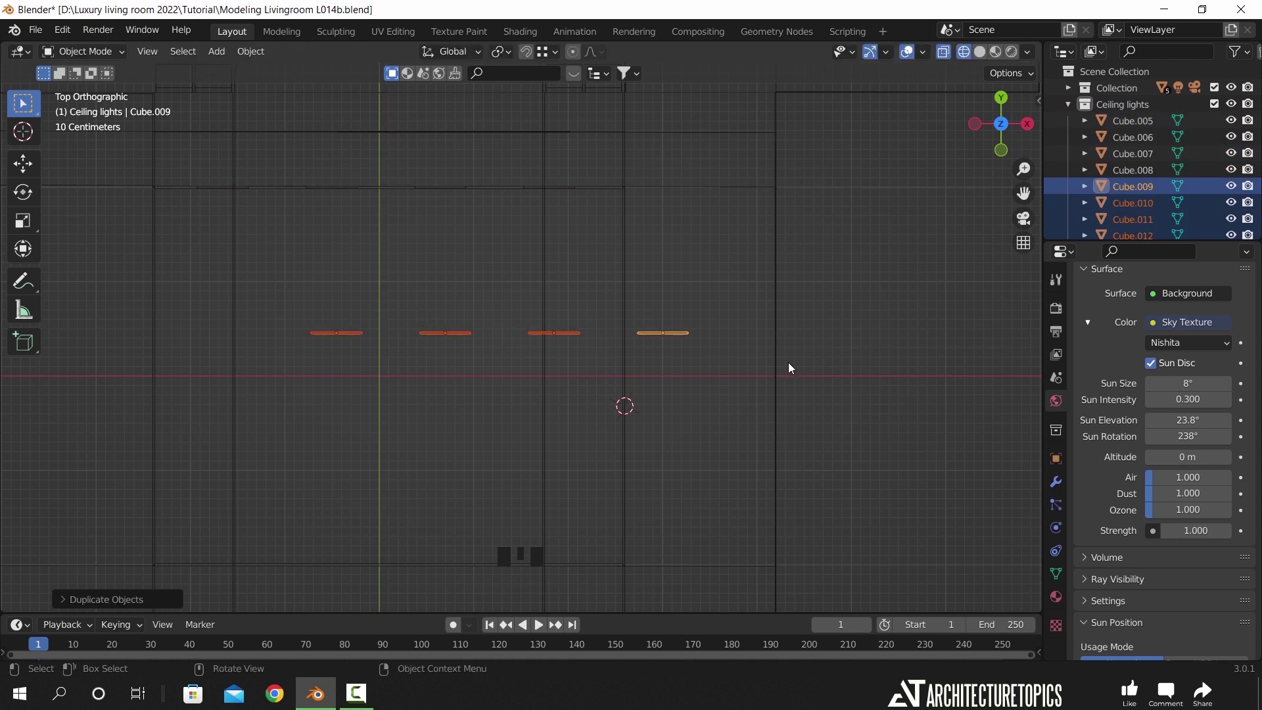
pyautogui.press('r')
pyautogui.press('0')
pyautogui.press('Return')
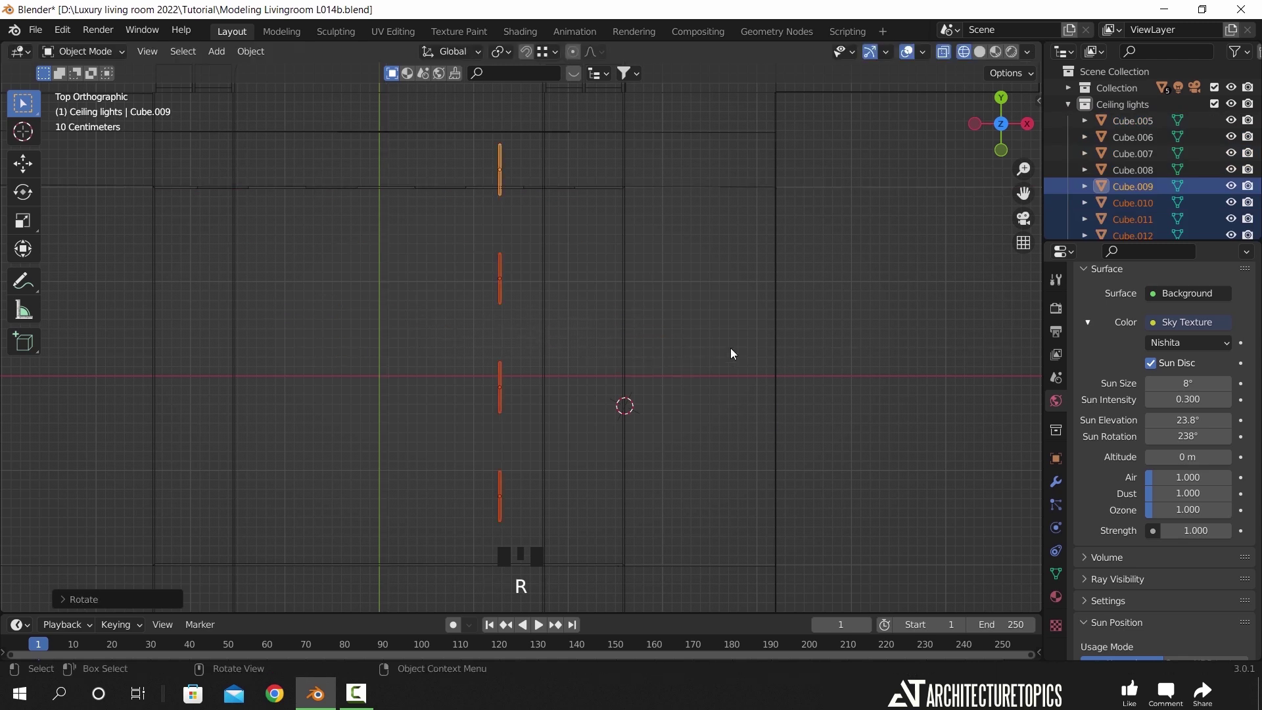
# - Move the rotated bars horizontally onto the side groove and delete the one farthest from the original row
pyautogui.press('g')
pyautogui.hotkey('shift', 'z')
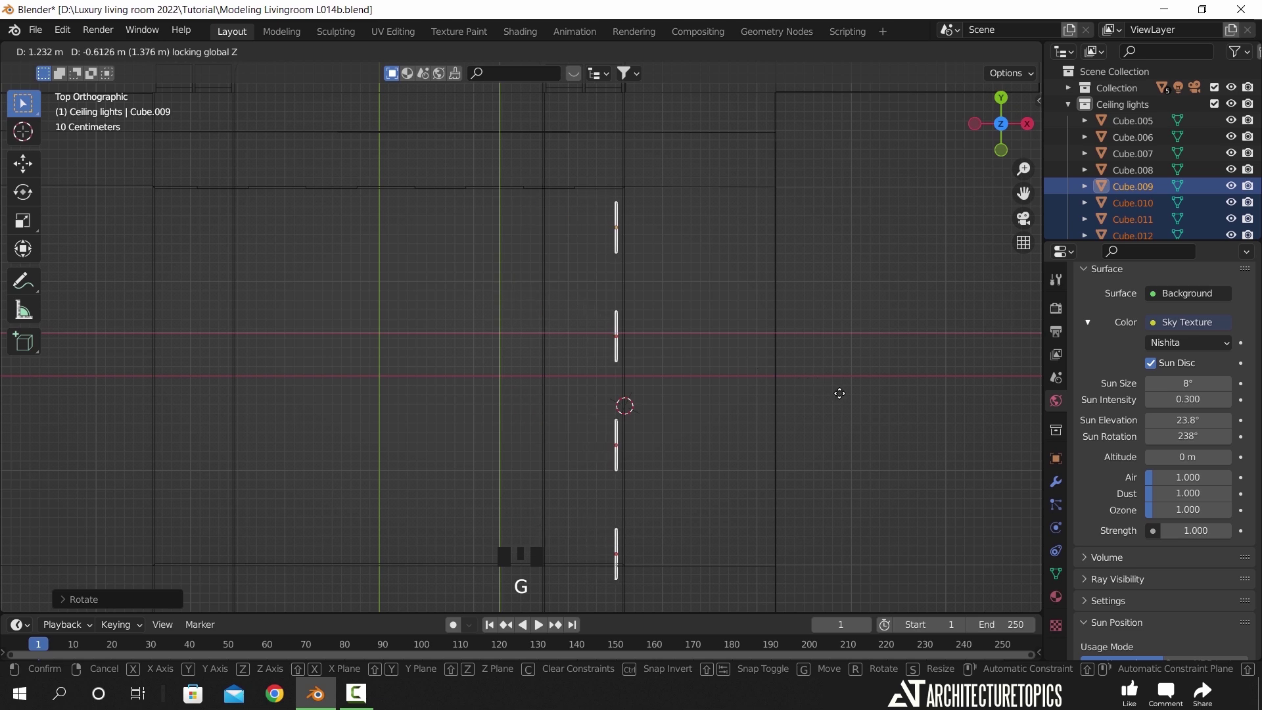
pyautogui.click(842, 428)
pyautogui.scroll(-2, 650, 462)
pyautogui.keyDown('ctrl'); pyautogui.moveTo(556, 232); pyautogui.dragTo(642, 433); pyautogui.keyUp('ctrl')
pyautogui.press('x')
pyautogui.click(642, 433)
# - Select the three remaining side bars and shift them slightly along Y
pyautogui.scroll(1, 652, 314)
pyautogui.scroll(3, 652, 314)
pyautogui.moveTo(655, 211); pyautogui.dragTo(740, 539)
pyautogui.keyDown('ctrl'); pyautogui.moveTo(684, 423); pyautogui.dragTo(763, 400); pyautogui.keyUp('ctrl')
pyautogui.press('g')
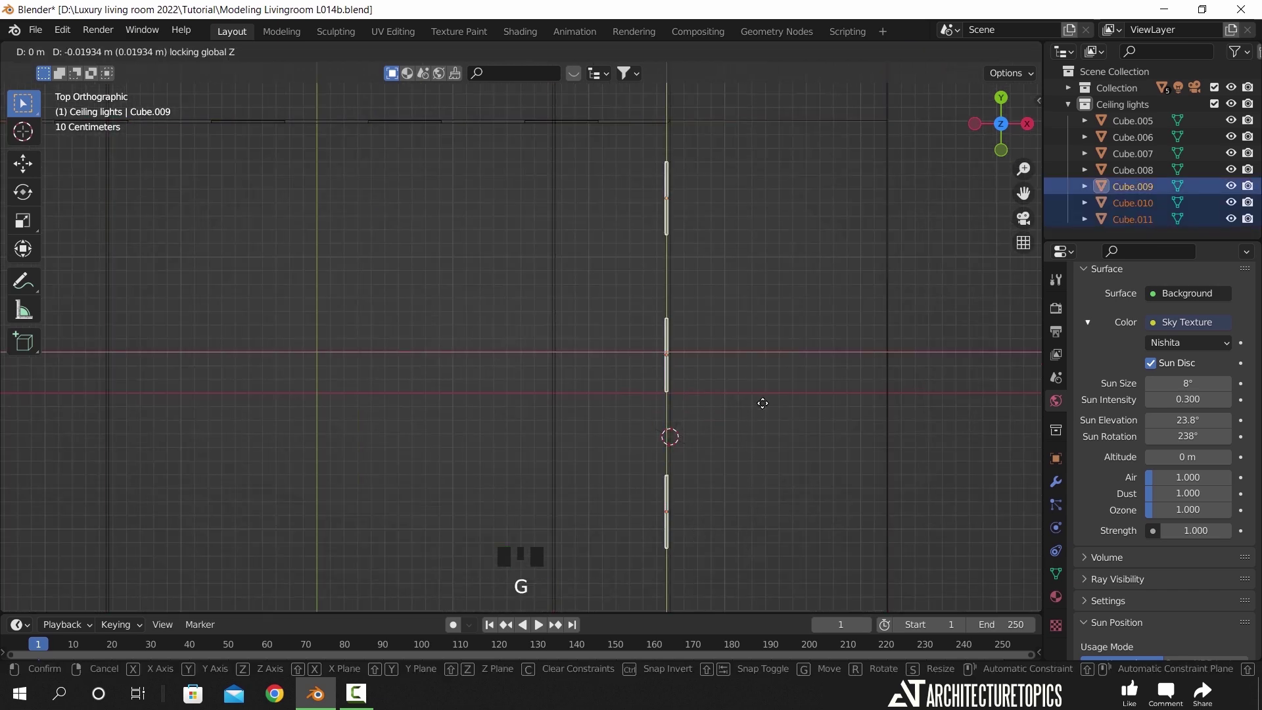
pyautogui.click(762, 405)
# - Fine-tune the side bars along X to align them with the side groove
pyautogui.scroll(3, 706, 420)
pyautogui.keyDown('shift'); pyautogui.moveTo(706, 420); pyautogui.dragTo(661, 318, button='middle'); pyautogui.keyUp('shift')
pyautogui.scroll(6, 662, 317)
pyautogui.press('g')
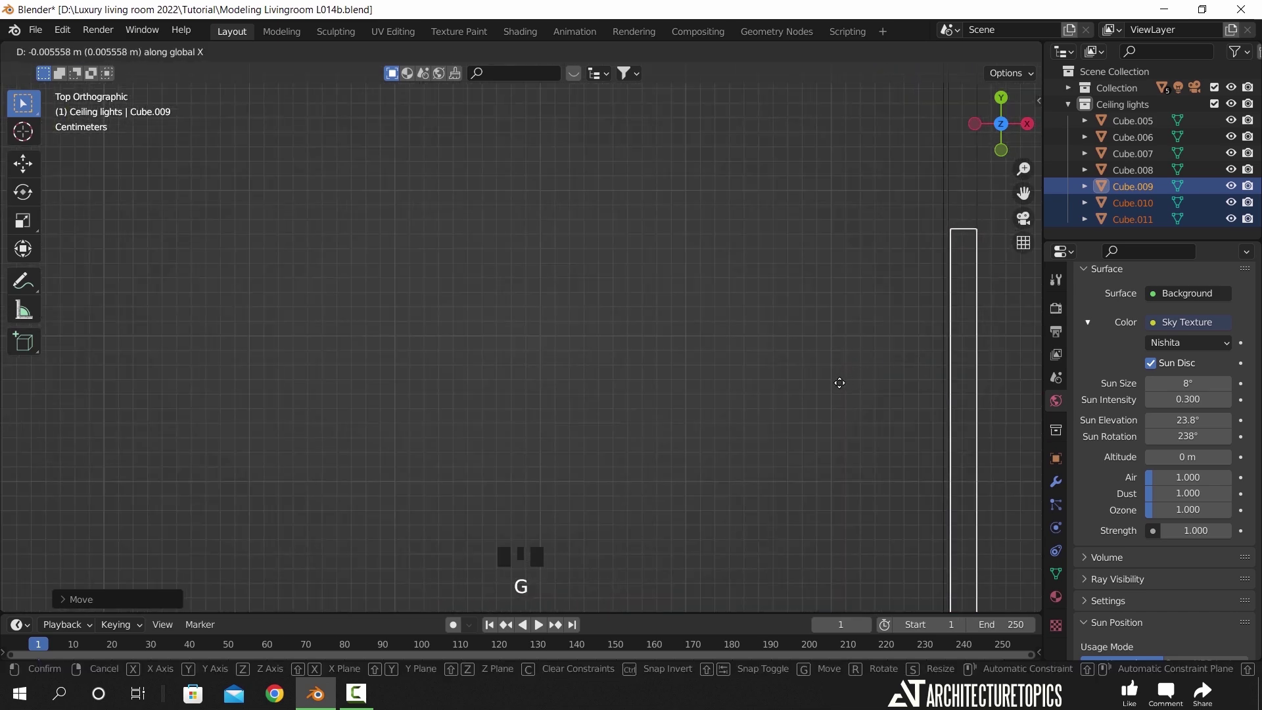
pyautogui.click(829, 386)
# - Adjust the three side bars along Y to space them along the side groove
pyautogui.scroll(-8, 712, 389)
pyautogui.scroll(-3, 643, 411)
pyautogui.keyDown('shift'); pyautogui.moveTo(645, 398); pyautogui.dragTo(688, 259, button='middle'); pyautogui.keyUp('shift')
pyautogui.scroll(-4, 687, 325)
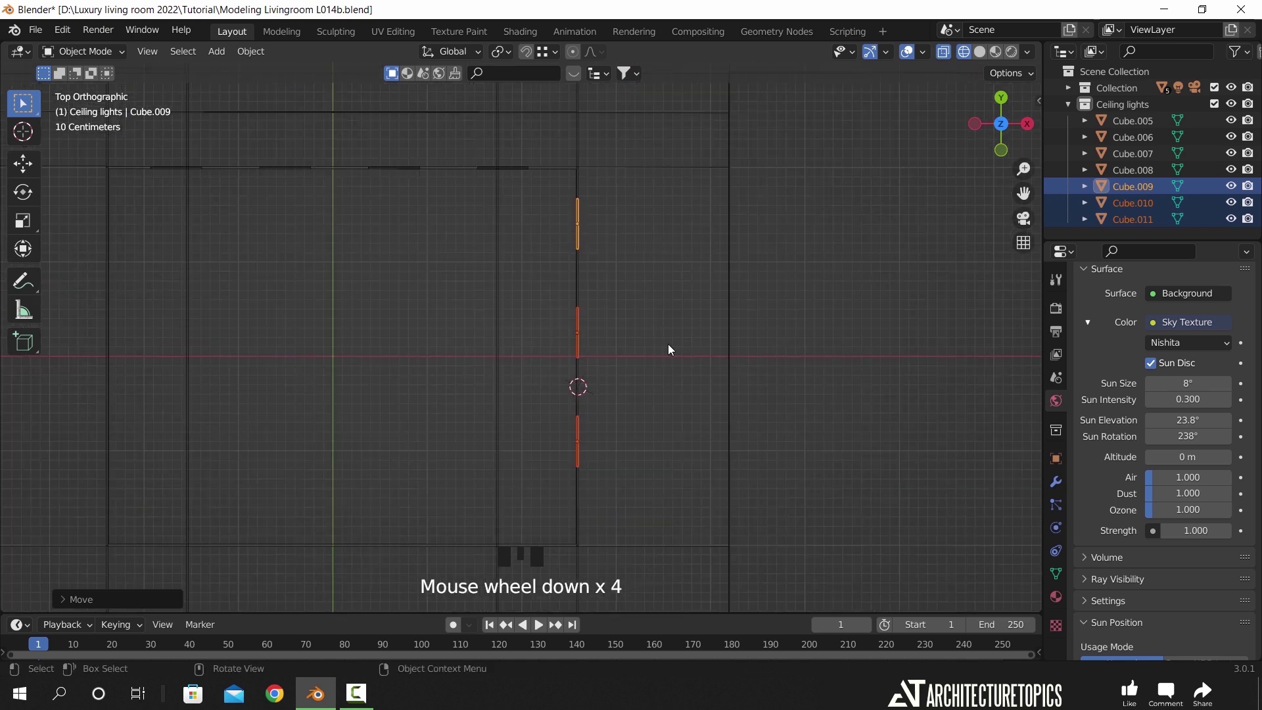
pyautogui.scroll(1, 669, 350)
pyautogui.press('g')
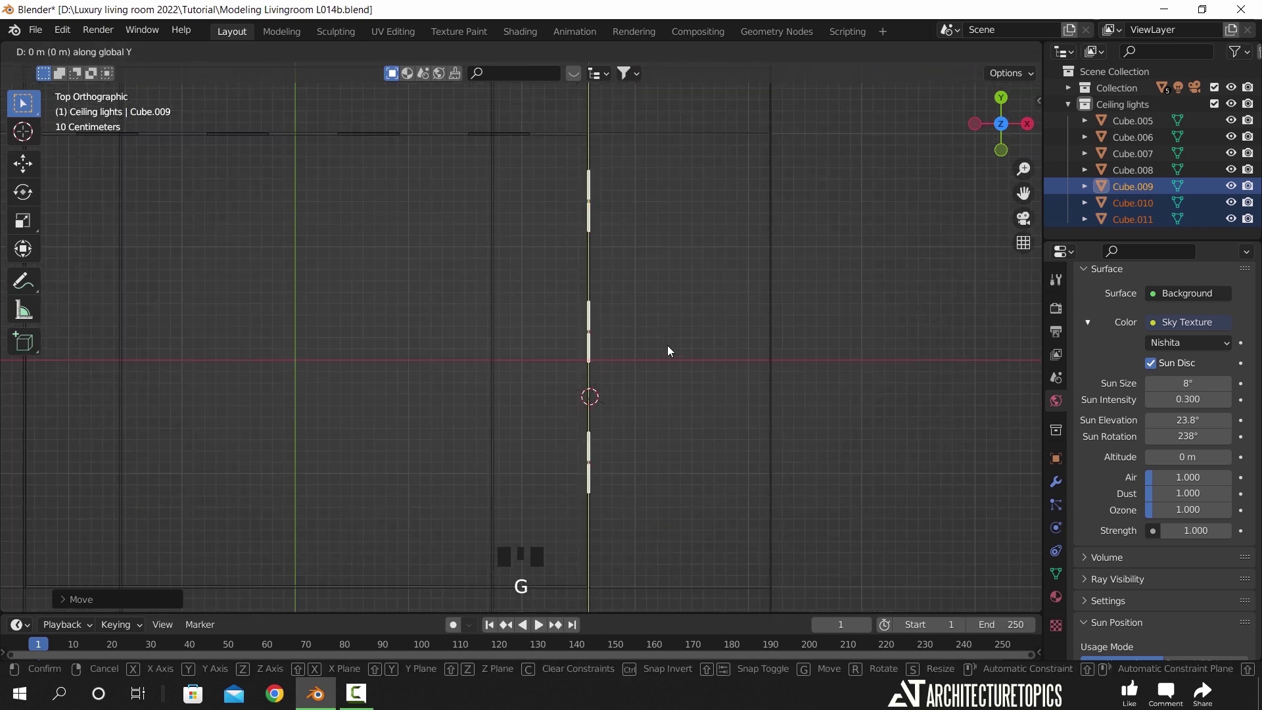
pyautogui.click(668, 370)
# - In solid shading, add a lengthwise loop cut near the bottom edge of the nearest side bar
pyautogui.moveTo(603, 388)
pyautogui.mouseDown(button='middle')
pyautogui.moveTo(661, 244)
pyautogui.moveTo(578, 324)
pyautogui.moveTo(664, 378)
pyautogui.mouseUp(button='middle')
pyautogui.press('z')
pyautogui.scroll(4, 809, 384)
pyautogui.moveTo(811, 384)
pyautogui.keyDown('shift'); pyautogui.mouseDown(button='middle')
pyautogui.moveTo(380, 402)
pyautogui.moveTo(357, 443)
pyautogui.mouseUp(button='middle'); pyautogui.keyUp('shift')
pyautogui.click(625, 318)
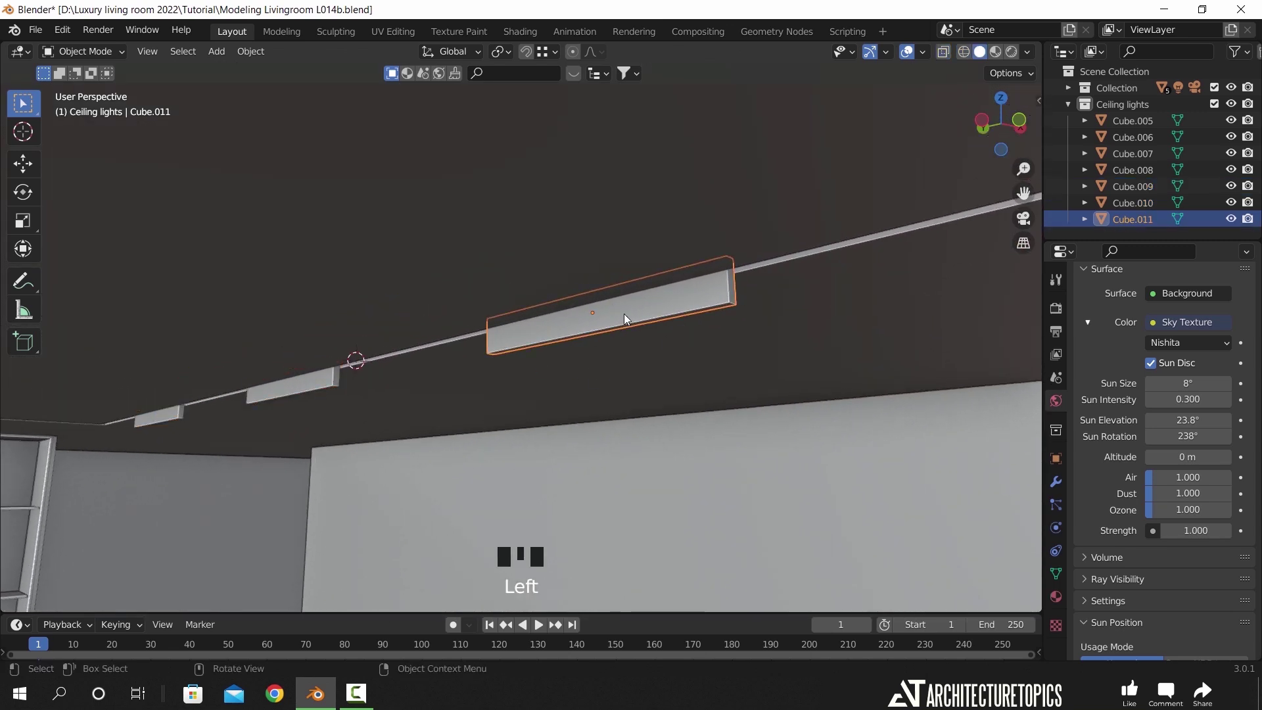
pyautogui.scroll(2, 653, 314)
pyautogui.press('Tab')
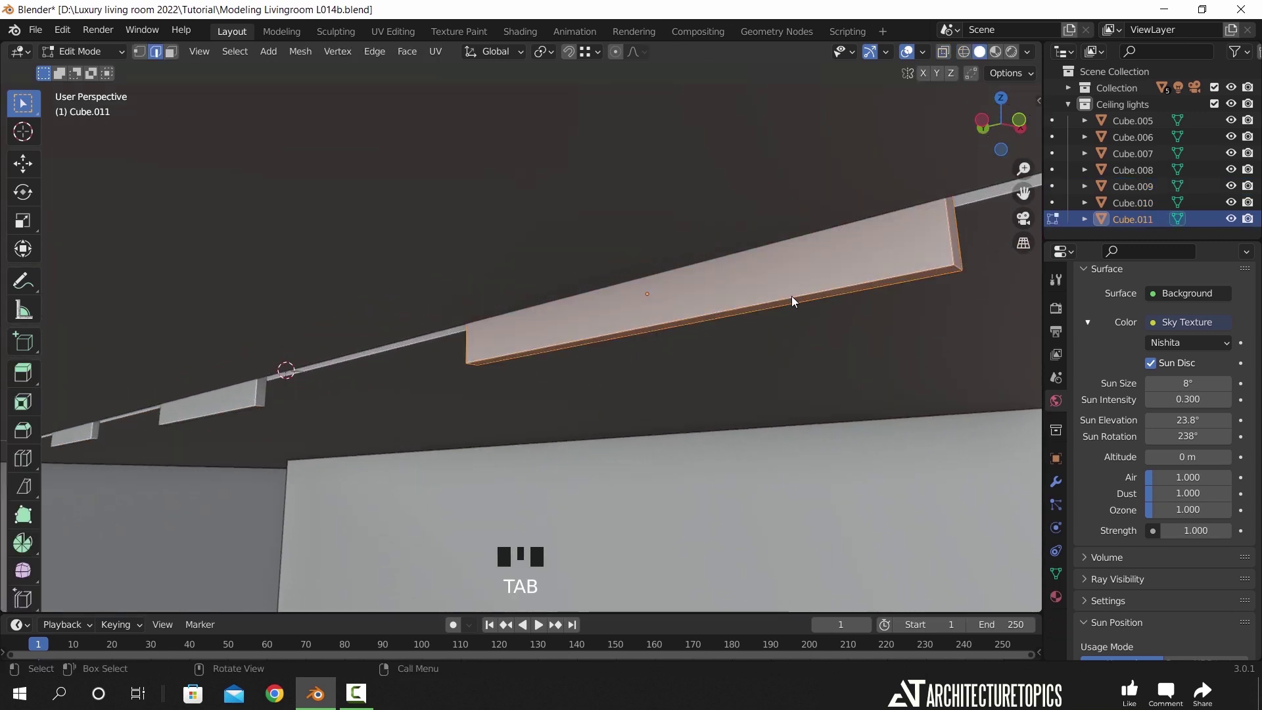
pyautogui.hotkey('ctrl', 'r')
pyautogui.click(961, 256)
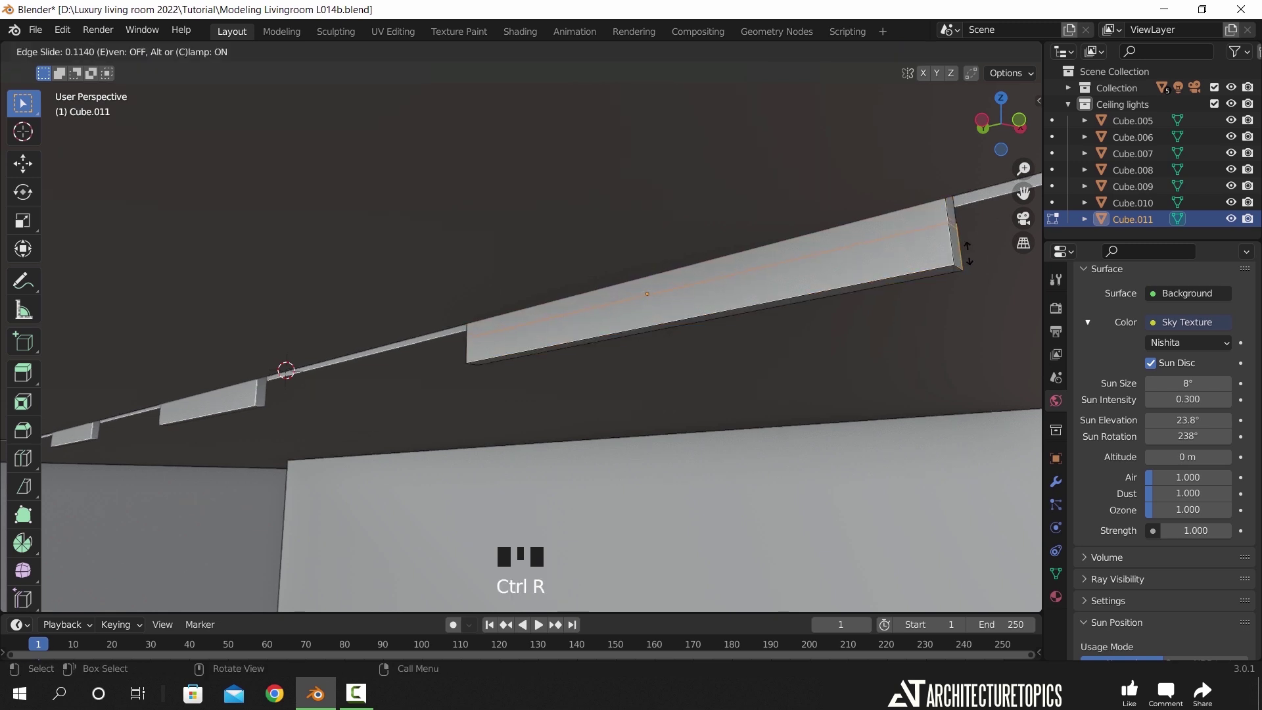
pyautogui.click(990, 283)
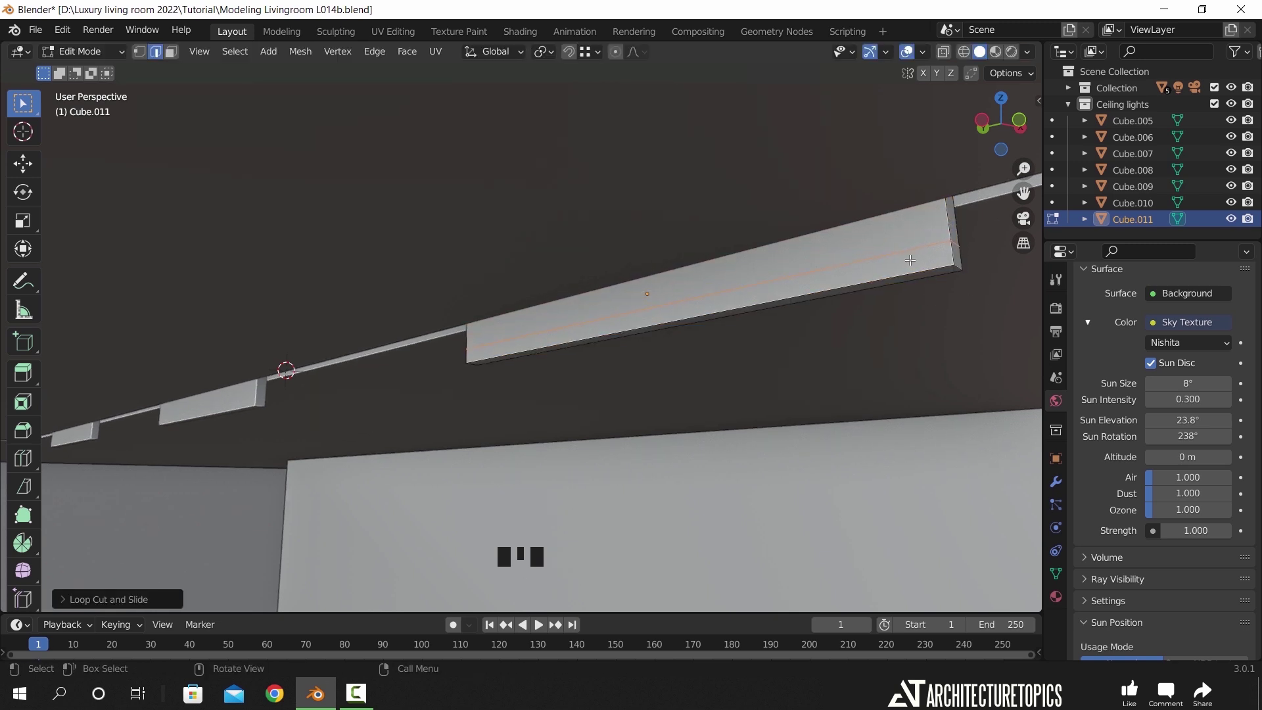
# - Select all faces of the bar below the new loop cut
pyautogui.click(171, 52)
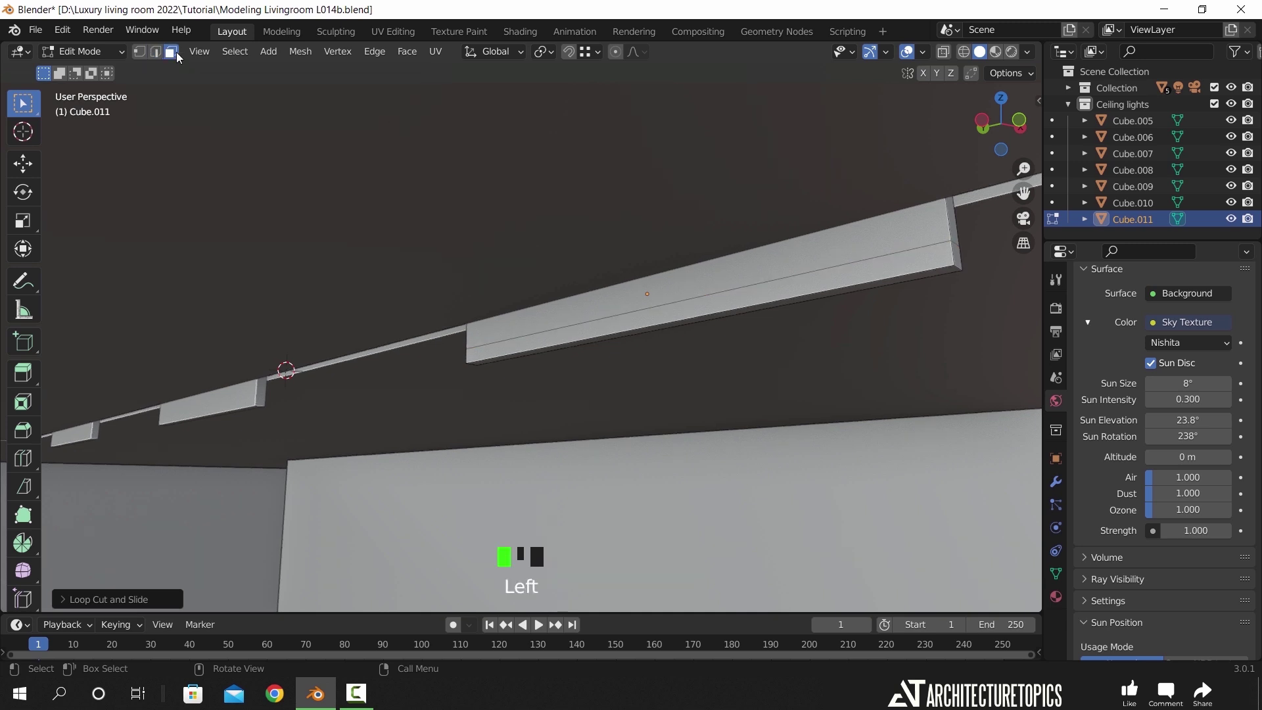
pyautogui.click(899, 281)
pyautogui.press('ctrl+KP_Add')
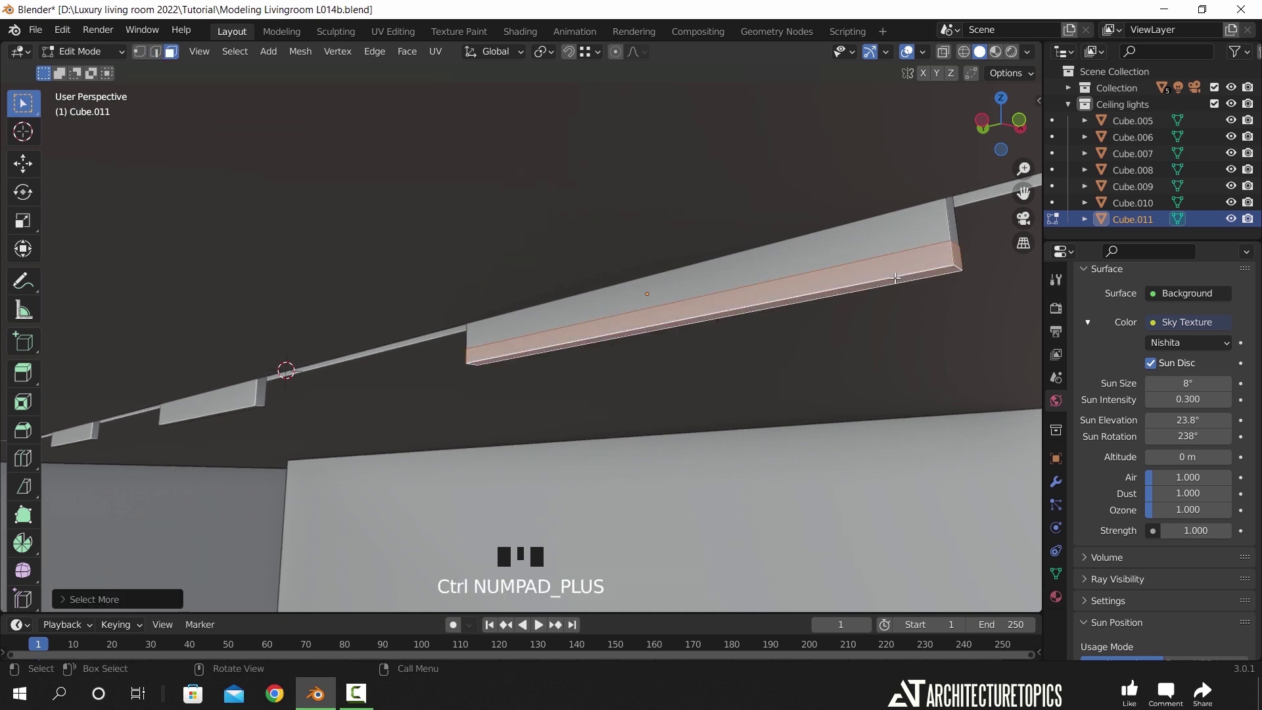
# - Add two material slots to the bar and create a new material in each
pyautogui.click(1056, 597)
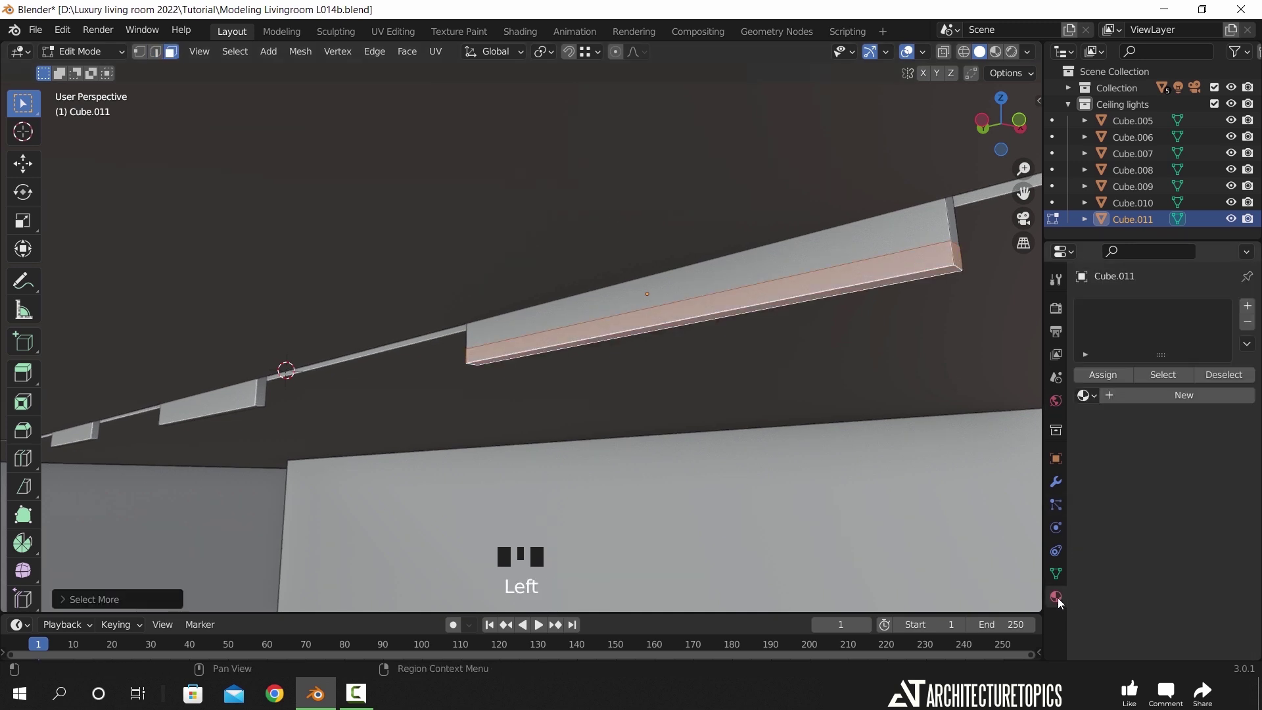
pyautogui.click(1247, 307)
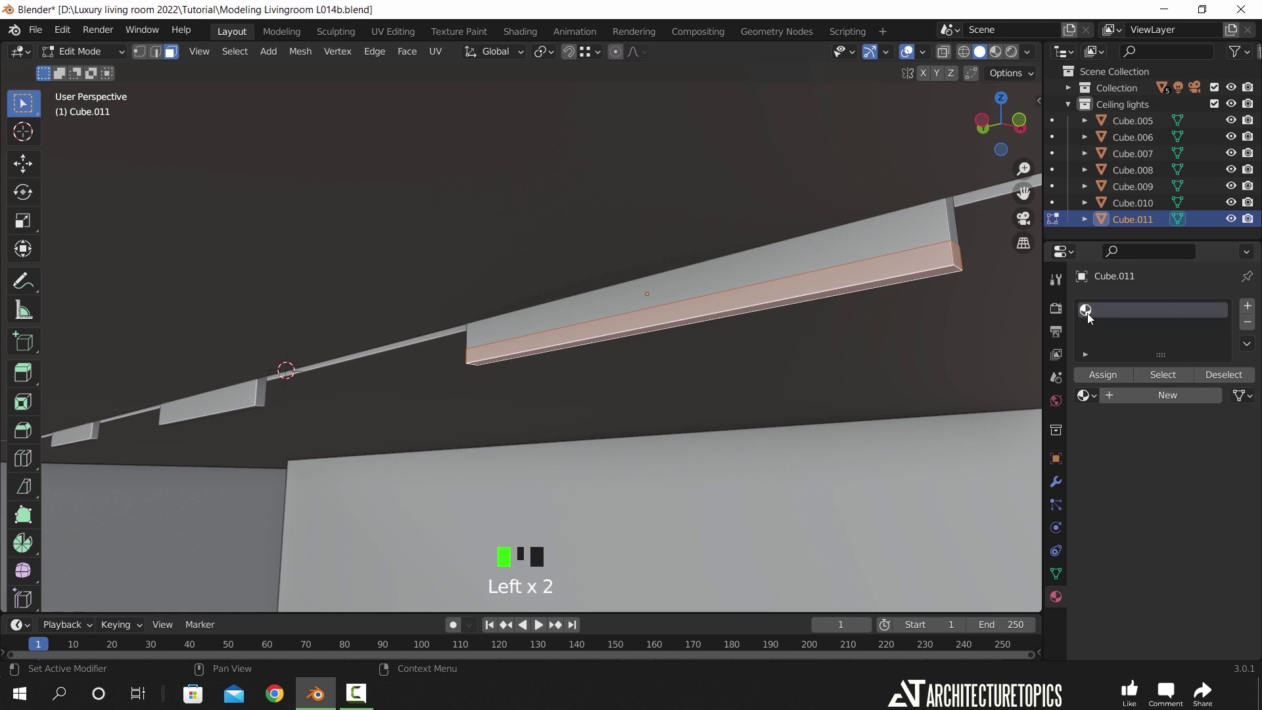
pyautogui.click(1134, 393)
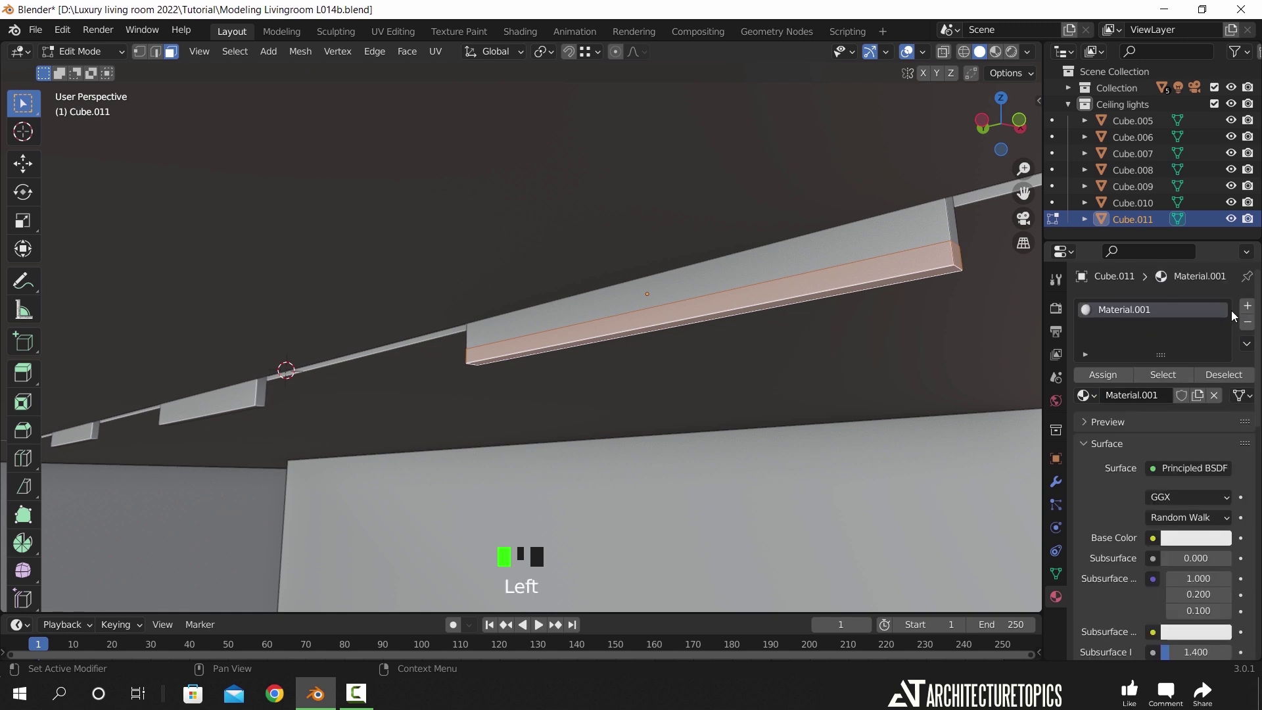
pyautogui.click(1247, 306)
pyautogui.click(1118, 401)
# - Rename the second material "Emission 01" and set its surface shader to Emission
pyautogui.click(1149, 422)
pyautogui.click(1149, 421)
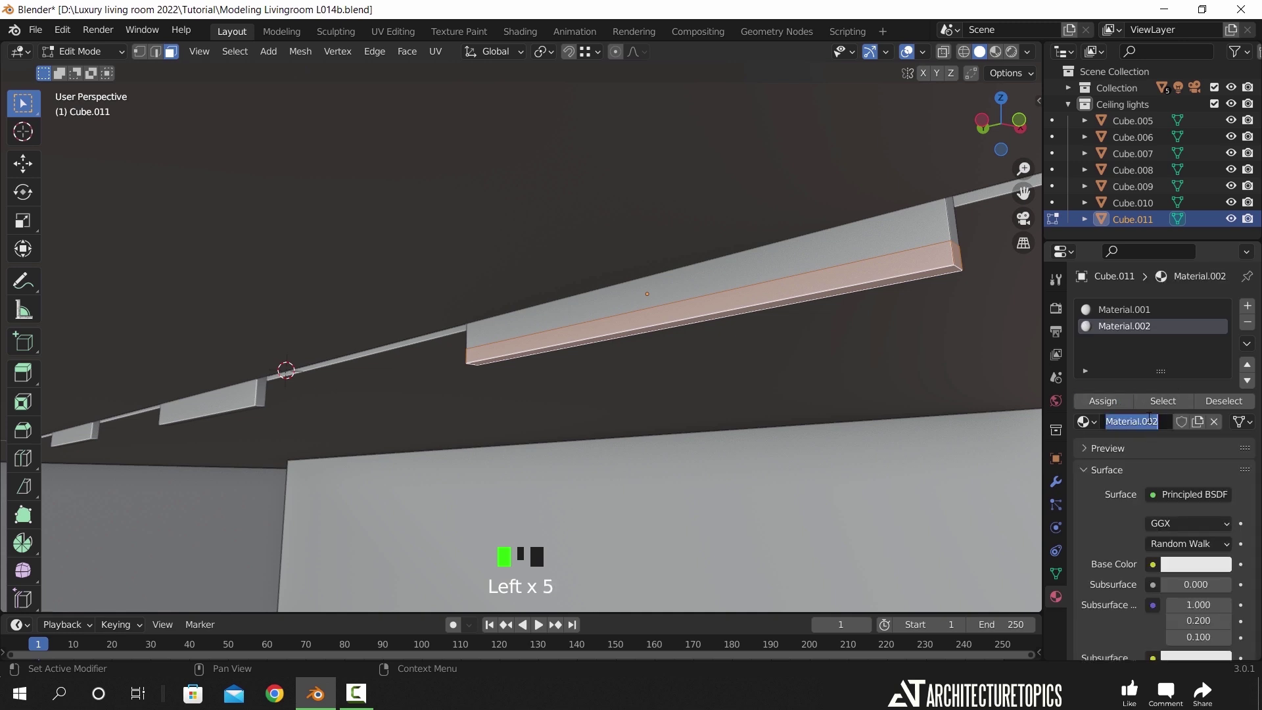
pyautogui.write('Emission 01')
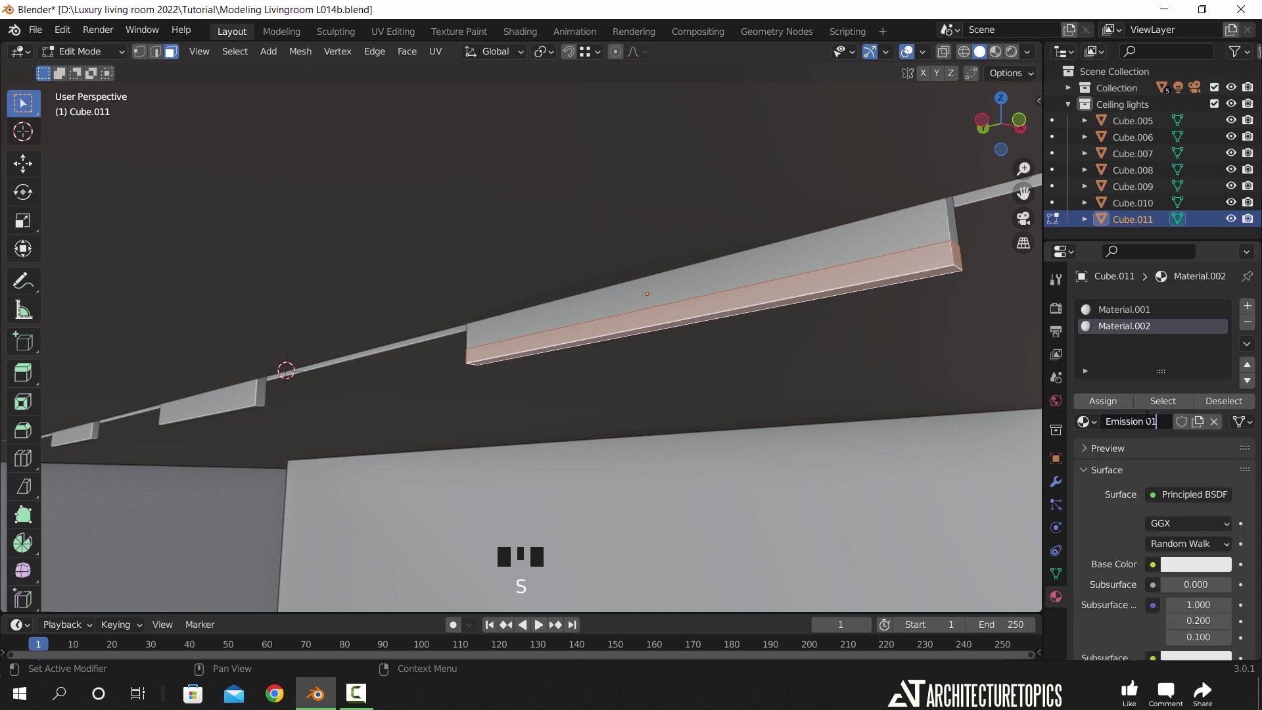
pyautogui.press('Return')
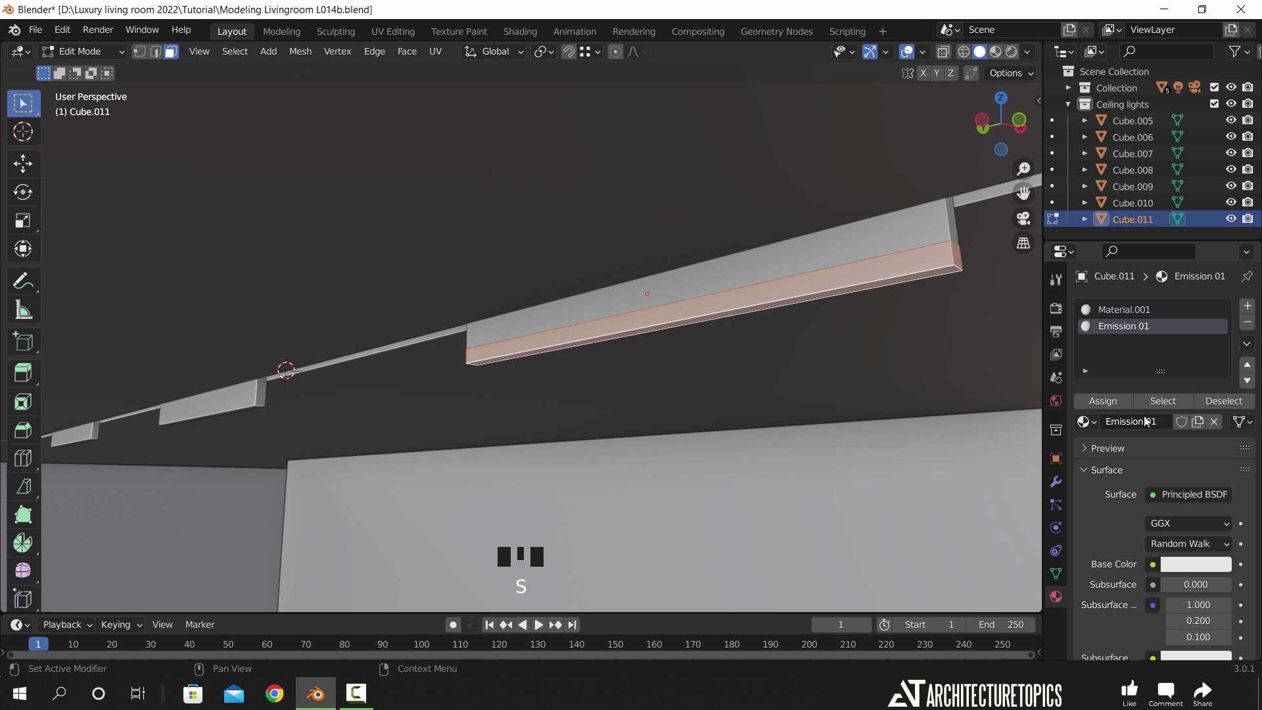
pyautogui.click(1177, 494)
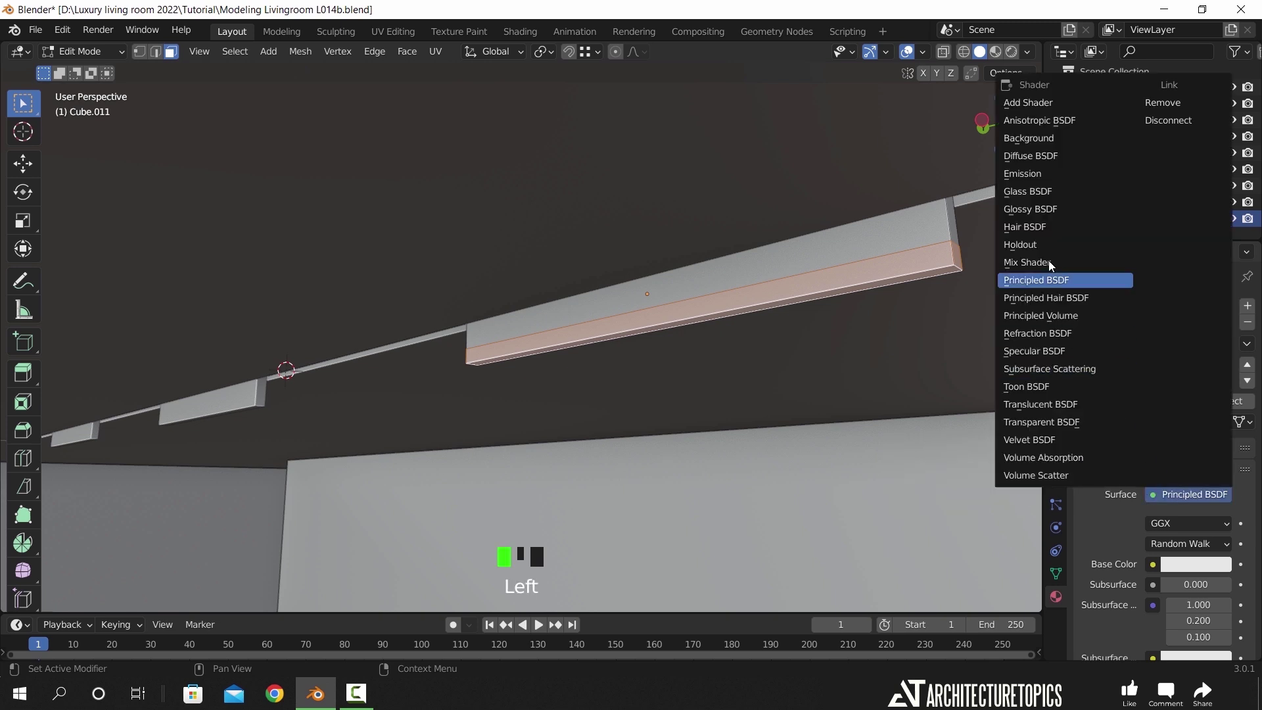
pyautogui.click(1025, 174)
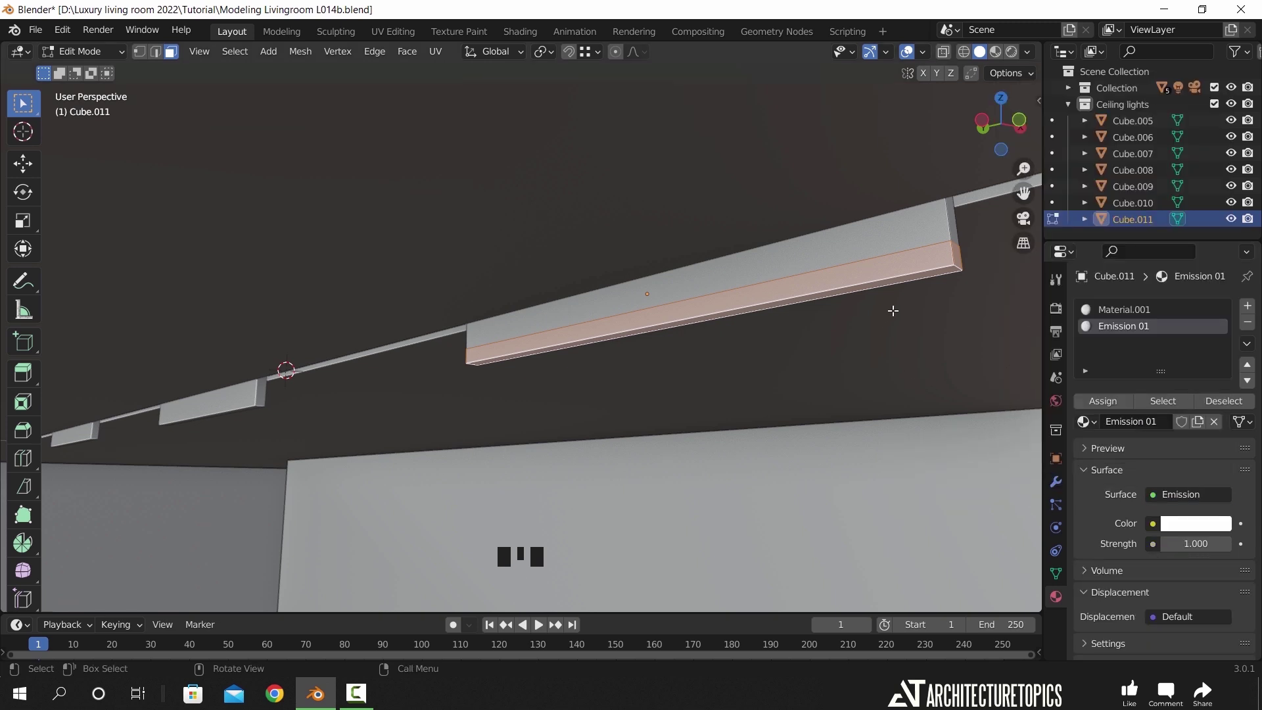
# - Show the scene in material preview shading and set the Emission 01 strength to 4
pyautogui.press('z')
pyautogui.click(888, 393)
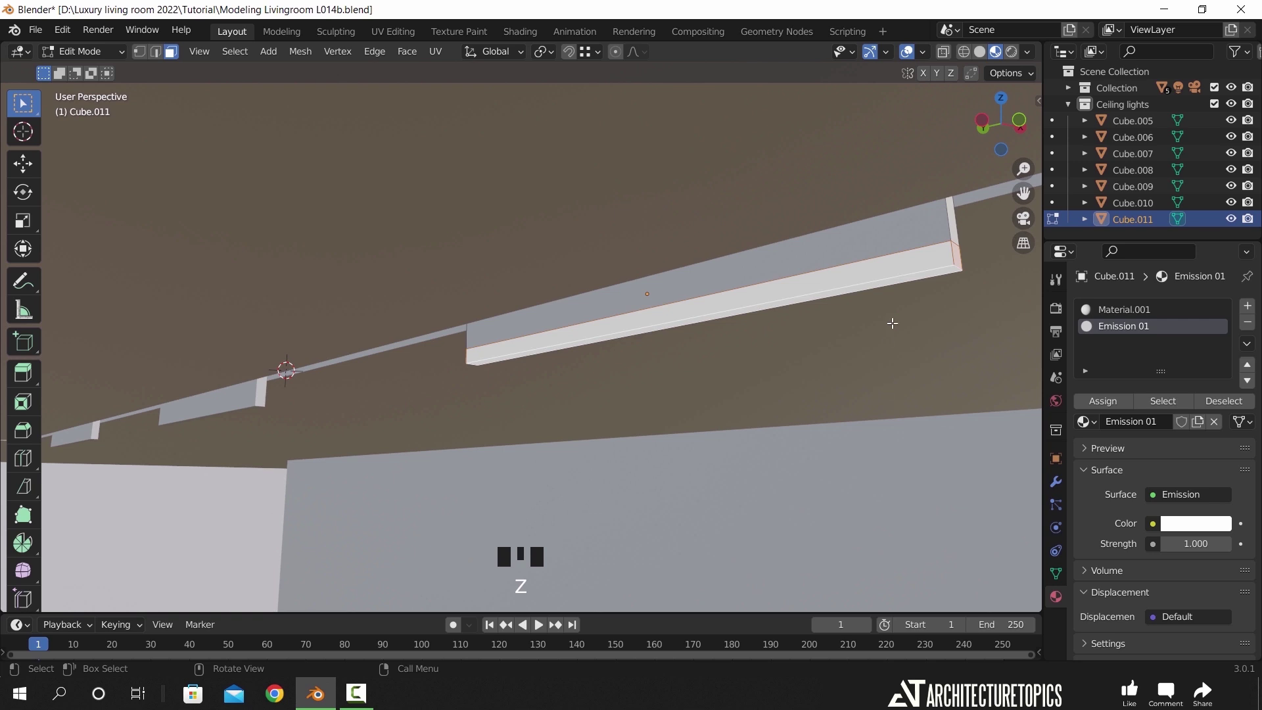
pyautogui.click(1193, 544)
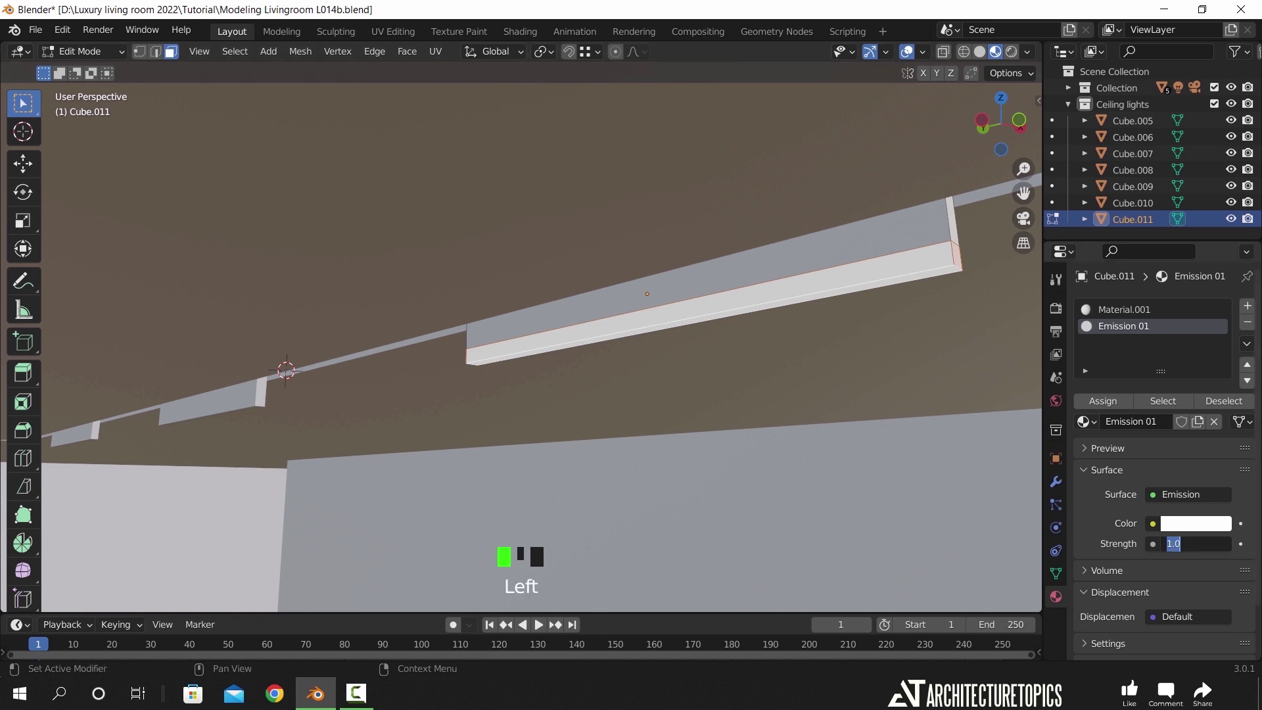
pyautogui.write('4')
pyautogui.press('Return')
# - Drive the Emission 01 color with a Blackbody node at a temperature of 3200
pyautogui.click(1153, 524)
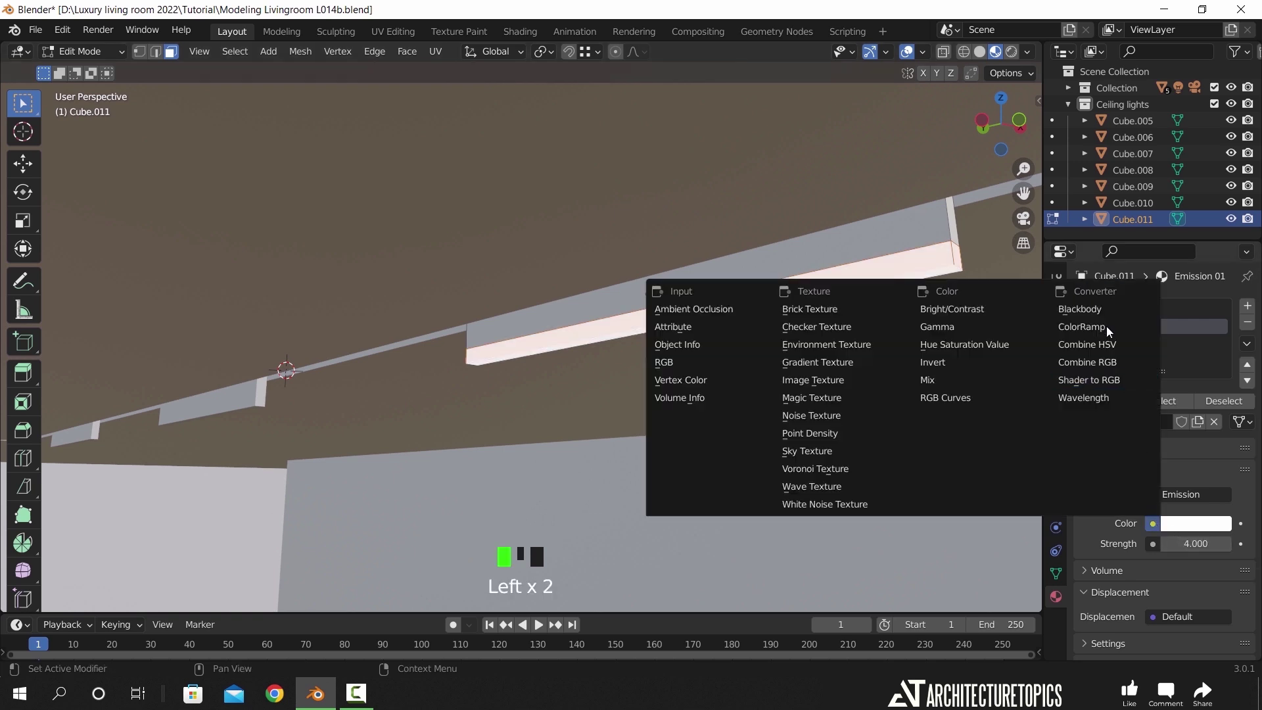
pyautogui.click(1094, 314)
pyautogui.click(1194, 543)
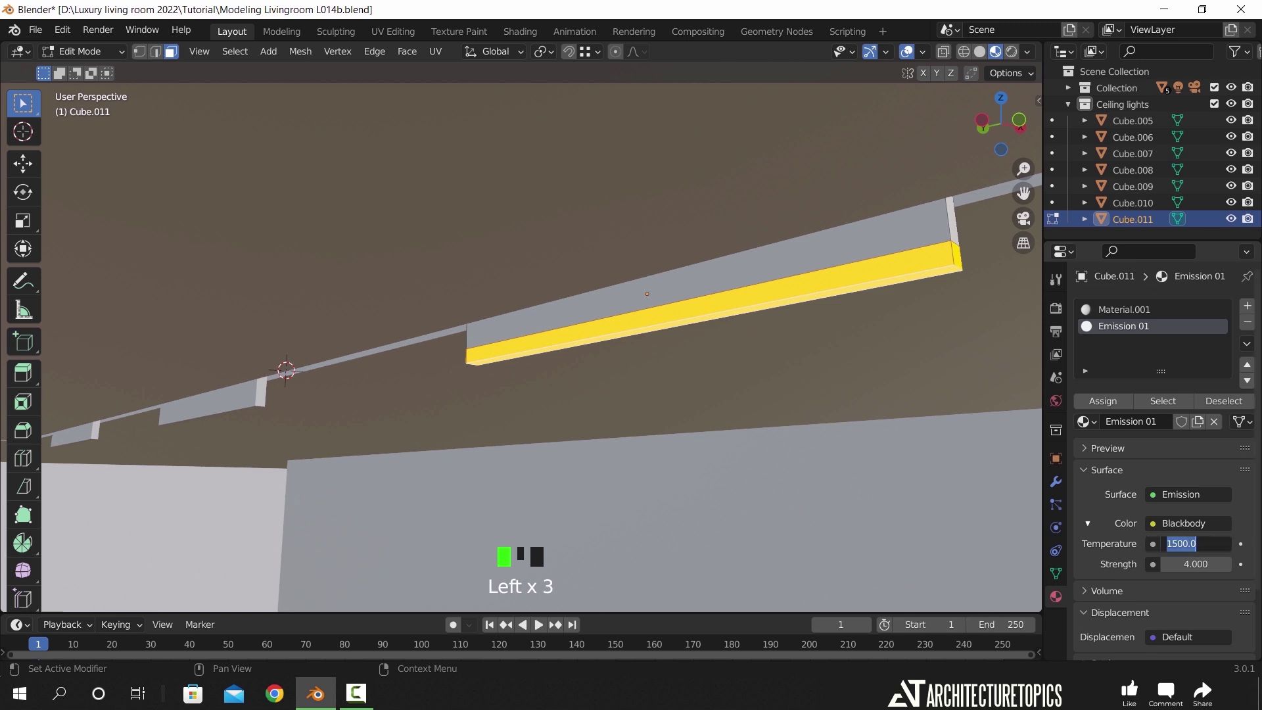
pyautogui.write('2800')
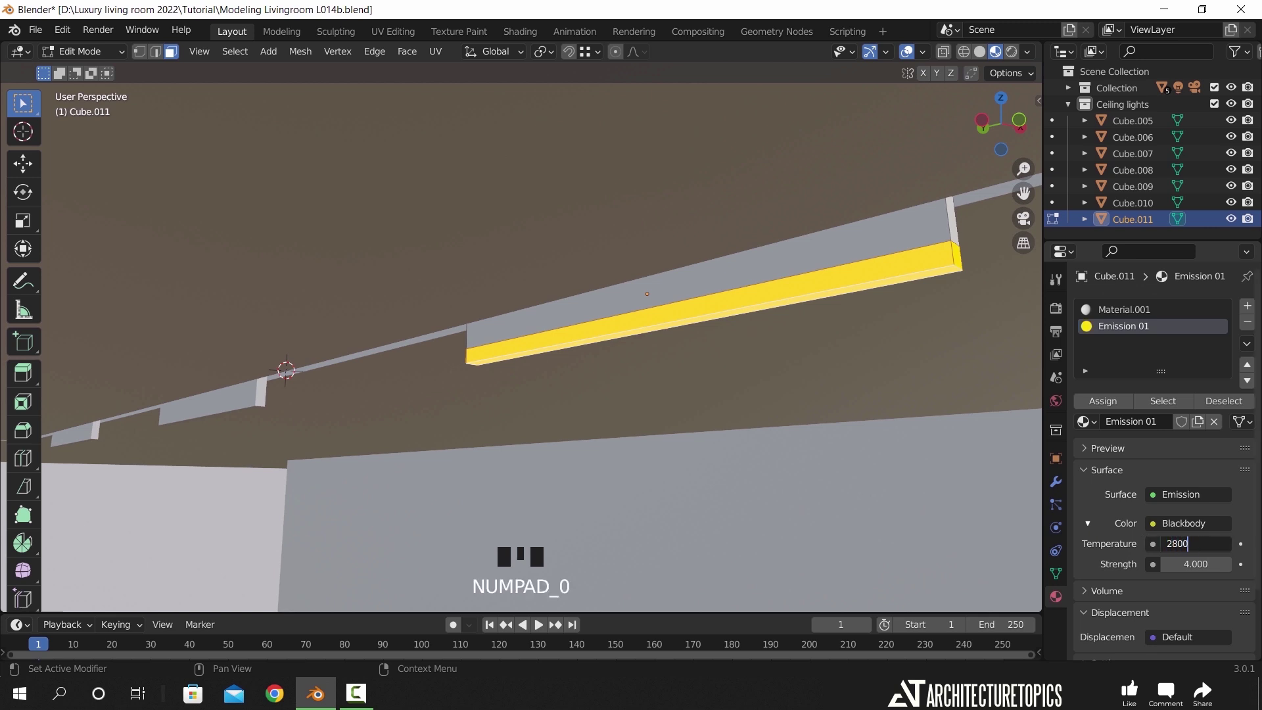
pyautogui.press('Return')
pyautogui.click(1193, 544)
pyautogui.write('3200')
pyautogui.press('Return')
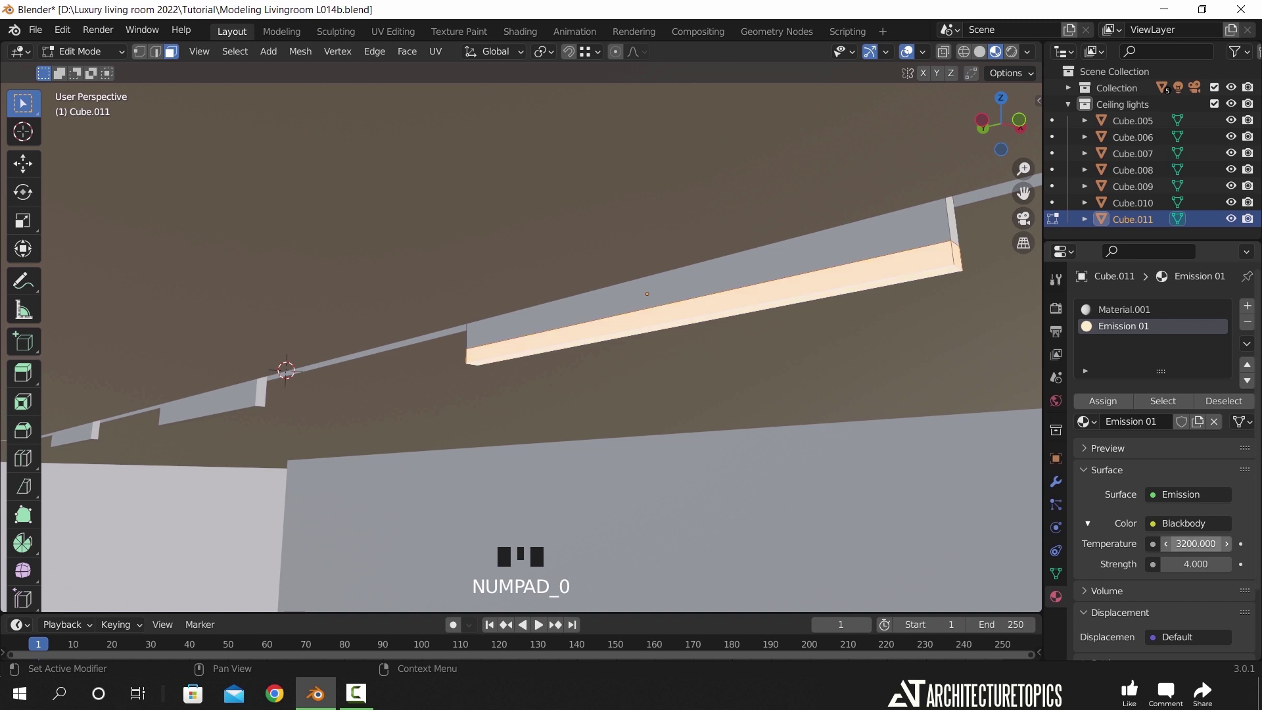
# - Leave mesh editing and link the finished bar's object data to all the other ceiling light bars, Cube.005 to Cube.010
pyautogui.press('Tab')
pyautogui.moveTo(889, 266); pyautogui.dragTo(534, 346, button='middle')
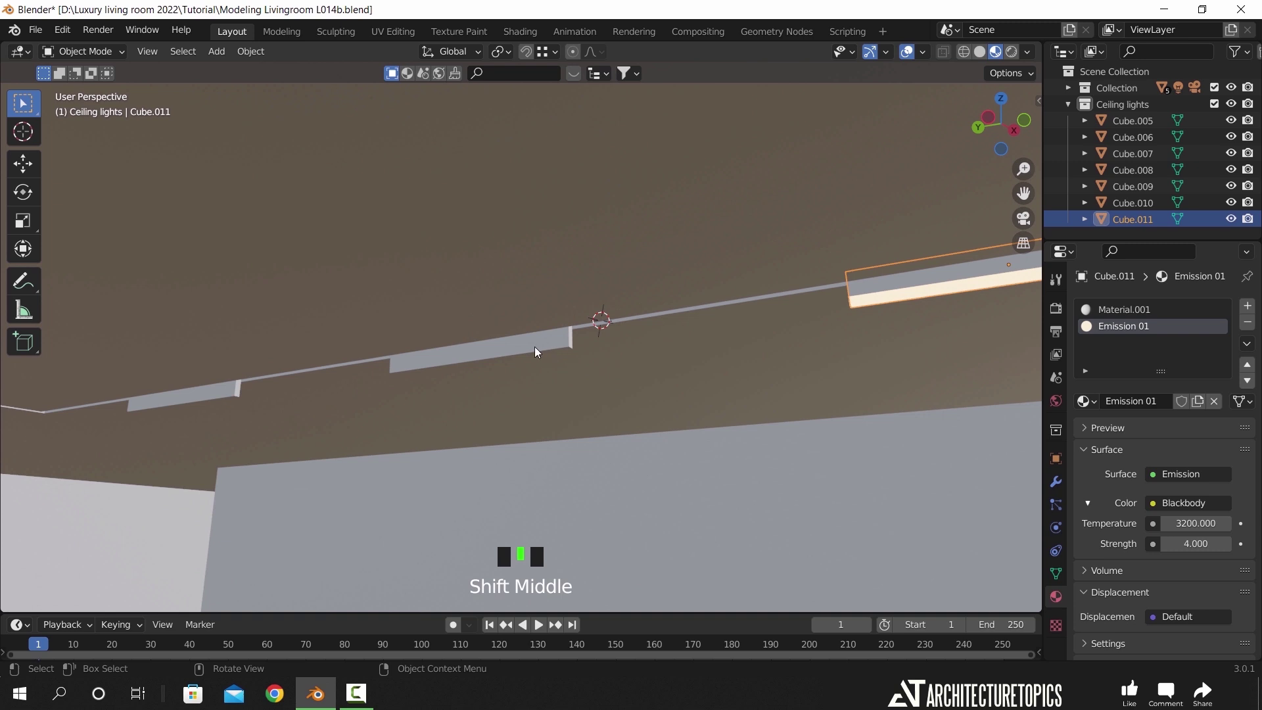
pyautogui.click(1142, 202)
pyautogui.keyDown('shift'); pyautogui.click(1126, 121); pyautogui.keyUp('shift')
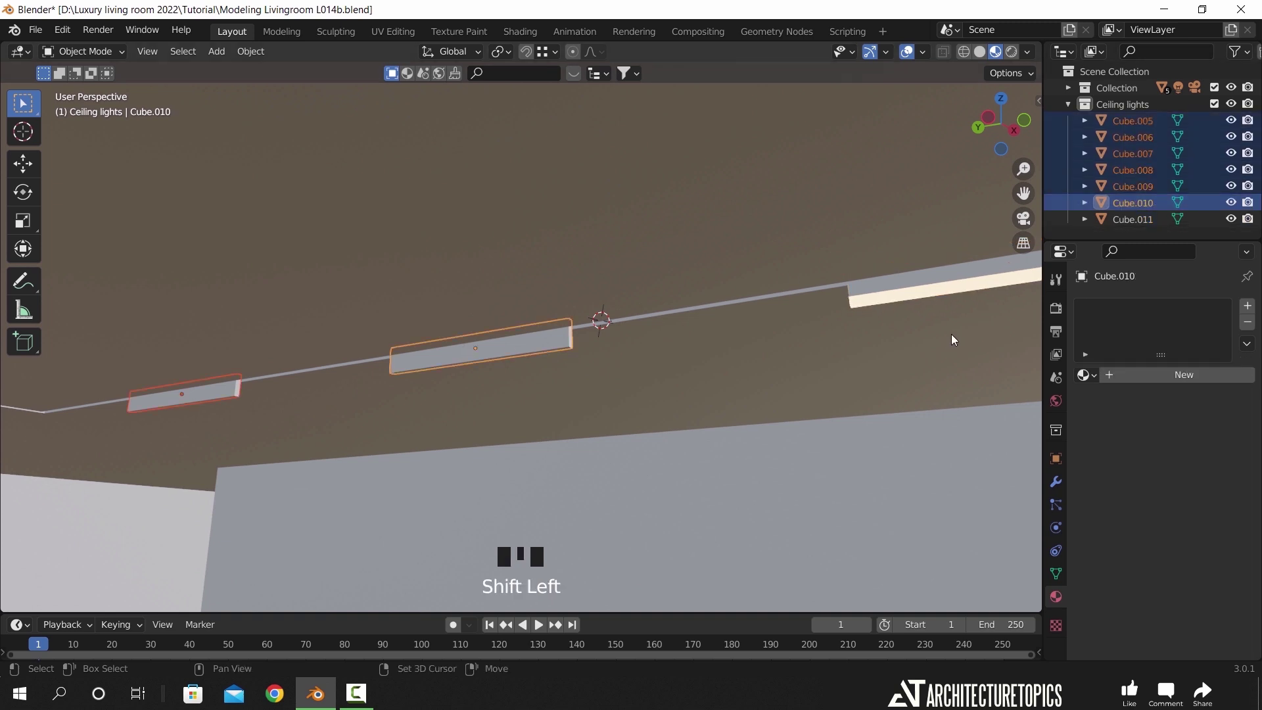
pyautogui.keyDown('shift'); pyautogui.click(936, 283); pyautogui.keyUp('shift')
pyautogui.hotkey('ctrl', 'l')
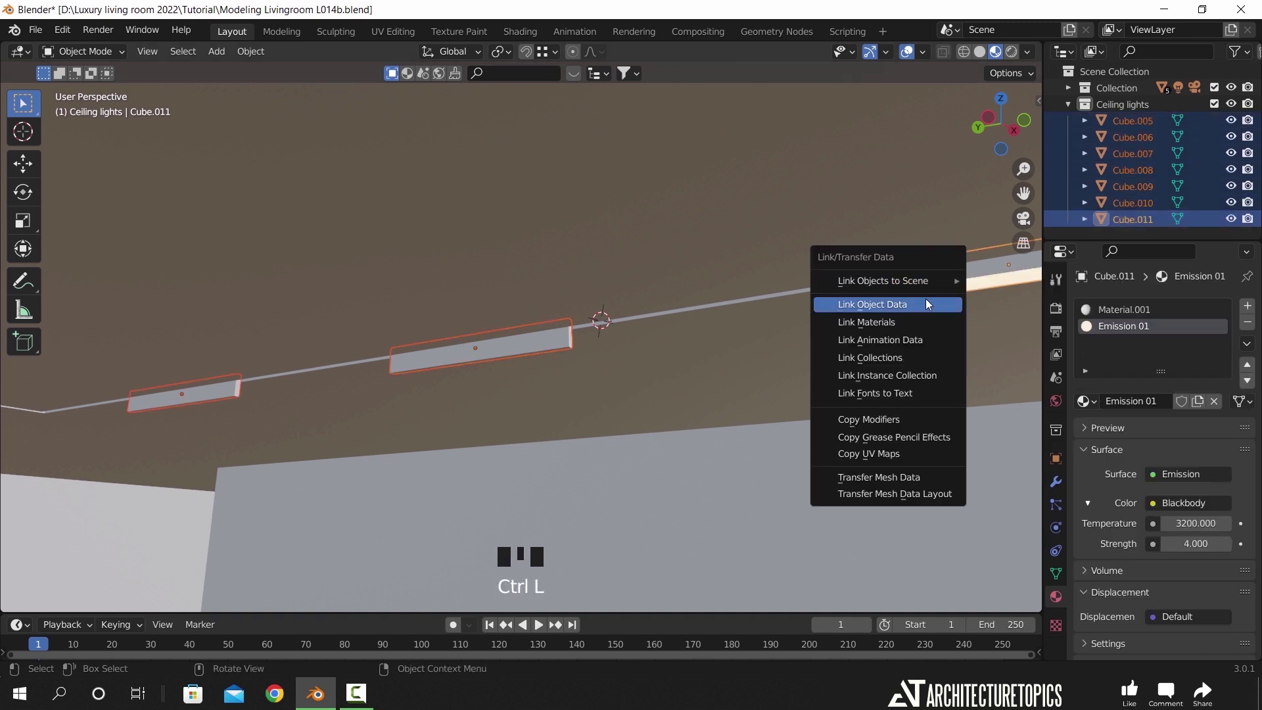
pyautogui.click(925, 304)
# - Duplicate the three light bars of the side groove along X to the groove on the opposite side of the ceiling
pyautogui.moveTo(592, 436); pyautogui.dragTo(751, 334, button='middle')
pyautogui.click(593, 319)
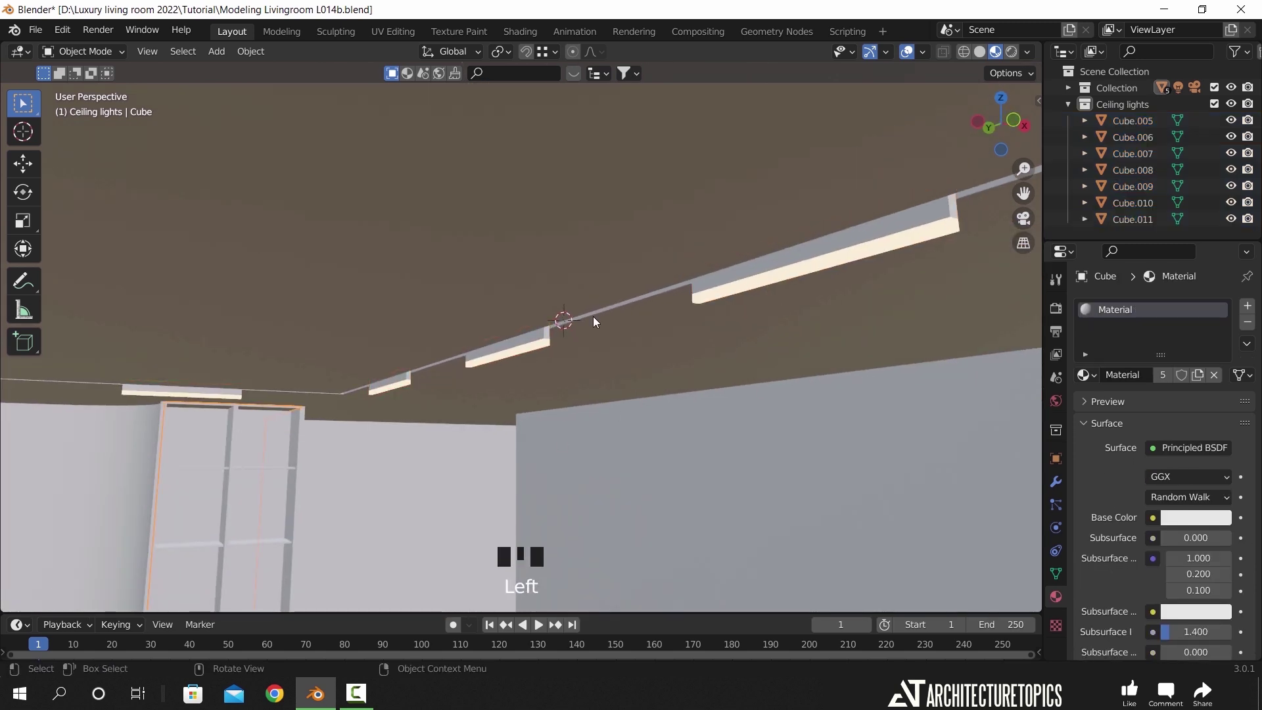
pyautogui.click(748, 283)
pyautogui.keyDown('shift'); pyautogui.click(501, 348); pyautogui.keyUp('shift')
pyautogui.keyDown('shift'); pyautogui.click(396, 384); pyautogui.keyUp('shift')
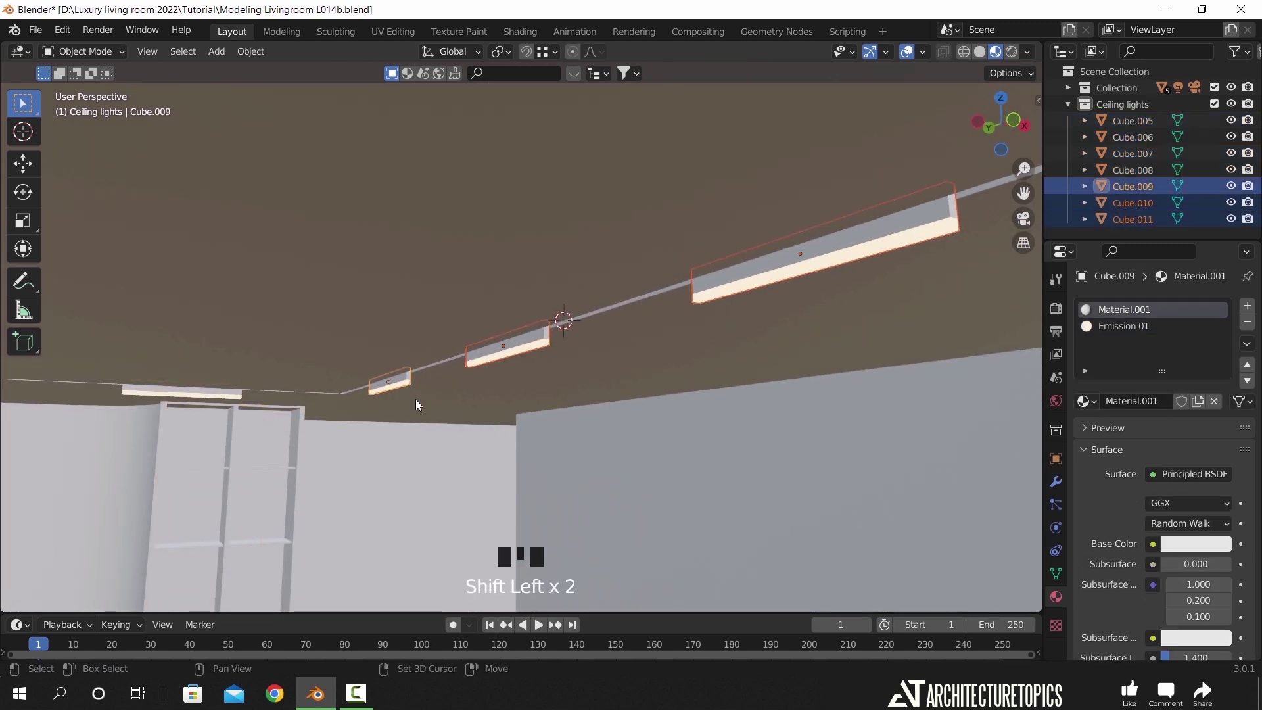
pyautogui.press('KP_7')
pyautogui.scroll(-10, 255, 417)
pyautogui.hotkey('shift', 'z')
pyautogui.keyDown('shift'); pyautogui.moveTo(255, 417); pyautogui.dragTo(582, 397, button='middle'); pyautogui.keyUp('shift')
pyautogui.keyDown('shift'); pyautogui.scroll(2, 611, 400); pyautogui.keyUp('shift')
pyautogui.scroll(1, 611, 404)
pyautogui.hotkey('shift', 'd')
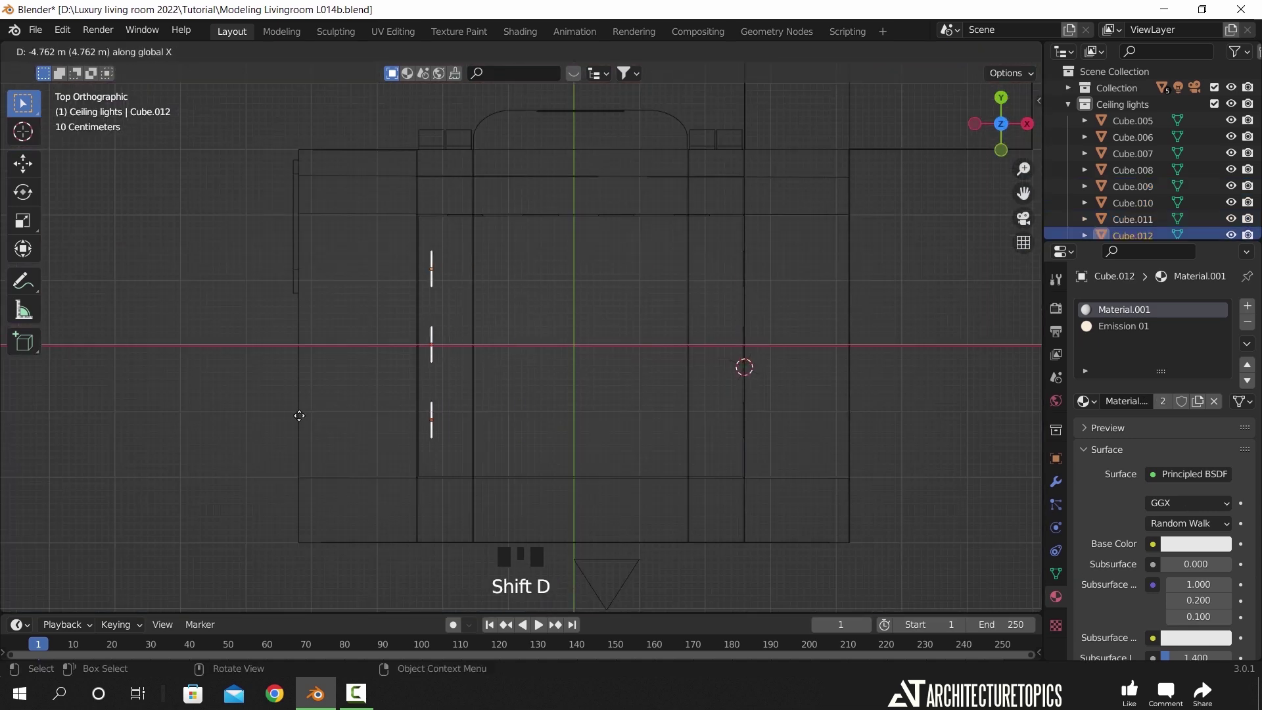
pyautogui.click(286, 416)
# - Fine-tune the duplicated bars along X in the top view so they line up with the opposite groove
pyautogui.keyDown('shift'); pyautogui.moveTo(510, 395); pyautogui.dragTo(623, 231, button='middle'); pyautogui.keyUp('shift')
pyautogui.scroll(8, 592, 417)
pyautogui.scroll(6, 775, 341)
pyautogui.press('g')
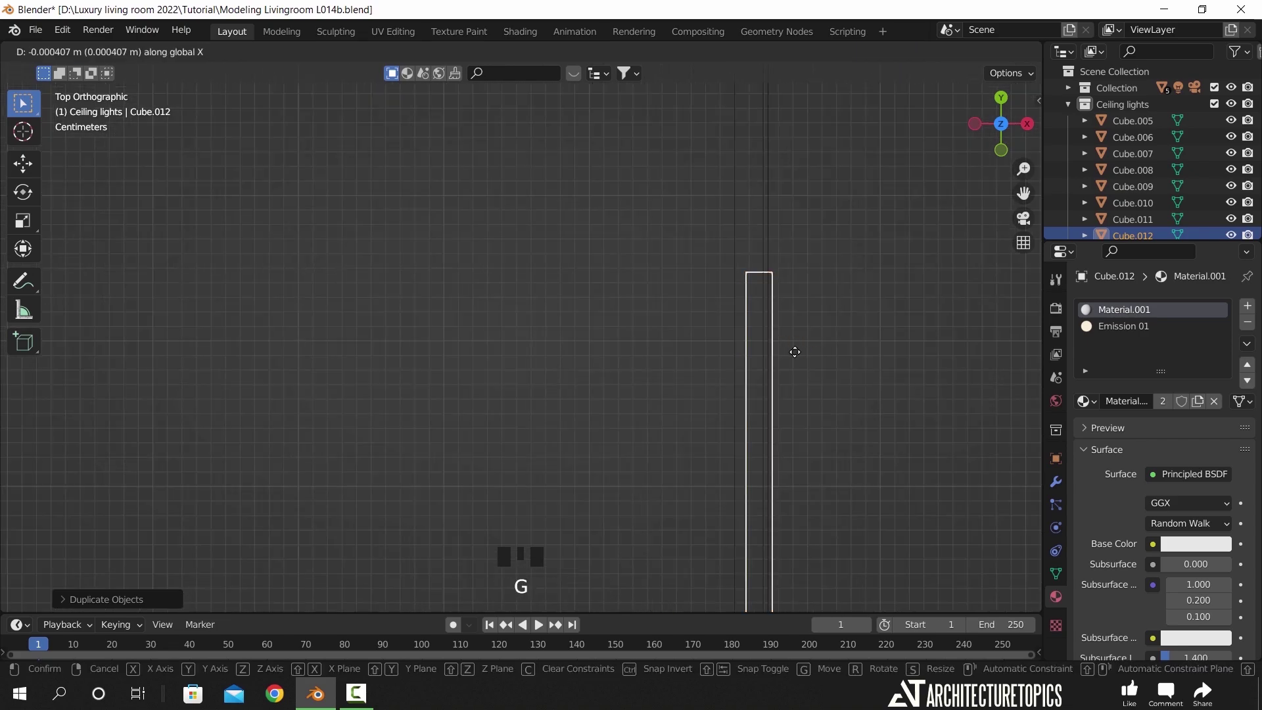
pyautogui.click(752, 314)
# - Return to solid shading and create a new collection named "Spots" under the scene collection
pyautogui.scroll(-5, 753, 317)
pyautogui.moveTo(754, 317)
pyautogui.mouseDown(button='middle')
pyautogui.moveTo(535, 254)
pyautogui.moveTo(687, 344)
pyautogui.moveTo(625, 358)
pyautogui.moveTo(583, 405)
pyautogui.moveTo(400, 403)
pyautogui.mouseUp(button='middle')
pyautogui.hotkey('shift', 'z')
pyautogui.click(1065, 104)
pyautogui.rightClick(1122, 125)
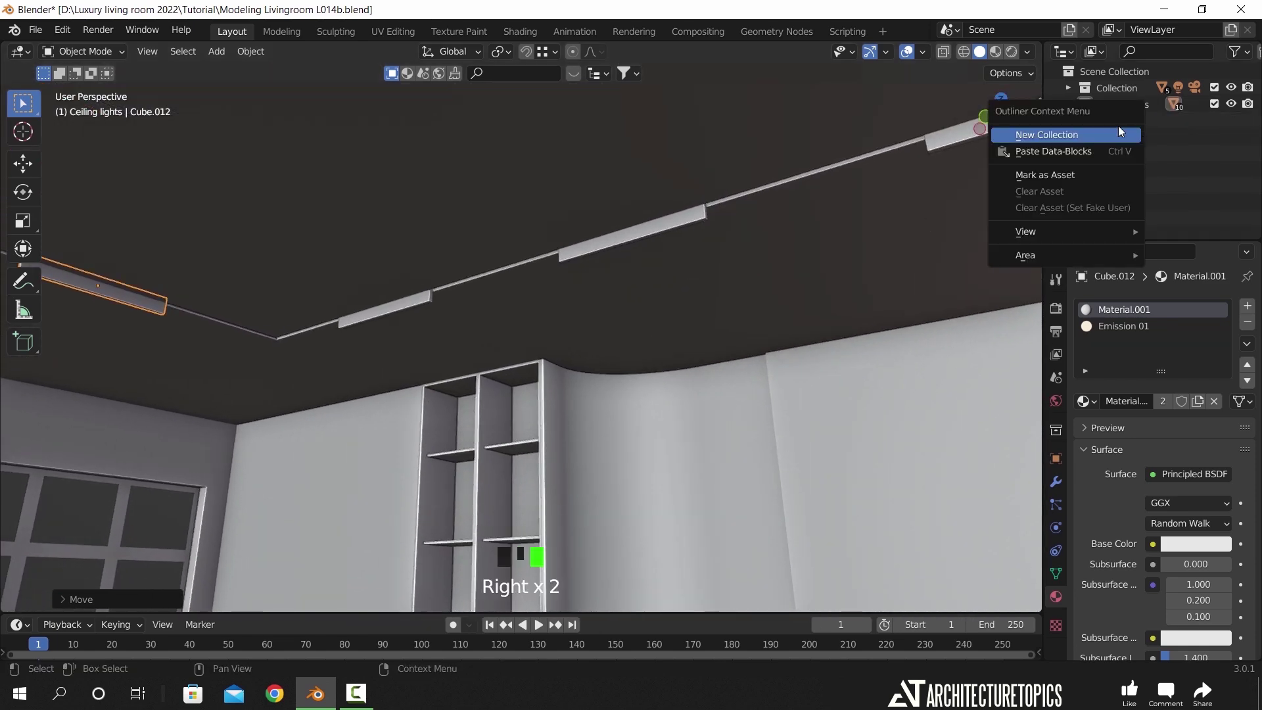
pyautogui.click(1118, 125)
pyautogui.doubleClick(1115, 123)
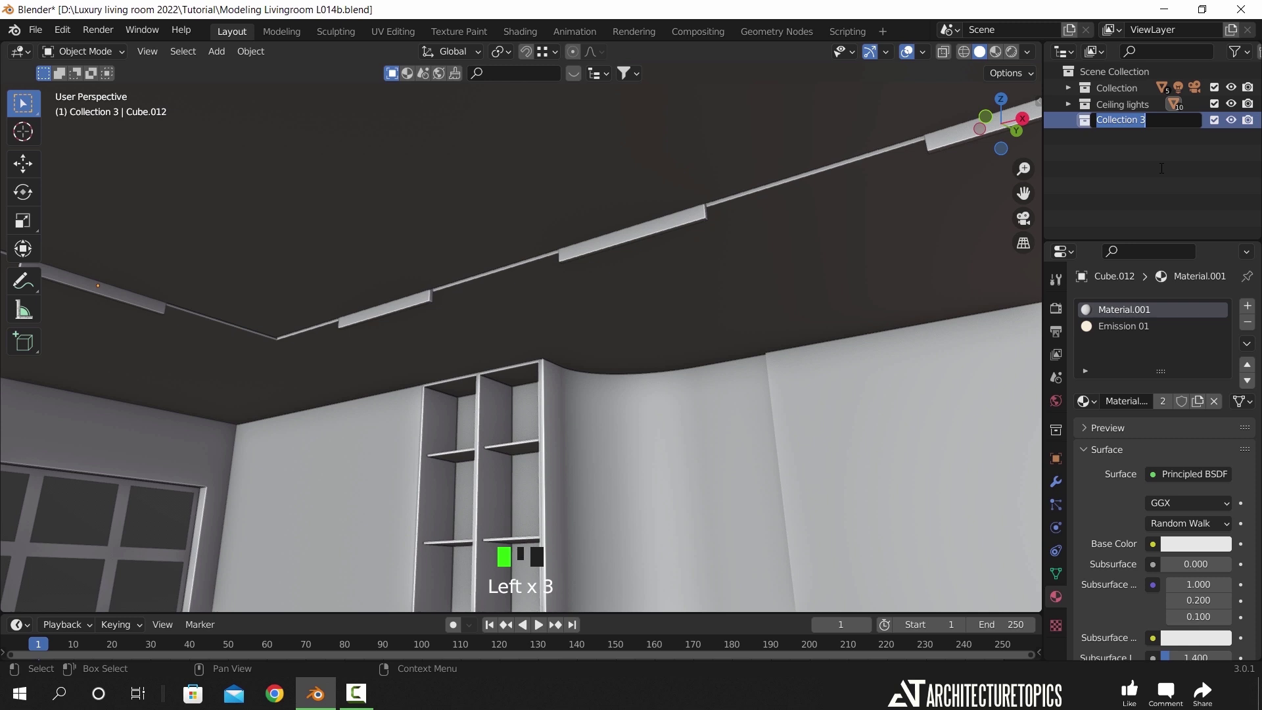
pyautogui.press('Return')
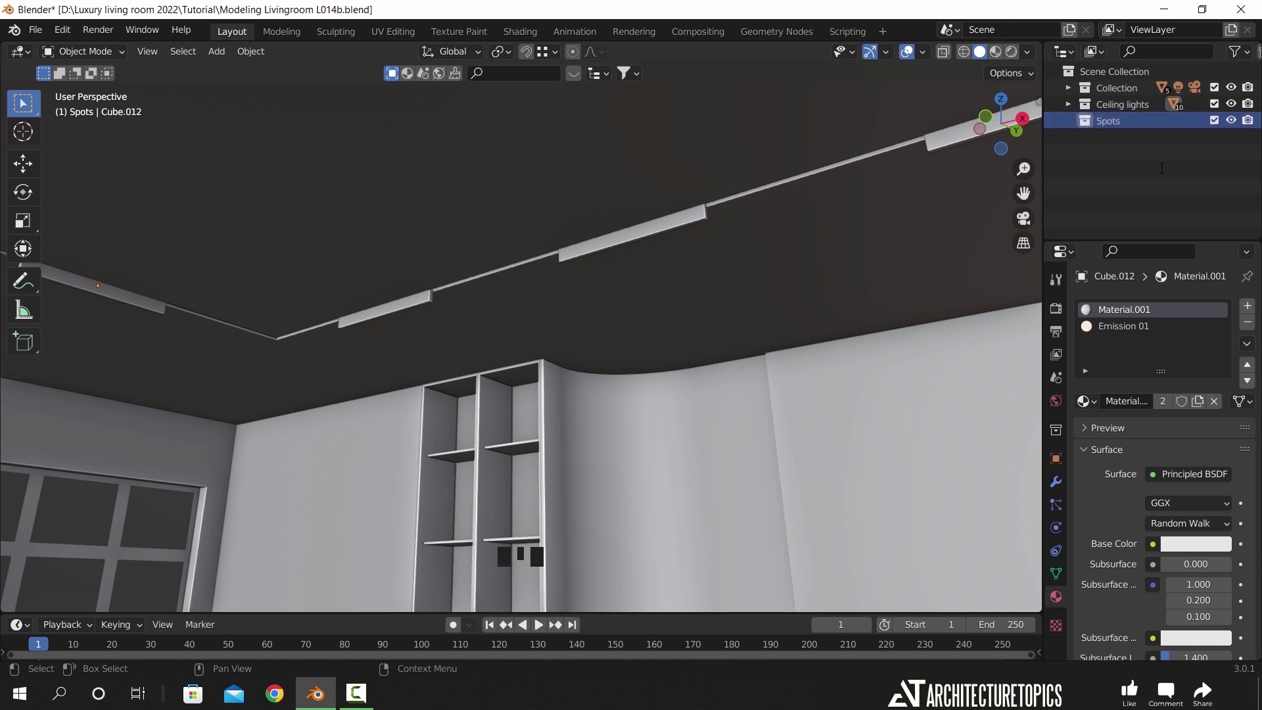
# - Append the collection from SPOT.blend in the Luxury living room 2022 folder into the Spots collection
pyautogui.scroll(-2, 676, 428)
pyautogui.moveTo(676, 428); pyautogui.dragTo(738, 446, button='middle')
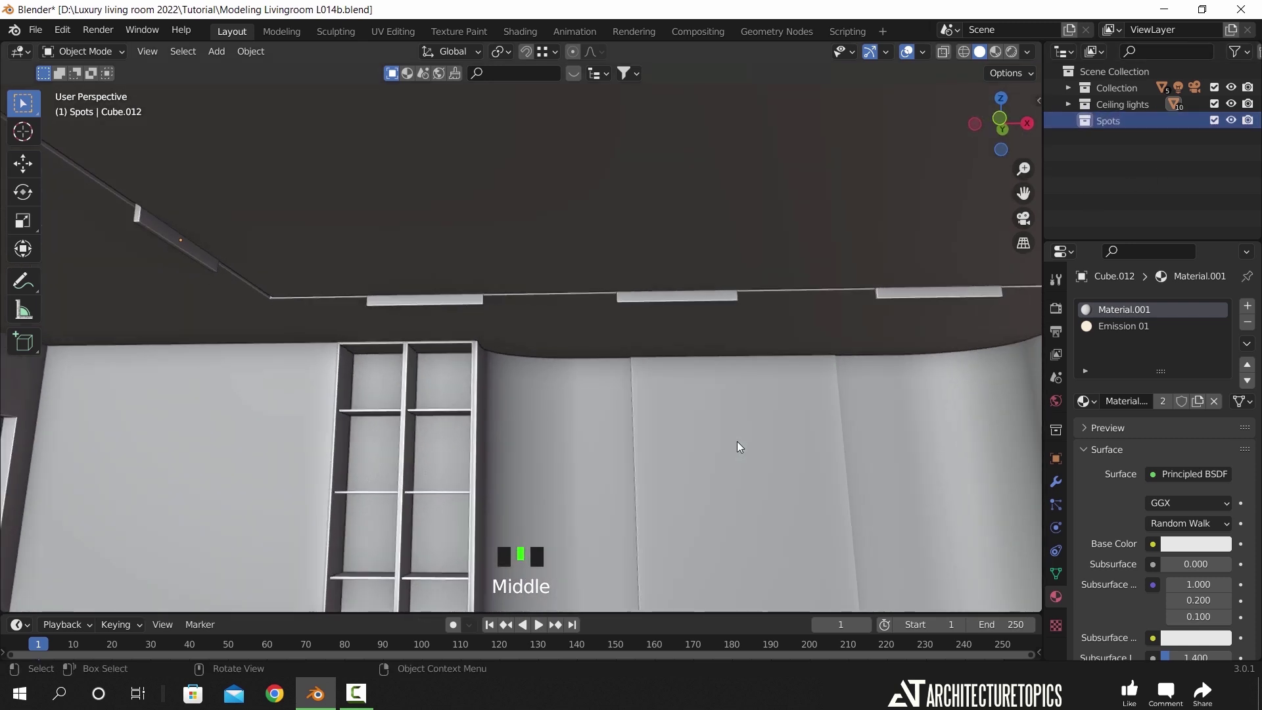
pyautogui.click(35, 30)
pyautogui.click(77, 212)
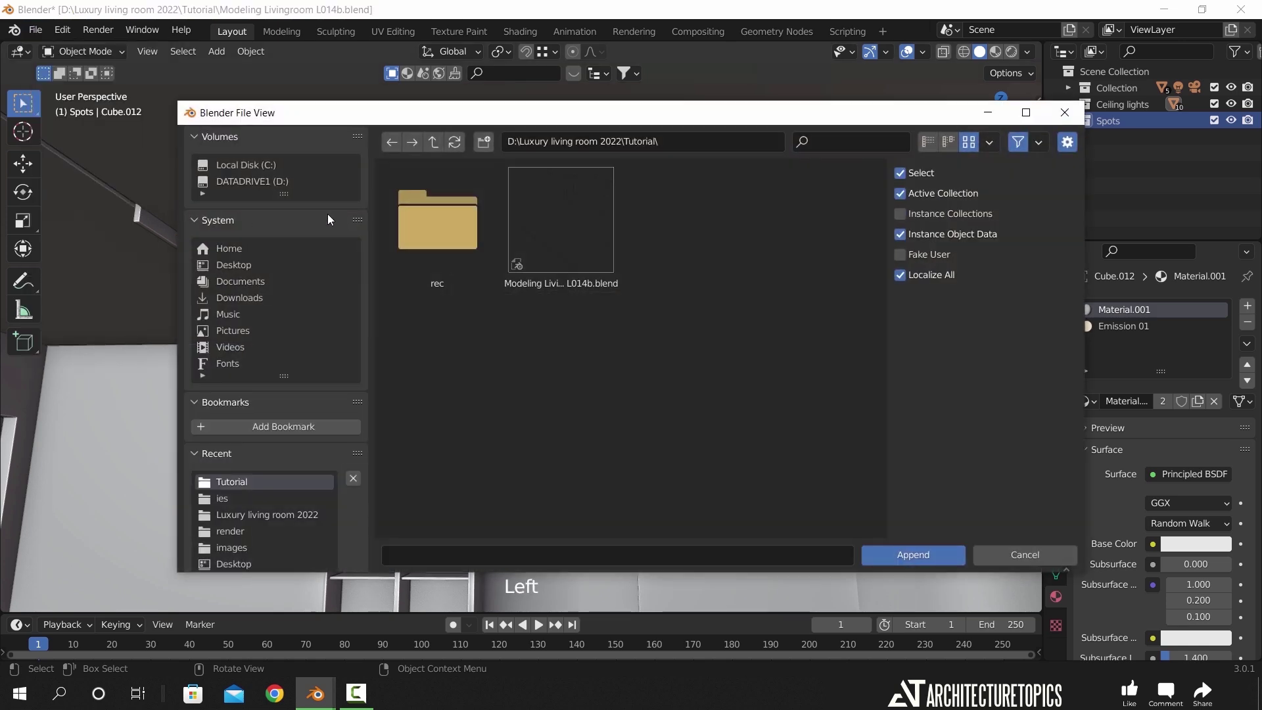
pyautogui.click(431, 140)
pyautogui.click(786, 459)
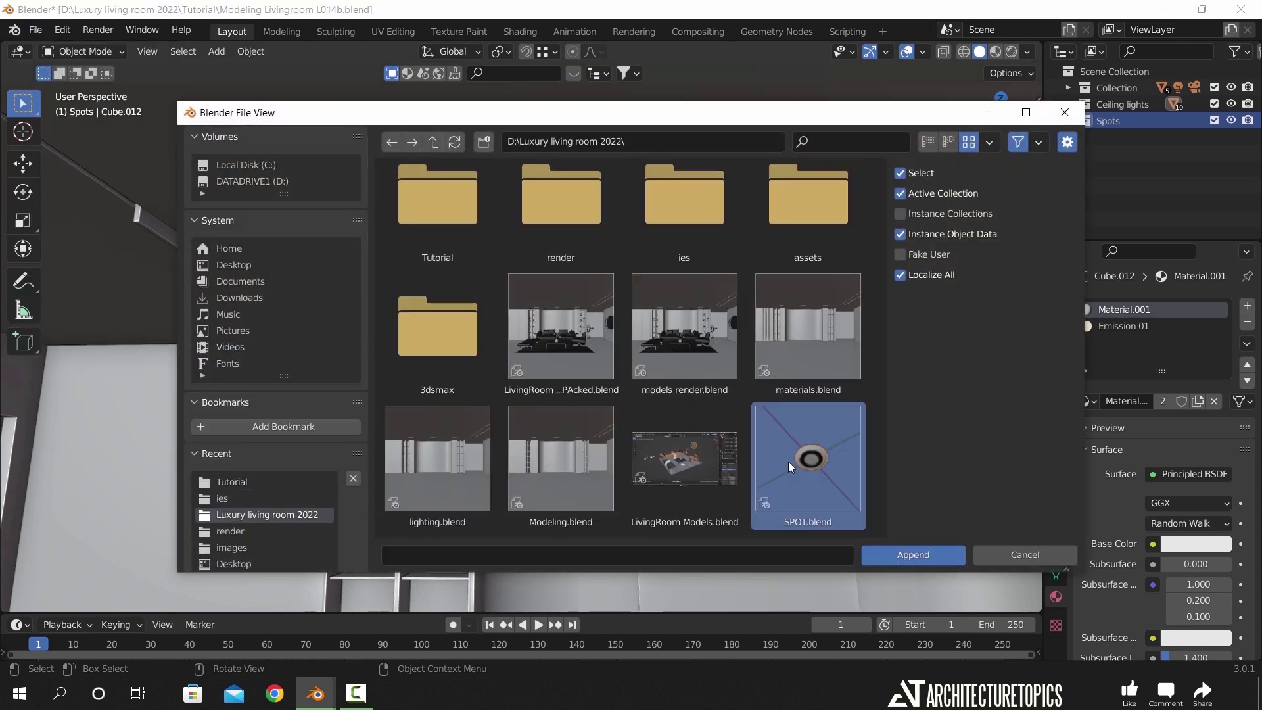
pyautogui.doubleClick(795, 458)
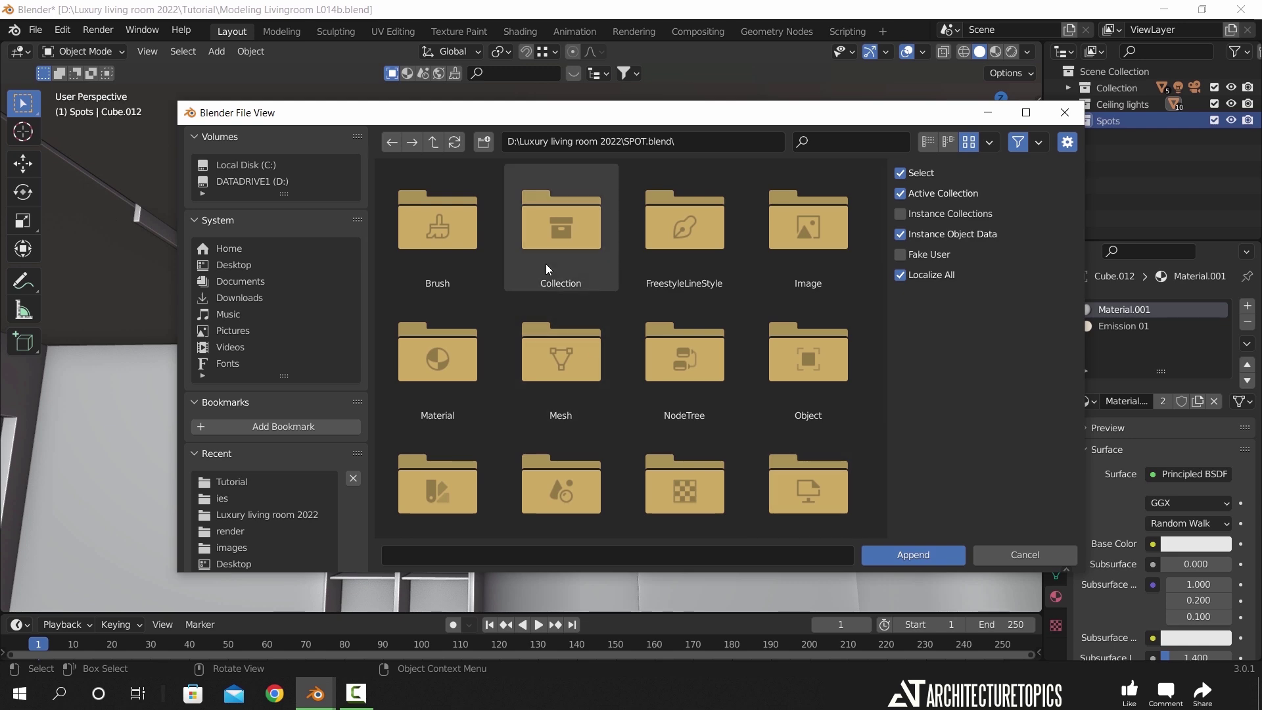
pyautogui.doubleClick(546, 263)
pyautogui.doubleClick(451, 236)
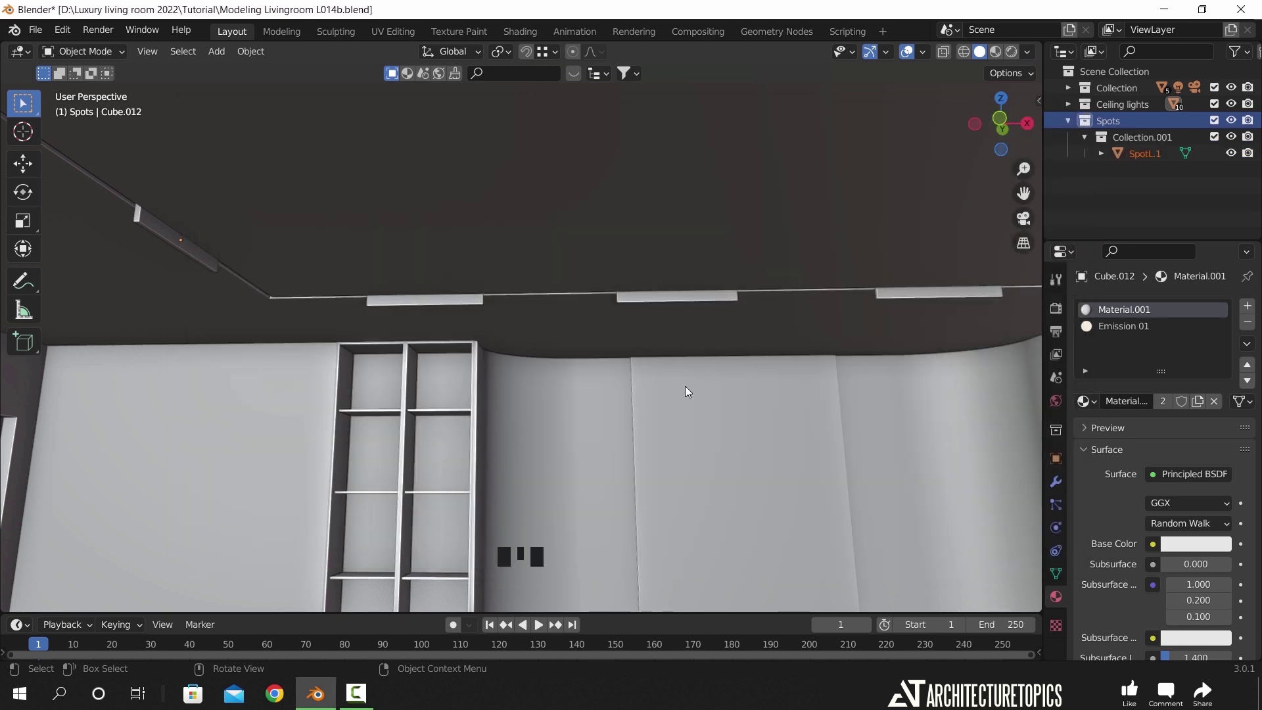
# - Zoom in on the appended spotlight in material preview and raise it vertically above the floor
pyautogui.press('KP_Decimal')
pyautogui.moveTo(616, 333)
pyautogui.mouseDown(button='middle')
pyautogui.moveTo(570, 280)
pyautogui.moveTo(583, 246)
pyautogui.mouseUp(button='middle')
pyautogui.press('z')
pyautogui.moveTo(619, 408)
pyautogui.mouseDown(button='middle')
pyautogui.moveTo(594, 350)
pyautogui.moveTo(603, 289)
pyautogui.moveTo(591, 390)
pyautogui.moveTo(607, 418)
pyautogui.mouseUp(button='middle')
pyautogui.press('g')
pyautogui.press('z')
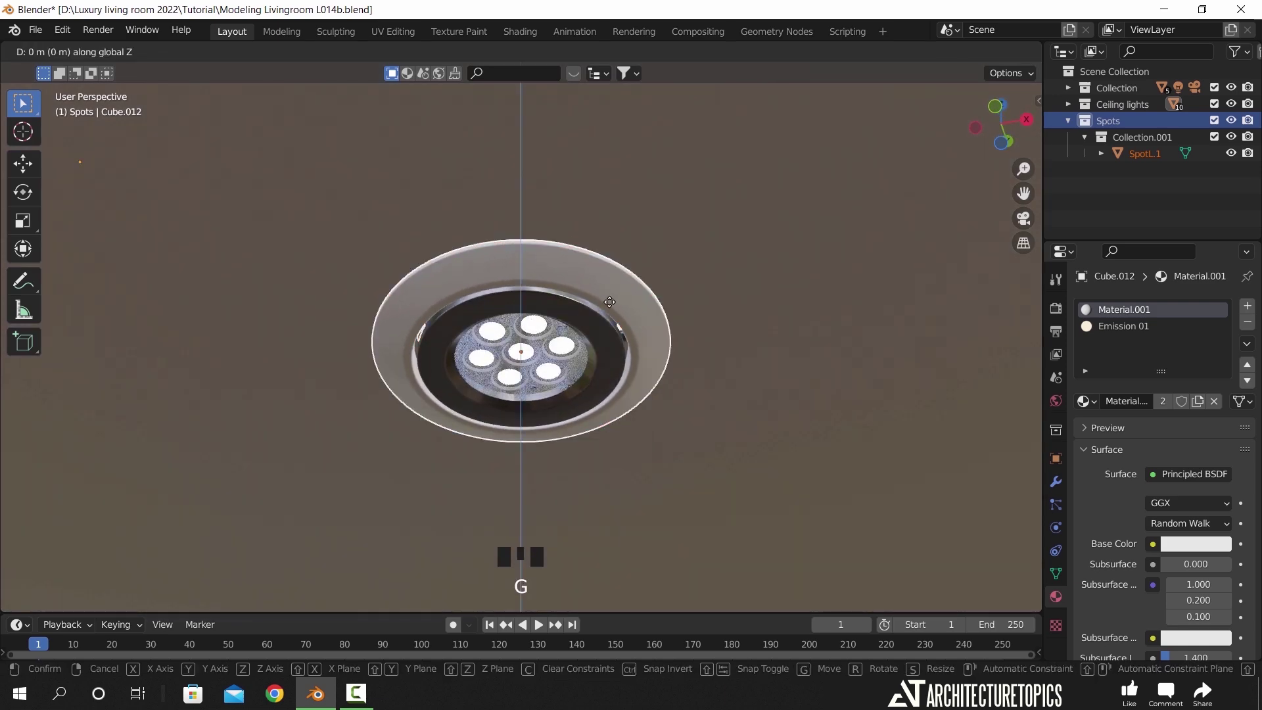
pyautogui.click(640, 131)
# - Move the spotlight vertically up to ceiling height in the front wireframe view
pyautogui.moveTo(640, 131); pyautogui.dragTo(672, 255, button='middle')
pyautogui.scroll(-6, 672, 255)
pyautogui.press('KP_1')
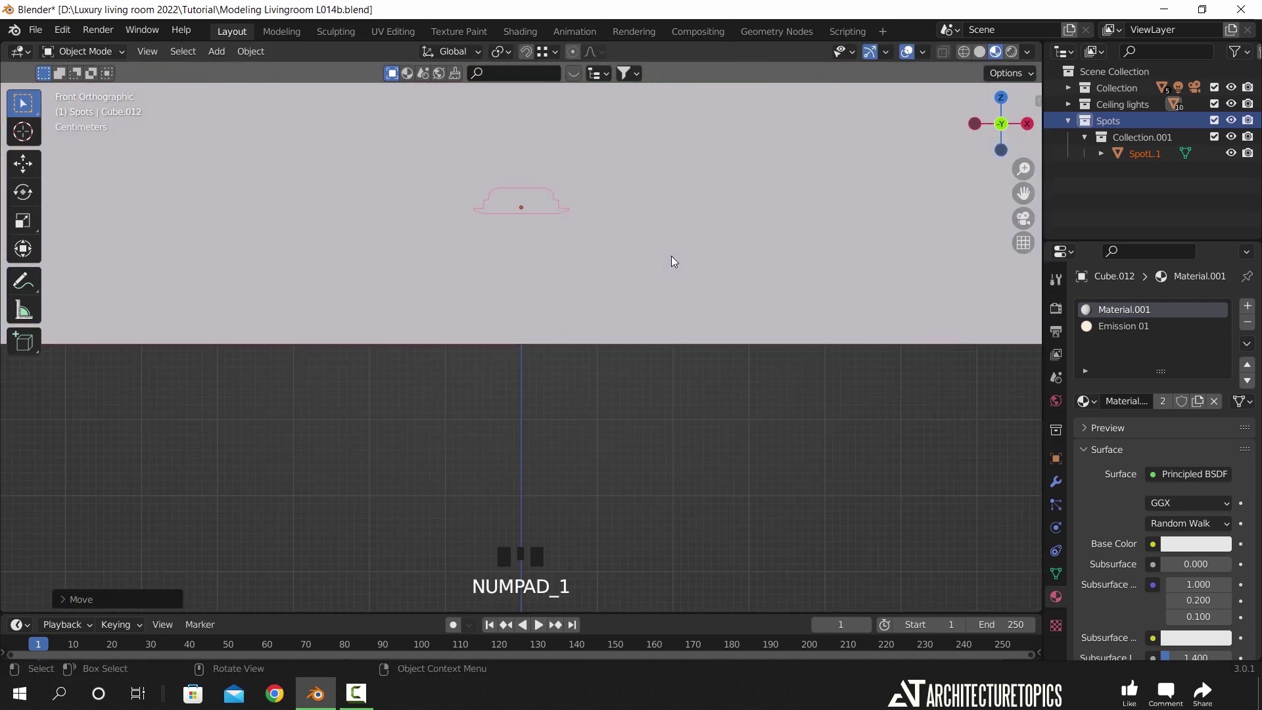
pyautogui.press('z')
pyautogui.moveTo(356, 223)
pyautogui.keyDown('shift'); pyautogui.mouseDown(button='middle')
pyautogui.moveTo(483, 267)
pyautogui.moveTo(530, 408)
pyautogui.mouseUp(button='middle'); pyautogui.keyUp('shift')
pyautogui.scroll(-2, 558, 386)
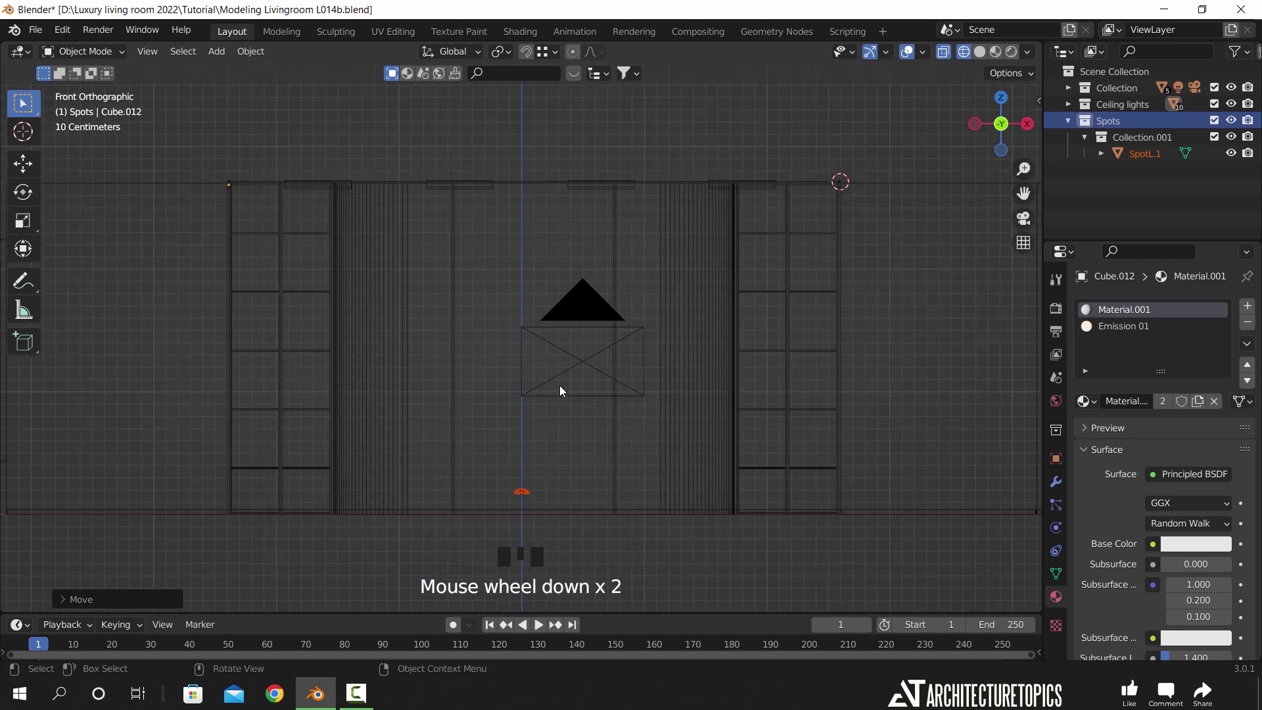
pyautogui.press('g')
pyautogui.press('z')
pyautogui.click(521, 185)
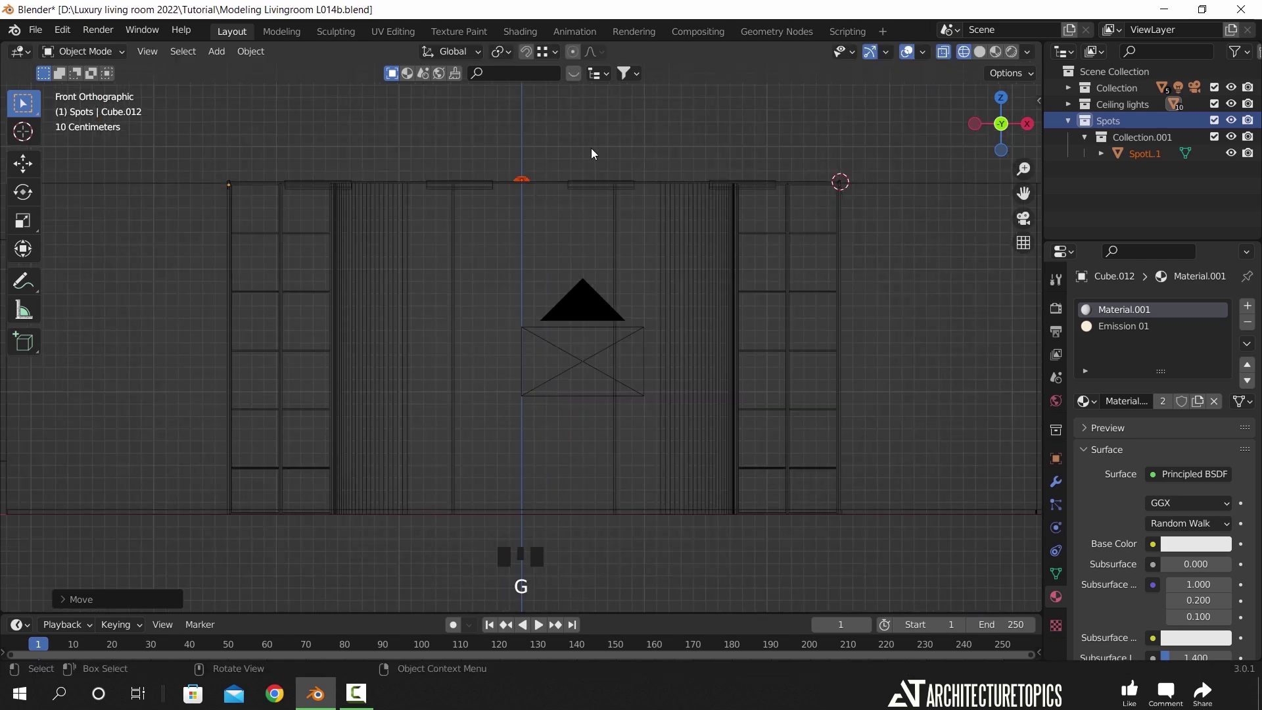
# - Lower the spotlight about 0.01 m along Z so its rim meets the ceiling surface
pyautogui.keyDown('shift'); pyautogui.scroll(5, 547, 317); pyautogui.keyUp('shift')
pyautogui.scroll(10, 534, 341)
pyautogui.keyDown('shift'); pyautogui.moveTo(534, 342); pyautogui.dragTo(653, 372, button='middle'); pyautogui.keyUp('shift')
pyautogui.scroll(4, 684, 370)
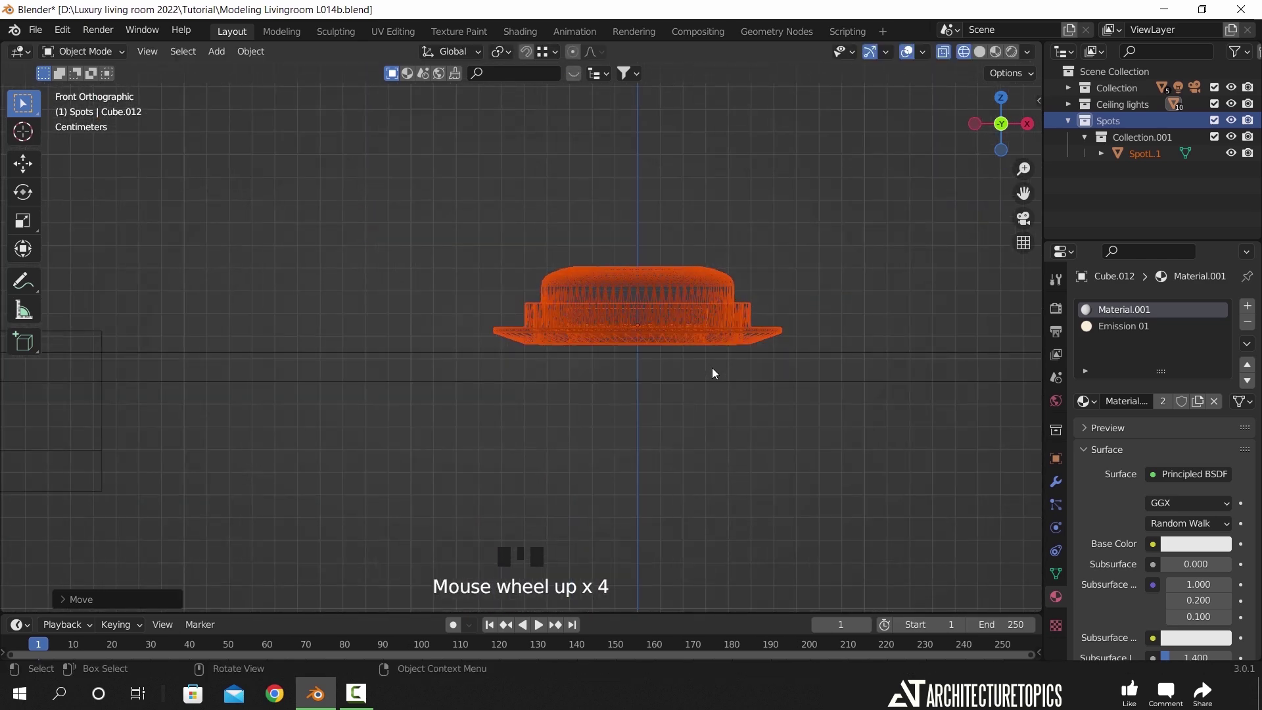
pyautogui.press('g')
pyautogui.press('z')
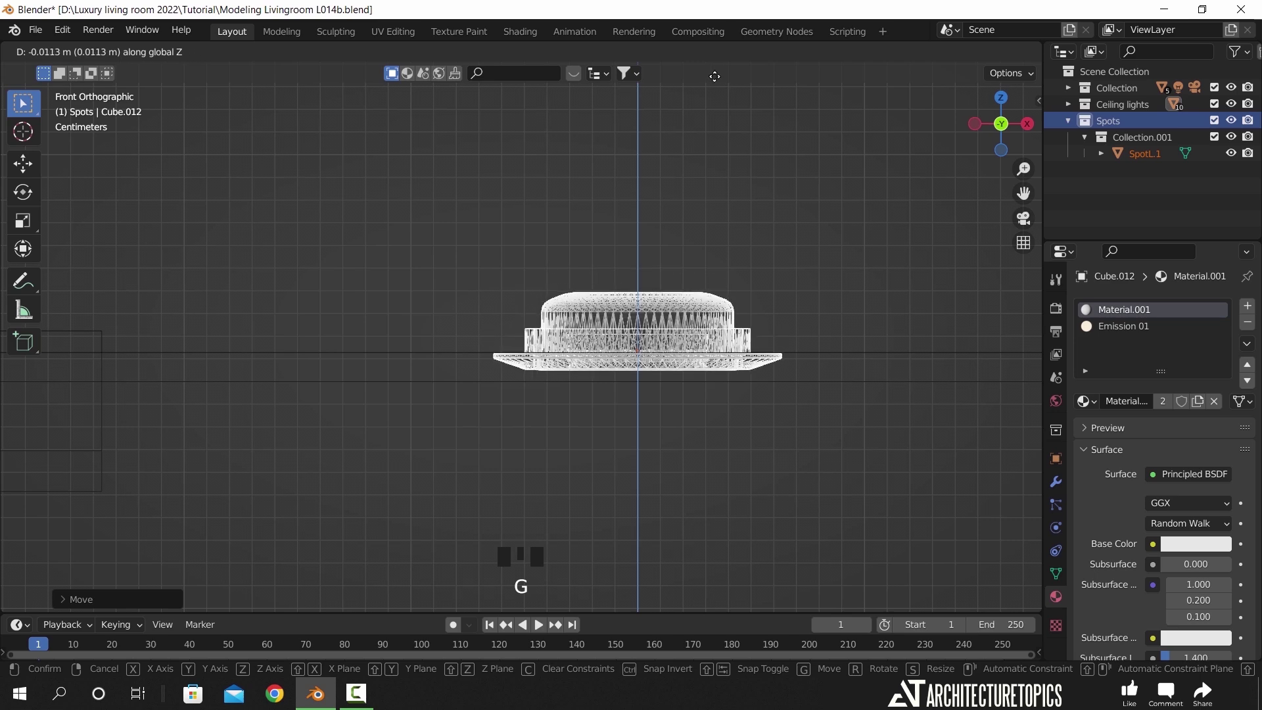
pyautogui.click(660, 103)
# - Move the spotlight in the top view to the ceiling area in front of the shelf niches on the positive X side
pyautogui.press('KP_7')
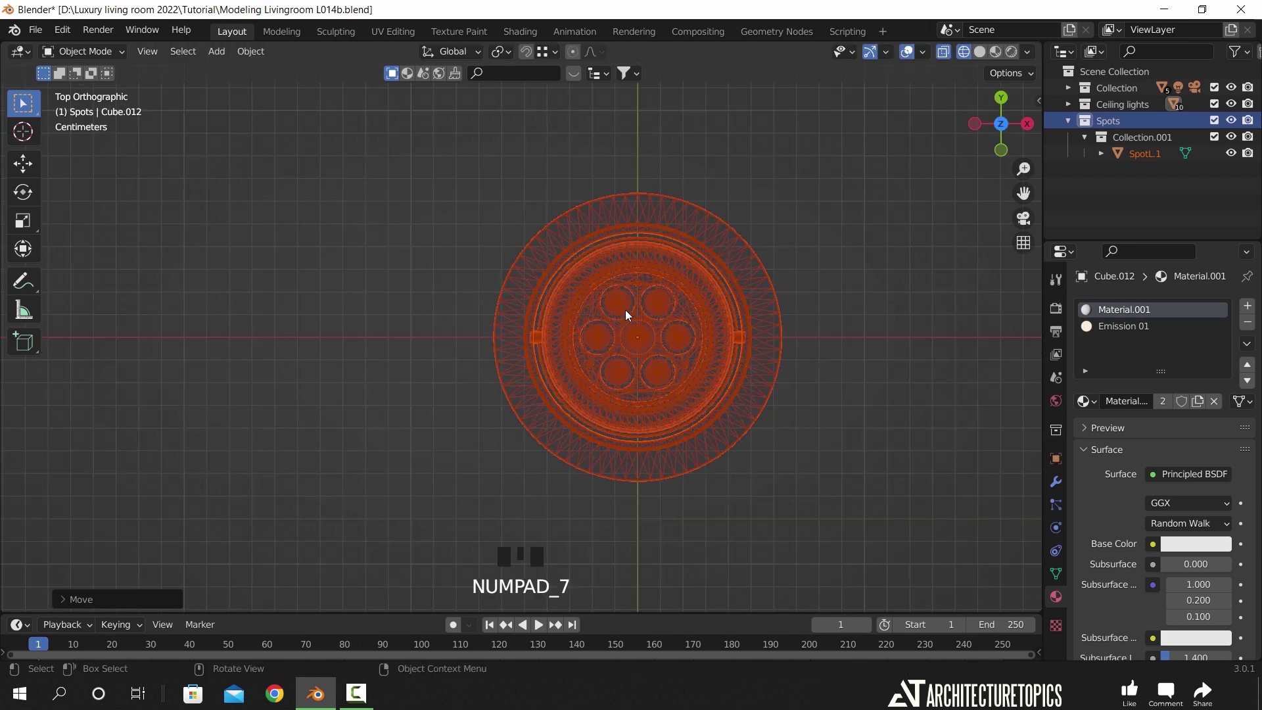
pyautogui.scroll(-17, 630, 318)
pyautogui.keyDown('shift'); pyautogui.moveTo(681, 152); pyautogui.dragTo(546, 374, button='middle'); pyautogui.keyUp('shift')
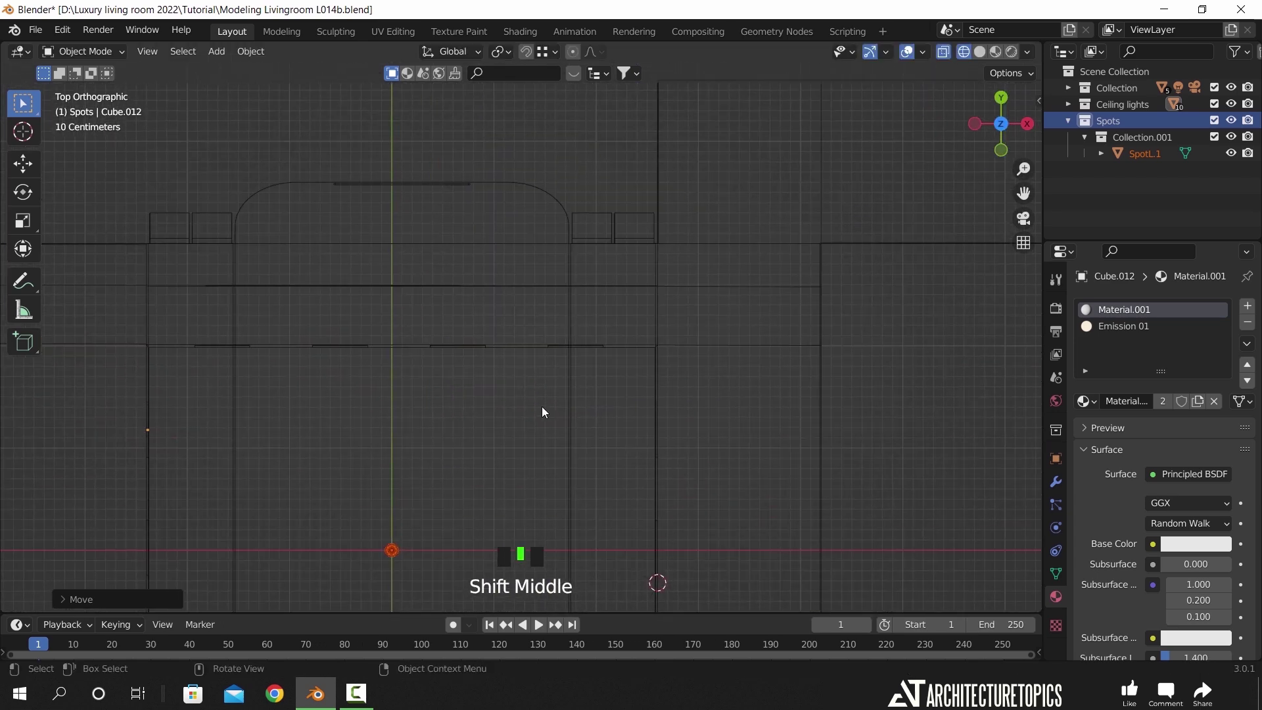
pyautogui.press('g')
pyautogui.click(784, 128)
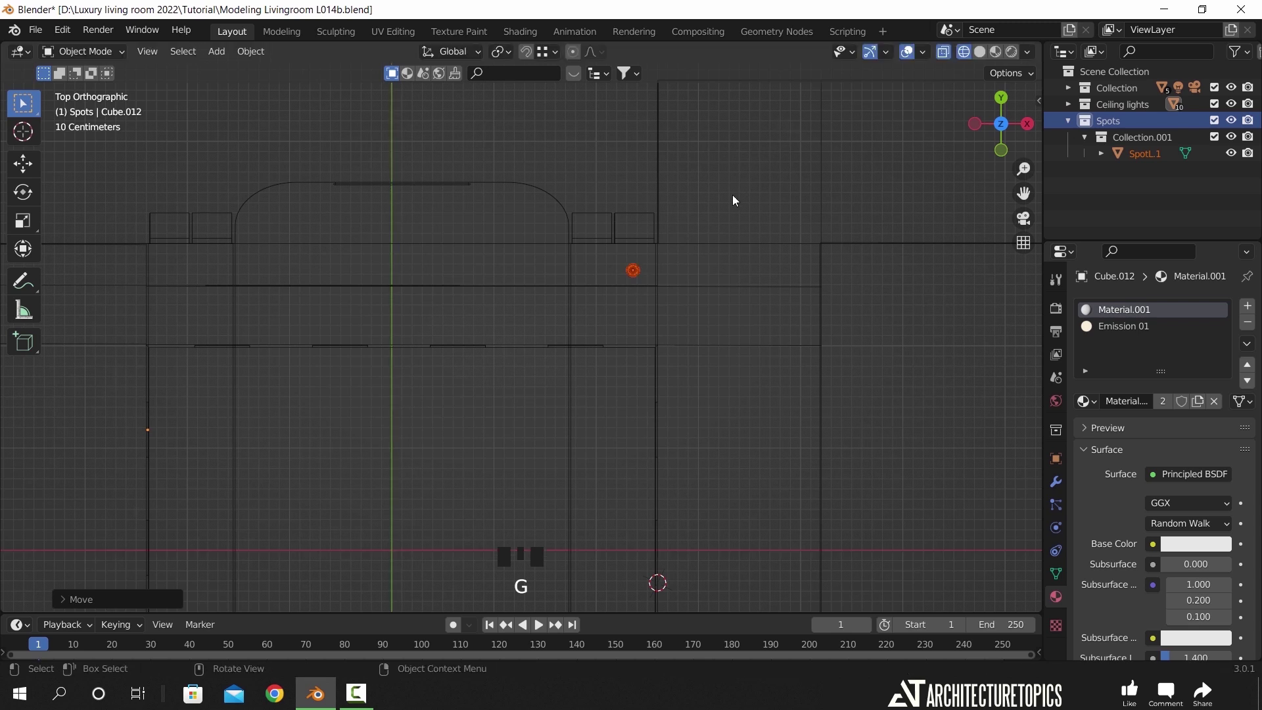
# - Shift the spotlight slightly along negative X, closer to the middle of the two niches
pyautogui.scroll(9, 589, 317)
pyautogui.keyDown('shift'); pyautogui.moveTo(623, 215); pyautogui.dragTo(658, 386, button='middle'); pyautogui.keyUp('shift')
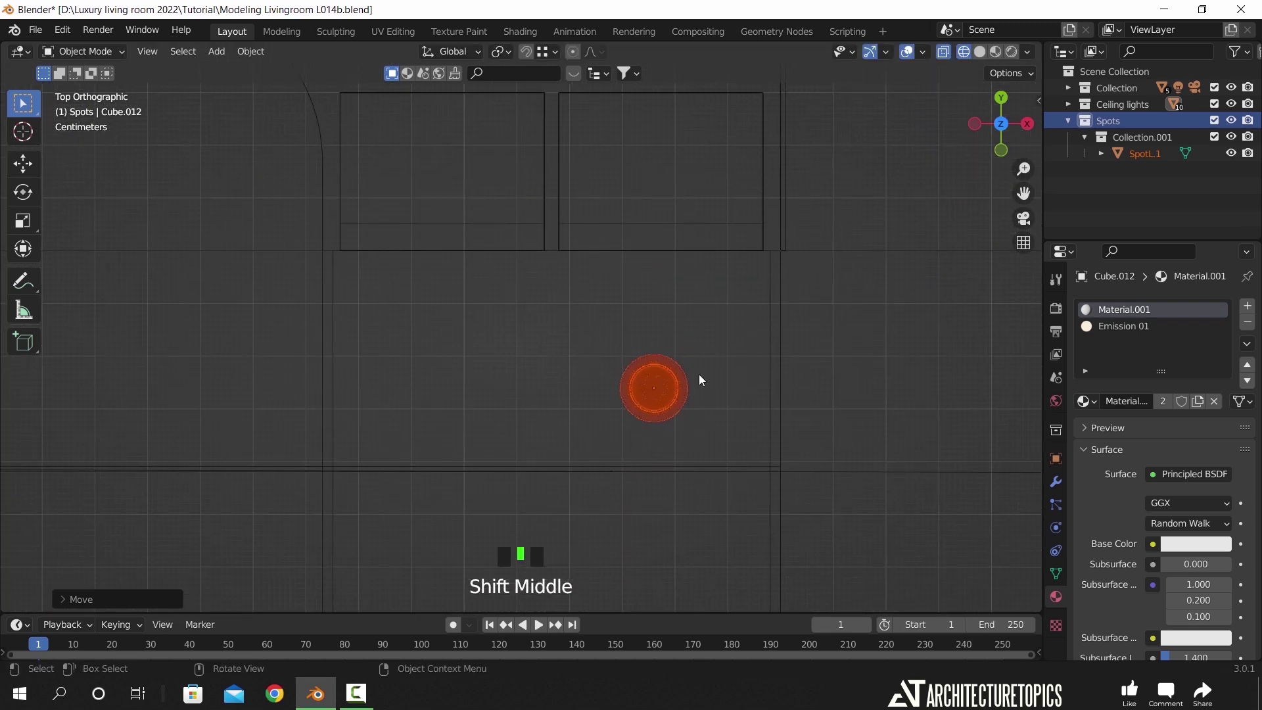
pyautogui.press('g')
pyautogui.click(651, 384)
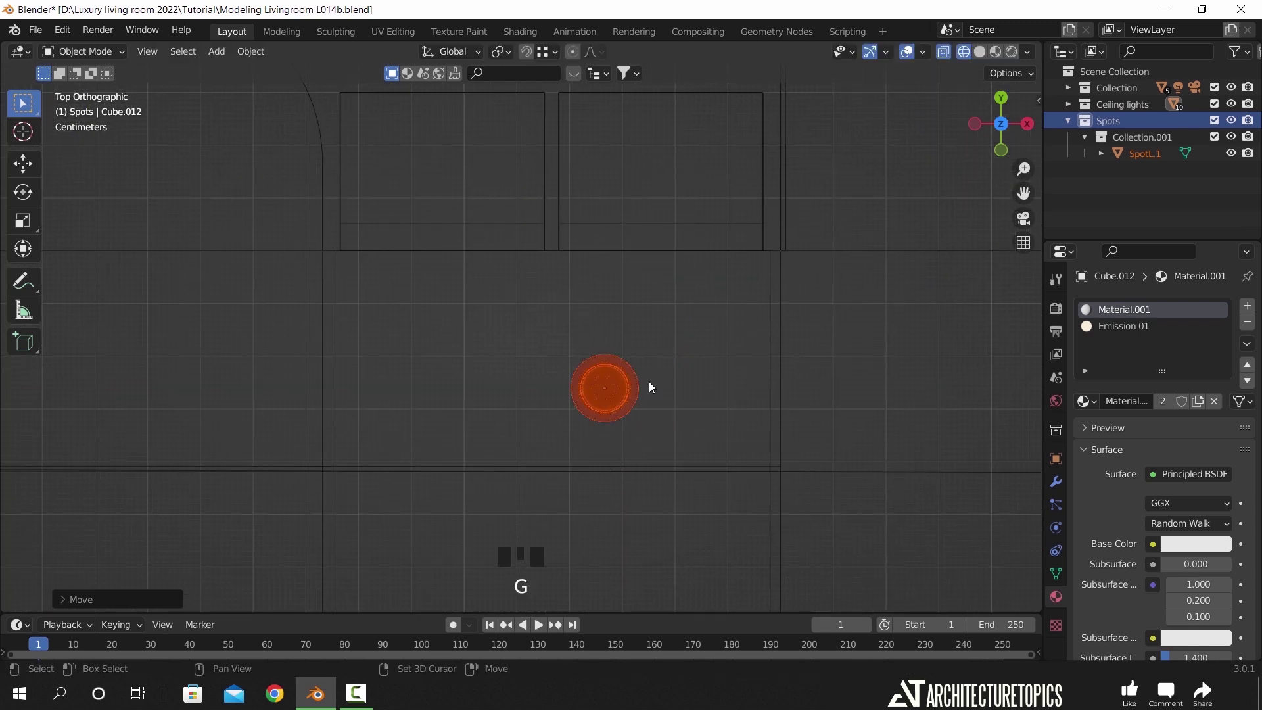
# - Duplicate the spotlight along X and place the copy right beside it on the negative X side
pyautogui.hotkey('shift', 'd')
pyautogui.press('x')
pyautogui.click(574, 384)
# - Center the pair of spotlights along X in front of the two niches and check them in the camera view
pyautogui.keyDown('shift'); pyautogui.click(598, 384); pyautogui.keyUp('shift')
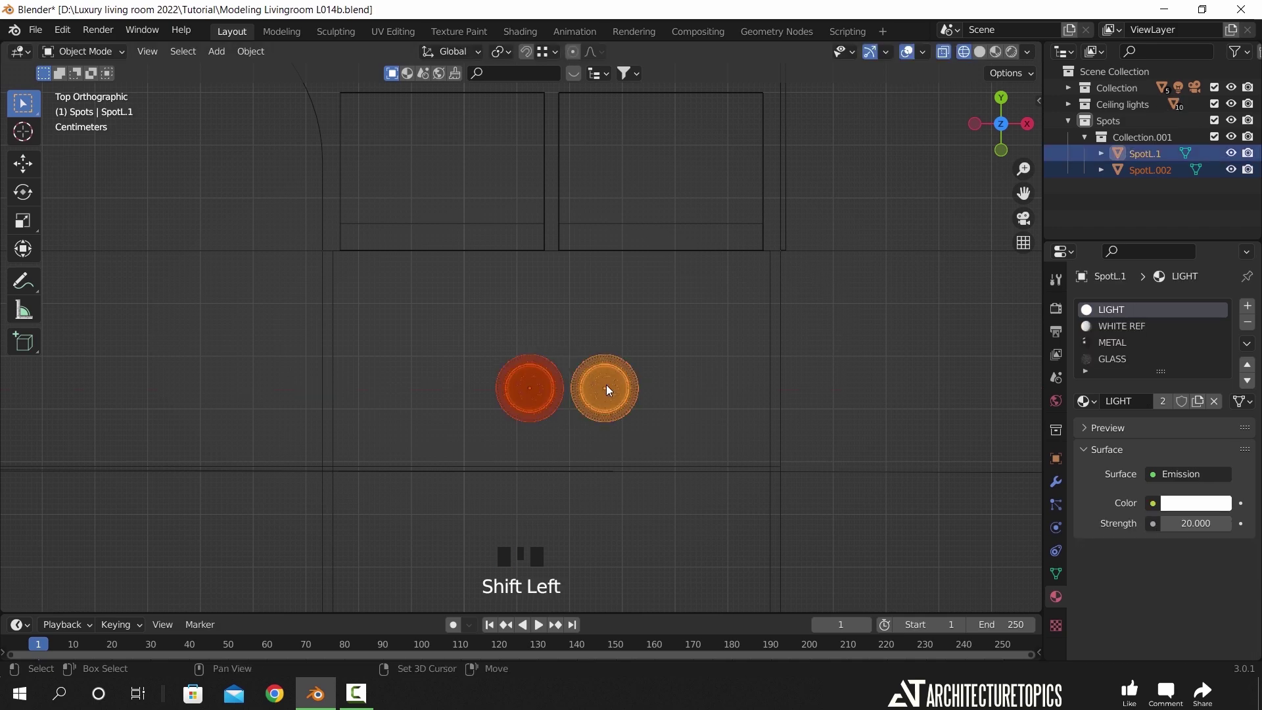
pyautogui.press('g')
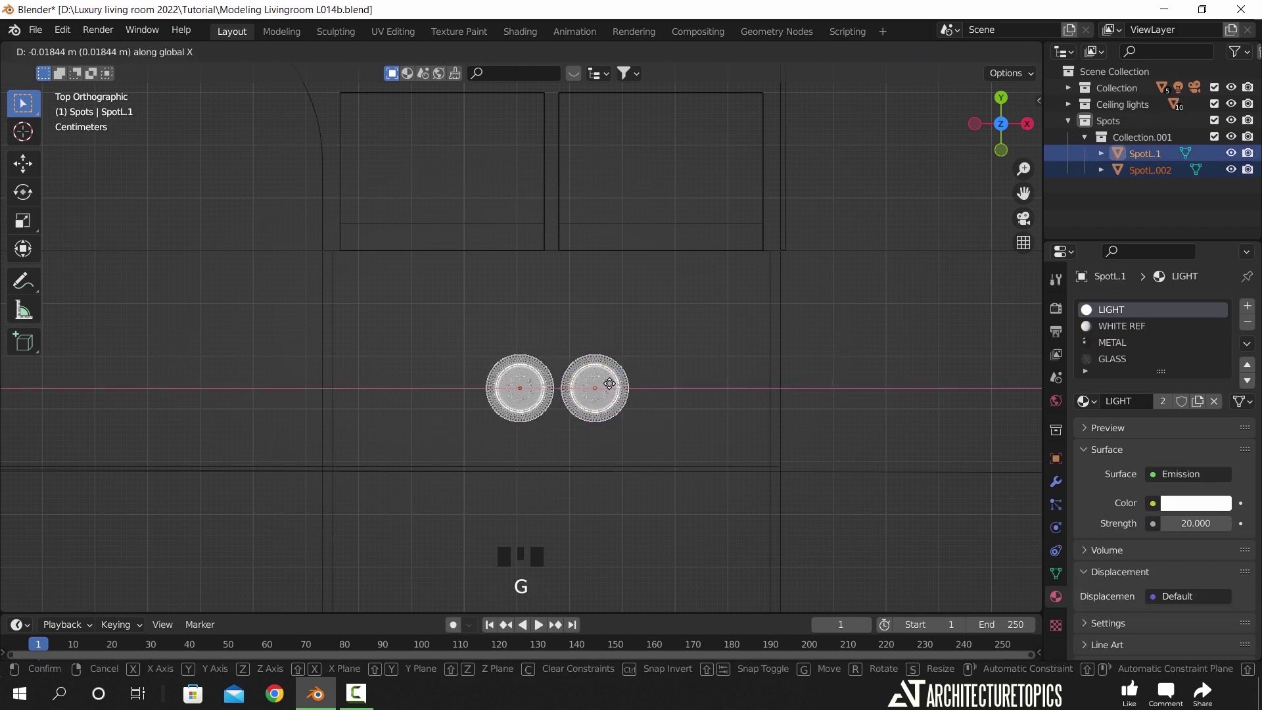
pyautogui.click(630, 384)
pyautogui.press('KP_0')
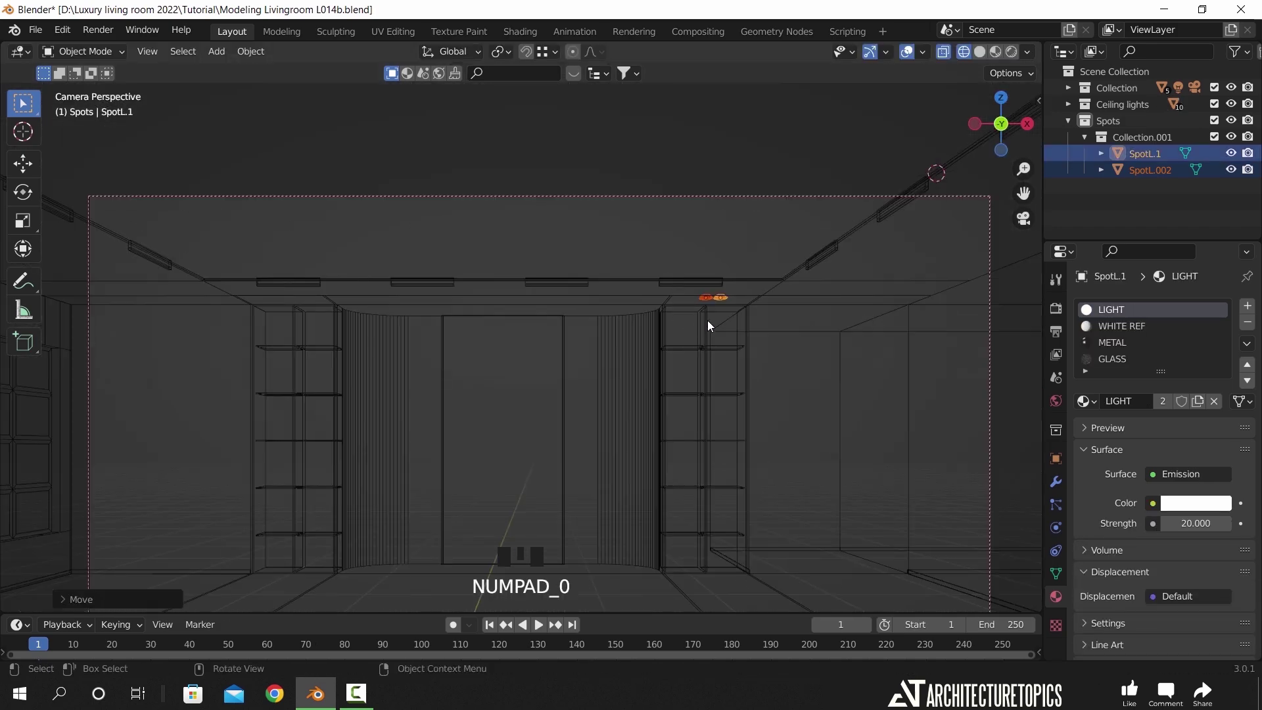
# - Switch the camera view to material preview and lower both spotlights slightly along Z to the ceiling surface
pyautogui.keyDown('shift'); pyautogui.moveTo(707, 321); pyautogui.dragTo(529, 266, button='middle'); pyautogui.keyUp('shift')
pyautogui.scroll(5, 680, 218)
pyautogui.press('z')
pyautogui.keyDown('shift'); pyautogui.moveTo(684, 309); pyautogui.dragTo(705, 395, button='middle'); pyautogui.keyUp('shift')
pyautogui.press('g')
pyautogui.press('z')
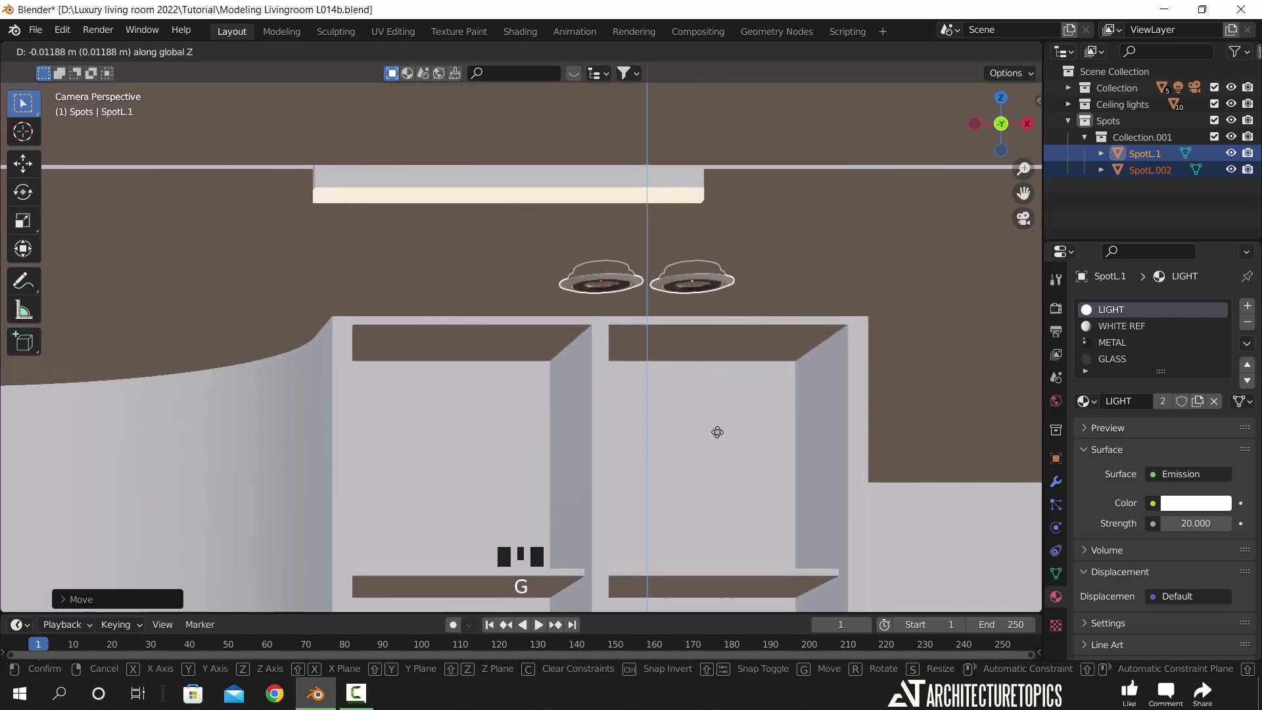
pyautogui.click(721, 453)
# - Fine-tune the height of both spotlights along Z against the ceiling and check them in the whole camera view
pyautogui.scroll(3, 708, 367)
pyautogui.keyDown('shift'); pyautogui.moveTo(684, 294); pyautogui.dragTo(716, 289, button='middle'); pyautogui.keyUp('shift')
pyautogui.scroll(4, 484, 387)
pyautogui.scroll(2, 720, 316)
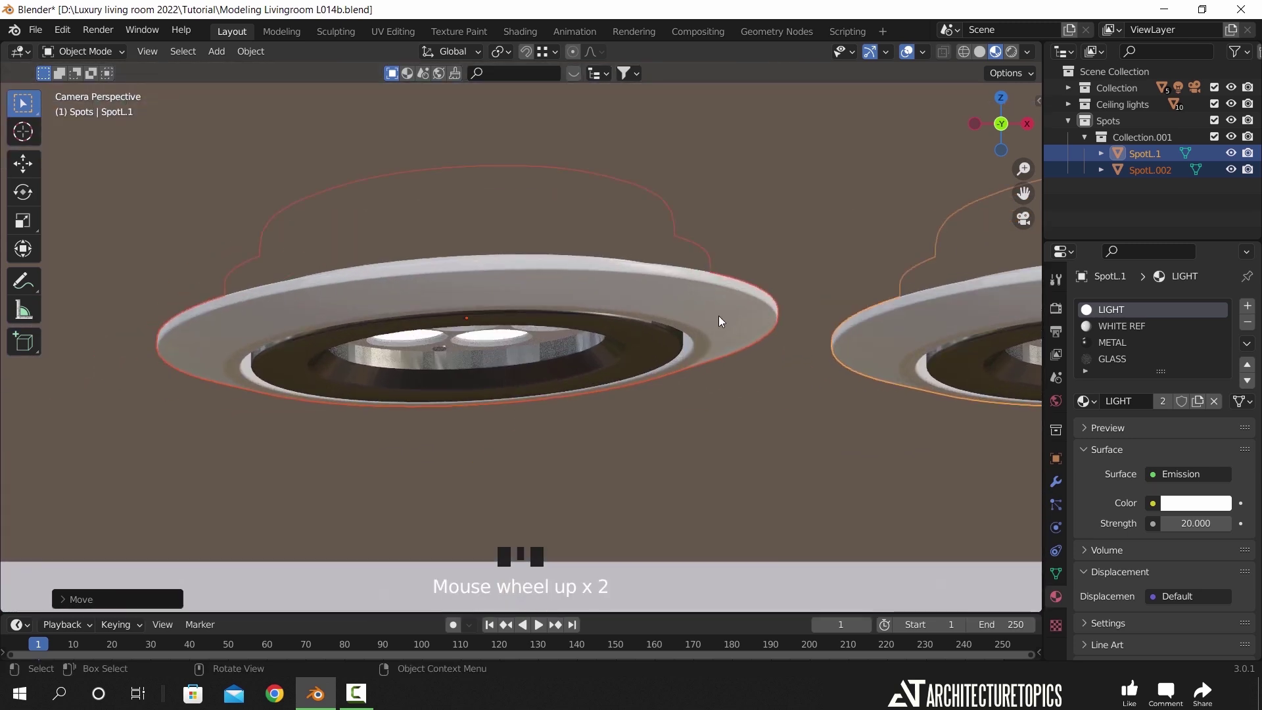
pyautogui.press('g')
pyautogui.press('z')
pyautogui.keyDown('shift'); pyautogui.click(754, 338); pyautogui.keyUp('shift')
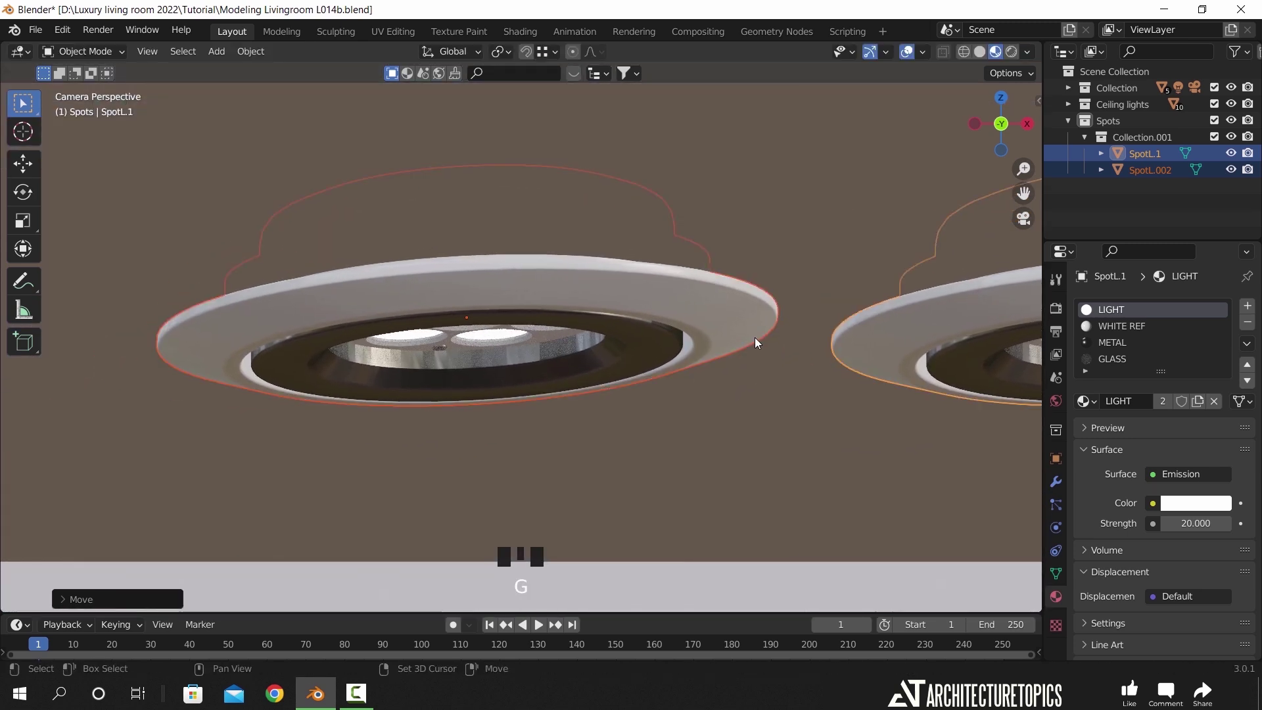
pyautogui.scroll(-20, 685, 261)
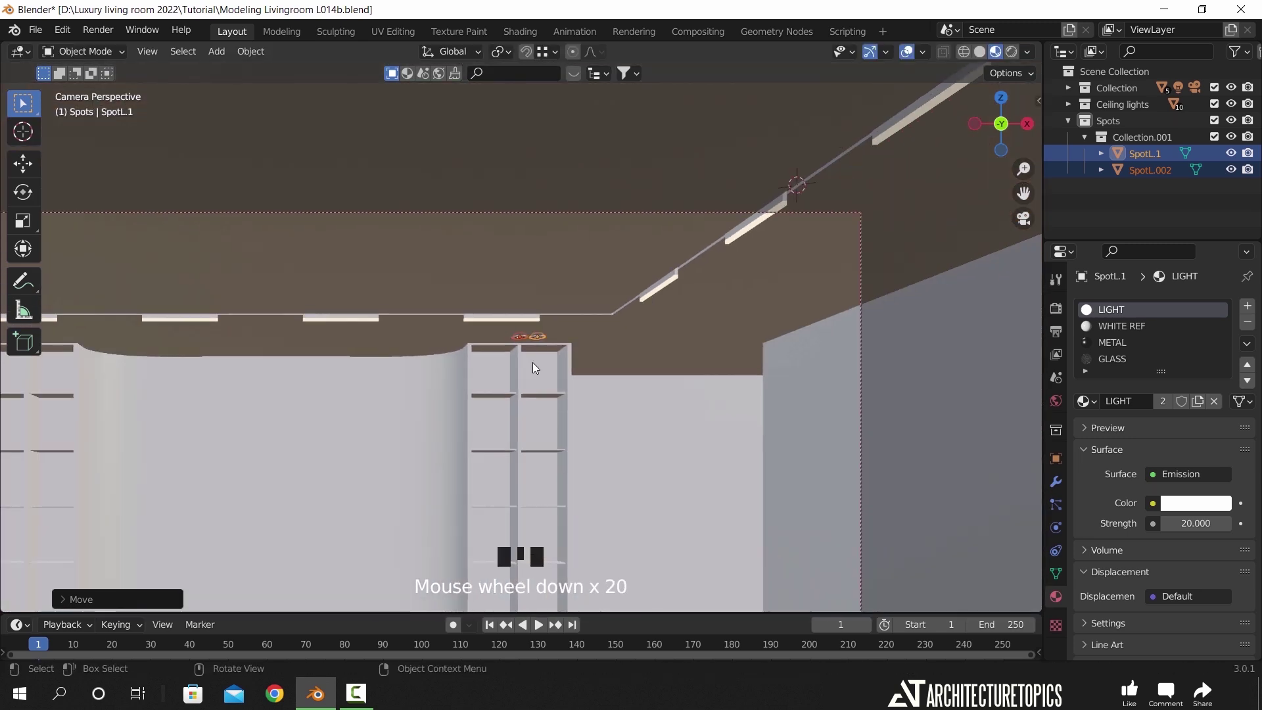
pyautogui.keyDown('shift'); pyautogui.moveTo(533, 362); pyautogui.dragTo(688, 290, button='middle'); pyautogui.keyUp('shift')
pyautogui.scroll(-2, 741, 360)
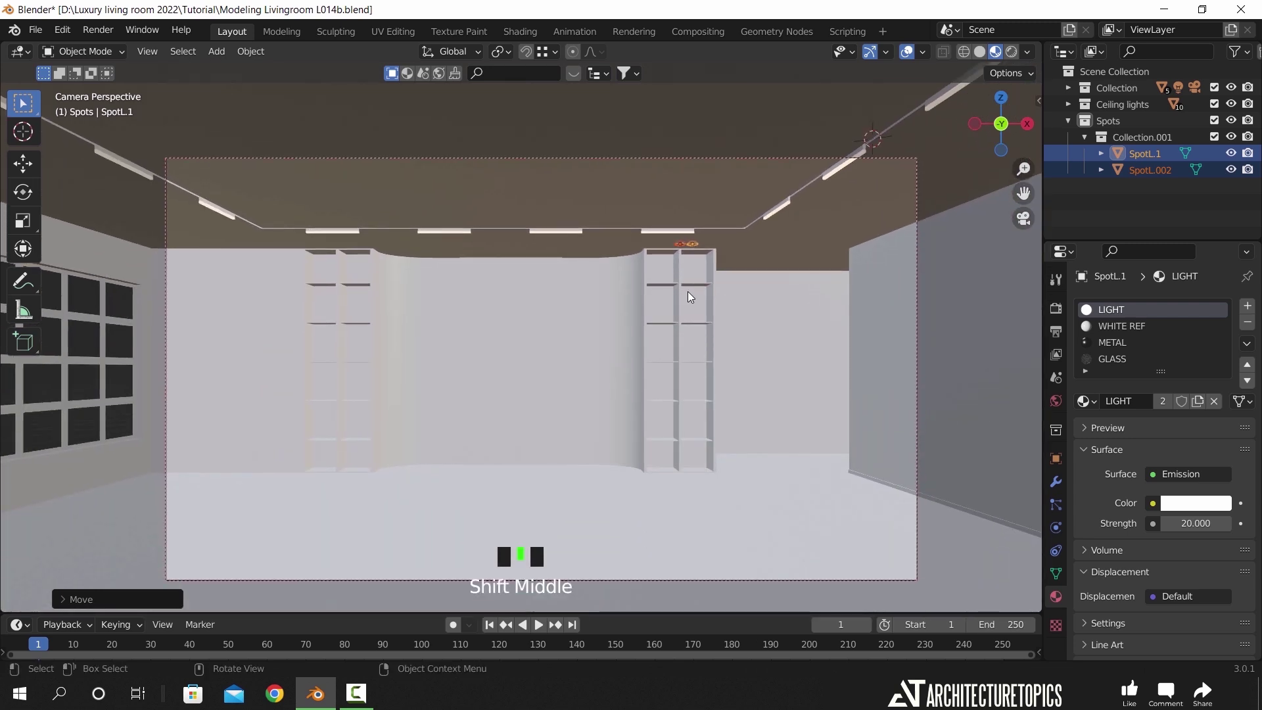
# - In a front wireframe view, duplicate the pair of spotlights about 0.8 m along negative X, above the curved slatted wall
pyautogui.scroll(3, 688, 296)
pyautogui.press('KP_1')
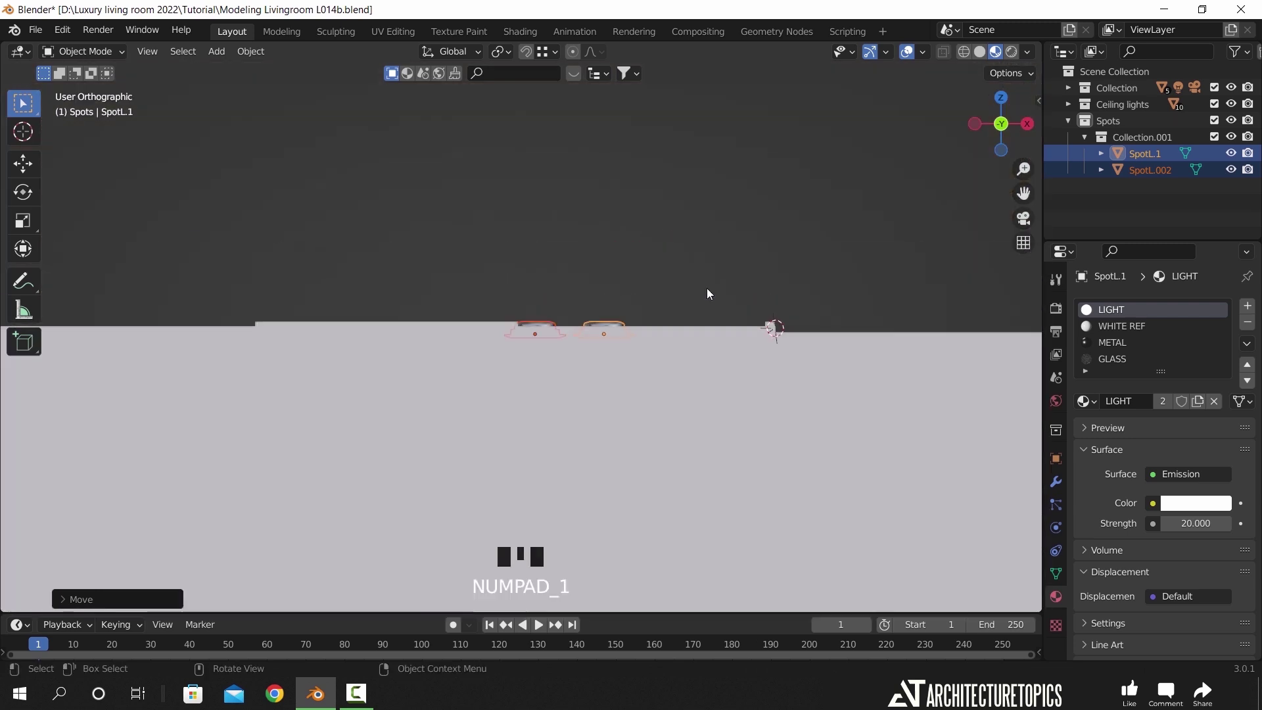
pyautogui.press('z')
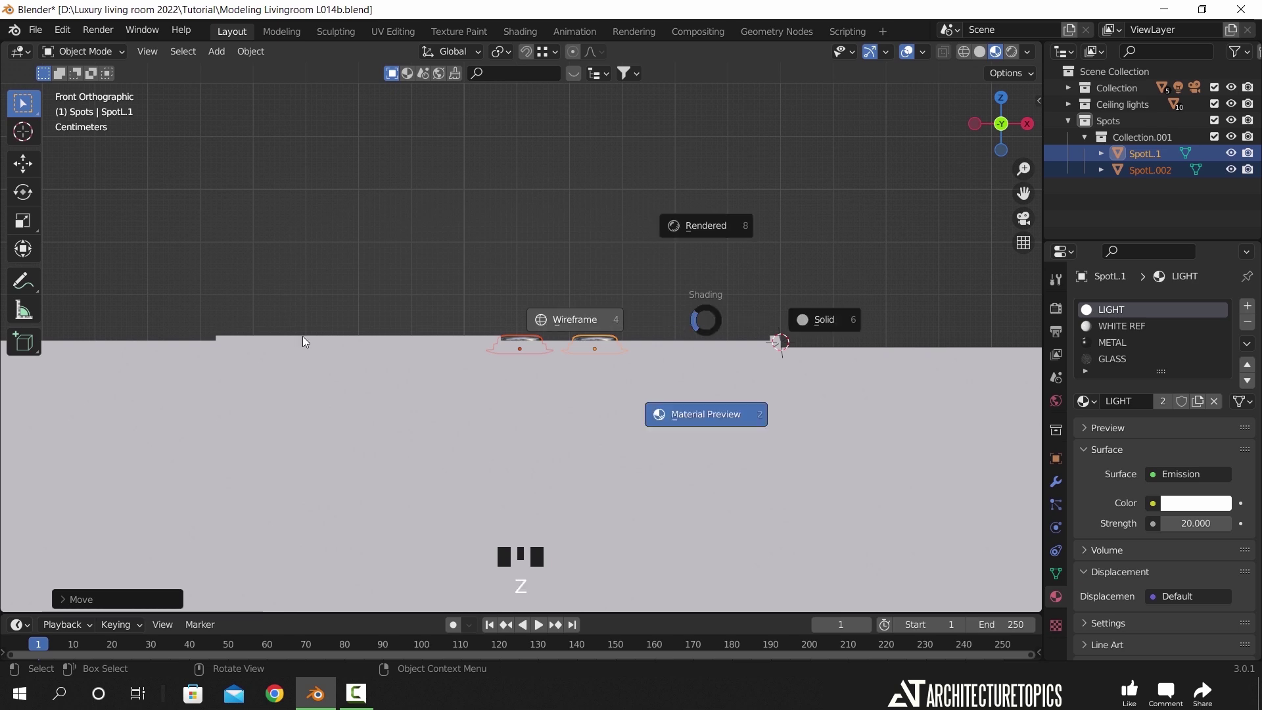
pyautogui.click(300, 336)
pyautogui.scroll(-3, 499, 355)
pyautogui.keyDown('shift'); pyautogui.moveTo(499, 356); pyautogui.dragTo(657, 310, button='middle'); pyautogui.keyUp('shift')
pyautogui.scroll(3, 775, 294)
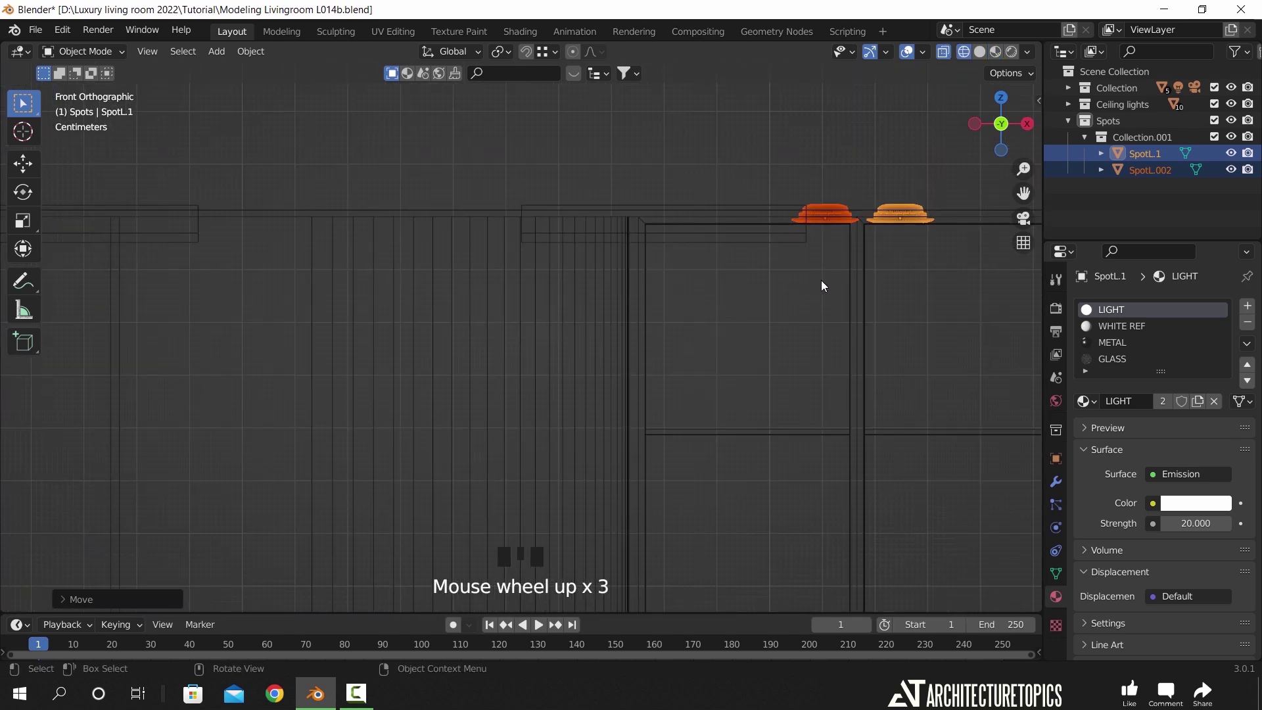
pyautogui.scroll(-2, 819, 287)
pyautogui.hotkey('shift', 'd')
pyautogui.press('x')
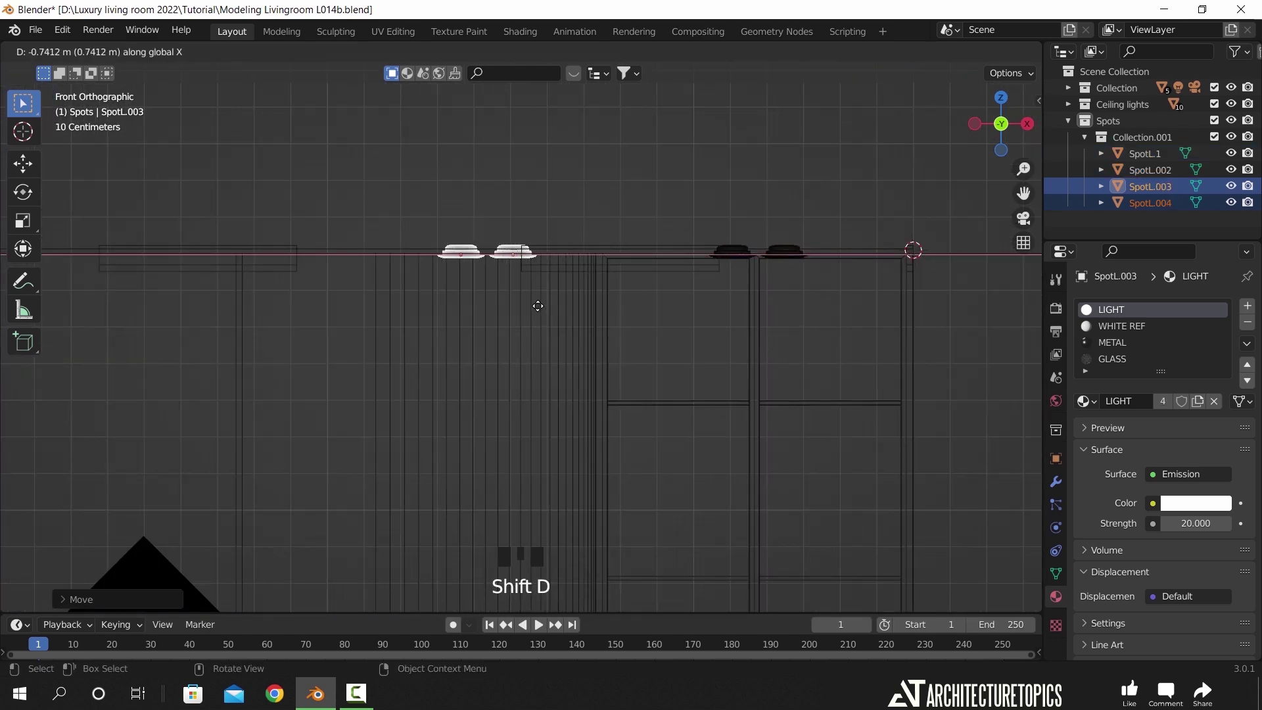
pyautogui.click(518, 305)
# - Try extending the selection to all four spotlights, leaving out the room cube and the ceiling light bars
pyautogui.keyDown('shift'); pyautogui.click(738, 255); pyautogui.keyUp('shift')
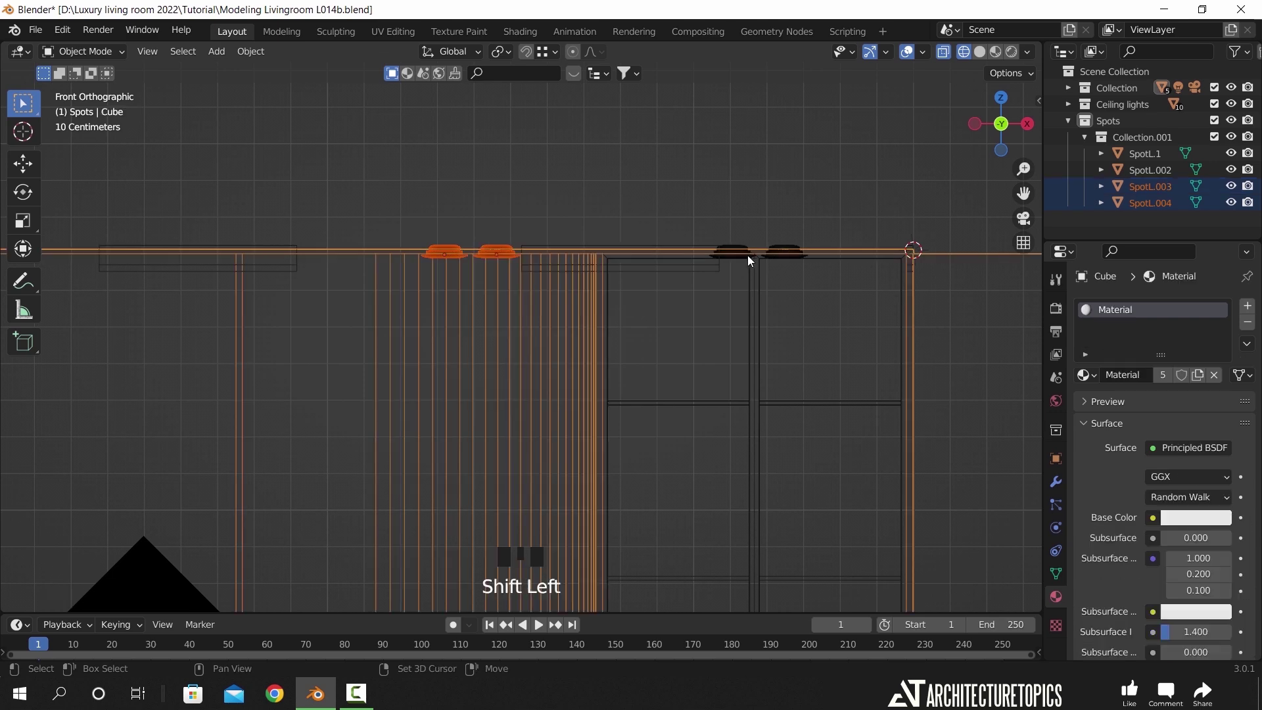
pyautogui.keyDown('shift'); pyautogui.moveTo(701, 228); pyautogui.dragTo(822, 283); pyautogui.keyUp('shift')
pyautogui.keyDown('ctrl'); pyautogui.moveTo(937, 349); pyautogui.dragTo(701, 286); pyautogui.keyUp('ctrl')
pyautogui.keyDown('shift'); pyautogui.click(615, 302); pyautogui.keyUp('shift')
pyautogui.scroll(-2, 668, 281)
pyautogui.keyDown('ctrl'); pyautogui.moveTo(621, 243); pyautogui.dragTo(586, 345); pyautogui.keyUp('ctrl')
pyautogui.keyDown('shift'); pyautogui.moveTo(736, 334); pyautogui.dragTo(799, 358, button='middle'); pyautogui.keyUp('shift')
pyautogui.scroll(-2, 721, 343)
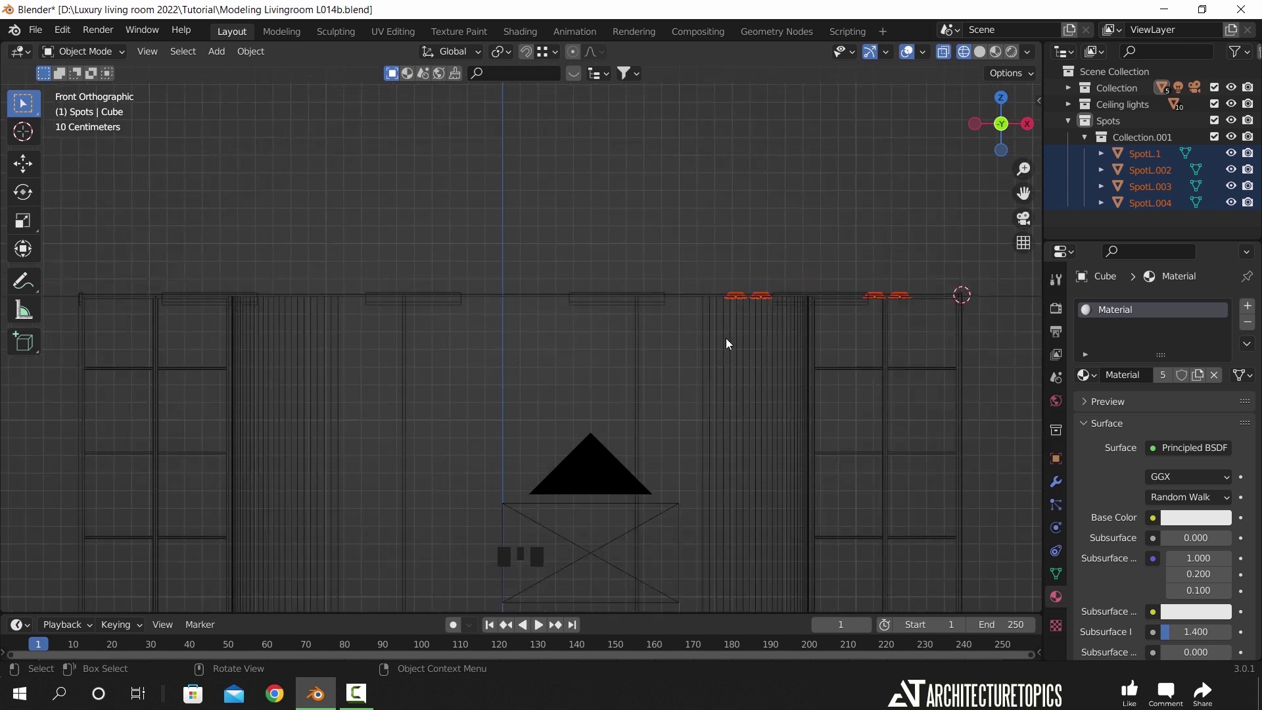
# - Deselect the original pair and move only the duplicated pair of spotlights farther along negative X, toward the middle of the room
pyautogui.keyDown('ctrl'); pyautogui.moveTo(826, 261); pyautogui.dragTo(893, 361); pyautogui.keyUp('ctrl')
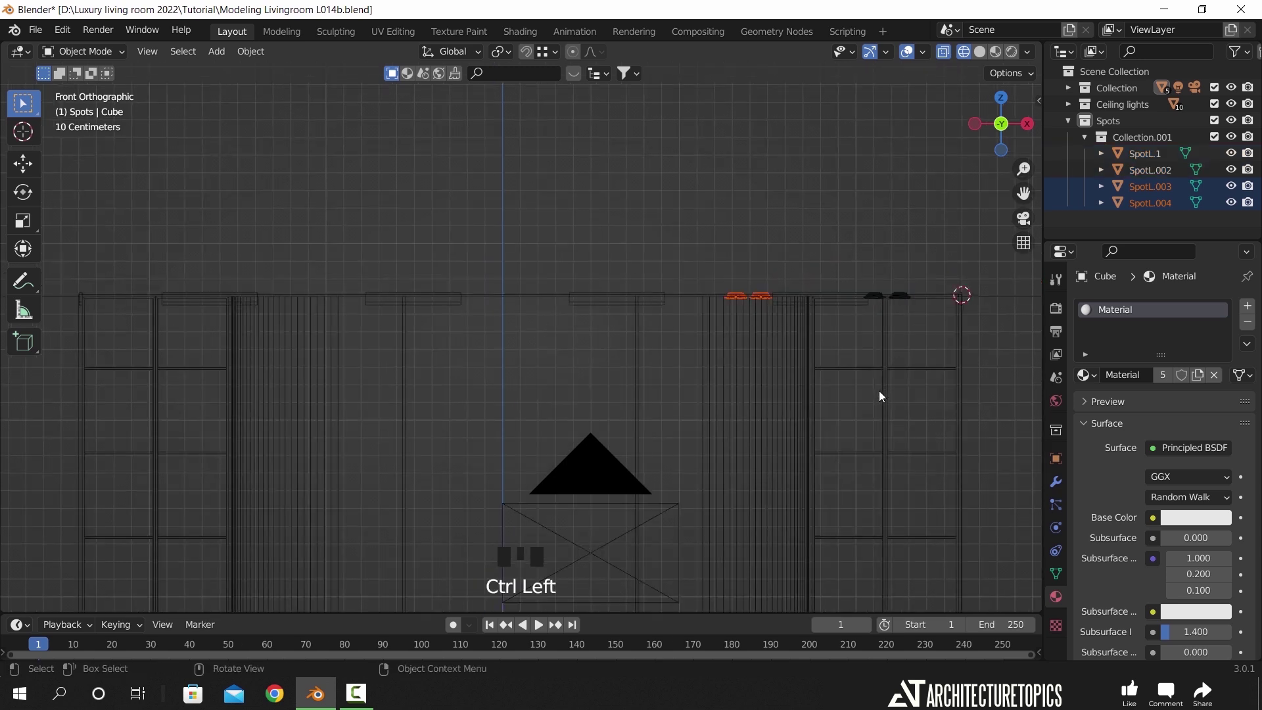
pyautogui.press('g')
pyautogui.click(805, 394)
# - Add the original pair of spotlights in front of the niches to the selection
pyautogui.keyDown('shift'); pyautogui.moveTo(857, 275); pyautogui.dragTo(768, 435); pyautogui.keyUp('shift')
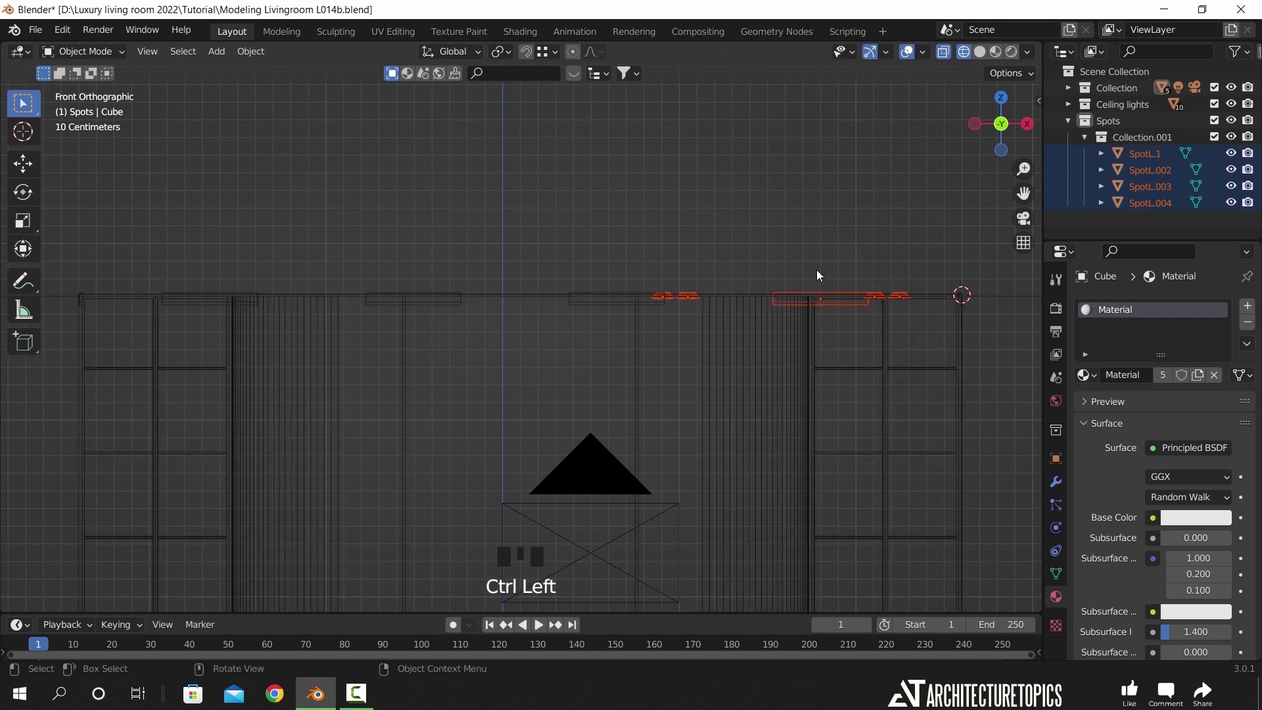
# - Deselect the ceiling light panel and duplicate the four spotlights along X to the opposite half of the ceiling
pyautogui.keyDown('ctrl'); pyautogui.moveTo(818, 275); pyautogui.dragTo(785, 382); pyautogui.keyUp('ctrl')
pyautogui.hotkey('shift', 'd')
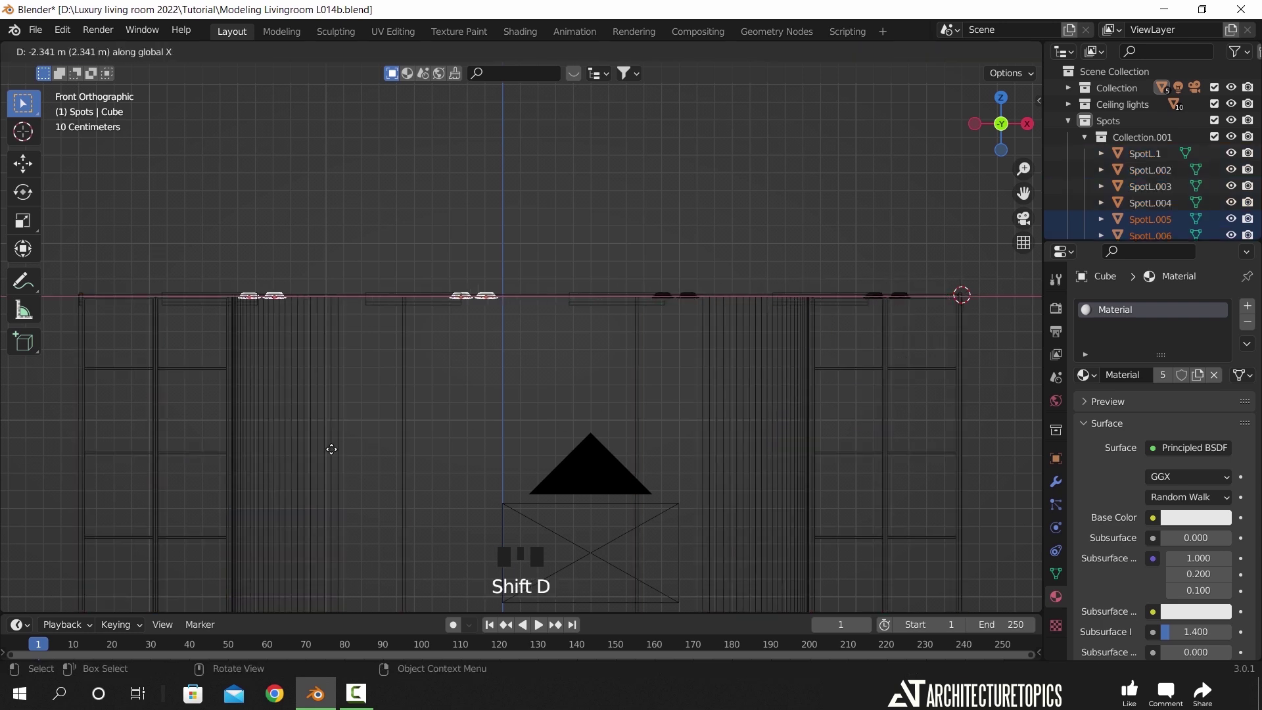
pyautogui.click(257, 462)
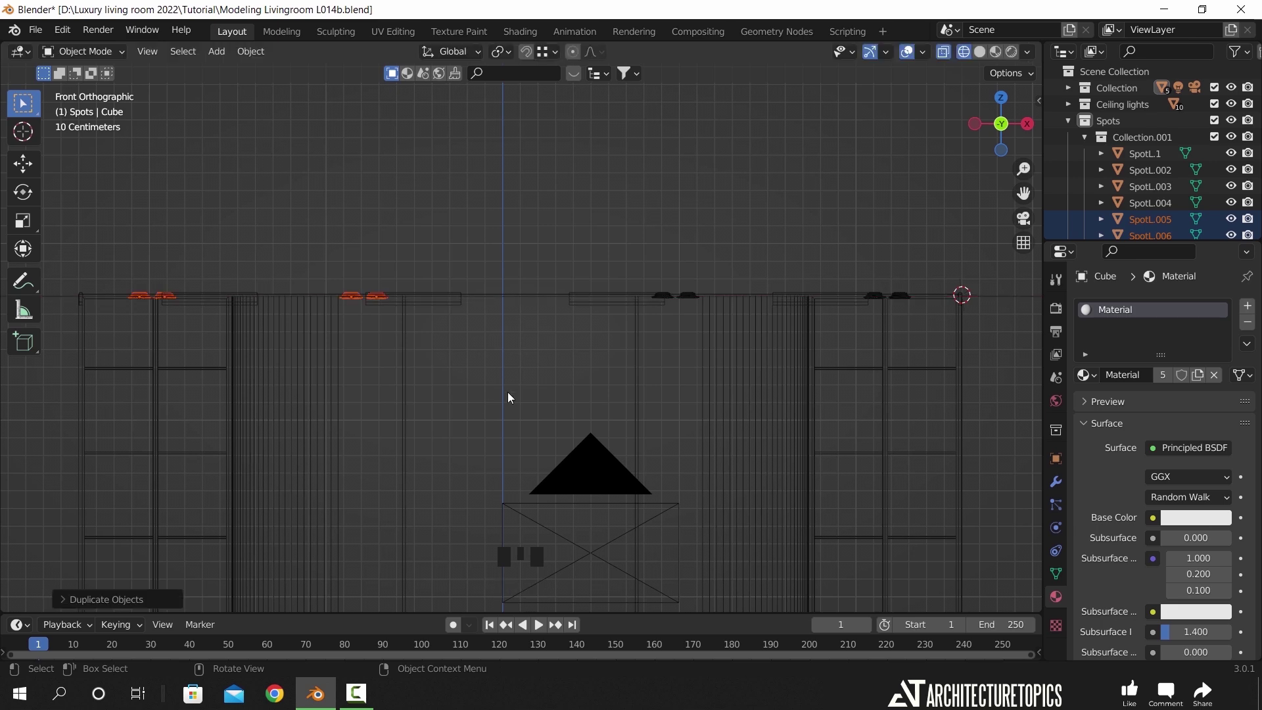
# - Inspect the duplicated spotlights through the camera in solid shading, and return to the wireframe front view
pyautogui.press('KP_0')
pyautogui.press('z')
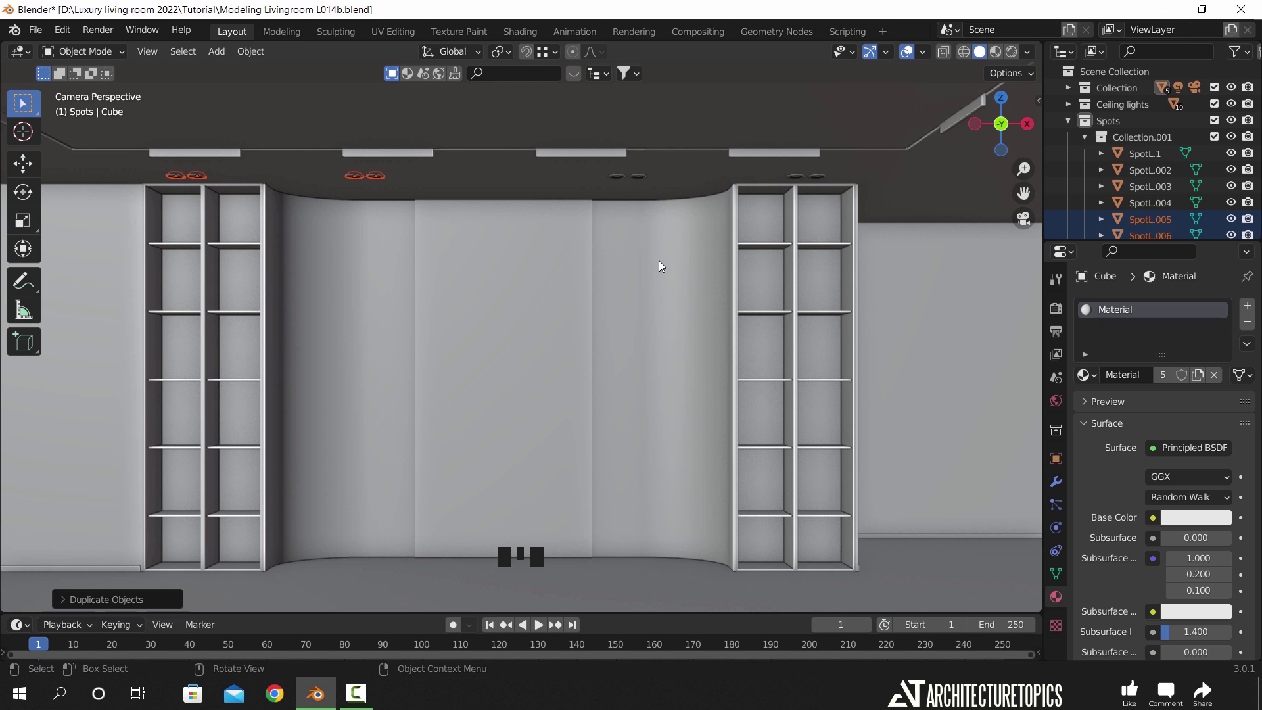
pyautogui.scroll(-3, 659, 261)
pyautogui.press('KP_1')
pyautogui.press('z')
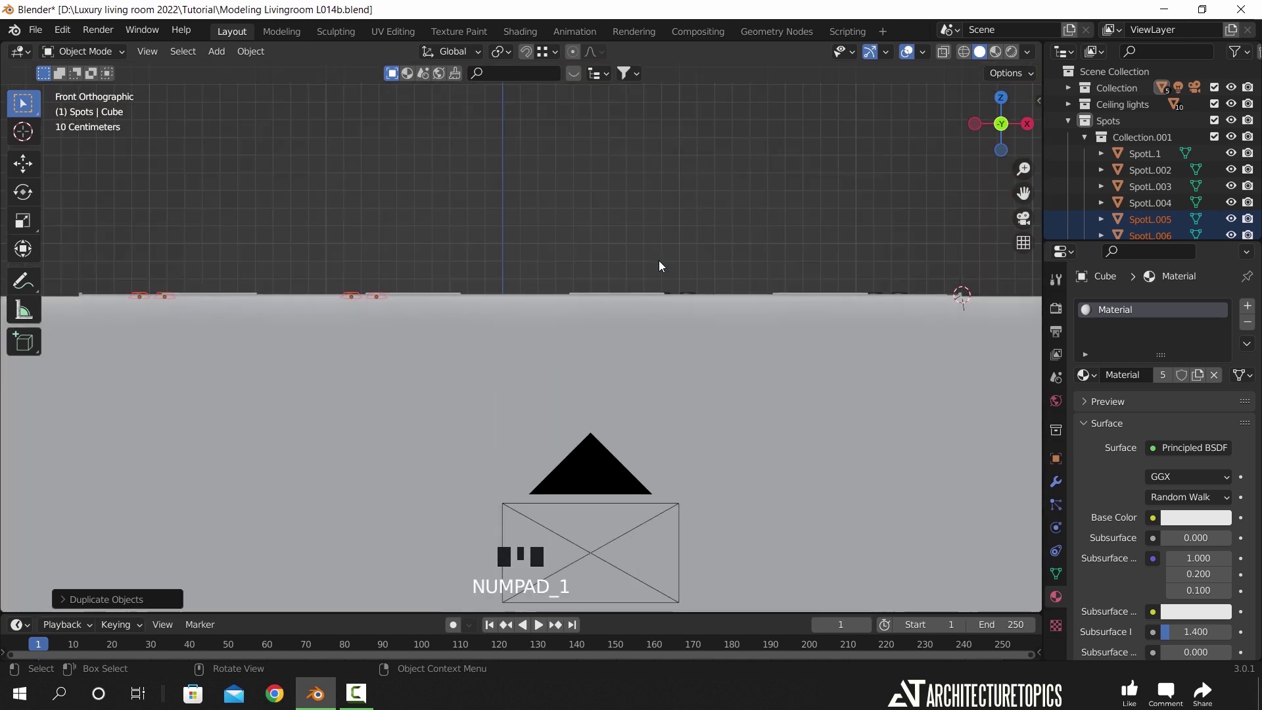
pyautogui.click(453, 285)
pyautogui.scroll(-2, 544, 270)
pyautogui.scroll(2, 580, 345)
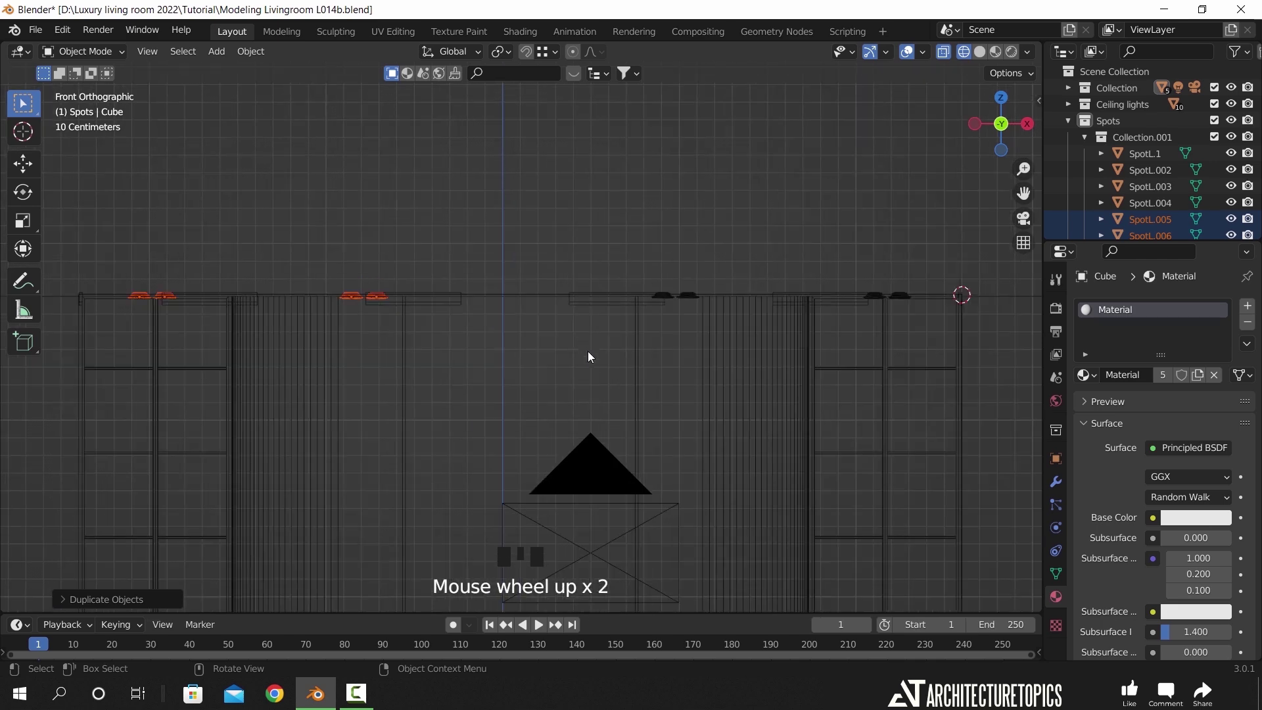
# - In top view, keep only the second spotlight pair selected and duplicate it along X into the passage beyond the shelves
pyautogui.press('KP_7')
pyautogui.scroll(-3, 590, 335)
pyautogui.keyDown('ctrl'); pyautogui.moveTo(270, 317); pyautogui.dragTo(337, 387); pyautogui.keyUp('ctrl')
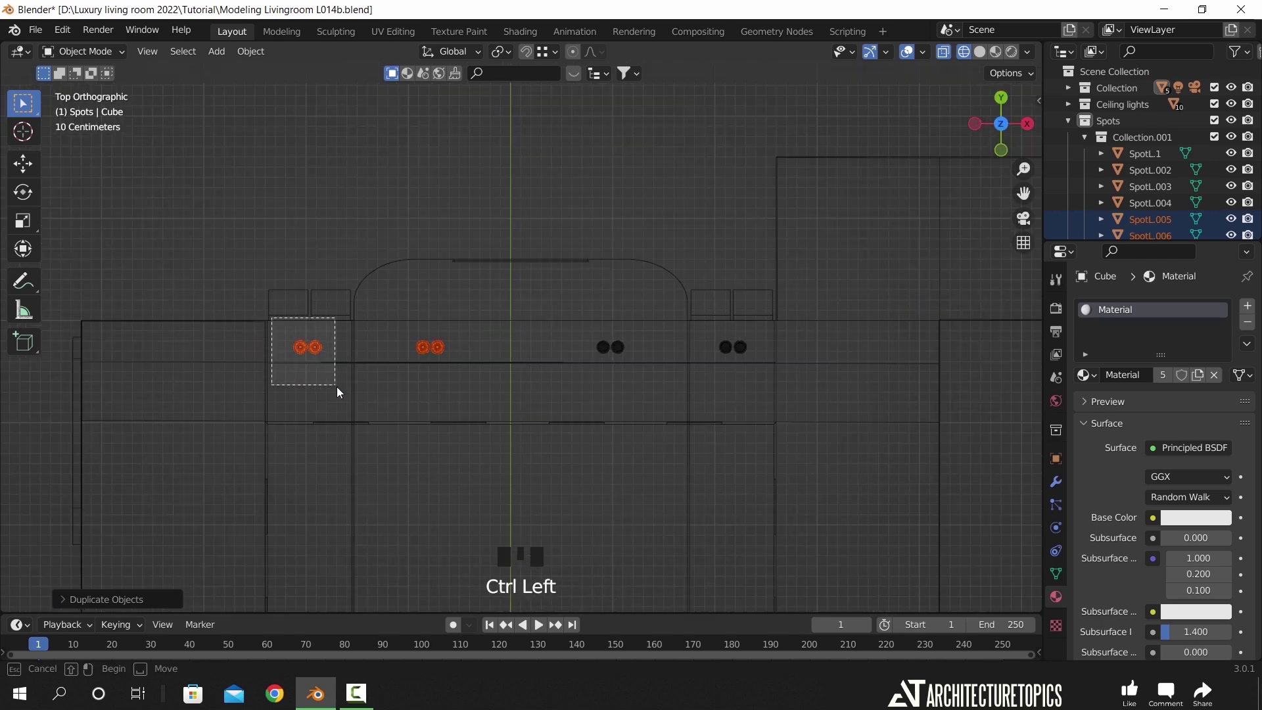
pyautogui.scroll(-3, 594, 387)
pyautogui.keyDown('shift'); pyautogui.moveTo(596, 391); pyautogui.dragTo(434, 406, button='middle'); pyautogui.keyUp('shift')
pyautogui.hotkey('shift', 'd')
pyautogui.press('x')
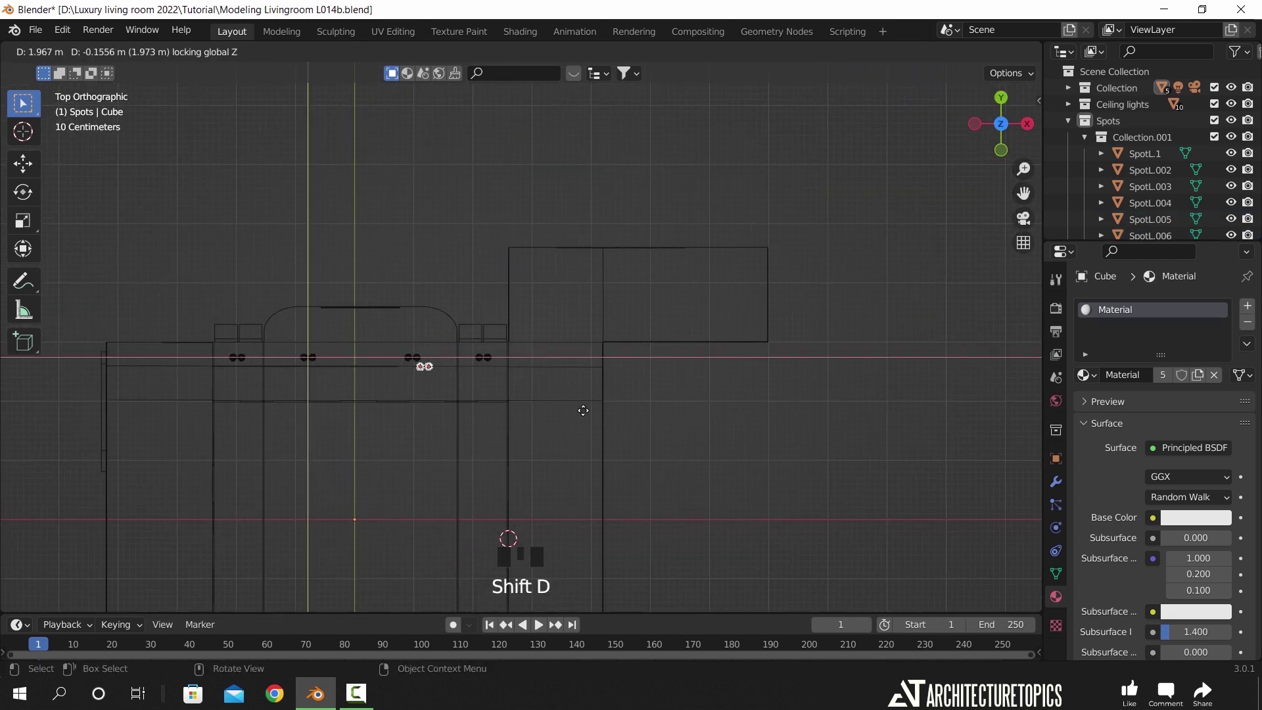
pyautogui.click(716, 405)
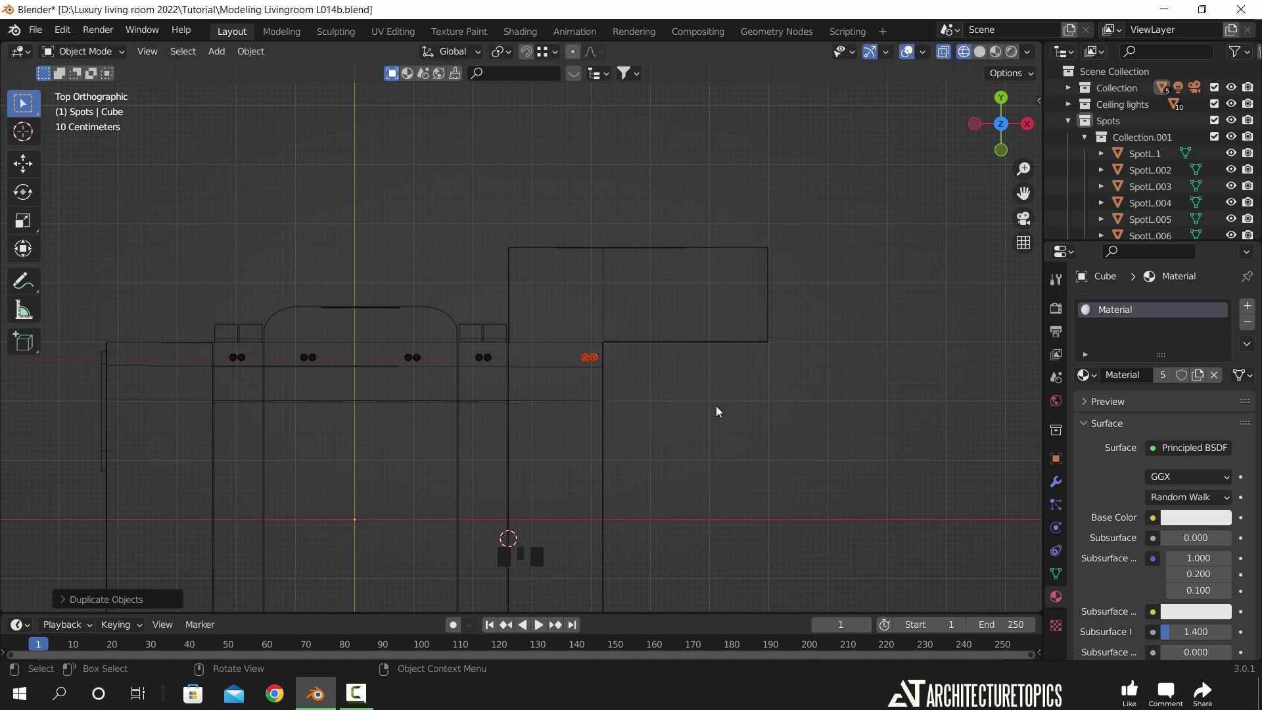
# - Move the new spotlight pair about 1.68 m along Y to near the back wall of the passage recess
pyautogui.press('g')
pyautogui.press('y')
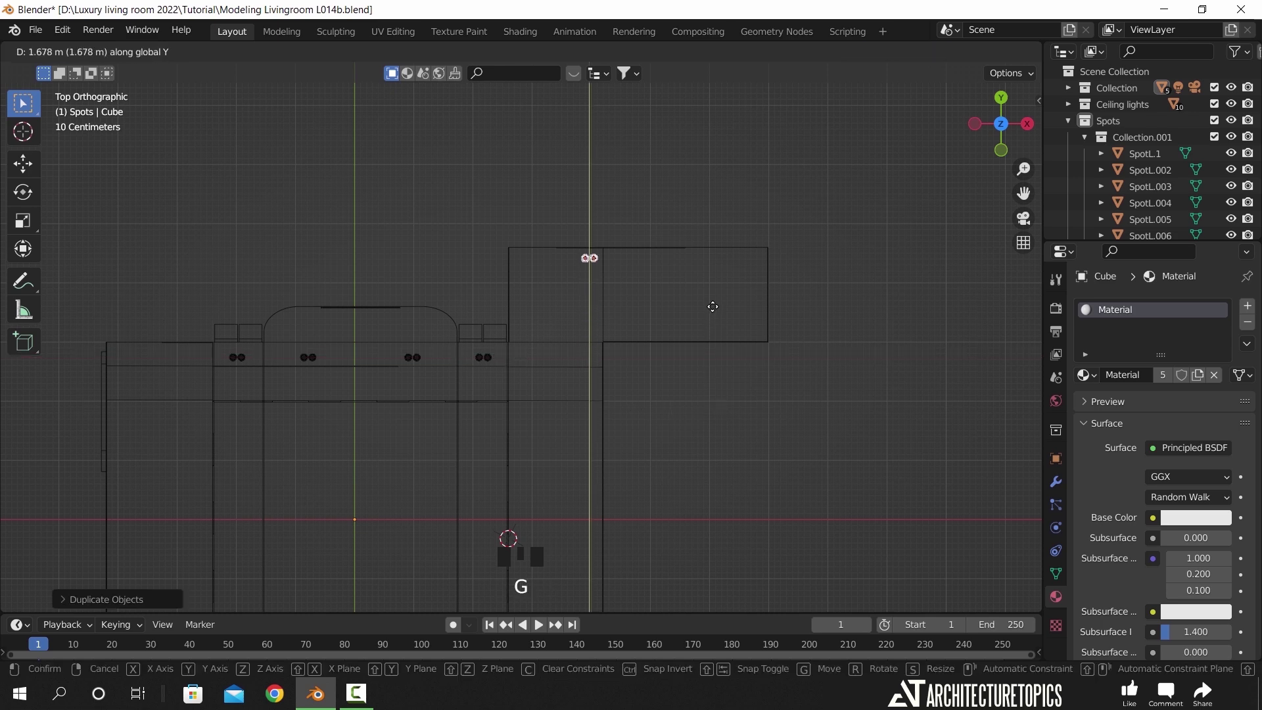
pyautogui.click(713, 306)
# - Duplicate the recess spotlight pair along Y back toward the row of the other ceiling spotlights
pyautogui.scroll(4, 689, 299)
pyautogui.hotkey('shift', 'd')
pyautogui.press('y')
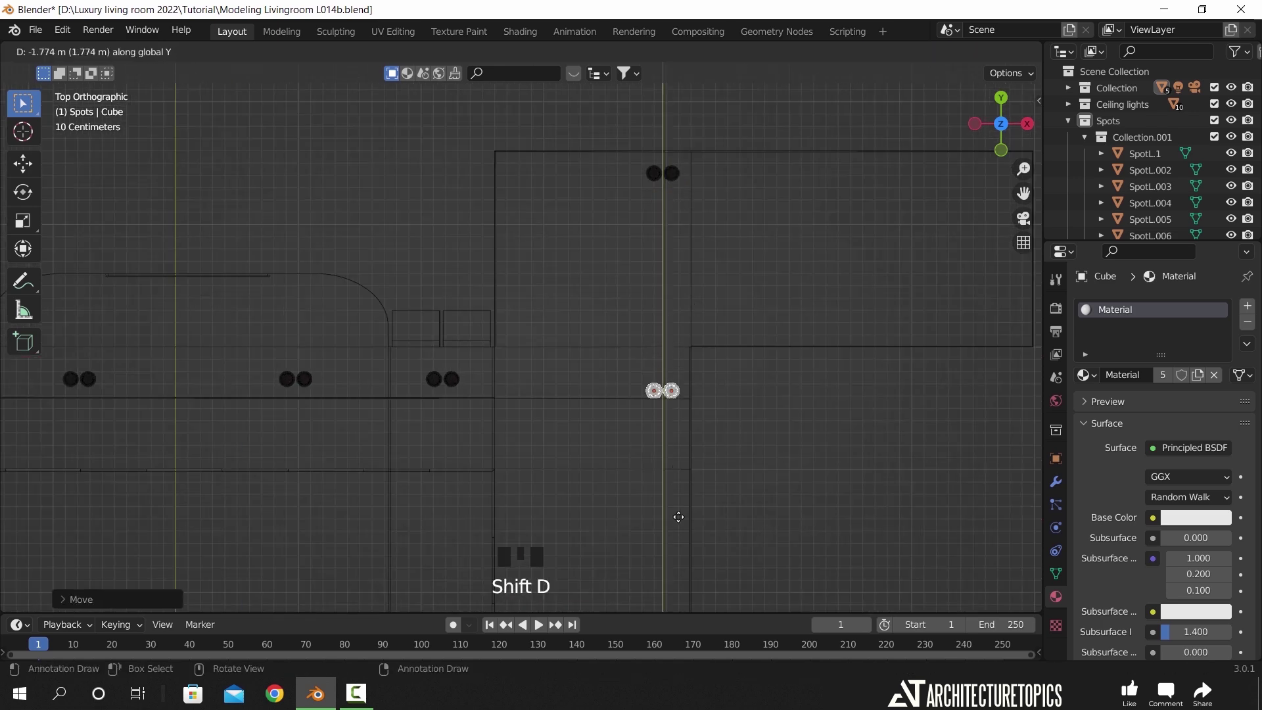
pyautogui.click(680, 523)
# - Rotate the duplicated spotlight pair by 90° and shift it slightly along Y to line up with the row
pyautogui.write('r90')
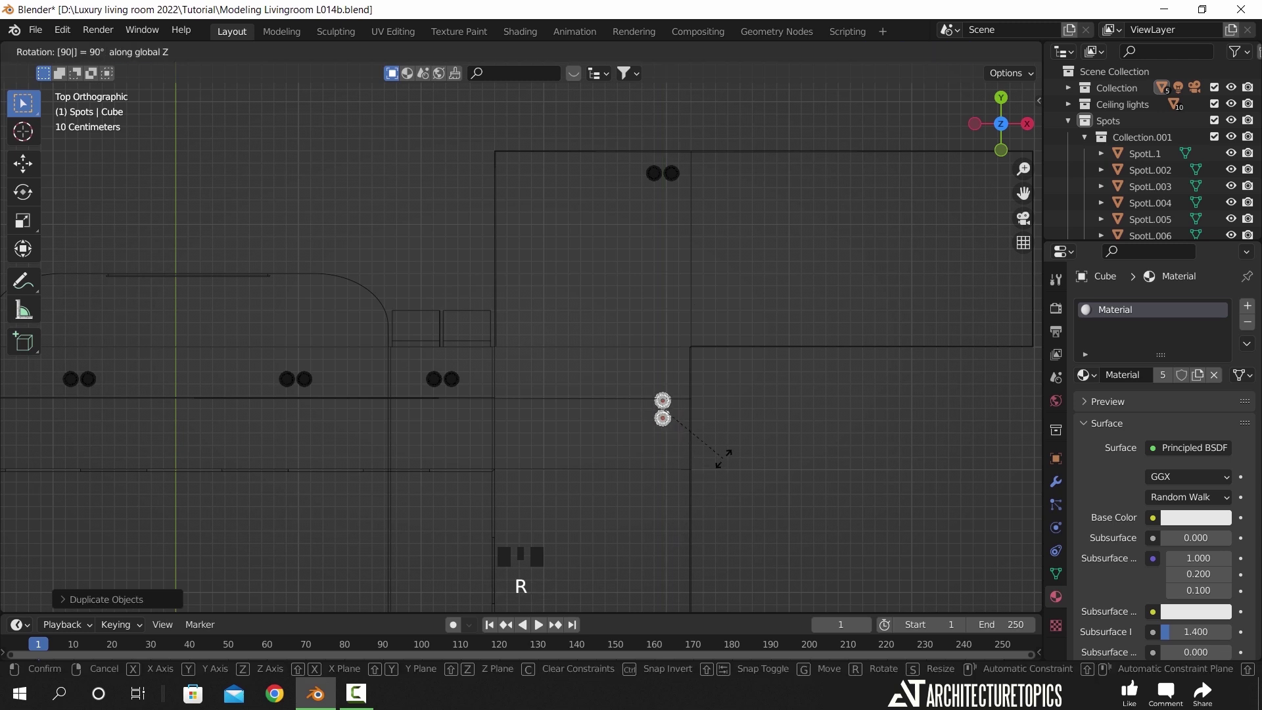
pyautogui.click(723, 459)
pyautogui.press('g')
pyautogui.press('y')
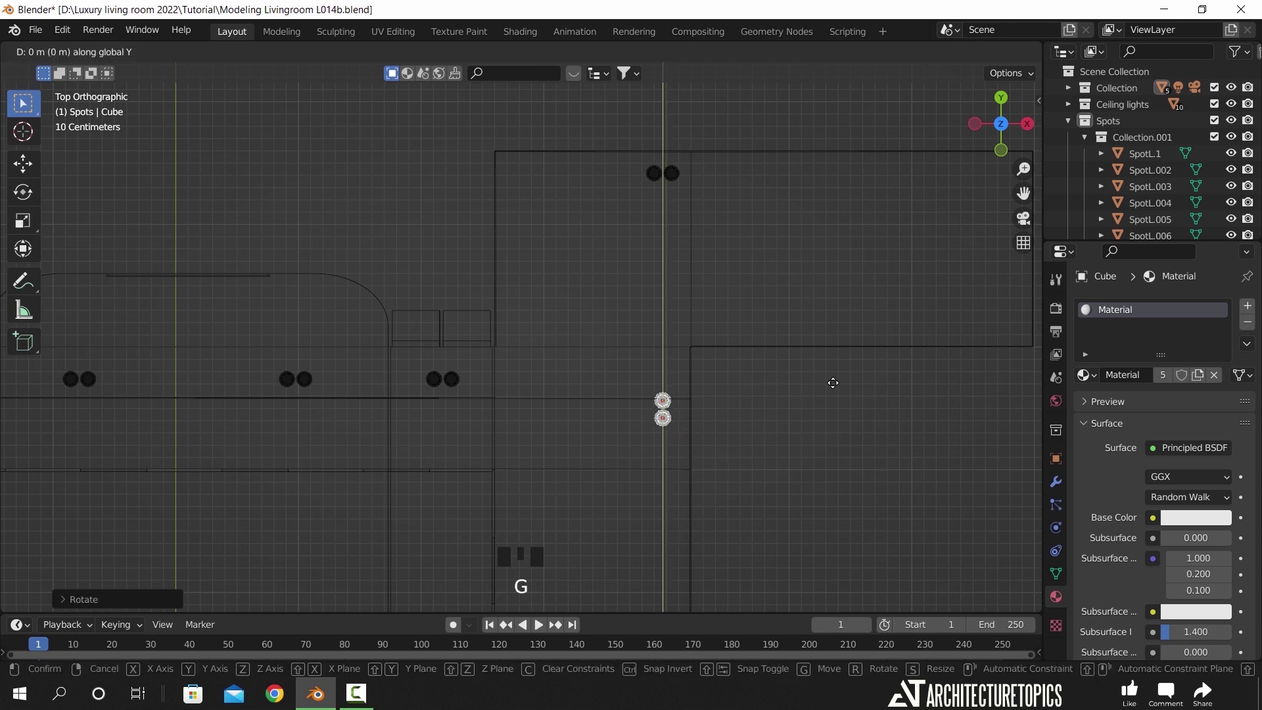
pyautogui.click(885, 455)
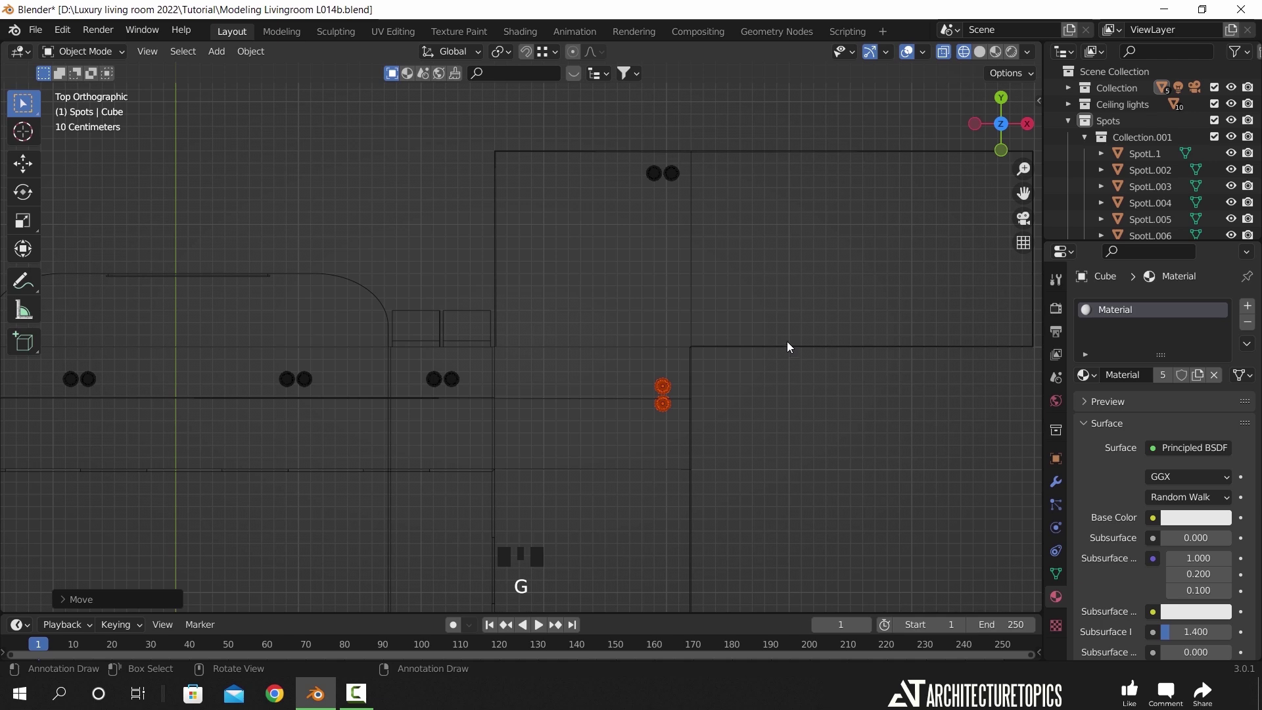
# - Show the room through the camera in solid shading to check the spotlight placement
pyautogui.scroll(-2, 756, 362)
pyautogui.keyDown('shift'); pyautogui.moveTo(679, 403); pyautogui.dragTo(668, 310, button='middle'); pyautogui.keyUp('shift')
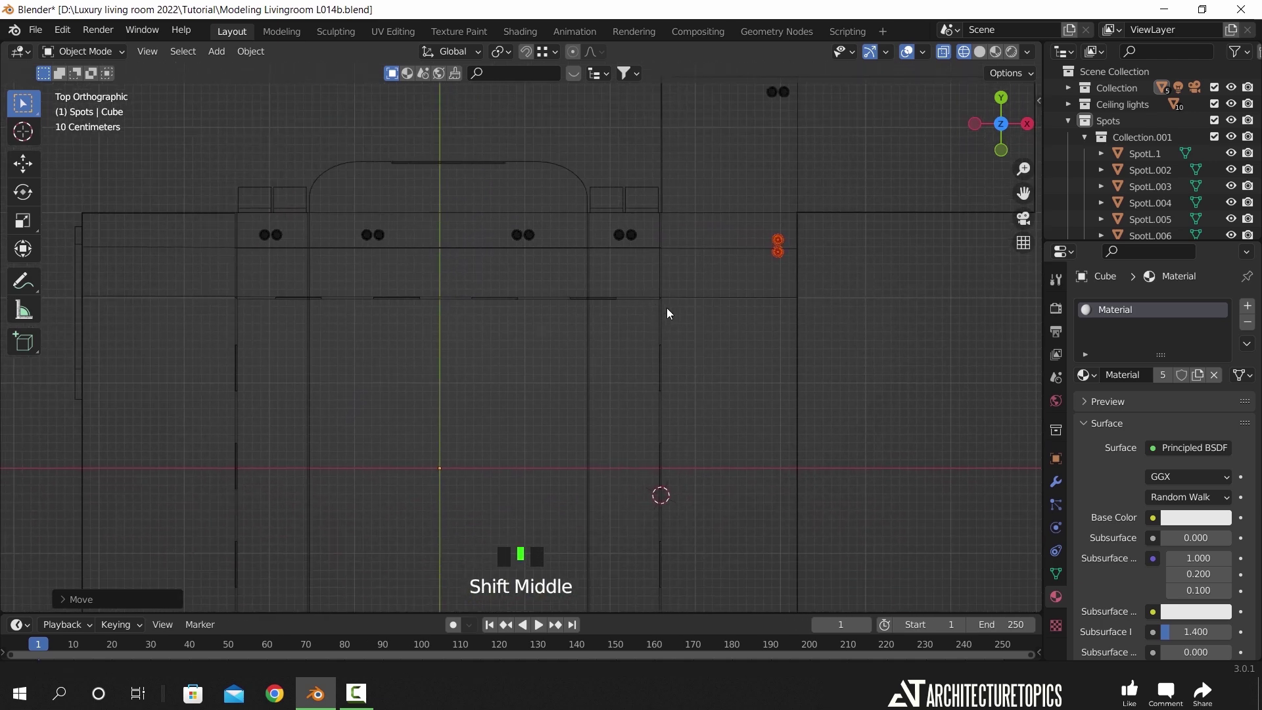
pyautogui.press('KP_0')
pyautogui.press('z')
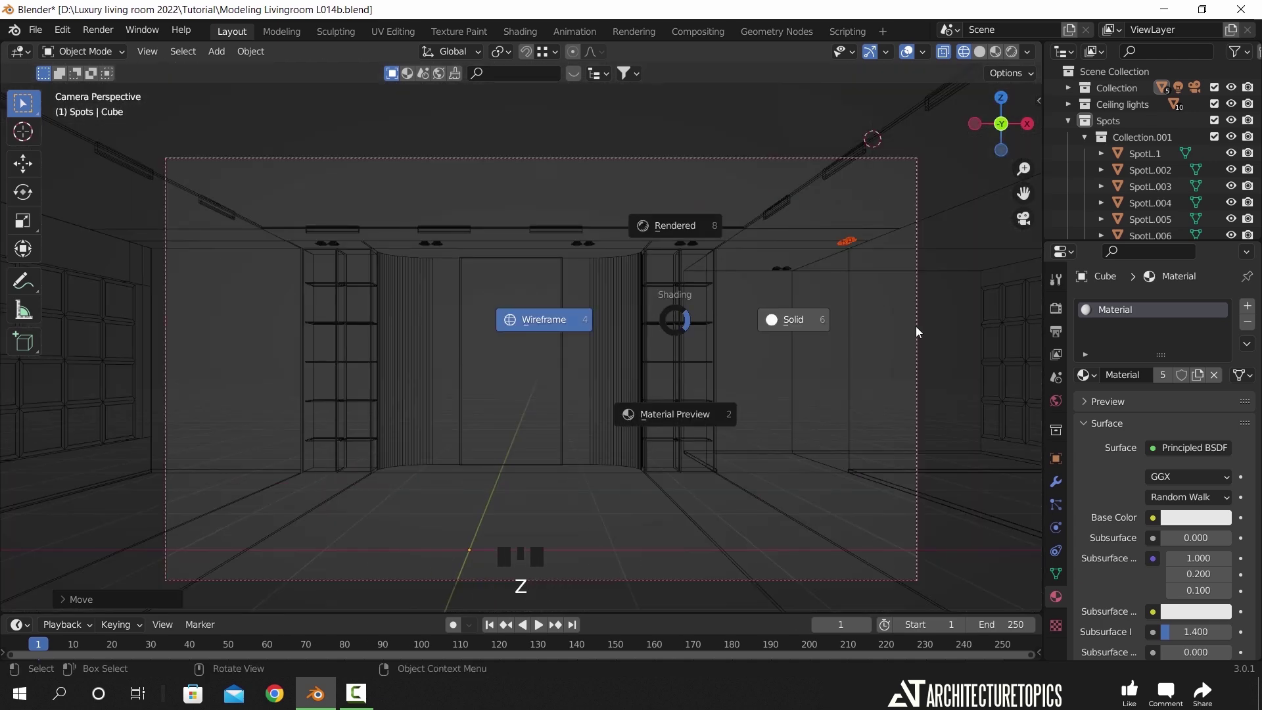
pyautogui.click(917, 326)
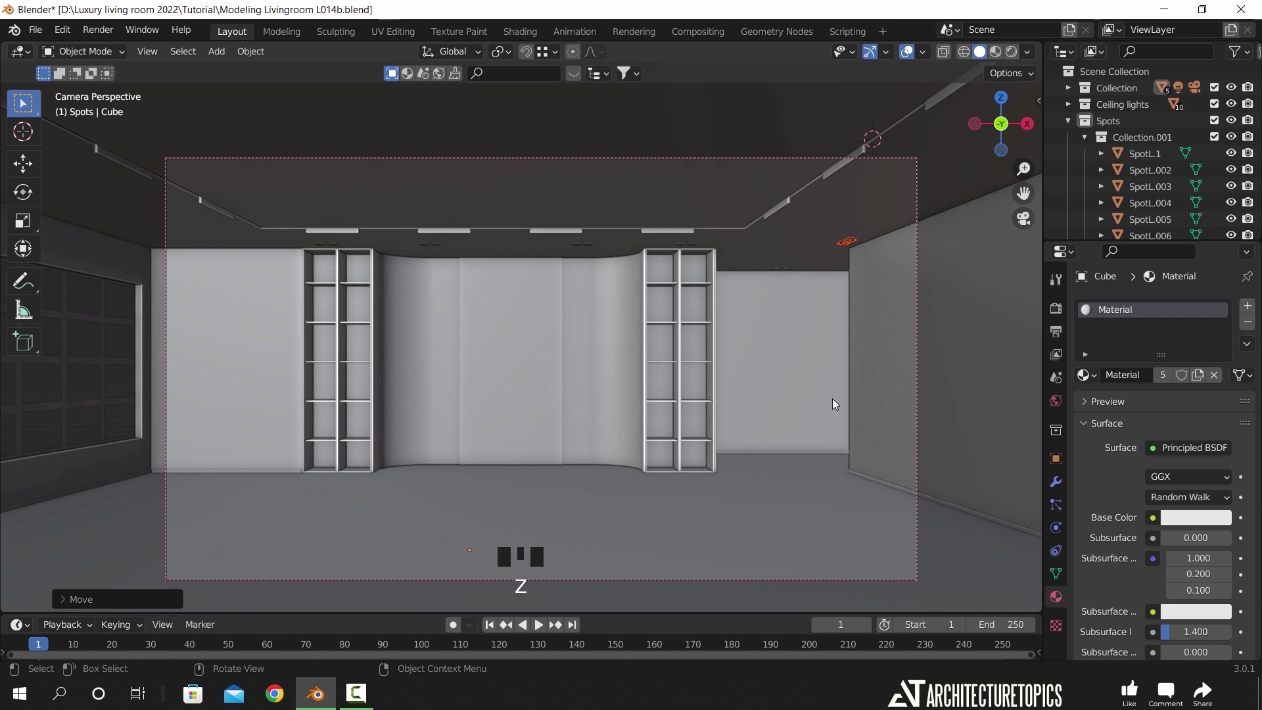
# - Select the single spotlight SpotL.011 in the rotated pair and snap the 3D cursor to it
pyautogui.click(852, 243)
pyautogui.click(852, 244)
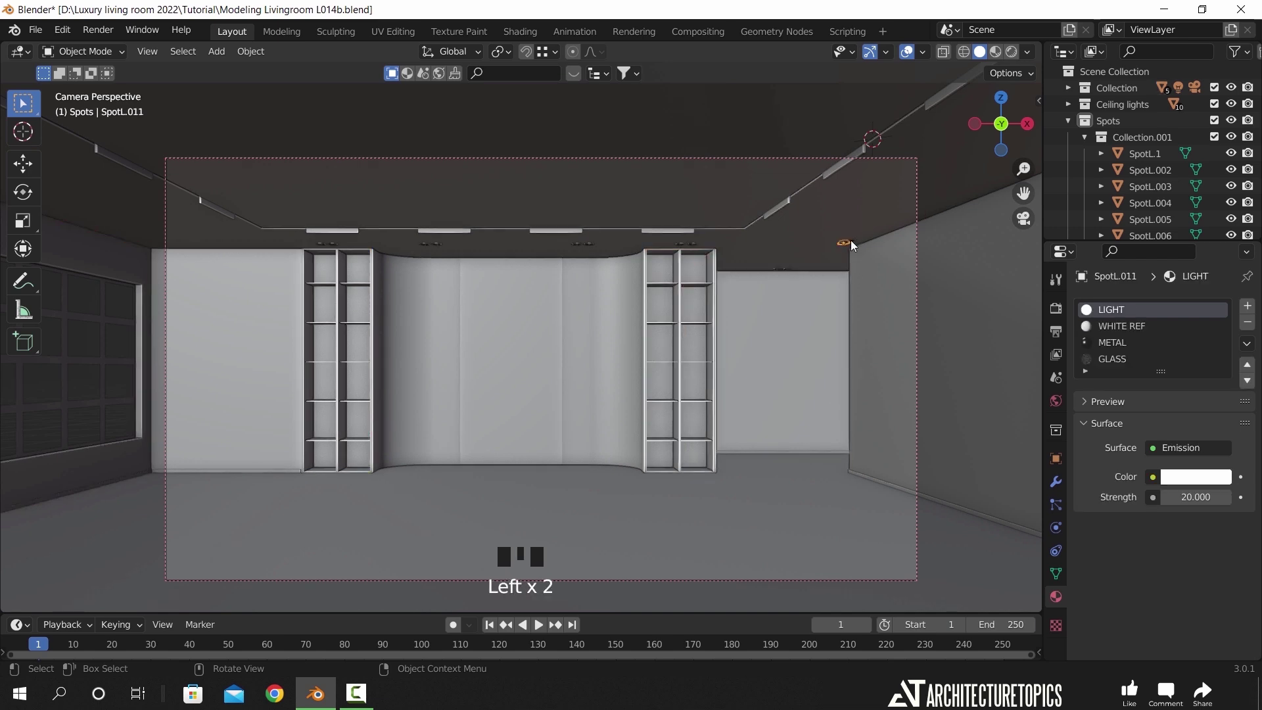
pyautogui.click(853, 243)
pyautogui.click(853, 243)
pyautogui.press('KP_Decimal')
pyautogui.moveTo(783, 275); pyautogui.dragTo(685, 341, button='middle')
pyautogui.scroll(-5, 688, 345)
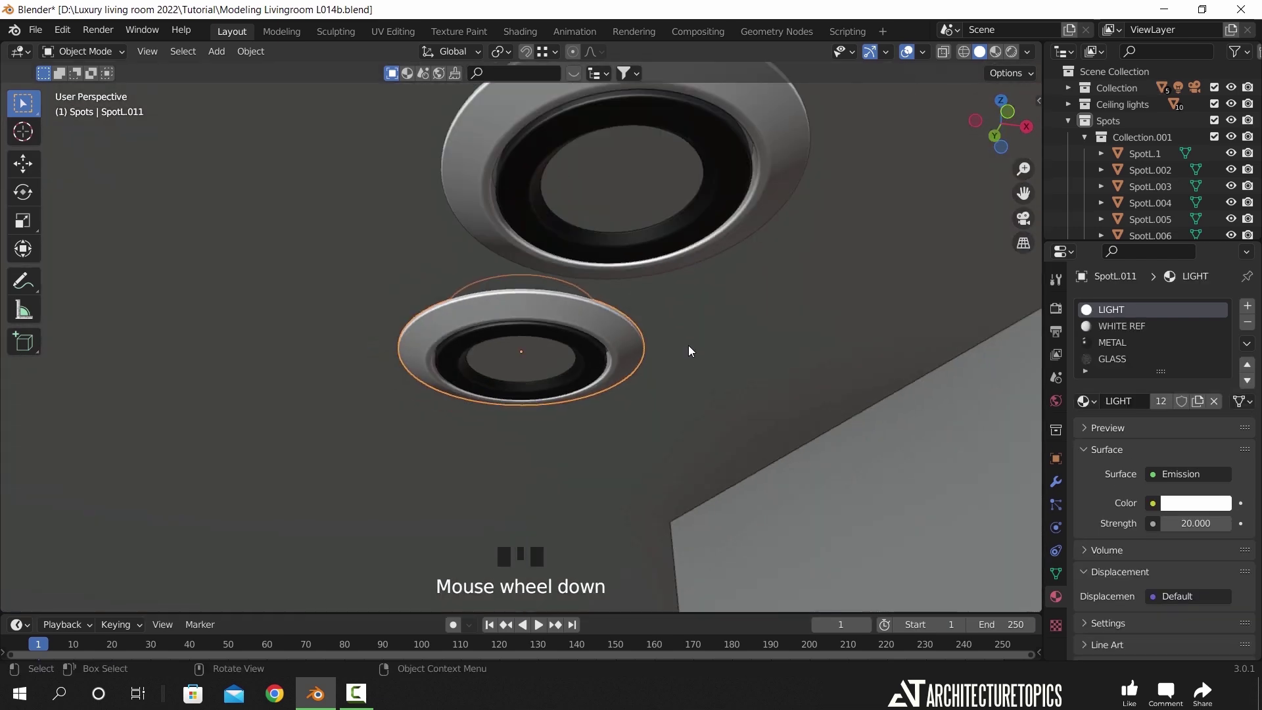
pyautogui.hotkey('shift', 's')
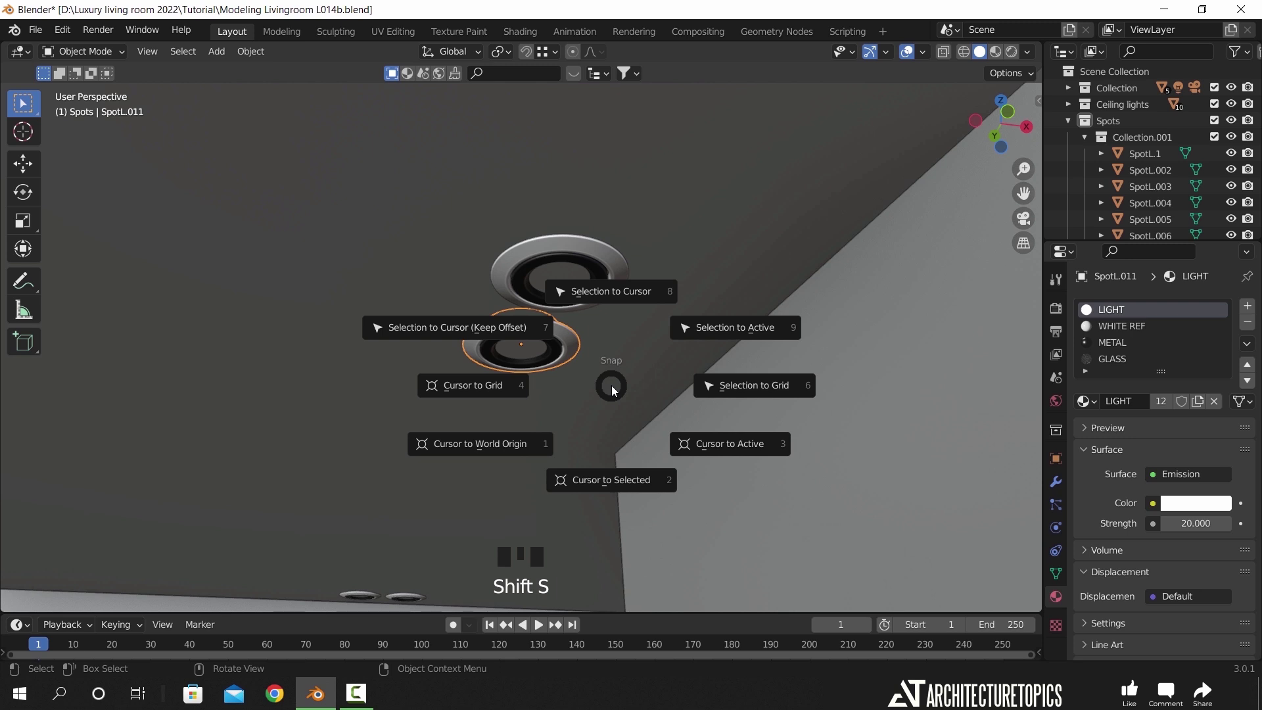
pyautogui.click(620, 482)
# - Add a Point light at the 3D cursor
pyautogui.hotkey('shift', 'a')
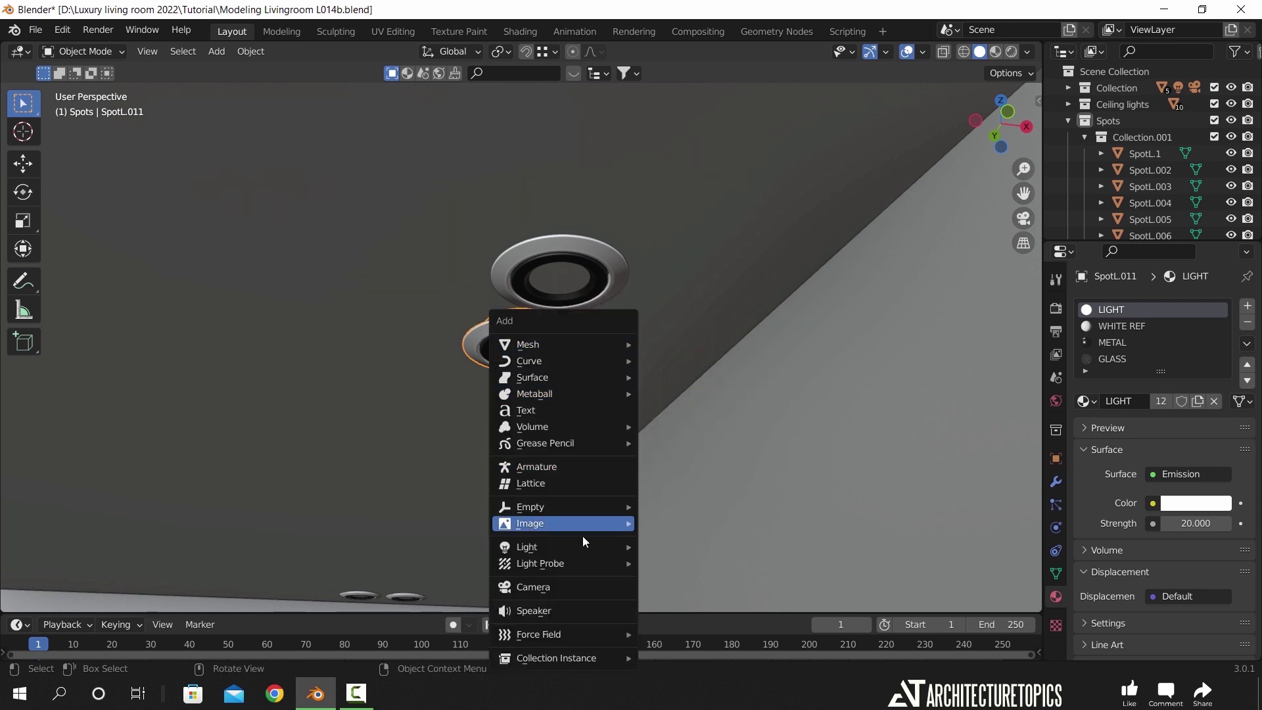
pyautogui.moveTo(573, 548)
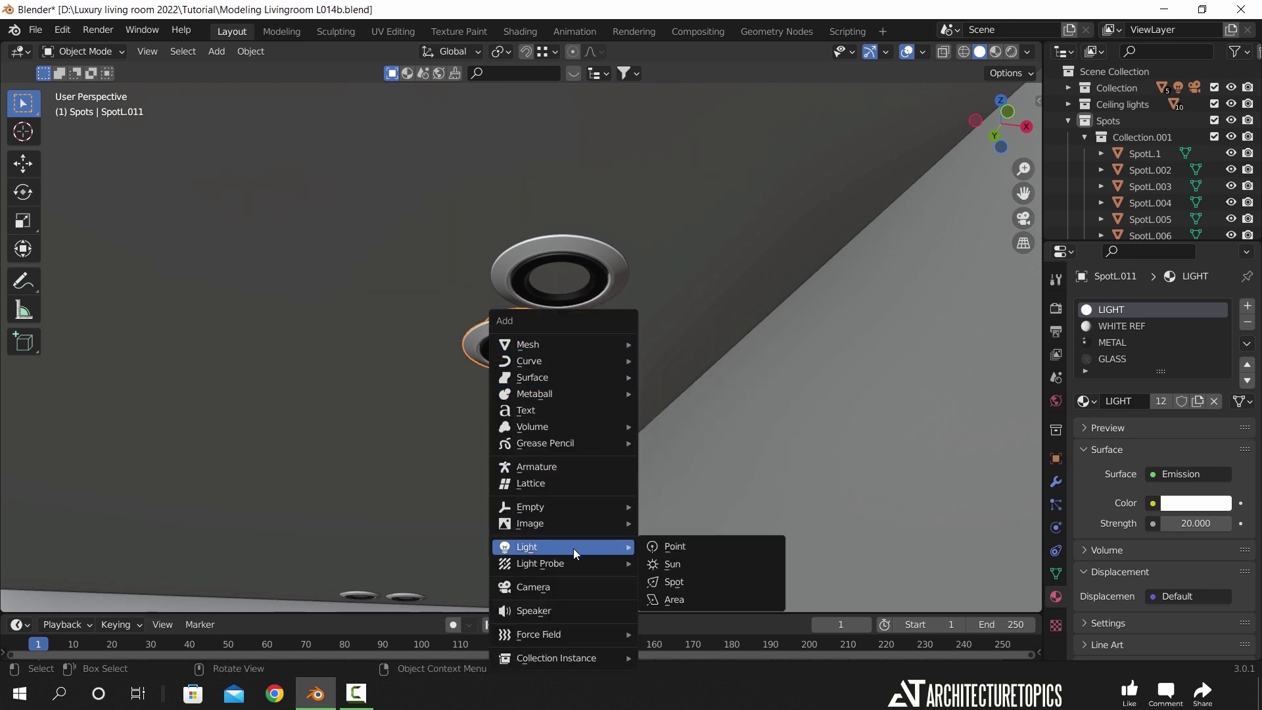
pyautogui.click(680, 547)
# - Create a new collection inside the Spots collection and move the point light into it
pyautogui.click(1086, 137)
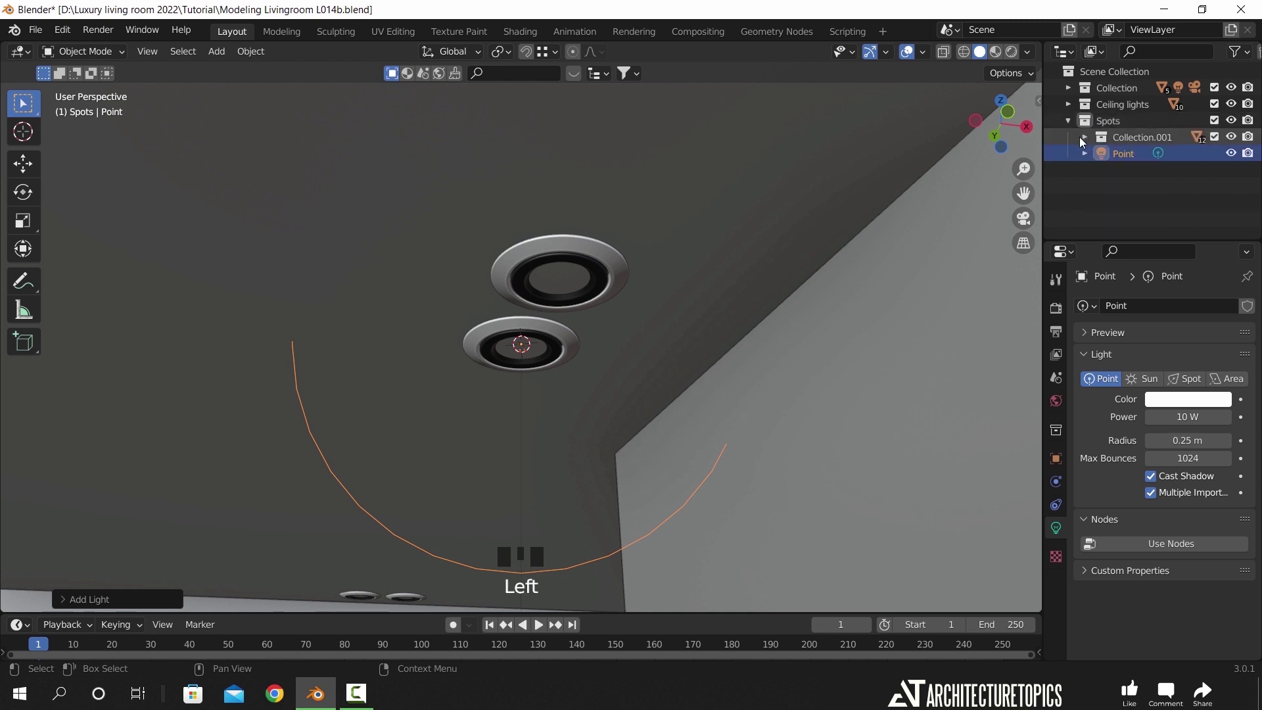
pyautogui.click(1110, 123)
pyautogui.rightClick(1110, 123)
pyautogui.click(1095, 125)
pyautogui.click(1128, 222)
pyautogui.click(1127, 172)
pyautogui.moveTo(1127, 172); pyautogui.dragTo(1123, 152)
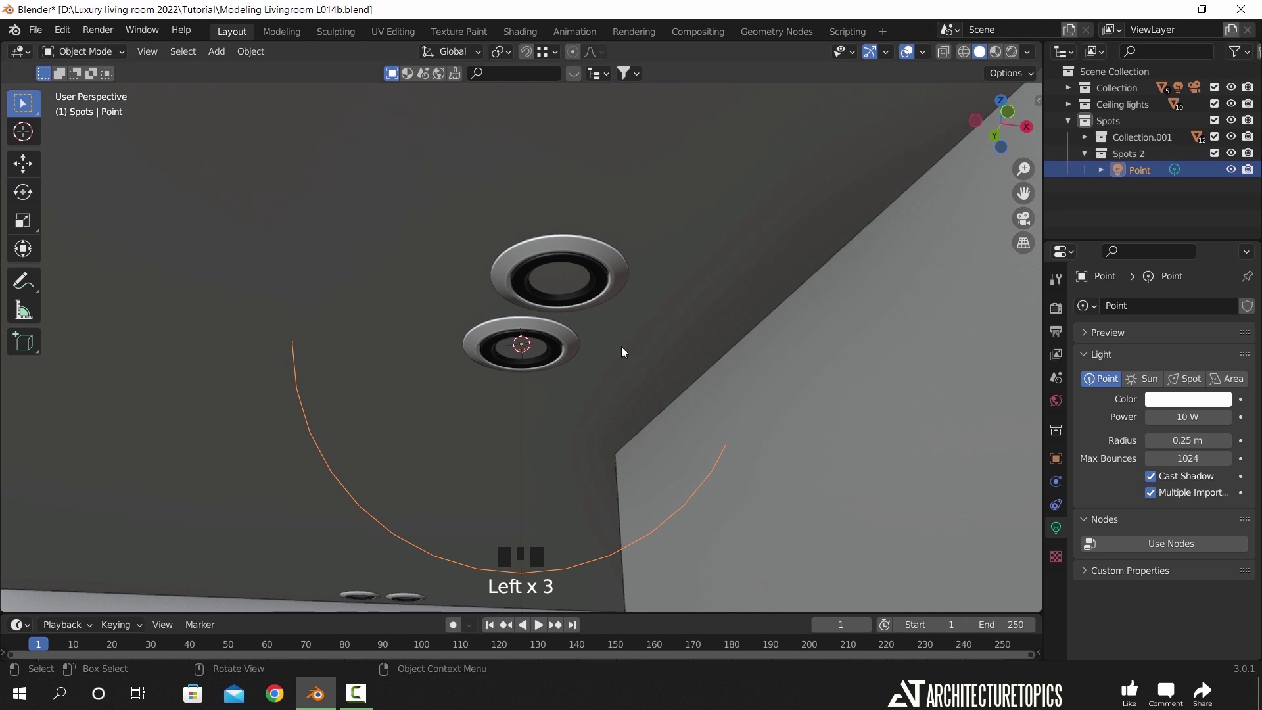
# - Move the point light down along Z so it sits just below the spotlight fixture
pyautogui.press('g')
pyautogui.press('z')
pyautogui.click(603, 391)
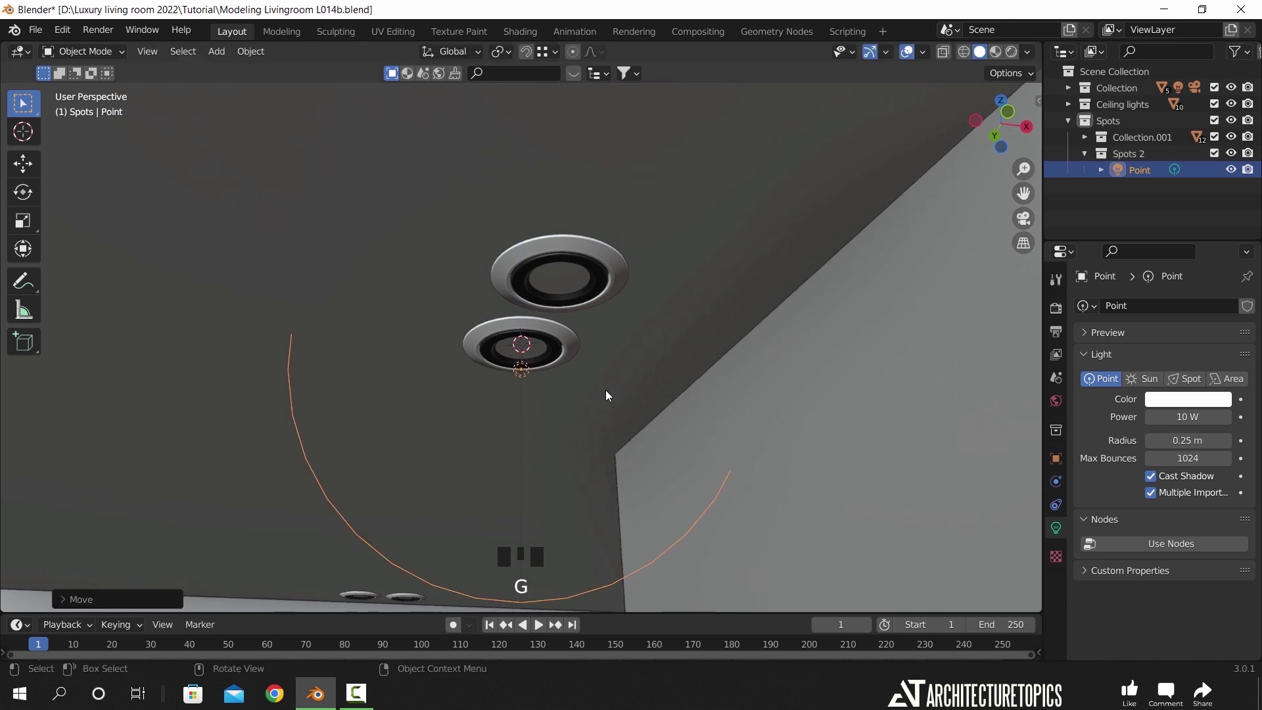
# - Enable nodes for the point light and assign an IES Texture to its emission strength
pyautogui.click(1142, 541)
pyautogui.scroll(-2, 1130, 502)
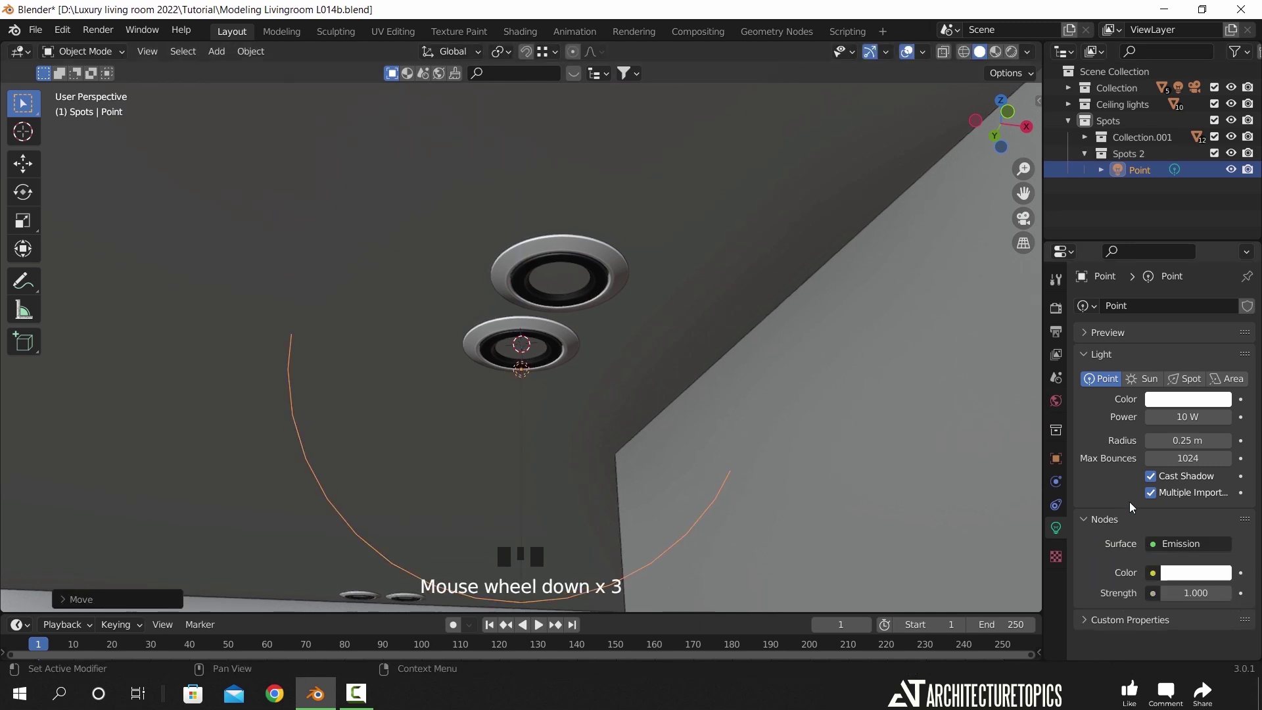
pyautogui.click(1153, 594)
pyautogui.moveTo(850, 24)
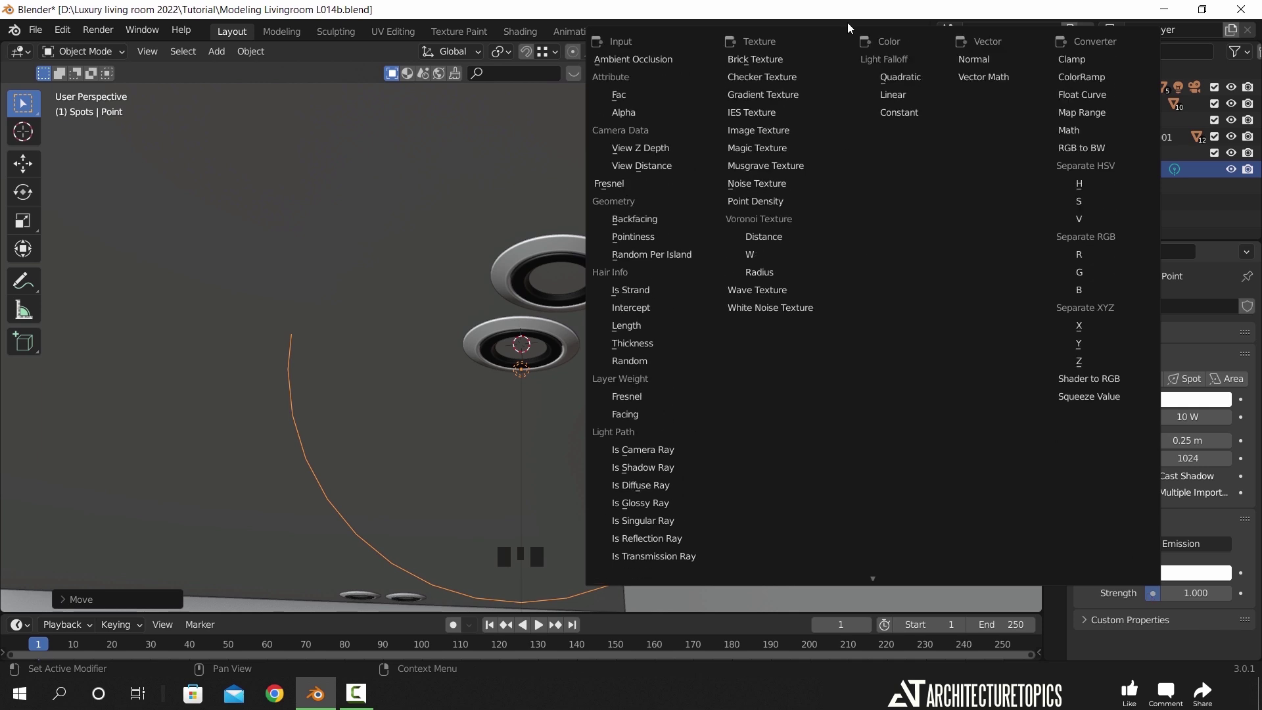
pyautogui.click(791, 113)
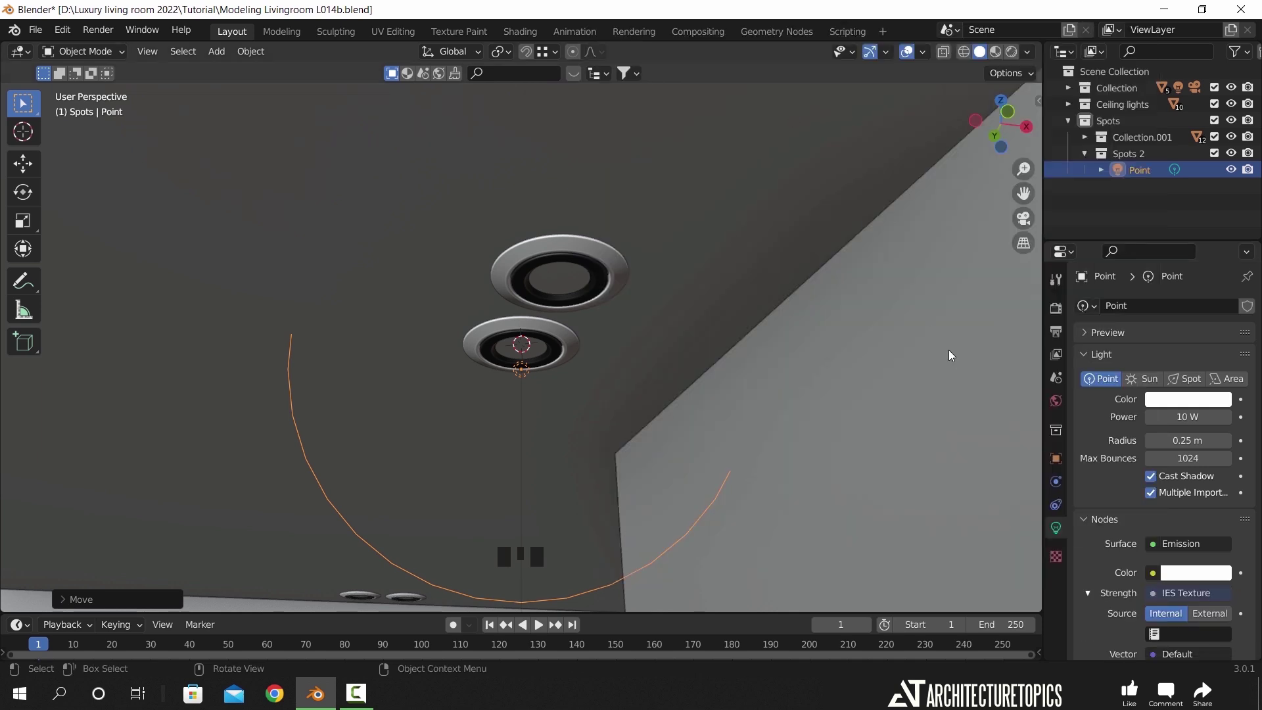
# - Set the IES source to External and load Real-IES_bold.ies from the ies folder
pyautogui.click(1212, 613)
pyautogui.click(1223, 634)
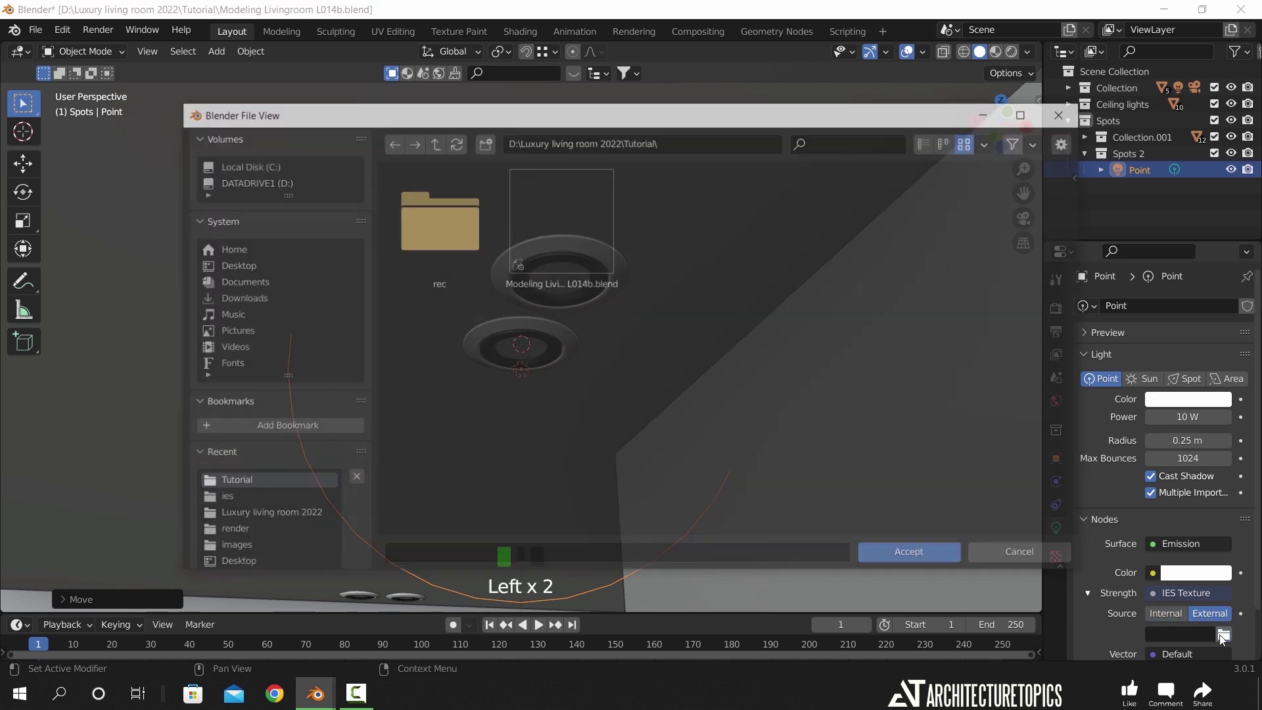
pyautogui.click(436, 142)
pyautogui.doubleClick(693, 227)
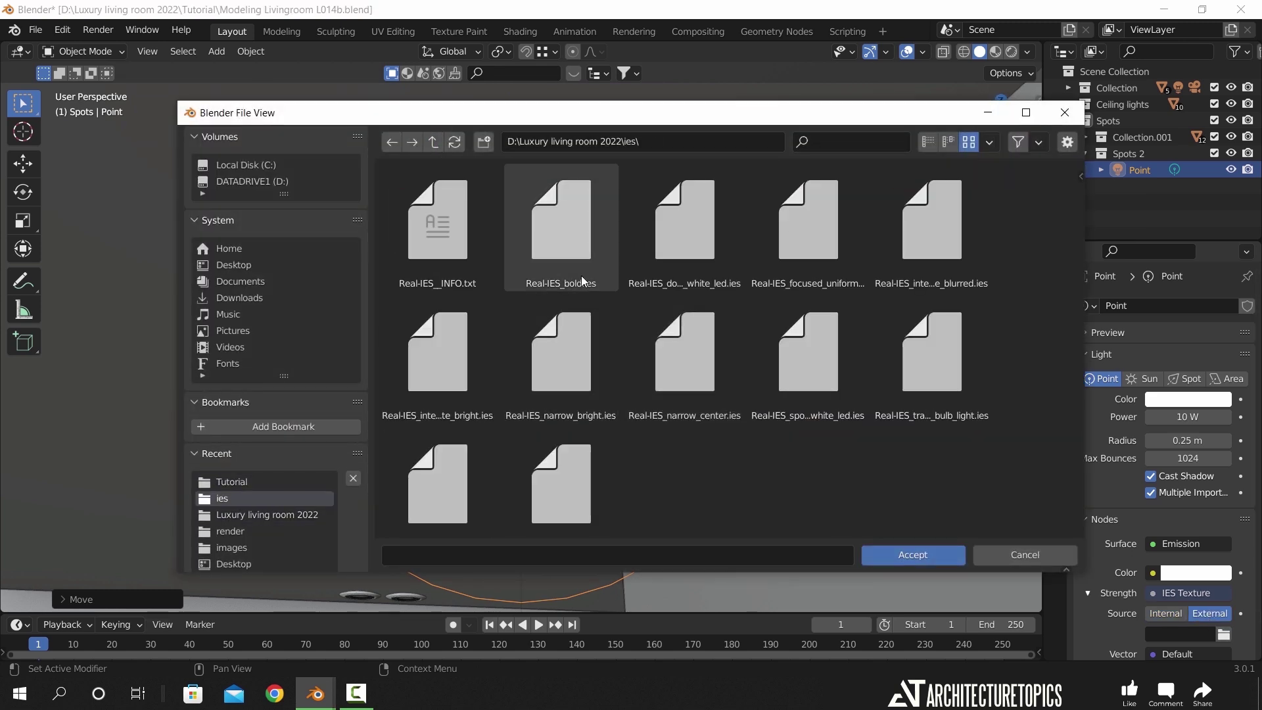
pyautogui.doubleClick(568, 245)
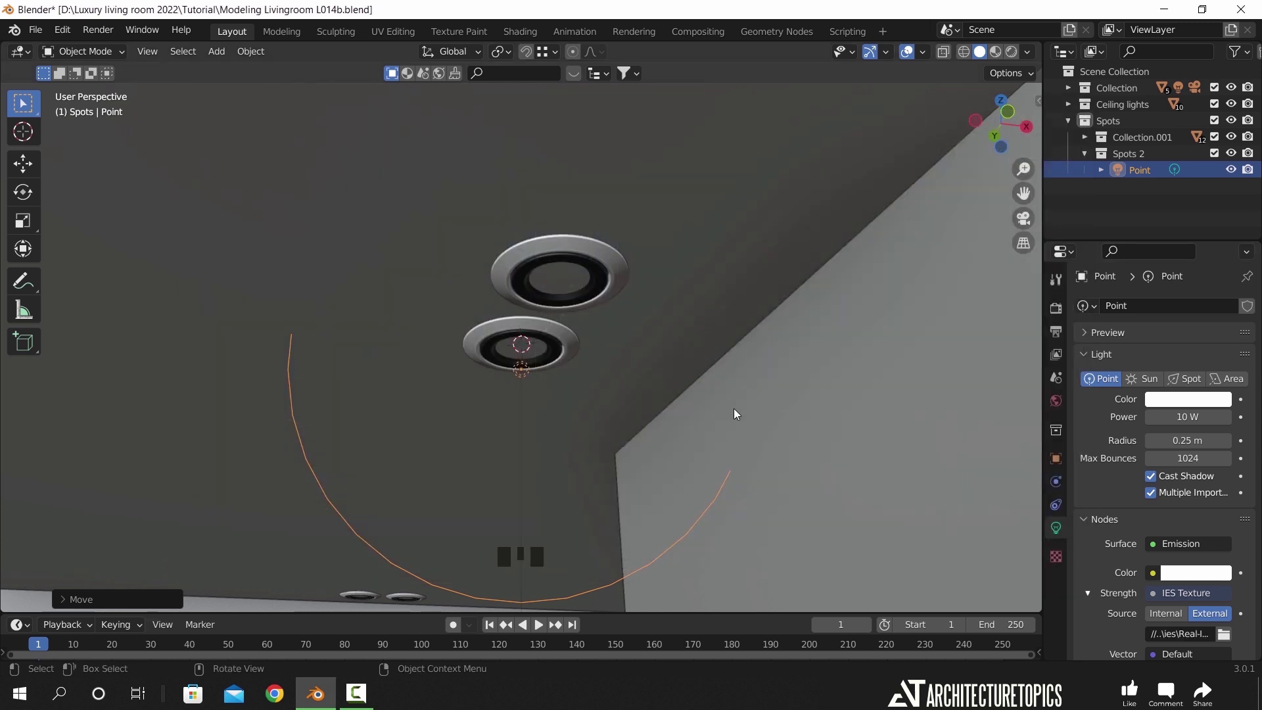
# - Assign a Blackbody node to the light's emission color and set its temperature to 5500
pyautogui.scroll(-4, 1137, 547)
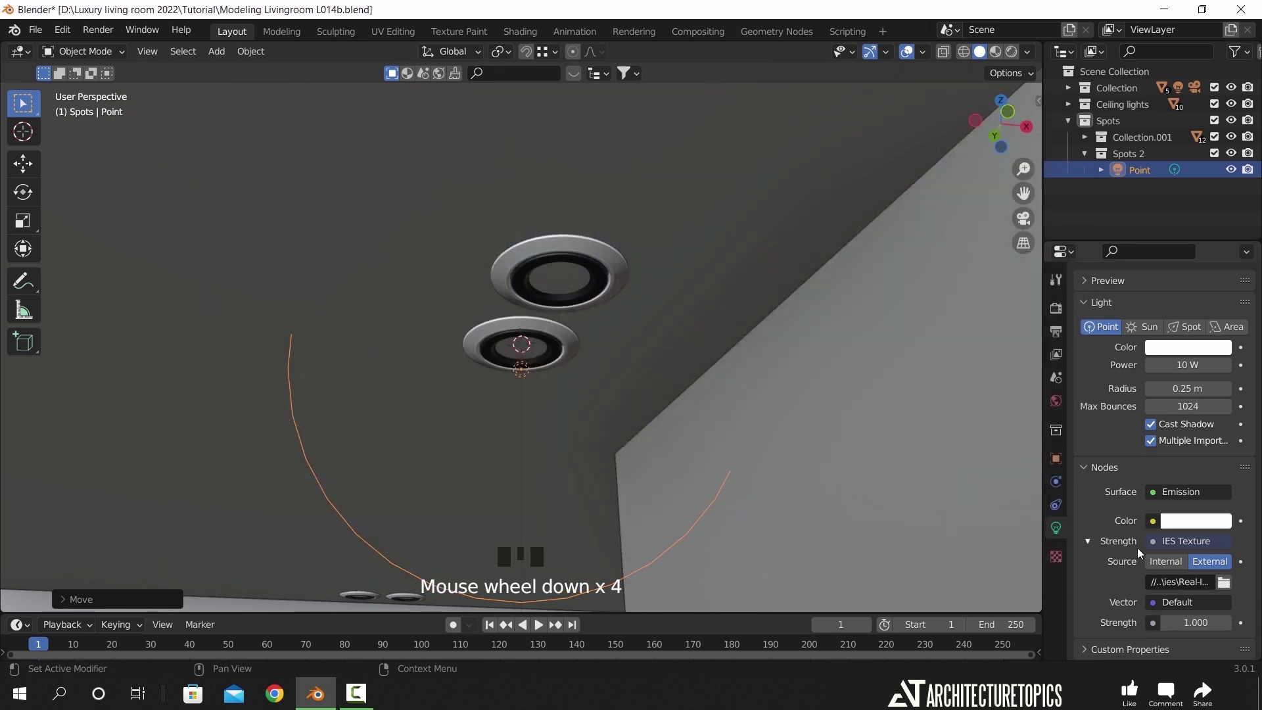
pyautogui.click(1152, 522)
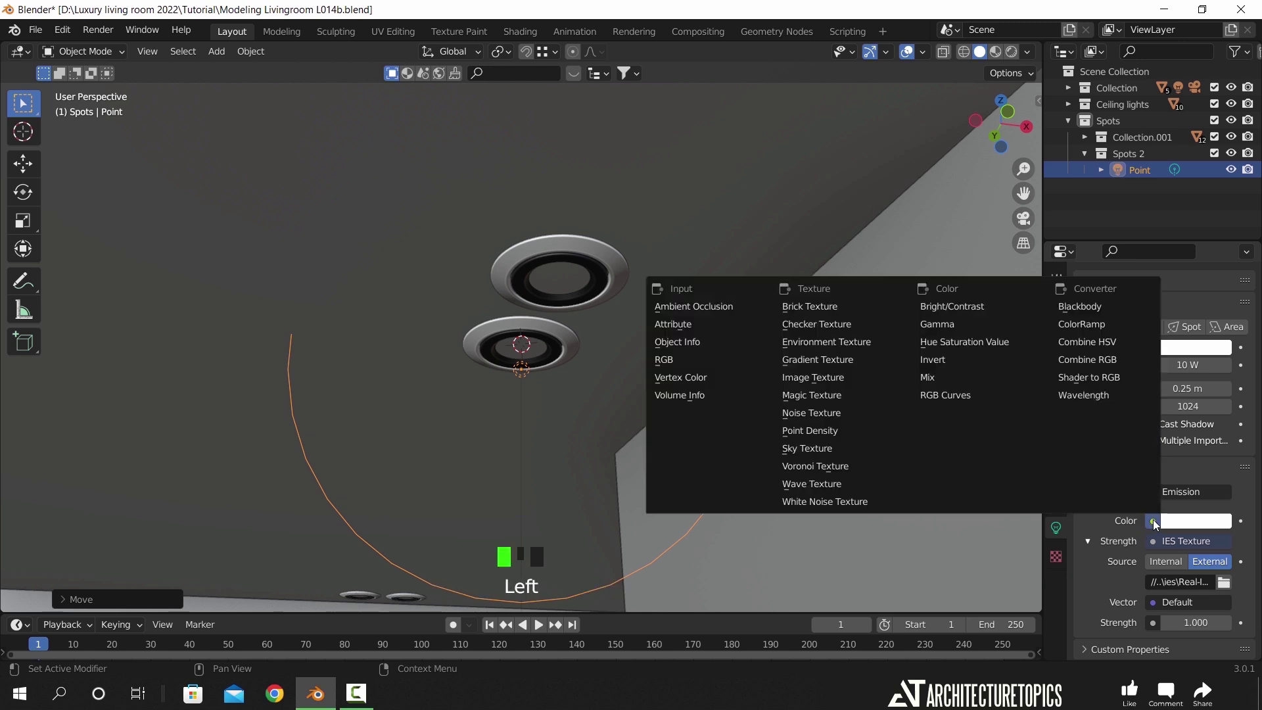
pyautogui.click(1092, 306)
pyautogui.click(1186, 543)
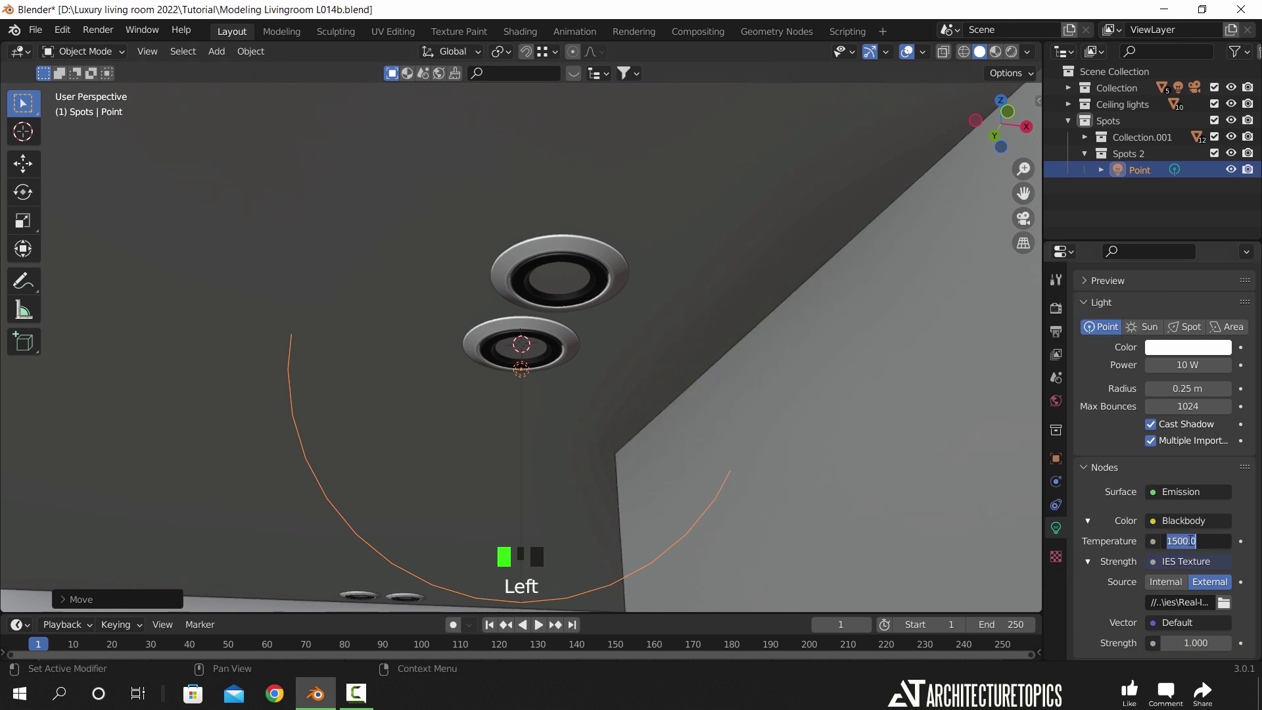
pyautogui.write('5500')
pyautogui.press('Return')
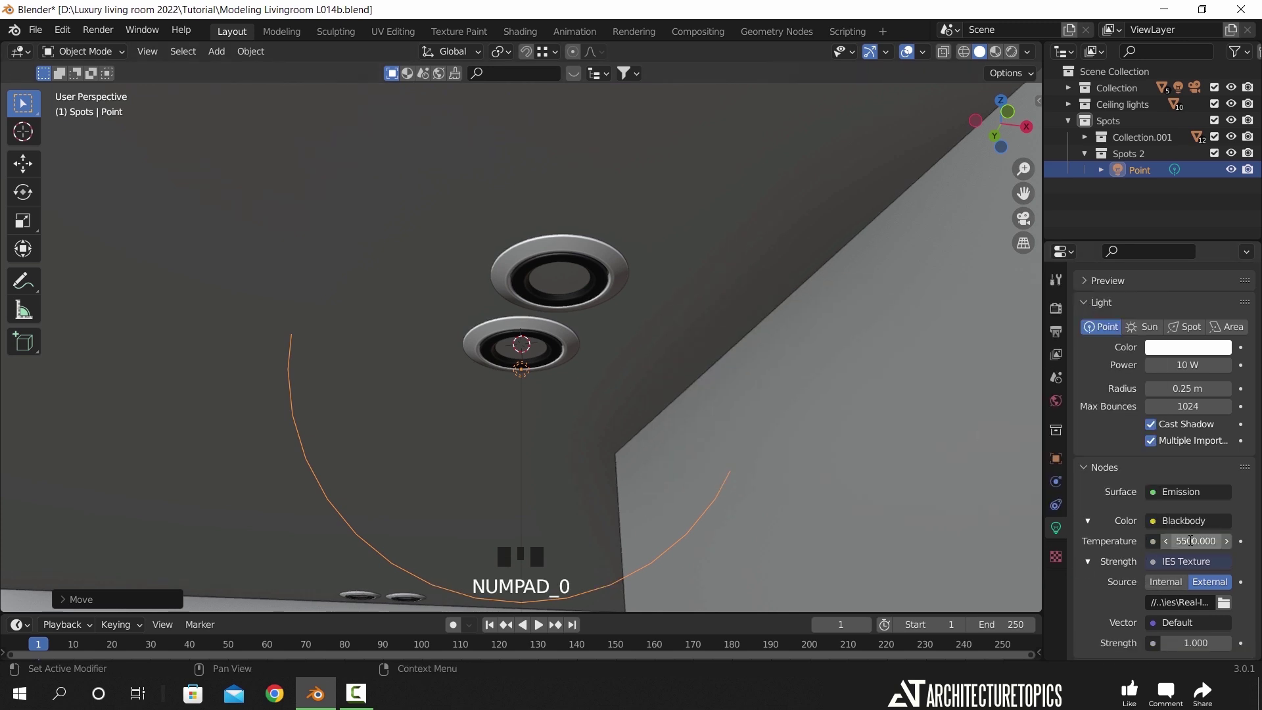
pyautogui.scroll(2, 1155, 478)
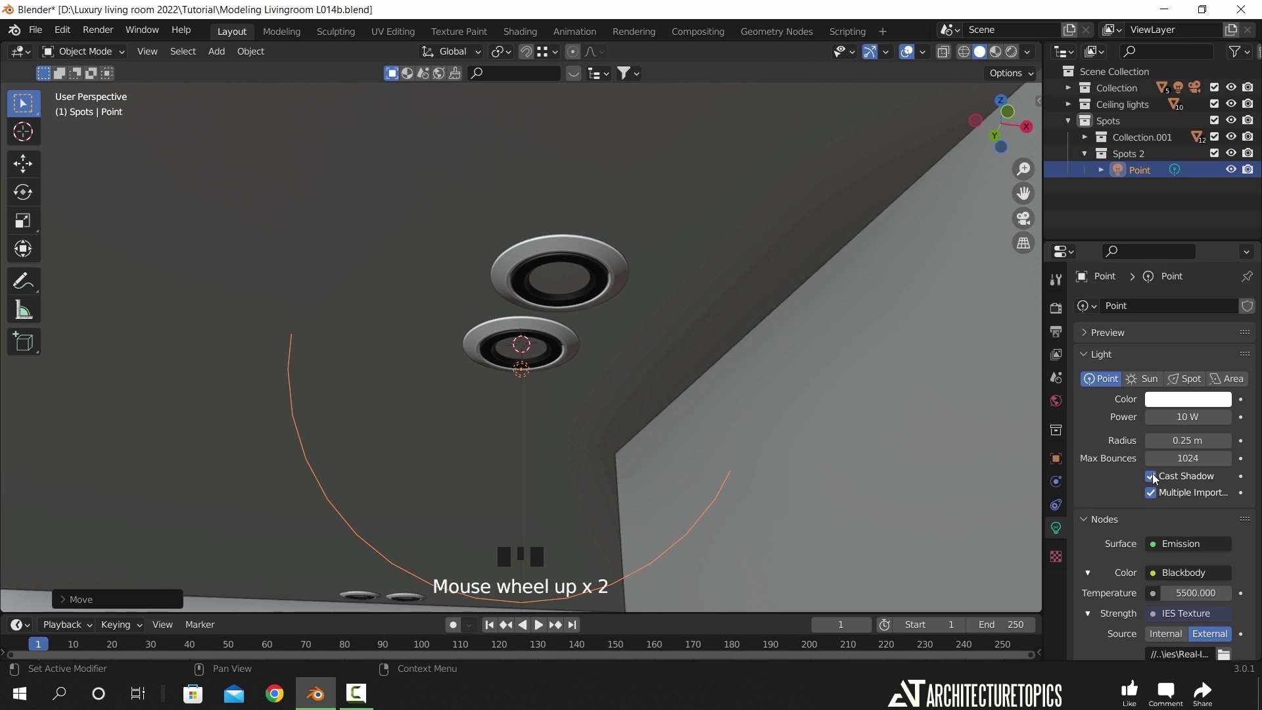
# - Set the point light's radius to 0 m and its power to 0.5 W
pyautogui.click(1092, 333)
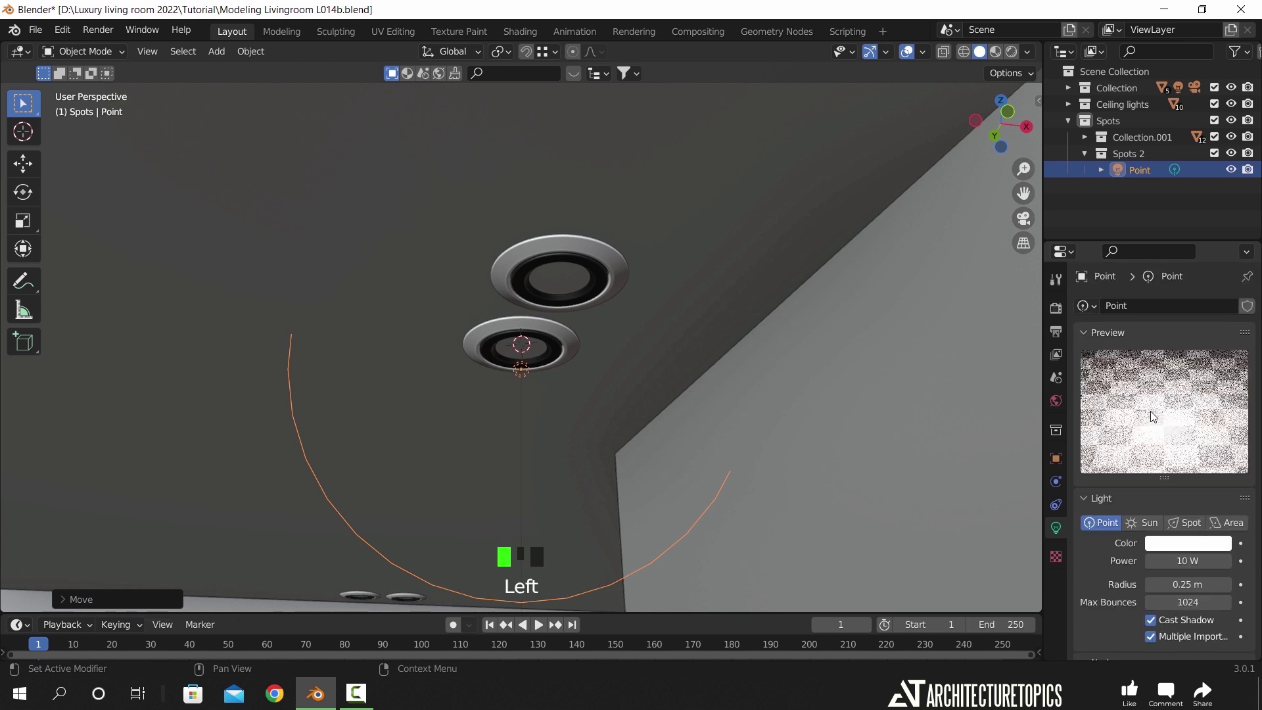
pyautogui.click(1177, 585)
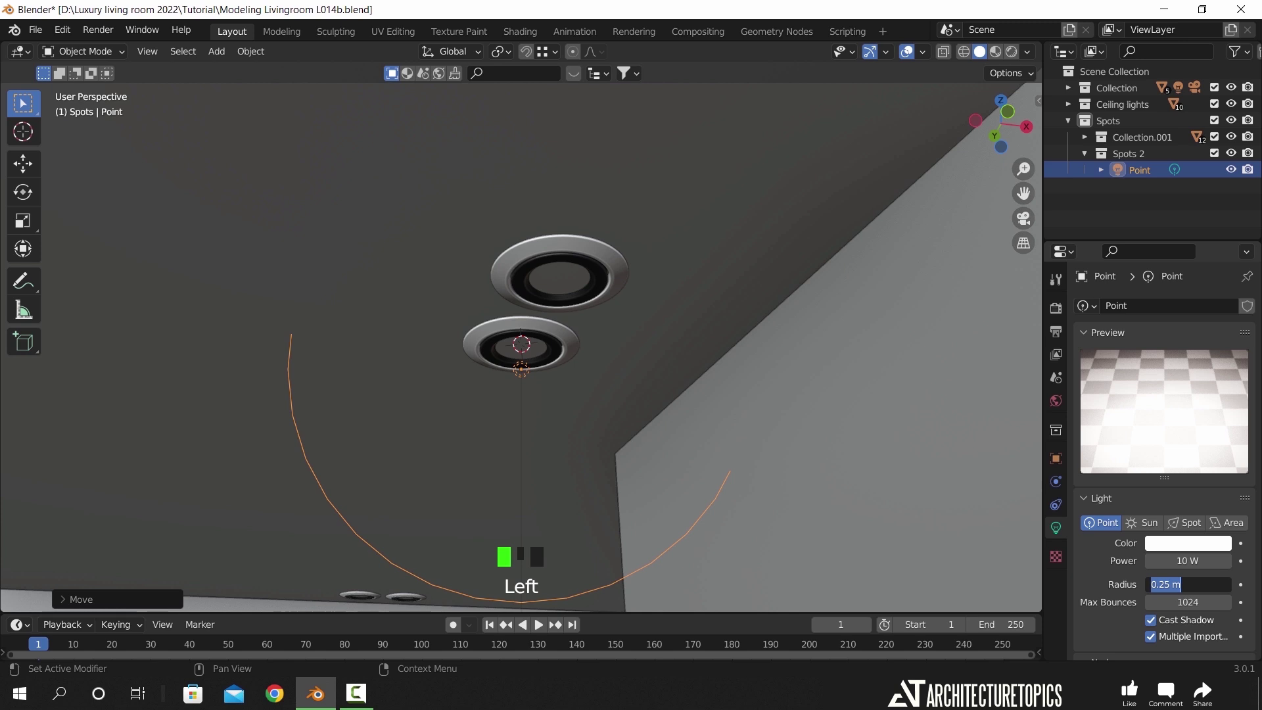
pyautogui.press('Return')
pyautogui.click(1186, 567)
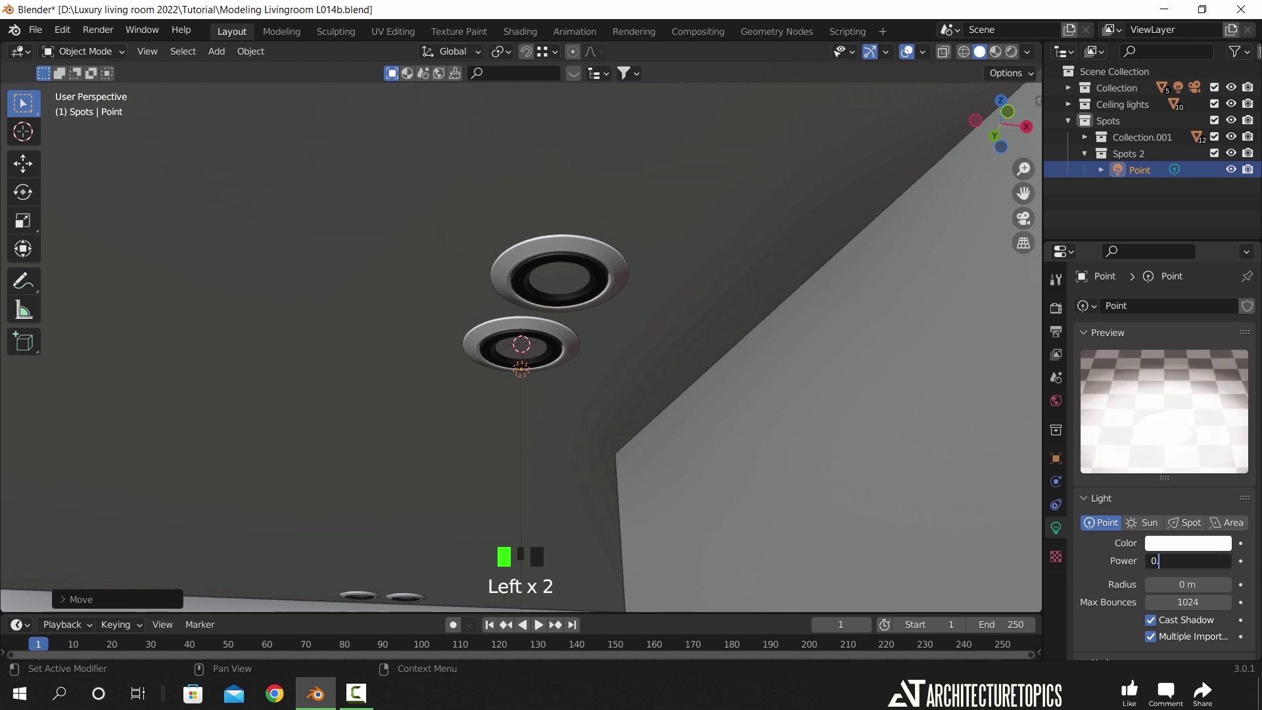
pyautogui.press('Return')
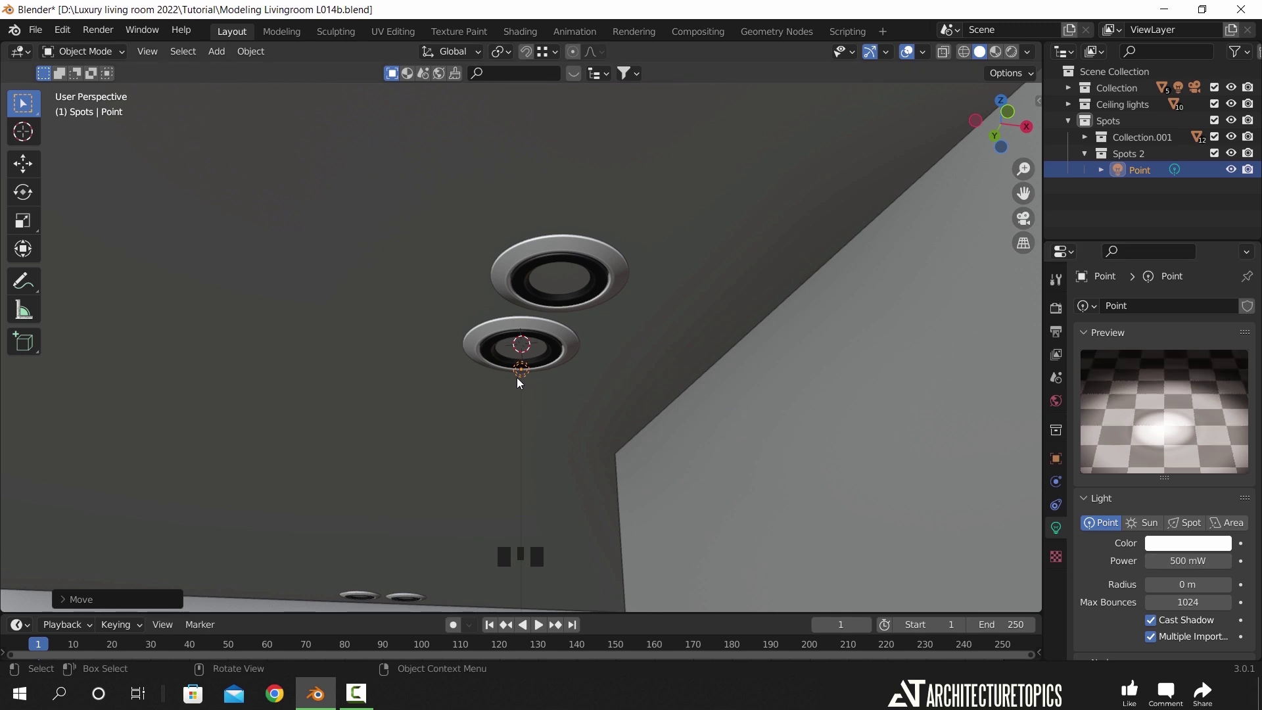
# - Create a linked duplicate of the point light along Y, centred on the second spotlight of the same pair
pyautogui.press('KP_7')
pyautogui.press('z')
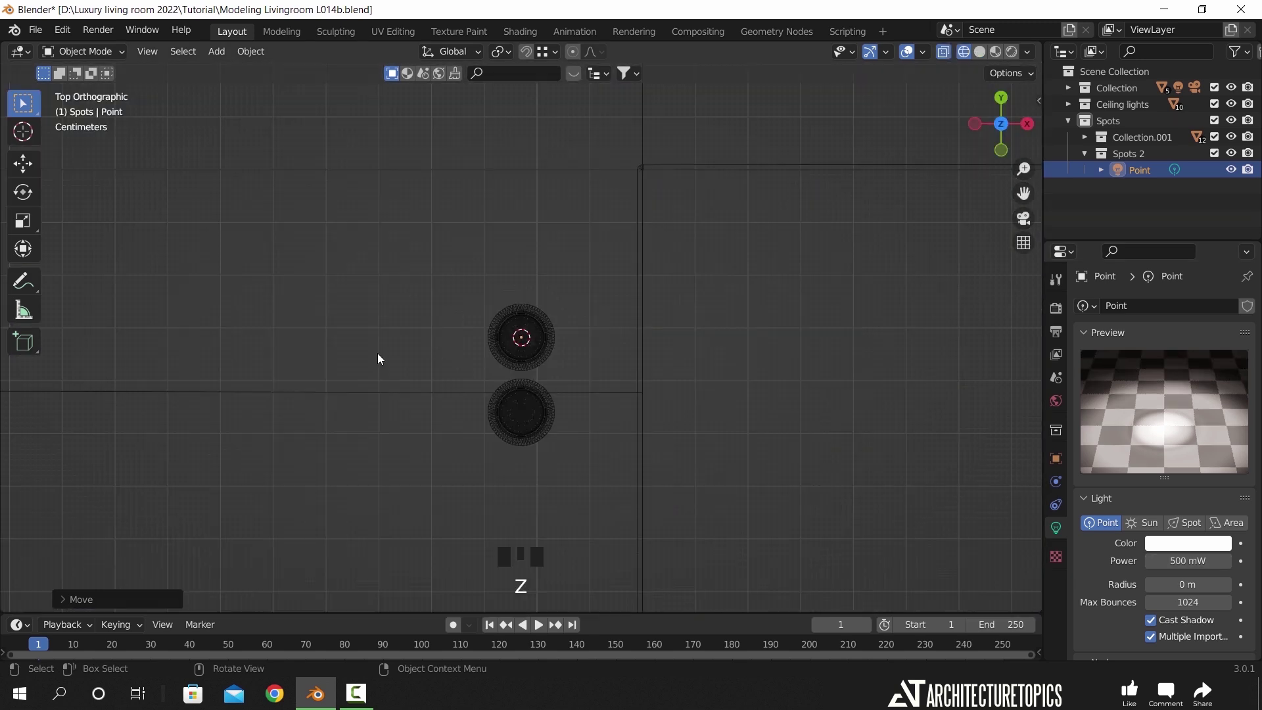
pyautogui.scroll(3, 612, 344)
pyautogui.hotkey('alt', 'd')
pyautogui.press('y')
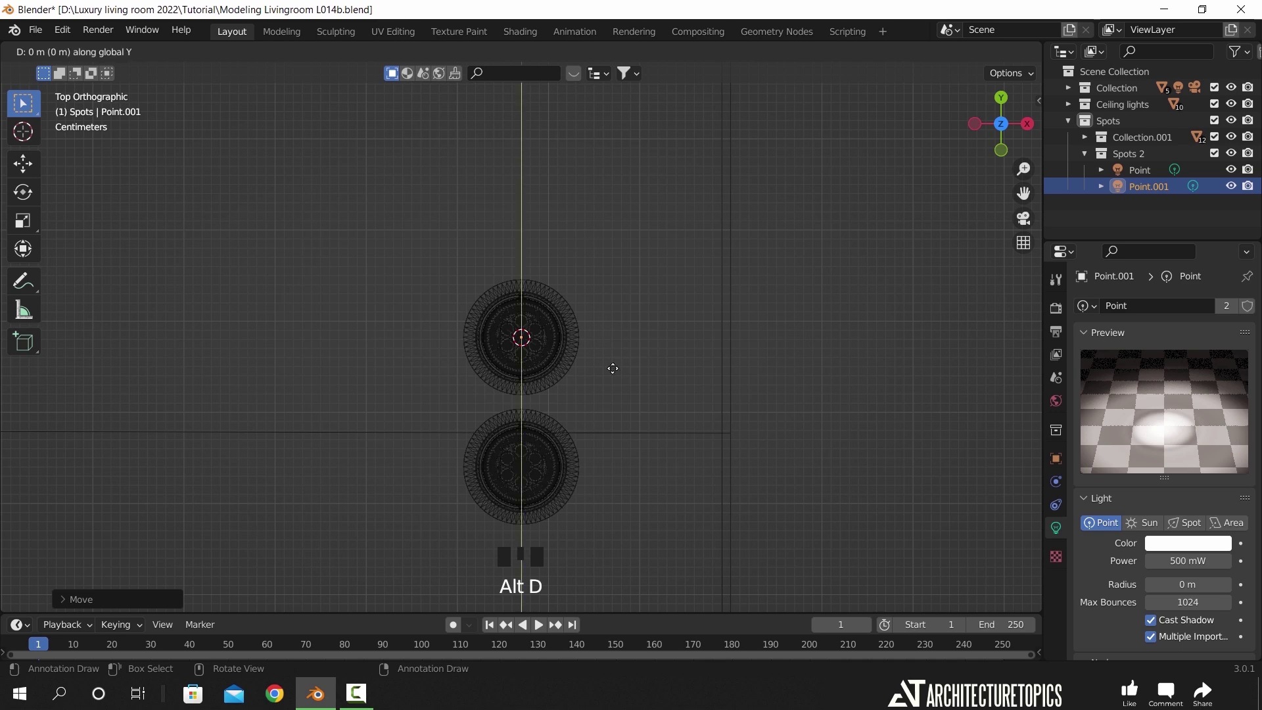
pyautogui.click(624, 476)
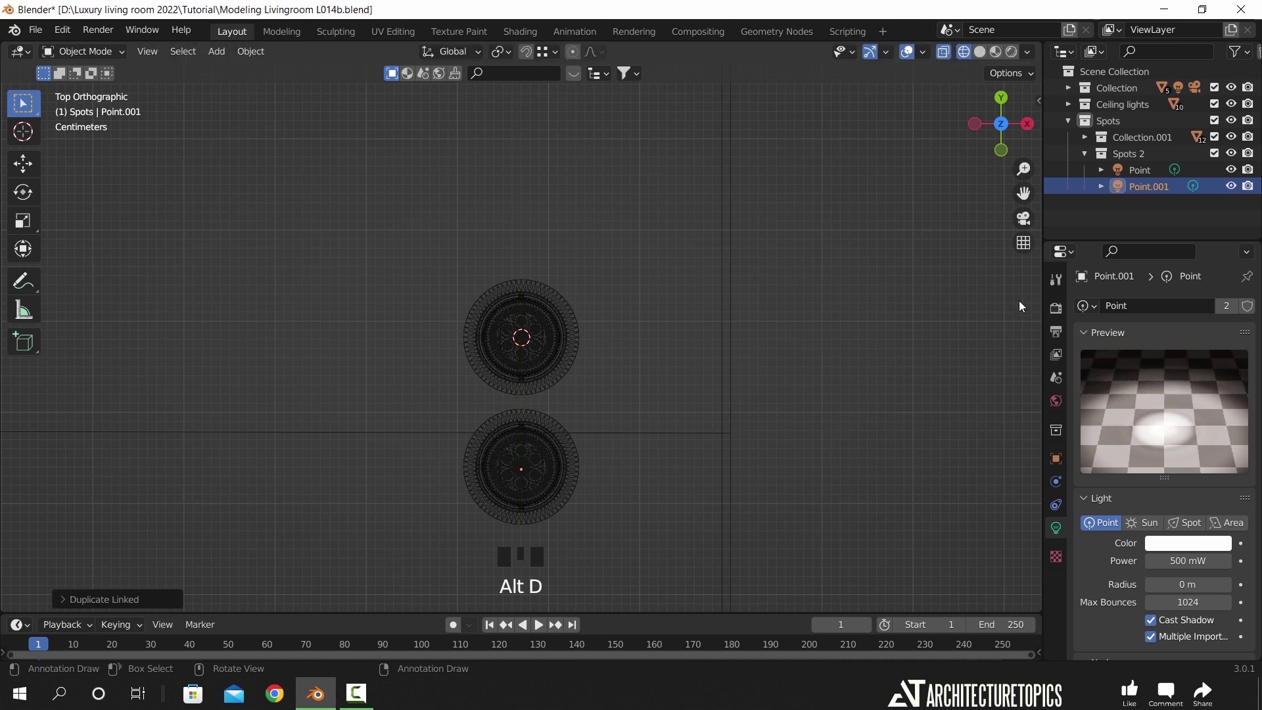
# - Linked-duplicate both point lights along Y to the spotlight pair by the back wall, and rotate the copies to match that pair's side-by-side layout
pyautogui.keyDown('shift'); pyautogui.click(1138, 172); pyautogui.keyUp('shift')
pyautogui.scroll(-4, 735, 288)
pyautogui.keyDown('shift'); pyautogui.moveTo(735, 292); pyautogui.dragTo(608, 346, button='middle'); pyautogui.keyUp('shift')
pyautogui.scroll(-7, 607, 374)
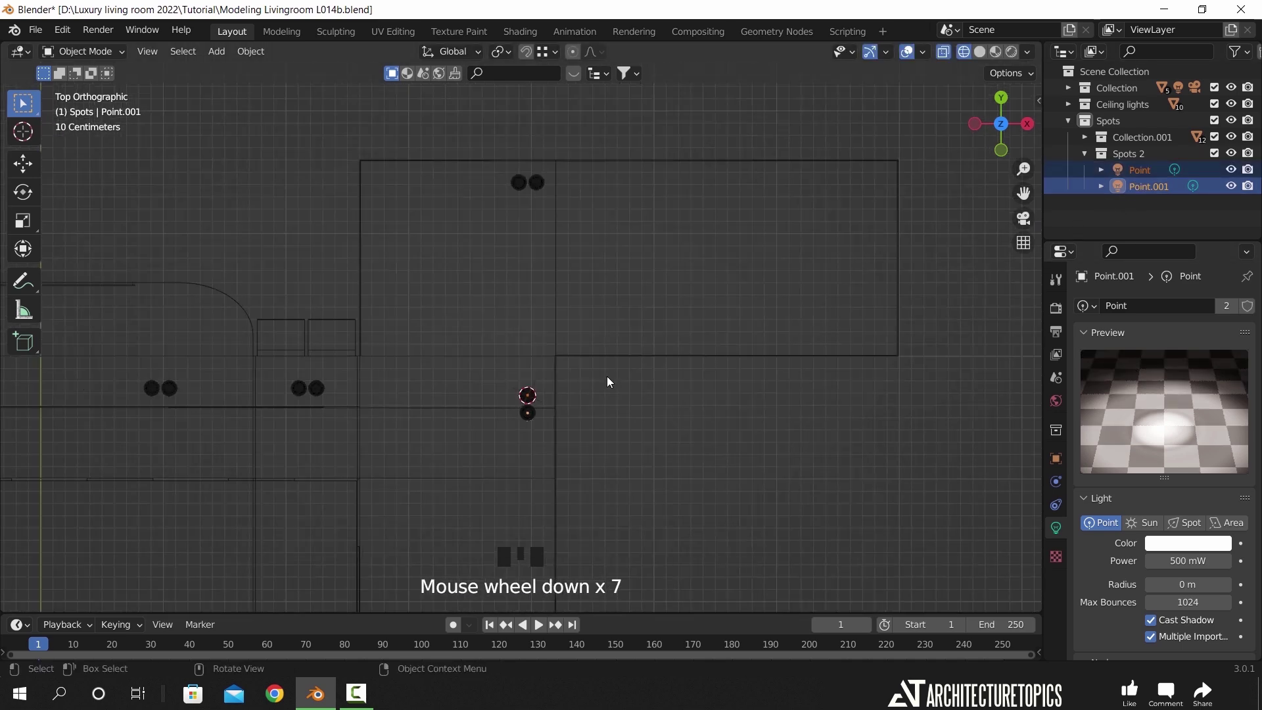
pyautogui.hotkey('alt', 'd')
pyautogui.press('y')
pyautogui.click(609, 163)
pyautogui.scroll(3, 621, 390)
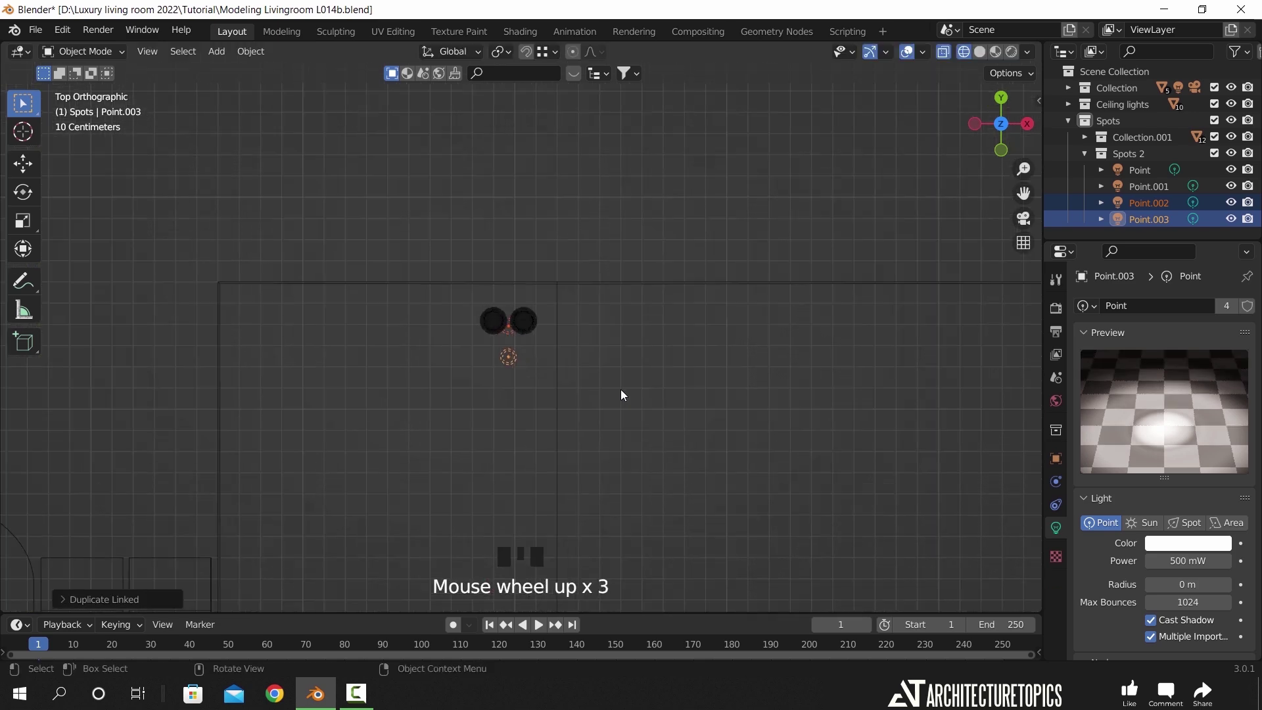
pyautogui.press('r')
pyautogui.click(622, 363)
# - Select the two original point lights and shift them along X so they sit just beside their spotlight fixtures
pyautogui.scroll(-5, 580, 322)
pyautogui.keyDown('shift'); pyautogui.moveTo(579, 410); pyautogui.dragTo(577, 232, button='middle'); pyautogui.keyUp('shift')
pyautogui.scroll(4, 577, 231)
pyautogui.click(1146, 175)
pyautogui.keyDown('shift'); pyautogui.click(1144, 188); pyautogui.keyUp('shift')
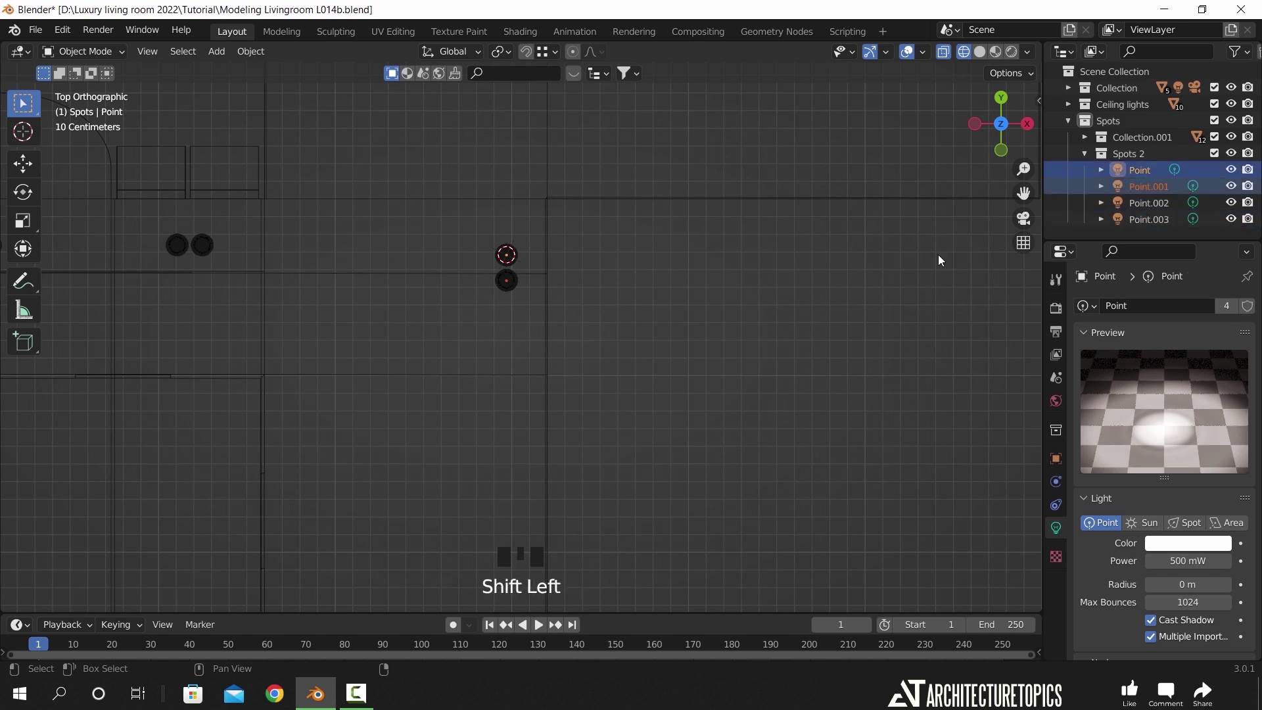
pyautogui.press('g')
pyautogui.click(641, 357)
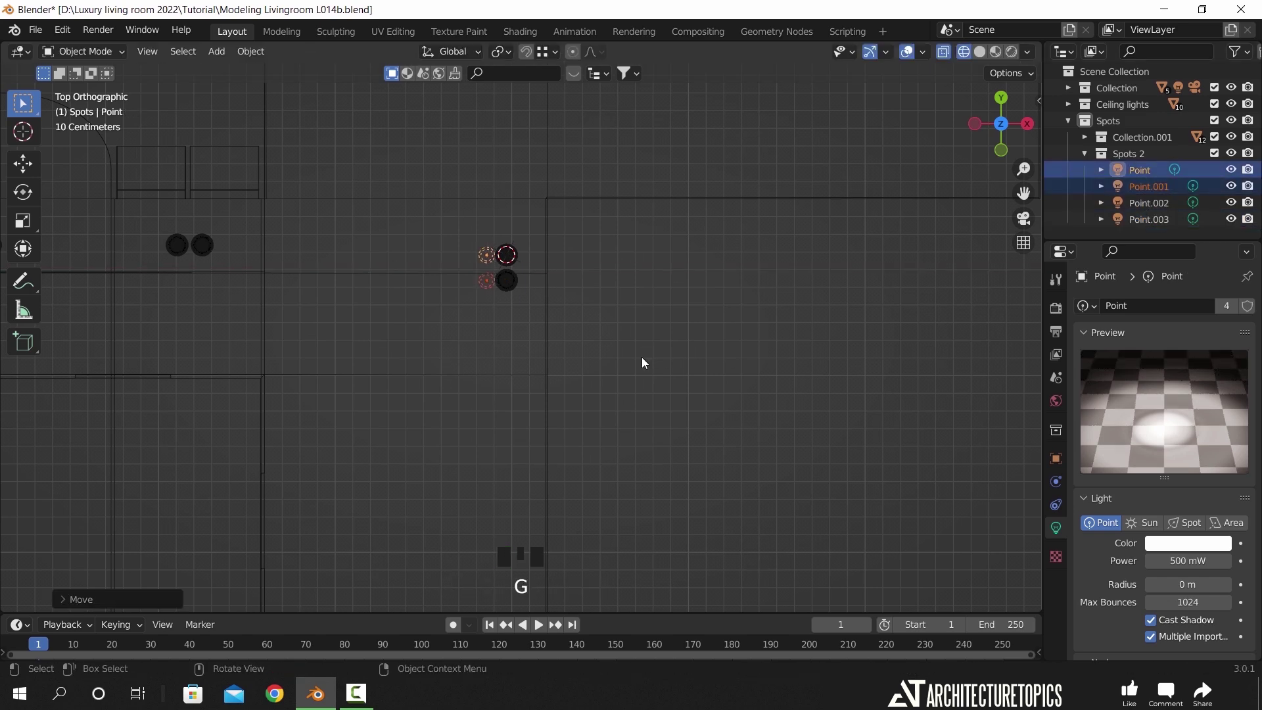
pyautogui.keyDown('shift'); pyautogui.moveTo(562, 243); pyautogui.dragTo(778, 253, button='middle'); pyautogui.keyUp('shift')
pyautogui.click(786, 238)
pyautogui.keyDown('shift'); pyautogui.click(778, 242); pyautogui.keyUp('shift')
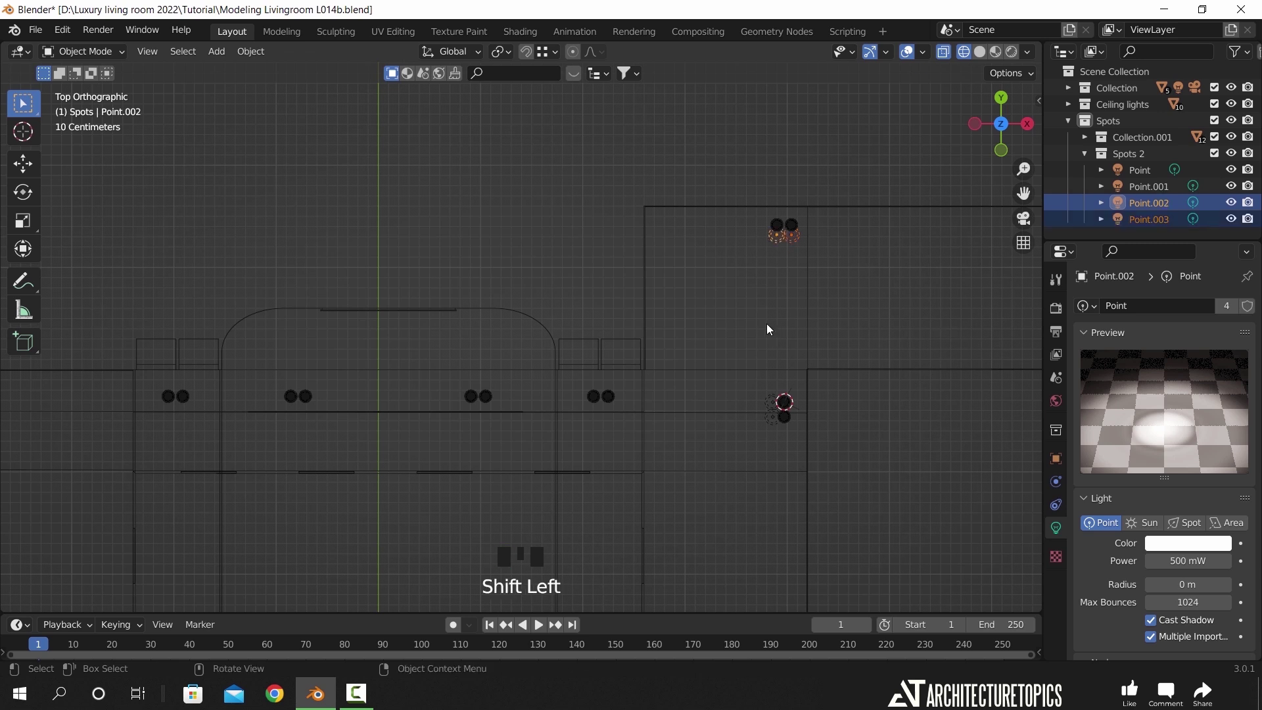
pyautogui.hotkey('shift', 'd')
pyautogui.rightClick(748, 334)
pyautogui.press('x')
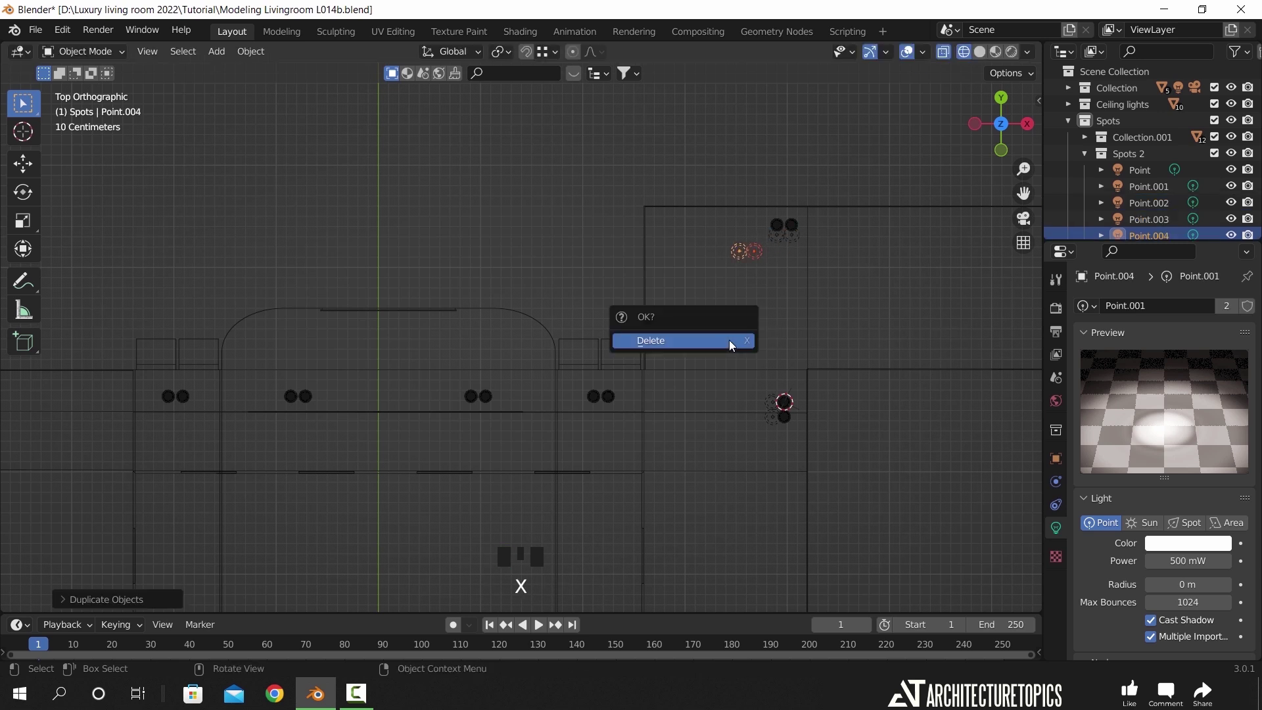
pyautogui.click(727, 341)
# - Linked-duplicate the two back-wall point lights onto the nearest spotlight pair in the long row and align them with its fixtures along X
pyautogui.click(778, 248)
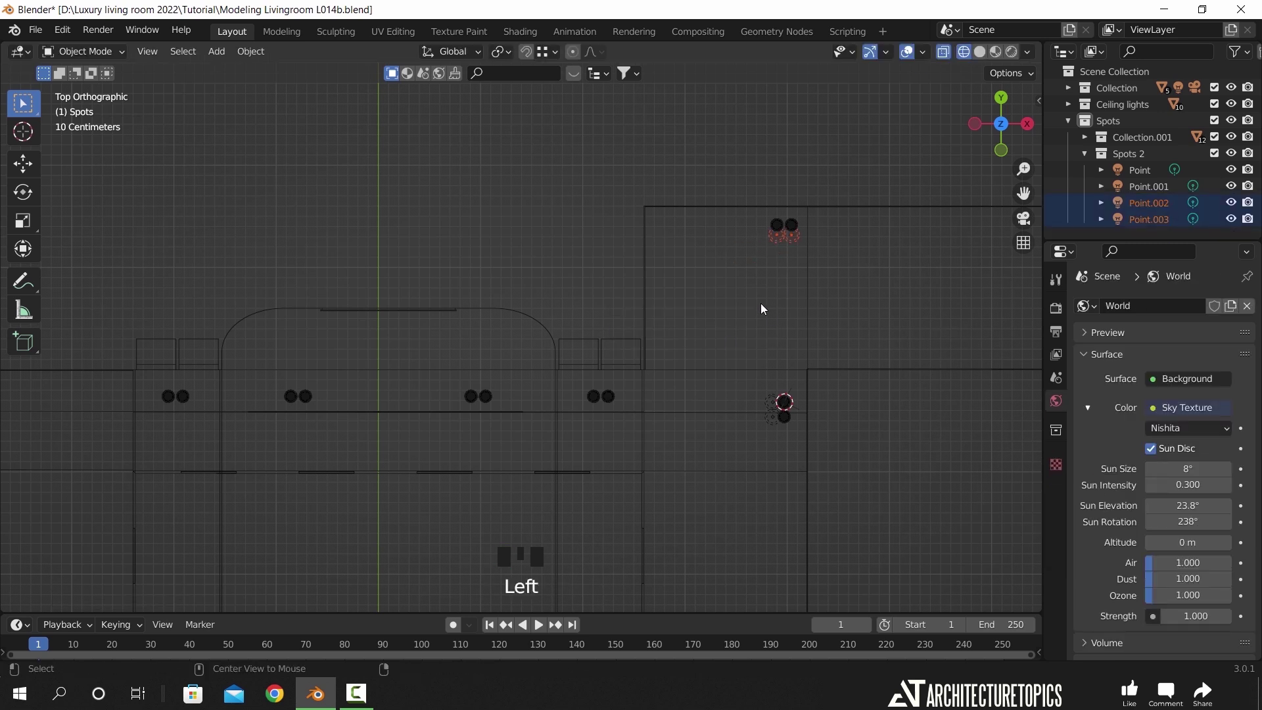
pyautogui.hotkey('alt', 'd')
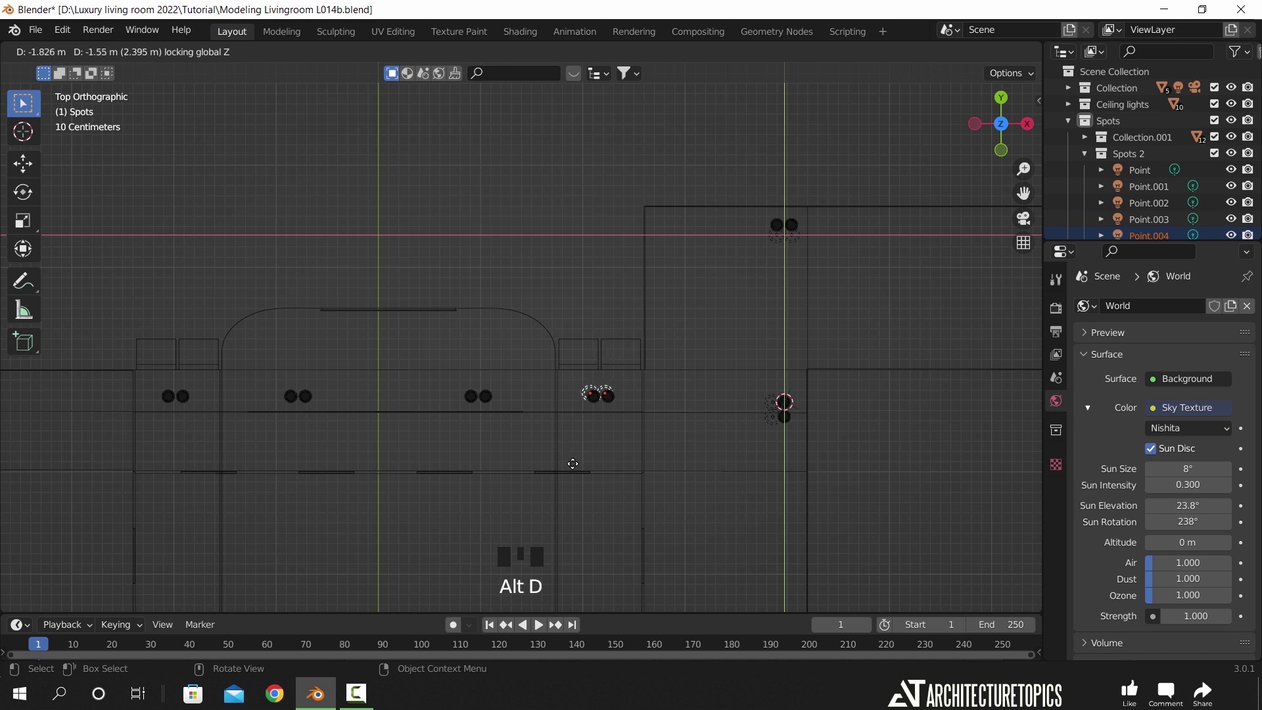
pyautogui.click(598, 469)
pyautogui.keyDown('shift'); pyautogui.moveTo(598, 469); pyautogui.dragTo(551, 353, button='middle'); pyautogui.keyUp('shift')
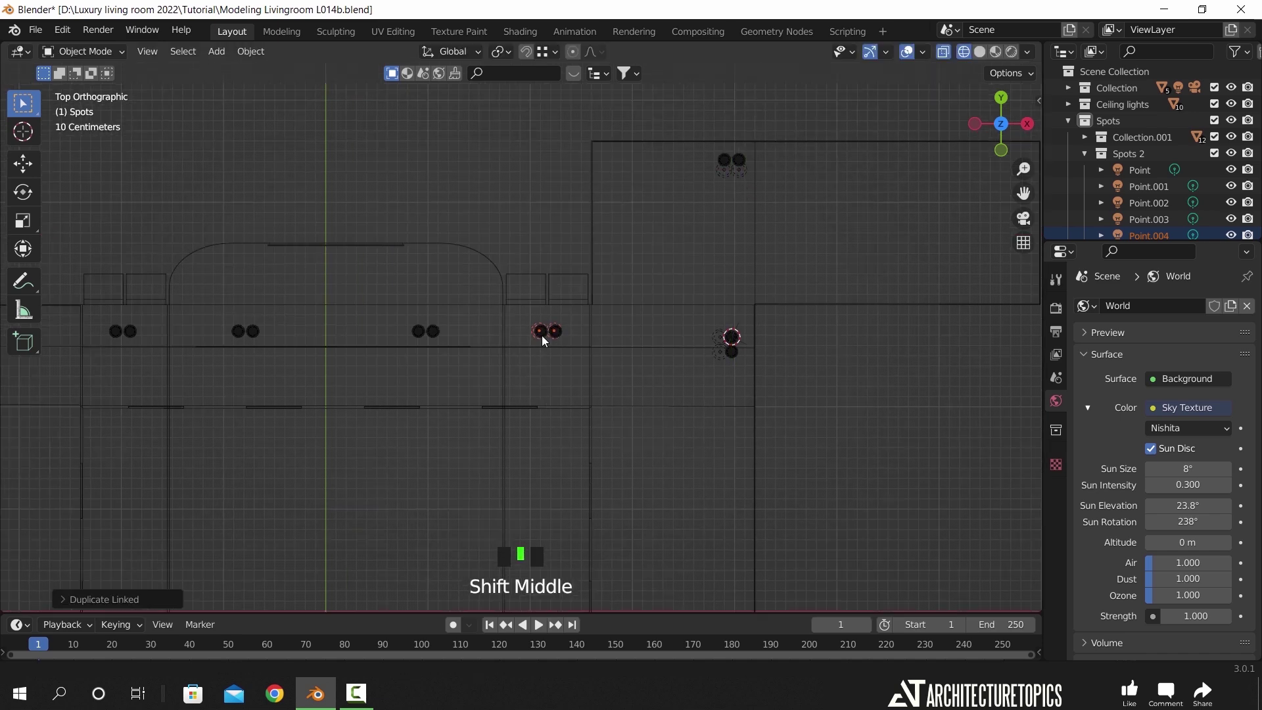
pyautogui.scroll(7, 570, 301)
pyautogui.press('g')
pyautogui.press('x')
pyautogui.click(582, 283)
# - Linked-duplicate the two point lights along X onto the adjacent spotlight pair in front of the curved wall
pyautogui.scroll(-4, 581, 284)
pyautogui.keyDown('shift'); pyautogui.moveTo(568, 306); pyautogui.dragTo(689, 364, button='middle'); pyautogui.keyUp('shift')
pyautogui.hotkey('alt', 'd')
pyautogui.press('x')
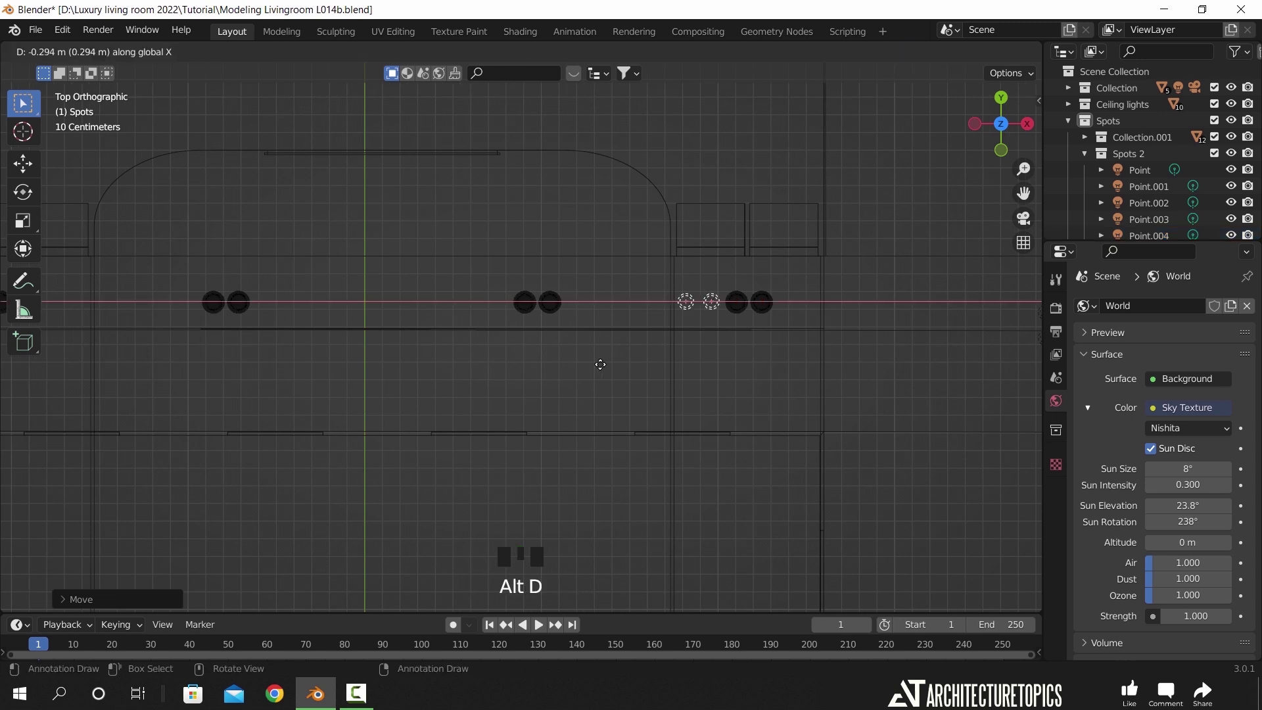
pyautogui.click(476, 370)
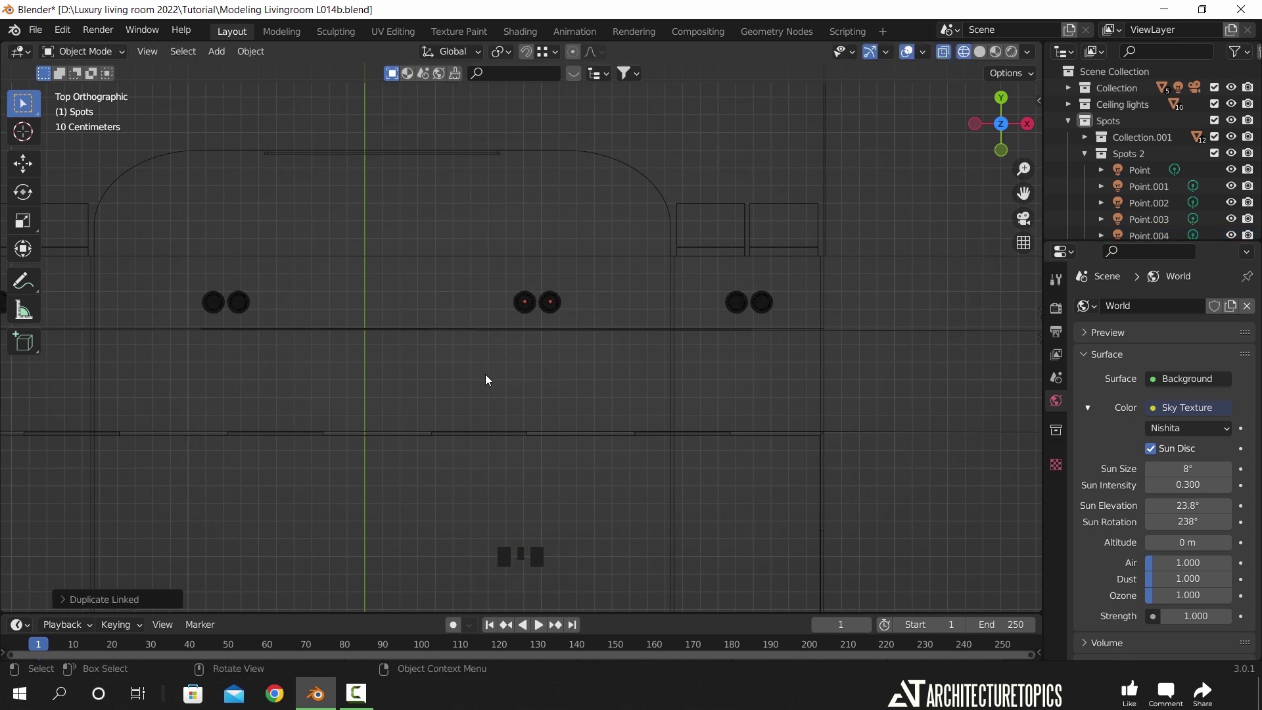
# - Linked-duplicate the point lights along X twice, centring them on the two remaining spotlight pairs of the row
pyautogui.hotkey('alt', 'd')
pyautogui.press('x')
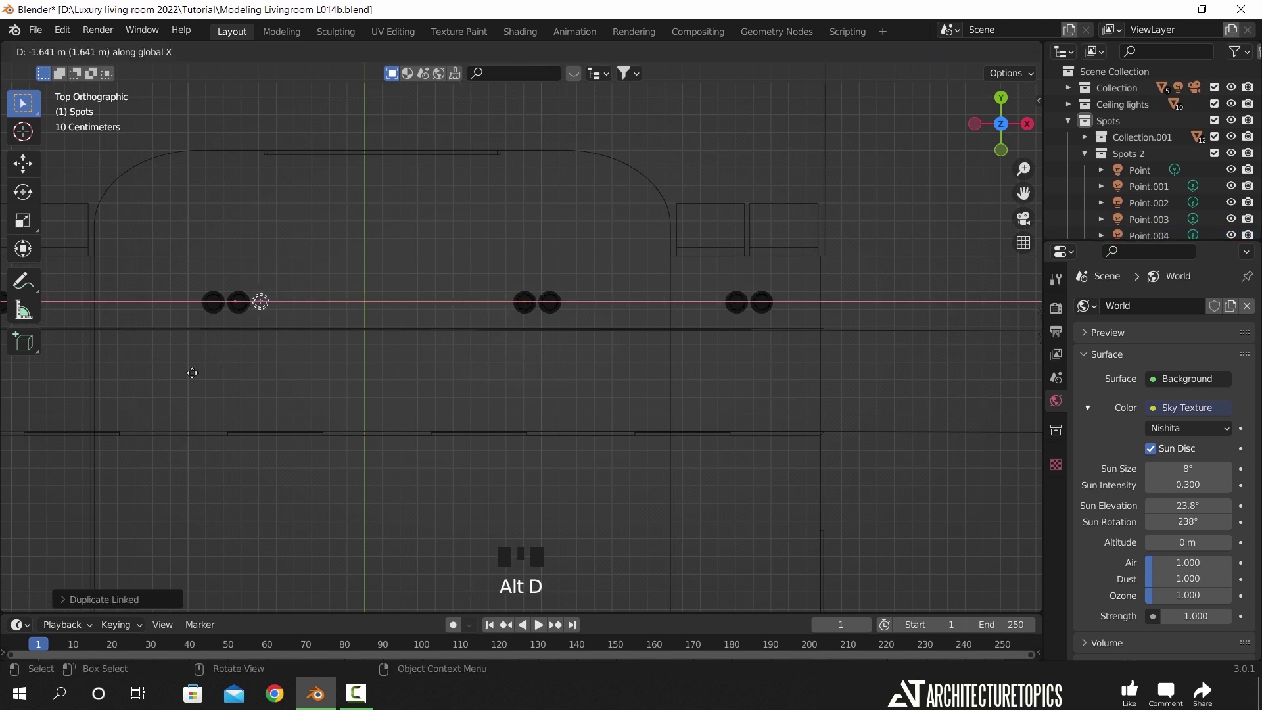
pyautogui.click(179, 374)
pyautogui.keyDown('shift'); pyautogui.moveTo(187, 377); pyautogui.dragTo(634, 373, button='middle'); pyautogui.keyUp('shift')
pyautogui.hotkey('alt', 'd')
pyautogui.press('x')
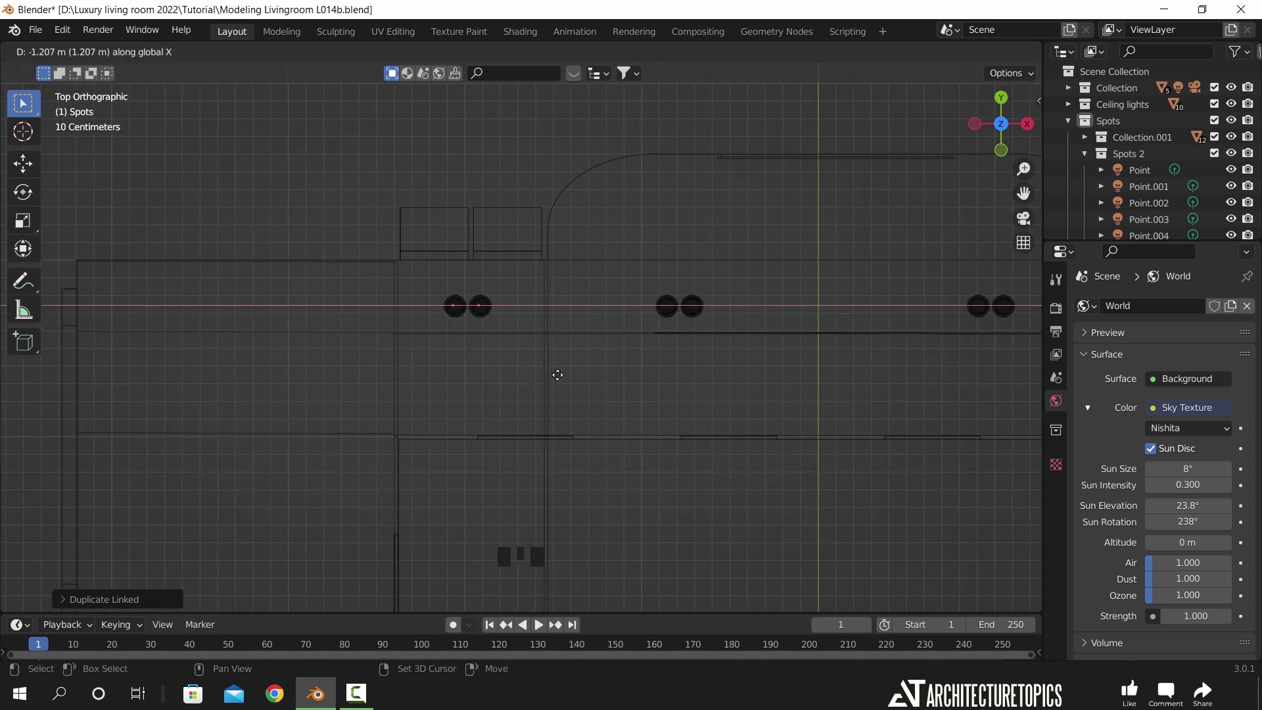
pyautogui.click(558, 375)
# - Return to a solid perspective view of the curved wall and add an area light at the central wall panel's edge
pyautogui.moveTo(647, 282)
pyautogui.mouseDown(button='middle')
pyautogui.moveTo(688, 329)
pyautogui.moveTo(696, 203)
pyautogui.moveTo(609, 397)
pyautogui.mouseUp(button='middle')
pyautogui.press('z')
pyautogui.click(791, 406)
pyautogui.moveTo(791, 405)
pyautogui.keyDown('shift'); pyautogui.mouseDown(button='middle')
pyautogui.moveTo(598, 353)
pyautogui.moveTo(428, 268)
pyautogui.moveTo(479, 353)
pyautogui.moveTo(503, 356)
pyautogui.mouseUp(button='middle'); pyautogui.keyUp('shift')
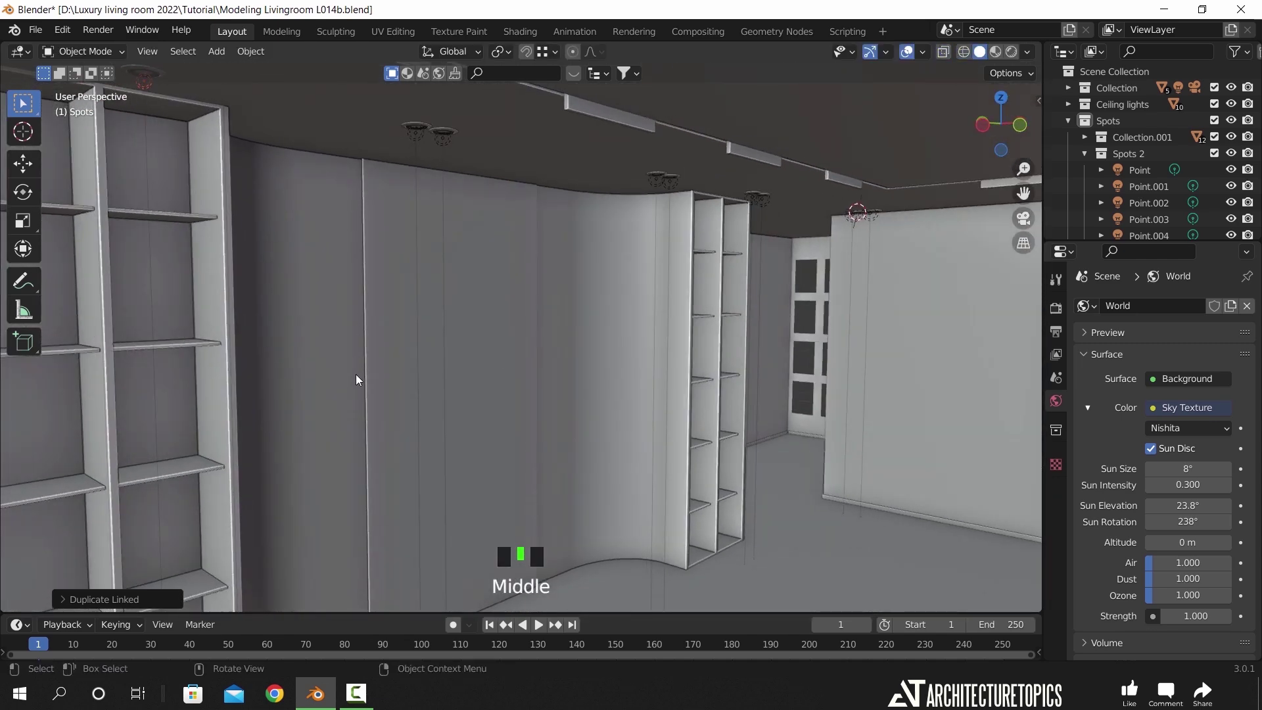
pyautogui.moveTo(356, 412); pyautogui.dragTo(584, 381, button='middle')
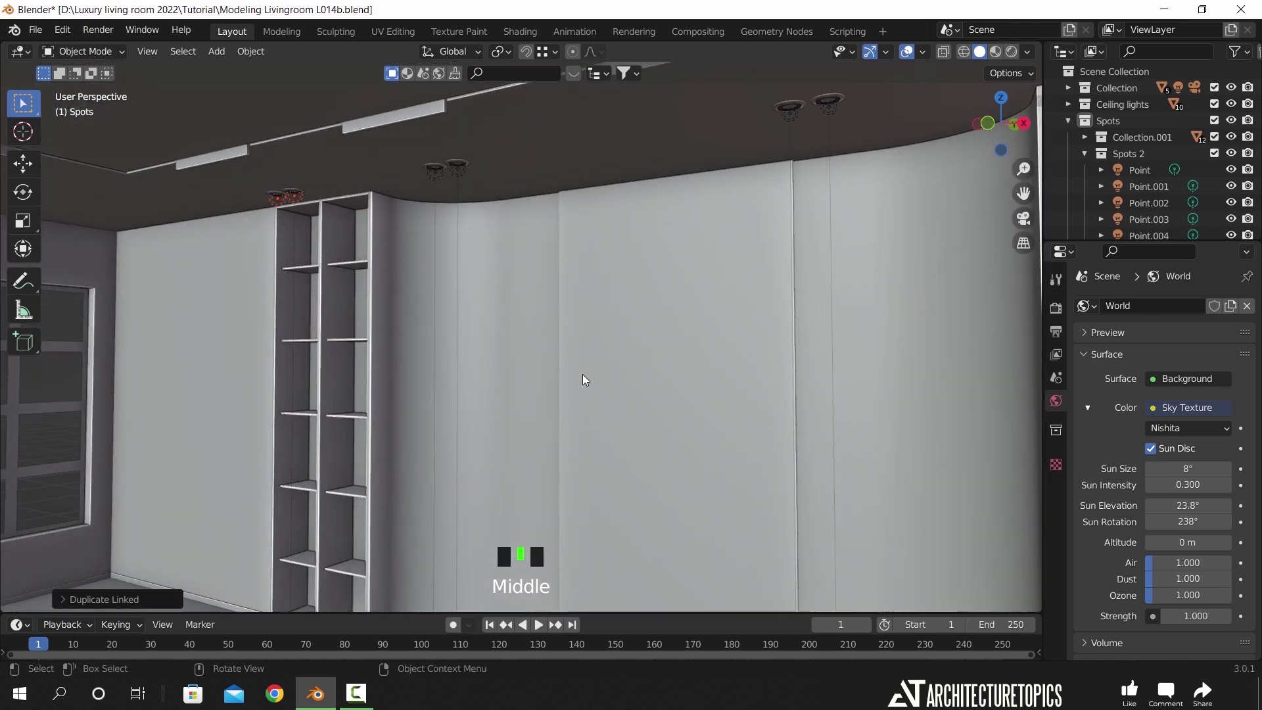
pyautogui.hotkey('shift', 'a')
pyautogui.moveTo(570, 353)
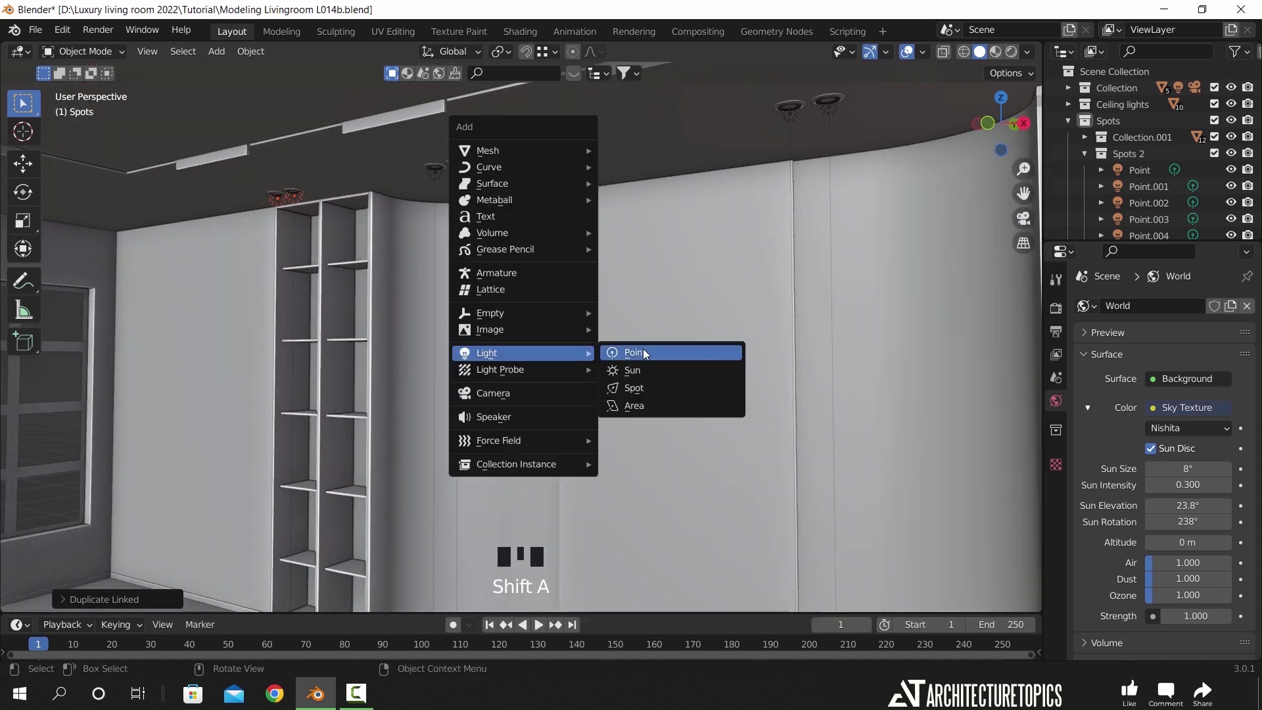
pyautogui.click(646, 407)
# - Rotate the area light 90° about the Y axis
pyautogui.moveTo(645, 393); pyautogui.dragTo(670, 404, button='middle')
pyautogui.press('r')
pyautogui.write('y')
pyautogui.write('90')
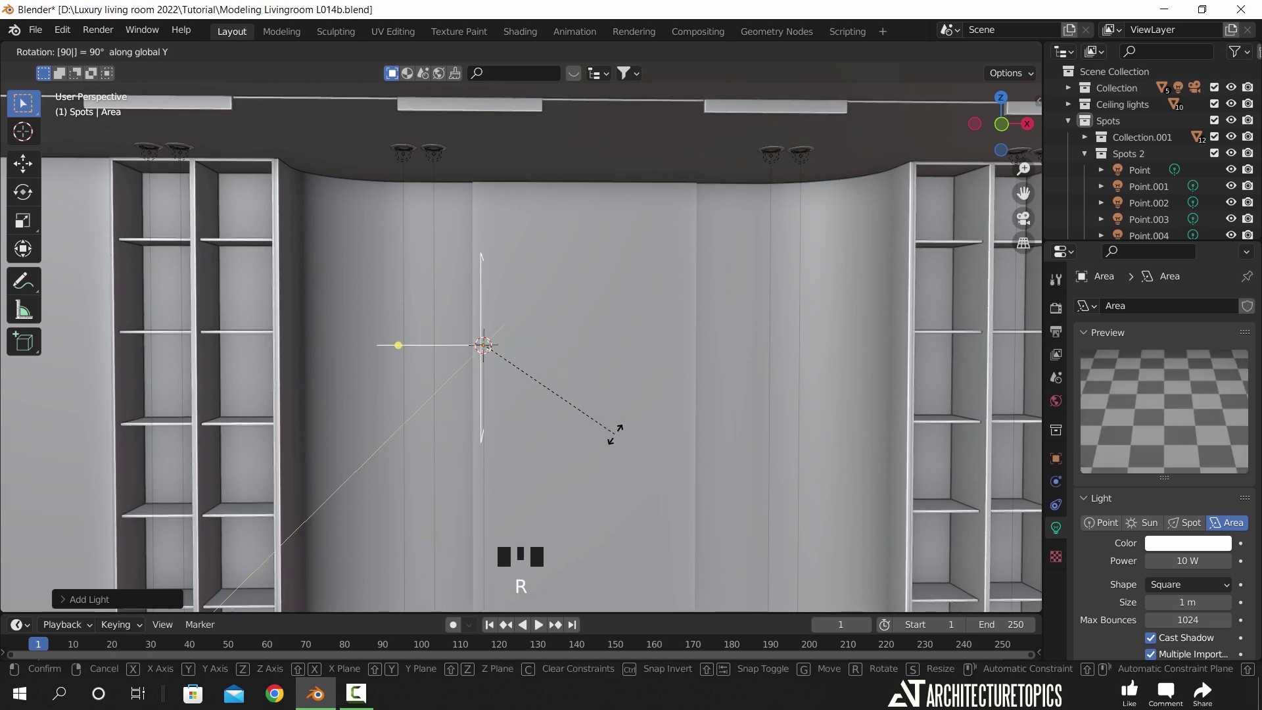
pyautogui.press('Return')
pyautogui.press('KP_7')
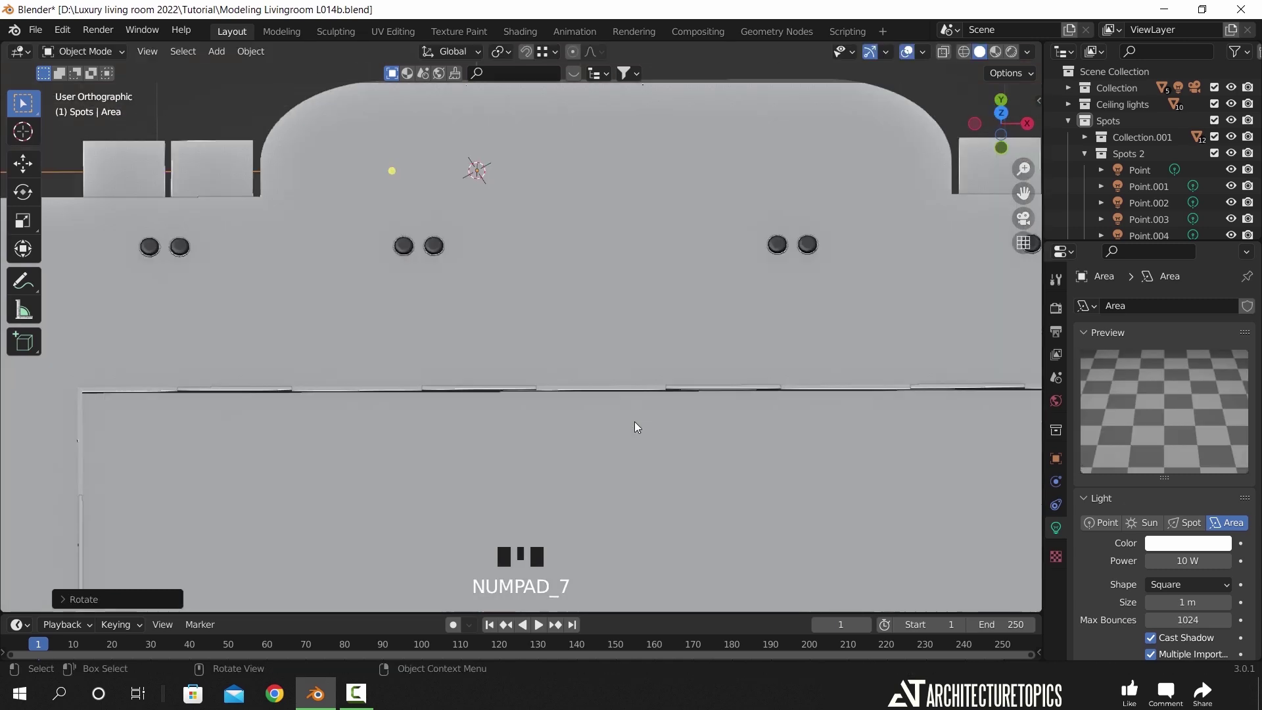
pyautogui.press('z')
pyautogui.scroll(3, 661, 356)
pyautogui.scroll(6, 660, 360)
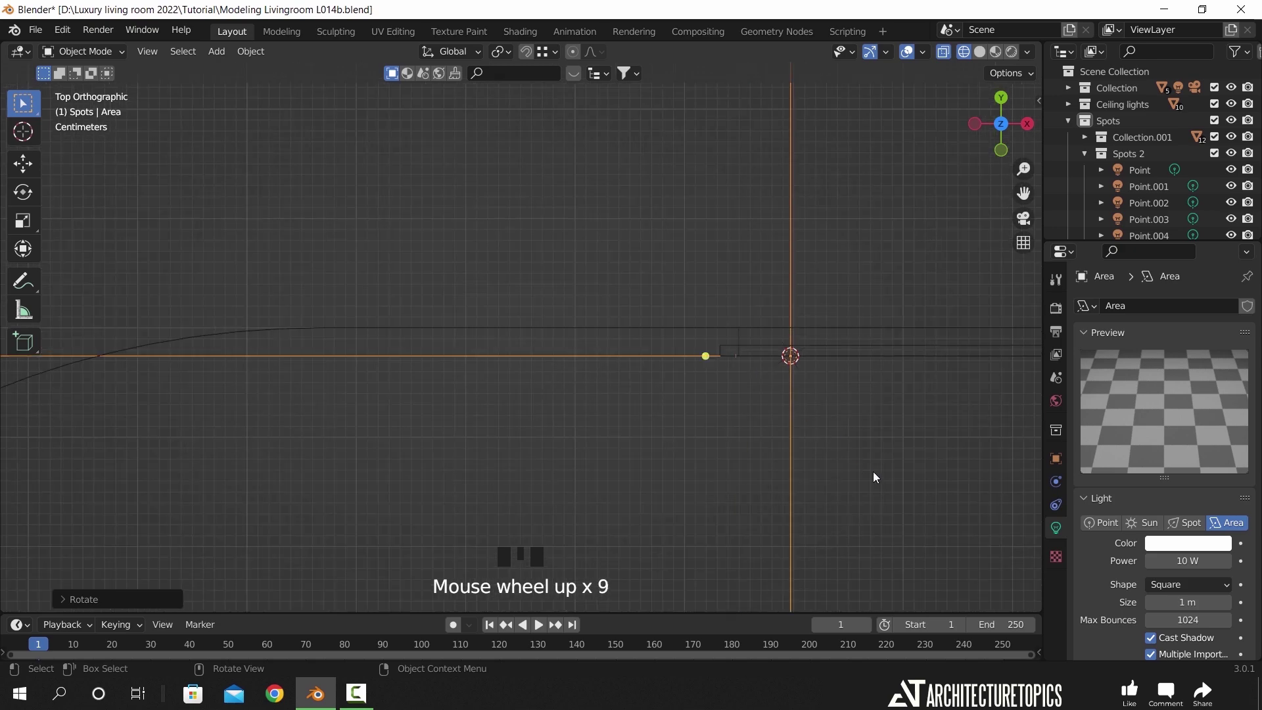
pyautogui.press('s')
pyautogui.click(753, 401)
pyautogui.scroll(4, 687, 415)
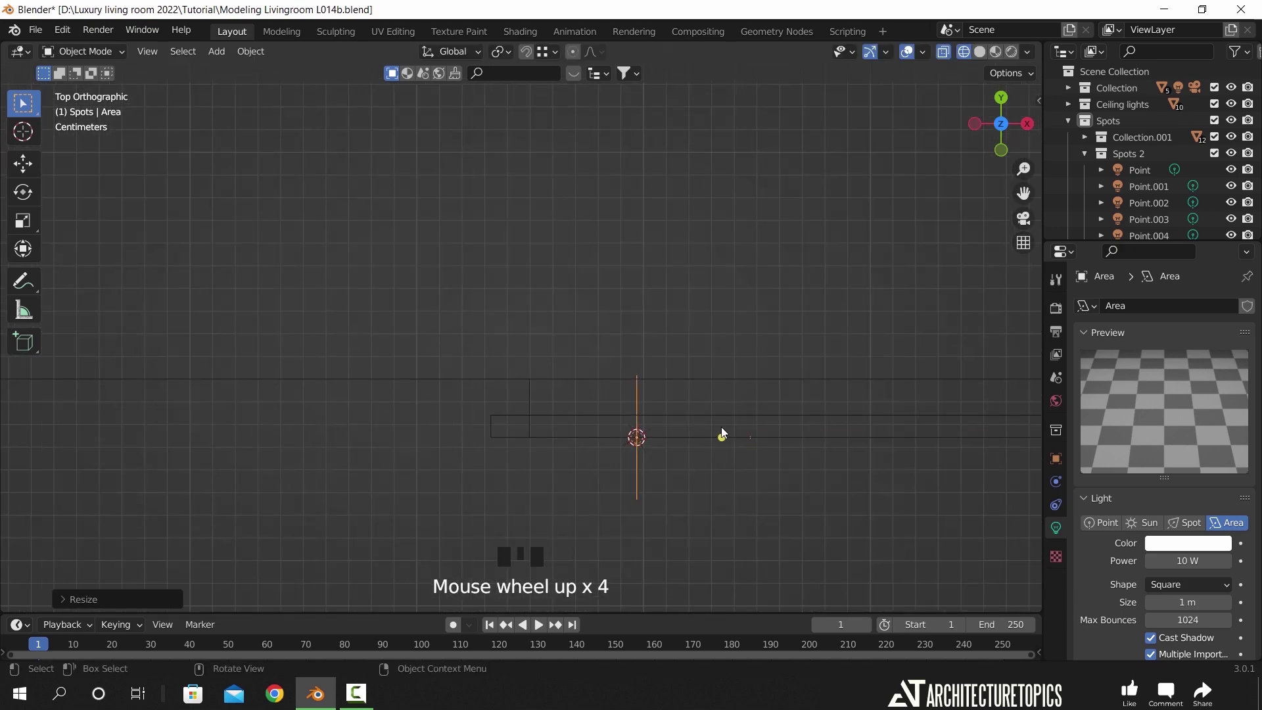
pyautogui.hotkey('ctrl', 'z')
# - Scale the area light down to a narrow width in top view and move it near the end of the central panel
pyautogui.press('s')
pyautogui.click(668, 435)
pyautogui.press('s')
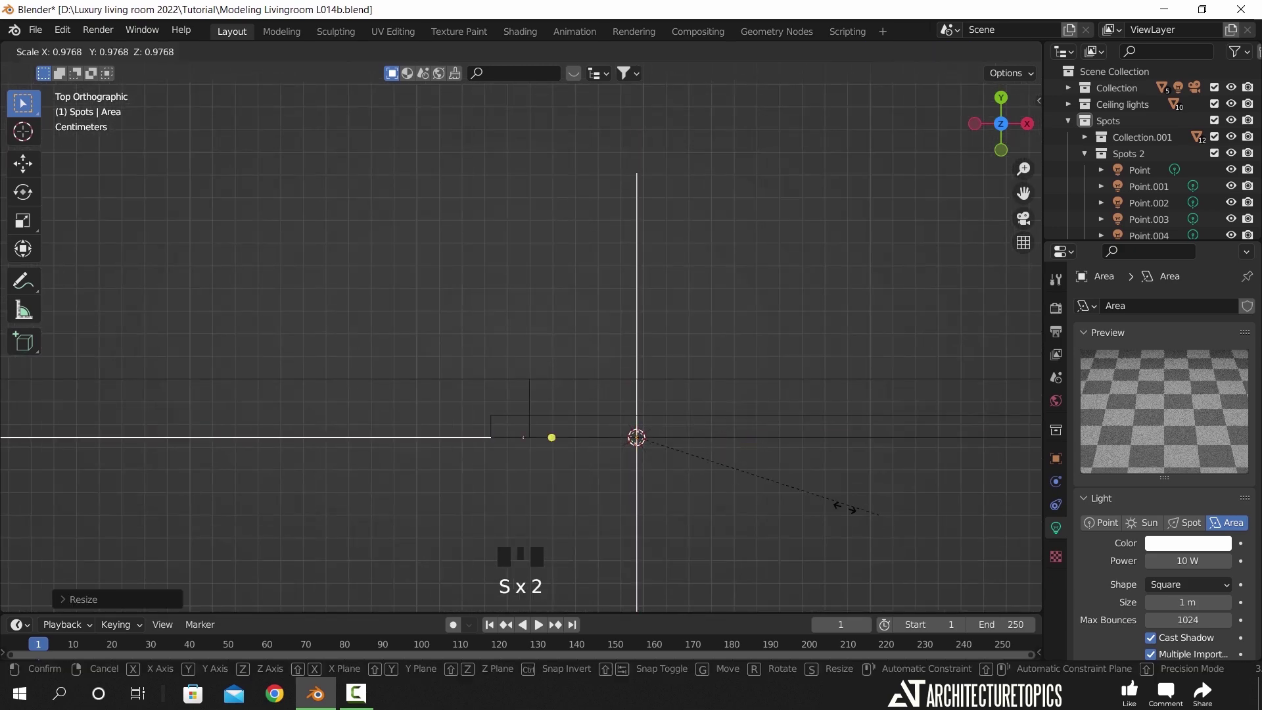
pyautogui.click(706, 488)
pyautogui.press('s')
pyautogui.click(743, 473)
pyautogui.press('g')
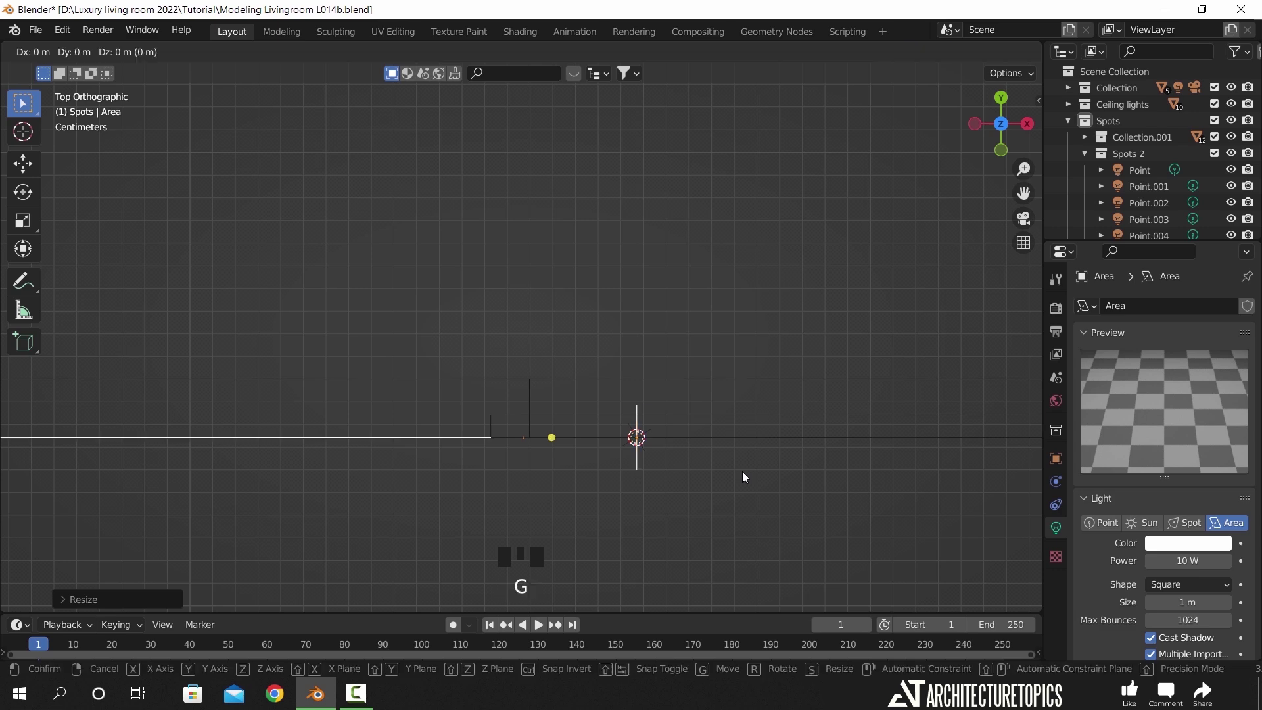
pyautogui.click(619, 433)
# - Fit the area light's width to the gap between the wall and the central panel, and position it inside that gap
pyautogui.scroll(6, 619, 433)
pyautogui.press('s')
pyautogui.click(644, 541)
pyautogui.keyDown('shift'); pyautogui.moveTo(643, 548); pyautogui.dragTo(659, 398, button='middle'); pyautogui.keyUp('shift')
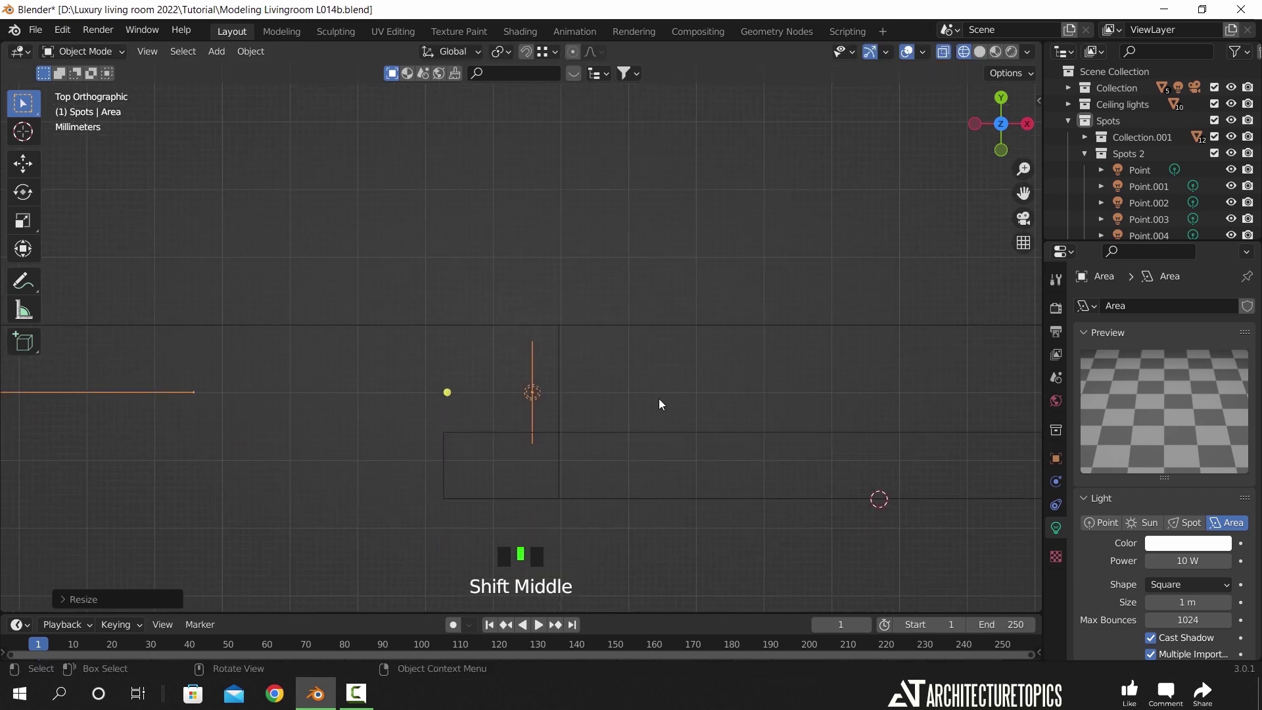
pyautogui.press('g')
pyautogui.click(658, 384)
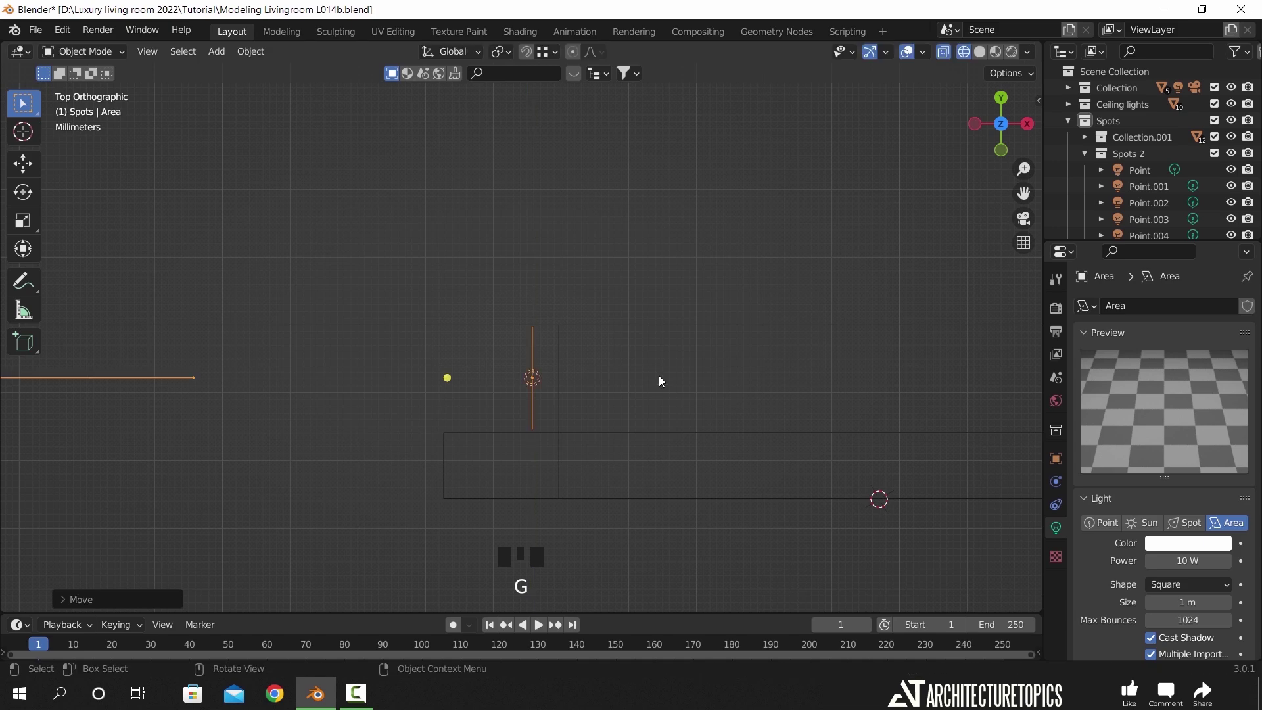
# - Stretch the area light vertically in front view so it runs along most of the central panel's height
pyautogui.press('KP_1')
pyautogui.scroll(-20, 645, 375)
pyautogui.press('s')
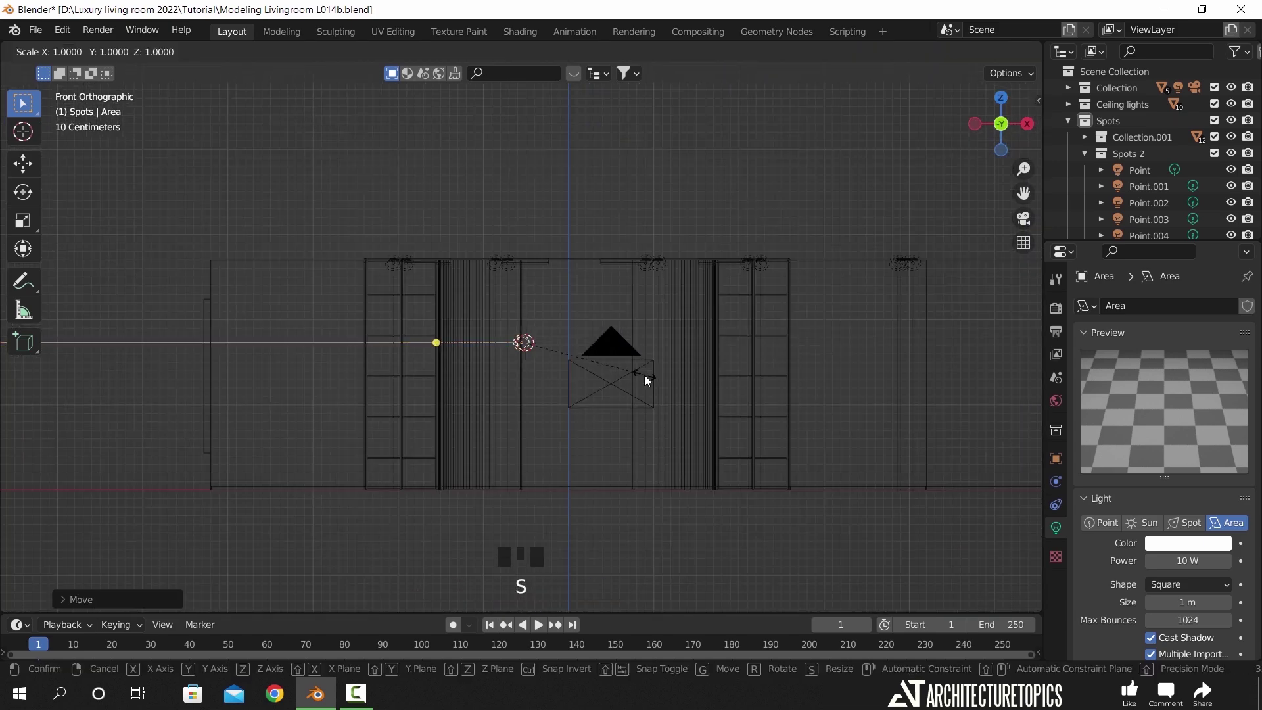
pyautogui.click(794, 223)
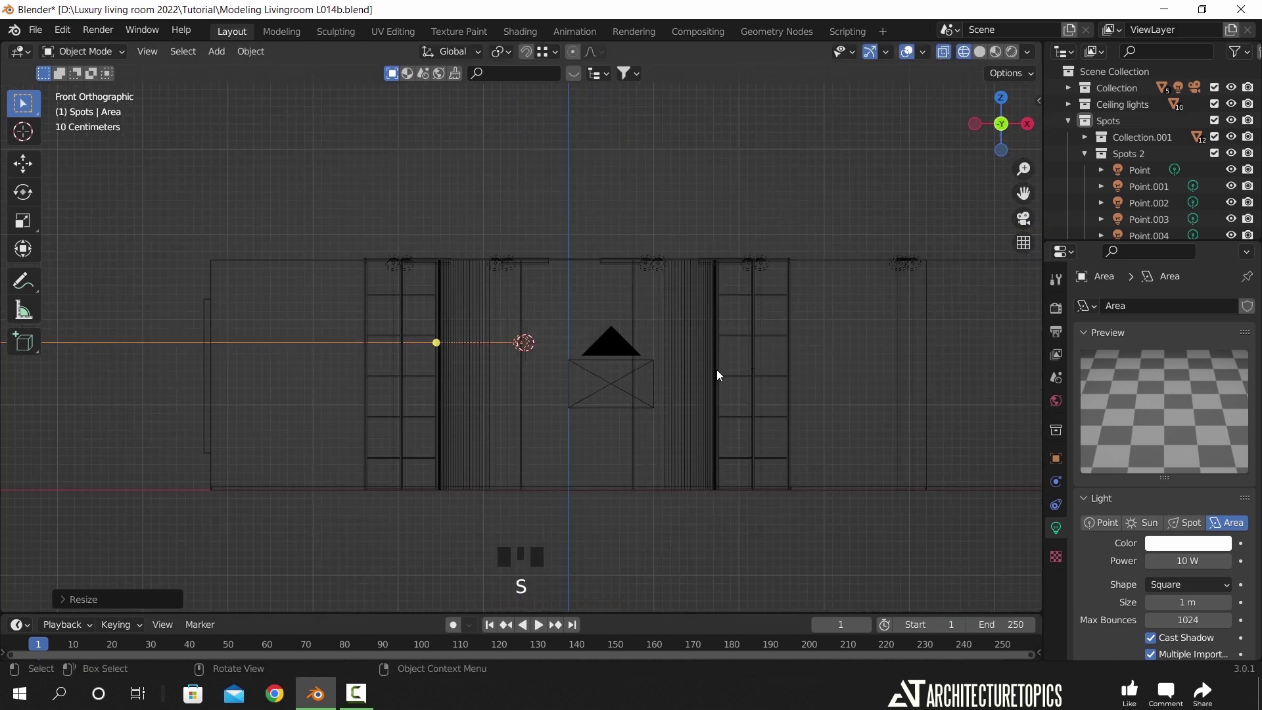
pyautogui.press('s')
pyautogui.click(617, 267)
pyautogui.press('s')
pyautogui.middleClick(700, 427)
pyautogui.click(583, 370)
pyautogui.press('s')
# - Move the area light down so it is roughly centred on the central panel's height
pyautogui.moveTo(600, 393); pyautogui.dragTo(545, 369, button='middle')
pyautogui.scroll(2, 578, 384)
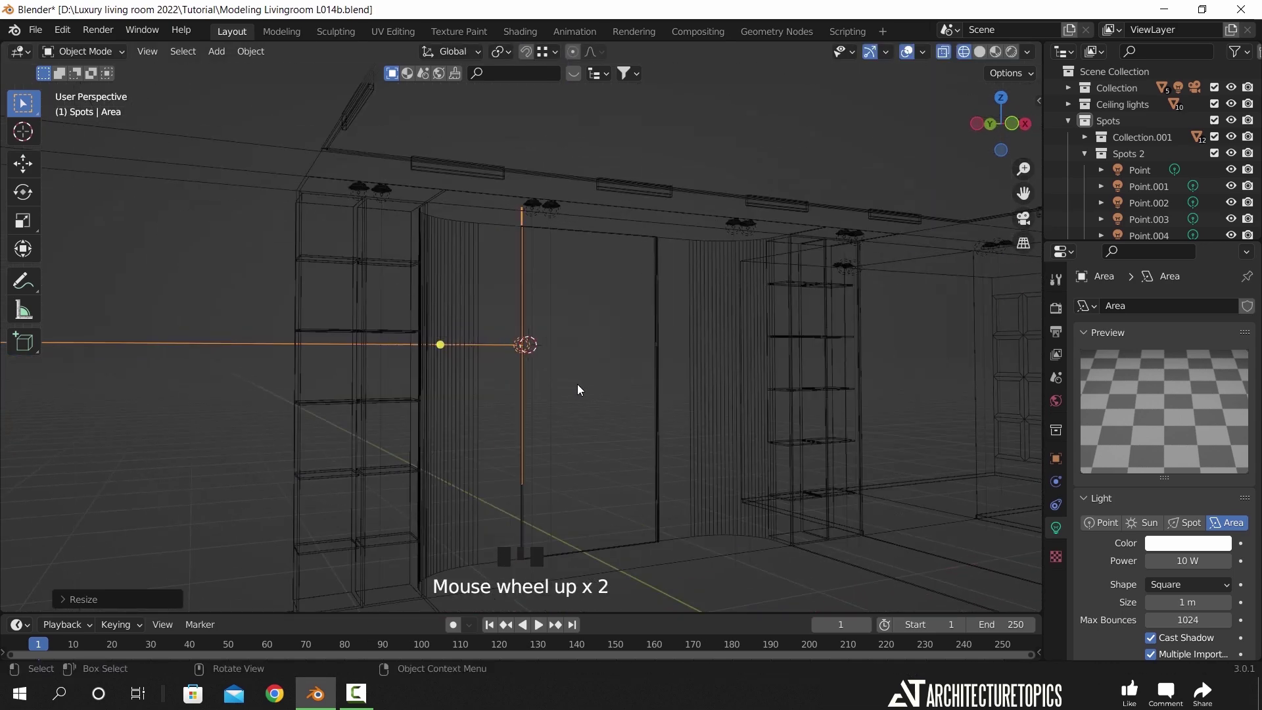
pyautogui.press('g')
pyautogui.click(577, 416)
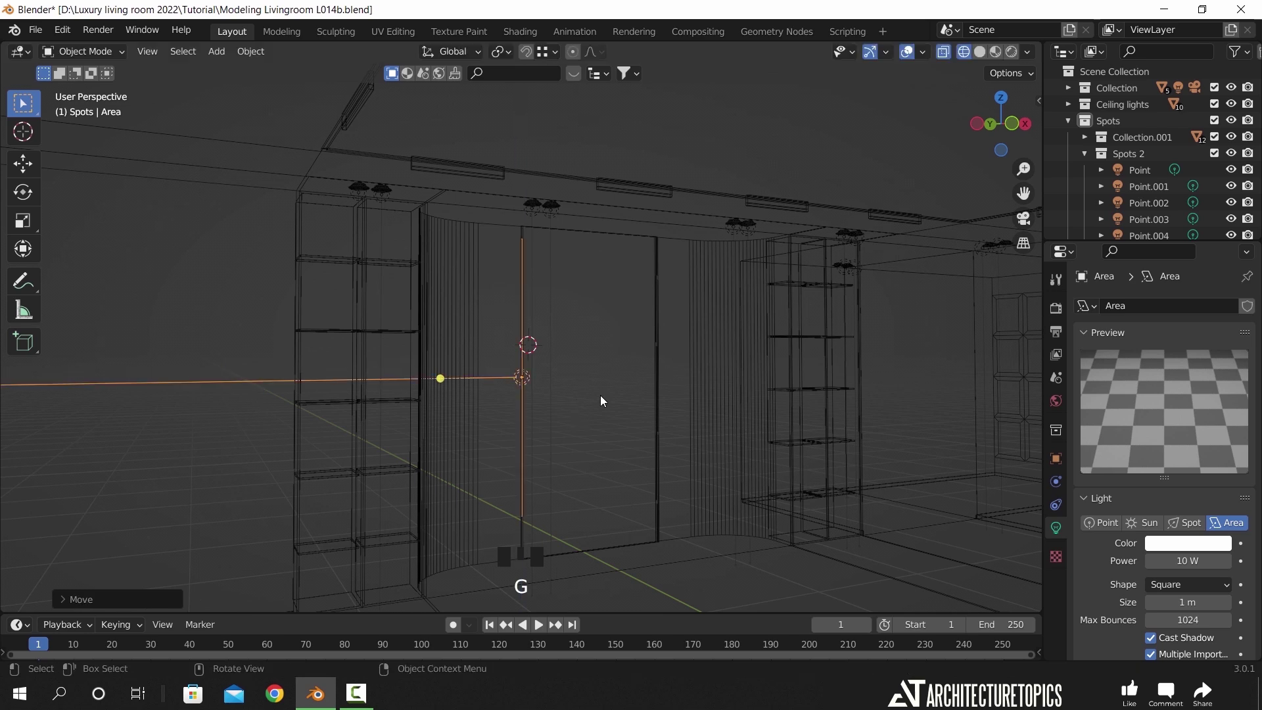
# - Rescale the area light in front view and adjust it vertically so it spans nearly the central panel's full height
pyautogui.press('KP_1')
pyautogui.keyDown('shift'); pyautogui.moveTo(546, 439); pyautogui.dragTo(582, 358, button='middle'); pyautogui.keyUp('shift')
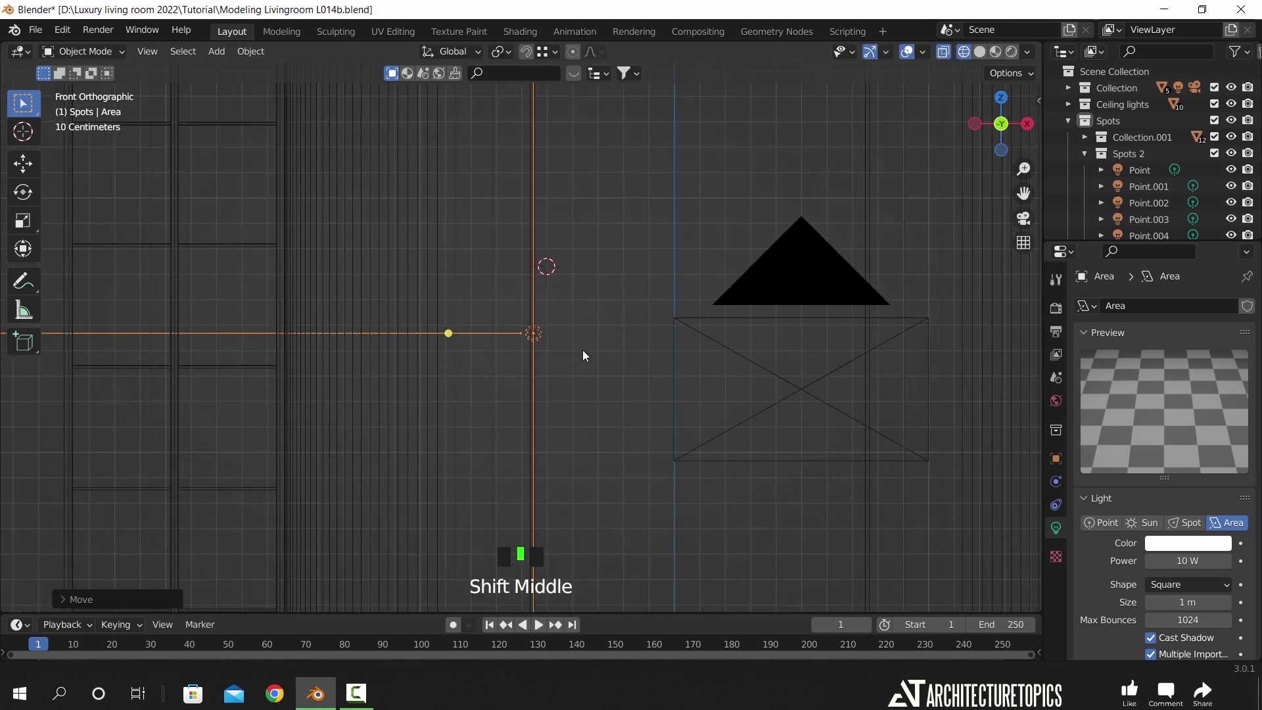
pyautogui.scroll(-3, 585, 351)
pyautogui.press('s')
pyautogui.click(595, 375)
pyautogui.press('g')
pyautogui.press('z')
pyautogui.click(597, 385)
pyautogui.press('s')
pyautogui.press('z')
pyautogui.click(637, 343)
pyautogui.press('s')
pyautogui.click(628, 344)
# - Collapse the material-style preview in the area light's settings and widen the properties editor
pyautogui.moveTo(628, 344)
pyautogui.mouseDown(button='middle')
pyautogui.moveTo(574, 383)
pyautogui.moveTo(586, 362)
pyautogui.moveTo(579, 372)
pyautogui.moveTo(701, 388)
pyautogui.moveTo(555, 397)
pyautogui.mouseUp(button='middle')
pyautogui.scroll(4, 586, 362)
pyautogui.hotkey('shift', 'z')
pyautogui.scroll(3, 583, 342)
pyautogui.scroll(5, 606, 375)
pyautogui.scroll(-4, 543, 371)
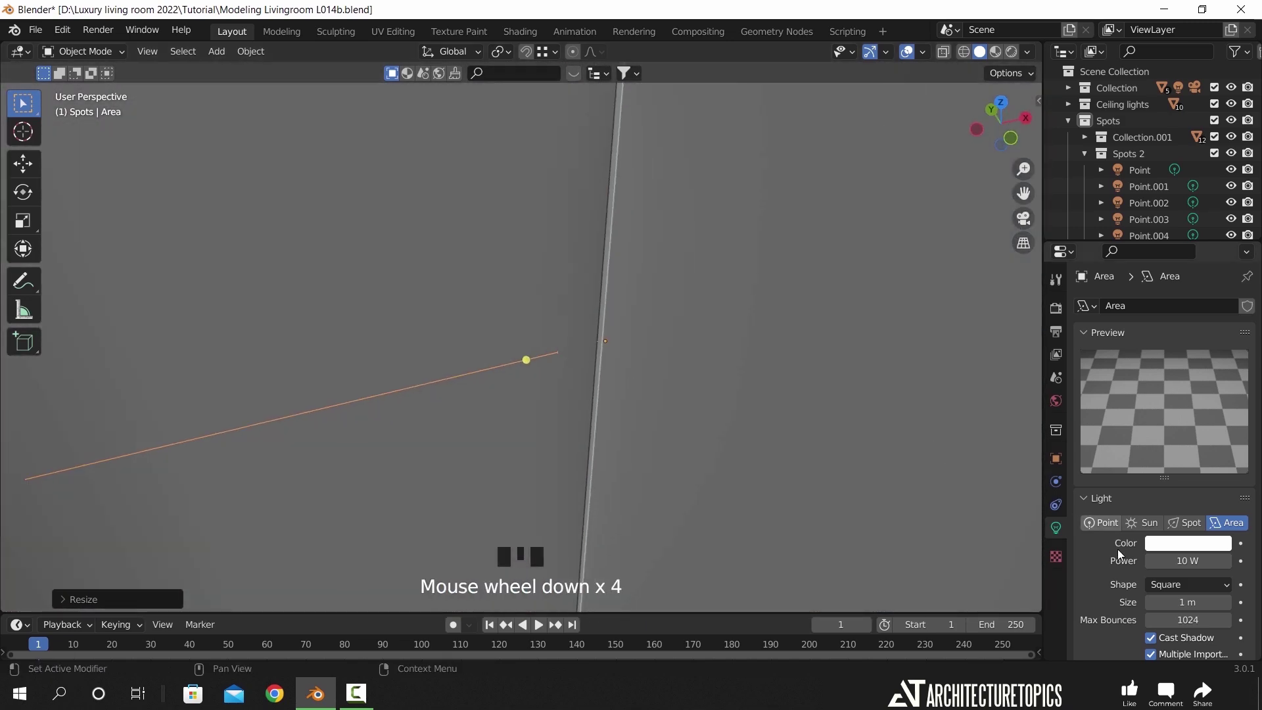
pyautogui.scroll(-6, 1126, 551)
pyautogui.scroll(6, 1125, 506)
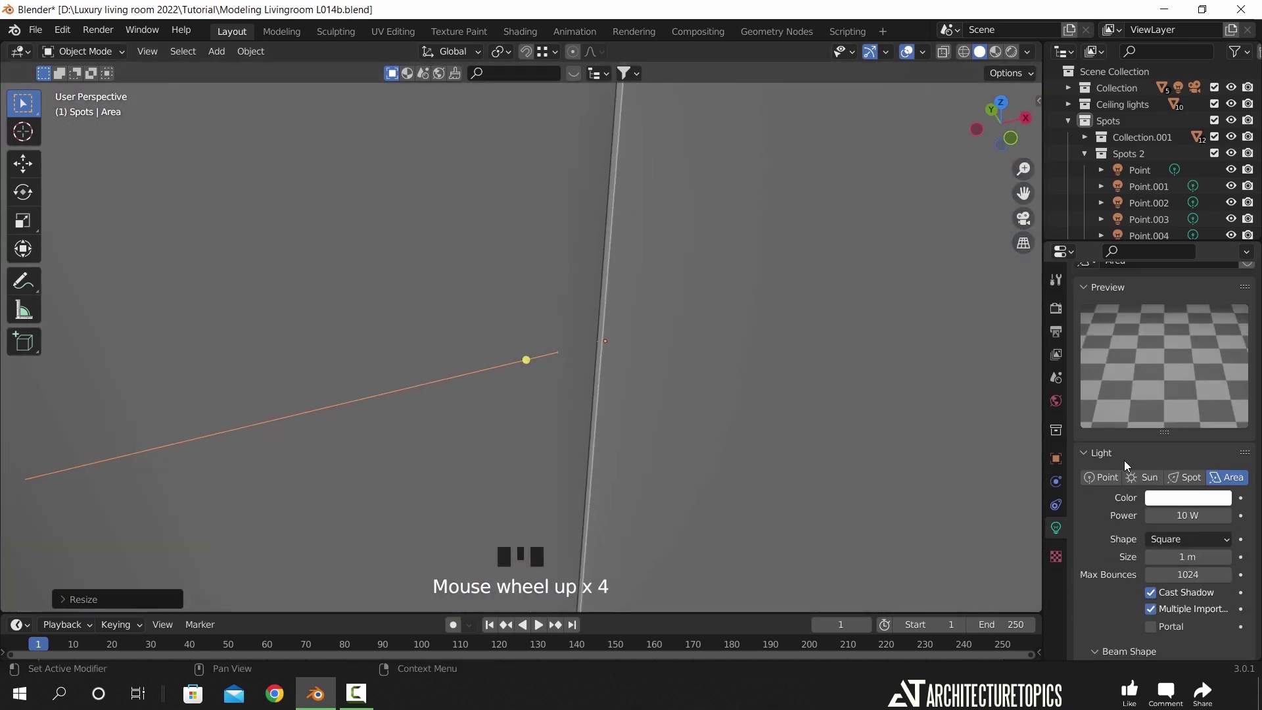
pyautogui.click(1092, 334)
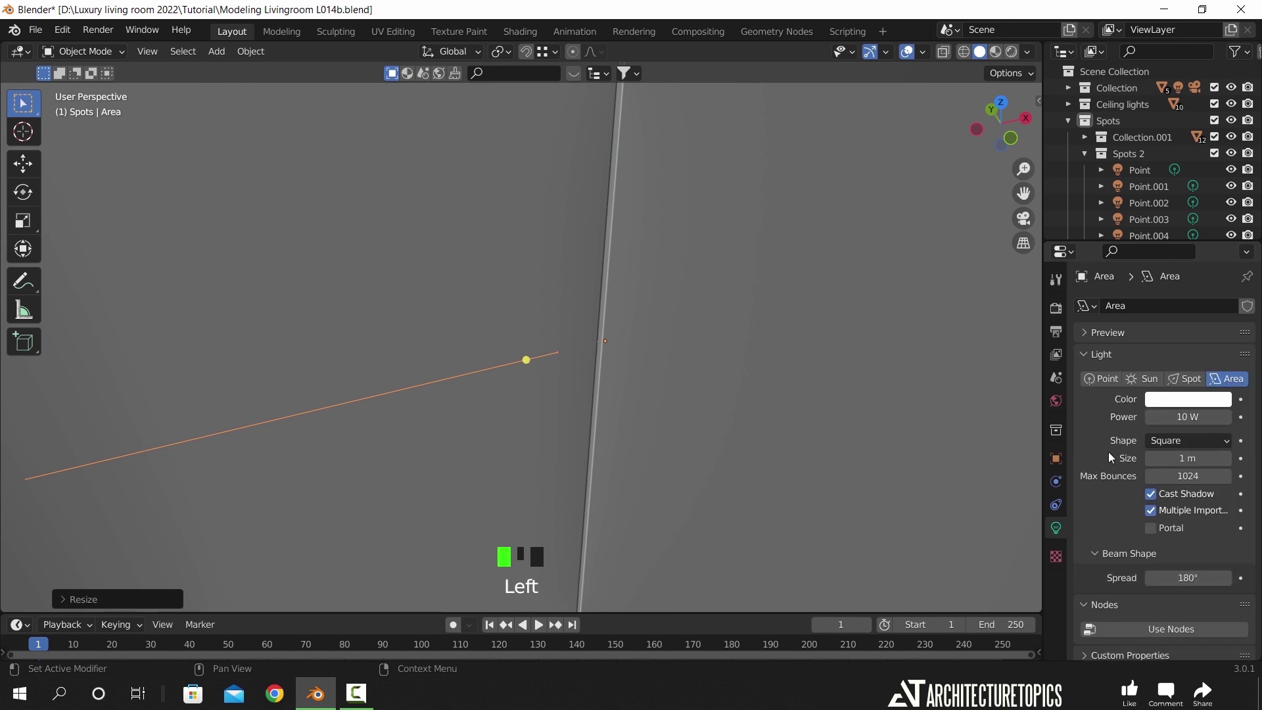
pyautogui.moveTo(1043, 393); pyautogui.dragTo(997, 394)
pyautogui.click(1011, 400)
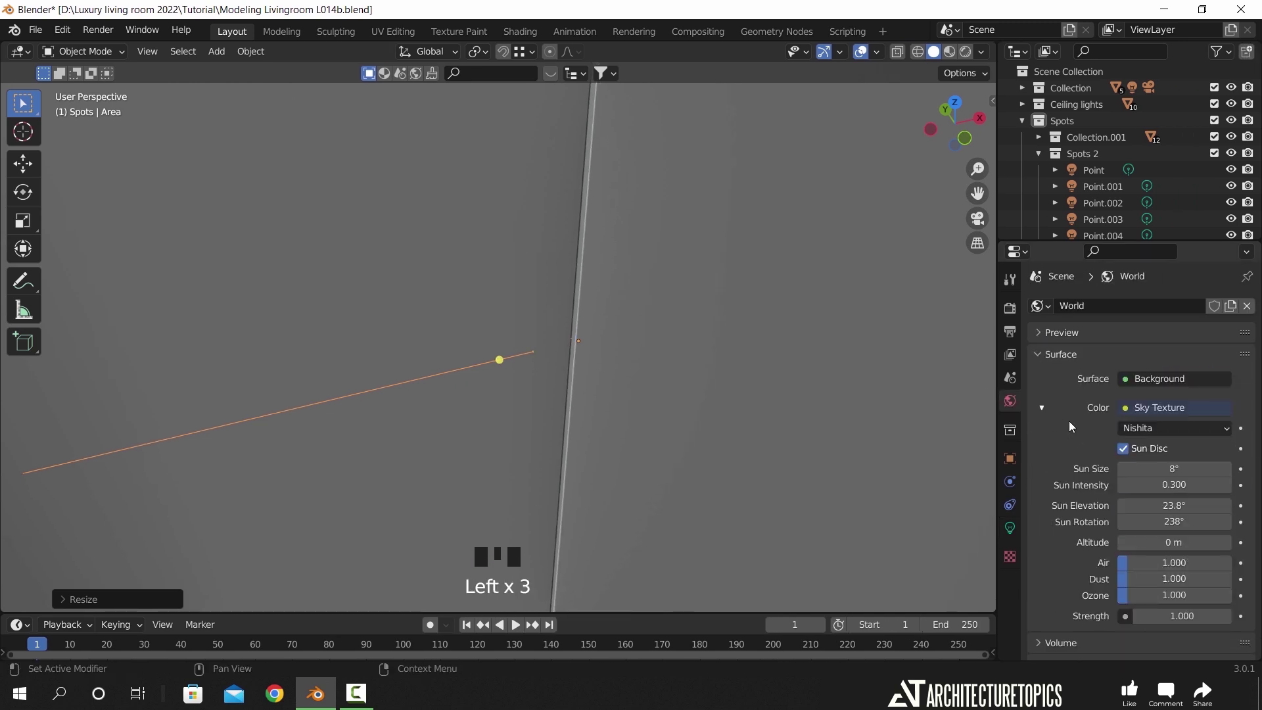
pyautogui.click(1011, 528)
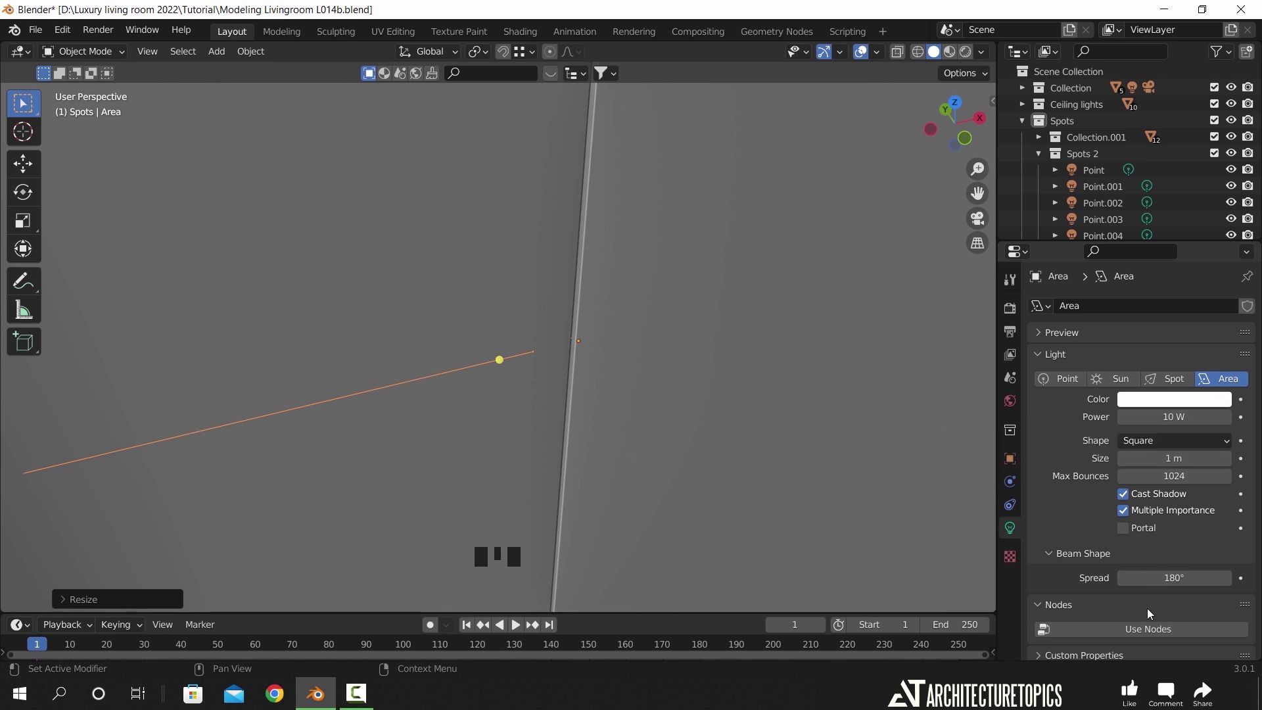
# - Enable nodes on the area light with a Blackbody color at temperature 3200, and set its power to 12 W
pyautogui.click(1148, 629)
pyautogui.scroll(-5, 1108, 542)
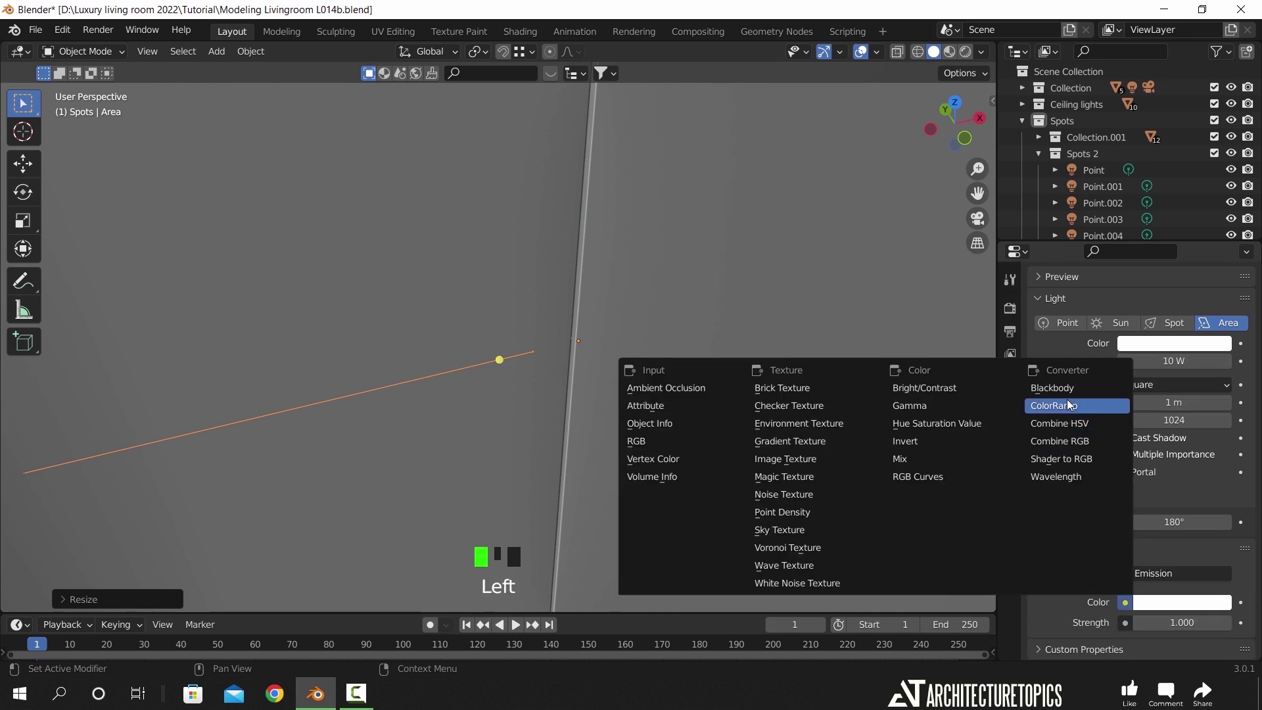
pyautogui.click(1062, 389)
pyautogui.scroll(-4, 1082, 544)
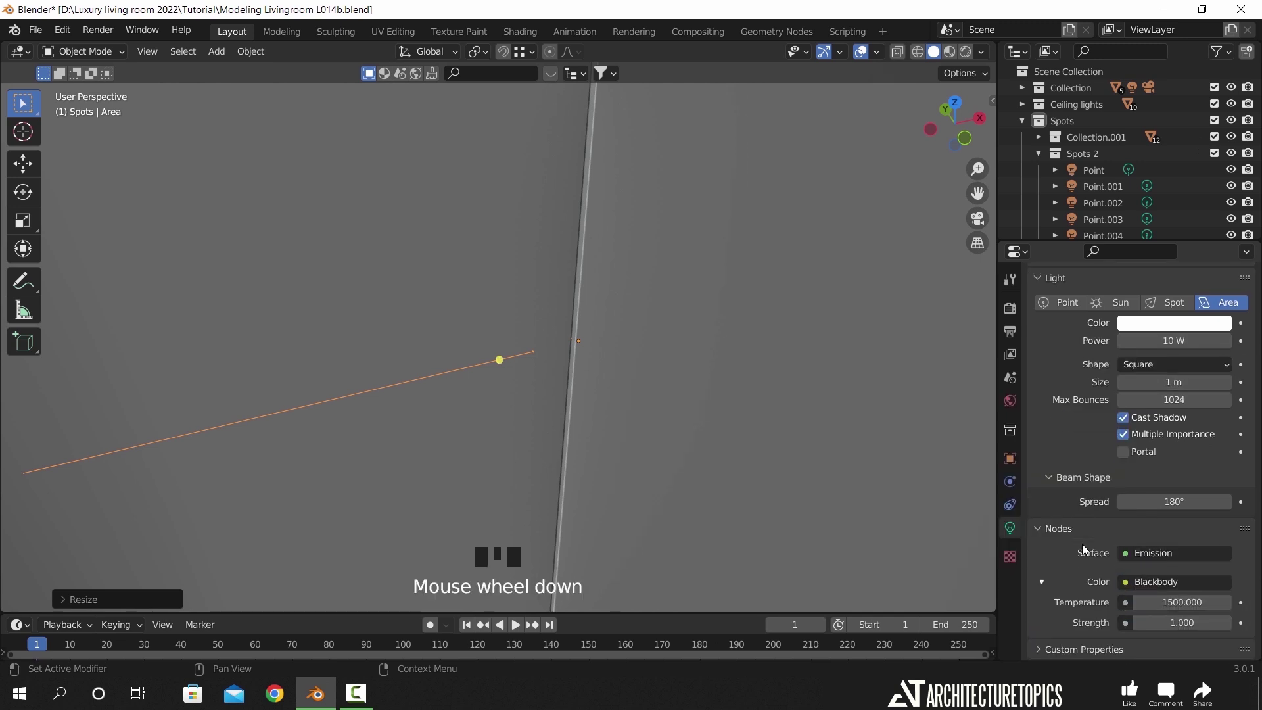
pyautogui.click(1171, 601)
pyautogui.write('3')
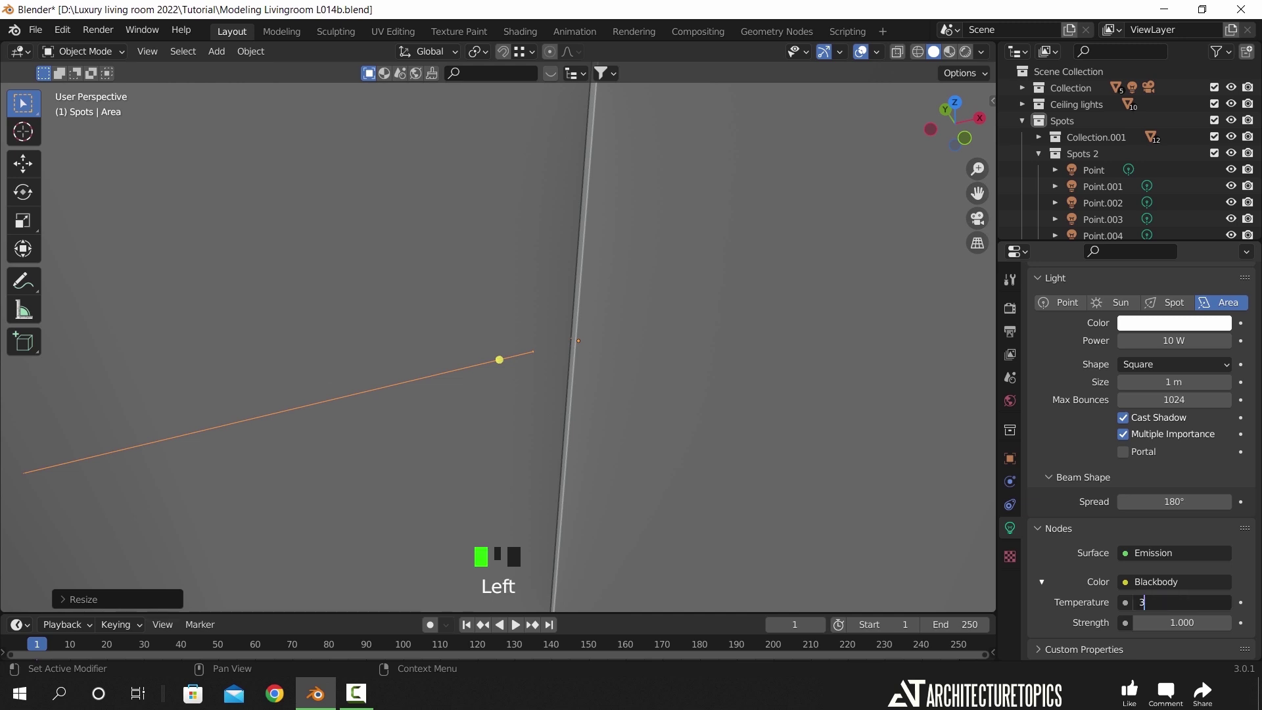
pyautogui.write('200')
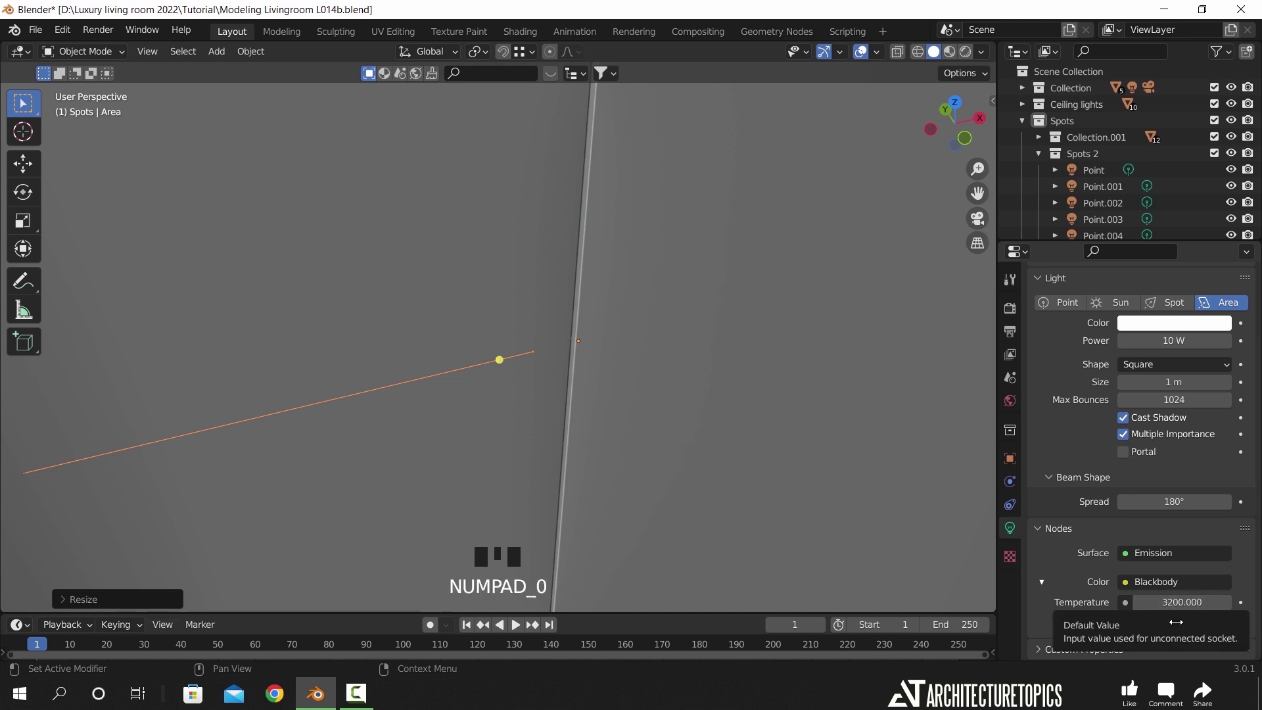
pyautogui.click(1162, 341)
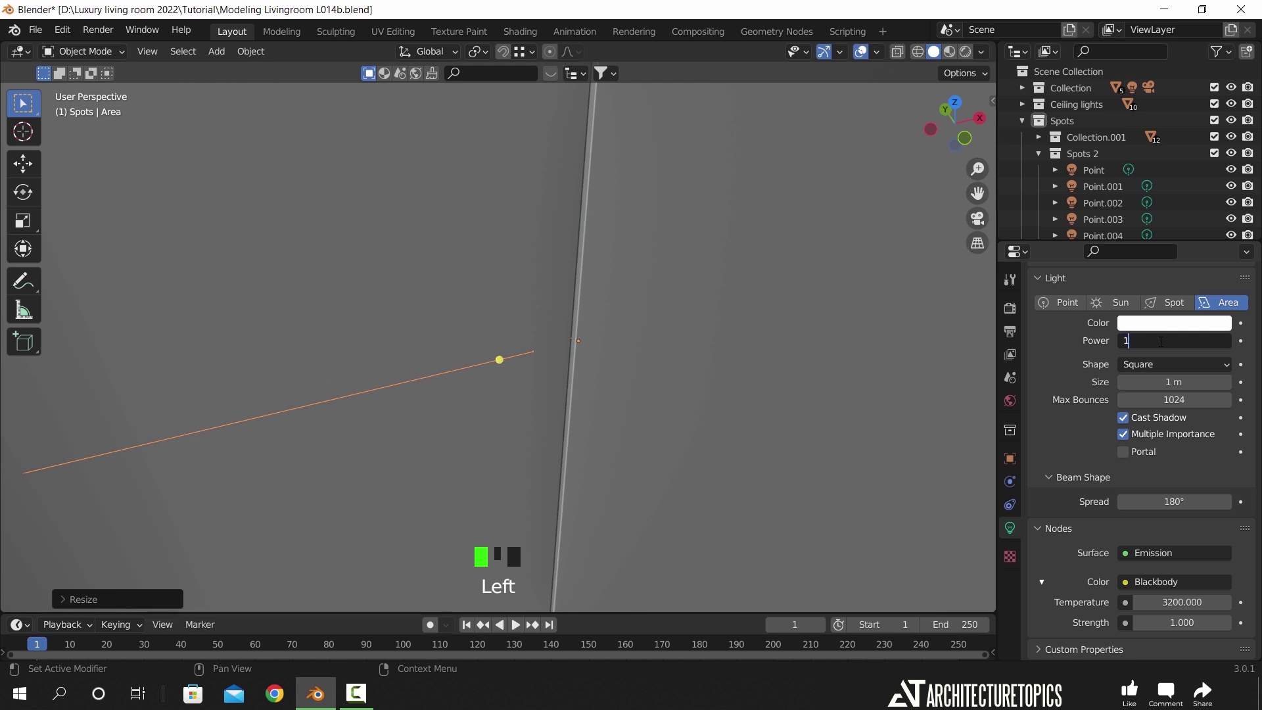
pyautogui.press('Return')
# - Duplicate the area light to the opposite end of the central panel and mirror the copy along global X
pyautogui.scroll(-6, 601, 370)
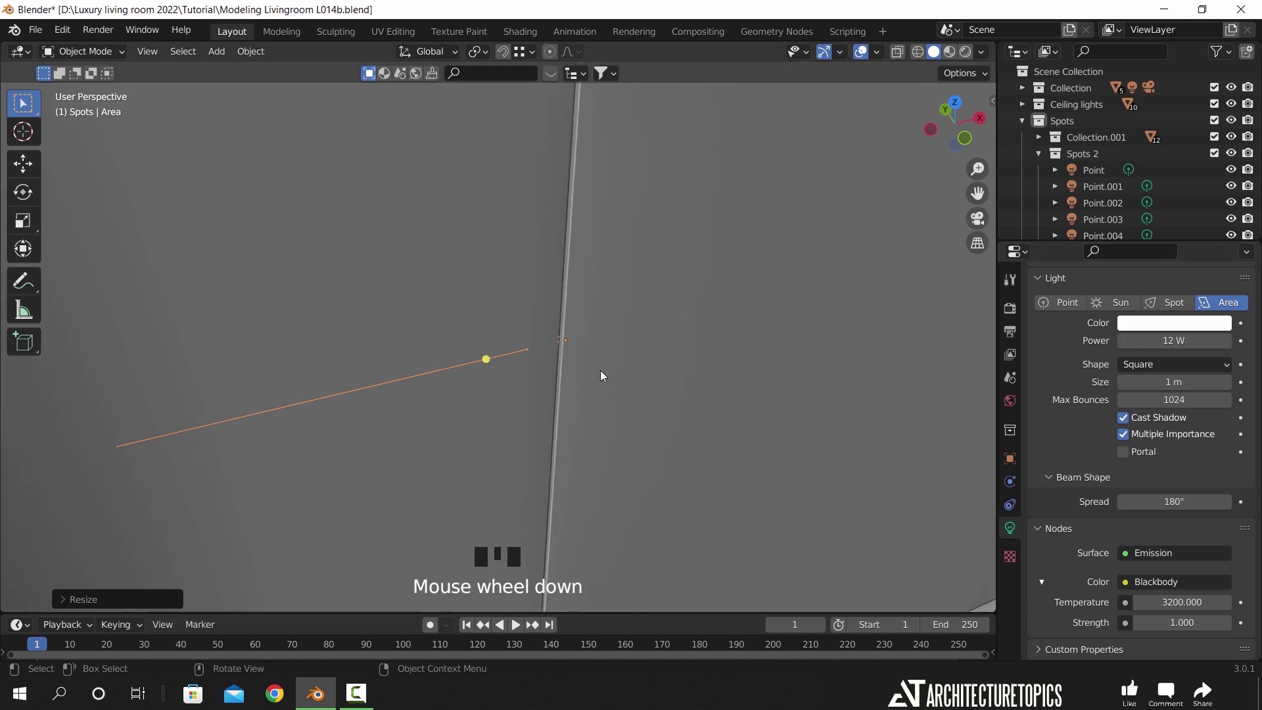
pyautogui.press('KP_1')
pyautogui.press('z')
pyautogui.scroll(-4, 607, 420)
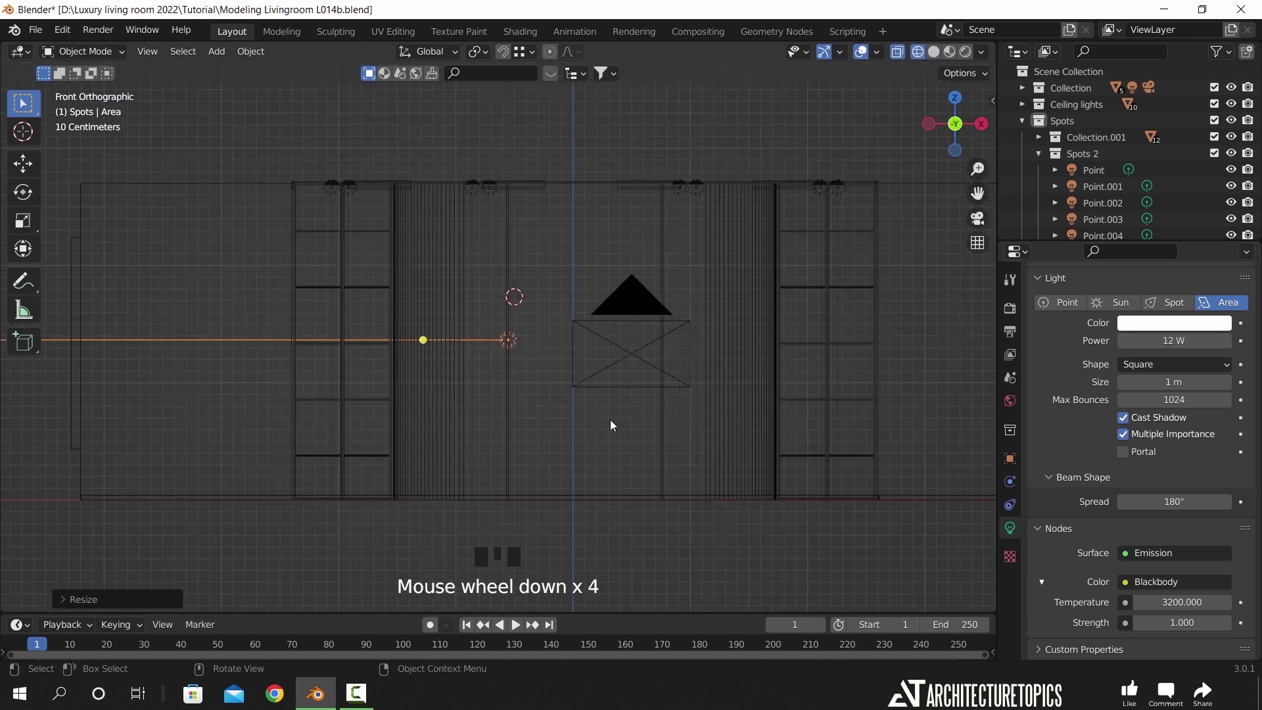
pyautogui.hotkey('shift', 'd')
pyautogui.click(738, 397)
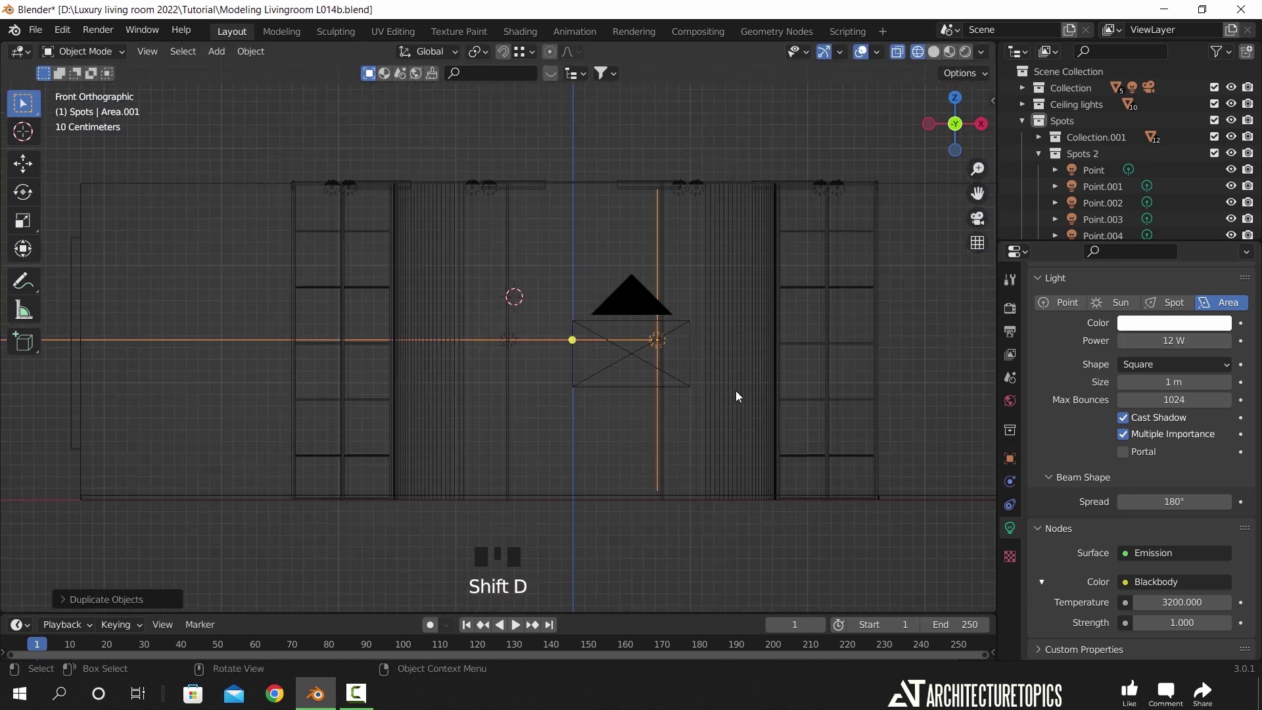
pyautogui.click(251, 51)
pyautogui.moveTo(296, 104)
pyautogui.click(434, 125)
# - Move the mirrored area light along X so it sits at the central panel's opposite edge
pyautogui.scroll(5, 646, 332)
pyautogui.keyDown('shift'); pyautogui.moveTo(563, 347); pyautogui.dragTo(142, 329, button='middle'); pyautogui.keyUp('shift')
pyautogui.scroll(8, 547, 330)
pyautogui.press('g')
pyautogui.press('x')
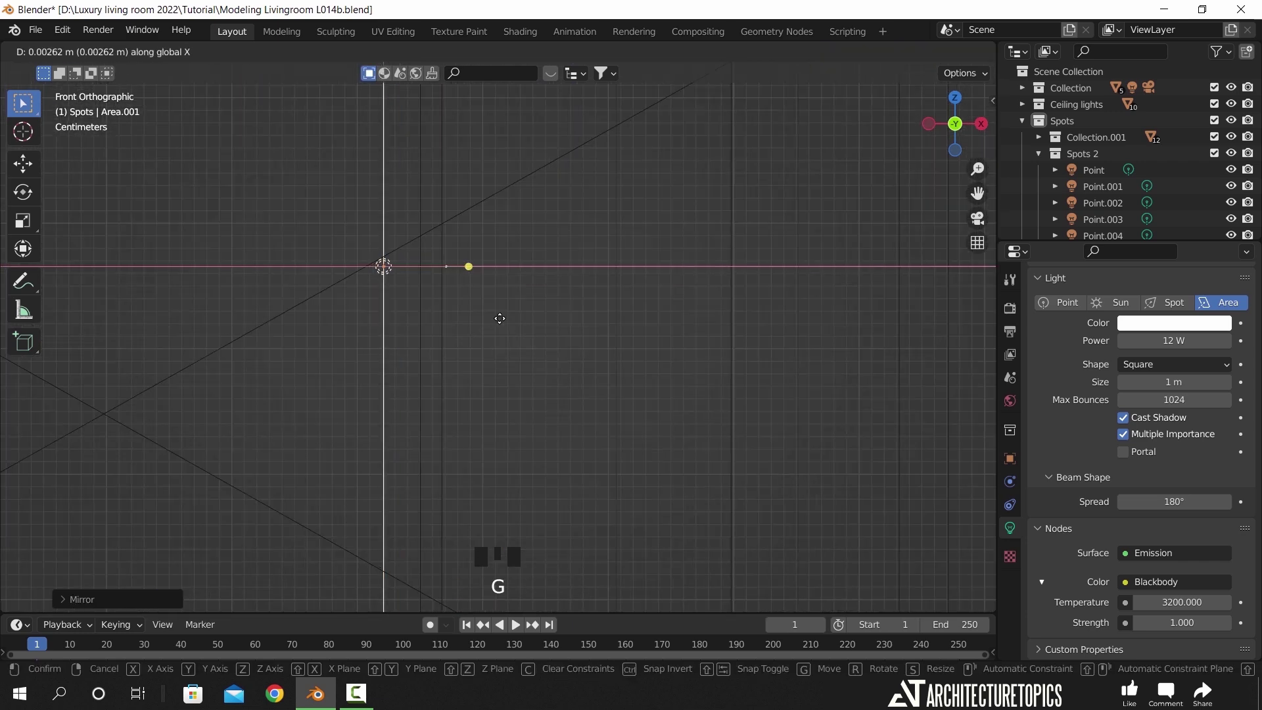
pyautogui.click(527, 317)
pyautogui.scroll(-9, 535, 310)
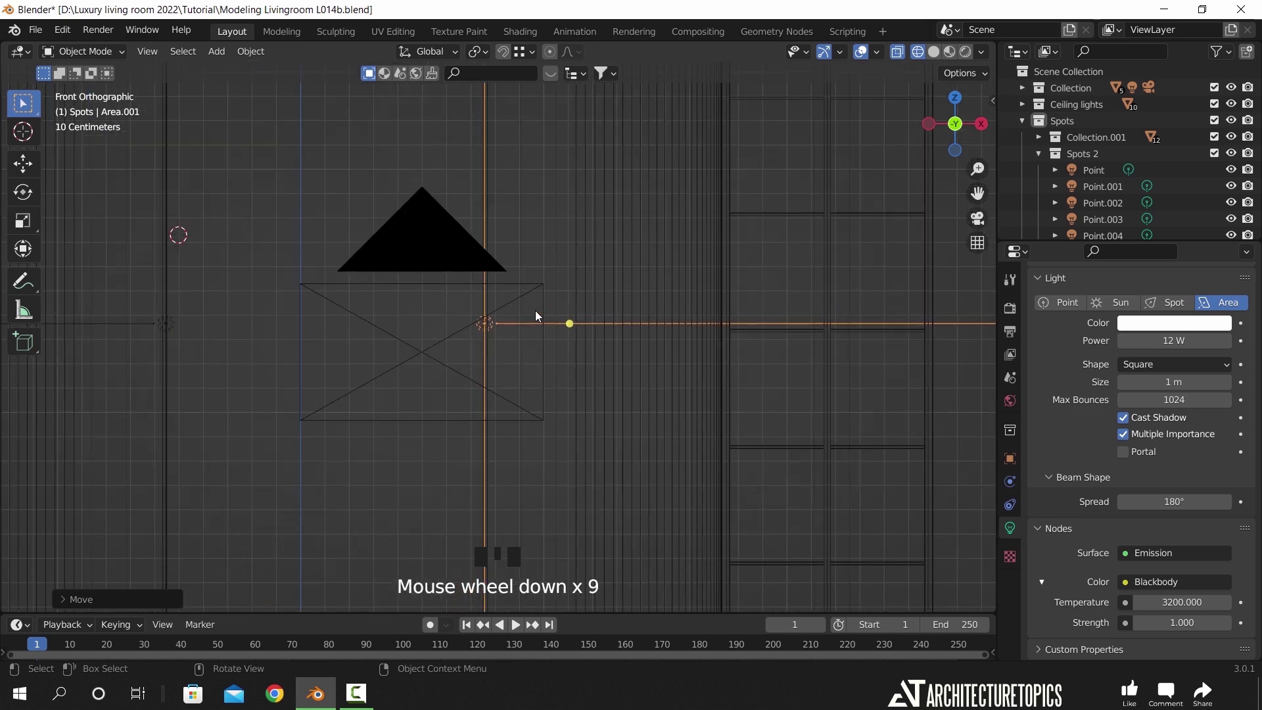
# - Add a cylinder mesh at the shelf unit's top compartment, scale it down and rotate it 90 degrees about Y
pyautogui.scroll(-5, 536, 313)
pyautogui.moveTo(524, 283)
pyautogui.keyDown('shift'); pyautogui.mouseDown(button='middle')
pyautogui.moveTo(373, 346)
pyautogui.moveTo(377, 328)
pyautogui.moveTo(436, 345)
pyautogui.moveTo(416, 290)
pyautogui.moveTo(424, 269)
pyautogui.mouseUp(button='middle'); pyautogui.keyUp('shift')
pyautogui.moveTo(437, 336)
pyautogui.keyDown('shift'); pyautogui.mouseDown(button='middle')
pyautogui.moveTo(460, 391)
pyautogui.moveTo(526, 441)
pyautogui.mouseUp(button='middle'); pyautogui.keyUp('shift')
pyautogui.press('z')
pyautogui.click(614, 416)
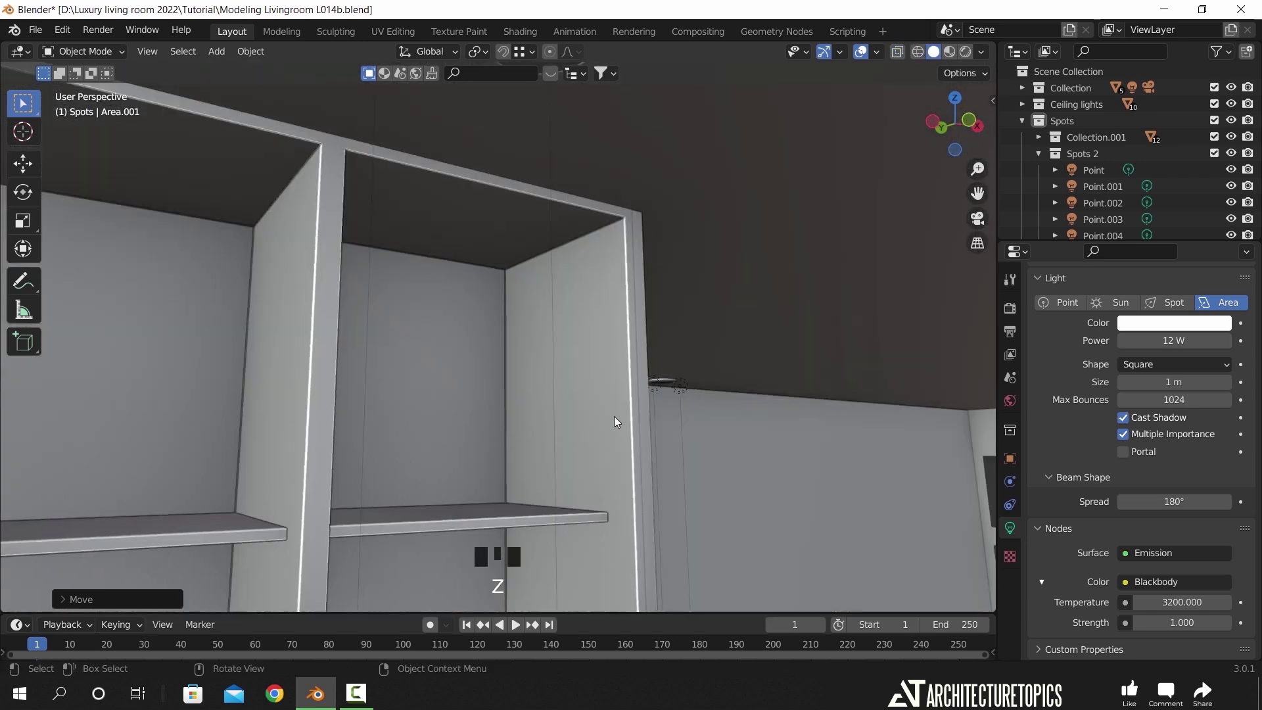
pyautogui.hotkey('shift', 'a')
pyautogui.moveTo(486, 92)
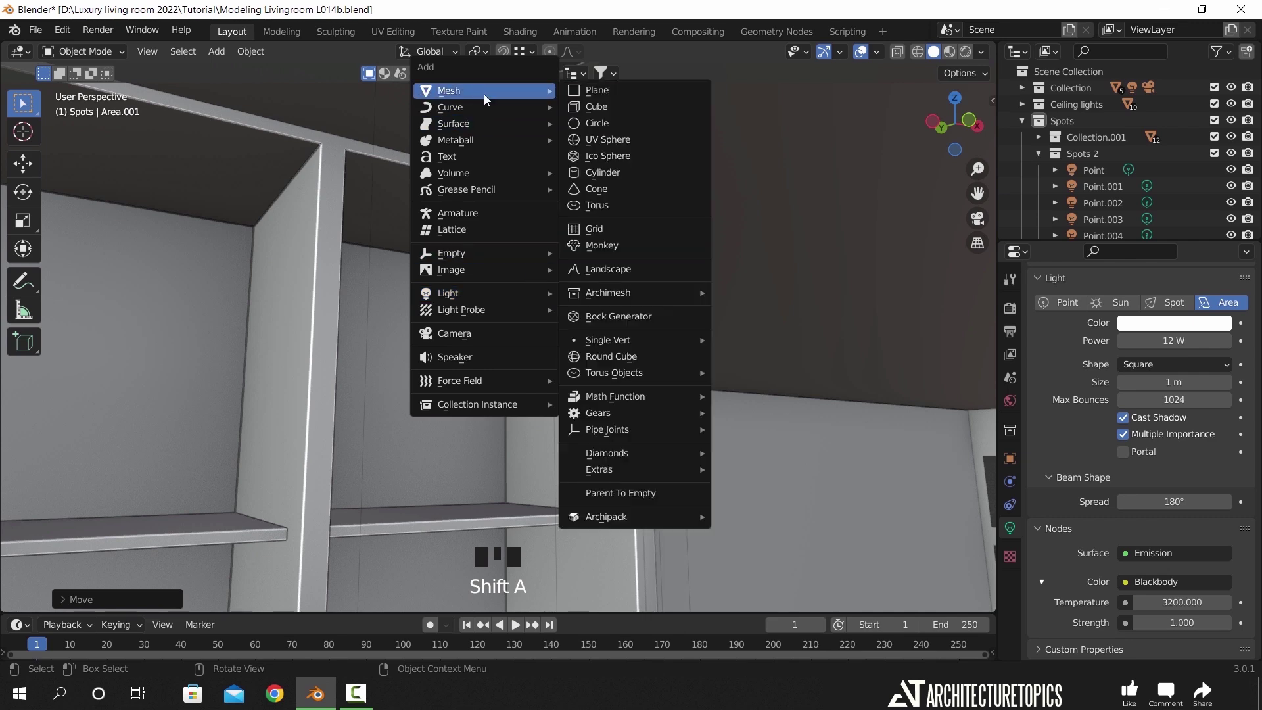
pyautogui.click(598, 173)
pyautogui.press('s')
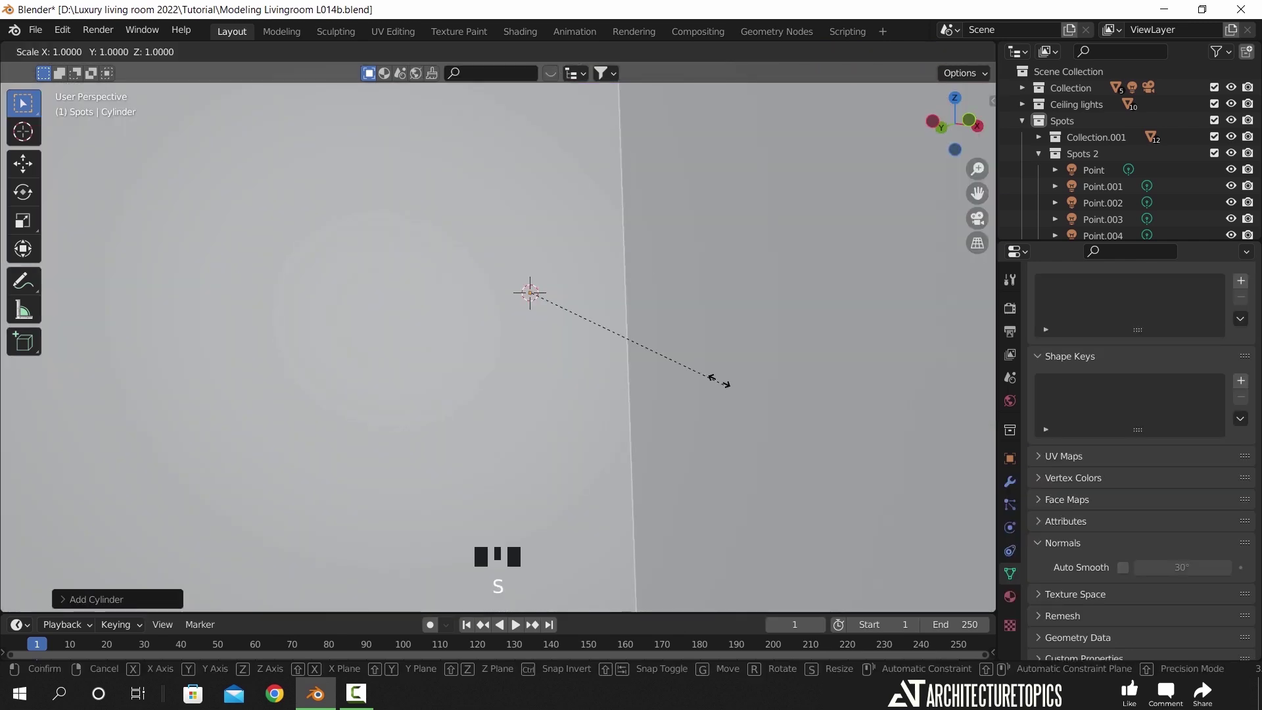
pyautogui.click(551, 281)
pyautogui.press('s')
pyautogui.click(558, 302)
pyautogui.write('rxy90')
pyautogui.press('Return')
# - Position the small cylinder near the upper back corner of the shelf compartment and adjust its size
pyautogui.scroll(5, 563, 313)
pyautogui.keyDown('shift'); pyautogui.moveTo(585, 319); pyautogui.dragTo(806, 463, button='middle'); pyautogui.keyUp('shift')
pyautogui.press('g')
pyautogui.press('y')
pyautogui.click(767, 462)
pyautogui.press('g')
pyautogui.press('z')
pyautogui.click(773, 427)
pyautogui.press('s')
pyautogui.press('s')
pyautogui.click(787, 404)
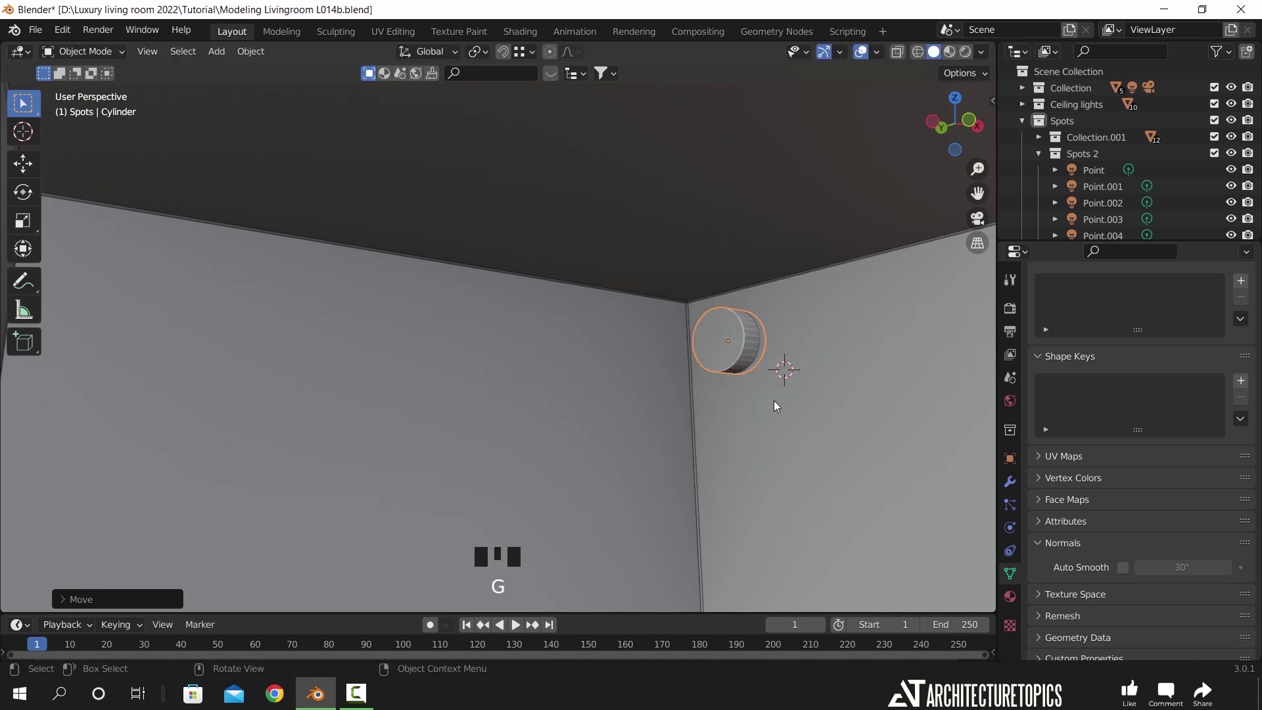
# - Try insetting the cylinder's end face and extruding it into a rod
pyautogui.press('Tab')
pyautogui.click(723, 355)
pyautogui.press('i')
pyautogui.click(817, 400)
pyautogui.press('e')
pyautogui.click(810, 397)
pyautogui.press('e')
pyautogui.rightClick(783, 369)
pyautogui.press('i')
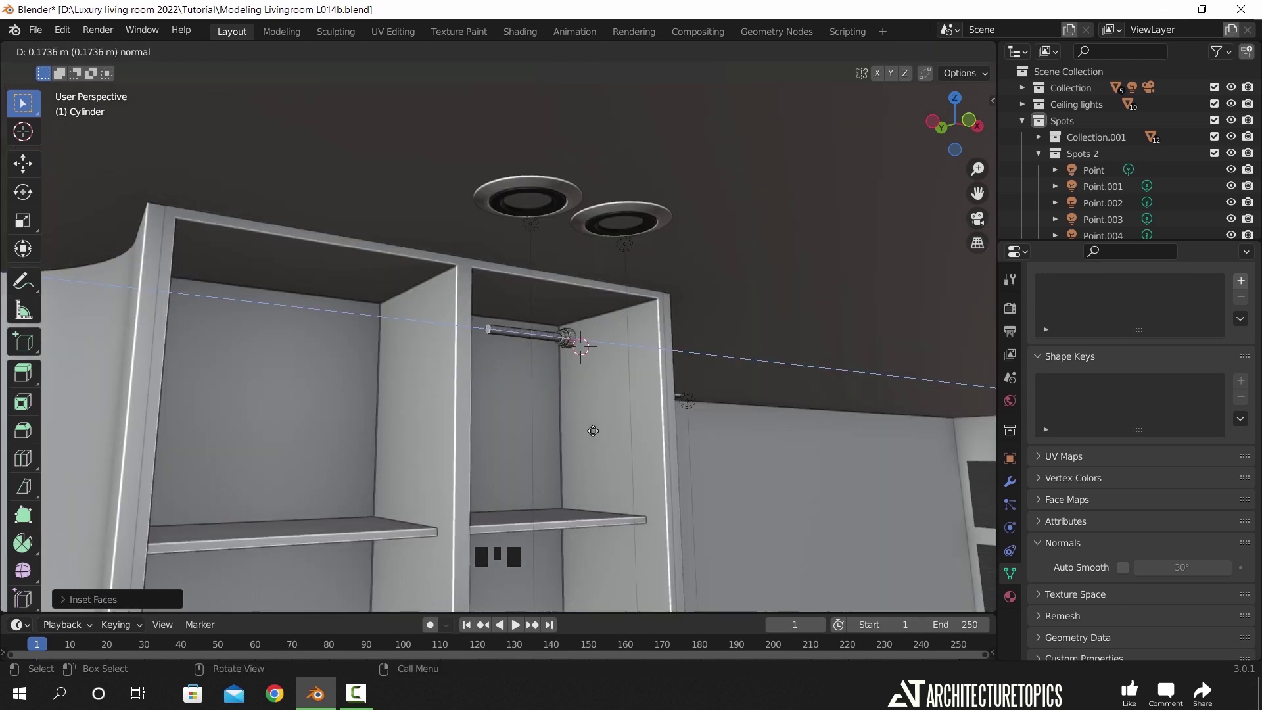
pyautogui.click(587, 414)
# - Try insetting the rod's tip and extruding a thinner section across the shelf compartment
pyautogui.scroll(7, 579, 396)
pyautogui.press('i')
pyautogui.click(700, 460)
pyautogui.scroll(-4, 698, 460)
pyautogui.press('e')
pyautogui.click(613, 446)
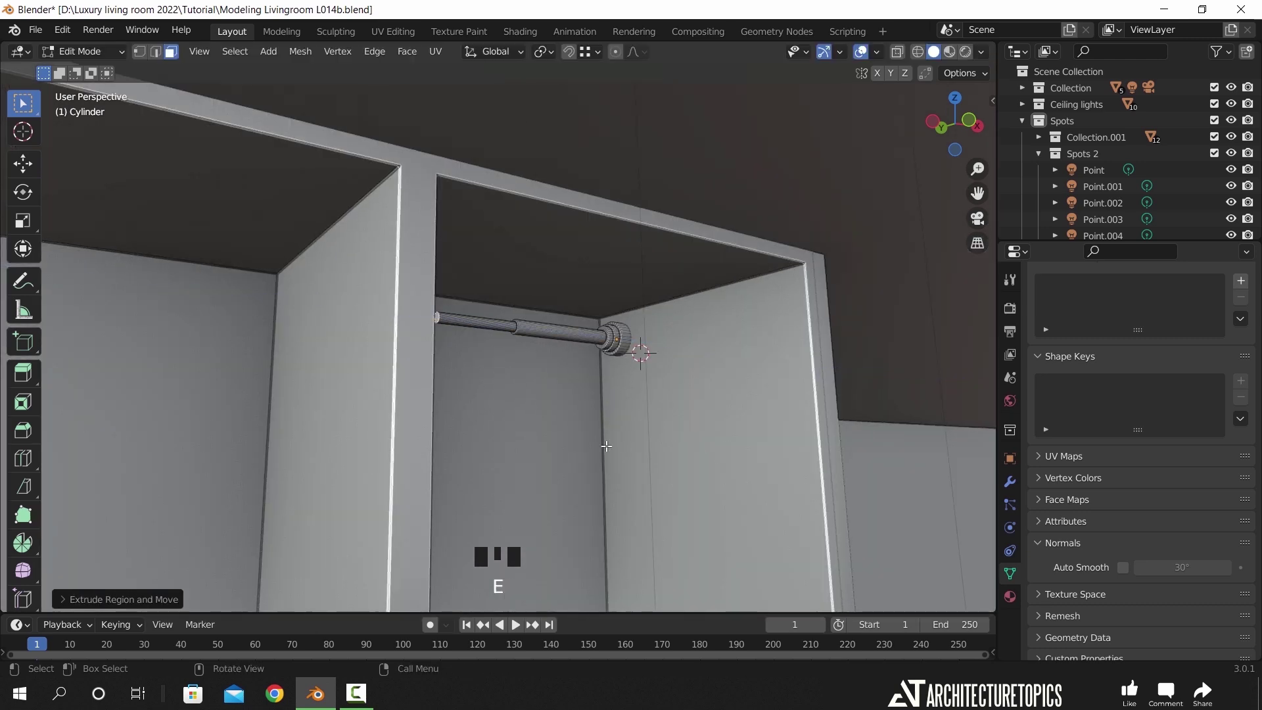
# - Try shifting the rod's end face along X and bevelling its tip
pyautogui.moveTo(723, 460); pyautogui.dragTo(690, 487, button='middle')
pyautogui.press('g')
pyautogui.press('x')
pyautogui.click(671, 487)
pyautogui.hotkey('ctrl', 'b')
pyautogui.click(704, 499)
pyautogui.press('KP_0')
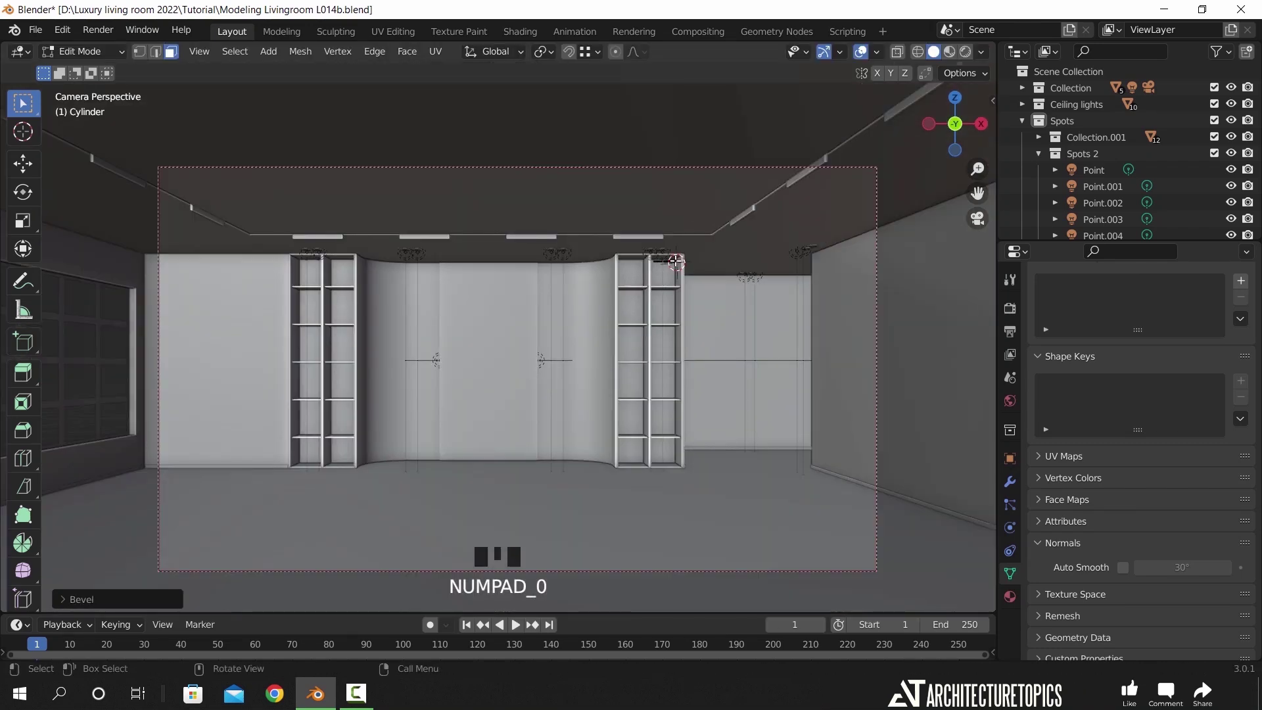
pyautogui.press('KP_Decimal')
pyautogui.scroll(-10, 676, 264)
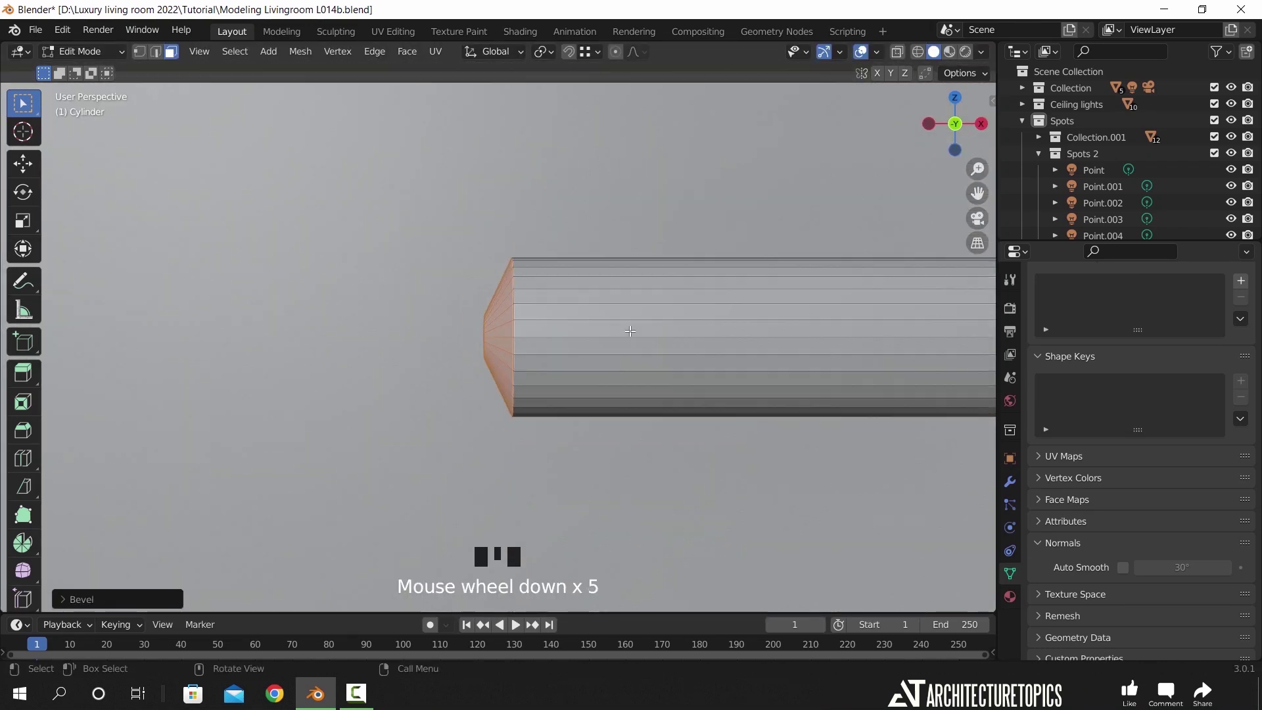
# - Undo the inset, extrude and bevel edits back to the plain cylinder and leave mesh editing
pyautogui.hotkey('ctrl', 'z')
pyautogui.hotkey('ctrl', 'z')
pyautogui.hotkey('ctrl', 'z')
pyautogui.hotkey('ctrl', 'z')
pyautogui.hotkey('ctrl', 'z')
pyautogui.scroll(-6, 630, 331)
pyautogui.hotkey('ctrl', 'z')
pyautogui.hotkey('ctrl', 'z')
pyautogui.hotkey('ctrl', 'z')
pyautogui.hotkey('ctrl', 'z')
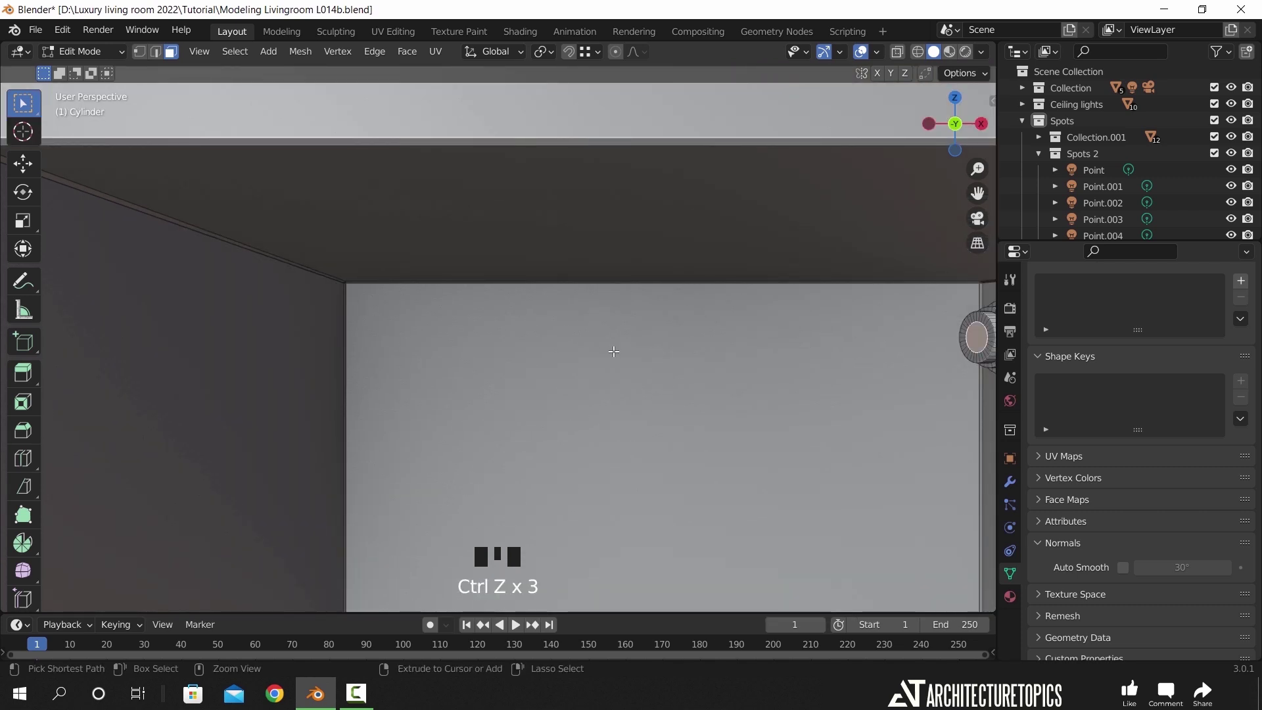
pyautogui.hotkey('ctrl', 'z')
pyautogui.press('Tab')
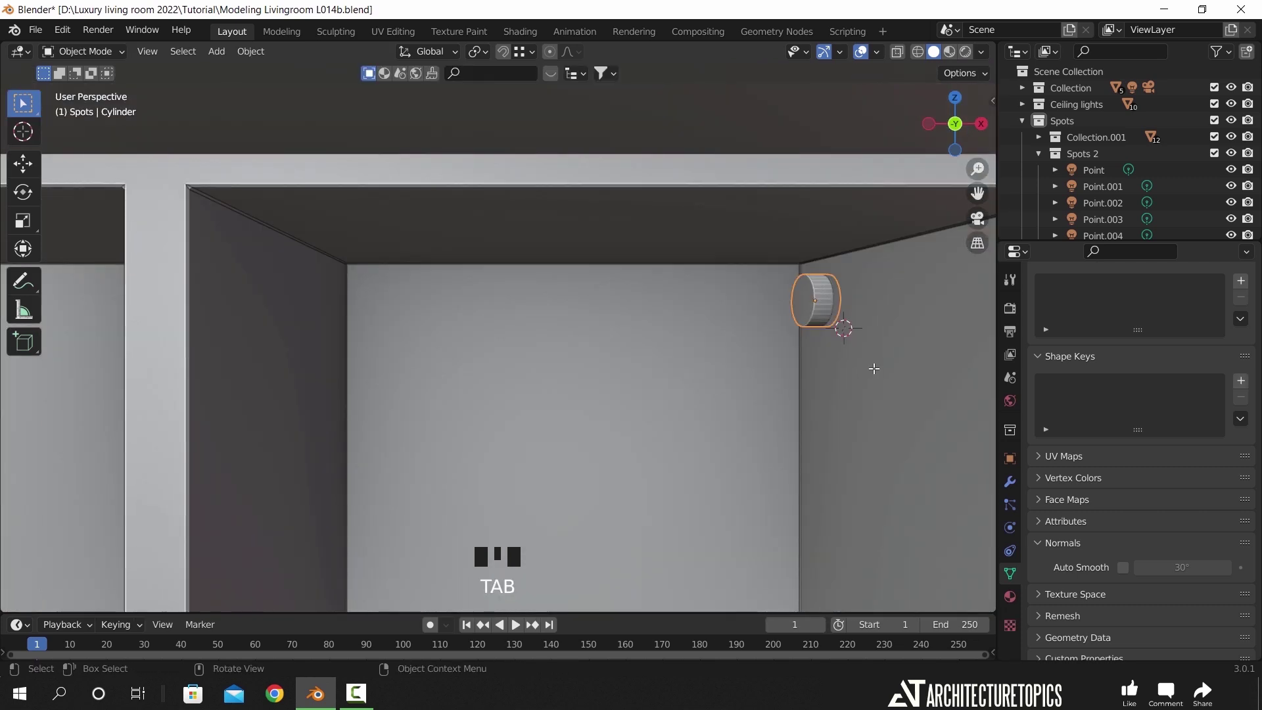
# - Scale the cylinder down and extrude its end face into a long rod across most of the compartment's width
pyautogui.press('s')
pyautogui.click(848, 334)
pyautogui.press('Tab')
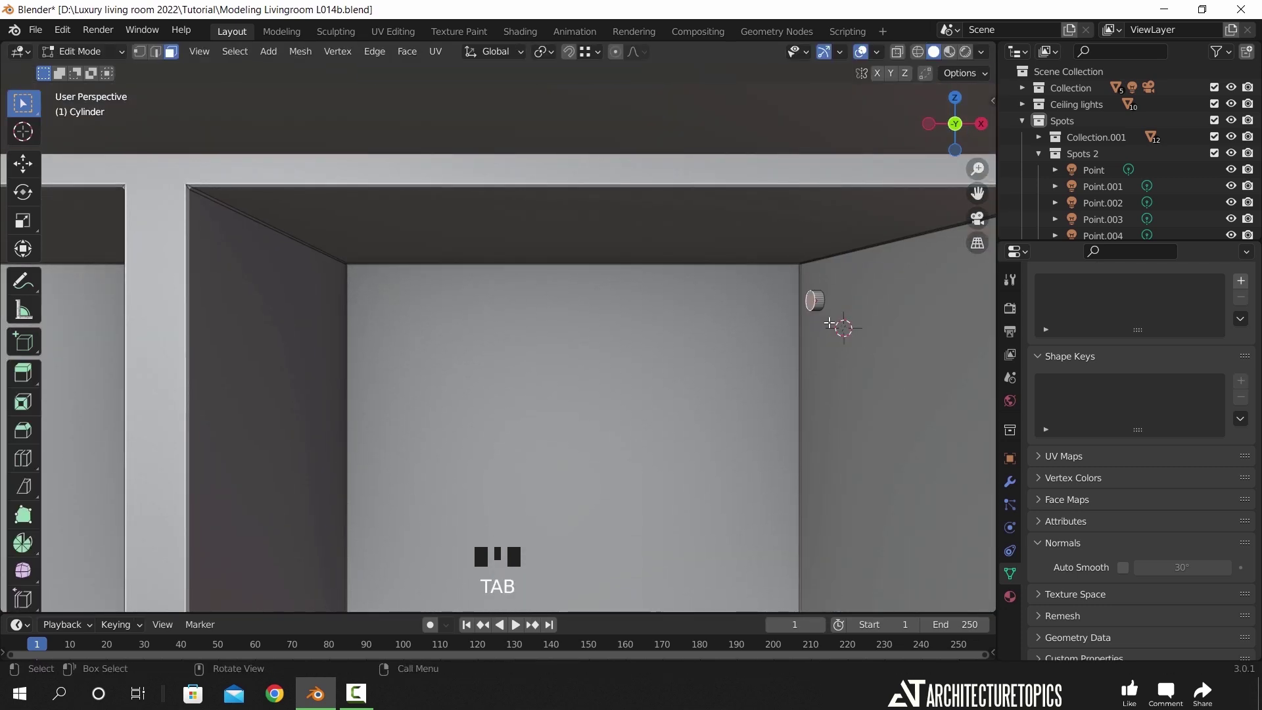
pyautogui.press('e')
pyautogui.click(463, 392)
pyautogui.press('Tab')
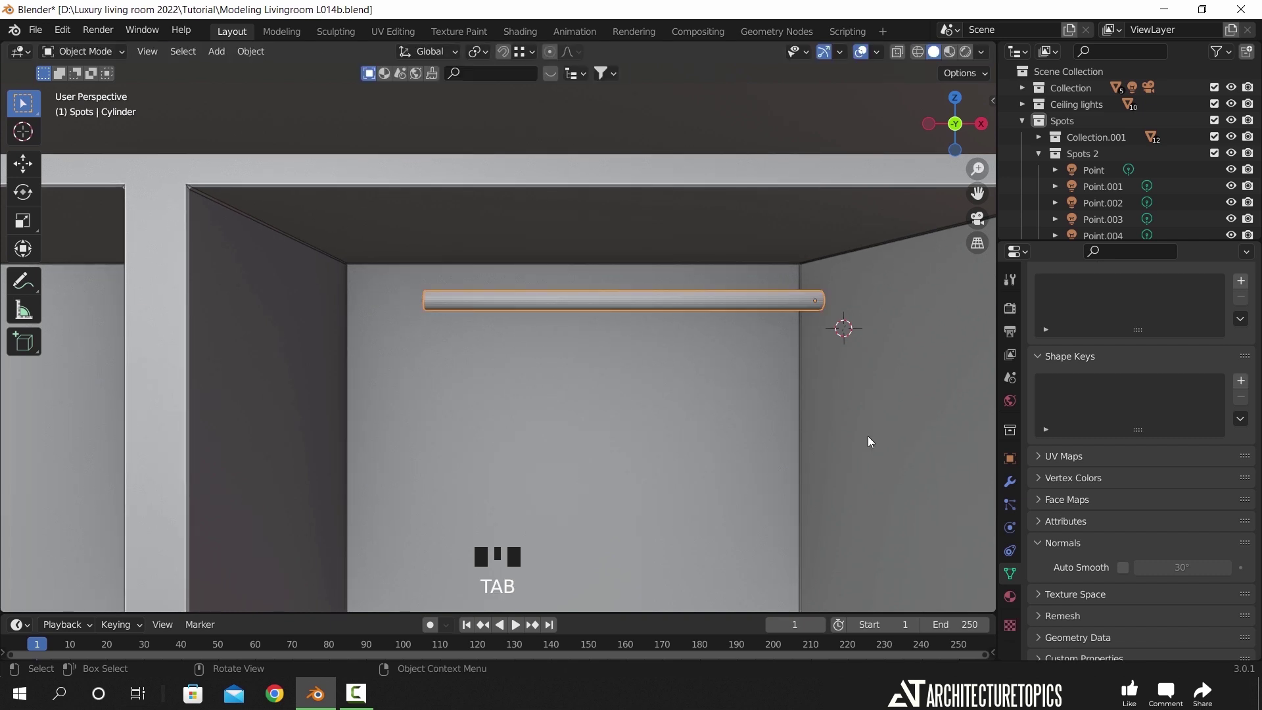
# - Assign the Emission 01 material to the rod as a separate copy, Emission 01.001
pyautogui.click(1010, 591)
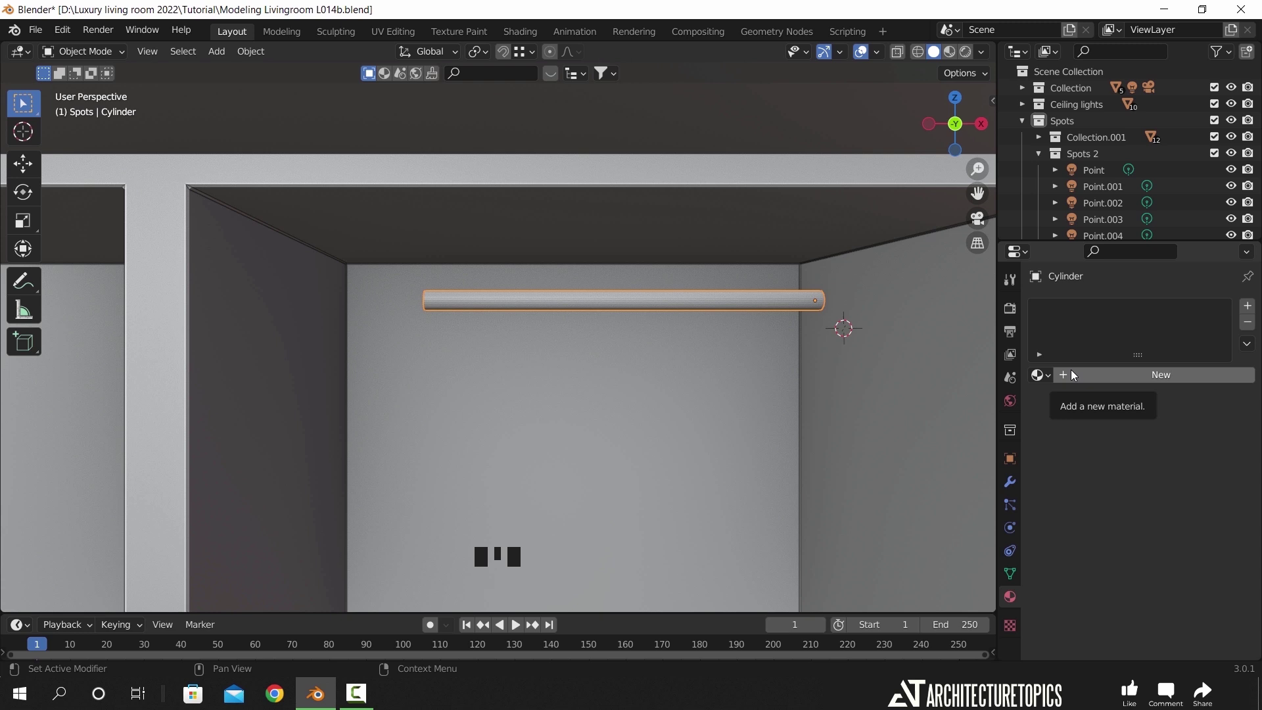
pyautogui.click(1046, 375)
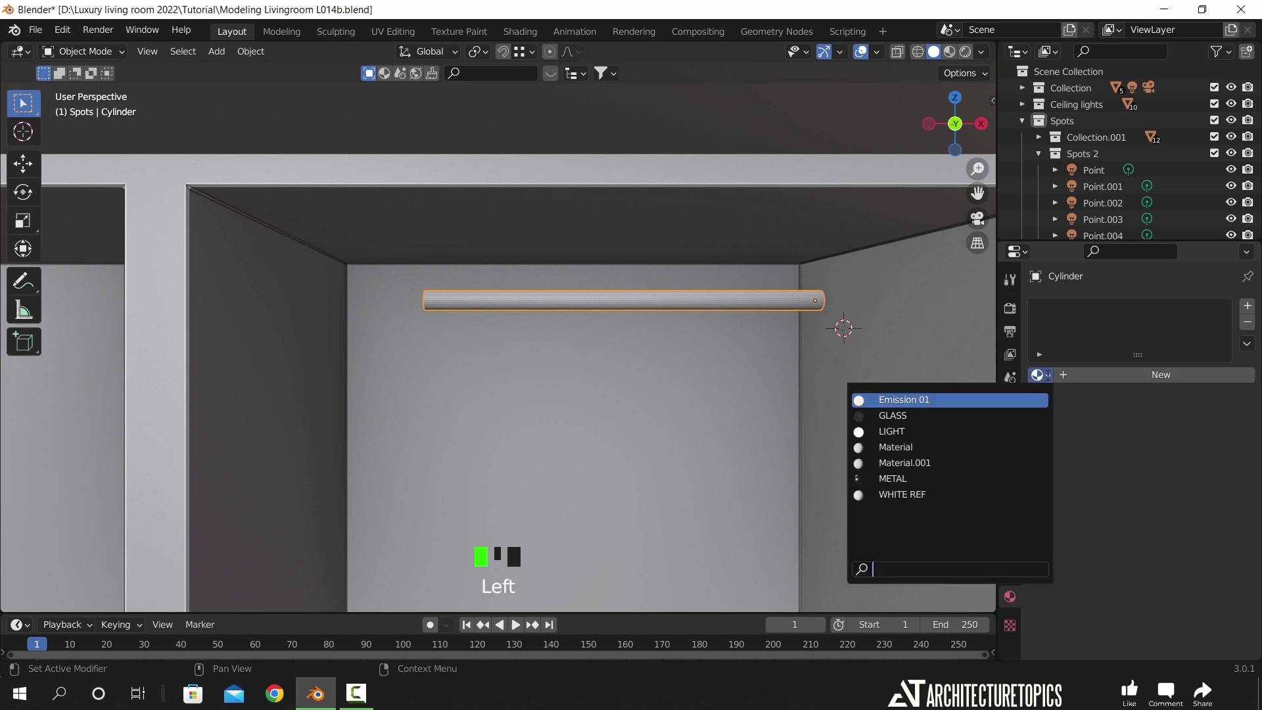
pyautogui.click(971, 400)
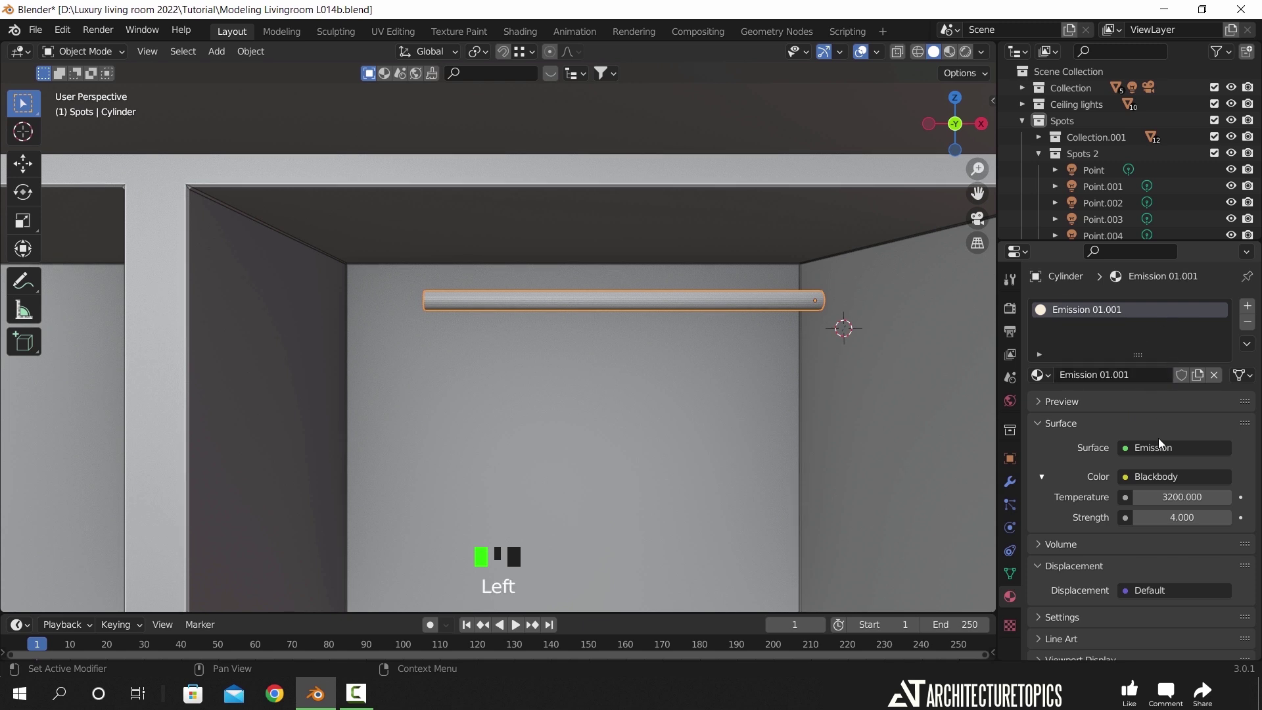
# - Set the rod material's Blackbody temperature to 2800 and check its look in the material preview
pyautogui.click(1177, 497)
pyautogui.write('2800')
pyautogui.press('Return')
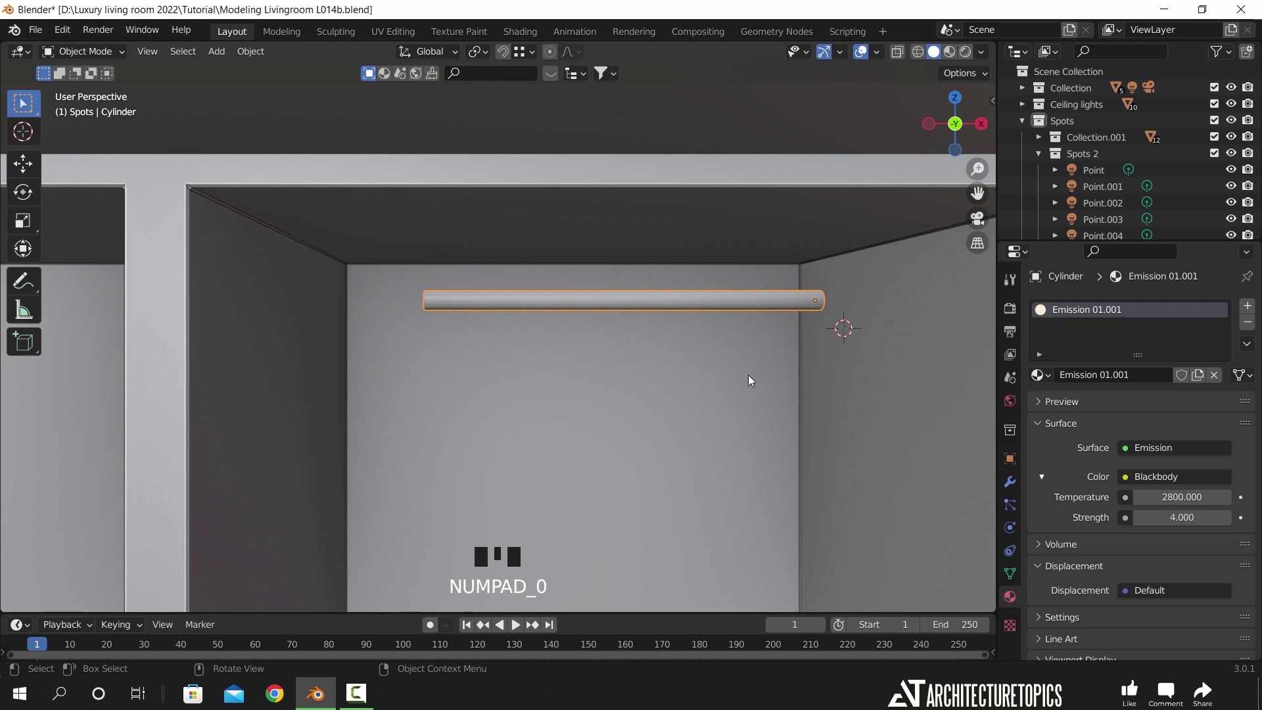
pyautogui.click(1047, 407)
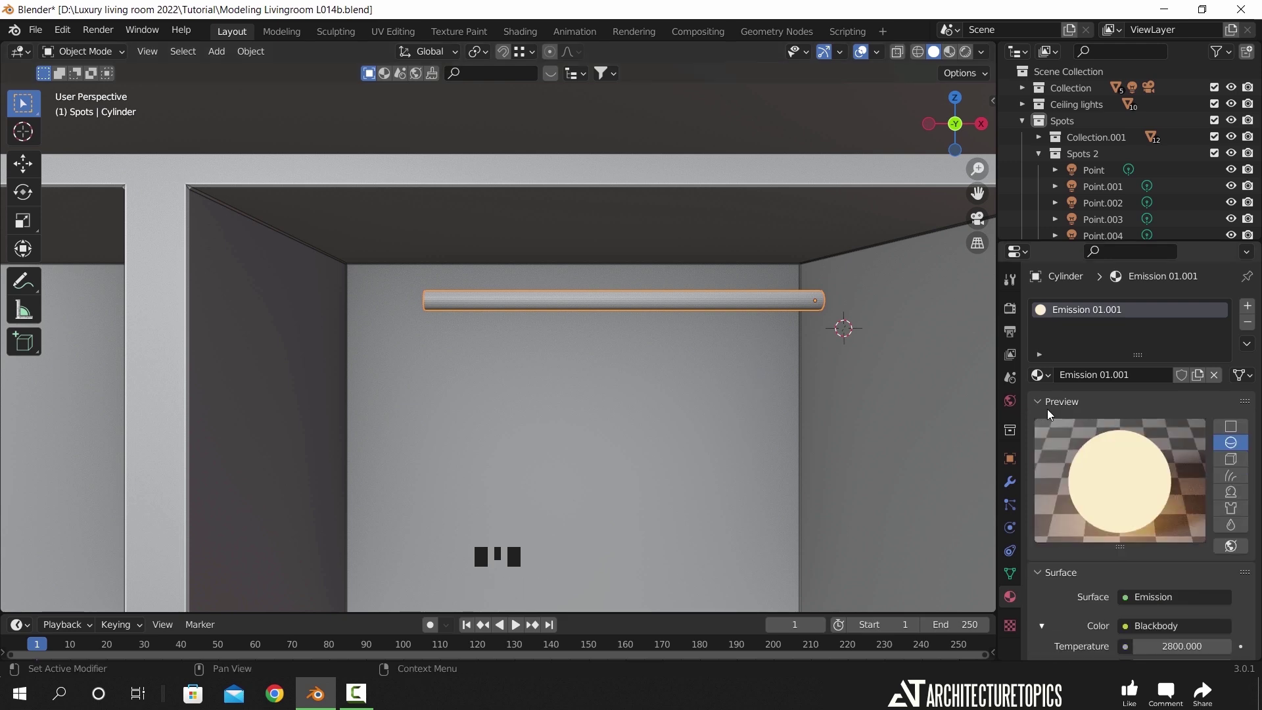
pyautogui.click(1048, 408)
# - Duplicate the emissive rod into the neighbouring top compartment of the same shelf unit with snapping on
pyautogui.scroll(-5, 657, 343)
pyautogui.keyDown('shift'); pyautogui.moveTo(591, 342); pyautogui.dragTo(657, 338, button='middle'); pyautogui.keyUp('shift')
pyautogui.scroll(2, 658, 340)
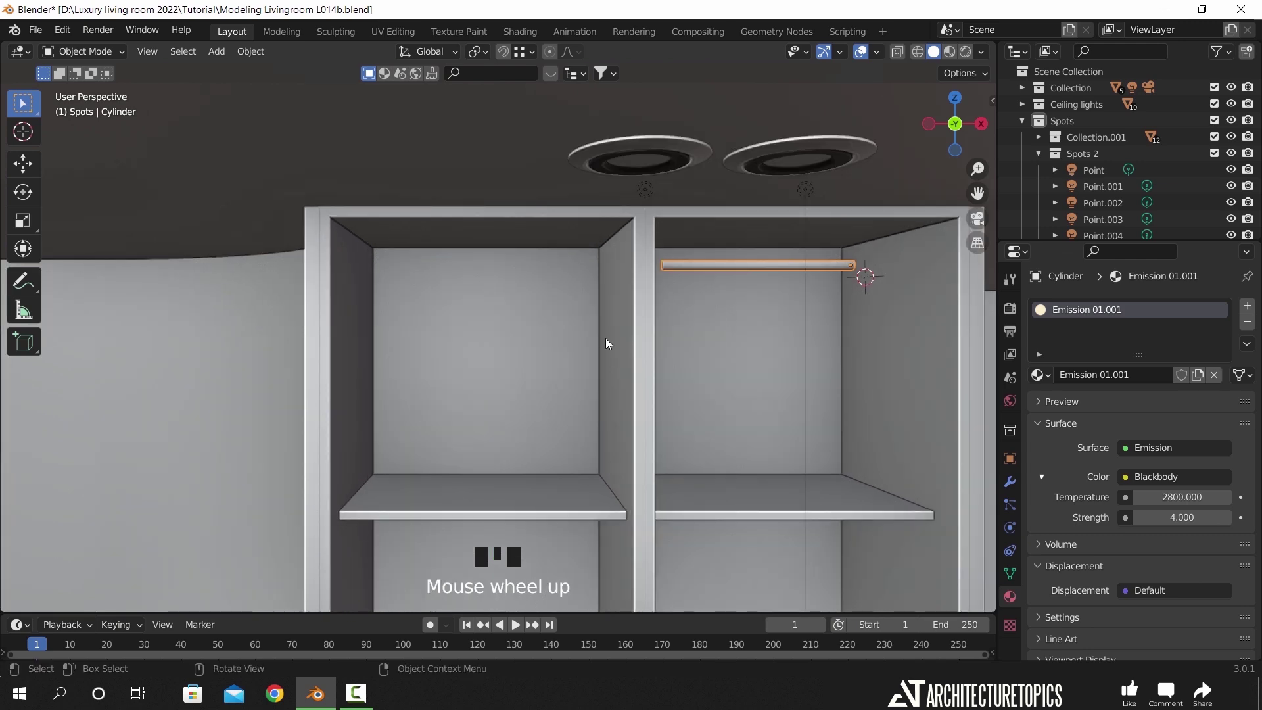
pyautogui.click(503, 52)
pyautogui.hotkey('shift', 'd')
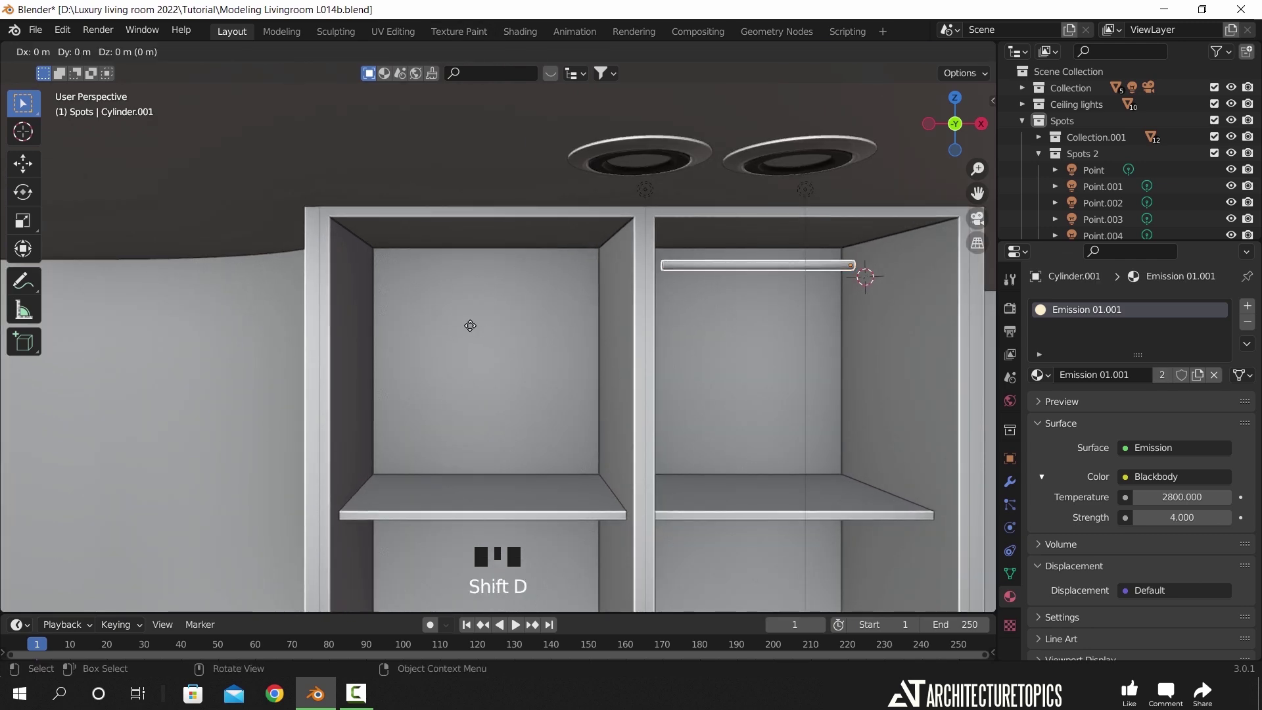
pyautogui.click(446, 304)
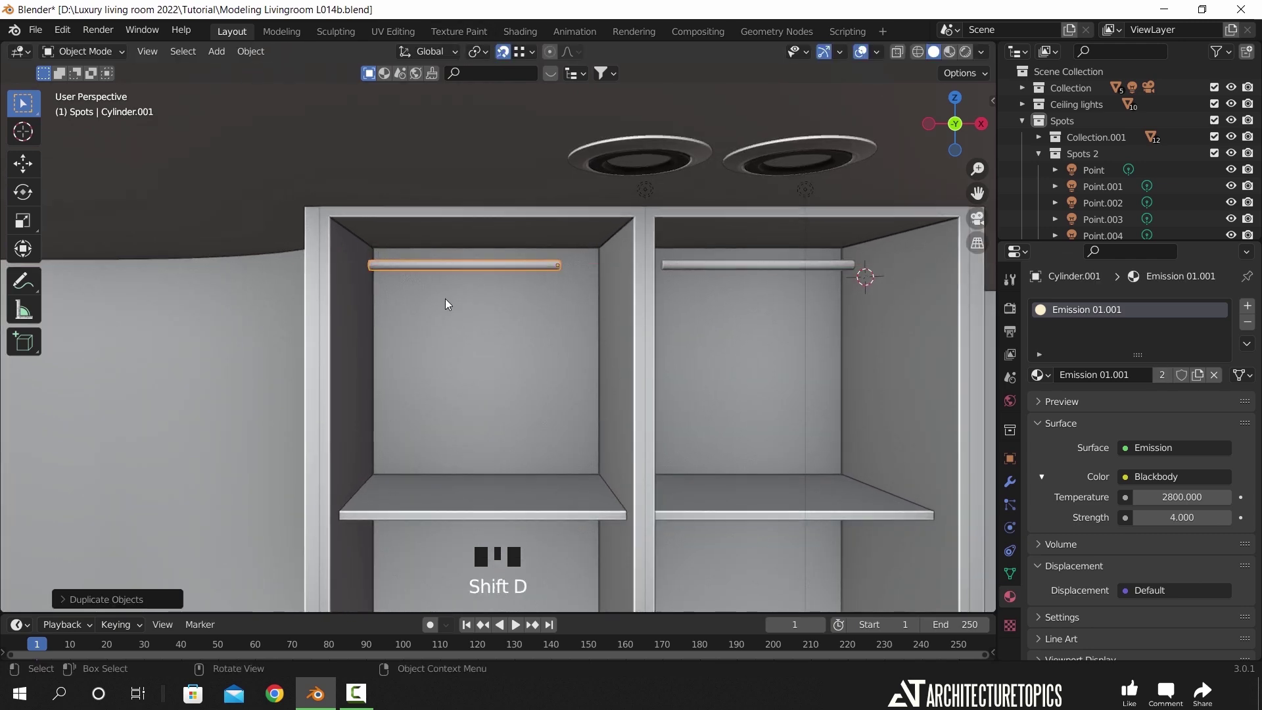
# - Duplicate both top rods and move the copies straight down along Z, just under the first shelf, with snapping off
pyautogui.keyDown('shift'); pyautogui.click(733, 265); pyautogui.keyUp('shift')
pyautogui.scroll(-2, 679, 314)
pyautogui.keyDown('shift'); pyautogui.moveTo(735, 345); pyautogui.dragTo(714, 230, button='middle'); pyautogui.keyUp('shift')
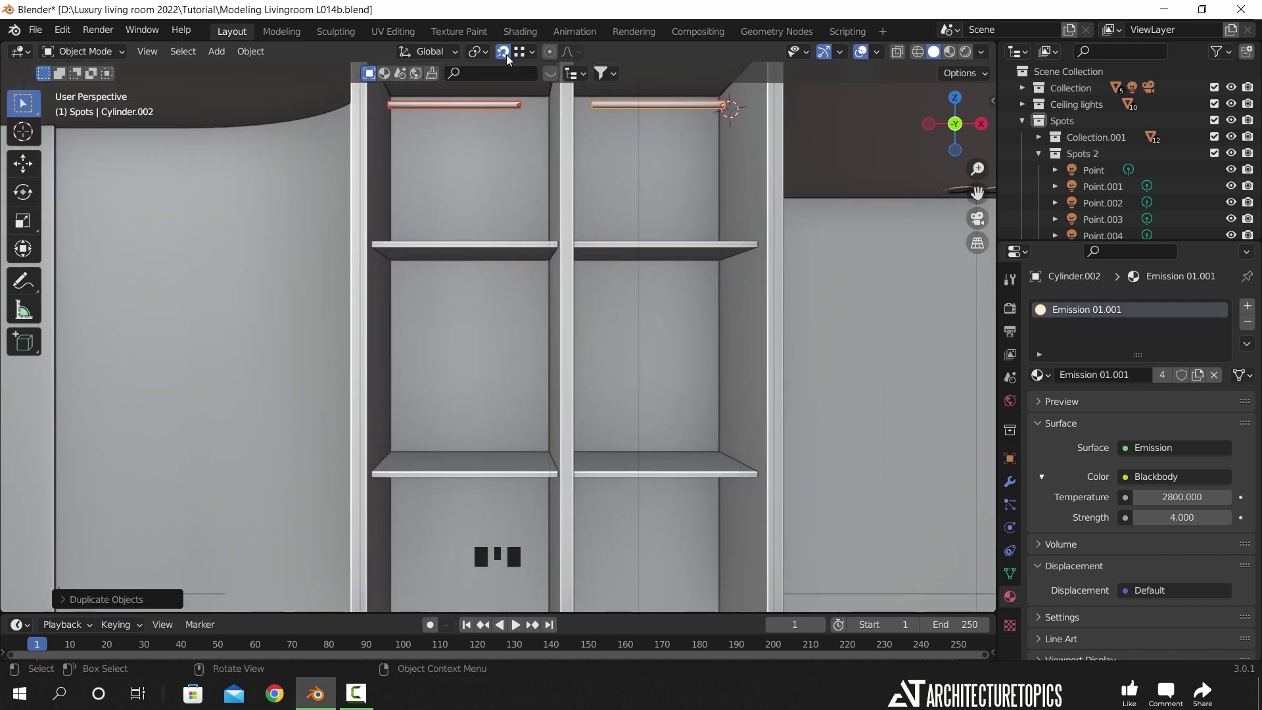
pyautogui.click(506, 54)
pyautogui.press('g')
pyautogui.press('z')
pyautogui.click(687, 388)
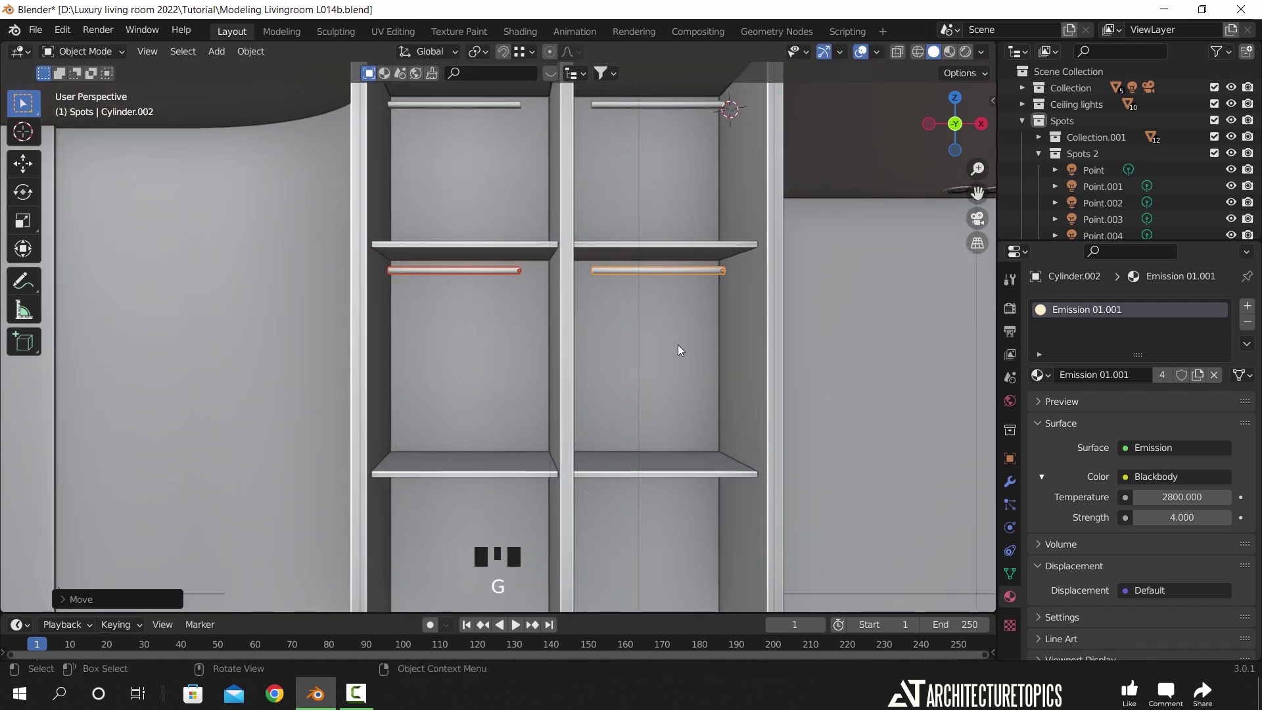
# - In wireframe front view, duplicate the rod pair down along Z and repeat the duplication until all six compartment rows have rods
pyautogui.keyDown('shift'); pyautogui.moveTo(679, 346); pyautogui.dragTo(680, 276, button='middle'); pyautogui.keyUp('shift')
pyautogui.press('KP_1')
pyautogui.press('z')
pyautogui.click(128, 353)
pyautogui.scroll(-4, 510, 319)
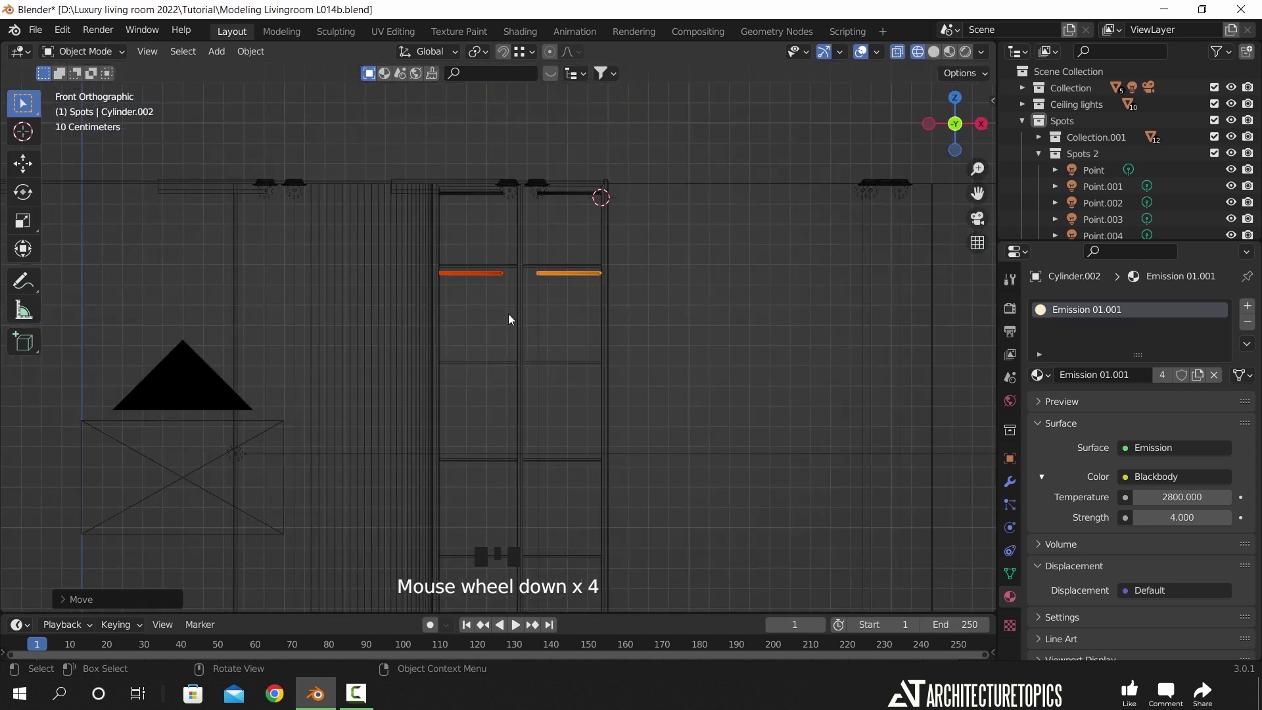
pyautogui.hotkey('shift', 'd')
pyautogui.press('z')
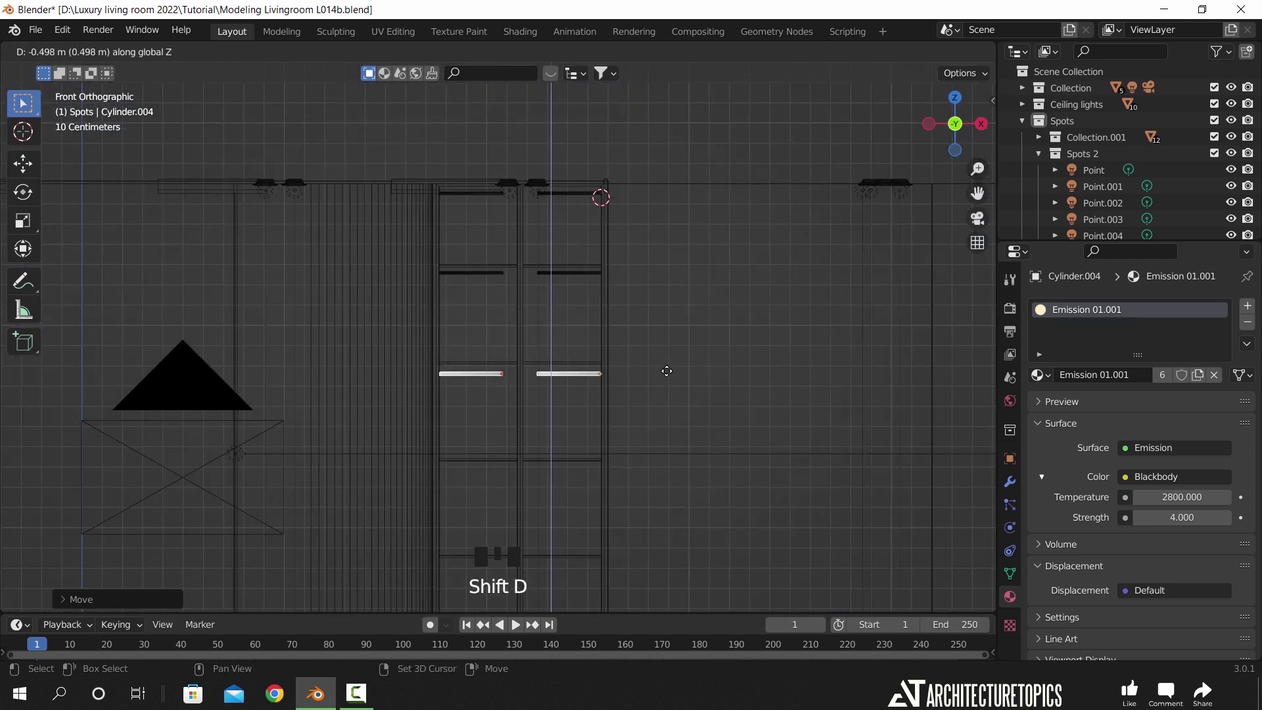
pyautogui.click(669, 344)
pyautogui.hotkey('shift', 'r')
pyautogui.hotkey('shift', 'r')
pyautogui.keyDown('shift'); pyautogui.moveTo(670, 345); pyautogui.dragTo(642, 349, button='middle'); pyautogui.keyUp('shift')
pyautogui.hotkey('shift', 'r')
pyautogui.scroll(-2, 625, 272)
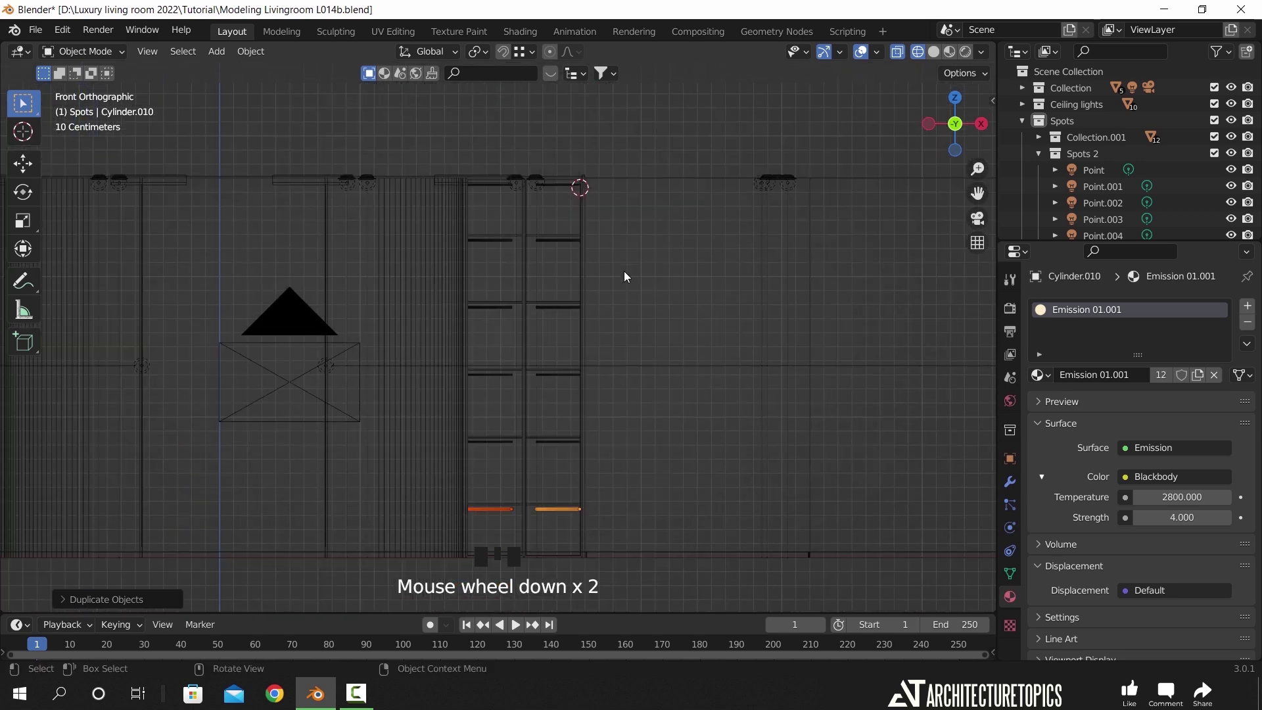
# - Select every rod from Cylinder to Cylinder.011 and move them to a new collection named Lib-lights
pyautogui.scroll(-8, 1108, 182)
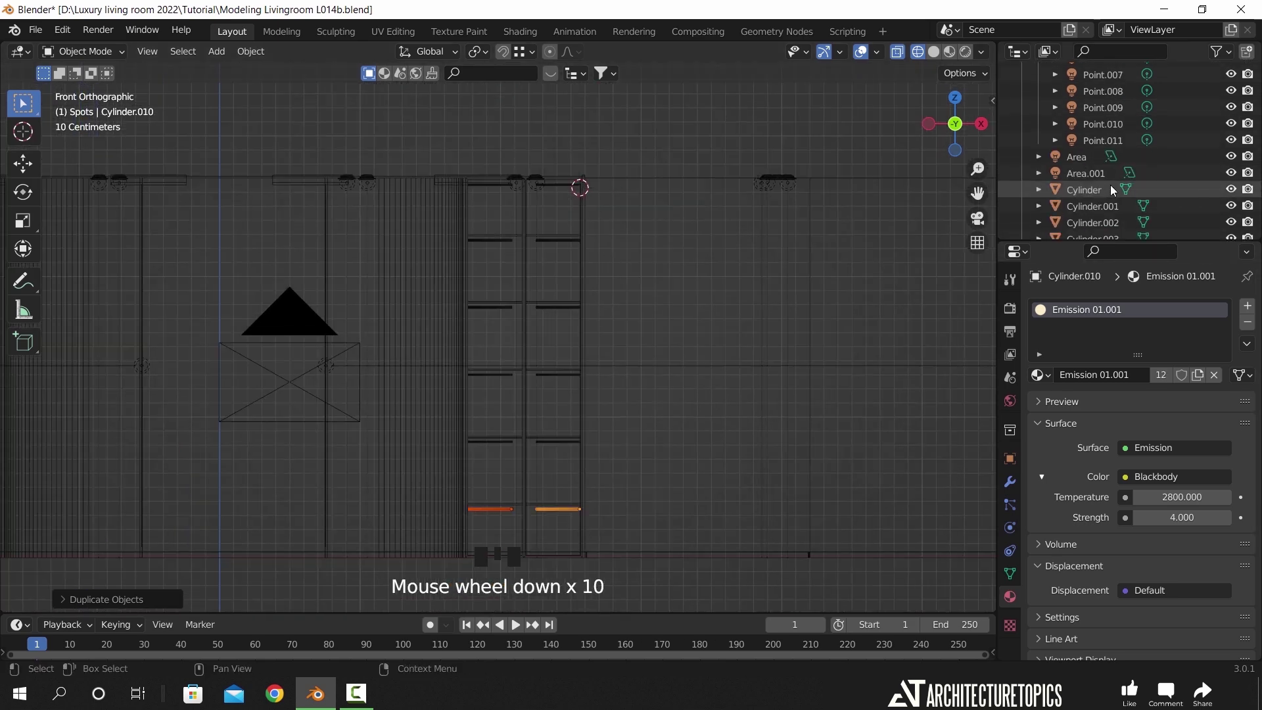
pyautogui.click(1111, 190)
pyautogui.scroll(-10, 1090, 186)
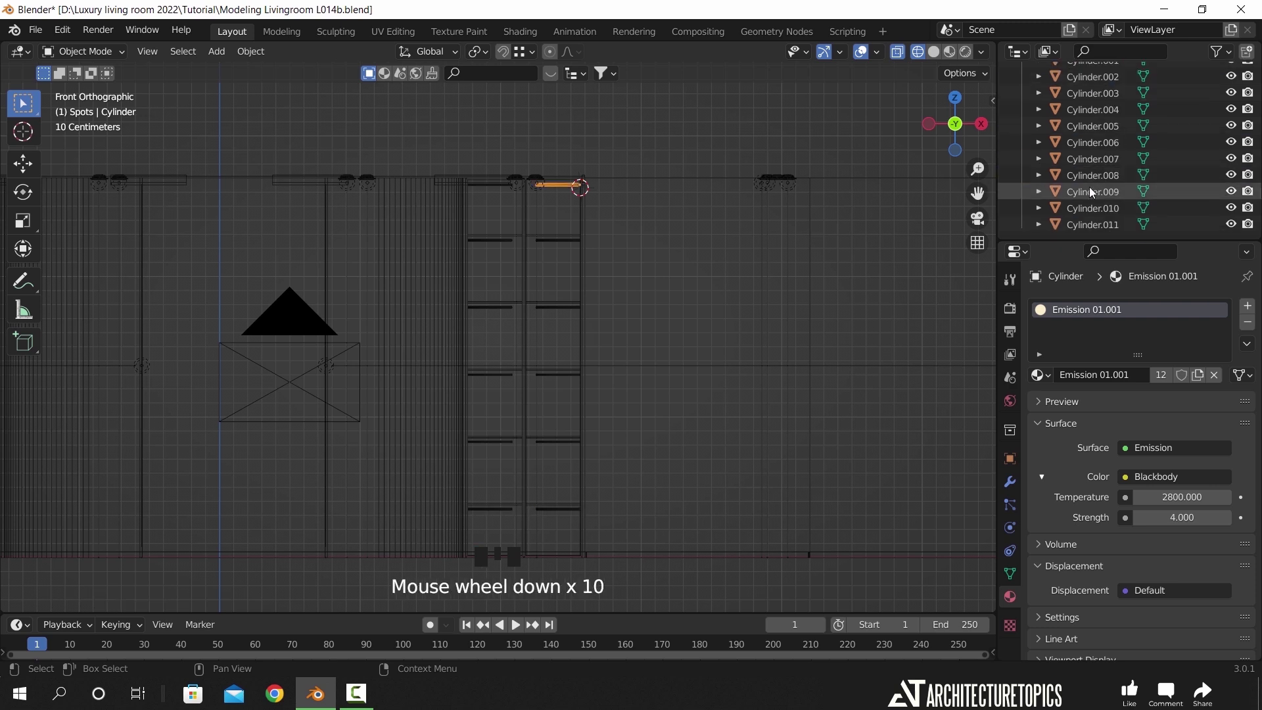
pyautogui.keyDown('shift'); pyautogui.click(1093, 225); pyautogui.keyUp('shift')
pyautogui.rightClick(544, 325)
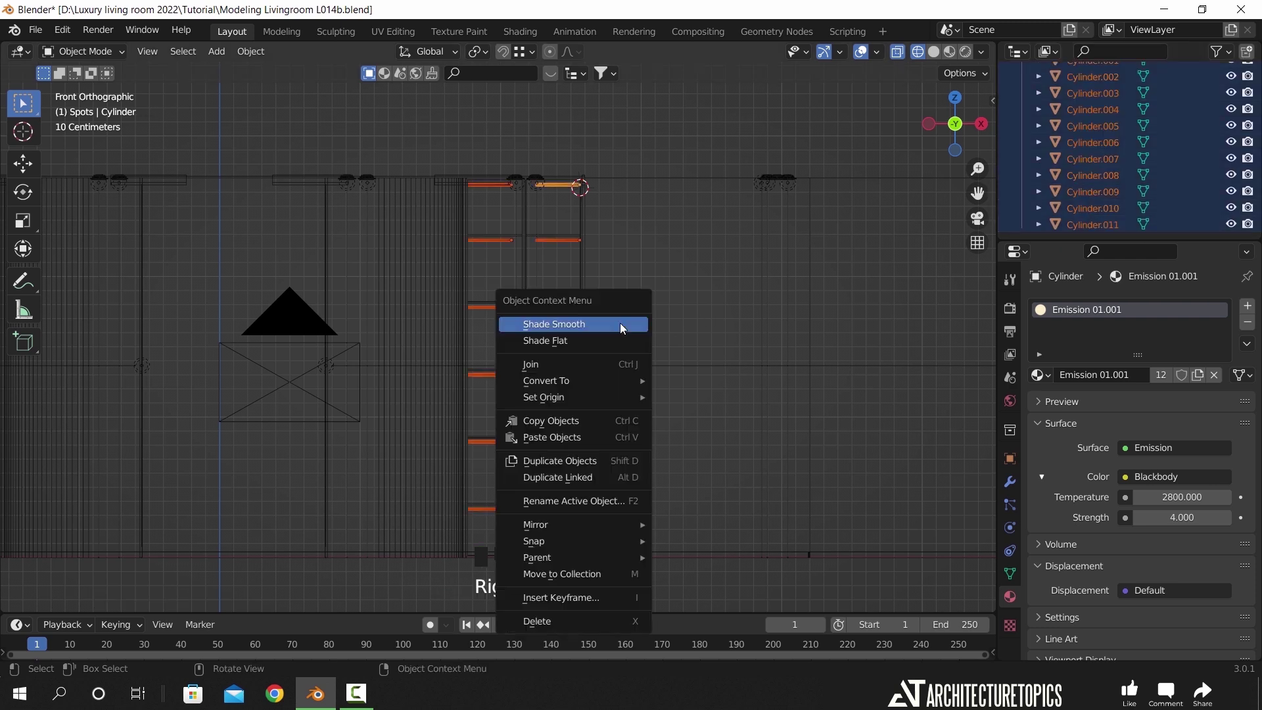
pyautogui.click(609, 582)
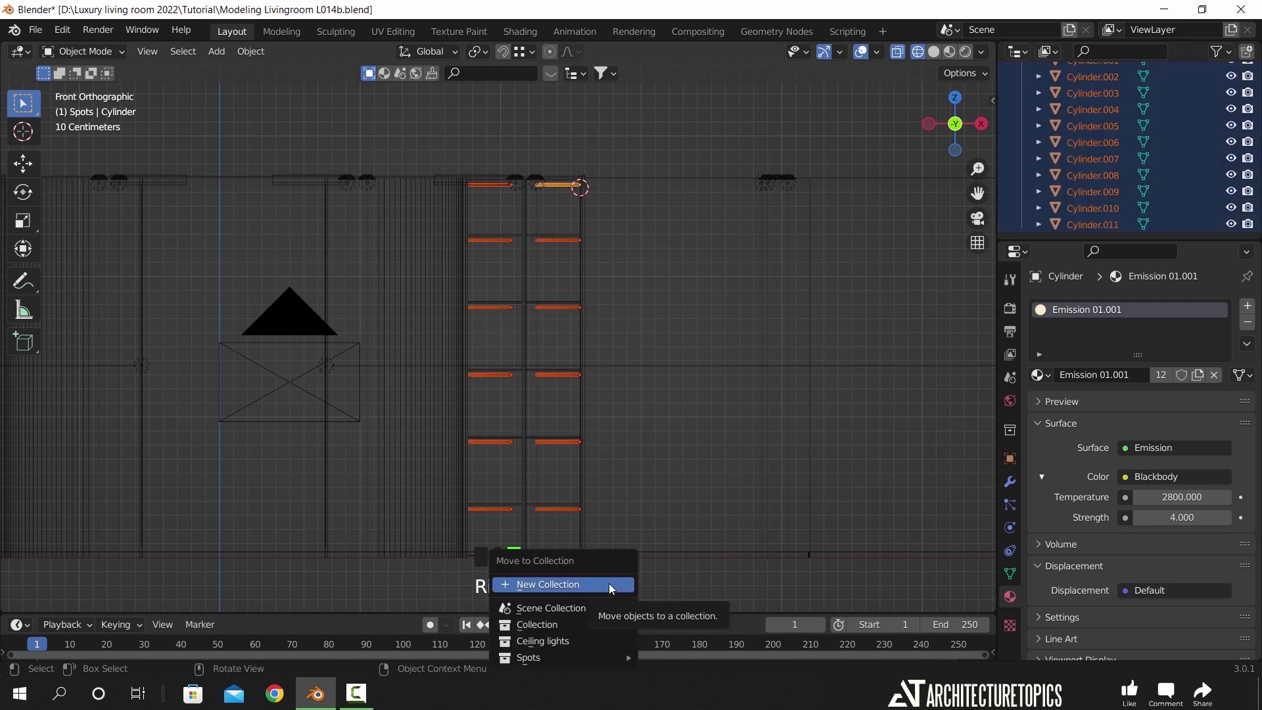
pyautogui.click(608, 582)
pyautogui.write('Lib-lights')
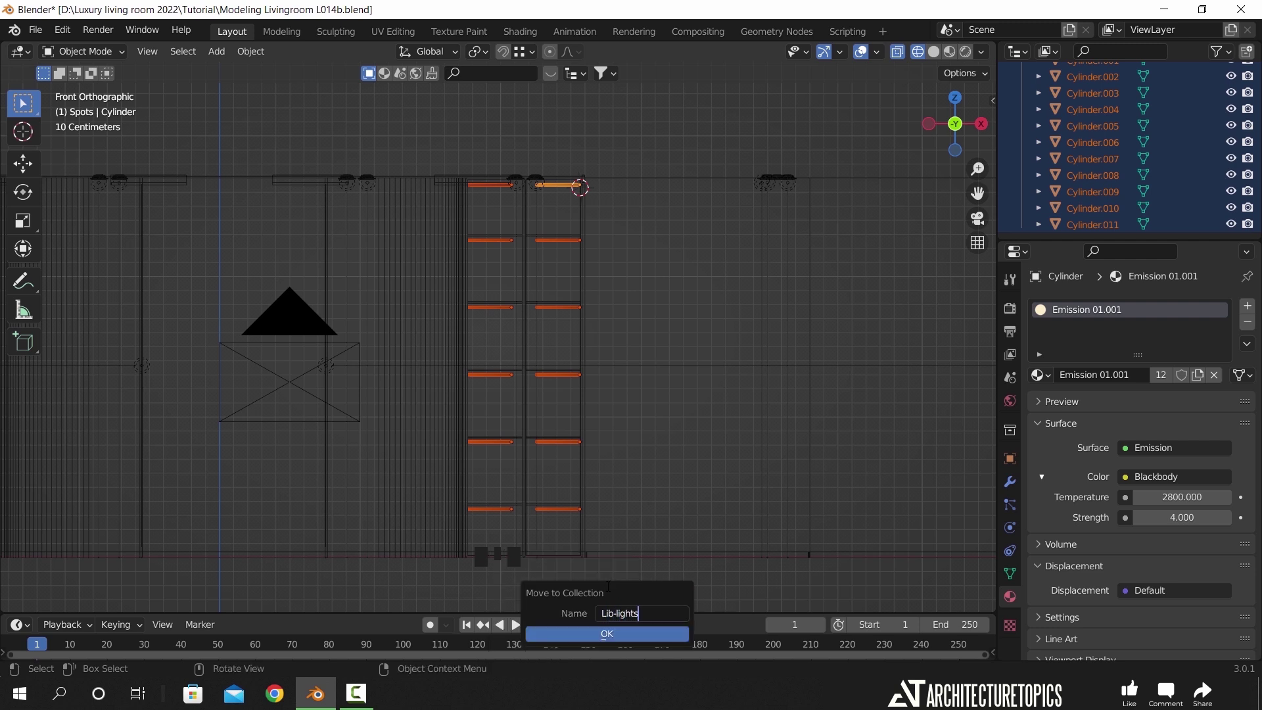
pyautogui.click(609, 634)
# - Select all objects in the Lib-lights collection and duplicate them along X to the shelf unit on the opposite side
pyautogui.scroll(4, 1099, 195)
pyautogui.scroll(1, 1092, 192)
pyautogui.click(1020, 173)
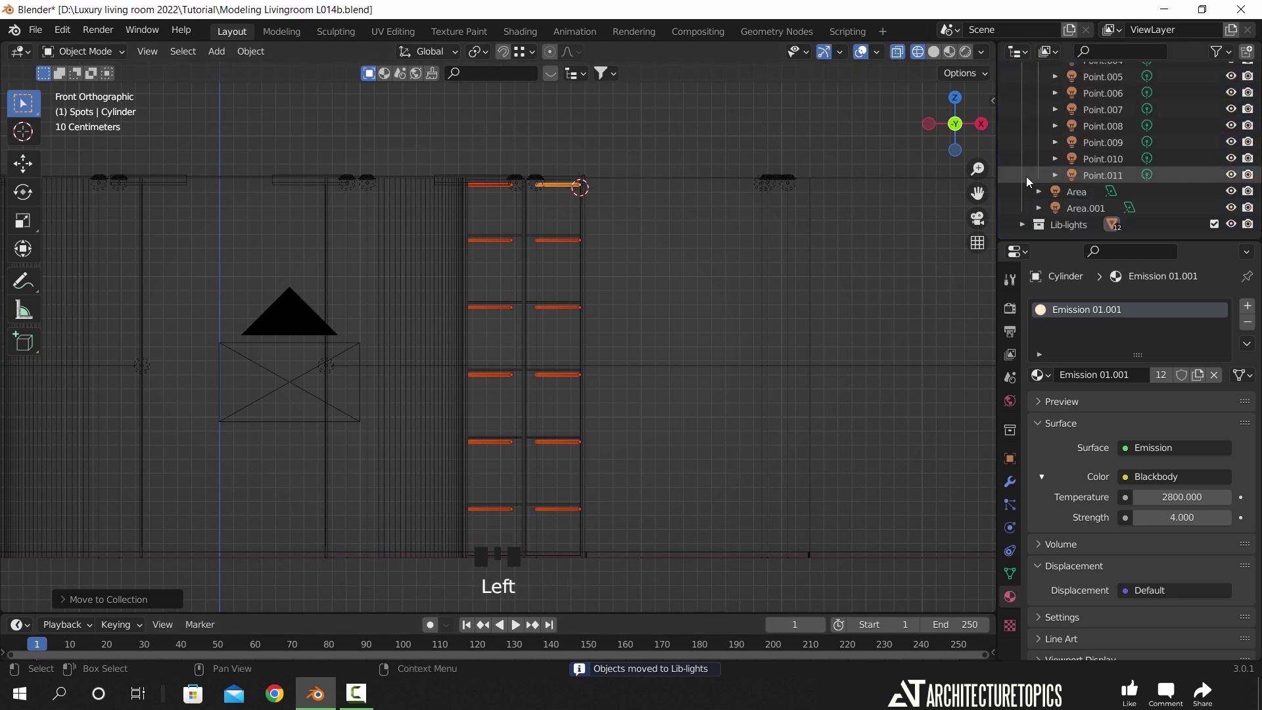
pyautogui.click(1071, 227)
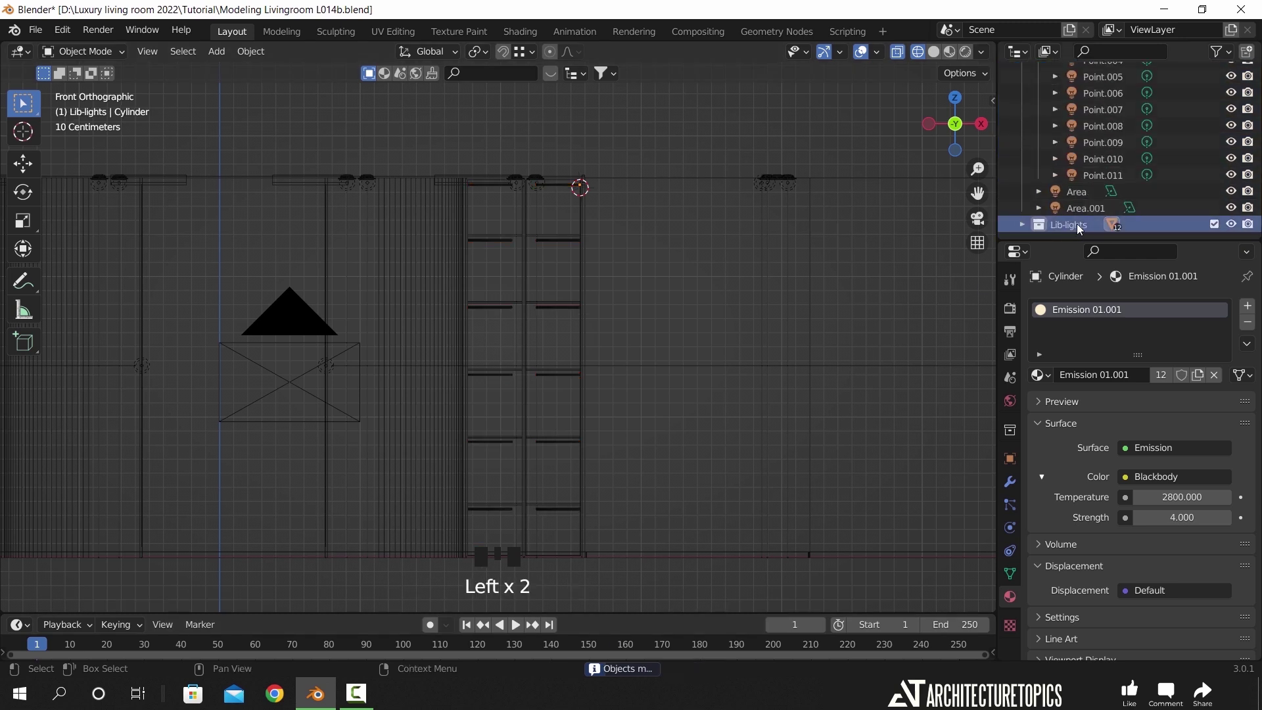
pyautogui.rightClick(1079, 223)
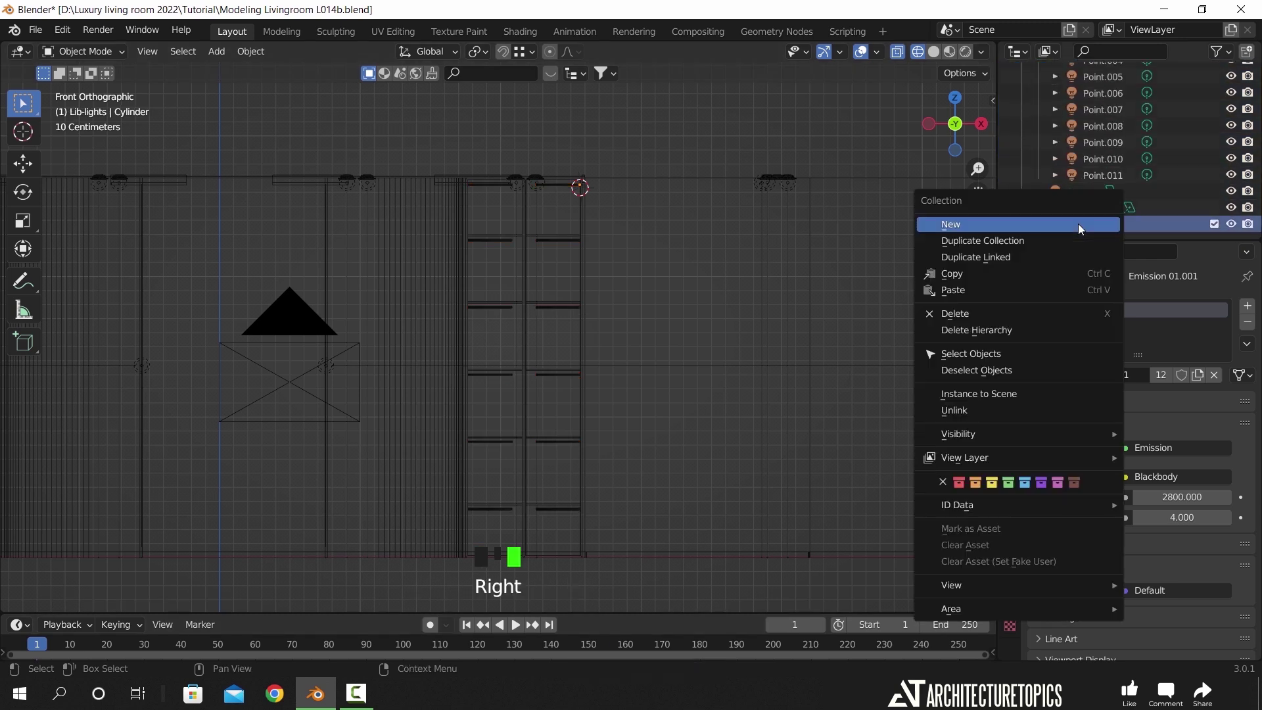
pyautogui.click(972, 353)
pyautogui.keyDown('shift'); pyautogui.moveTo(459, 310); pyautogui.dragTo(694, 342, button='middle'); pyautogui.keyUp('shift')
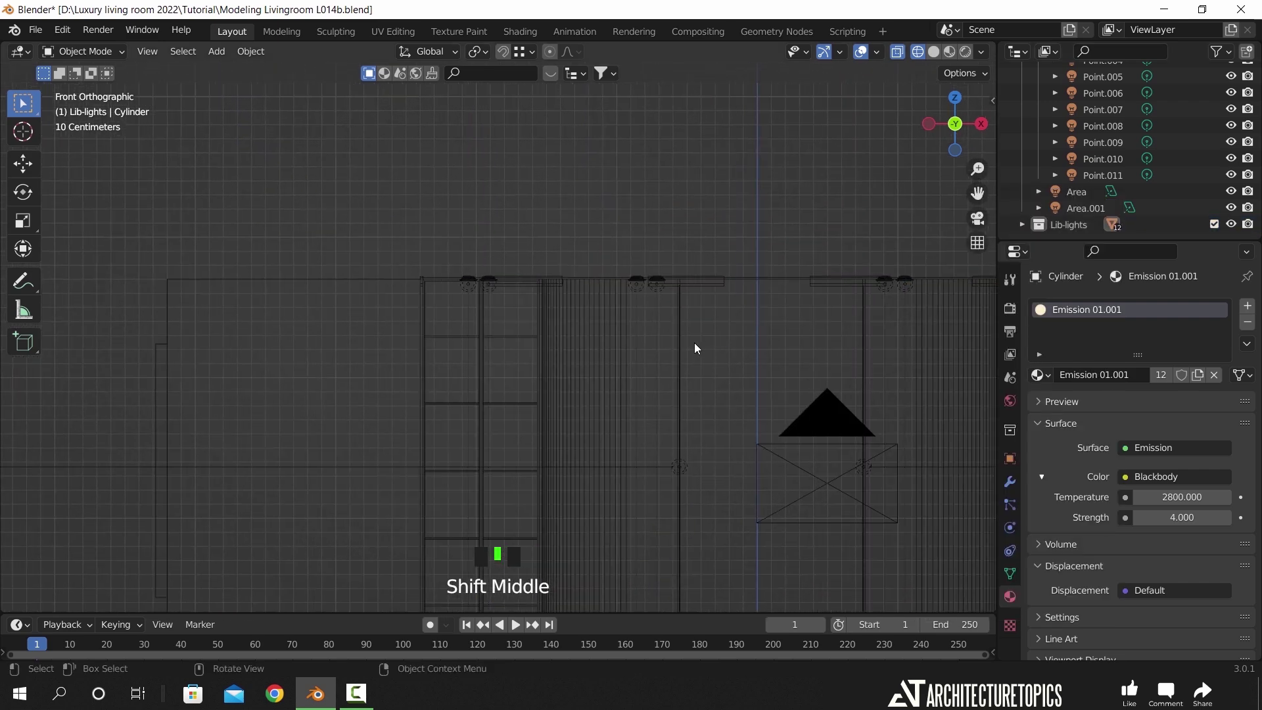
pyautogui.hotkey('shift', 'd')
pyautogui.press('x')
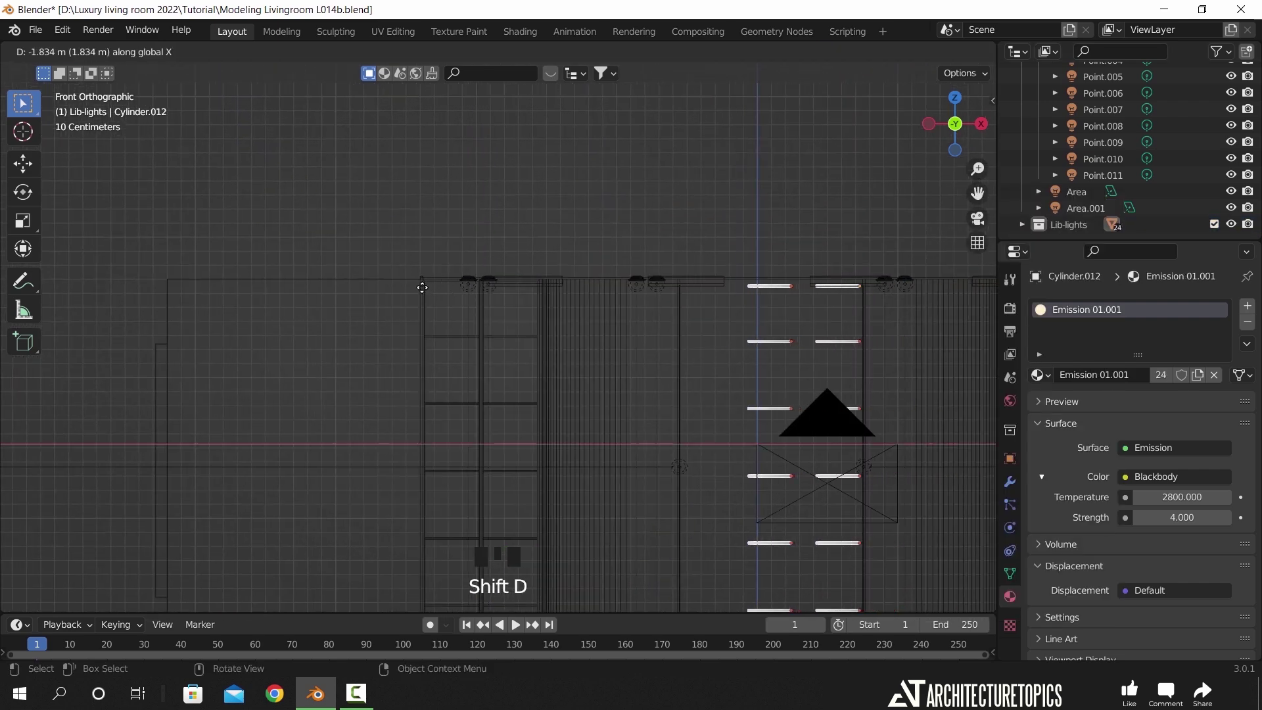
pyautogui.click(112, 303)
# - Mirror the duplicated rods along X and move them into the compartments of the second shelf unit
pyautogui.scroll(9, 353, 311)
pyautogui.keyDown('shift'); pyautogui.moveTo(483, 312); pyautogui.dragTo(547, 426, button='middle'); pyautogui.keyUp('shift')
pyautogui.click(250, 52)
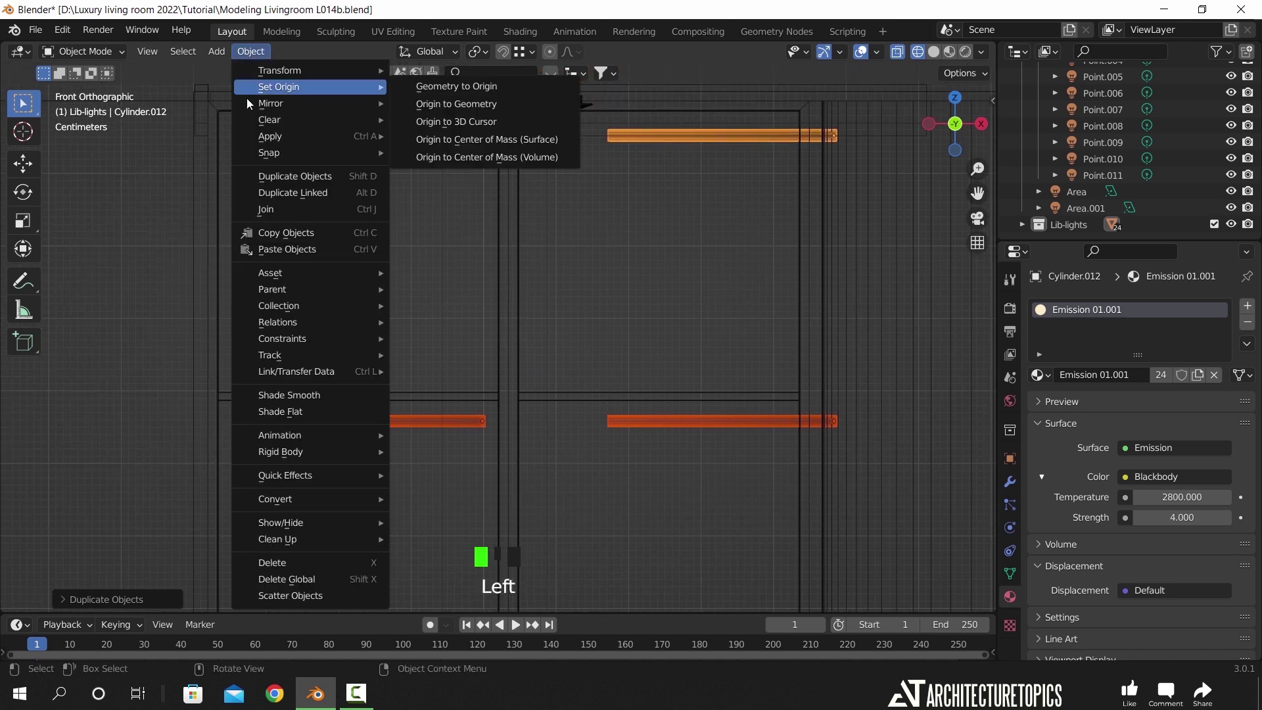
pyautogui.moveTo(368, 103)
pyautogui.click(433, 126)
pyautogui.press('g')
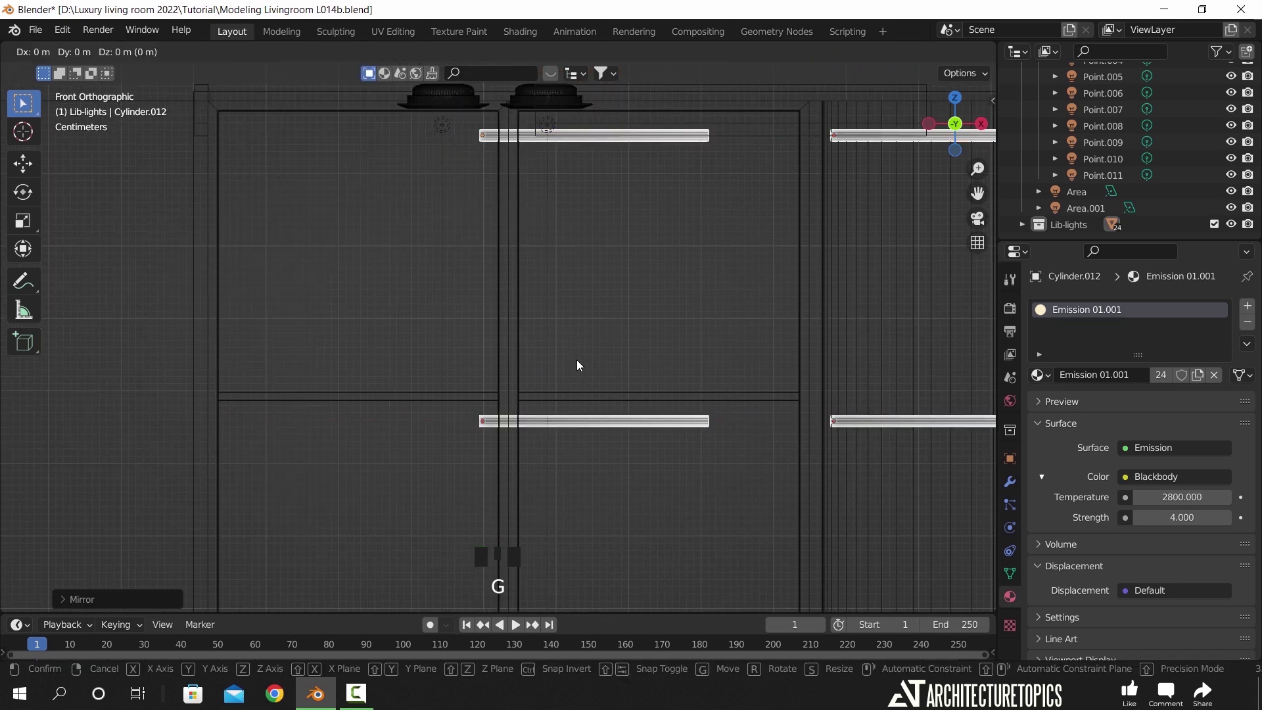
pyautogui.click(304, 368)
# - Return to the camera view with solid shading, deselect the rods and save the file
pyautogui.scroll(-8, 495, 342)
pyautogui.keyDown('shift'); pyautogui.moveTo(522, 405); pyautogui.dragTo(481, 338, button='middle'); pyautogui.keyUp('shift')
pyautogui.scroll(-3, 522, 326)
pyautogui.press('KP_0')
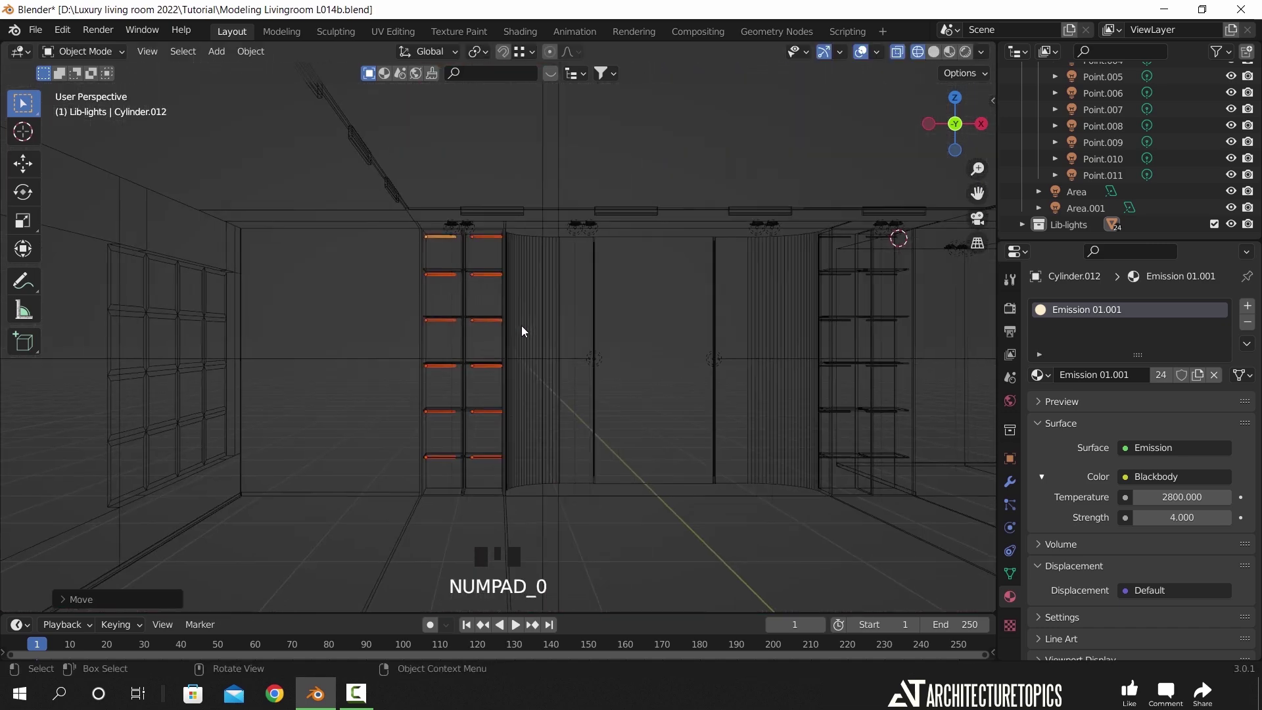
pyautogui.press('z')
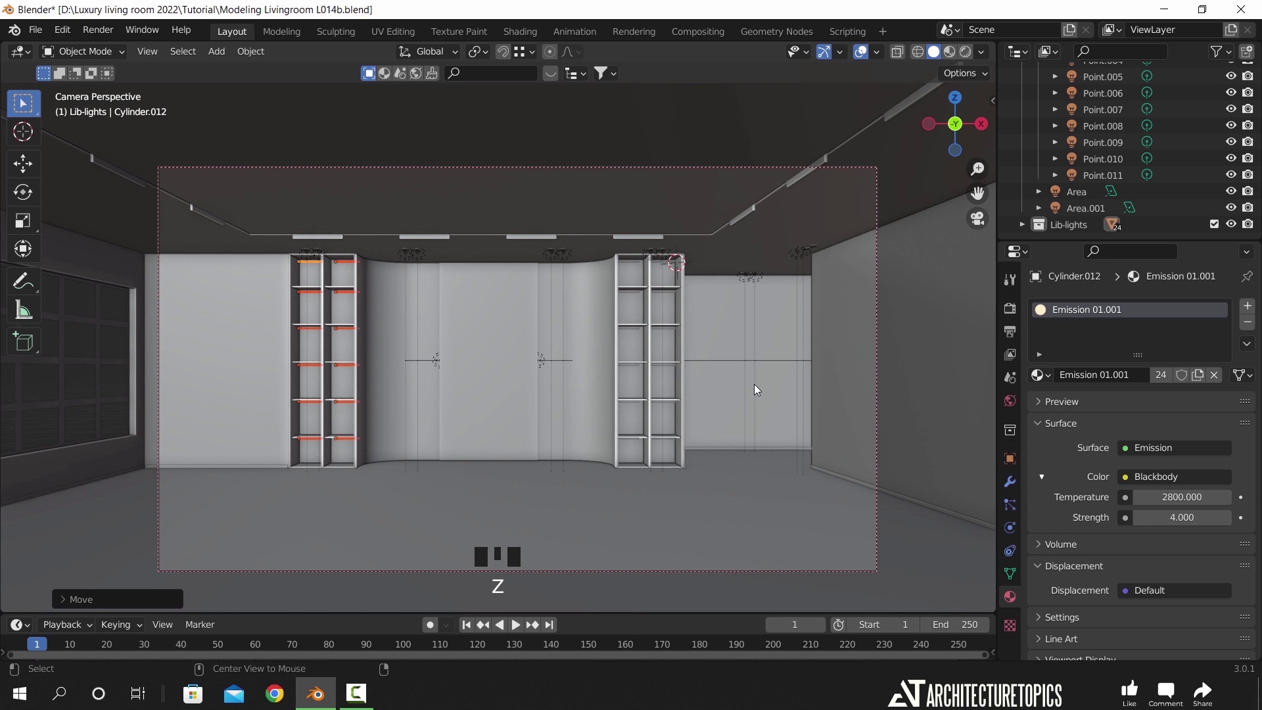
pyautogui.hotkey('alt', 'a')
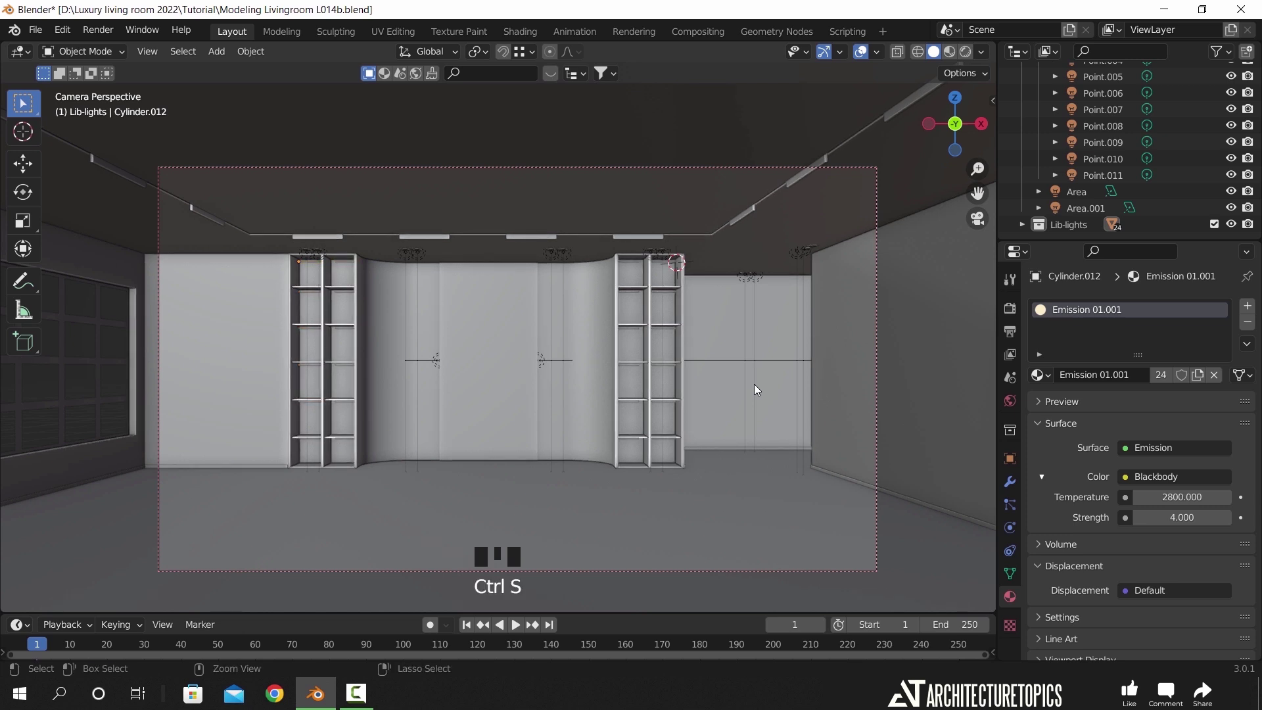
# - Preview the room lighting in rendered shading with overlays hidden, and return to solid shading
pyautogui.press('z')
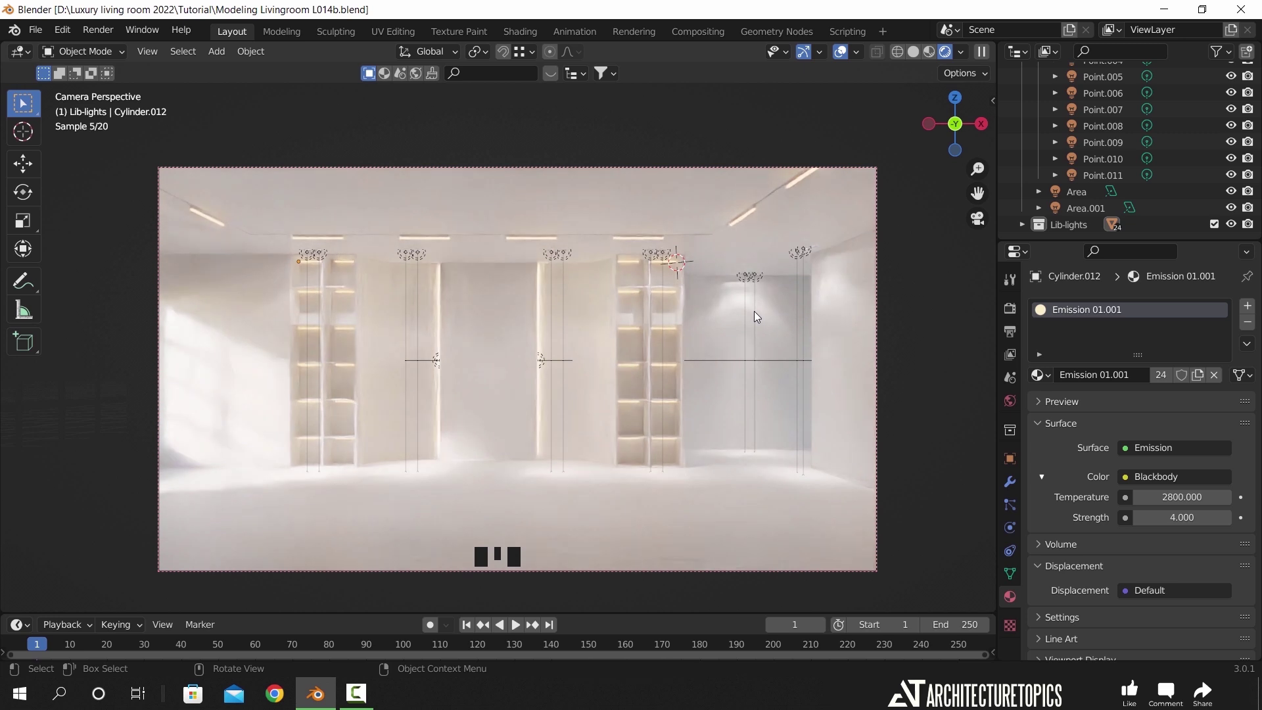
pyautogui.click(841, 51)
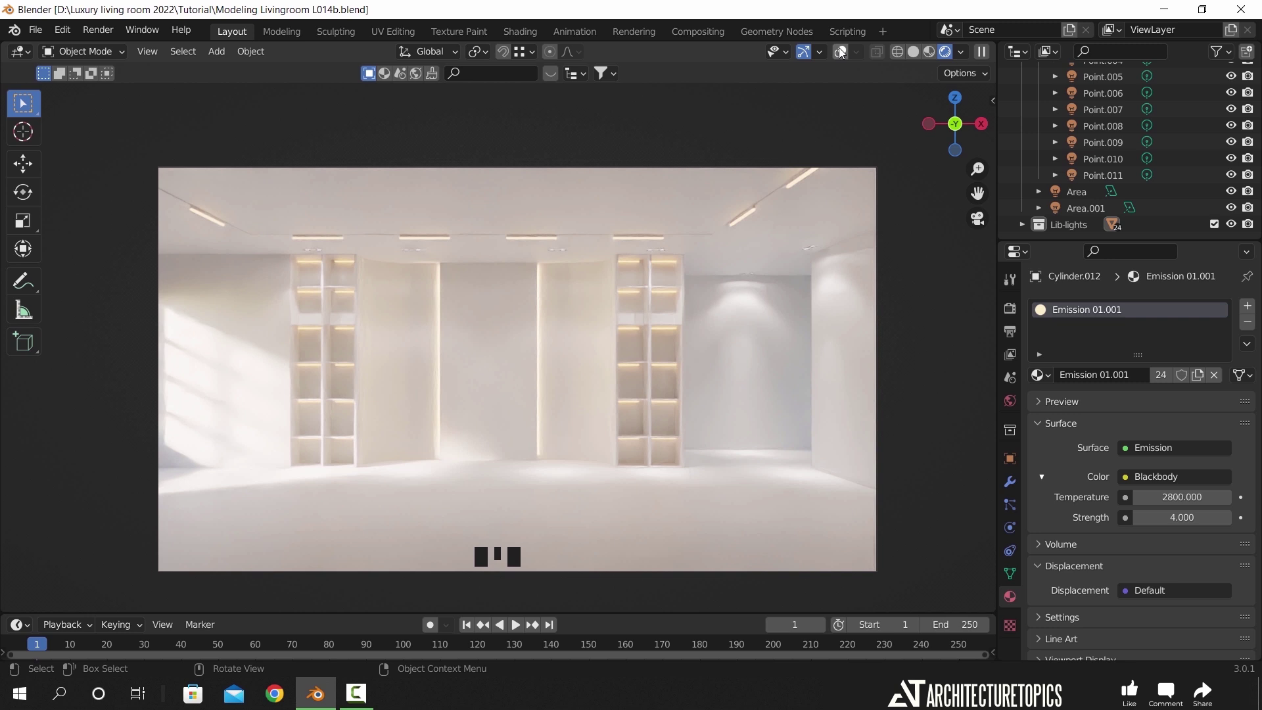
pyautogui.press('z')
pyautogui.click(733, 342)
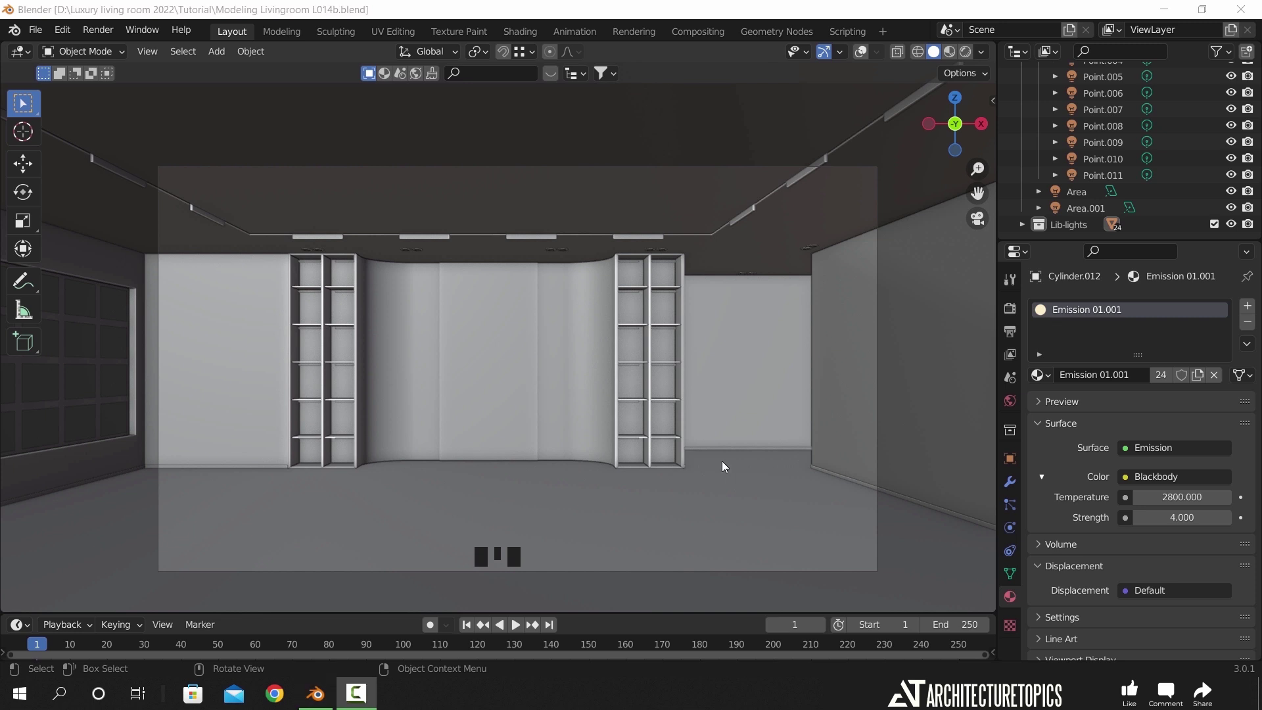
# - Make Collection the active collection, place the 3D cursor beside the ceiling lights, show overlays and add a cube there
pyautogui.scroll(7, 1092, 185)
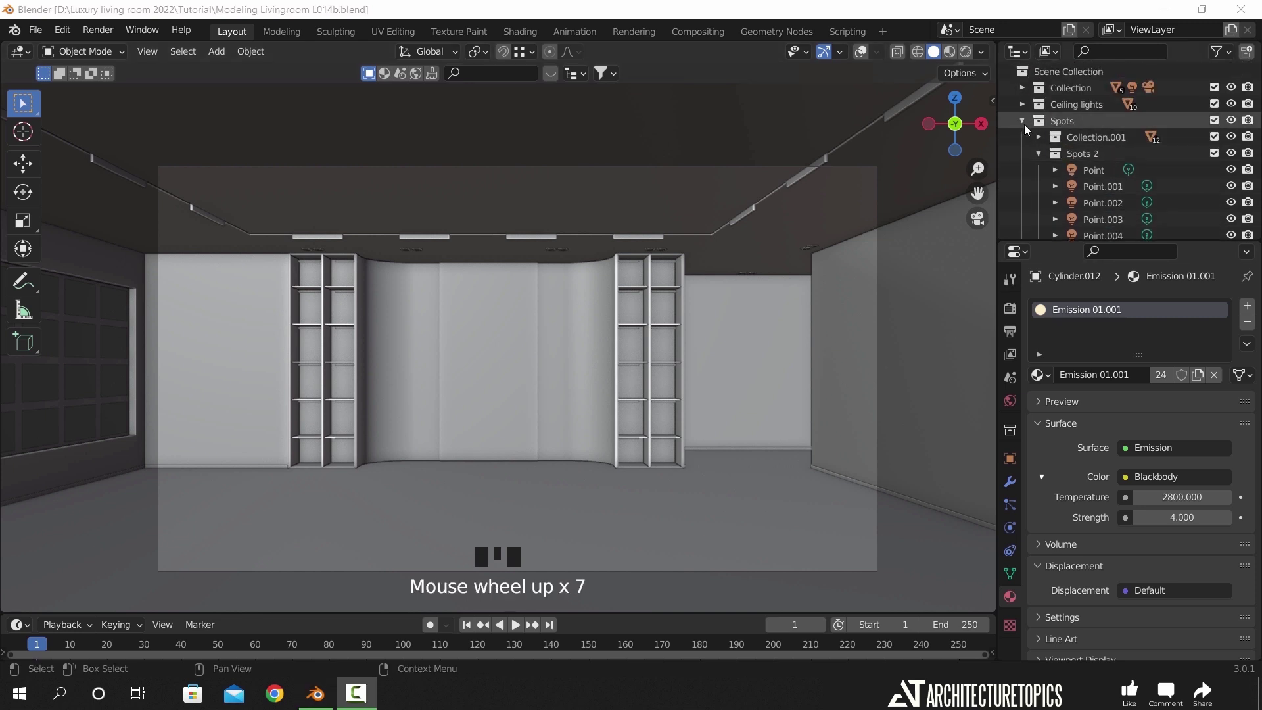
pyautogui.click(1022, 121)
pyautogui.click(1072, 88)
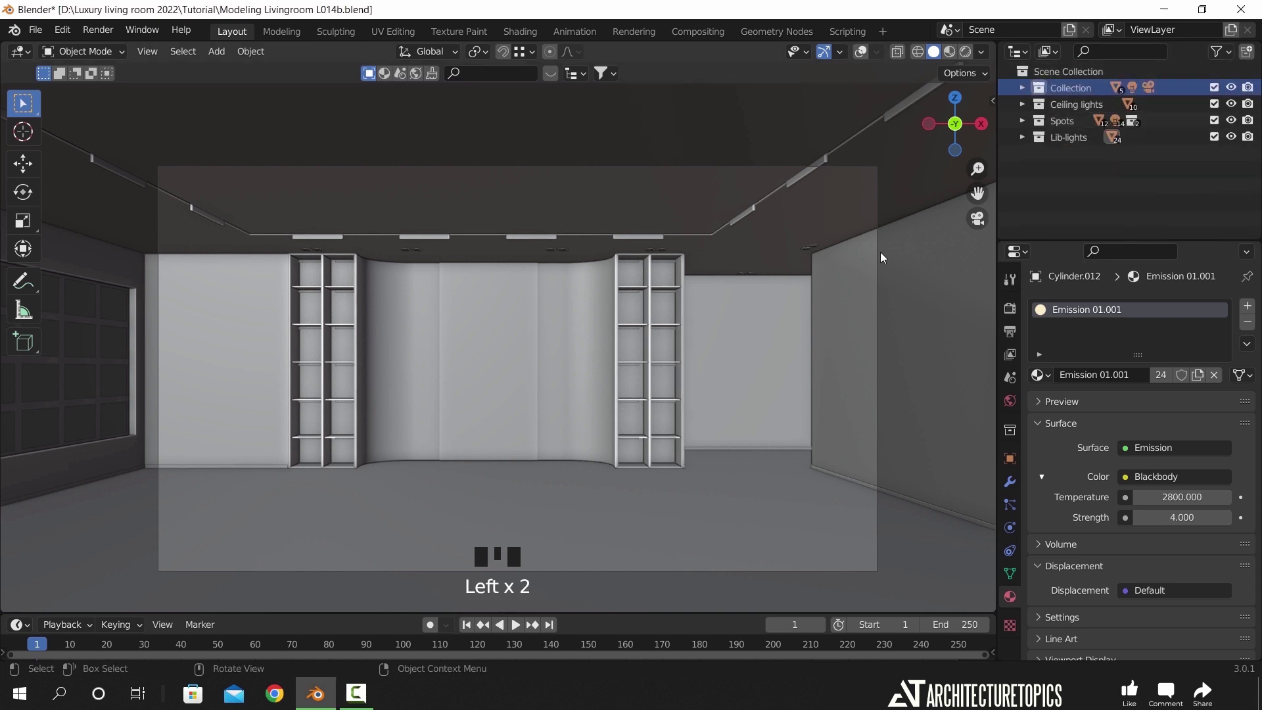
pyautogui.keyDown('shift'); pyautogui.rightClick(814, 200); pyautogui.keyUp('shift')
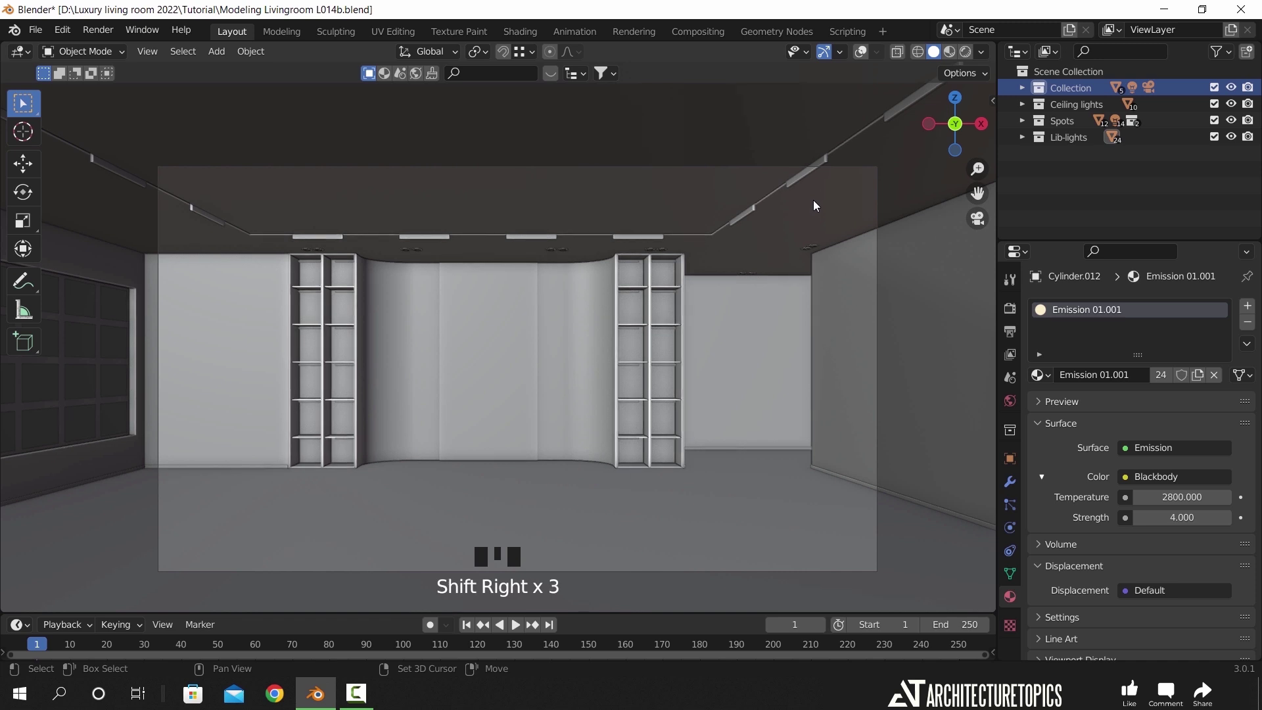
pyautogui.click(860, 51)
pyautogui.hotkey('shift', 'a')
pyautogui.click(897, 224)
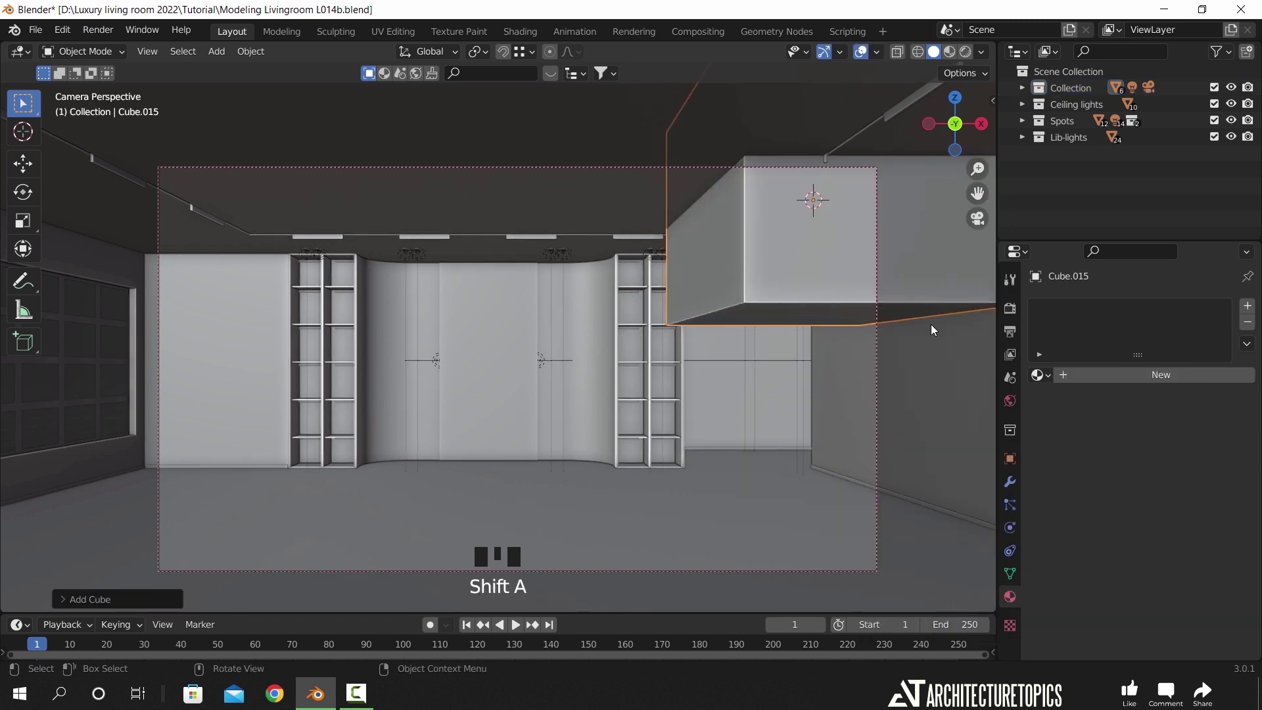
# - Scale the new cube down to a small block and stretch it along Y into a bar
pyautogui.press('s')
pyautogui.click(854, 233)
pyautogui.press('s')
pyautogui.press('y')
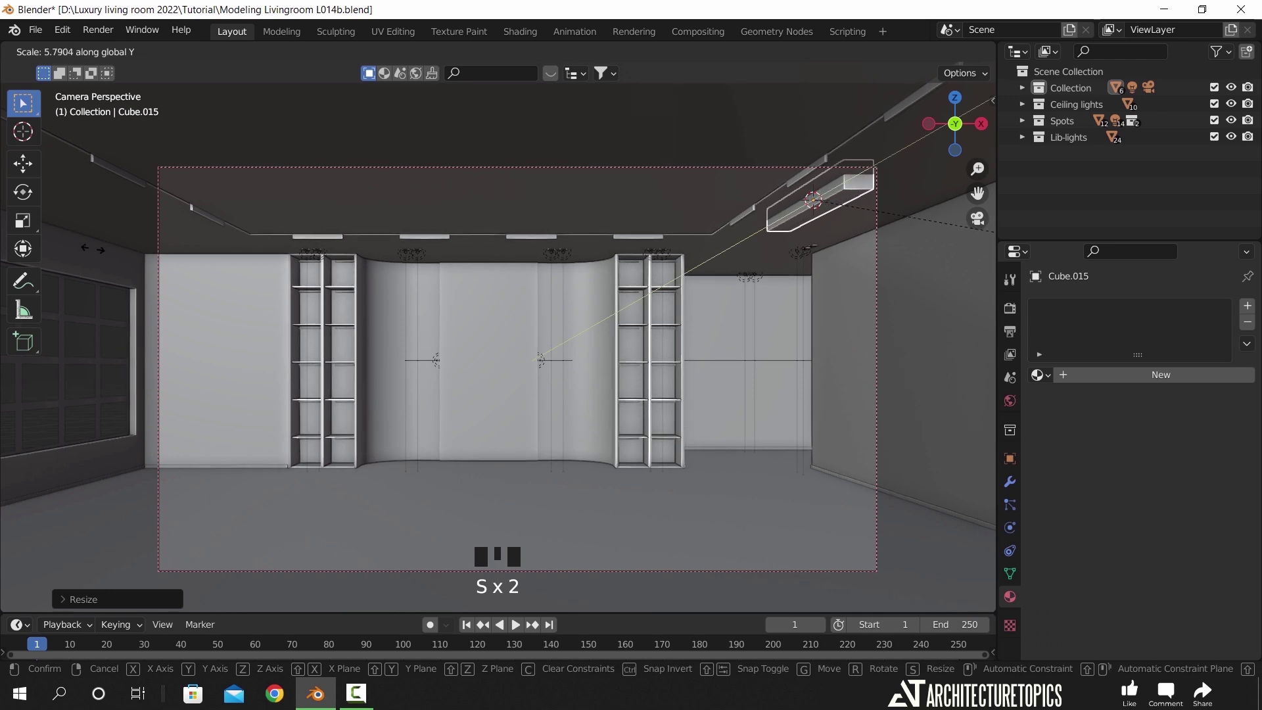
pyautogui.click(25, 306)
# - In top view, shrink the bar's overall size and lengthen it along Y
pyautogui.press('KP_7')
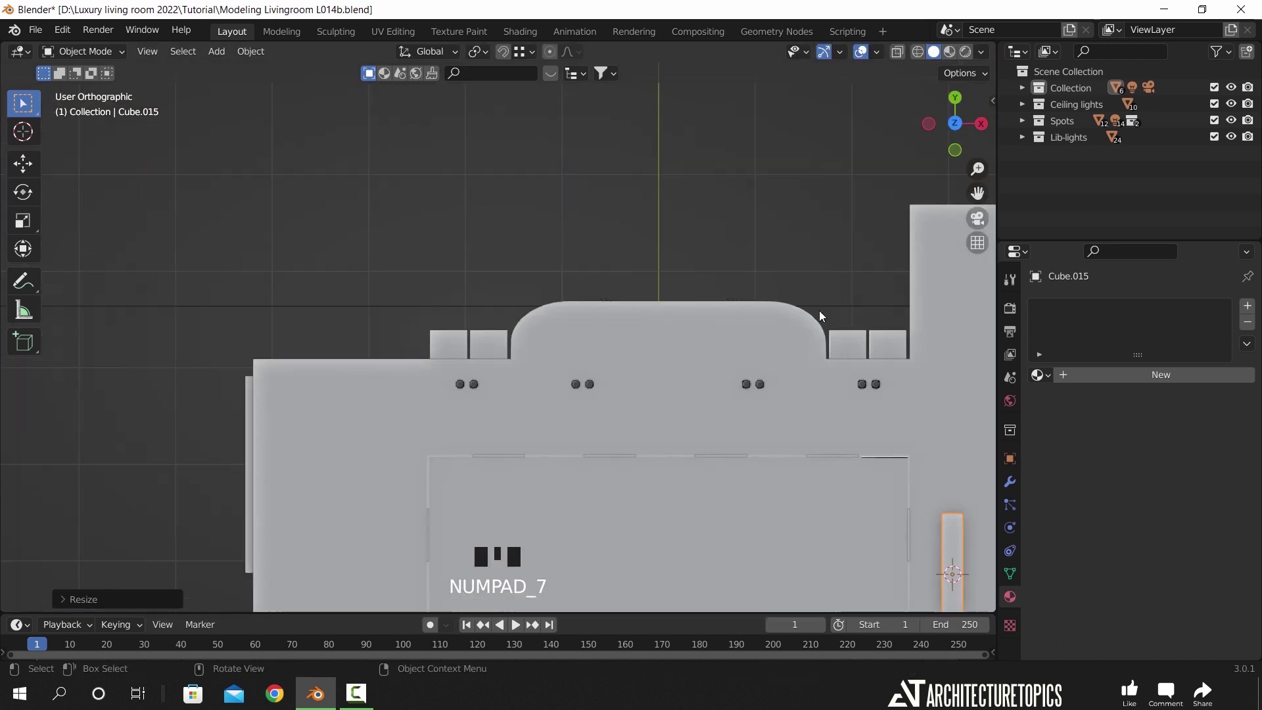
pyautogui.scroll(-3, 725, 392)
pyautogui.keyDown('shift'); pyautogui.moveTo(726, 393); pyautogui.dragTo(691, 393, button='middle'); pyautogui.keyUp('shift')
pyautogui.scroll(5, 497, 347)
pyautogui.scroll(2, 497, 353)
pyautogui.press('s')
pyautogui.click(620, 376)
pyautogui.press('s')
pyautogui.press('y')
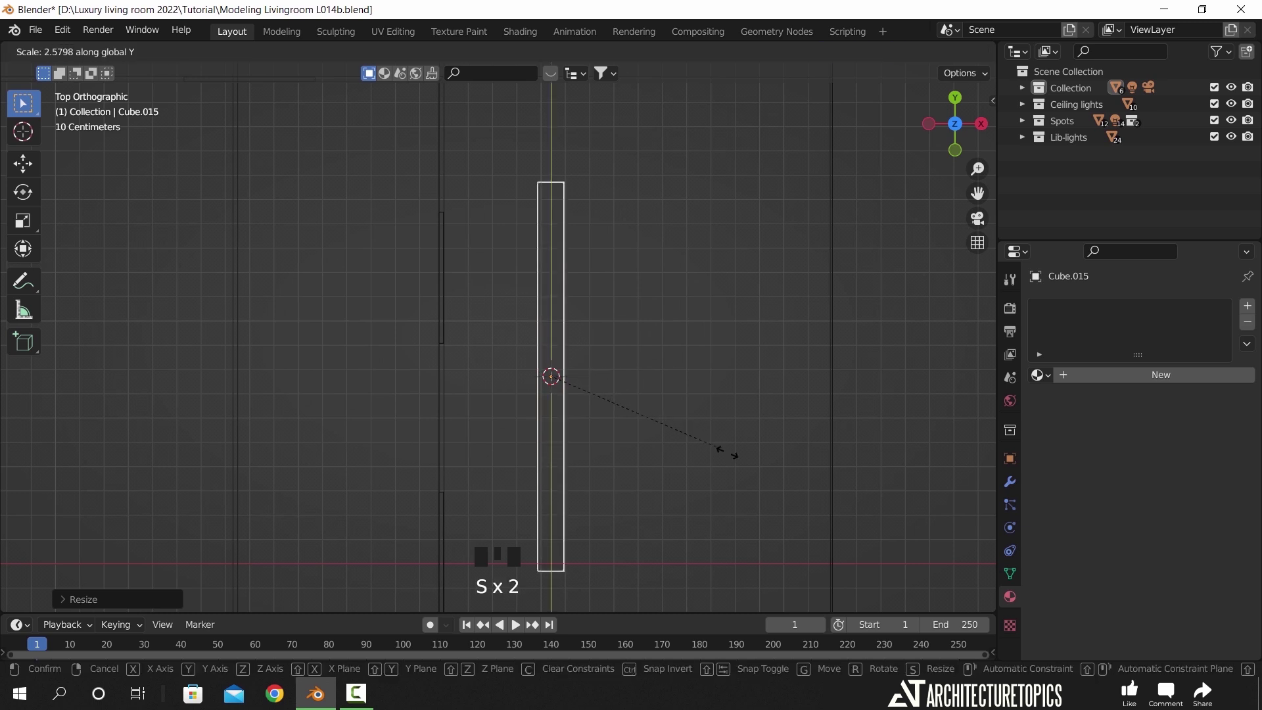
pyautogui.click(688, 432)
# - Move the bar next to the edge of the ceiling light frame, fine-tune its size and Y position, and return to the camera view
pyautogui.scroll(-2, 618, 357)
pyautogui.press('g')
pyautogui.click(617, 287)
pyautogui.press('g')
pyautogui.click(573, 287)
pyautogui.press('s')
pyautogui.click(579, 302)
pyautogui.press('g')
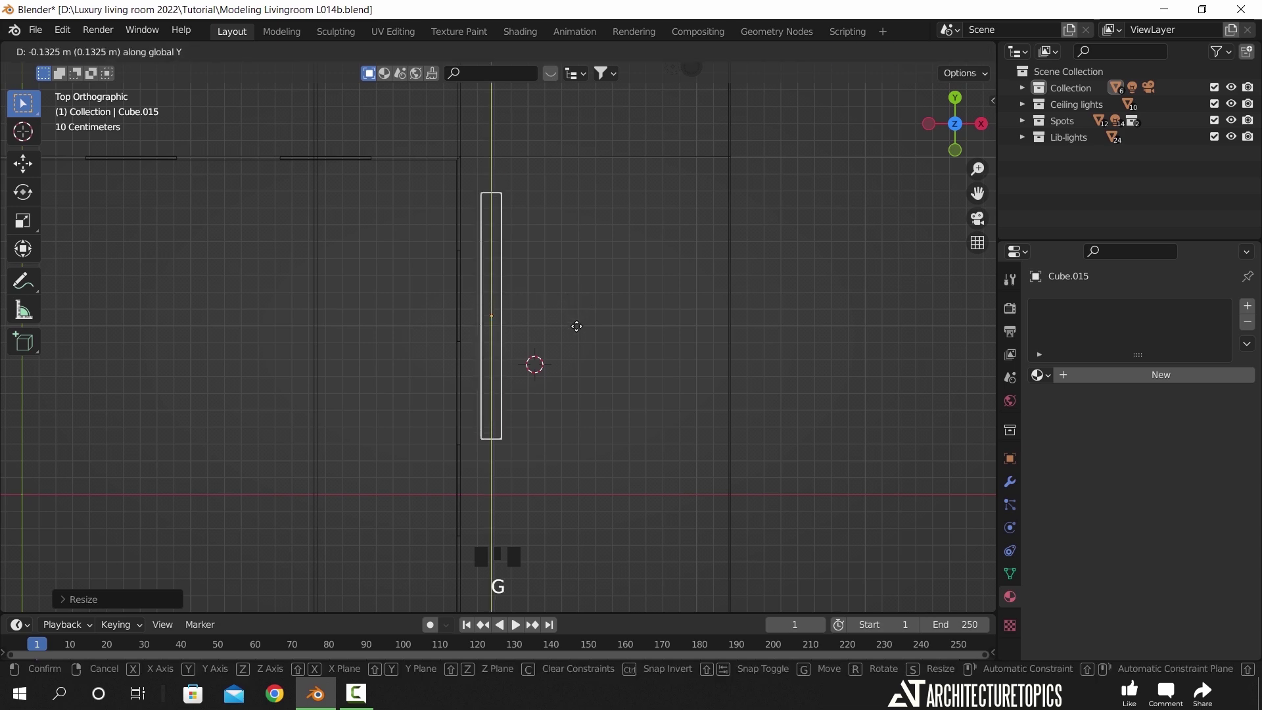
pyautogui.click(577, 330)
pyautogui.press('KP_0')
pyautogui.keyDown('shift'); pyautogui.moveTo(816, 307); pyautogui.dragTo(612, 306, button='middle'); pyautogui.keyUp('shift')
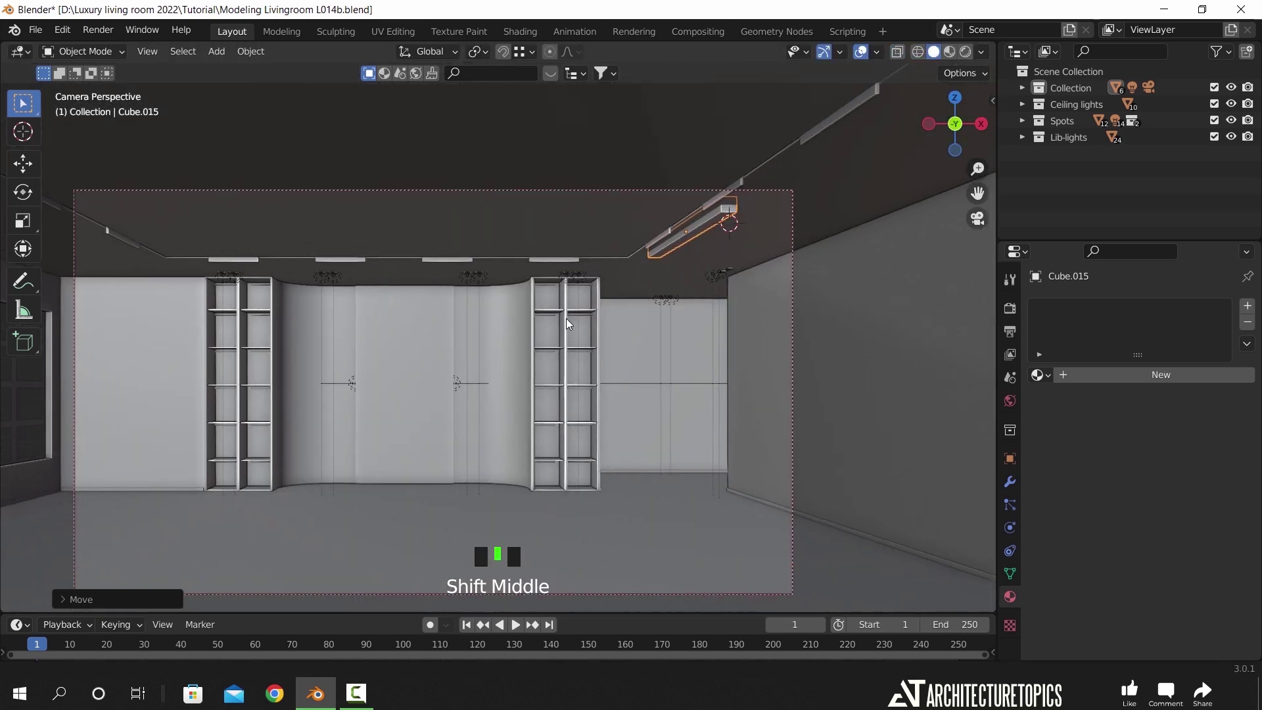
# - Nudge the bar along Y, and shift it along X away from the ceiling light frame
pyautogui.scroll(4, 626, 301)
pyautogui.scroll(2, 656, 297)
pyautogui.press('g')
pyautogui.press('y')
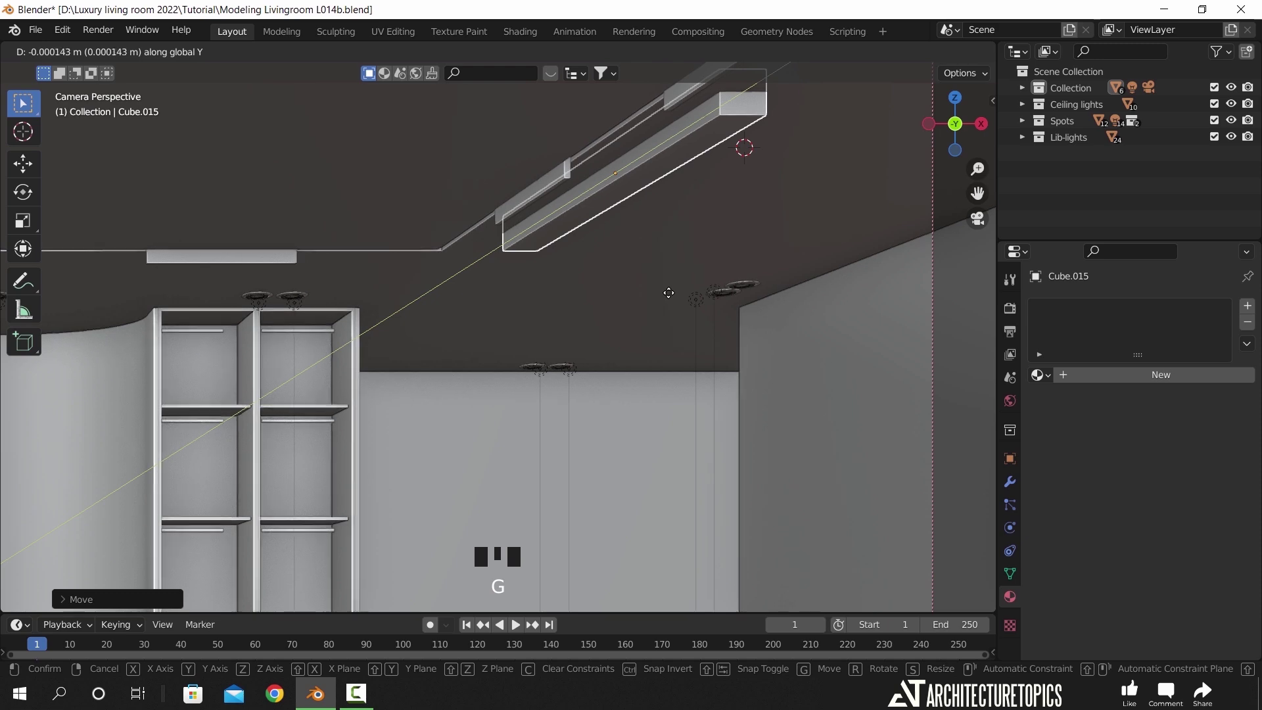
pyautogui.click(754, 253)
pyautogui.press('g')
pyautogui.press('x')
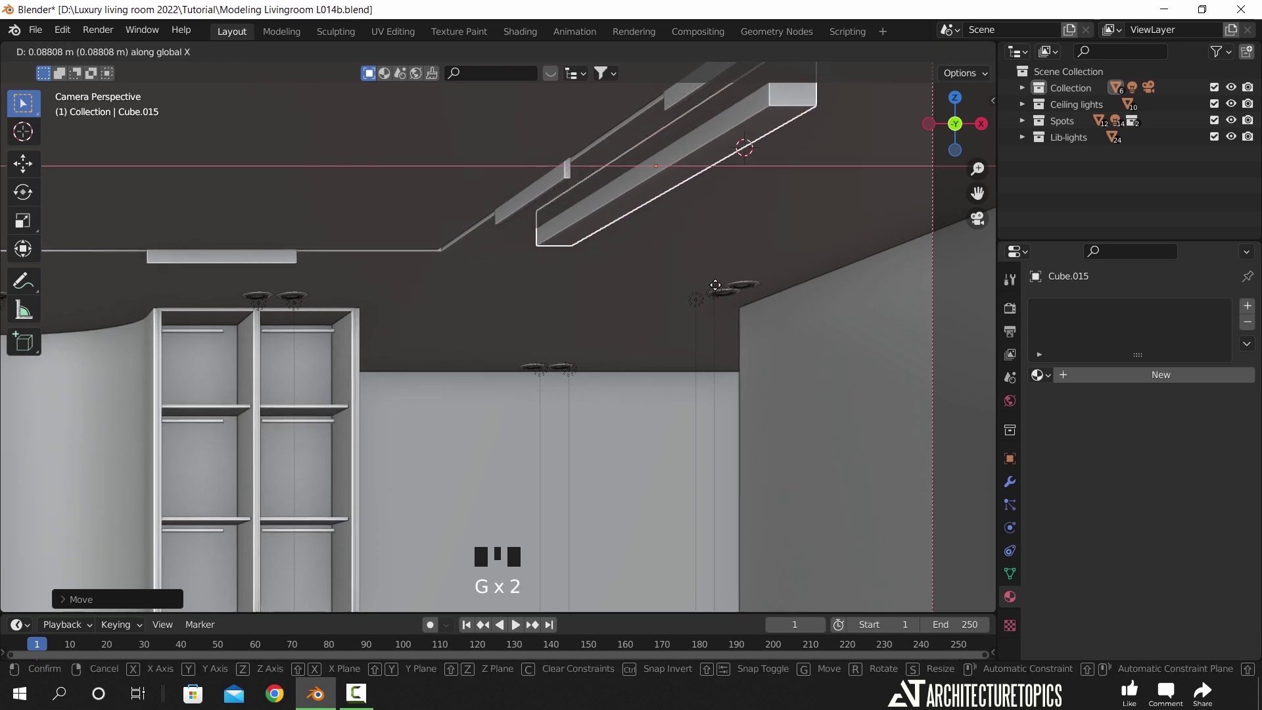
pyautogui.click(705, 286)
# - Take the bar out of its collection and place it directly in the Scene Collection
pyautogui.press('KP_Decimal')
pyautogui.moveTo(705, 285); pyautogui.dragTo(595, 363, button='middle')
pyautogui.scroll(3, 658, 300)
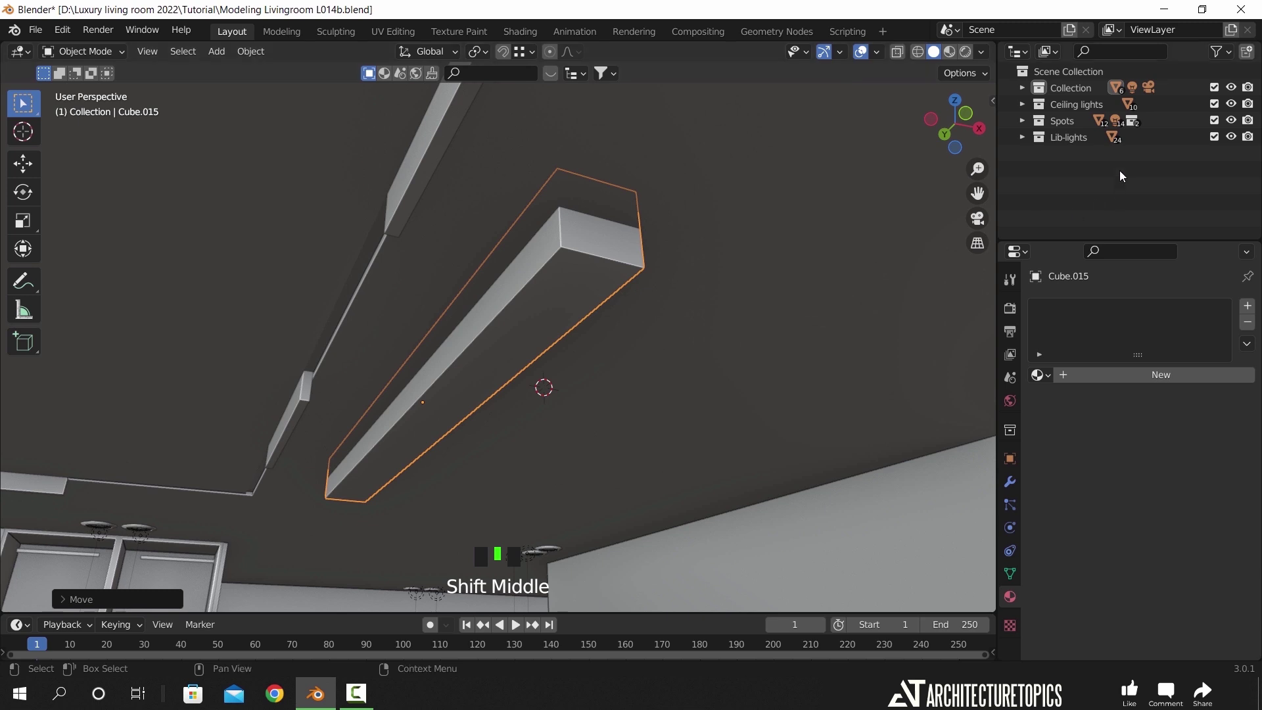
pyautogui.rightClick(602, 263)
pyautogui.click(602, 293)
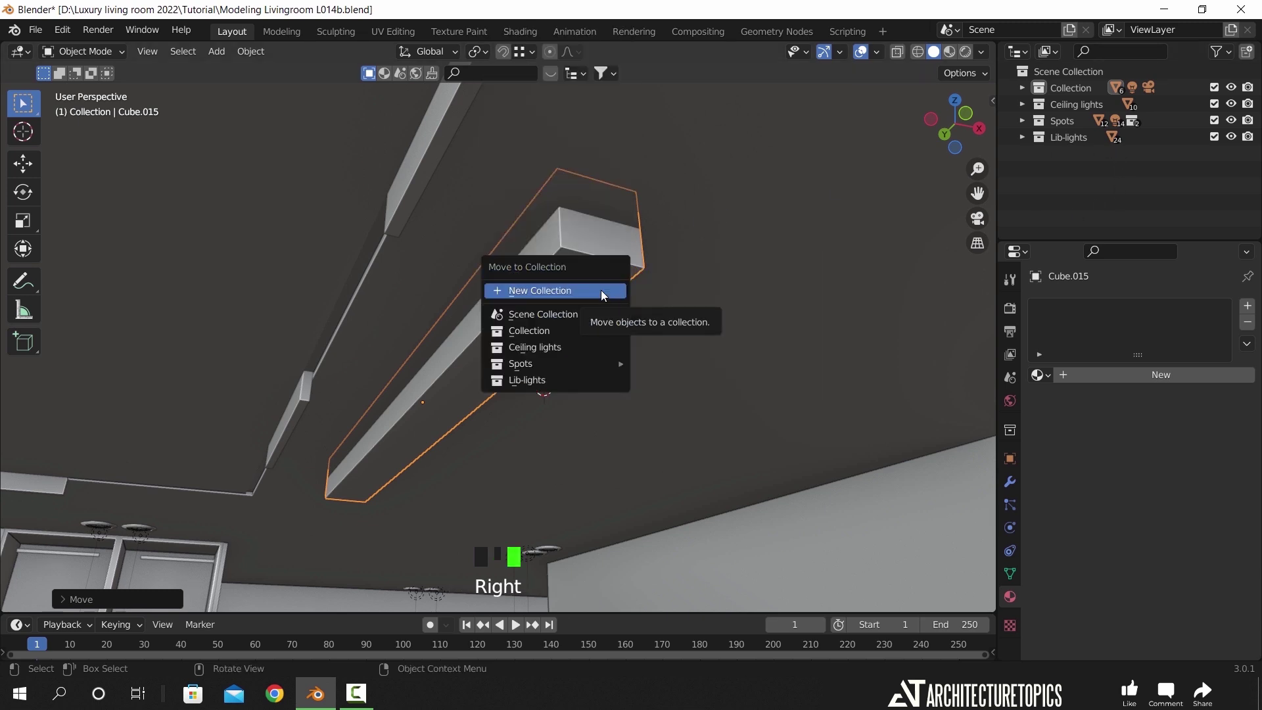
pyautogui.click(598, 311)
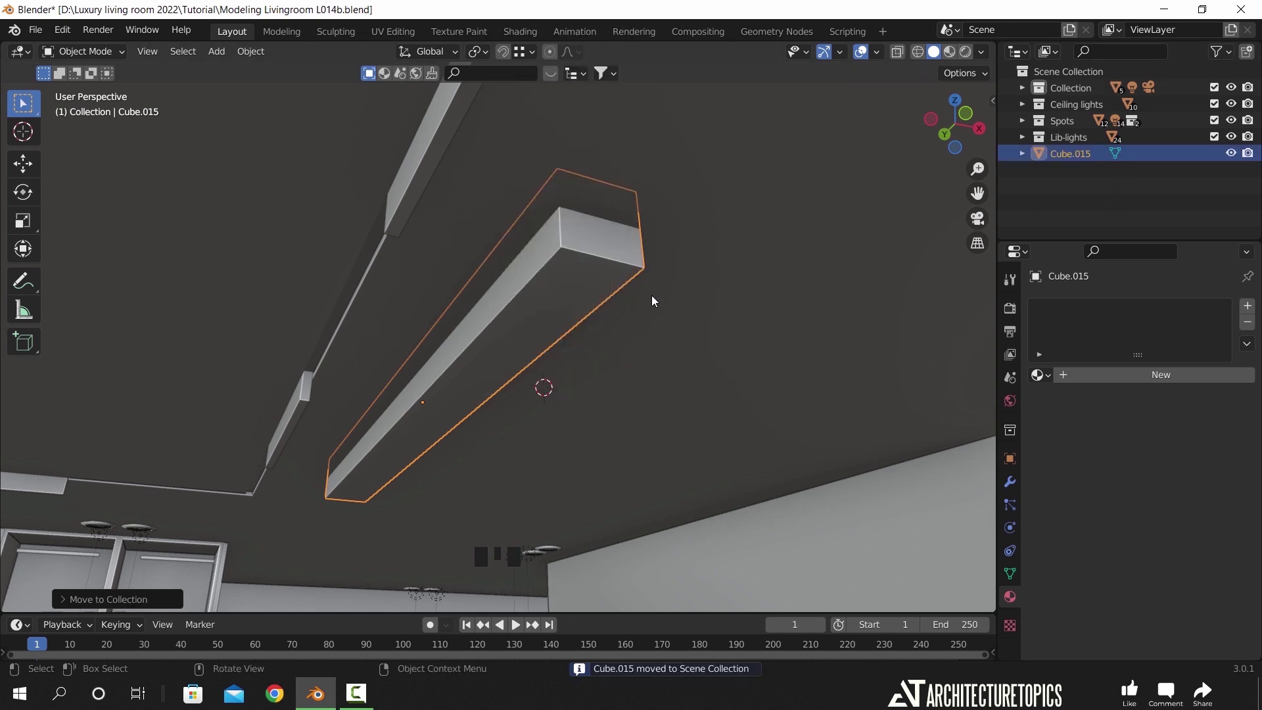
# - Duplicate the bar in place, name one of the two bars b, and hide Cube.015
pyautogui.hotkey('shift', 'd')
pyautogui.rightClick(710, 277)
pyautogui.doubleClick(1082, 172)
pyautogui.write('b')
pyautogui.press('Return')
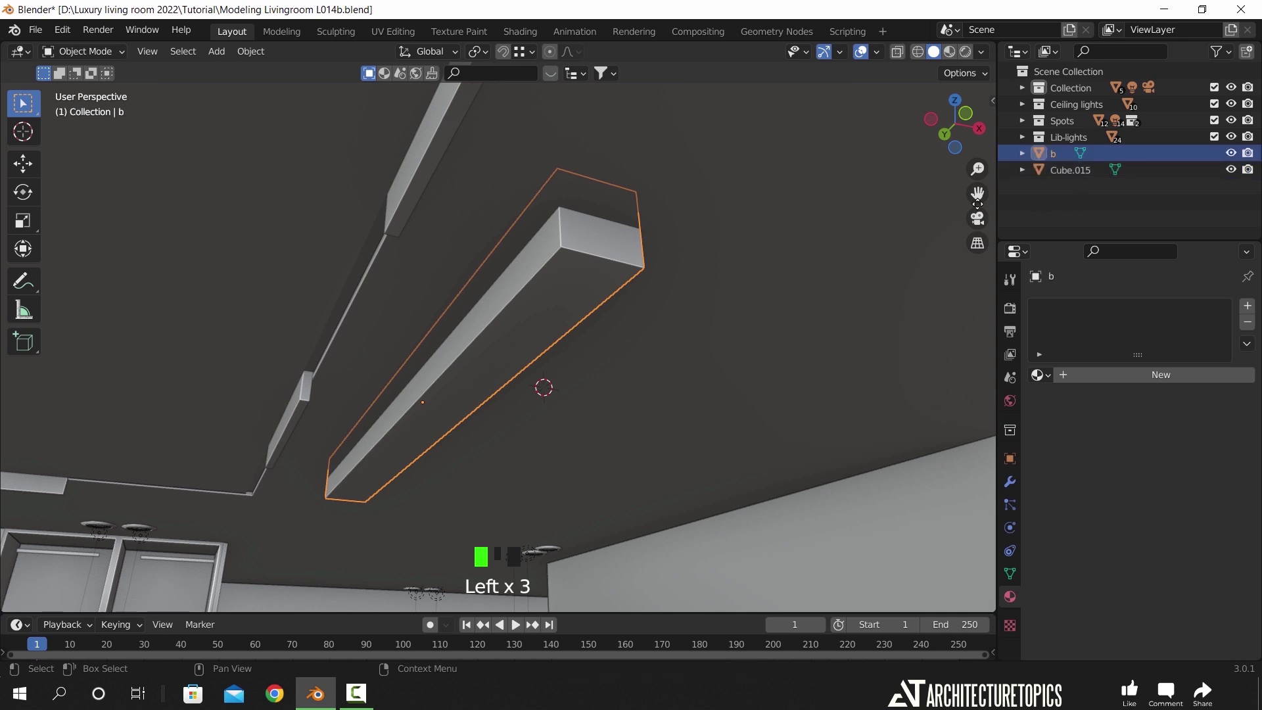
pyautogui.click(1231, 169)
# - Add a loop cut across the room shell's ceiling and slide it close to the near end of bar b
pyautogui.click(752, 274)
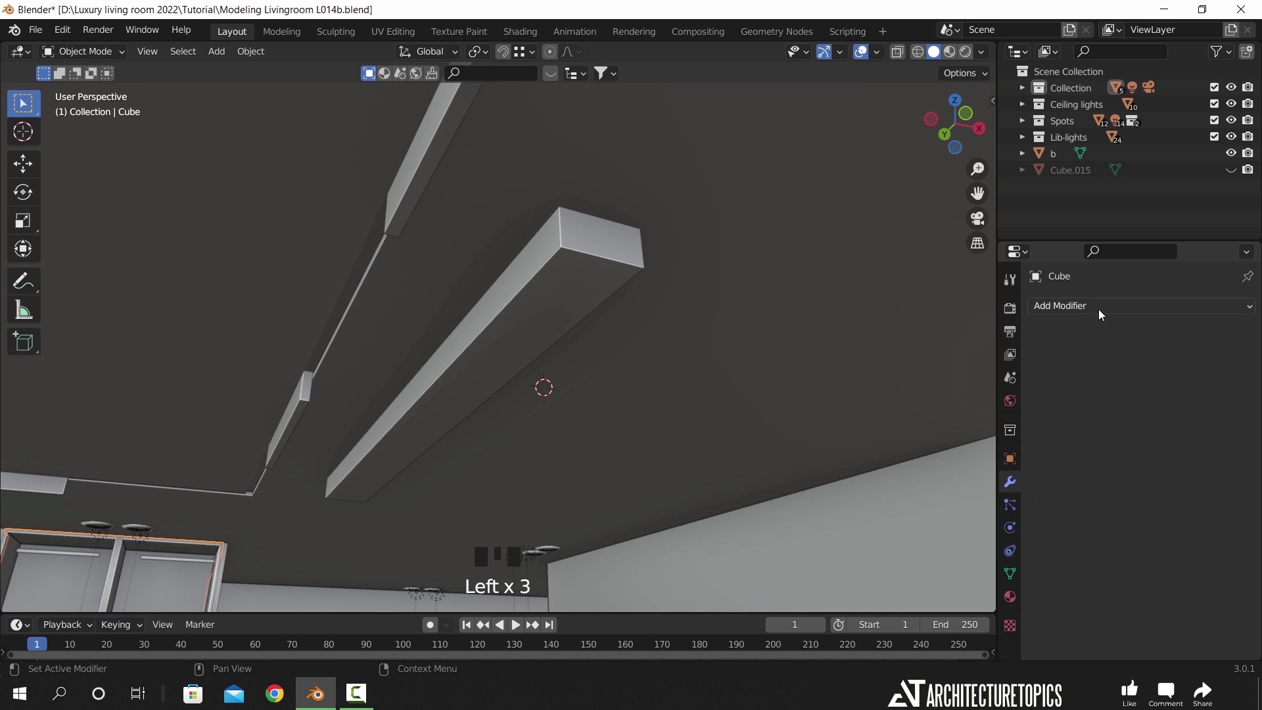
pyautogui.press('Tab')
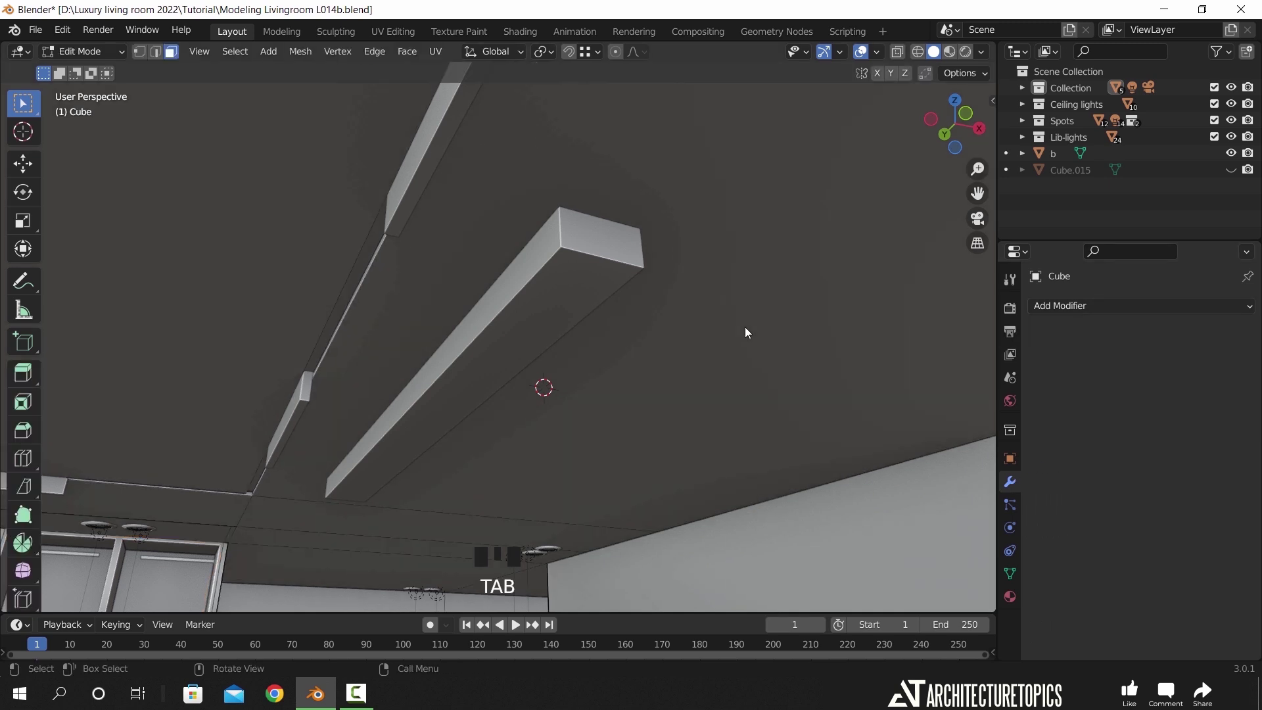
pyautogui.hotkey('ctrl', 'r')
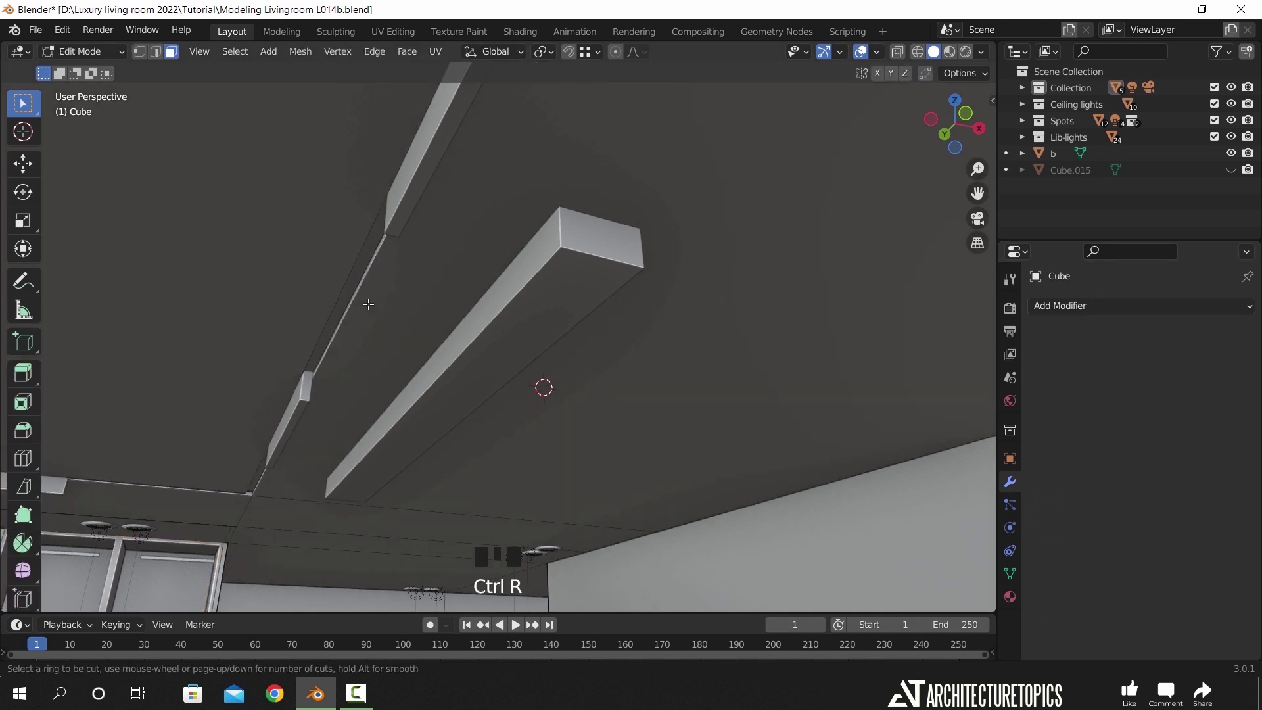
pyautogui.click(369, 307)
pyautogui.rightClick(369, 307)
pyautogui.press('g')
pyautogui.press('y')
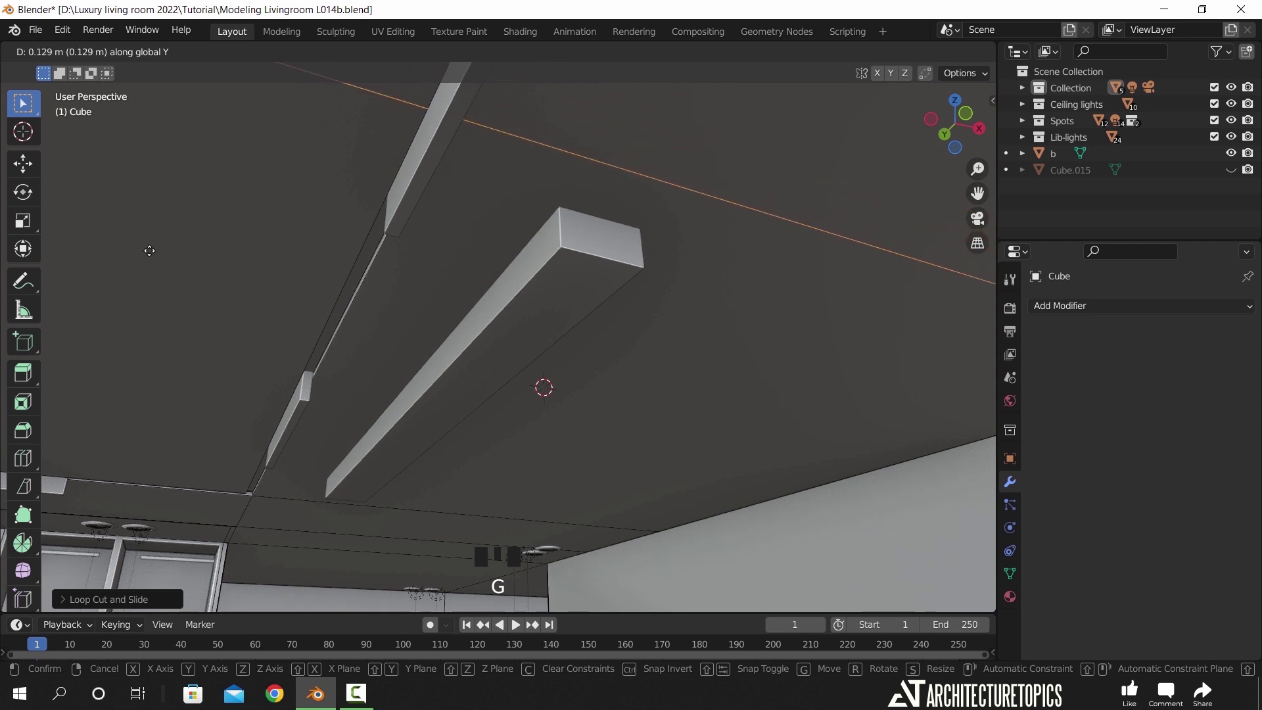
pyautogui.rightClick(149, 251)
pyautogui.scroll(-2, 602, 316)
pyautogui.hotkey('ctrl', 'z')
pyautogui.hotkey('ctrl', 'r')
pyautogui.click(802, 432)
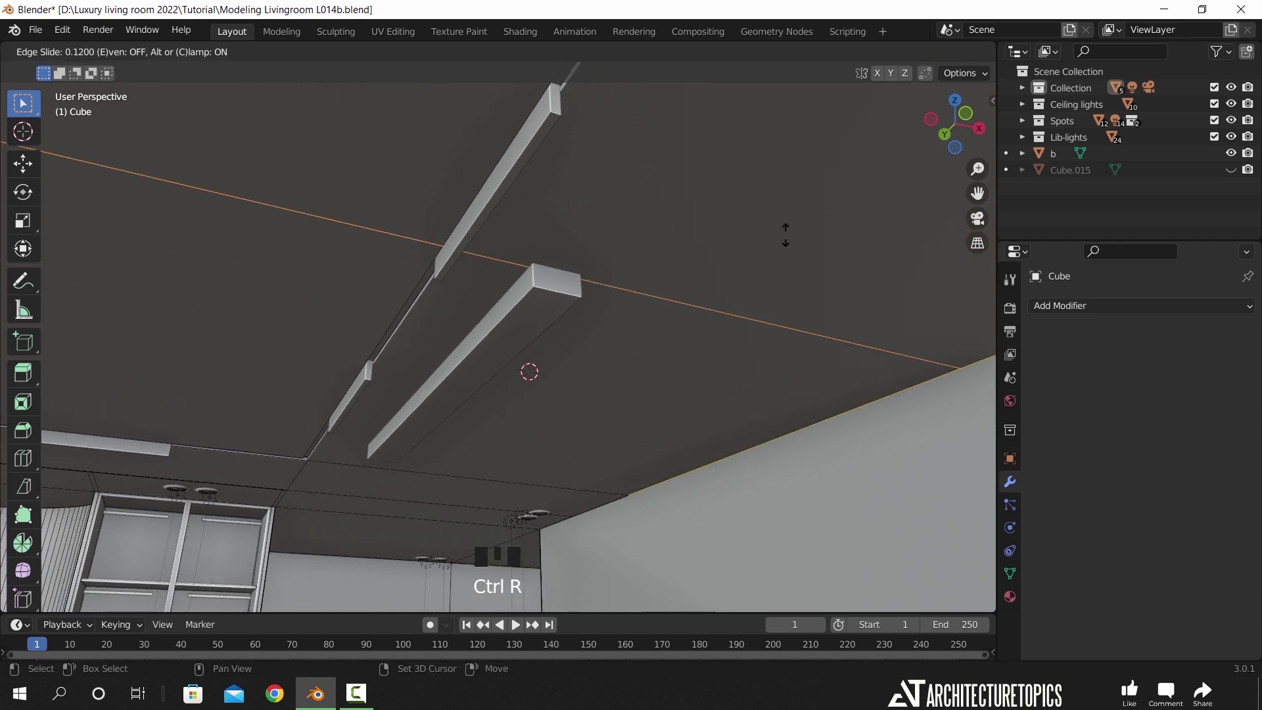
pyautogui.click(781, 262)
pyautogui.press('Tab')
# - Cut a recess into the room's ceiling with a Boolean modifier that uses bar b as its object, and apply it
pyautogui.scroll(3, 611, 298)
pyautogui.click(614, 269)
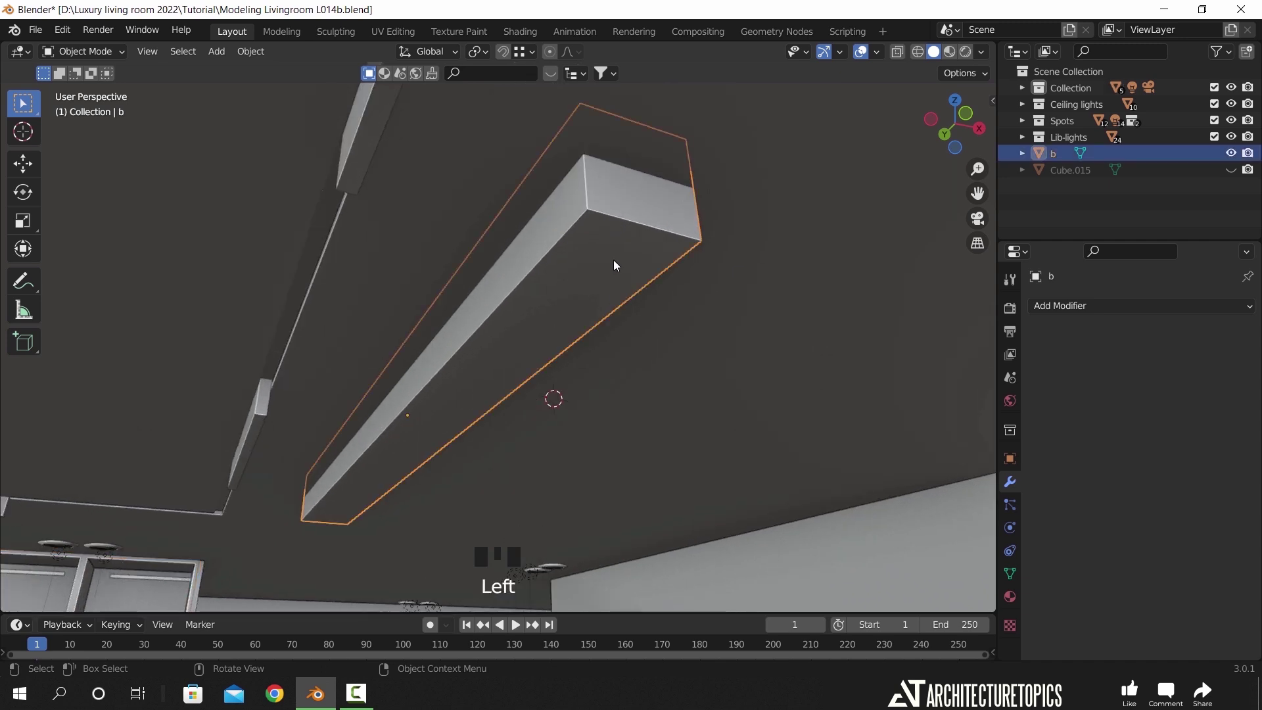
pyautogui.click(826, 301)
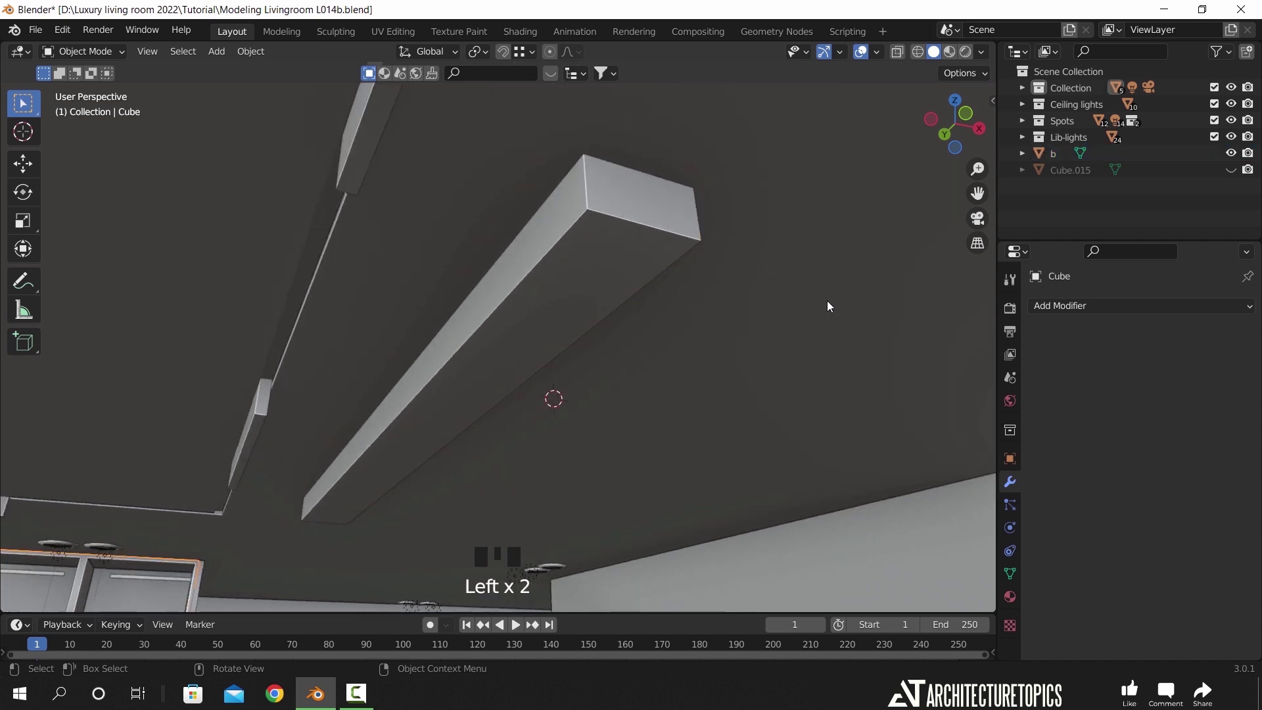
pyautogui.click(1081, 307)
pyautogui.click(936, 388)
pyautogui.moveTo(1223, 397); pyautogui.dragTo(577, 267)
pyautogui.click(1209, 336)
pyautogui.click(1165, 351)
# - Delete the cutter bar b and make the hidden bar Cube.015 visible
pyautogui.click(595, 266)
pyautogui.press('x')
pyautogui.click(595, 269)
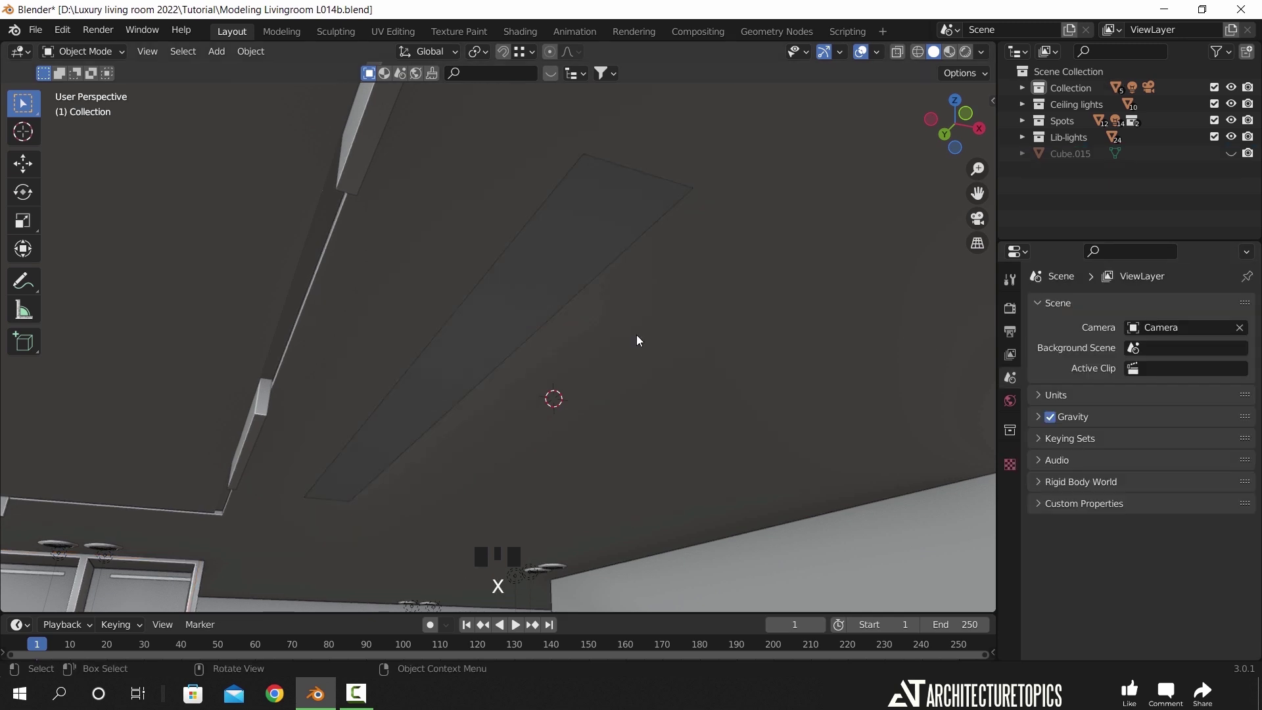
pyautogui.click(1232, 153)
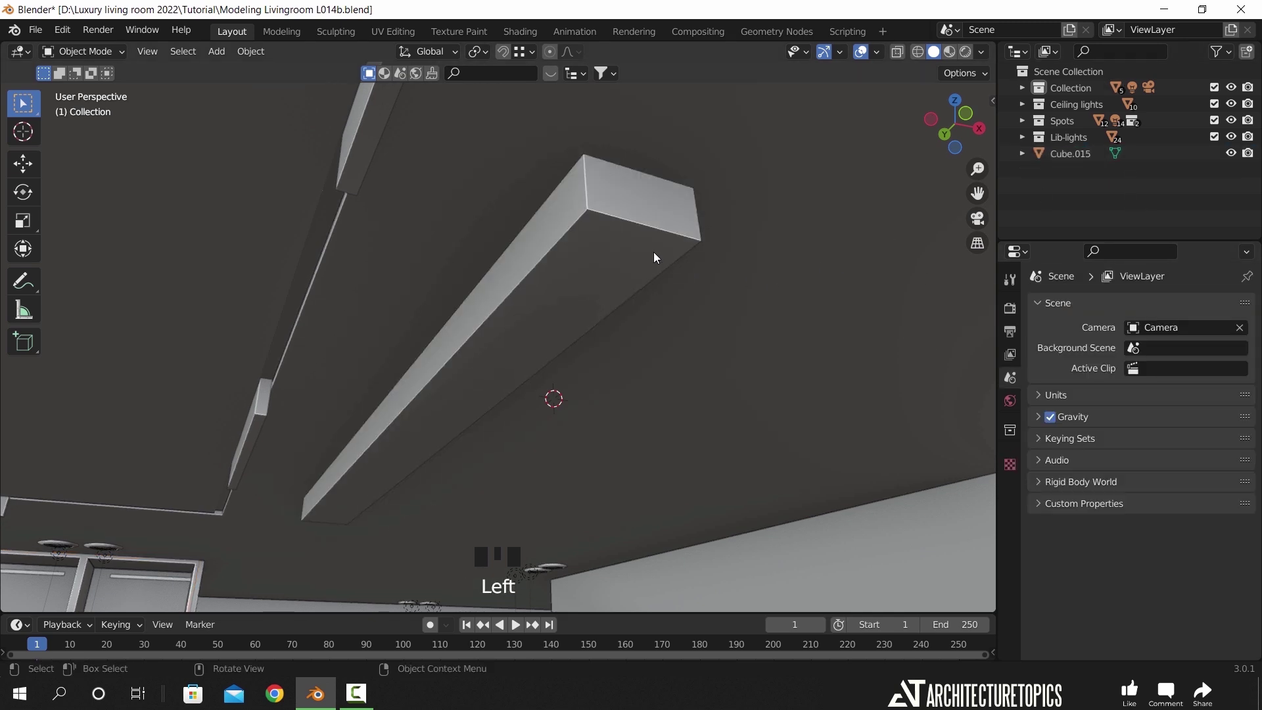
# - Raise the bottom face of bar Cube.015 along Z until only a thin slab remains just below the ceiling
pyautogui.click(589, 258)
pyautogui.press('Tab')
pyautogui.click(589, 261)
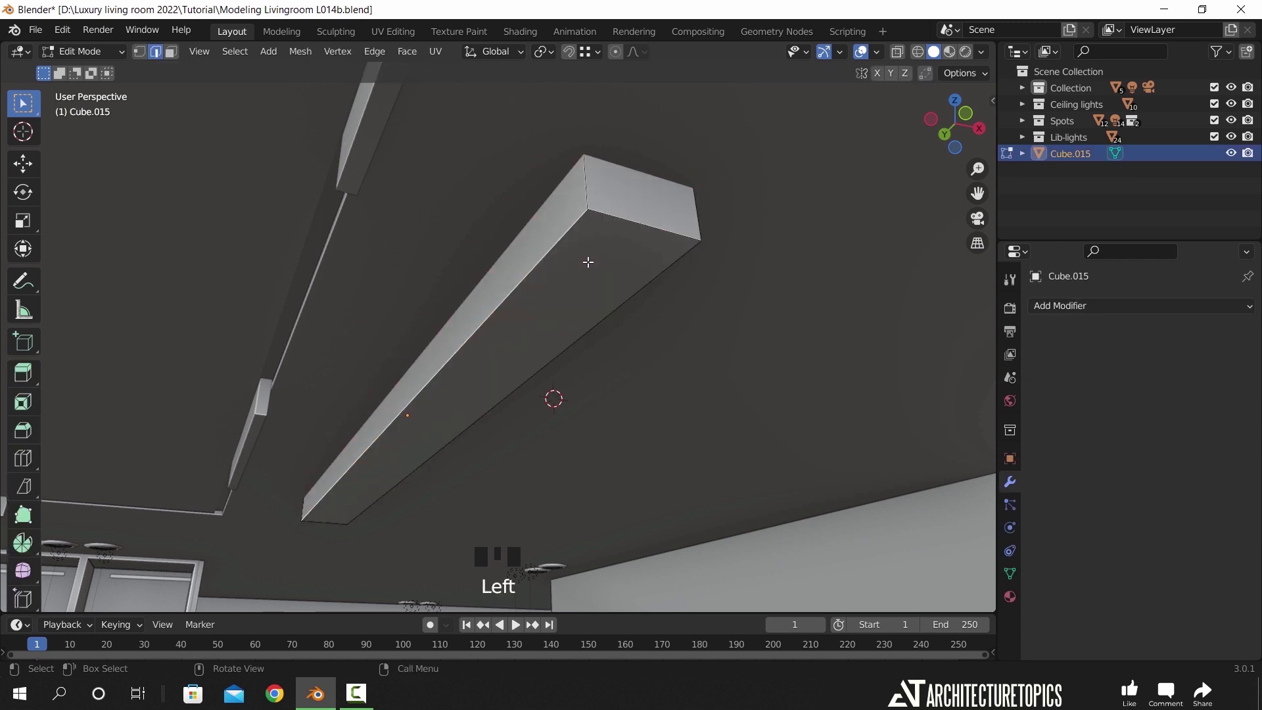
pyautogui.press('3')
pyautogui.click(609, 273)
pyautogui.press('g')
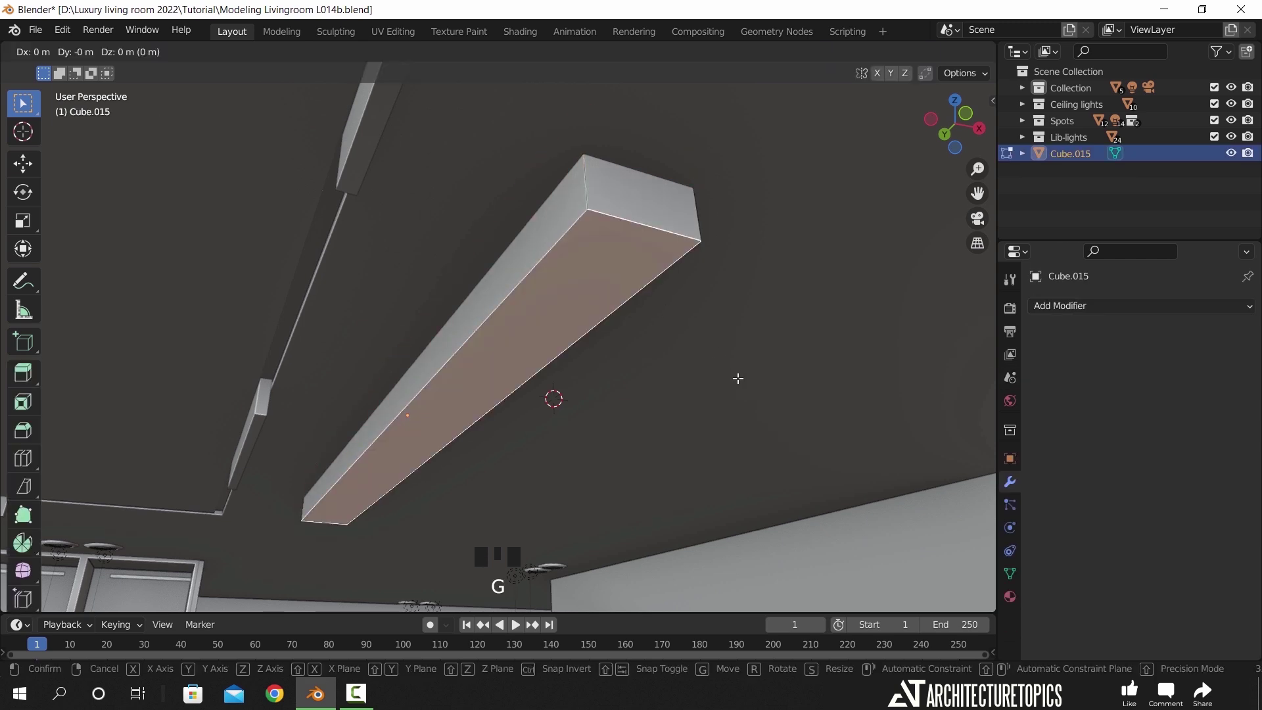
pyautogui.press('z')
pyautogui.click(759, 92)
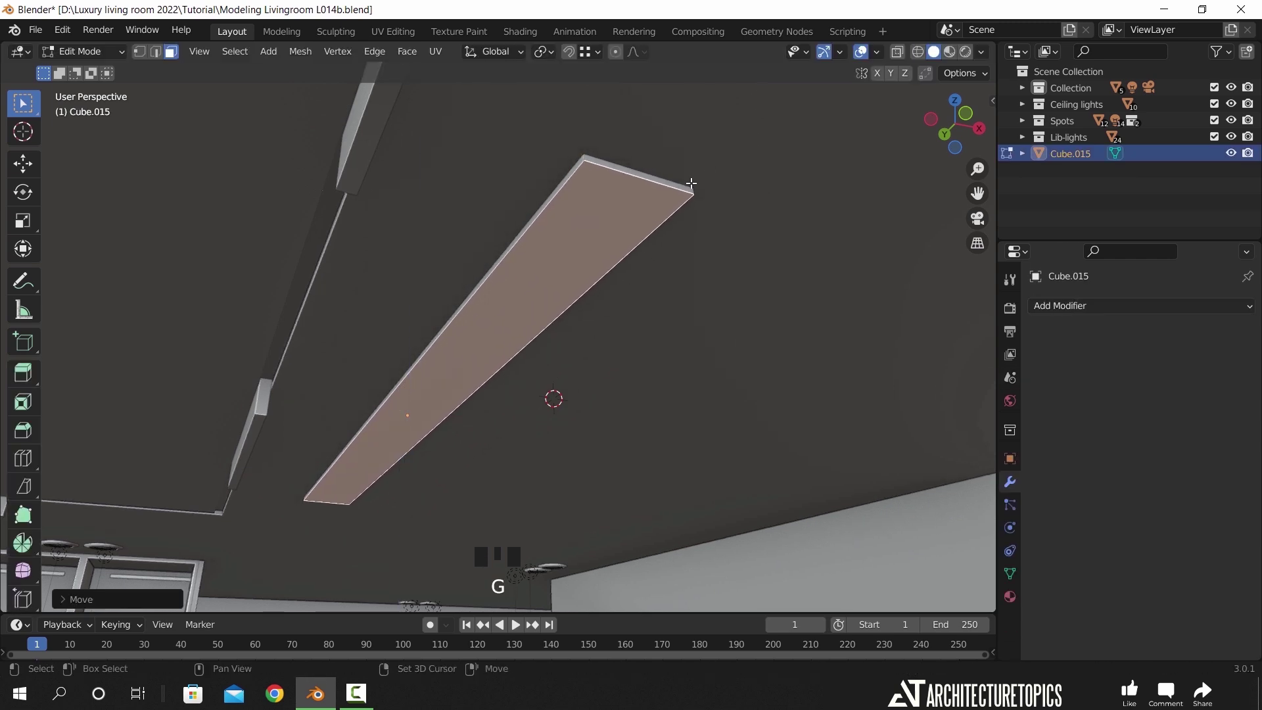
# - Apply the slab's scale and inset its bottom face by about 0.008 m
pyautogui.keyDown('shift'); pyautogui.moveTo(689, 189); pyautogui.dragTo(601, 251, button='middle'); pyautogui.keyUp('shift')
pyautogui.scroll(2, 601, 264)
pyautogui.press('Tab')
pyautogui.hotkey('ctrl', 'a')
pyautogui.click(603, 264)
pyautogui.press('Tab')
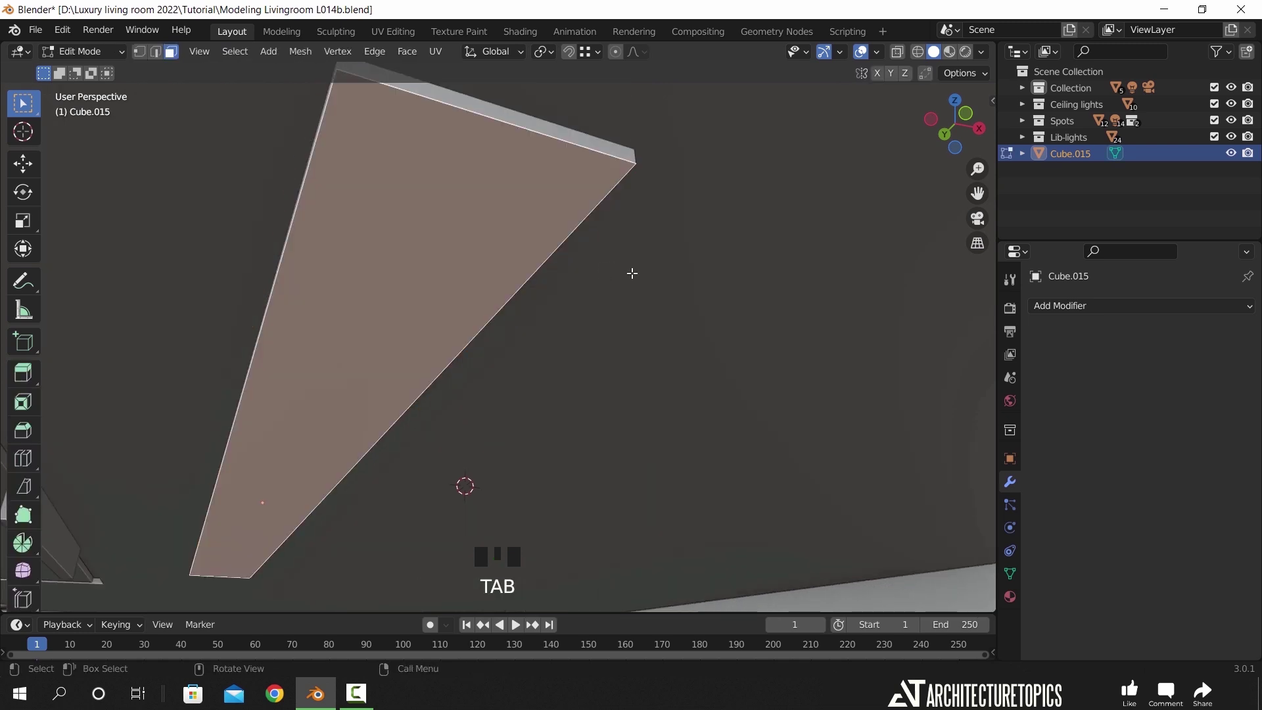
pyautogui.press('i')
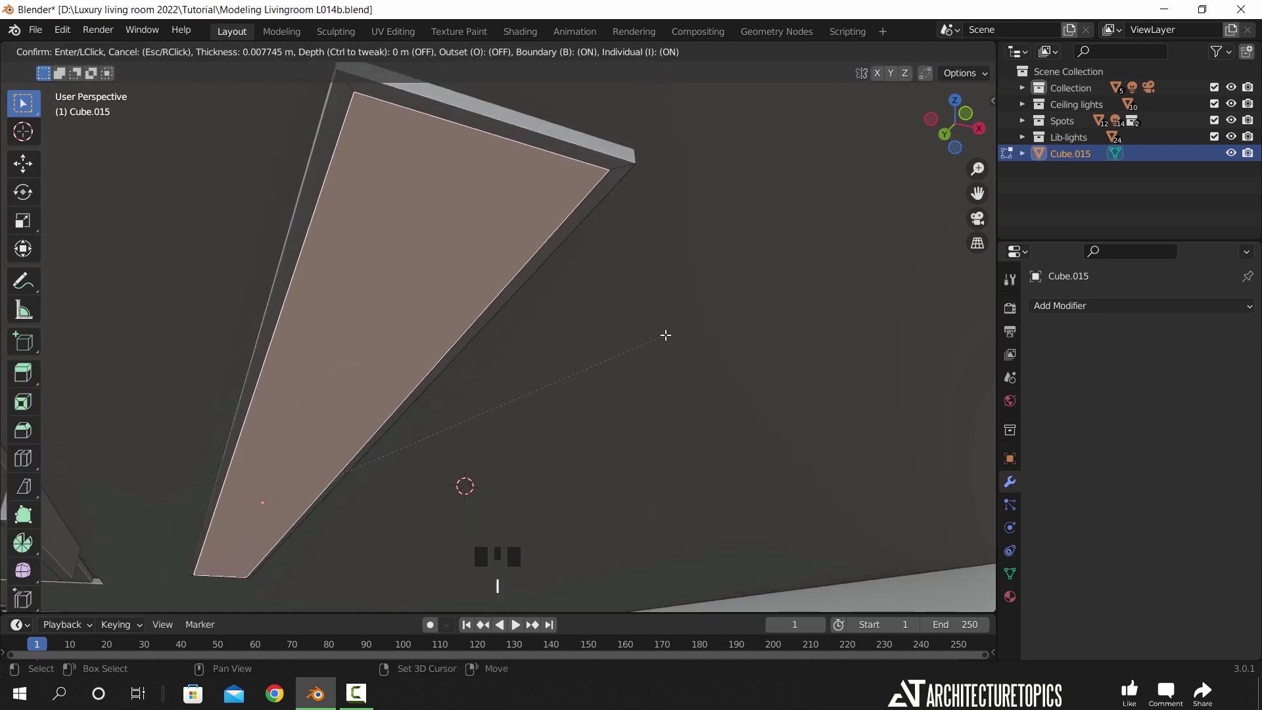
pyautogui.click(665, 335)
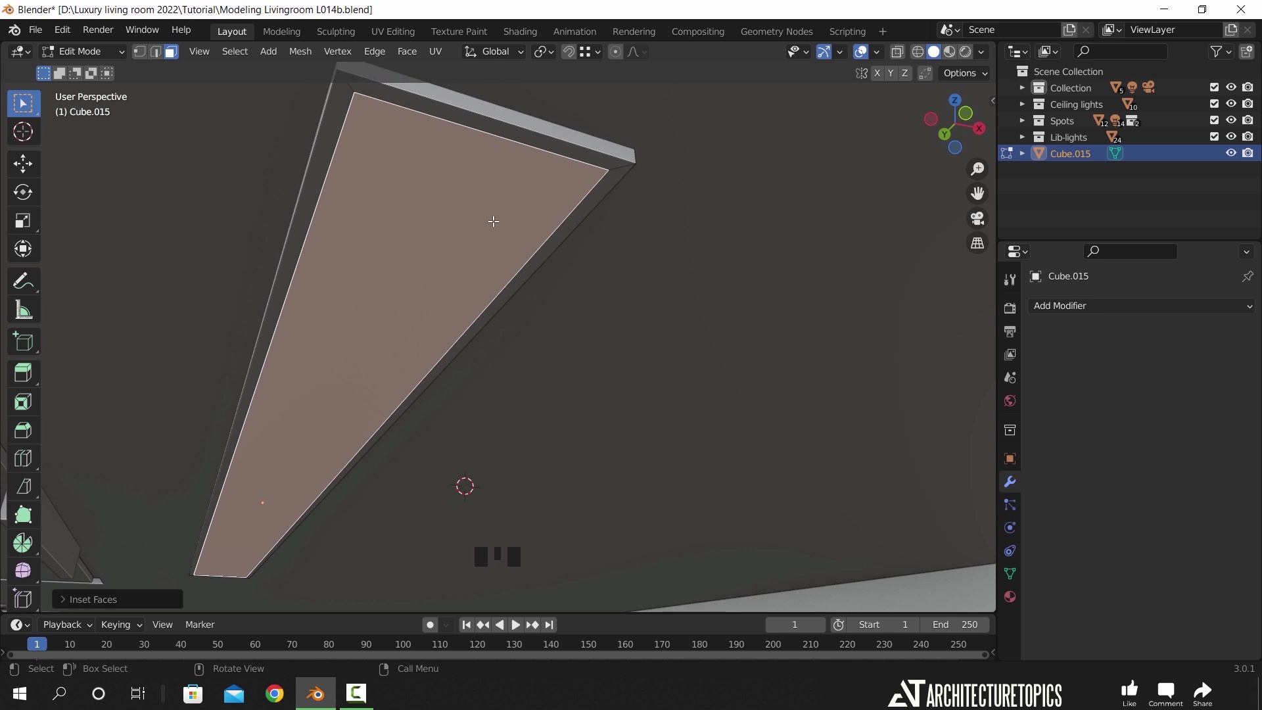
# - Separate the inset face into its own object and open that new panel for mesh editing
pyautogui.press('p')
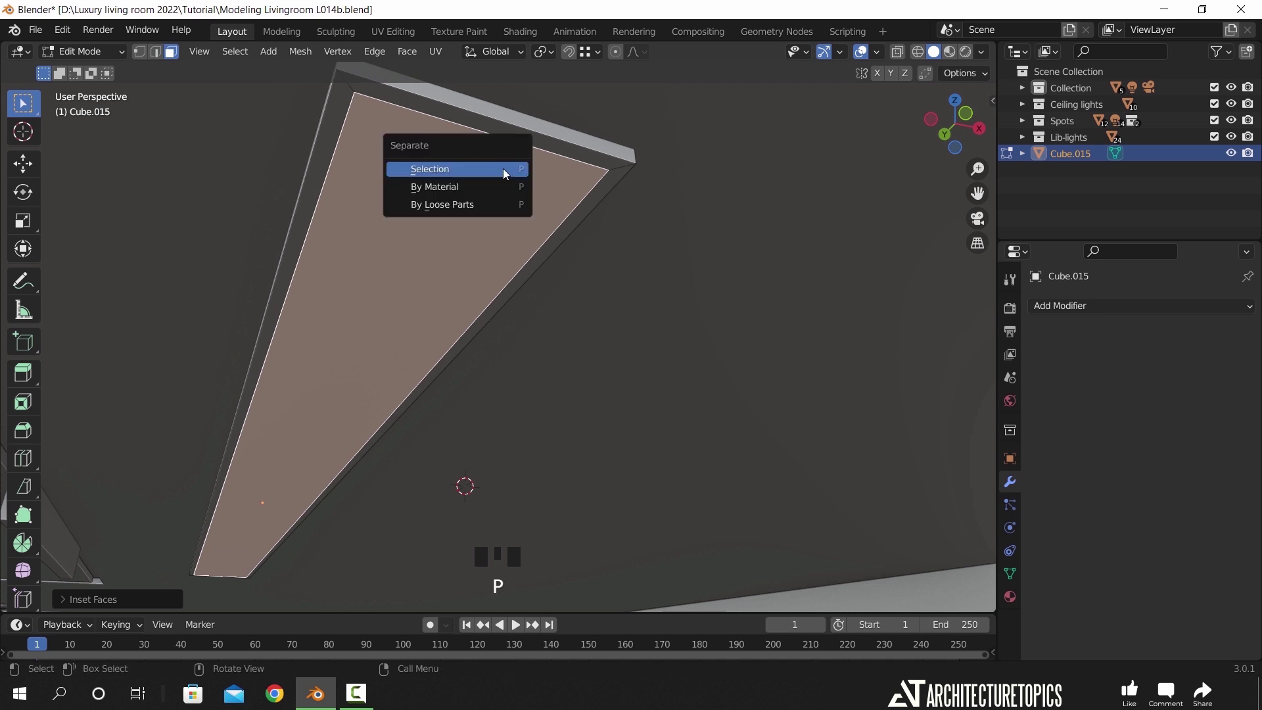
pyautogui.click(503, 169)
pyautogui.press('Tab')
pyautogui.click(504, 173)
pyautogui.press('Tab')
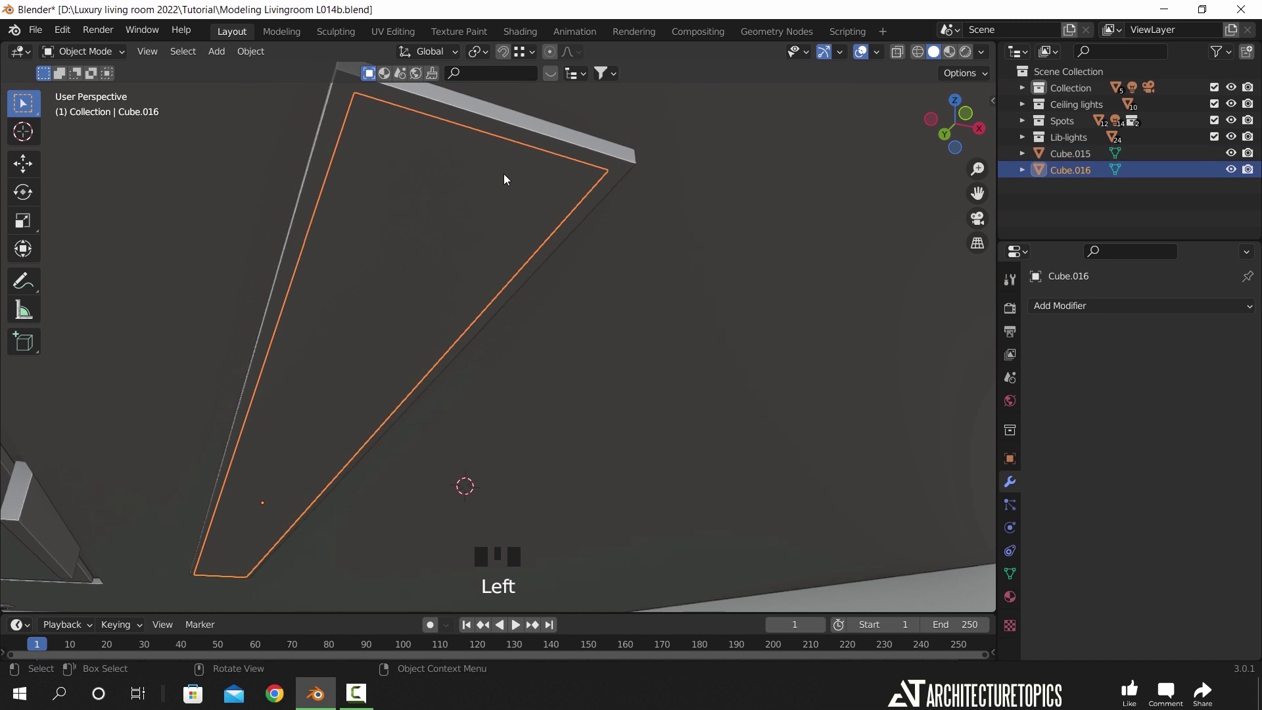
# - Add 8 lengthwise loop cuts to the panel and bevel them into thin strips
pyautogui.hotkey('ctrl', 'r')
pyautogui.scroll(12, 511, 150)
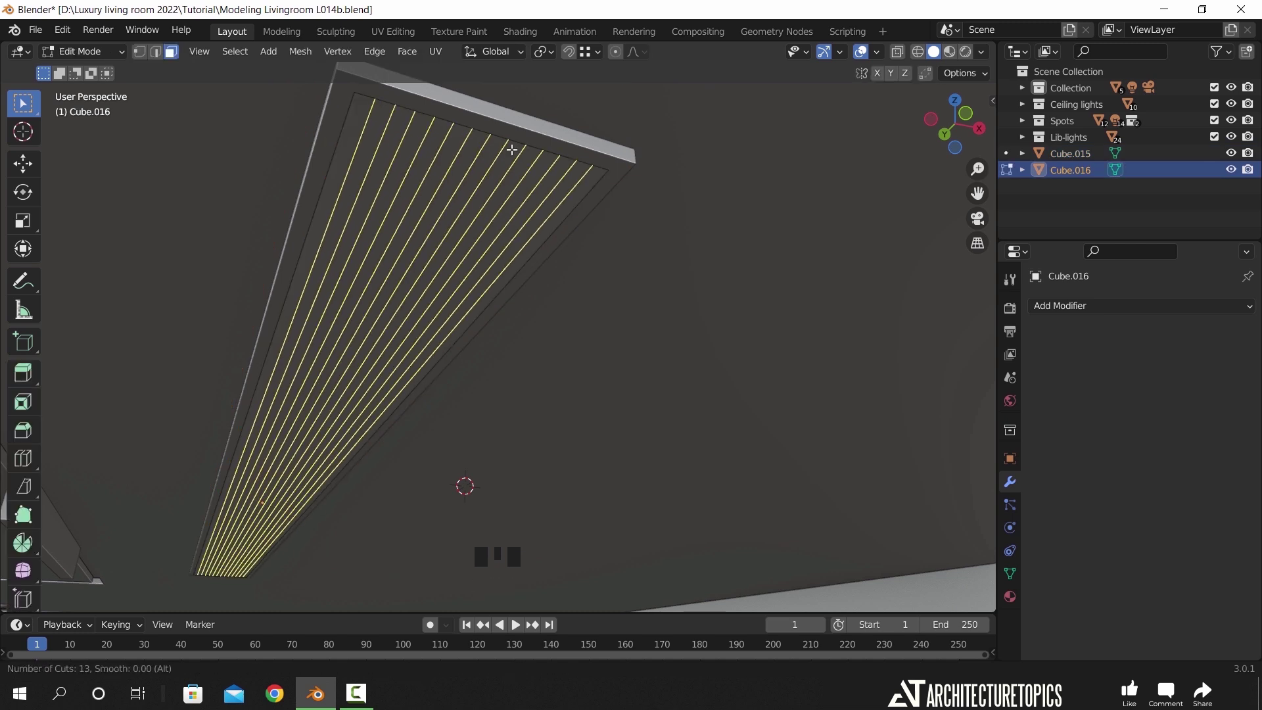
pyautogui.scroll(-4, 512, 150)
pyautogui.scroll(-1, 511, 150)
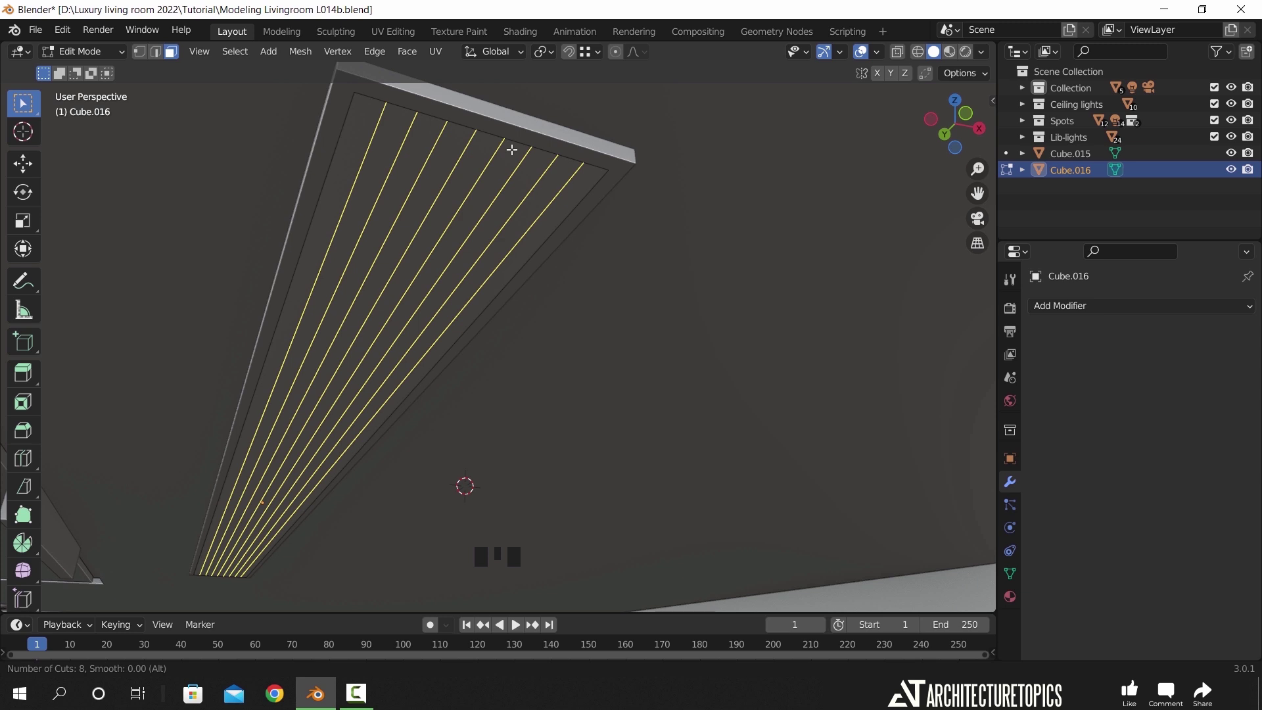
pyautogui.click(512, 150)
pyautogui.rightClick(512, 150)
pyautogui.hotkey('ctrl', 'b')
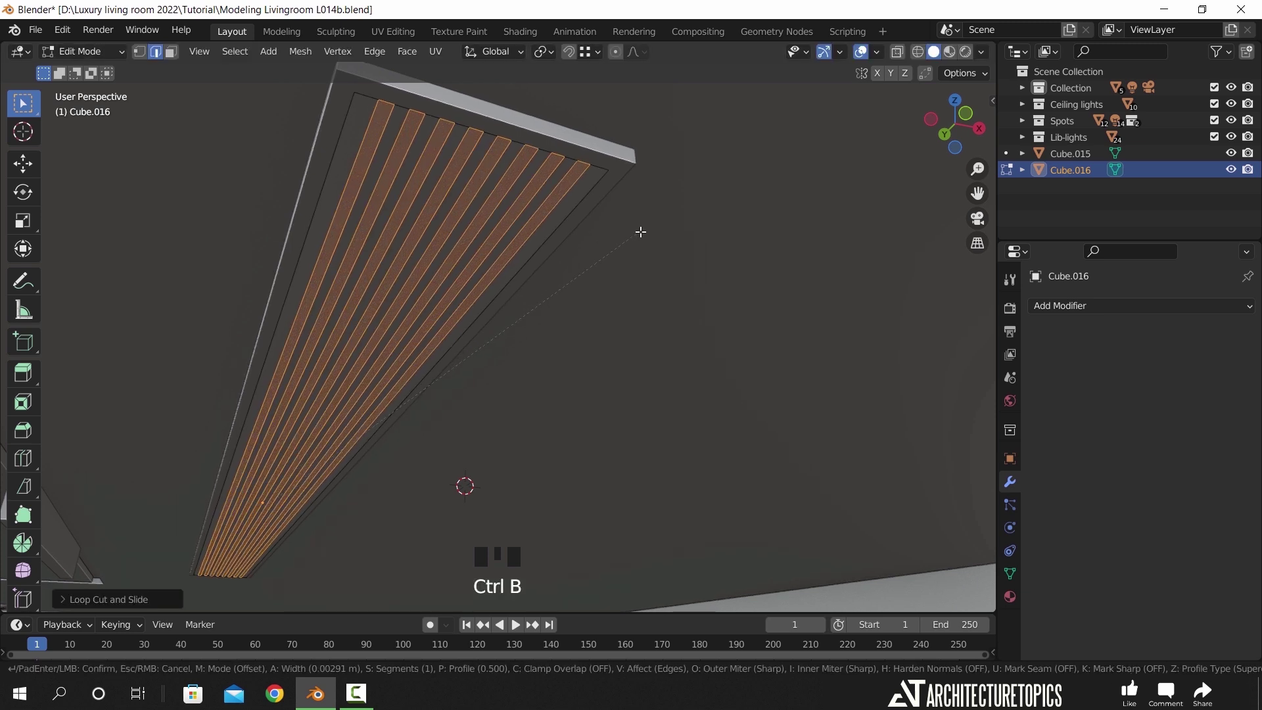
pyautogui.keyDown('shift'); pyautogui.click(633, 239); pyautogui.keyUp('shift')
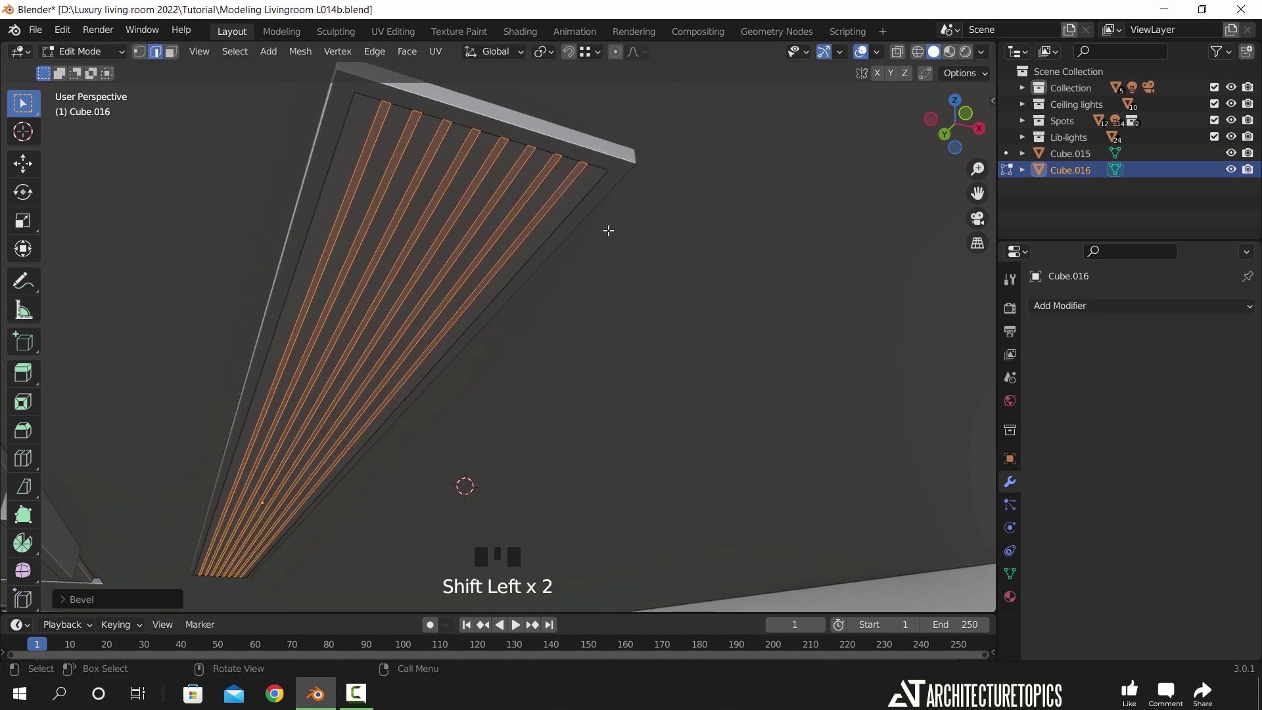
# - Extrude the thin strips inward about 0.004 m to form grooves, and join the panel with the slab
pyautogui.press('e')
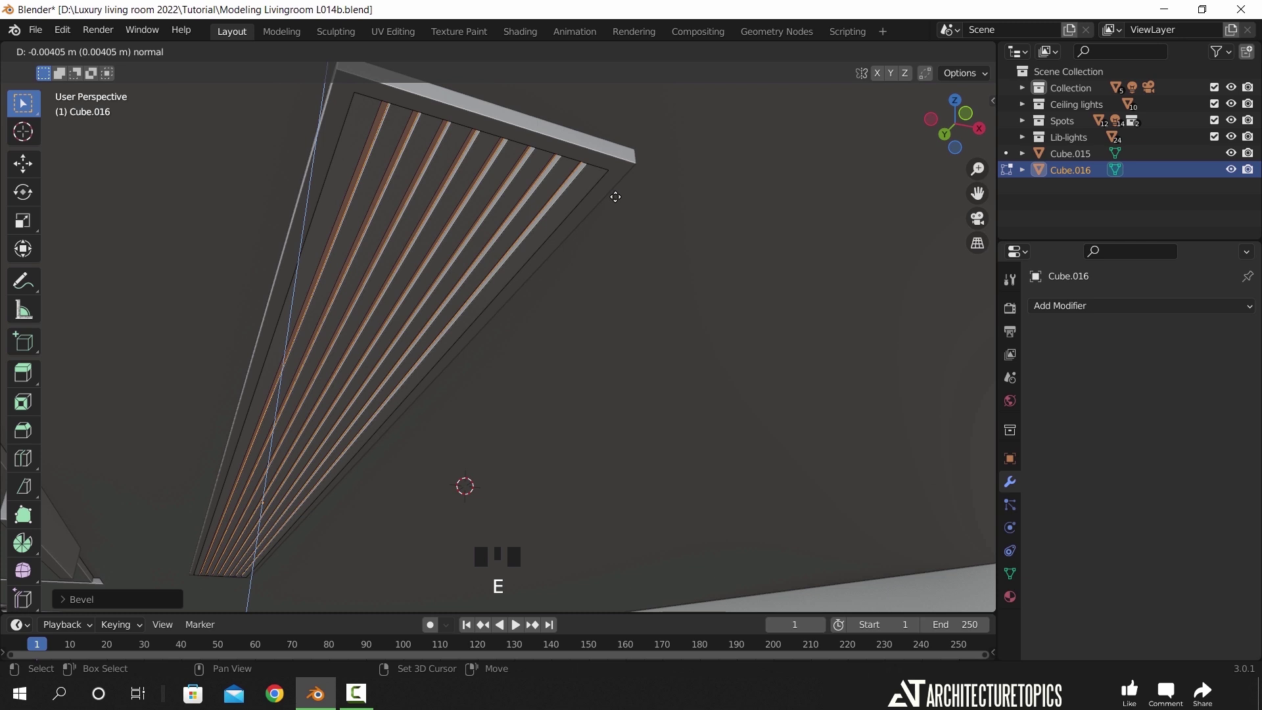
pyautogui.click(617, 194)
pyautogui.press('Tab')
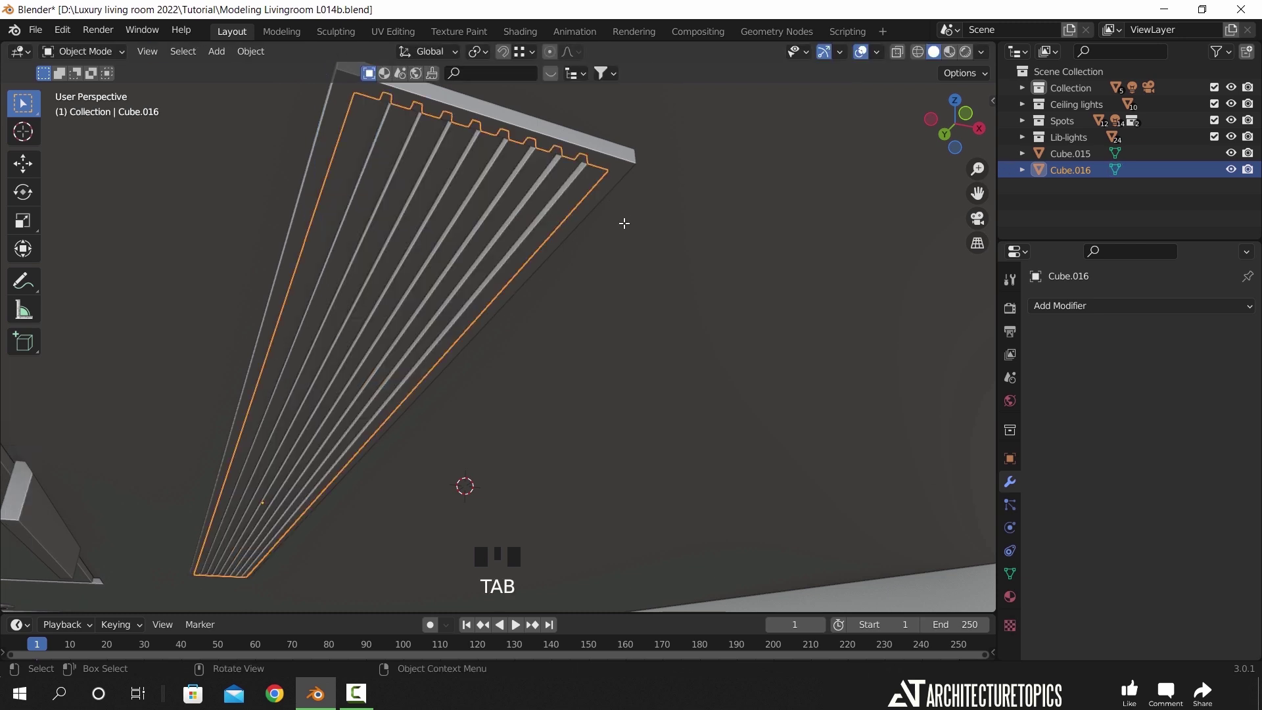
pyautogui.keyDown('shift'); pyautogui.click(617, 169); pyautogui.keyUp('shift')
pyautogui.hotkey('ctrl', 'j')
pyautogui.moveTo(634, 229); pyautogui.dragTo(576, 243, button='middle')
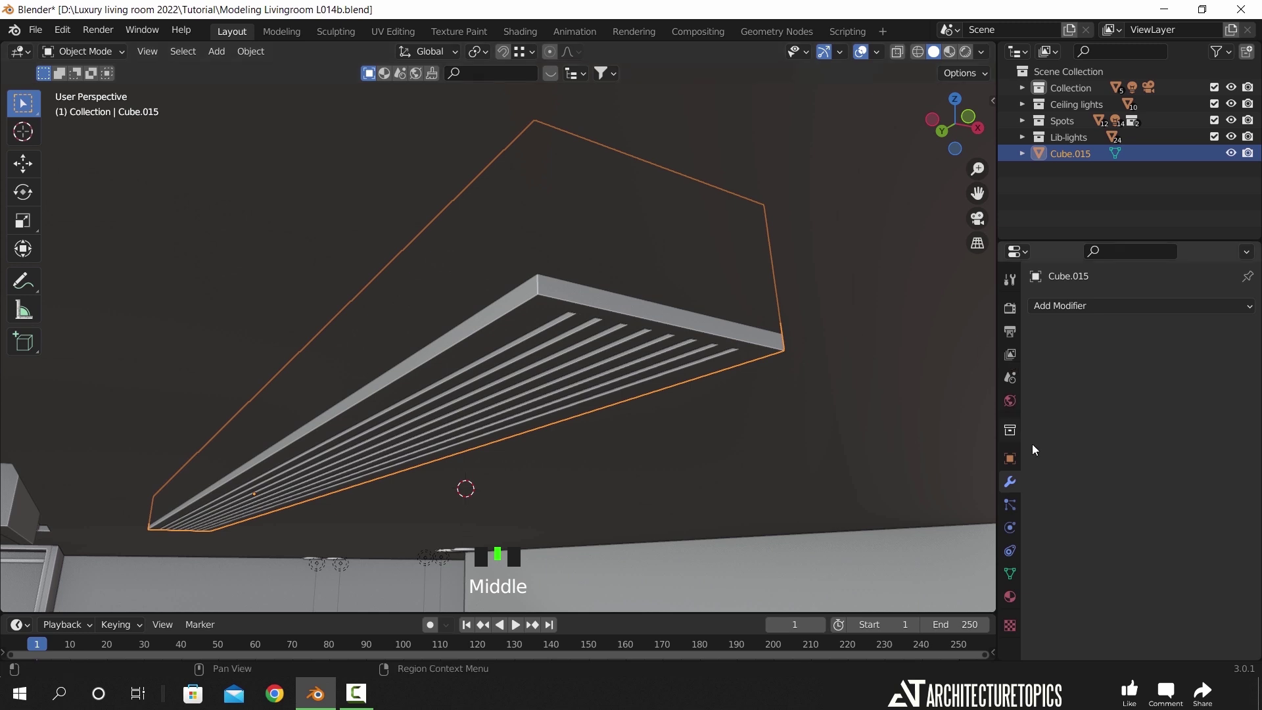
# - Add a Bevel modifier to the joined vent with an amount of 0.001 m and 2 segments
pyautogui.click(1065, 306)
pyautogui.click(942, 363)
pyautogui.doubleClick(1217, 396)
pyautogui.write('0.001')
pyautogui.press('Return')
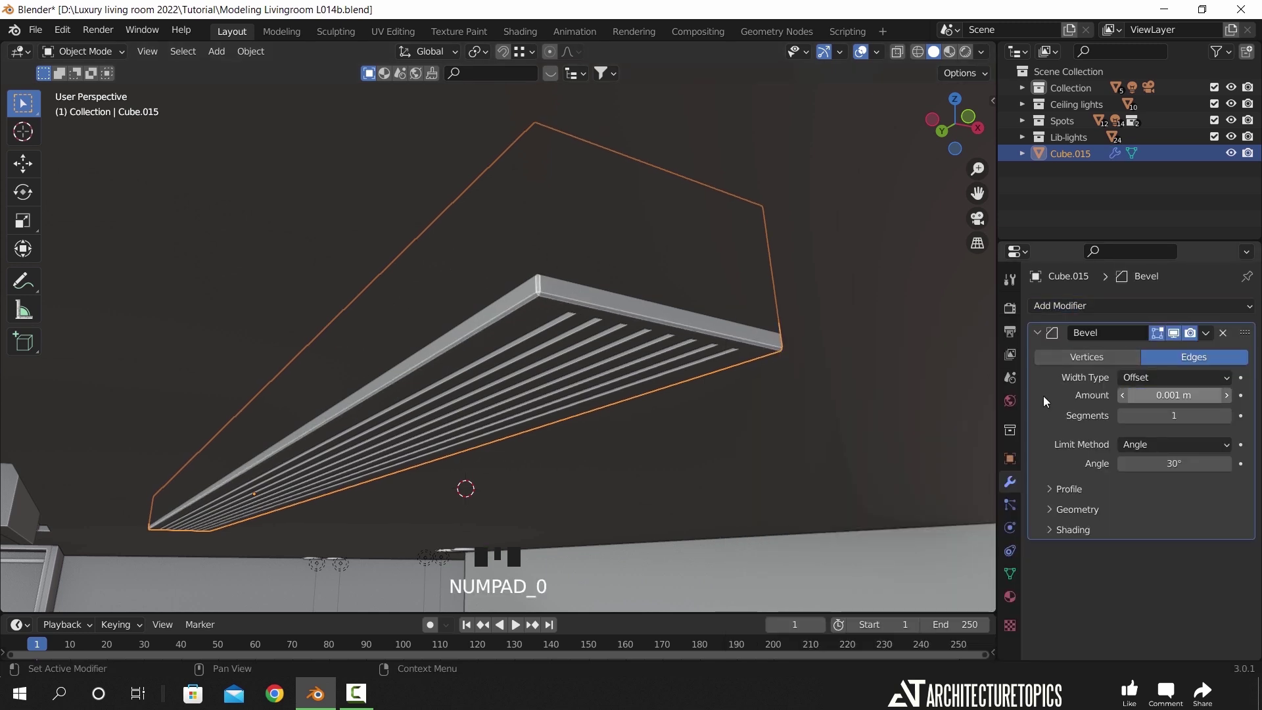
pyautogui.click(1227, 416)
pyautogui.moveTo(660, 314); pyautogui.dragTo(857, 235, button='middle')
pyautogui.press('KP_0')
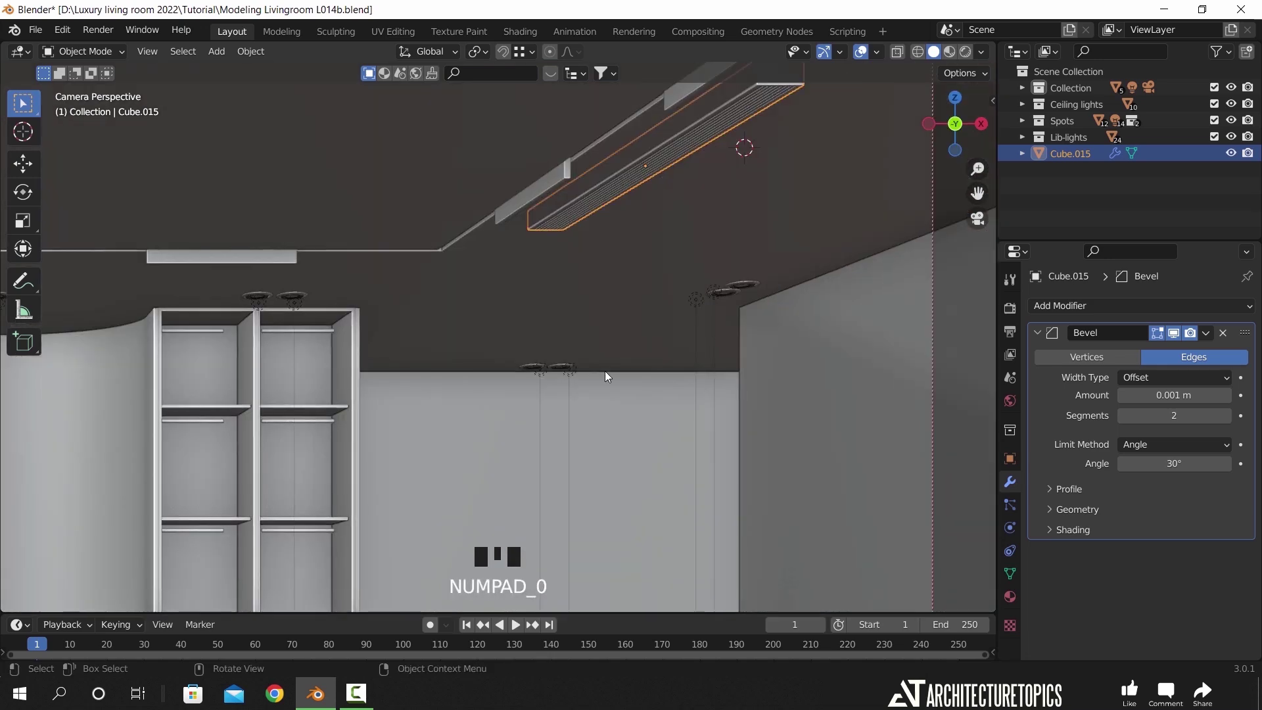
# - Deselect everything in the camera view and put the finished vent Cube.015 back into Collection
pyautogui.scroll(-4, 565, 362)
pyautogui.keyDown('shift'); pyautogui.moveTo(423, 365); pyautogui.dragTo(529, 334, button='middle'); pyautogui.keyUp('shift')
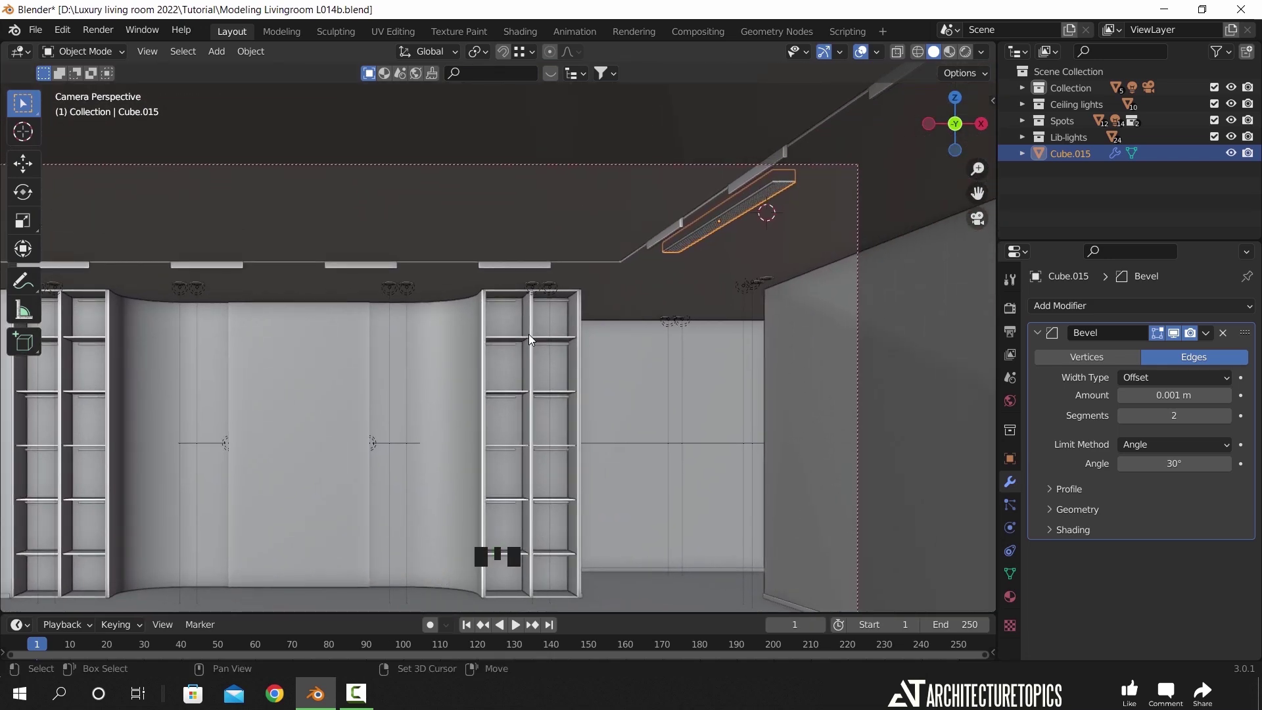
pyautogui.keyDown('shift'); pyautogui.moveTo(451, 361); pyautogui.dragTo(676, 324, button='middle'); pyautogui.keyUp('shift')
pyautogui.hotkey('alt', 'a')
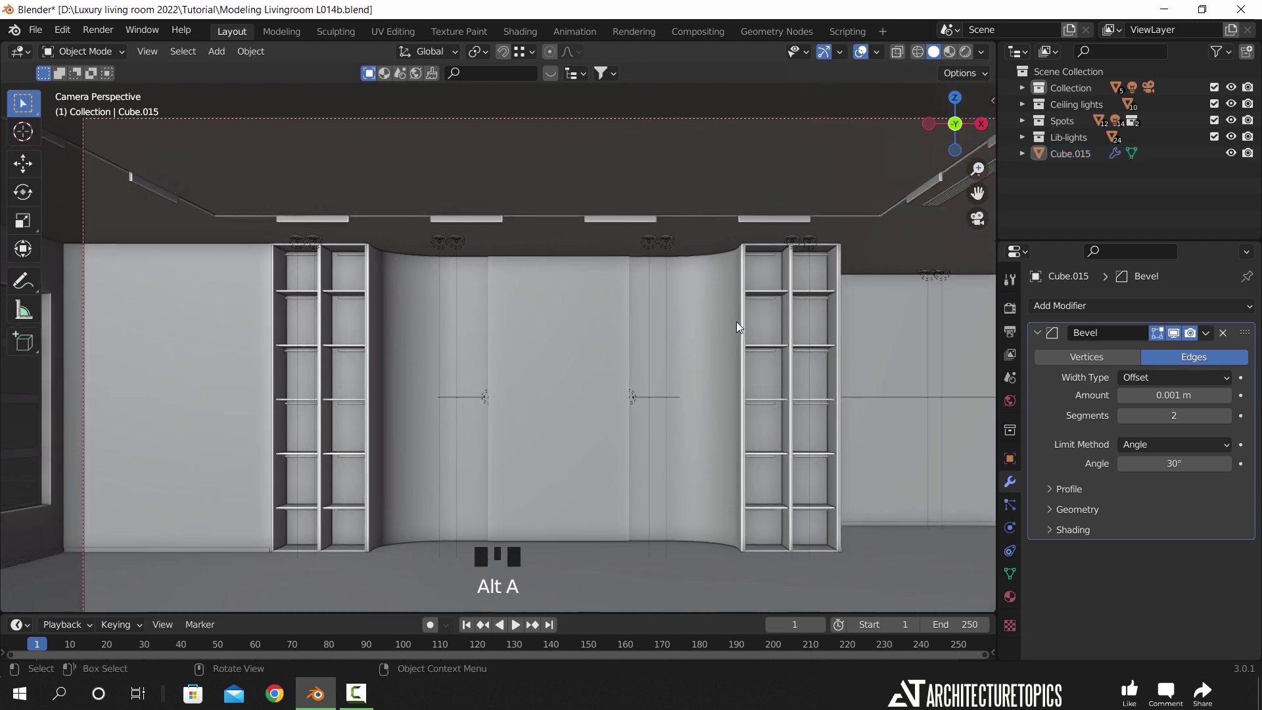
pyautogui.click(1071, 154)
pyautogui.moveTo(1069, 155); pyautogui.dragTo(1074, 91)
pyautogui.keyDown('shift'); pyautogui.moveTo(688, 384); pyautogui.dragTo(584, 309, button='middle'); pyautogui.keyUp('shift')
pyautogui.scroll(-2, 584, 309)
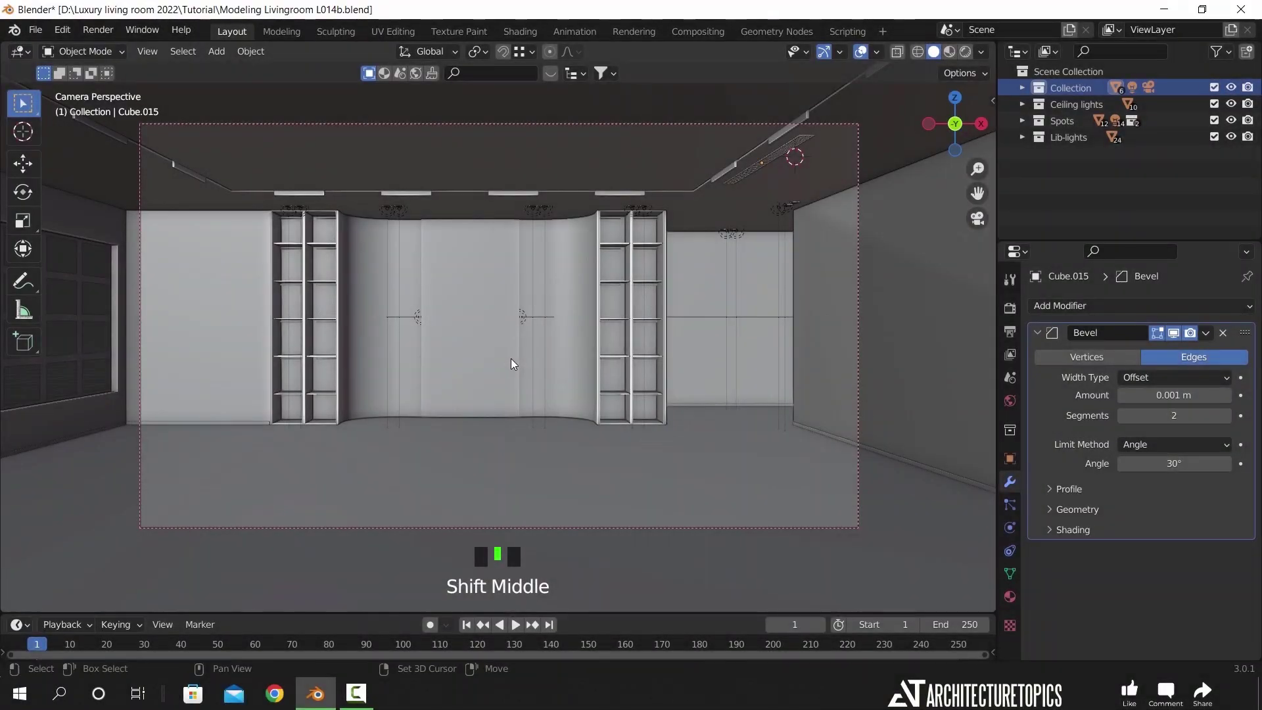
# - Show the scene in Material Preview, search the BlenderKit materials for "marble", and browse the results to Artificial Marble 9
pyautogui.press('z')
pyautogui.click(553, 449)
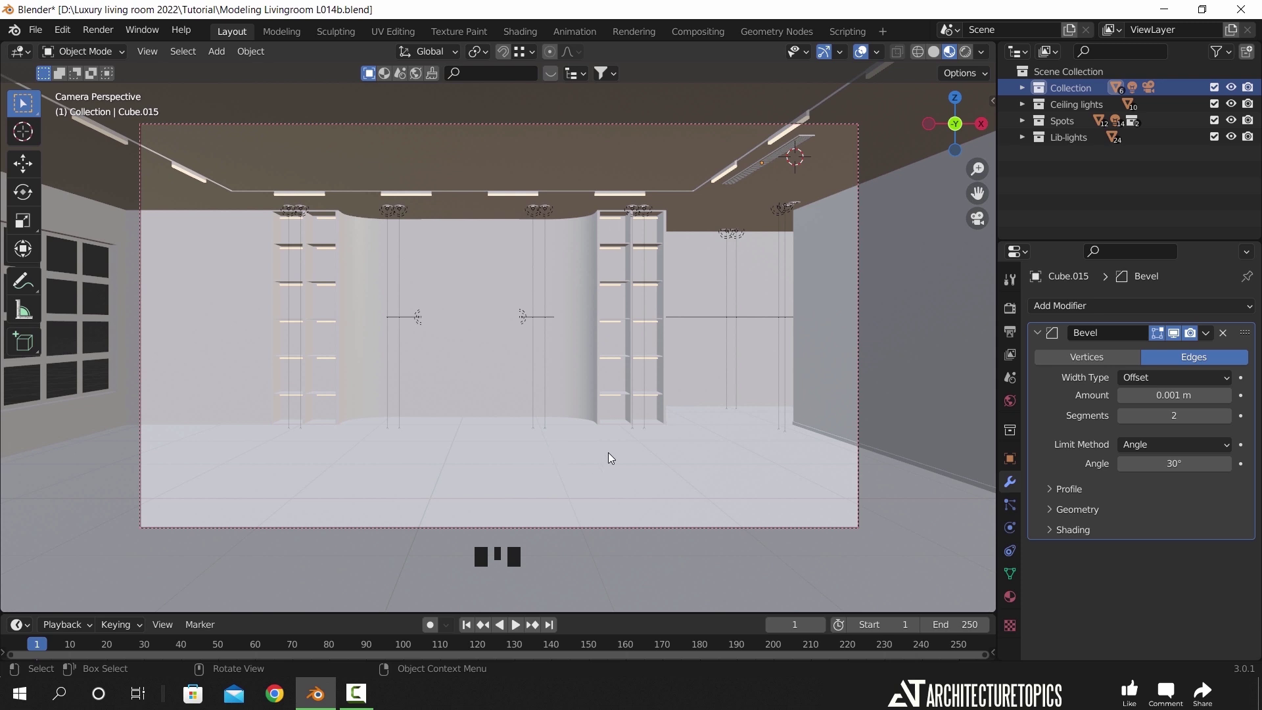
pyautogui.press('n')
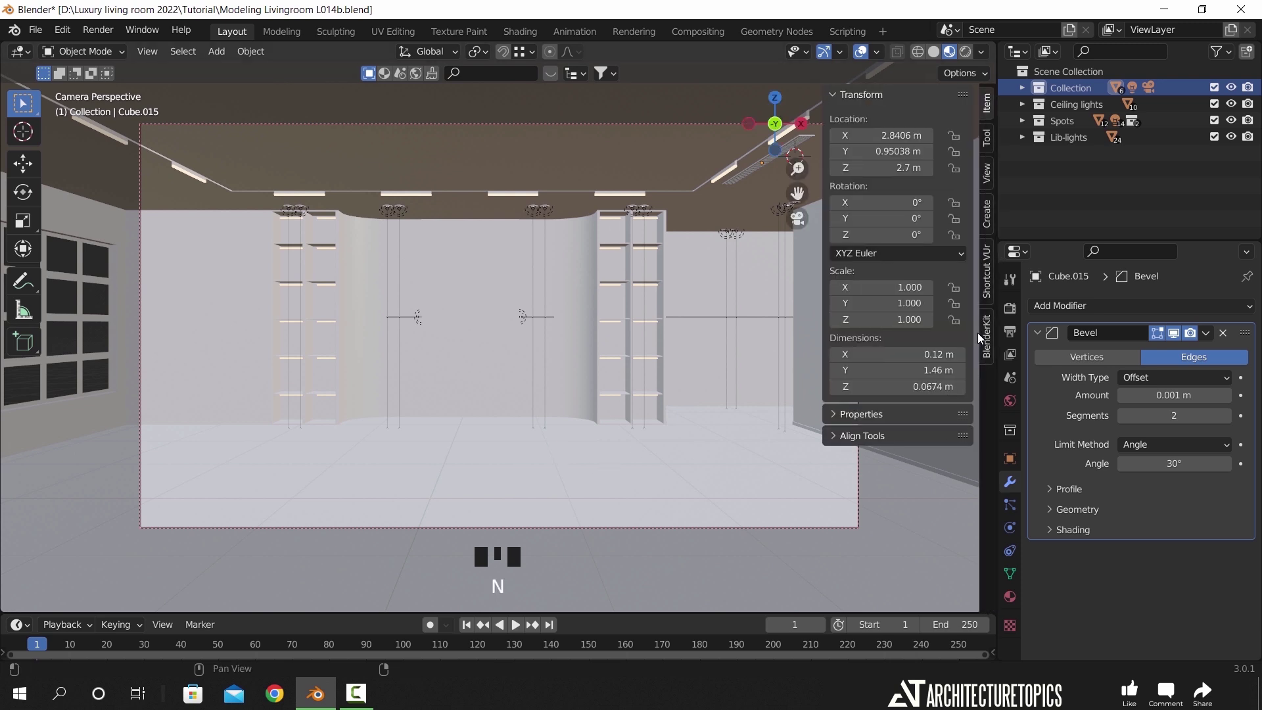
pyautogui.click(979, 333)
pyautogui.click(929, 207)
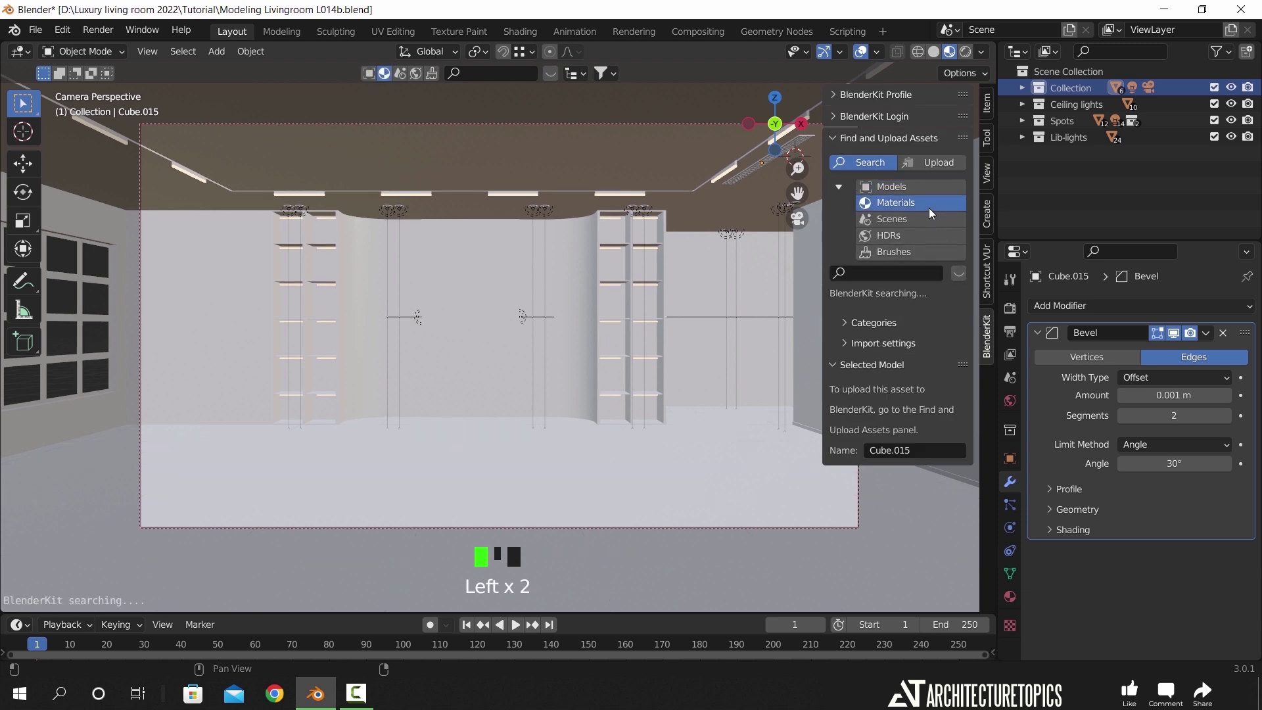
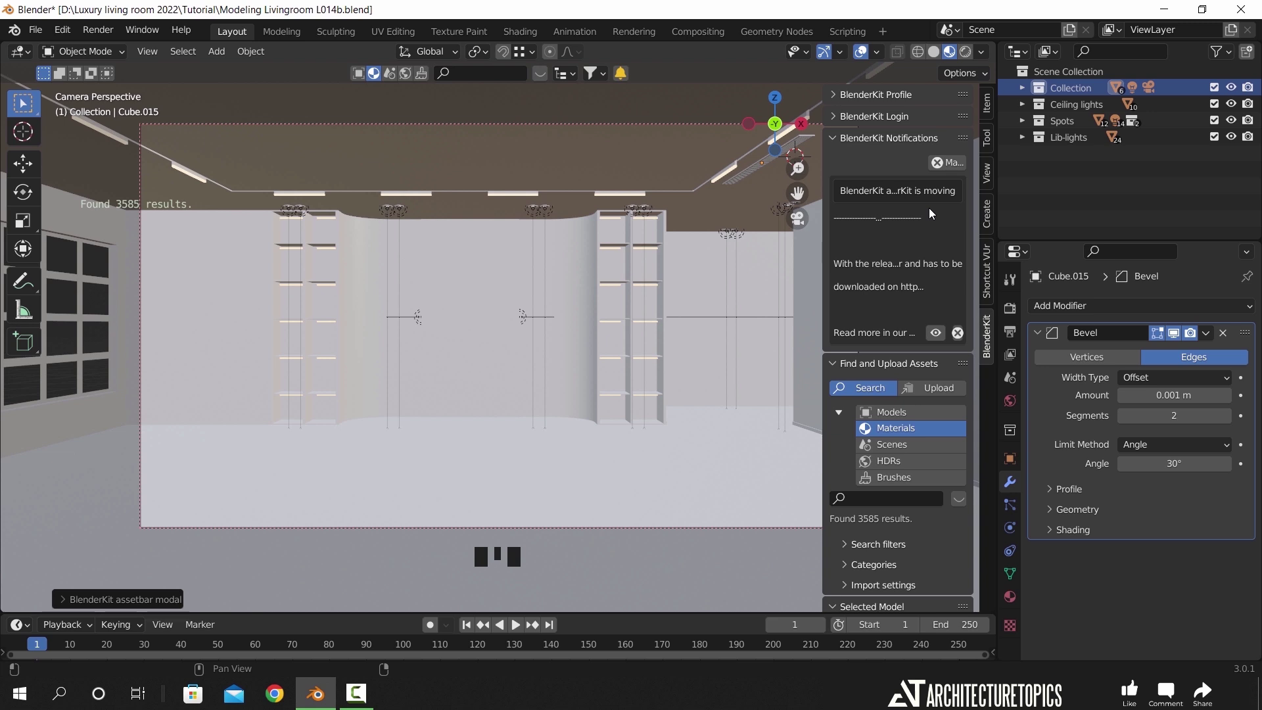
pyautogui.click(497, 74)
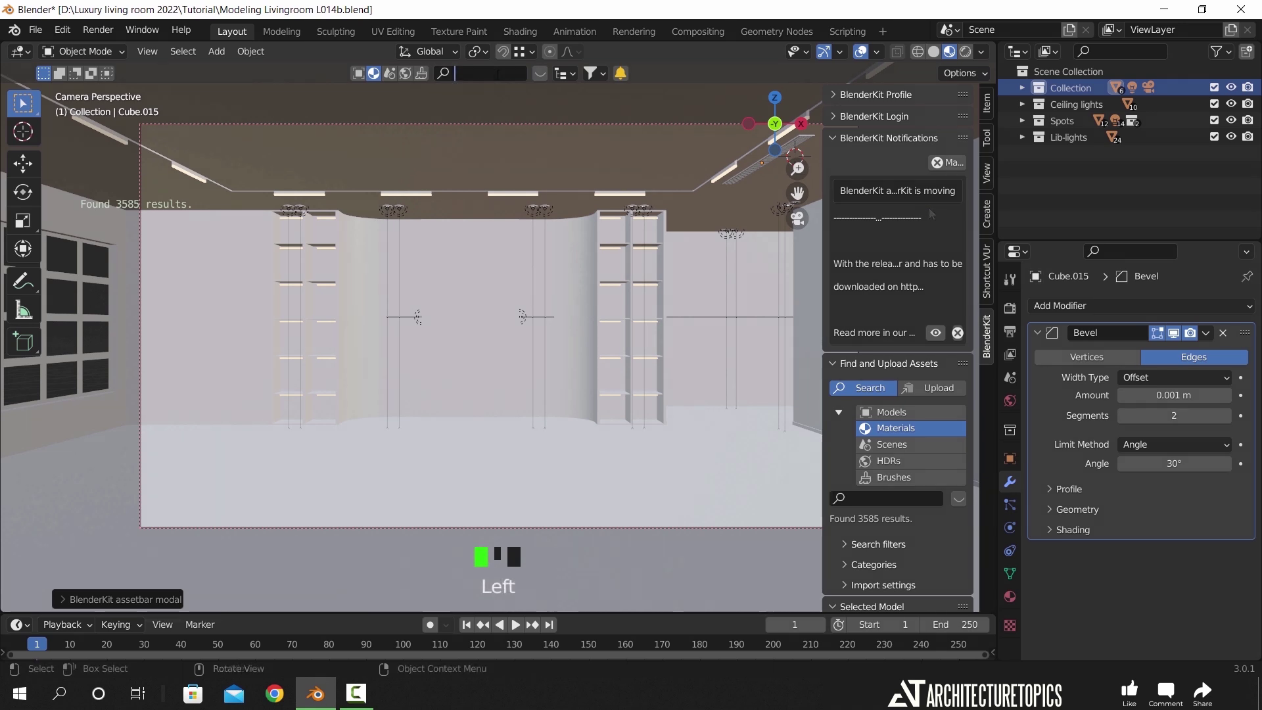
pyautogui.write('marble')
pyautogui.press('Return')
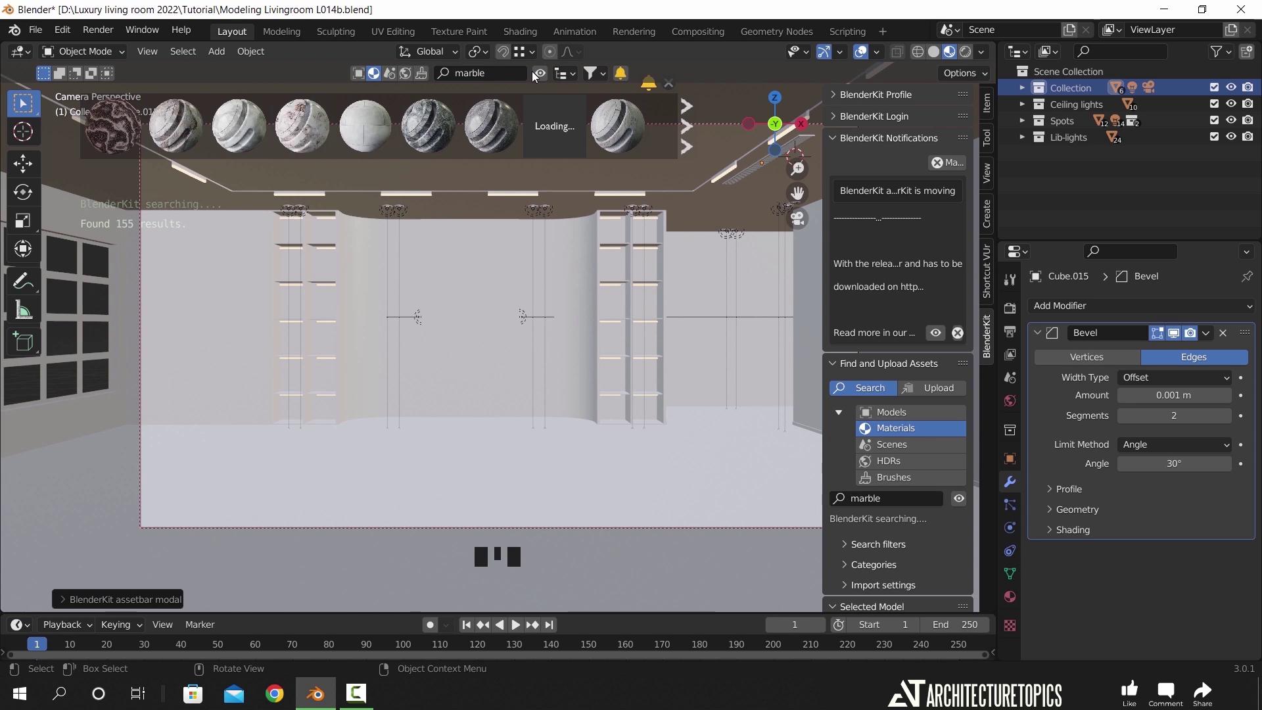
pyautogui.moveTo(164, 141)
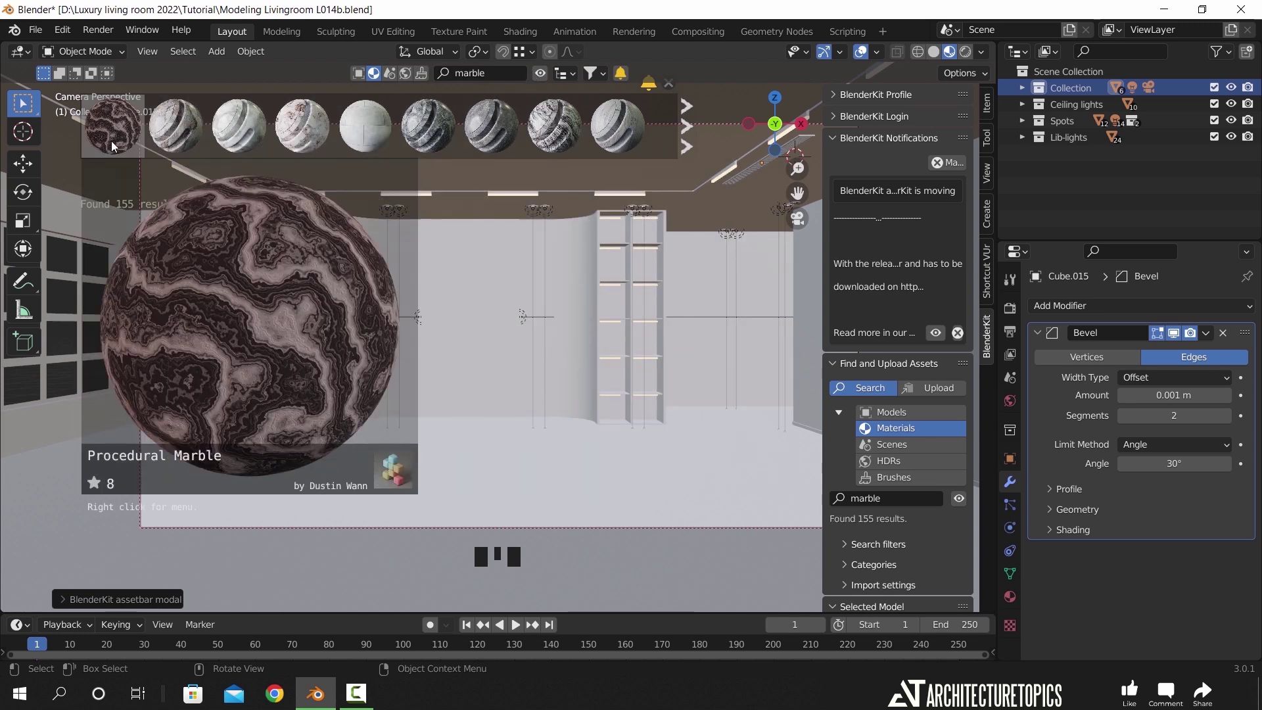
pyautogui.click(680, 136)
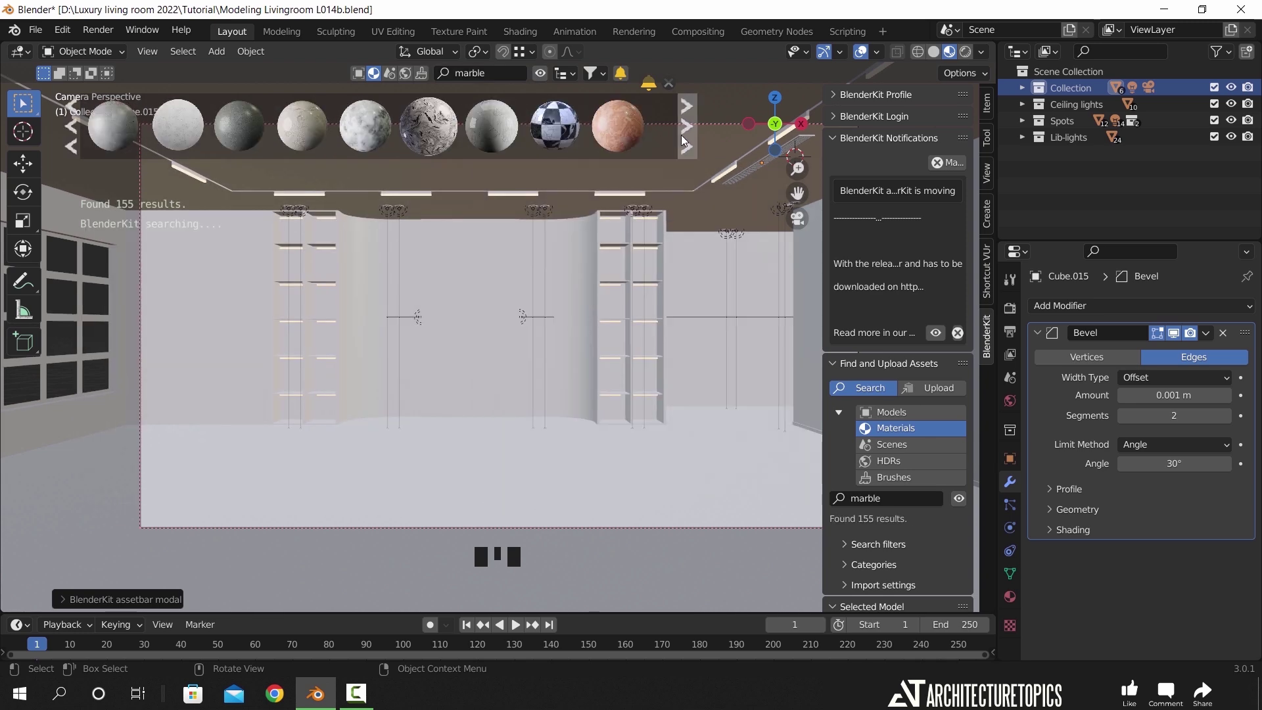
pyautogui.moveTo(350, 141)
pyautogui.moveTo(305, 141)
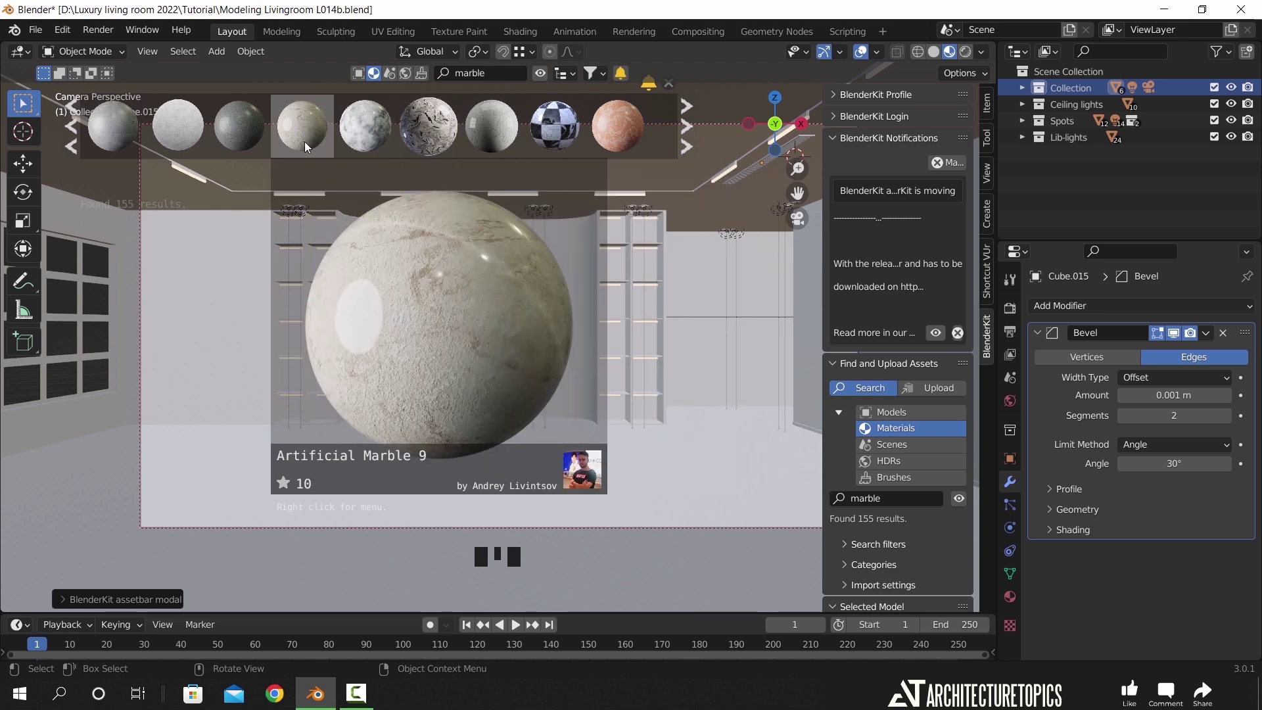
# - Select all floor faces of the room object Cube in Edit Mode, working from the front view in wireframe shading
pyautogui.press('z')
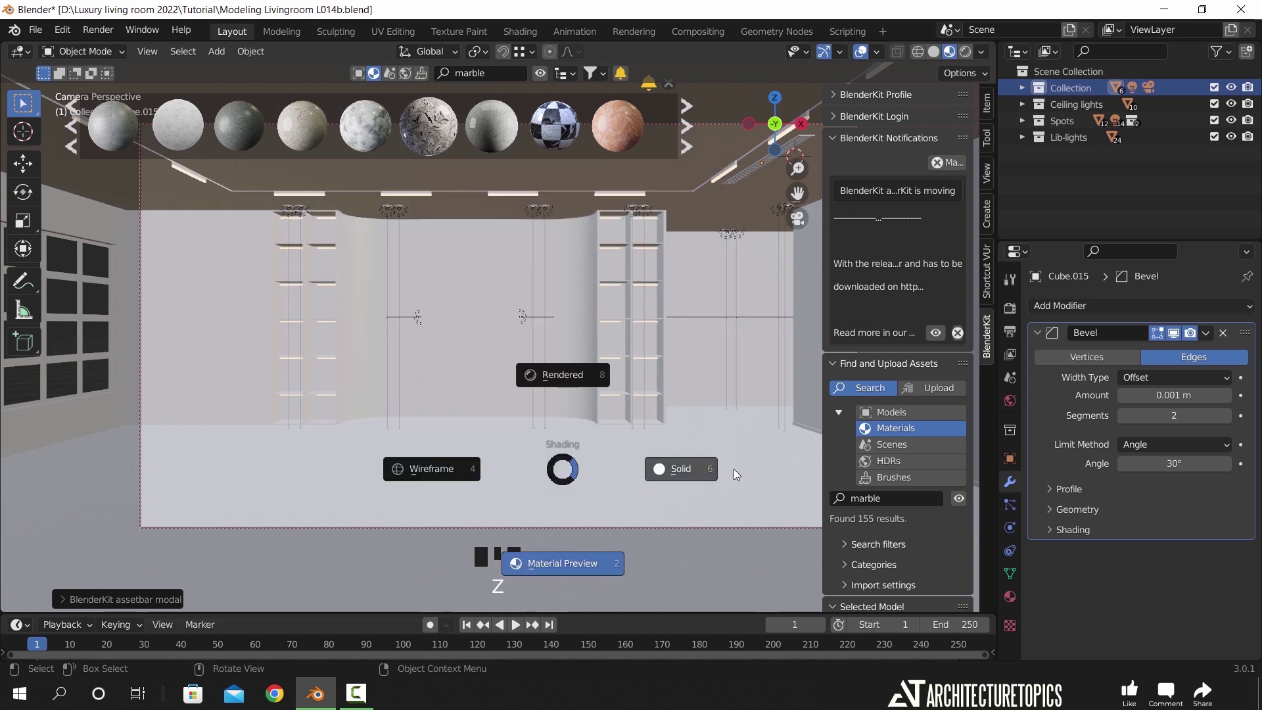
pyautogui.click(734, 469)
pyautogui.click(640, 482)
pyautogui.press('KP_1')
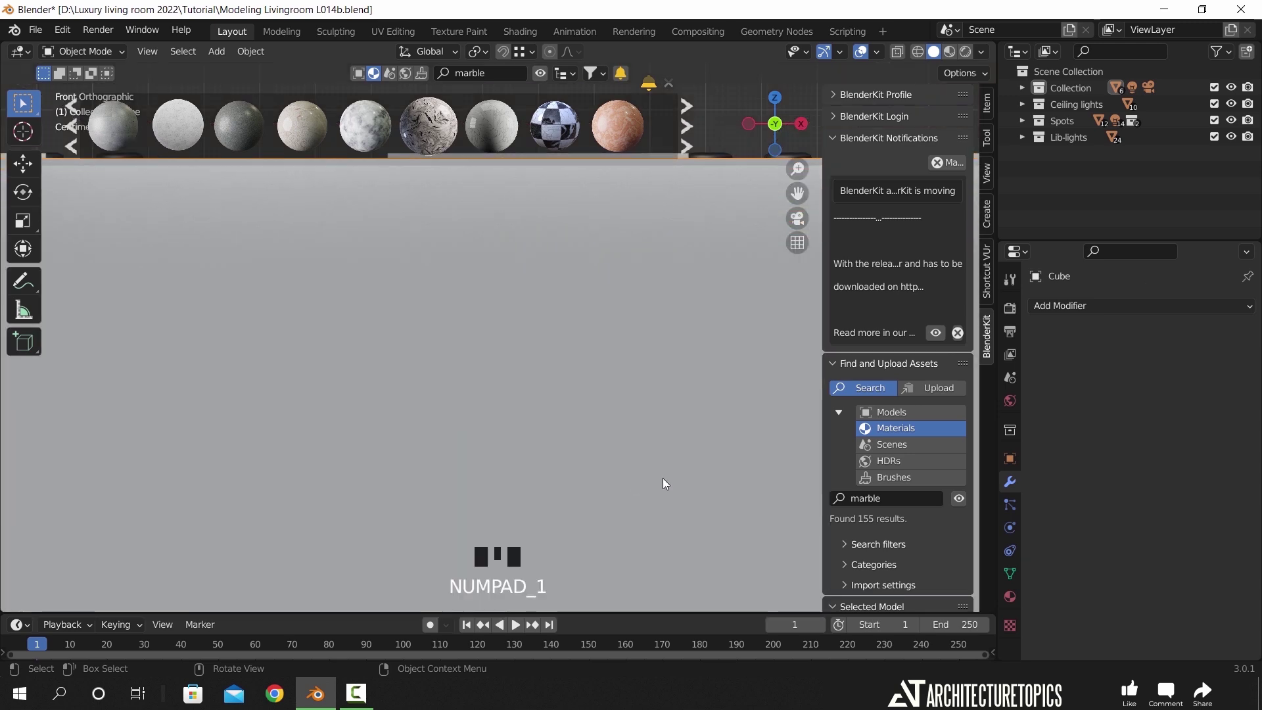
pyautogui.press('n')
pyautogui.scroll(-2, 639, 422)
pyautogui.scroll(-9, 635, 417)
pyautogui.keyDown('shift'); pyautogui.moveTo(634, 415); pyautogui.dragTo(633, 361, button='middle'); pyautogui.keyUp('shift')
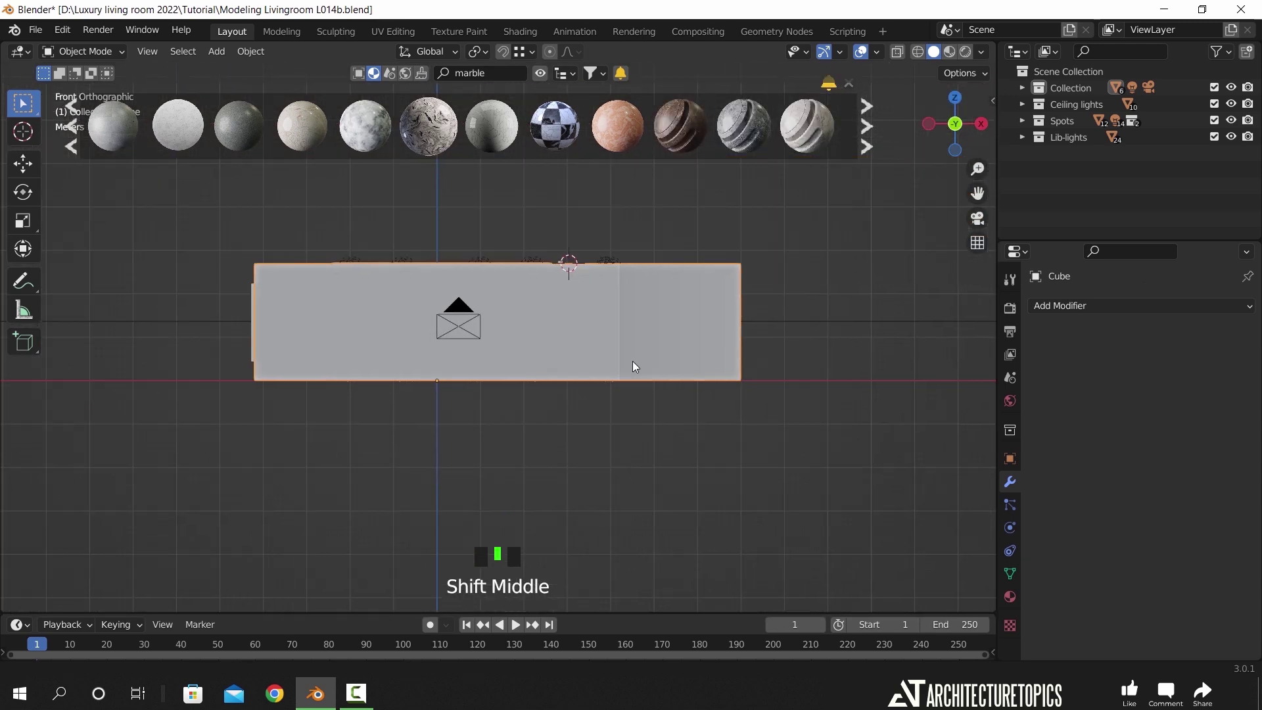
pyautogui.press('Tab')
pyautogui.press('z')
pyautogui.press('1')
pyautogui.moveTo(237, 344); pyautogui.dragTo(936, 389)
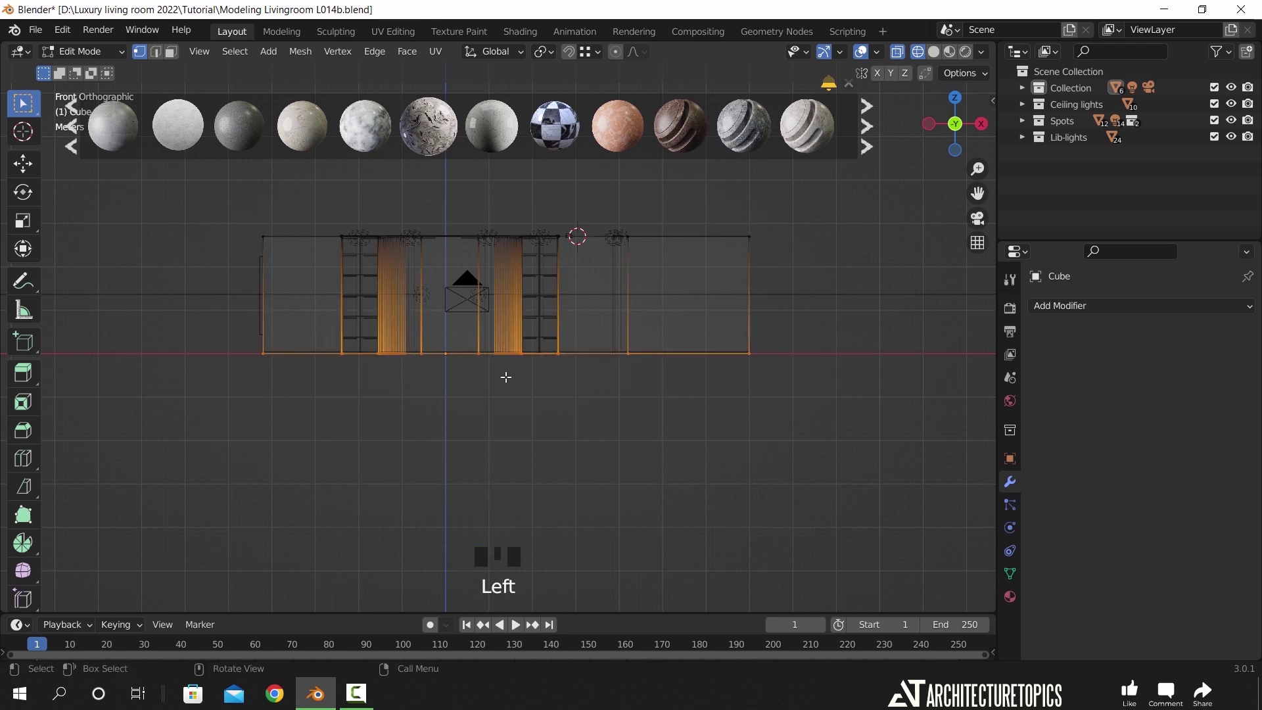
pyautogui.moveTo(506, 376); pyautogui.dragTo(573, 410, button='middle')
pyautogui.press('3')
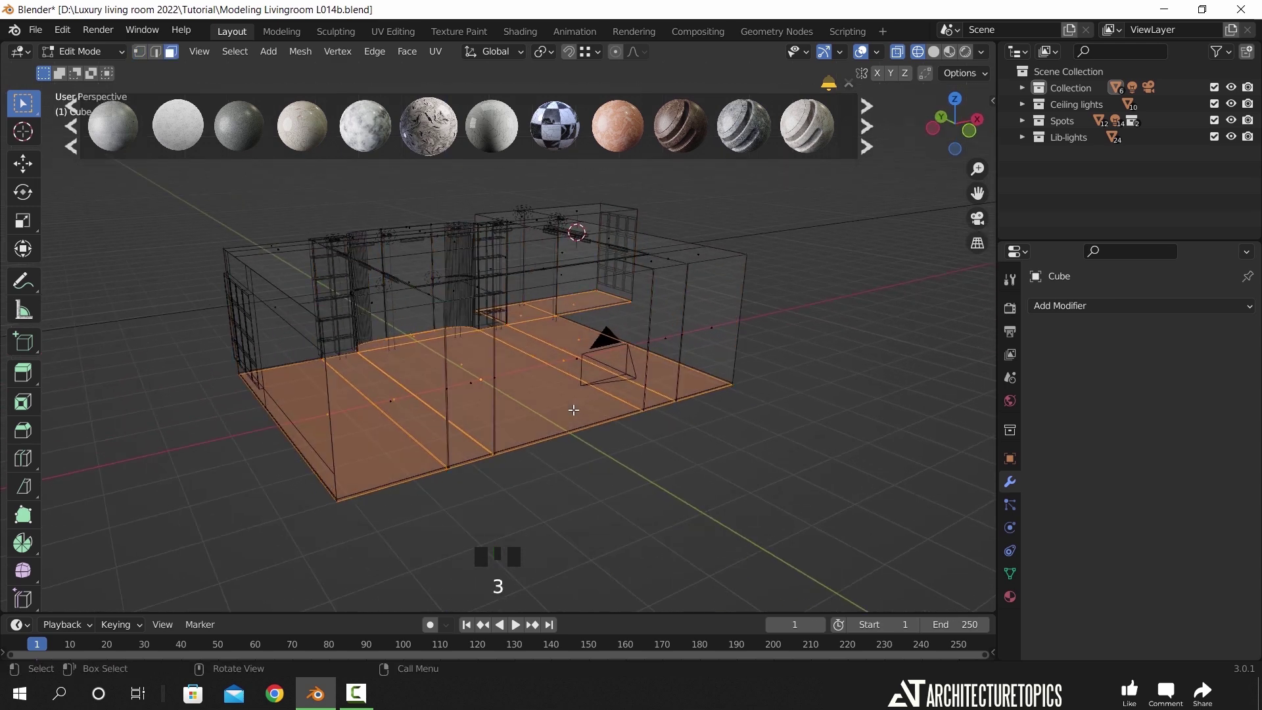
# - Add a second, empty material slot to the room and assign the selected floor faces to it
pyautogui.click(1011, 595)
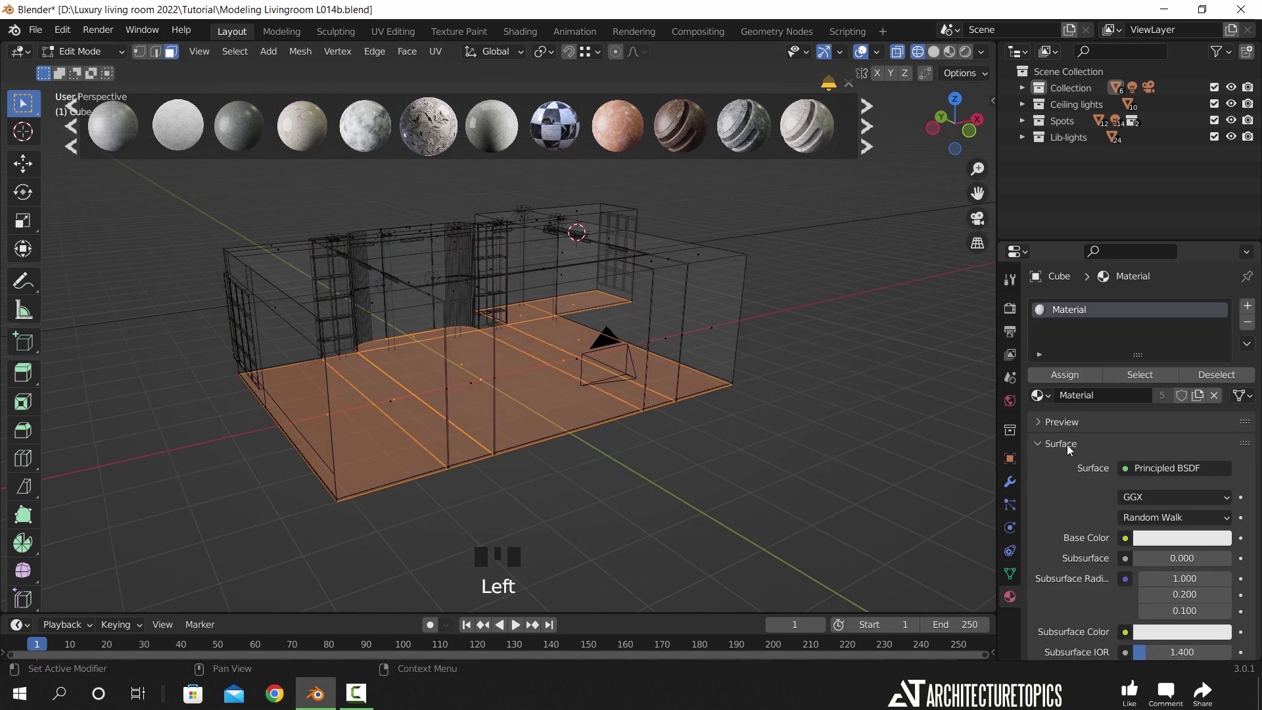
pyautogui.click(1248, 307)
pyautogui.click(1091, 400)
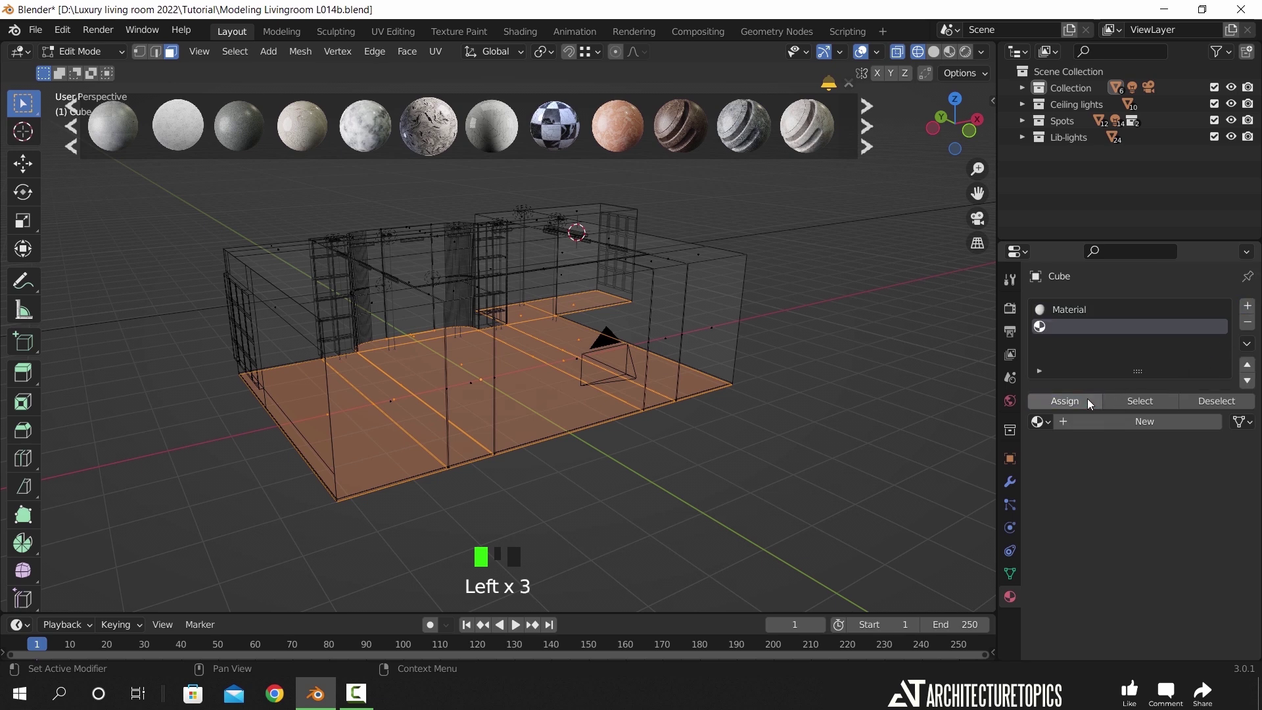
pyautogui.scroll(8, 658, 403)
pyautogui.press('z')
pyautogui.moveTo(770, 402); pyautogui.dragTo(646, 386, button='middle')
# - Apply the Artificial Marble 9 material to the floor and display it in Material Preview shading
pyautogui.moveTo(318, 140)
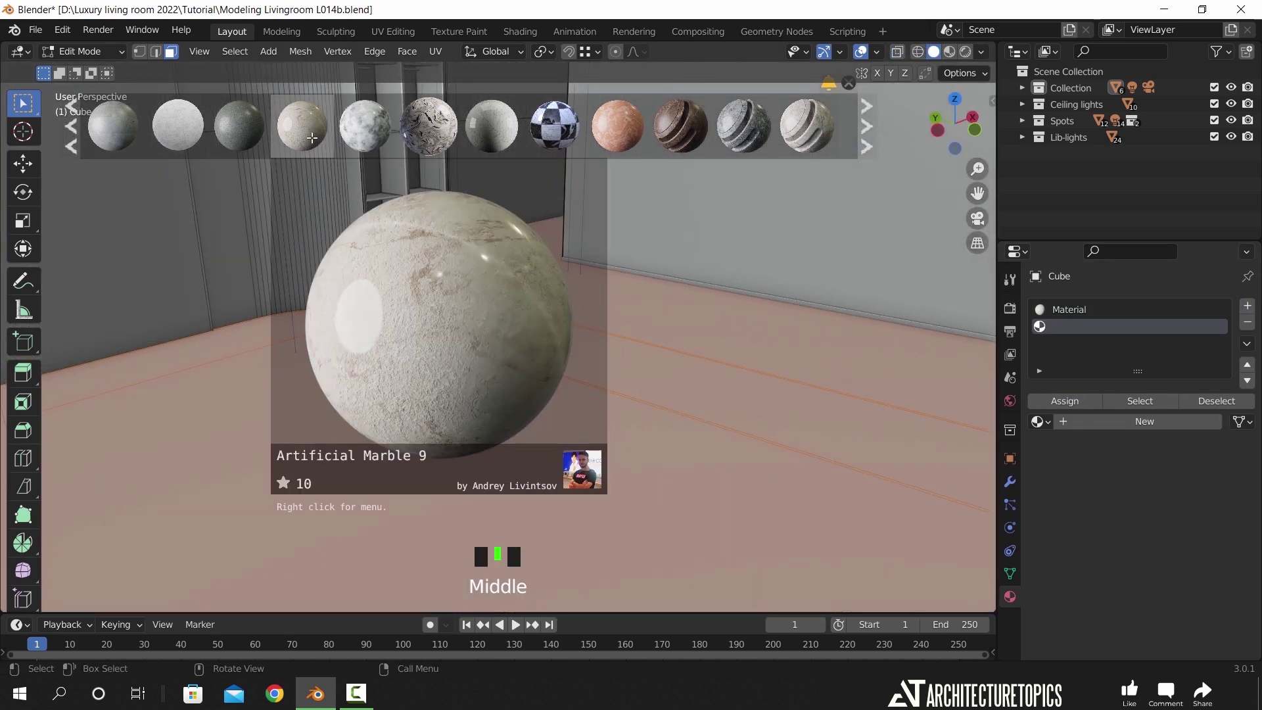
pyautogui.press('Tab')
pyautogui.moveTo(313, 138); pyautogui.dragTo(607, 470)
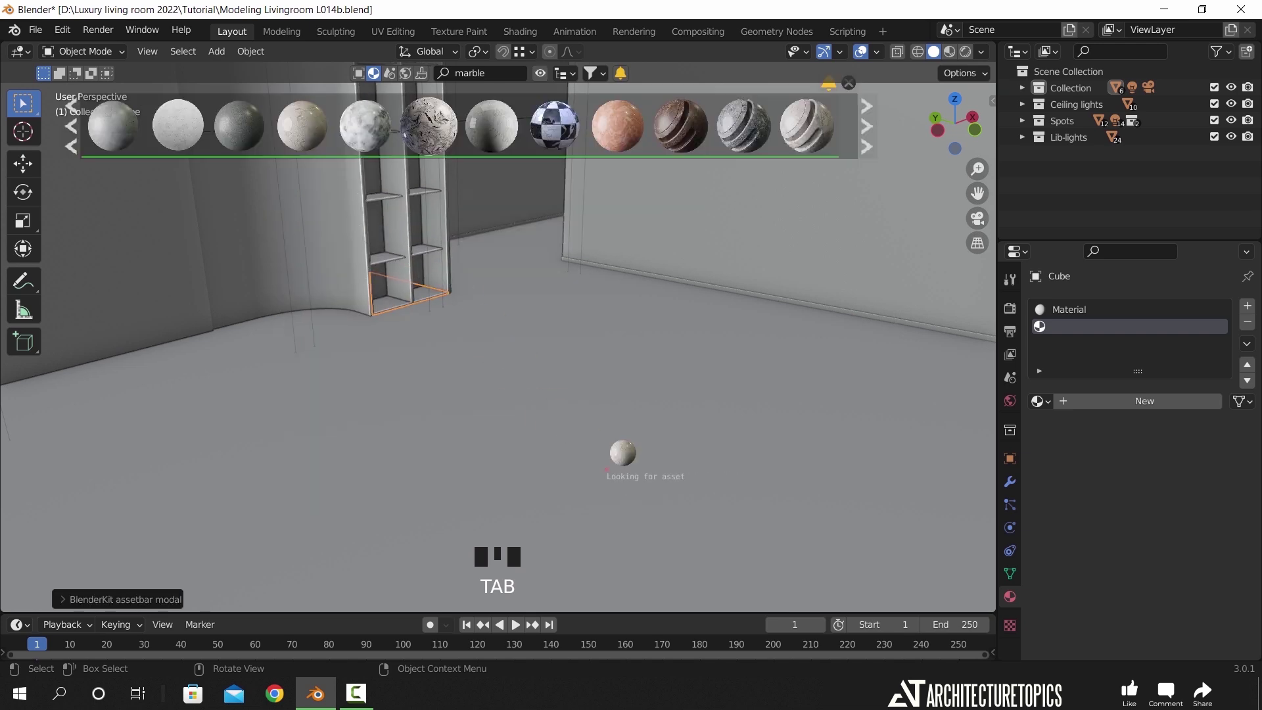
pyautogui.press('z')
pyautogui.click(611, 560)
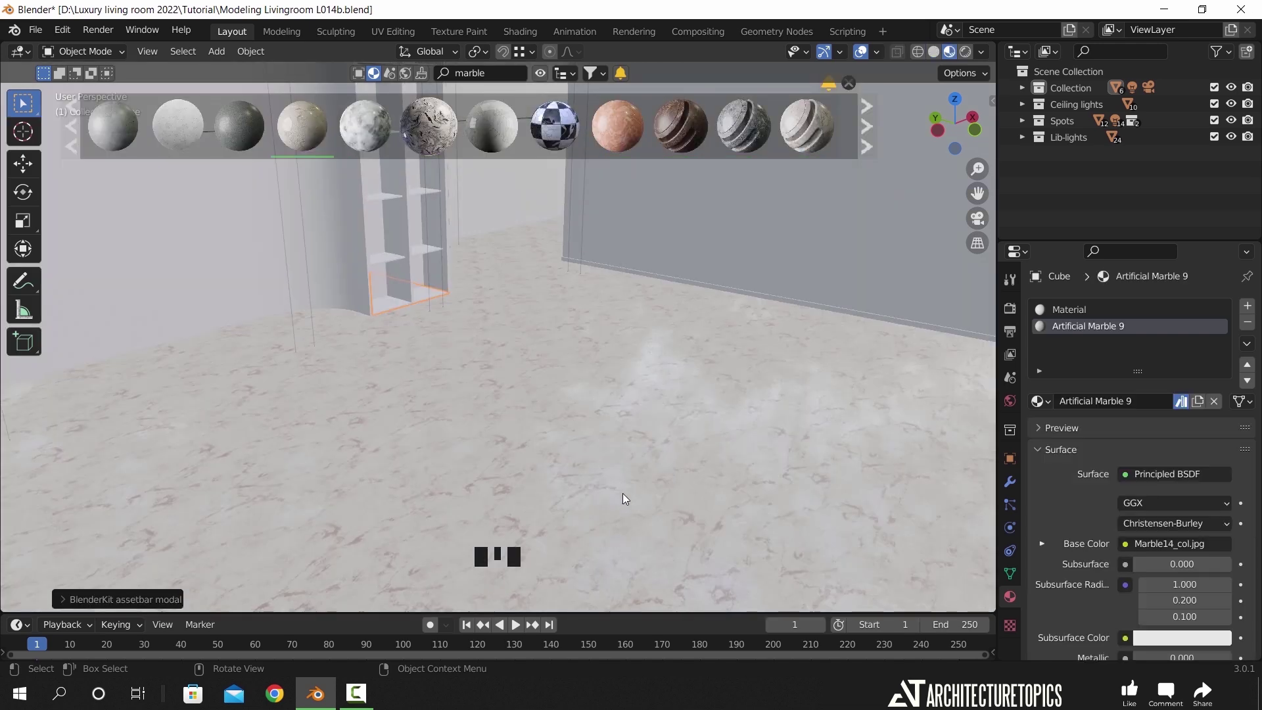
# - Unwrap the room's floor faces with Smart UV Project using the default options
pyautogui.click(586, 416)
pyautogui.moveTo(585, 415); pyautogui.dragTo(612, 407, button='middle')
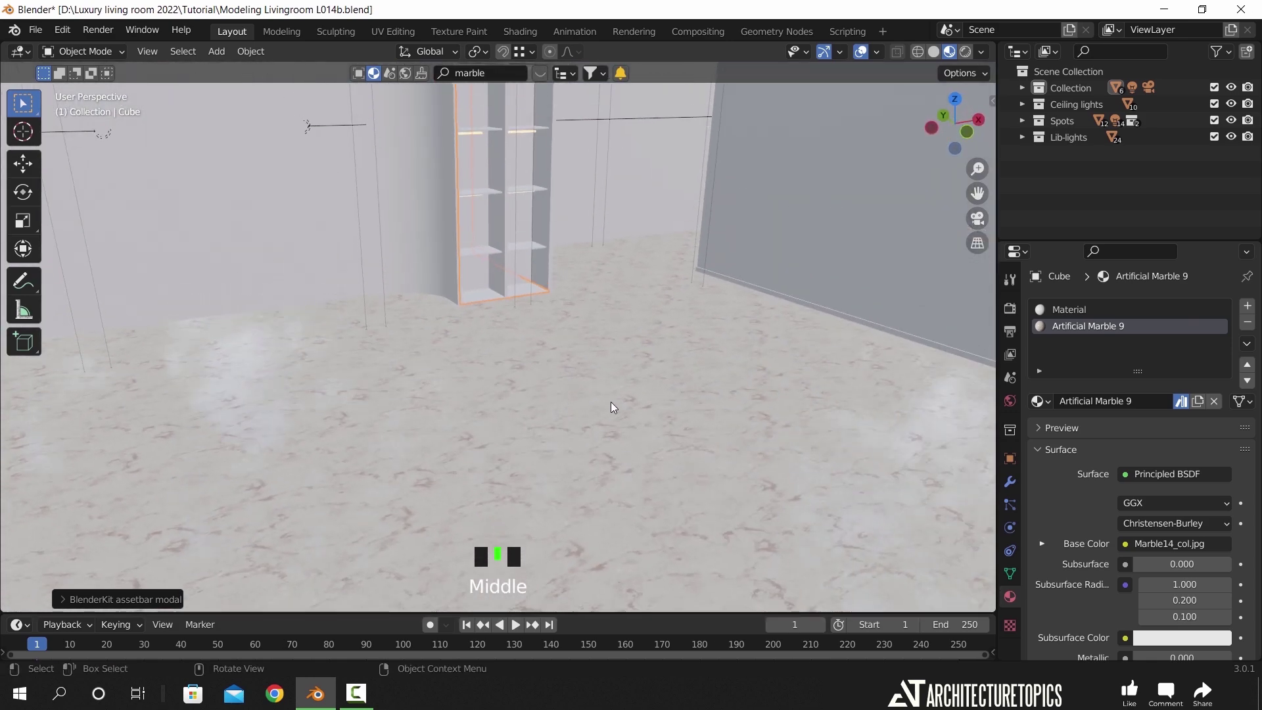
pyautogui.press('Tab')
pyautogui.press('u')
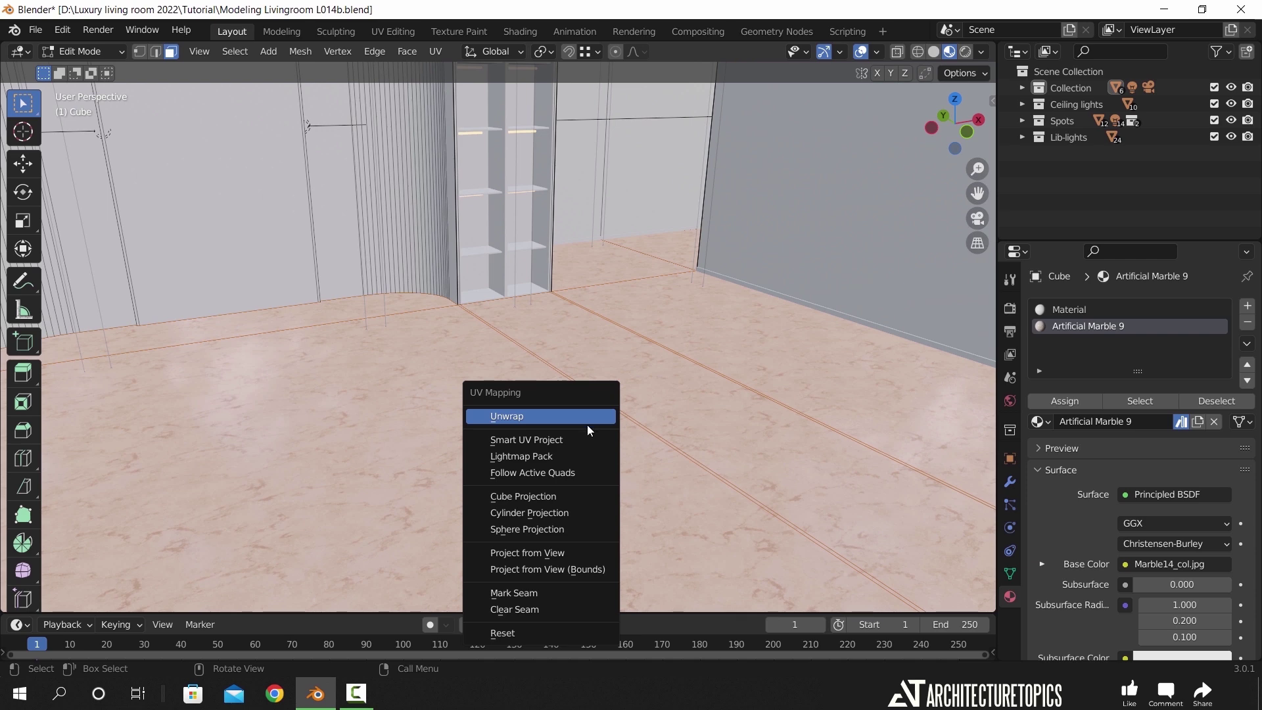
pyautogui.click(580, 440)
pyautogui.click(572, 566)
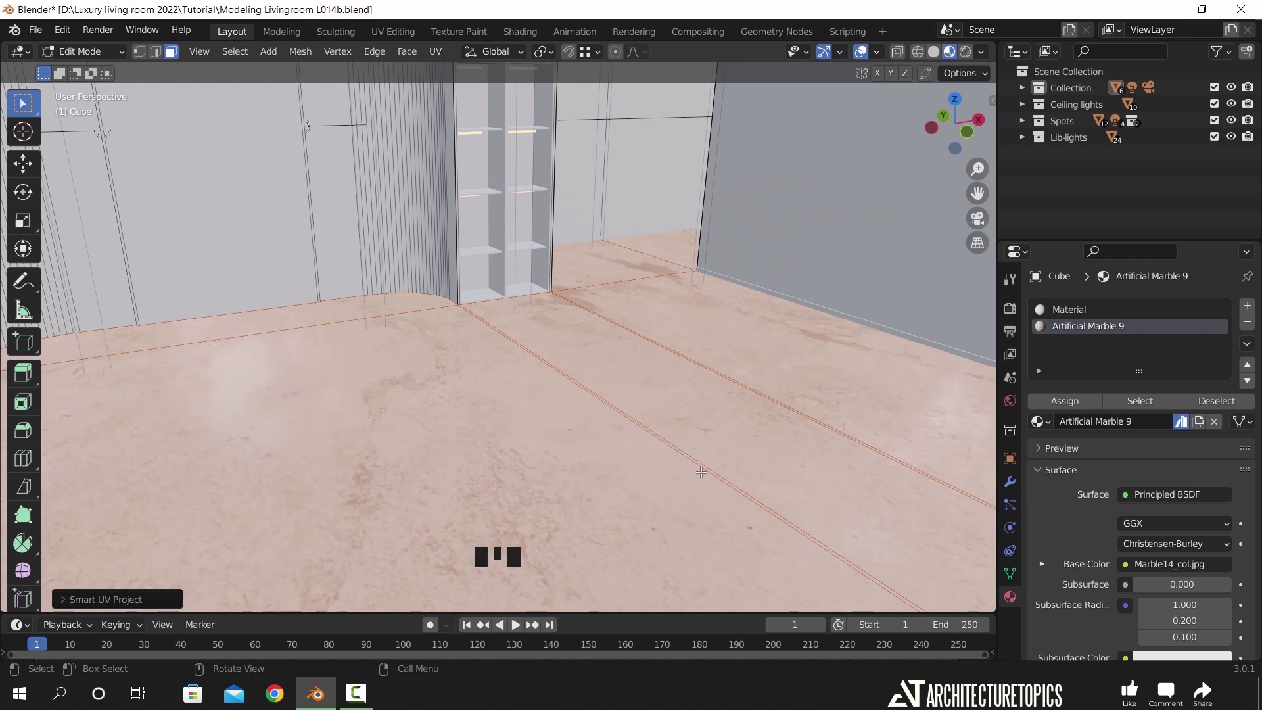
pyautogui.moveTo(521, 470)
pyautogui.mouseDown(button='middle')
pyautogui.moveTo(348, 372)
pyautogui.moveTo(499, 460)
pyautogui.mouseUp(button='middle')
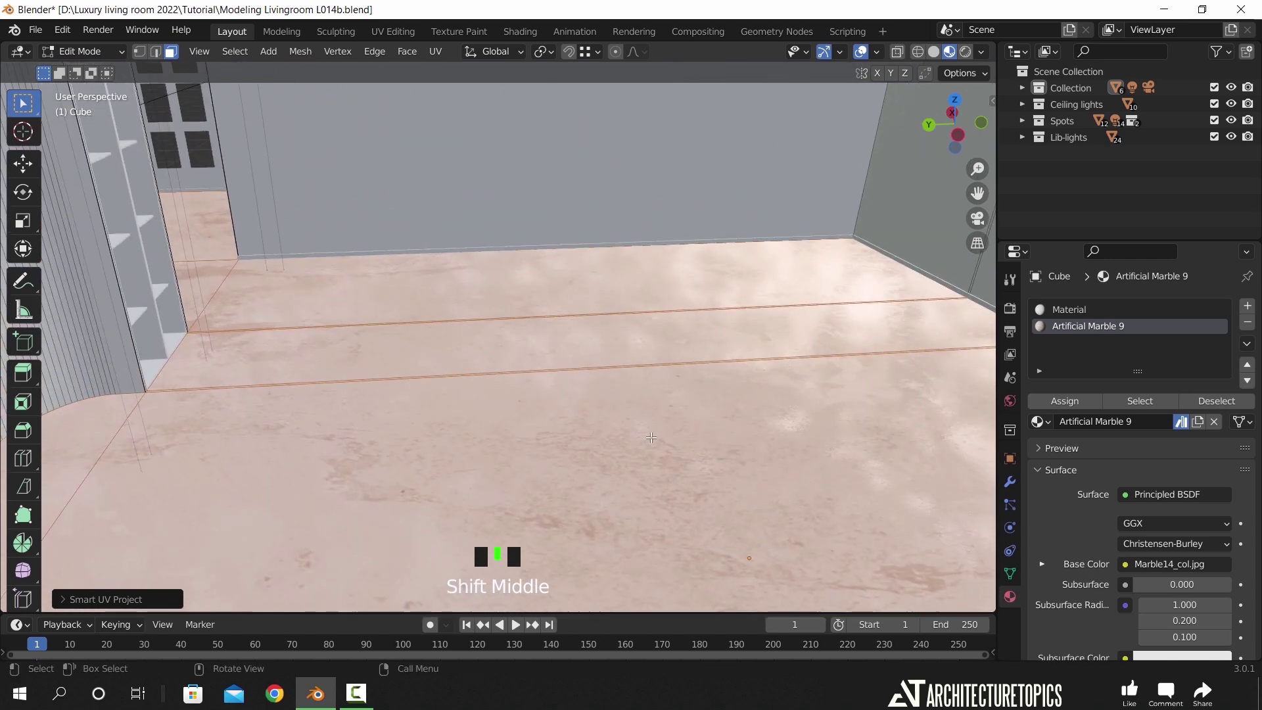
# - Scale all of the floor's UVs by 2 in the UV Editing workspace and check the marble in camera view
pyautogui.click(393, 30)
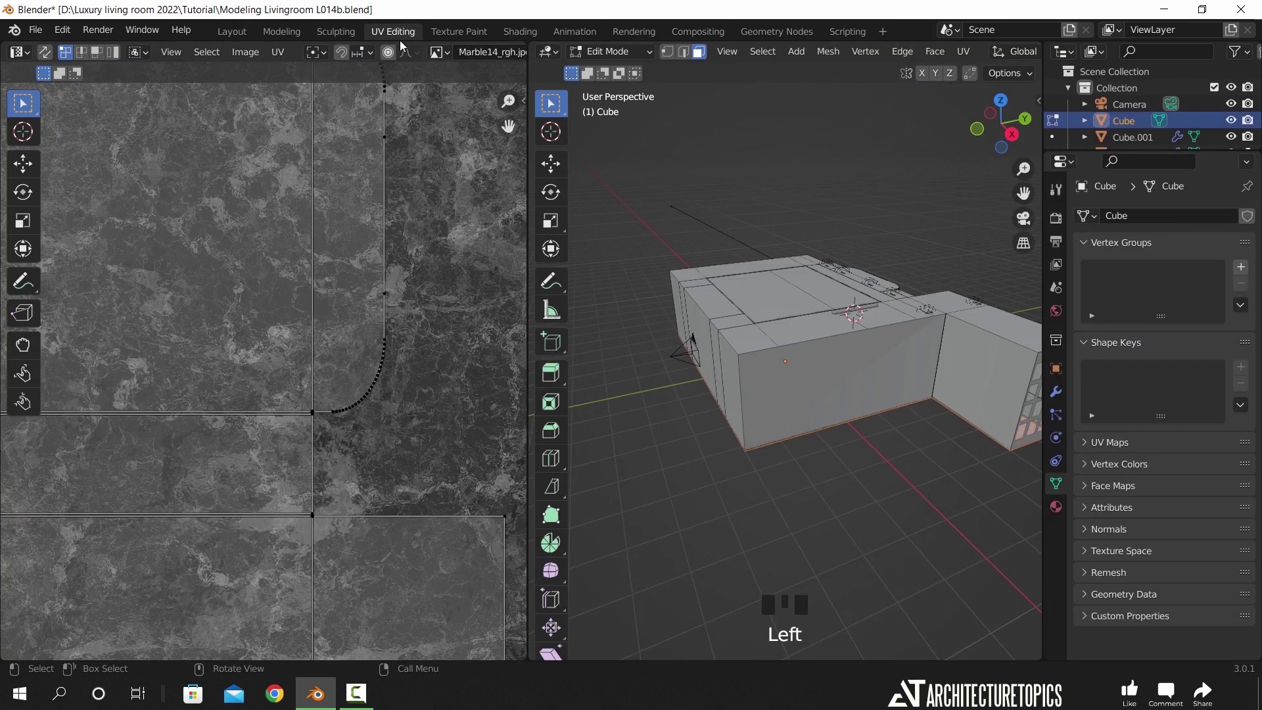
pyautogui.scroll(8, 815, 401)
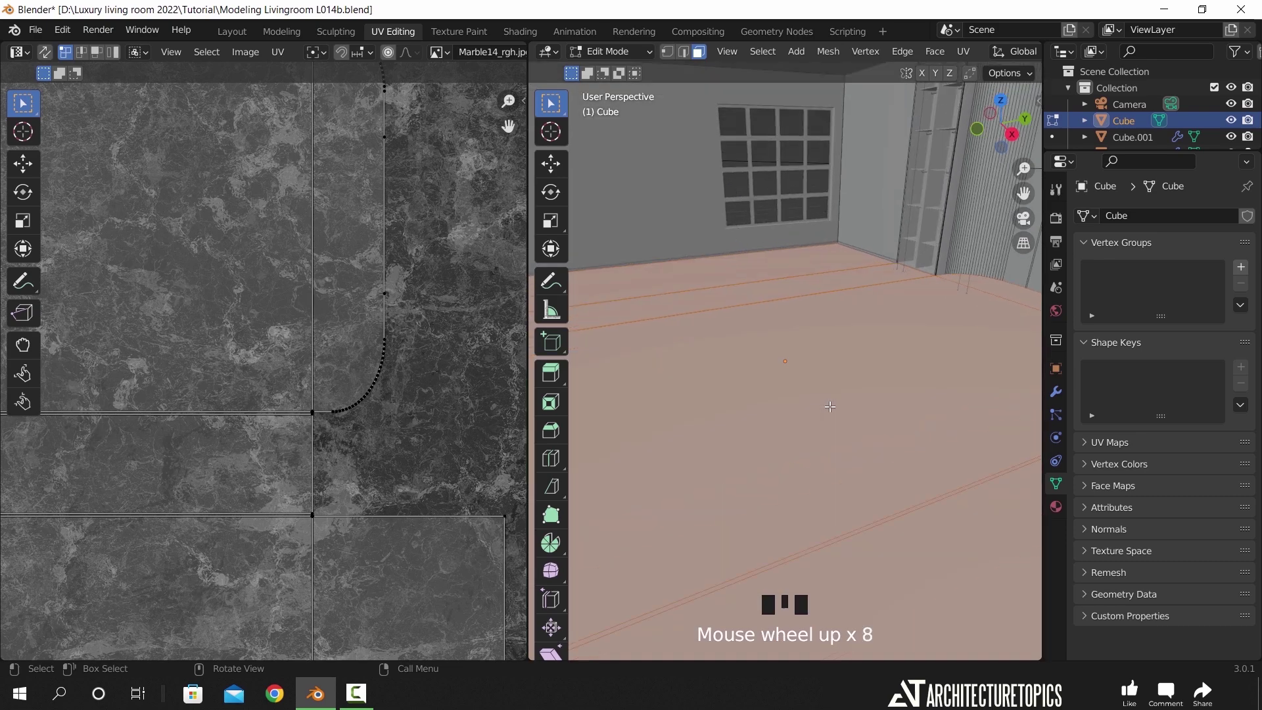
pyautogui.press('z')
pyautogui.moveTo(846, 482); pyautogui.dragTo(998, 498, button='middle')
pyautogui.press('a')
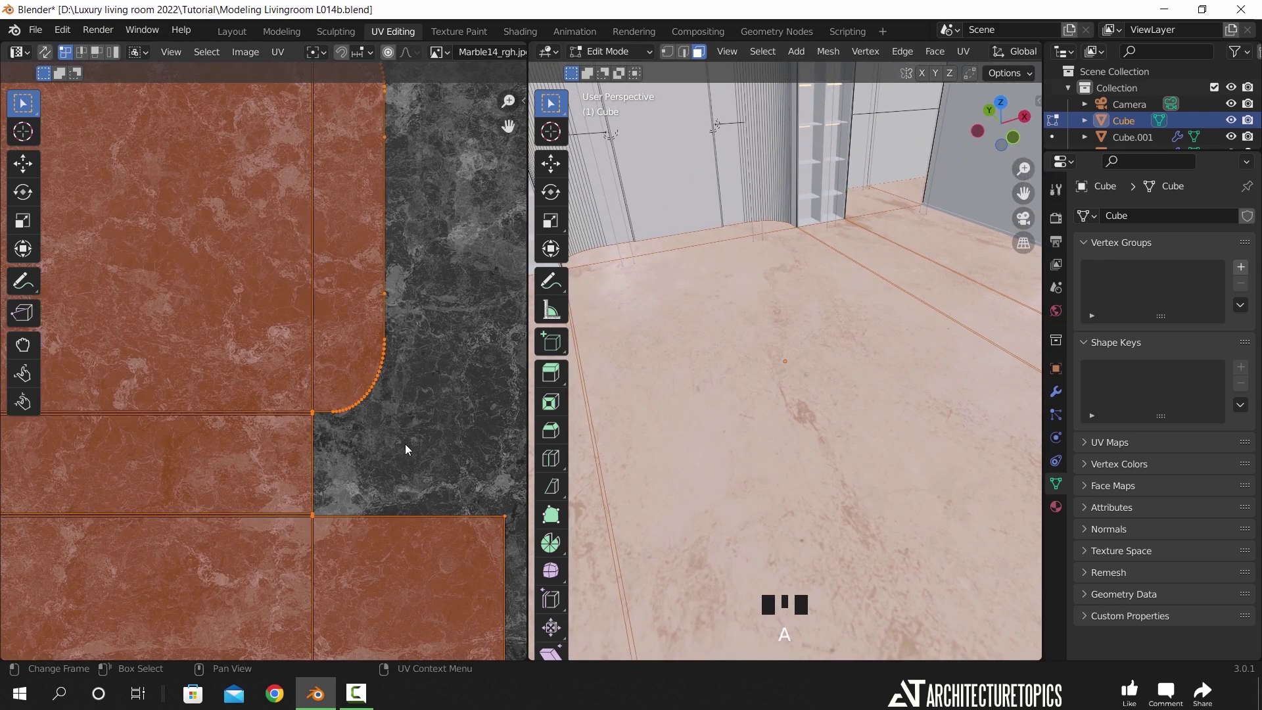
pyautogui.write('s2')
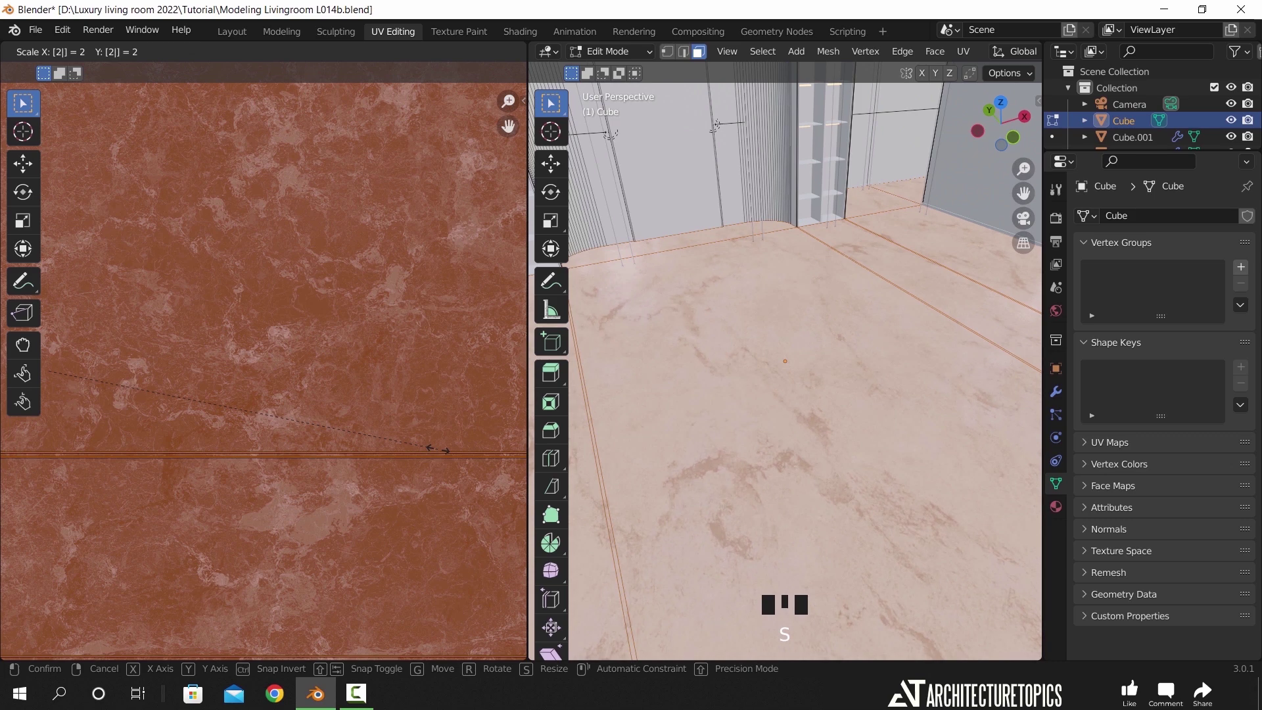
pyautogui.press('Return')
pyautogui.scroll(-2, 776, 419)
pyautogui.keyDown('shift'); pyautogui.moveTo(792, 424); pyautogui.dragTo(815, 393, button='middle'); pyautogui.keyUp('shift')
pyautogui.scroll(3, 752, 431)
pyautogui.press('KP_0')
pyautogui.scroll(3, 850, 454)
pyautogui.scroll(5, 850, 454)
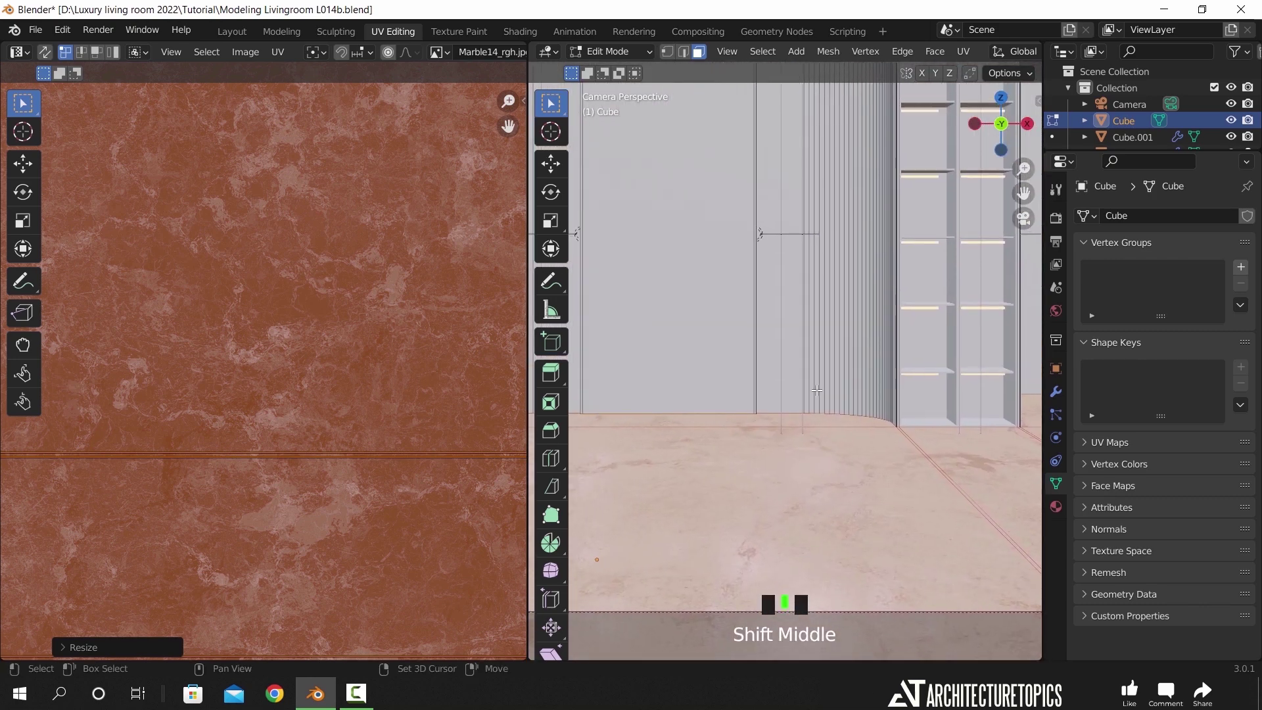
# - Check the marble floor in a rendered camera preview in the Layout workspace with nothing selected, and return to Material Preview
pyautogui.click(231, 32)
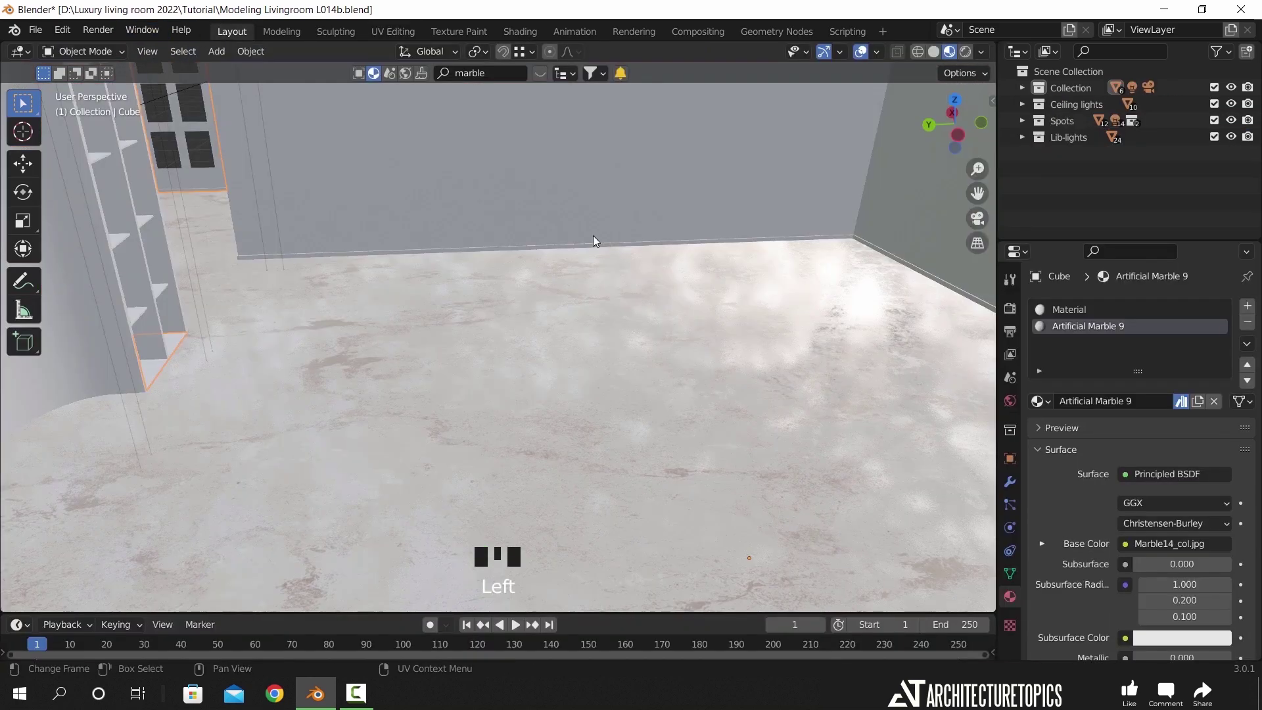
pyautogui.press('KP_0')
pyautogui.hotkey('alt', 'a')
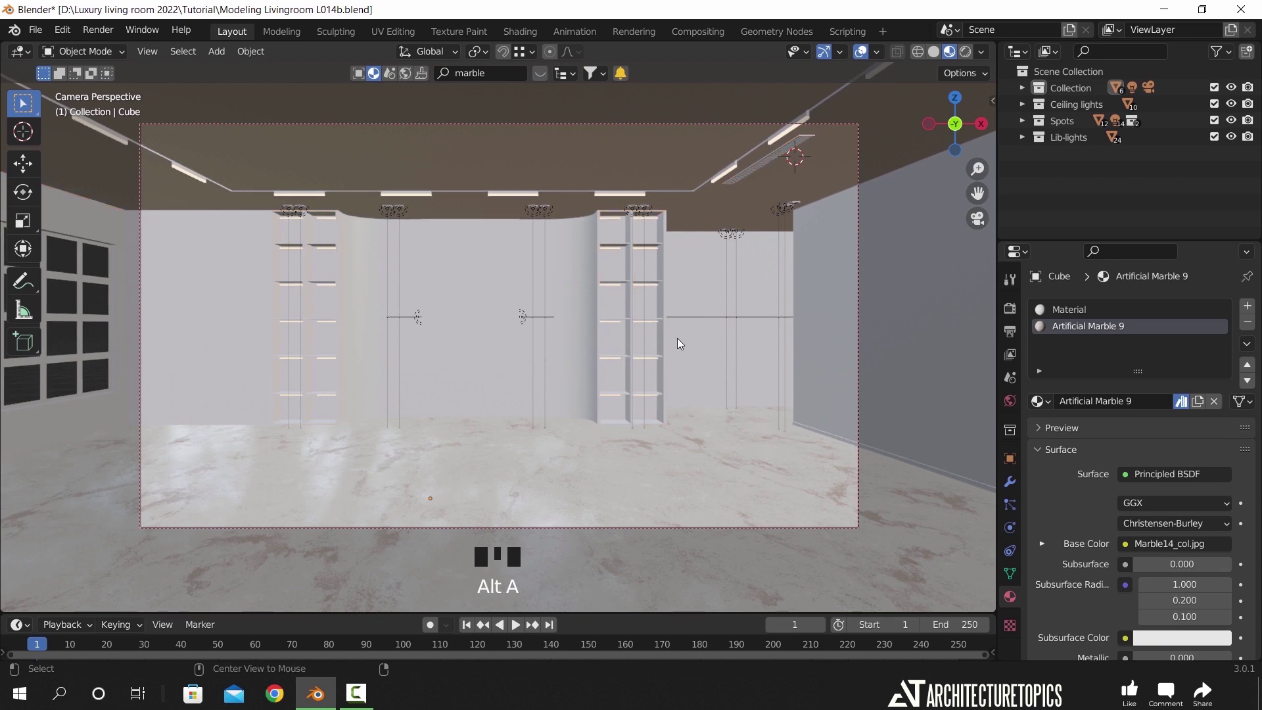
pyautogui.press('z')
pyautogui.click(731, 367)
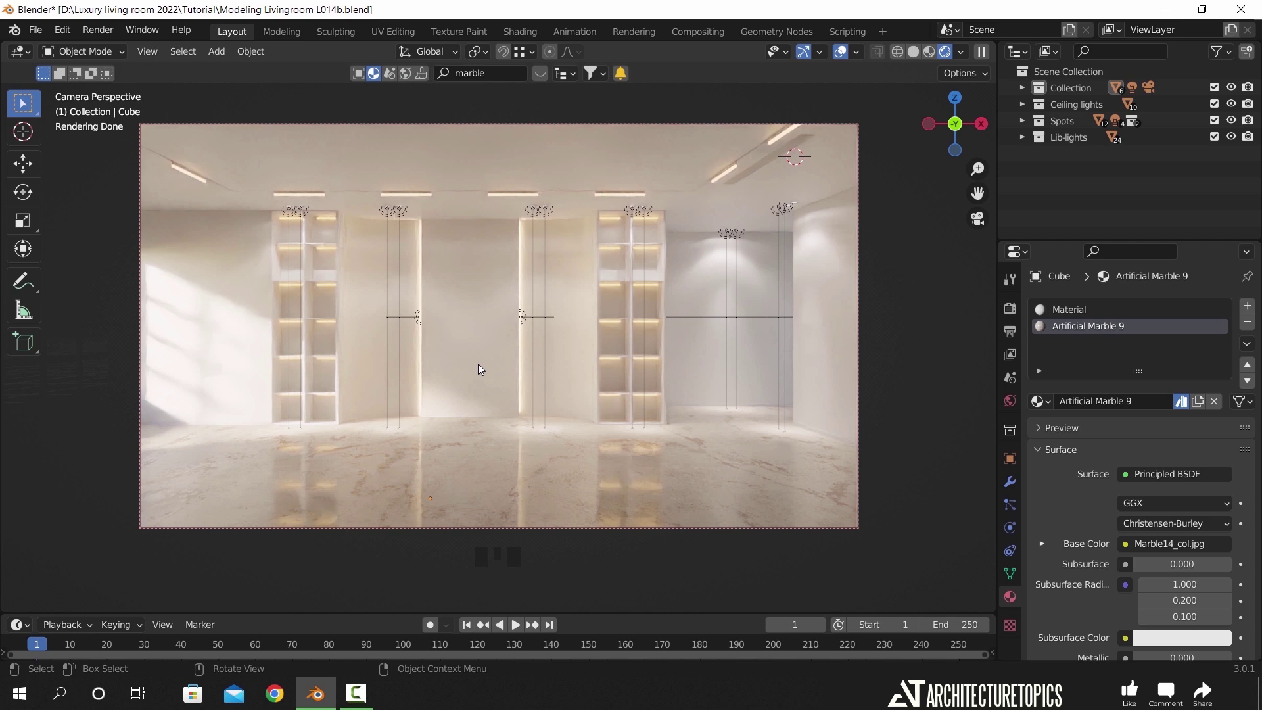
pyautogui.press('z')
pyautogui.click(478, 454)
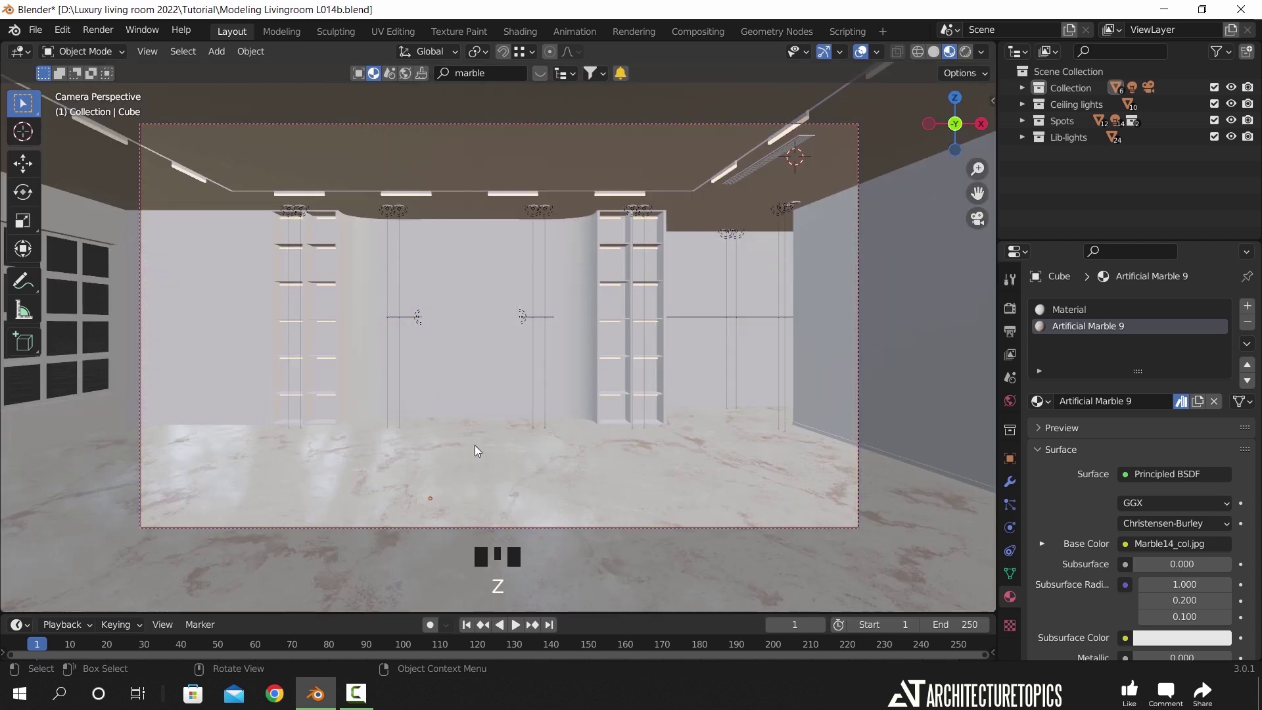
# - Browse the BlenderKit marble materials and select the central wall panel's front and adjoining side faces in Edit Mode
pyautogui.click(540, 74)
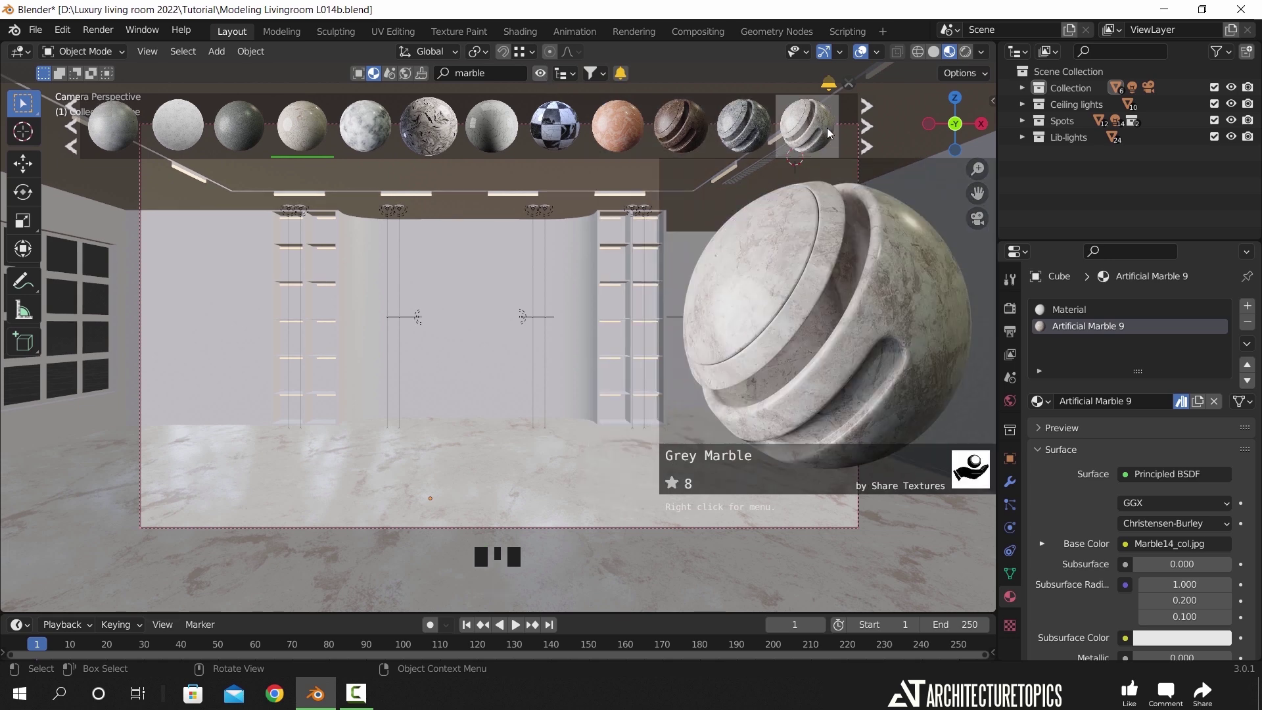
pyautogui.click(868, 131)
pyautogui.click(867, 135)
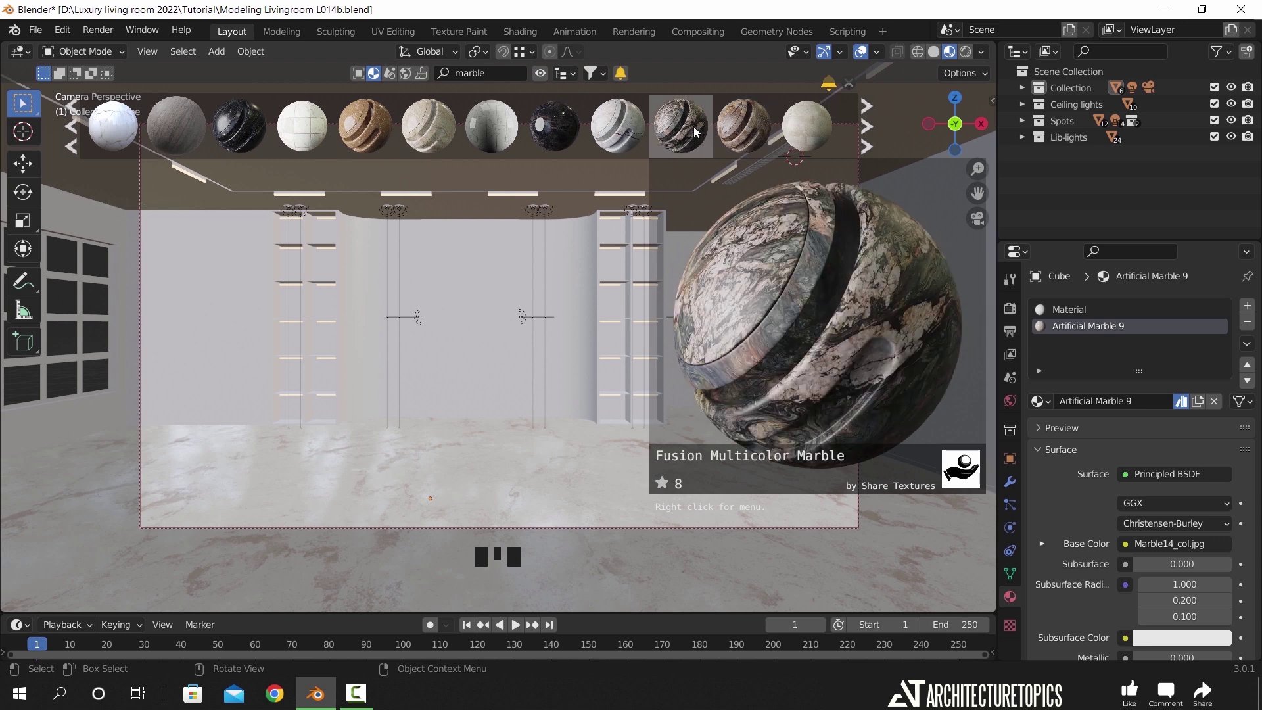
pyautogui.click(472, 296)
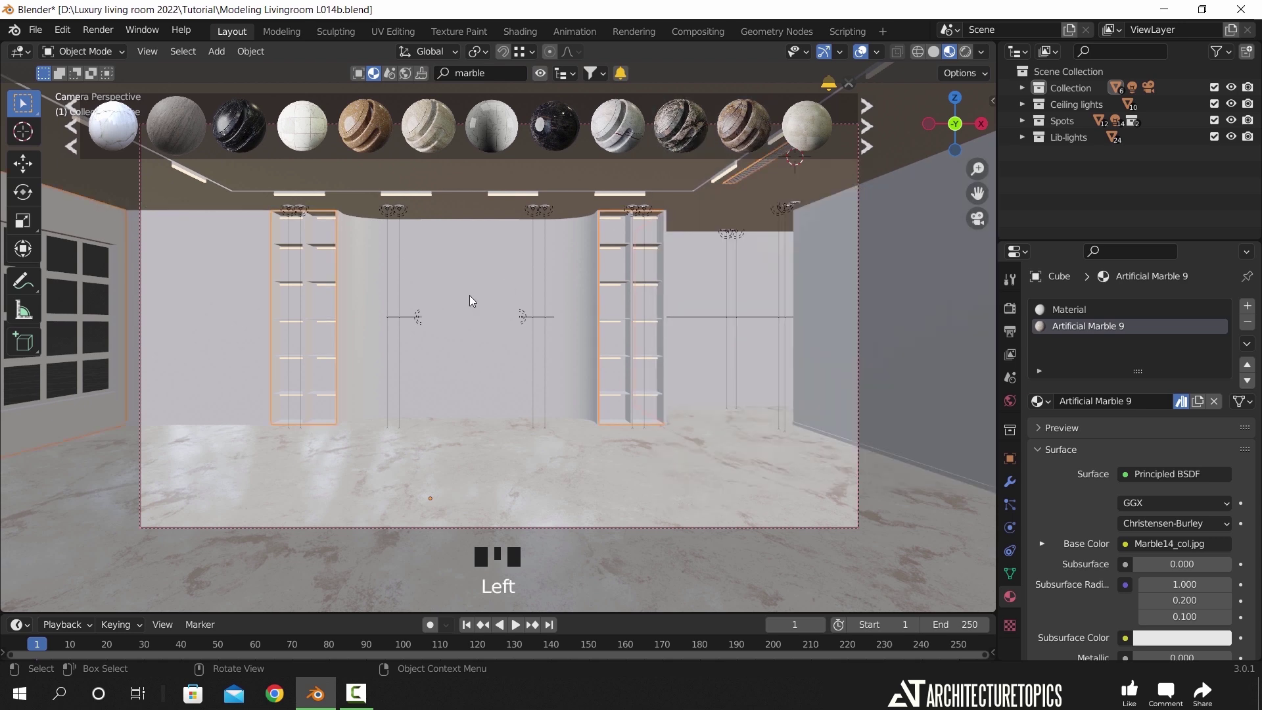
pyautogui.press('Tab')
pyautogui.click(475, 296)
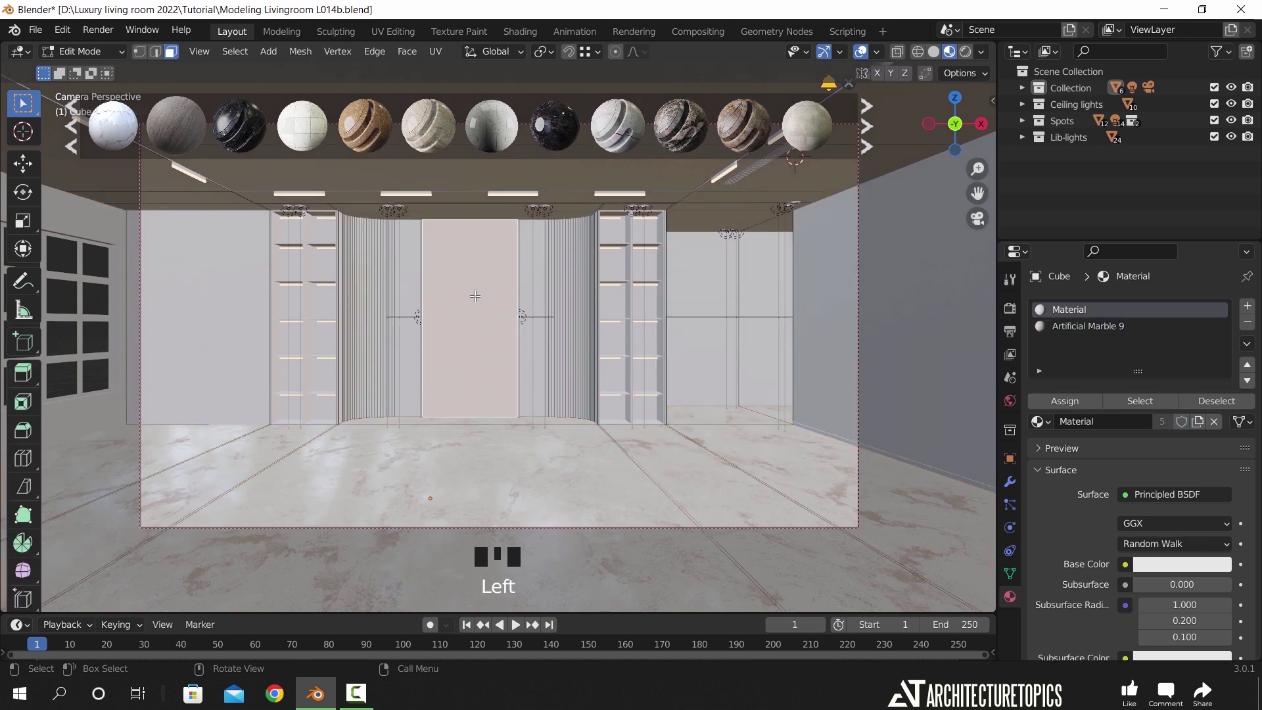
pyautogui.press('ctrl+KP_Add')
pyautogui.press('ctrl+KP_Add')
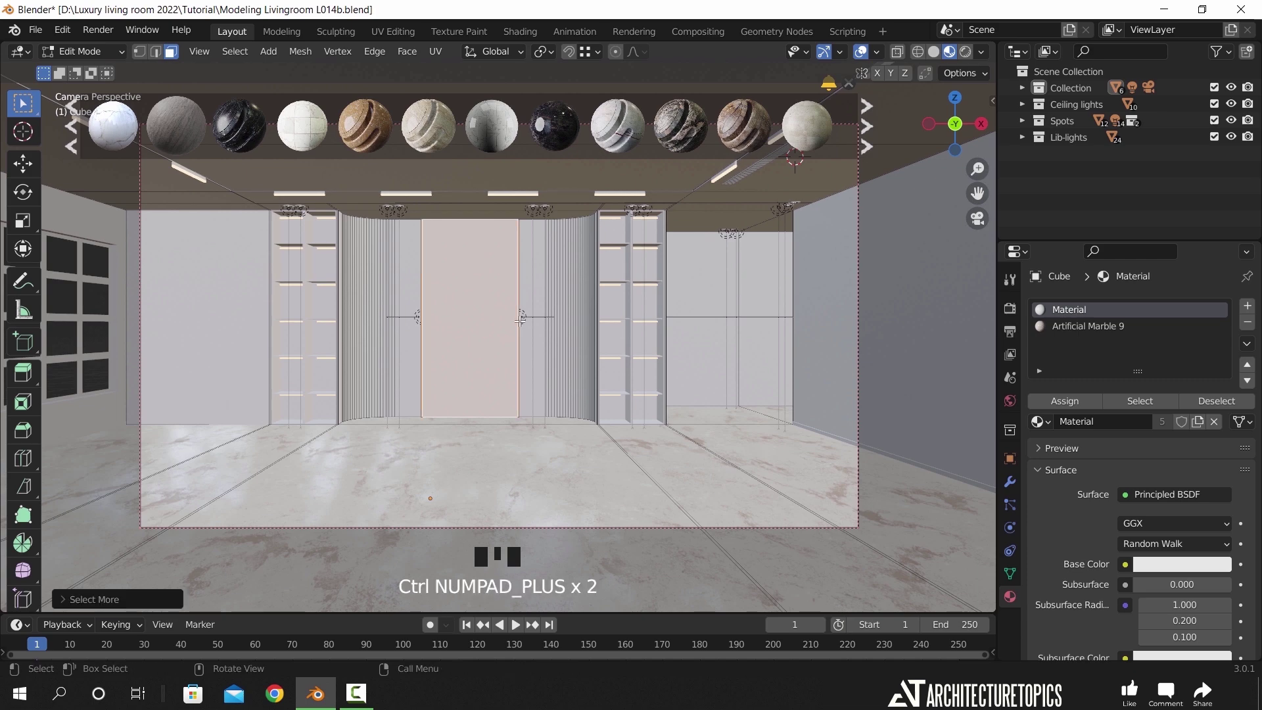
# - Check the panel selection in wireframe, then add a new material slot to the room and assign it to the selected faces
pyautogui.press('z')
pyautogui.moveTo(354, 343); pyautogui.dragTo(526, 378, button='middle')
pyautogui.keyDown('shift'); pyautogui.moveTo(526, 378); pyautogui.dragTo(671, 408, button='middle'); pyautogui.keyUp('shift')
pyautogui.keyDown('shift'); pyautogui.moveTo(671, 409); pyautogui.dragTo(605, 410, button='middle'); pyautogui.keyUp('shift')
pyautogui.keyDown('shift'); pyautogui.moveTo(604, 410); pyautogui.dragTo(101, 416, button='middle'); pyautogui.keyUp('shift')
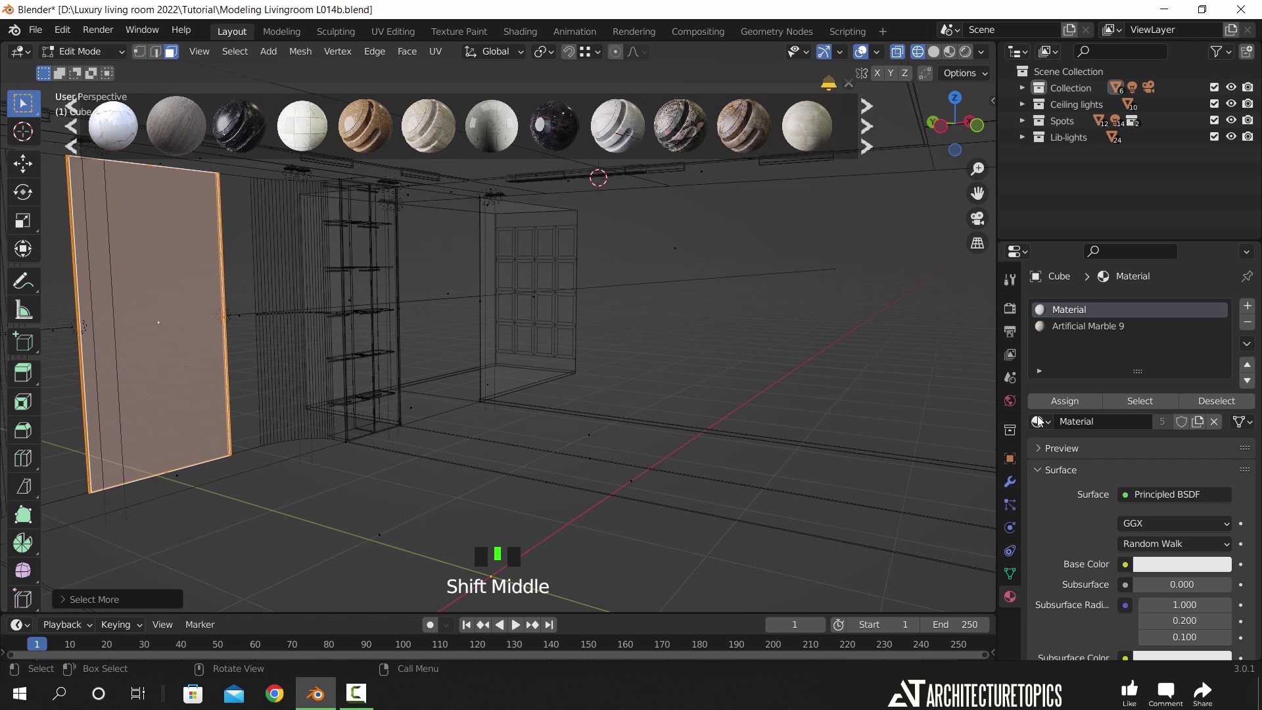
pyautogui.click(1247, 305)
pyautogui.click(1079, 401)
# - Apply the Fusion Multicolor Marble material to the central wall panel and inspect it in Material Preview
pyautogui.scroll(1, 349, 397)
pyautogui.moveTo(350, 397); pyautogui.dragTo(686, 444, button='middle')
pyautogui.scroll(3, 686, 444)
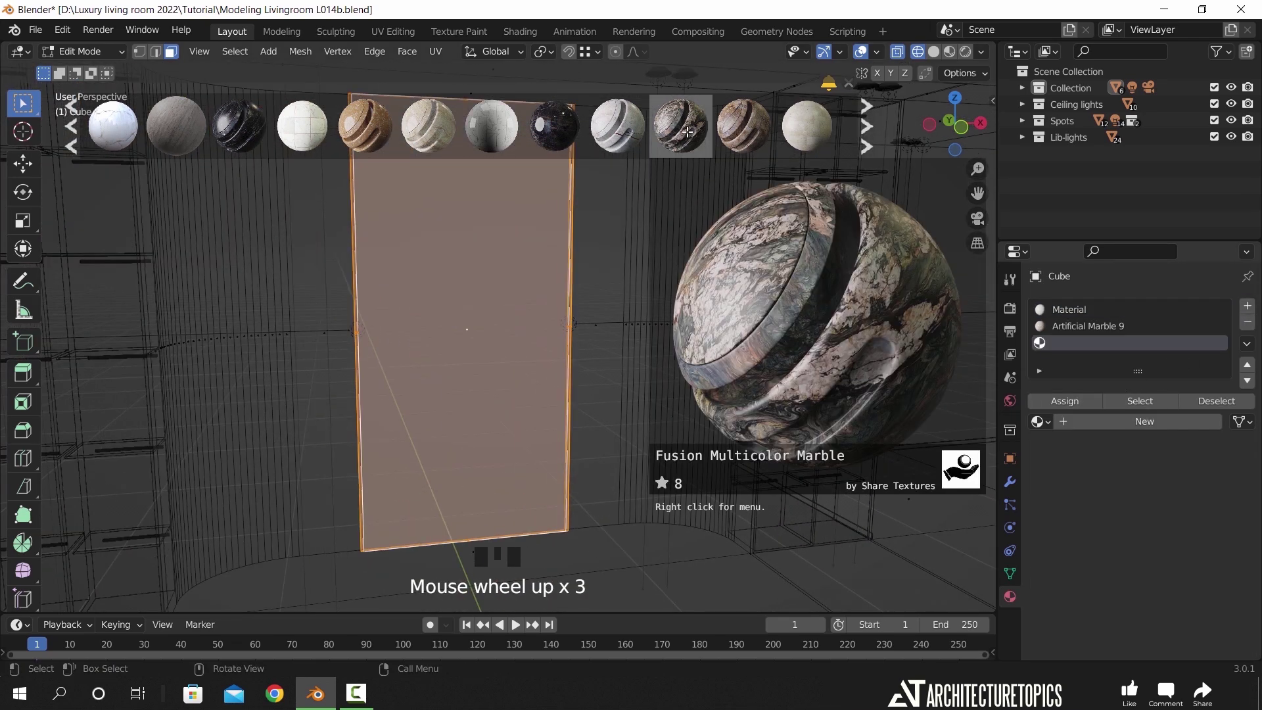
pyautogui.press('z')
pyautogui.click(562, 359)
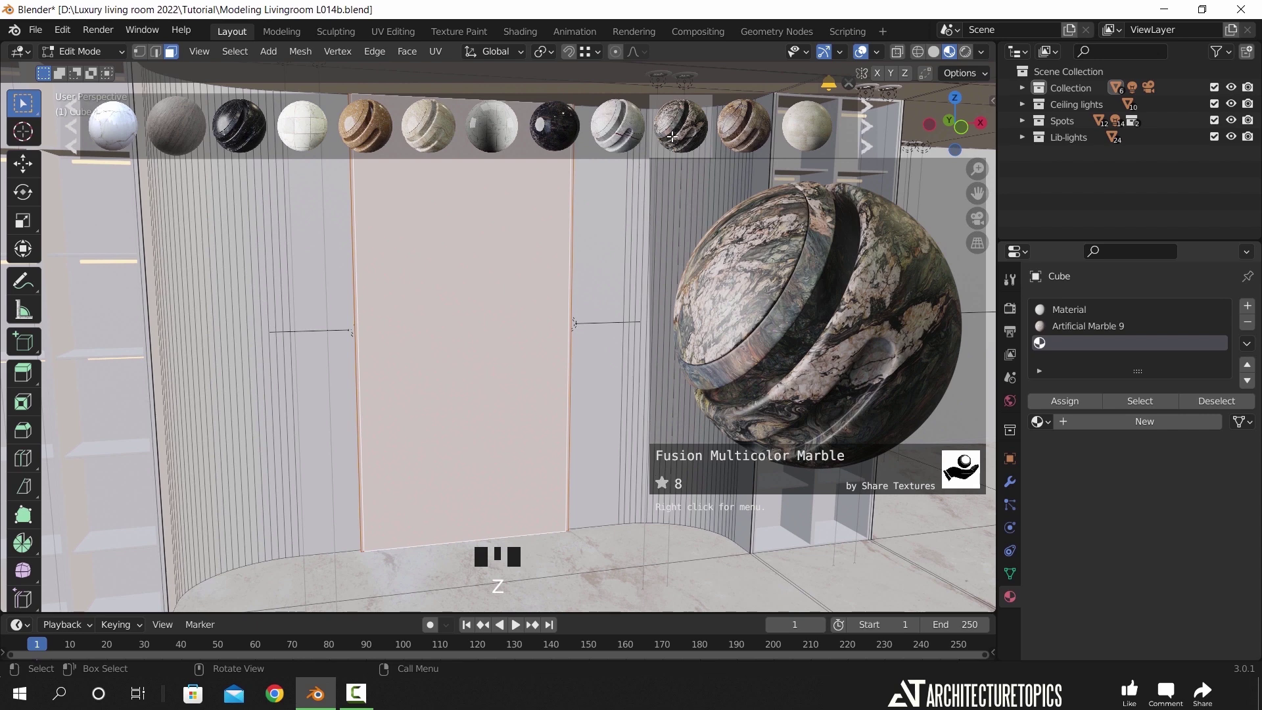
pyautogui.click(672, 137)
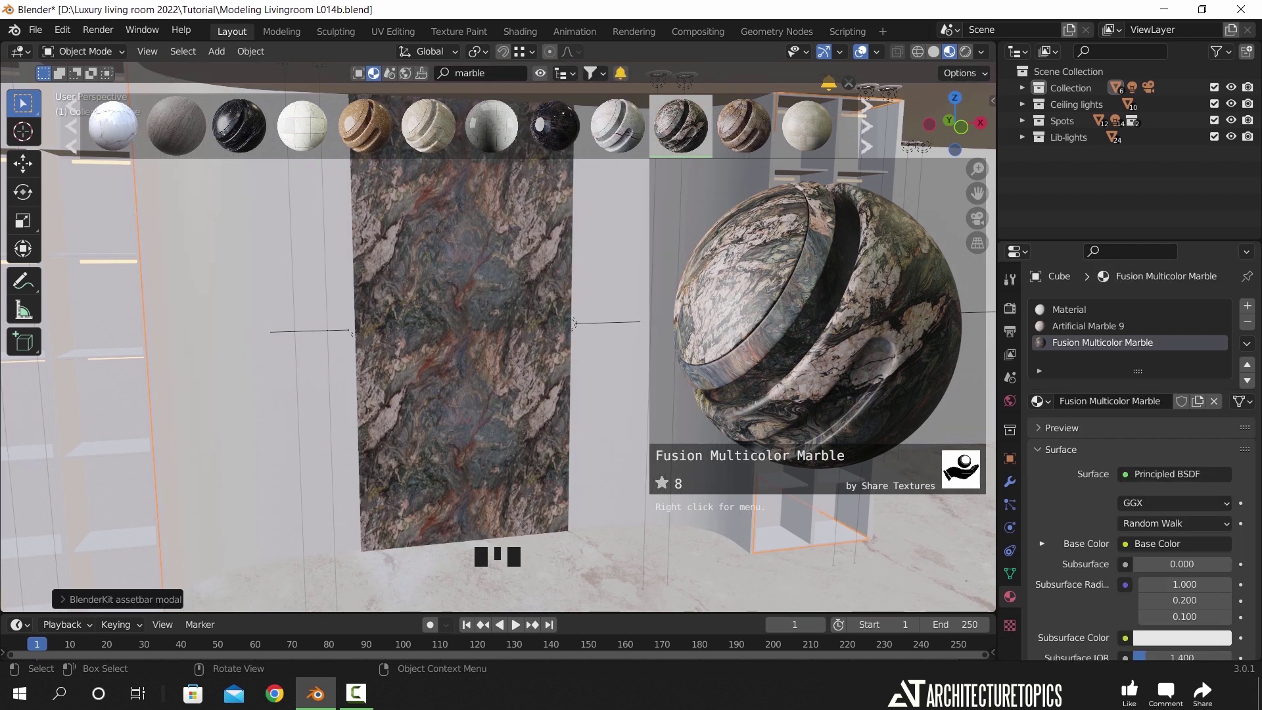
pyautogui.moveTo(629, 392); pyautogui.dragTo(578, 361, button='middle')
pyautogui.keyDown('shift'); pyautogui.moveTo(370, 261); pyautogui.dragTo(103, 167, button='middle'); pyautogui.keyUp('shift')
pyautogui.keyDown('shift'); pyautogui.moveTo(235, 227); pyautogui.dragTo(464, 337, button='middle'); pyautogui.keyUp('shift')
pyautogui.moveTo(640, 420); pyautogui.dragTo(719, 448, button='middle')
pyautogui.keyDown('shift'); pyautogui.moveTo(609, 455); pyautogui.dragTo(812, 514, button='middle'); pyautogui.keyUp('shift')
pyautogui.moveTo(746, 129)
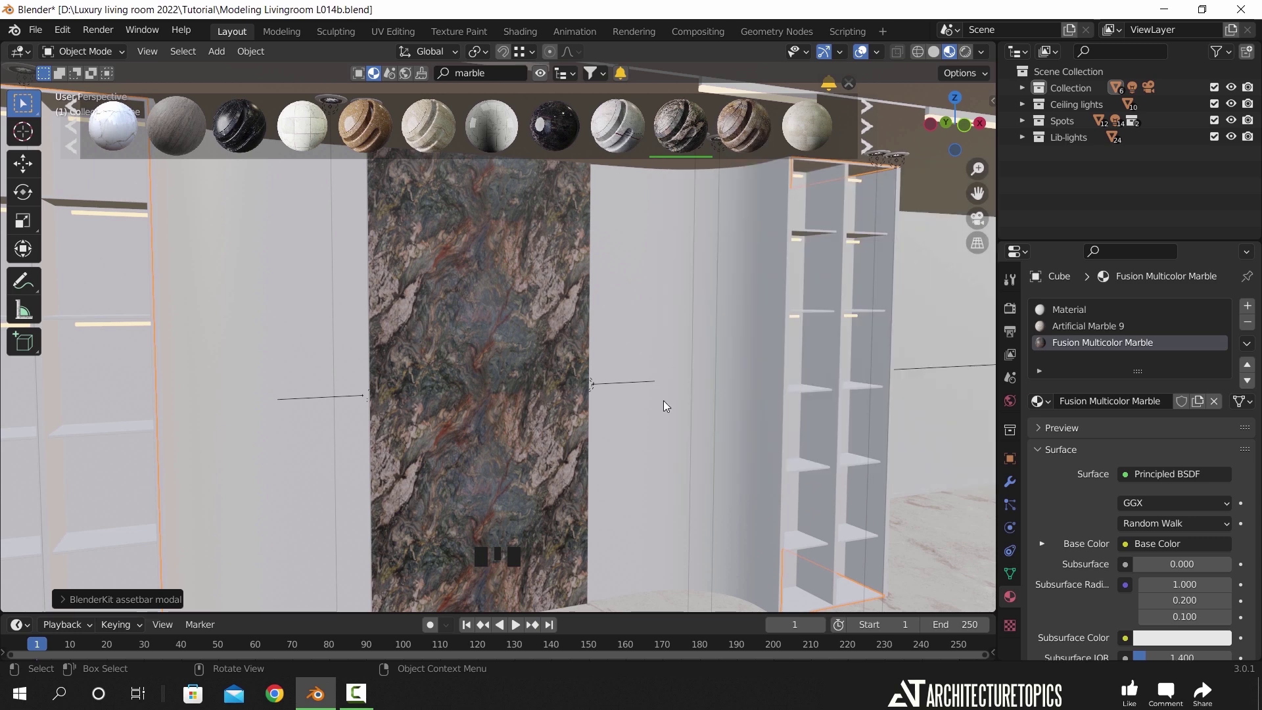
# - Apply the Artificial Marble 8 material to the baseboard that runs along the walls
pyautogui.scroll(-1, 617, 317)
pyautogui.keyDown('shift'); pyautogui.moveTo(656, 373); pyautogui.dragTo(106, 224, button='middle'); pyautogui.keyUp('shift')
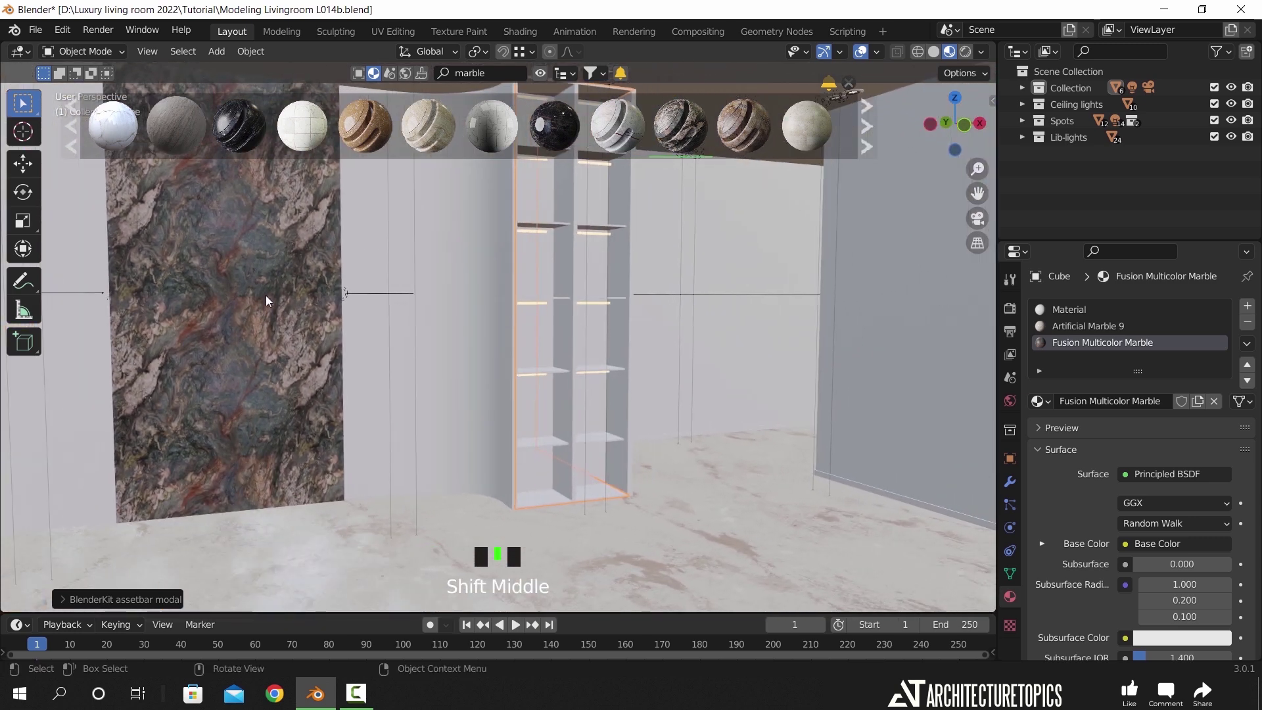
pyautogui.click(846, 482)
pyautogui.moveTo(233, 122)
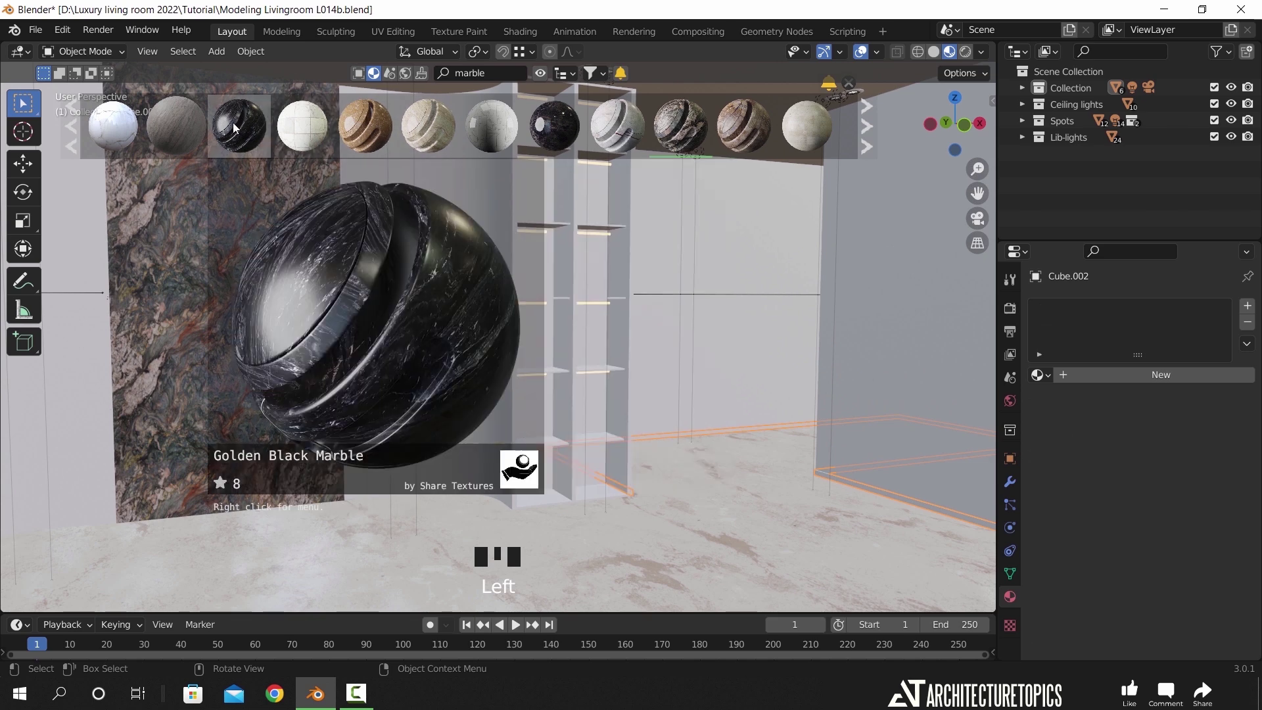
pyautogui.moveTo(559, 127)
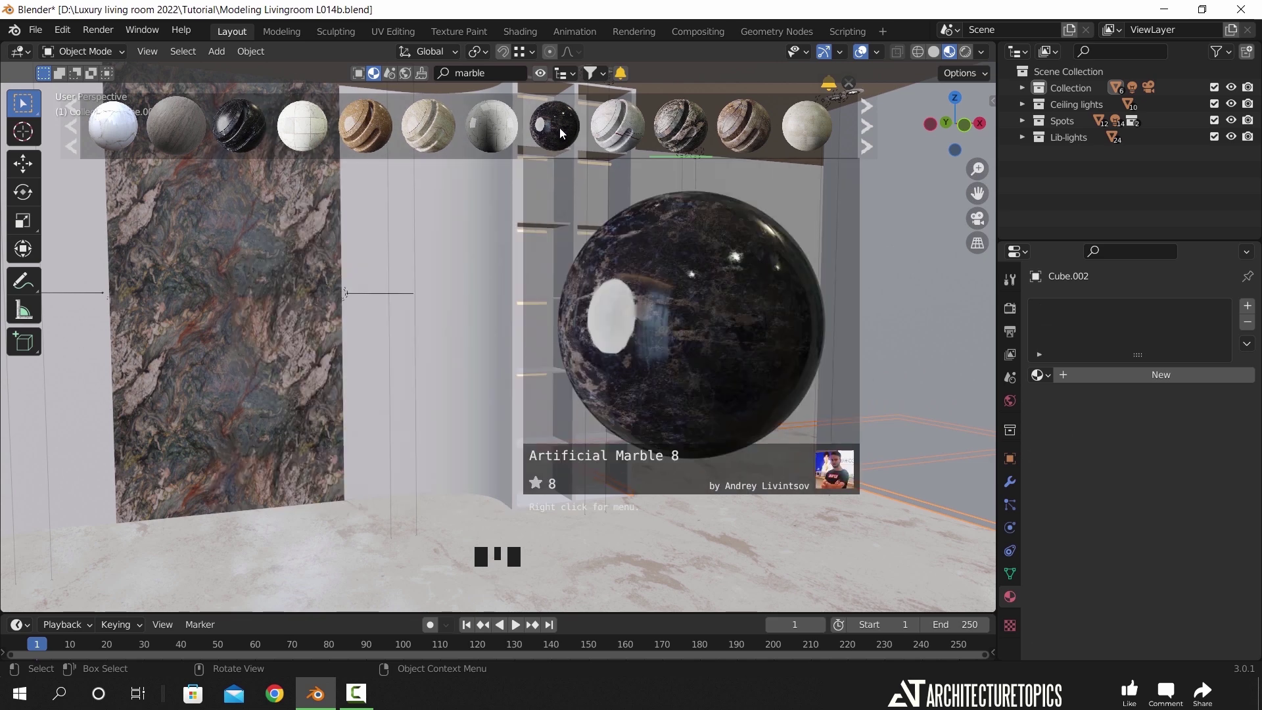
pyautogui.click(559, 127)
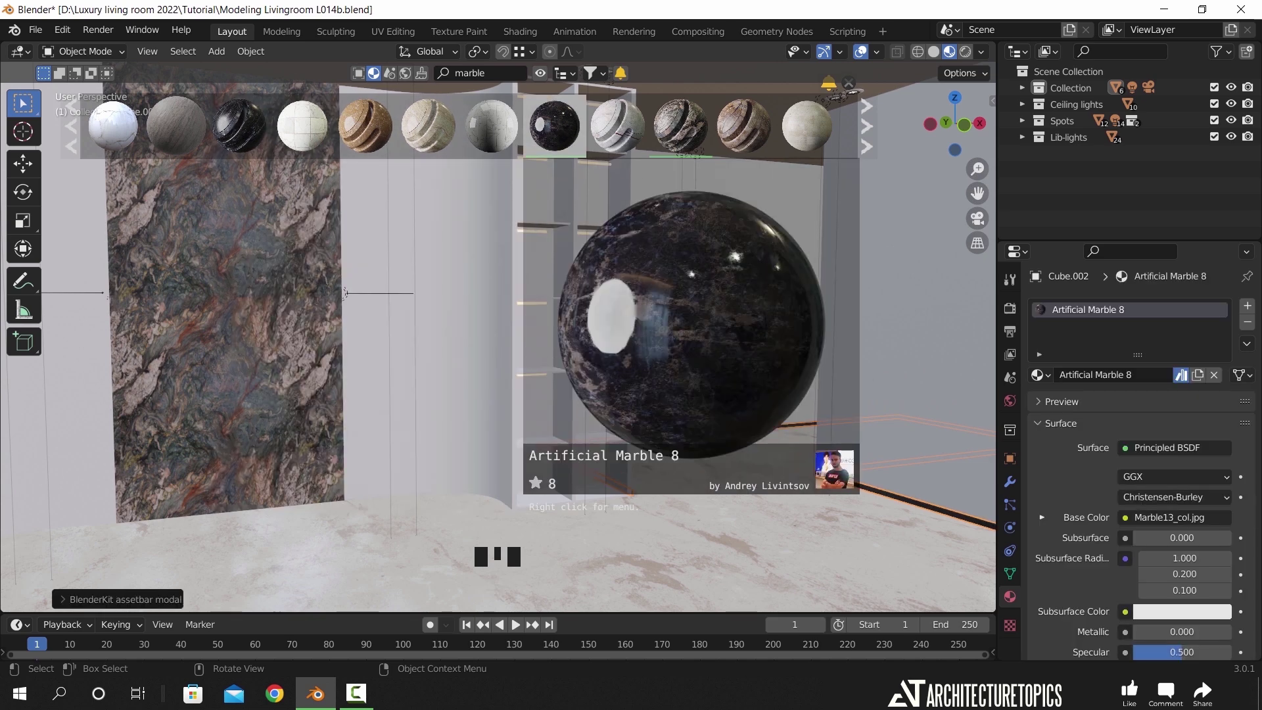
pyautogui.keyDown('shift'); pyautogui.moveTo(839, 434); pyautogui.dragTo(828, 504, button='middle'); pyautogui.keyUp('shift')
# - Select all of the baseboard's faces in Edit Mode and inspect how the marble runs along it
pyautogui.press('Tab')
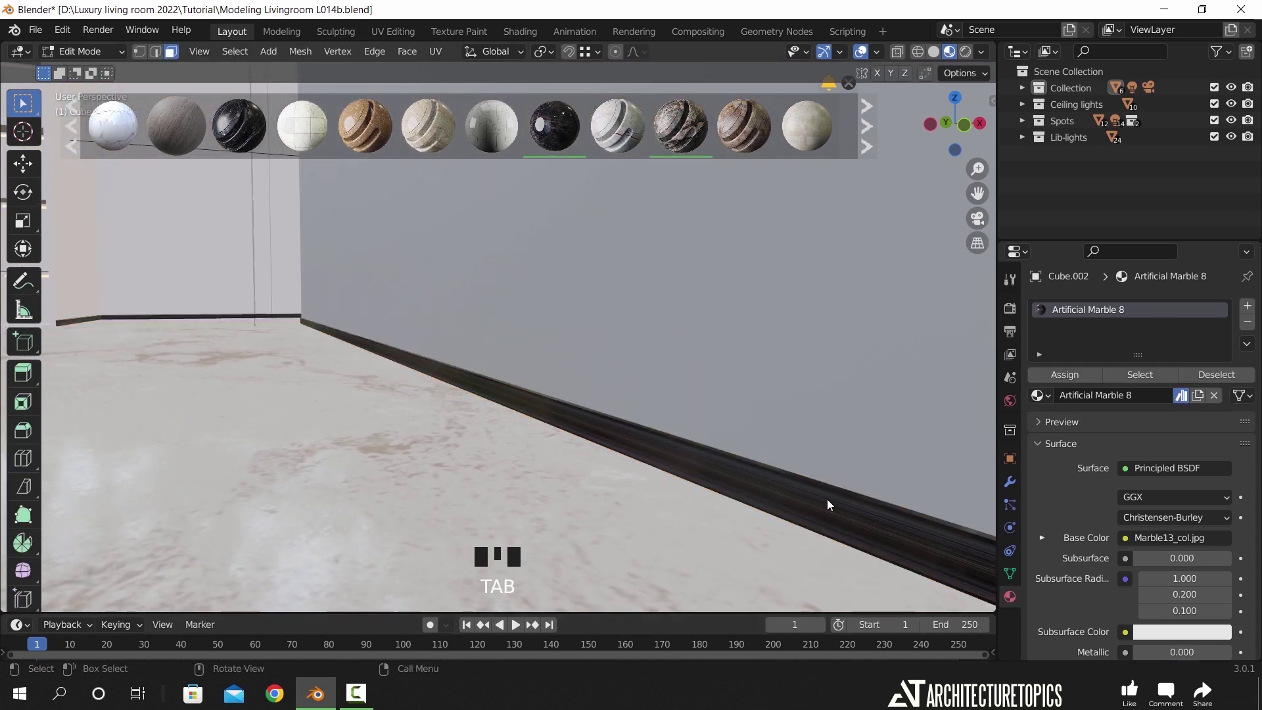
pyautogui.press('Tab')
pyautogui.click(827, 499)
pyautogui.click(810, 502)
pyautogui.press('Tab')
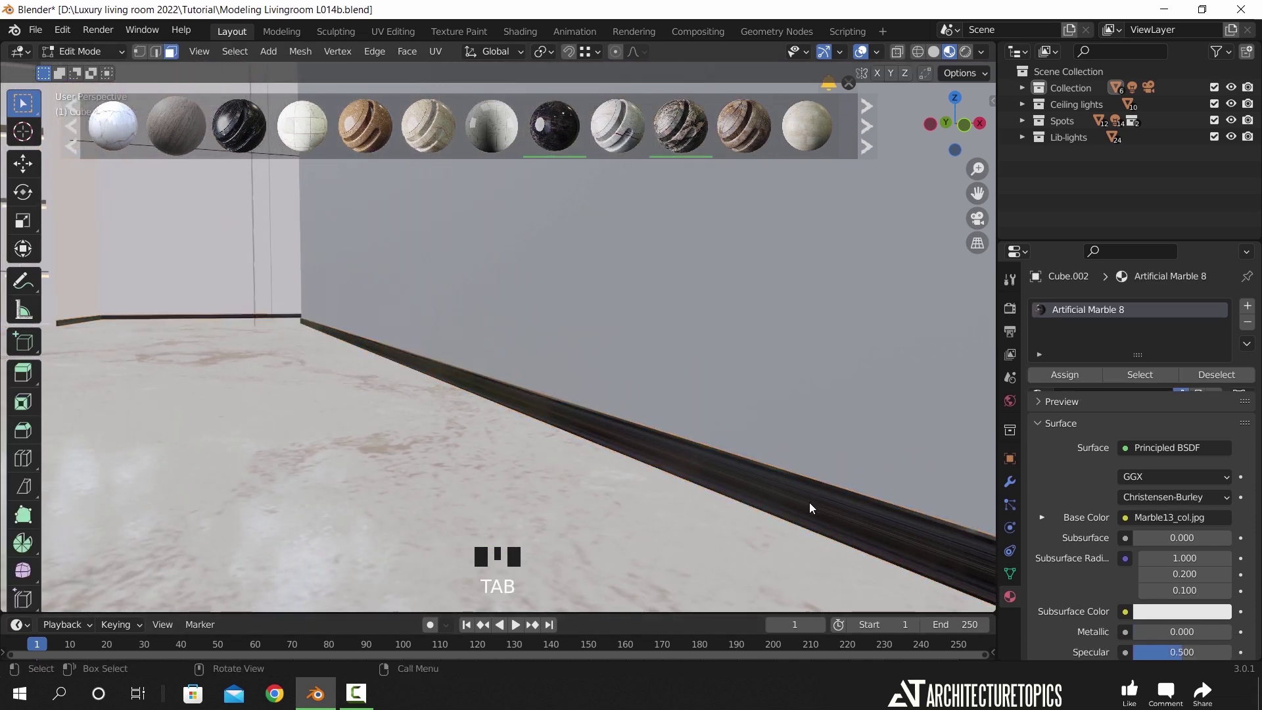
pyautogui.press('a')
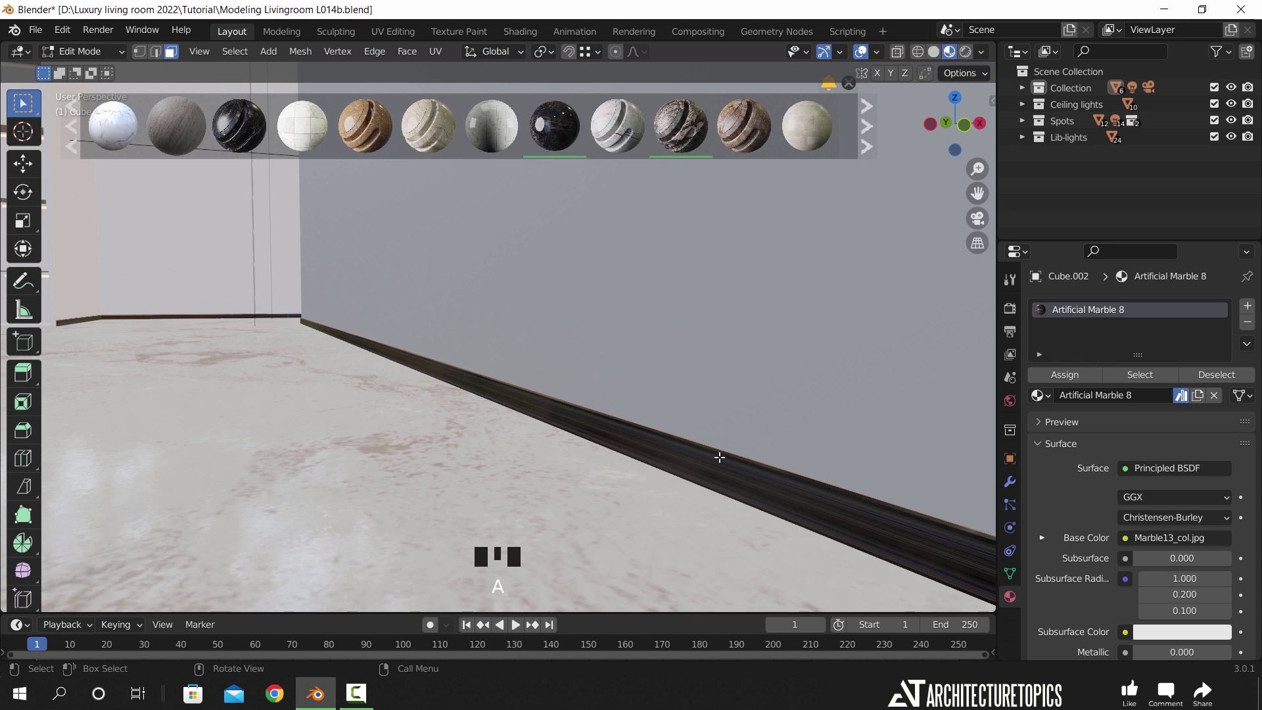
pyautogui.scroll(-5, 739, 471)
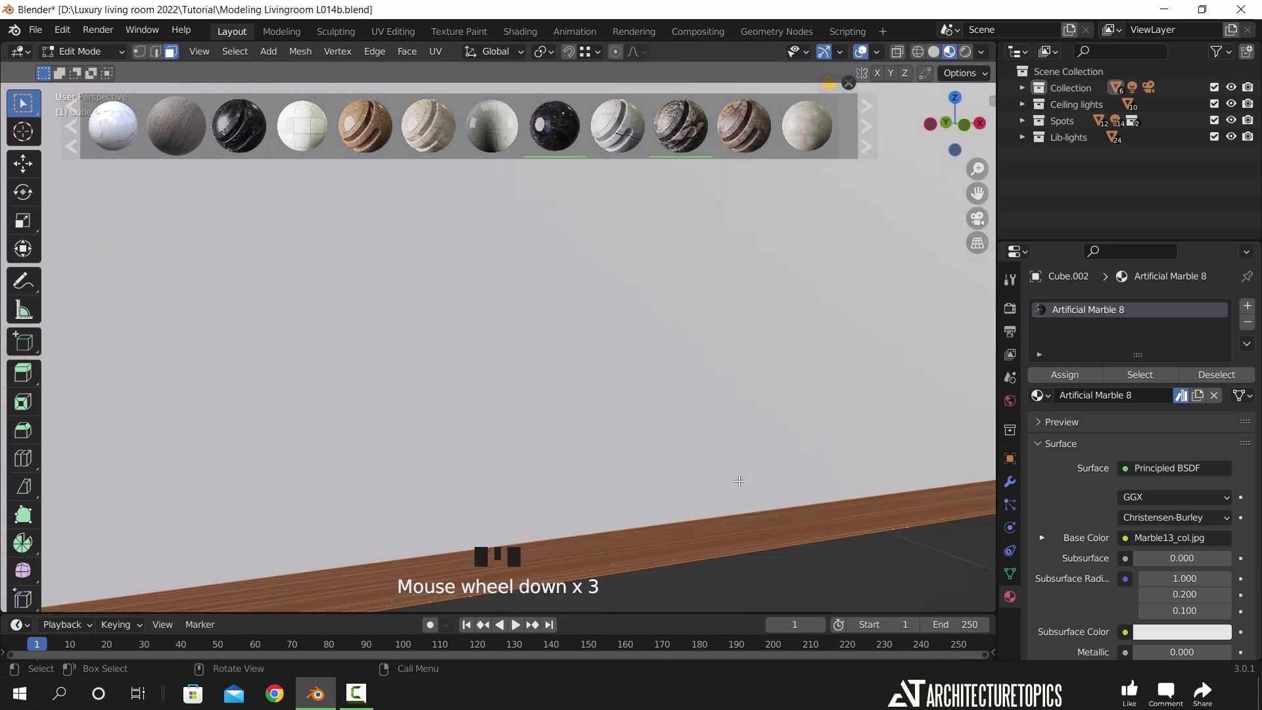
pyautogui.moveTo(682, 471); pyautogui.dragTo(620, 362, button='middle')
# - Apply the baseboard's Solidify modifier and return to Edit Mode on its mesh
pyautogui.click(1010, 482)
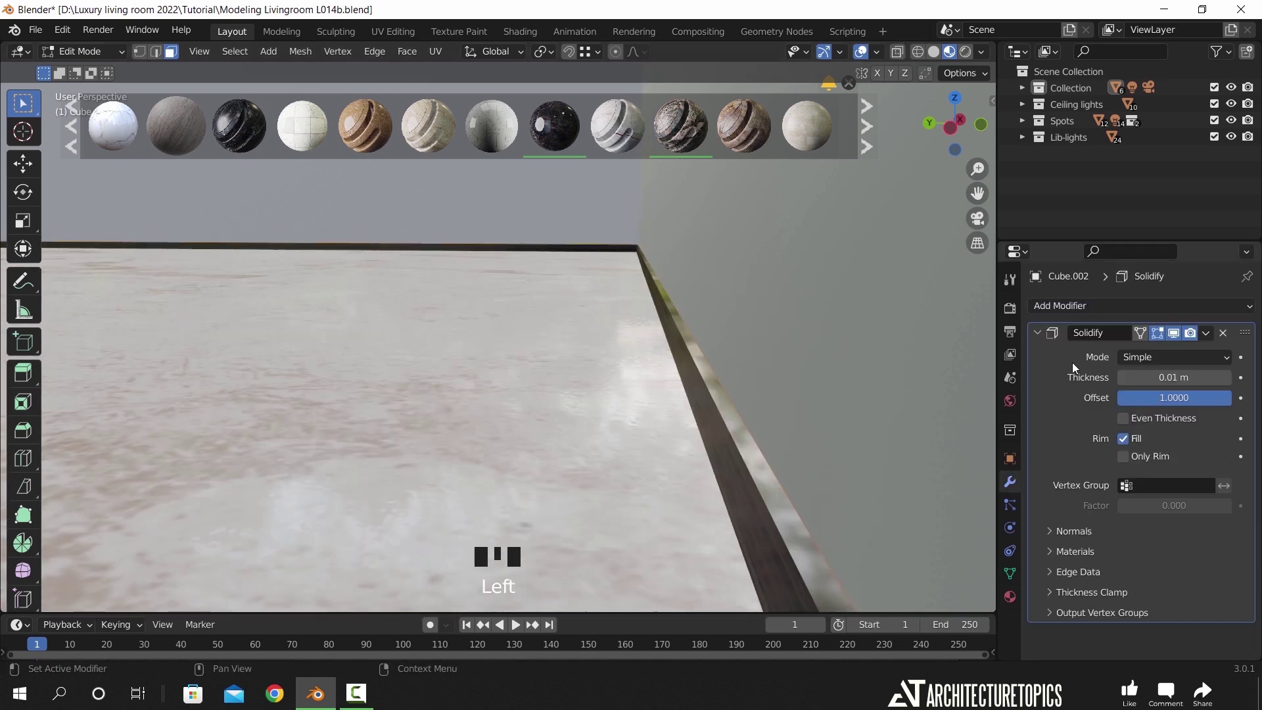
pyautogui.click(1206, 338)
pyautogui.press('Tab')
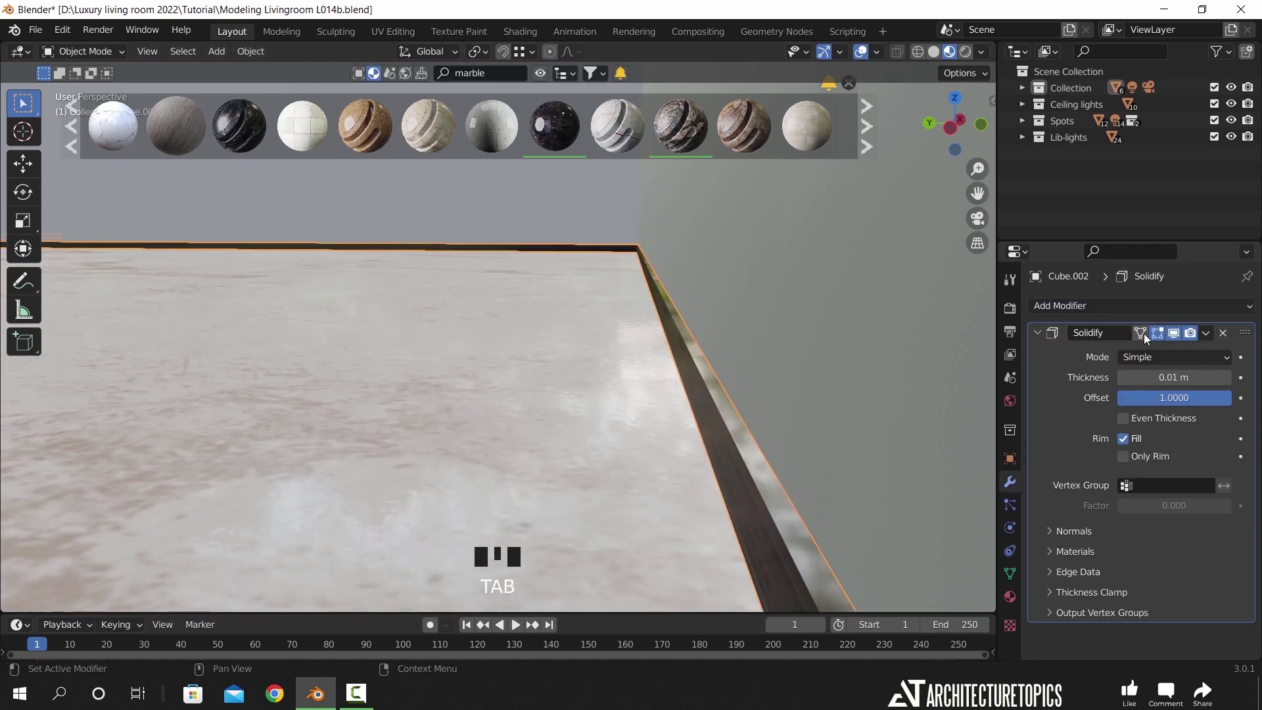
pyautogui.click(1208, 333)
pyautogui.click(1131, 353)
pyautogui.press('Tab')
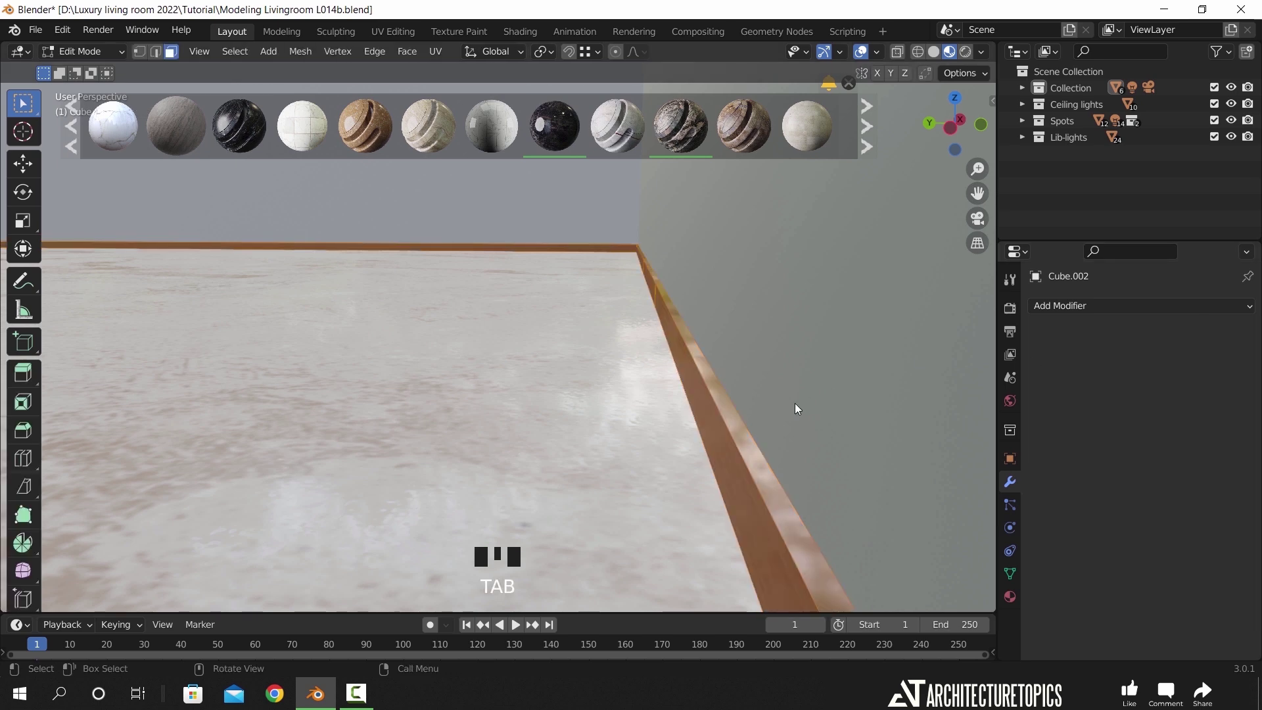
# - Unwrap the baseboard's faces with Smart UV Project using the default options
pyautogui.keyDown('shift'); pyautogui.moveTo(699, 384); pyautogui.dragTo(848, 368, button='middle'); pyautogui.keyUp('shift')
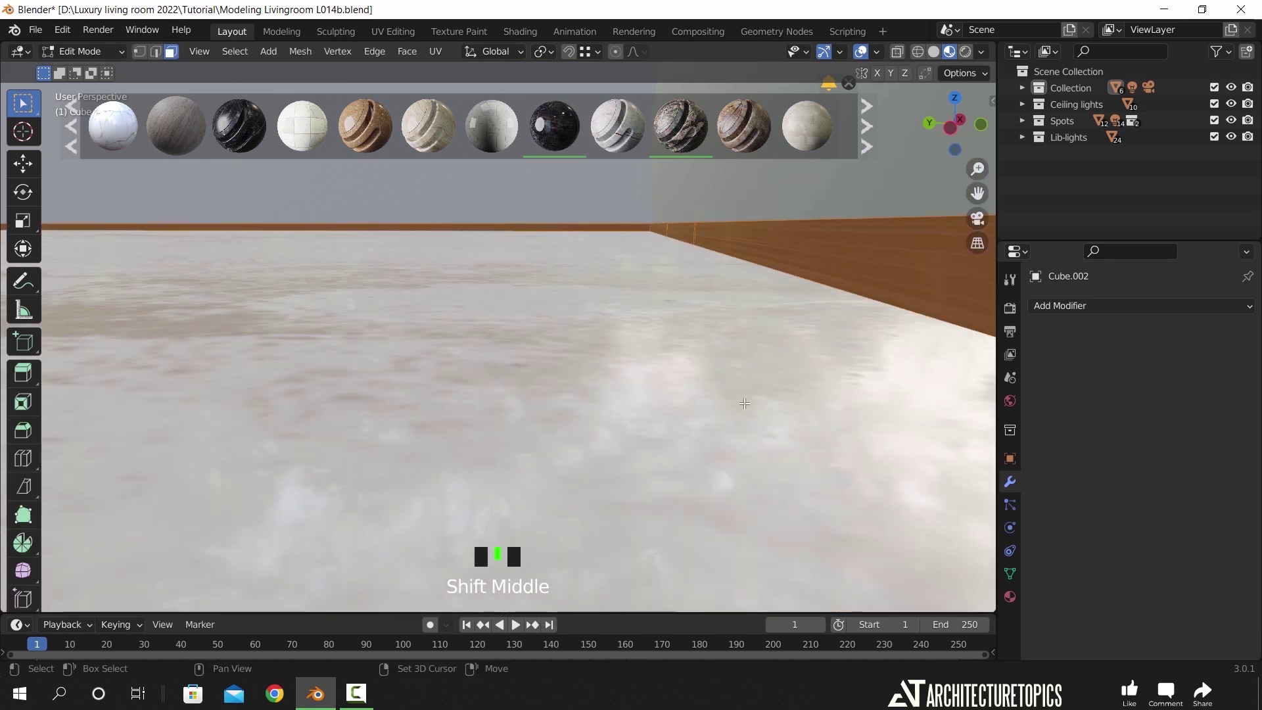
pyautogui.press('u')
pyautogui.click(868, 350)
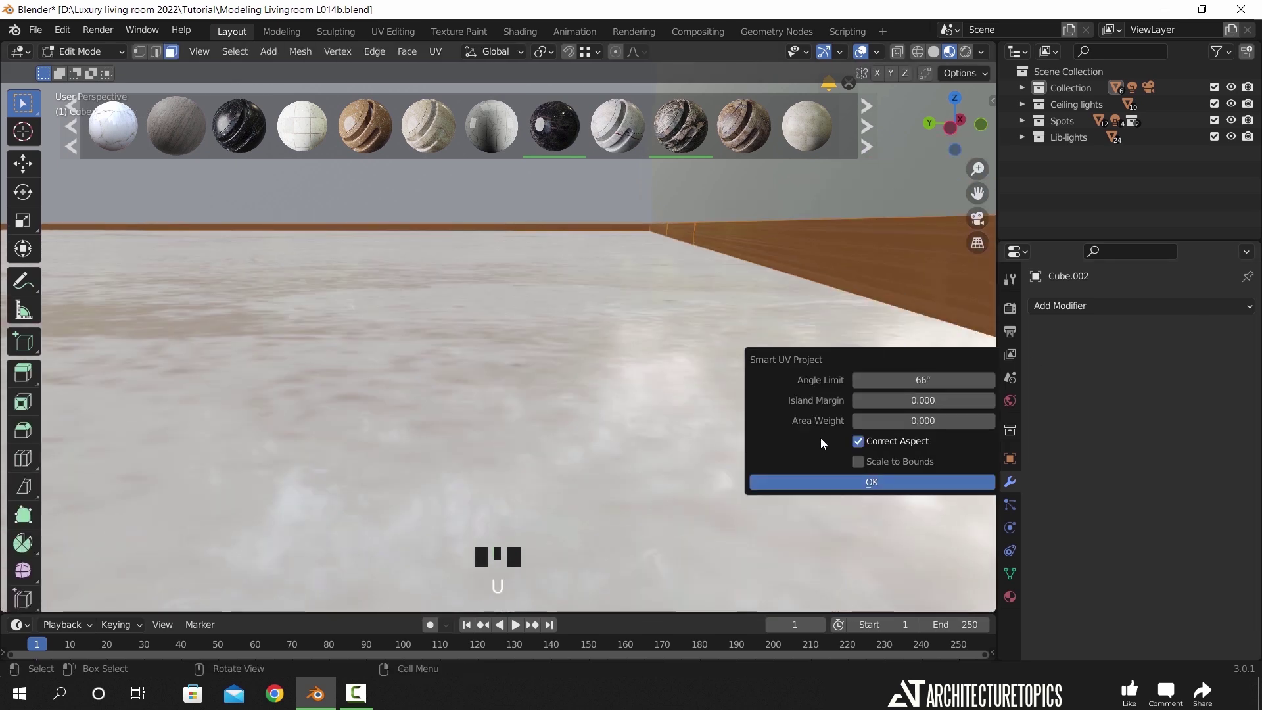
pyautogui.click(818, 480)
# - Unwrap the baseboard's faces with Cube Projection
pyautogui.moveTo(758, 329)
pyautogui.keyDown('shift'); pyautogui.mouseDown(button='middle')
pyautogui.moveTo(733, 329)
pyautogui.moveTo(772, 338)
pyautogui.mouseUp(button='middle'); pyautogui.keyUp('shift')
pyautogui.press('u')
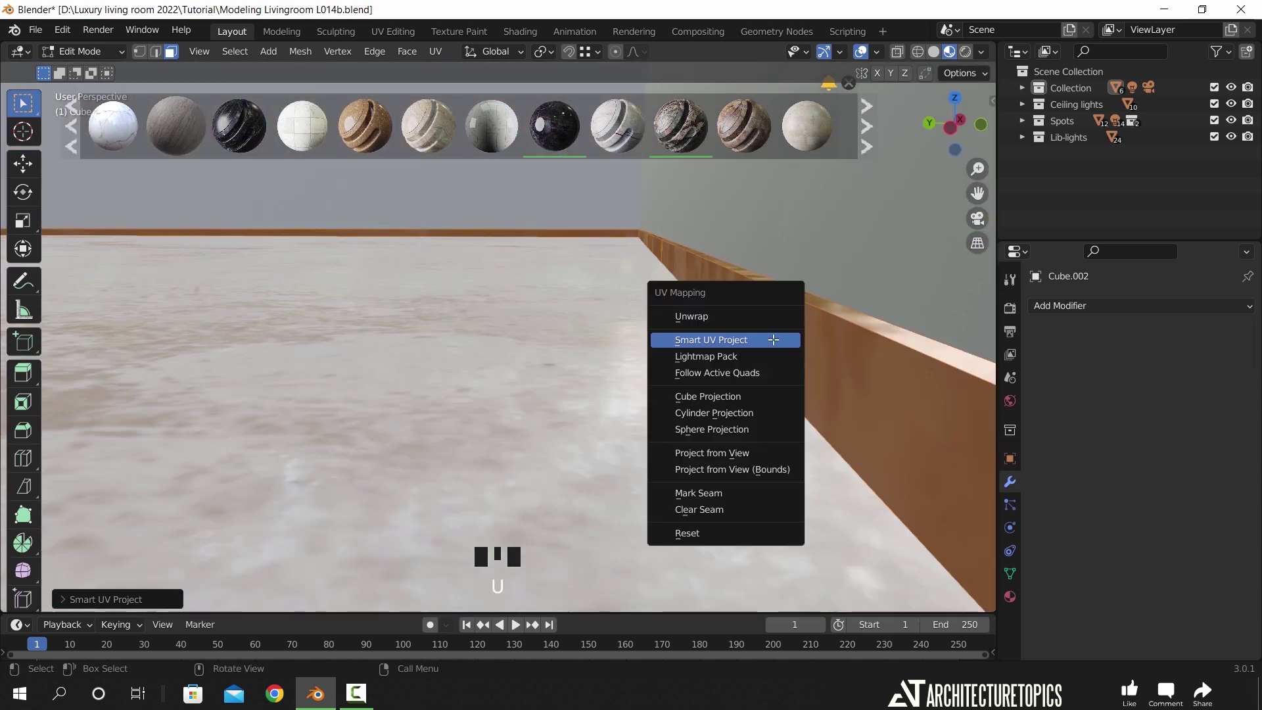
pyautogui.click(747, 397)
pyautogui.moveTo(719, 399); pyautogui.dragTo(565, 58, button='middle')
# - Scale all of the baseboard's UVs by 5 in the UV Editing workspace while viewing the baseboard up close
pyautogui.click(407, 36)
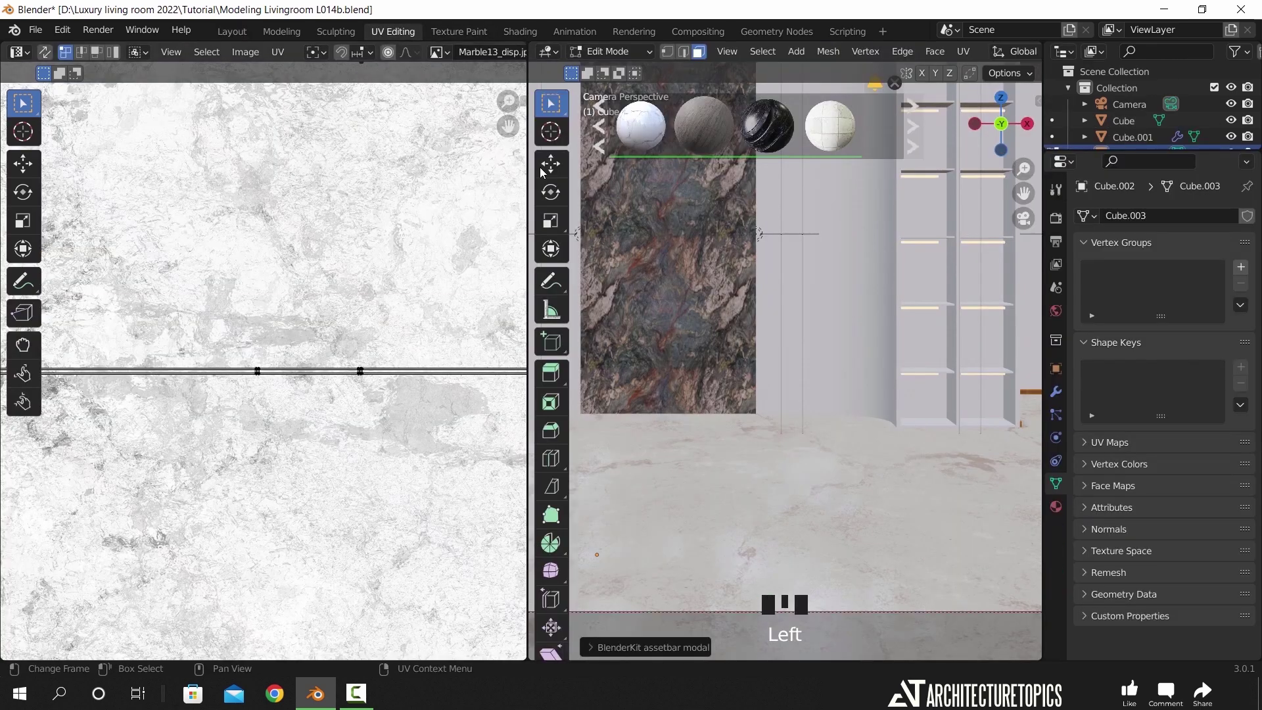
pyautogui.scroll(-4, 592, 361)
pyautogui.keyDown('shift'); pyautogui.moveTo(592, 361); pyautogui.dragTo(874, 276, button='middle'); pyautogui.keyUp('shift')
pyautogui.scroll(6, 795, 355)
pyautogui.scroll(8, 887, 441)
pyautogui.scroll(2, 875, 276)
pyautogui.scroll(-8, 380, 413)
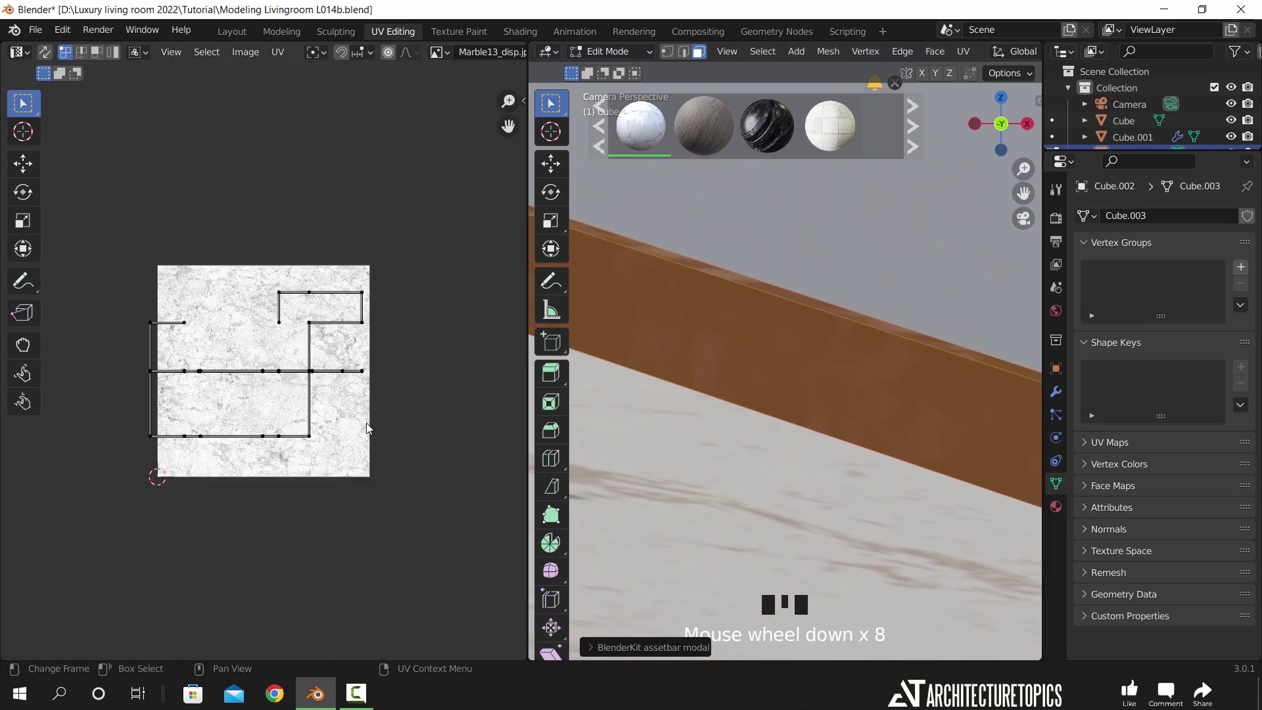
pyautogui.scroll(2, 366, 423)
pyautogui.press('a')
pyautogui.press('s')
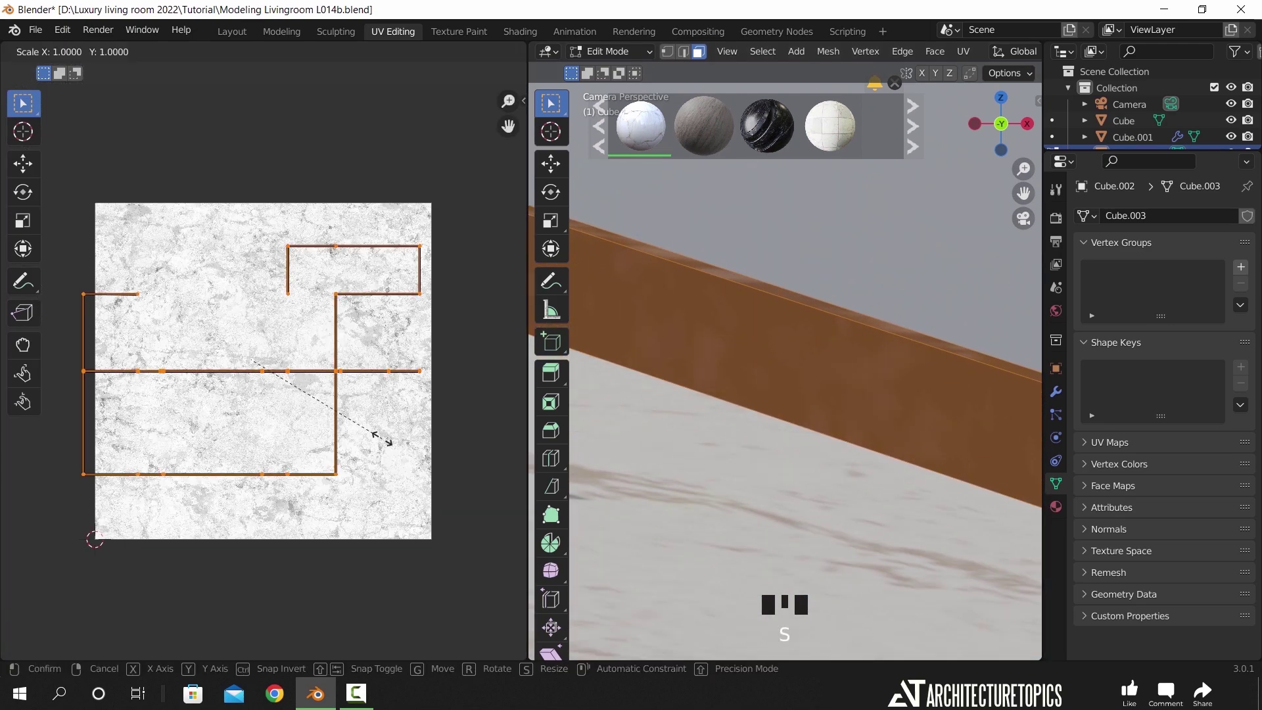
pyautogui.write('5')
pyautogui.click(441, 482)
# - Scale the baseboard's UVs by a further factor of 2 and return to Object Mode
pyautogui.press('s')
pyautogui.write('2')
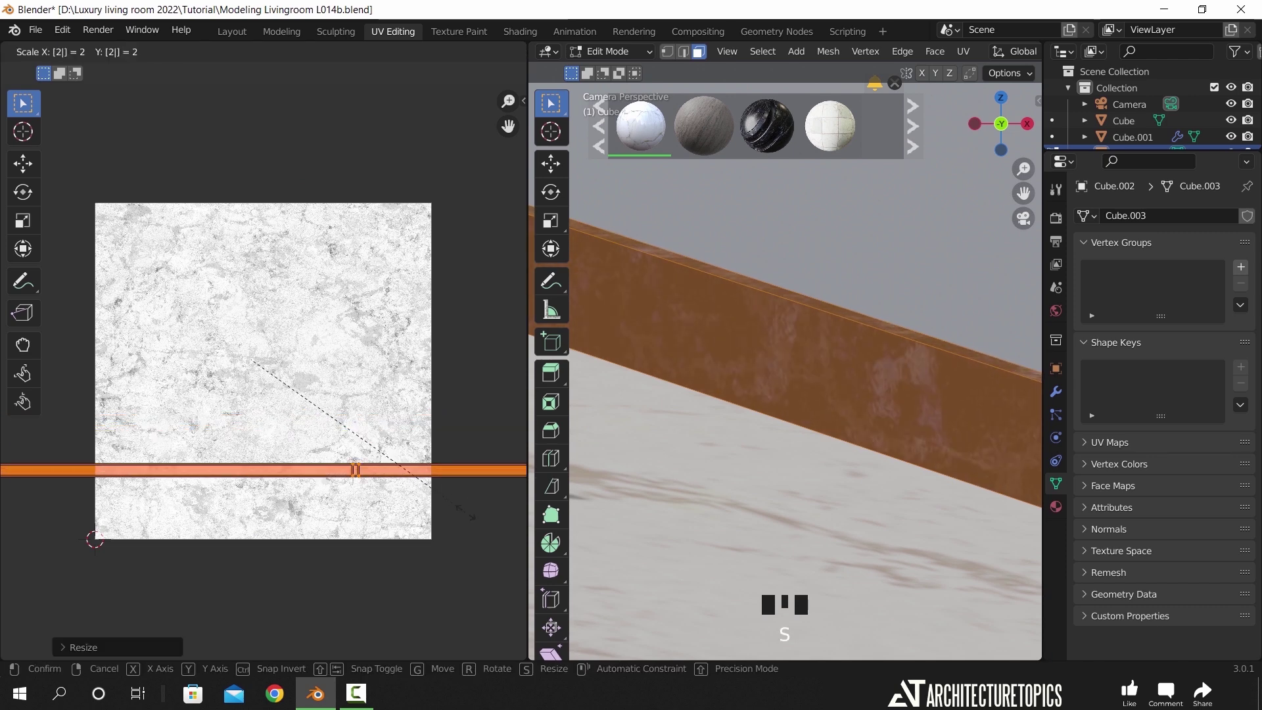
pyautogui.click(466, 512)
pyautogui.press('Tab')
# - Examine the baseboard's marble texture up close and view the room through the camera in the Layout workspace
pyautogui.keyDown('shift'); pyautogui.moveTo(764, 416); pyautogui.dragTo(901, 269, button='middle'); pyautogui.keyUp('shift')
pyautogui.scroll(-4, 866, 275)
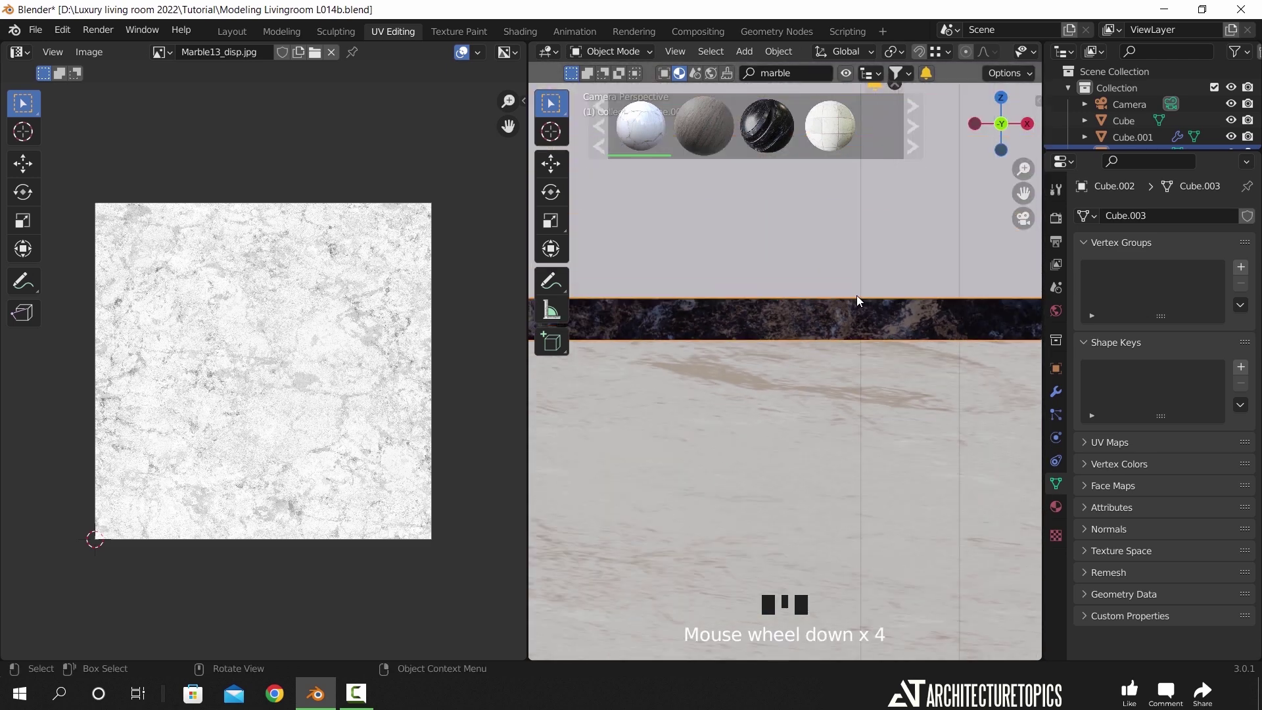
pyautogui.scroll(-5, 854, 369)
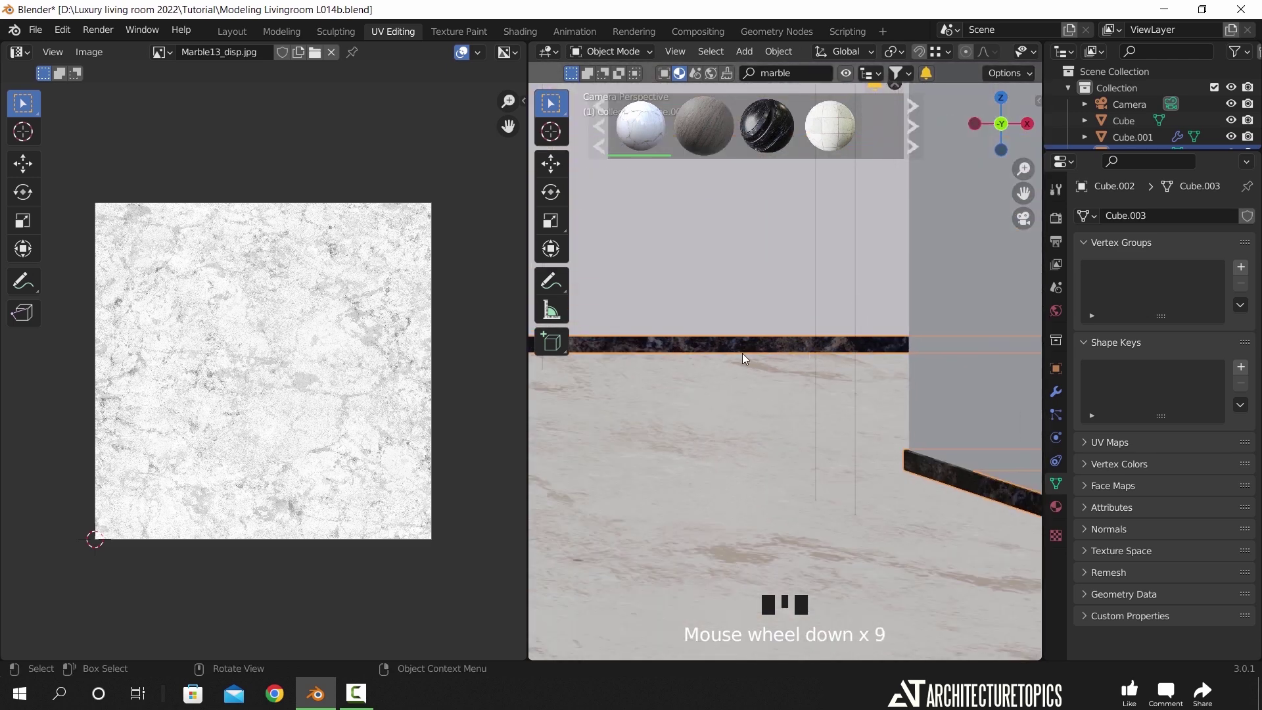
pyautogui.scroll(-4, 743, 353)
pyautogui.keyDown('shift'); pyautogui.moveTo(690, 373); pyautogui.dragTo(793, 384, button='middle'); pyautogui.keyUp('shift')
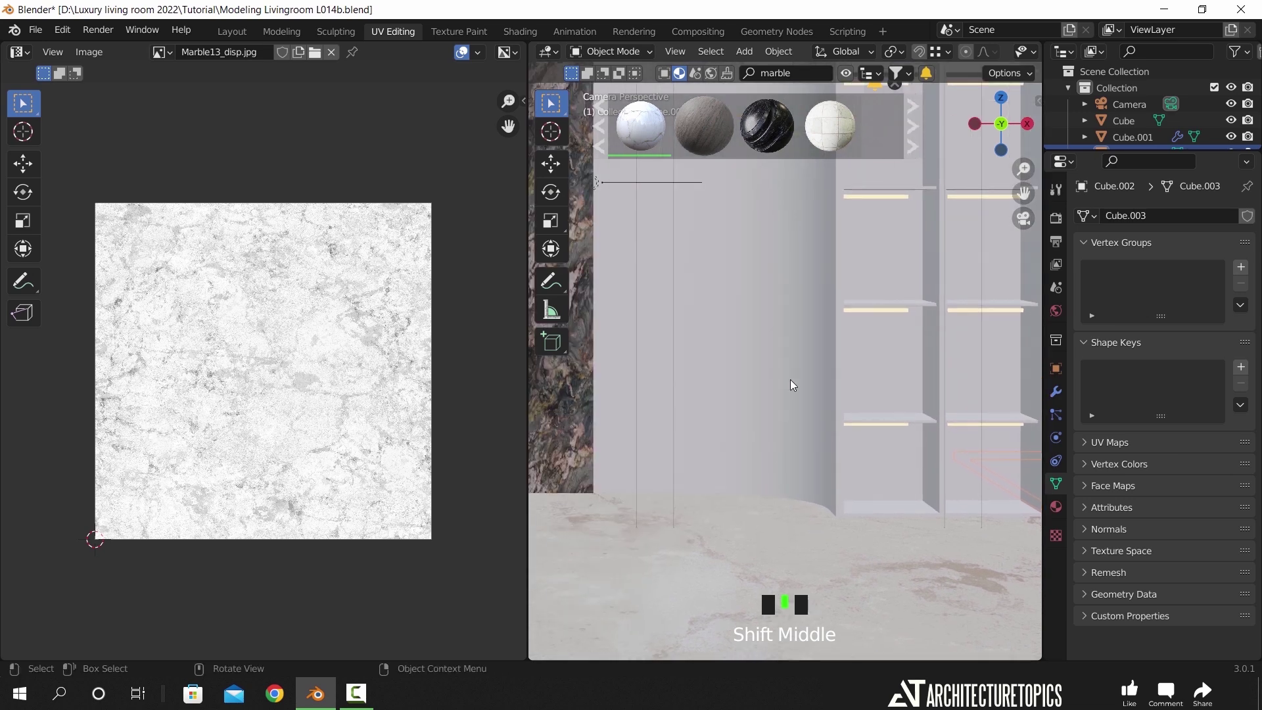
pyautogui.click(222, 32)
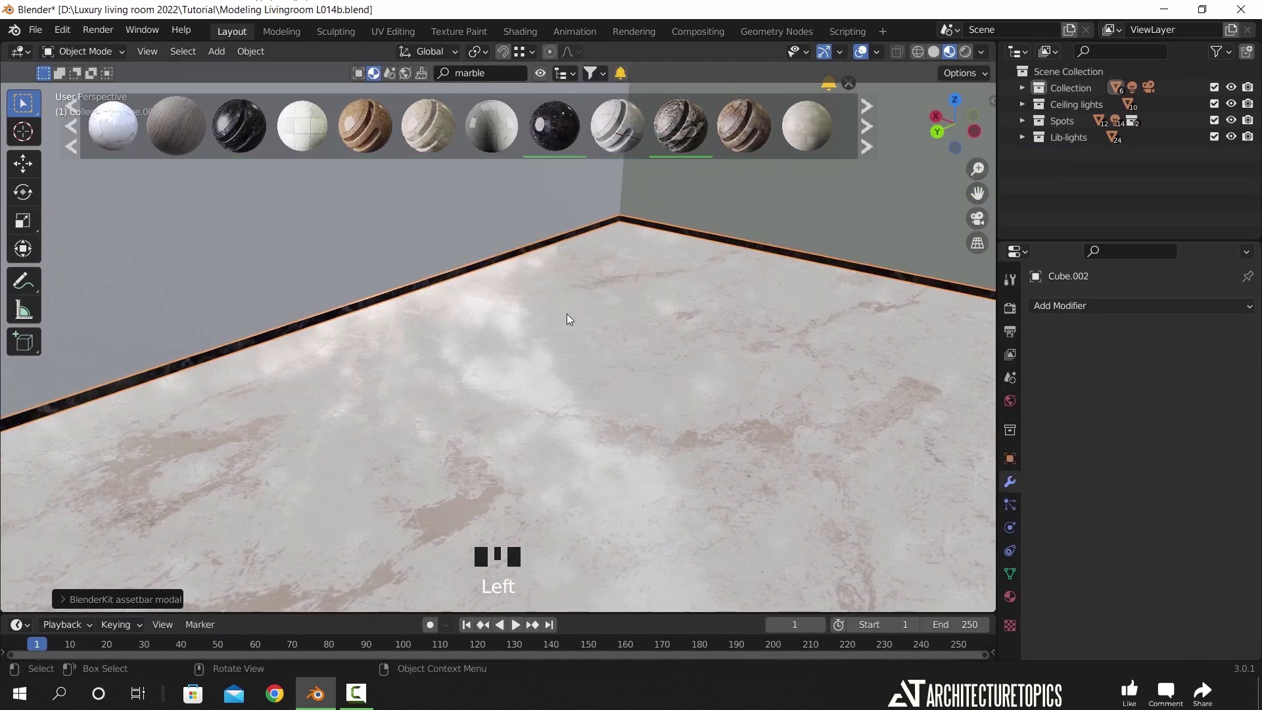
pyautogui.press('KP_0')
pyautogui.scroll(3, 609, 358)
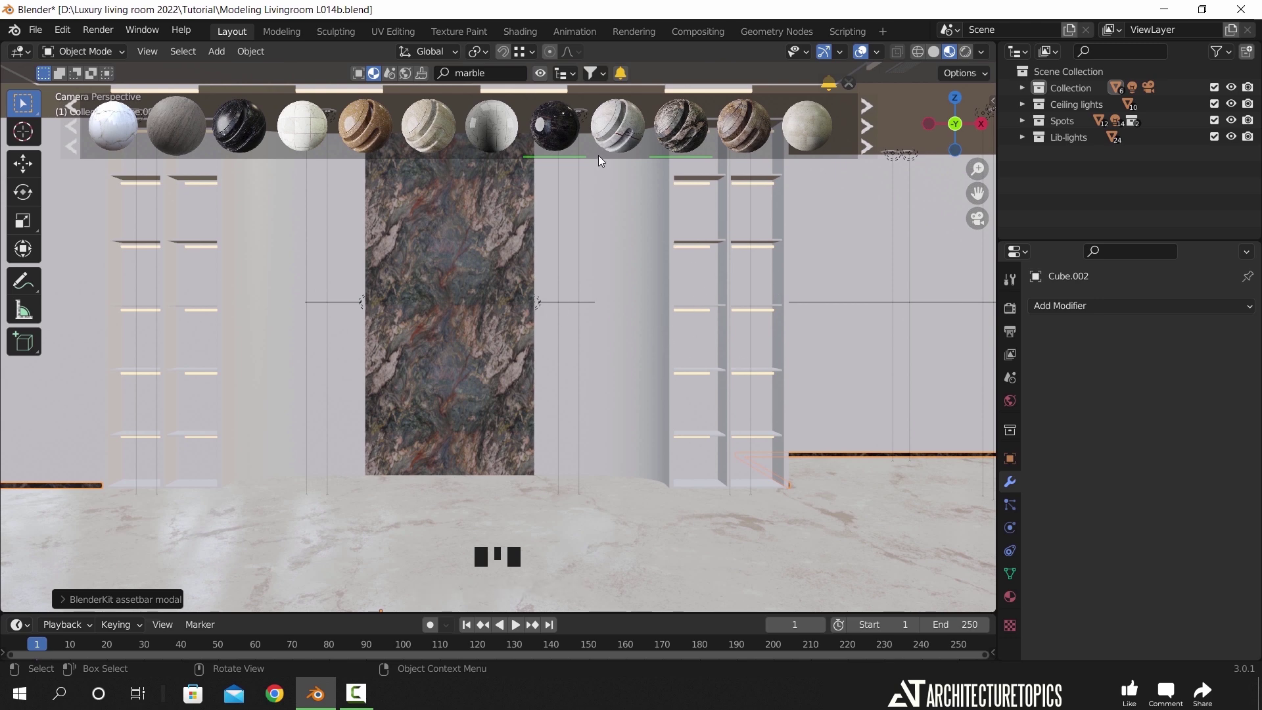
# - Search the BlenderKit materials for "plastic" and browse to the Orange grain plastic material
pyautogui.click(492, 71)
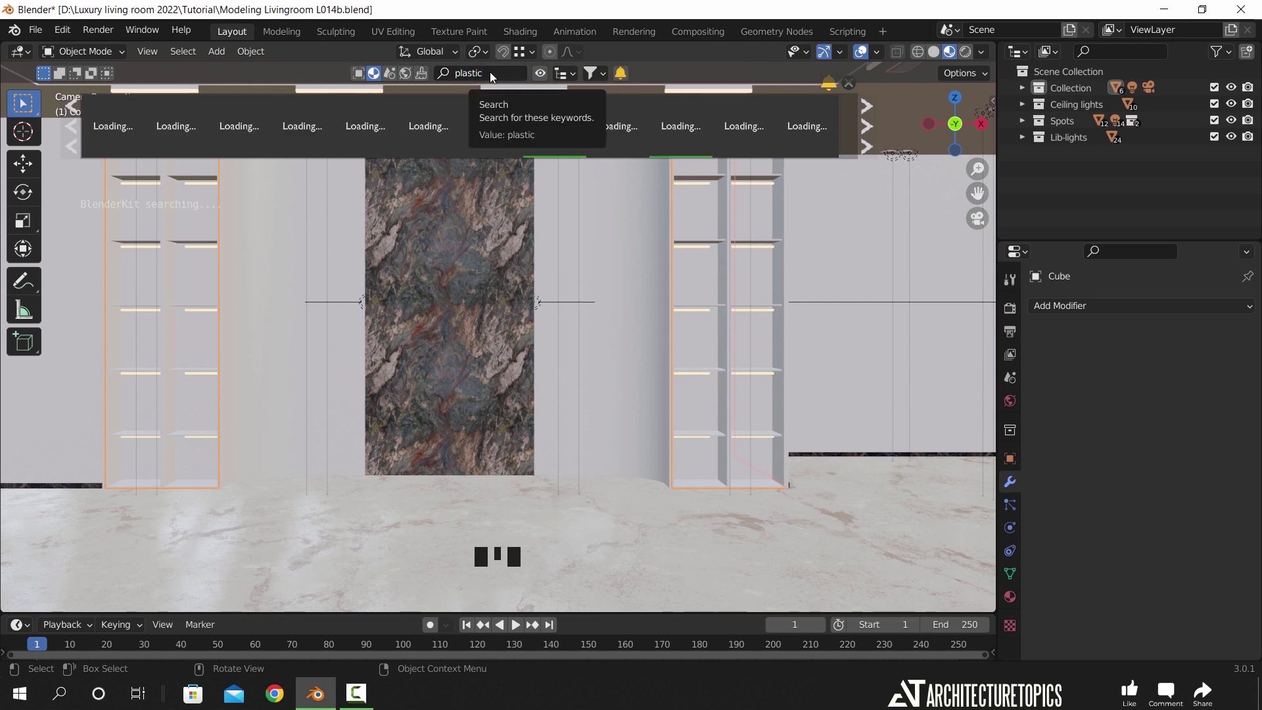
pyautogui.moveTo(419, 118)
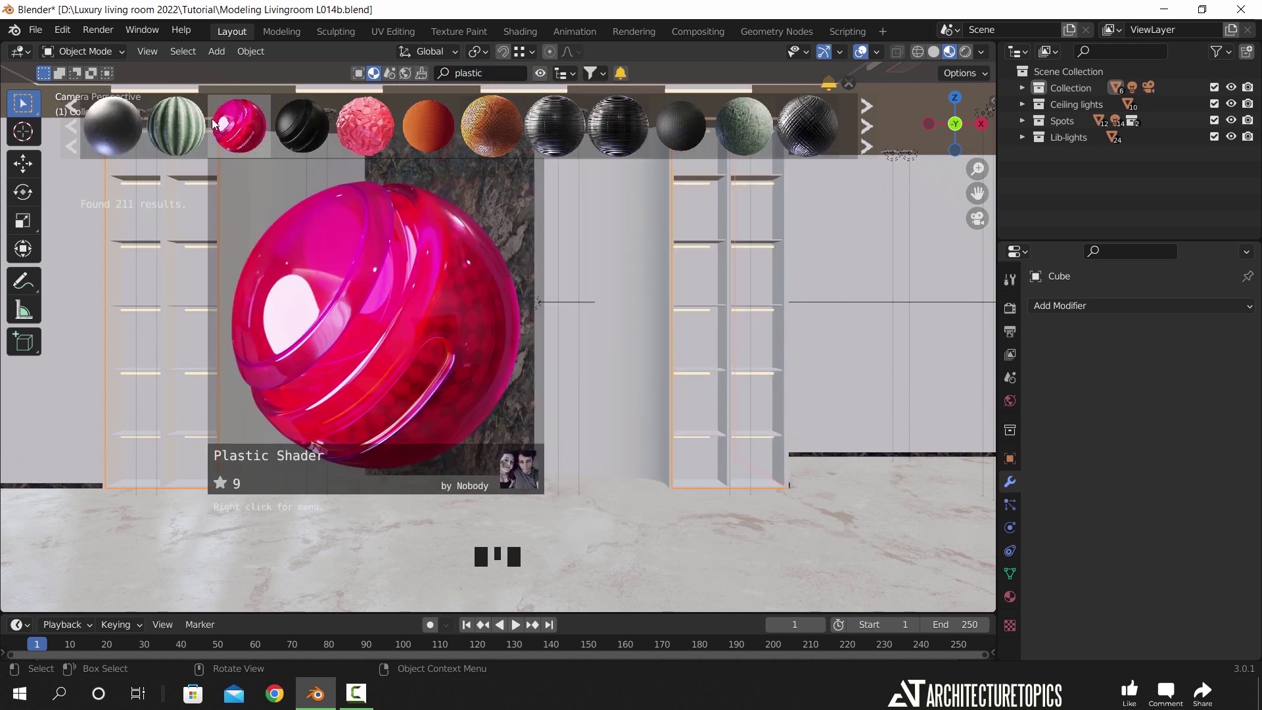
pyautogui.click(867, 136)
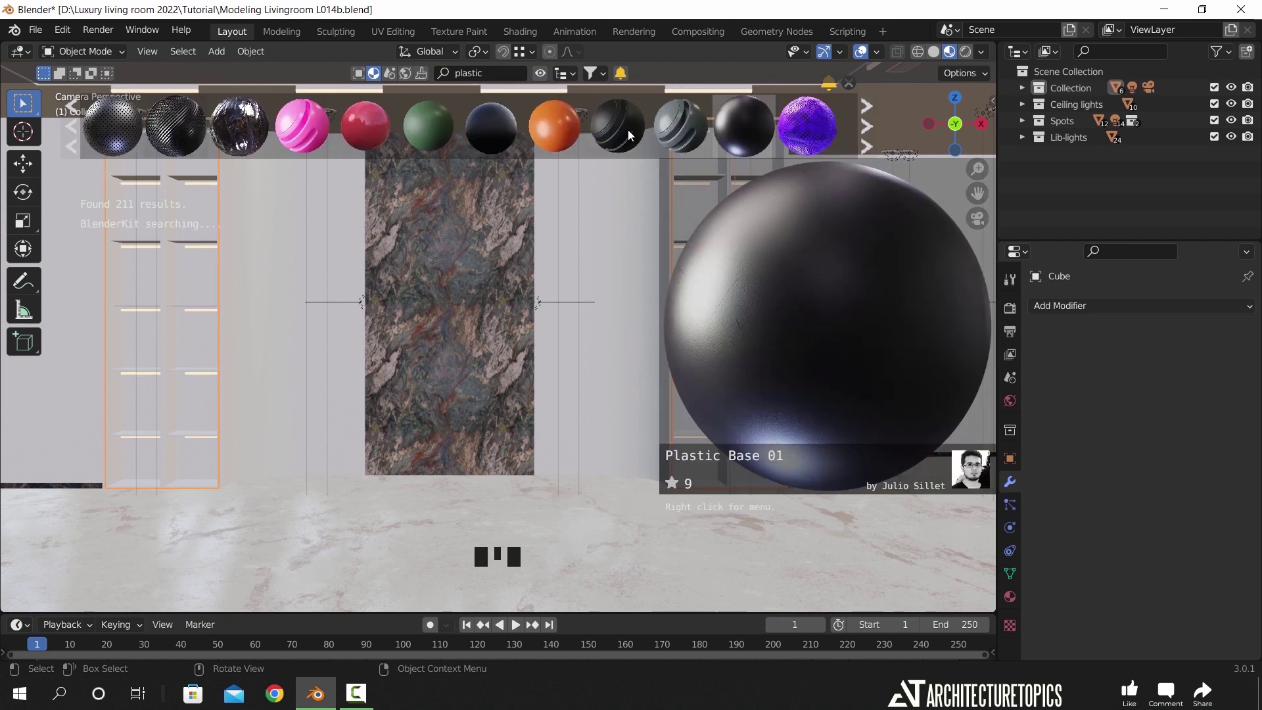
pyautogui.moveTo(561, 135)
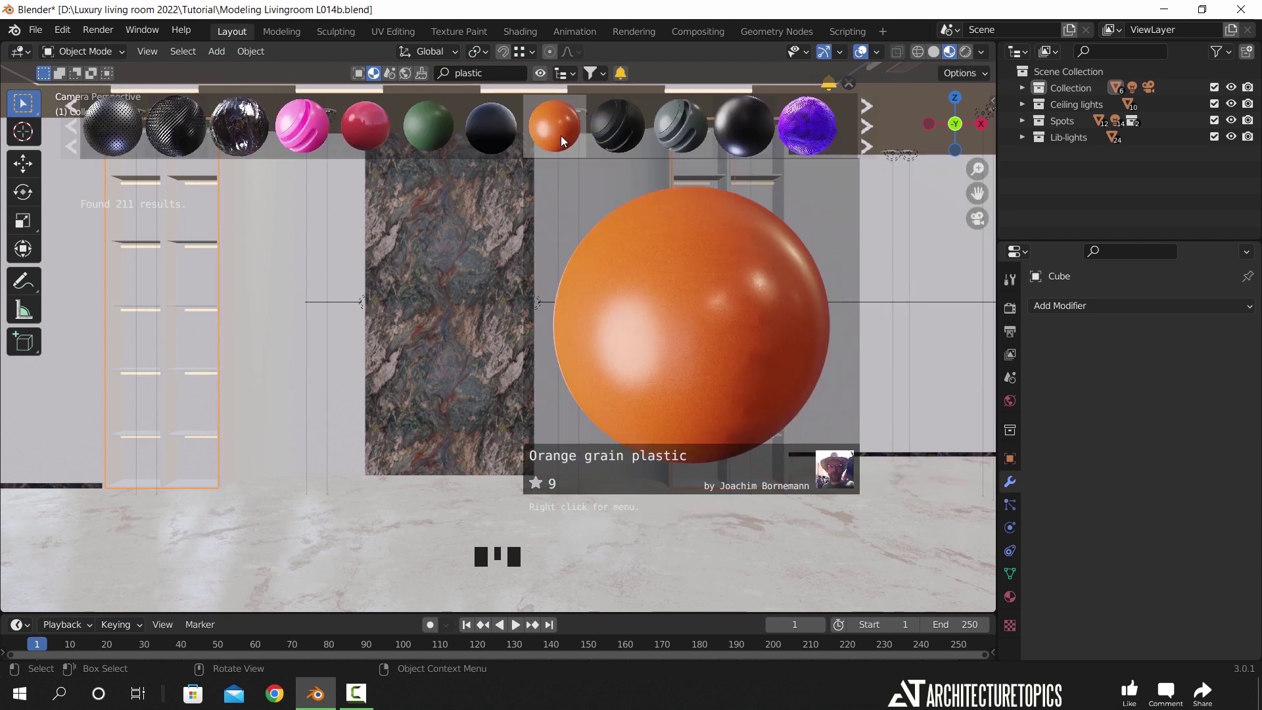
# - Select the shelf units and apply the Orange grain plastic material to them
pyautogui.moveTo(562, 135); pyautogui.dragTo(641, 207)
pyautogui.click(486, 54)
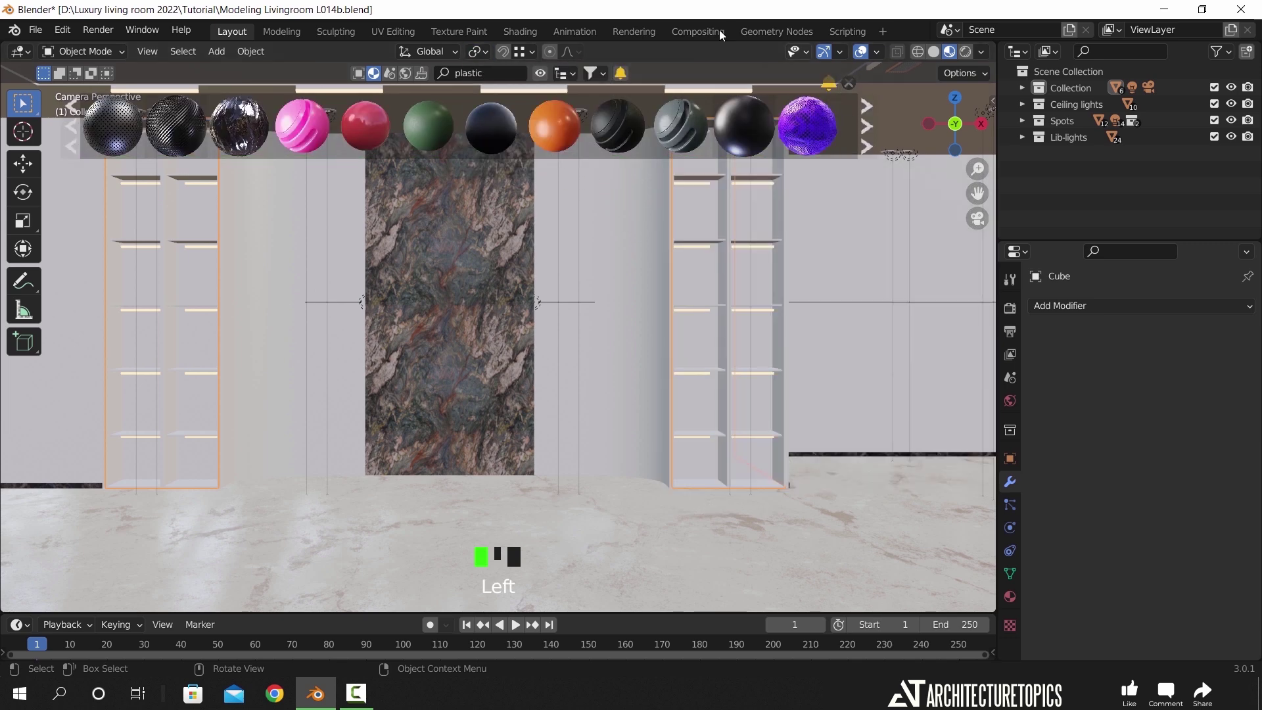
pyautogui.click(709, 303)
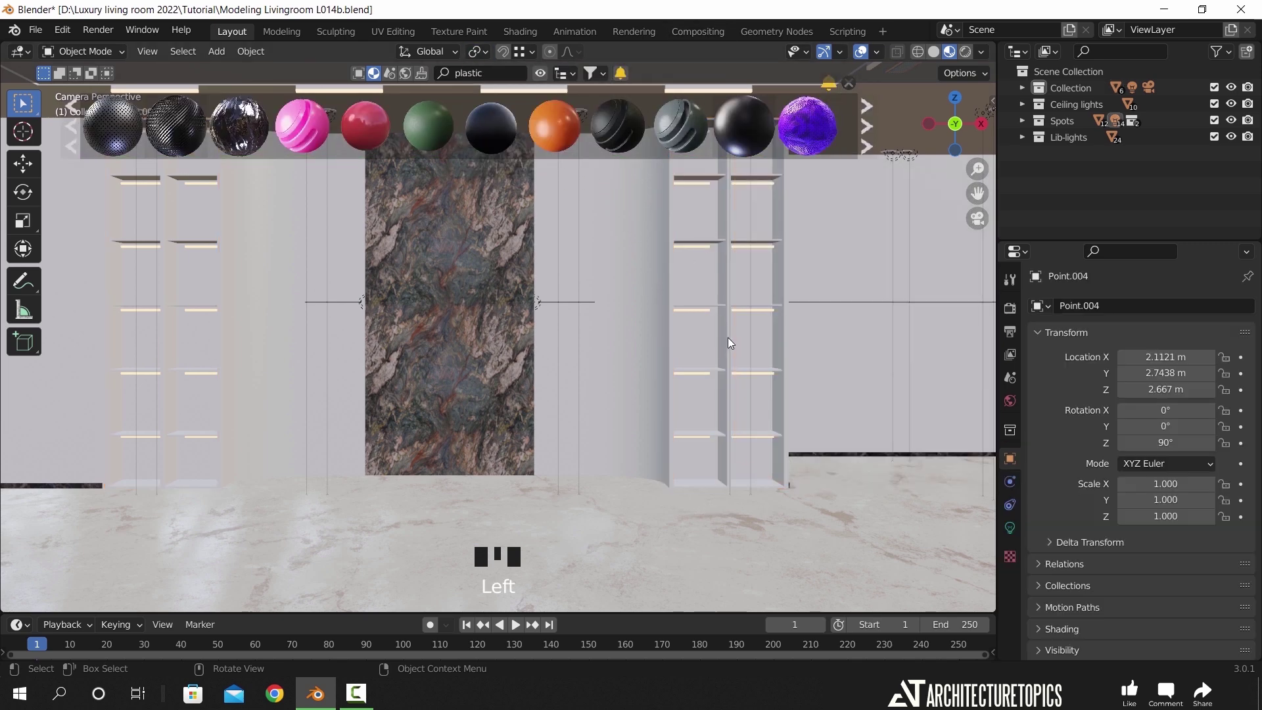
pyautogui.click(724, 340)
pyautogui.moveTo(570, 129)
pyautogui.moveTo(569, 129); pyautogui.dragTo(721, 323)
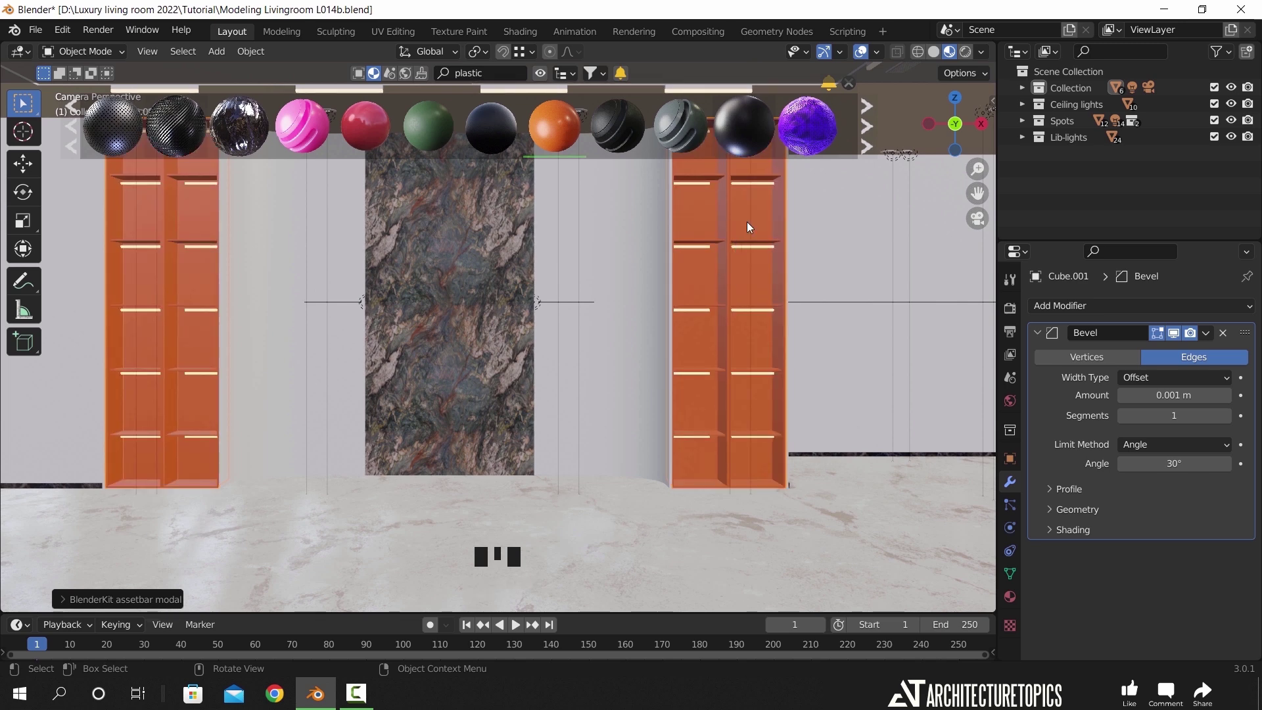
# - In the Shading workspace, hide the asset bar and disconnect the image texture from the Base Color of the shelves' Principled BSDF
pyautogui.click(520, 31)
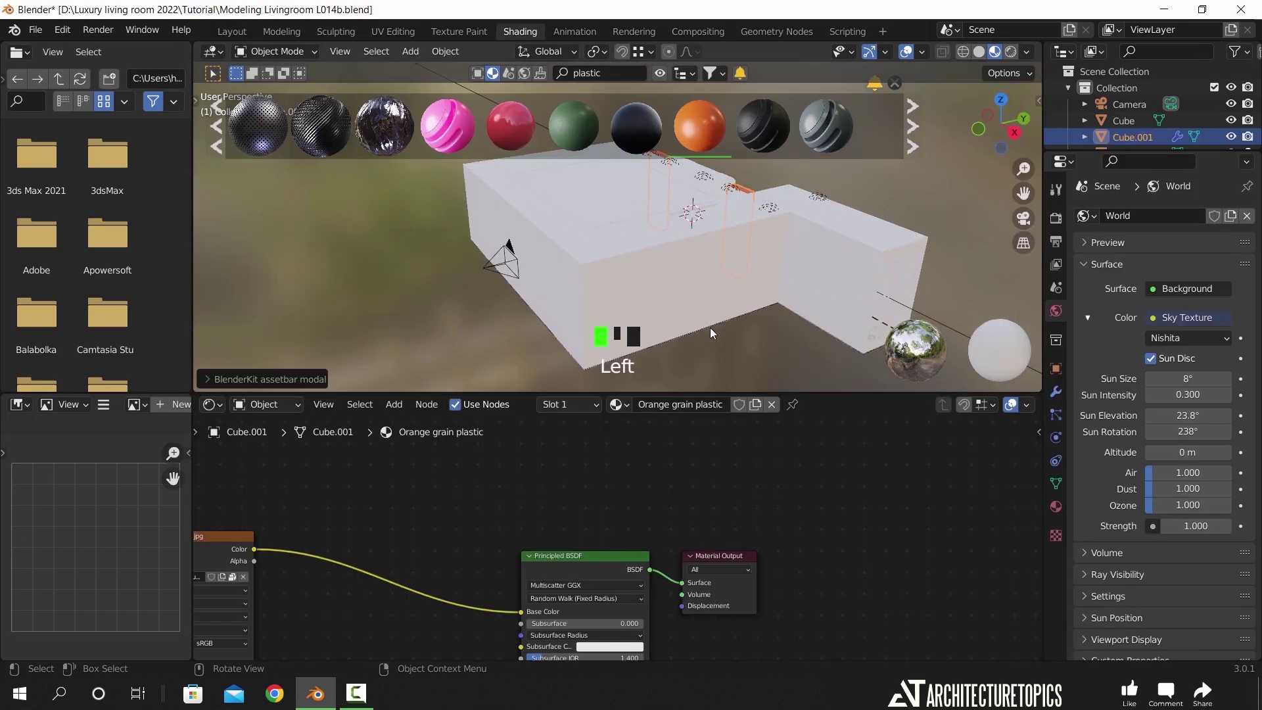
pyautogui.press('KP_Decimal')
pyautogui.moveTo(768, 301); pyautogui.dragTo(628, 288, button='middle')
pyautogui.scroll(3, 733, 272)
pyautogui.keyDown('shift'); pyautogui.moveTo(733, 272); pyautogui.dragTo(623, 306, button='middle'); pyautogui.keyUp('shift')
pyautogui.scroll(2, 623, 307)
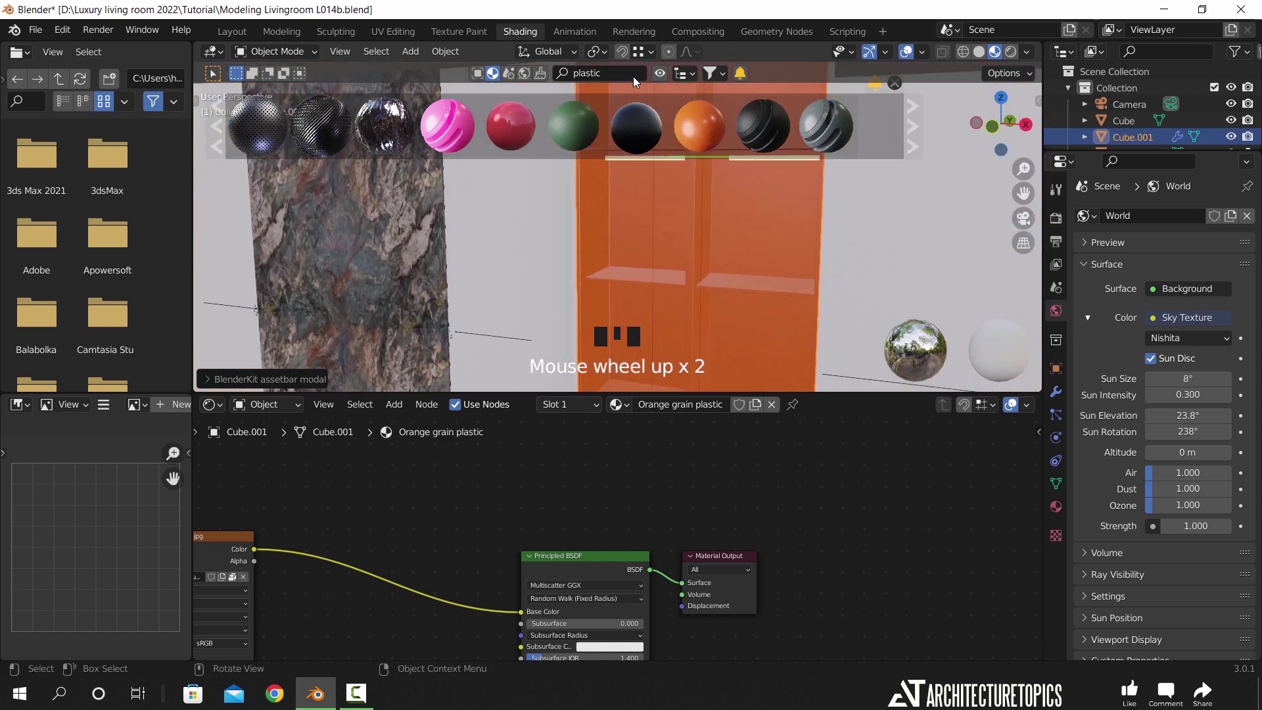
pyautogui.click(665, 99)
pyautogui.scroll(-7, 559, 519)
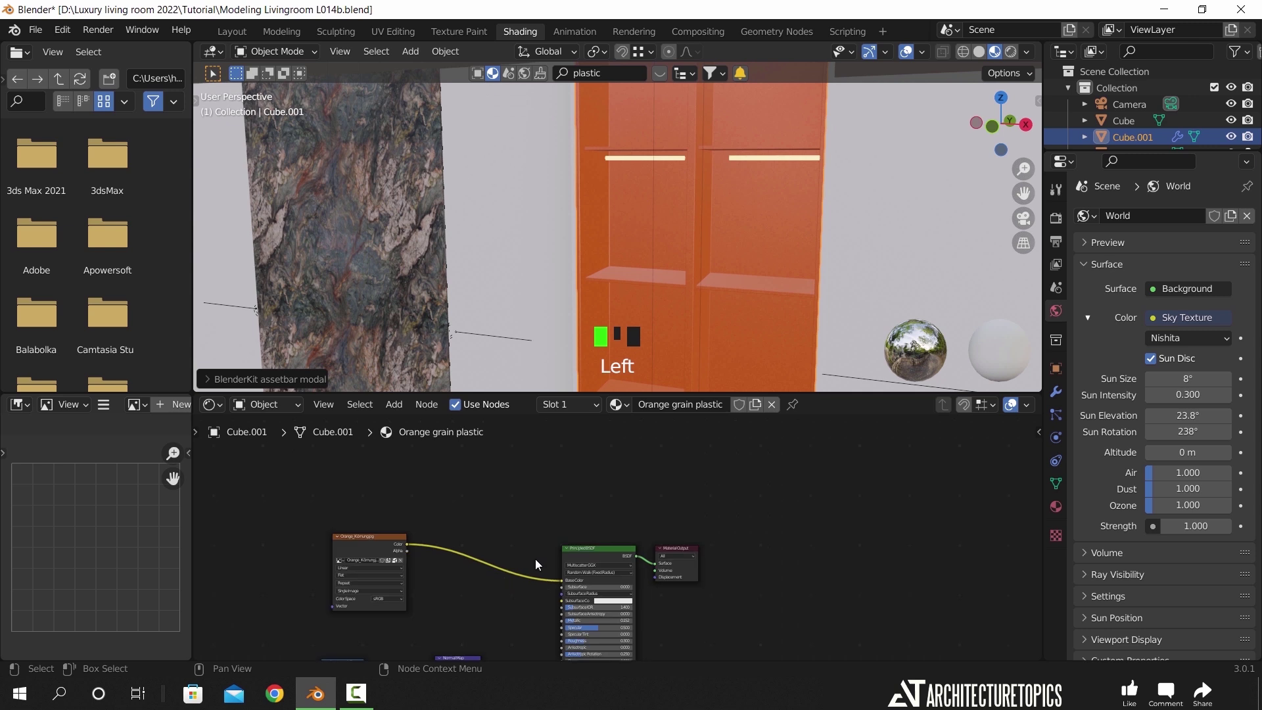
pyautogui.scroll(3, 547, 581)
pyautogui.moveTo(549, 585); pyautogui.dragTo(624, 476, button='middle')
pyautogui.moveTo(640, 469); pyautogui.dragTo(675, 477)
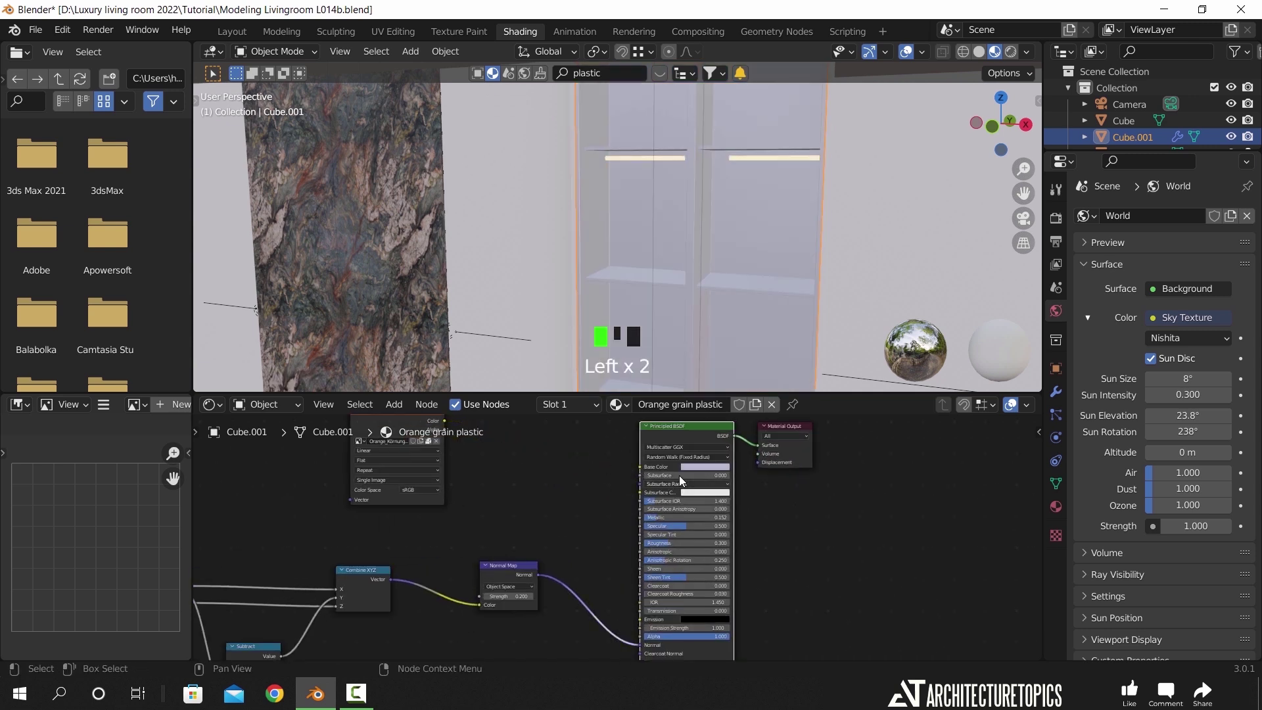
# - Sample a dark tone from the marble wall panel as the Base Color of the shelves' material
pyautogui.scroll(1, 730, 481)
pyautogui.click(730, 463)
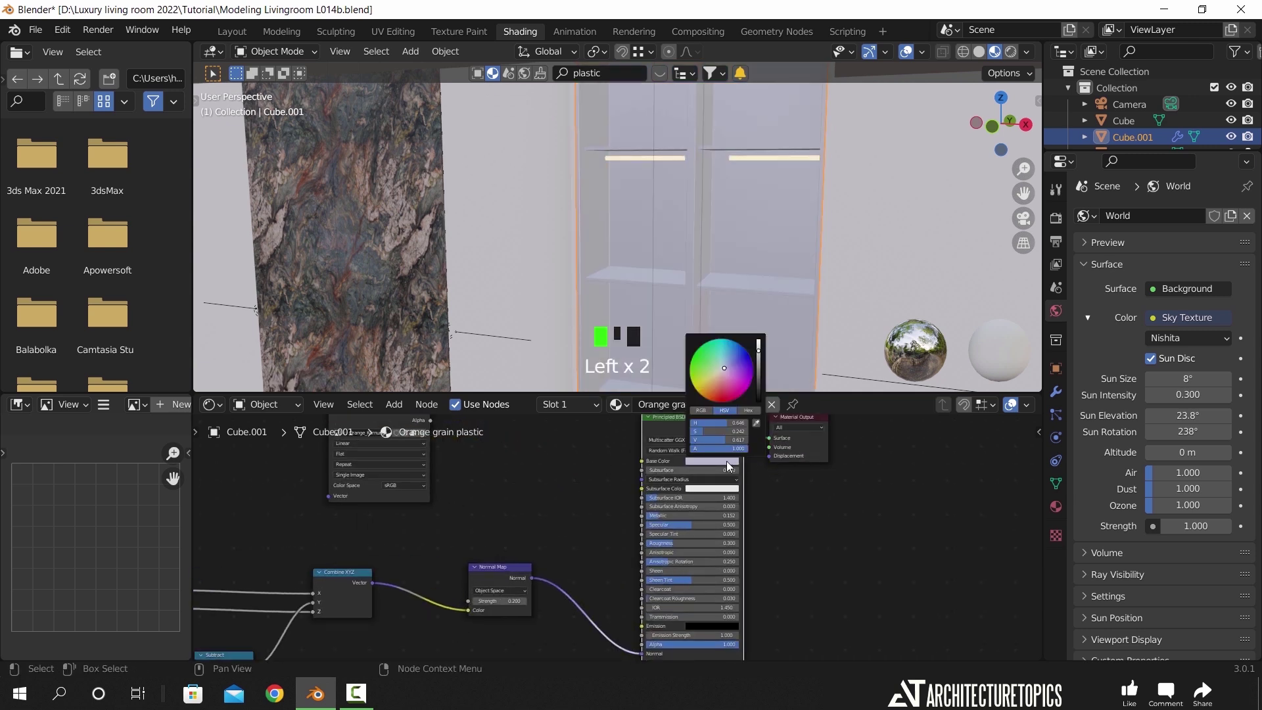
pyautogui.click(756, 424)
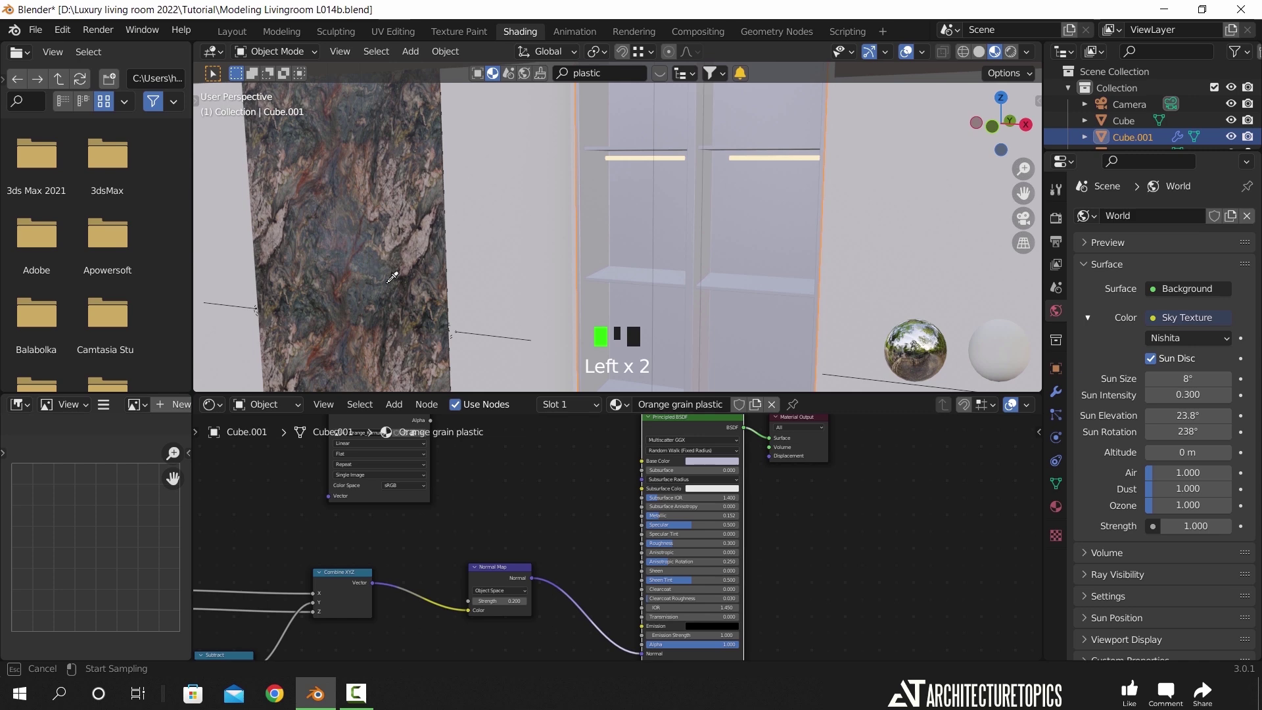
pyautogui.click(405, 290)
pyautogui.scroll(4, 778, 548)
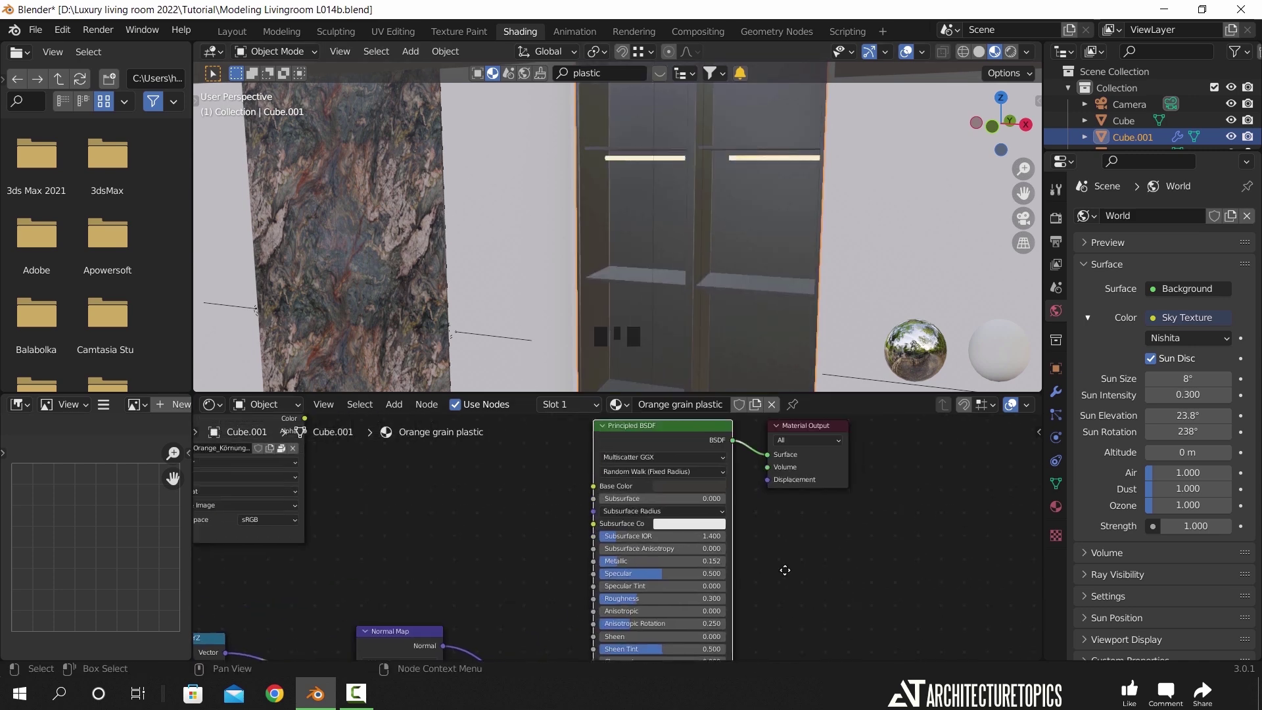
pyautogui.click(757, 497)
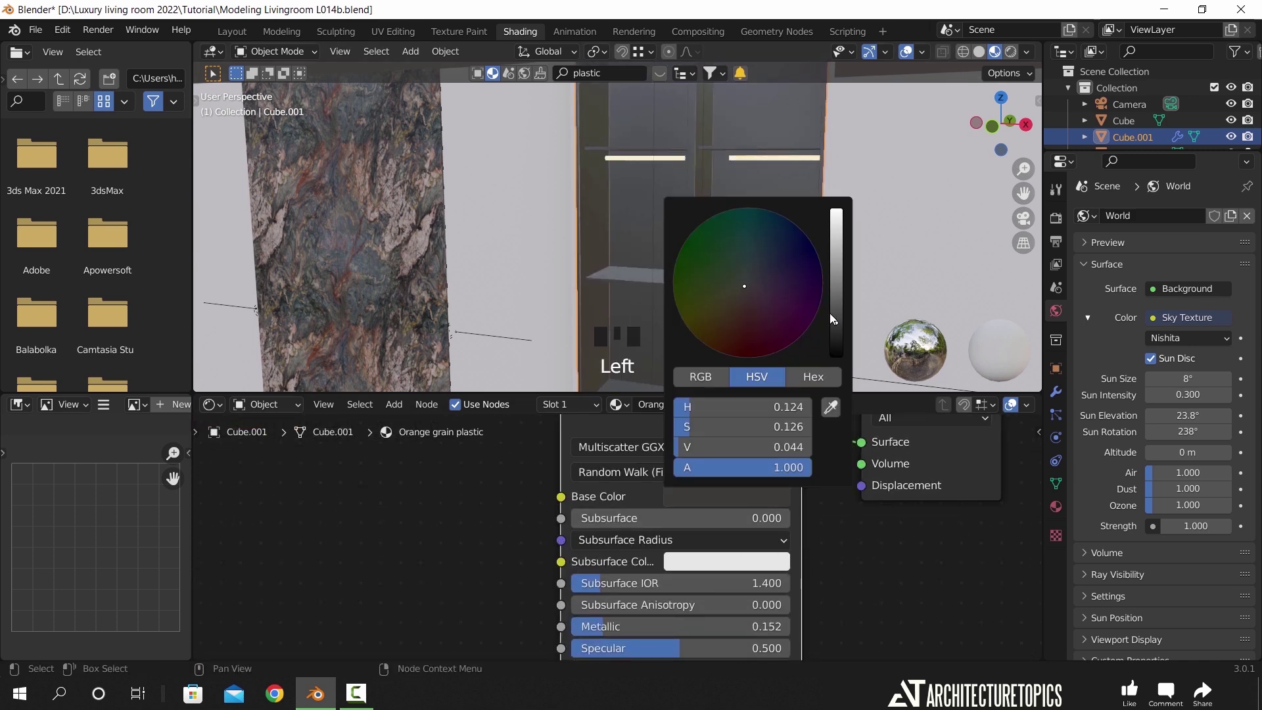
# - Set the Roughness of the shelves' material to 0.25 and check its reflections up close
pyautogui.moveTo(854, 551); pyautogui.dragTo(869, 459, button='middle')
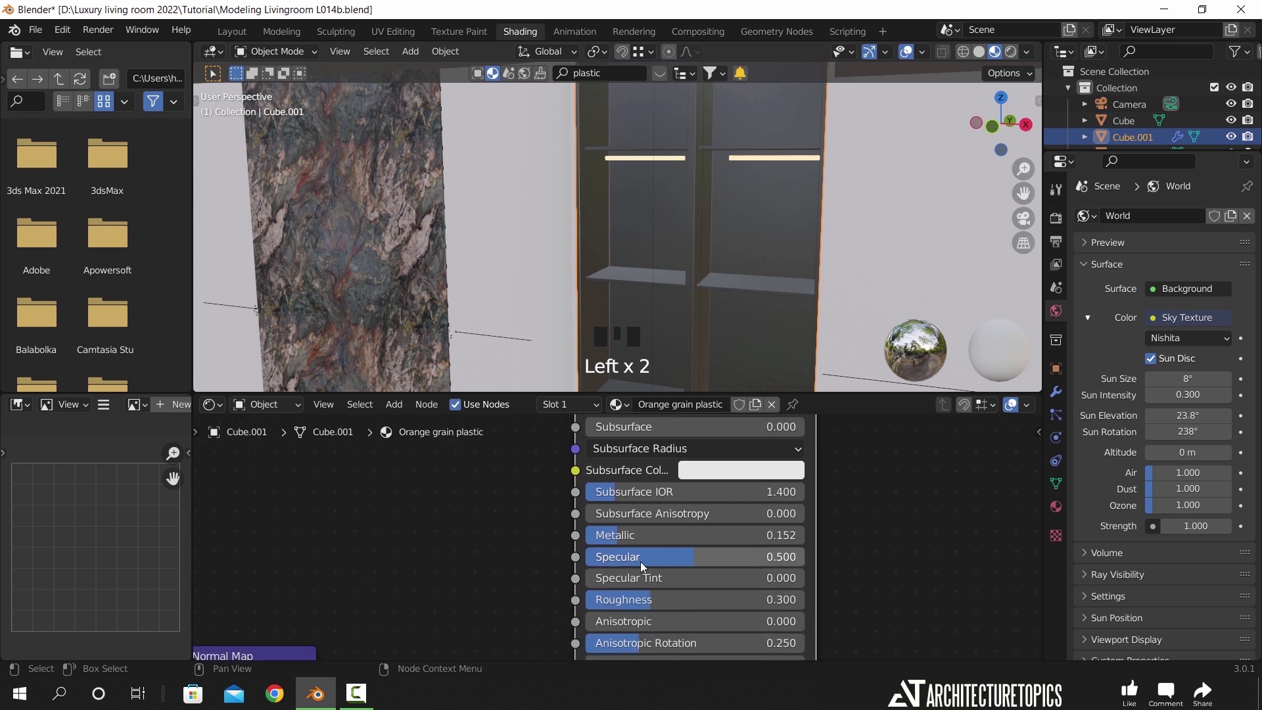
pyautogui.click(664, 603)
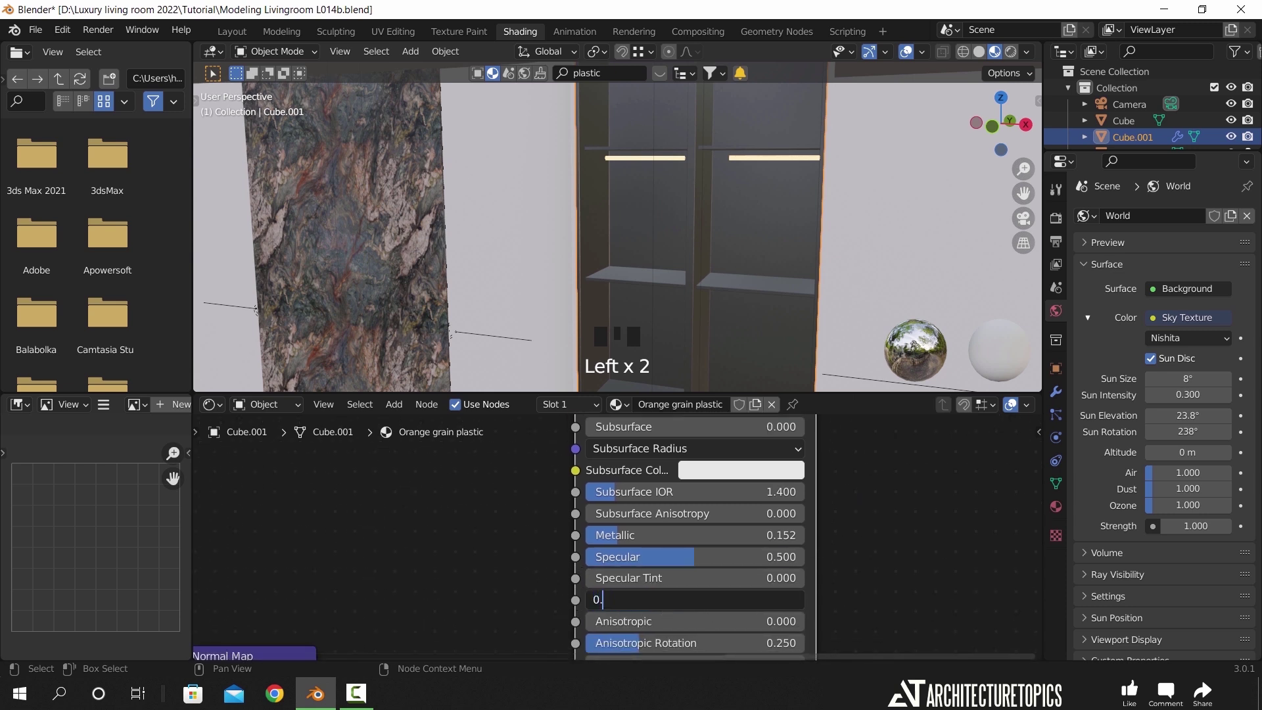
pyautogui.press('Return')
pyautogui.scroll(-2, 717, 318)
pyautogui.moveTo(716, 318); pyautogui.dragTo(755, 273, button='middle')
pyautogui.scroll(2, 755, 273)
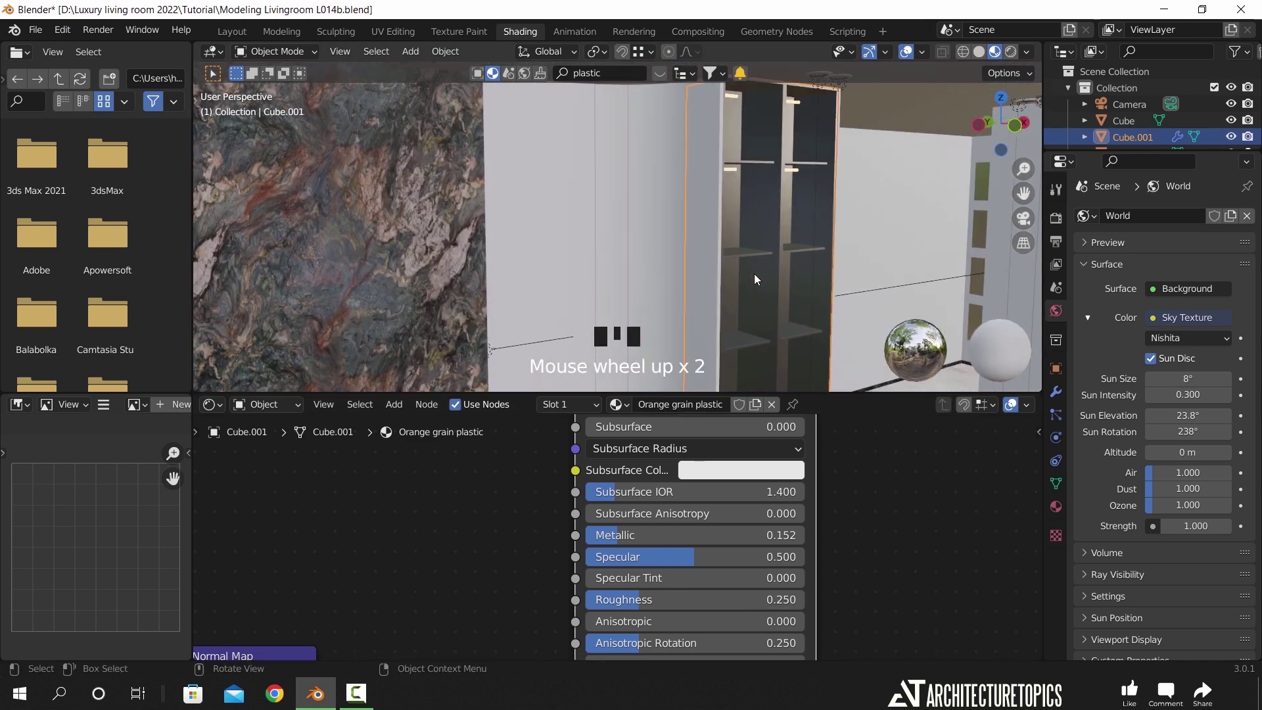
# - In Edit Mode on the room mesh, select the run of narrow curved wall faces between the marble panel's flat border and the right-hand shelves
pyautogui.click(664, 242)
pyautogui.scroll(-2, 666, 243)
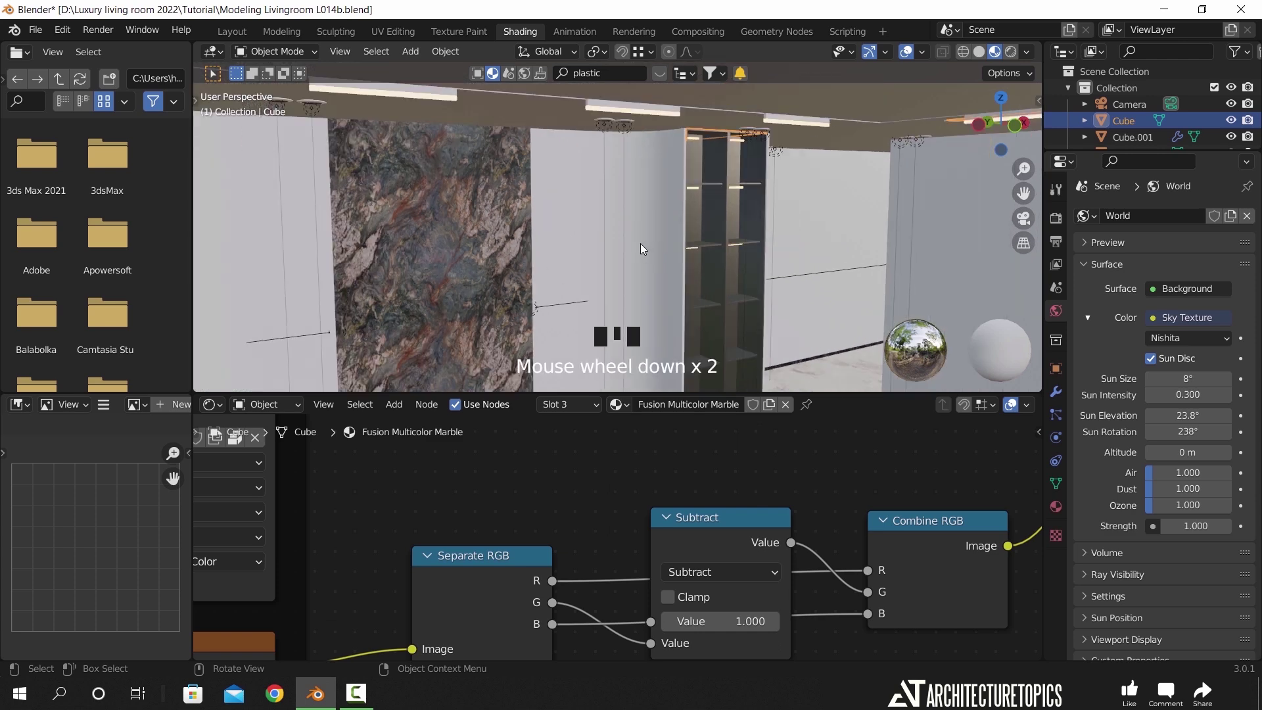
pyautogui.press('Tab')
pyautogui.click(675, 239)
pyautogui.moveTo(675, 239); pyautogui.dragTo(738, 246, button='middle')
pyautogui.scroll(3, 691, 219)
pyautogui.click(746, 243)
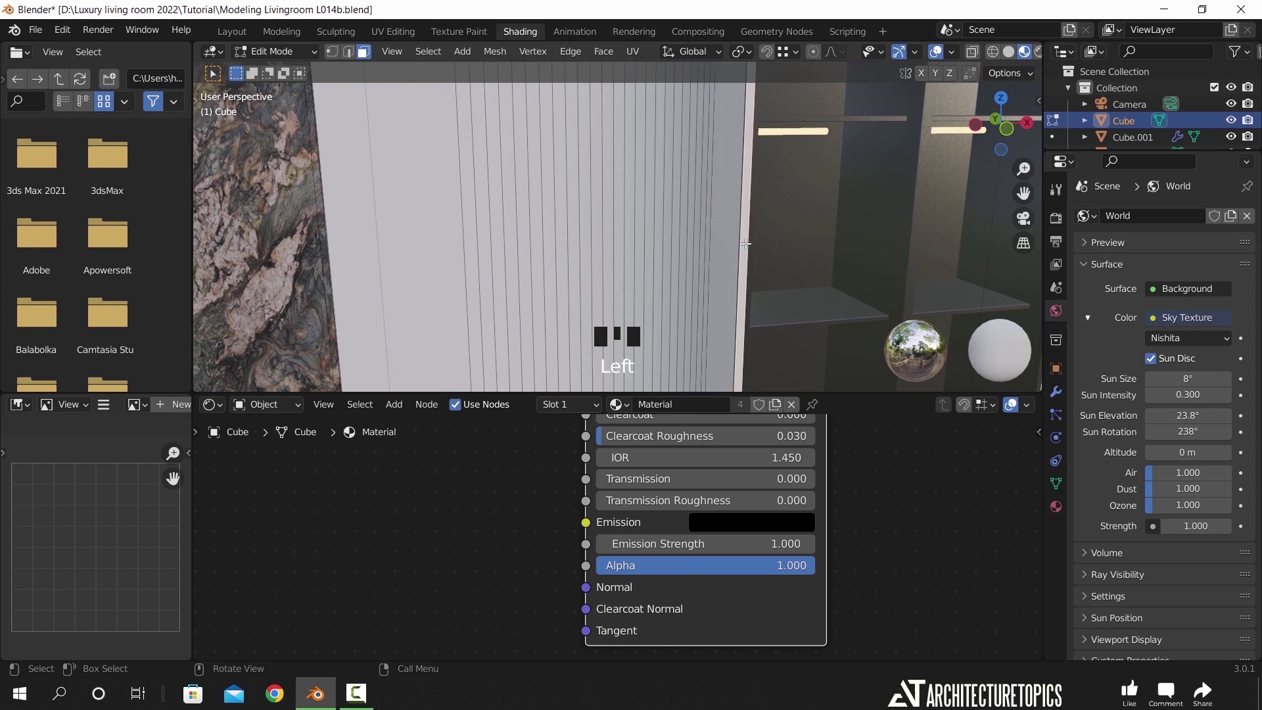
pyautogui.scroll(-2, 746, 244)
pyautogui.keyDown('ctrl'); pyautogui.click(479, 222); pyautogui.keyUp('ctrl')
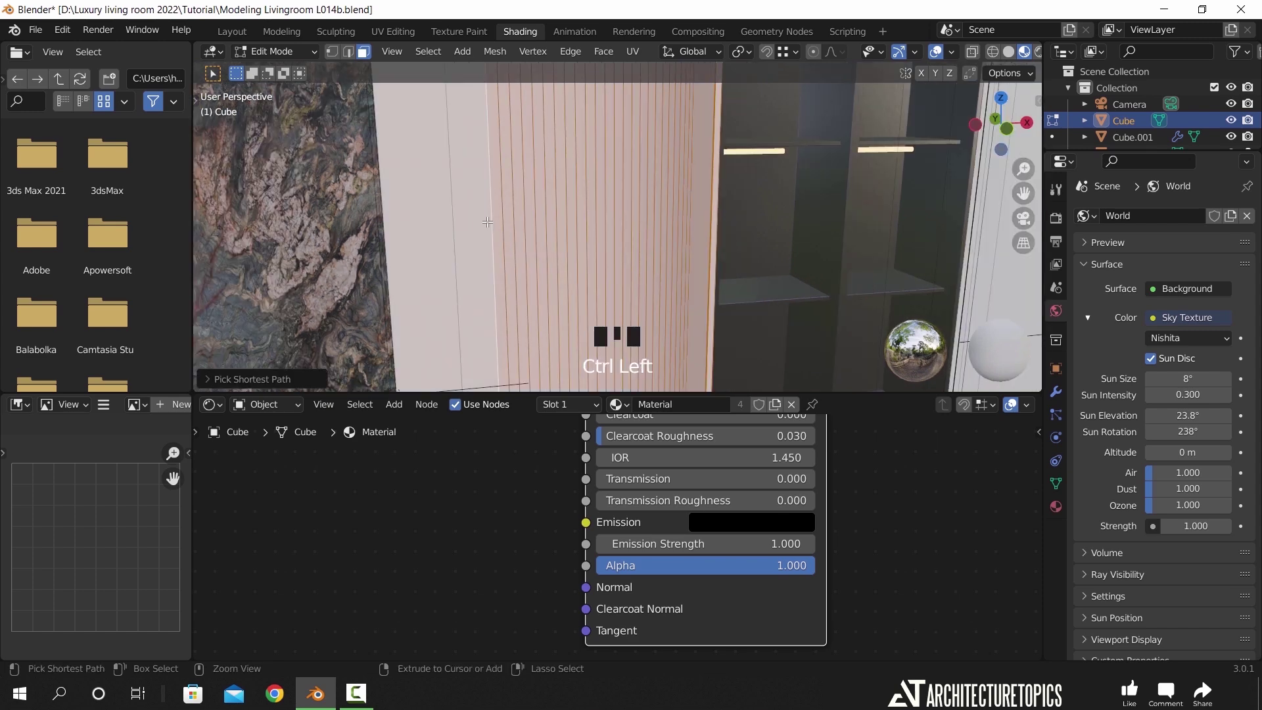
pyautogui.click(500, 219)
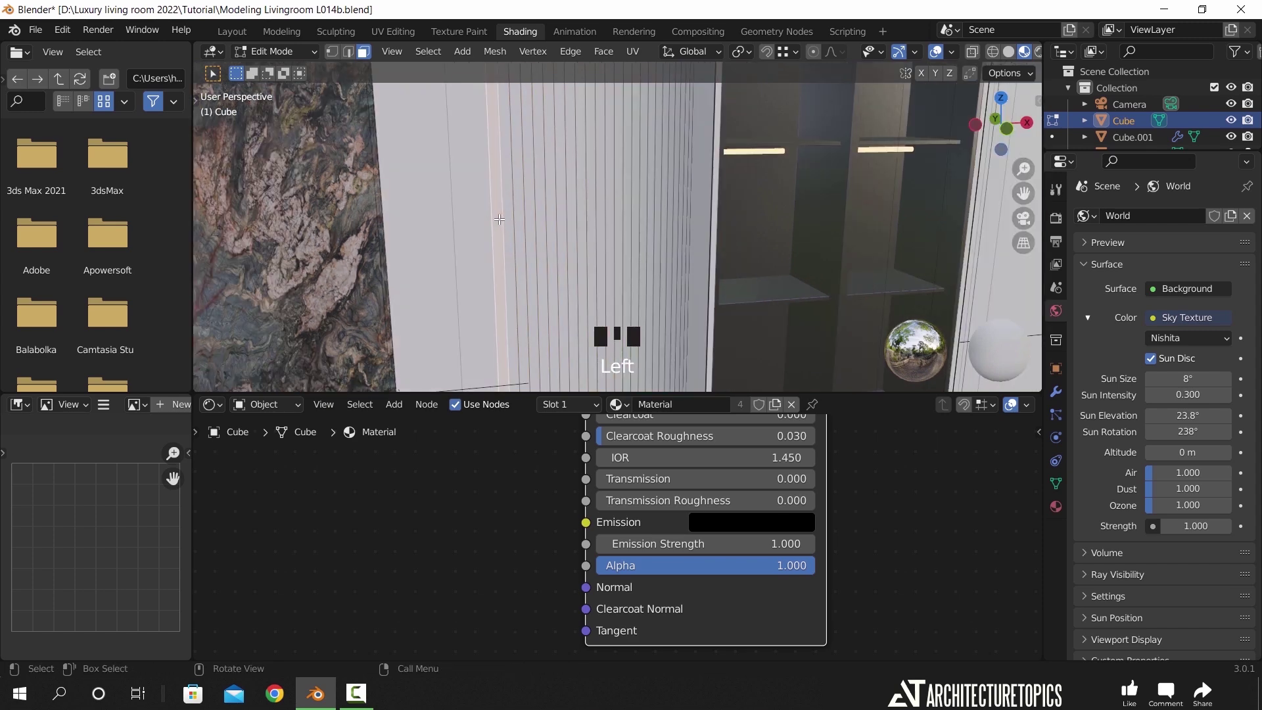
pyautogui.keyDown('ctrl'); pyautogui.click(714, 233); pyautogui.keyUp('ctrl')
# - Extend the selection with the matching curved wall faces beside the left-hand shelves, leaving out the marble panel and flat strips
pyautogui.scroll(-2, 713, 234)
pyautogui.moveTo(713, 233); pyautogui.dragTo(845, 214, button='middle')
pyautogui.scroll(2, 842, 213)
pyautogui.keyDown('ctrl'); pyautogui.click(509, 221); pyautogui.keyUp('ctrl')
pyautogui.scroll(-2, 534, 201)
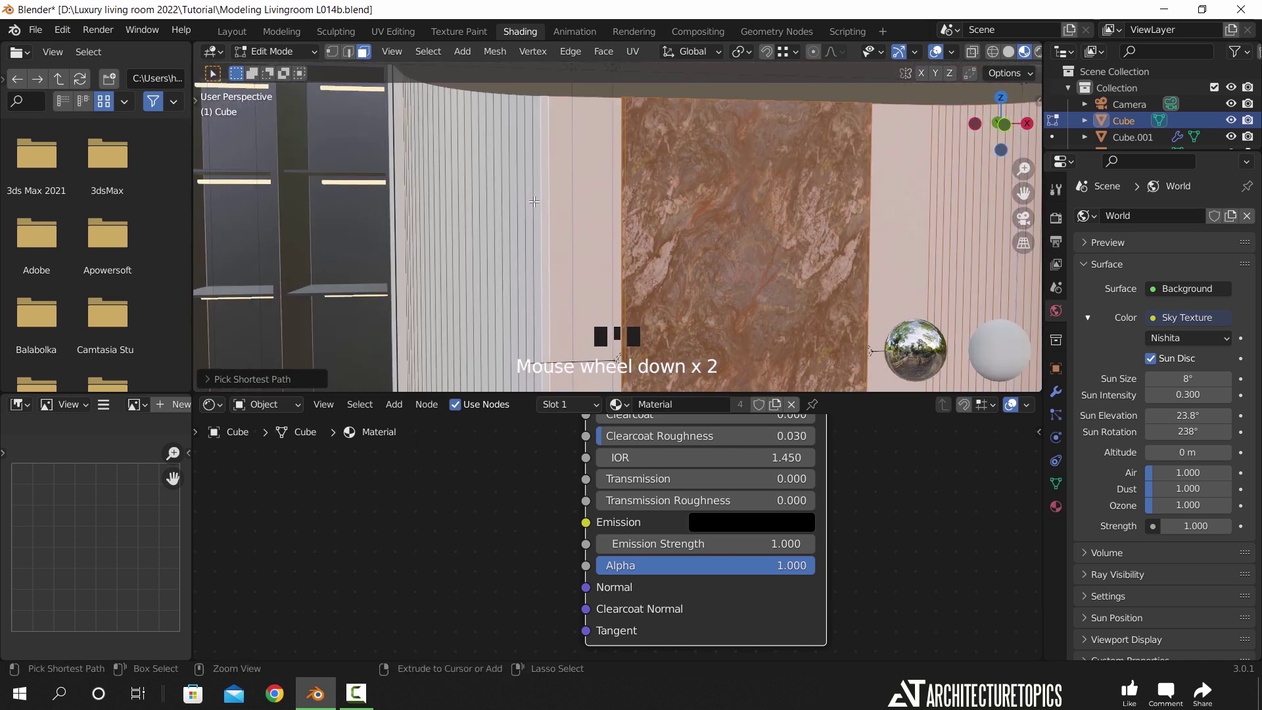
pyautogui.hotkey('ctrl', 'z')
pyautogui.keyDown('shift'); pyautogui.click(545, 200); pyautogui.keyUp('shift')
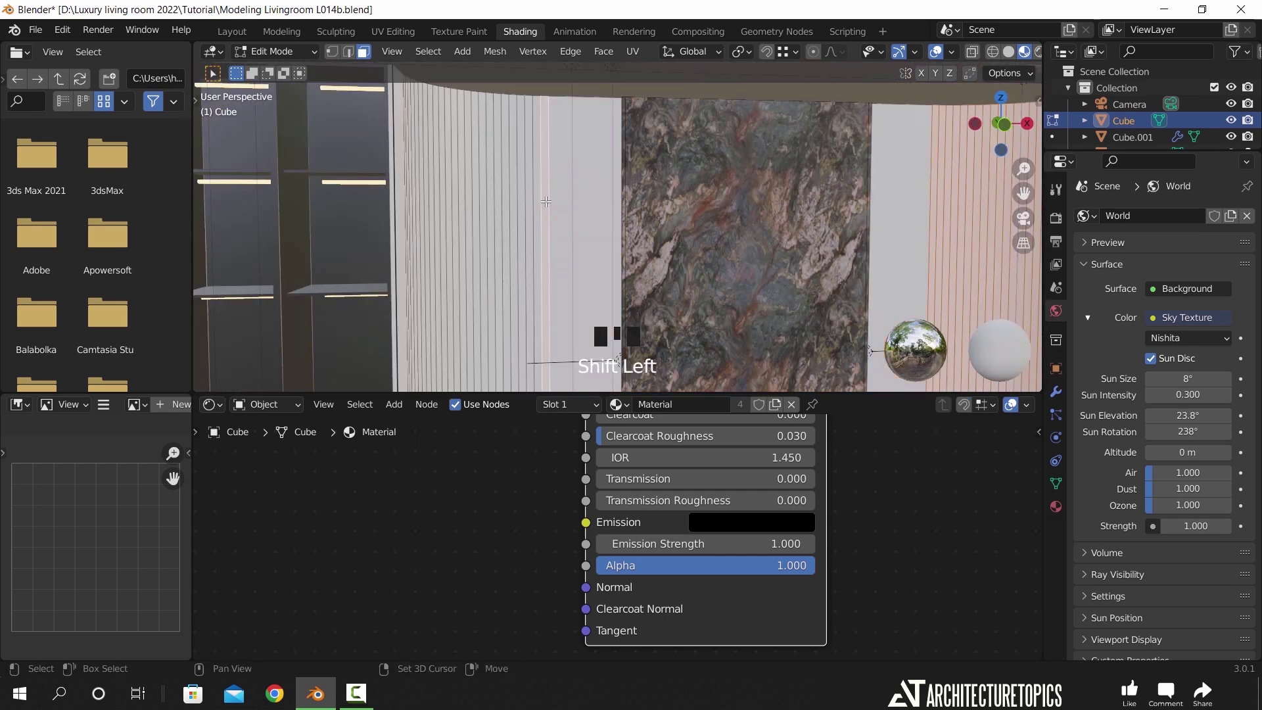
pyautogui.keyDown('ctrl'); pyautogui.click(393, 185); pyautogui.keyUp('ctrl')
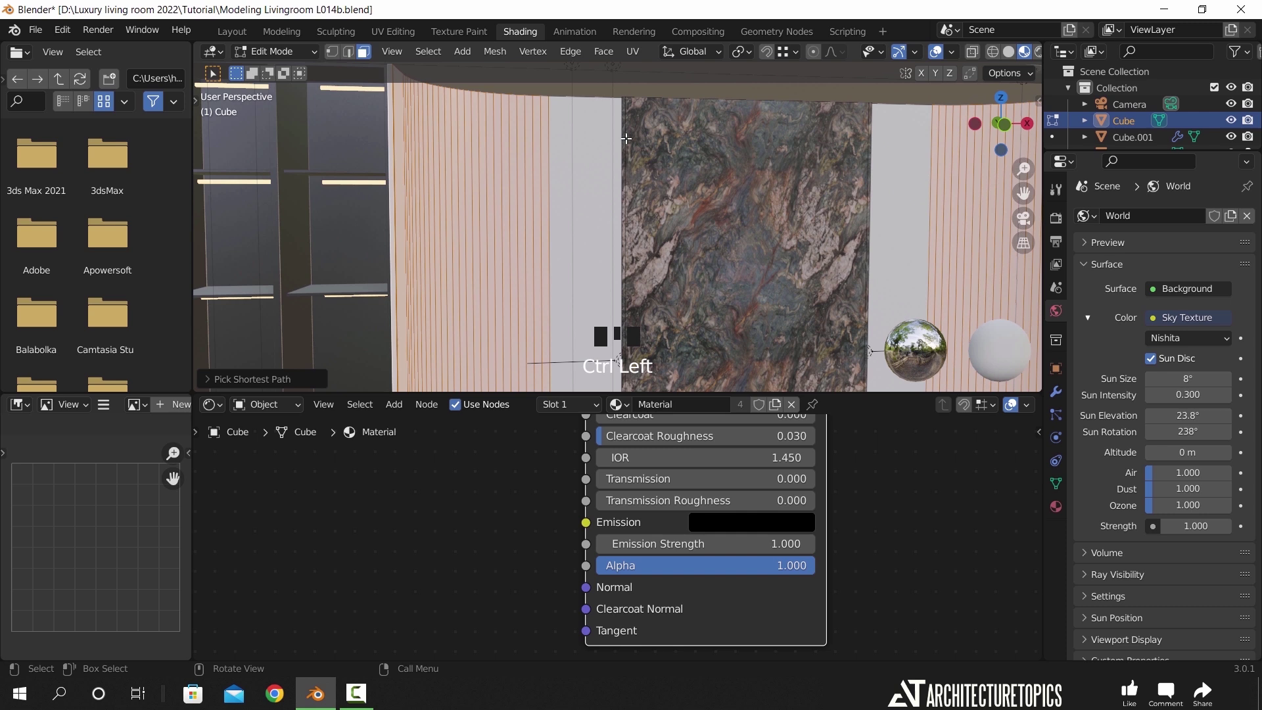
# - Add a material slot with Orange grain plastic, assign it to the selected curved wall faces and return to Object Mode
pyautogui.click(1056, 506)
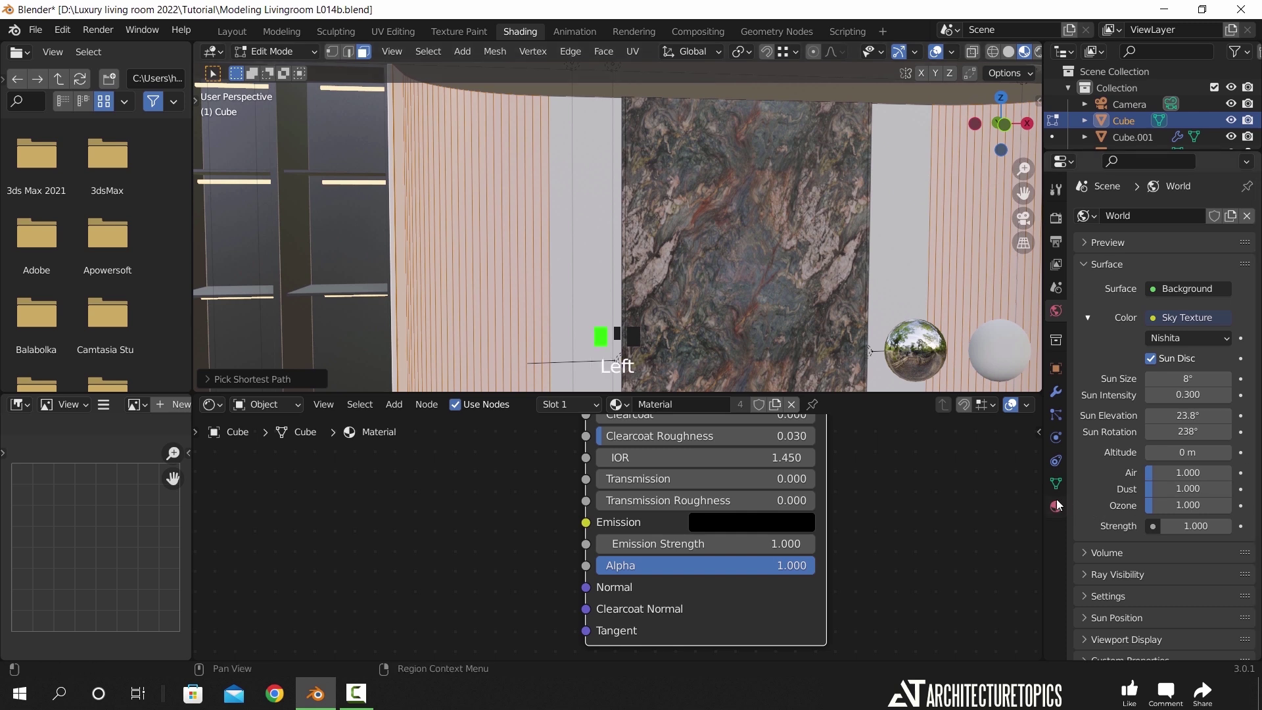
pyautogui.click(1250, 219)
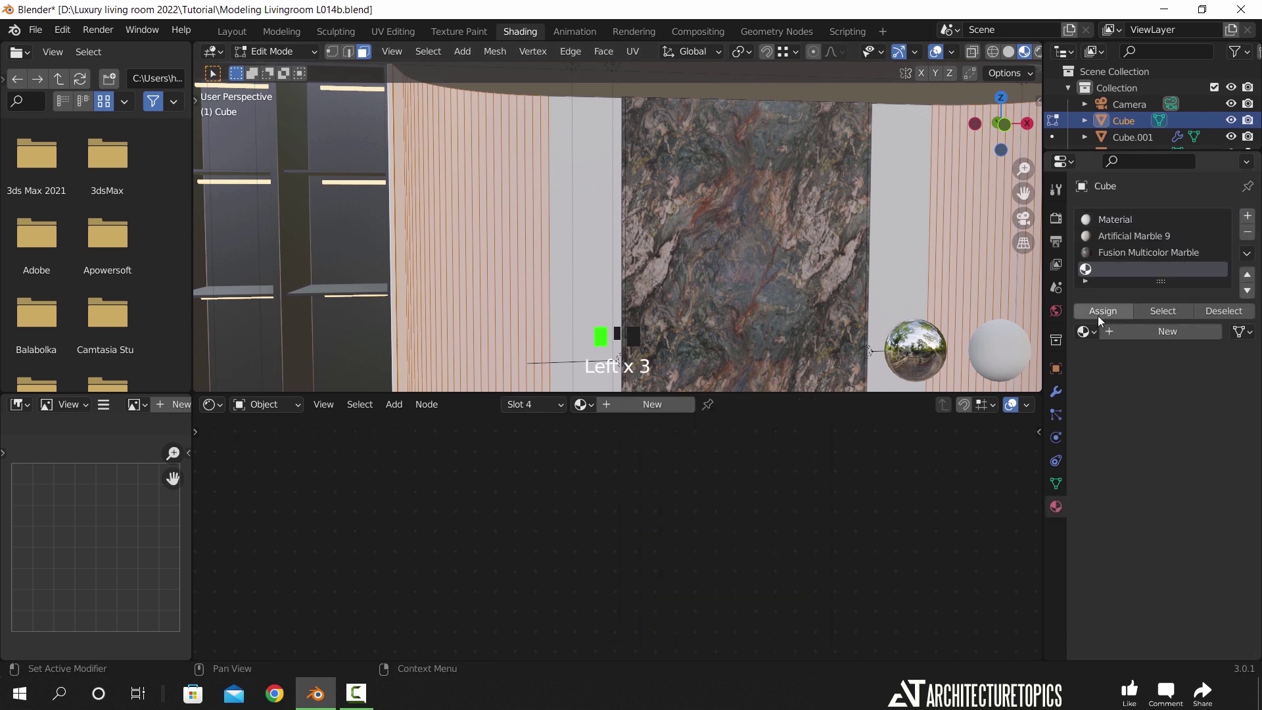
pyautogui.click(1086, 332)
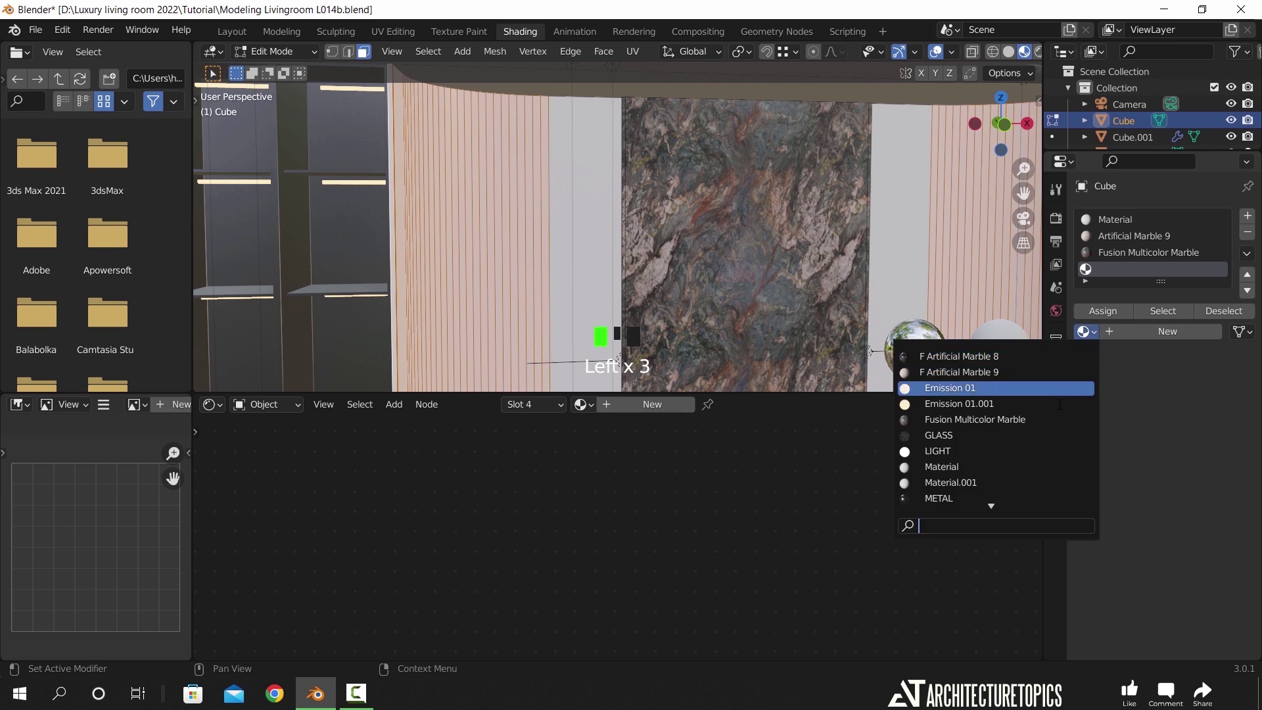
pyautogui.scroll(-2, 1033, 488)
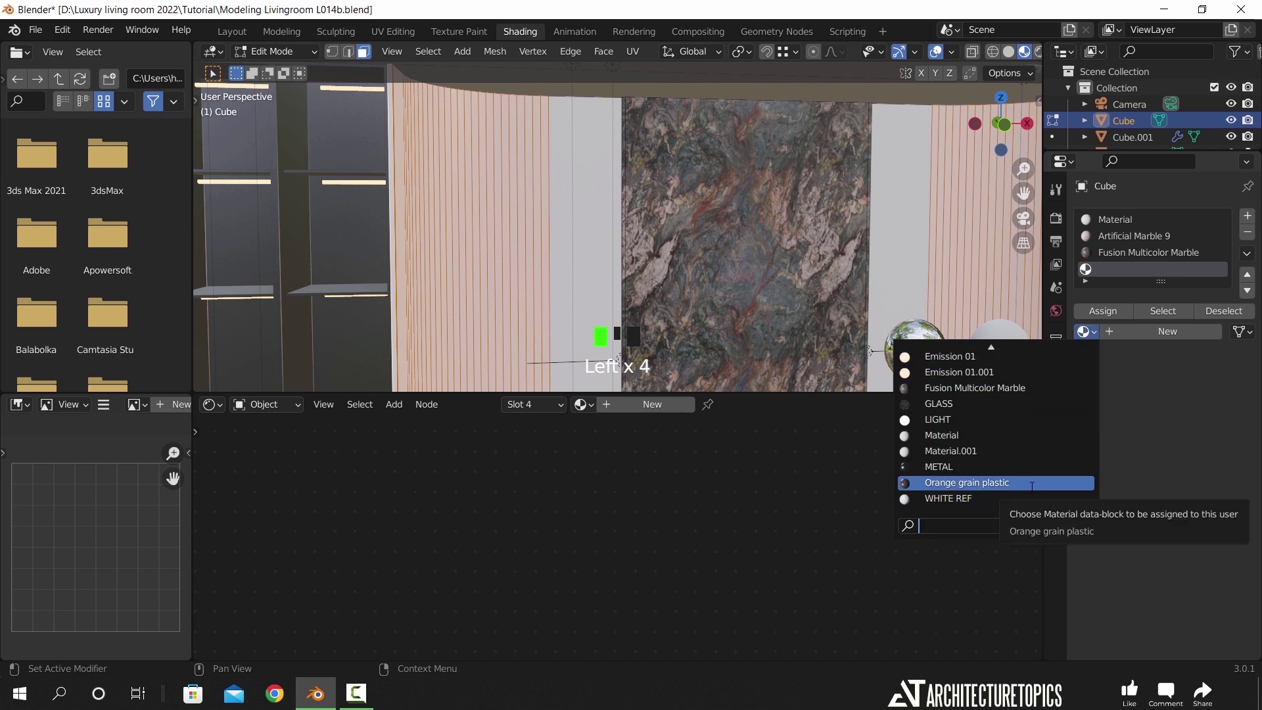
pyautogui.click(1032, 483)
pyautogui.click(1112, 318)
pyautogui.press('Tab')
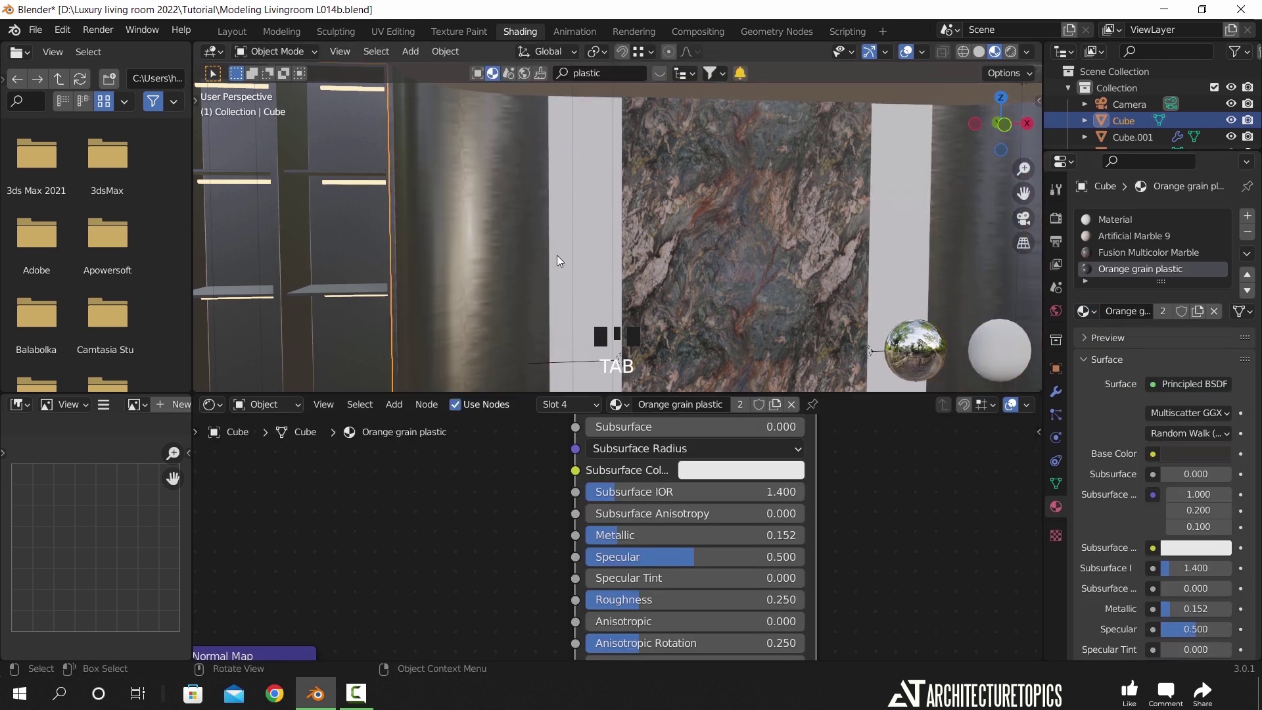
# - Unwrap the curved wall faces with Smart UV Project at a 66° angle limit and return to Object Mode
pyautogui.scroll(-2, 609, 271)
pyautogui.keyDown('shift'); pyautogui.moveTo(609, 270); pyautogui.dragTo(751, 237, button='middle'); pyautogui.keyUp('shift')
pyautogui.scroll(5, 653, 206)
pyautogui.scroll(-2, 671, 209)
pyautogui.press('Tab')
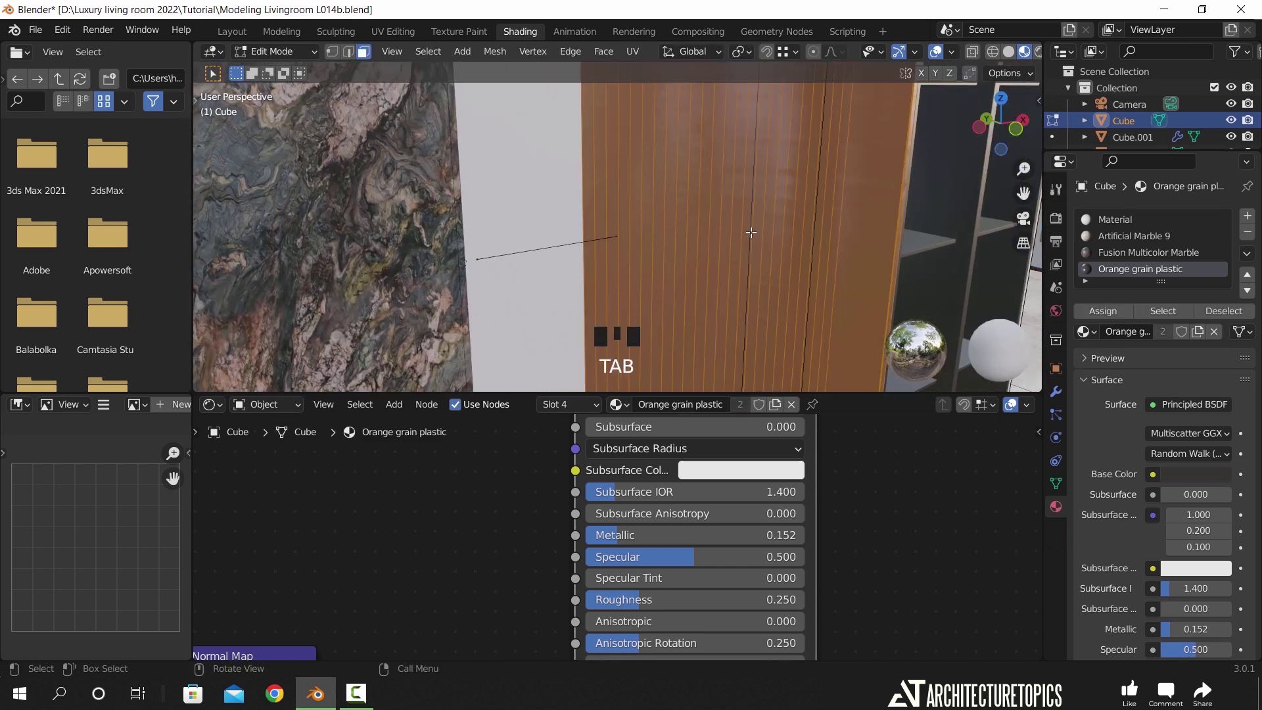
pyautogui.press('u')
pyautogui.click(718, 179)
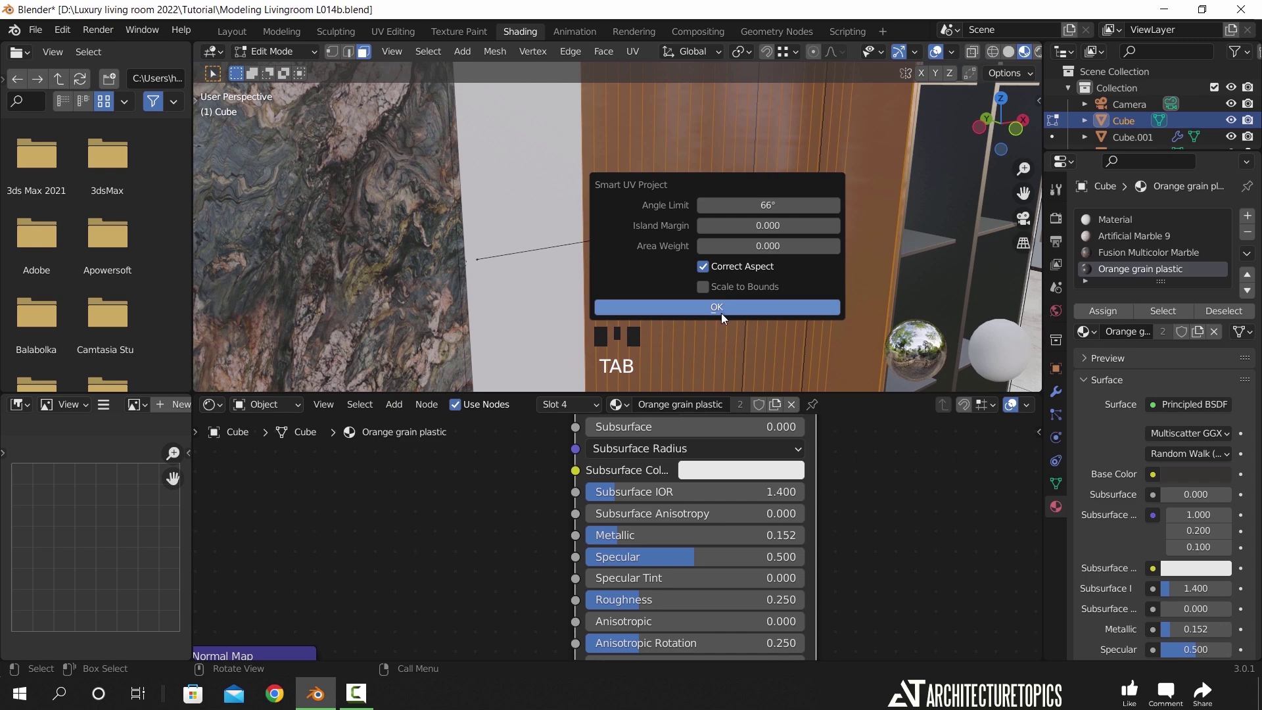
pyautogui.click(721, 313)
pyautogui.scroll(-2, 730, 276)
pyautogui.press('Tab')
# - Examine the dark curved walls and shelves through the camera in the Layout workspace, up to the ceiling edge
pyautogui.moveTo(739, 254)
pyautogui.mouseDown(button='middle')
pyautogui.moveTo(658, 214)
pyautogui.moveTo(593, 238)
pyautogui.moveTo(756, 238)
pyautogui.moveTo(621, 218)
pyautogui.moveTo(794, 244)
pyautogui.moveTo(749, 239)
pyautogui.moveTo(749, 265)
pyautogui.mouseUp(button='middle')
pyautogui.scroll(-4, 757, 243)
pyautogui.scroll(-2, 765, 260)
pyautogui.press('KP_0')
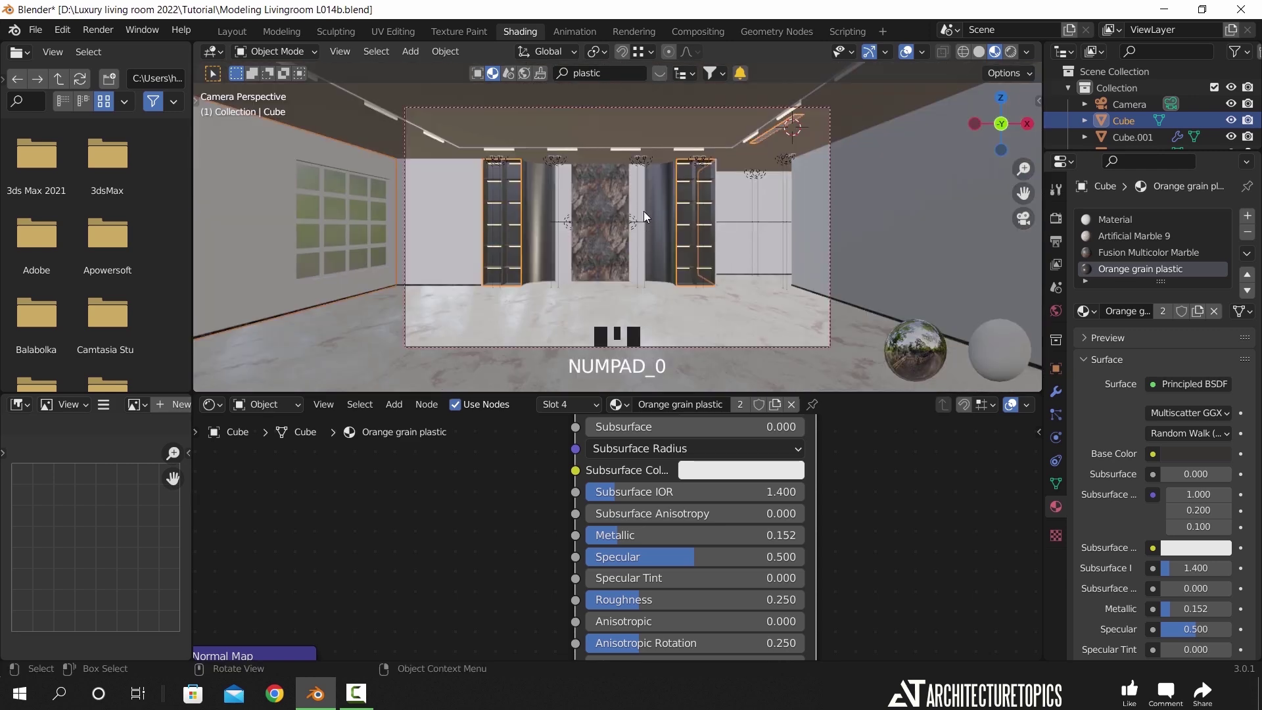
pyautogui.click(224, 36)
pyautogui.moveTo(695, 278)
pyautogui.keyDown('shift'); pyautogui.mouseDown(button='middle')
pyautogui.moveTo(591, 354)
pyautogui.moveTo(635, 364)
pyautogui.mouseUp(button='middle'); pyautogui.keyUp('shift')
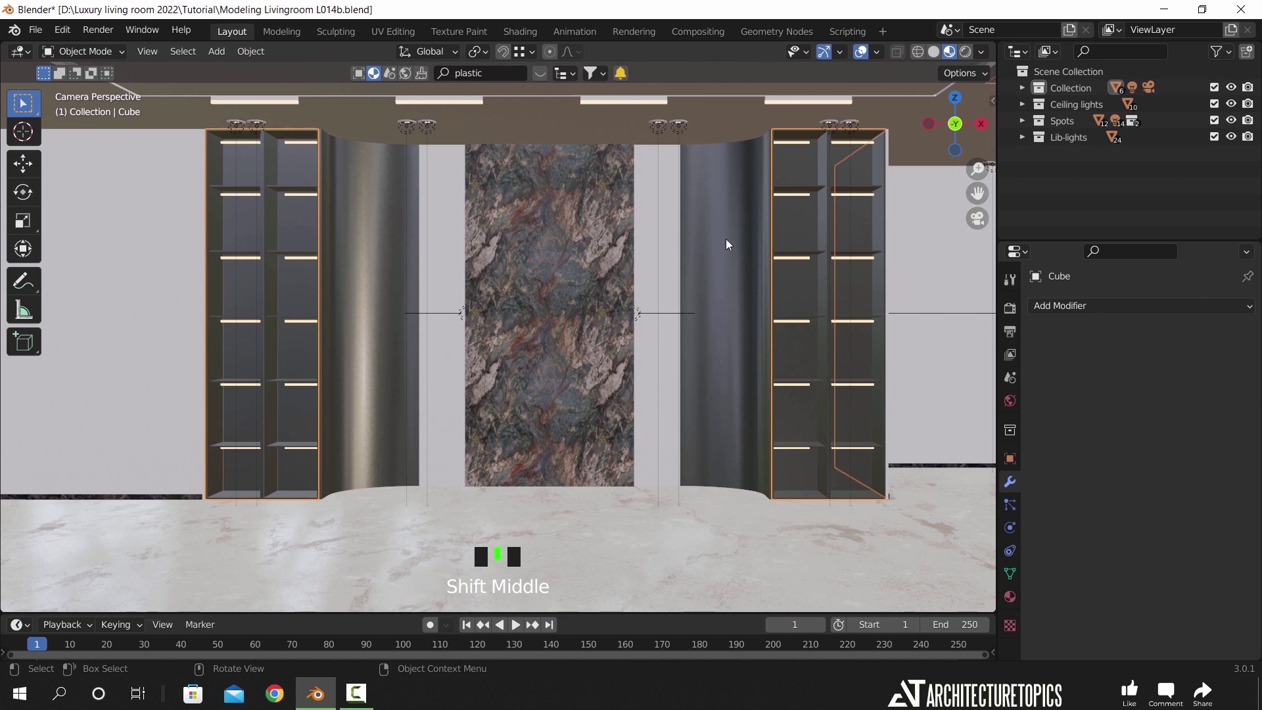
pyautogui.keyDown('shift'); pyautogui.moveTo(727, 243); pyautogui.dragTo(582, 338, button='middle'); pyautogui.keyUp('shift')
pyautogui.scroll(4, 733, 189)
pyautogui.keyDown('shift'); pyautogui.moveTo(732, 189); pyautogui.dragTo(644, 293, button='middle'); pyautogui.keyUp('shift')
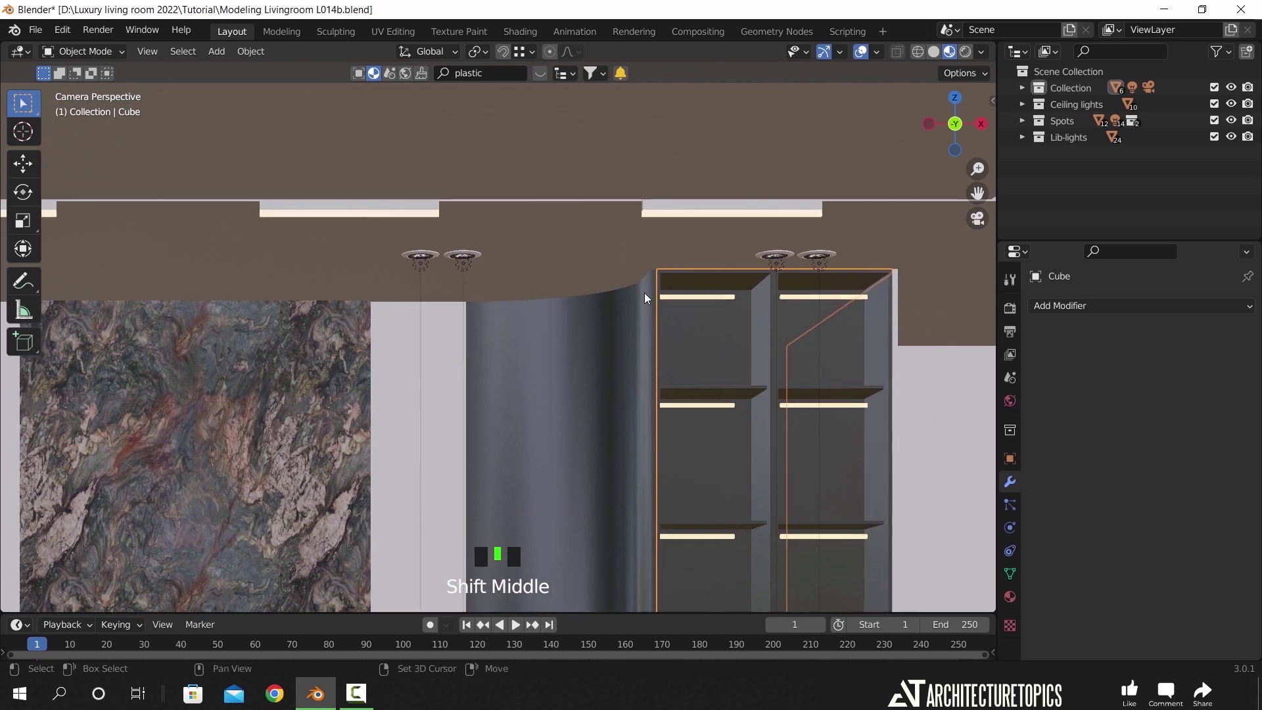
# - Replace Material.001 on the ceiling light above the shelves with the existing Orange grain plastic material
pyautogui.click(715, 213)
pyautogui.click(1011, 596)
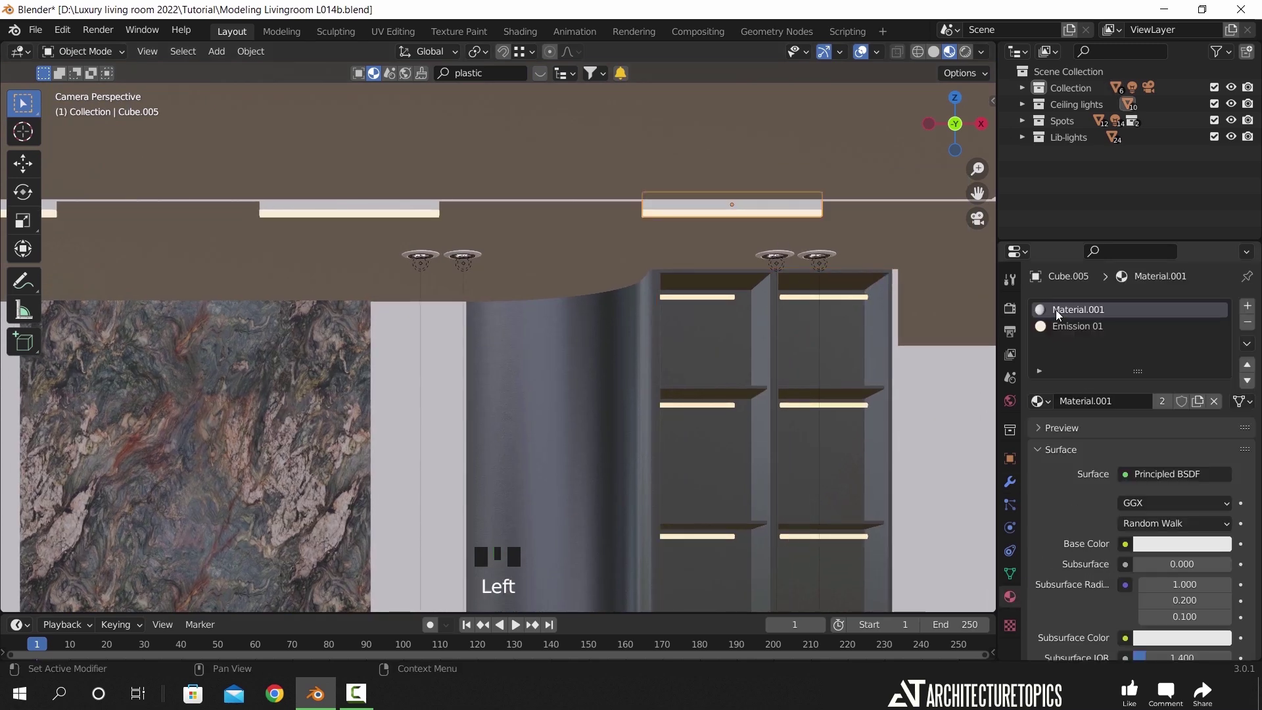
pyautogui.click(1042, 402)
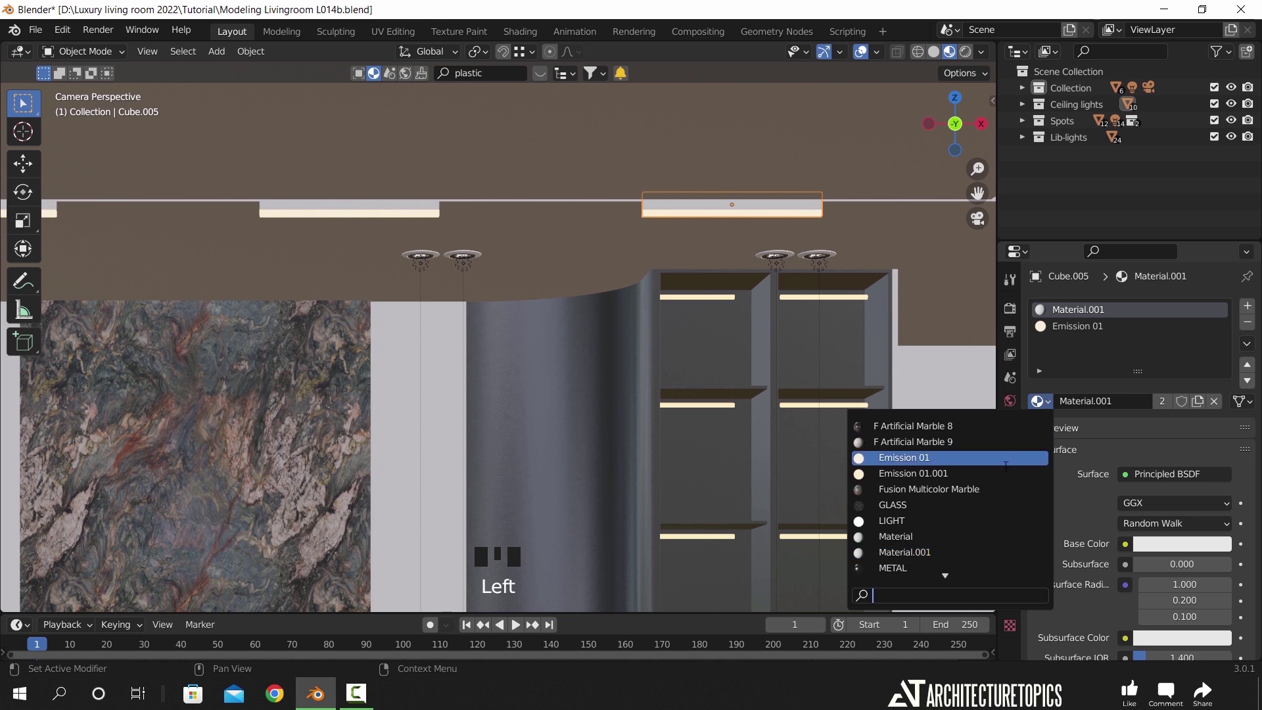
pyautogui.scroll(-3, 964, 556)
pyautogui.click(962, 555)
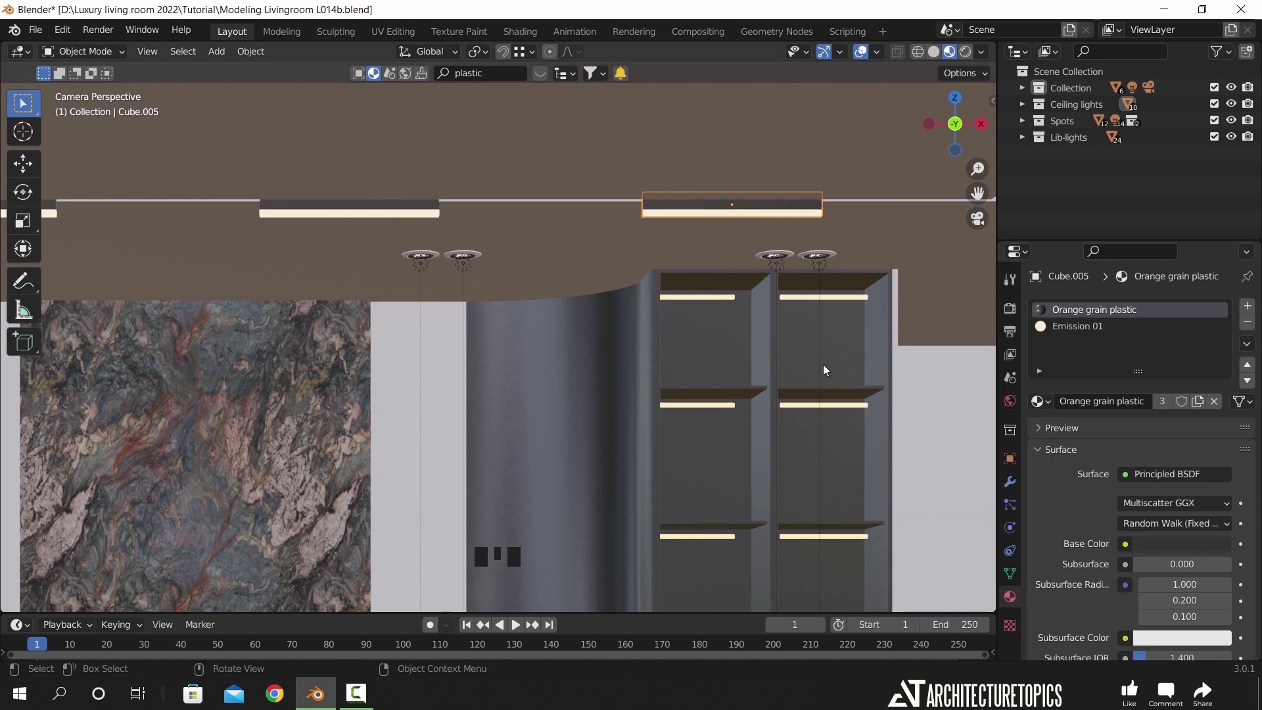
# - Give the slotted ceiling vent beside the row of ceiling lights the existing Orange grain plastic material
pyautogui.scroll(-2, 762, 216)
pyautogui.keyDown('shift'); pyautogui.moveTo(762, 216); pyautogui.dragTo(249, 552, button='middle'); pyautogui.keyUp('shift')
pyautogui.click(719, 217)
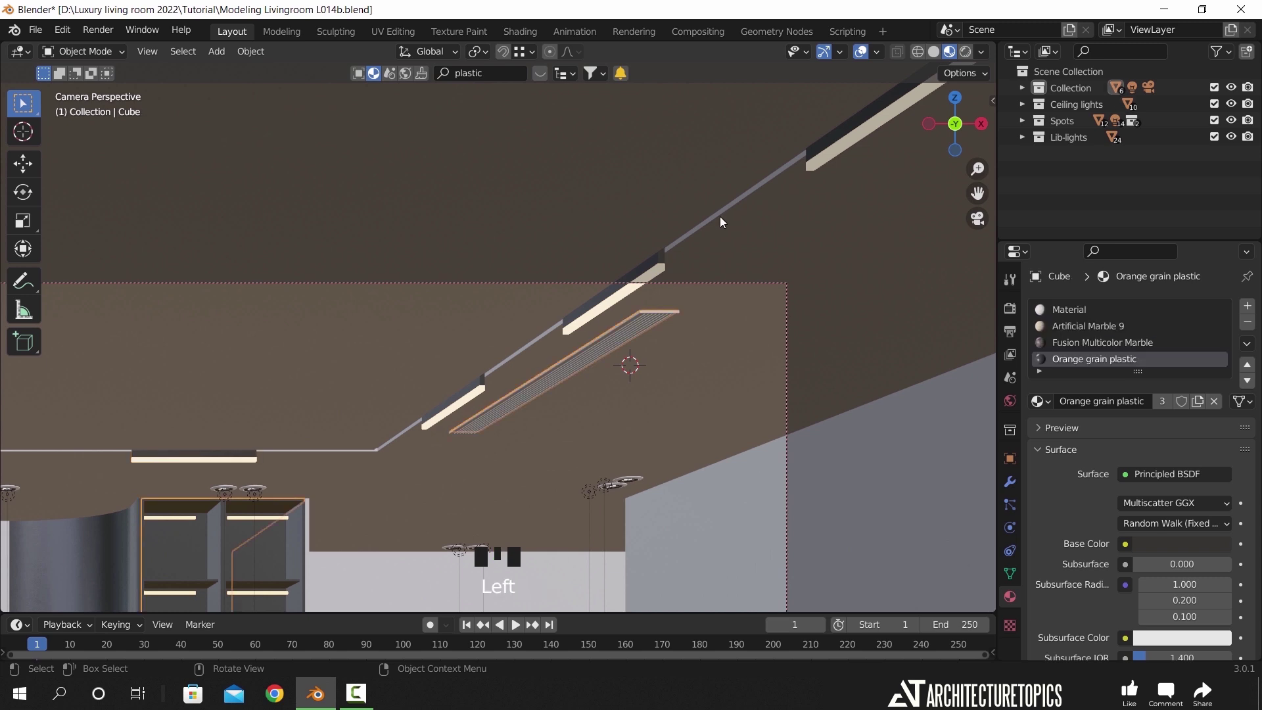
pyautogui.click(642, 312)
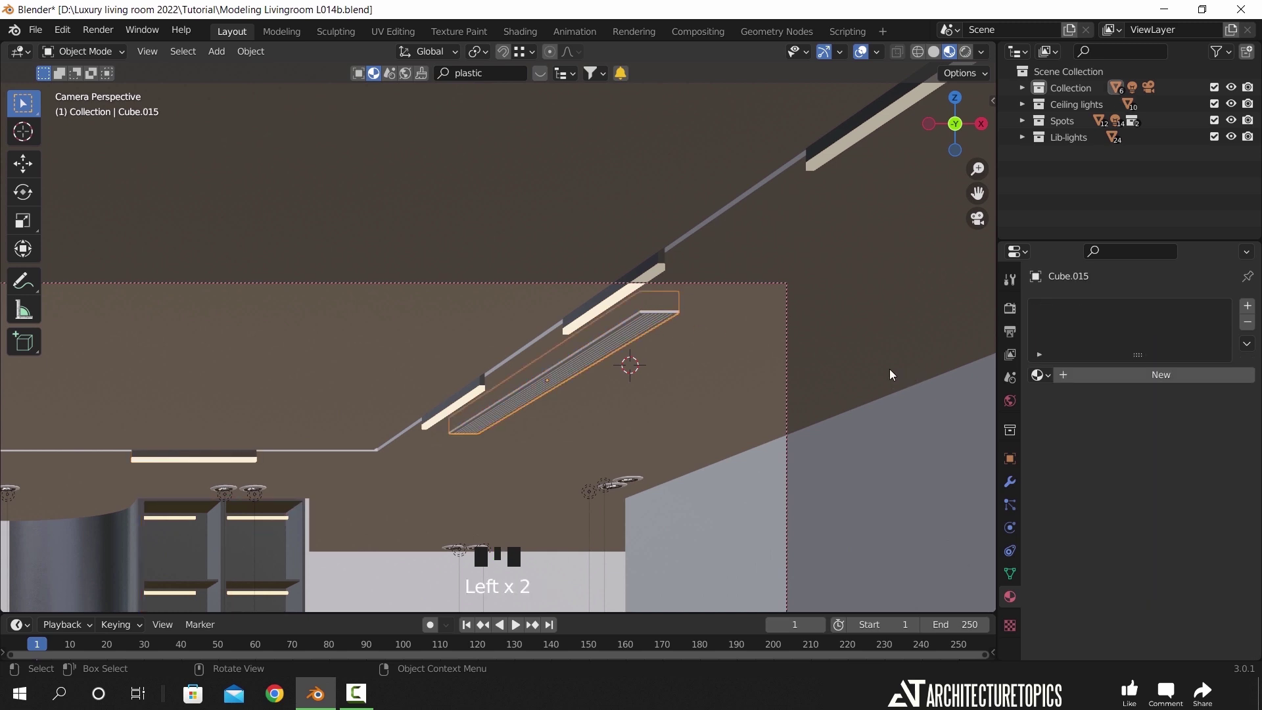
pyautogui.scroll(4, 874, 370)
pyautogui.keyDown('shift'); pyautogui.moveTo(803, 349); pyautogui.dragTo(753, 321, button='middle'); pyautogui.keyUp('shift')
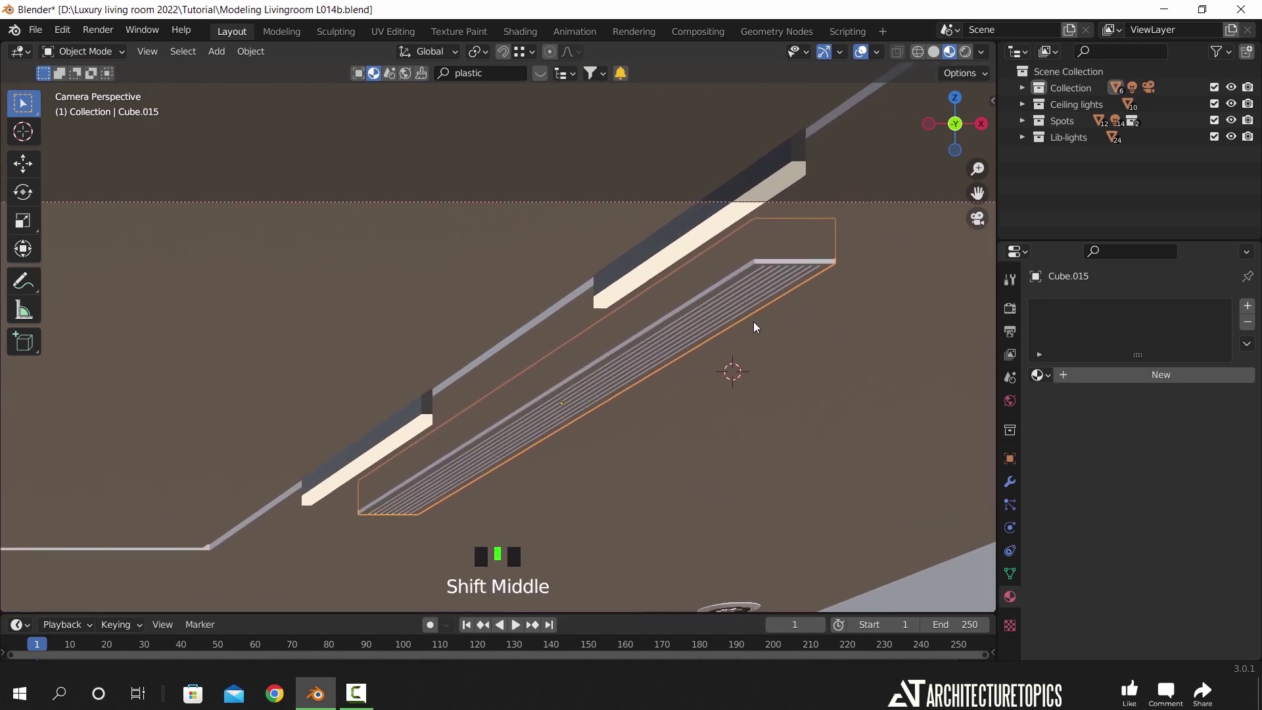
pyautogui.click(1037, 376)
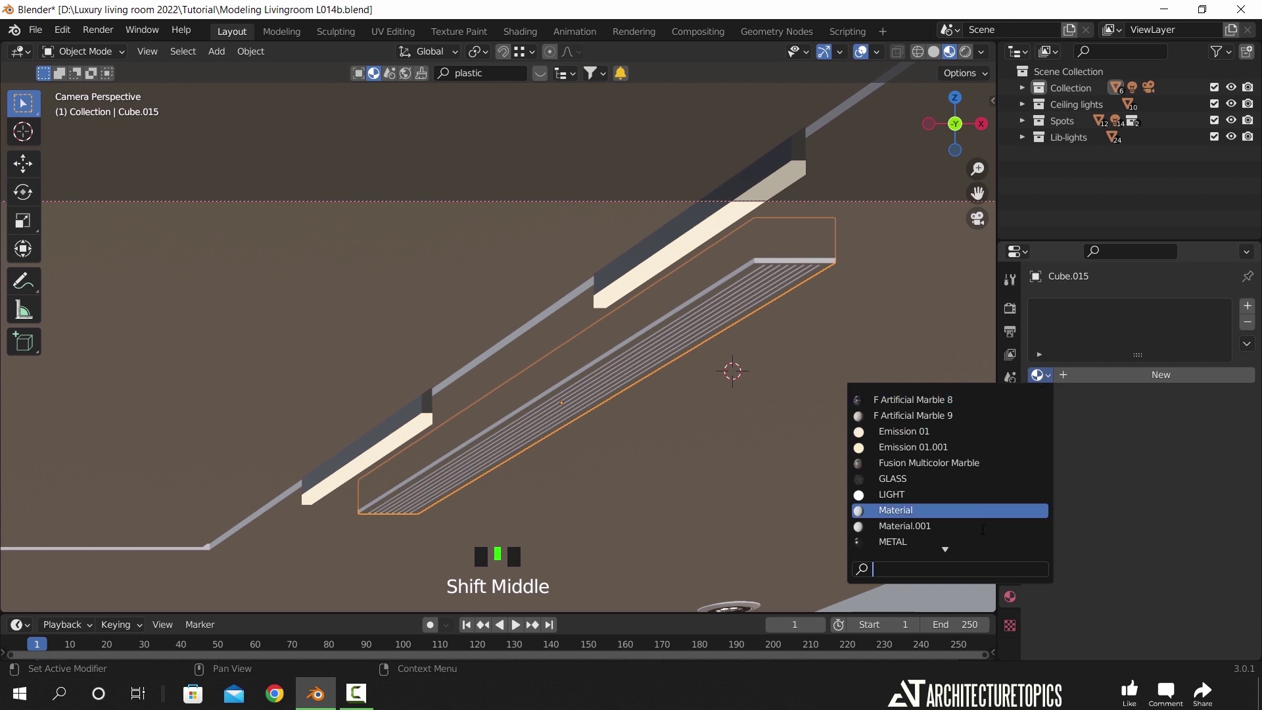
pyautogui.click(971, 527)
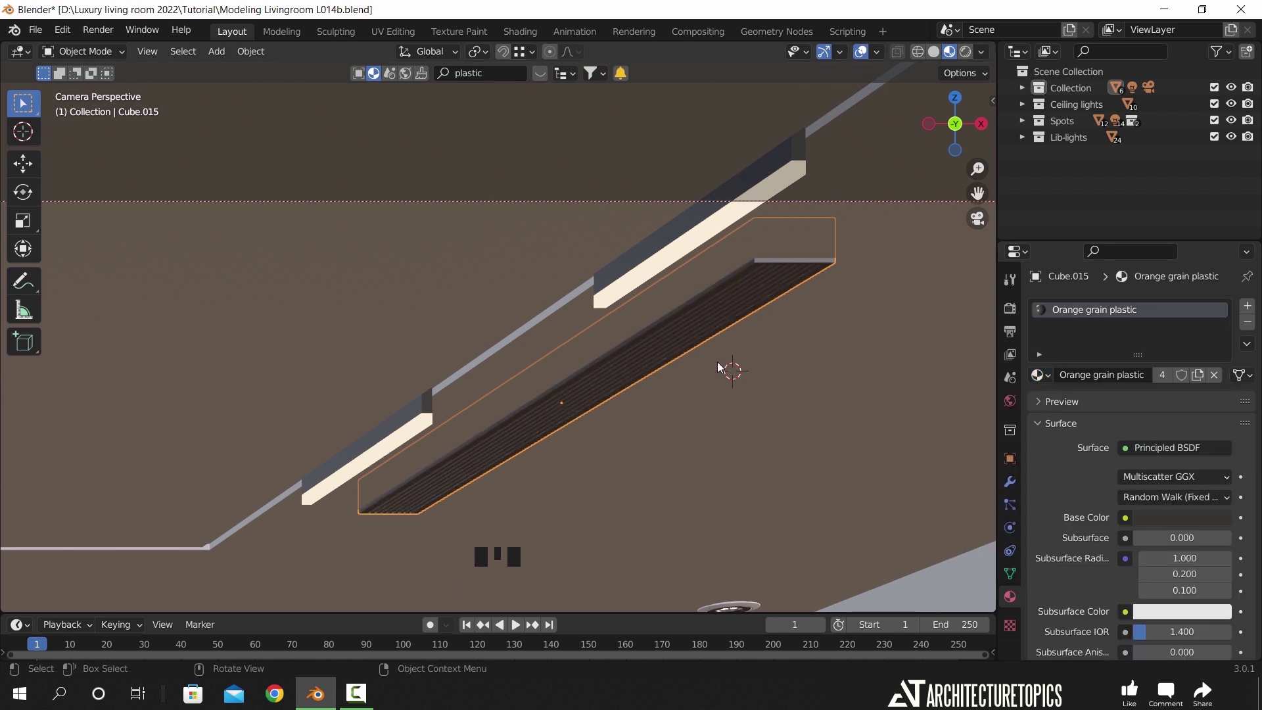
# - Set the Metallic value of the vent's Orange grain plastic material to 0.152 and inspect its slats up close
pyautogui.scroll(-6, 1114, 503)
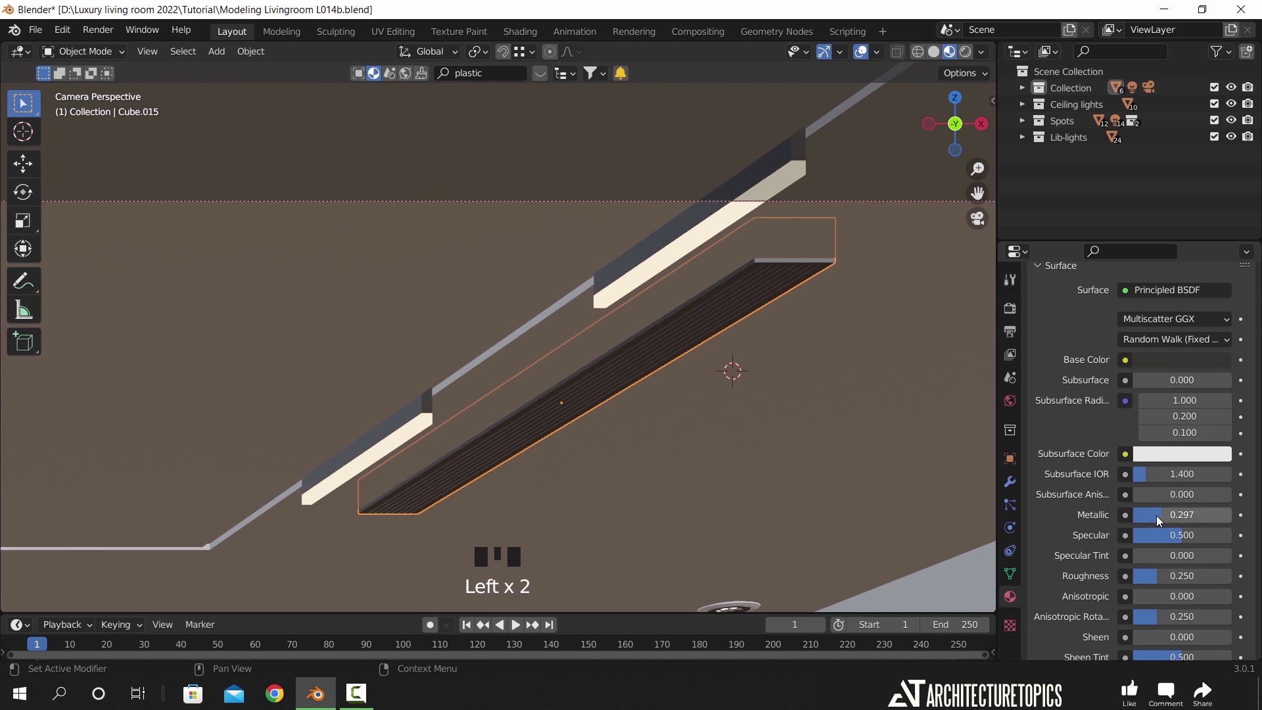
pyautogui.scroll(1, 834, 357)
pyautogui.keyDown('shift'); pyautogui.moveTo(834, 357); pyautogui.dragTo(771, 322, button='middle'); pyautogui.keyUp('shift')
pyautogui.scroll(3, 697, 342)
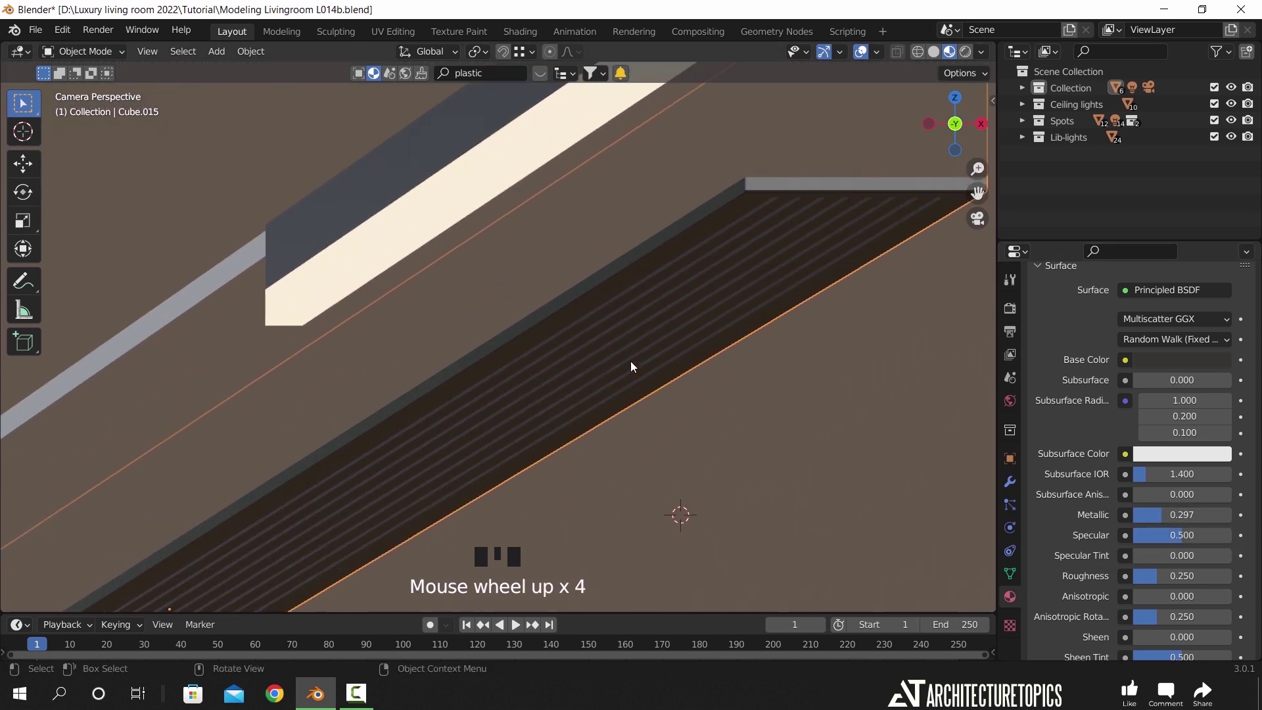
pyautogui.scroll(-2, 625, 368)
pyautogui.keyDown('shift'); pyautogui.moveTo(482, 460); pyautogui.dragTo(657, 285, button='middle'); pyautogui.keyUp('shift')
pyautogui.scroll(-4, 482, 480)
pyautogui.keyDown('shift'); pyautogui.moveTo(482, 480); pyautogui.dragTo(653, 348, button='middle'); pyautogui.keyUp('shift')
# - Select the two flat wall strips on either side of the marble panel in Edit Mode
pyautogui.click(590, 333)
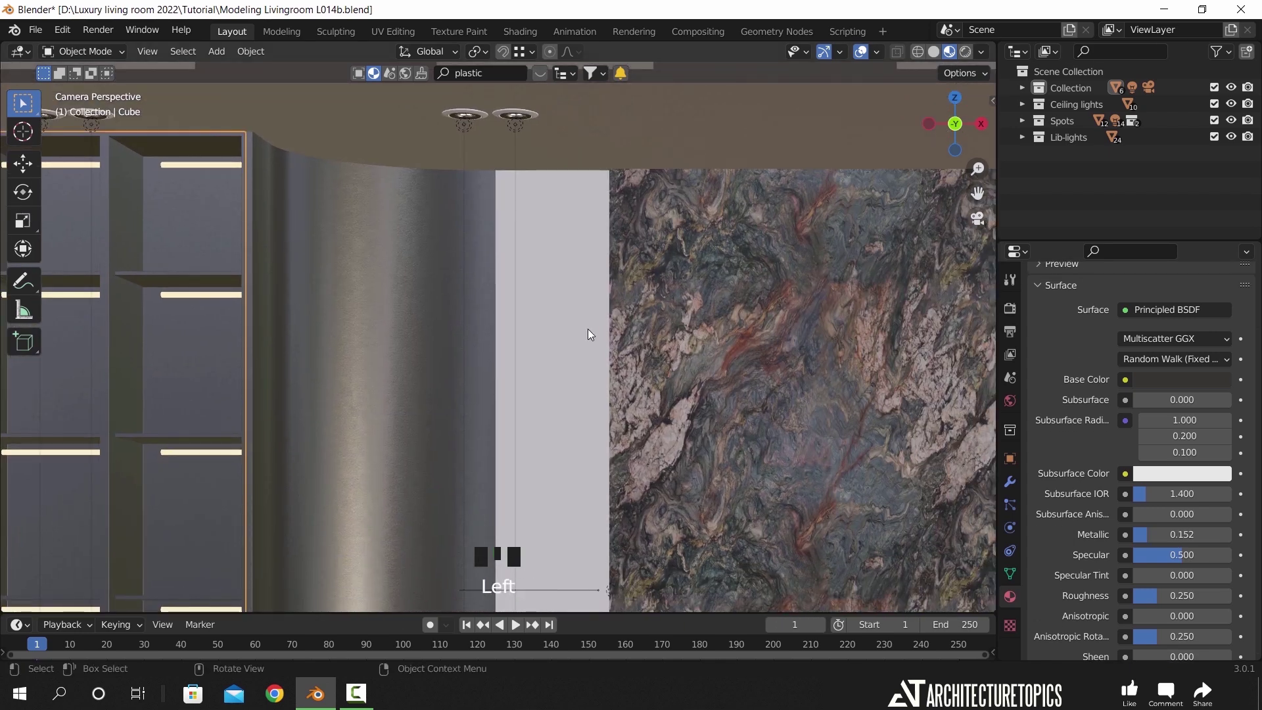
pyautogui.press('Tab')
pyautogui.click(558, 330)
pyautogui.scroll(-3, 592, 355)
pyautogui.keyDown('shift'); pyautogui.moveTo(719, 445); pyautogui.dragTo(617, 384, button='middle'); pyautogui.keyUp('shift')
pyautogui.keyDown('shift'); pyautogui.click(733, 358); pyautogui.keyUp('shift')
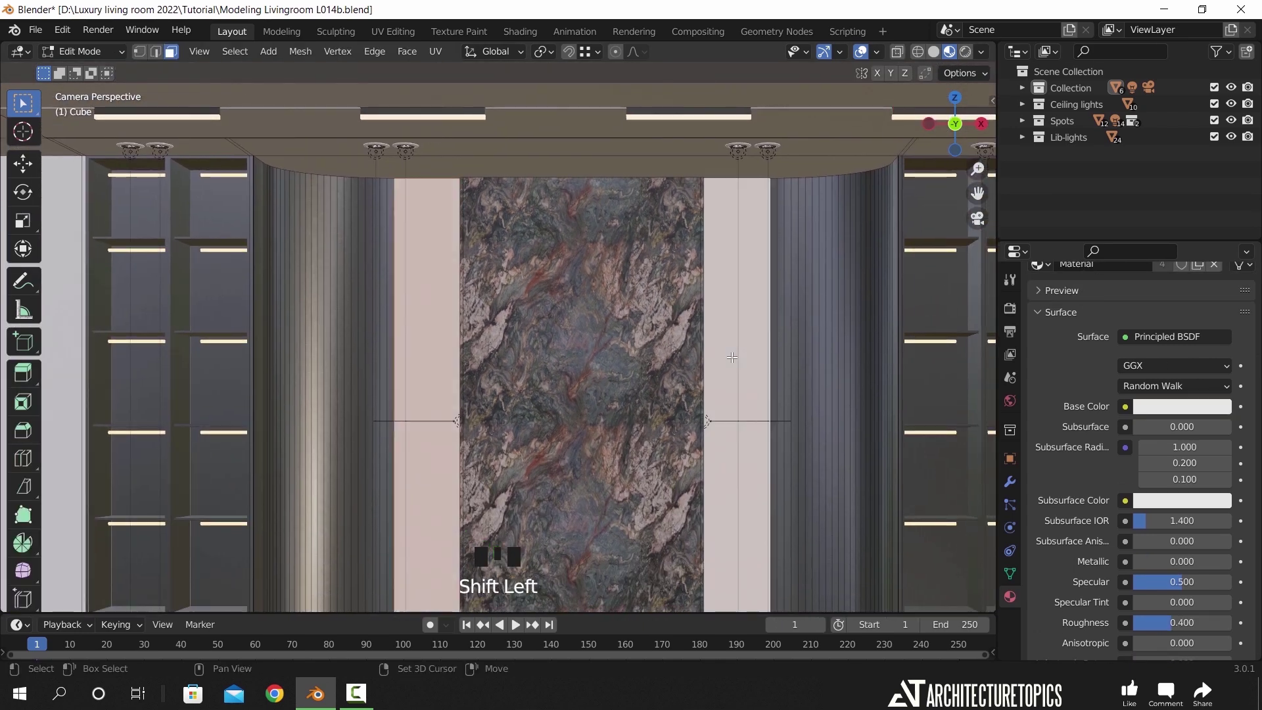
pyautogui.scroll(-1, 731, 368)
pyautogui.keyDown('shift'); pyautogui.moveTo(680, 437); pyautogui.dragTo(688, 350, button='middle'); pyautogui.keyUp('shift')
pyautogui.scroll(6, 1052, 526)
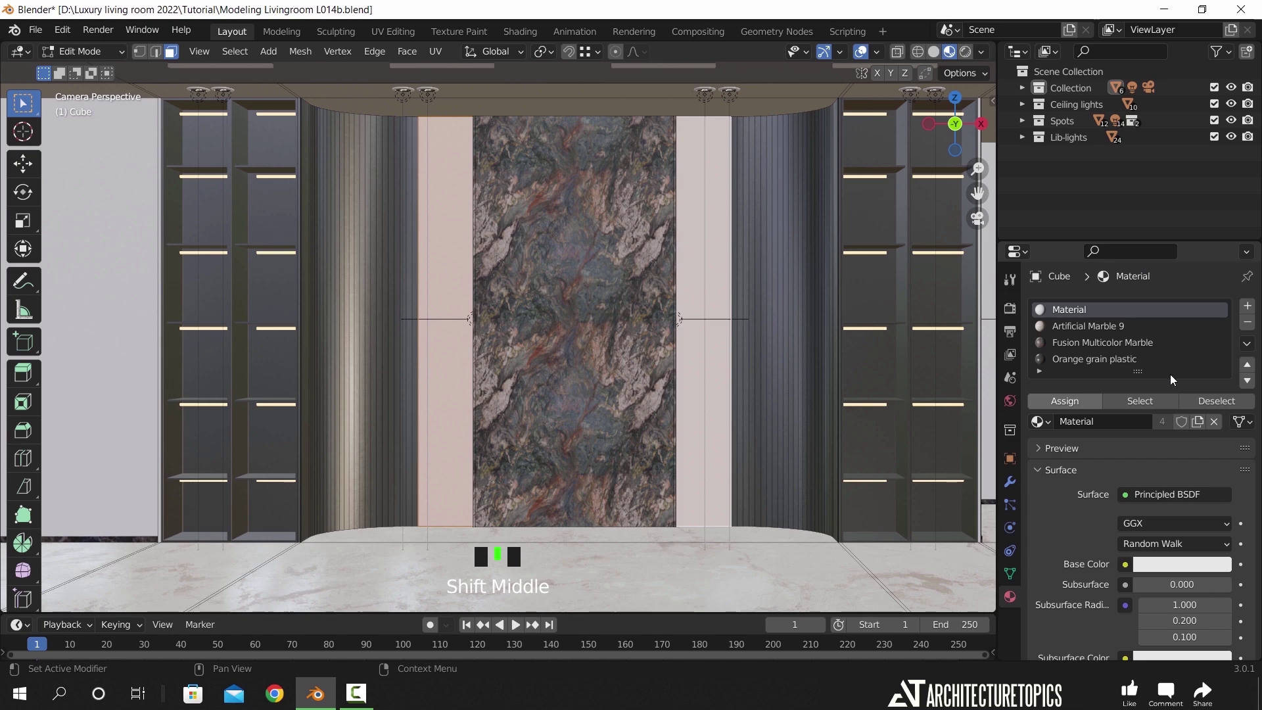
# - Add an empty material slot, assign it to the two selected wall strips and return to Object Mode
pyautogui.click(1247, 306)
pyautogui.click(1069, 408)
pyautogui.scroll(3, 414, 342)
pyautogui.keyDown('shift'); pyautogui.moveTo(414, 342); pyautogui.dragTo(648, 339, button='middle'); pyautogui.keyUp('shift')
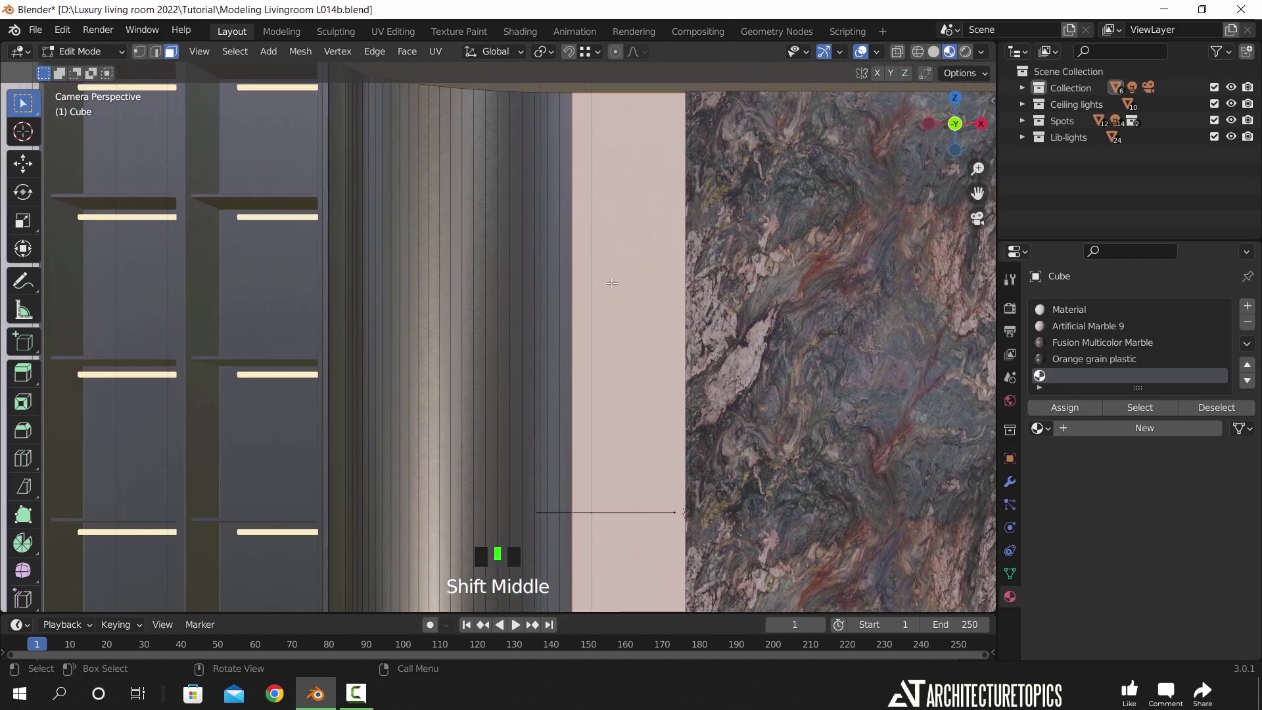
pyautogui.press('Tab')
# - Search BlenderKit for wood and apply the light, horizontally grained Wood material to the new slot
pyautogui.click(541, 74)
pyautogui.click(538, 75)
pyautogui.click(516, 74)
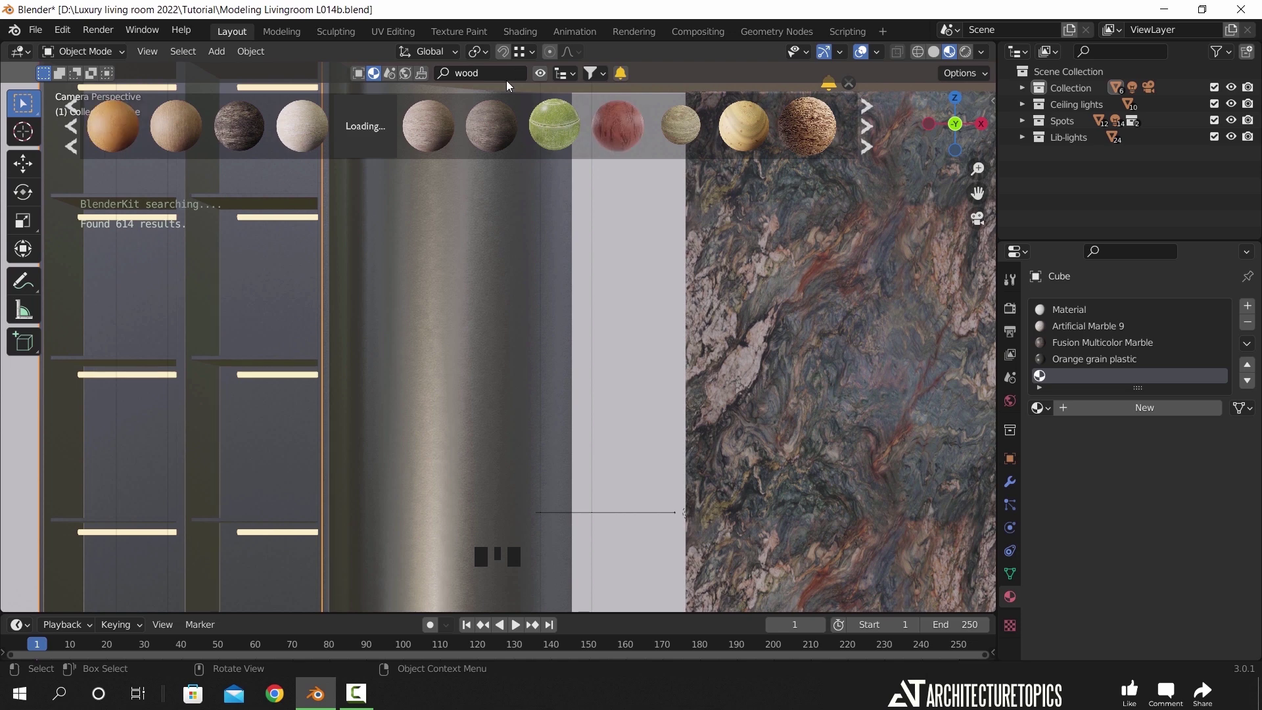
pyautogui.moveTo(442, 129)
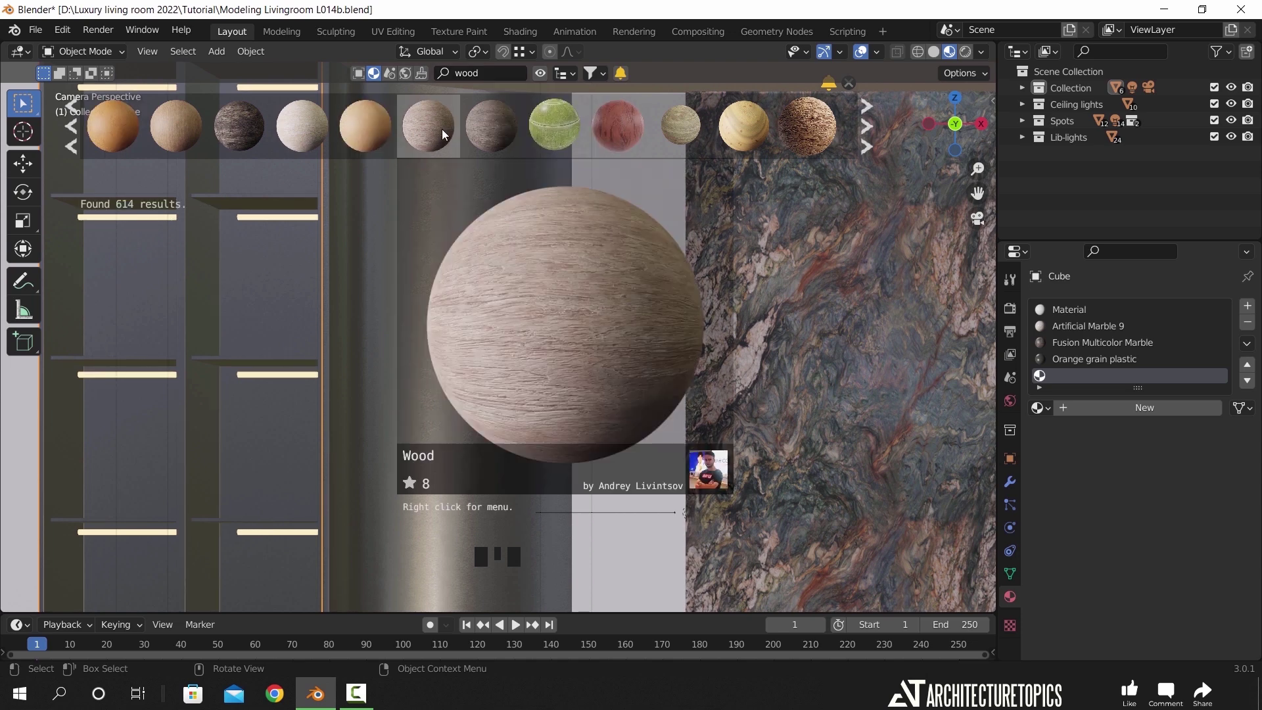
pyautogui.click(442, 129)
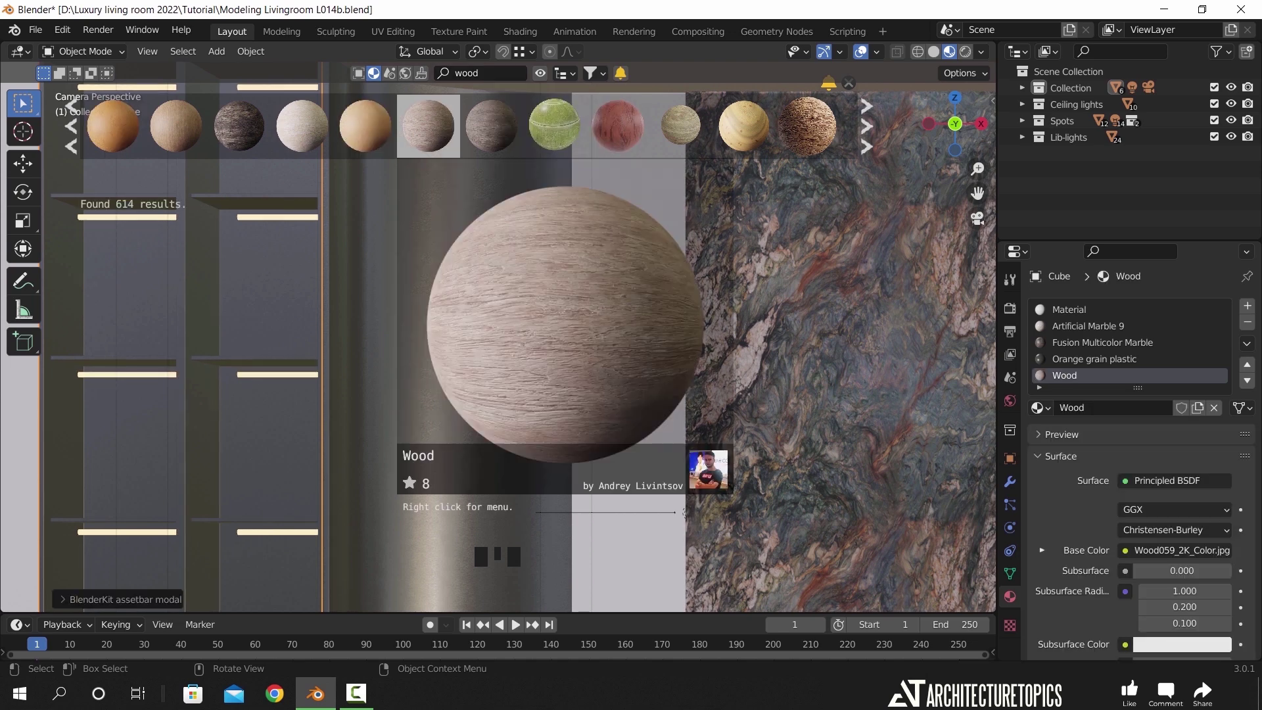
# - Unwrap the two wood strips beside the marble panel with Smart UV Project
pyautogui.scroll(-3, 606, 334)
pyautogui.keyDown('shift'); pyautogui.moveTo(650, 353); pyautogui.dragTo(646, 382, button='middle'); pyautogui.keyUp('shift')
pyautogui.scroll(3, 646, 381)
pyautogui.keyDown('shift'); pyautogui.moveTo(766, 390); pyautogui.dragTo(605, 523, button='middle'); pyautogui.keyUp('shift')
pyautogui.press('Tab')
pyautogui.press('u')
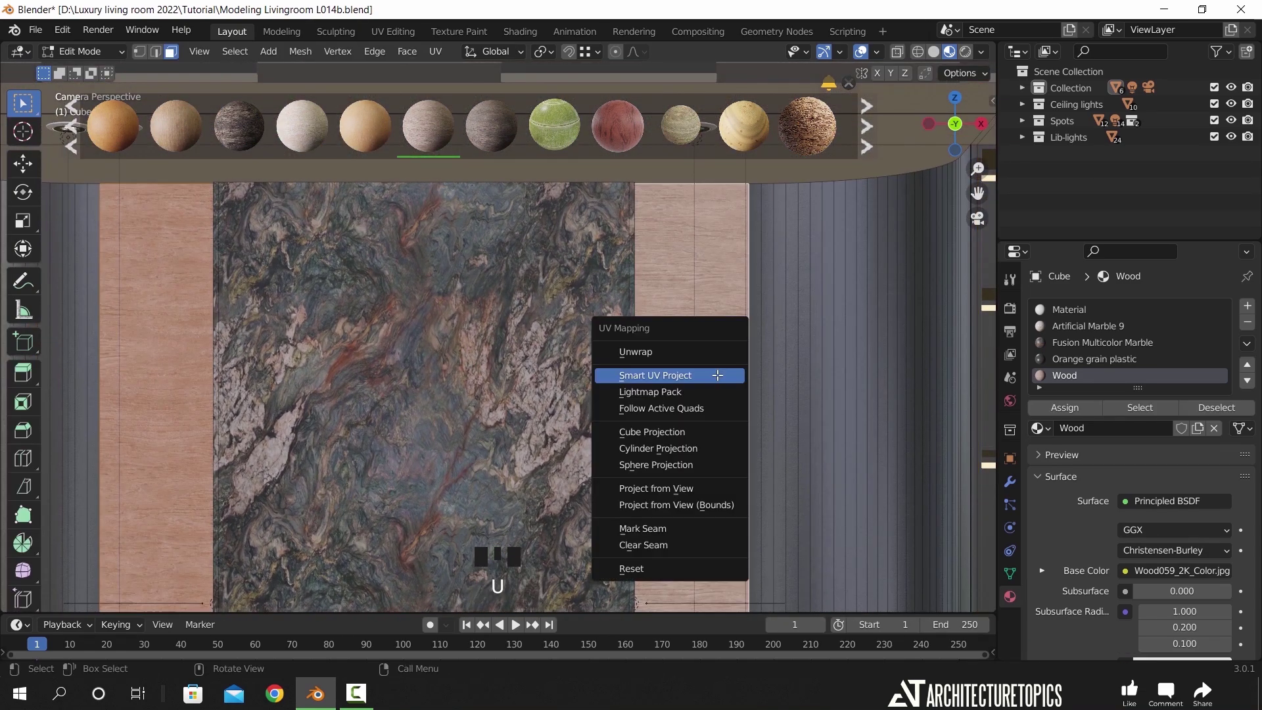
pyautogui.click(719, 376)
pyautogui.click(700, 510)
pyautogui.scroll(-2, 670, 374)
pyautogui.keyDown('shift'); pyautogui.moveTo(669, 373); pyautogui.dragTo(676, 425, button='middle'); pyautogui.keyUp('shift')
# - In the UV Editing workspace, select all UVs of the wood strips and rotate them 90°
pyautogui.click(411, 33)
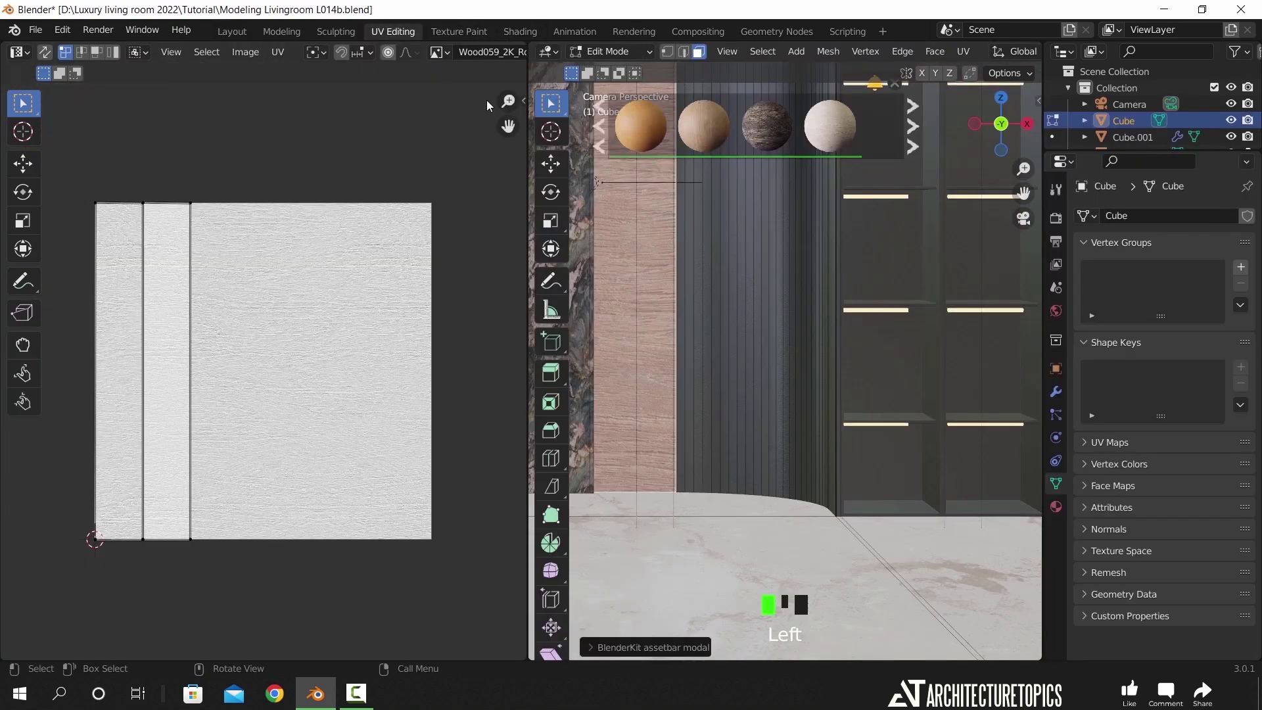
pyautogui.press('a')
pyautogui.keyDown('shift'); pyautogui.moveTo(595, 341); pyautogui.dragTo(703, 573, button='middle'); pyautogui.keyUp('shift')
pyautogui.write('r90')
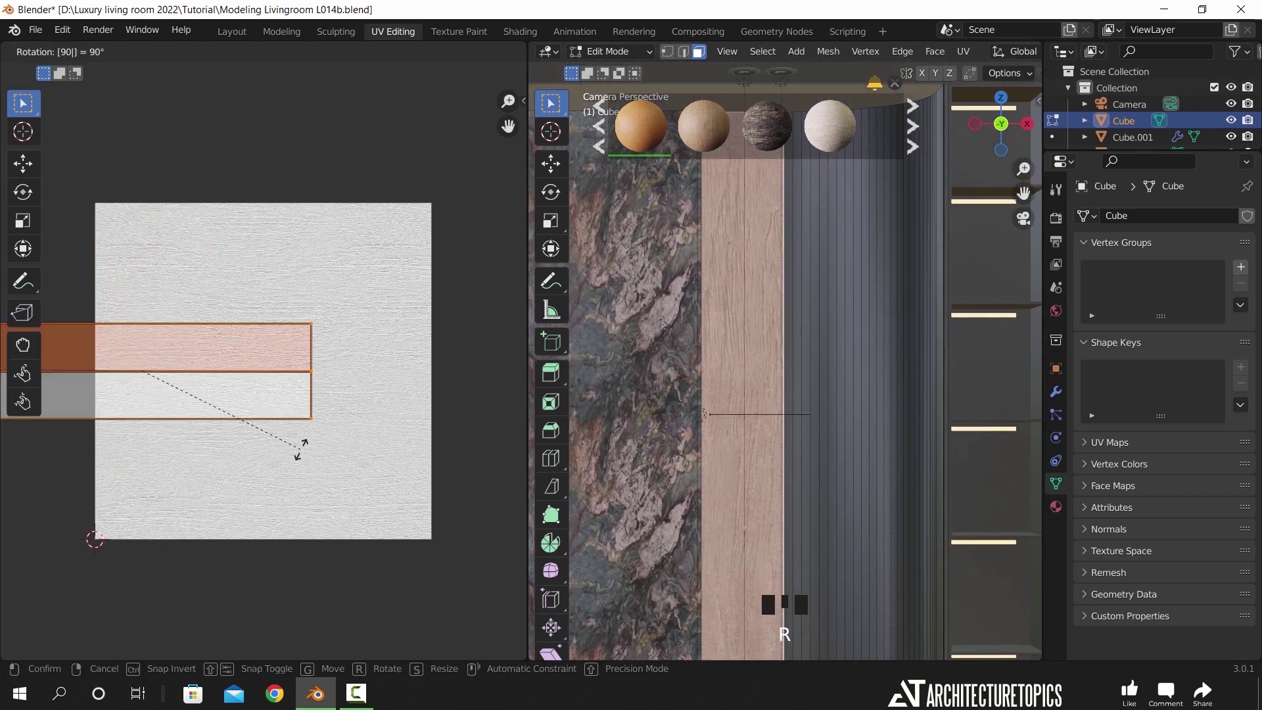
pyautogui.press('Return')
# - Scale the wood strips' UVs by 2 and enlarge them slightly more for a finer grain
pyautogui.scroll(-4, 777, 407)
pyautogui.scroll(4, 776, 407)
pyautogui.scroll(1, 776, 407)
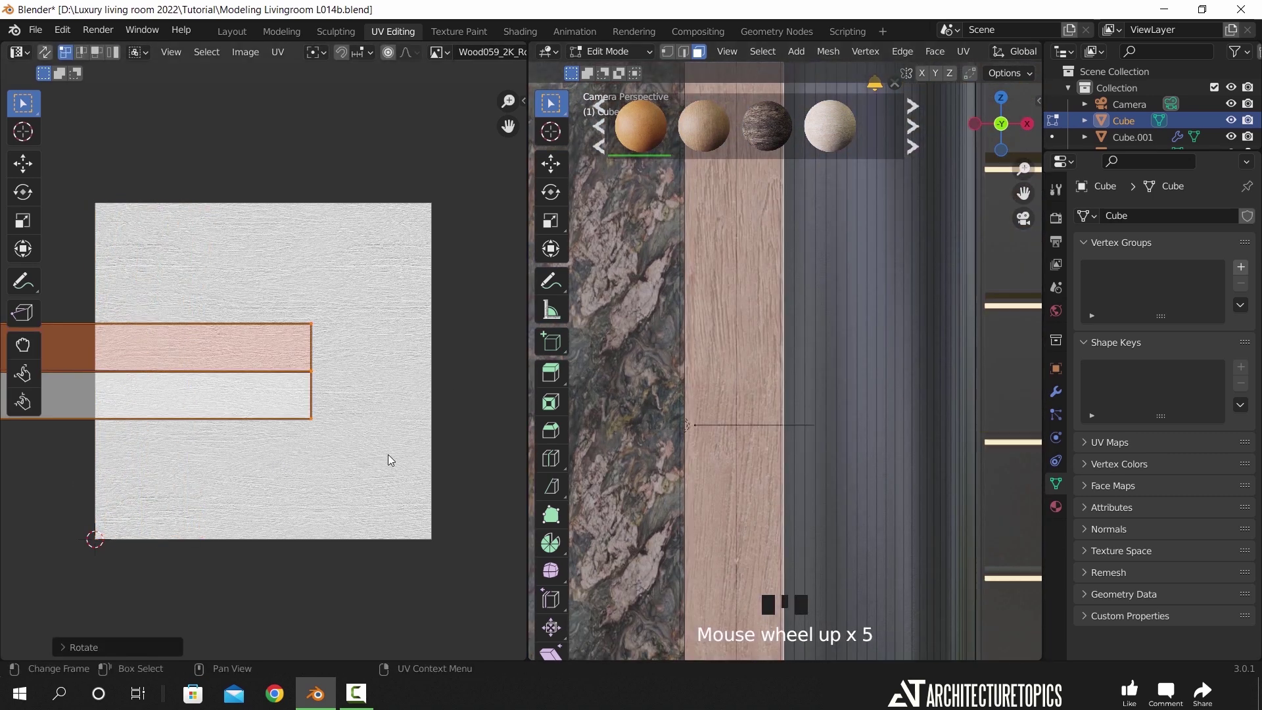
pyautogui.write('s2')
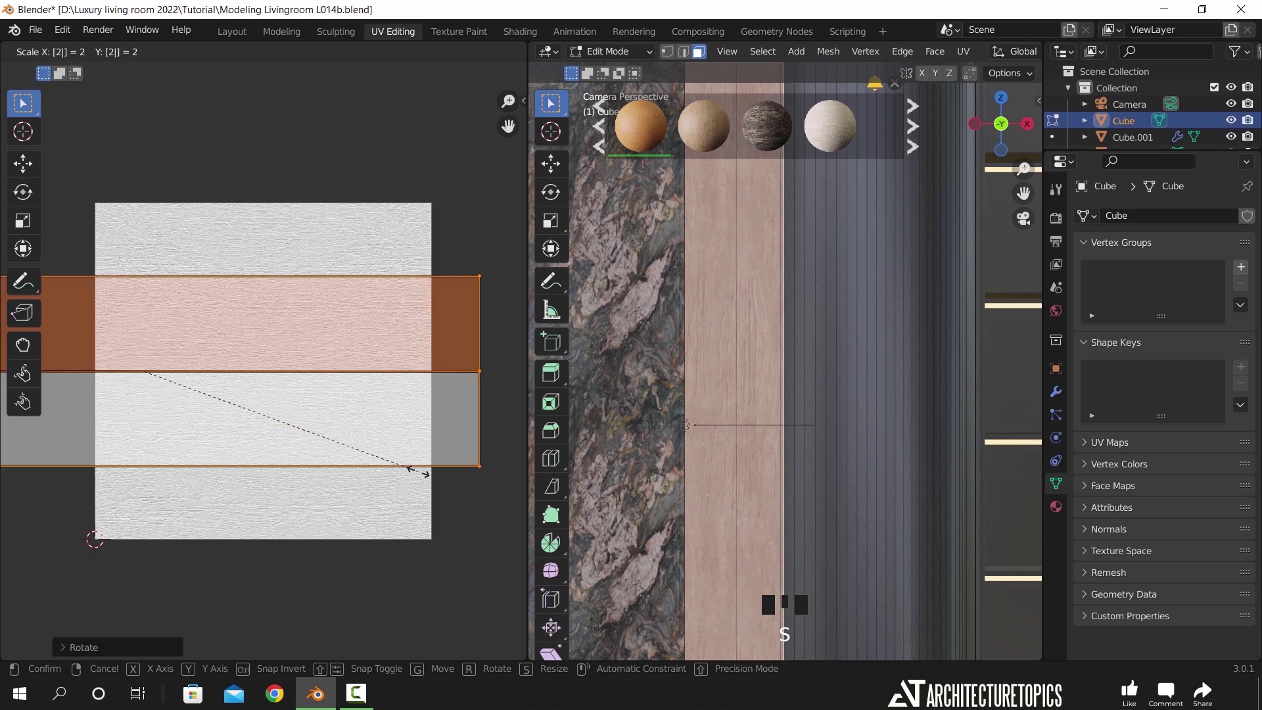
pyautogui.press('Return')
pyautogui.press('s')
pyautogui.click(490, 558)
# - Enlarge the wood strips' UVs by about another 1.64 times, return to Object Mode and inspect the grain up close
pyautogui.scroll(-3, 774, 373)
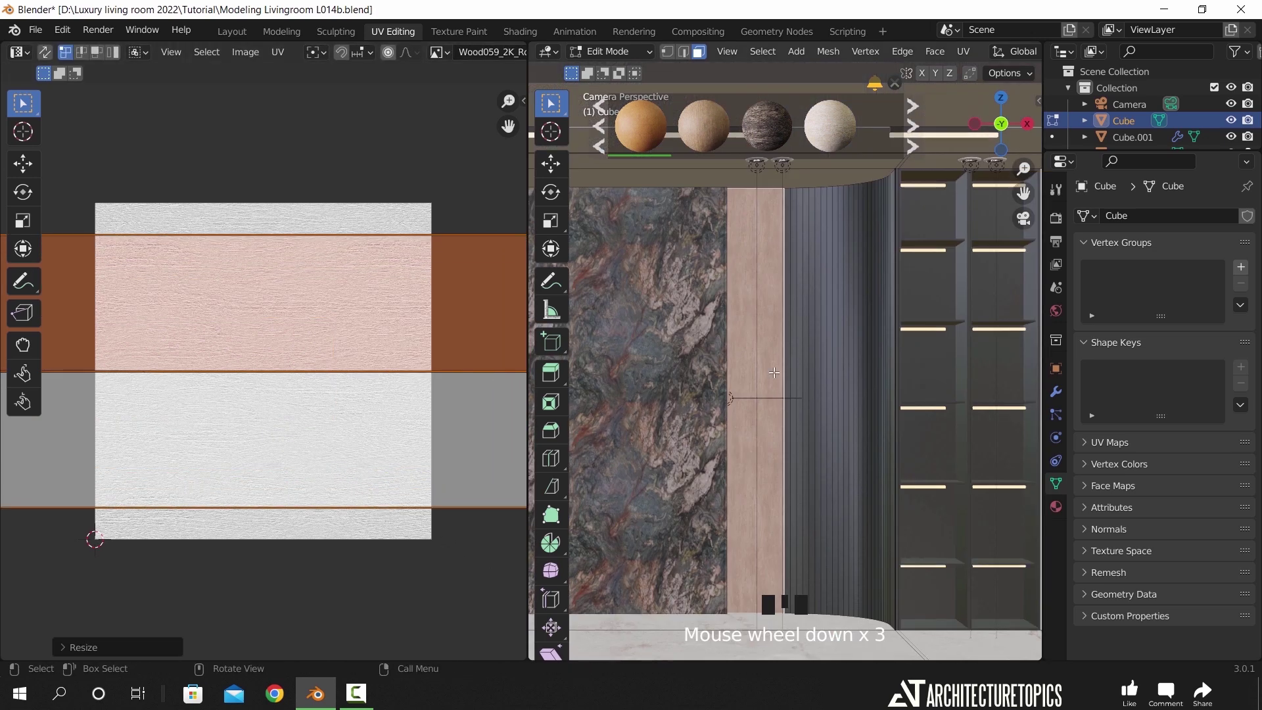
pyautogui.scroll(3, 774, 373)
pyautogui.press('s')
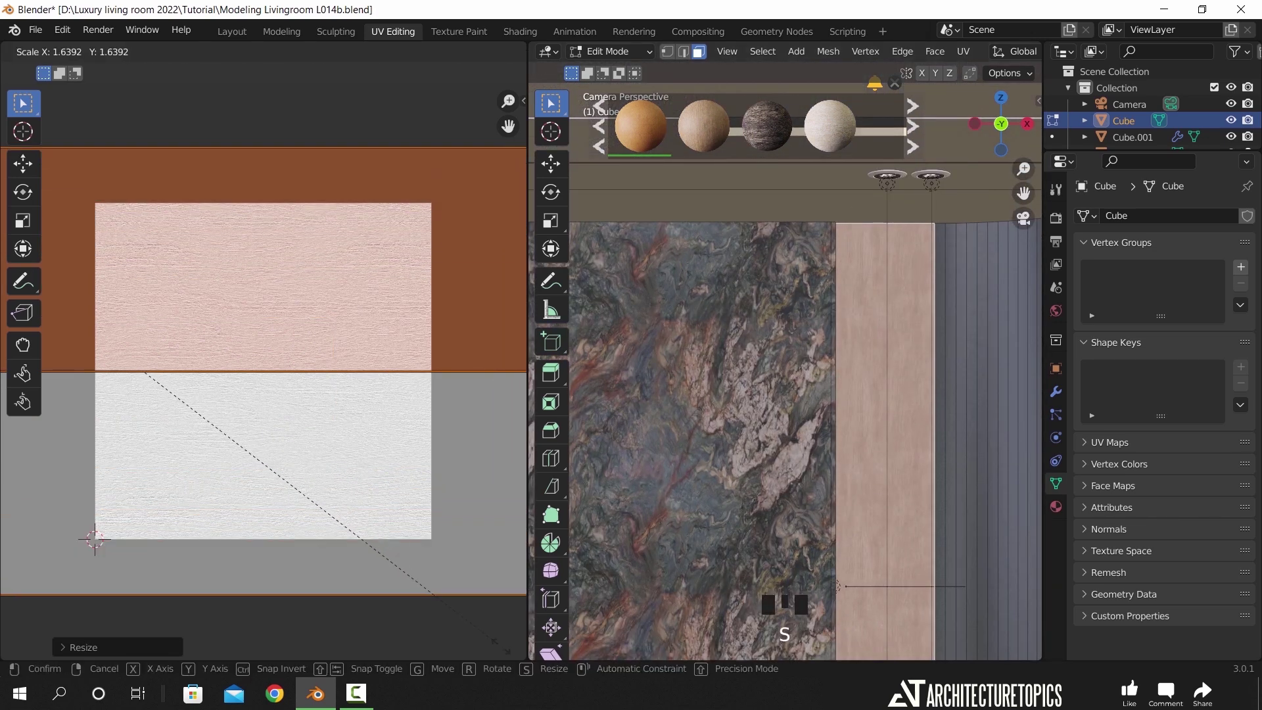
pyautogui.click(501, 646)
pyautogui.press('Tab')
pyautogui.scroll(-2, 877, 415)
pyautogui.keyDown('shift'); pyautogui.moveTo(877, 421); pyautogui.dragTo(578, 468, button='middle'); pyautogui.keyUp('shift')
pyautogui.scroll(7, 748, 400)
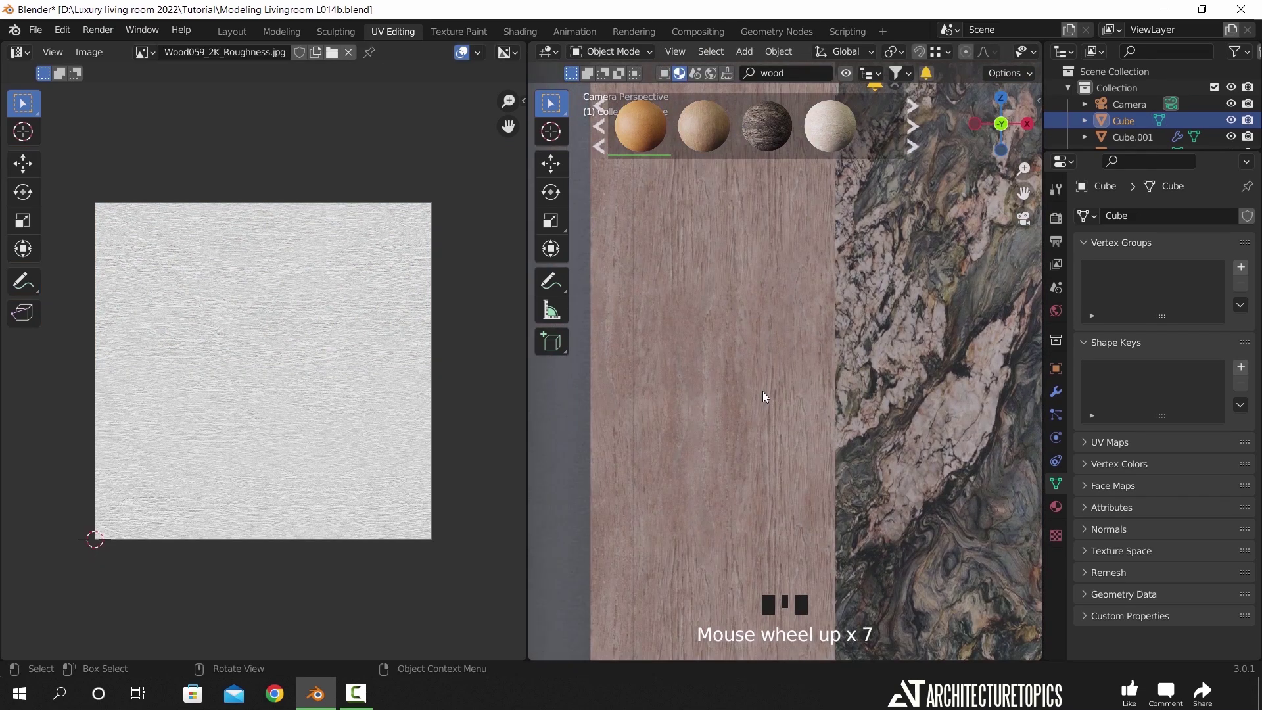
# - Select the large flat wall face beside the left-hand shelves in Edit Mode
pyautogui.scroll(-10, 762, 392)
pyautogui.keyDown('shift'); pyautogui.moveTo(763, 392); pyautogui.dragTo(855, 420, button='middle'); pyautogui.keyUp('shift')
pyautogui.scroll(4, 857, 395)
pyautogui.click(795, 383)
pyautogui.press('Tab')
pyautogui.press('Tab')
pyautogui.press('Tab')
pyautogui.click(760, 373)
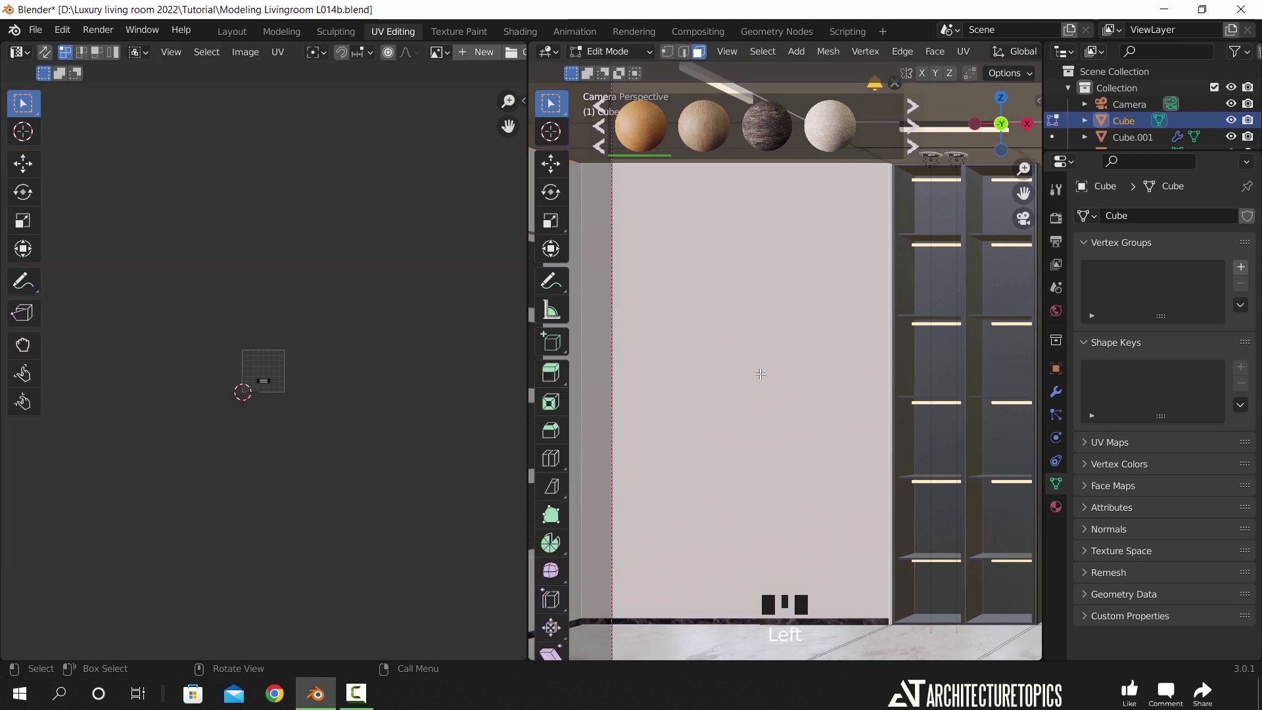
pyautogui.scroll(-2, 760, 374)
pyautogui.scroll(1, 761, 373)
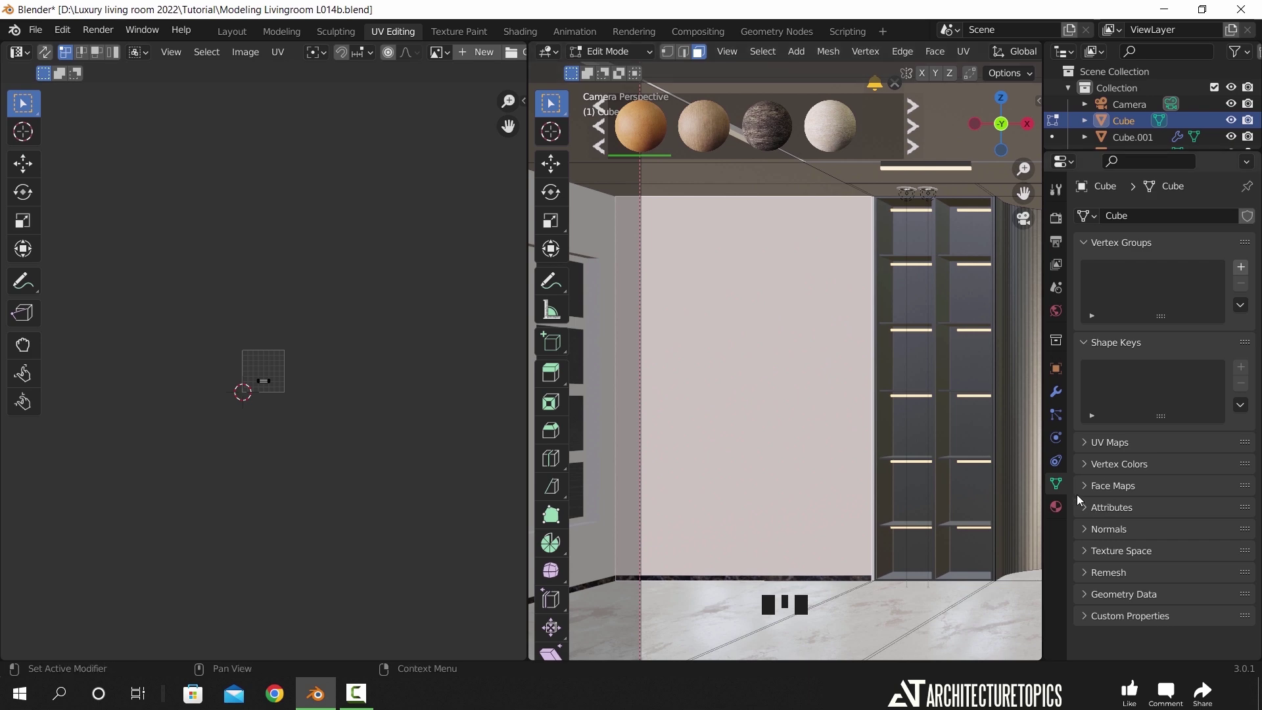
# - Assign the existing Wood material to the selected wall face and unwrap it with Smart UV Project
pyautogui.click(1056, 506)
pyautogui.click(1115, 284)
pyautogui.click(1104, 317)
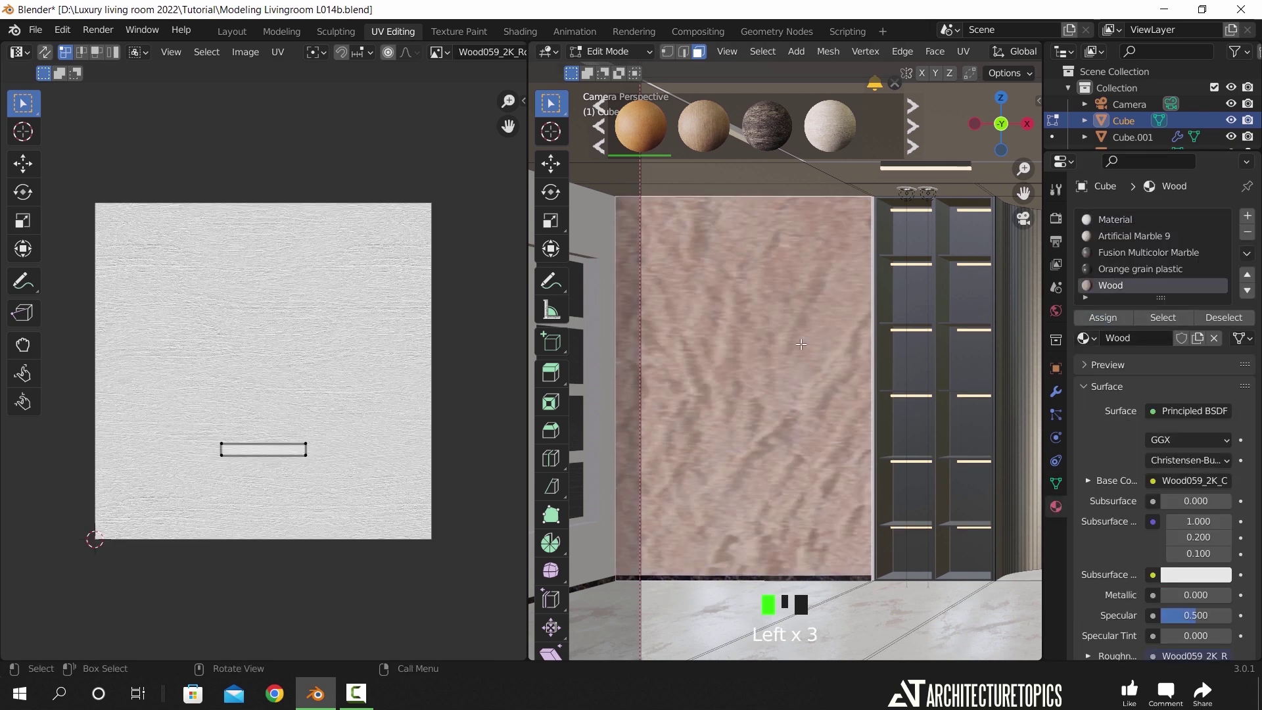
pyautogui.press('u')
pyautogui.click(757, 342)
pyautogui.click(768, 469)
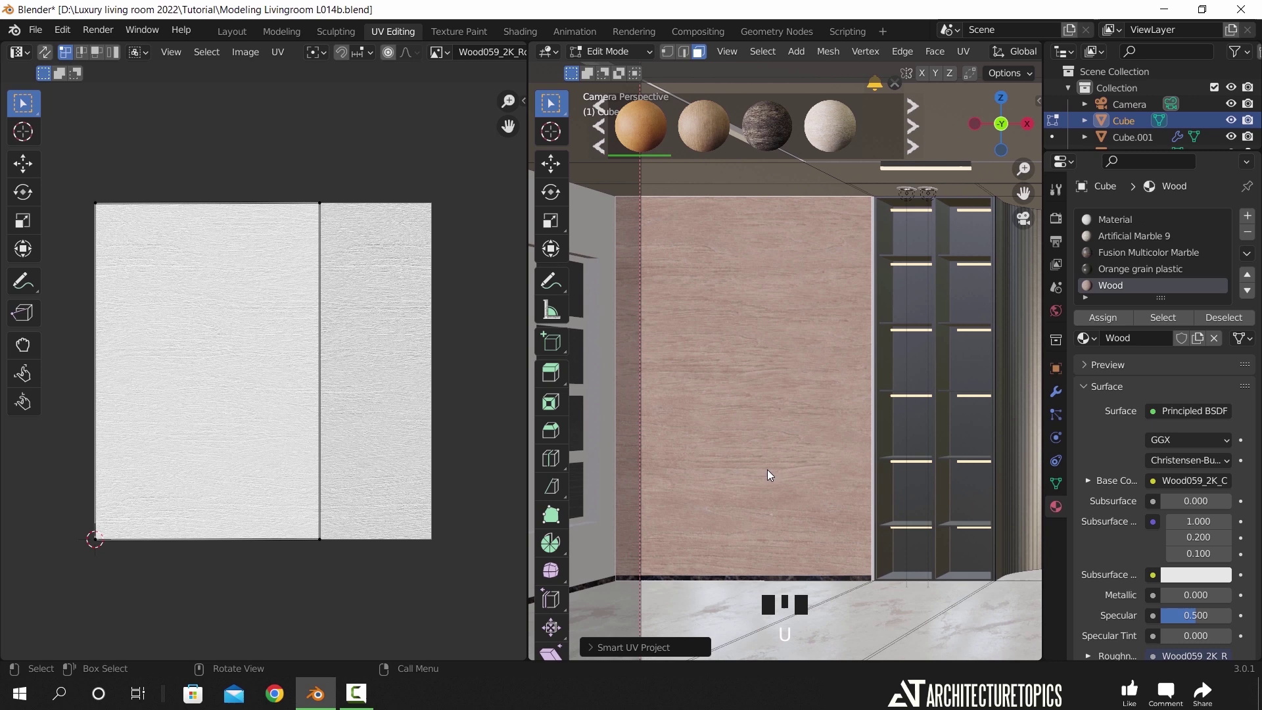
# - Rotate the wall face's UVs 90°, enlarge them to a little over twice their size and return to Object Mode
pyautogui.write('ar')
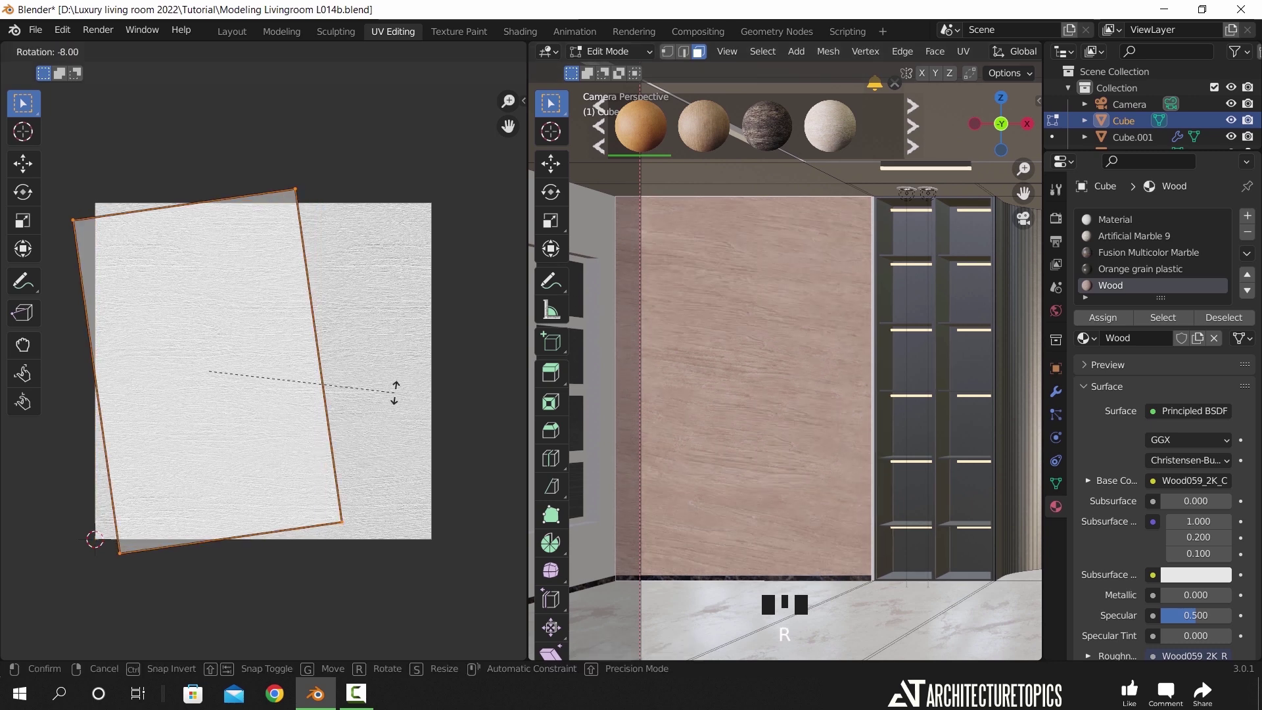
pyautogui.write('90')
pyautogui.press('Return')
pyautogui.write('s')
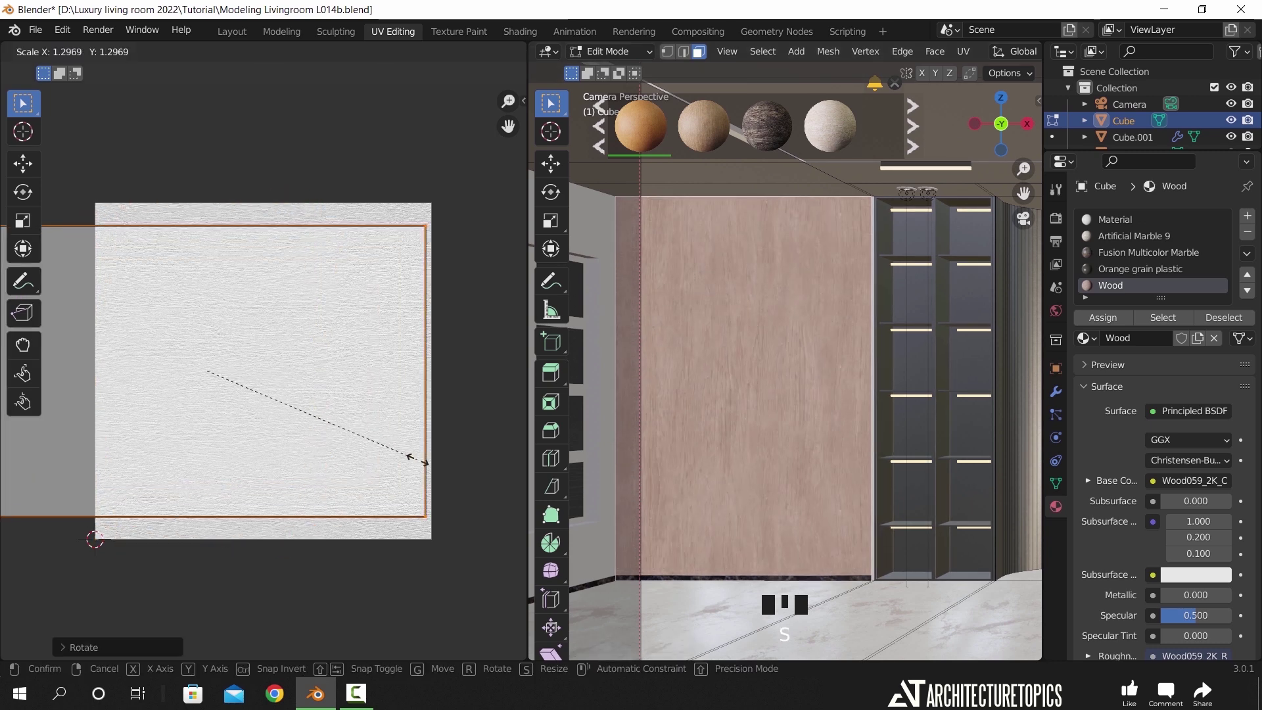
pyautogui.write('4s')
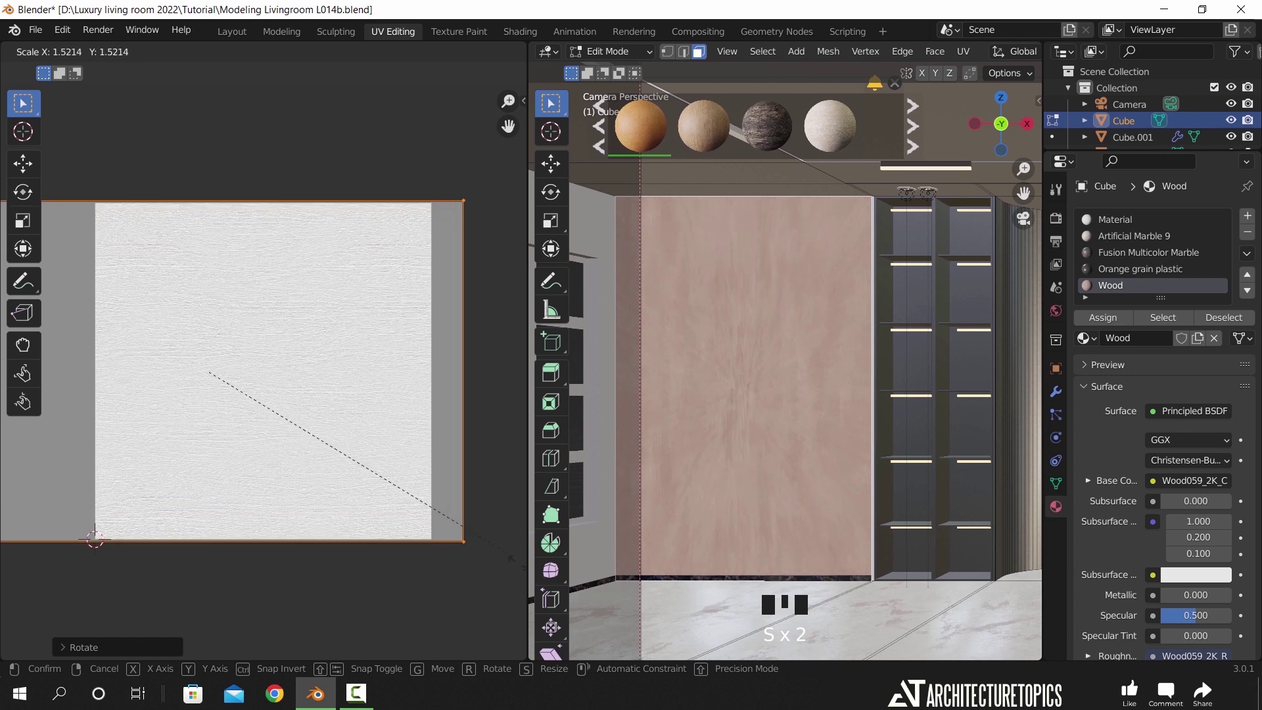
pyautogui.press('Return')
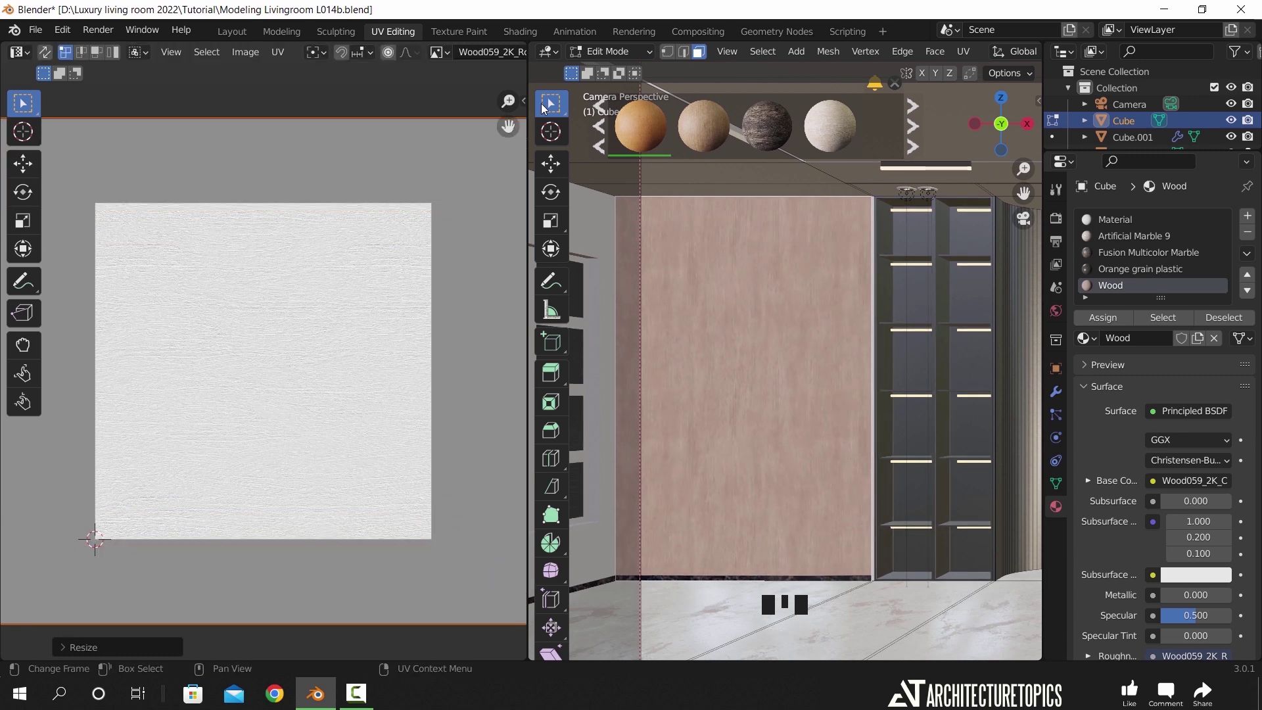
pyautogui.press('Tab')
pyautogui.scroll(1, 786, 309)
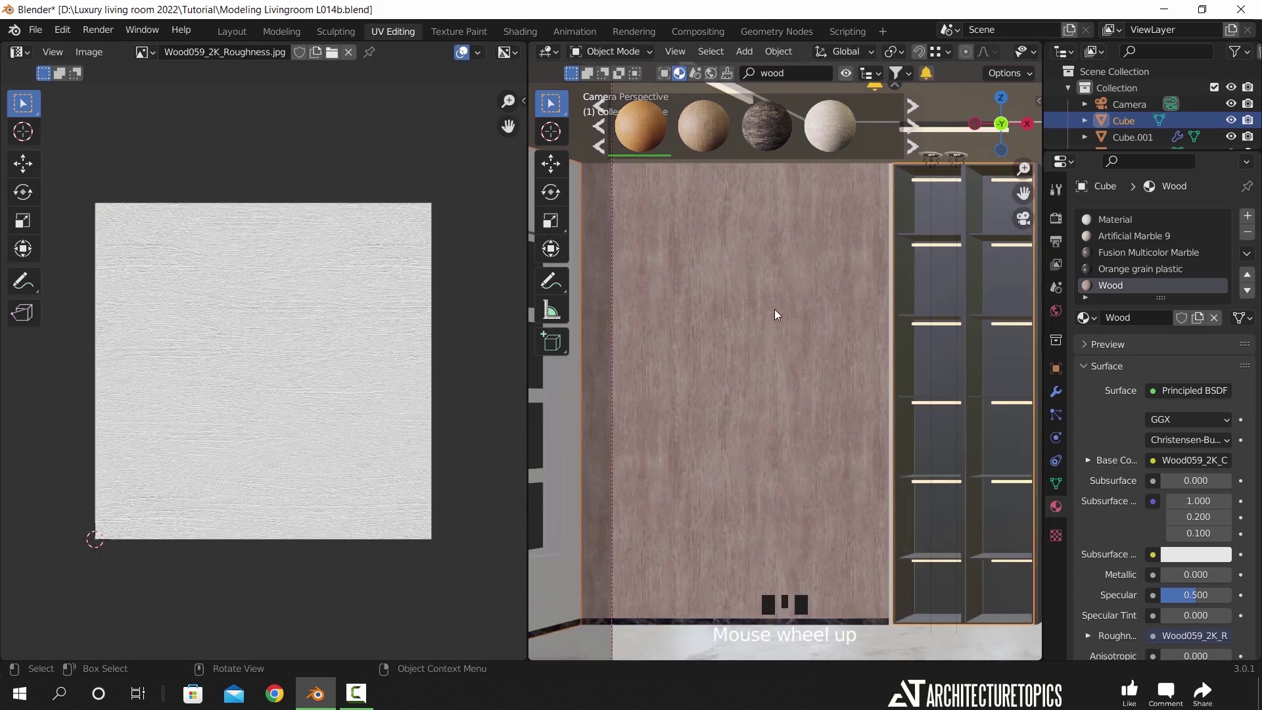
# - Separate the selected wood wall face into its own object
pyautogui.scroll(-1, 774, 309)
pyautogui.press('Tab')
pyautogui.press('p')
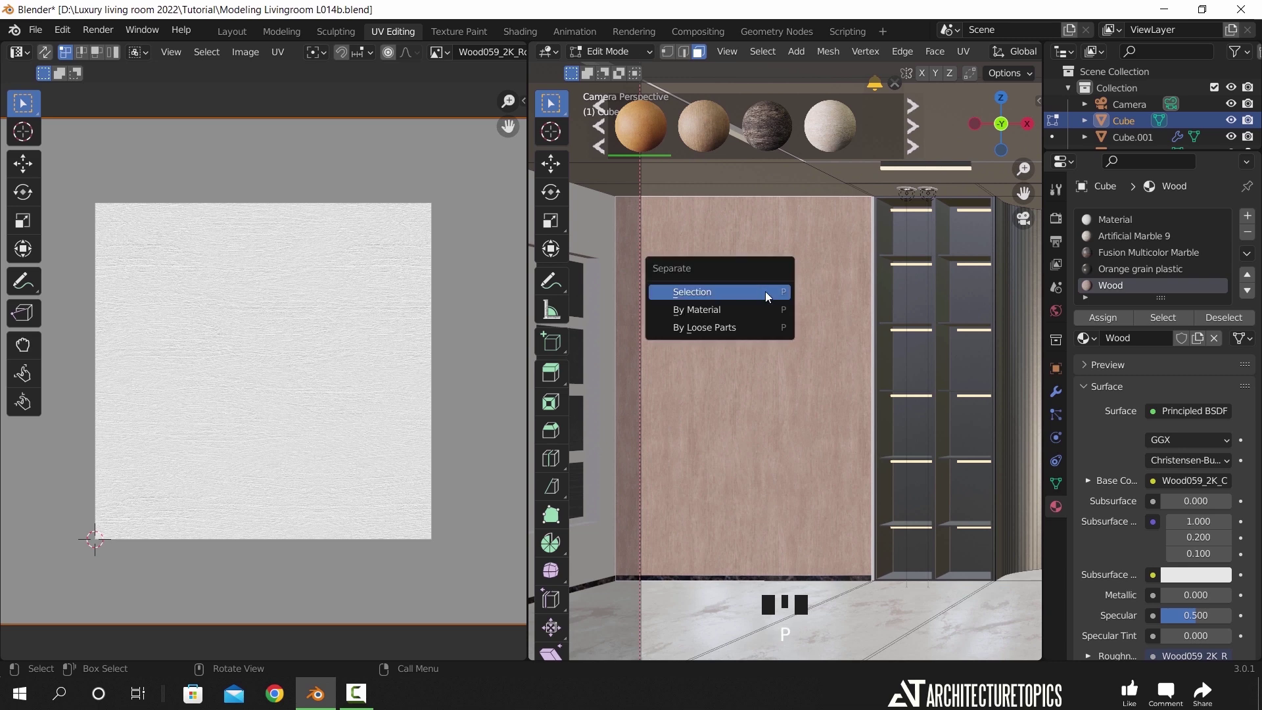
pyautogui.click(765, 290)
pyautogui.press('Tab')
# - Add a centred vertical loop cut that divides the separated wood panel into two halves
pyautogui.click(763, 282)
pyautogui.press('Tab')
pyautogui.hotkey('ctrl', 'r')
pyautogui.click(789, 289)
pyautogui.rightClick(833, 296)
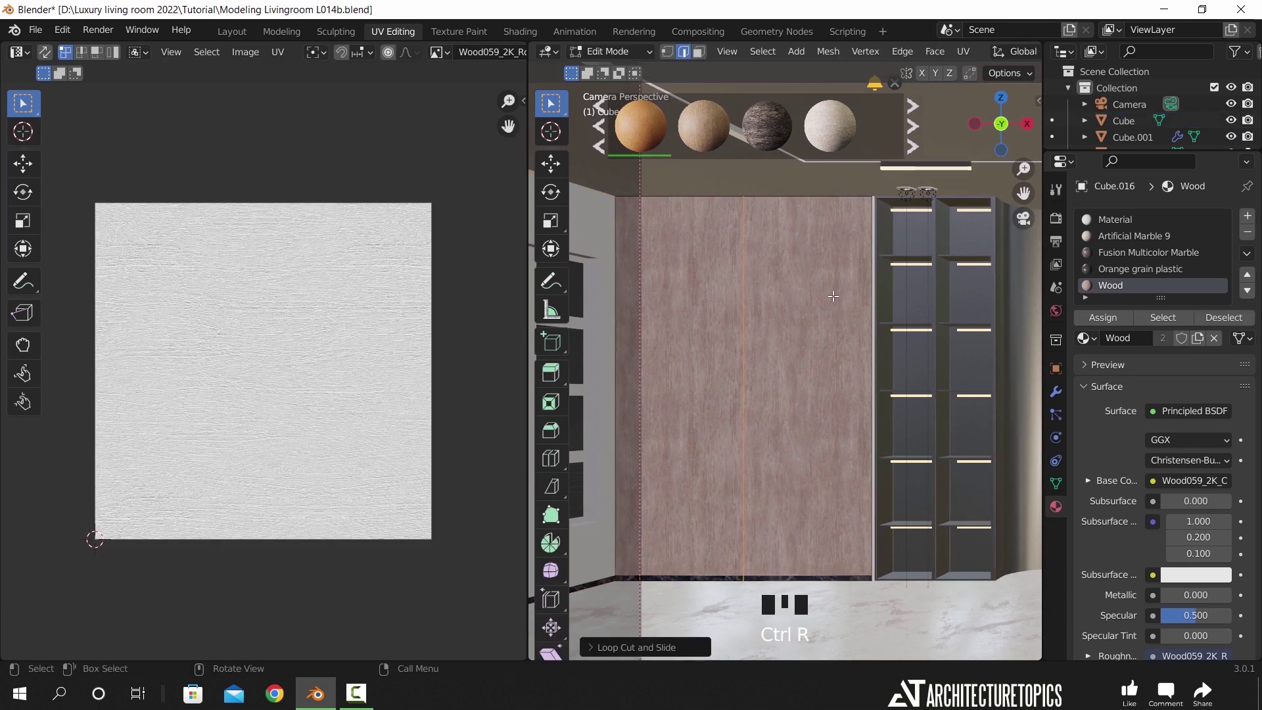
# - Separate the half of the wood panel next to the shelves into its own object
pyautogui.press('3')
pyautogui.click(808, 335)
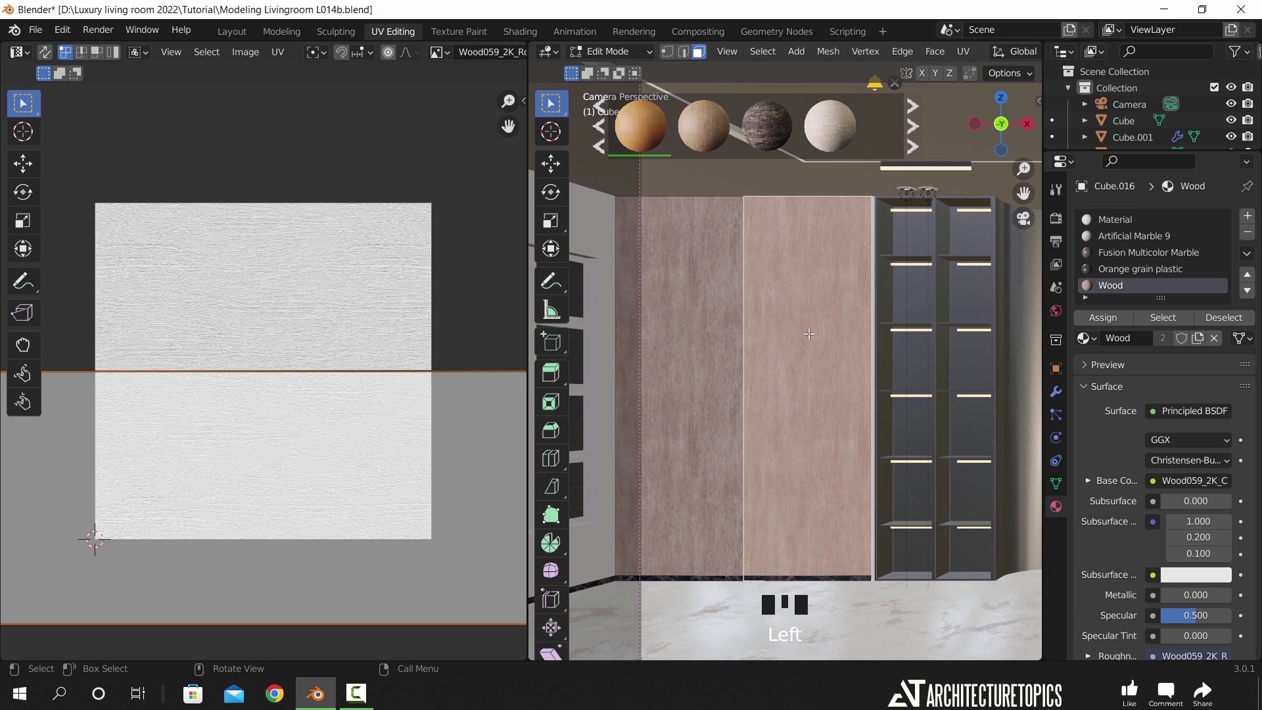
pyautogui.press('p')
pyautogui.click(818, 332)
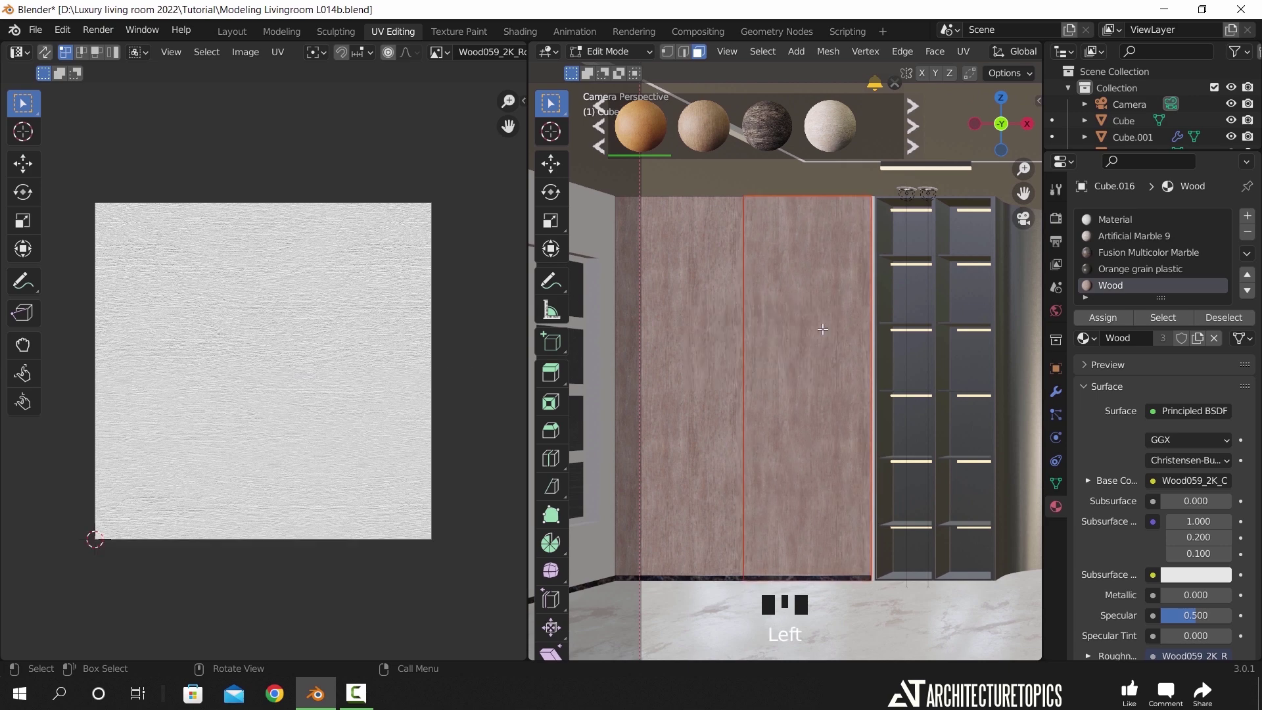
# - Switch to the Layout workspace, frame the wood panels and hide the BlenderKit asset bar
pyautogui.click(231, 31)
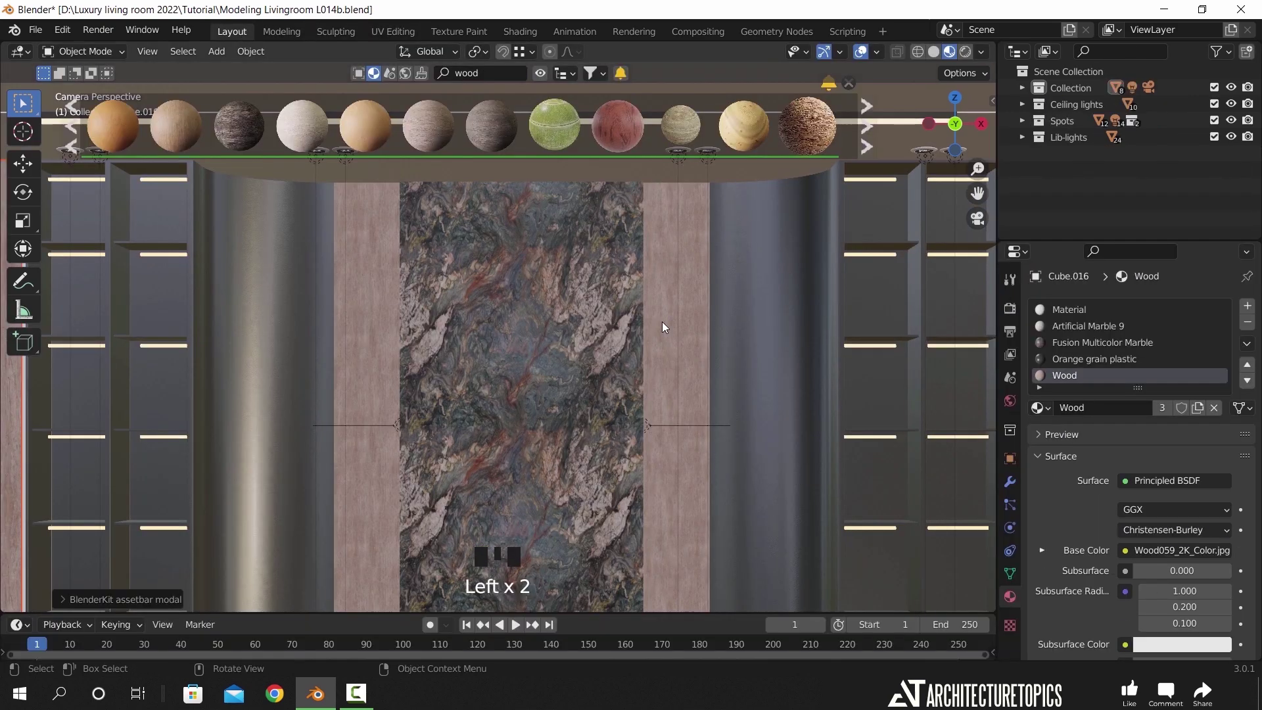
pyautogui.press('KP_Decimal')
pyautogui.moveTo(656, 367); pyautogui.dragTo(603, 364, button='middle')
pyautogui.moveTo(552, 97)
pyautogui.click(542, 74)
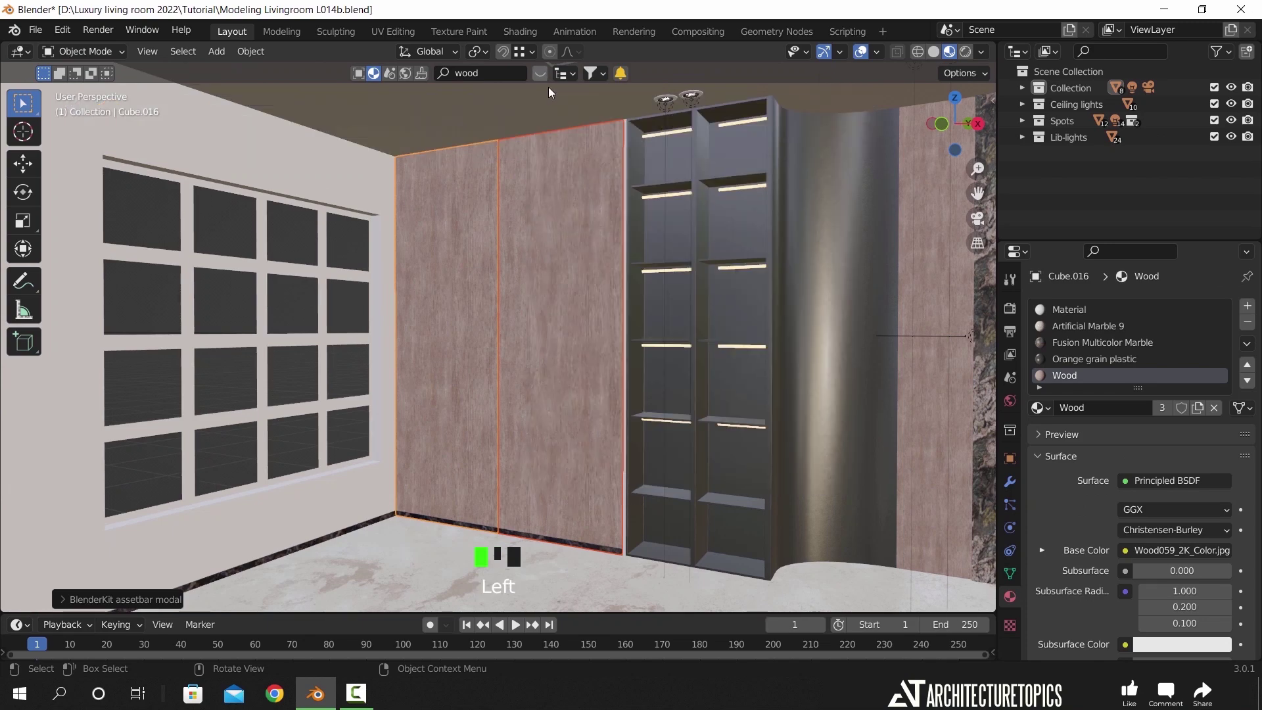
pyautogui.scroll(3, 589, 261)
pyautogui.scroll(-4, 615, 277)
# - Add 16 evenly spaced vertical loop cuts to the wood panel next to the shelves
pyautogui.press('Tab')
pyautogui.press('Tab')
pyautogui.click(582, 262)
pyautogui.press('Tab')
pyautogui.hotkey('ctrl', 'r')
pyautogui.scroll(13, 563, 89)
pyautogui.scroll(1, 563, 88)
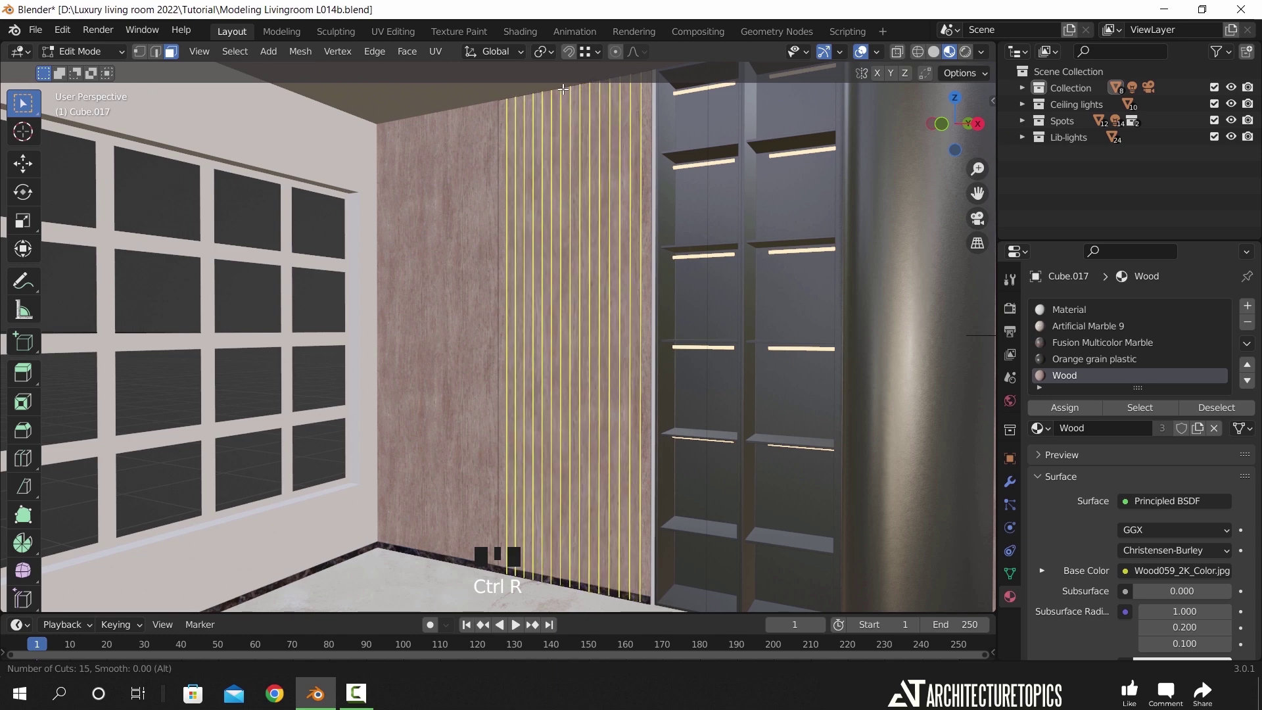
pyautogui.scroll(1, 563, 89)
pyautogui.click(563, 89)
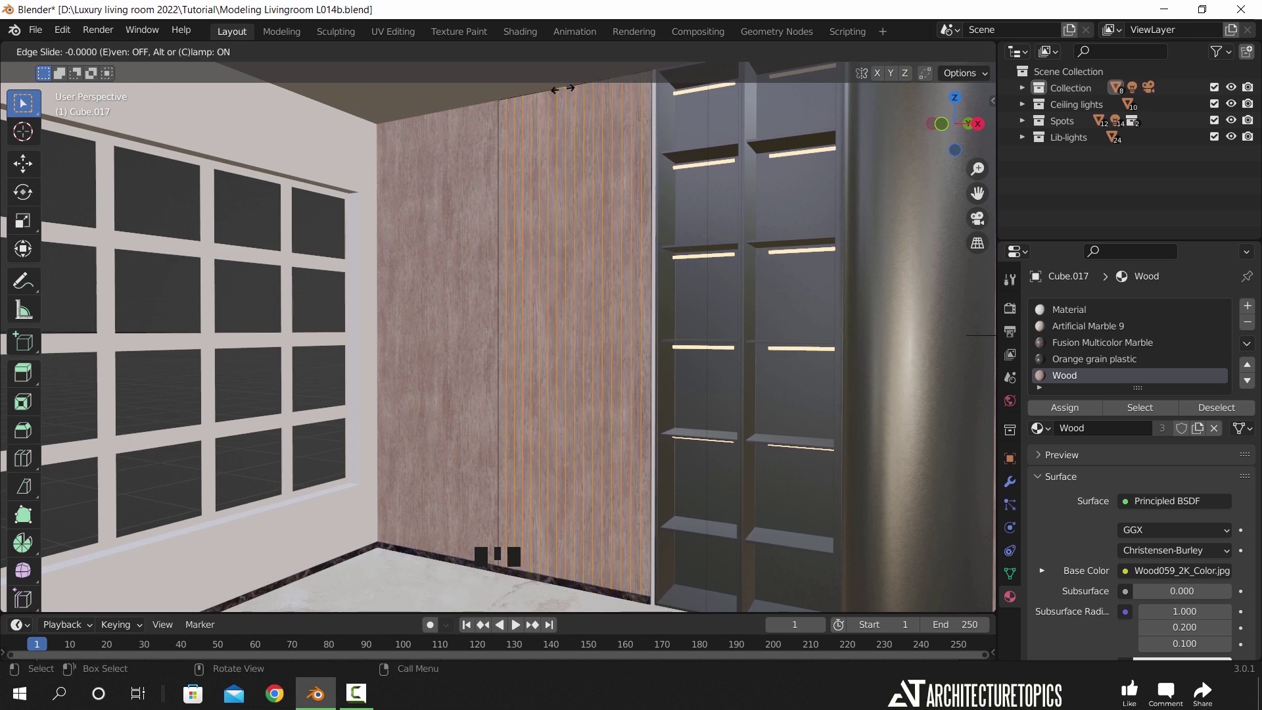
pyautogui.rightClick(564, 88)
# - Bevel the new vertical edges with one segment so that they form narrow strips
pyautogui.scroll(3, 761, 277)
pyautogui.scroll(1, 761, 276)
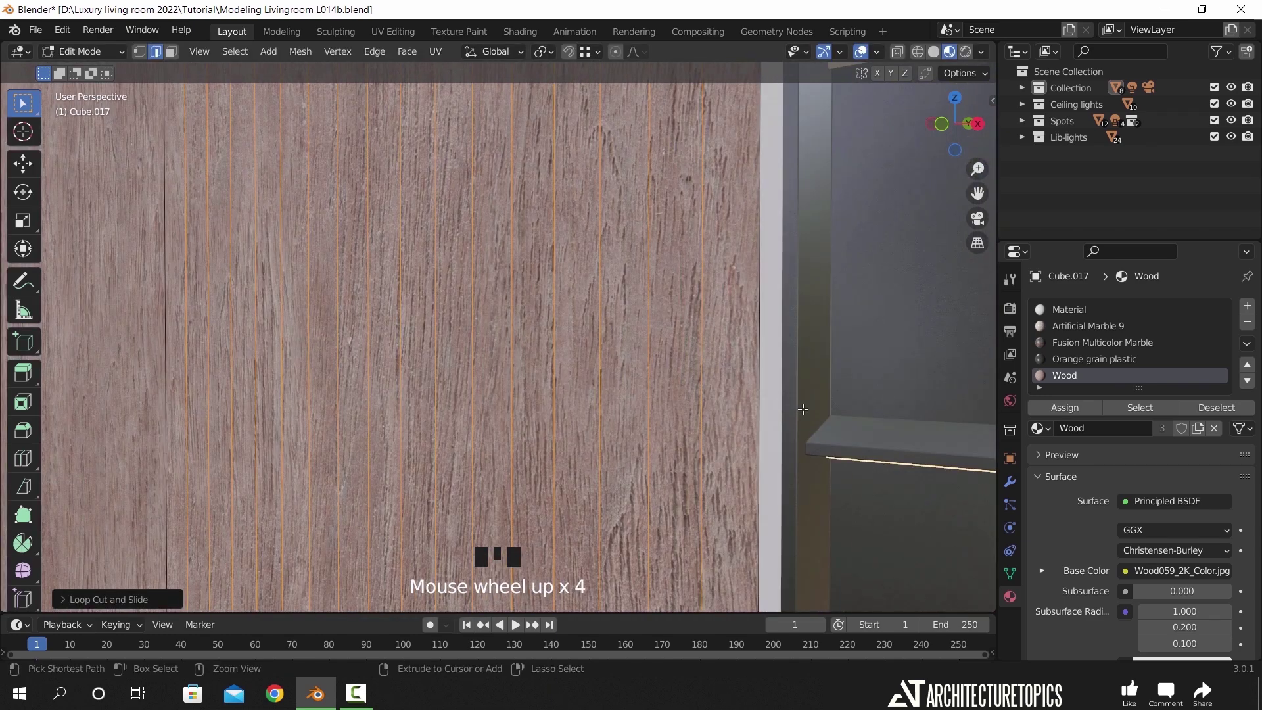
pyautogui.hotkey('ctrl', 'b')
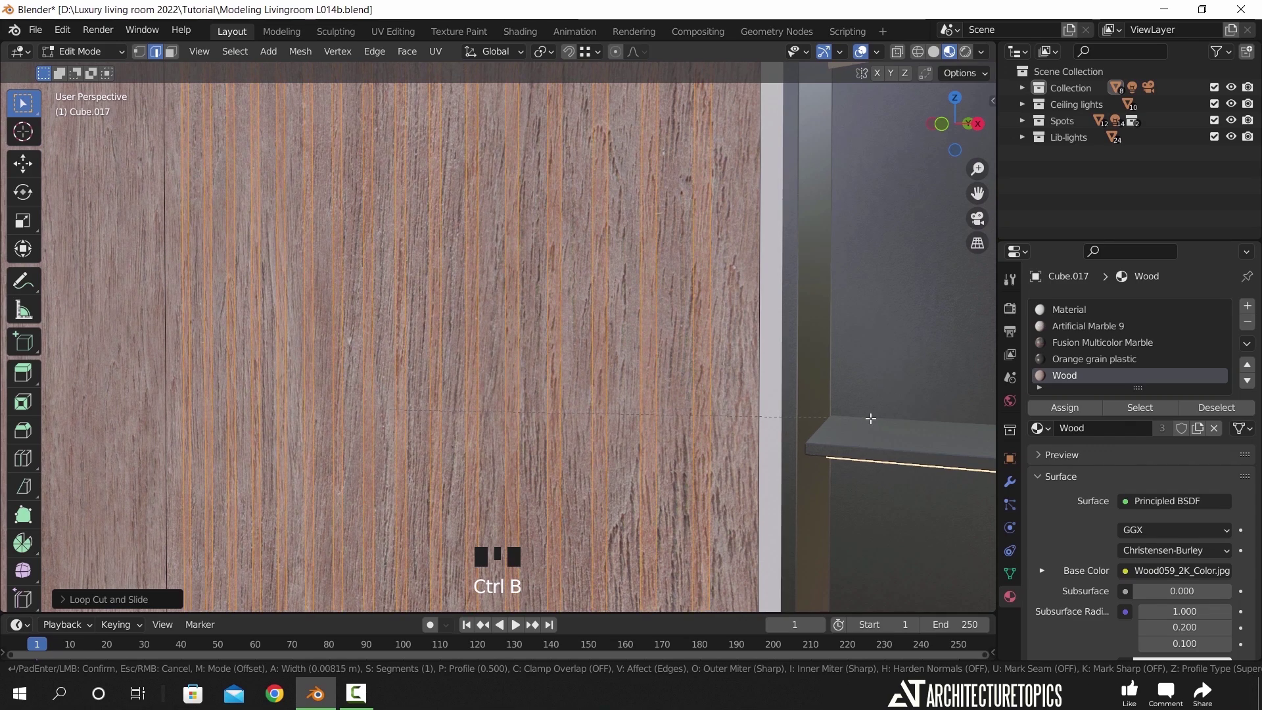
pyautogui.click(777, 348)
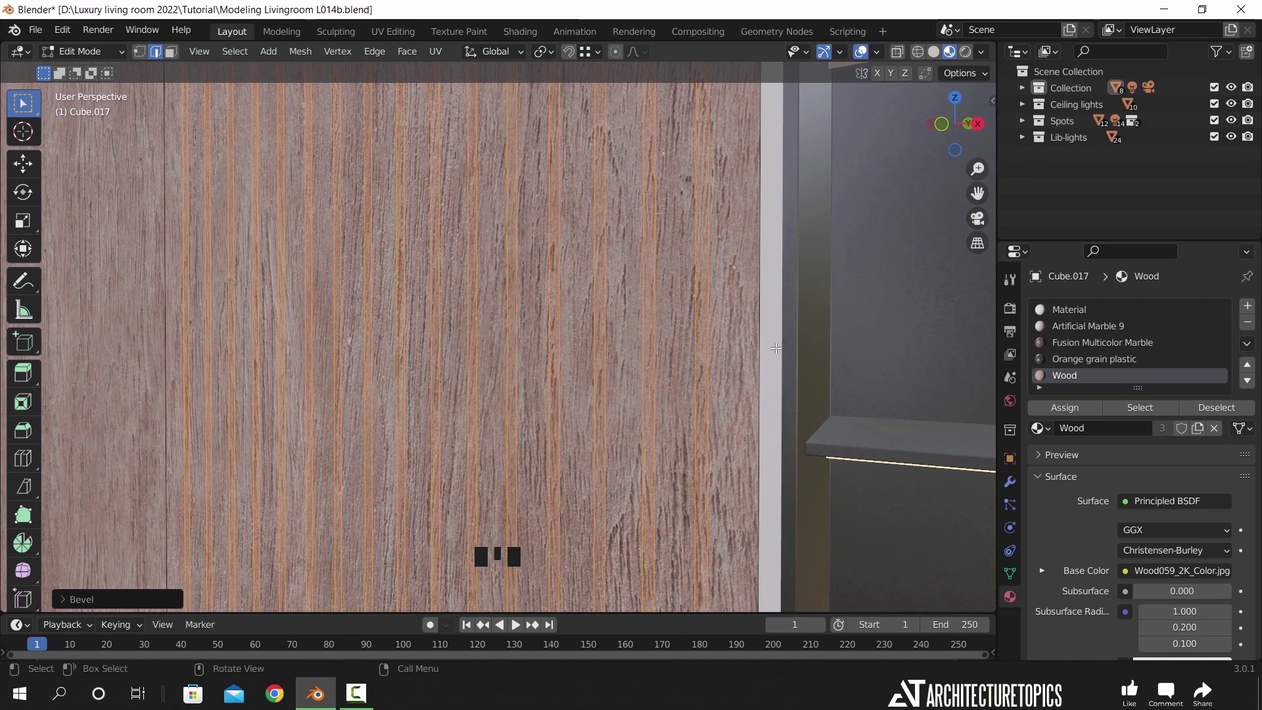
# - Extrude the narrow strips inward along their normals to form vertical grooves in the panel
pyautogui.press('e')
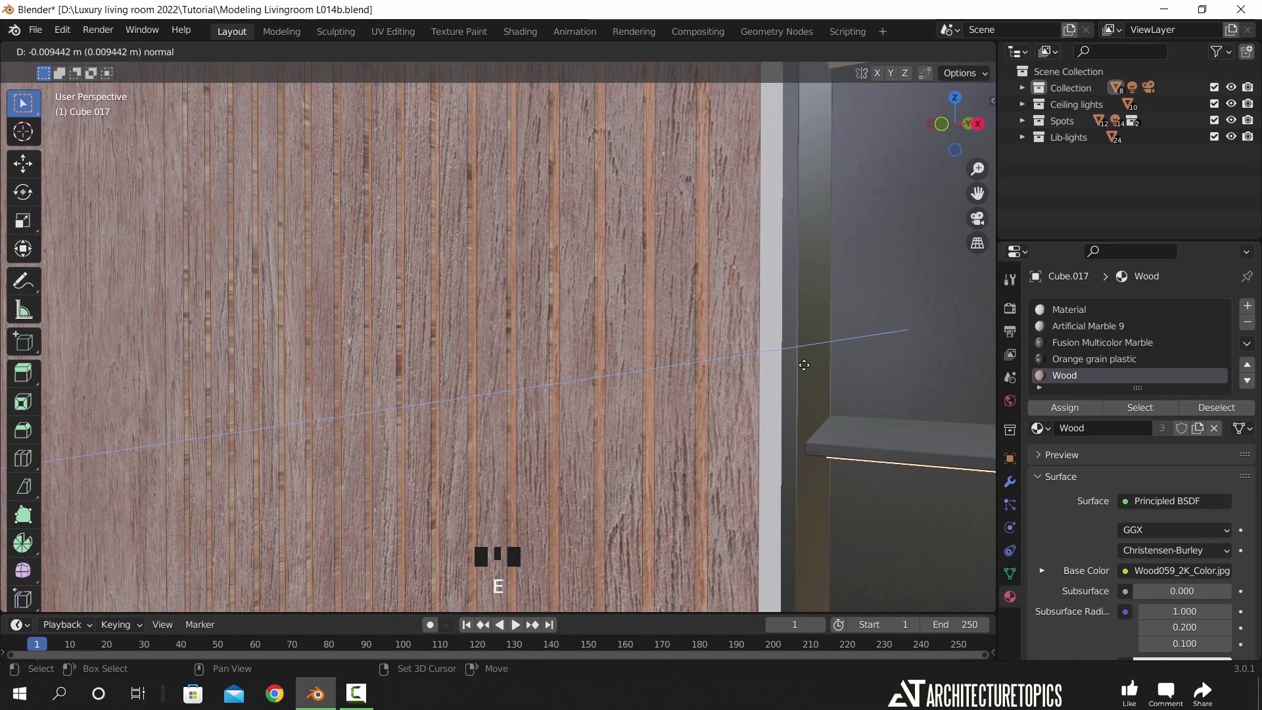
pyautogui.click(947, 353)
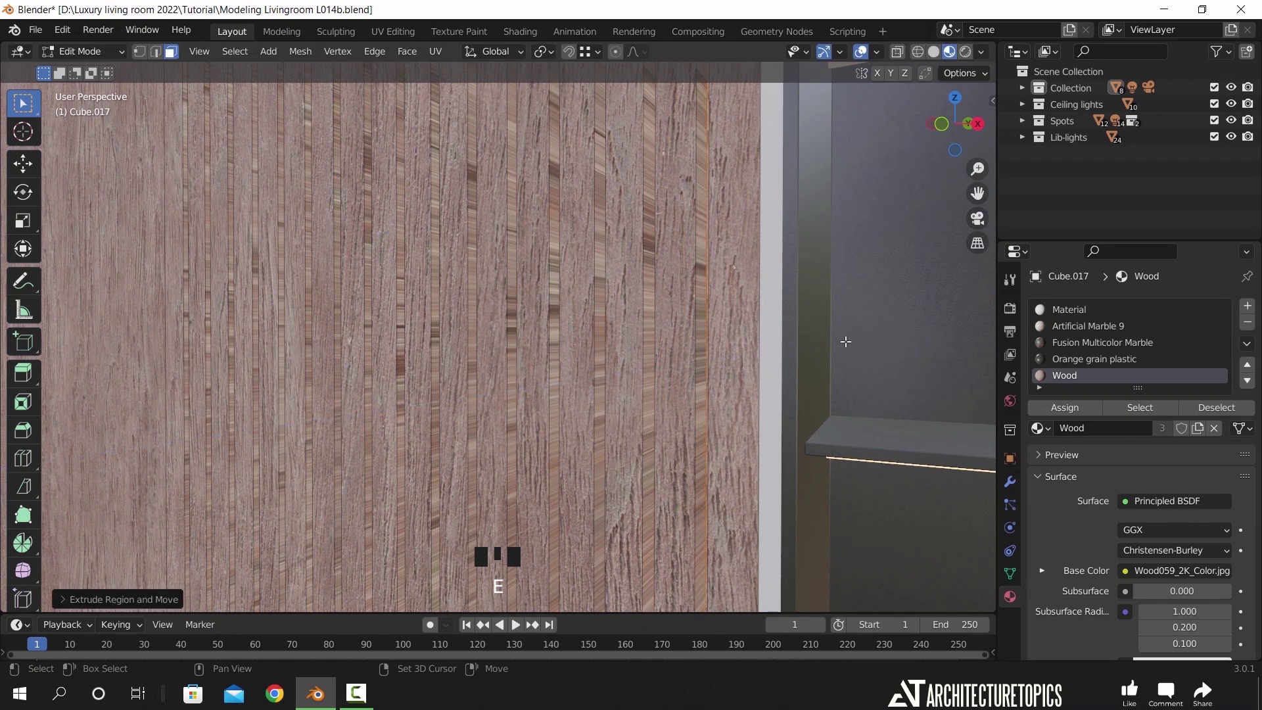
pyautogui.scroll(-2, 831, 336)
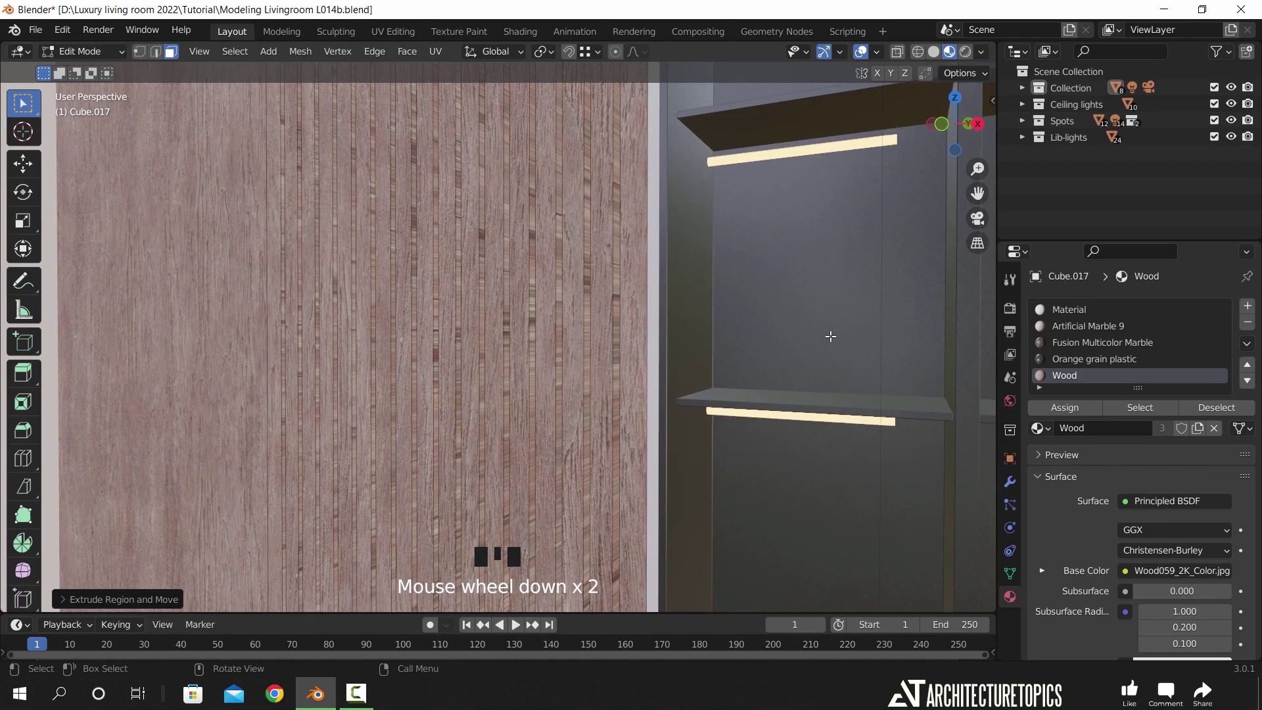
pyautogui.moveTo(831, 336); pyautogui.dragTo(750, 385, button='middle')
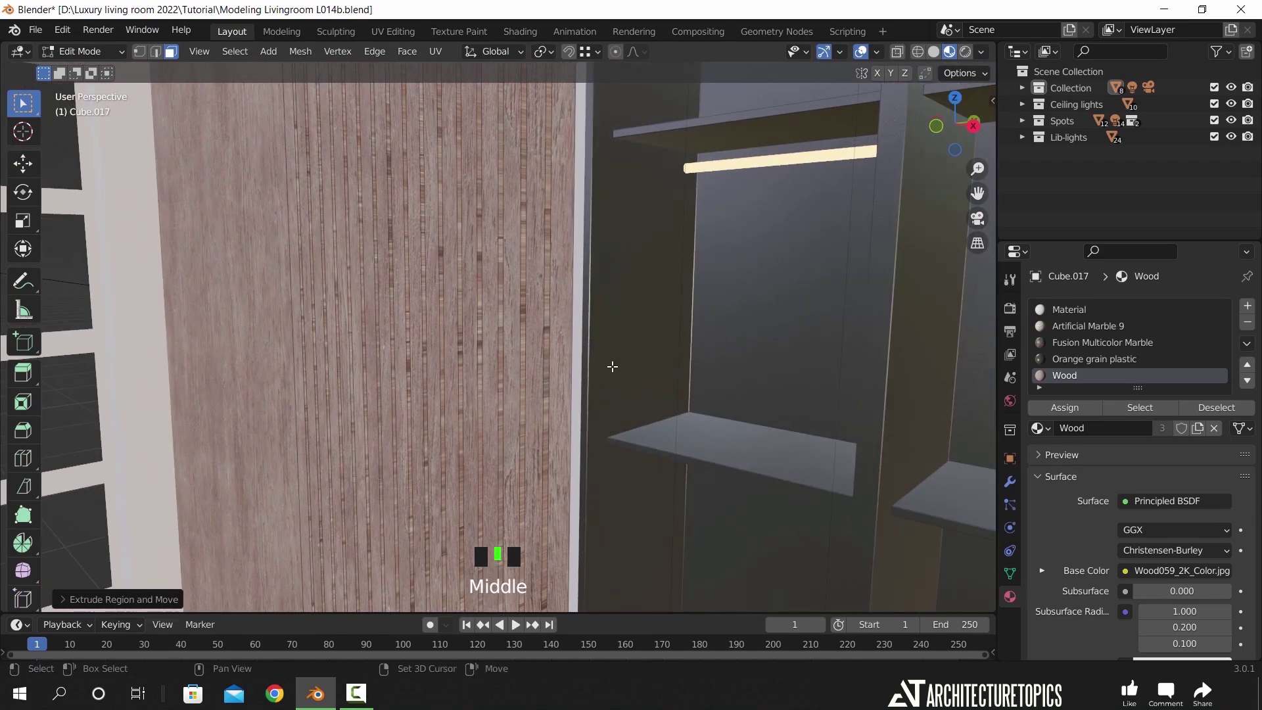
pyautogui.scroll(2, 750, 384)
# - Move the grooved panel slightly forward along the Y axis, out from the wall
pyautogui.press('Tab')
pyautogui.press('g')
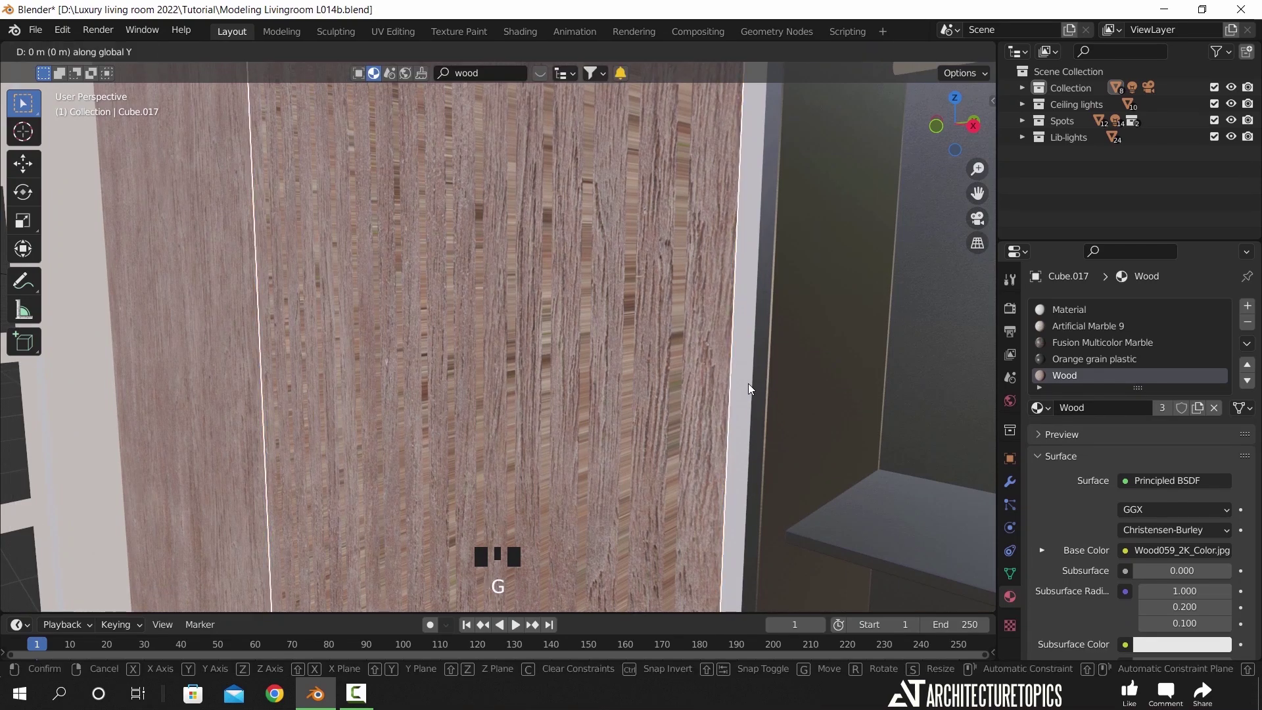
pyautogui.click(696, 446)
# - Extrude the grooved panel's two outer vertical edges back towards the wall to give it side faces
pyautogui.press('Tab')
pyautogui.press('2')
pyautogui.click(723, 413)
pyautogui.moveTo(551, 414); pyautogui.dragTo(438, 393, button='middle')
pyautogui.keyDown('shift'); pyautogui.click(439, 394); pyautogui.keyUp('shift')
pyautogui.moveTo(492, 436); pyautogui.dragTo(599, 156, button='middle')
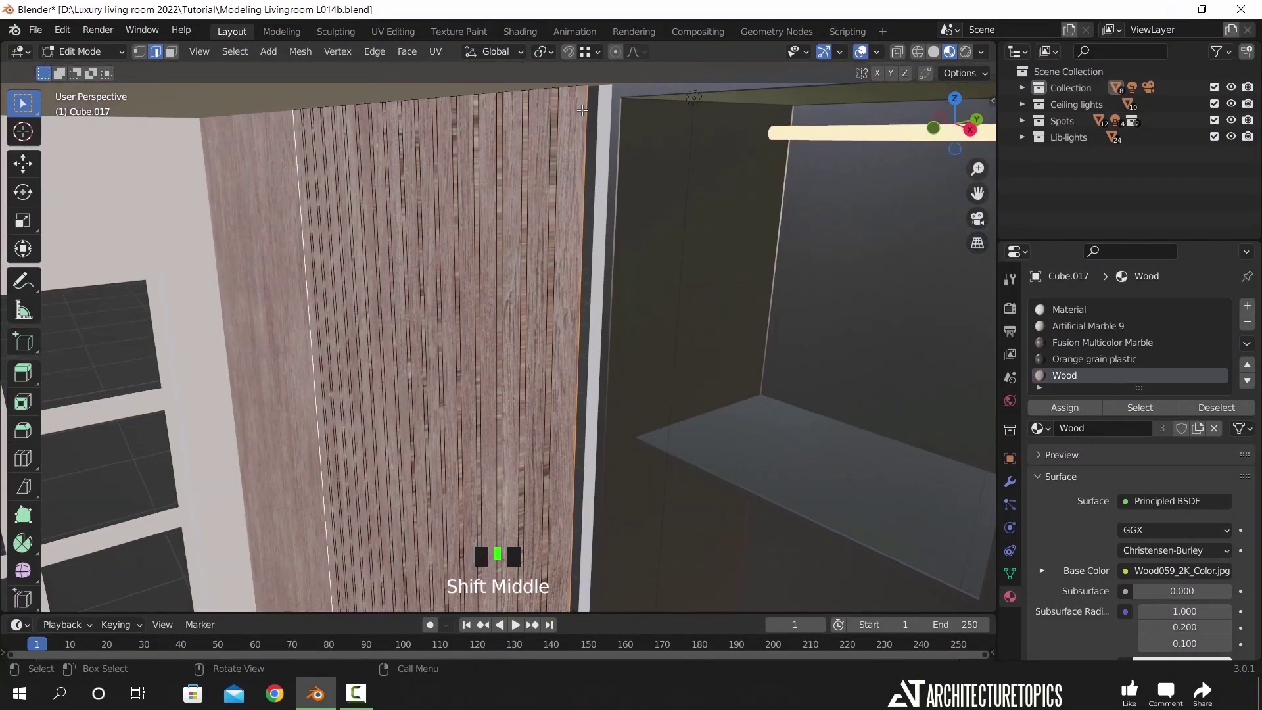
pyautogui.press('e')
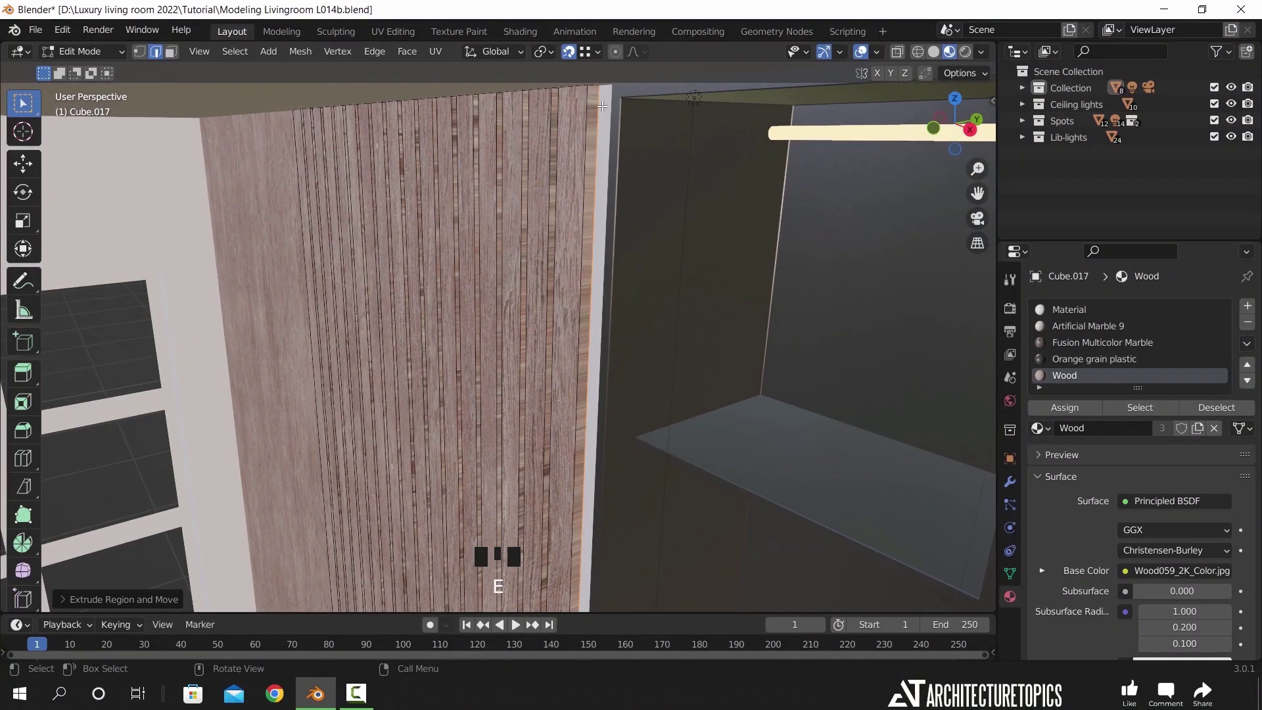
pyautogui.press('Tab')
# - Move the grooved panel about 0.006 m along the Y axis
pyautogui.moveTo(597, 167); pyautogui.dragTo(543, 336, button='middle')
pyautogui.press('g')
pyautogui.press('y')
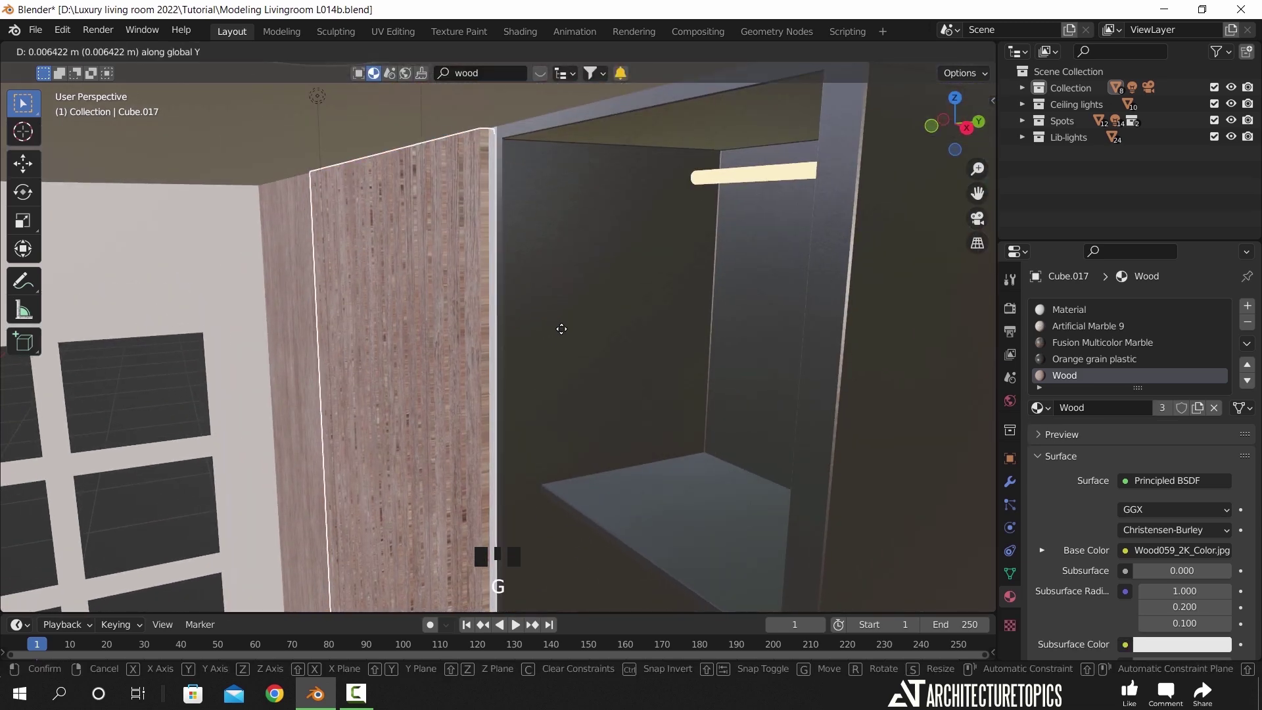
pyautogui.click(560, 330)
# - Unwrap all of the grooved panel's faces with Smart UV Project at the default settings
pyautogui.press('a')
pyautogui.click(468, 246)
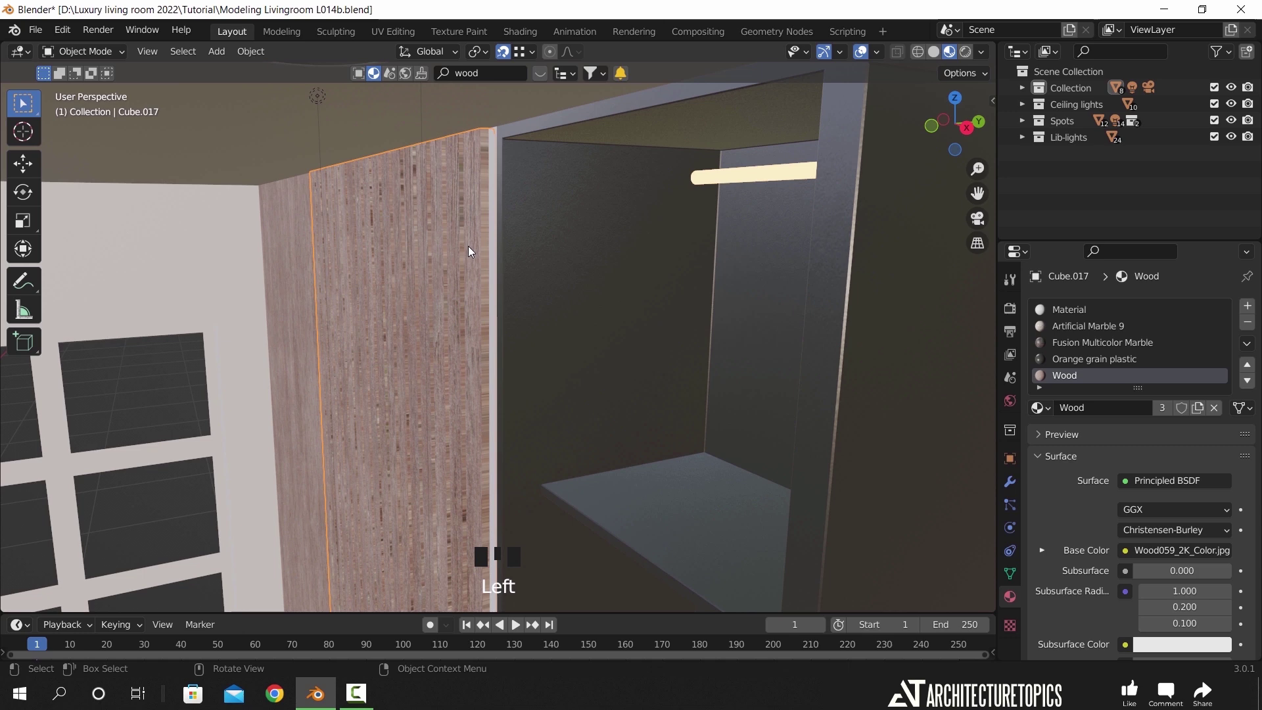
pyautogui.press('Tab')
pyautogui.press('a')
pyautogui.press('u')
pyautogui.click(469, 245)
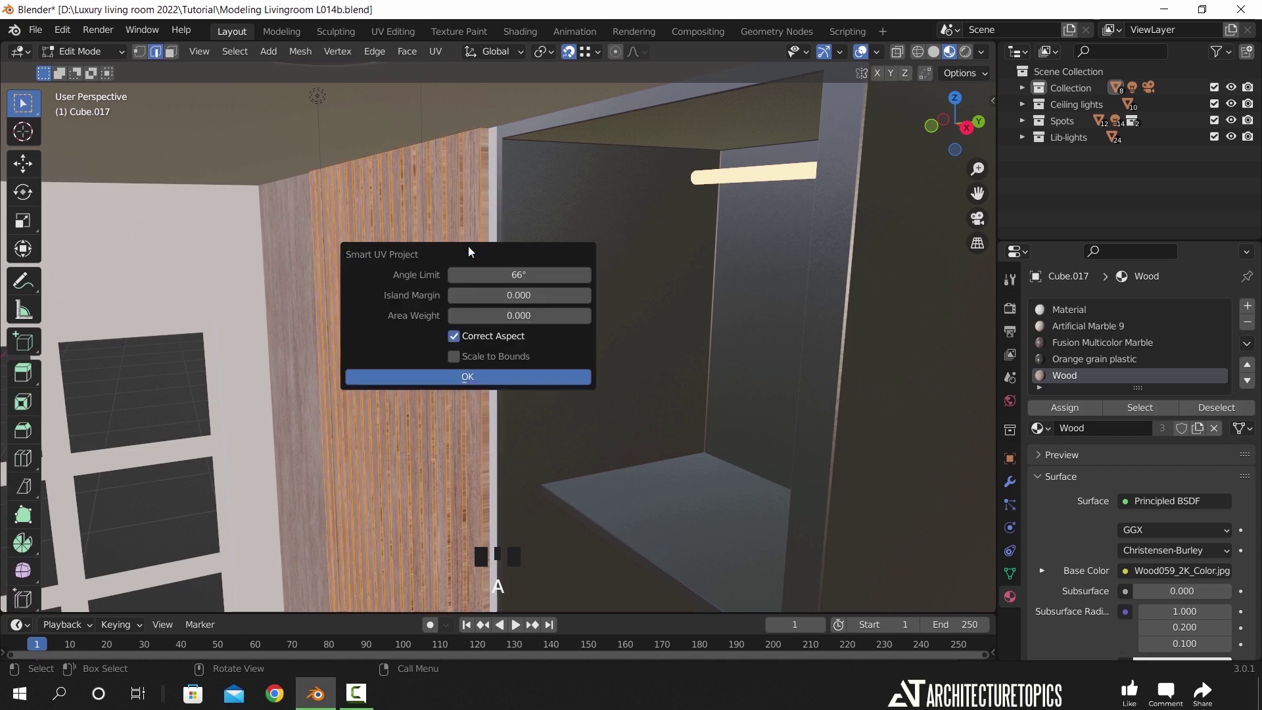
pyautogui.click(463, 377)
pyautogui.moveTo(462, 378); pyautogui.dragTo(551, 346, button='middle')
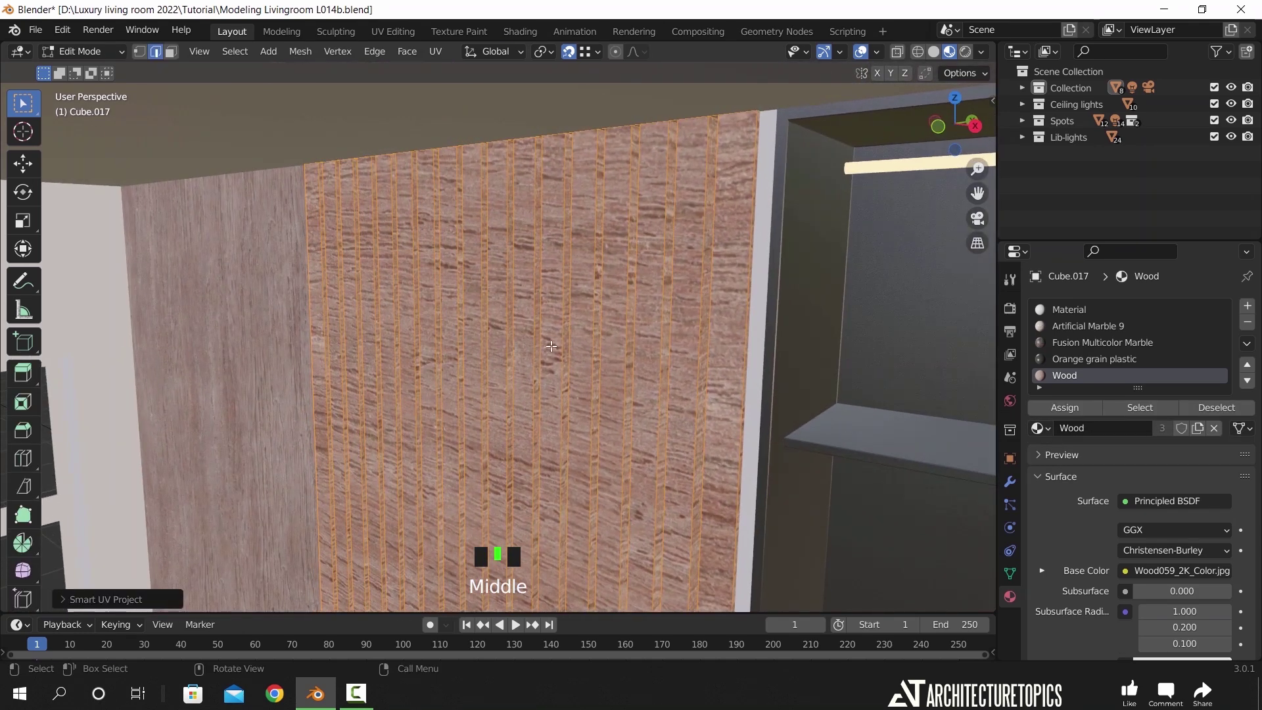
# - Rotate the grooved panel's UVs 90°, scale them by 2 and return to Object Mode to check the grain
pyautogui.click(388, 32)
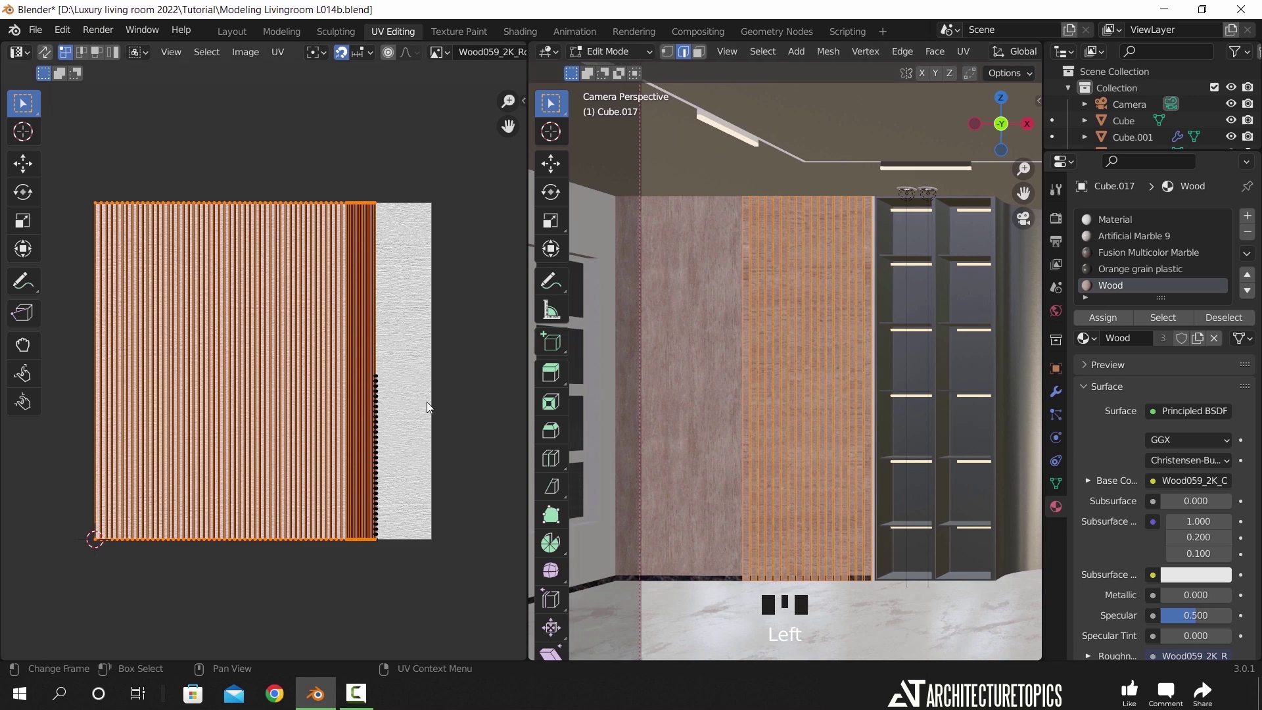
pyautogui.write('r90')
pyautogui.press('Return')
pyautogui.press('s')
pyautogui.write('2')
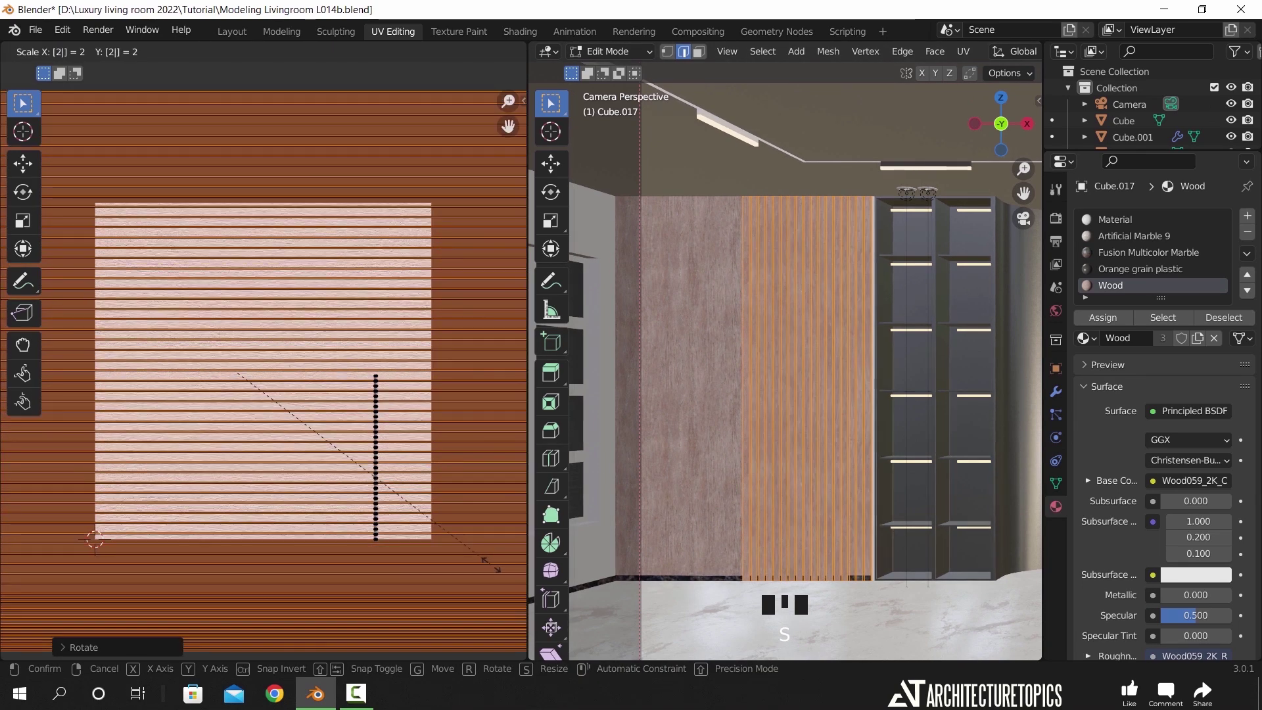
pyautogui.press('Return')
pyautogui.press('Tab')
pyautogui.scroll(1, 859, 404)
pyautogui.scroll(3, 860, 406)
pyautogui.scroll(-2, 863, 408)
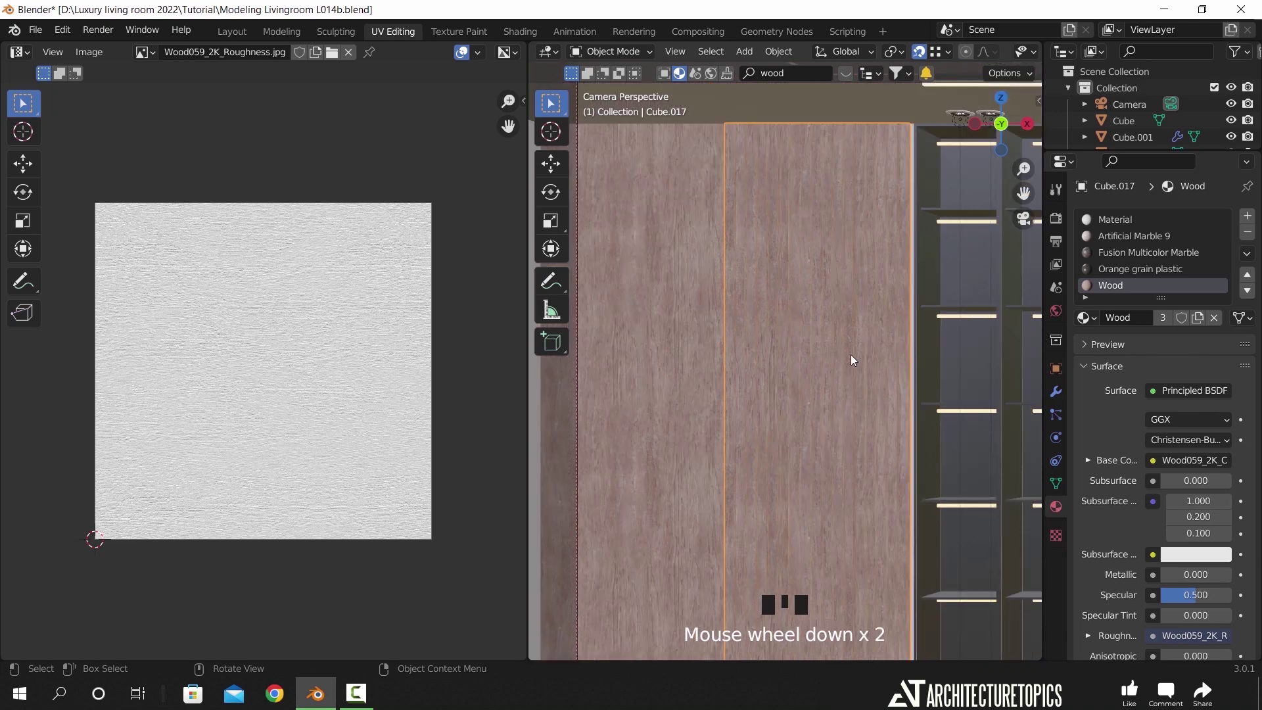
# - Select all the faces inside the panel's grooves from the top view in wireframe, expanding the selection once
pyautogui.press('Tab')
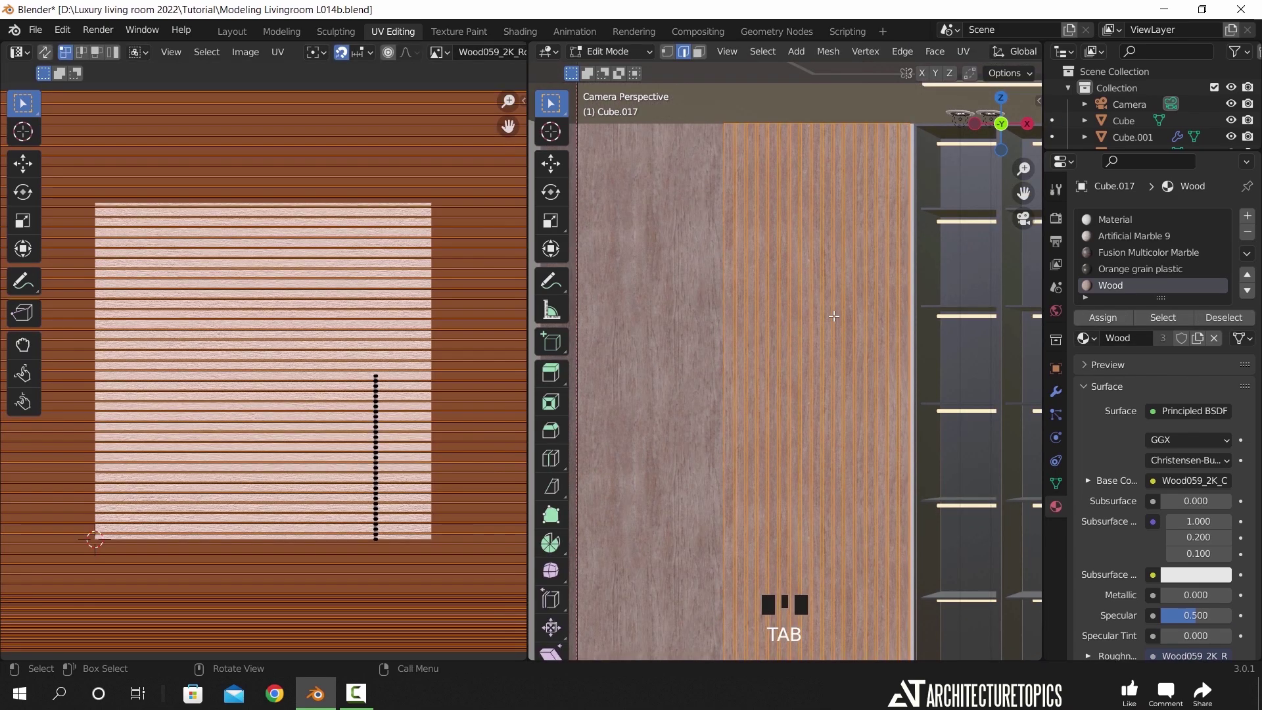
pyautogui.scroll(1, 854, 281)
pyautogui.scroll(3, 853, 281)
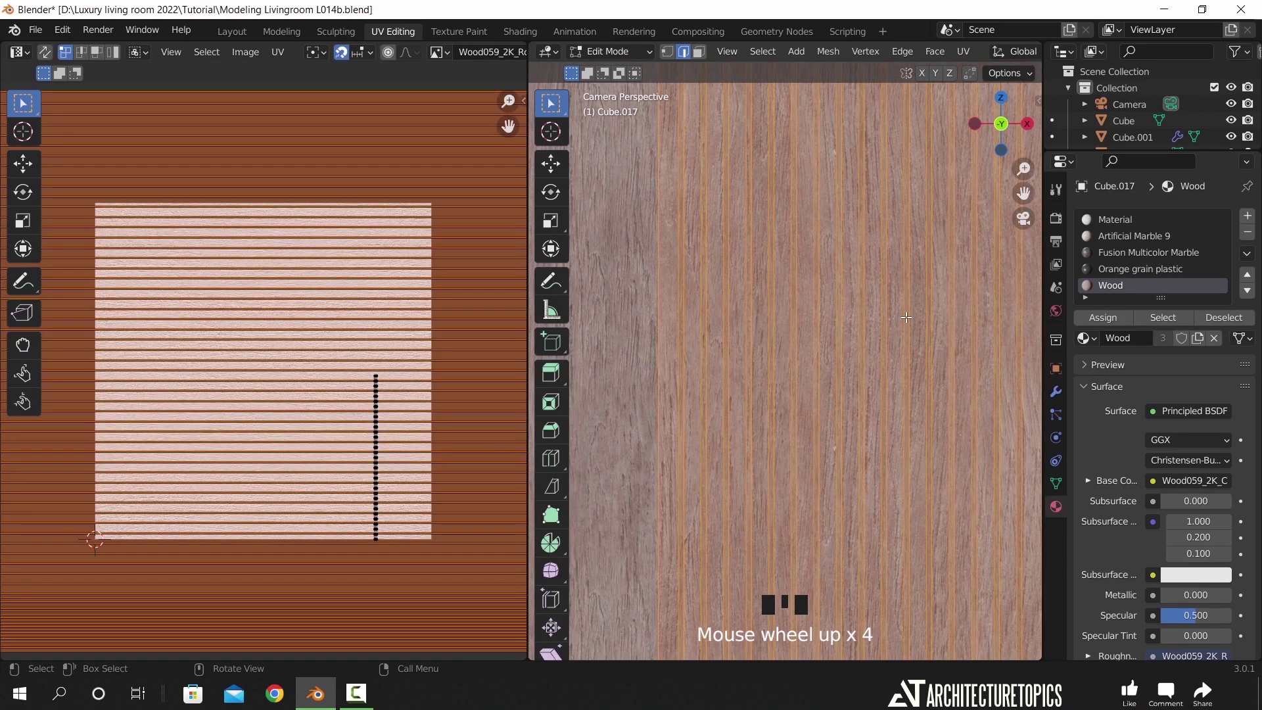
pyautogui.press('KP_7')
pyautogui.scroll(-4, 637, 316)
pyautogui.keyDown('shift'); pyautogui.moveTo(637, 315); pyautogui.dragTo(938, 302, button='middle'); pyautogui.keyUp('shift')
pyautogui.scroll(3, 860, 502)
pyautogui.scroll(4, 860, 501)
pyautogui.keyDown('shift'); pyautogui.moveTo(762, 544); pyautogui.dragTo(924, 355, button='middle'); pyautogui.keyUp('shift')
pyautogui.scroll(2, 924, 356)
pyautogui.moveTo(666, 335); pyautogui.dragTo(985, 411)
pyautogui.click(984, 398)
pyautogui.moveTo(987, 349); pyautogui.dragTo(678, 395)
pyautogui.press('ctrl+KP_Add')
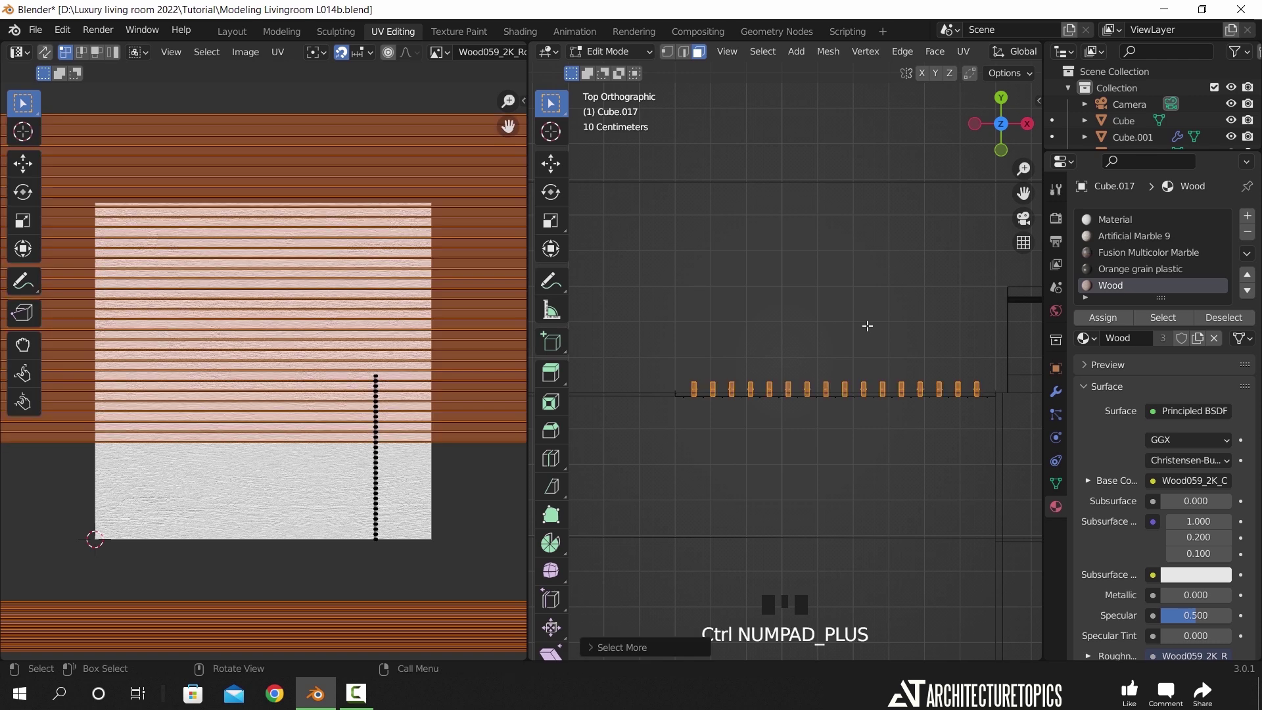
# - Assign the Orange grain plastic material to the selected groove faces and return to Object Mode
pyautogui.click(1116, 268)
pyautogui.click(1118, 318)
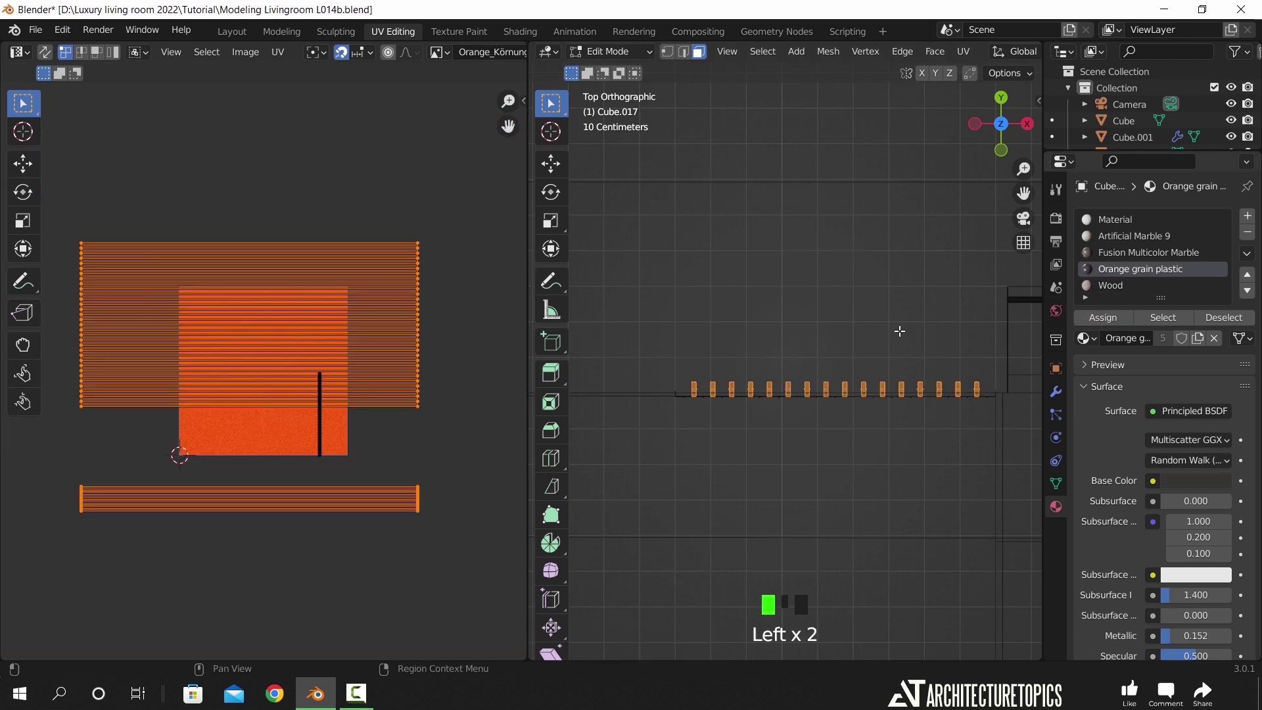
pyautogui.press('Tab')
# - Move the grooved panel about 0.005 m along the Y axis, checking its bottom corner beside the shelves
pyautogui.moveTo(859, 350); pyautogui.dragTo(857, 285, button='middle')
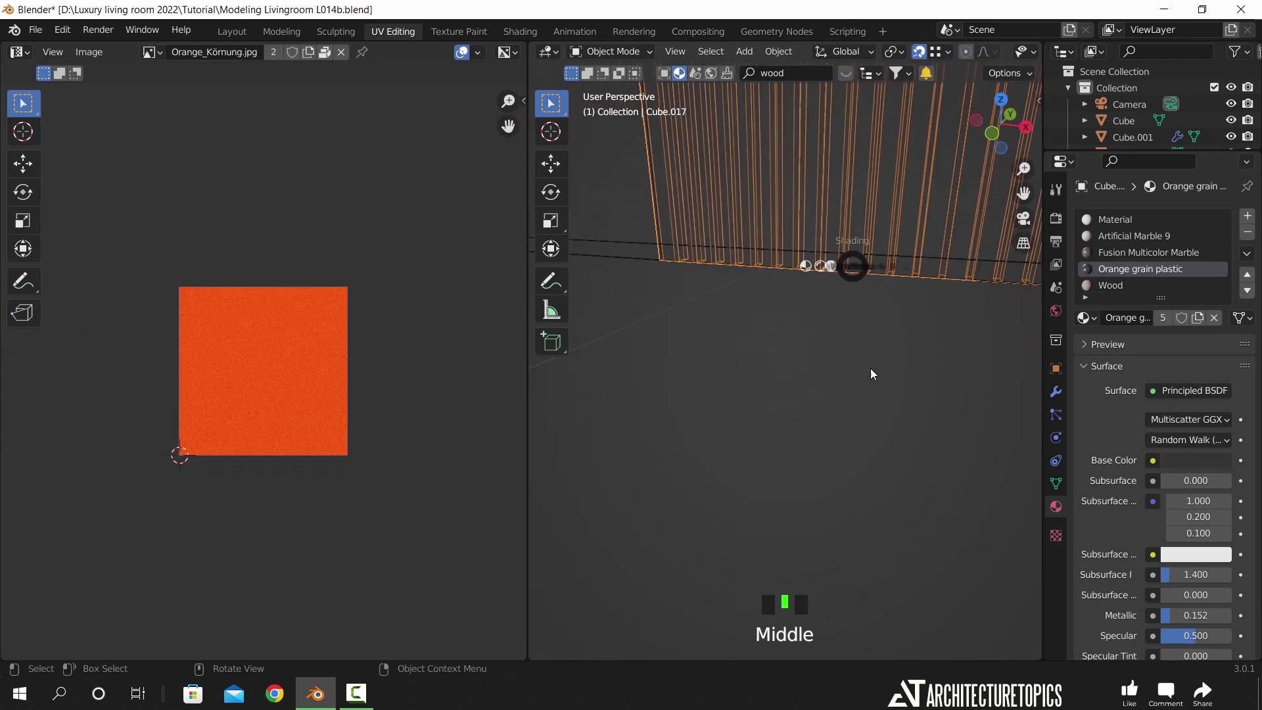
pyautogui.scroll(-4, 861, 368)
pyautogui.keyDown('shift'); pyautogui.moveTo(862, 381); pyautogui.dragTo(763, 433, button='middle'); pyautogui.keyUp('shift')
pyautogui.scroll(3, 798, 444)
pyautogui.keyDown('shift'); pyautogui.moveTo(814, 503); pyautogui.dragTo(756, 447, button='middle'); pyautogui.keyUp('shift')
pyautogui.scroll(2, 756, 447)
pyautogui.click(712, 445)
pyautogui.press('g')
pyautogui.press('y')
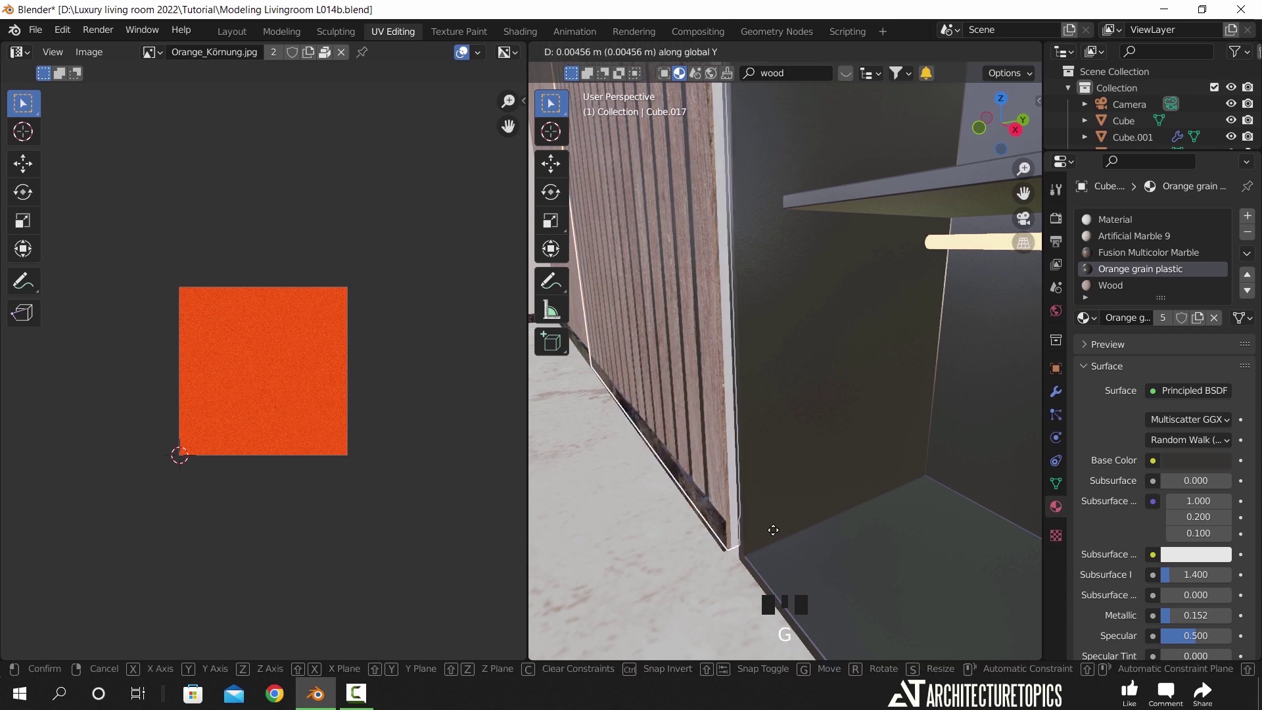
pyautogui.click(771, 529)
# - Examine the slatted panel and the whole room through the camera in the Layout workspace
pyautogui.keyDown('shift'); pyautogui.moveTo(735, 434); pyautogui.dragTo(743, 320, button='middle'); pyautogui.keyUp('shift')
pyautogui.scroll(2, 748, 321)
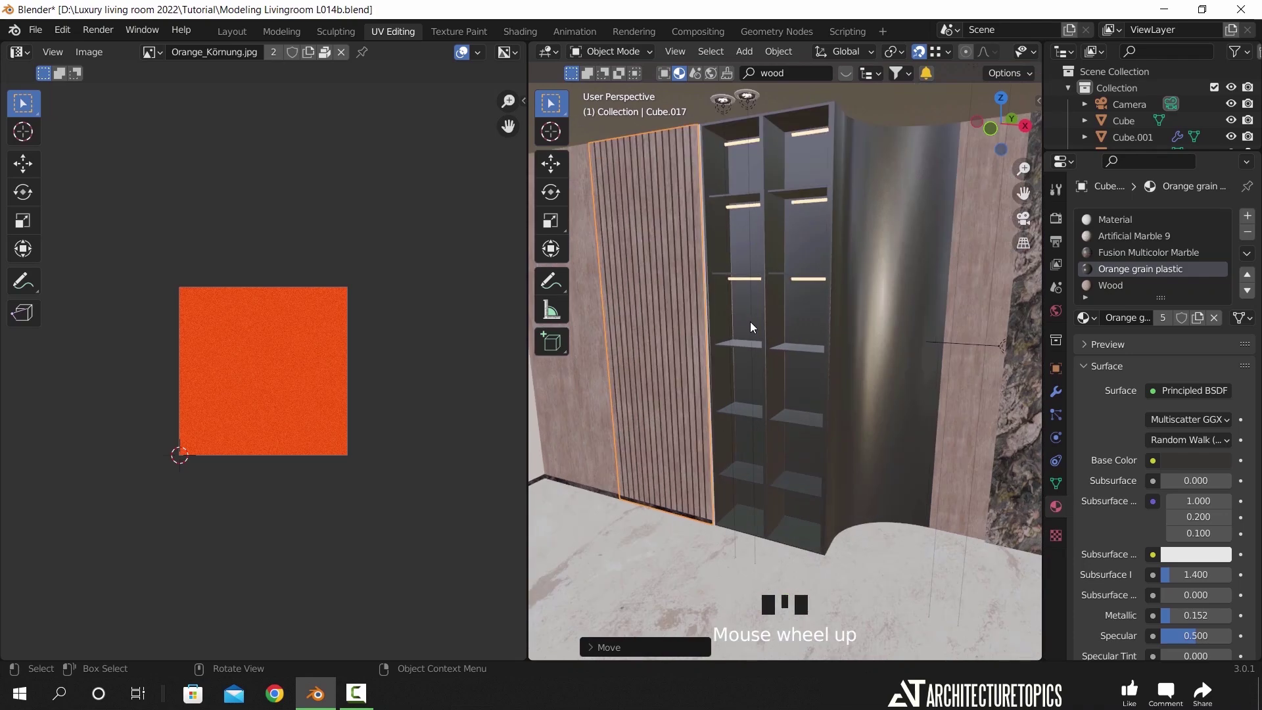
pyautogui.press('KP_0')
pyautogui.click(232, 31)
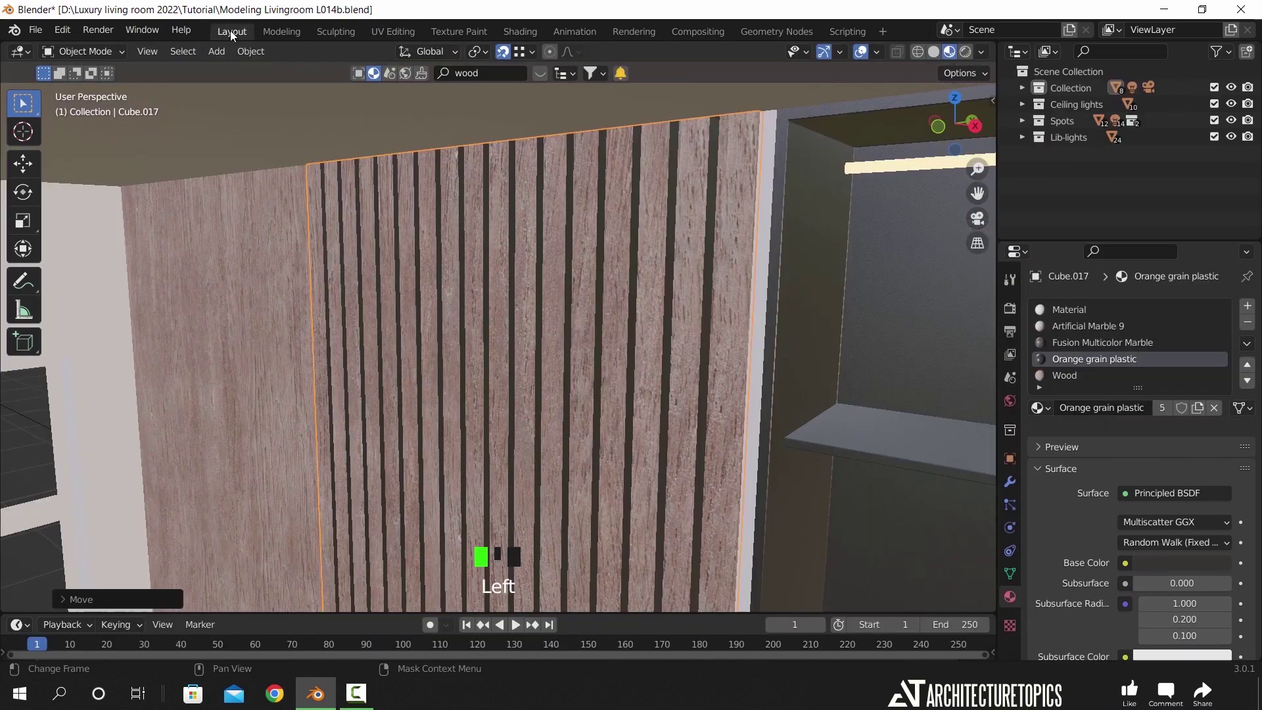
pyautogui.press('KP_0')
pyautogui.scroll(-3, 705, 388)
pyautogui.scroll(-2, 670, 420)
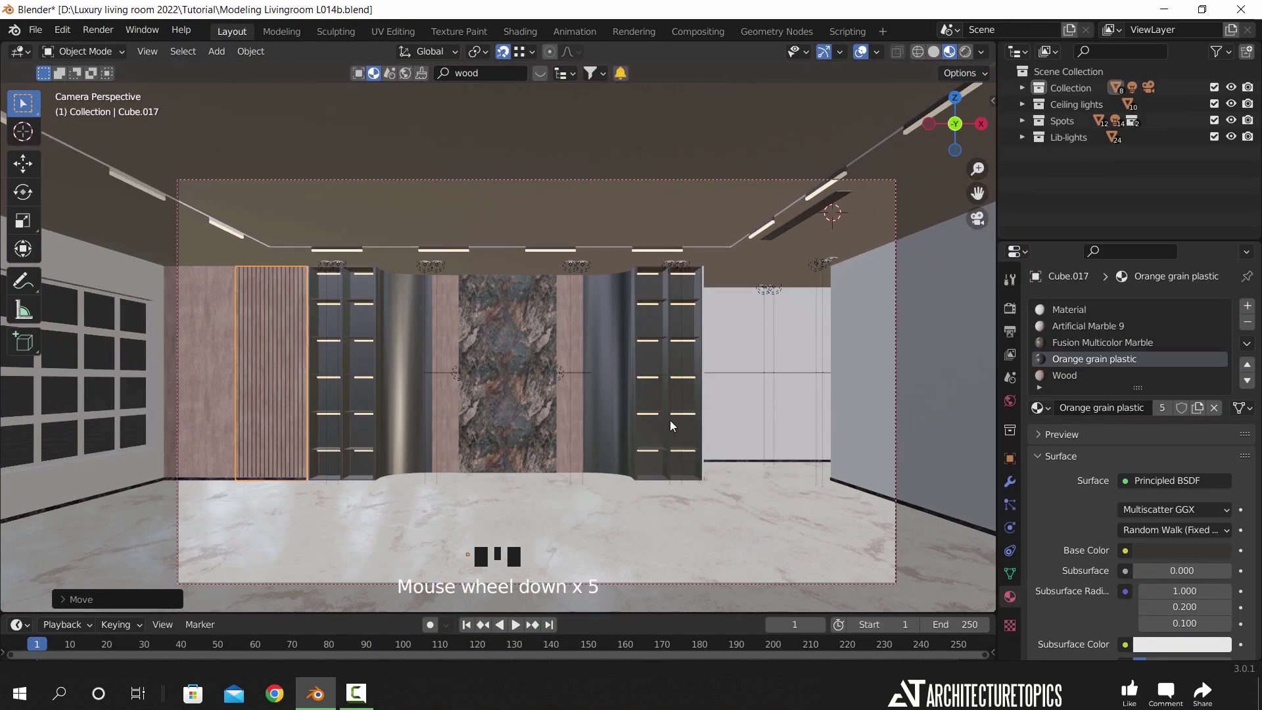
pyautogui.keyDown('shift'); pyautogui.moveTo(669, 420); pyautogui.dragTo(719, 395, button='middle'); pyautogui.keyUp('shift')
pyautogui.scroll(1, 729, 400)
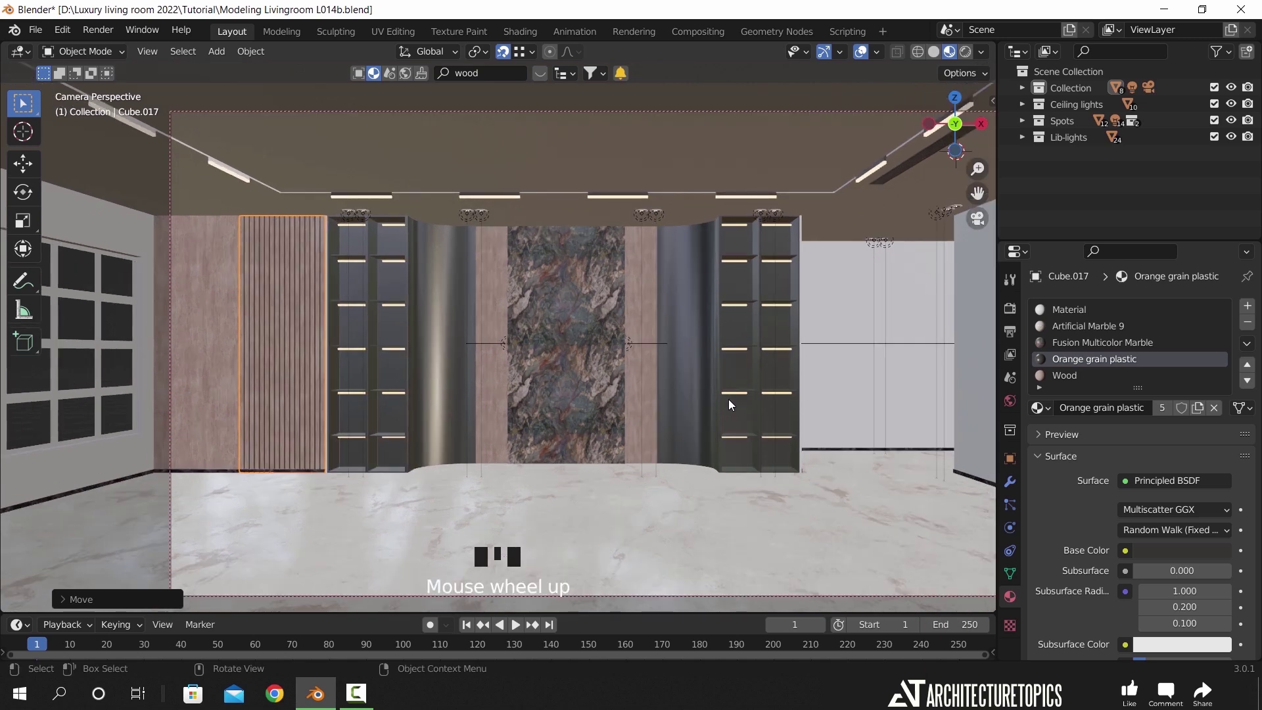
# - Save the file, deselect everything and preview the room in Rendered shading with the viewport overlays hidden
pyautogui.scroll(-1, 729, 400)
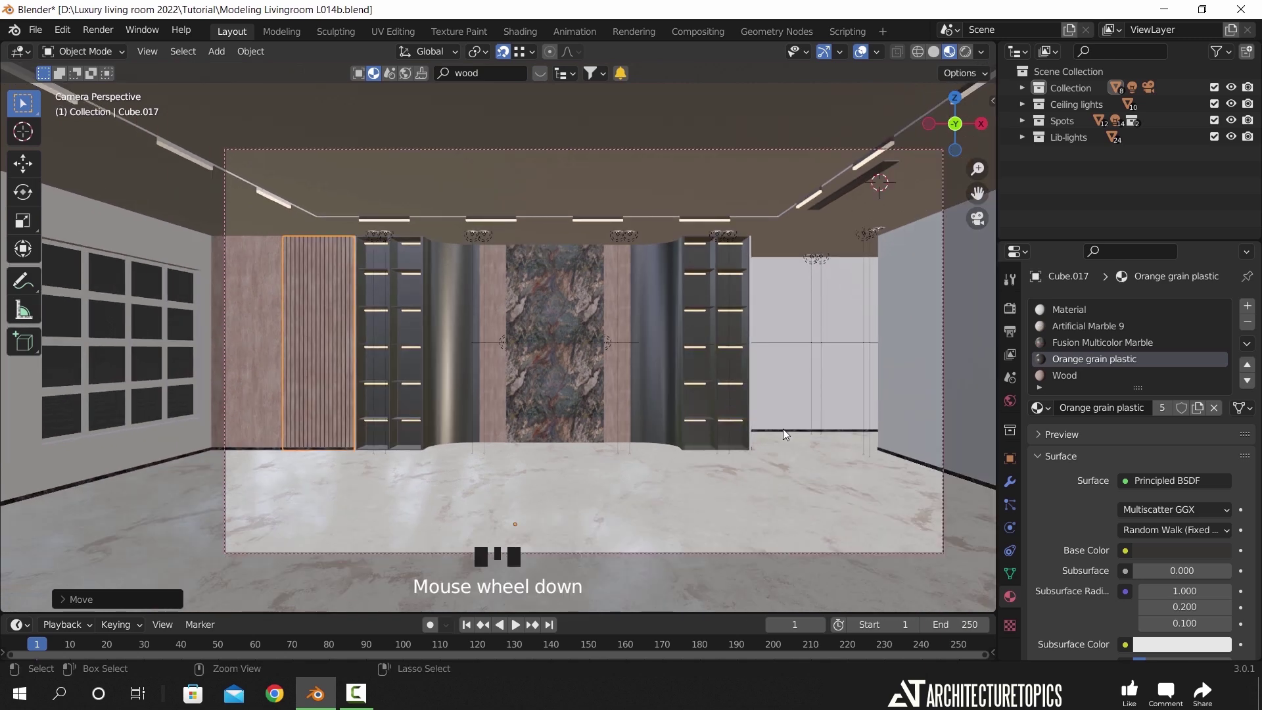
pyautogui.hotkey('ctrl', 's')
pyautogui.press('z')
pyautogui.click(784, 350)
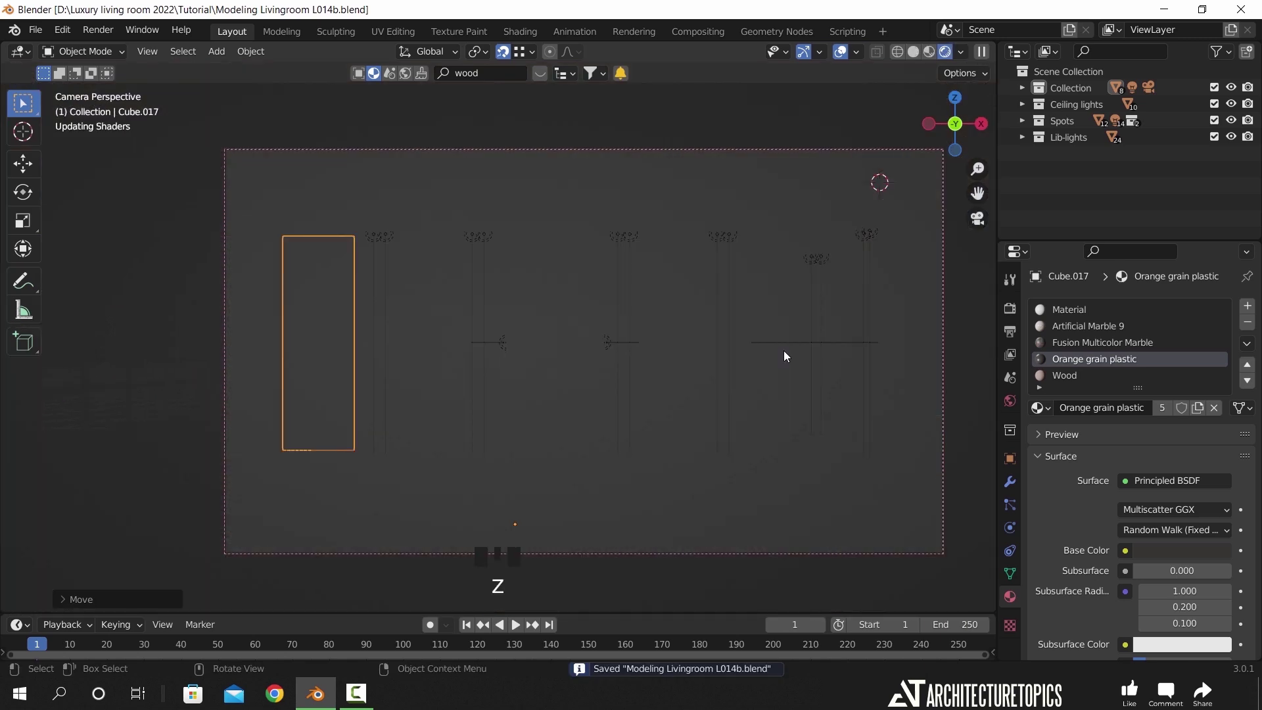
pyautogui.hotkey('alt', 'a')
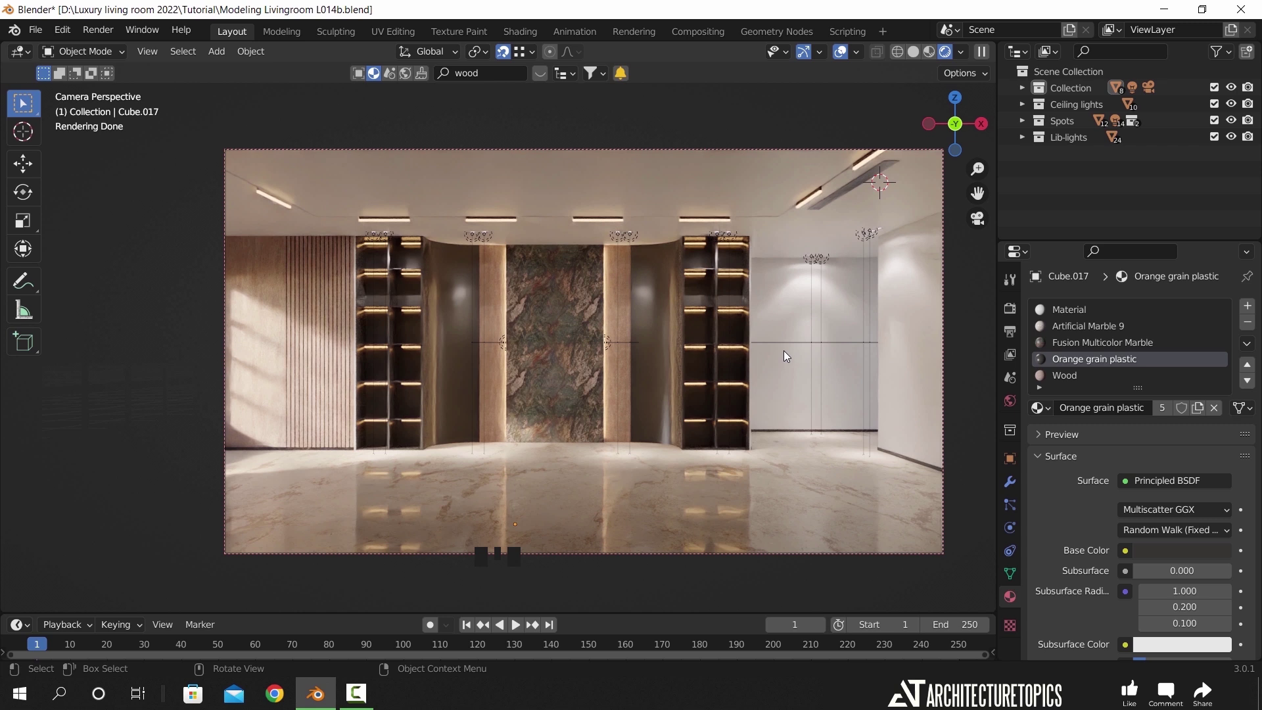
pyautogui.click(842, 52)
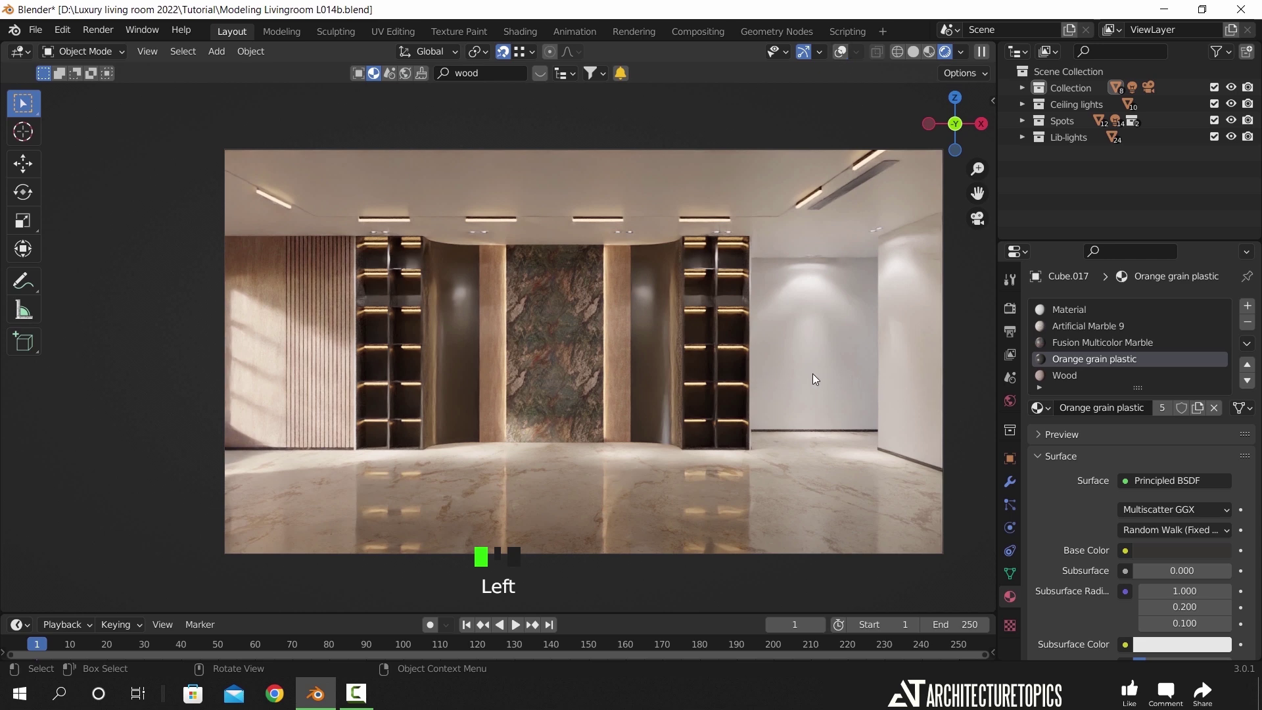
# - Return to Material Preview shading and add a new collection named Models to the scene
pyautogui.press('z')
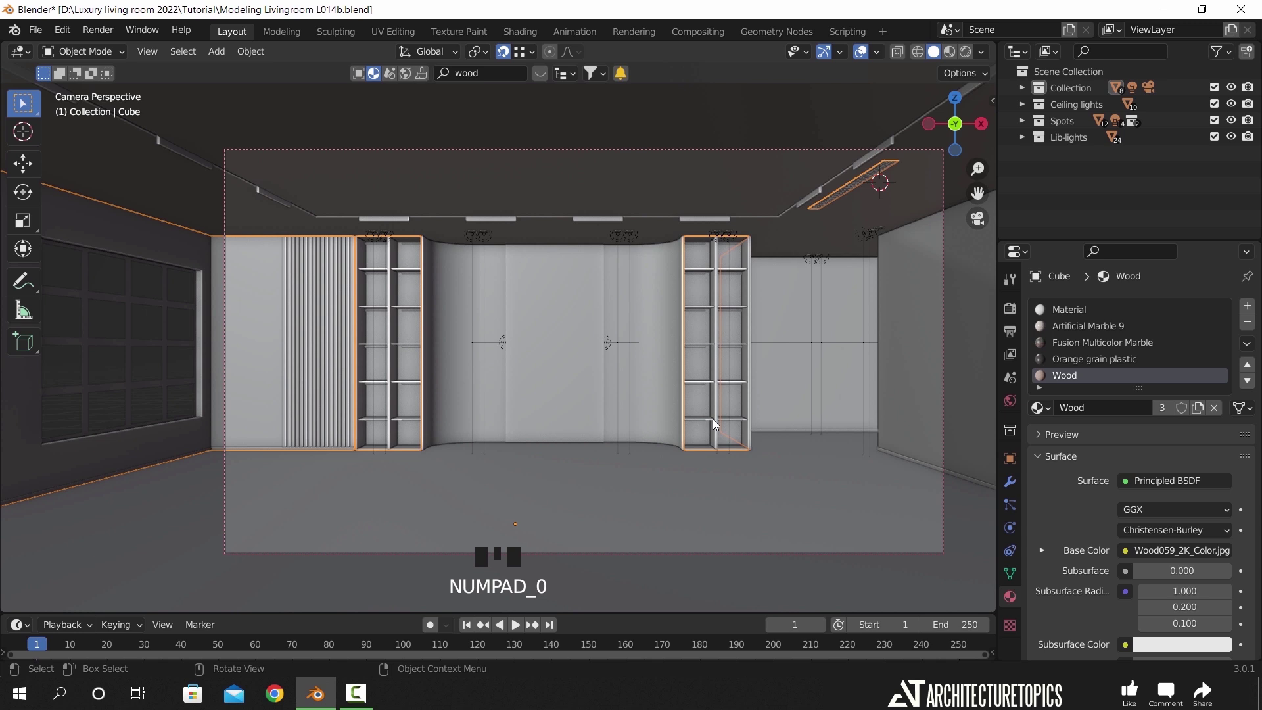
pyautogui.press('z')
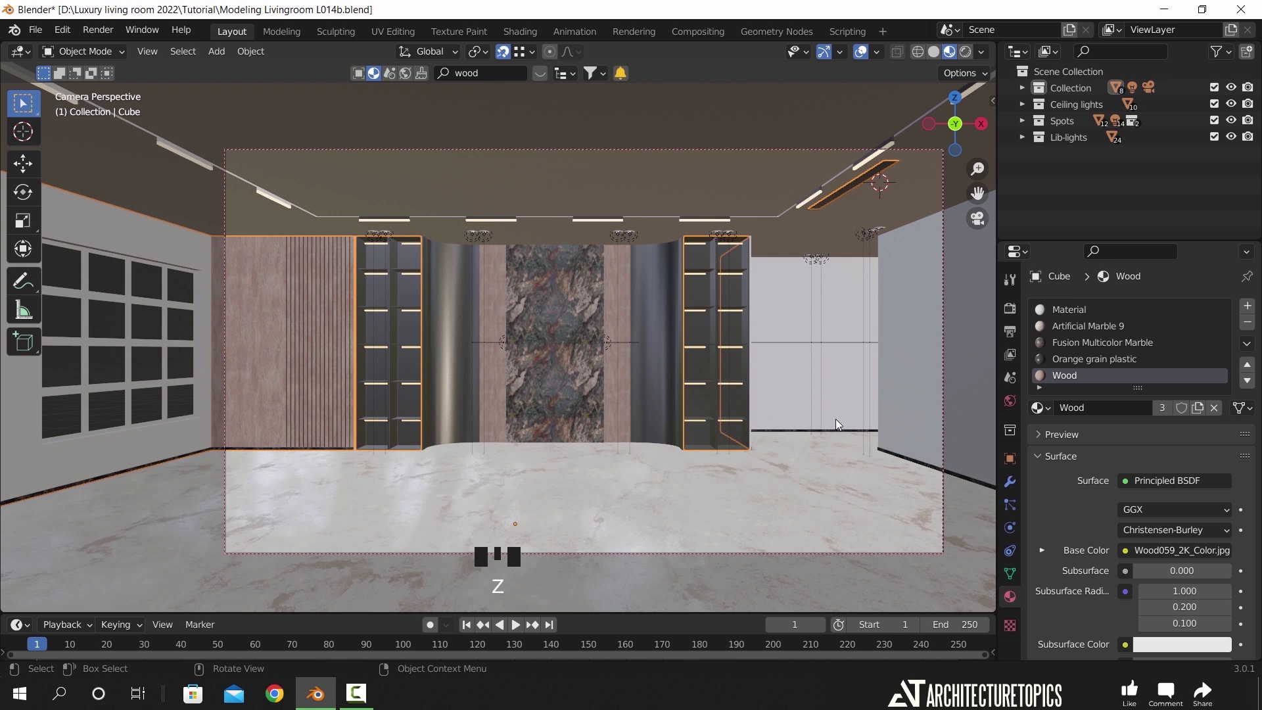
pyautogui.rightClick(1079, 167)
pyautogui.click(1079, 169)
pyautogui.doubleClick(1075, 152)
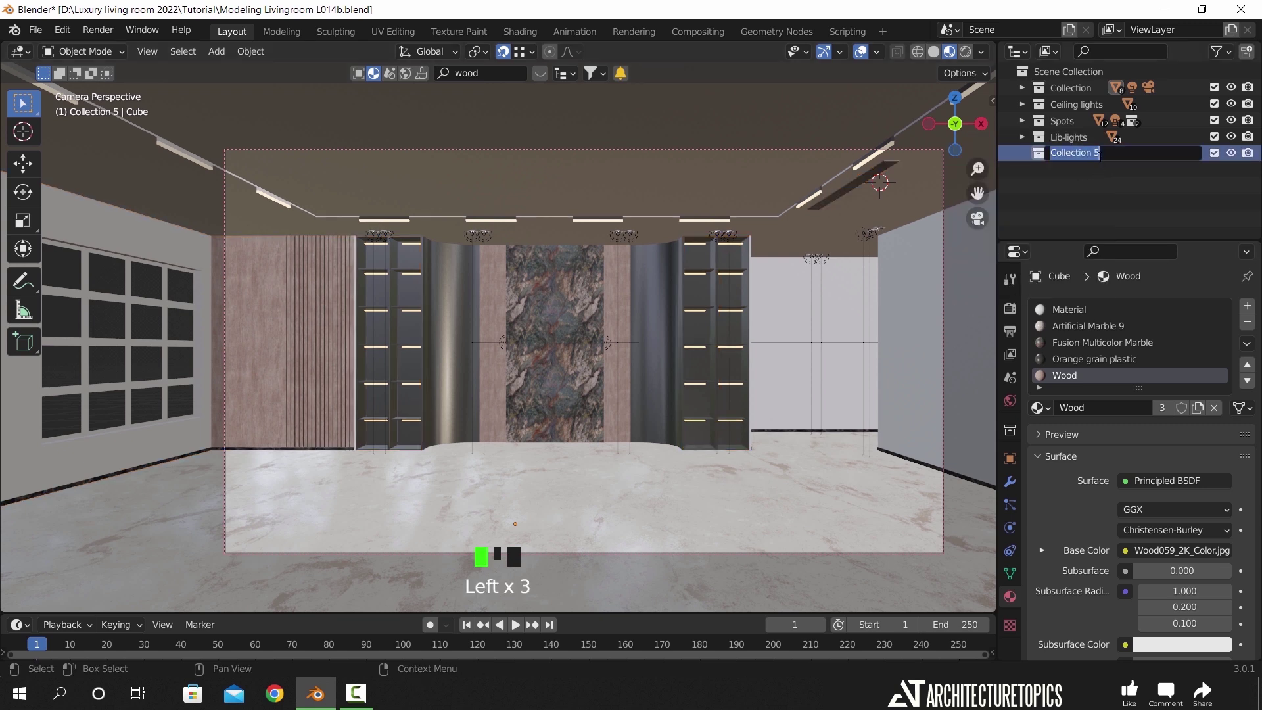
pyautogui.write('Models')
pyautogui.press('Return')
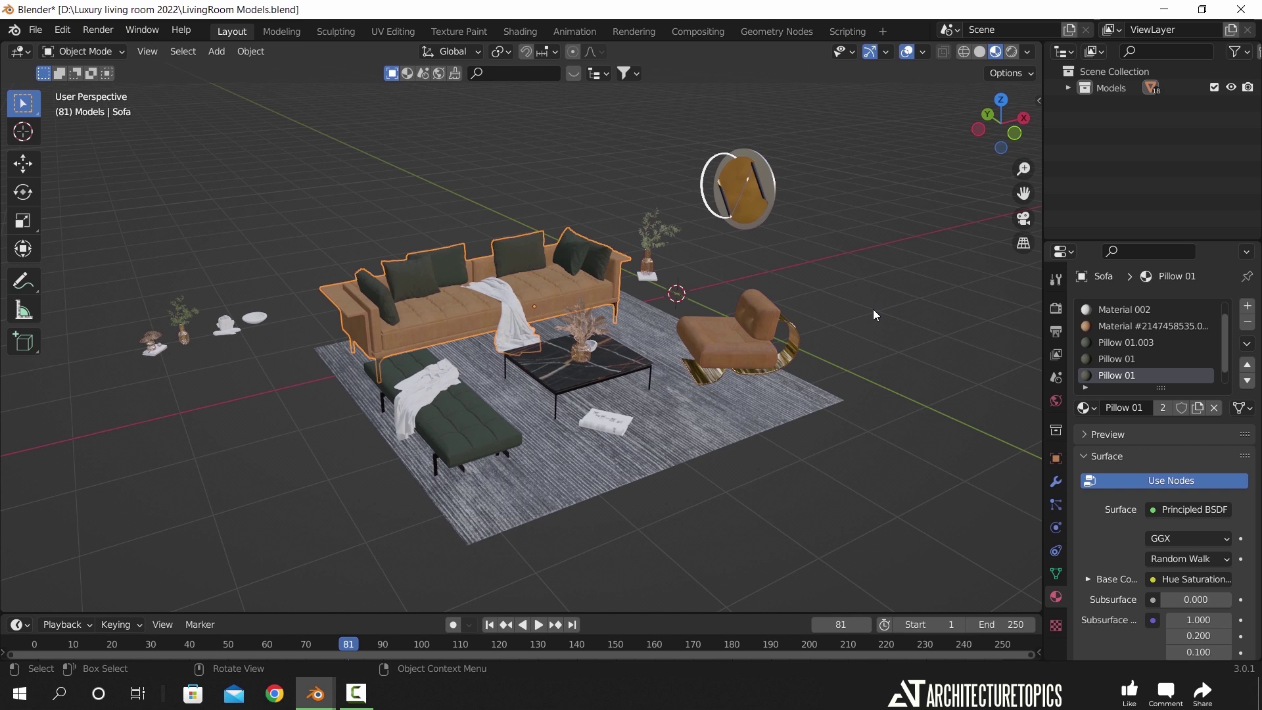
# - In the LivingRoom Models file, select the rug and all the furniture on it from the top view and copy them
pyautogui.hotkey('alt', 'a')
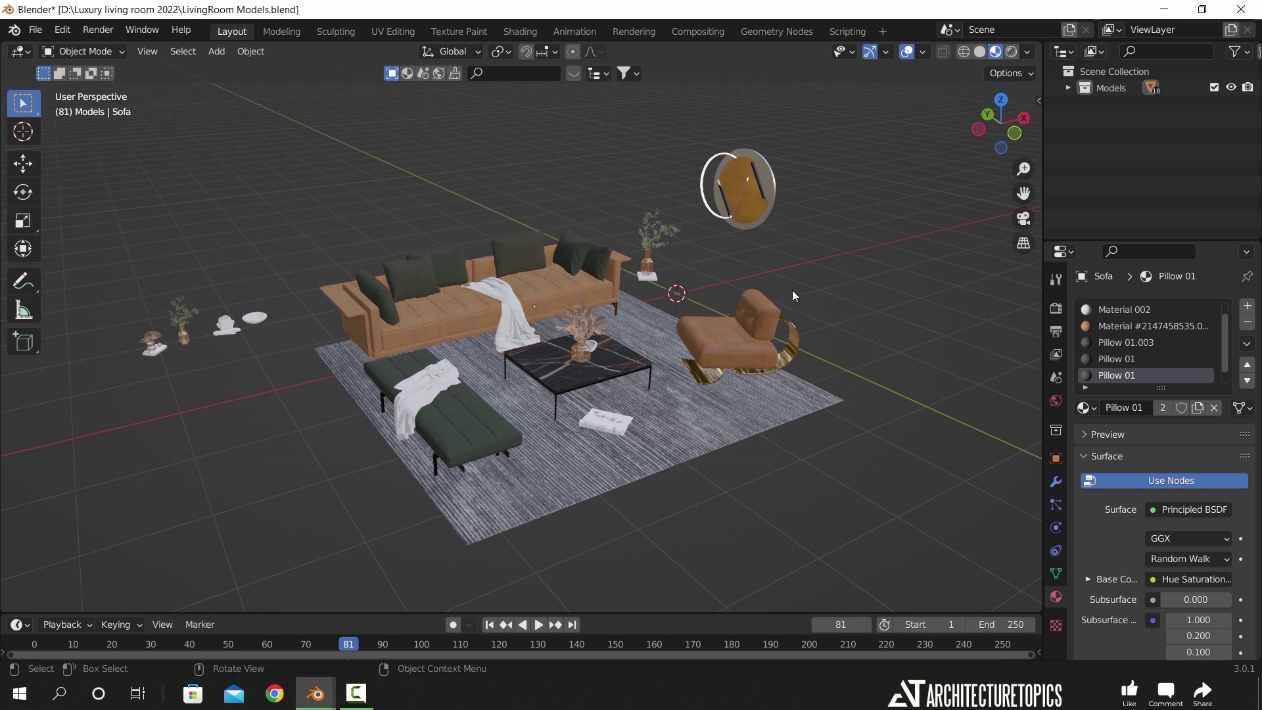
pyautogui.click(511, 265)
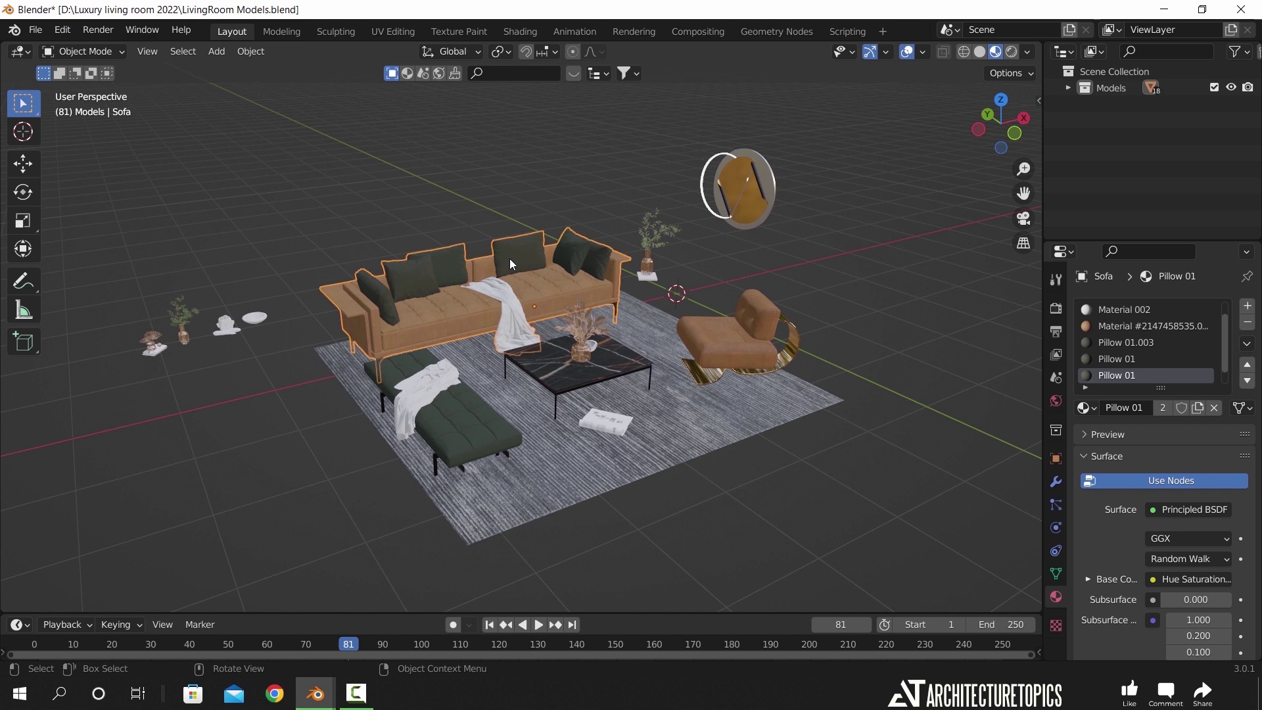
pyautogui.press('g')
pyautogui.rightClick(515, 210)
pyautogui.press('KP_7')
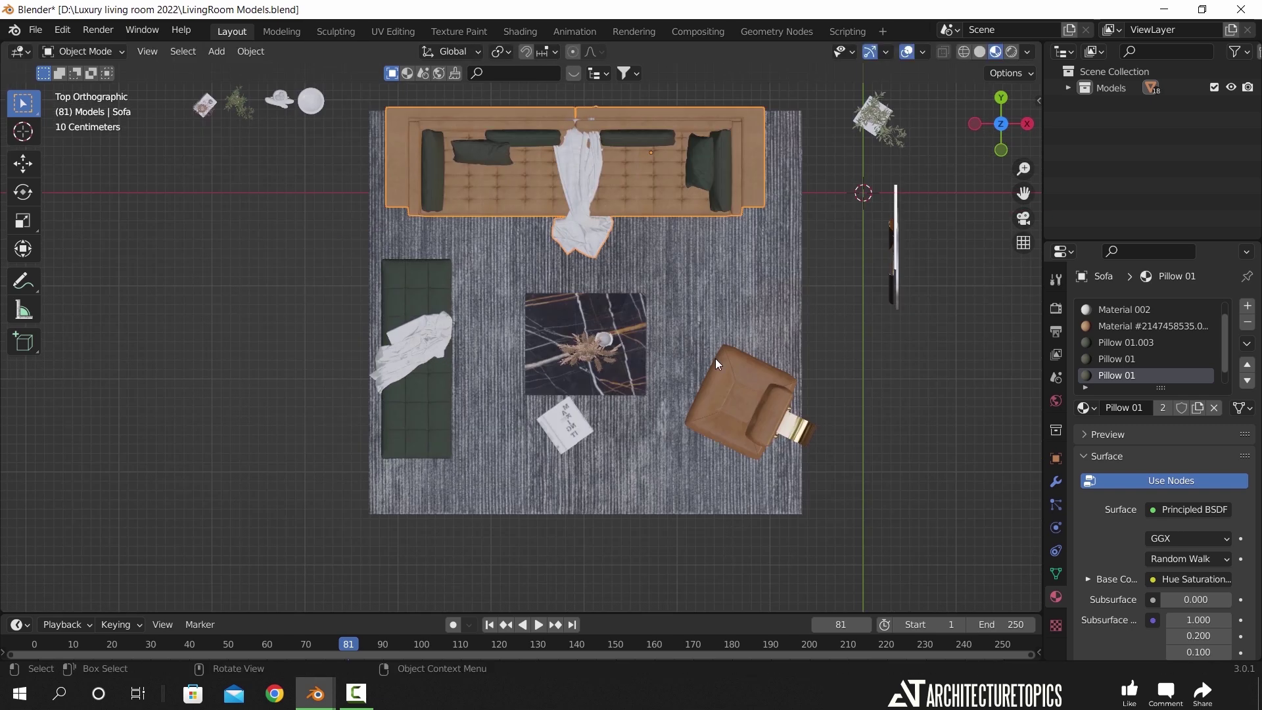
pyautogui.scroll(-2, 716, 359)
pyautogui.click(716, 226)
pyautogui.moveTo(728, 157); pyautogui.dragTo(427, 498)
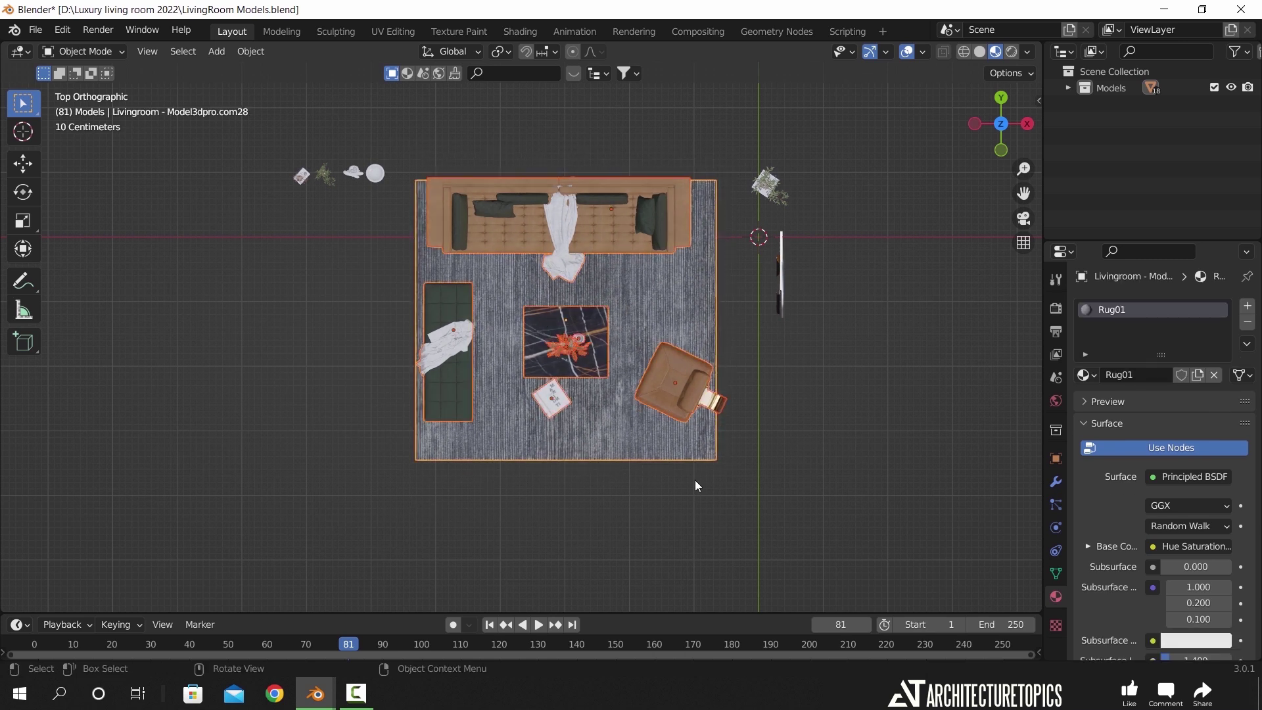
pyautogui.hotkey('ctrl', 'c')
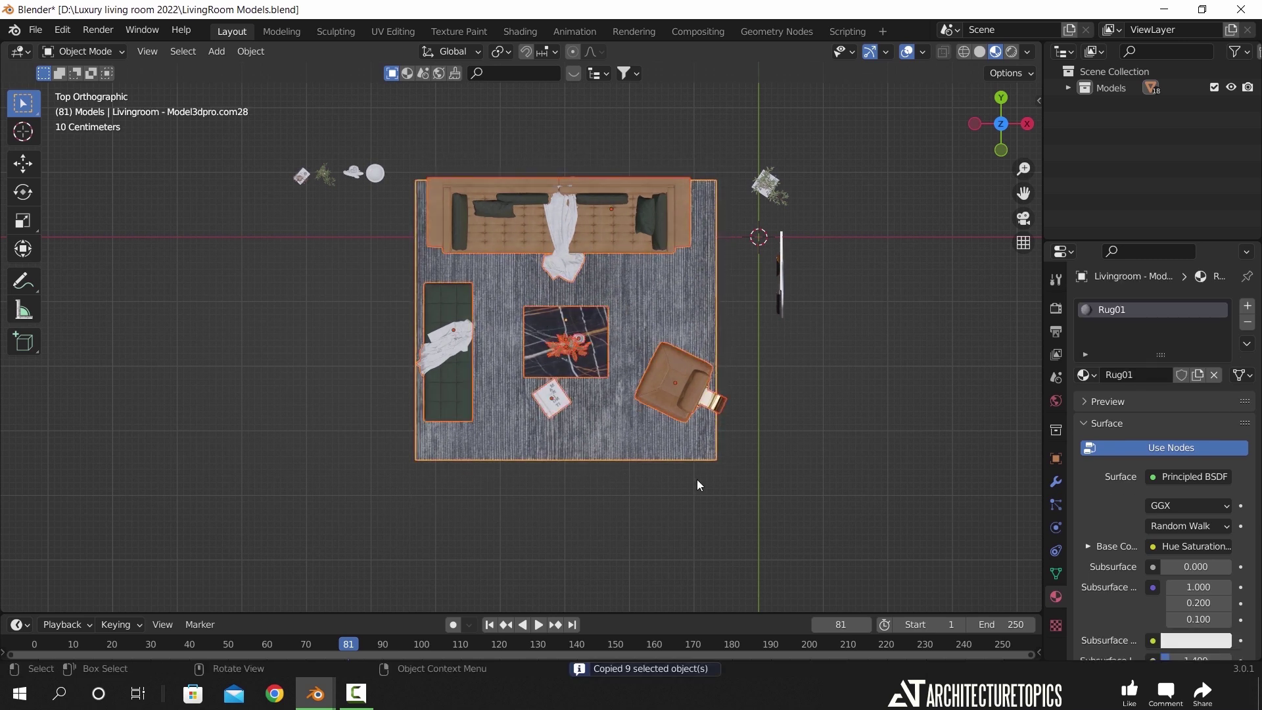
# - Paste the copied rug and furniture into the Models collection of the room file, using Wireframe shading
pyautogui.press('z')
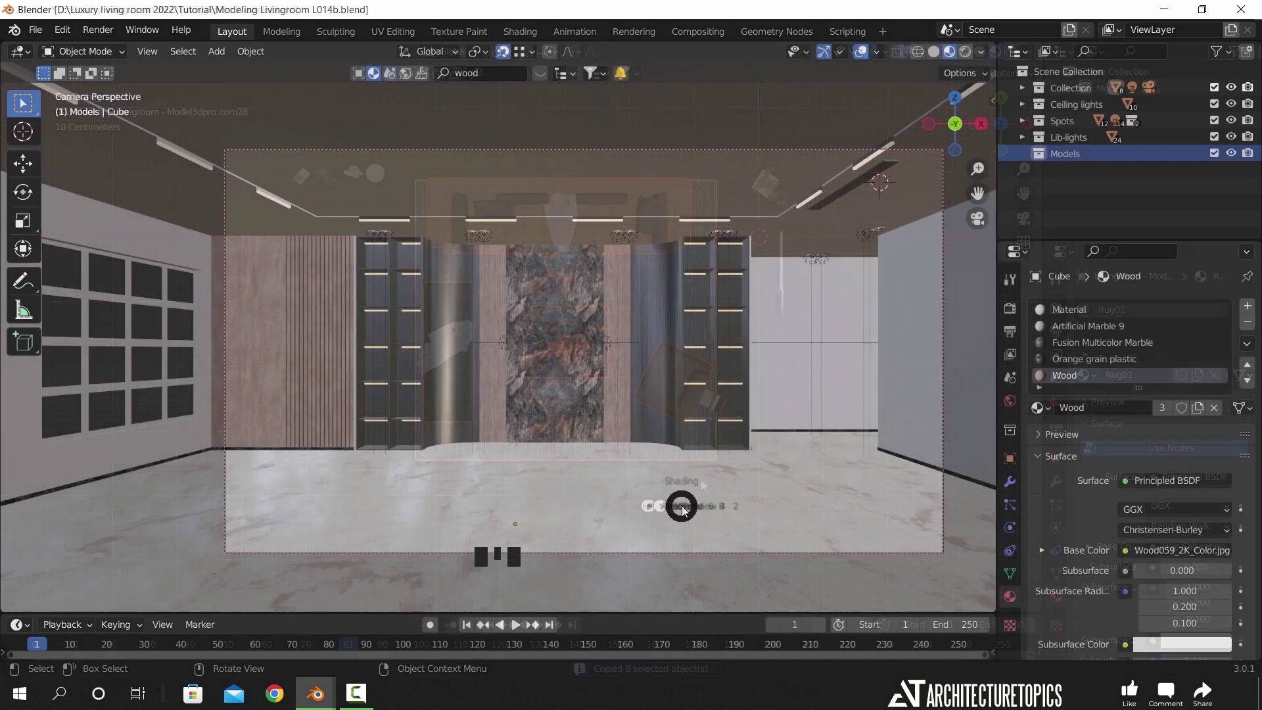
pyautogui.press('z')
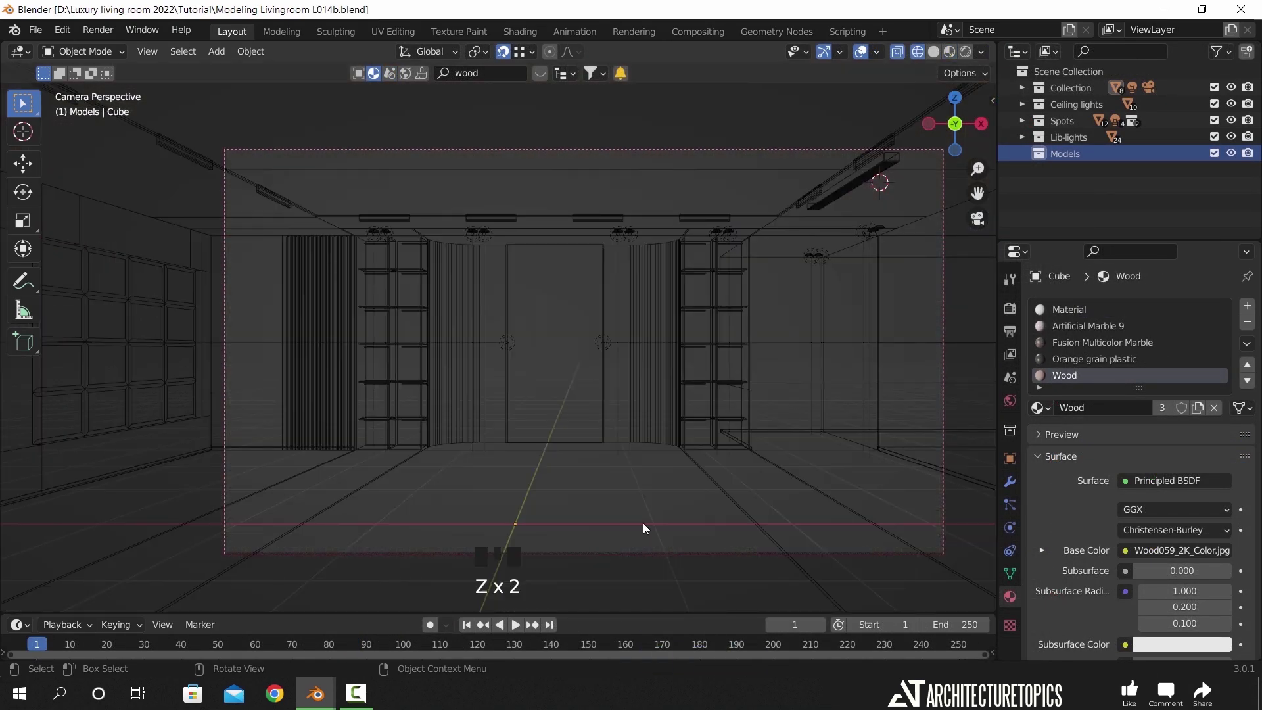
pyautogui.press('ctrl')
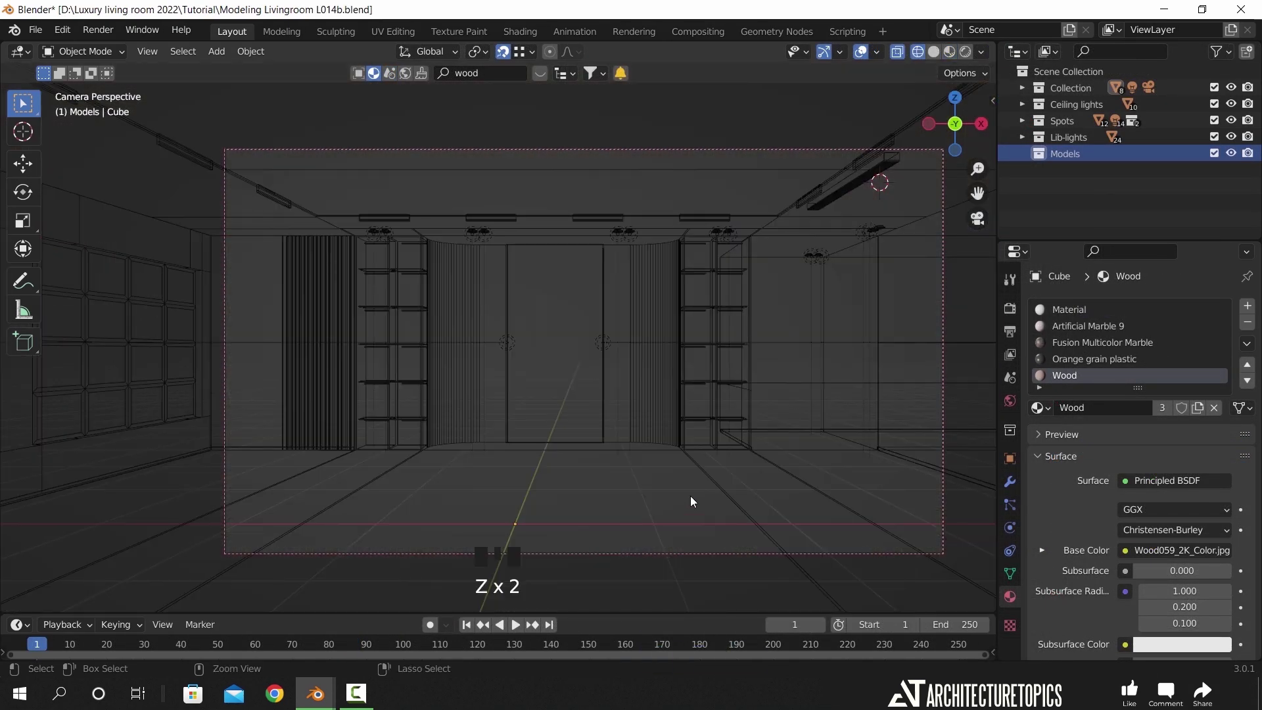
pyautogui.hotkey('ctrl', 'v')
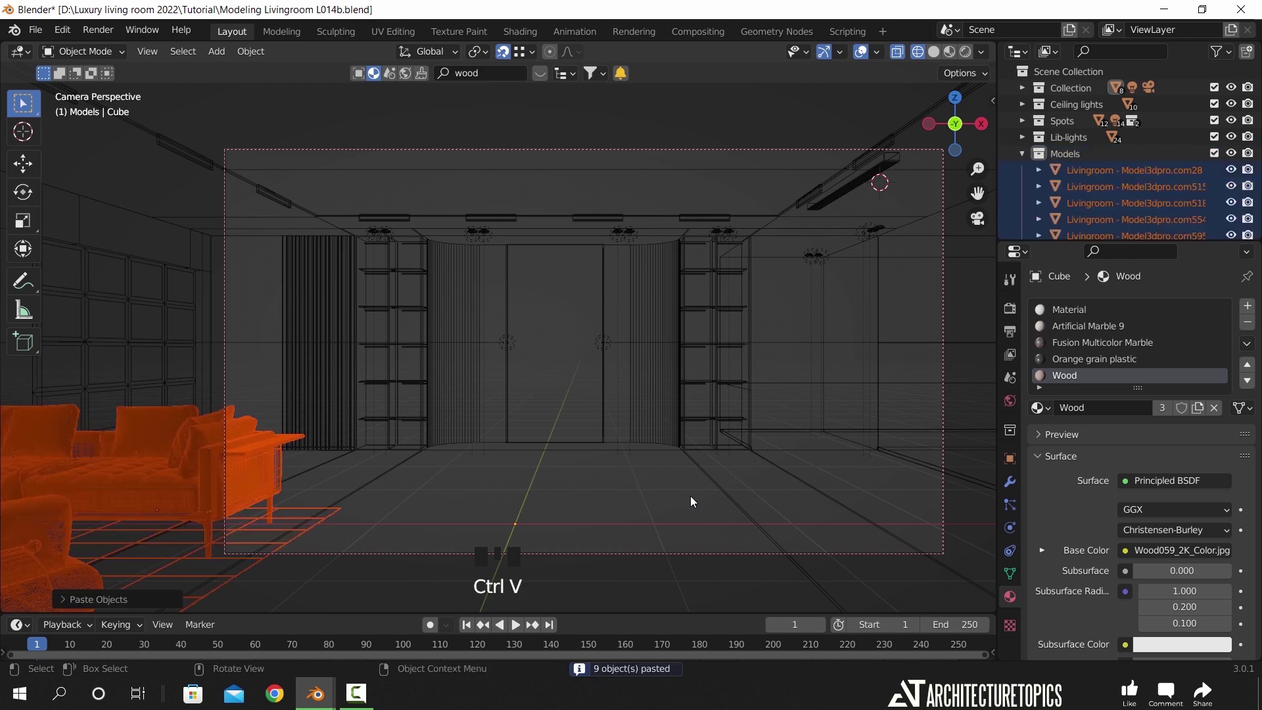
# - Turn snapping off and move the pasted furniture horizontally to the room's middle, in front of the curved wall, from the top view
pyautogui.press('KP_7')
pyautogui.scroll(-2, 591, 427)
pyautogui.scroll(1, 557, 426)
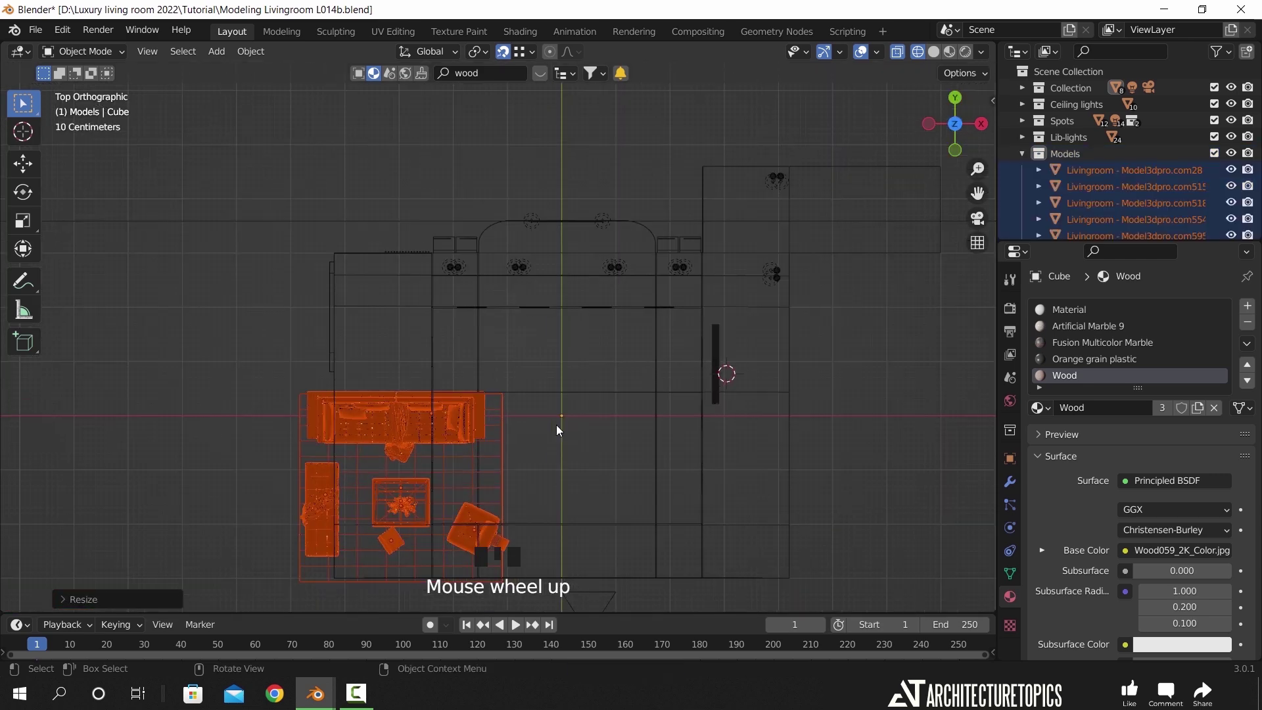
pyautogui.press('g')
pyautogui.rightClick(692, 289)
pyautogui.click(510, 56)
pyautogui.press('g')
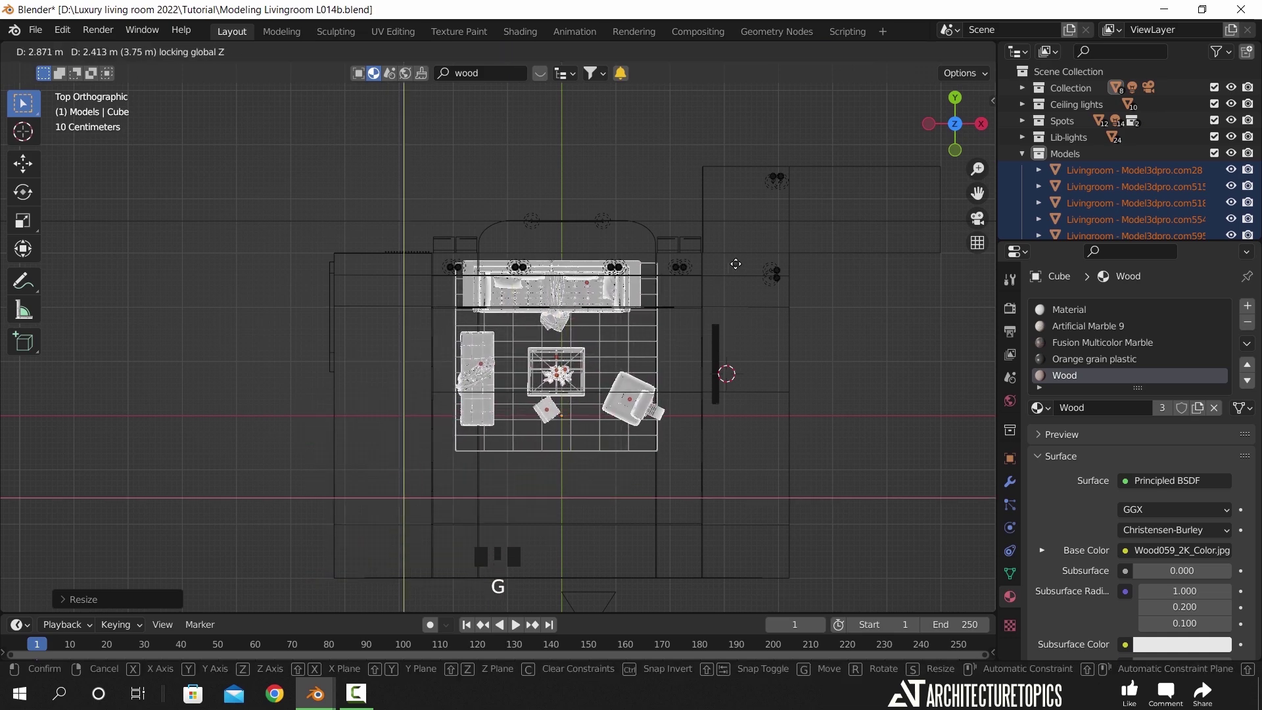
pyautogui.click(772, 289)
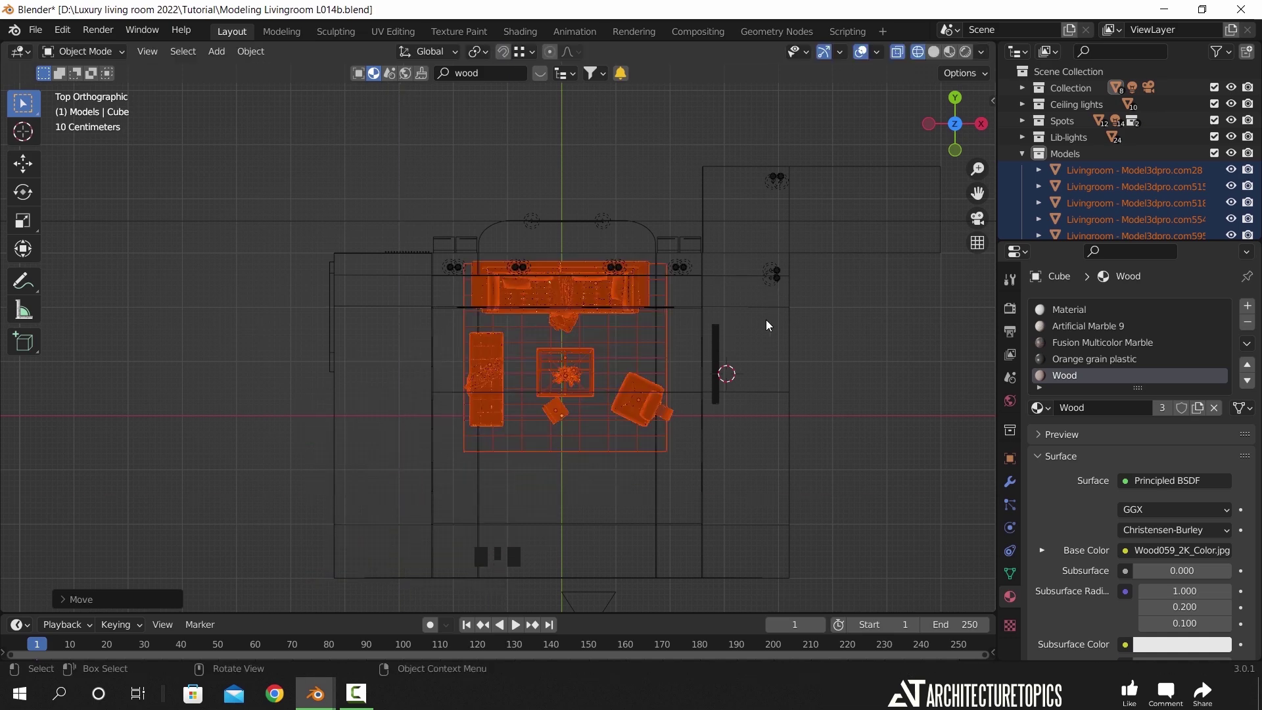
# - Lower the furniture group about 0.035 m along the Z axis onto the floor, using the front view
pyautogui.press('KP_1')
pyautogui.scroll(7, 729, 341)
pyautogui.keyDown('shift'); pyautogui.moveTo(708, 502); pyautogui.dragTo(716, 338, button='middle'); pyautogui.keyUp('shift')
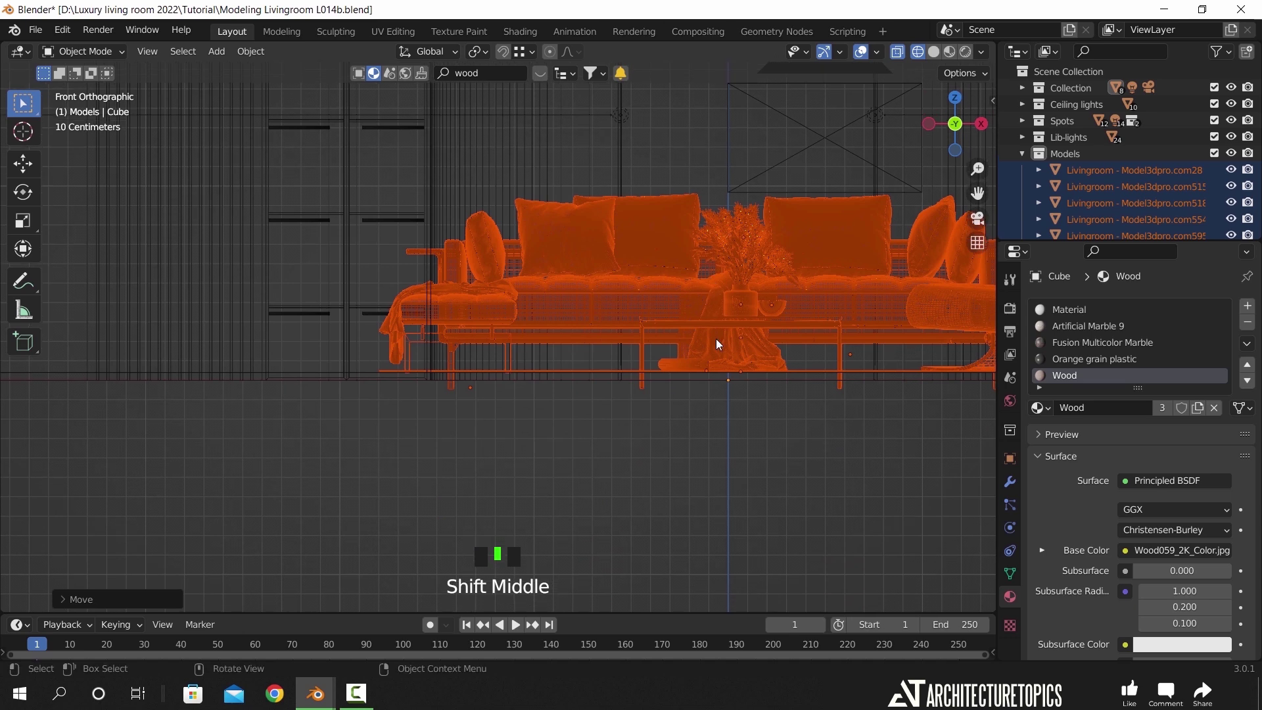
pyautogui.press('g')
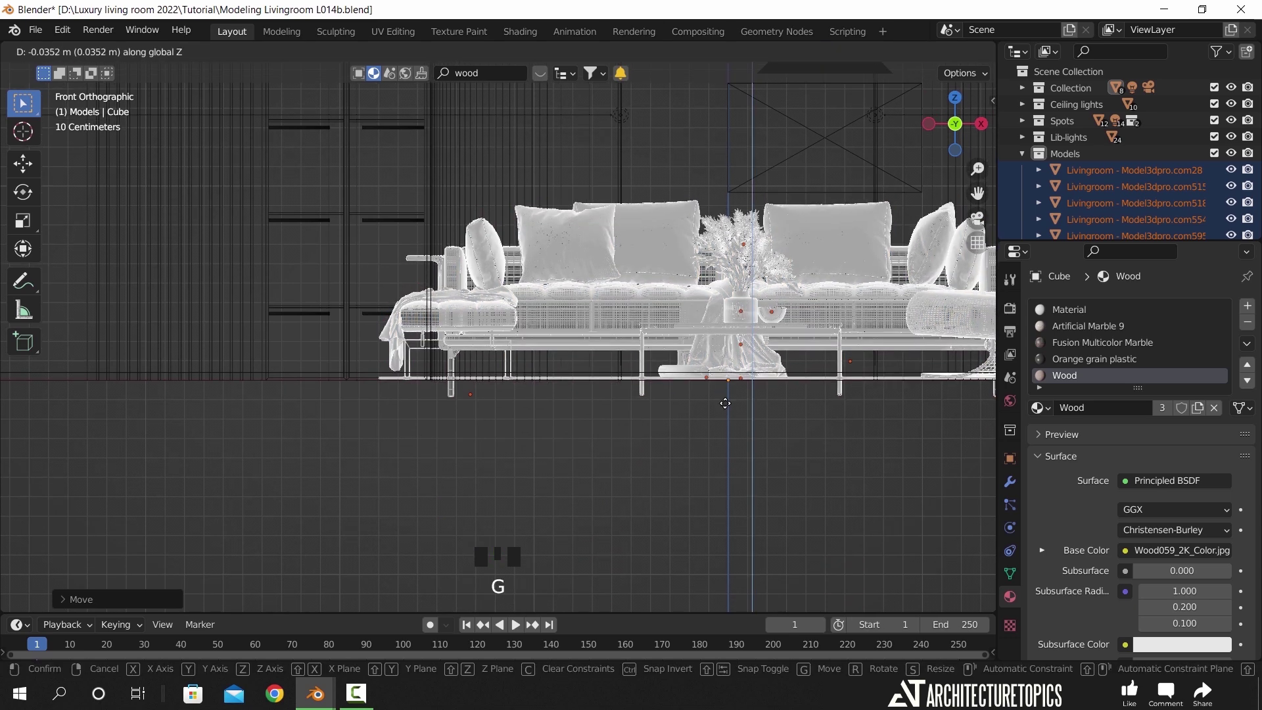
pyautogui.click(726, 403)
# - Examine the furnished room through the camera in Material Preview and Rendered shading
pyautogui.press('KP_0')
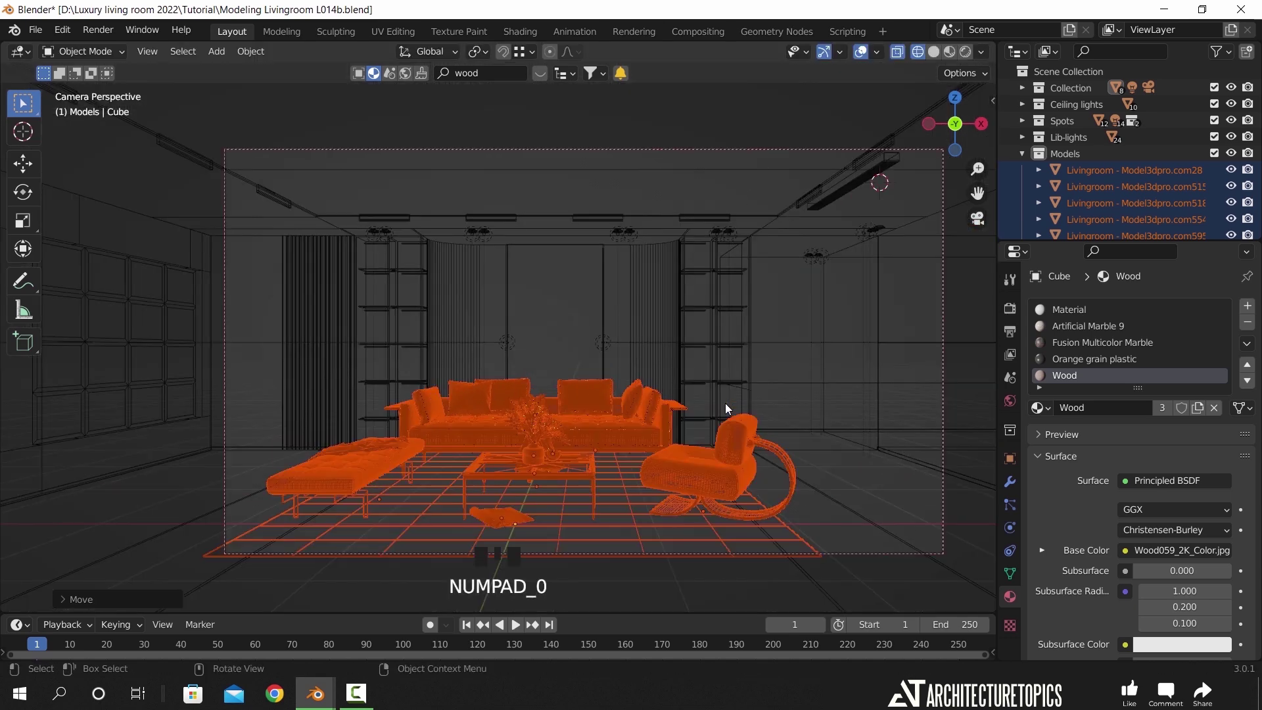
pyautogui.press('z')
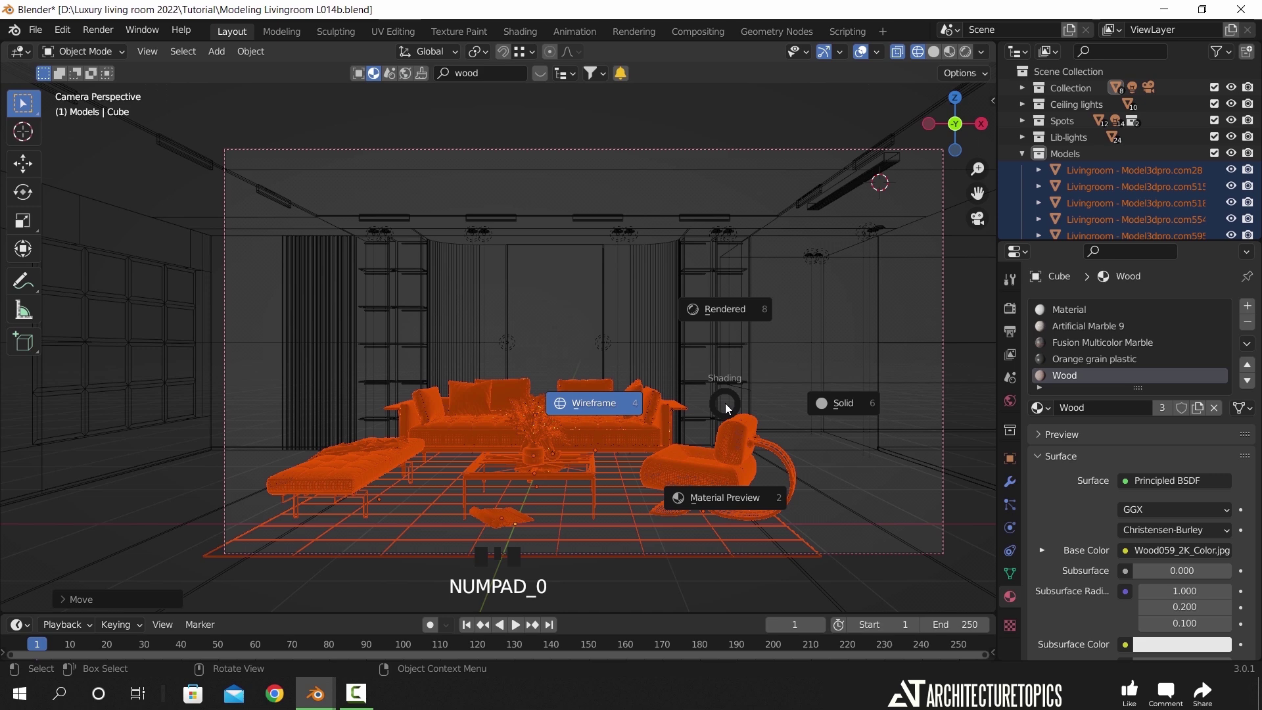
pyautogui.click(724, 497)
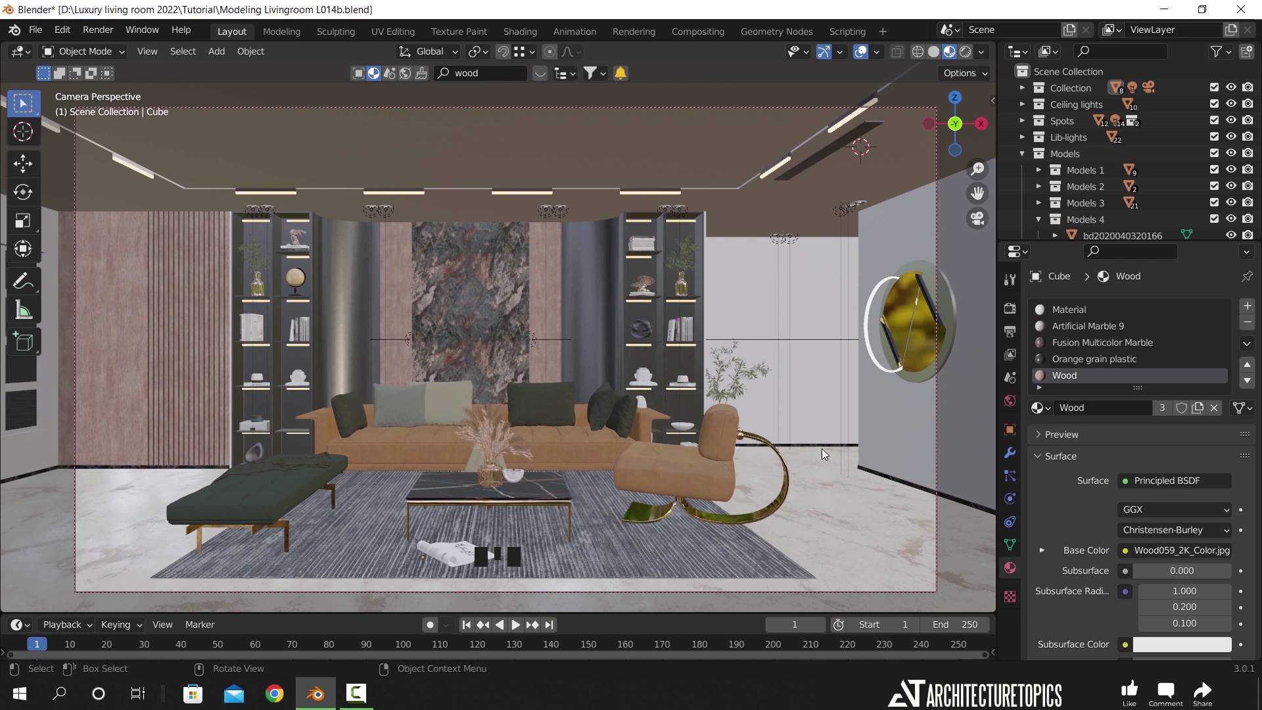
pyautogui.press('z')
pyautogui.click(838, 348)
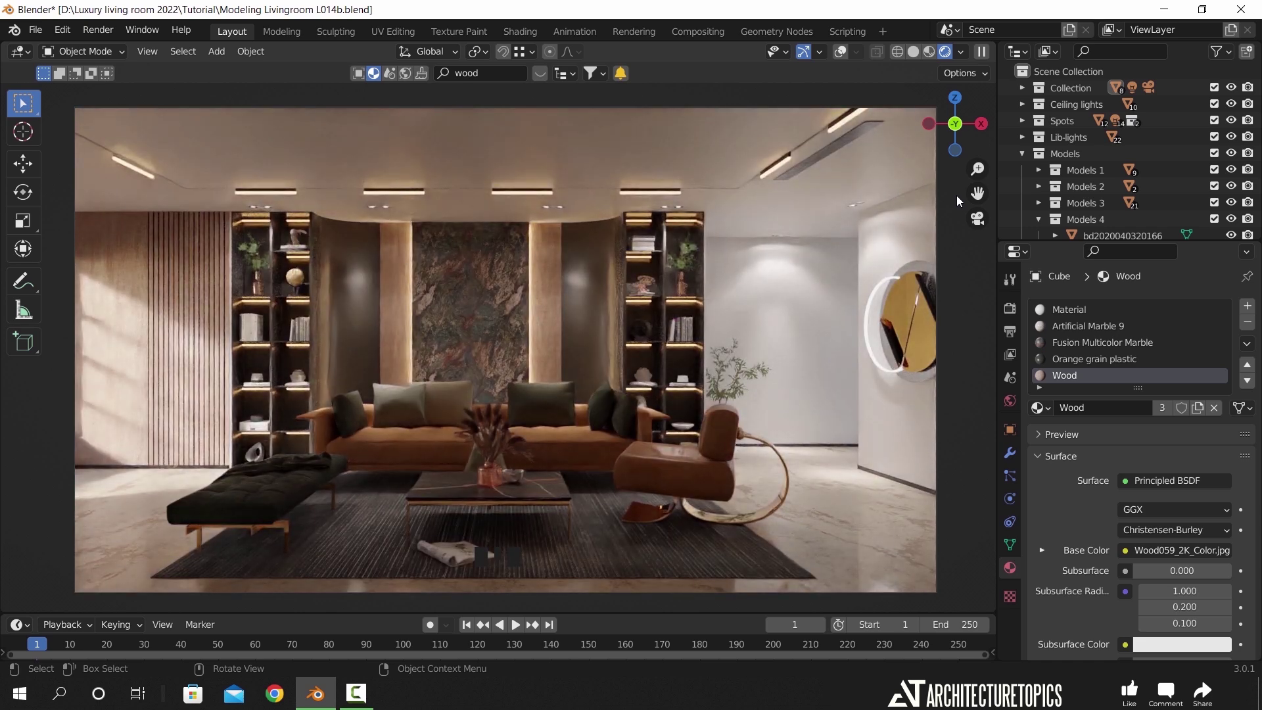
# - Switch to Solid shading and set the Cycles render sampling to 400 max samples
pyautogui.press('z')
pyautogui.click(720, 368)
pyautogui.click(1010, 309)
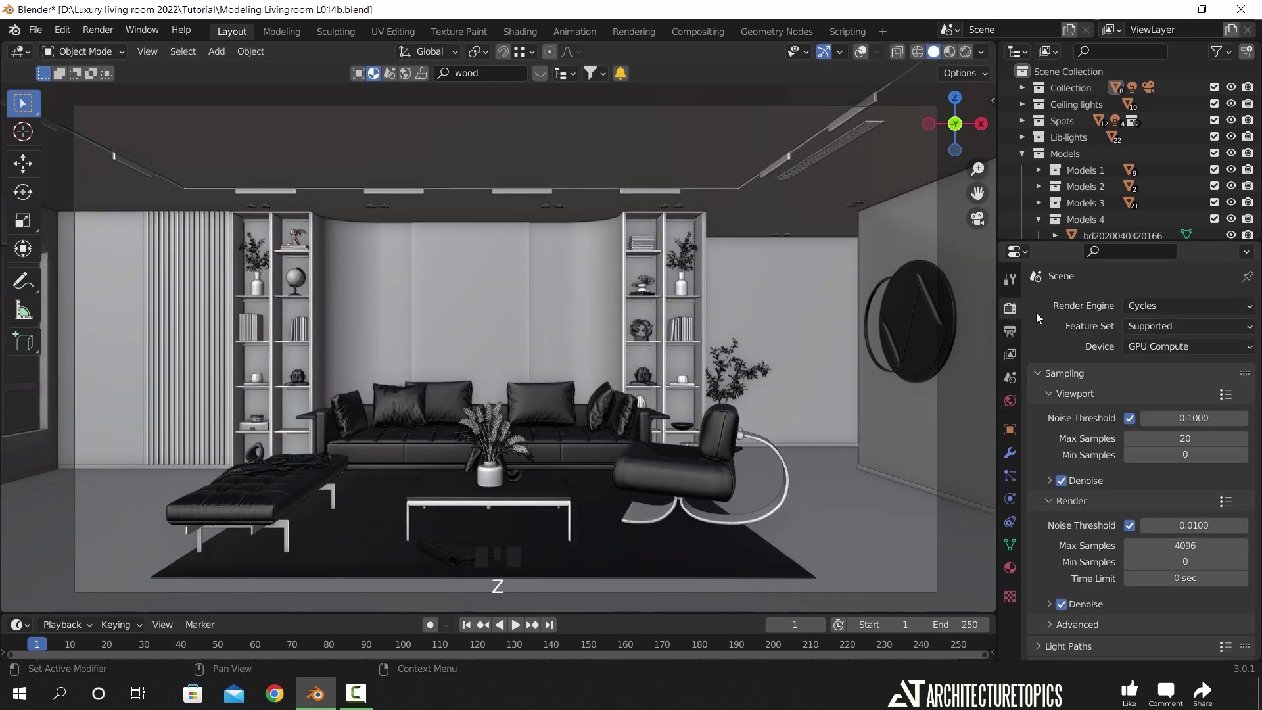
pyautogui.click(1050, 394)
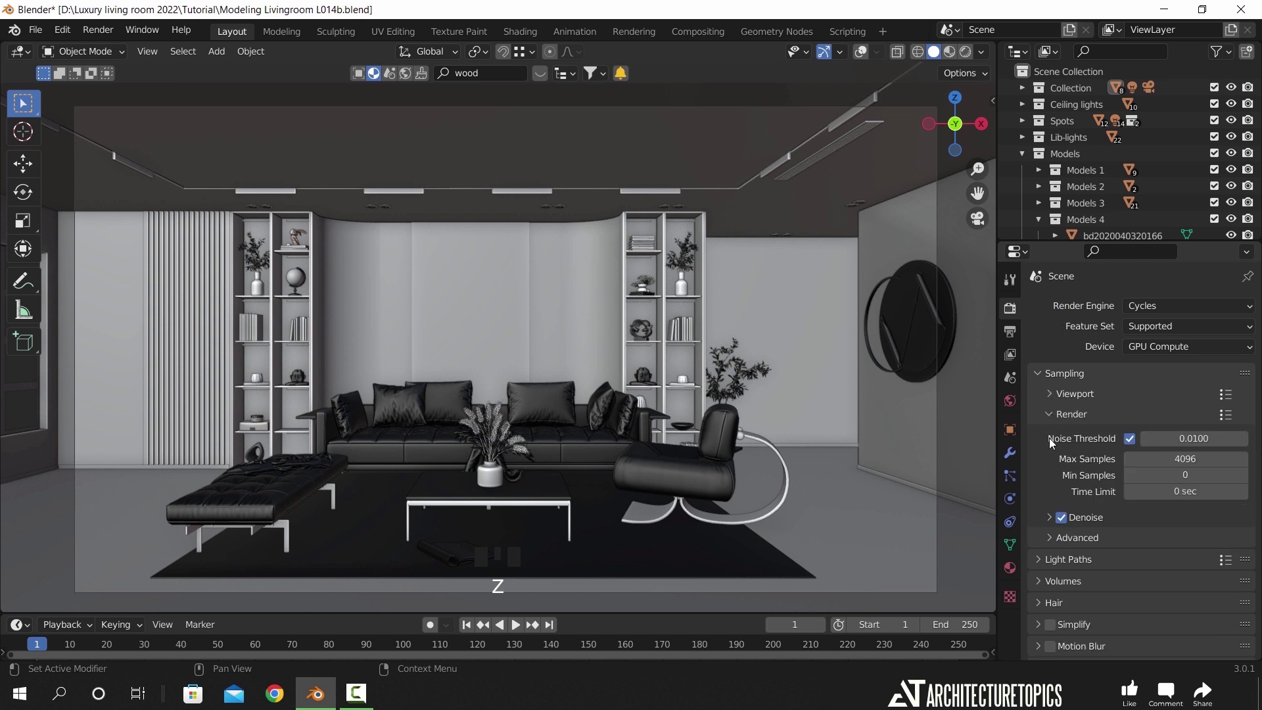
pyautogui.doubleClick(1185, 459)
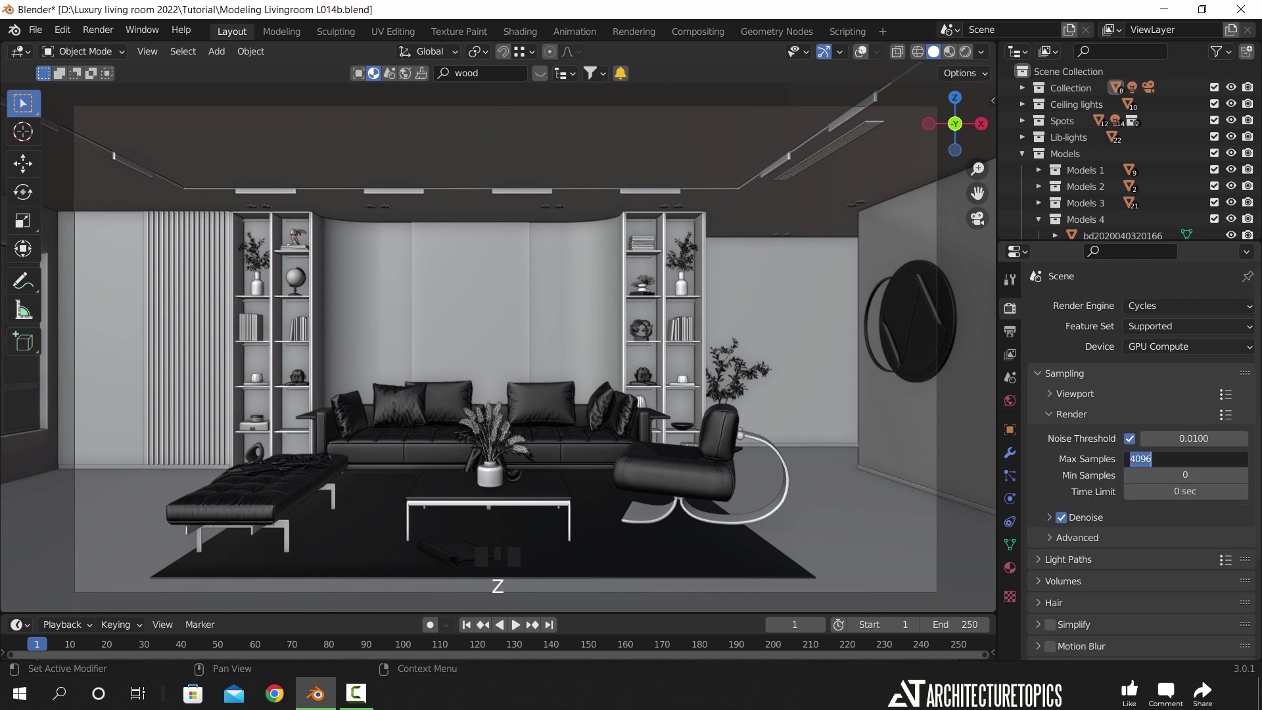
pyautogui.write('400')
pyautogui.press('Return')
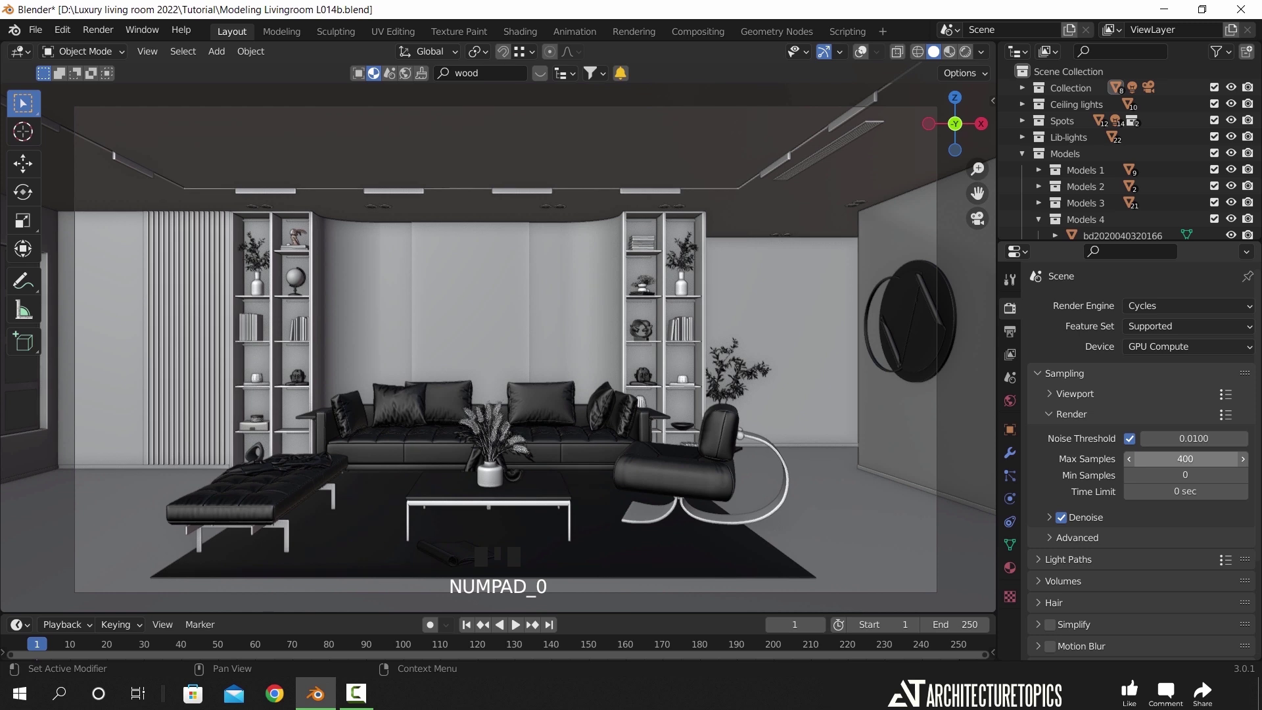
# - Set the final render's denoiser to OptiX
pyautogui.click(1050, 517)
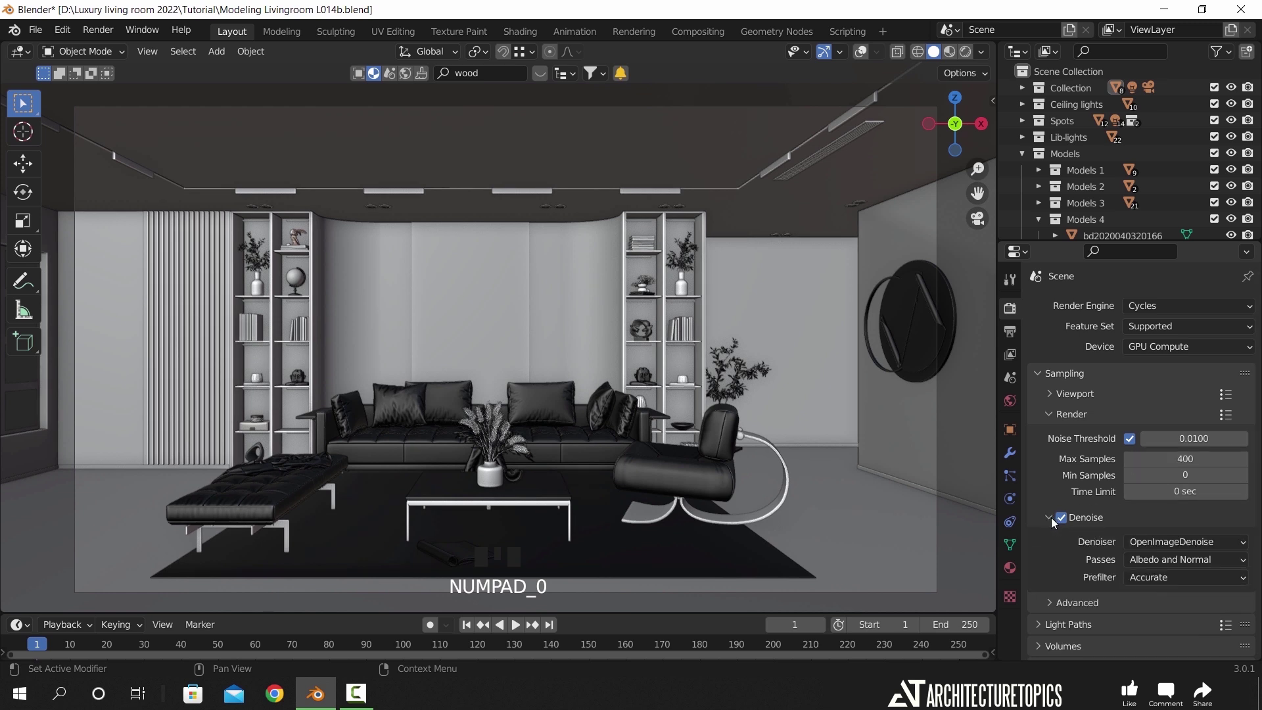
pyautogui.click(1161, 548)
pyautogui.click(1146, 556)
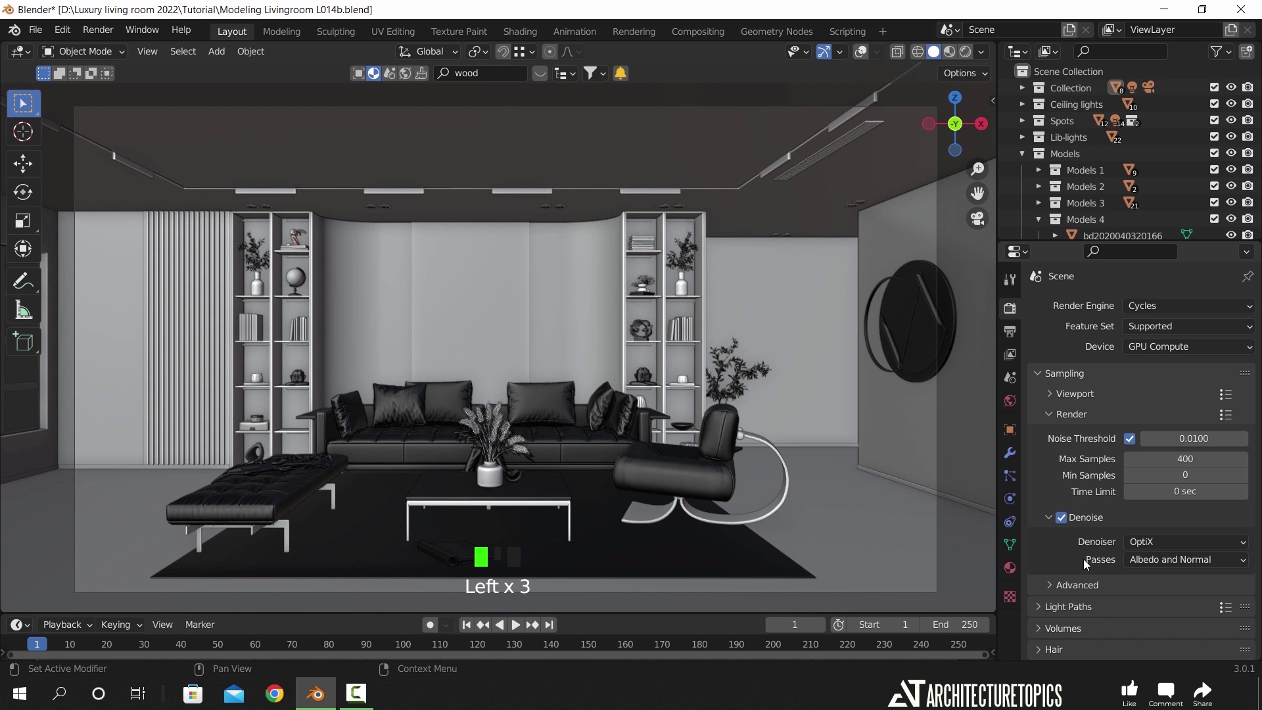
# - Expand the advanced sampling and light path settings and set the maximum transparent bounces to 12
pyautogui.click(1064, 583)
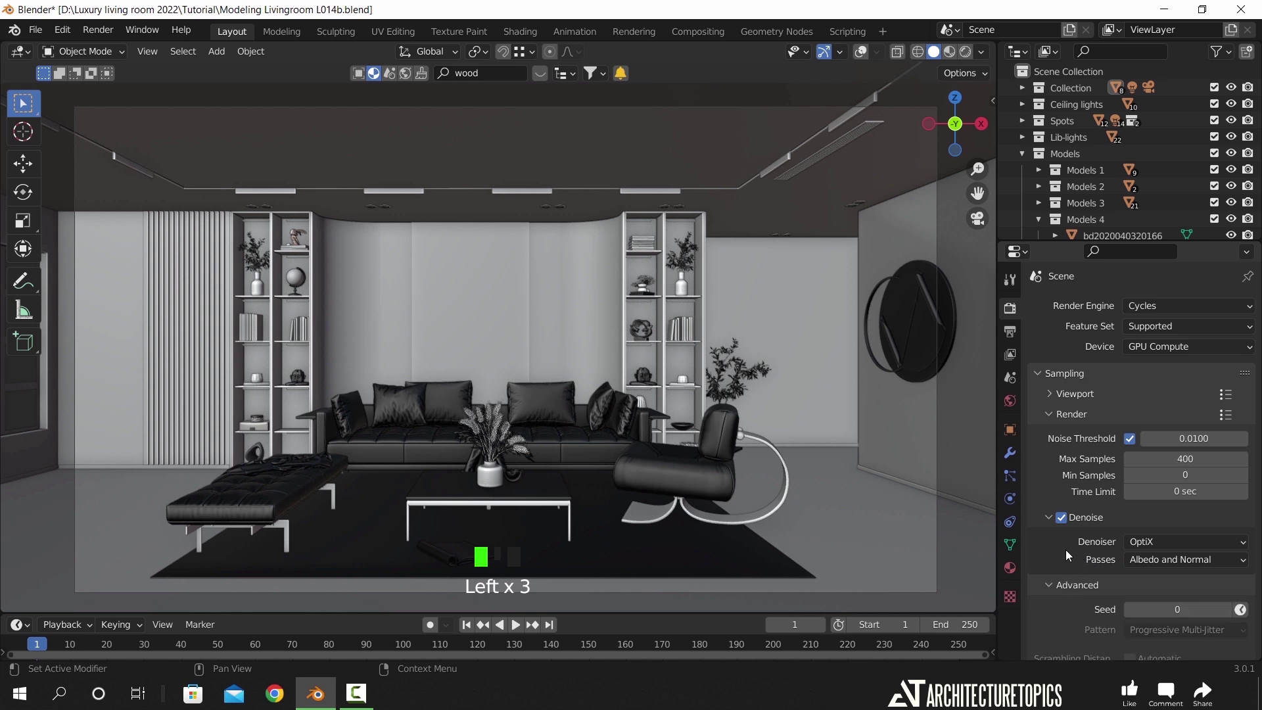
pyautogui.scroll(-5, 1066, 549)
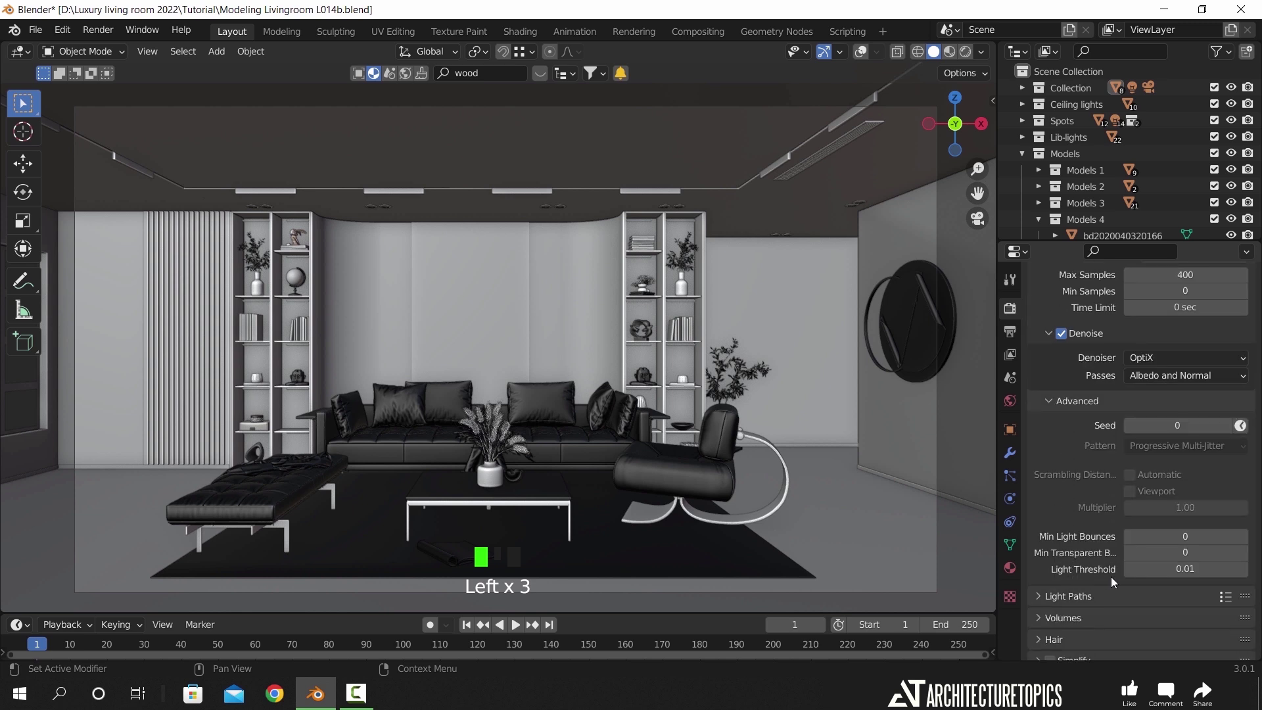
pyautogui.scroll(-3, 1086, 565)
pyautogui.click(1065, 493)
pyautogui.scroll(-4, 1064, 492)
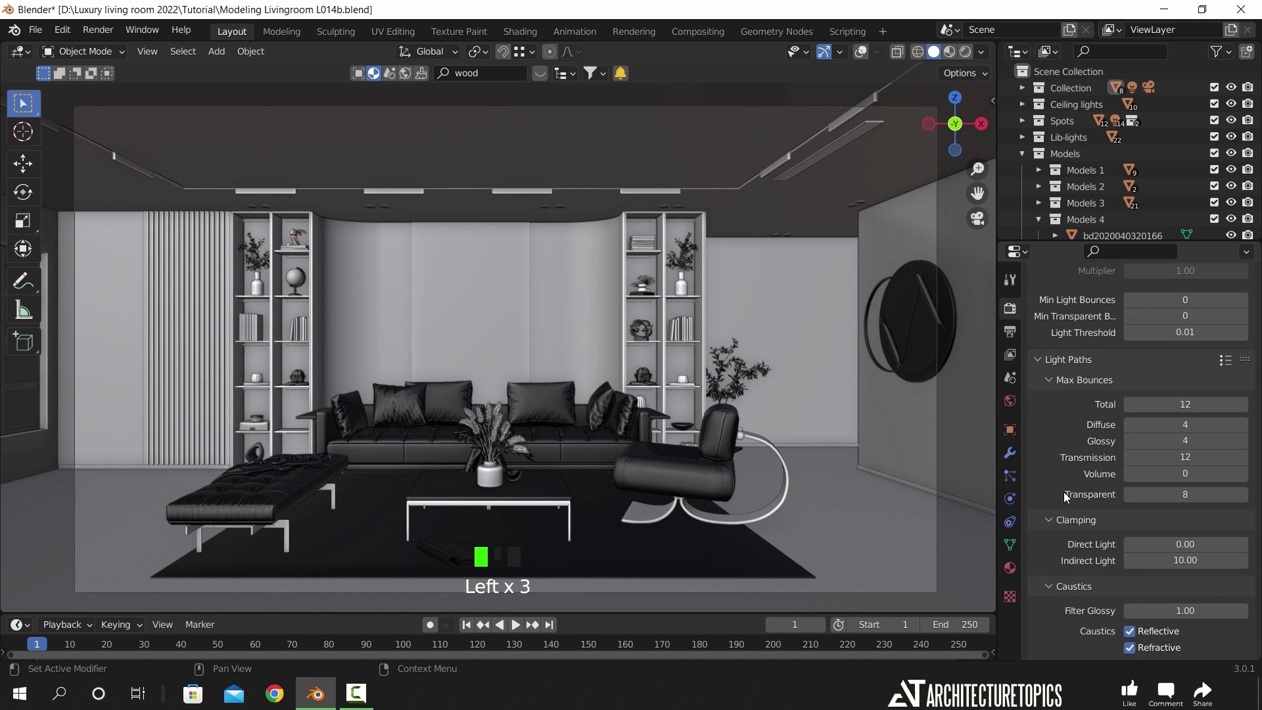
pyautogui.click(1177, 495)
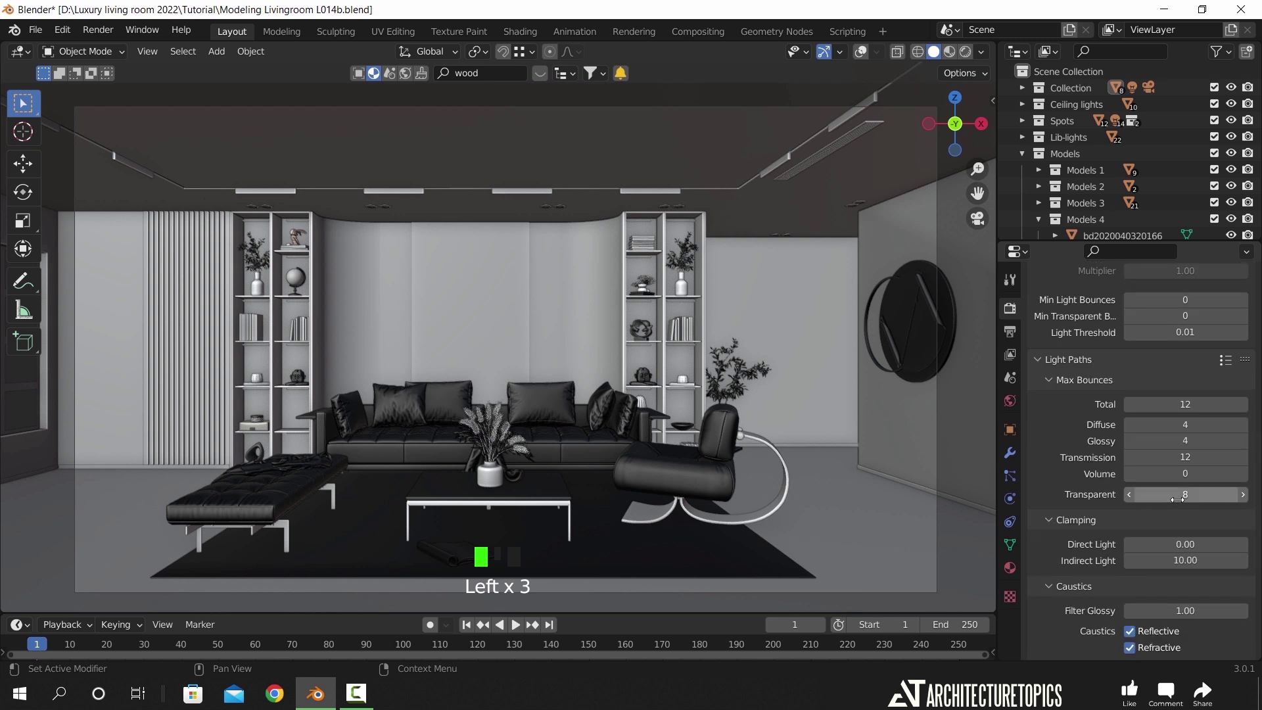
pyautogui.write('12')
pyautogui.press('Return')
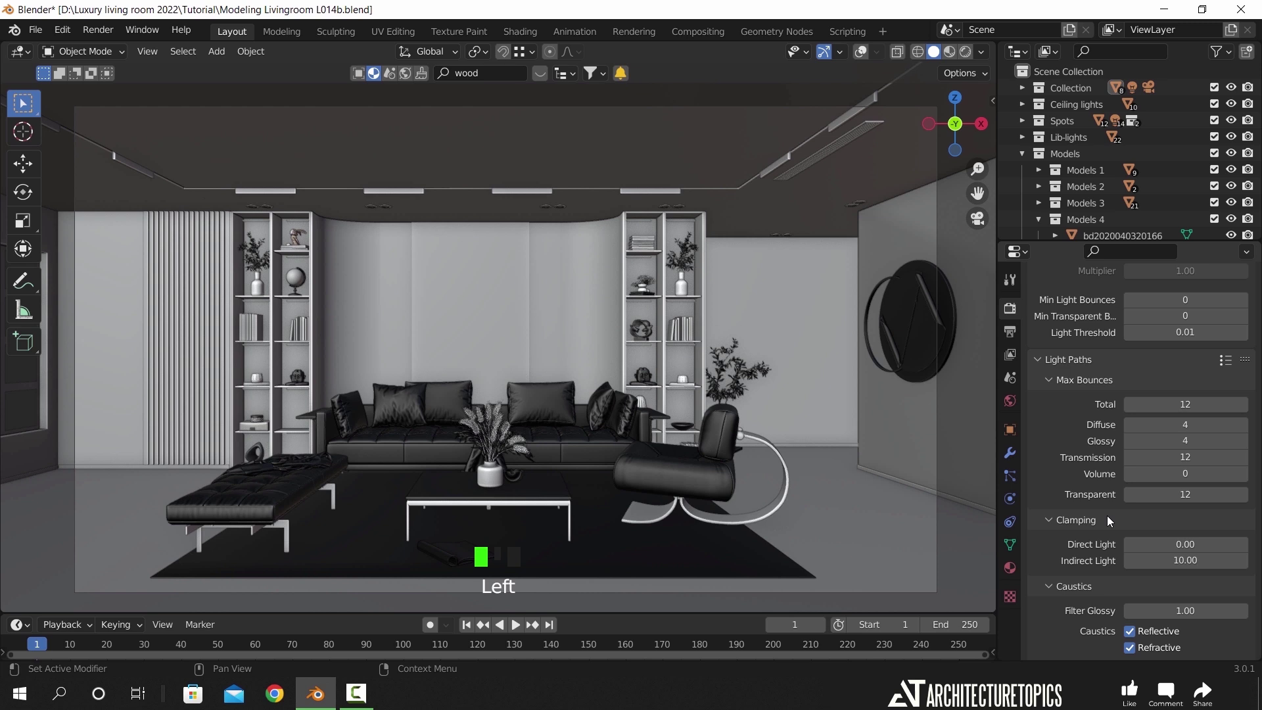
# - Set the output resolution scale to 200% at 1920 × 1080 px and start rendering the final image
pyautogui.scroll(-5, 1105, 519)
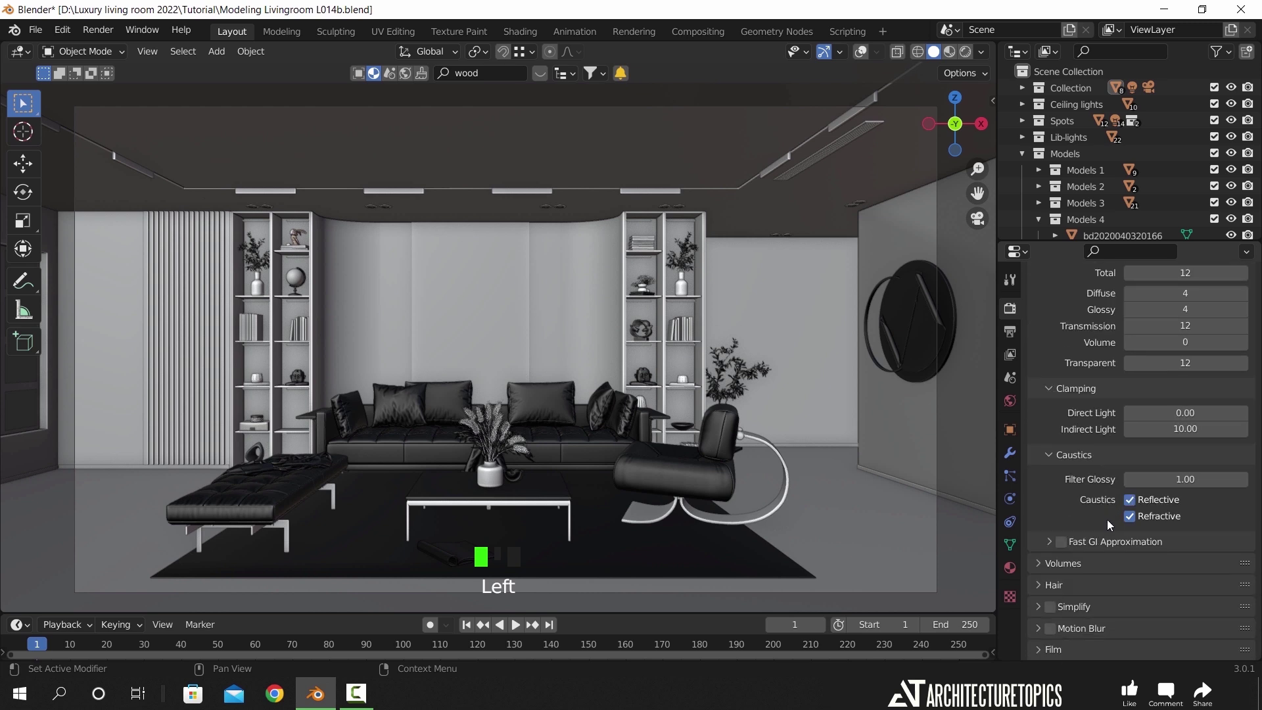
pyautogui.scroll(-4, 1108, 520)
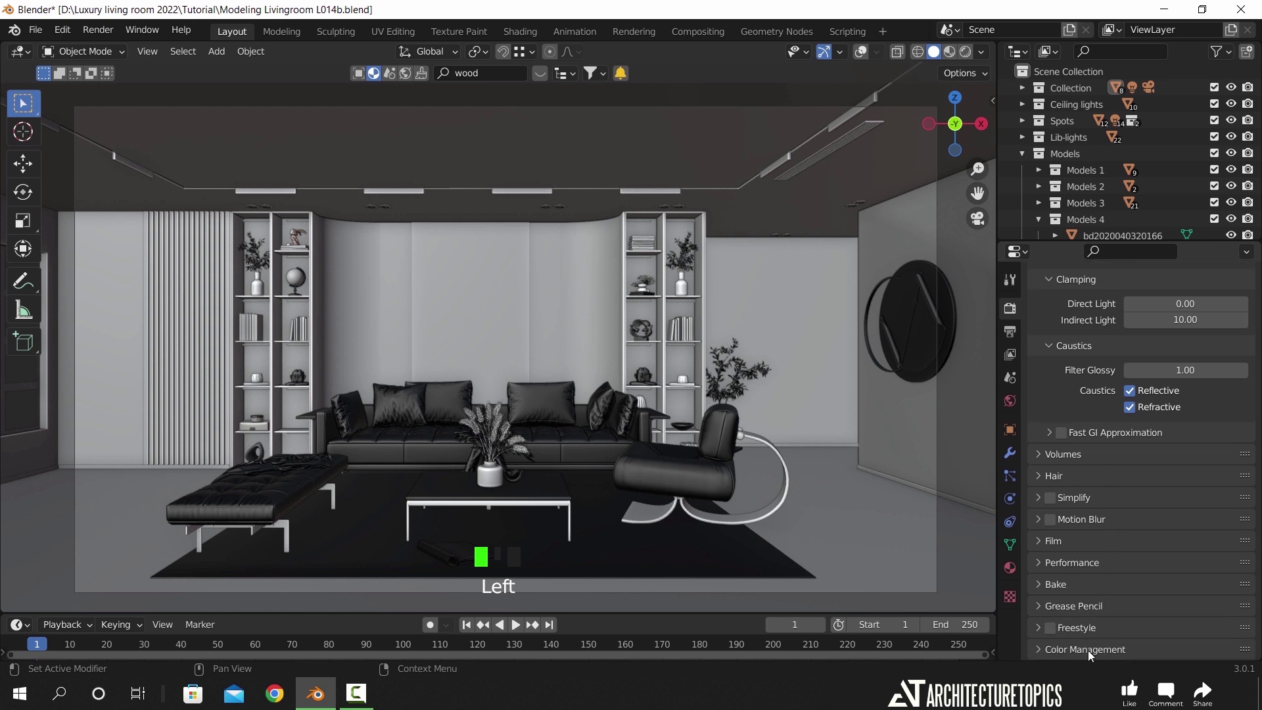
pyautogui.click(1010, 332)
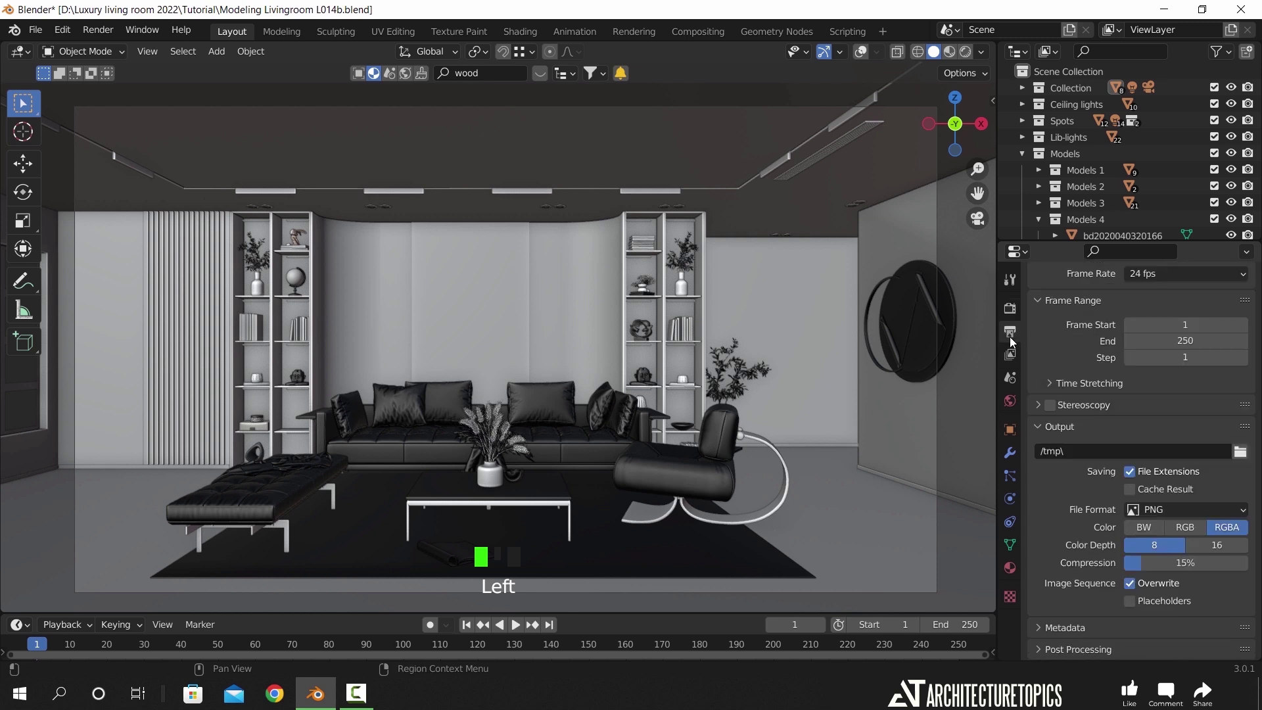
pyautogui.scroll(6, 1091, 365)
pyautogui.click(1192, 322)
pyautogui.write('200')
pyautogui.press('Return')
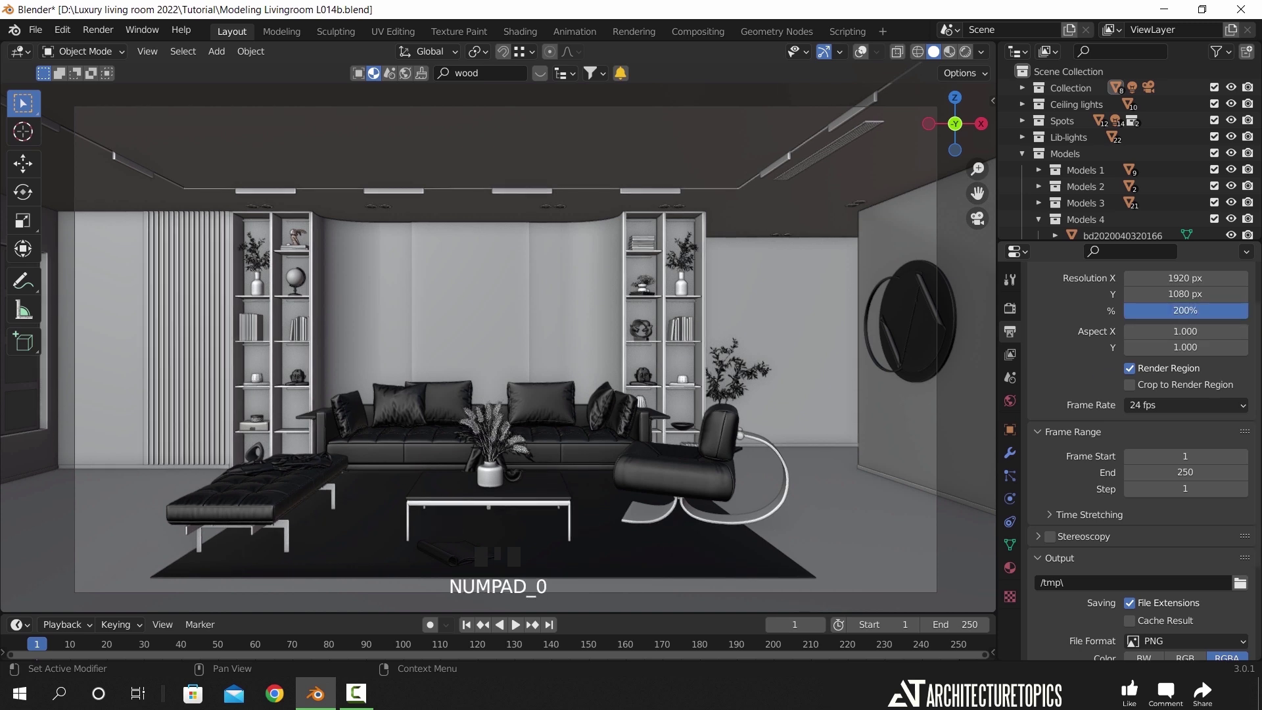
pyautogui.scroll(2, 1094, 360)
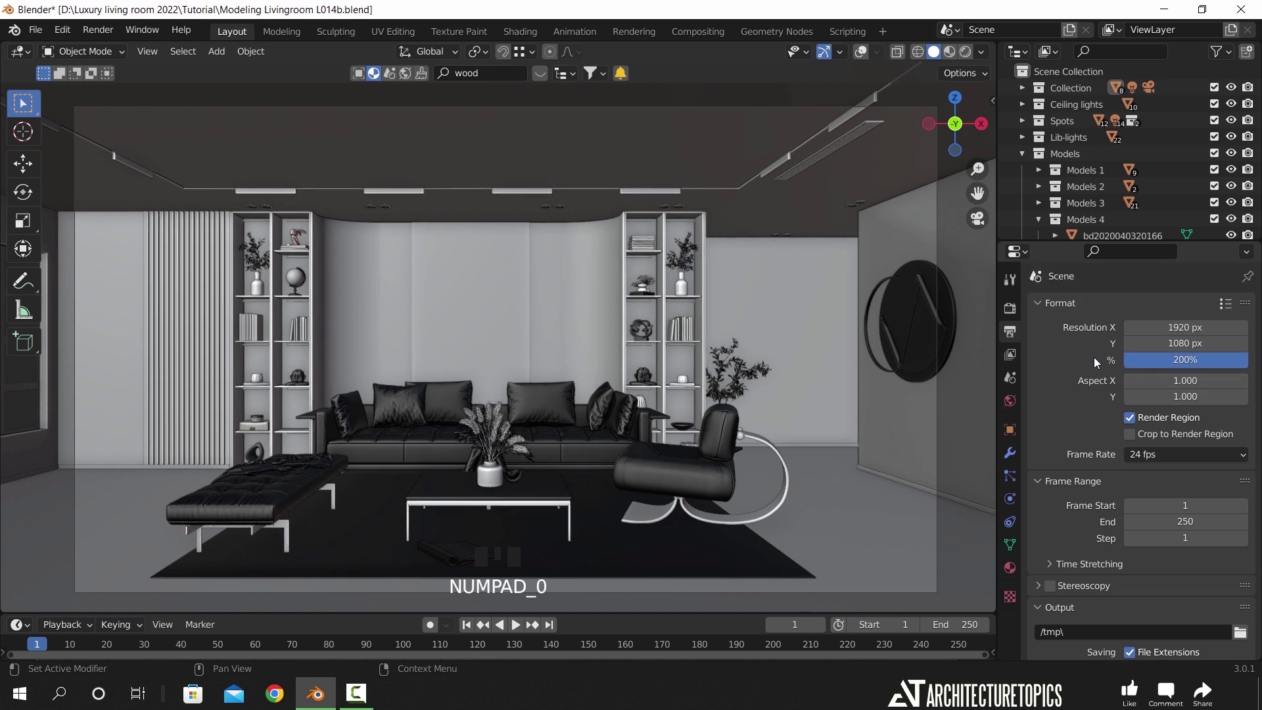
pyautogui.click(98, 29)
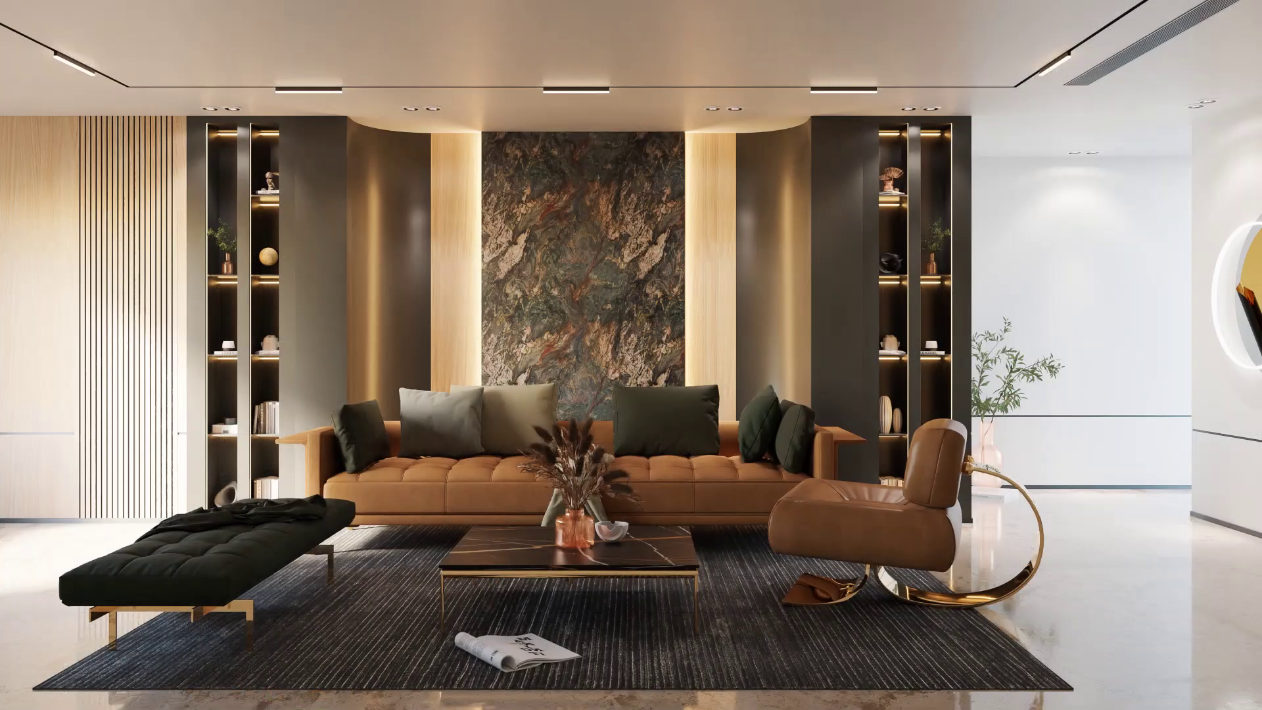